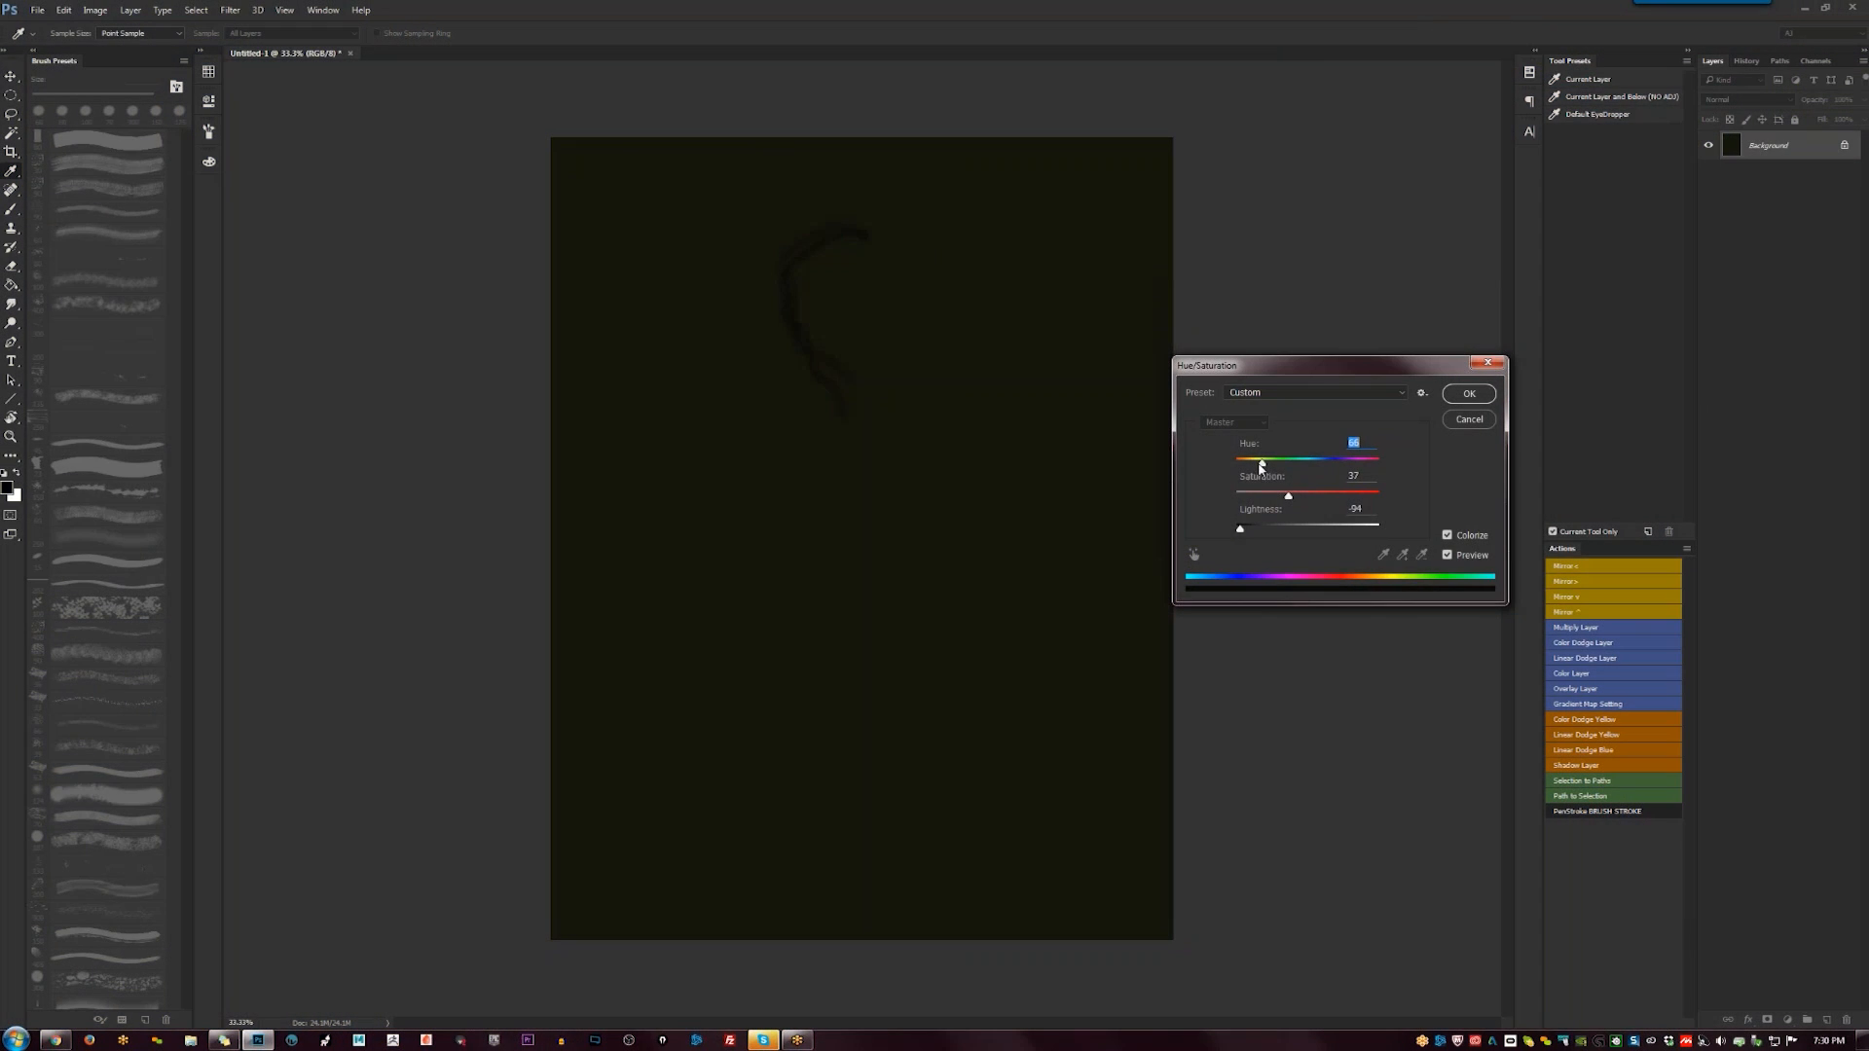
# - Apply the Hue/Saturation colorize with saturation 37 and lightness -94, and brush the central figure's head contour in black
pyautogui.press('Return')
pyautogui.press('b')
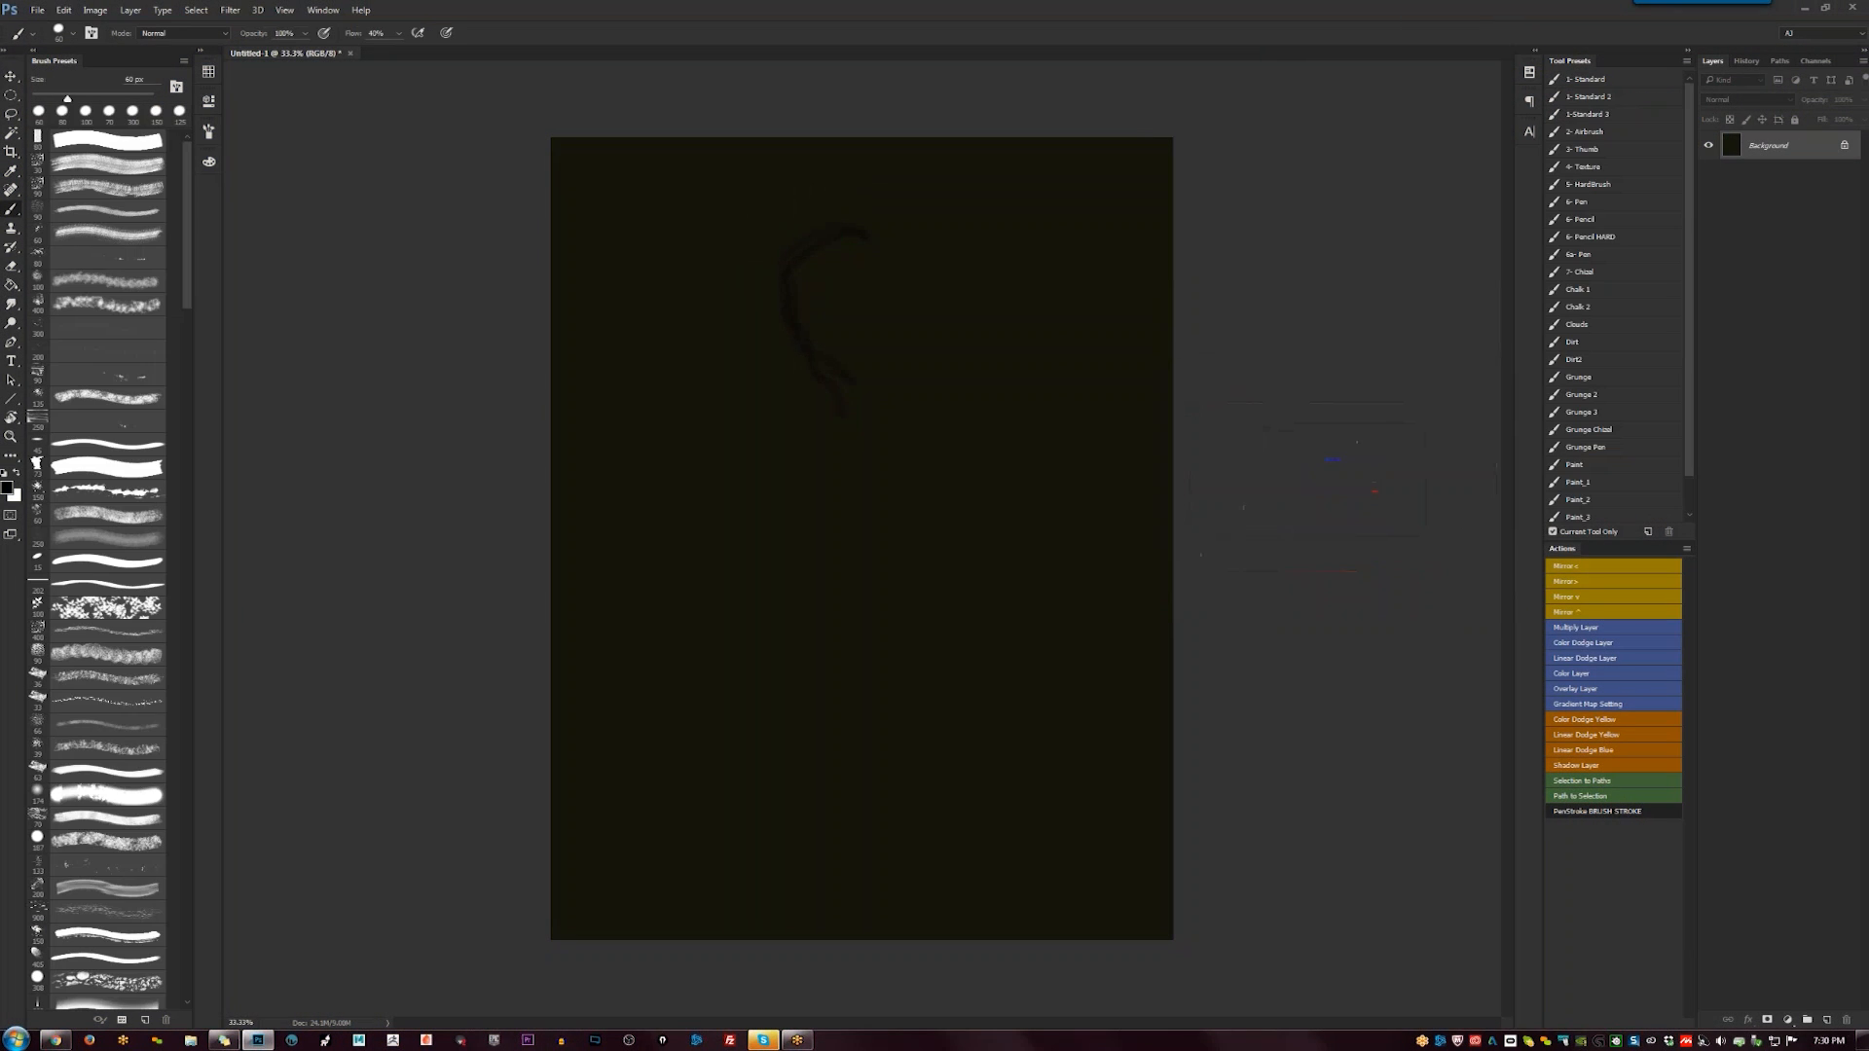
pyautogui.moveTo(867, 231)
pyautogui.mouseDown()
pyautogui.moveTo(914, 363)
pyautogui.moveTo(850, 377)
pyautogui.mouseUp()
# - Mirror the canvas to check the drawing and sketch a shoulder contour beside the central figure with a smaller brush
pyautogui.press(']')
pyautogui.press(']')
pyautogui.press('[')
pyautogui.hotkey('ctrl', 'shift', 'h')
pyautogui.press('[')
pyautogui.hotkey('ctrl', 'shift', 'h')
pyautogui.moveTo(759, 335)
pyautogui.mouseDown()
pyautogui.moveTo(682, 409)
pyautogui.moveTo(677, 363)
pyautogui.moveTo(665, 396)
pyautogui.mouseUp()
# - Flip the canvas horizontally and sketch the central figure's lower torso with a larger brush
pyautogui.hotkey('ctrl', 'shift', 'h')
pyautogui.press(']')
pyautogui.press(']')
pyautogui.press(']')
pyautogui.press(']')
pyautogui.press(']')
pyautogui.press(']')
pyautogui.press(']')
pyautogui.press(']')
pyautogui.moveTo(899, 588); pyautogui.dragTo(850, 626)
# - Readjust the brush size and undo the last three changes to the sketch
pyautogui.press(']')
pyautogui.press(']')
pyautogui.press(']')
pyautogui.press(']')
pyautogui.press(']')
pyautogui.press(']')
pyautogui.press(']')
pyautogui.press(']')
pyautogui.press(']')
pyautogui.press(']')
pyautogui.press(']')
pyautogui.press(']')
pyautogui.press(']')
pyautogui.press(']')
pyautogui.press(']')
pyautogui.press('[')
pyautogui.press('[')
pyautogui.press('[')
pyautogui.press('[')
pyautogui.press('[')
pyautogui.press('[')
pyautogui.press('[')
pyautogui.press('[')
pyautogui.hotkey('ctrl', 'alt', 'z')
pyautogui.hotkey('ctrl', 'alt', 'z')
pyautogui.hotkey('ctrl', 'alt', 'z')
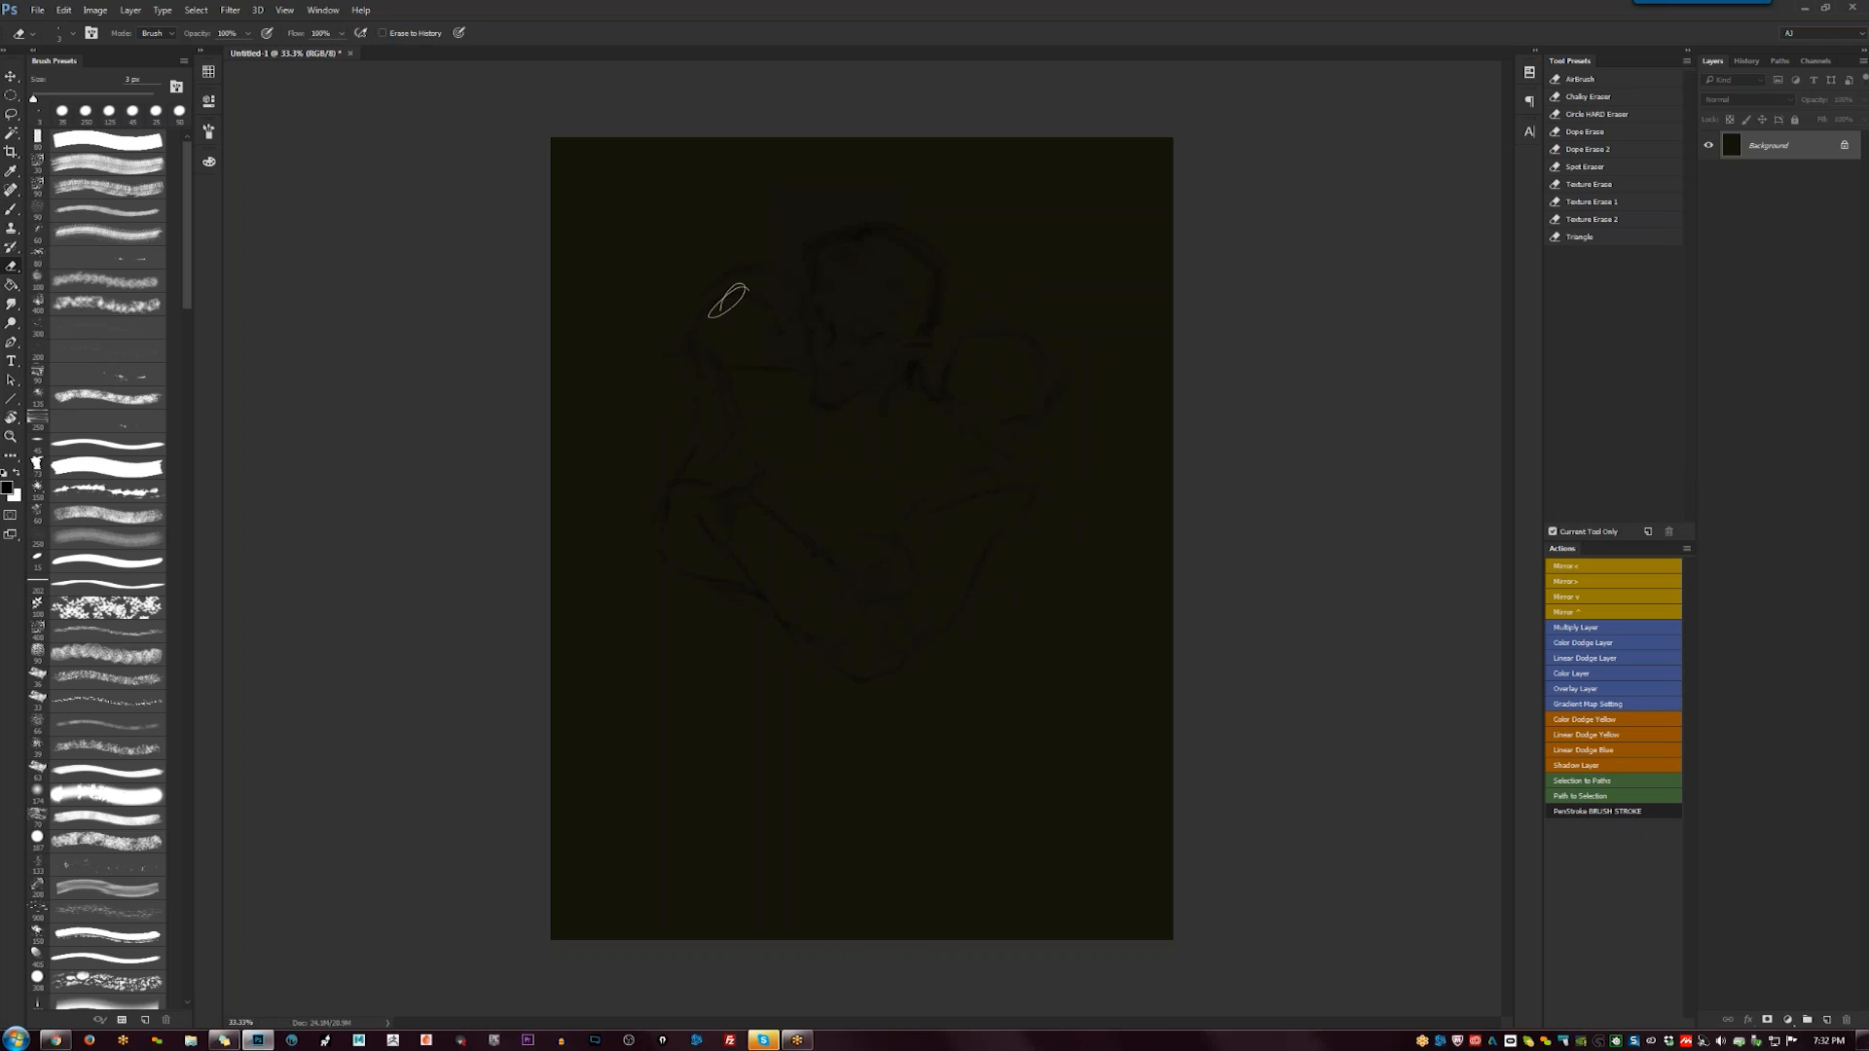
# - Sample the dark tone of the central figure's torso, brush over the form beside its head, and readjust the brush size
pyautogui.keyDown('alt'); pyautogui.click(861, 458); pyautogui.keyUp('alt')
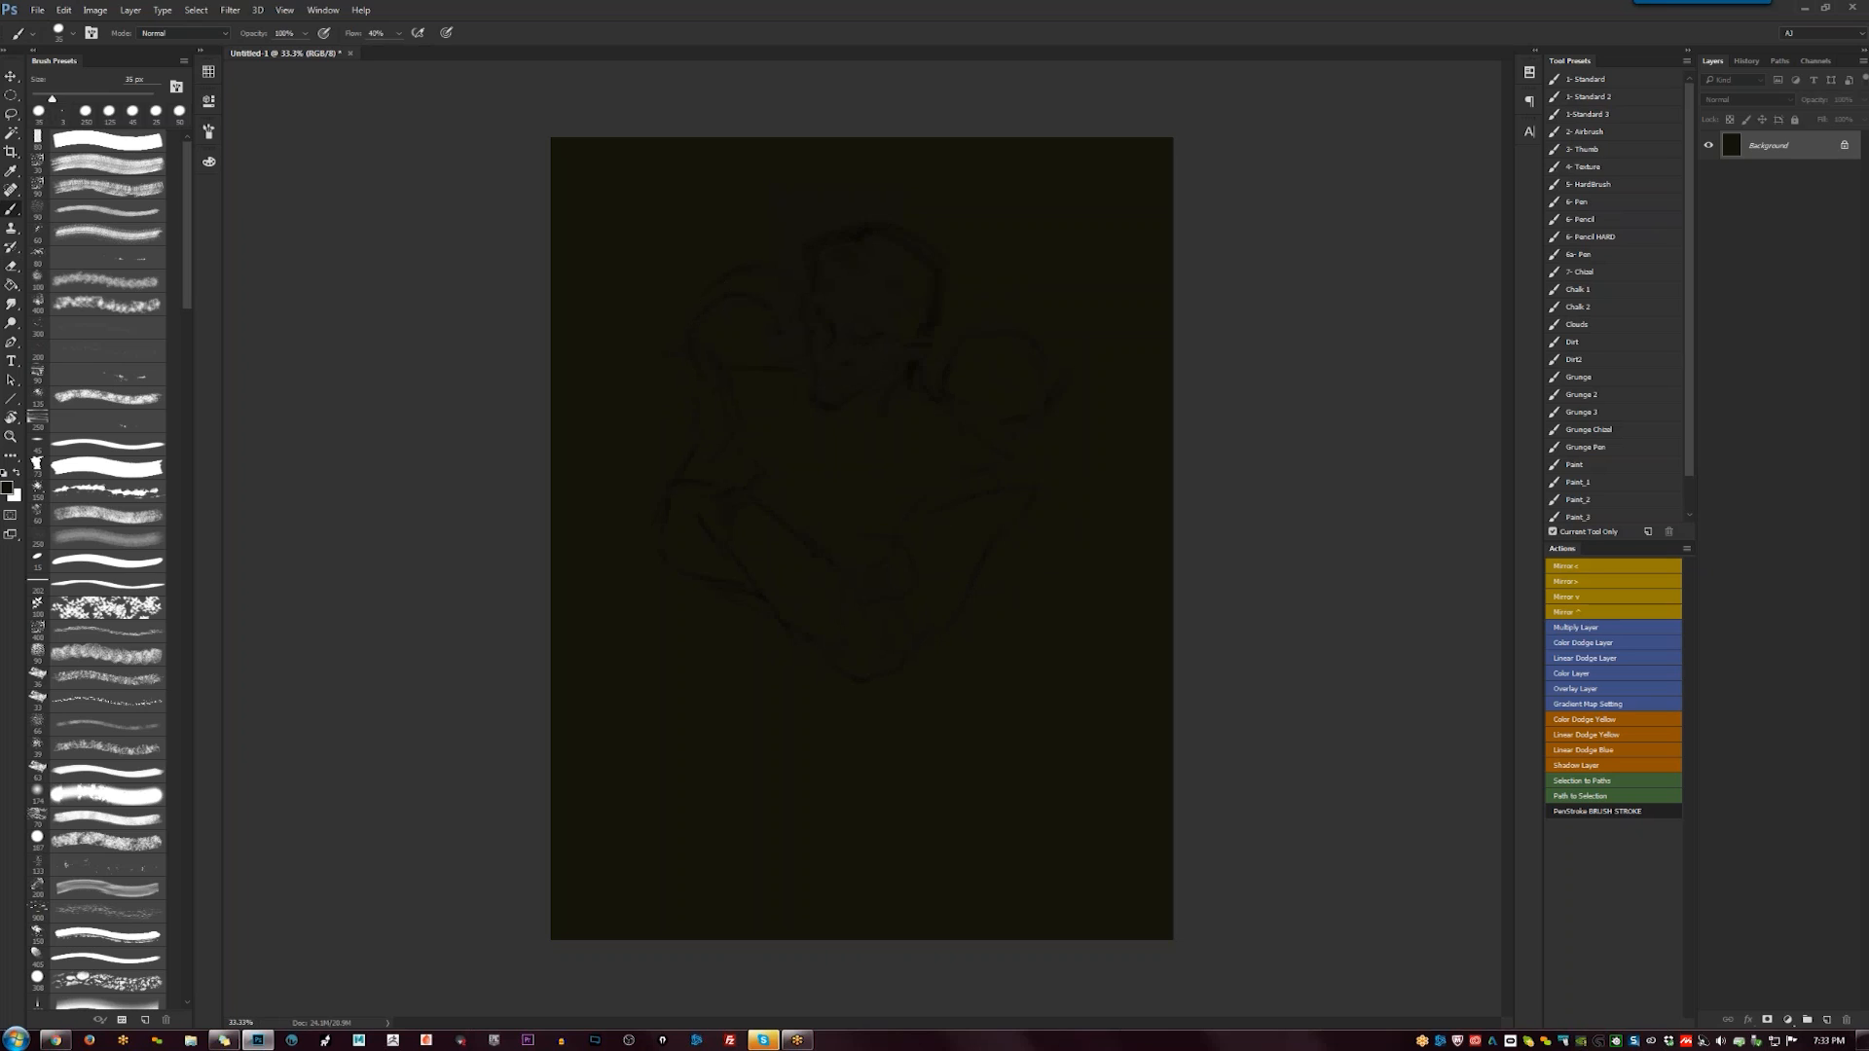
pyautogui.moveTo(722, 321)
pyautogui.mouseDown()
pyautogui.moveTo(698, 321)
pyautogui.moveTo(734, 326)
pyautogui.moveTo(765, 294)
pyautogui.moveTo(692, 338)
pyautogui.moveTo(767, 331)
pyautogui.mouseUp()
pyautogui.press(']')
pyautogui.press(']')
pyautogui.press(']')
pyautogui.press(']')
pyautogui.press(']')
pyautogui.press(']')
pyautogui.press(']')
pyautogui.press(']')
pyautogui.press(']')
pyautogui.press('[')
pyautogui.press('[')
pyautogui.press('[')
pyautogui.press('[')
pyautogui.press('[')
pyautogui.press('[')
pyautogui.press('[')
pyautogui.press('[')
# - Flip the canvas horizontally and brush a short vertical stroke at the neck and shoulder area beside the central head
pyautogui.hotkey('ctrl', 'shift', 'h')
pyautogui.press('[')
pyautogui.press('[')
pyautogui.press('e')
pyautogui.press('b')
pyautogui.press(']')
pyautogui.press(']')
pyautogui.press(']')
pyautogui.press(']')
pyautogui.press(']')
pyautogui.press(']')
pyautogui.press(']')
pyautogui.press(']')
pyautogui.moveTo(964, 348); pyautogui.dragTo(958, 376)
# - Try a curved stroke with an enlarged brush around the side of the composition opposite the neck and shoulder stroke
pyautogui.press('[')
pyautogui.press('[')
pyautogui.press('[')
pyautogui.press('[')
pyautogui.press('[')
pyautogui.press('[')
pyautogui.press('[')
pyautogui.press('[')
pyautogui.press('[')
pyautogui.press('[')
pyautogui.press('[')
pyautogui.press('e')
pyautogui.press('b')
pyautogui.press(']')
pyautogui.press(']')
pyautogui.press(']')
pyautogui.press(']')
pyautogui.press(']')
pyautogui.press(']')
pyautogui.press(']')
pyautogui.press(']')
pyautogui.press(']')
pyautogui.press(']')
pyautogui.press(']')
pyautogui.moveTo(692, 326)
pyautogui.mouseDown()
pyautogui.moveTo(638, 434)
pyautogui.moveTo(652, 328)
pyautogui.moveTo(649, 517)
pyautogui.moveTo(638, 393)
pyautogui.mouseUp()
pyautogui.hotkey('ctrl', 'z')
# - Sample nearby dark tones and brush in the background figure beside the central head, enlarging the brush for the broader stroke
pyautogui.keyDown('alt'); pyautogui.click(667, 382); pyautogui.keyUp('alt')
pyautogui.moveTo(963, 310)
pyautogui.mouseDown()
pyautogui.moveTo(941, 310)
pyautogui.moveTo(943, 243)
pyautogui.moveTo(963, 296)
pyautogui.mouseUp()
pyautogui.keyDown('alt'); pyautogui.click(925, 282); pyautogui.keyUp('alt')
pyautogui.press(']')
pyautogui.press(']')
pyautogui.press(']')
pyautogui.press(']')
pyautogui.press(']')
pyautogui.press(']')
pyautogui.press(']')
pyautogui.press(']')
pyautogui.moveTo(1060, 330); pyautogui.dragTo(978, 286)
# - Refine the background figure's head area with a short stroke of a much smaller brush
pyautogui.press('[')
pyautogui.press('[')
pyautogui.press('[')
pyautogui.press('[')
pyautogui.press('[')
pyautogui.press('[')
pyautogui.press('[')
pyautogui.press('[')
pyautogui.press('[')
pyautogui.press('[')
pyautogui.moveTo(956, 297); pyautogui.dragTo(967, 301)
# - Check the mirrored composition and draw the lower contour of the central figure's torso with a 20 px brush
pyautogui.hotkey('ctrl', 'shift', 'h')
pyautogui.keyDown('ctrl'); pyautogui.click(881, 451); pyautogui.keyUp('ctrl')
pyautogui.click(937, 381)
pyautogui.press('[')
pyautogui.hotkey('ctrl', 'shift', 'h')
pyautogui.moveTo(900, 657); pyautogui.dragTo(856, 678)
# - Examine the sketched figure group both close up and at full-canvas view
pyautogui.hotkey('ctrl', '+')
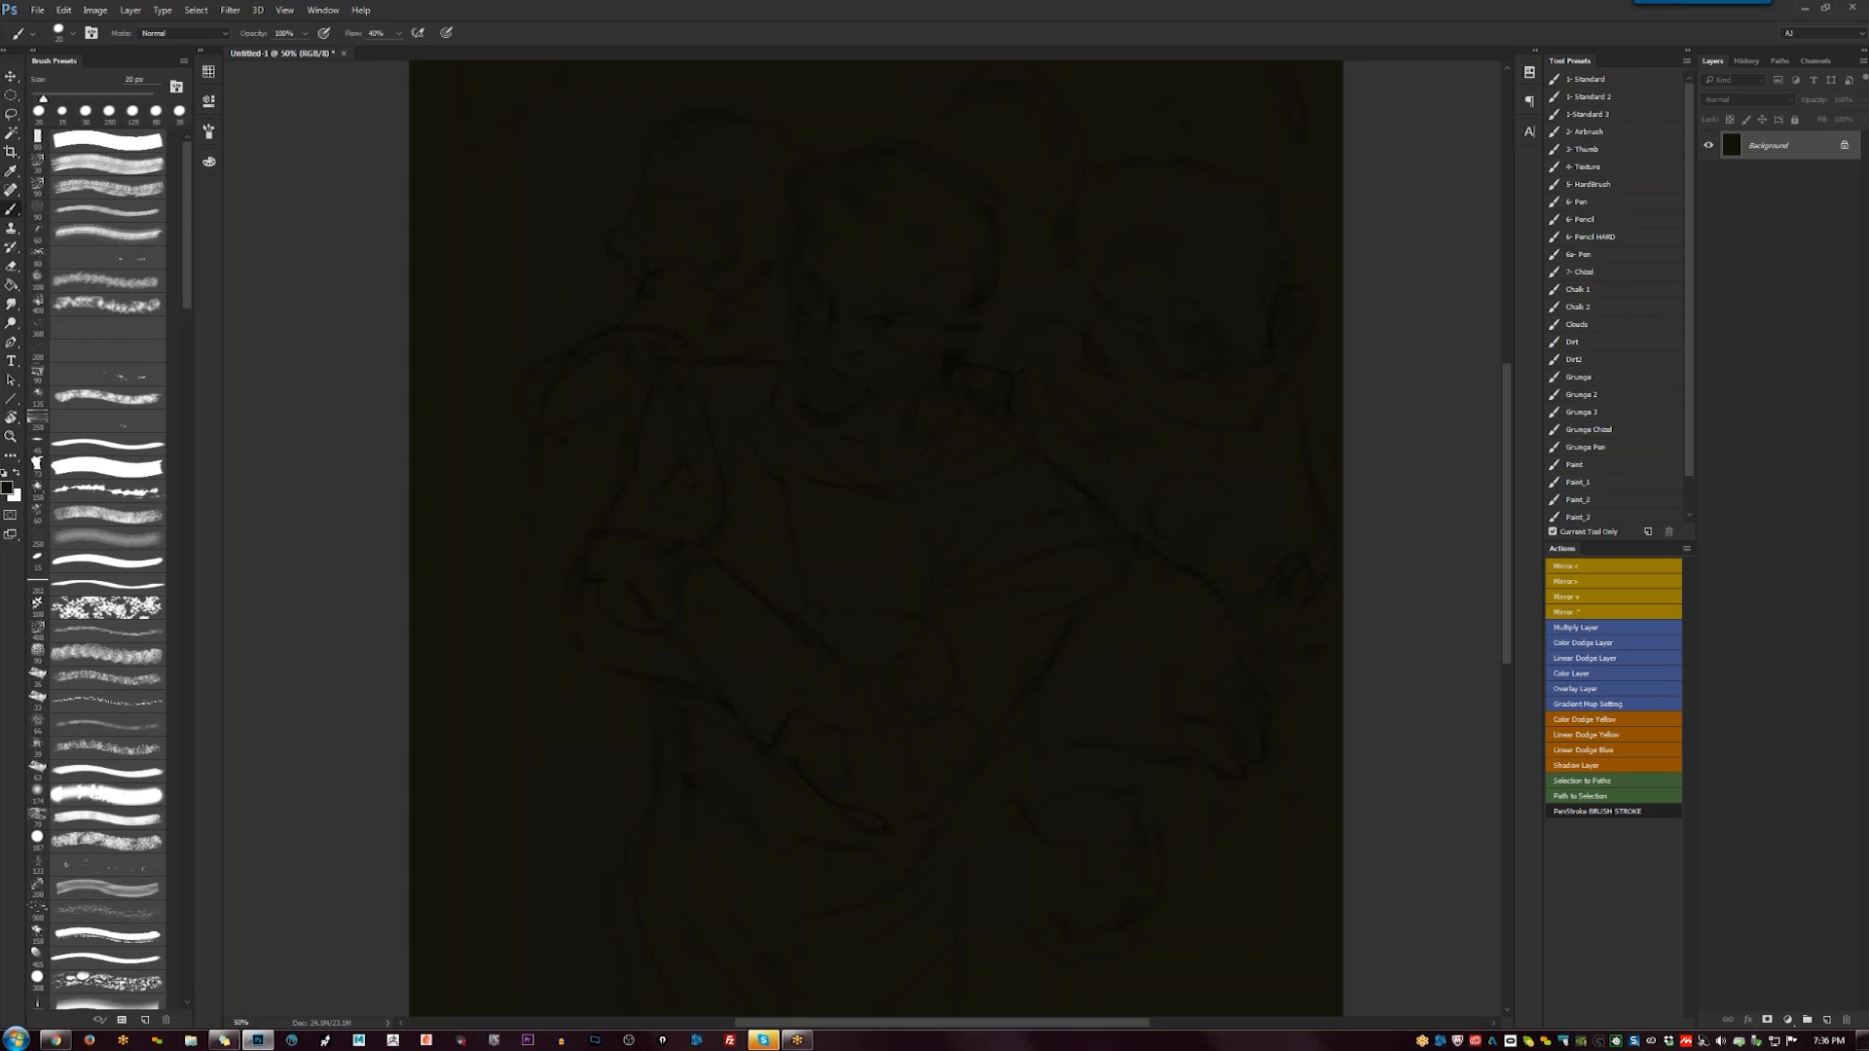
pyautogui.press('x')
pyautogui.press('x')
pyautogui.press('z')
pyautogui.keyDown('alt'); pyautogui.click(902, 440); pyautogui.keyUp('alt')
pyautogui.click(873, 464)
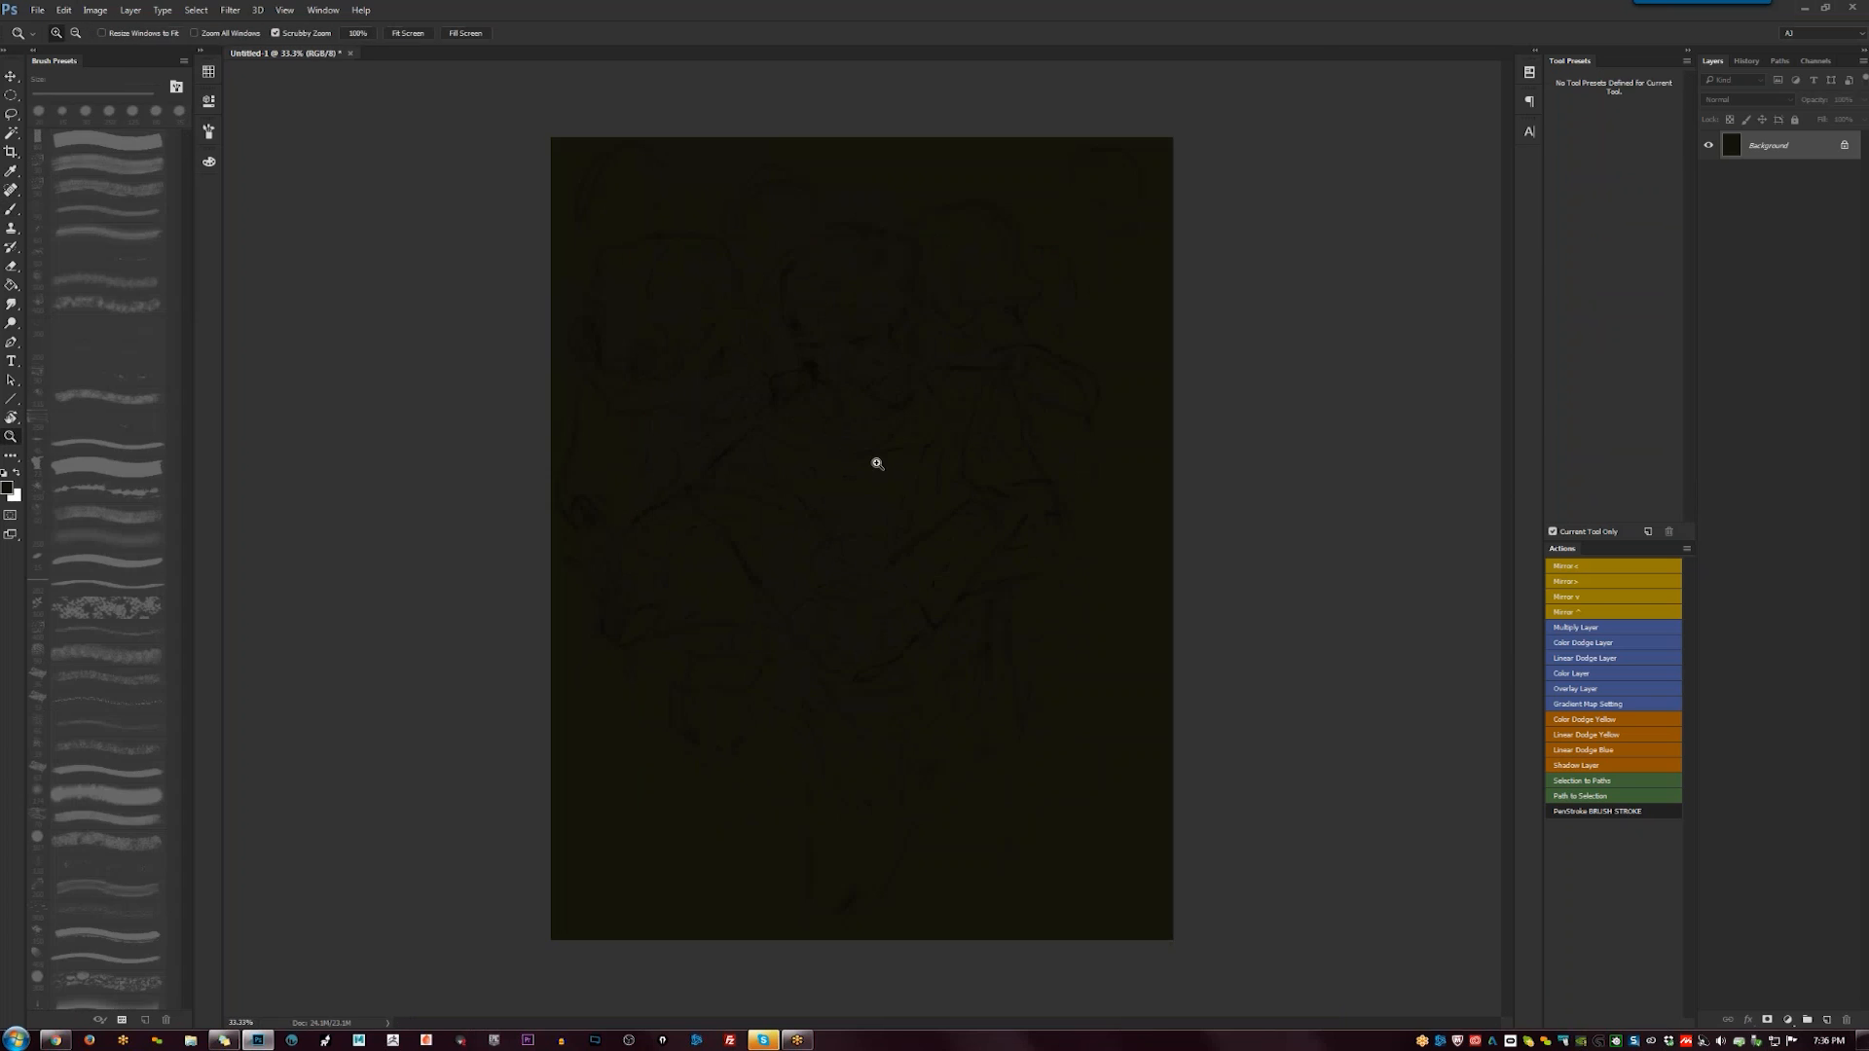
pyautogui.press('b')
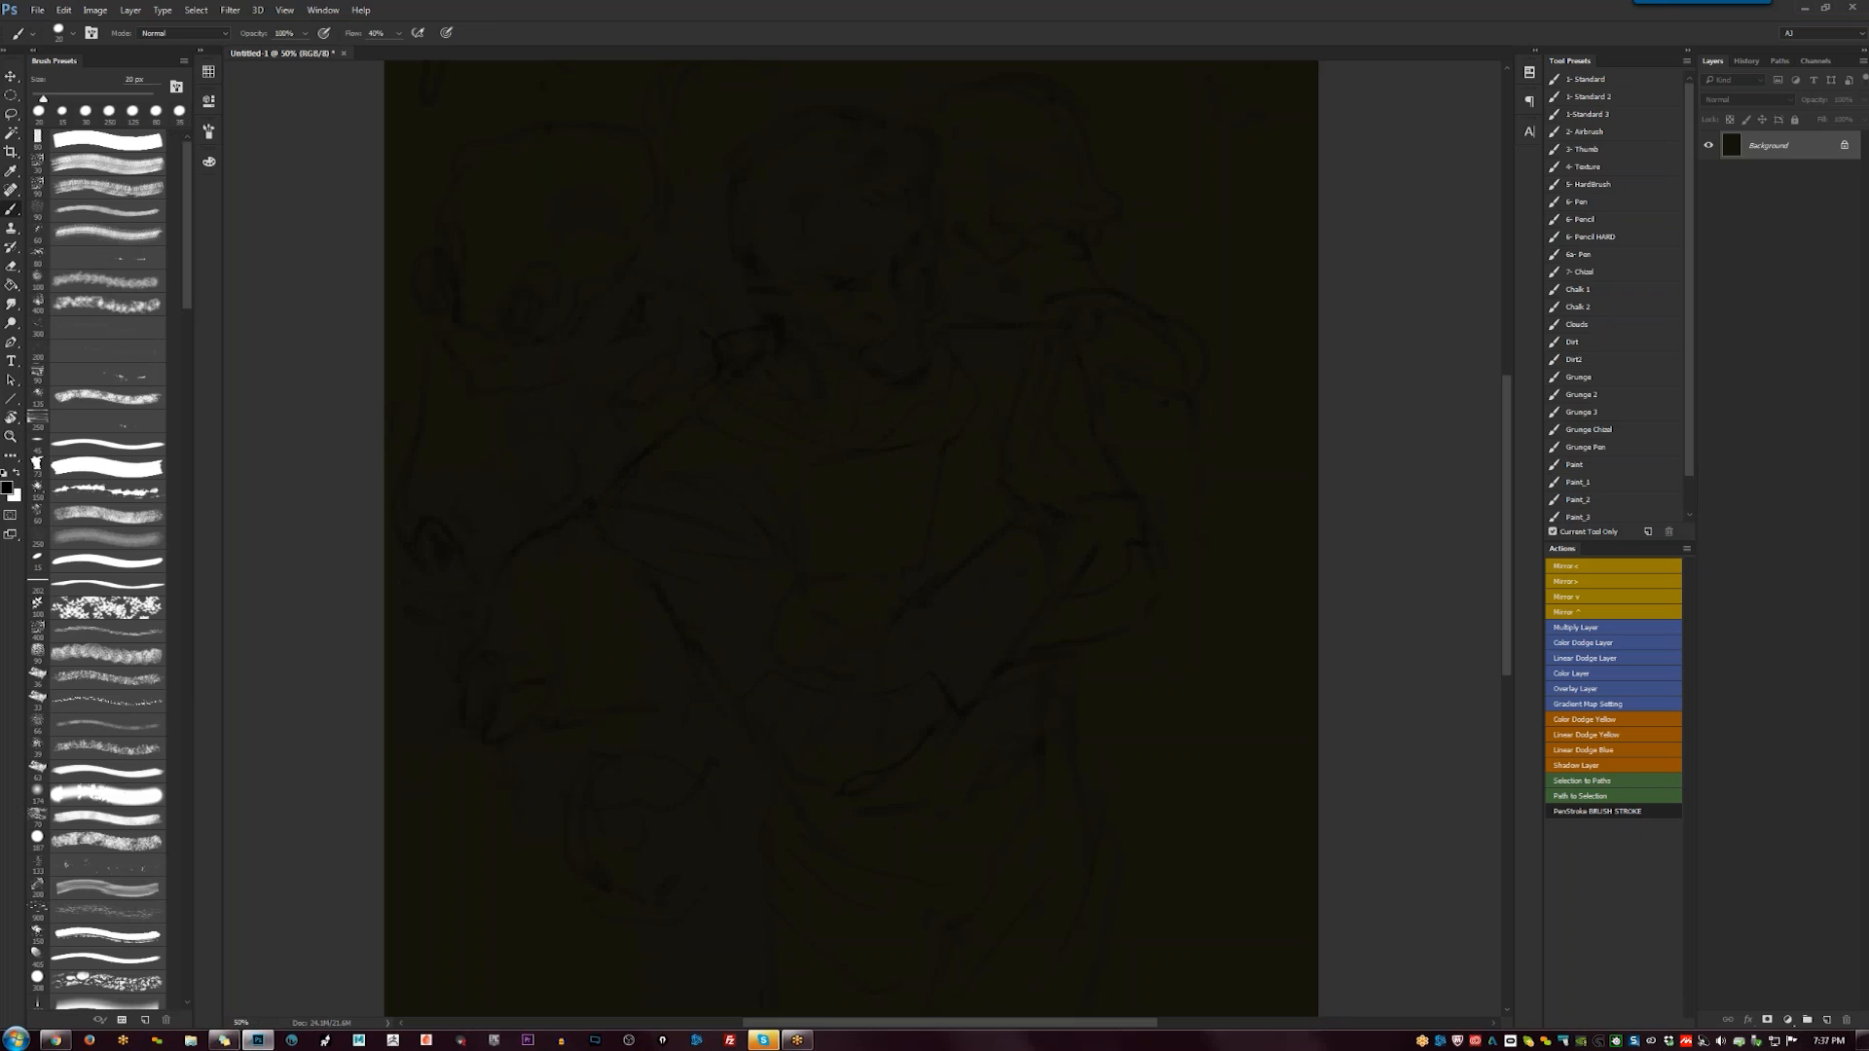
pyautogui.hotkey('ctrl', '-')
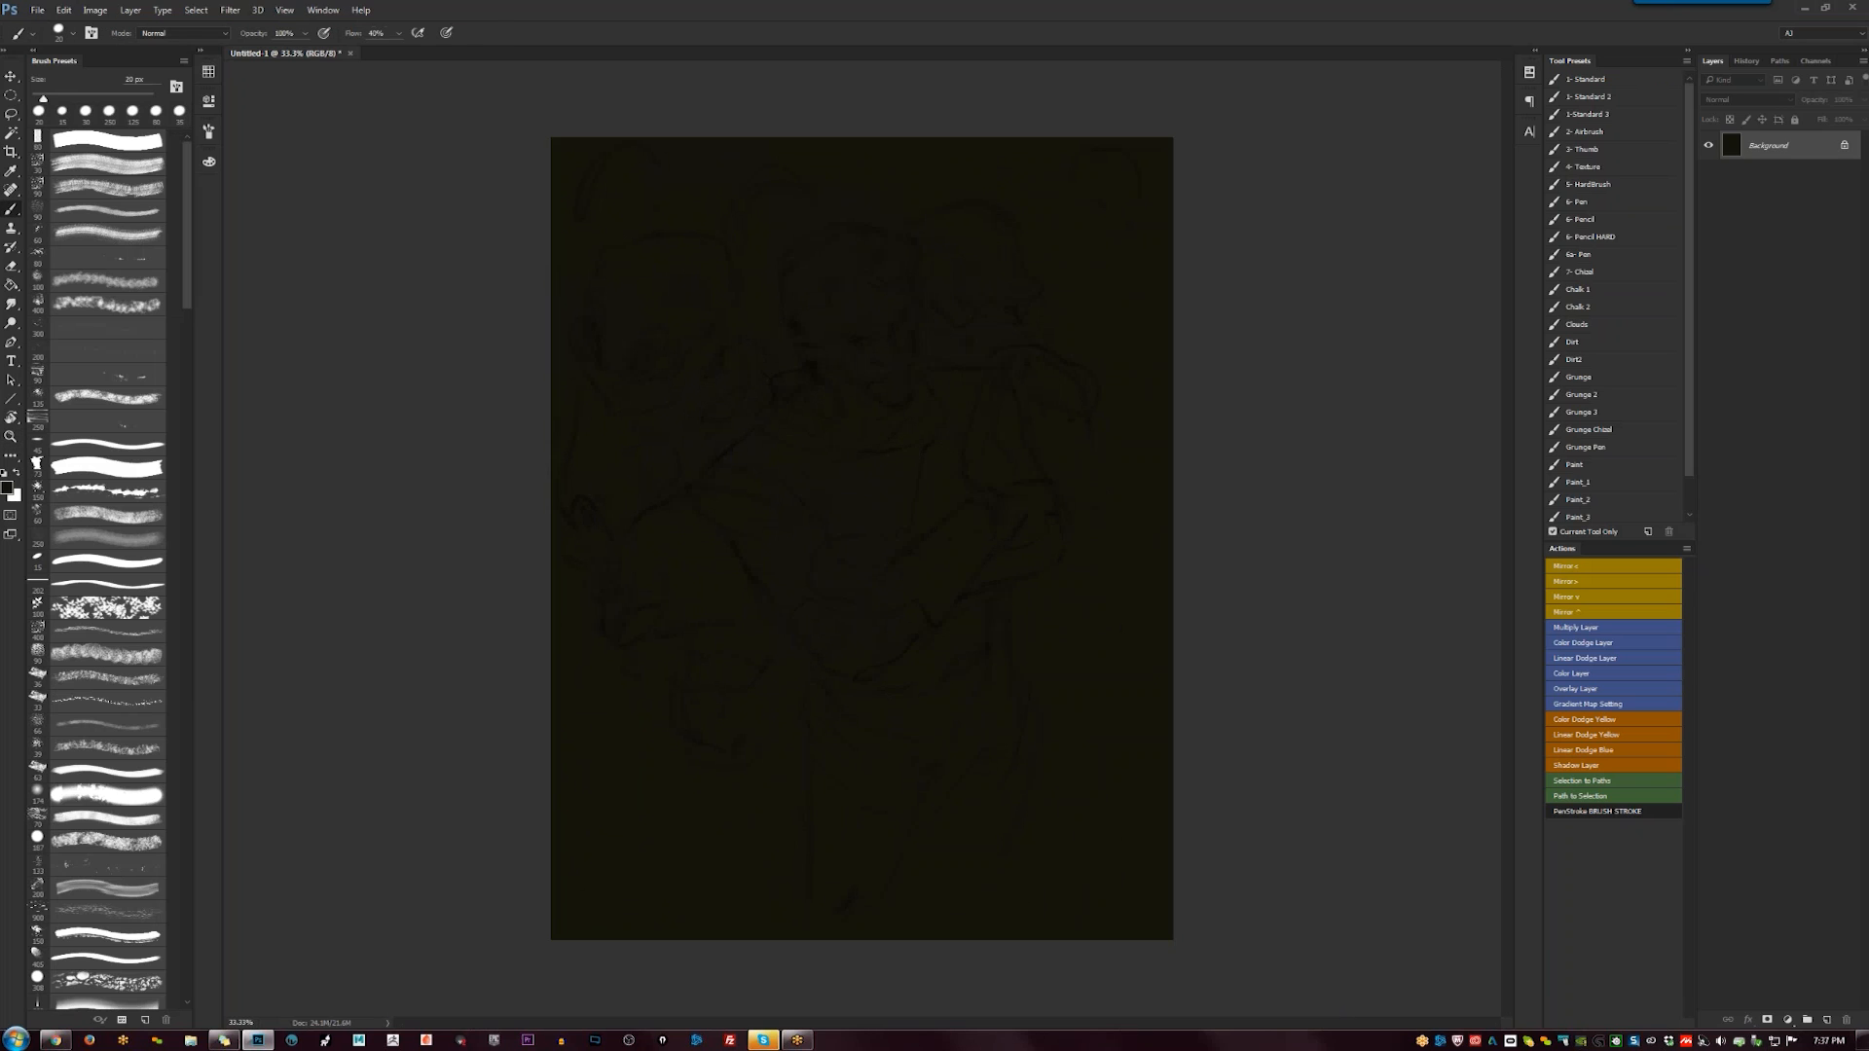
# - Enlarge the brush and paint two broad vertical strokes in the lower area beneath the central figure
pyautogui.press(']')
pyautogui.press(']')
pyautogui.press(']')
pyautogui.press(']')
pyautogui.press(']')
pyautogui.press(']')
pyautogui.moveTo(894, 808); pyautogui.dragTo(841, 924)
pyautogui.moveTo(832, 742); pyautogui.dragTo(850, 856)
# - Mirror the canvas and brush a broad stroke over the upper-left background head with a much larger brush
pyautogui.press('[')
pyautogui.press('[')
pyautogui.press(']')
pyautogui.press('[')
pyautogui.hotkey('ctrl', 'shift', 'h')
pyautogui.press(']')
pyautogui.press(']')
pyautogui.press(']')
pyautogui.press(']')
pyautogui.press(']')
pyautogui.press(']')
pyautogui.press(']')
pyautogui.press(']')
pyautogui.press(']')
pyautogui.press(']')
pyautogui.press(']')
pyautogui.press(']')
pyautogui.press(']')
pyautogui.moveTo(687, 308)
pyautogui.mouseDown()
pyautogui.moveTo(592, 549)
pyautogui.moveTo(634, 376)
pyautogui.moveTo(750, 243)
pyautogui.mouseUp()
# - Reduce the brush size and check the composition by flipping the canvas back and forth
pyautogui.press('[')
pyautogui.press('[')
pyautogui.press('[')
pyautogui.press('[')
pyautogui.press('[')
pyautogui.press('[')
pyautogui.press('[')
pyautogui.press('[')
pyautogui.press('[')
pyautogui.press('[')
pyautogui.press('[')
pyautogui.press('[')
pyautogui.press('[')
pyautogui.hotkey('ctrl', 'shift', 'h')
pyautogui.hotkey('ctrl', 'shift', 'h')
pyautogui.hotkey('ctrl', 'shift', 'h')
# - Switch to the artist's ArtStation portfolio in a maximized browser window and examine the Slavers Journey artwork
pyautogui.click(1560, 387)
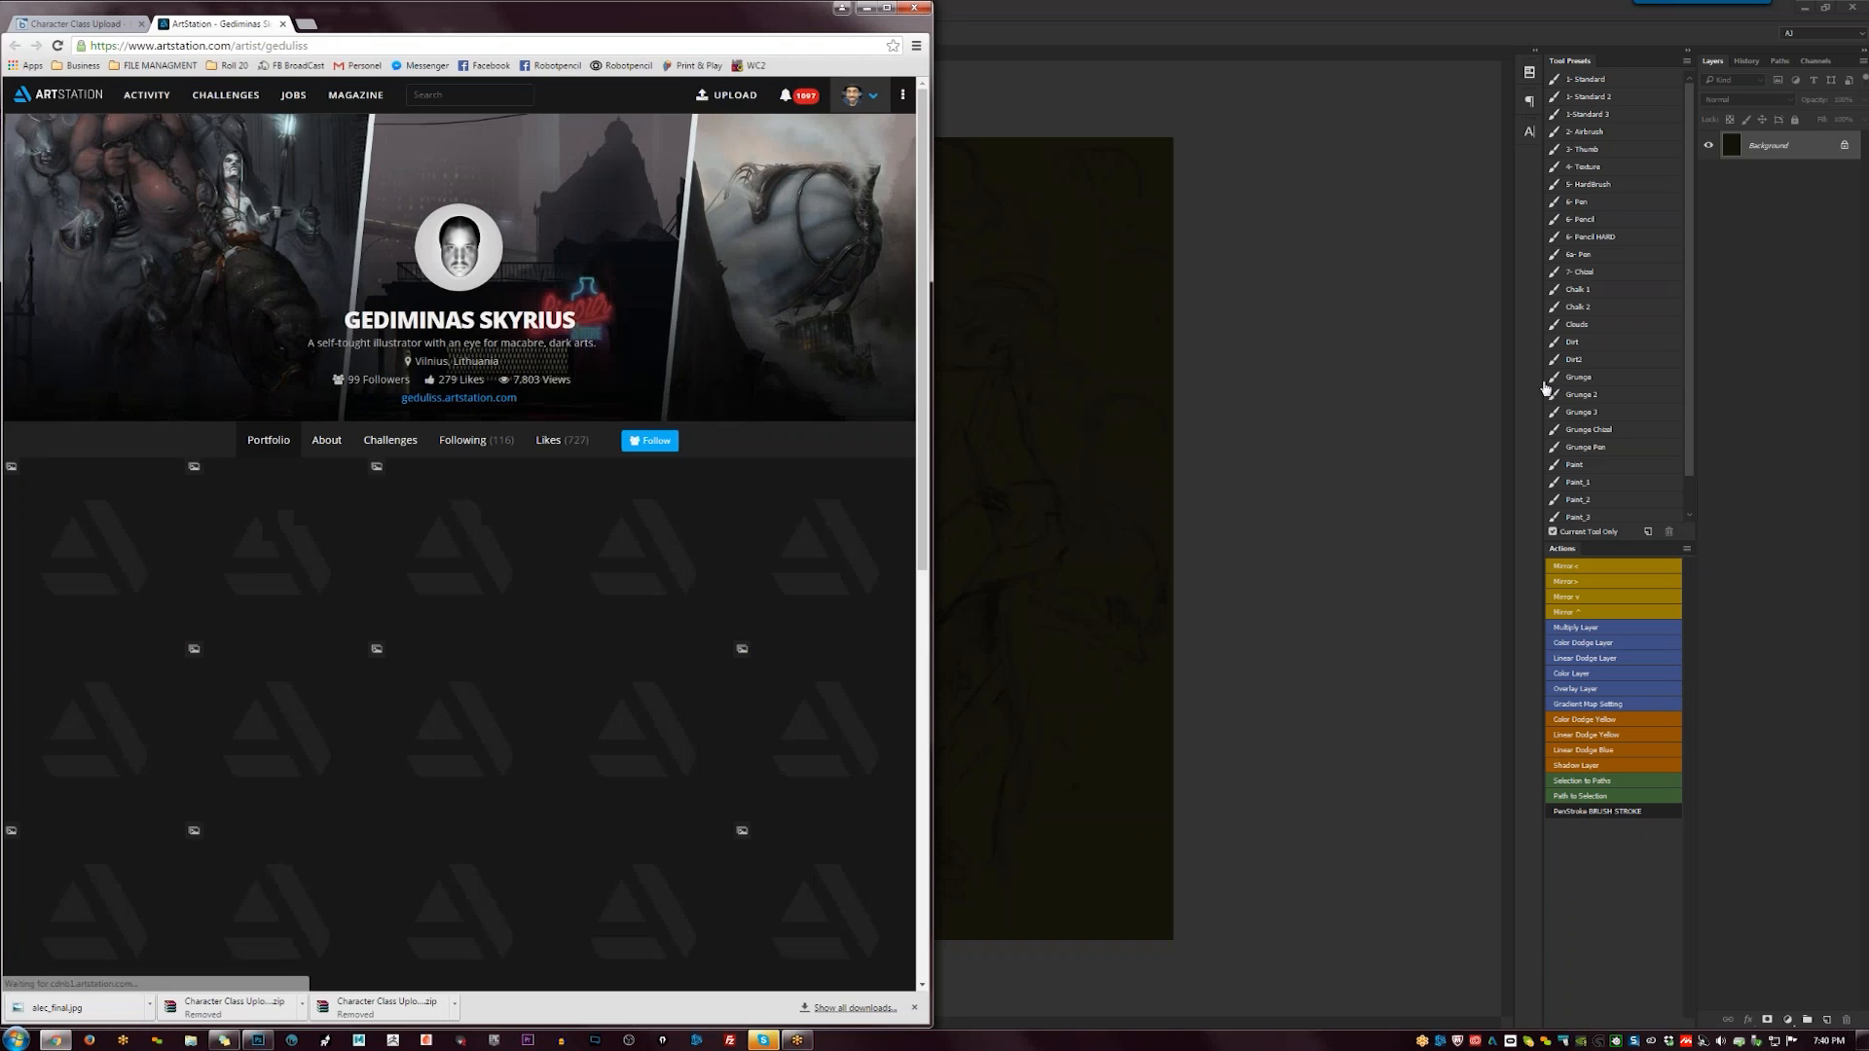
pyautogui.click(887, 8)
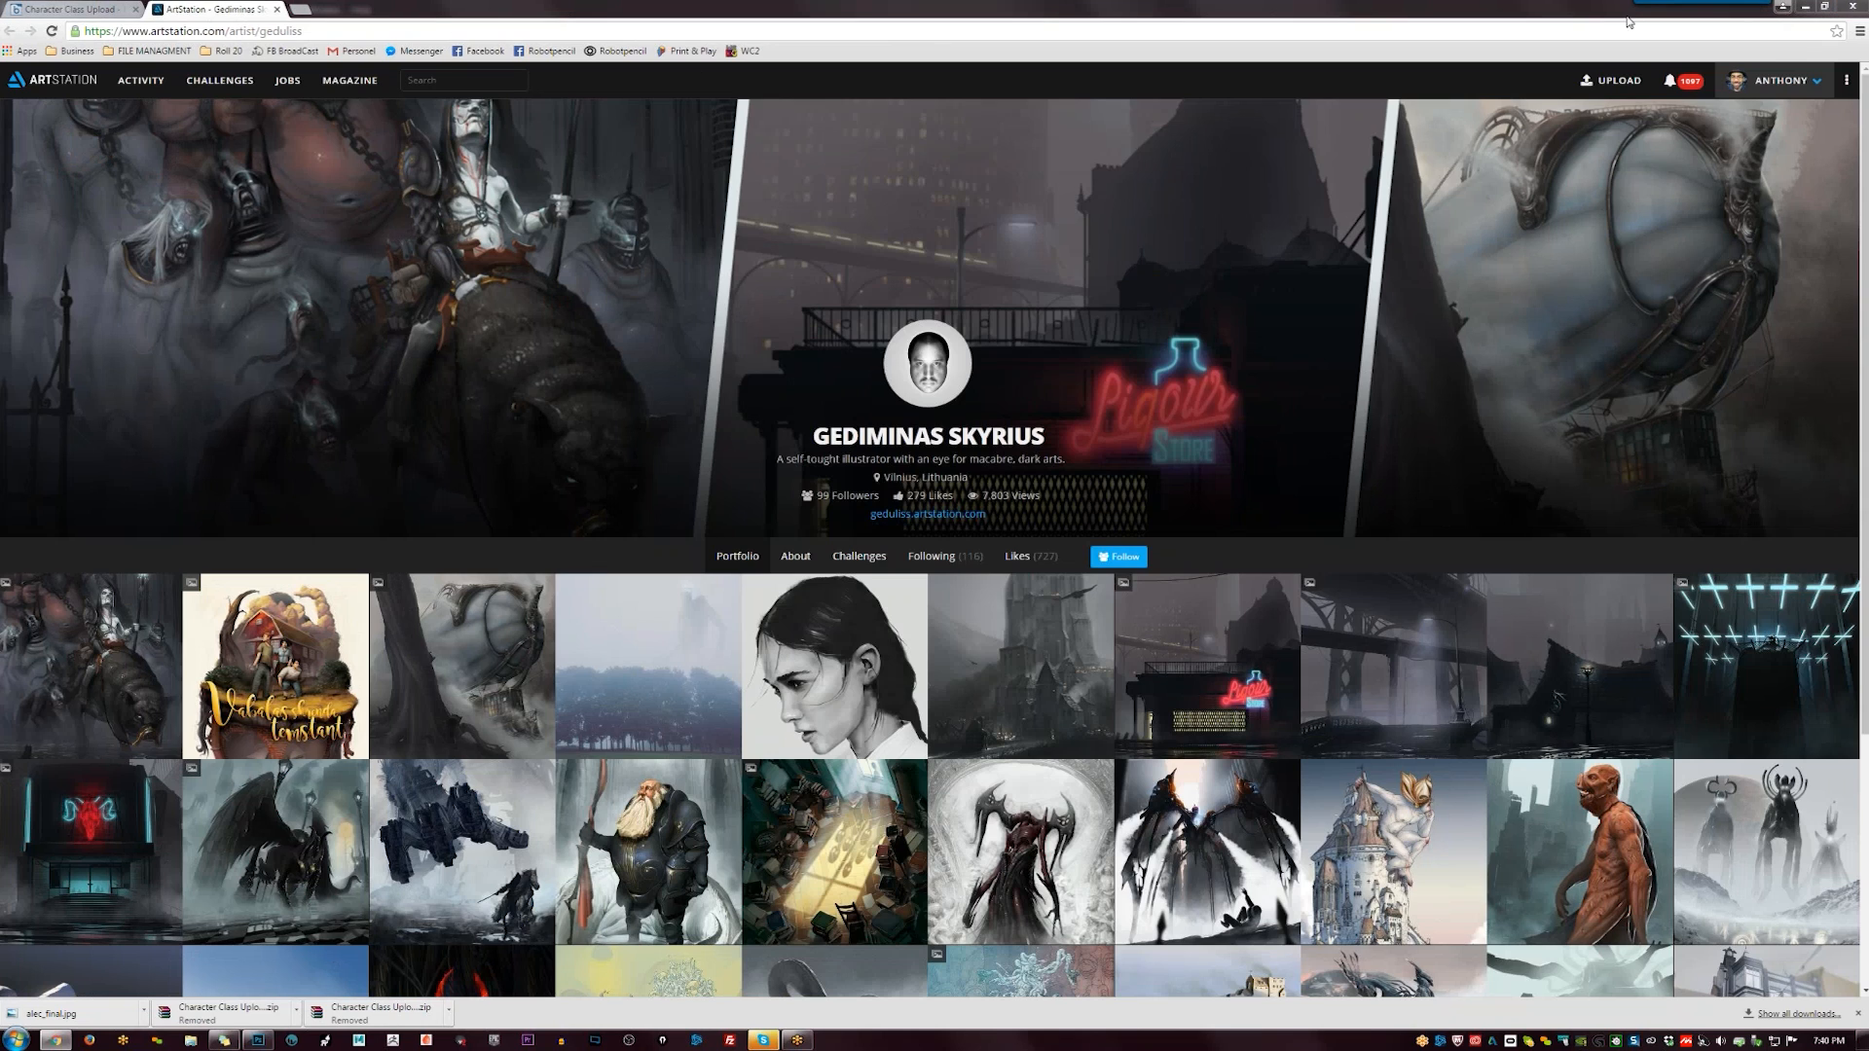
pyautogui.click(109, 667)
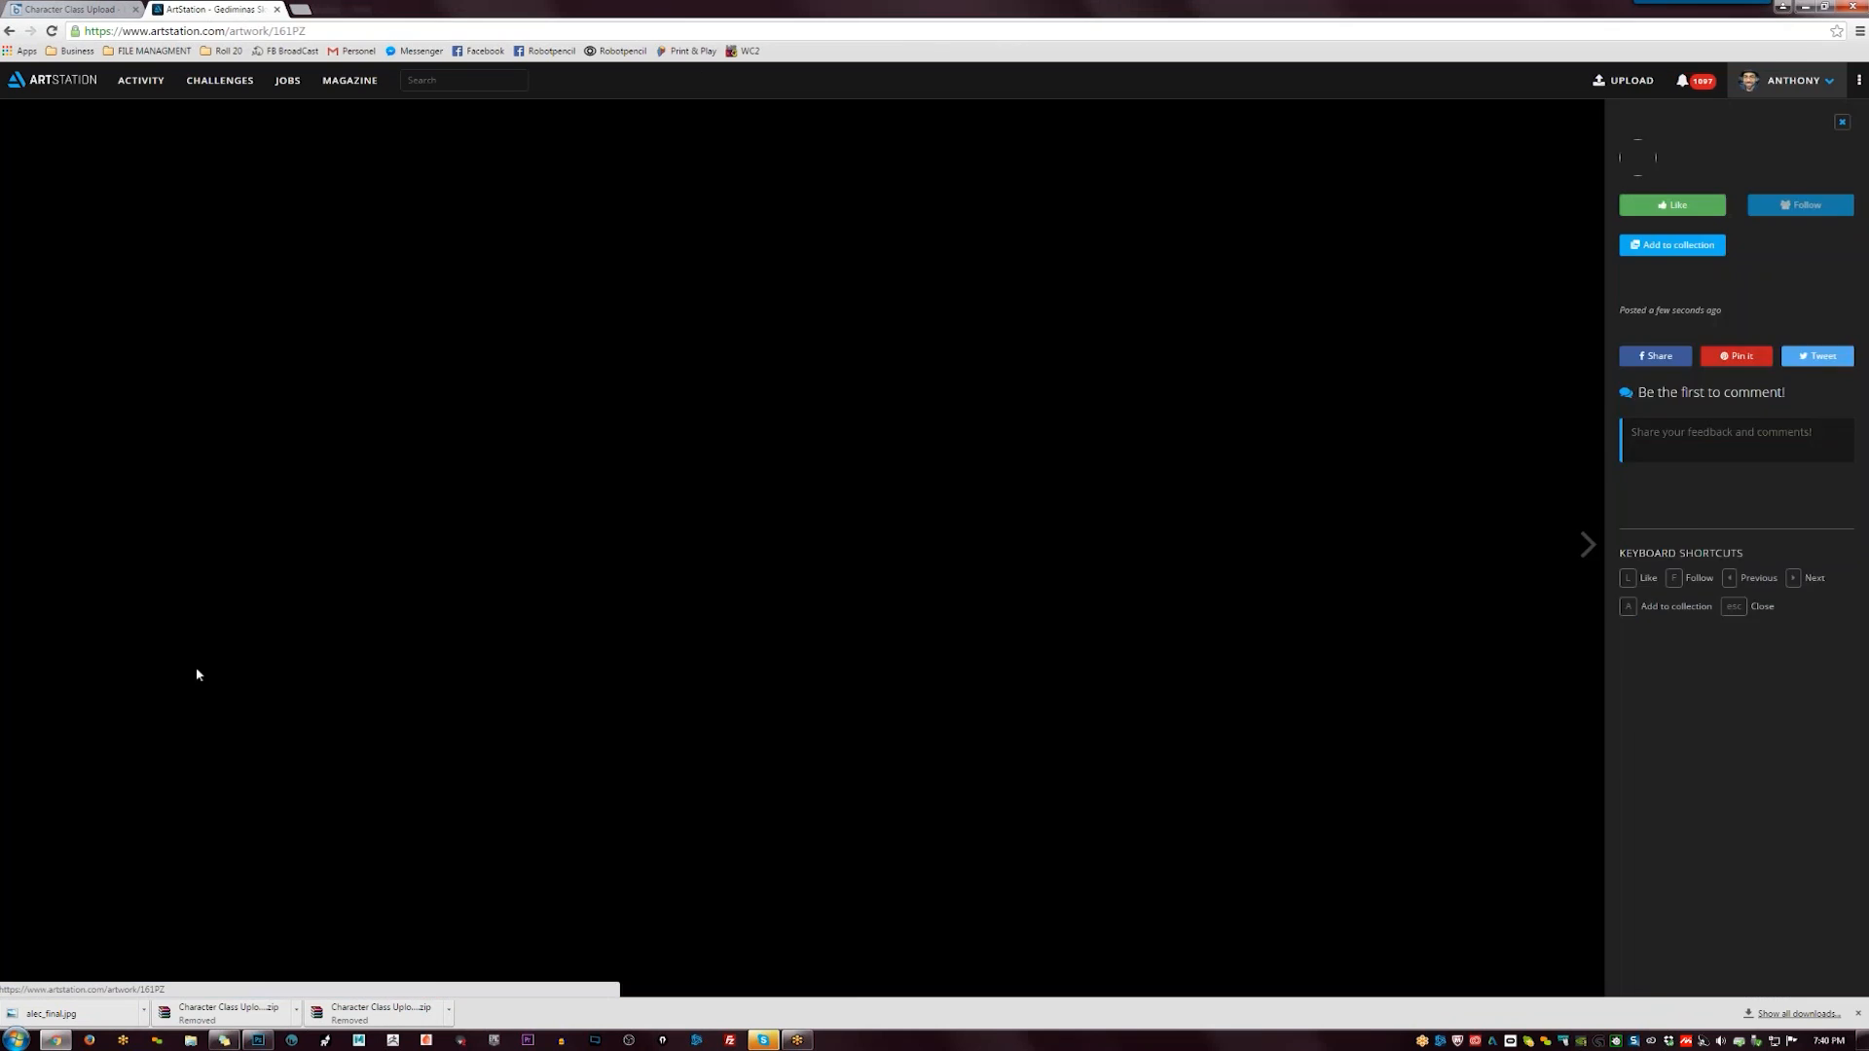
pyautogui.scroll(-7, 979, 642)
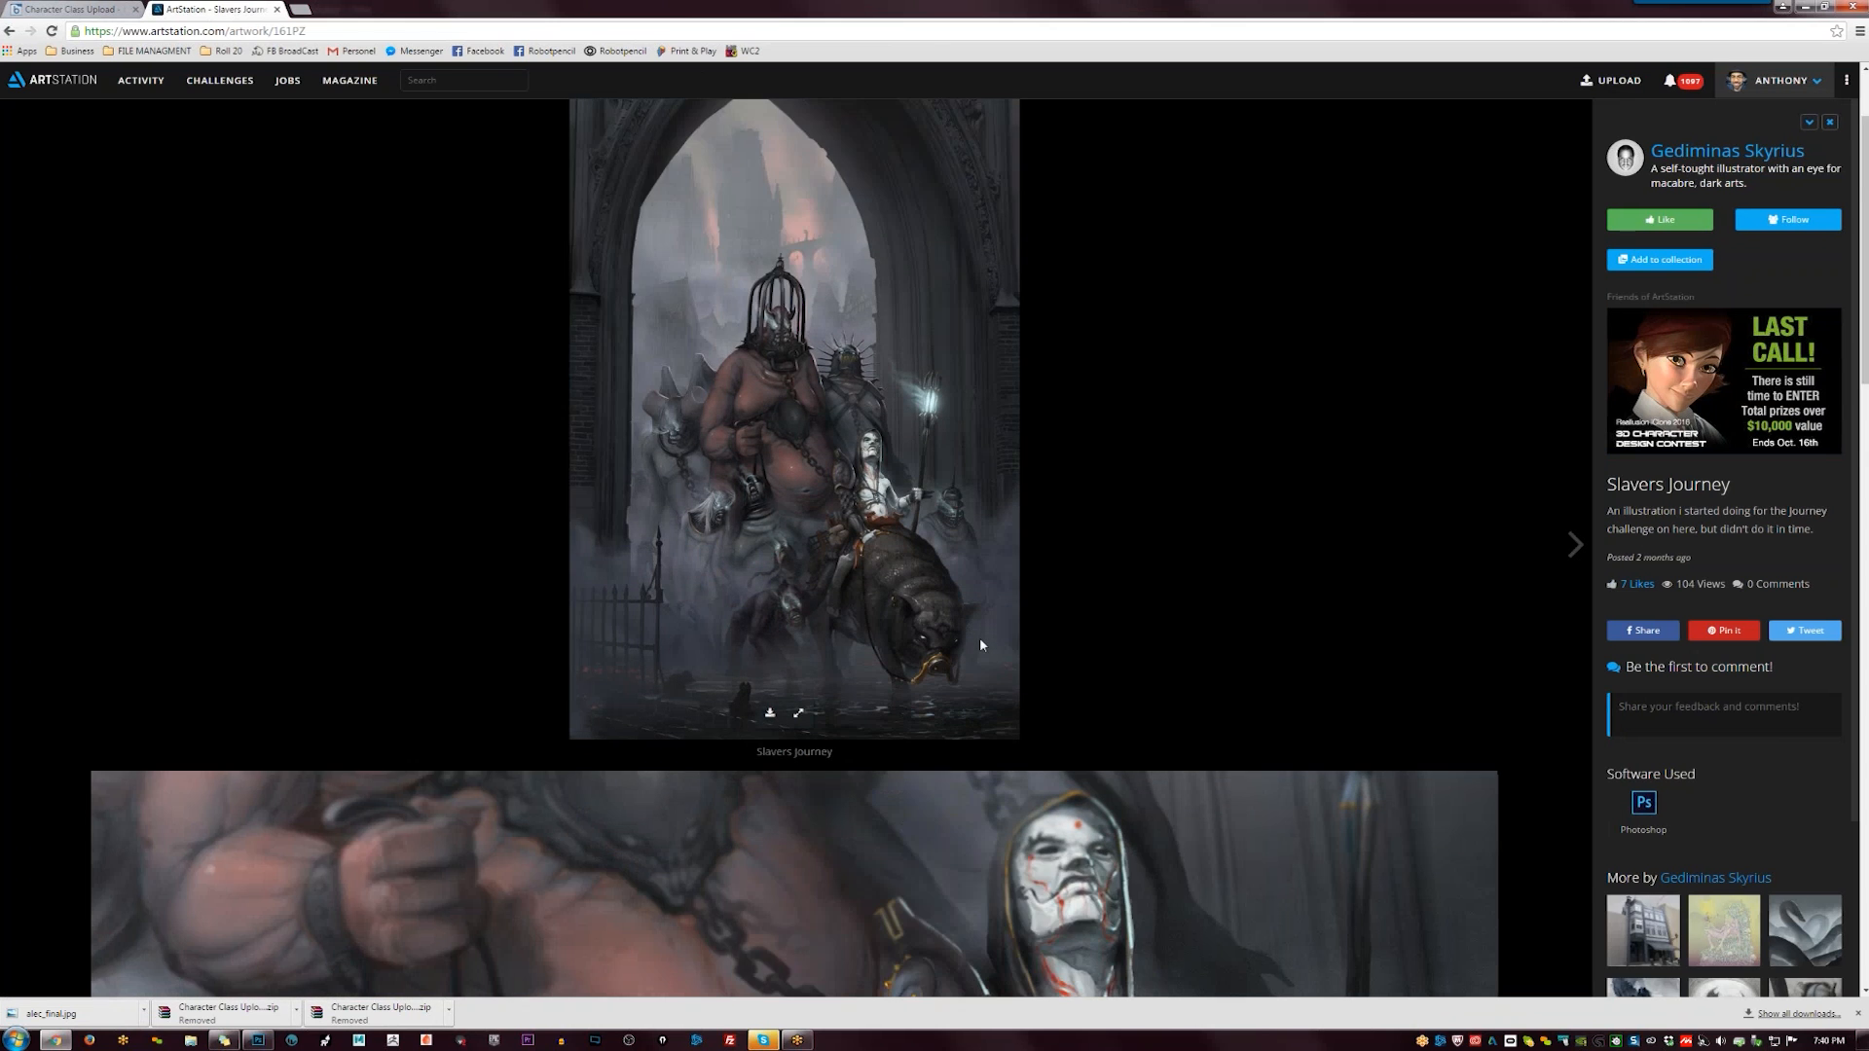
pyautogui.scroll(7, 979, 643)
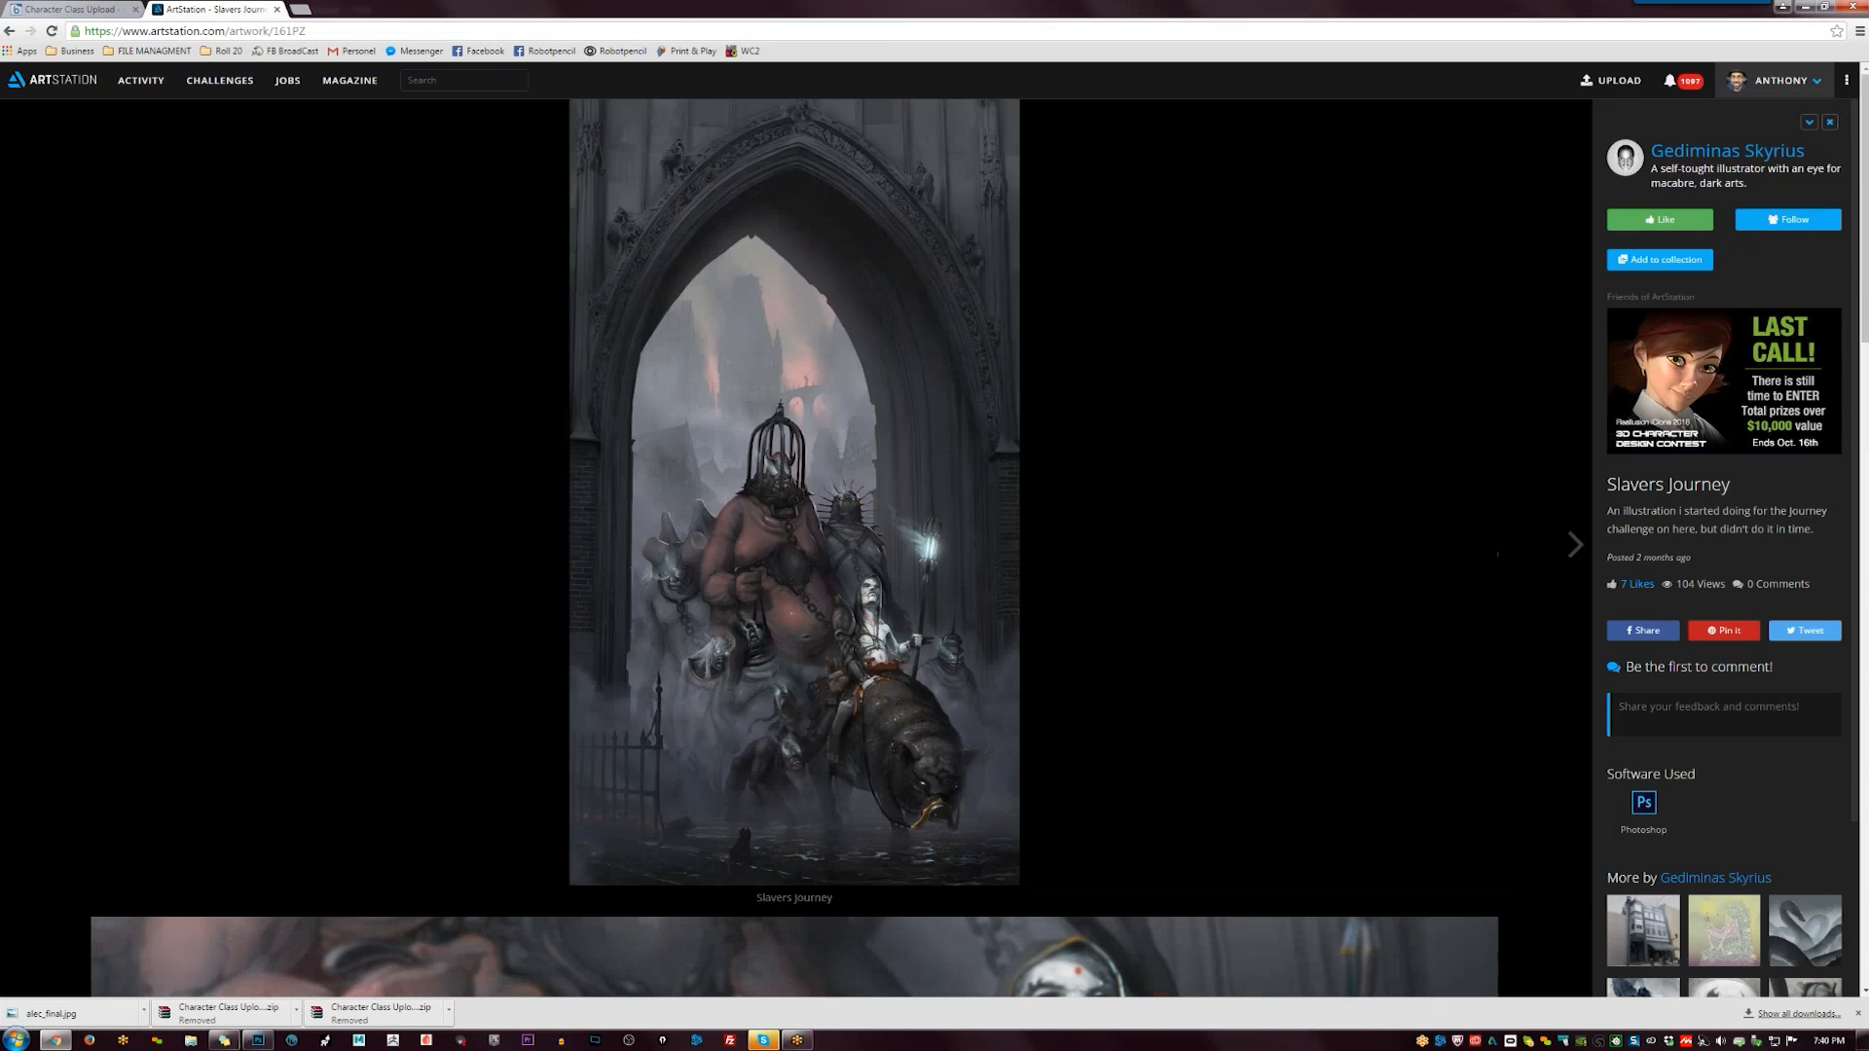
# - Return to the portfolio and view The Bug Flies at Dawn book cover with its detail image
pyautogui.click(1727, 152)
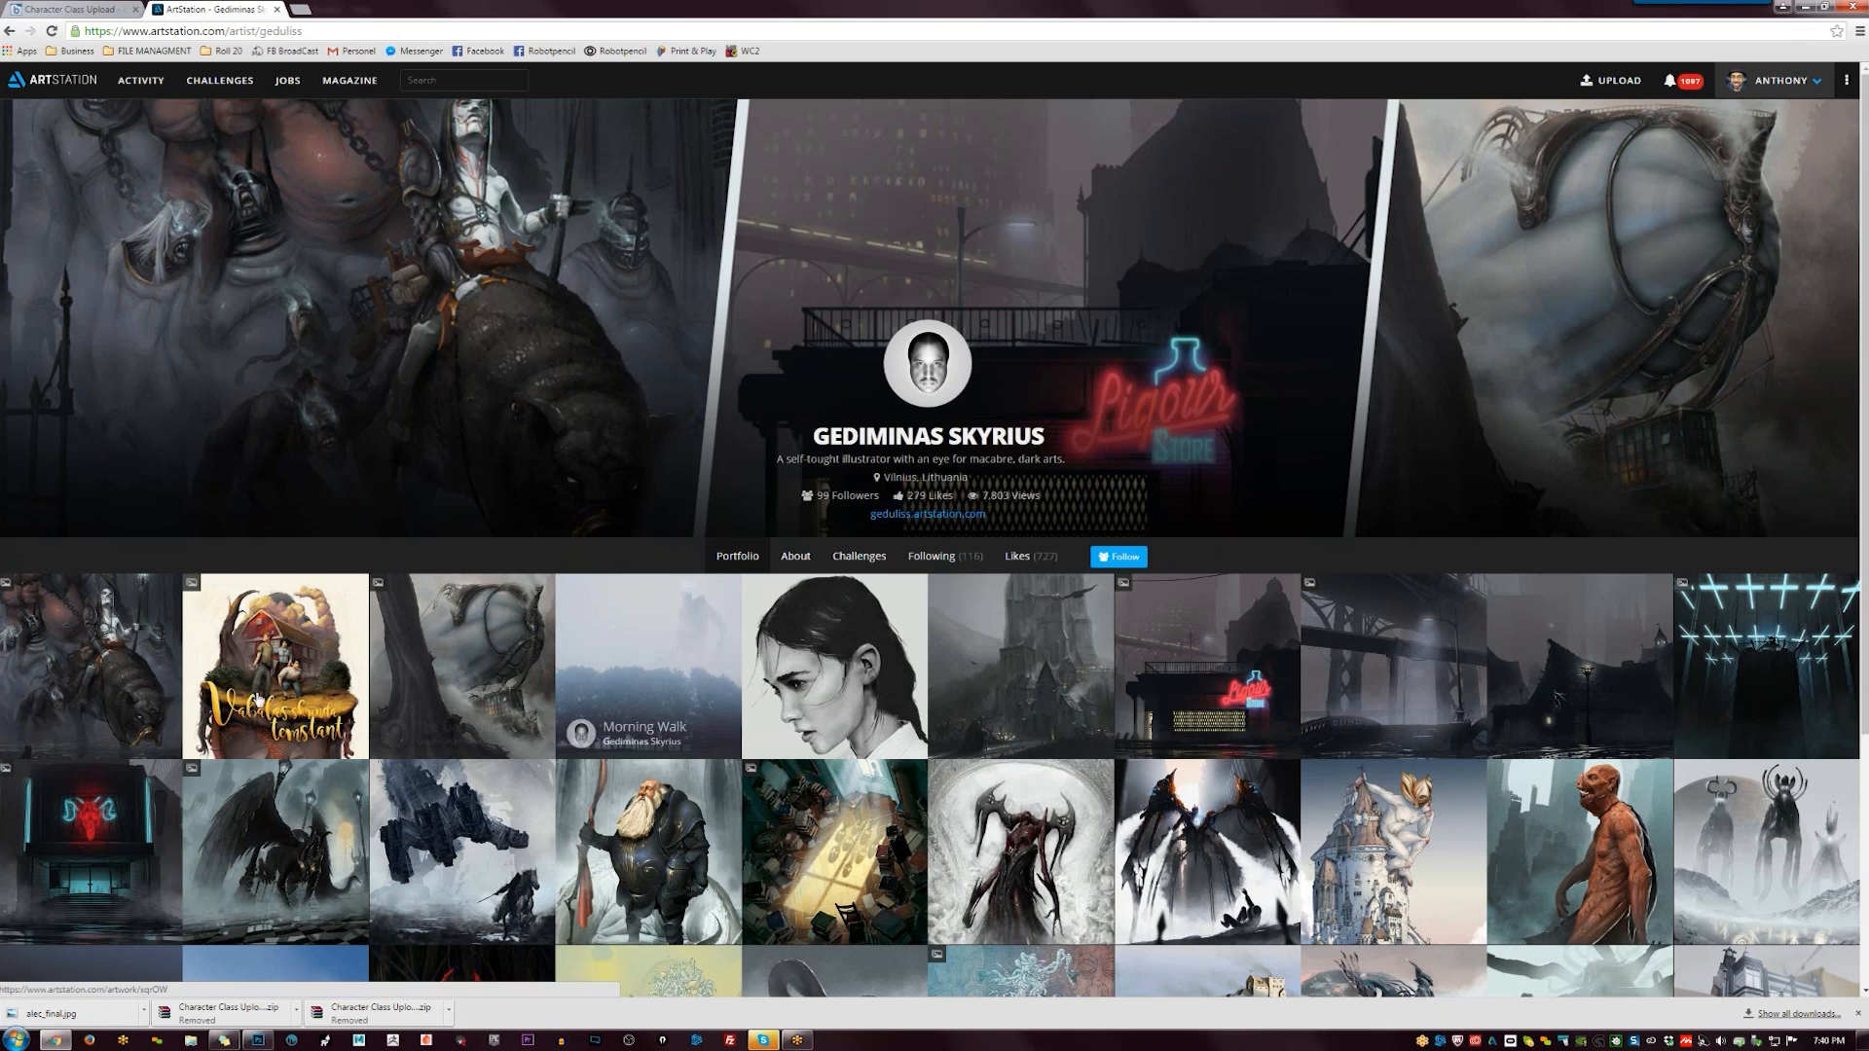
pyautogui.click(275, 701)
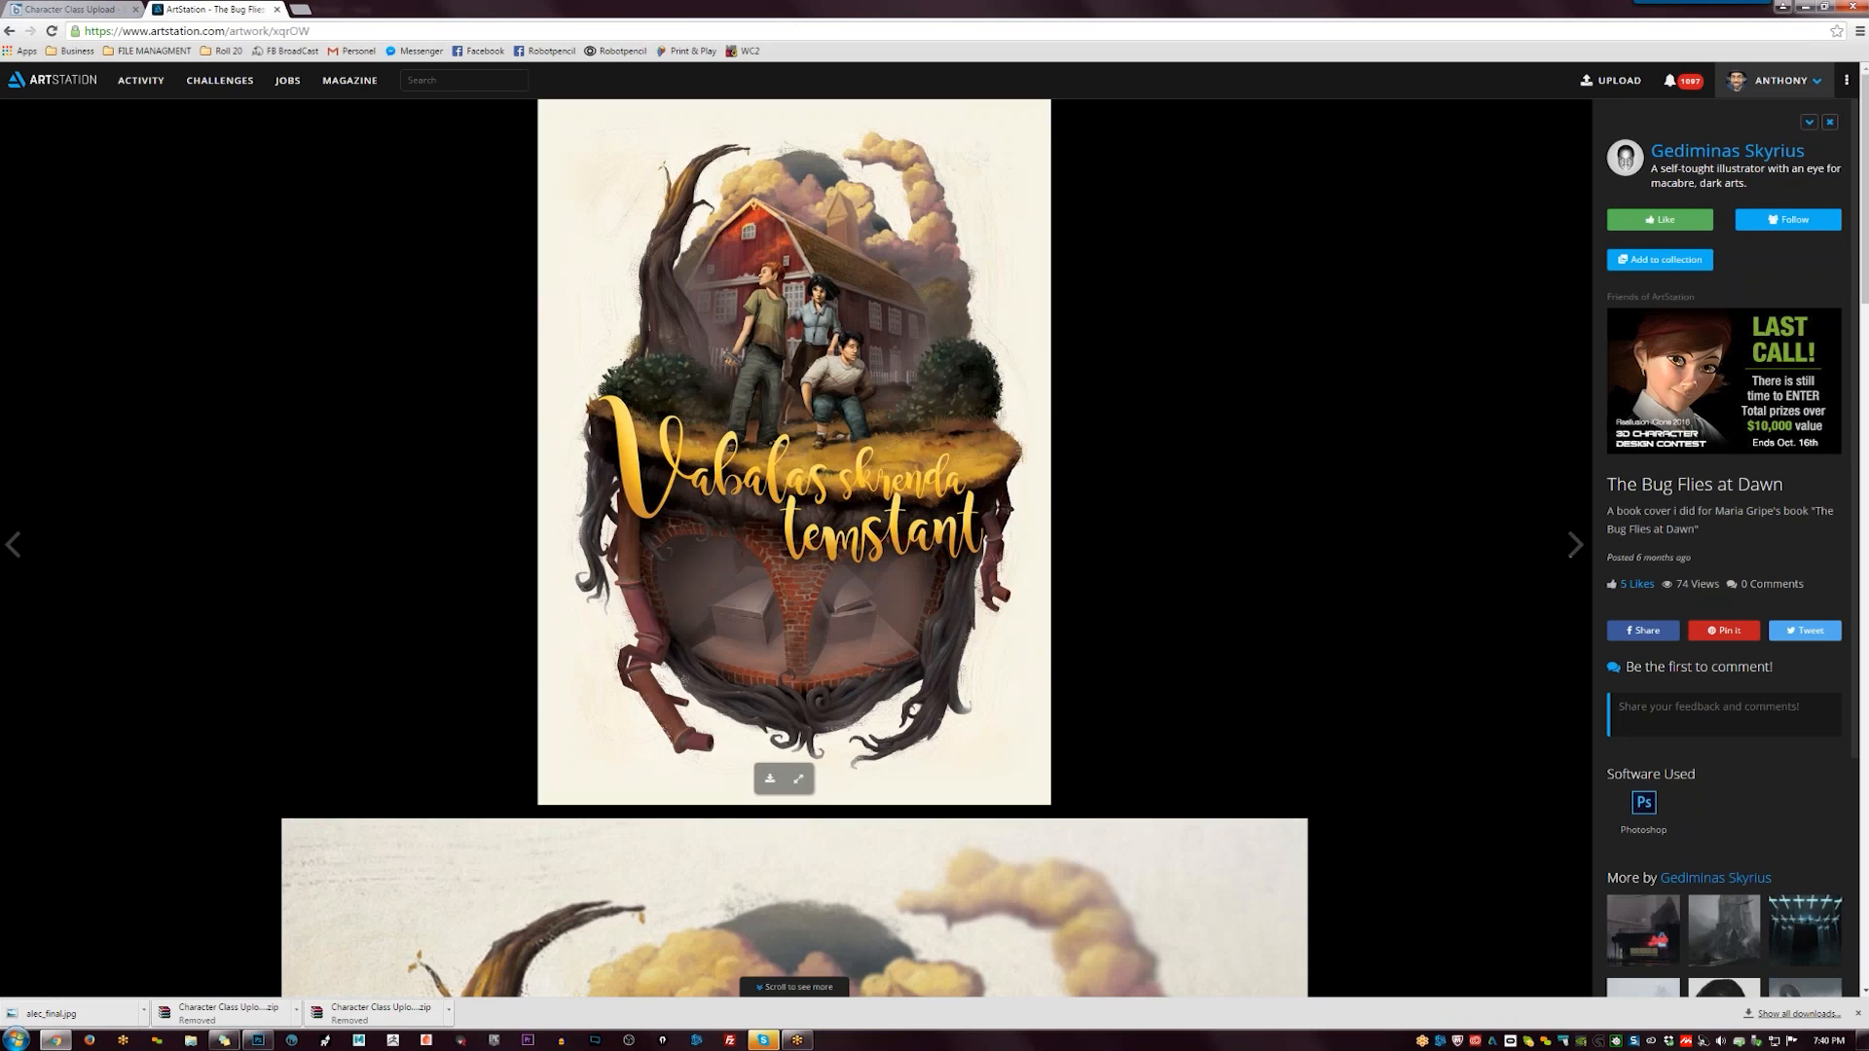
pyautogui.scroll(-4, 1490, 545)
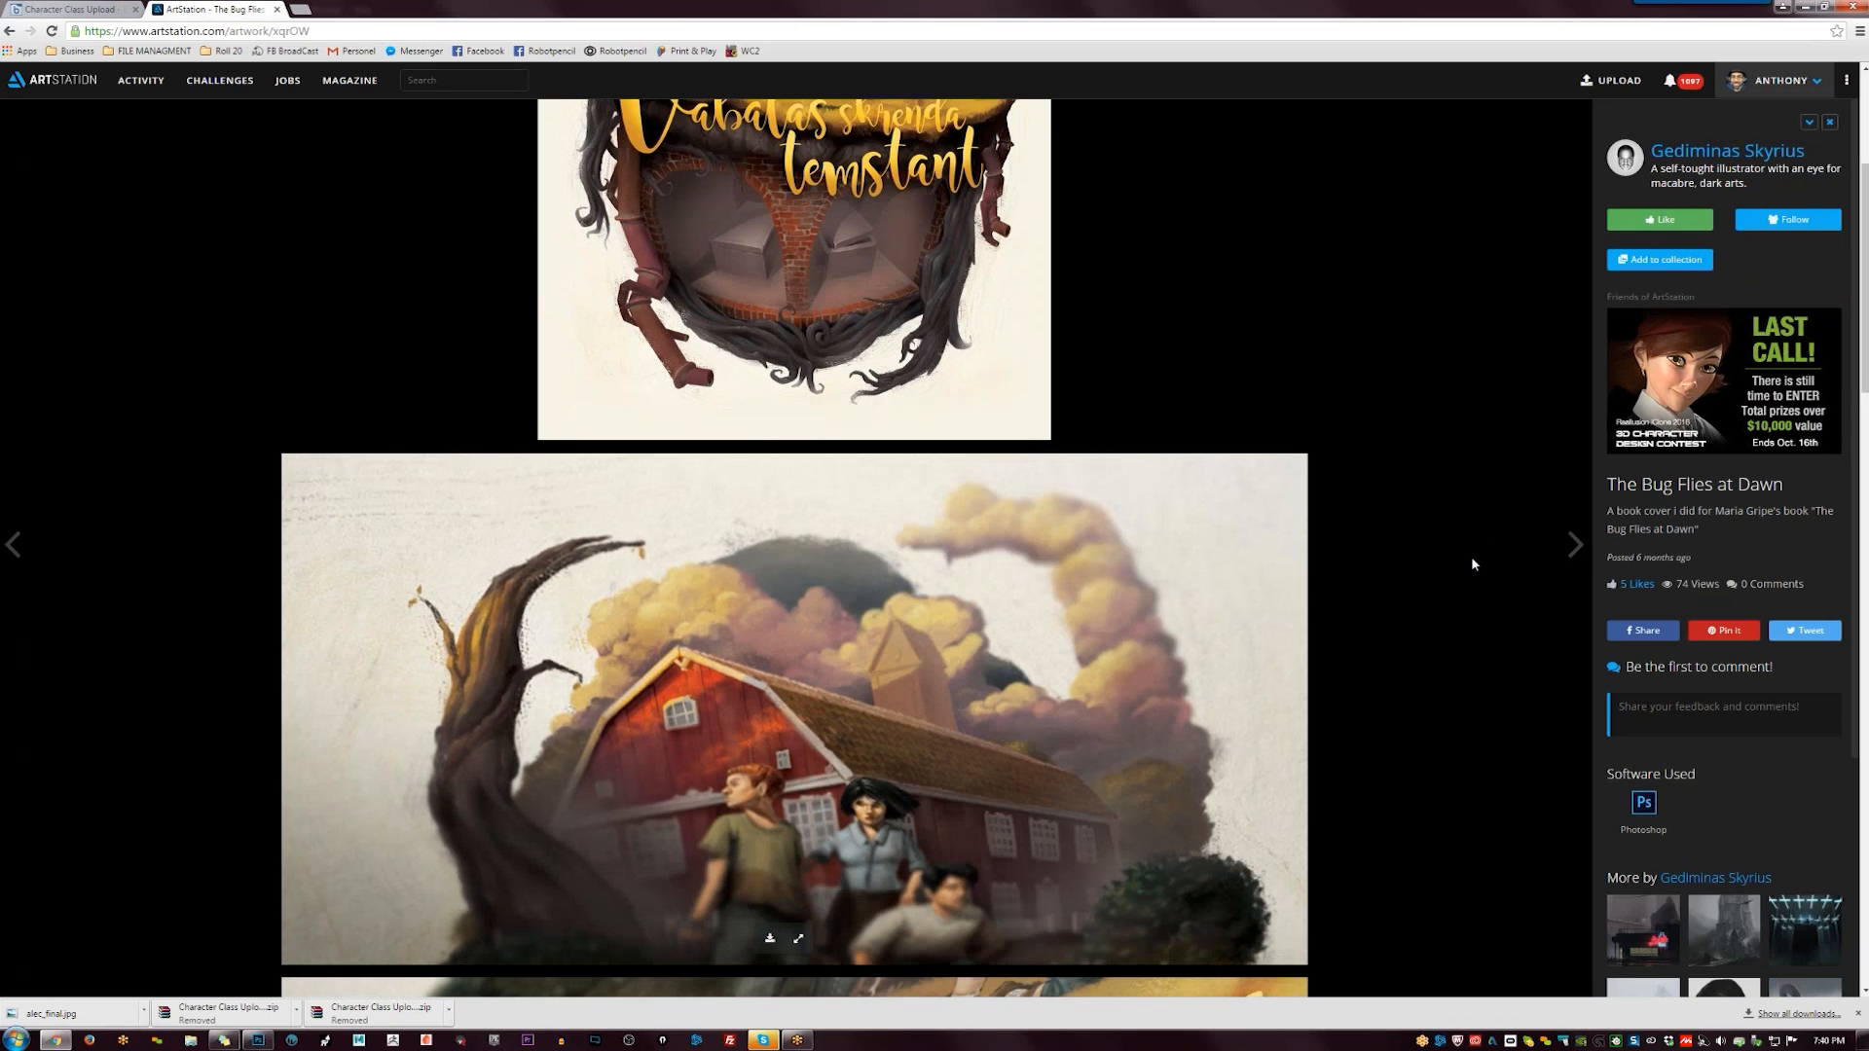
pyautogui.scroll(4, 1470, 557)
# - View the following artworks one after another, from The Dark Nine through Morning Walk and Face Study to The Dreadfort
pyautogui.click(1575, 545)
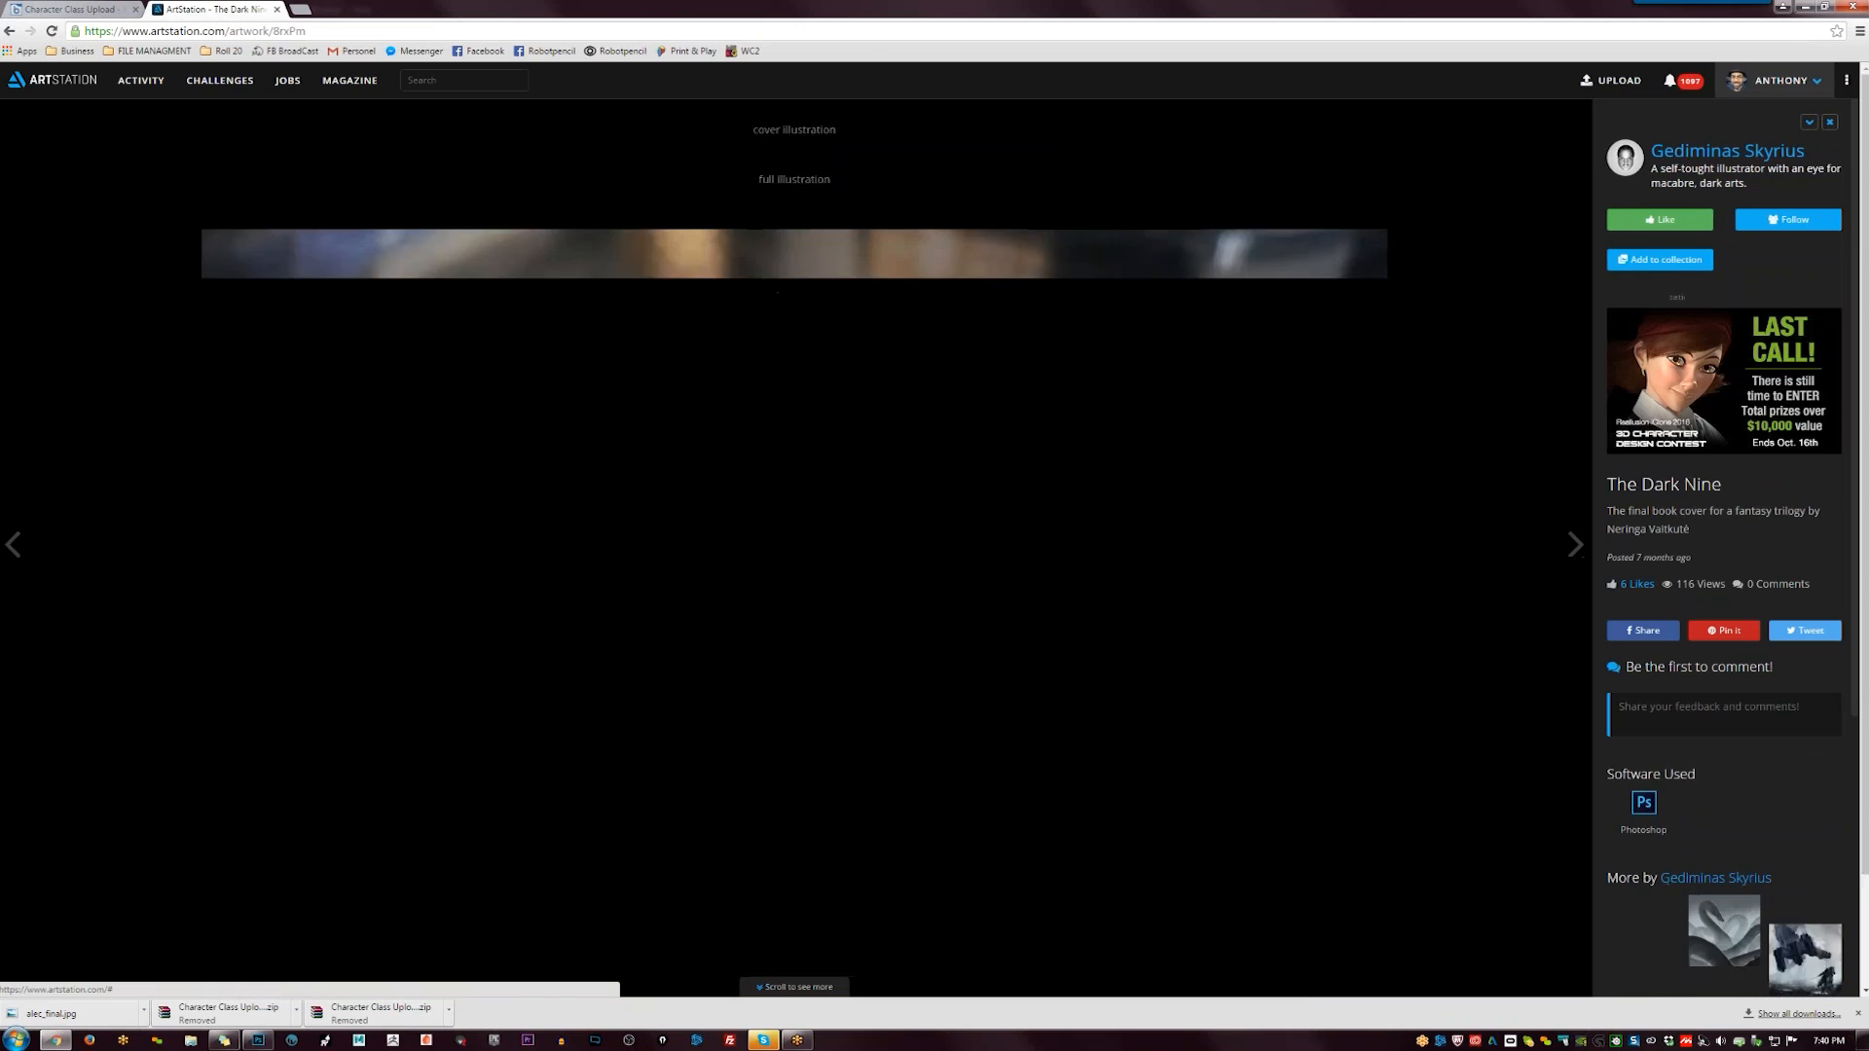
pyautogui.click(1575, 548)
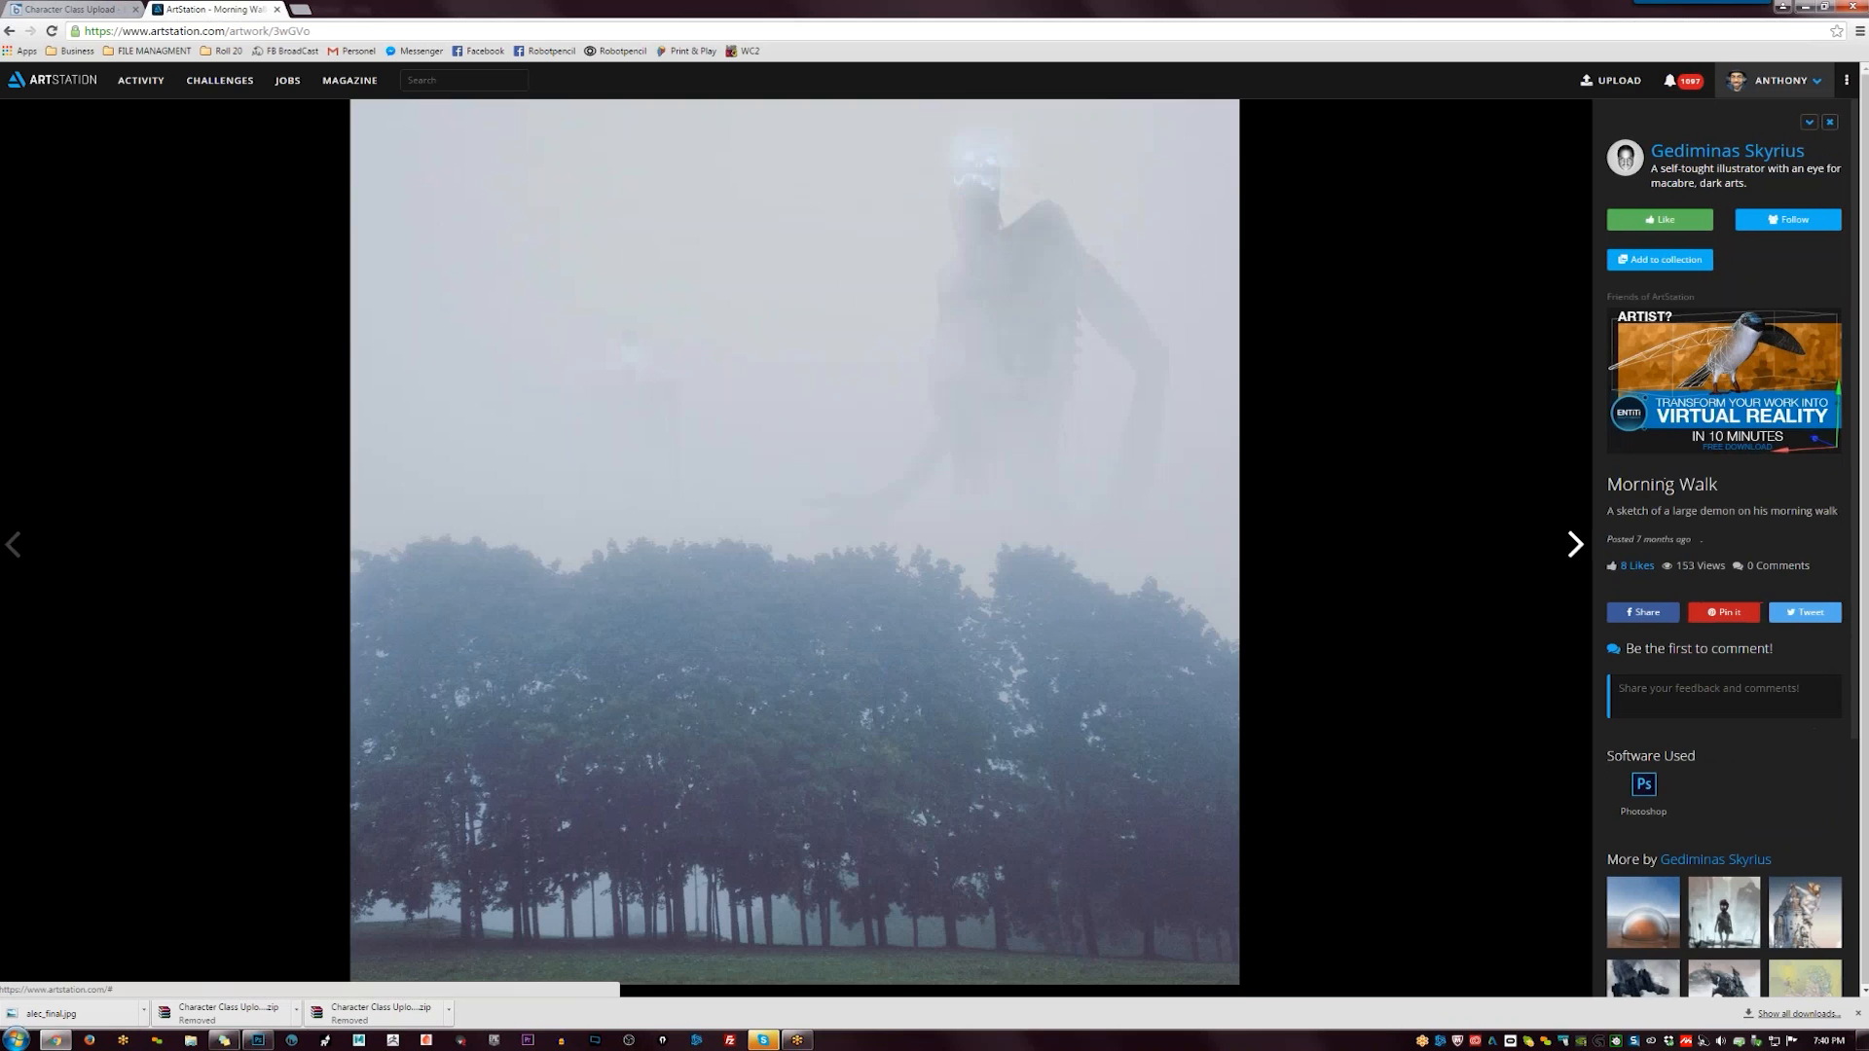
pyautogui.click(1574, 546)
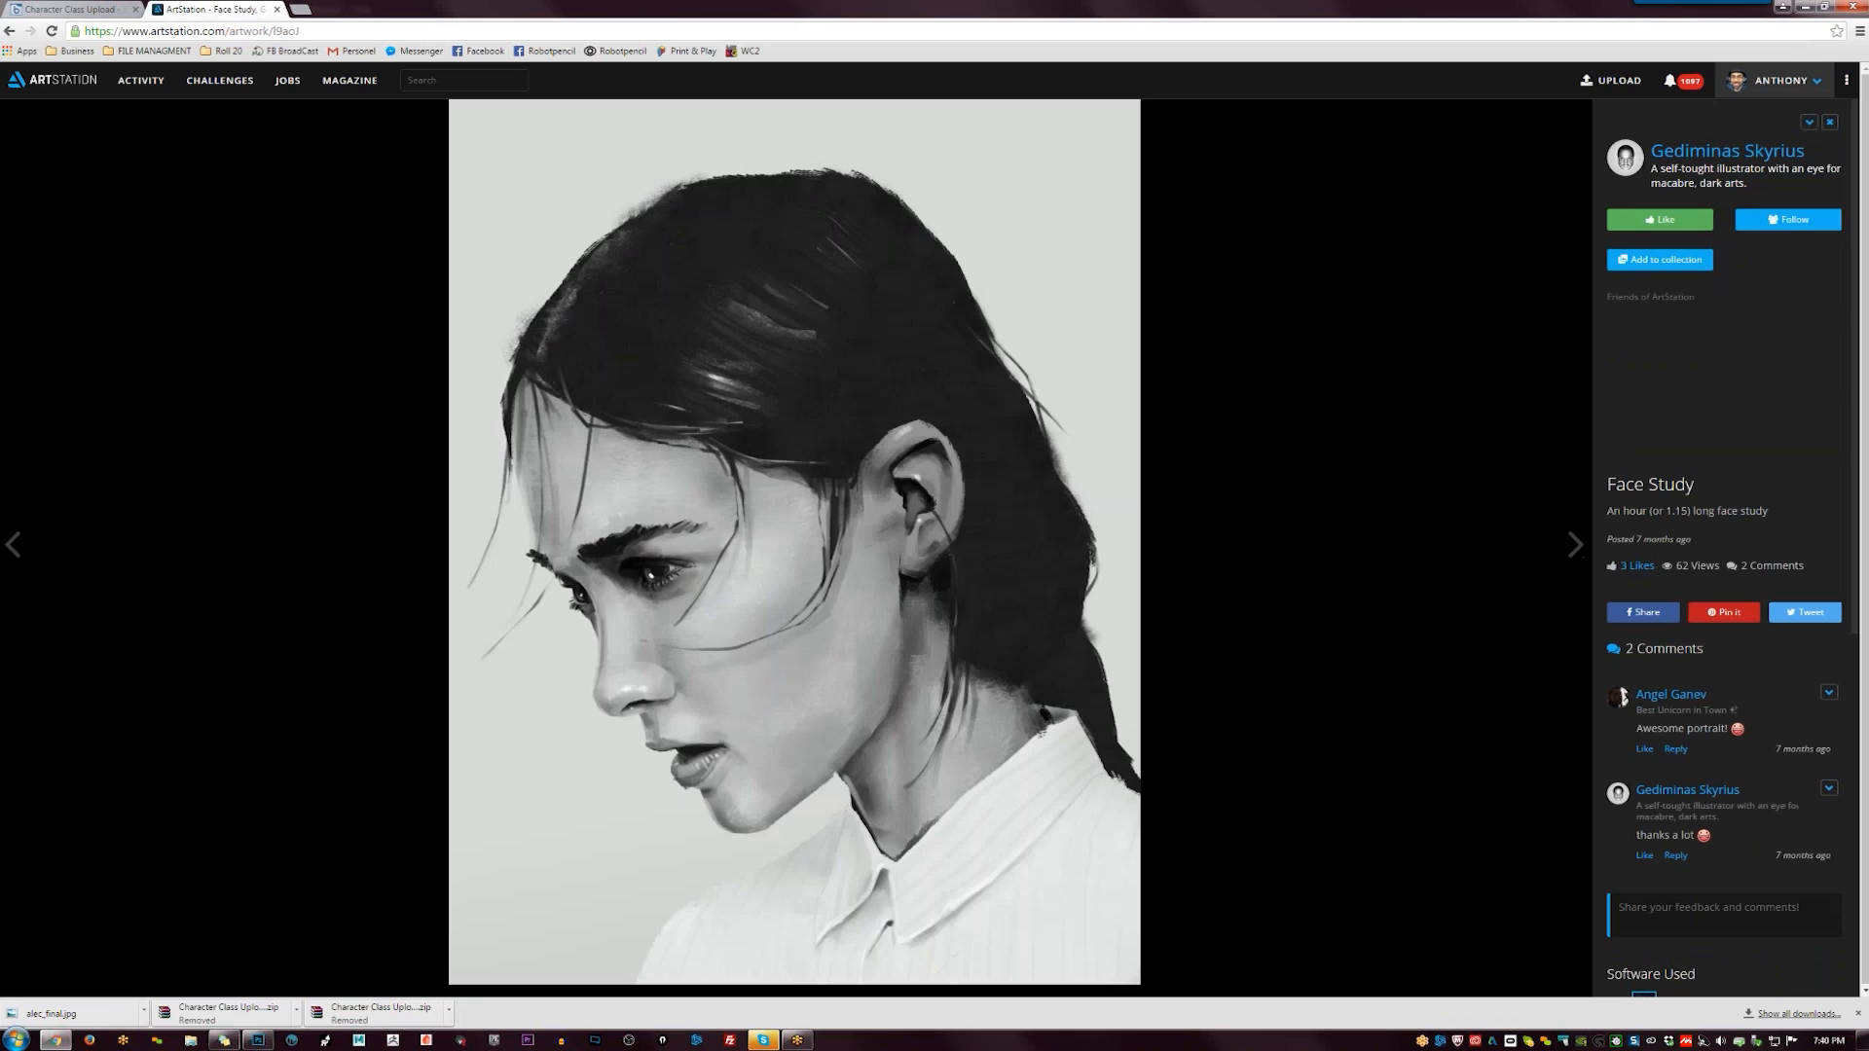
pyautogui.click(1575, 545)
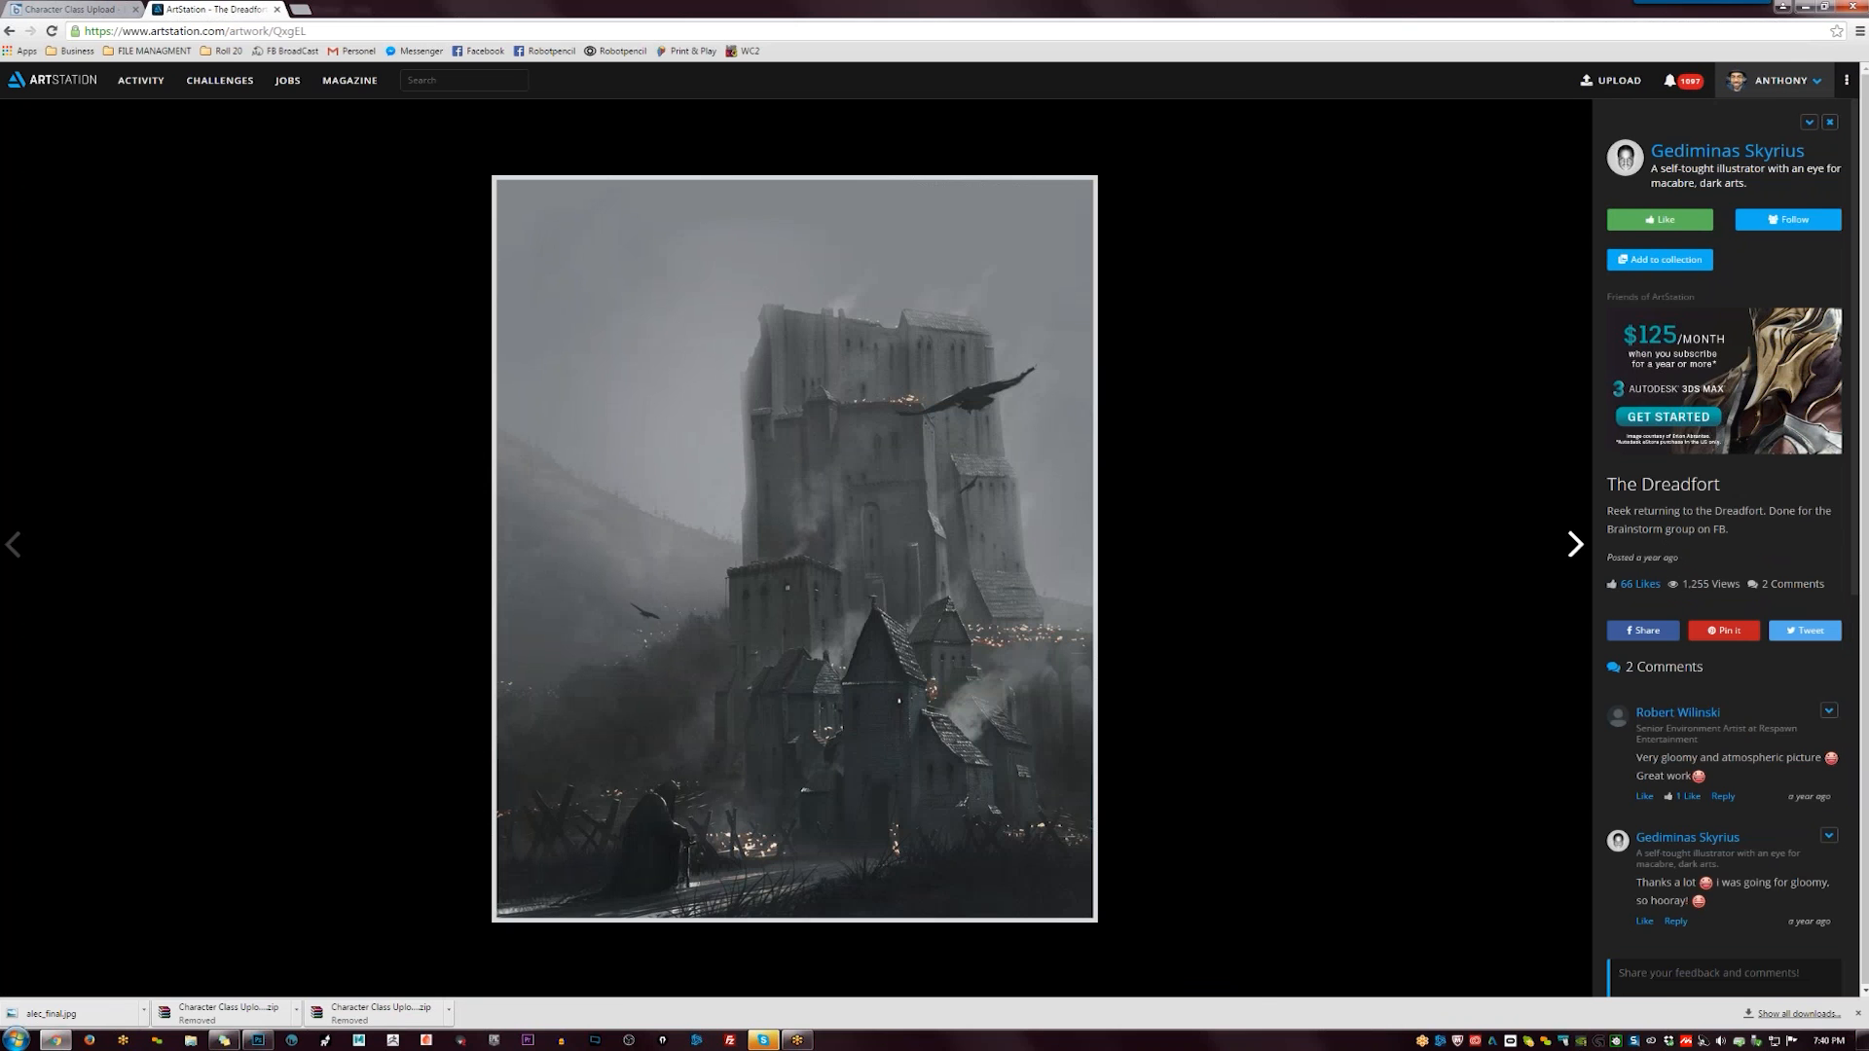
# - Look through The Last Witch Hunter promo backgrounds, from Liquor Store to Club Exterior
pyautogui.click(1575, 545)
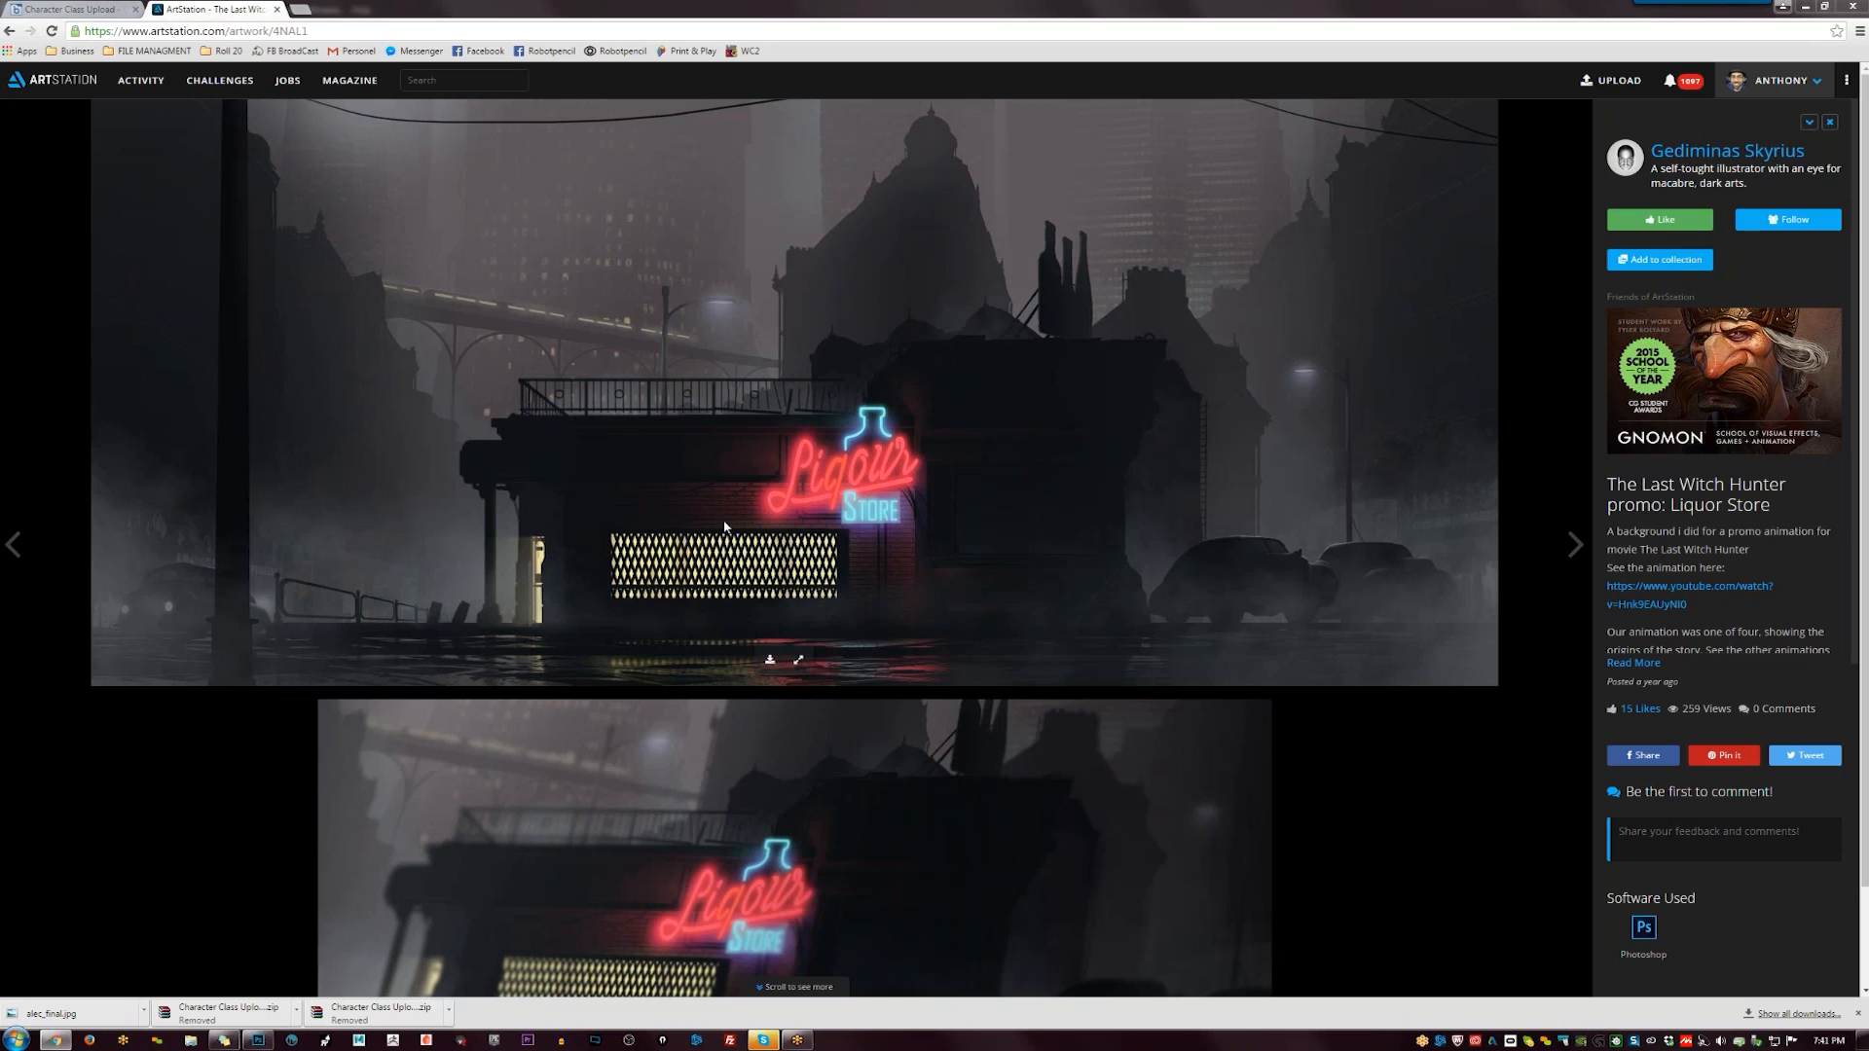
pyautogui.click(1575, 543)
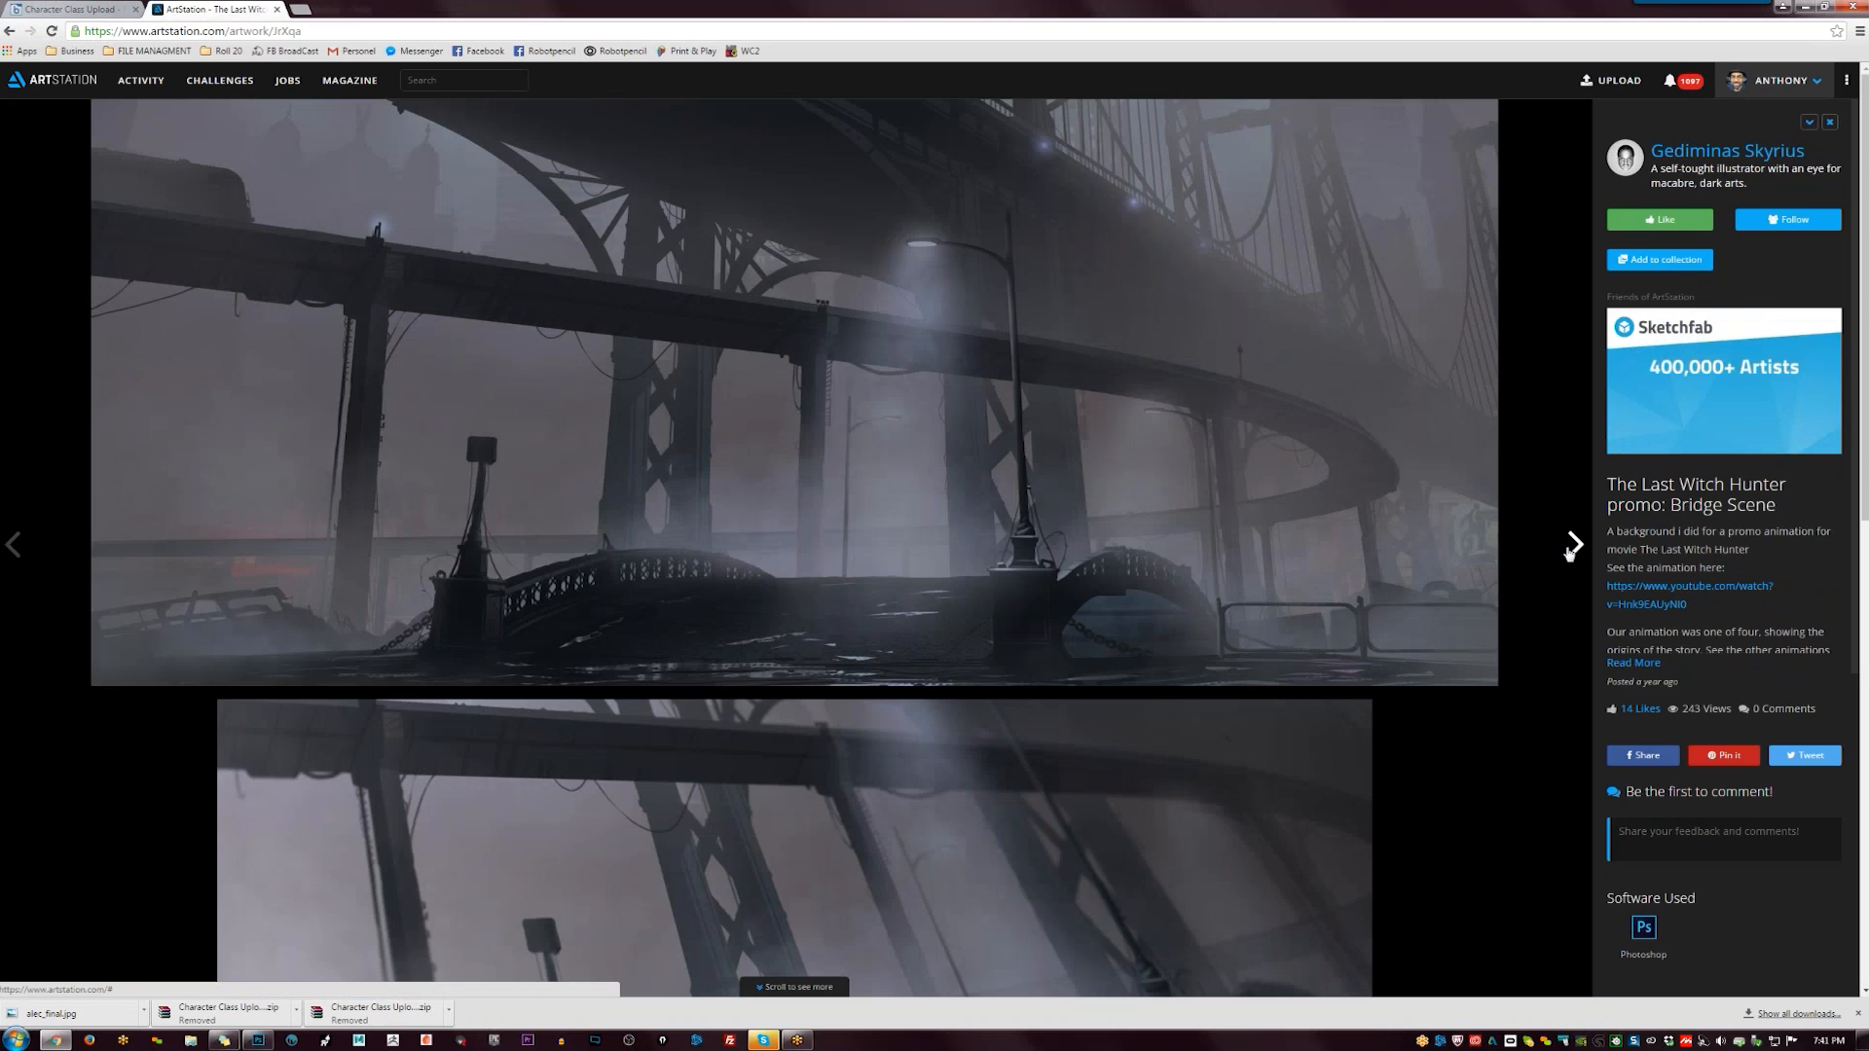
pyautogui.click(1573, 545)
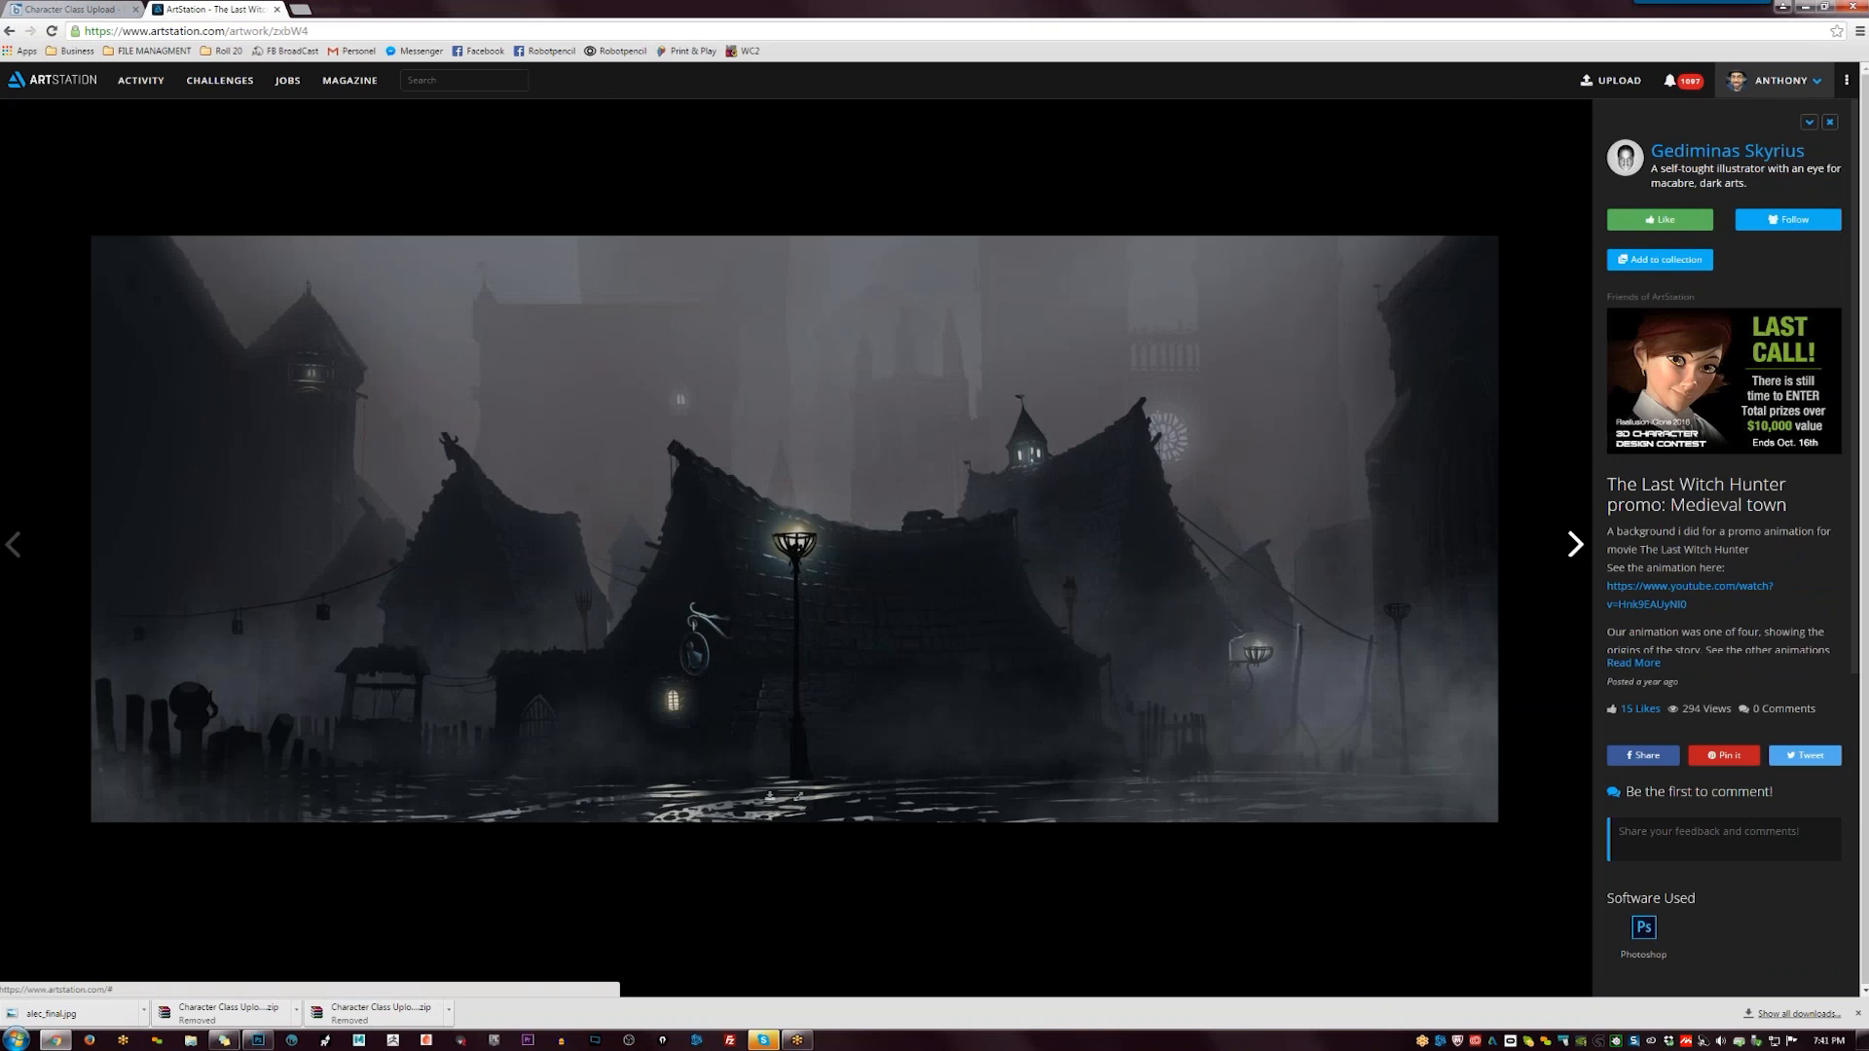
pyautogui.click(1585, 554)
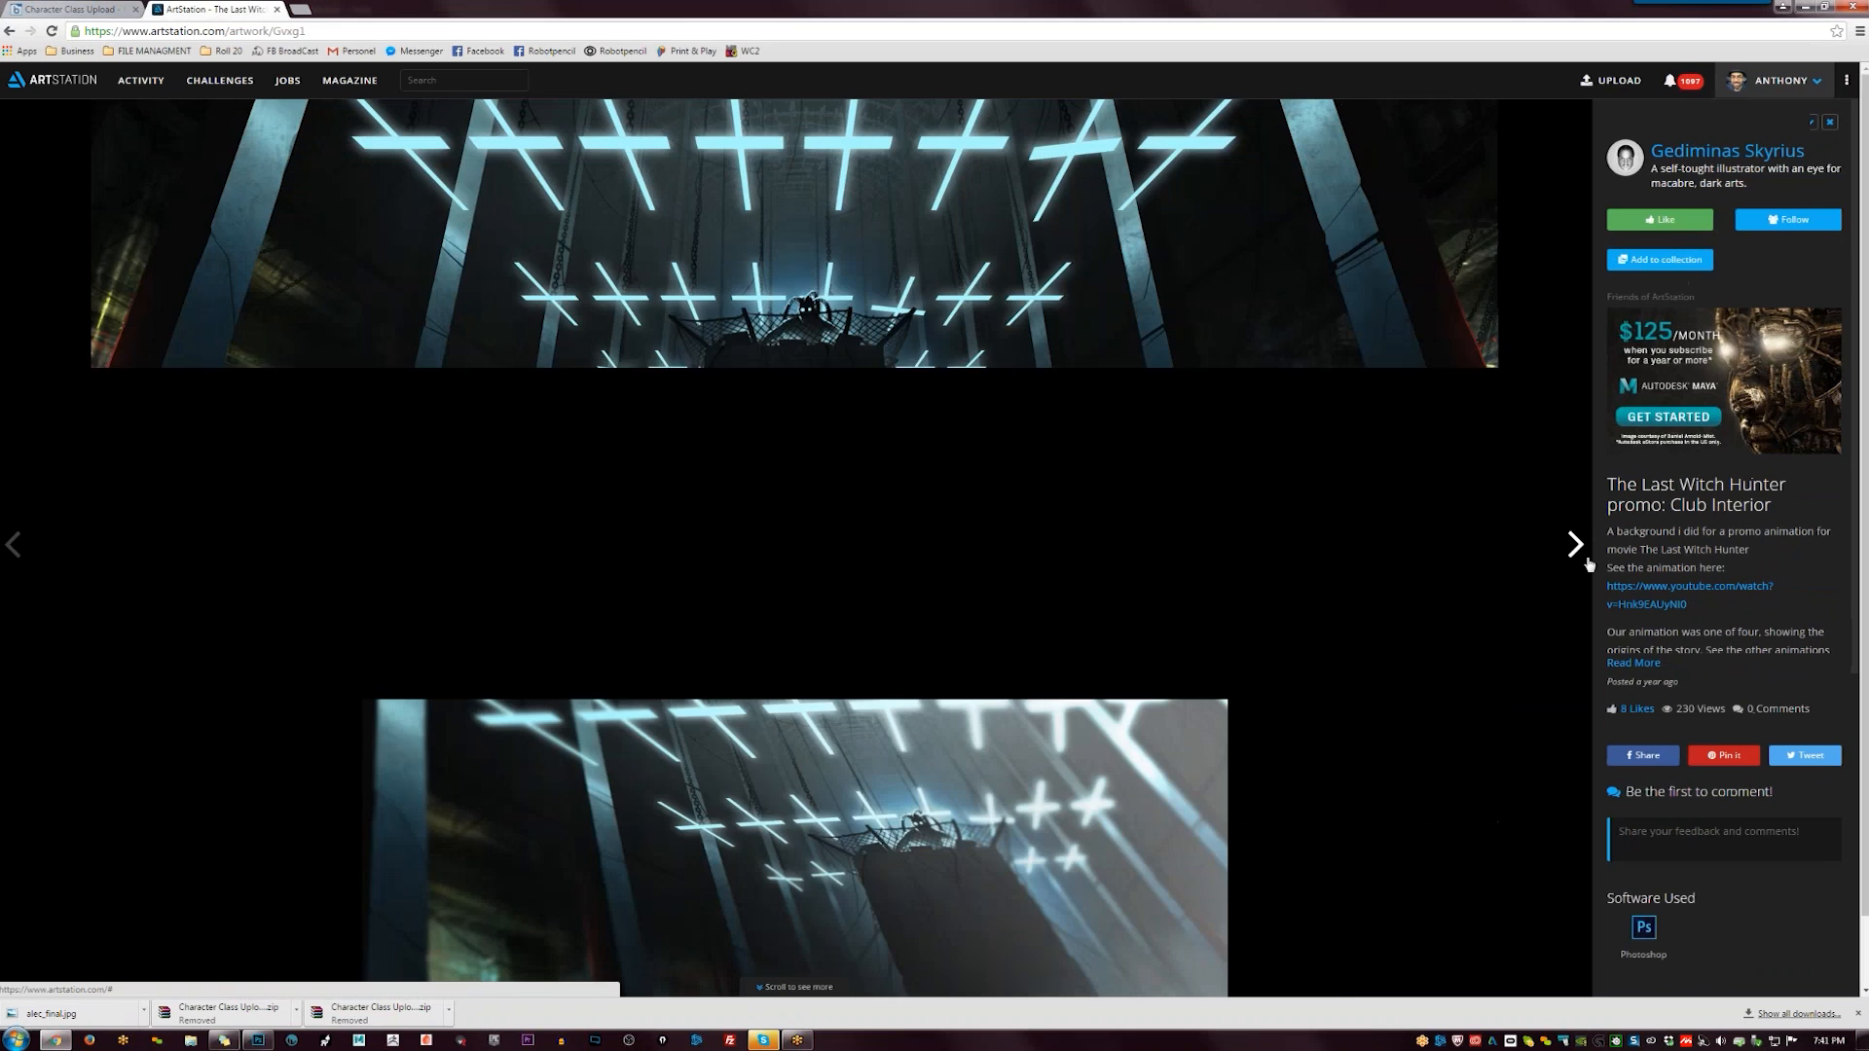
pyautogui.click(1589, 563)
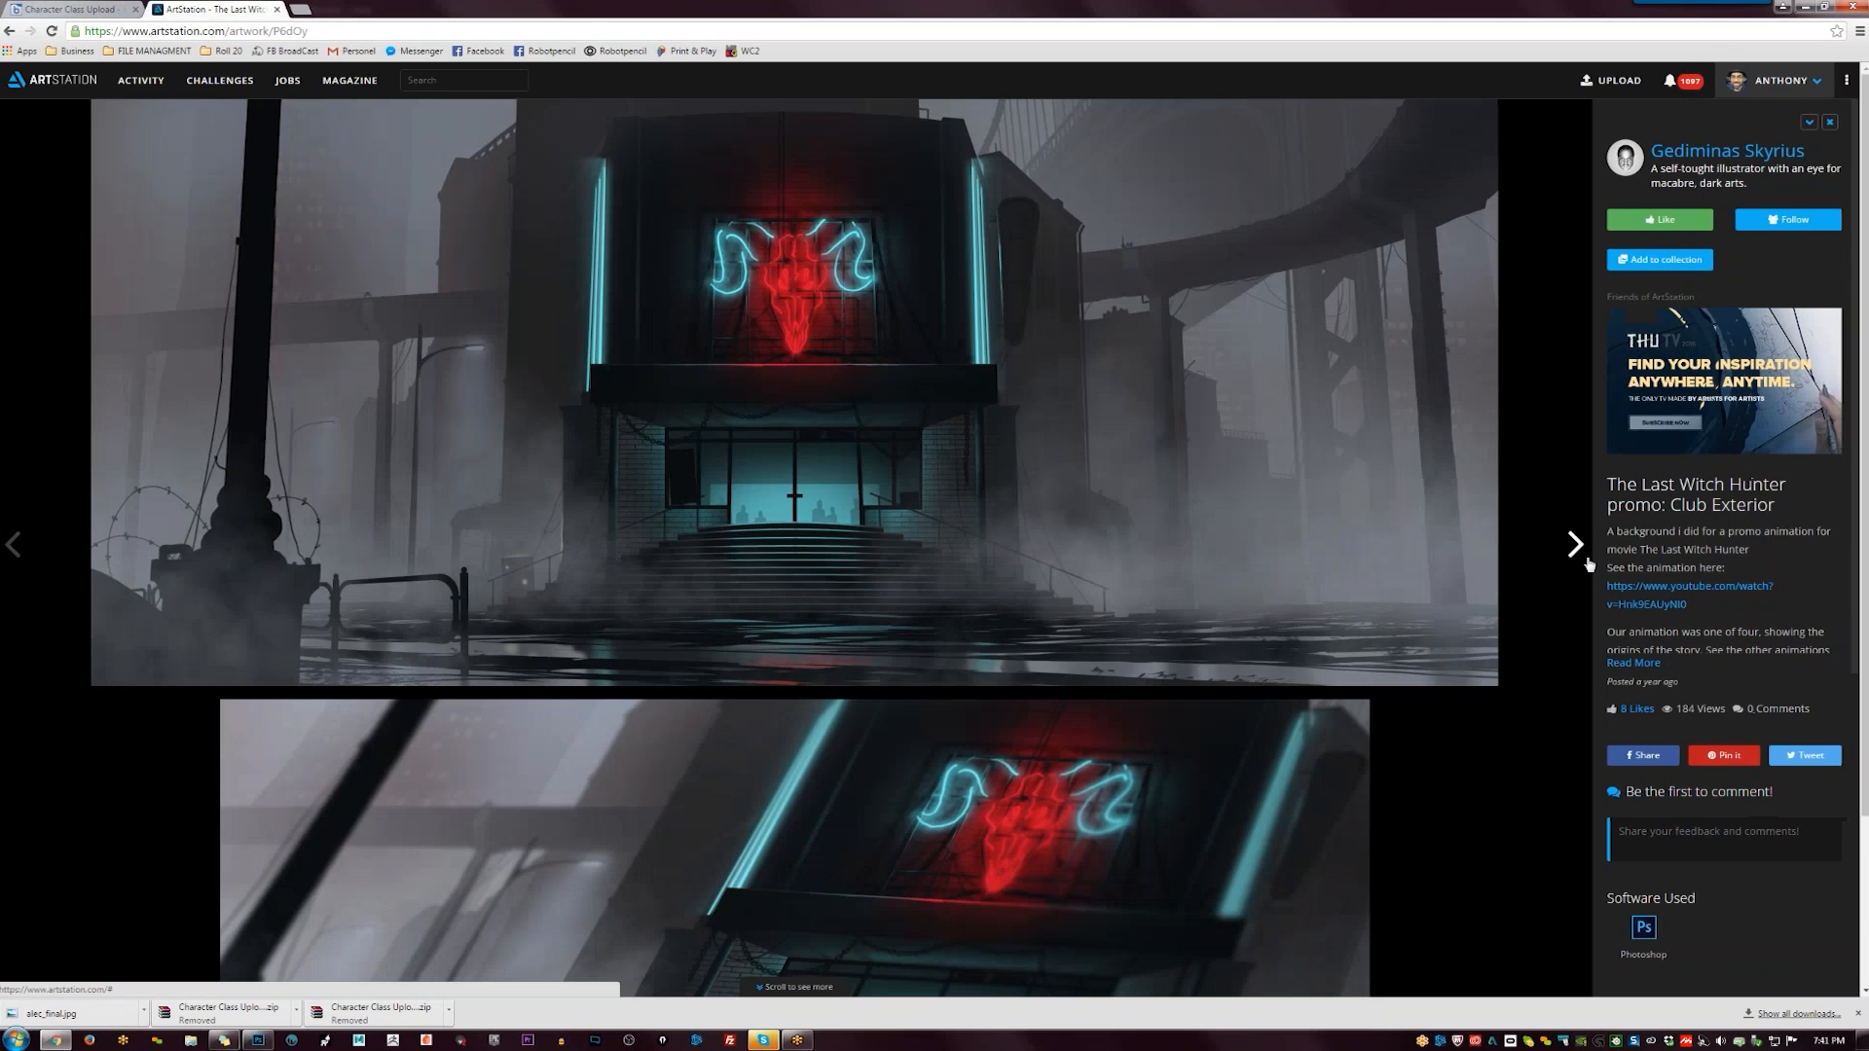
# - Browse the creature and fantasy illustrations from City Without Skies to Steam-punk Iron Man
pyautogui.click(1589, 563)
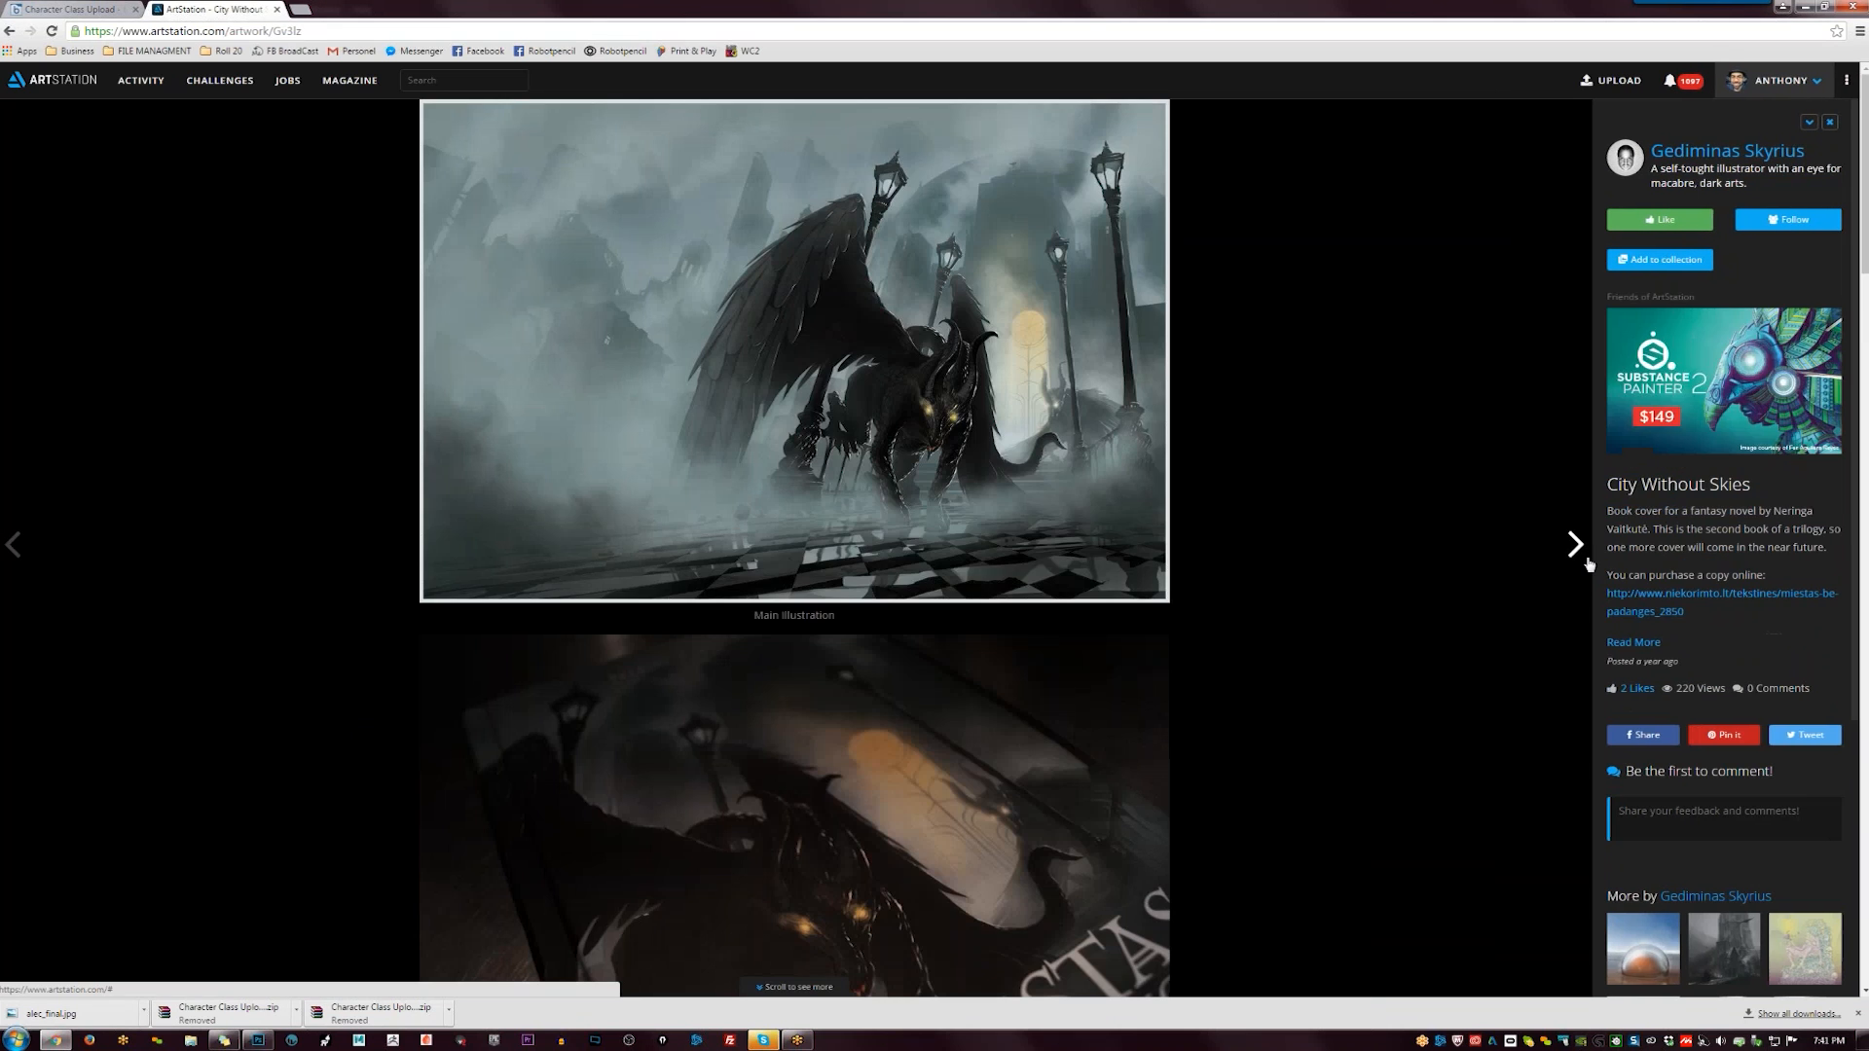
pyautogui.click(1589, 564)
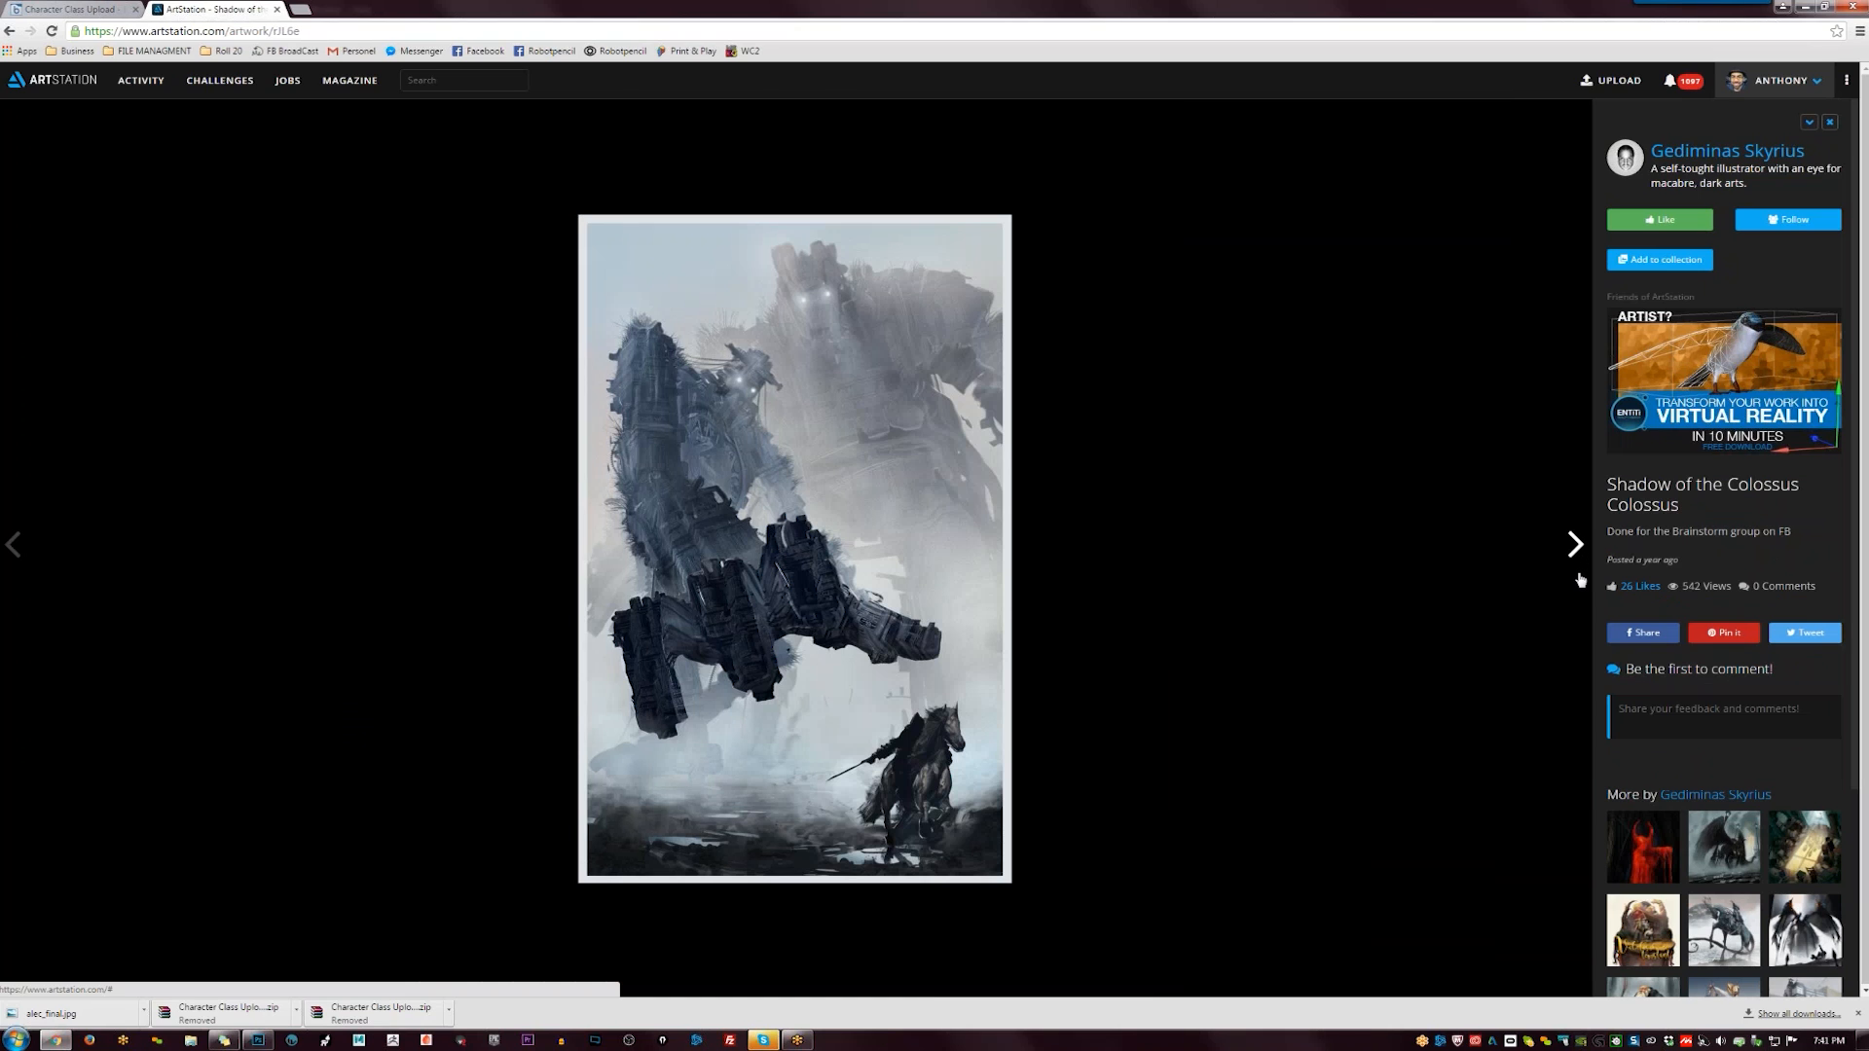
pyautogui.click(1576, 573)
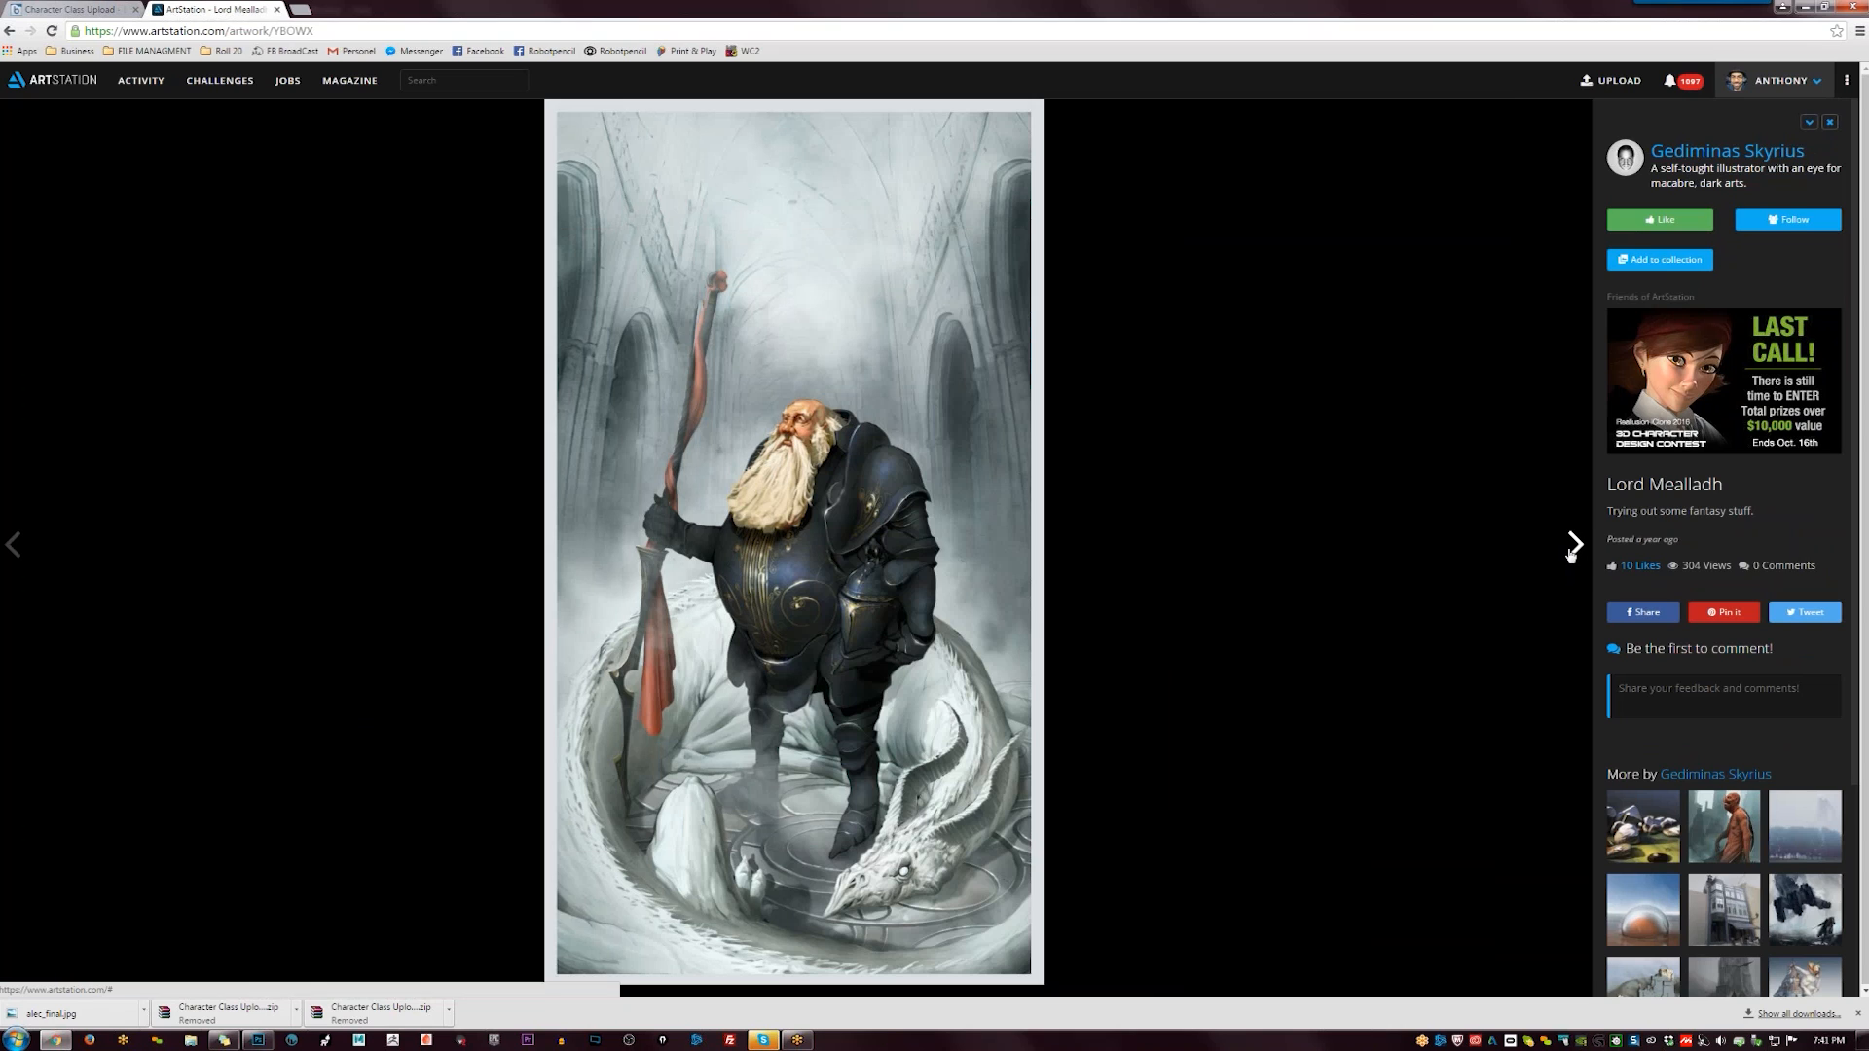
pyautogui.click(1572, 551)
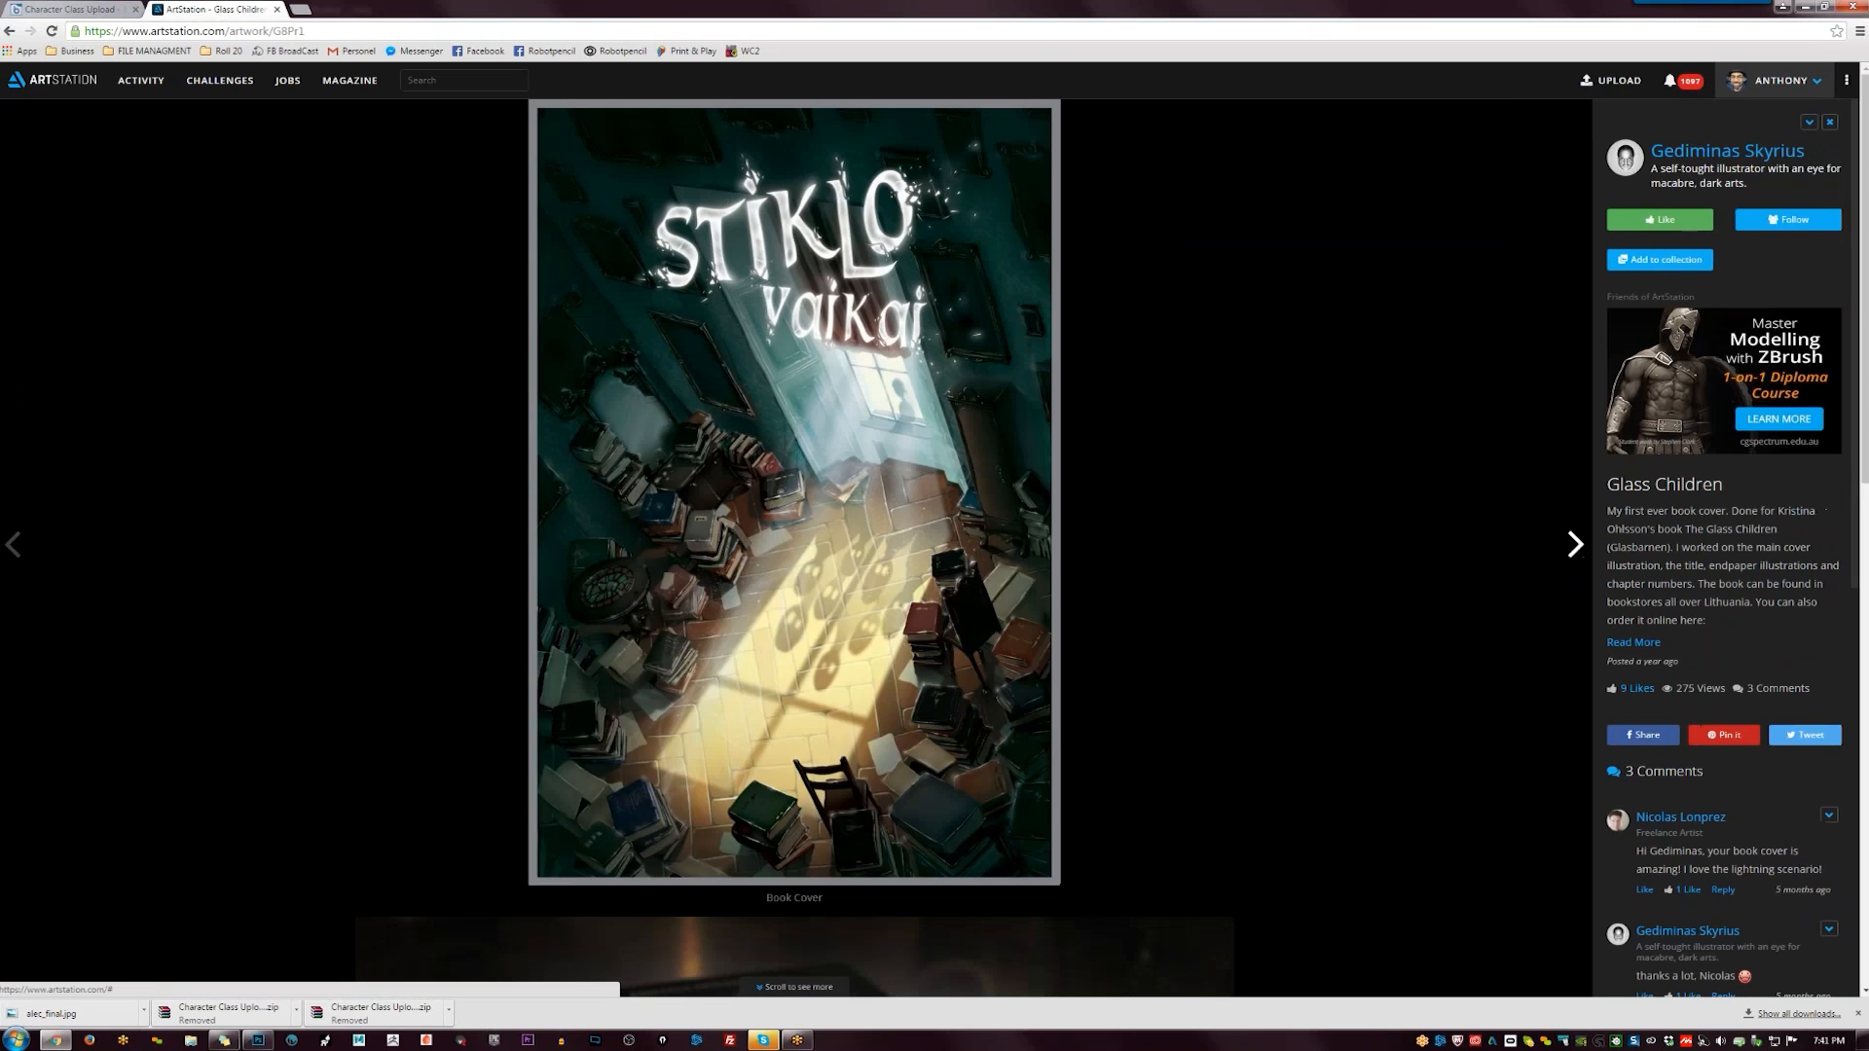
pyautogui.press('Right')
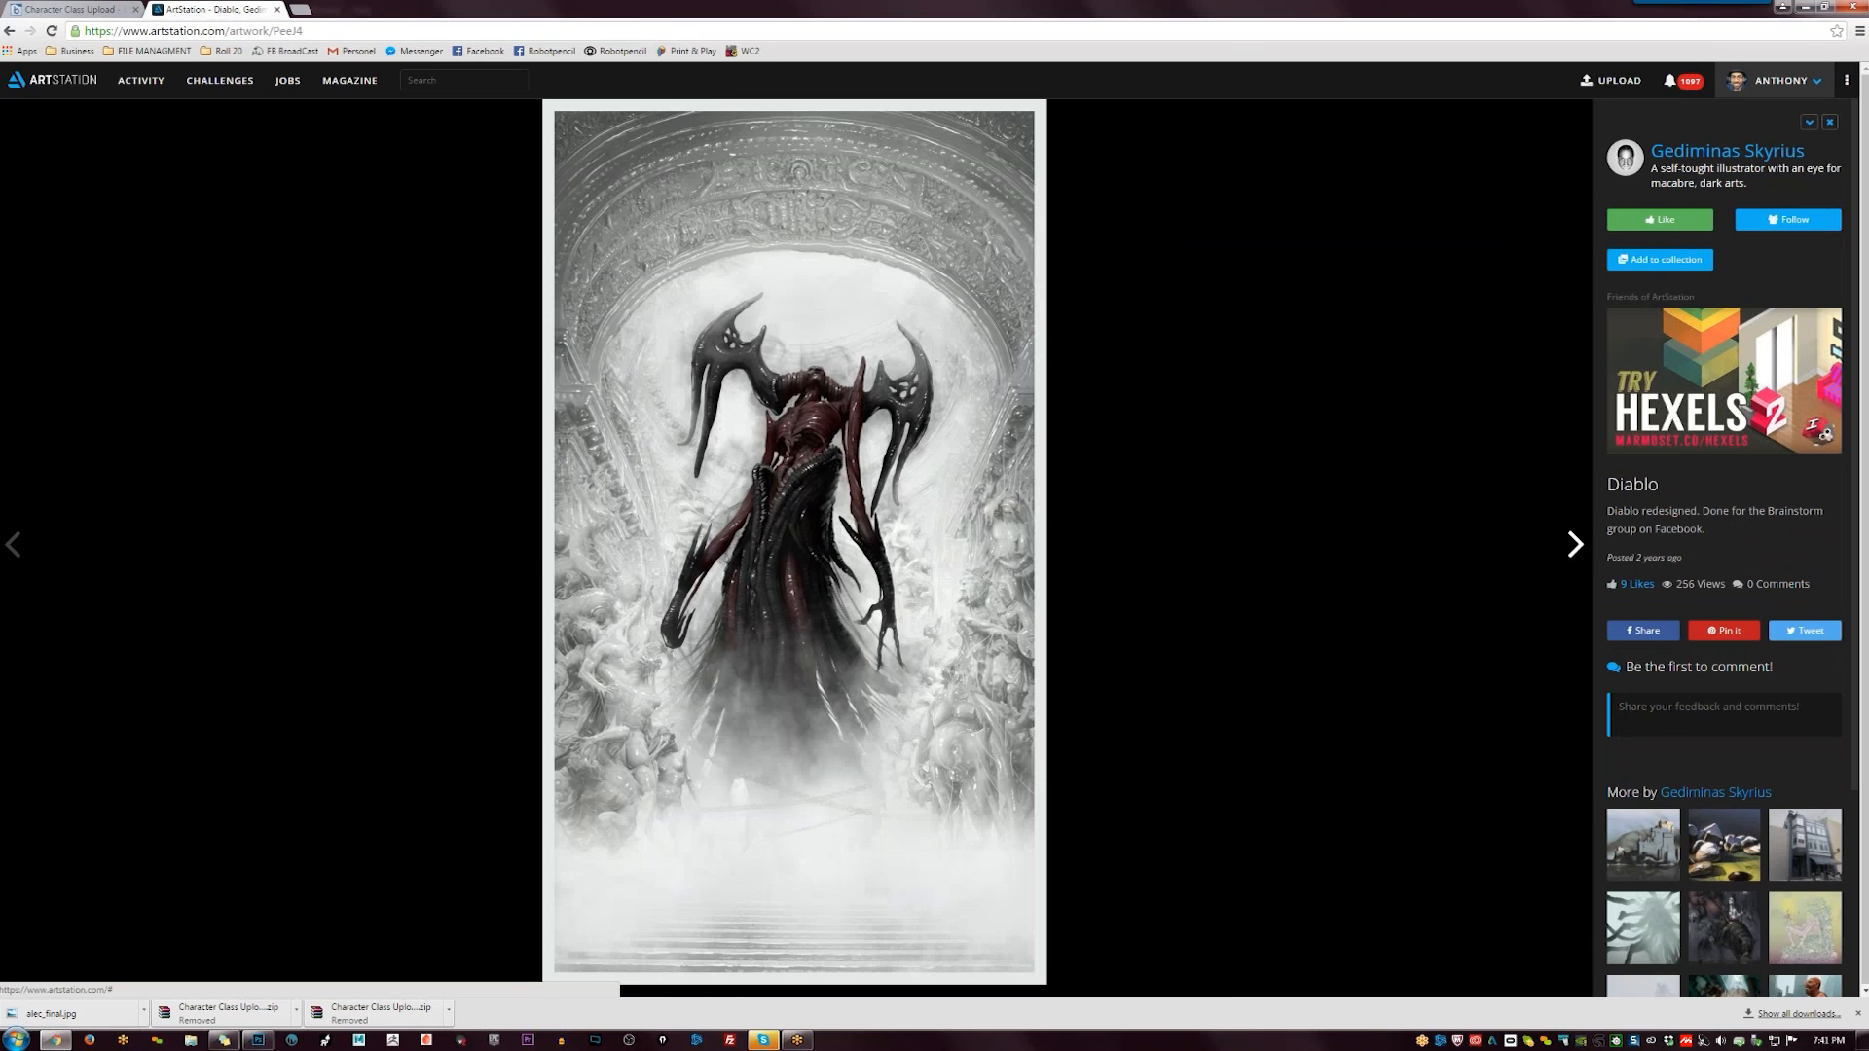
pyautogui.click(1573, 545)
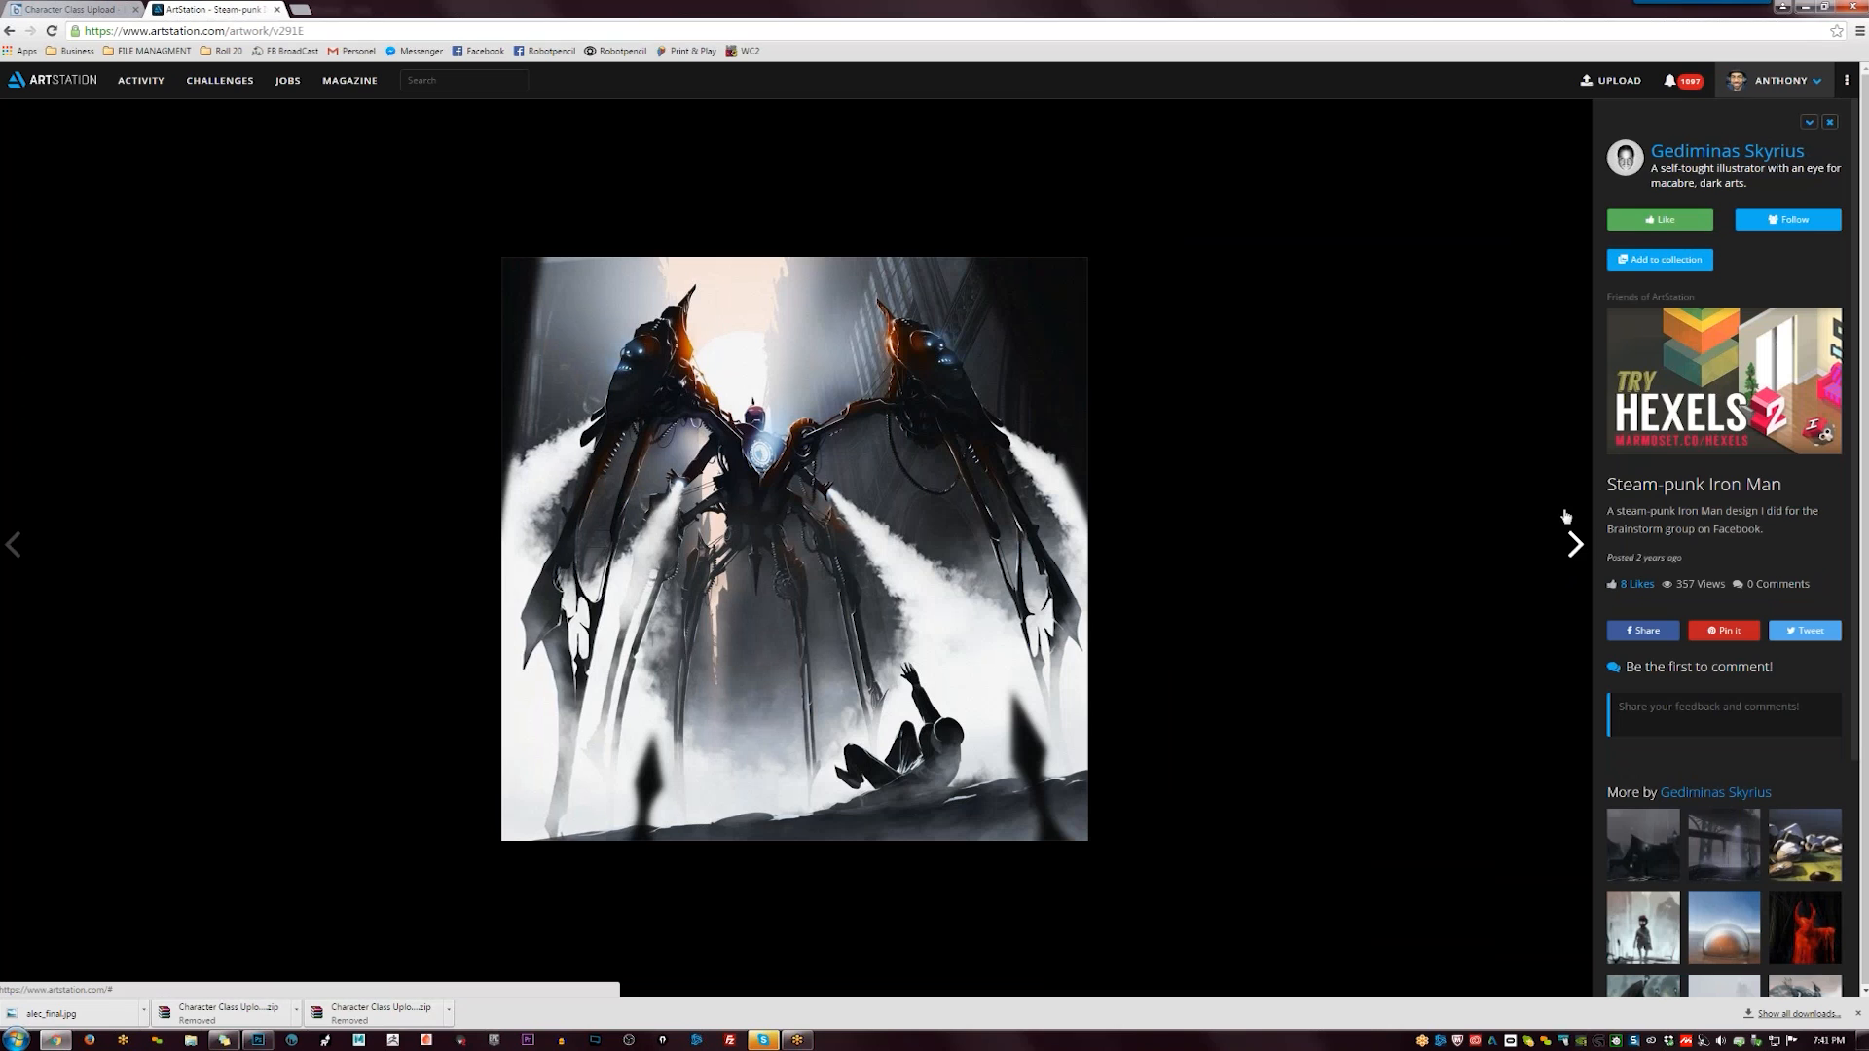
# - Return to the portfolio and open the red horned Blood Wizzard artwork
pyautogui.click(1685, 148)
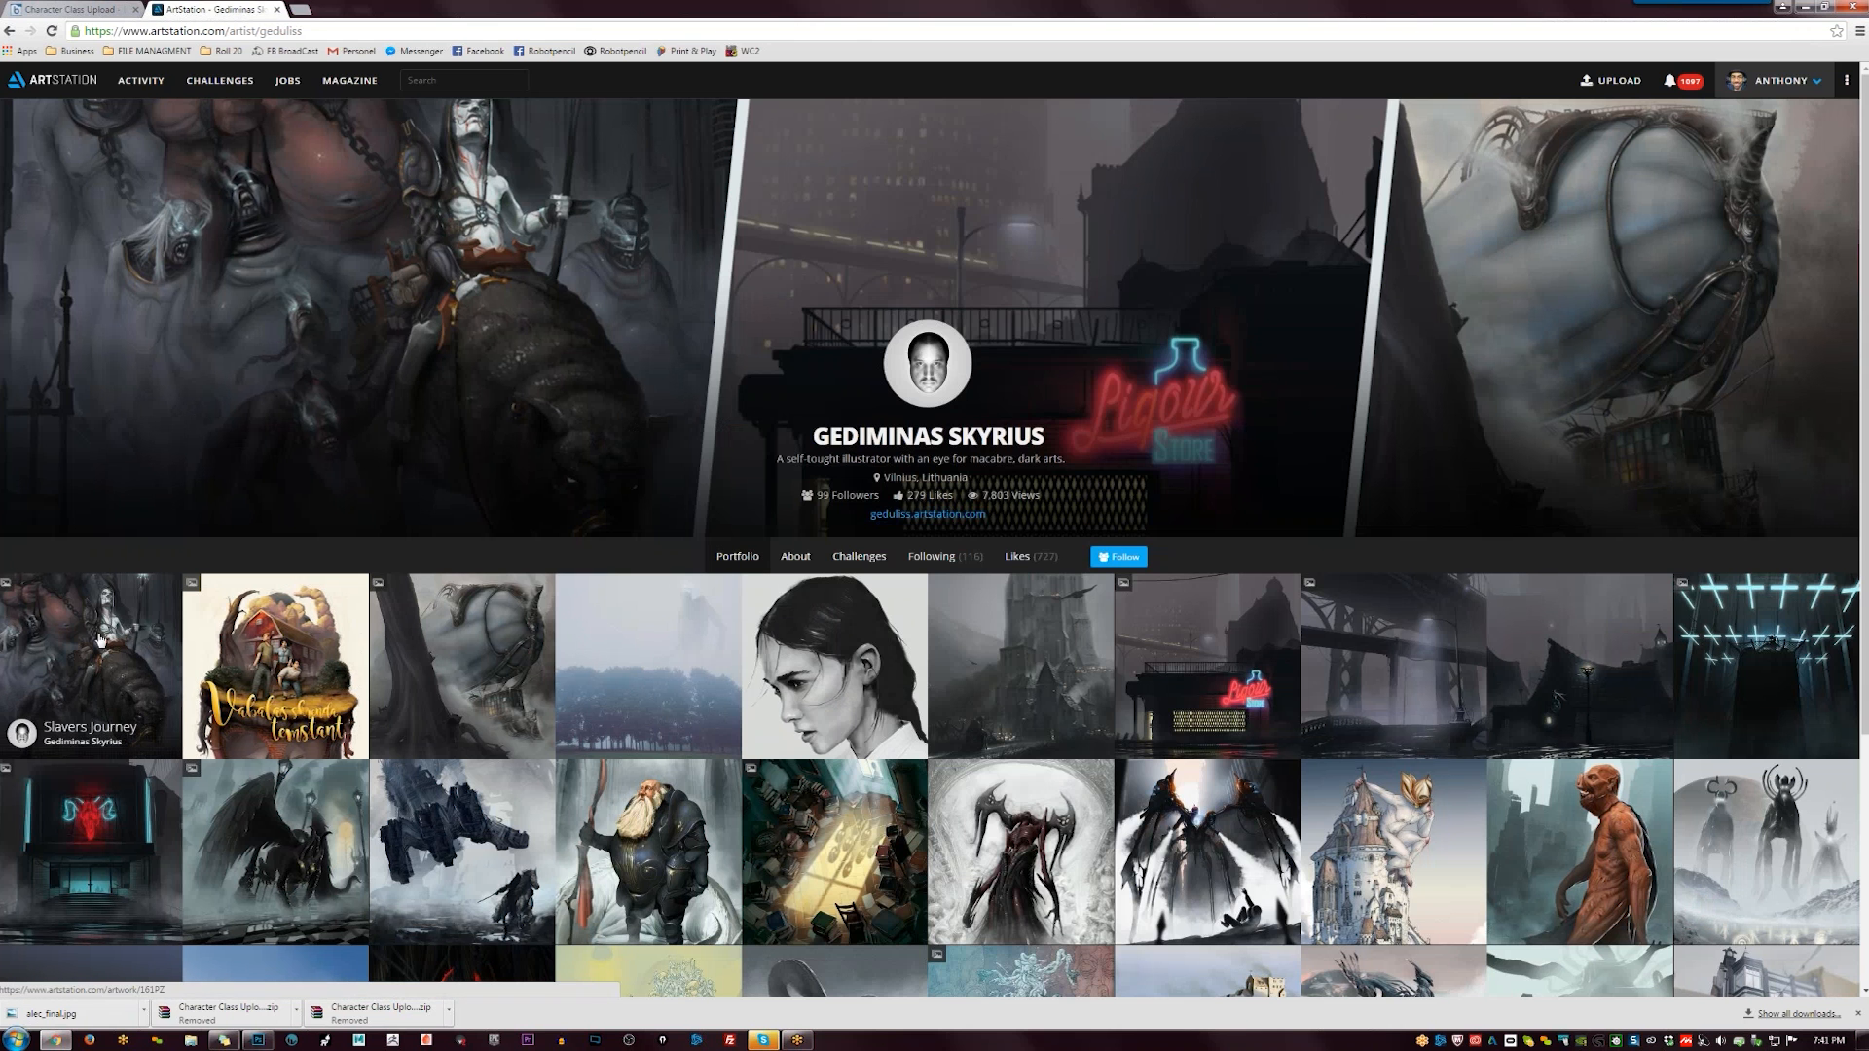
pyautogui.scroll(-4, 285, 721)
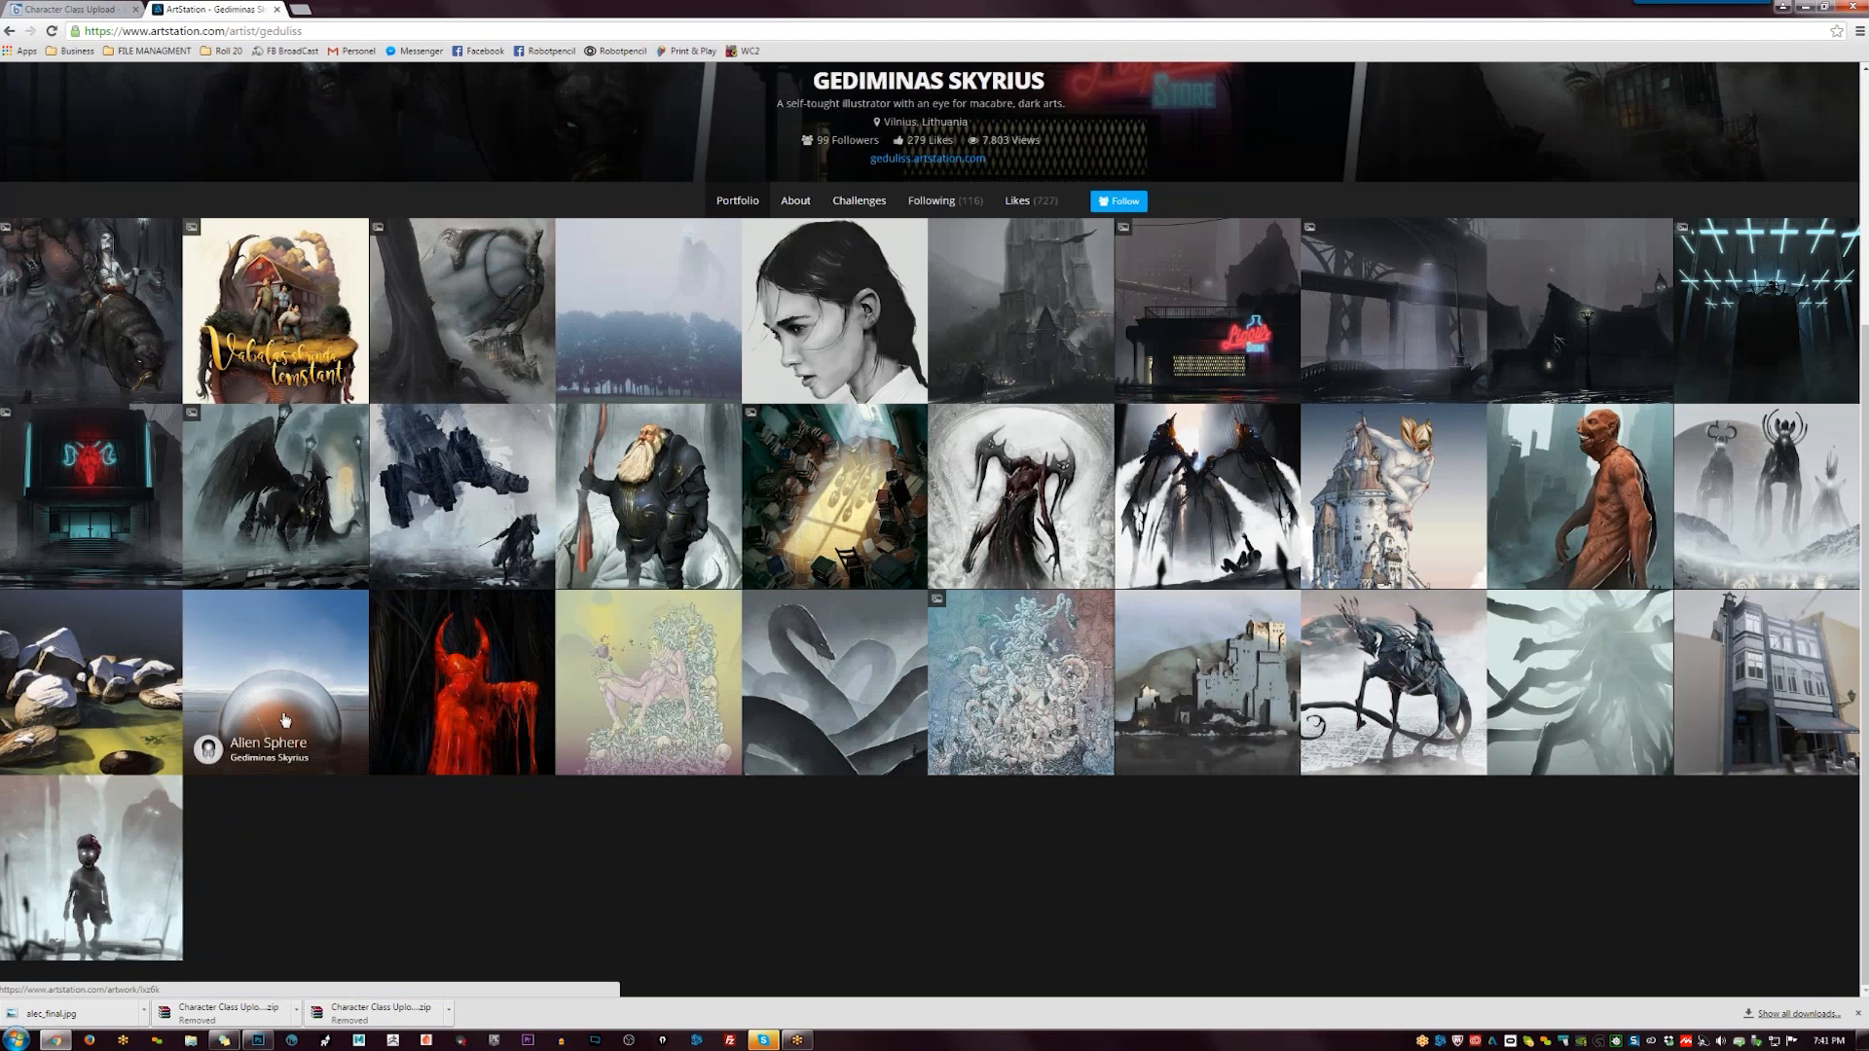
pyautogui.click(472, 695)
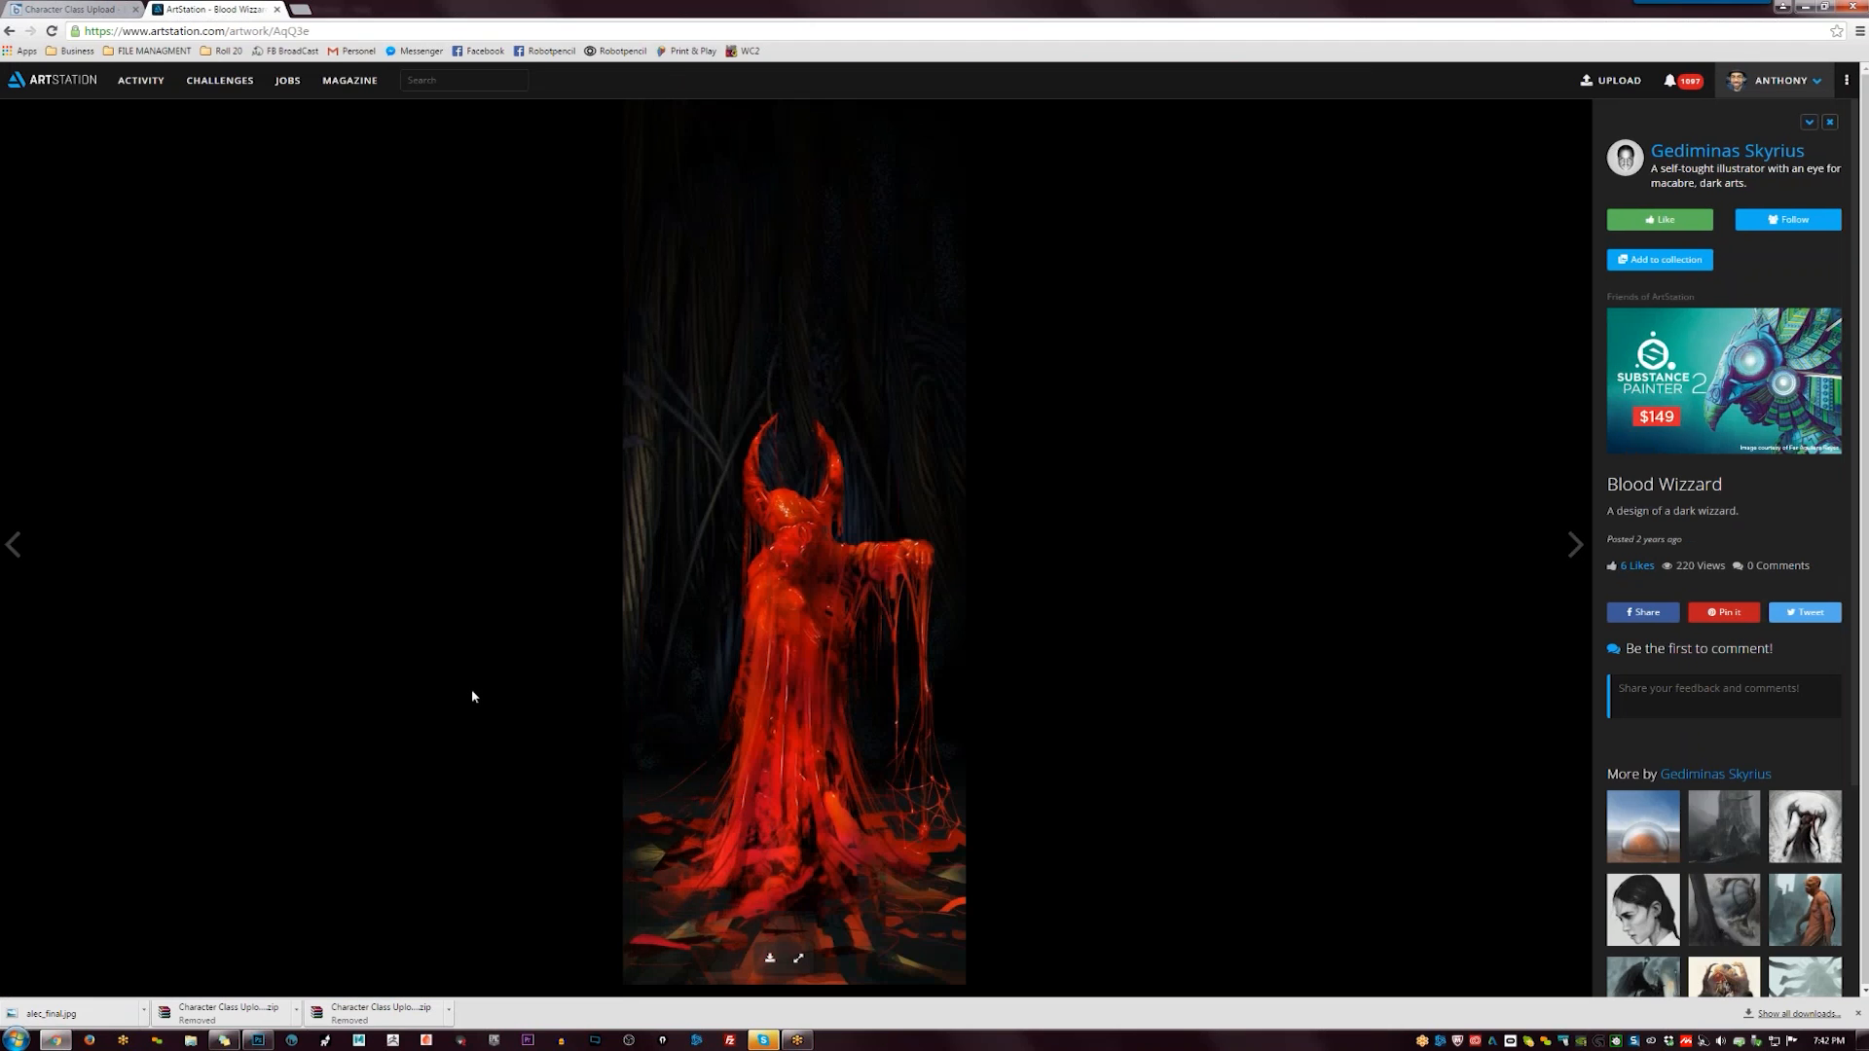
# - Reopen Slavers Journey from the portfolio, examine its full image and detail close-ups, and go back to the portfolio
pyautogui.click(1726, 152)
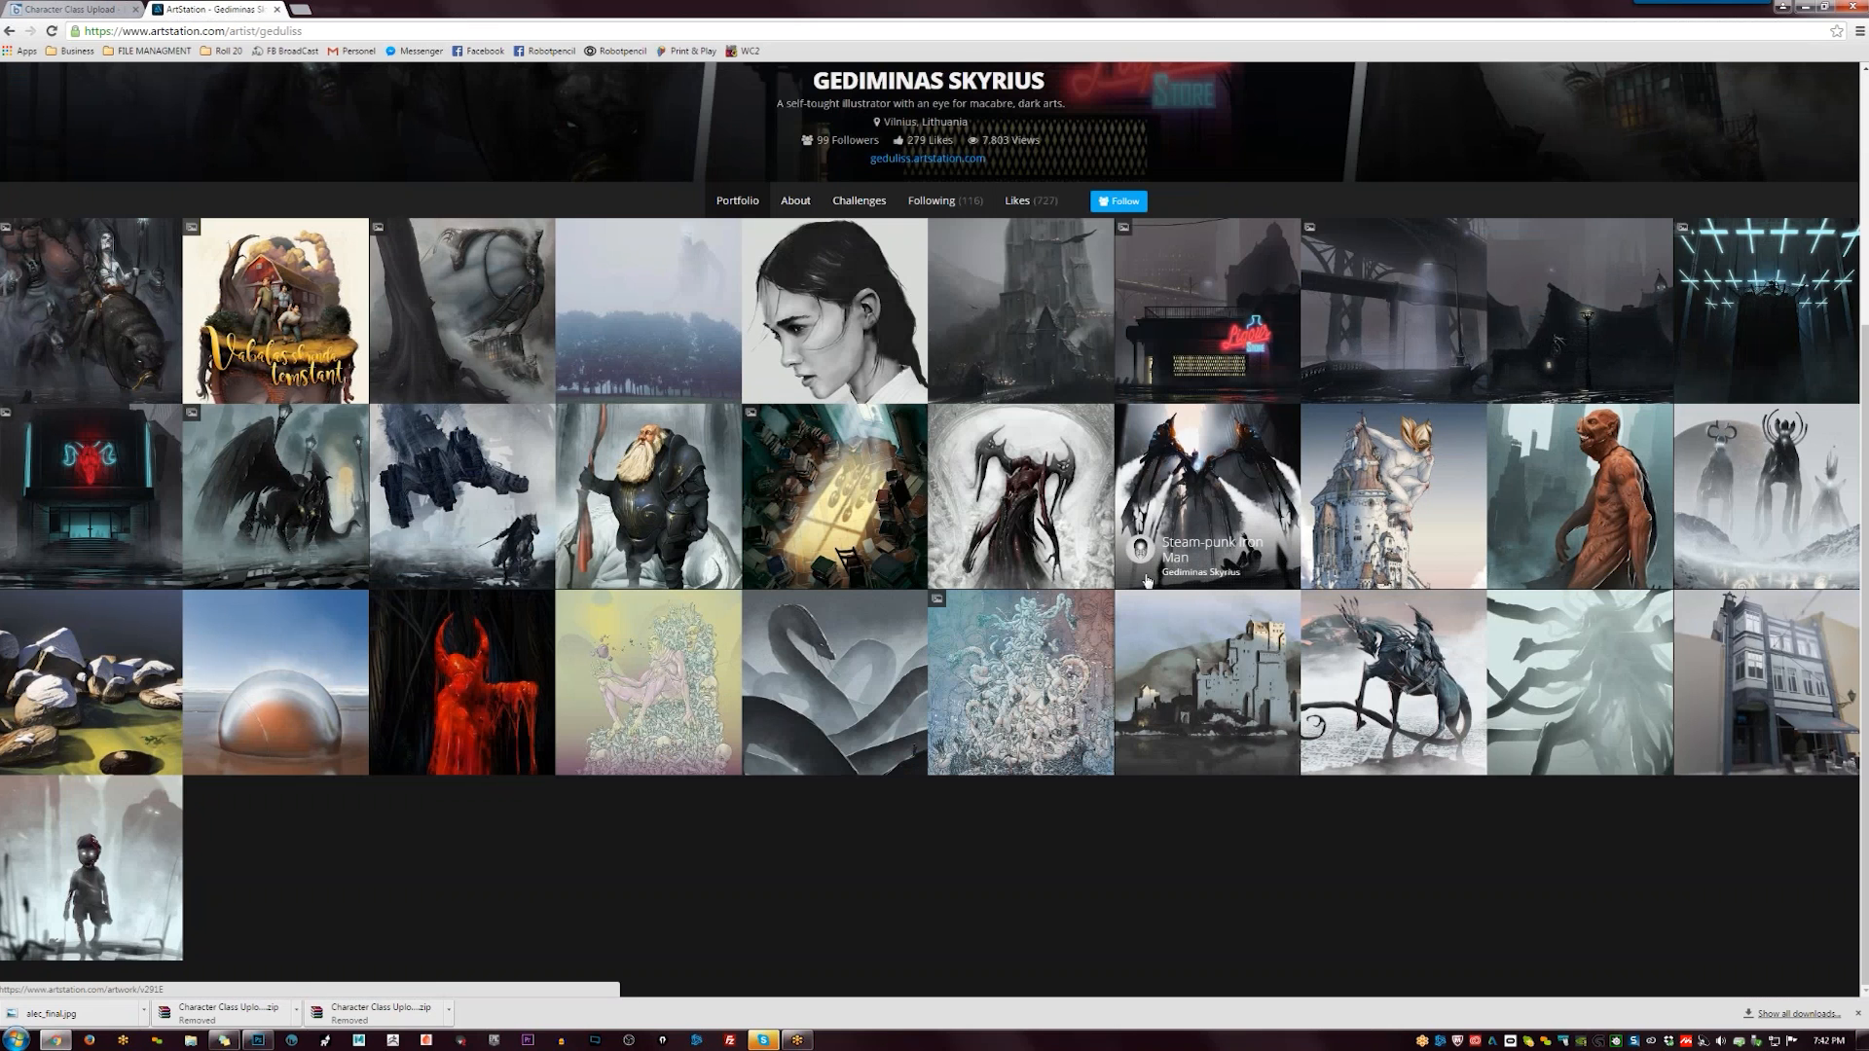
pyautogui.scroll(2, 267, 540)
pyautogui.scroll(2, 262, 543)
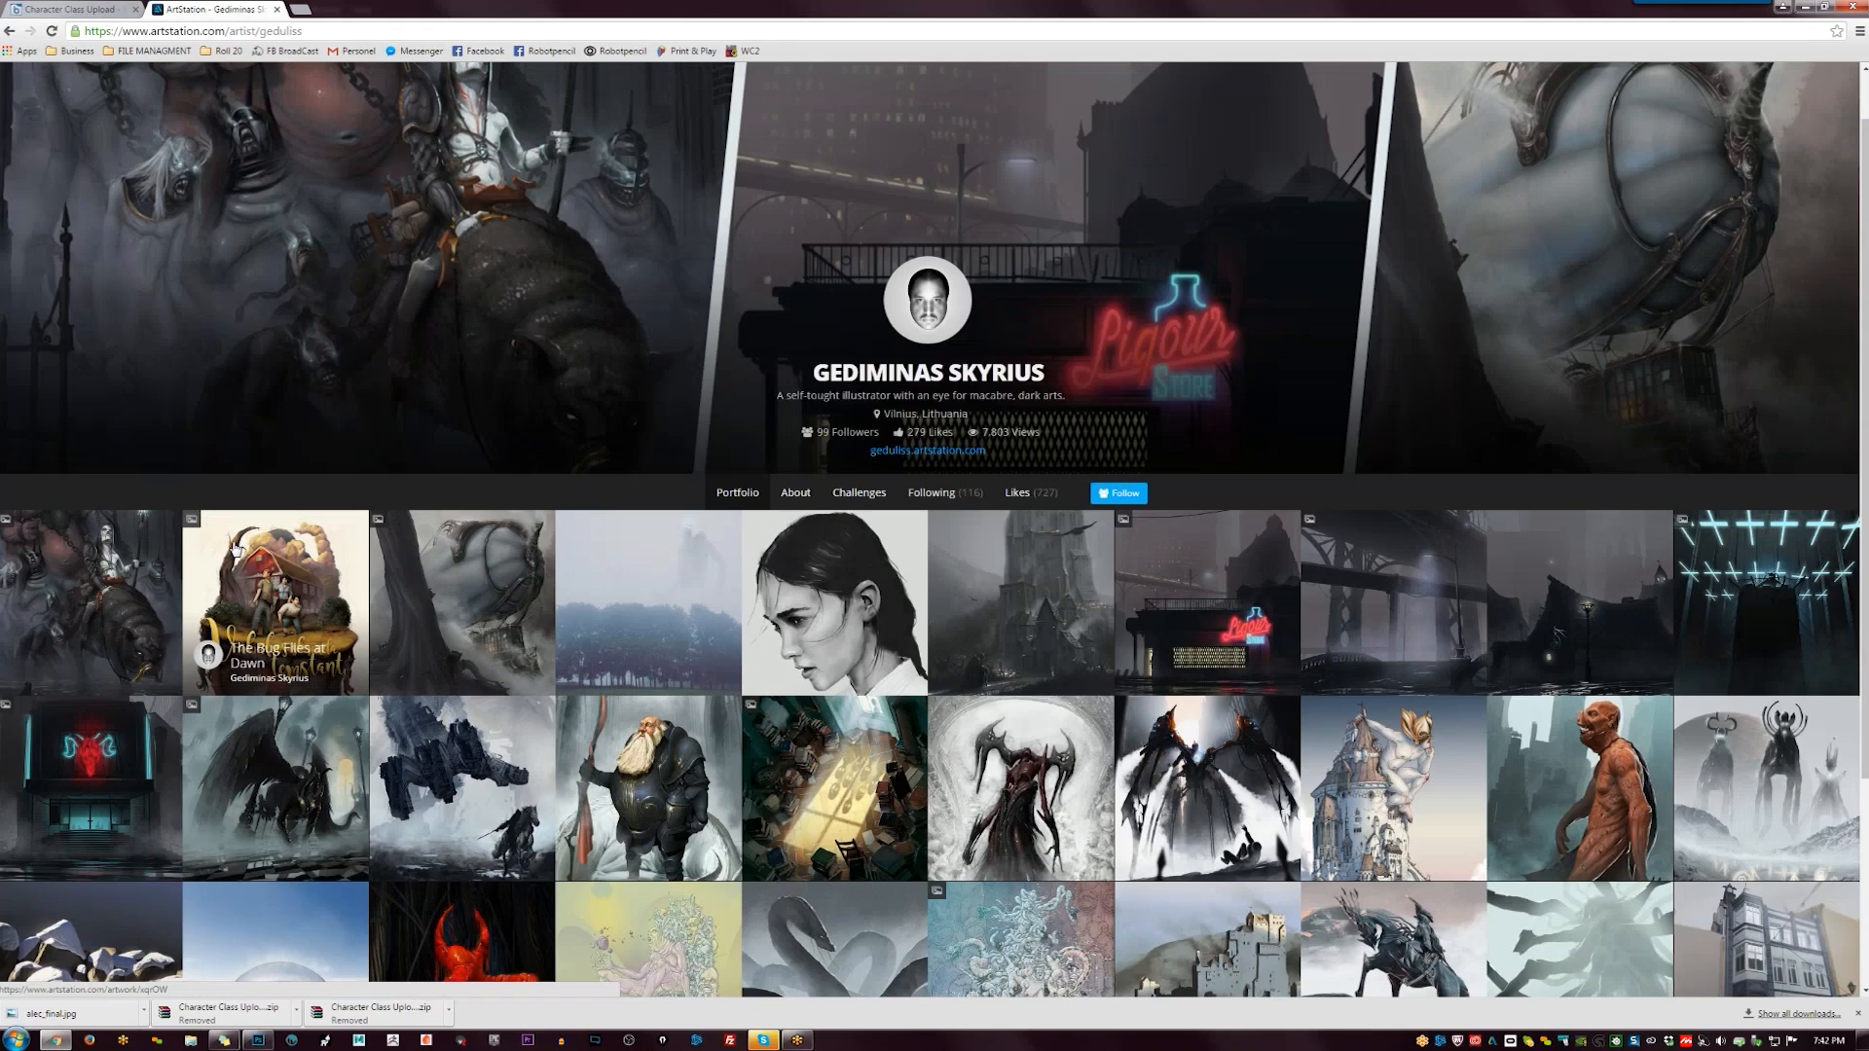
pyautogui.click(146, 565)
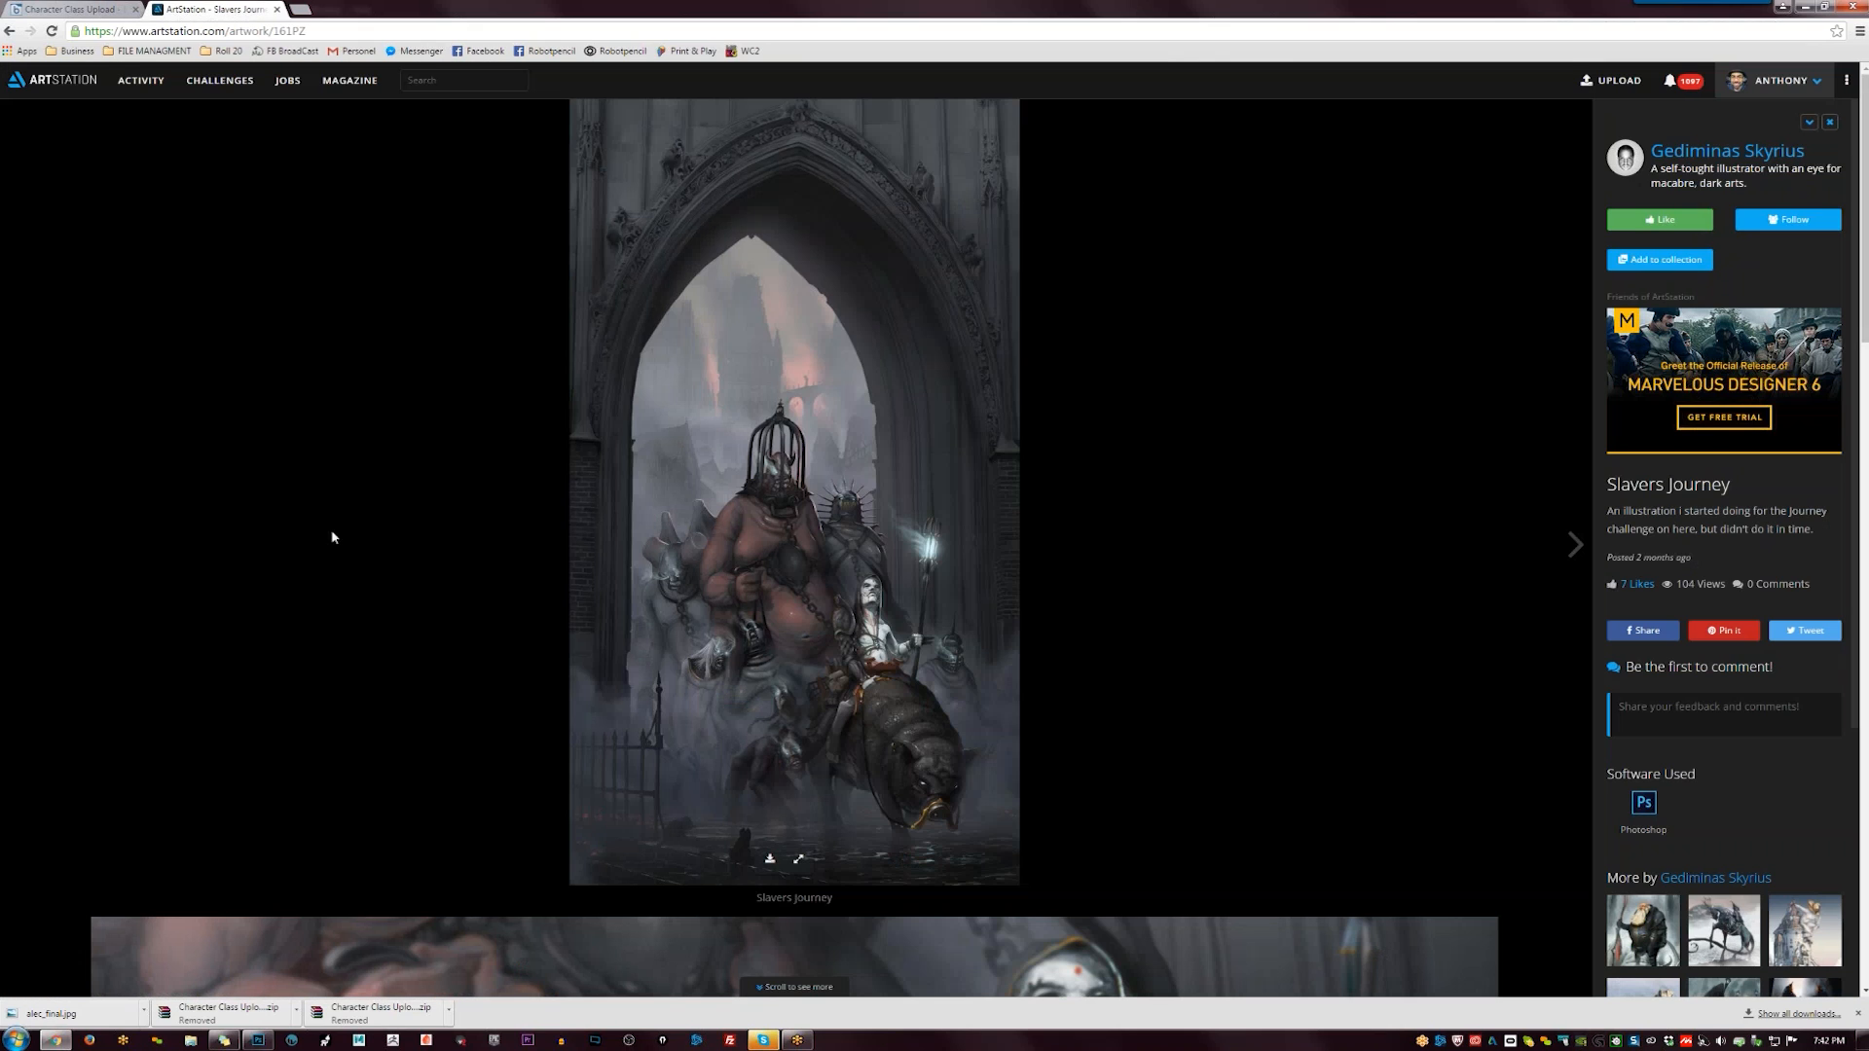
pyautogui.scroll(-3, 886, 550)
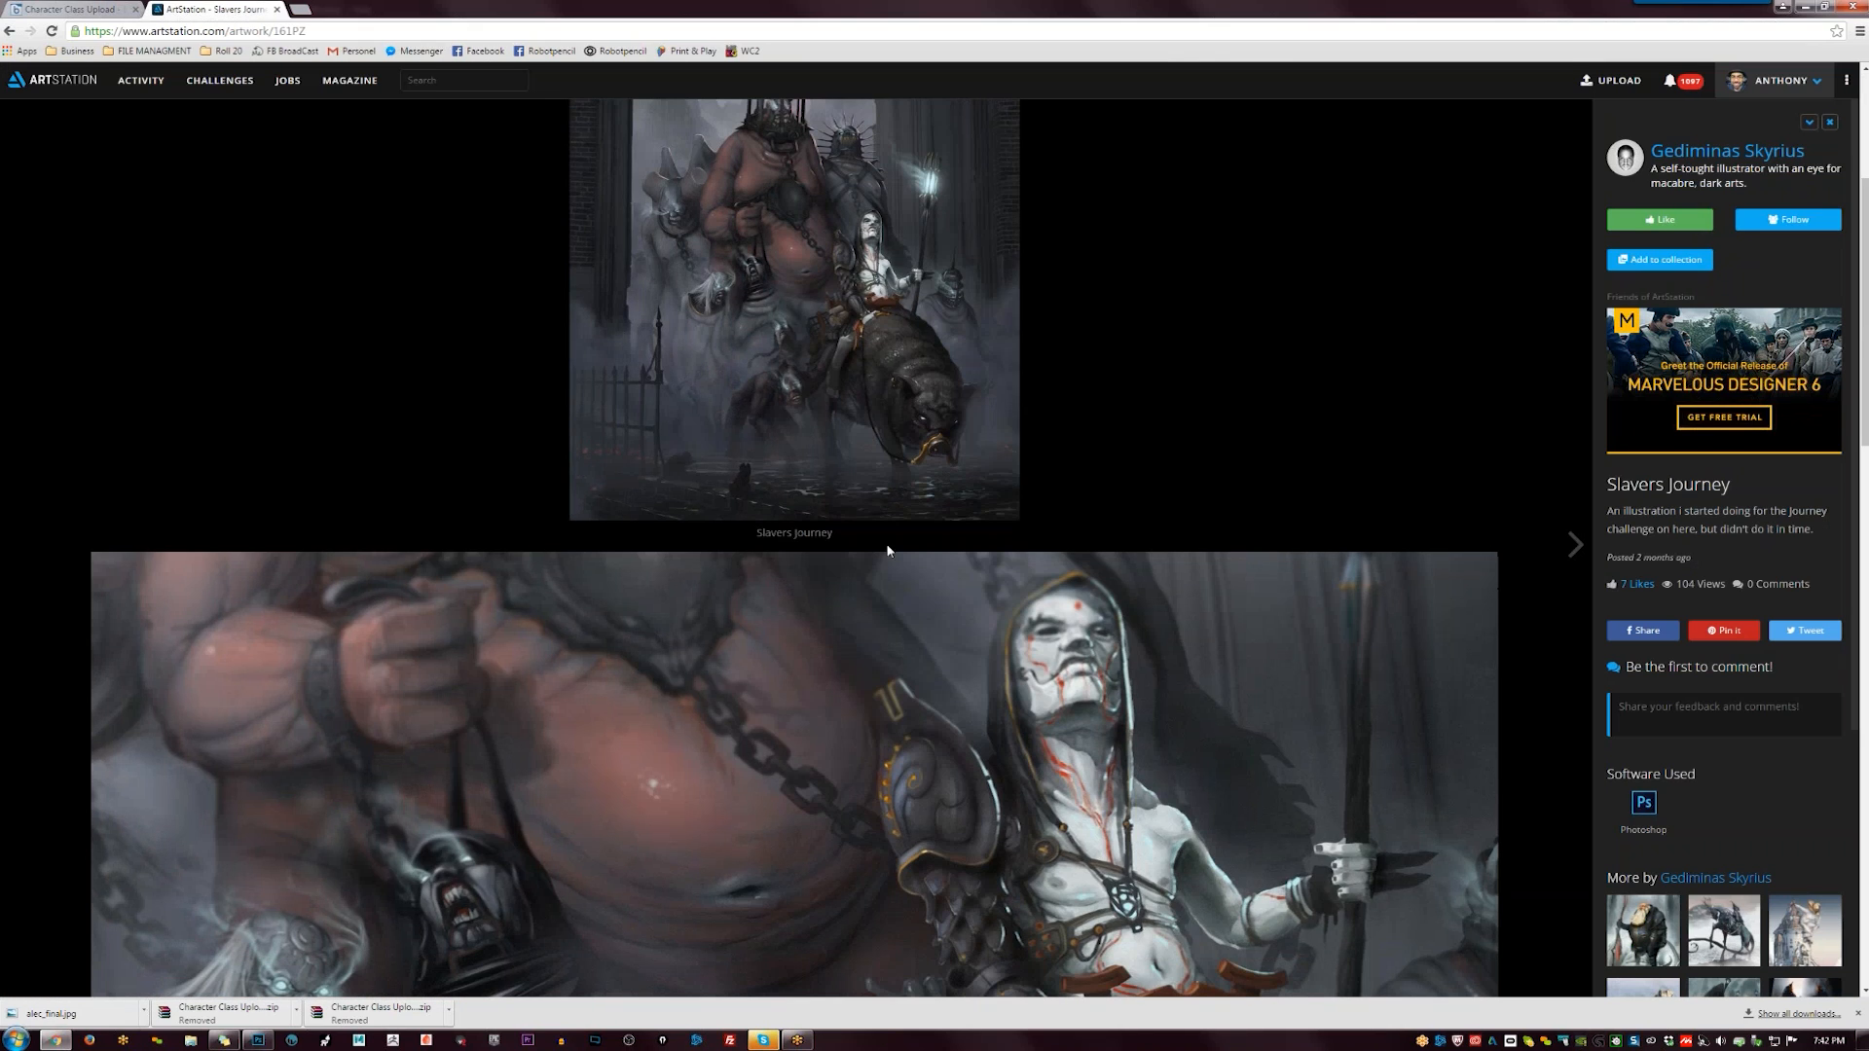
pyautogui.scroll(-5, 884, 551)
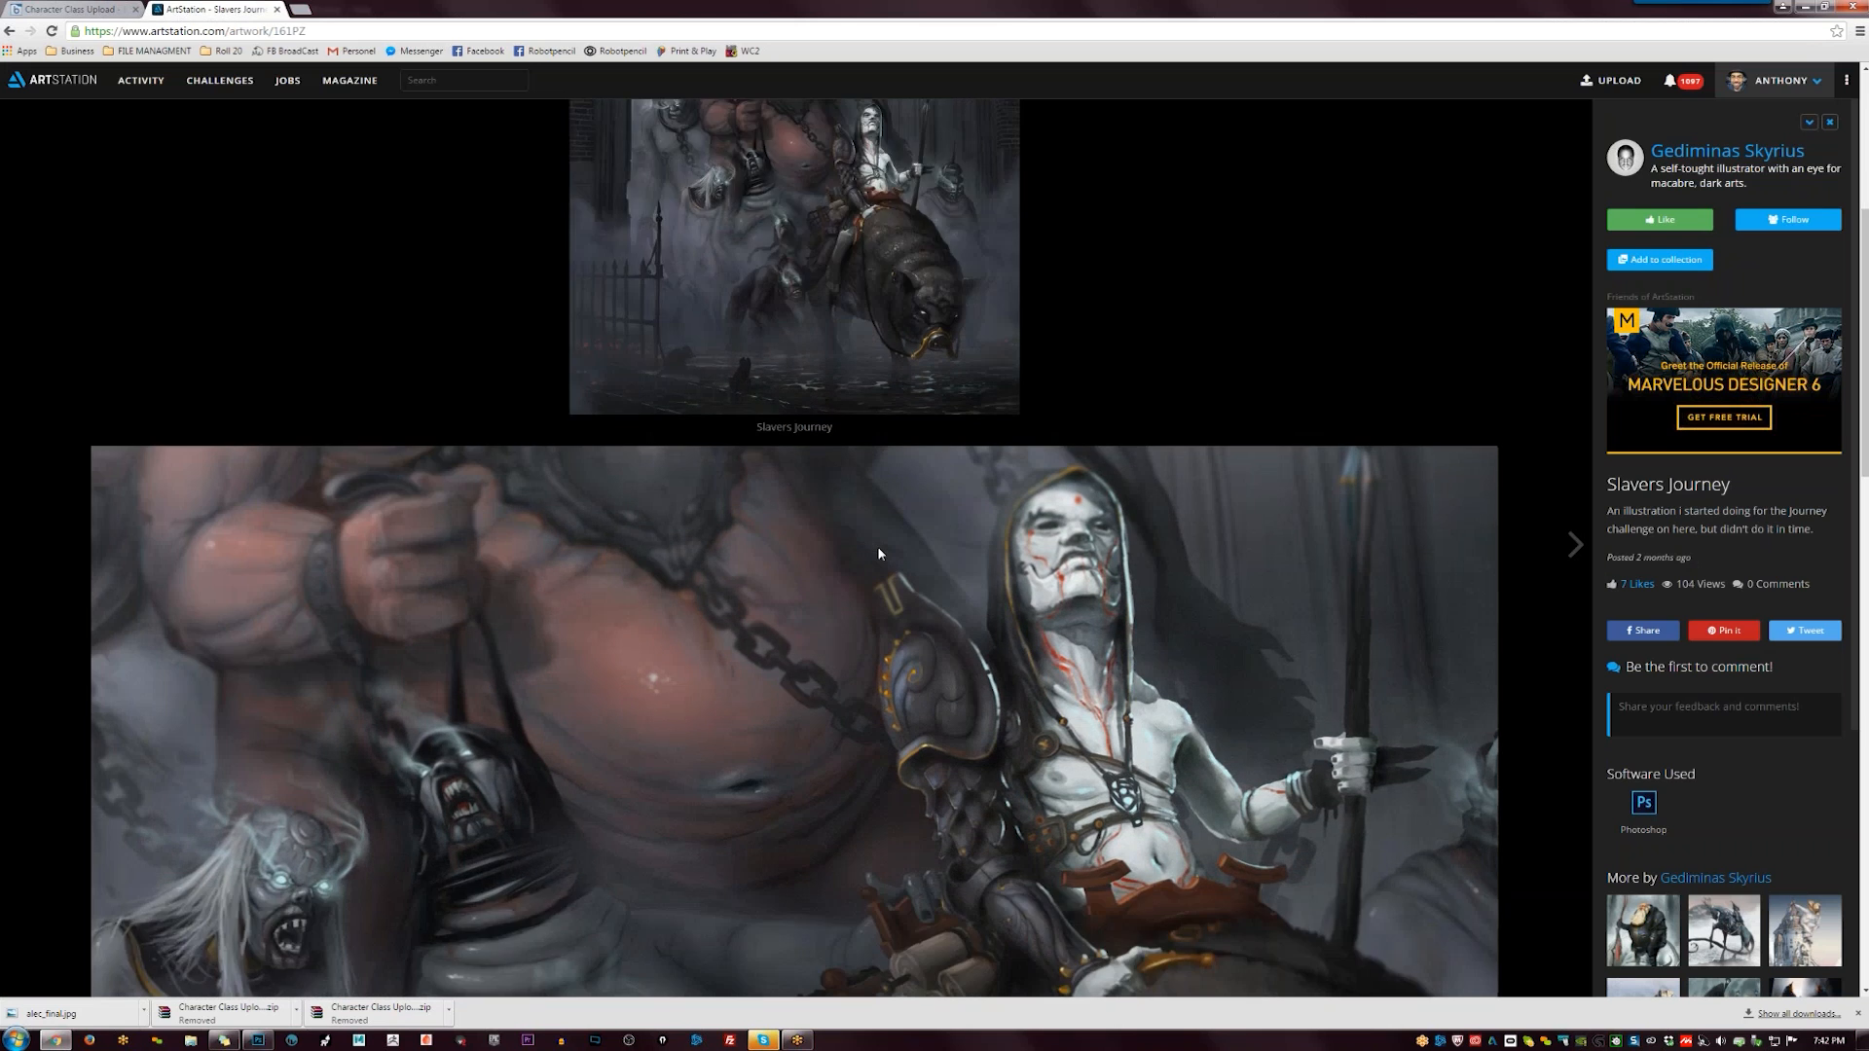
pyautogui.scroll(-7, 878, 552)
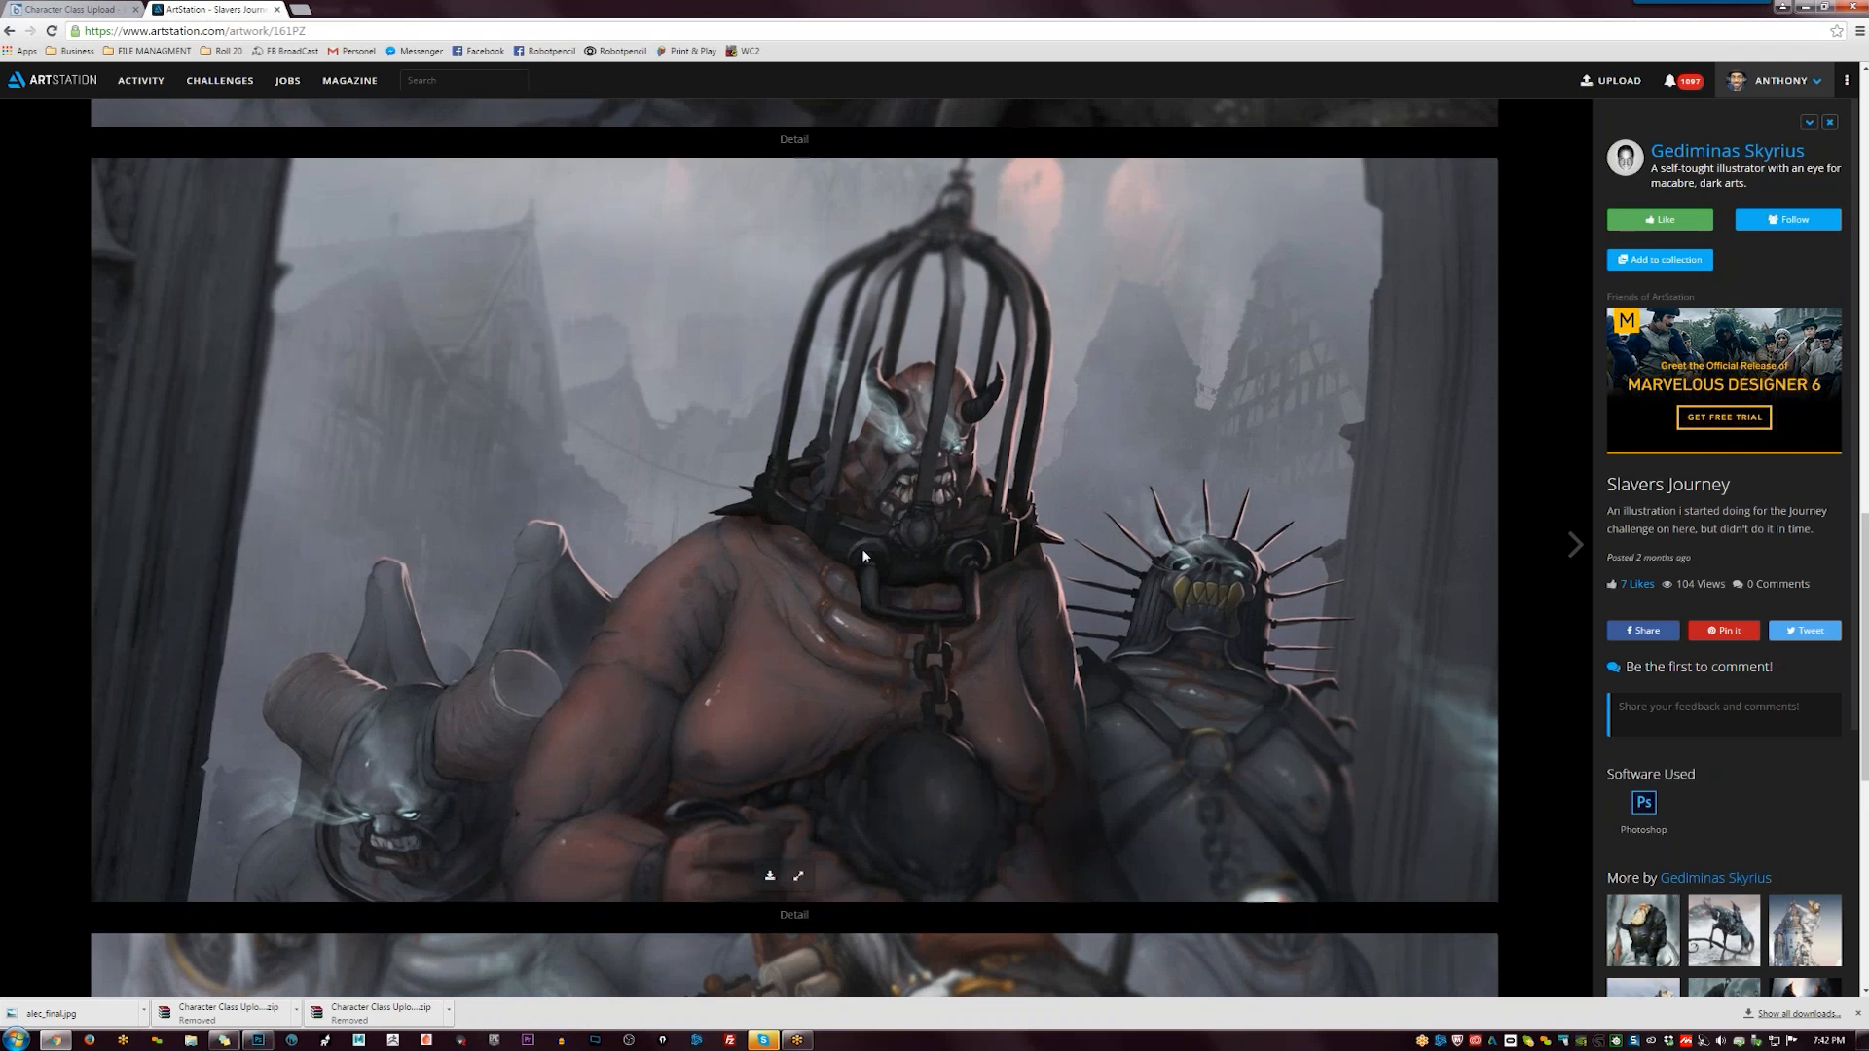
pyautogui.scroll(-7, 862, 553)
pyautogui.scroll(12, 863, 553)
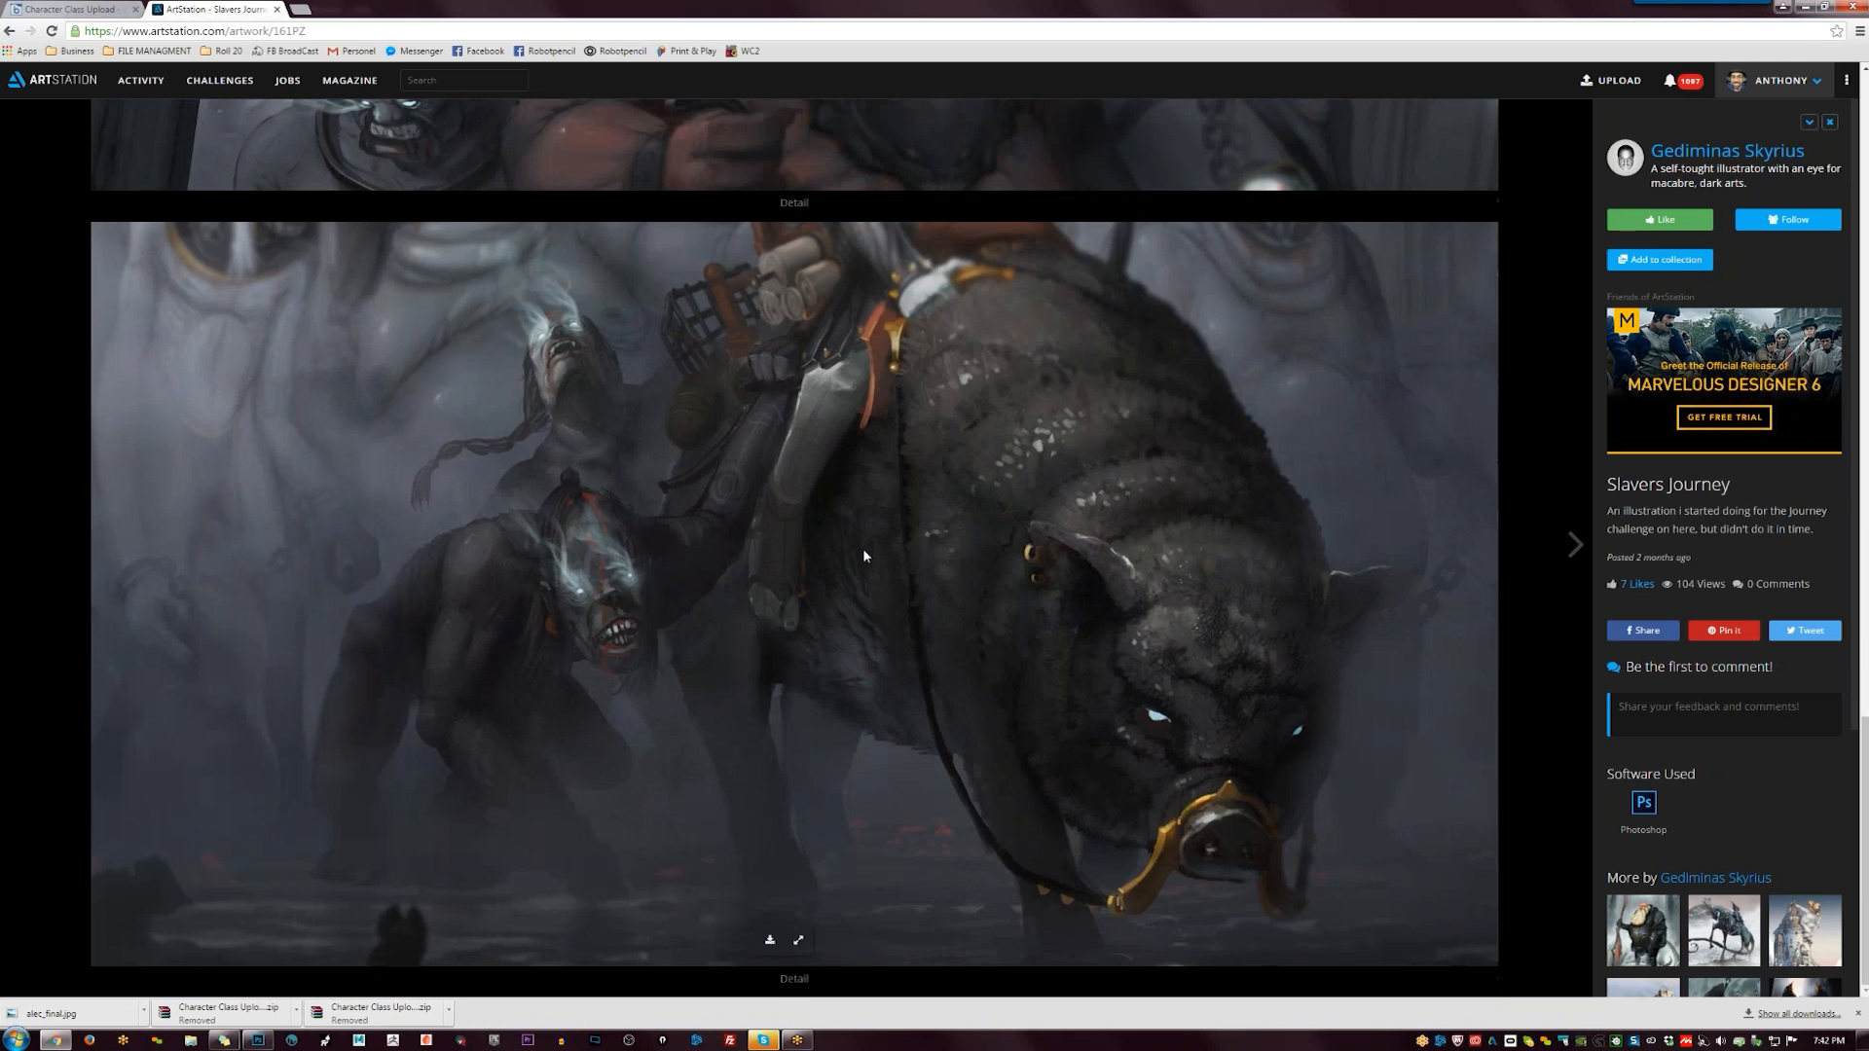
pyautogui.scroll(6, 862, 547)
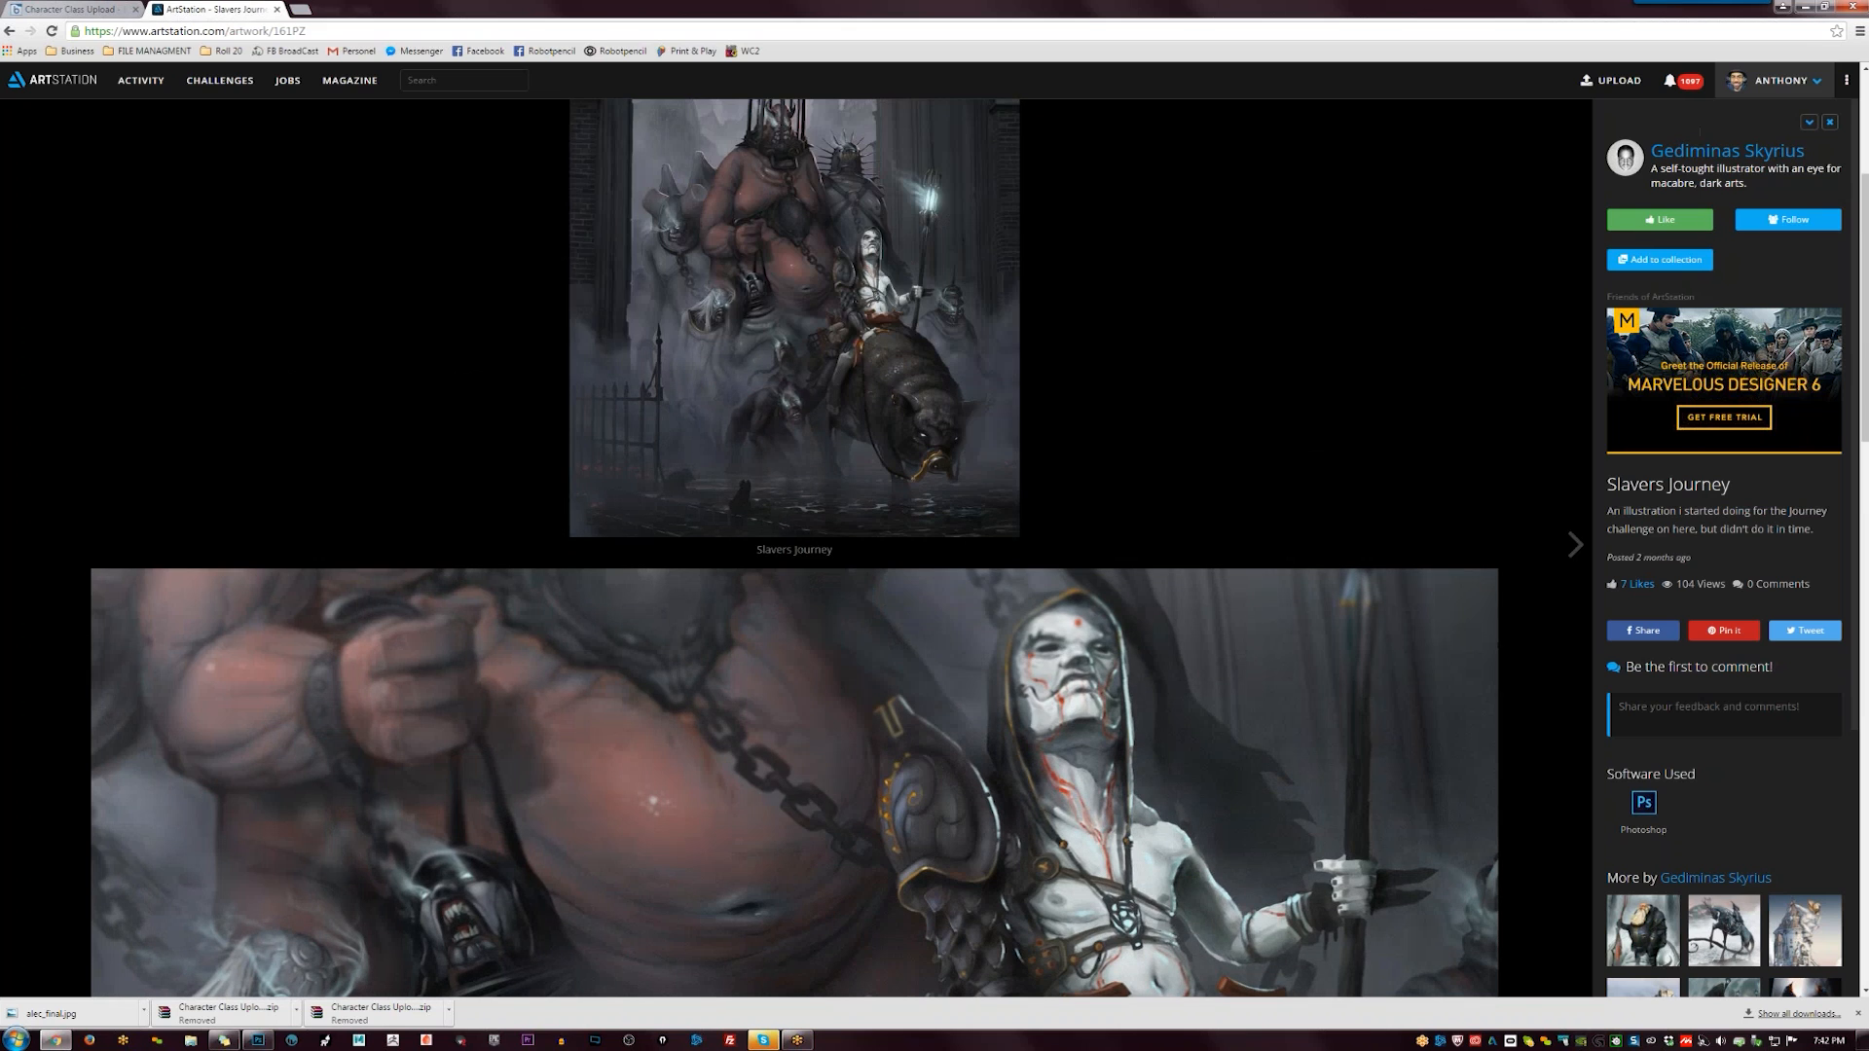
pyautogui.click(1704, 150)
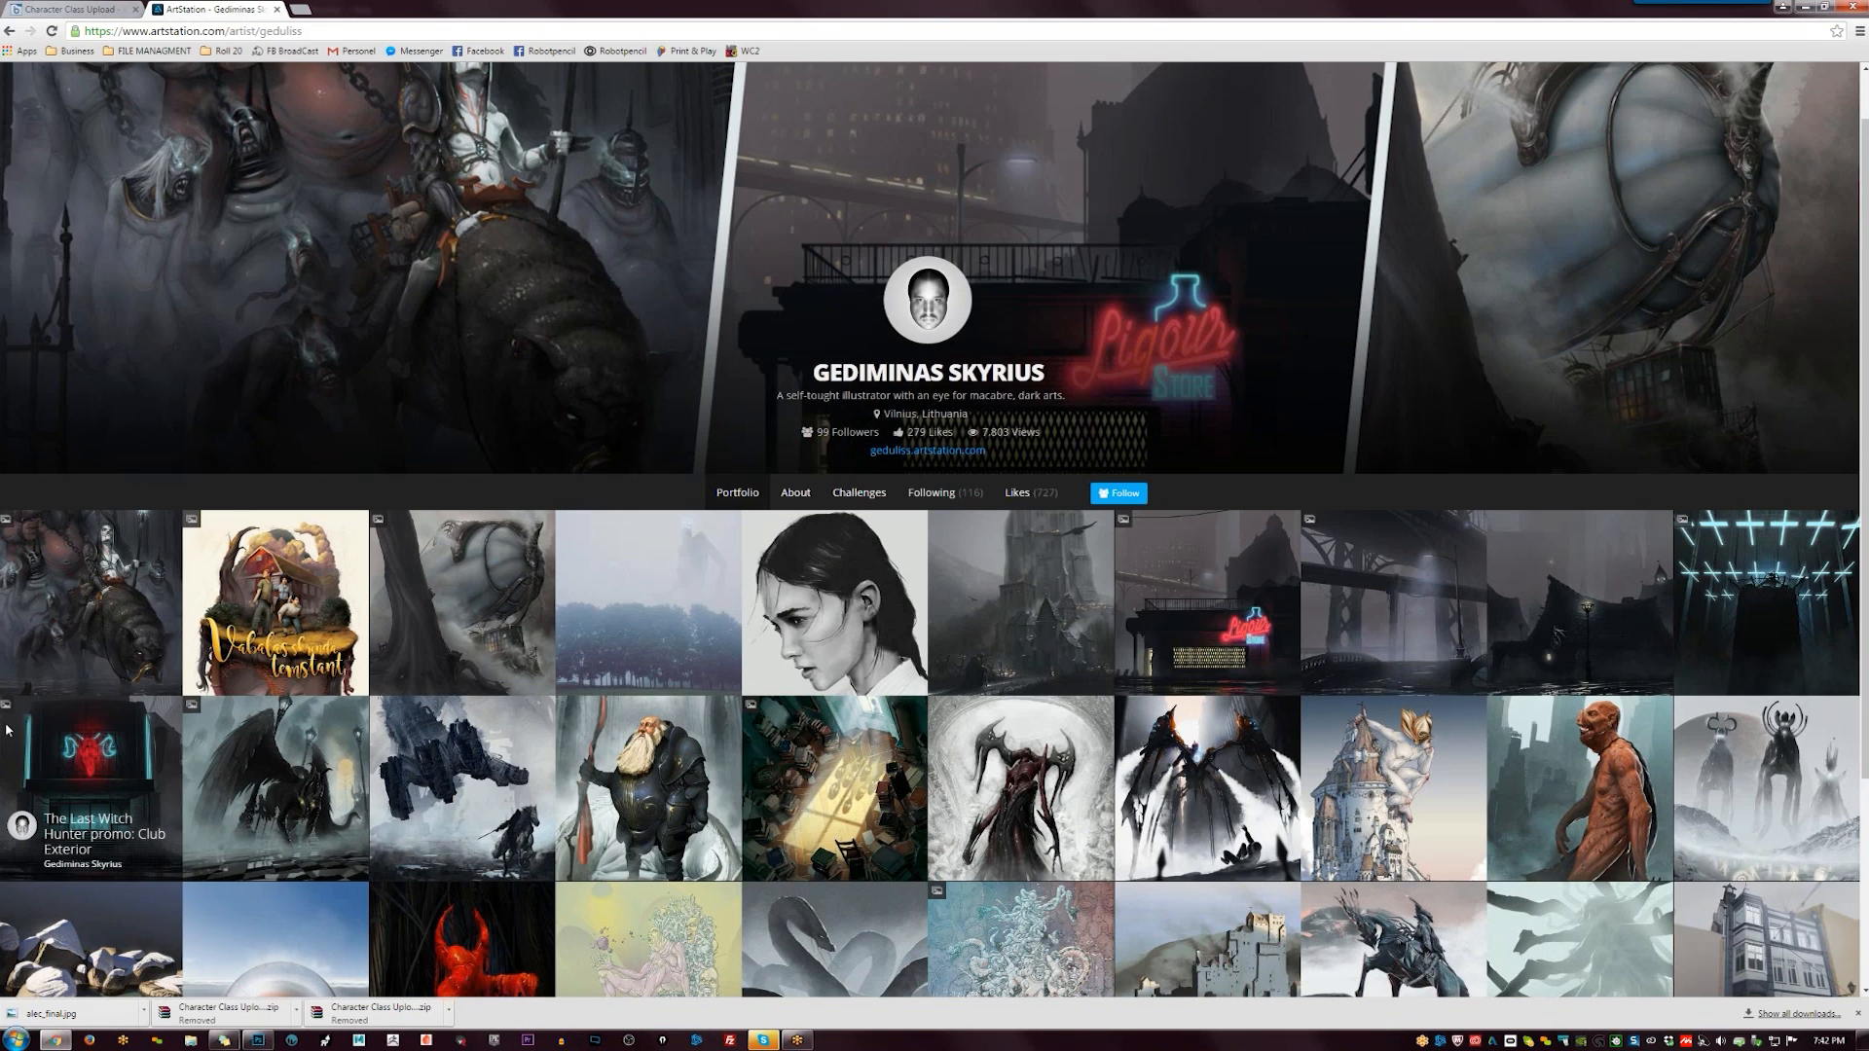
# - View the Glass Children book cover and the Alien Sphere painting, returning to the portfolio after each
pyautogui.scroll(-3, 467, 662)
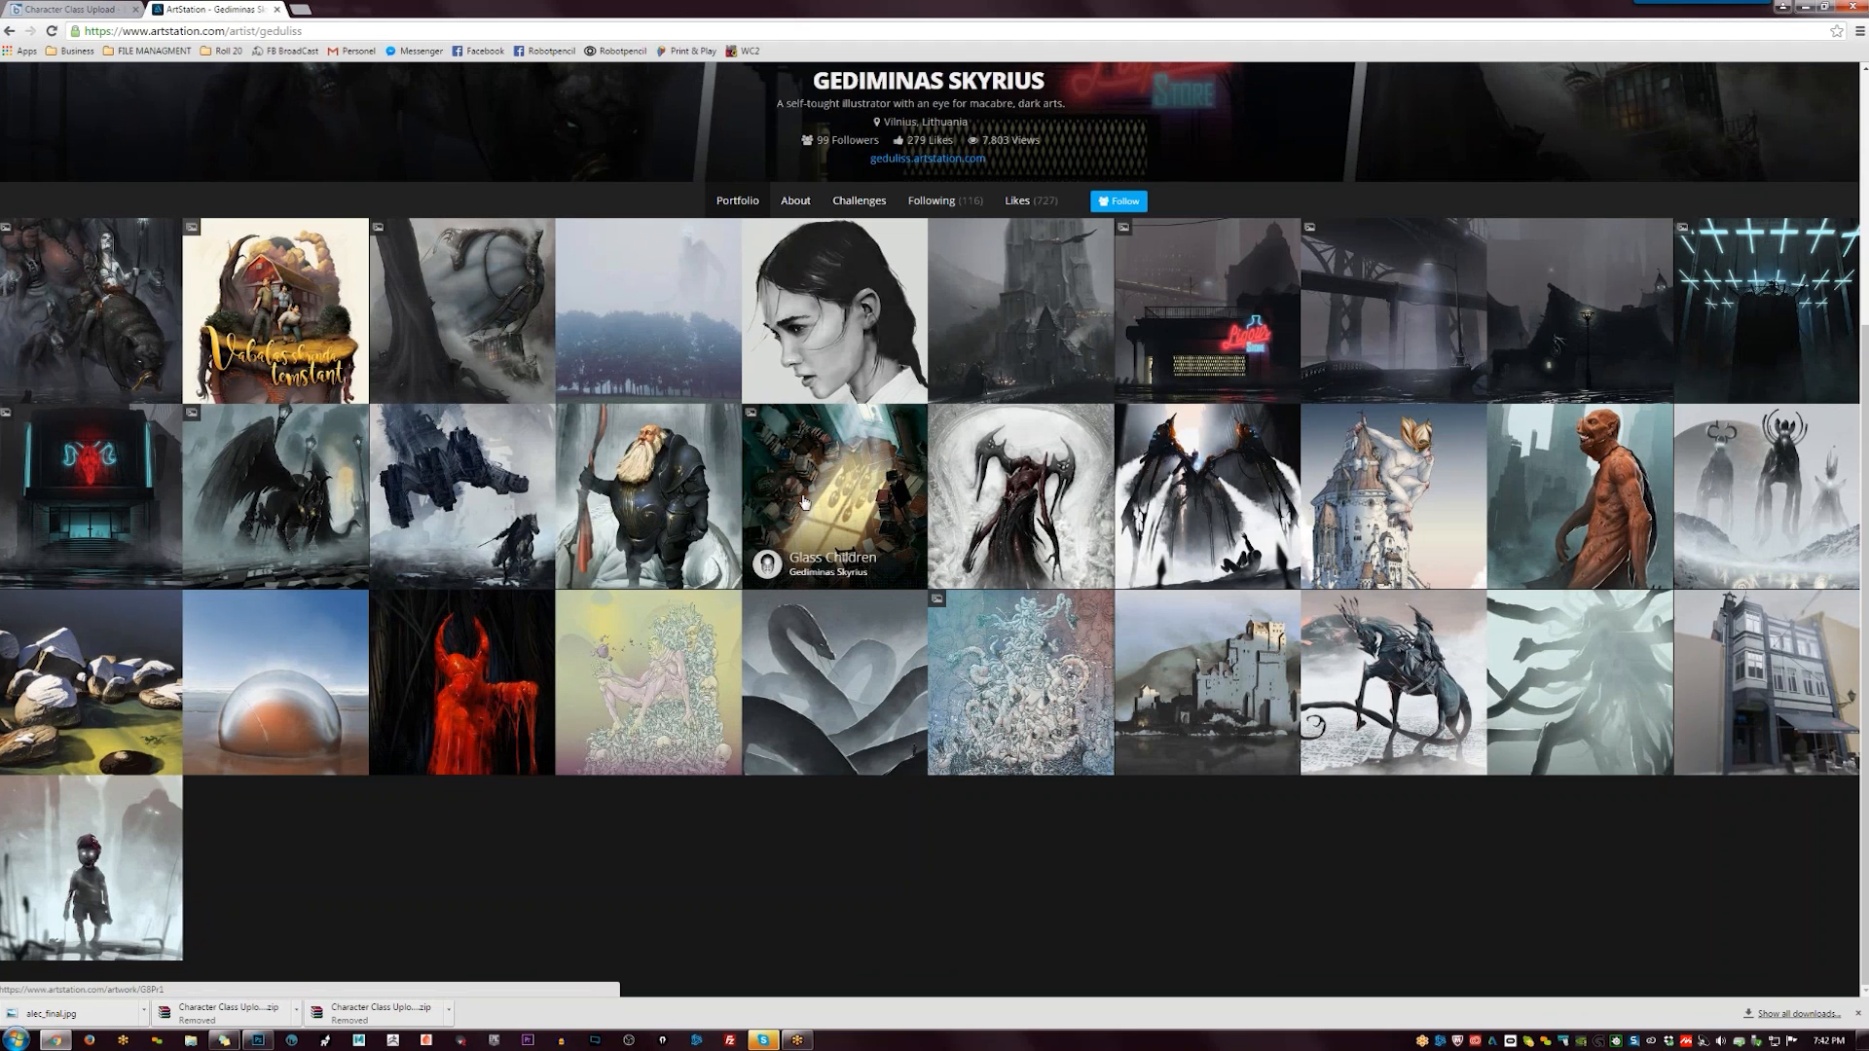
pyautogui.click(868, 479)
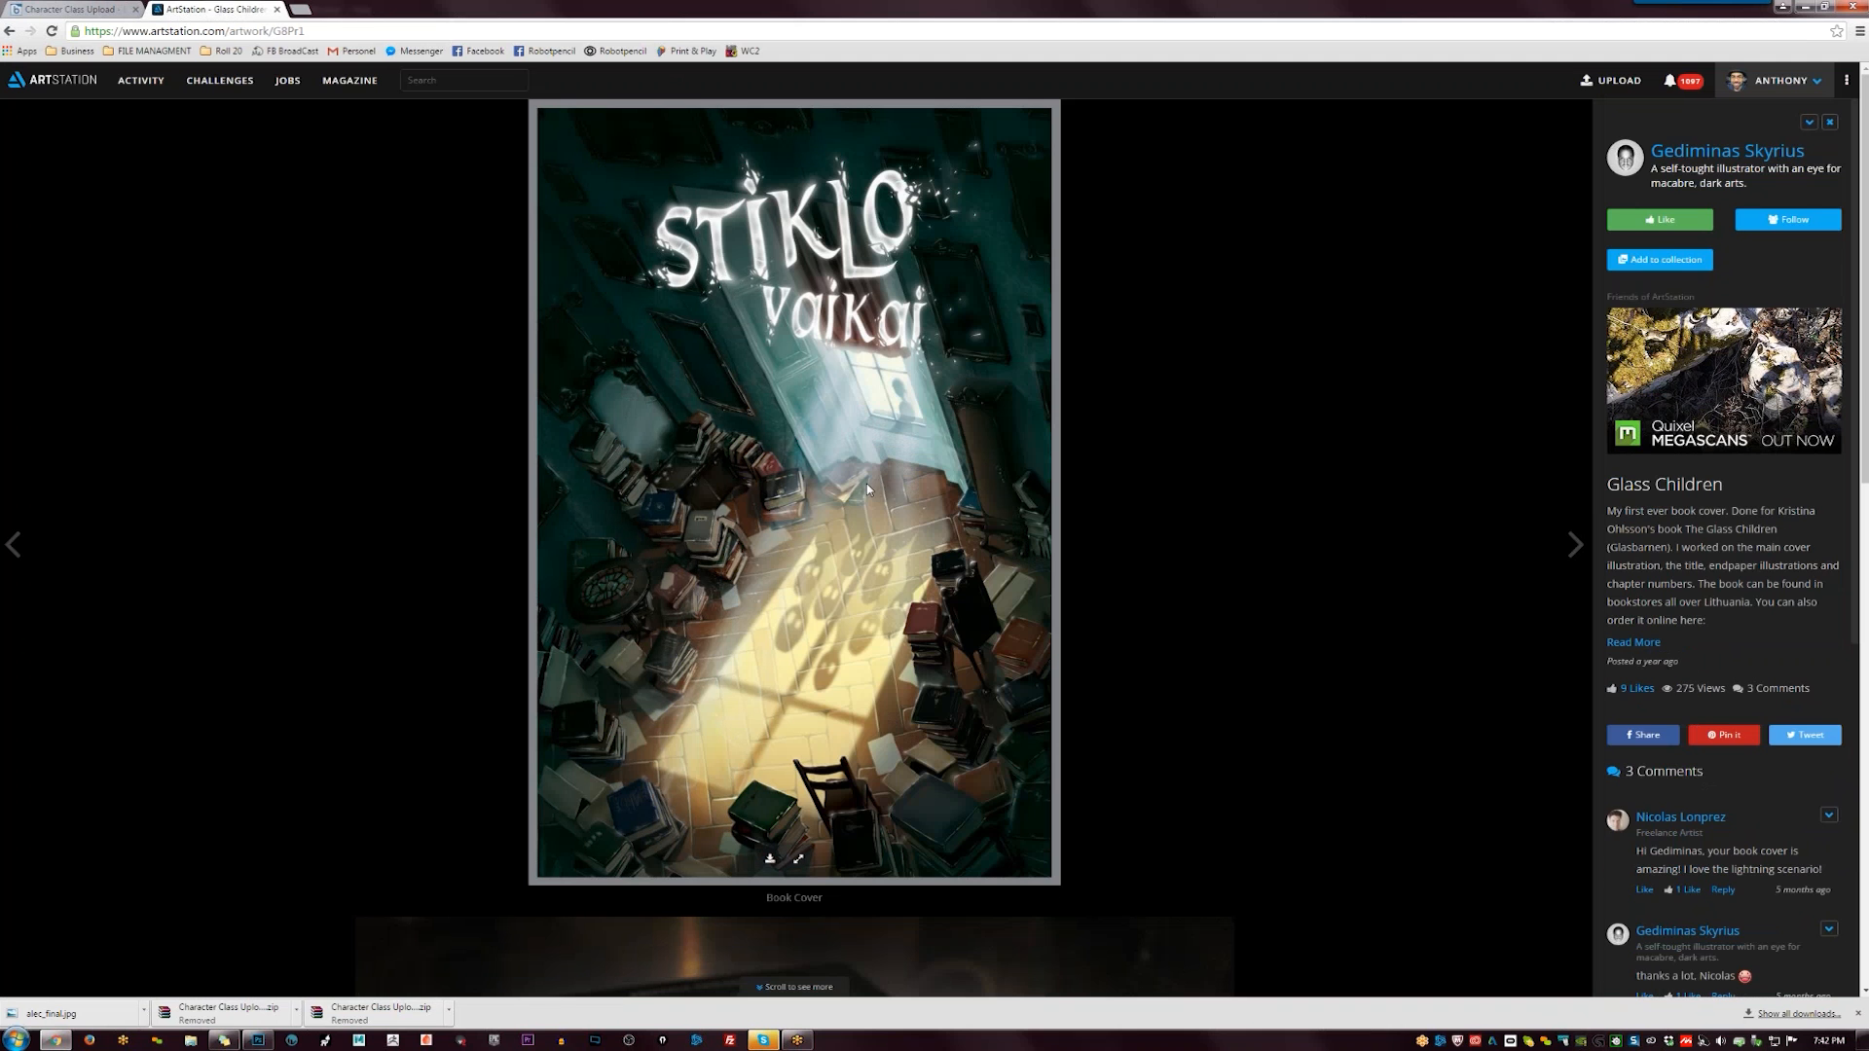
pyautogui.click(1714, 151)
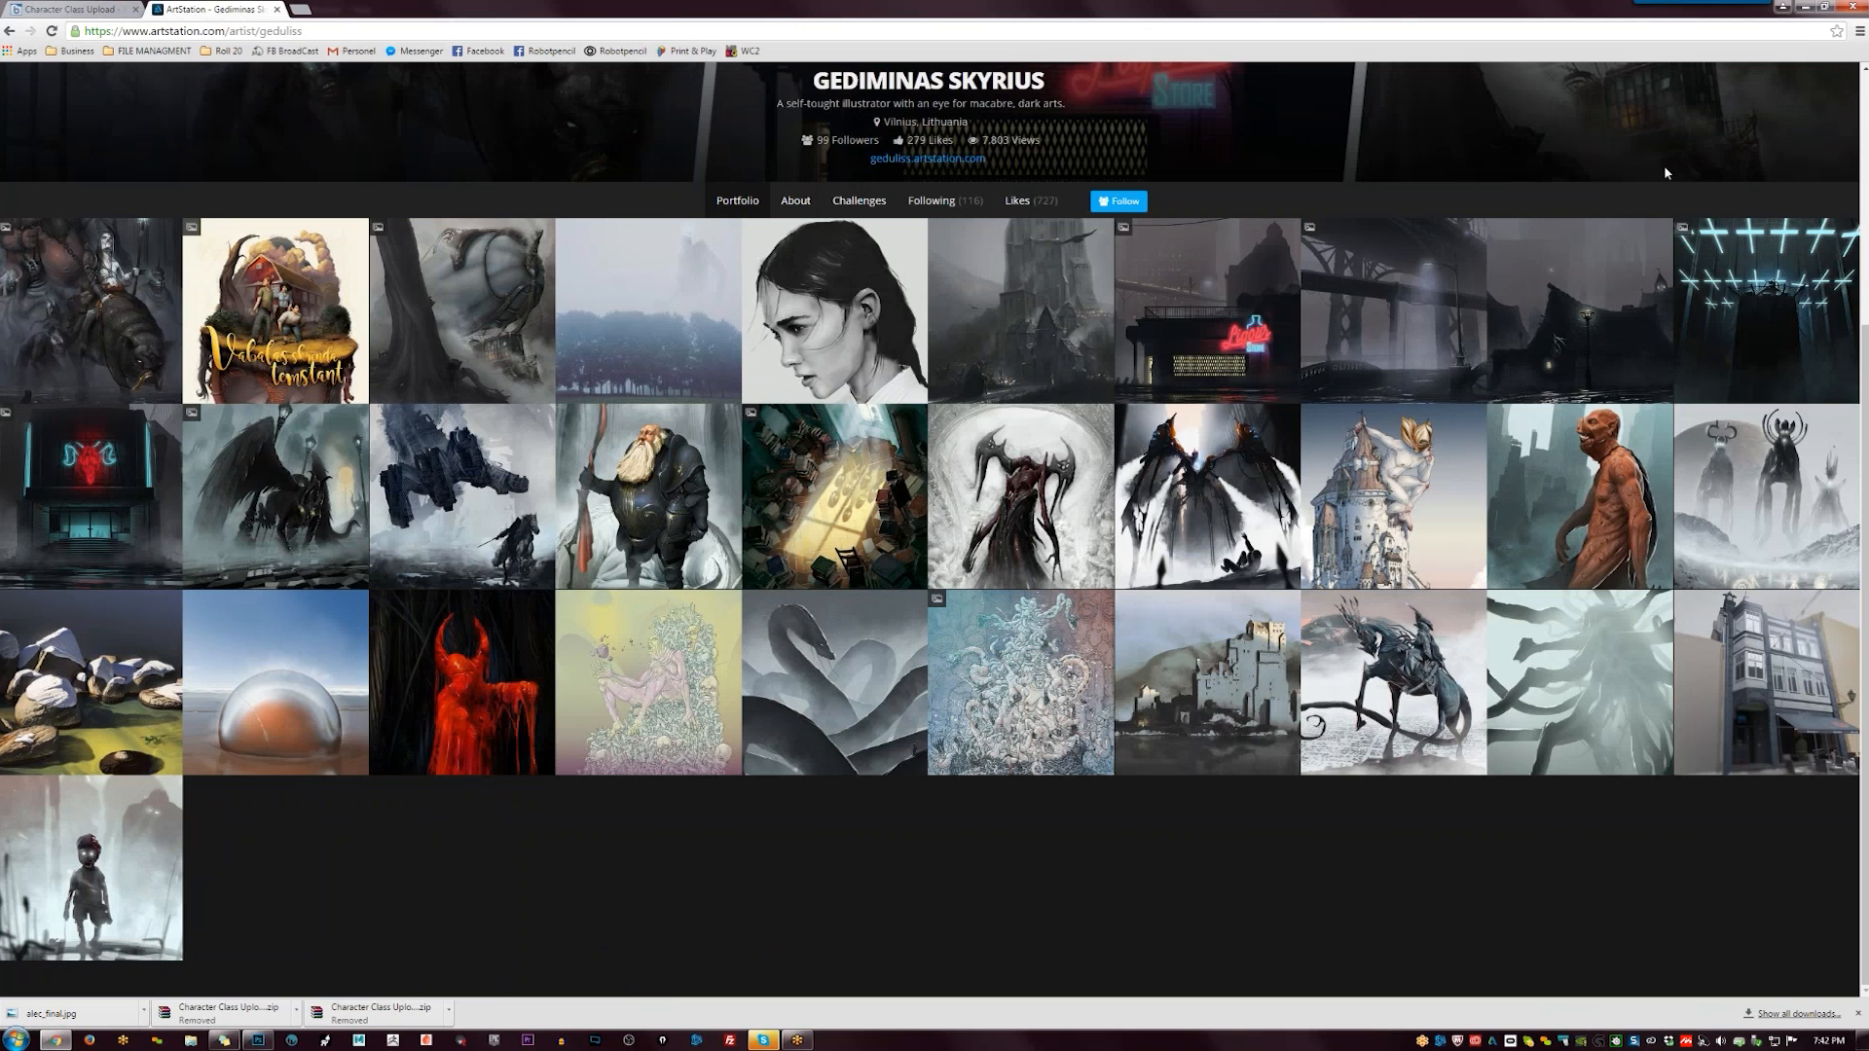
pyautogui.scroll(3, 1658, 153)
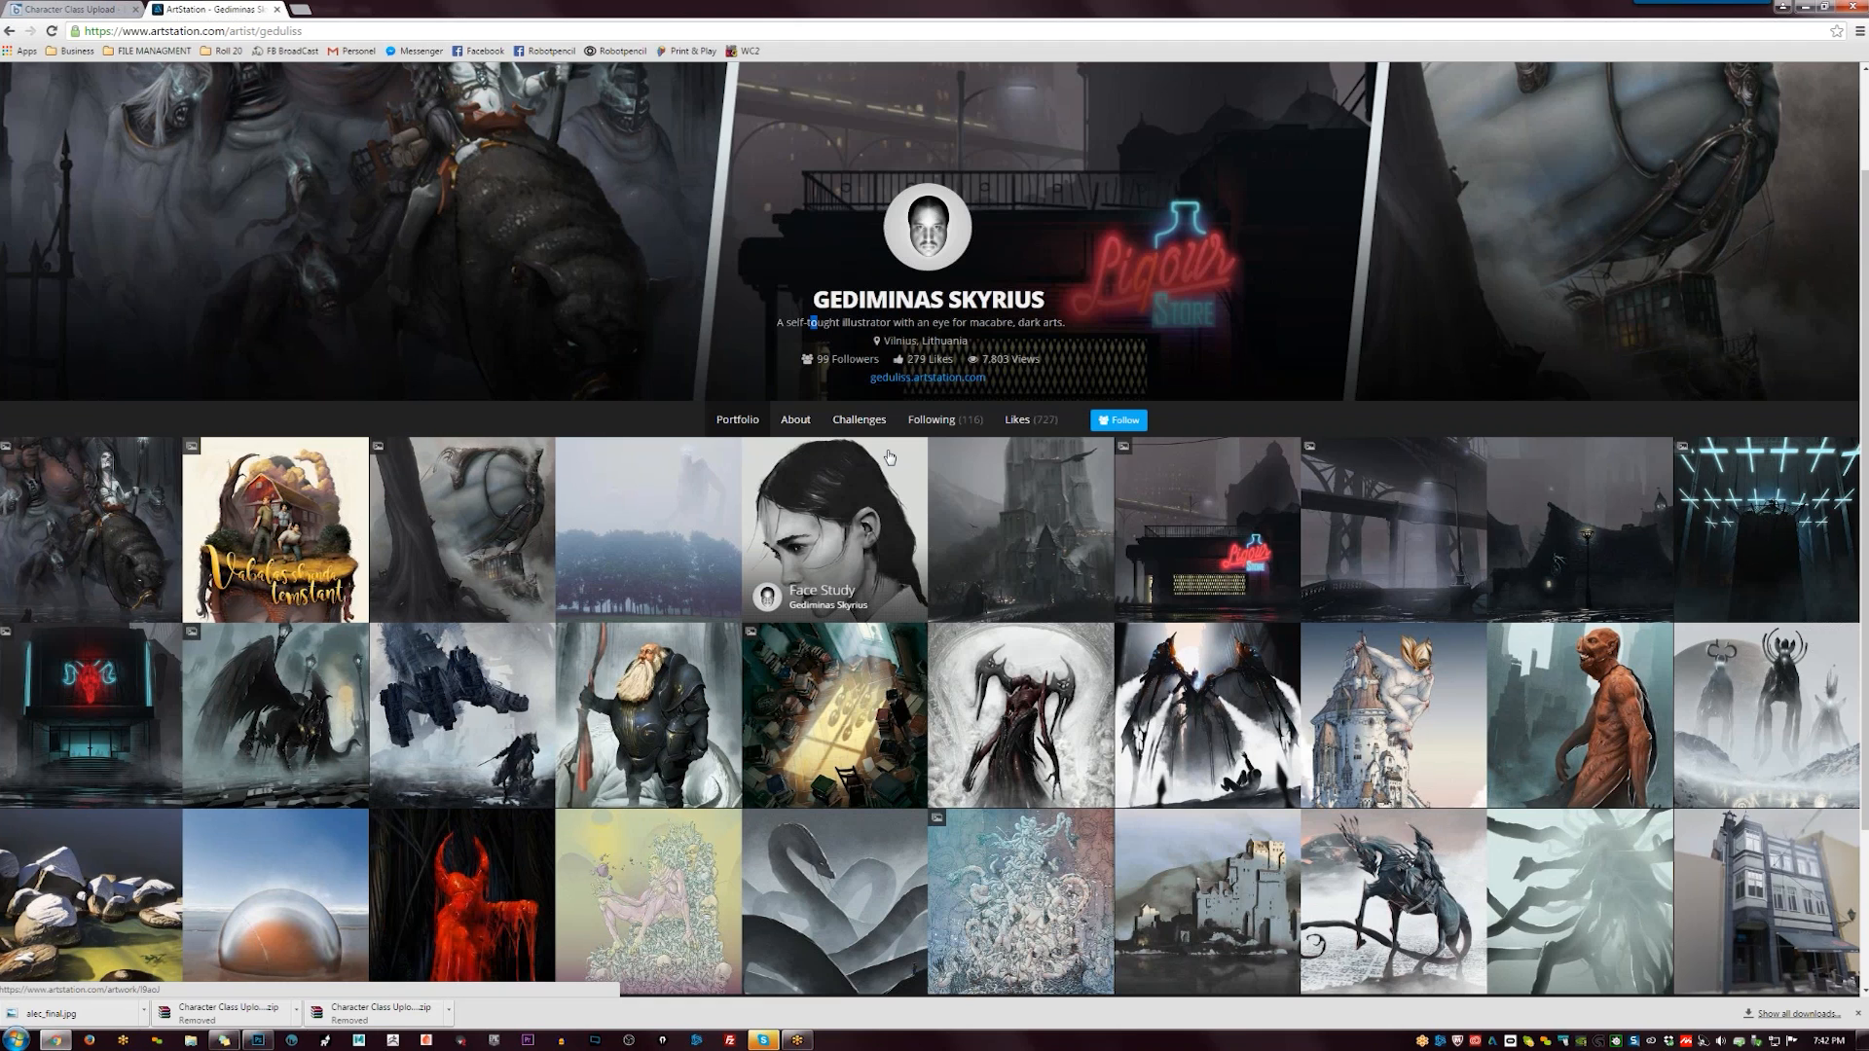
pyautogui.scroll(-3, 1689, 708)
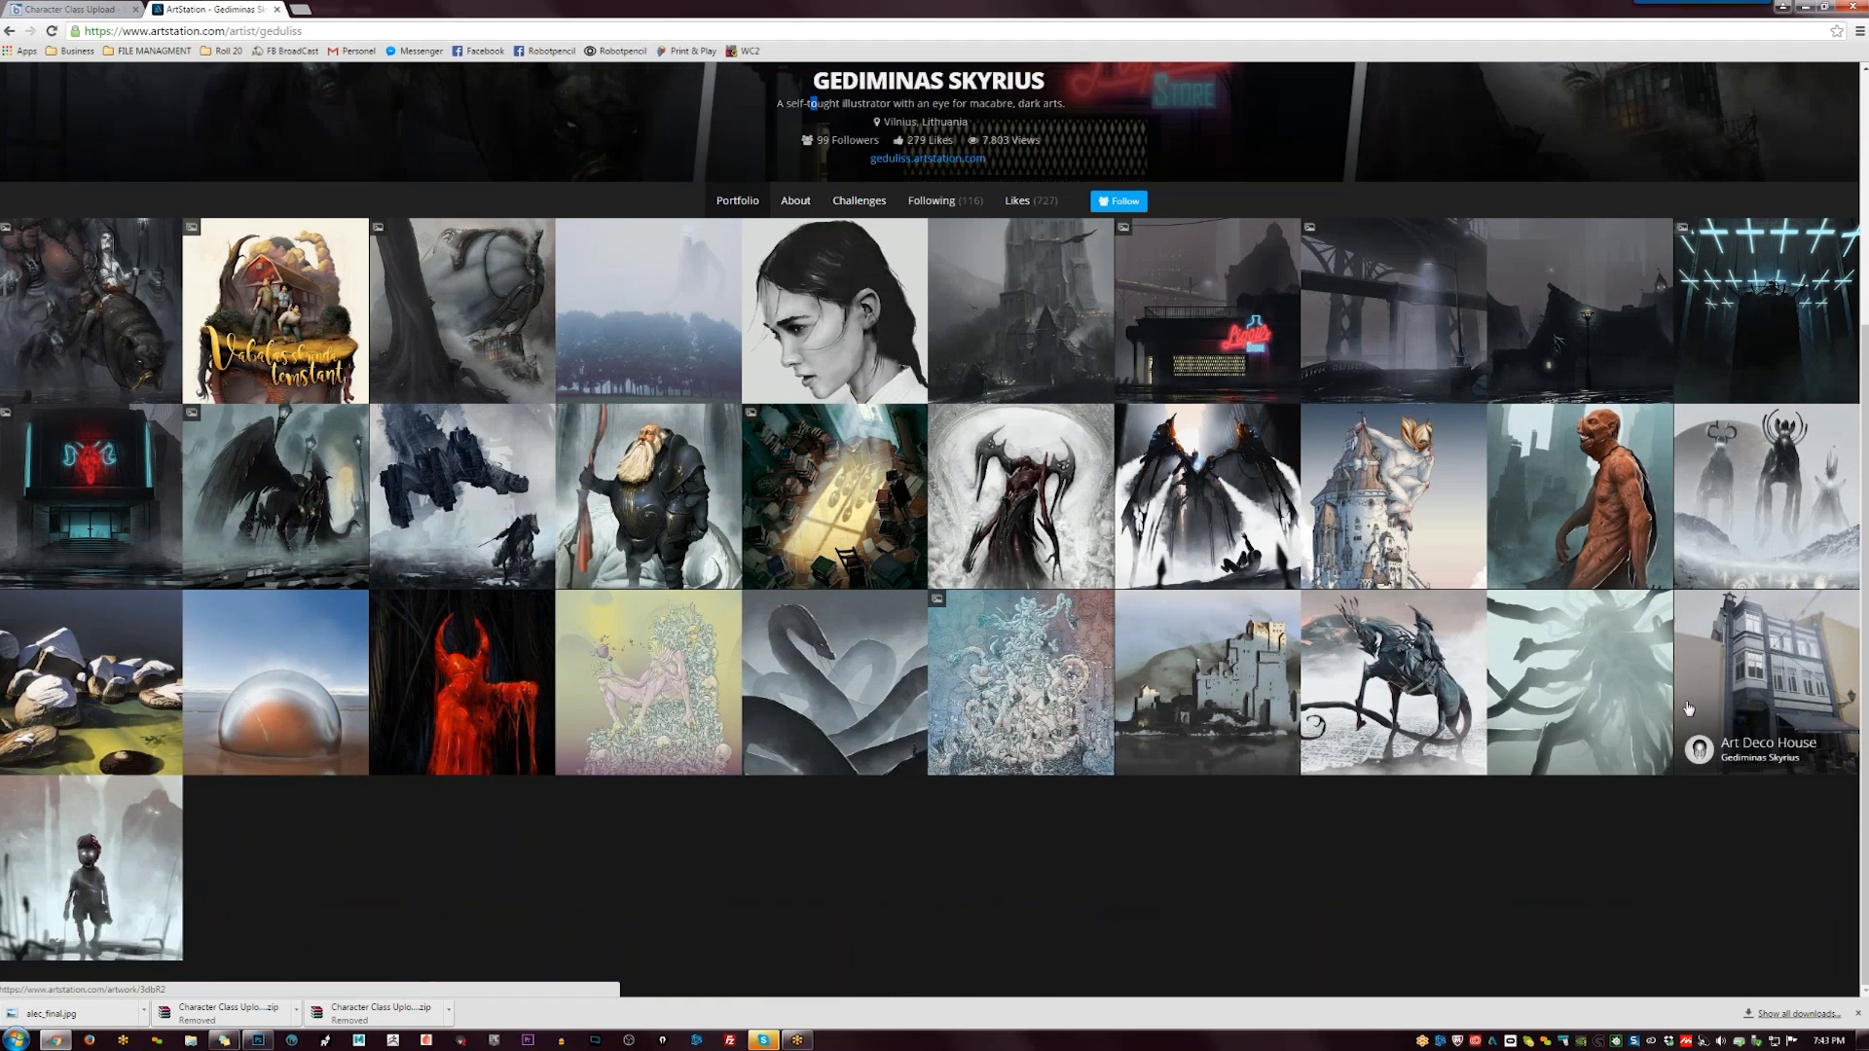
pyautogui.click(278, 744)
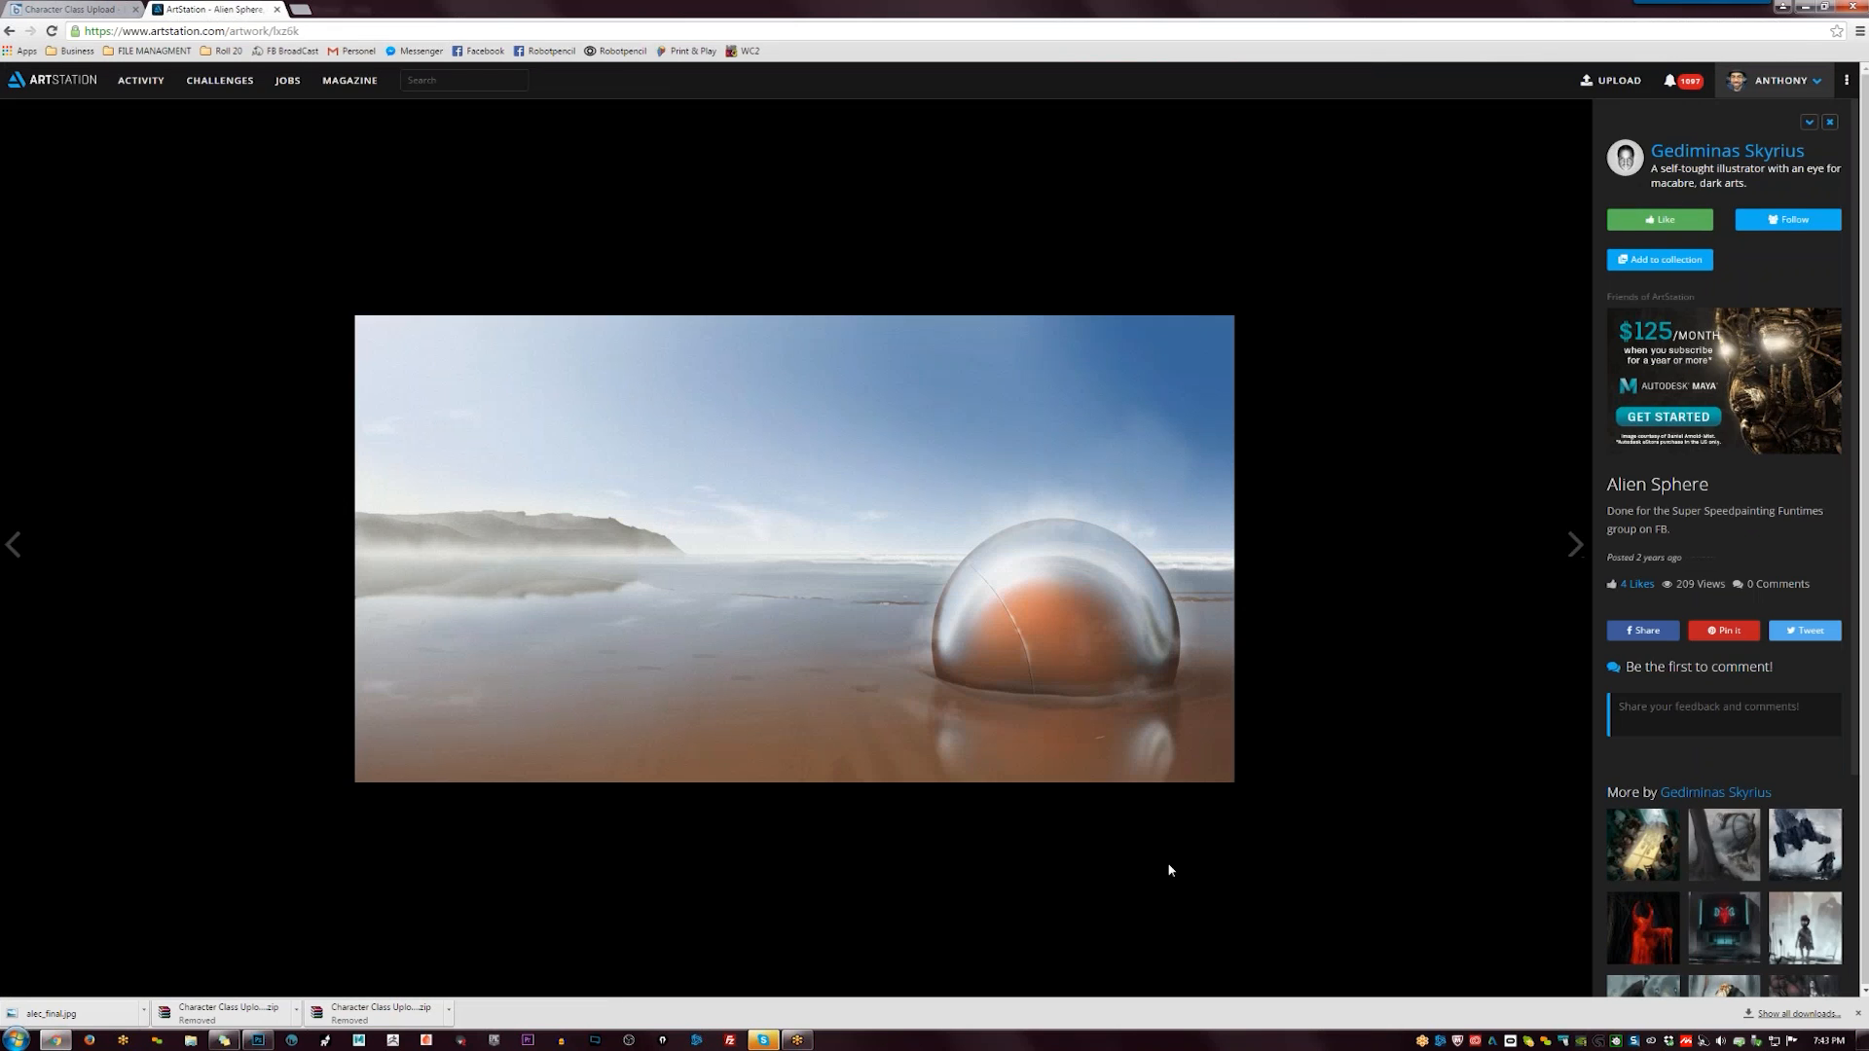
pyautogui.click(1758, 151)
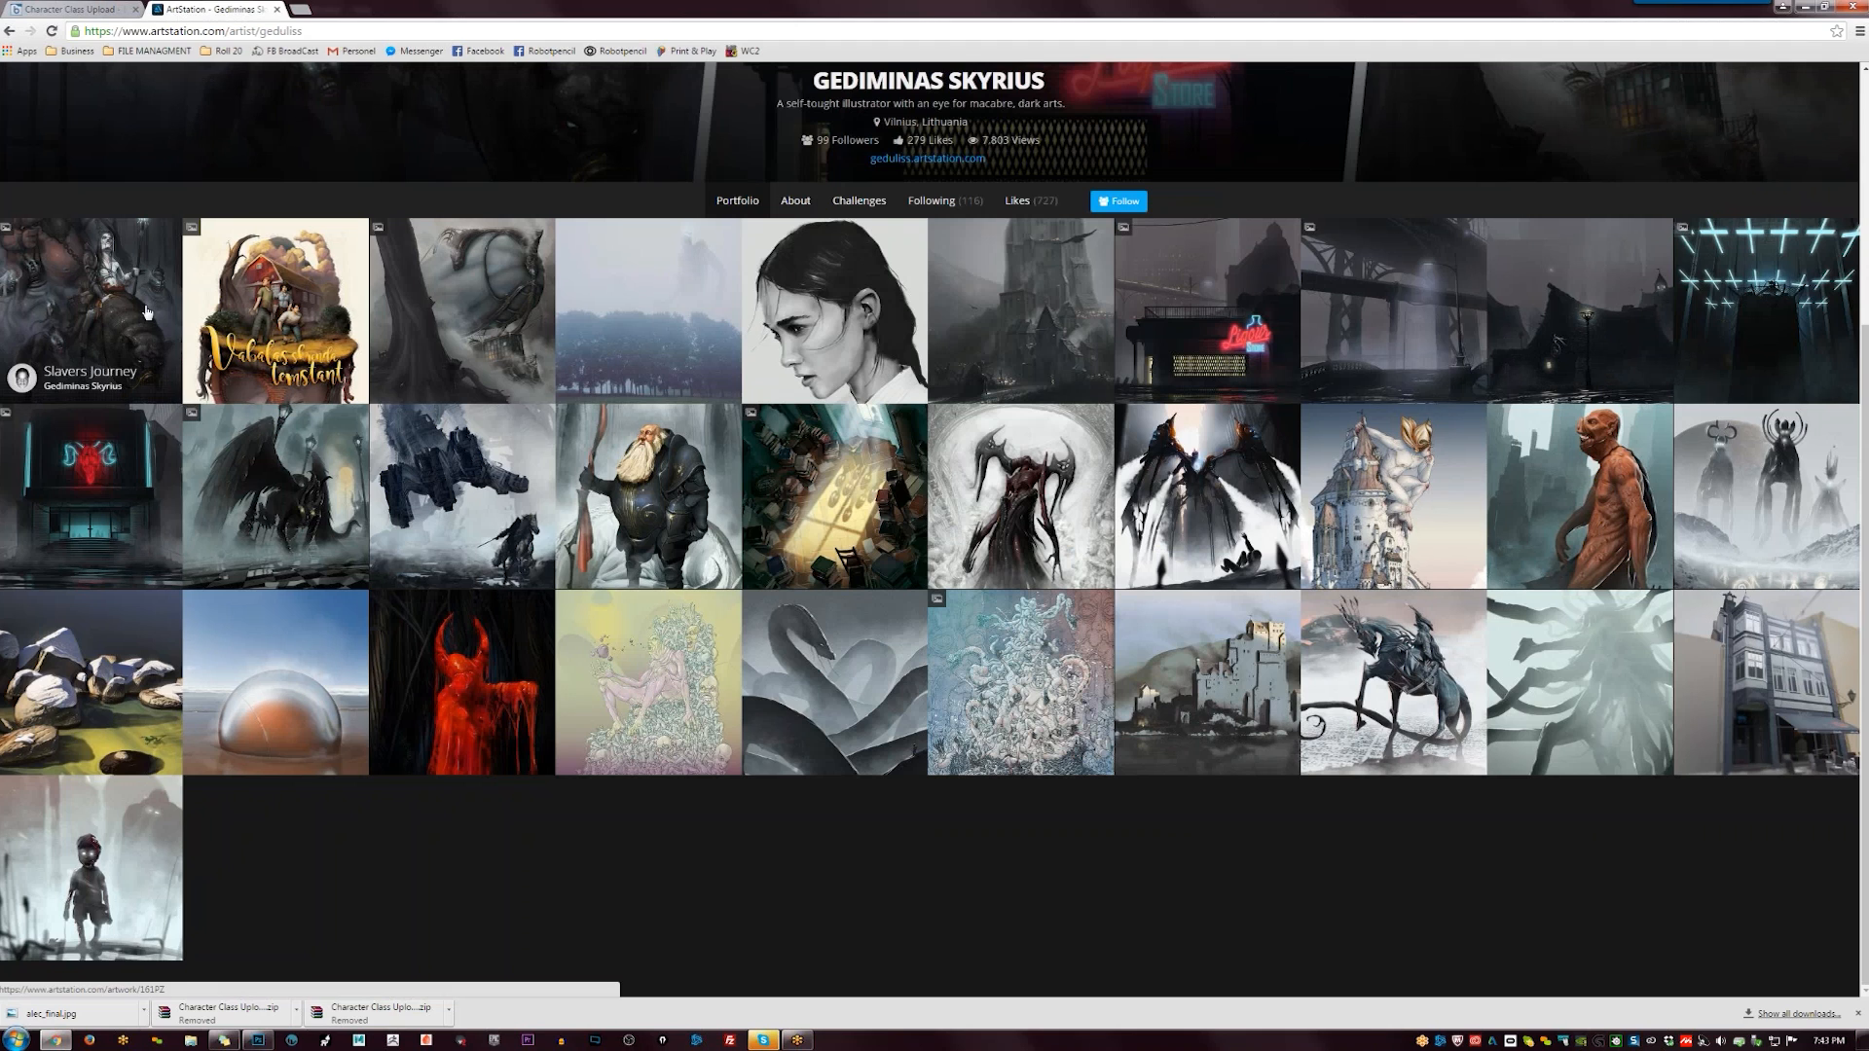
# - Reopen Glass Children, view The Last Witch Hunter promo: Club Interior, and return to the portfolio
pyautogui.click(869, 502)
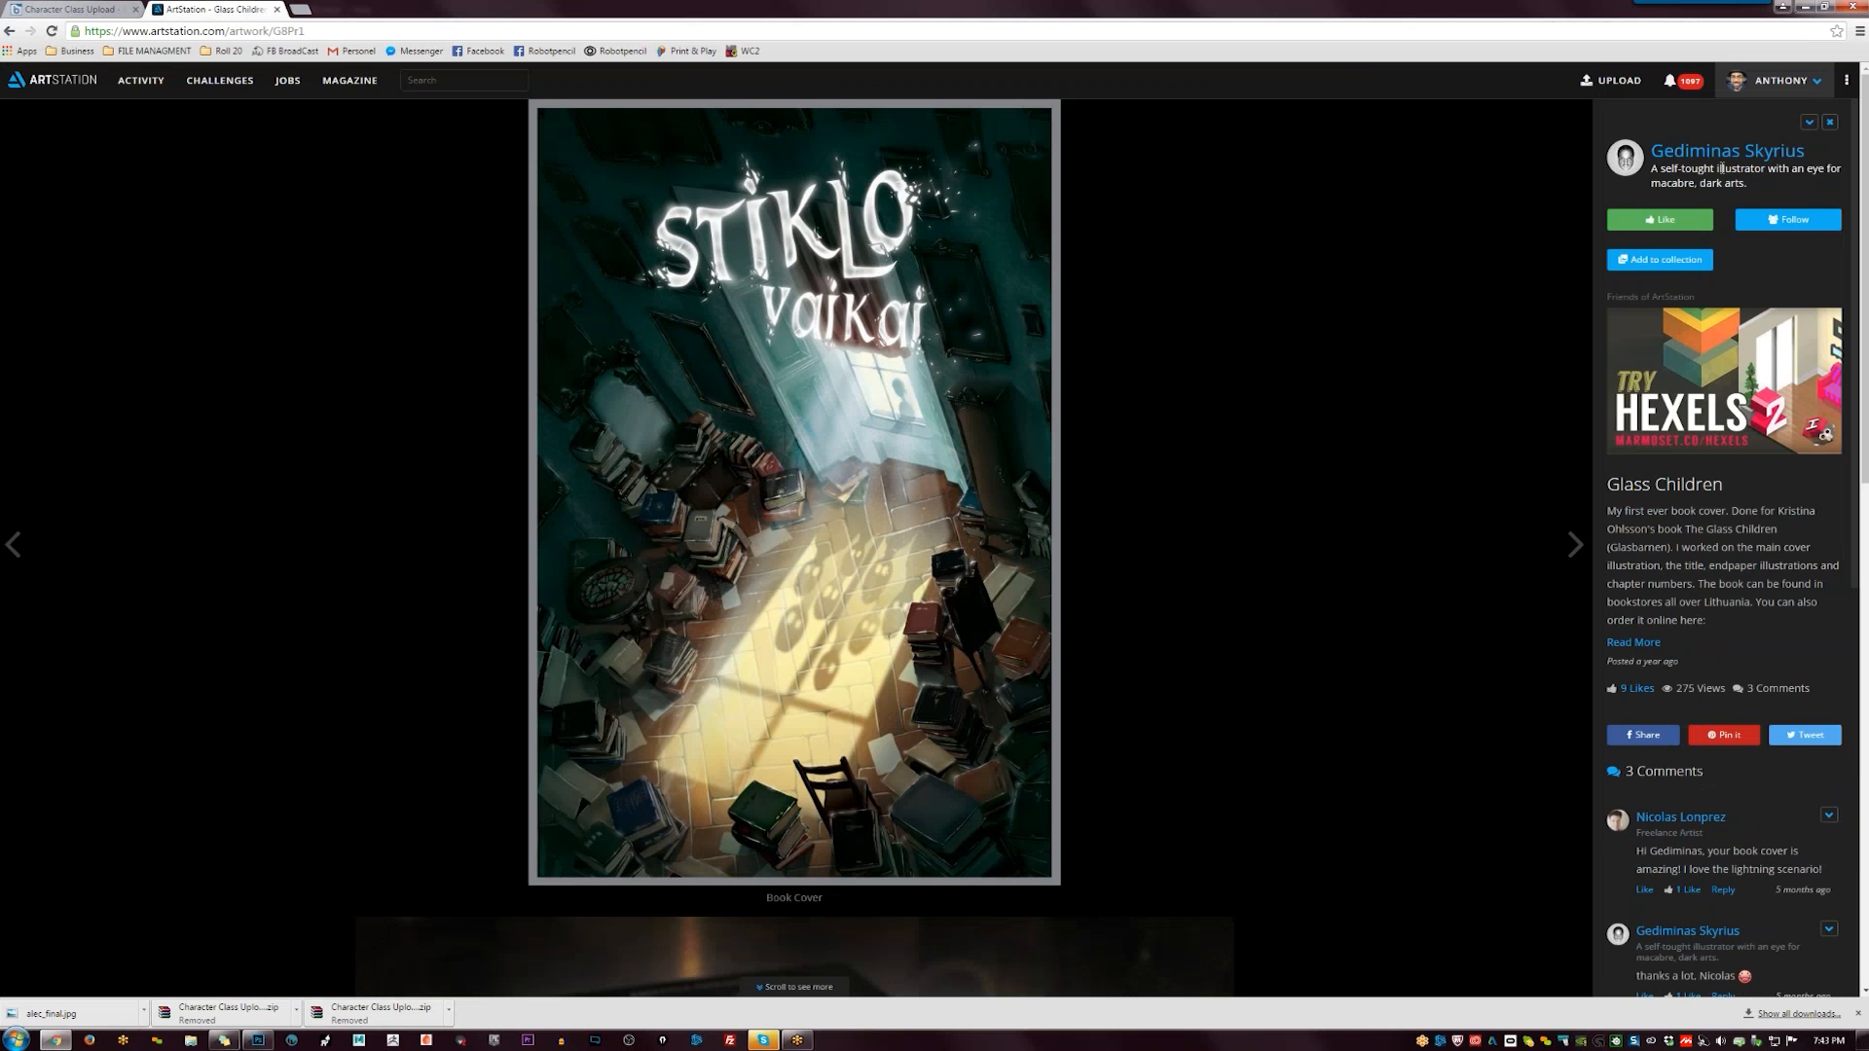
pyautogui.click(1728, 153)
pyautogui.click(1770, 307)
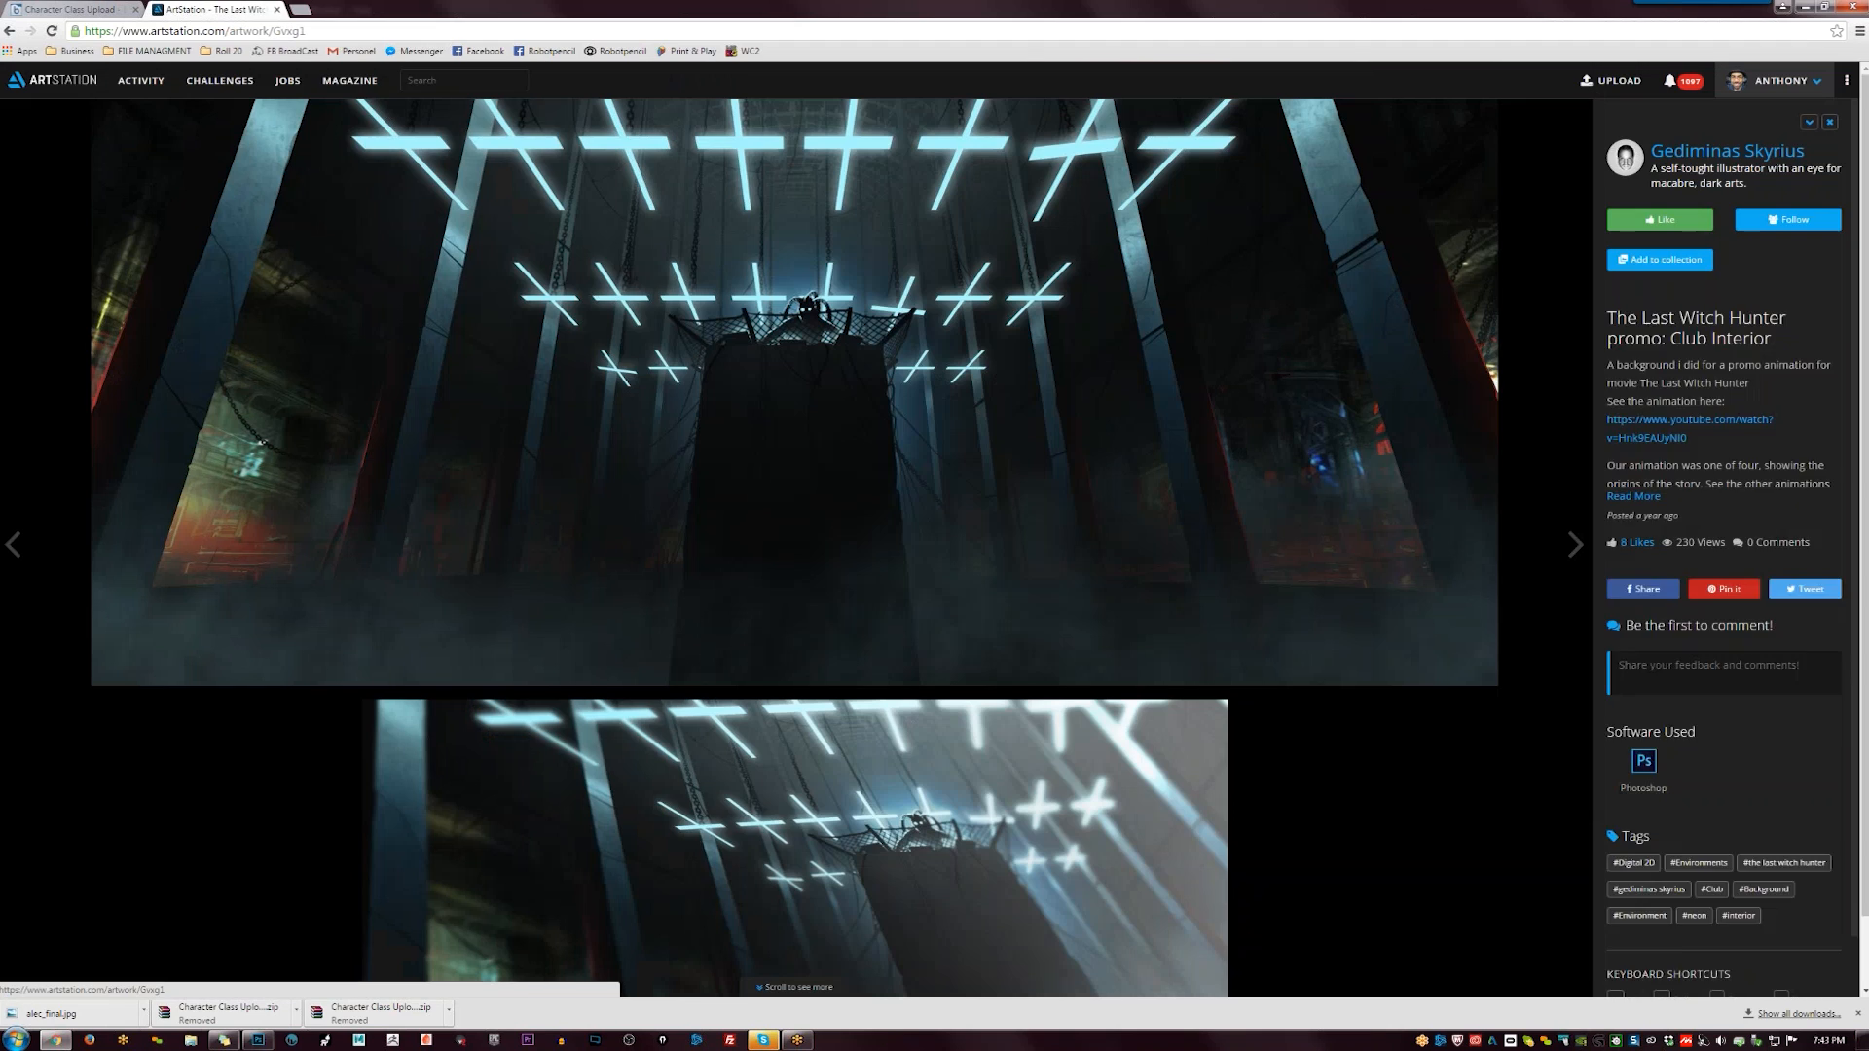
pyautogui.click(1732, 162)
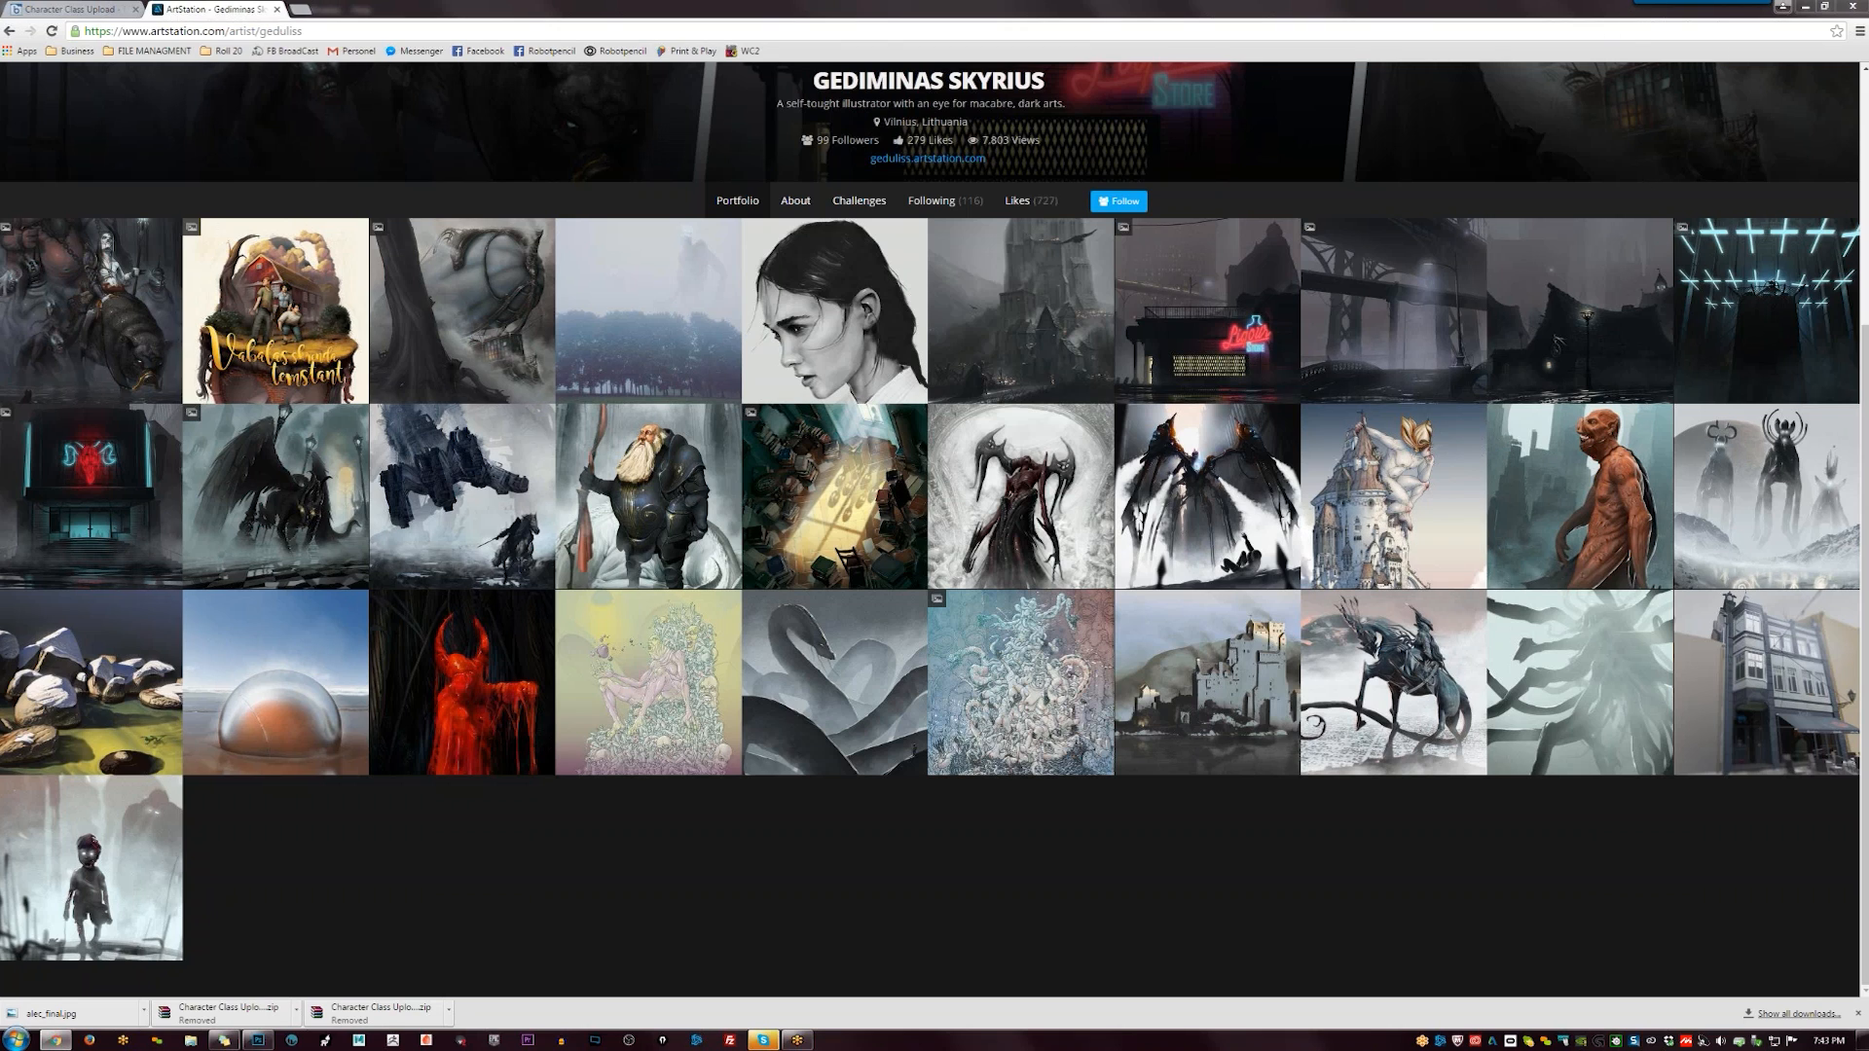
# - Check the evening August 2016 Character Class chat in Skype and return to the ArtStation portfolio
pyautogui.click(763, 1040)
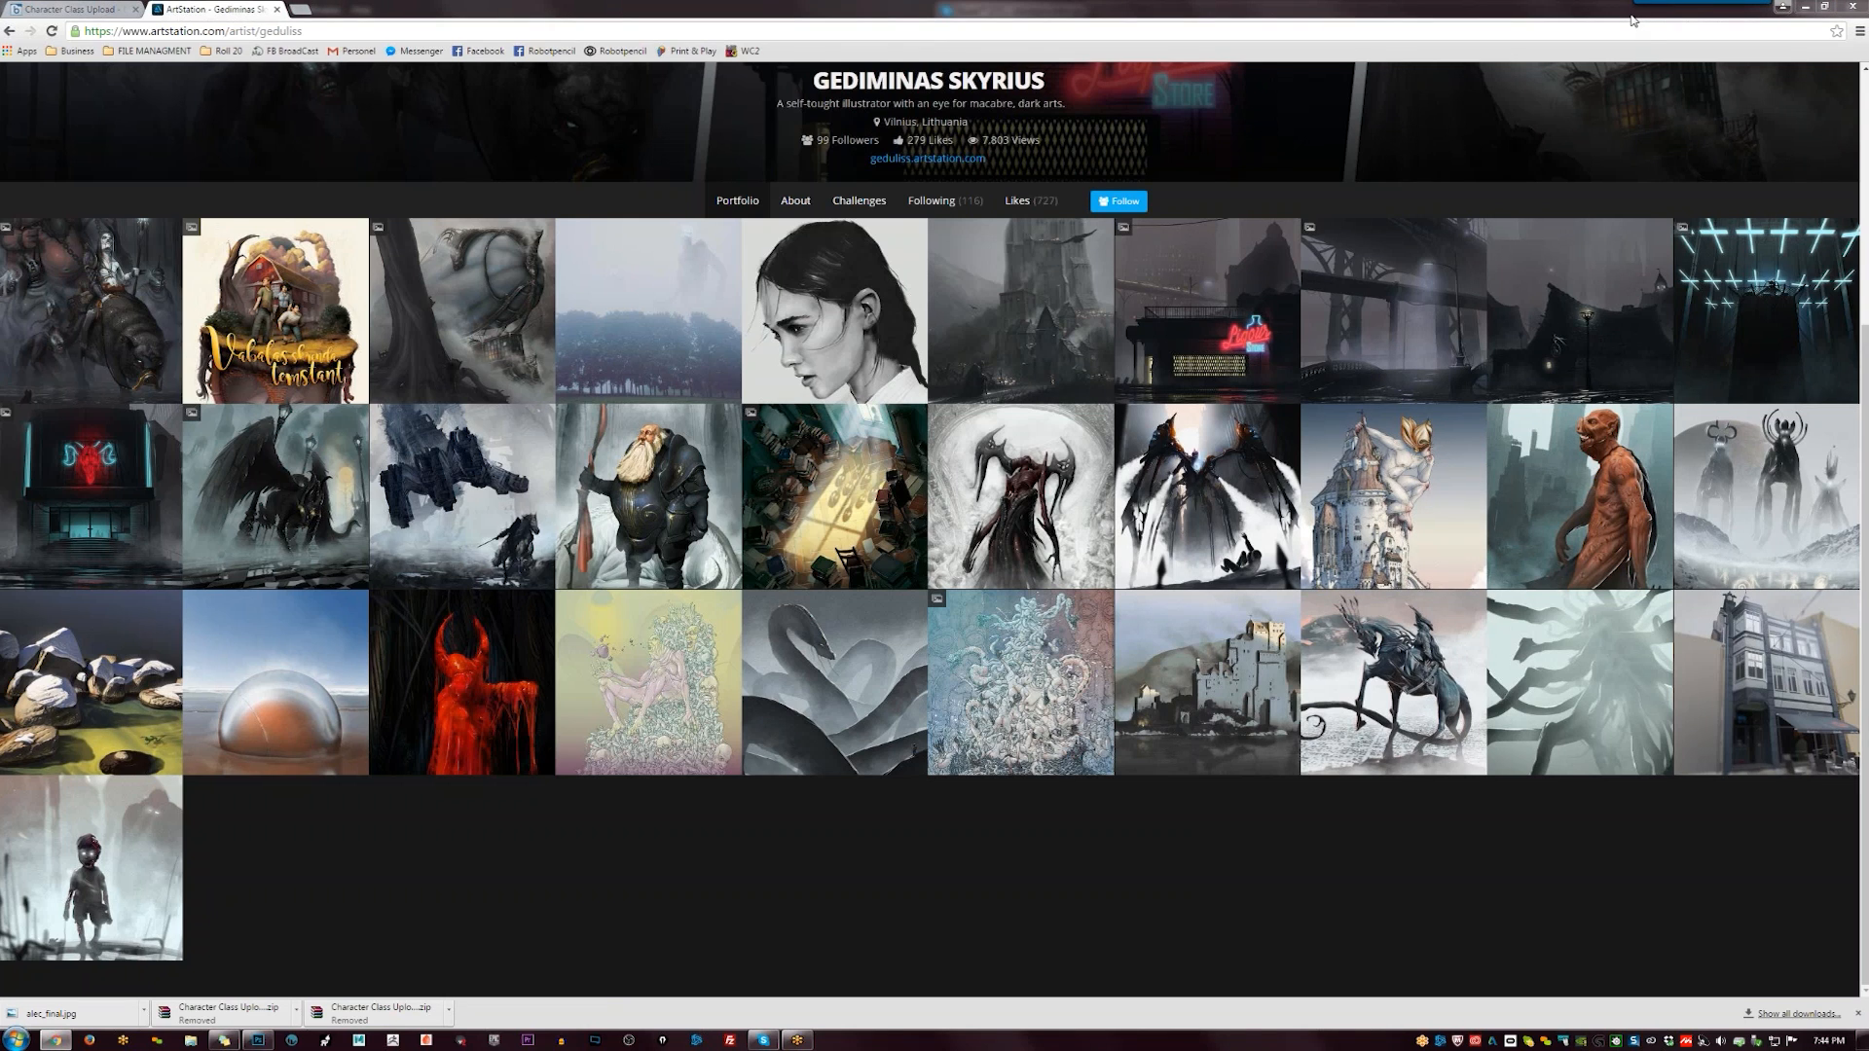
pyautogui.click(763, 1040)
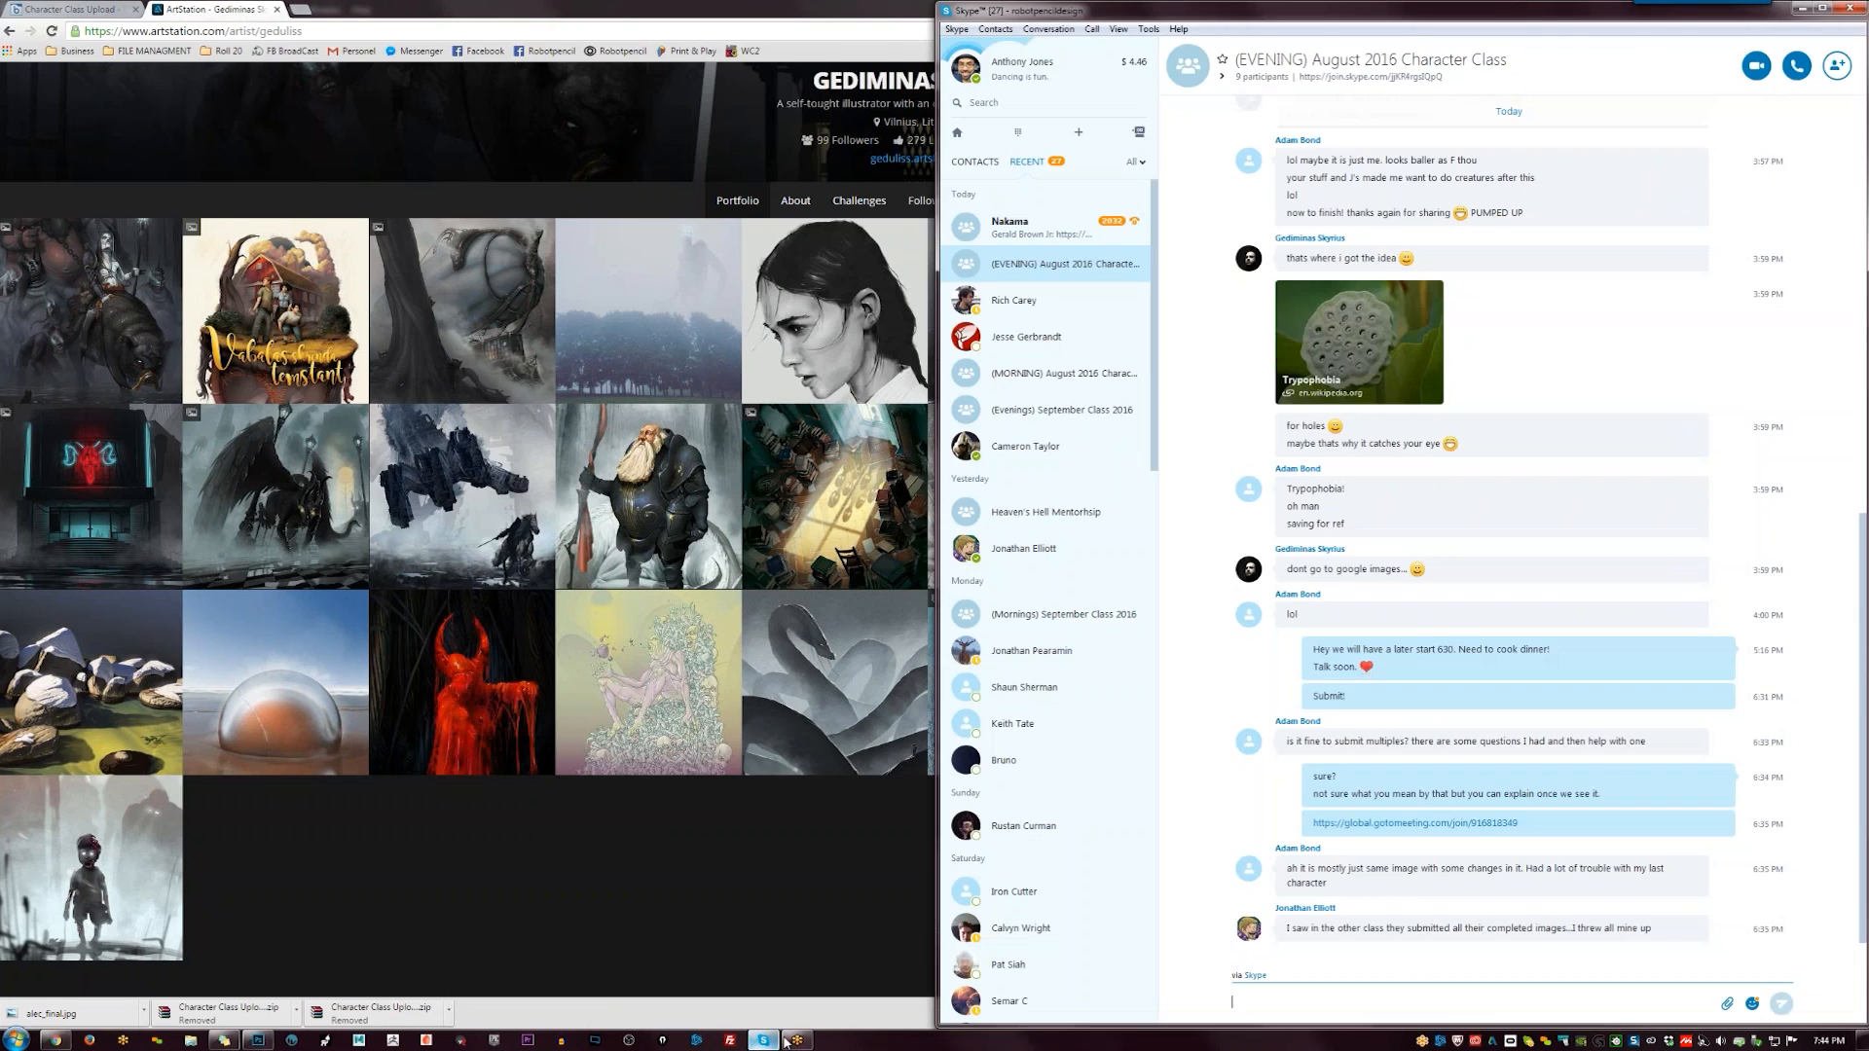
pyautogui.click(746, 898)
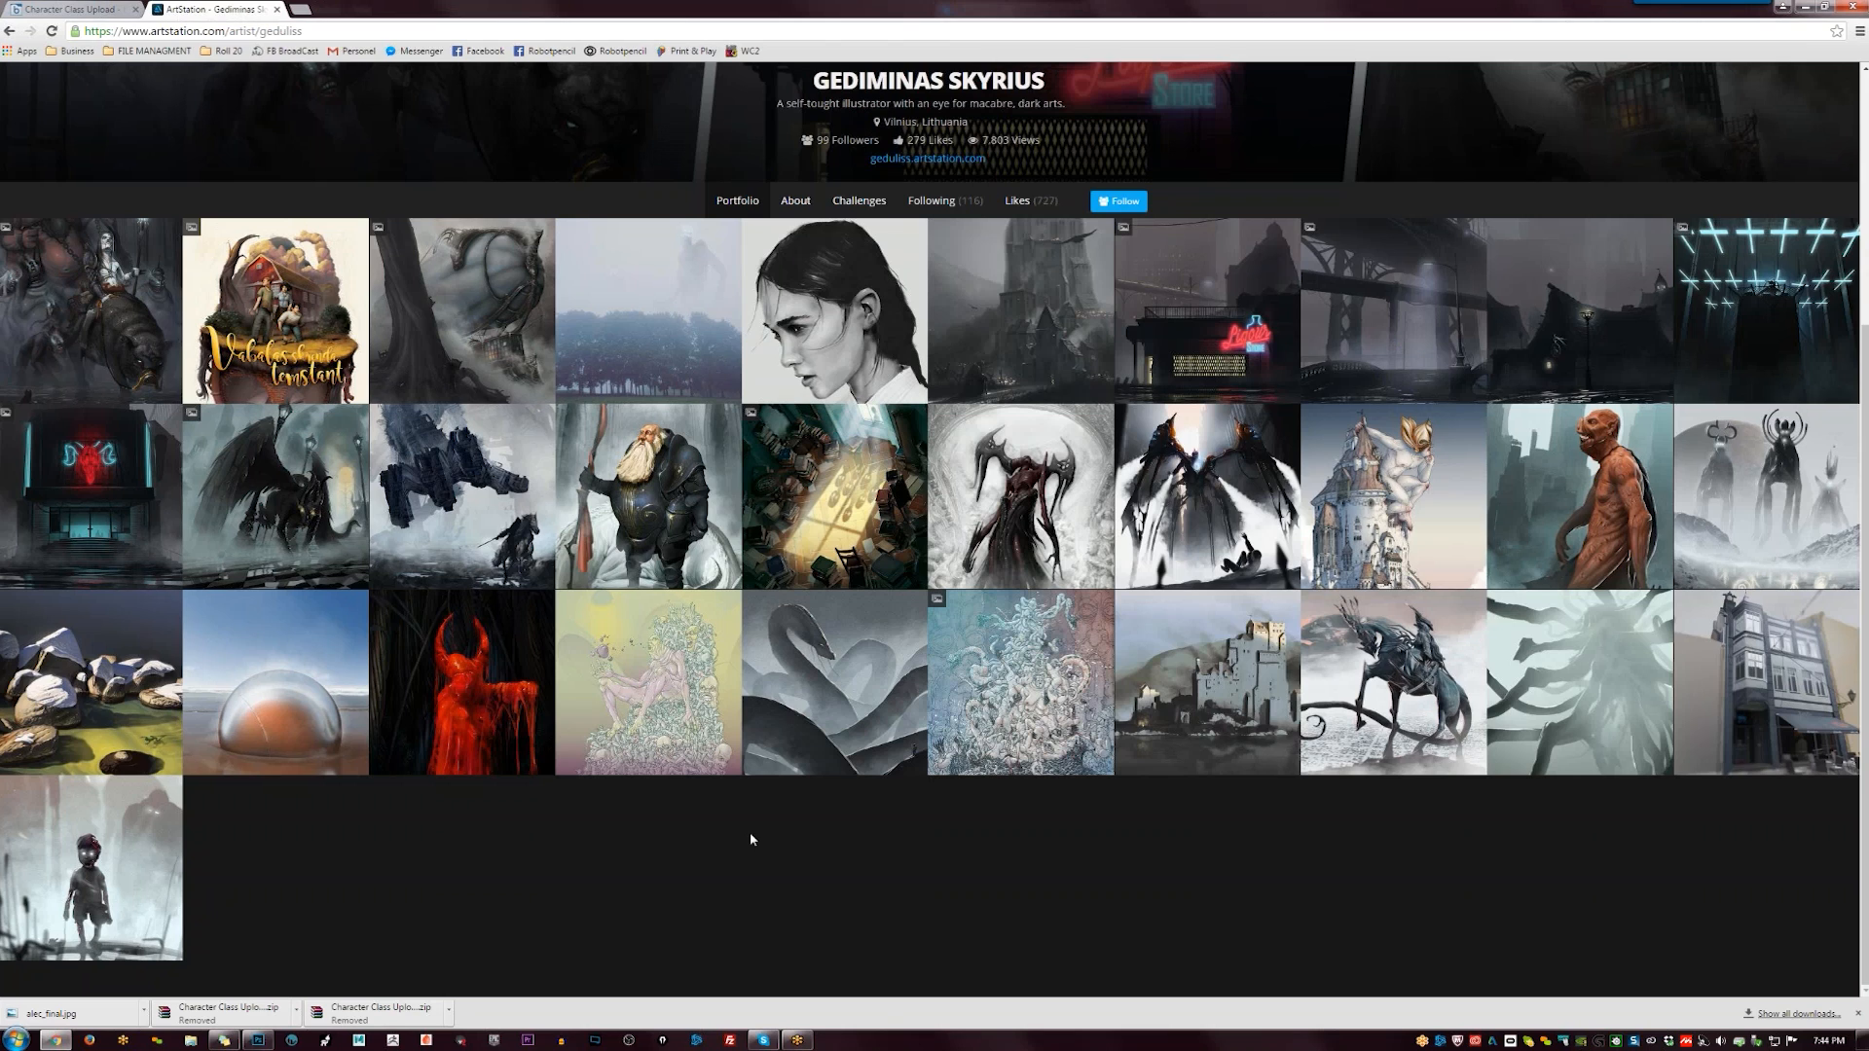
pyautogui.click(763, 1040)
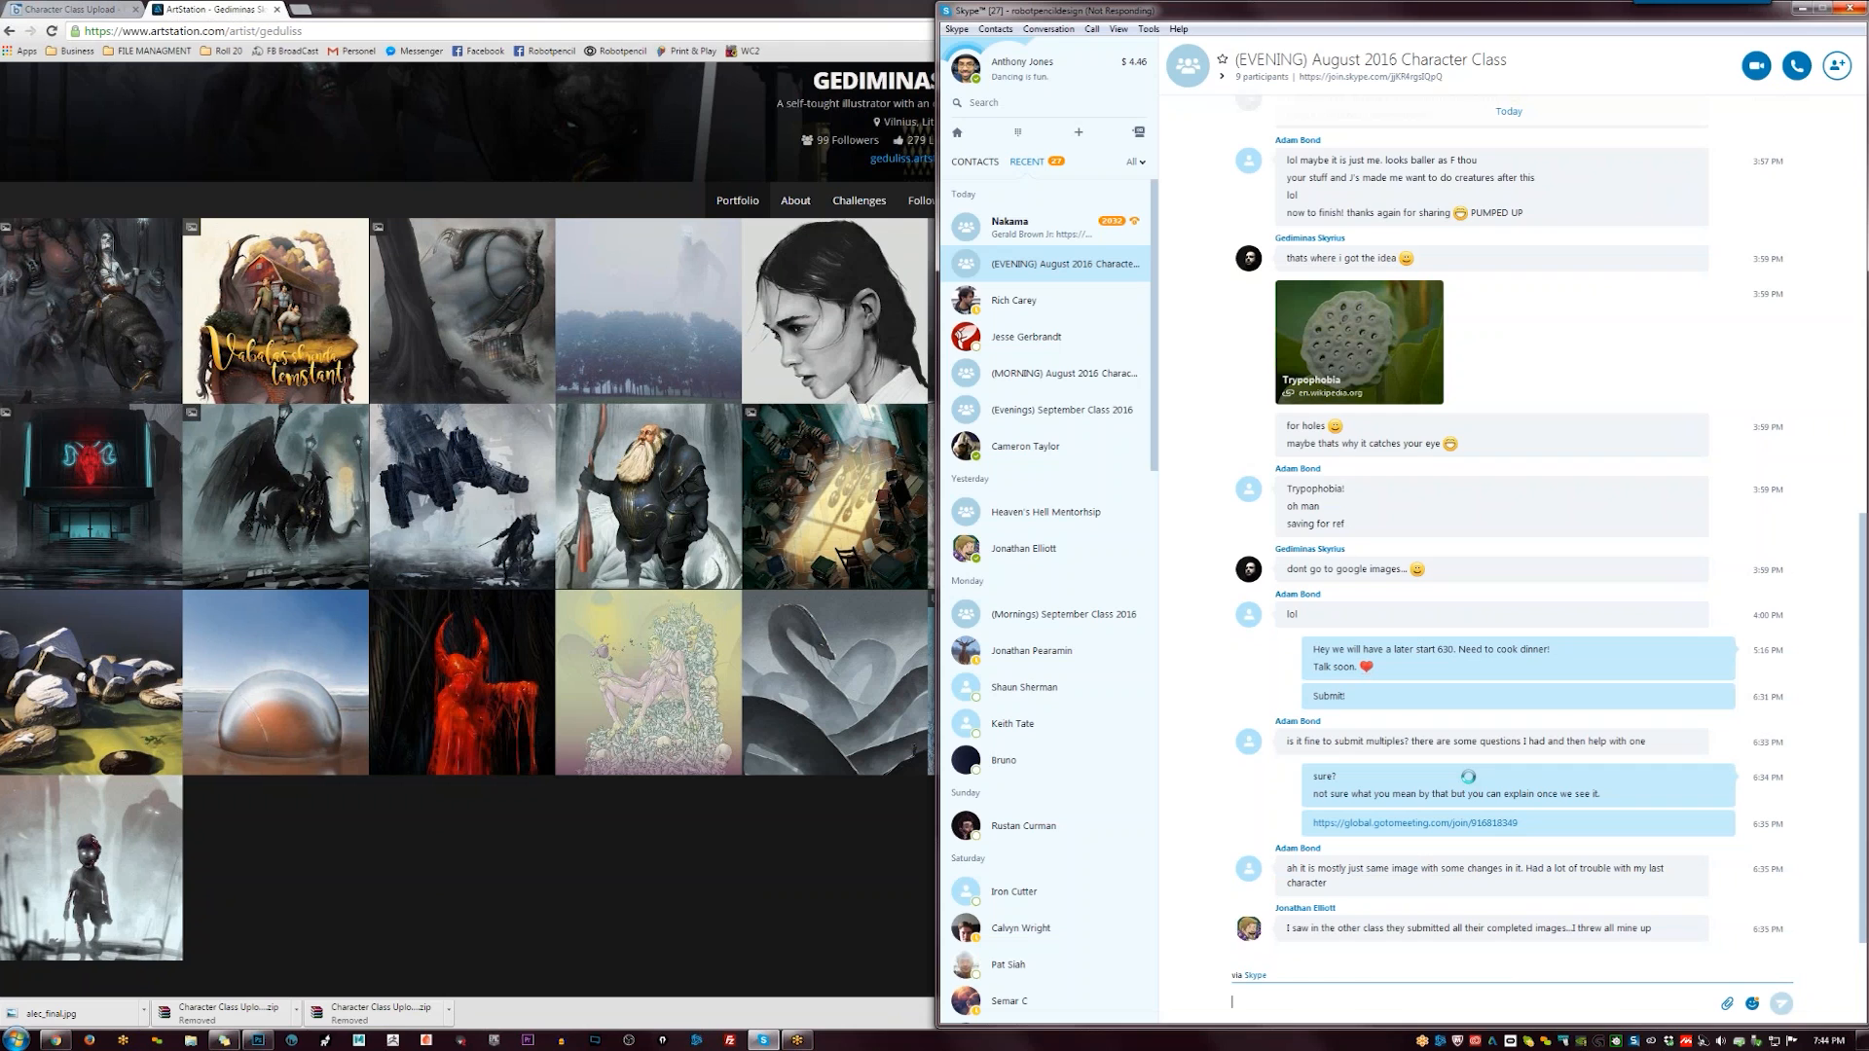
pyautogui.click(732, 814)
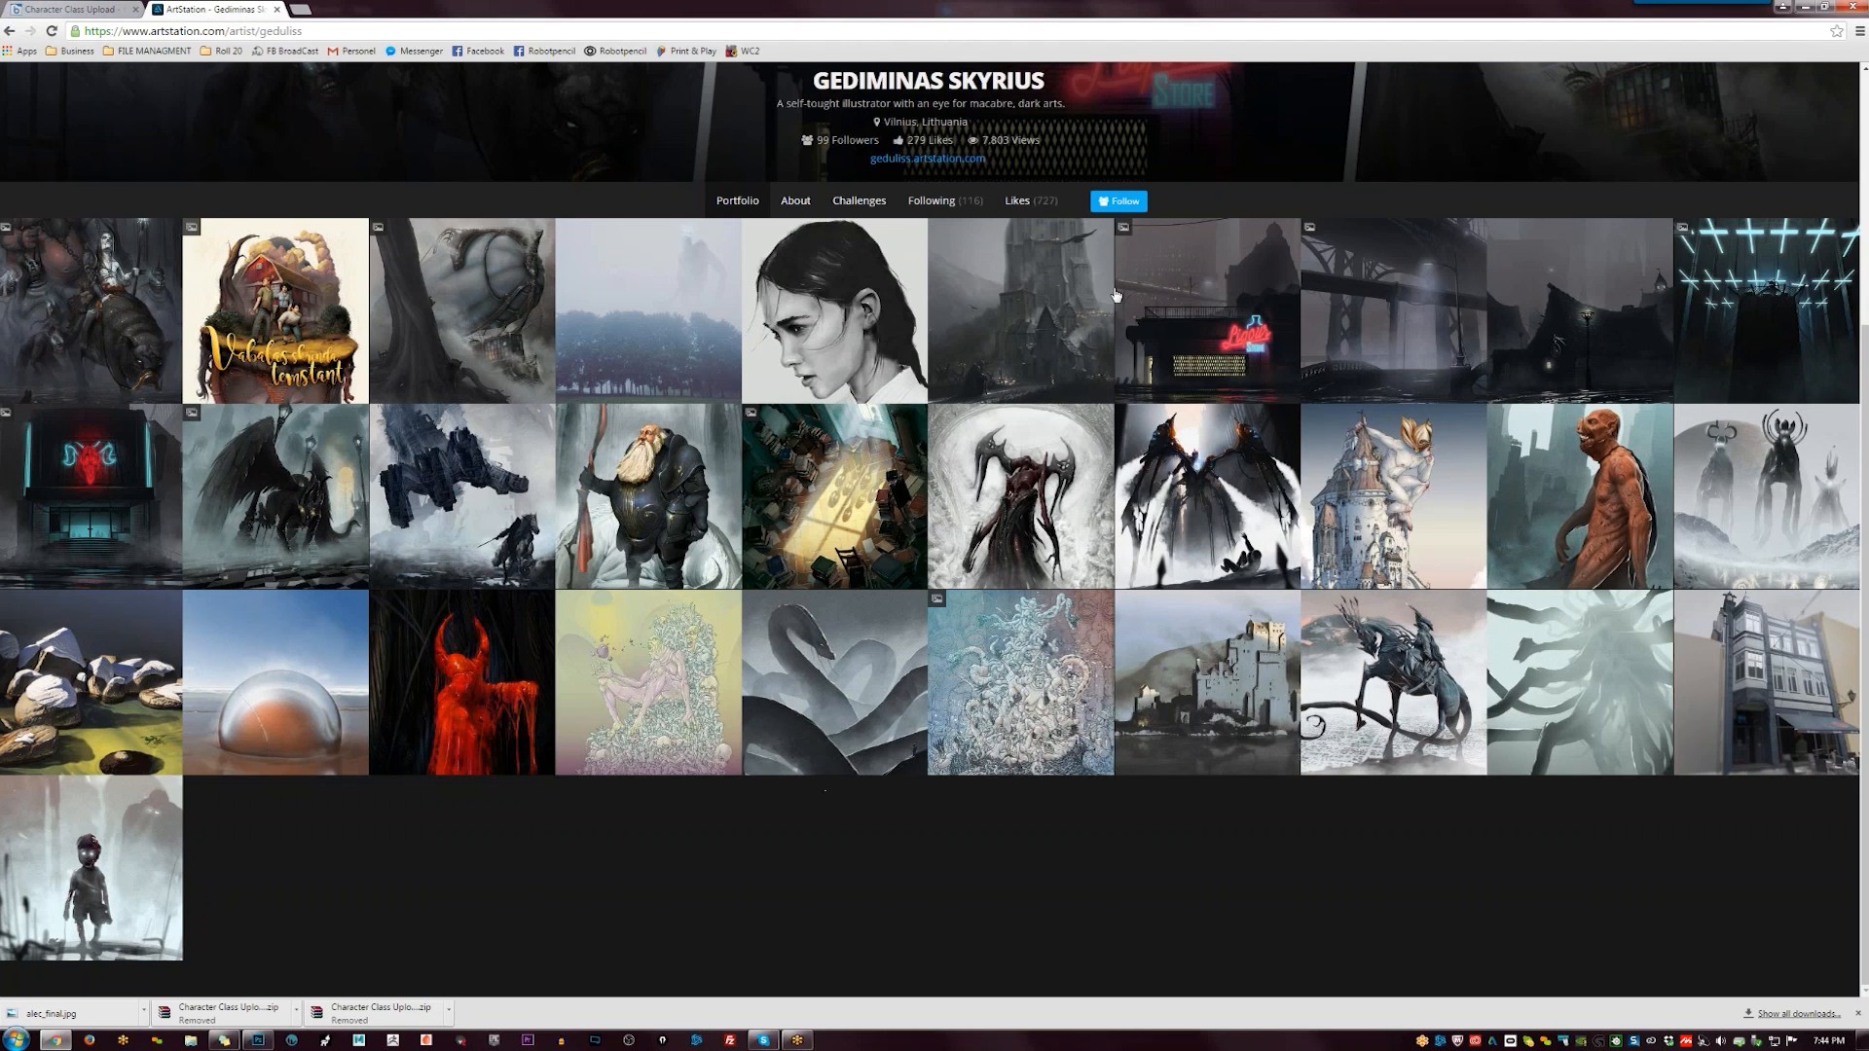
# - Search ArtStation for another artist by name, then close the ArtStation tab
pyautogui.scroll(4, 604, 175)
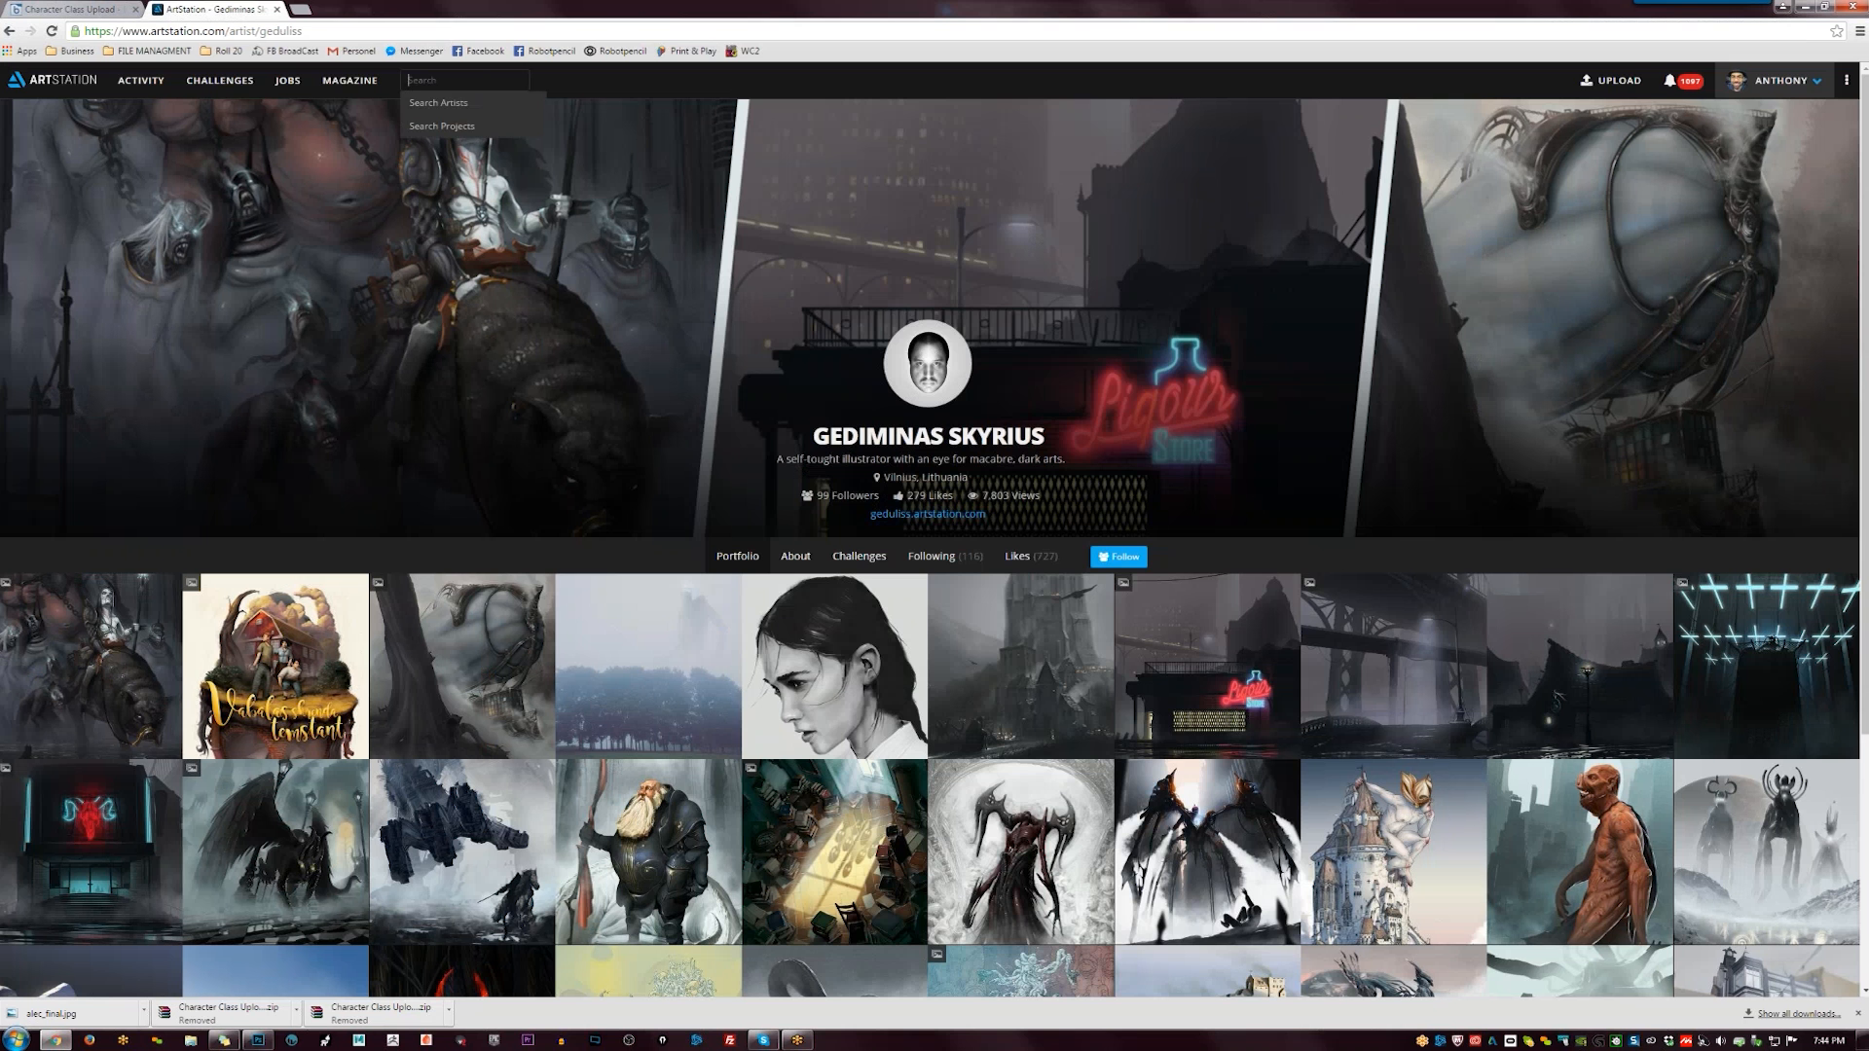
pyautogui.write('nick acuna')
pyautogui.press('Return')
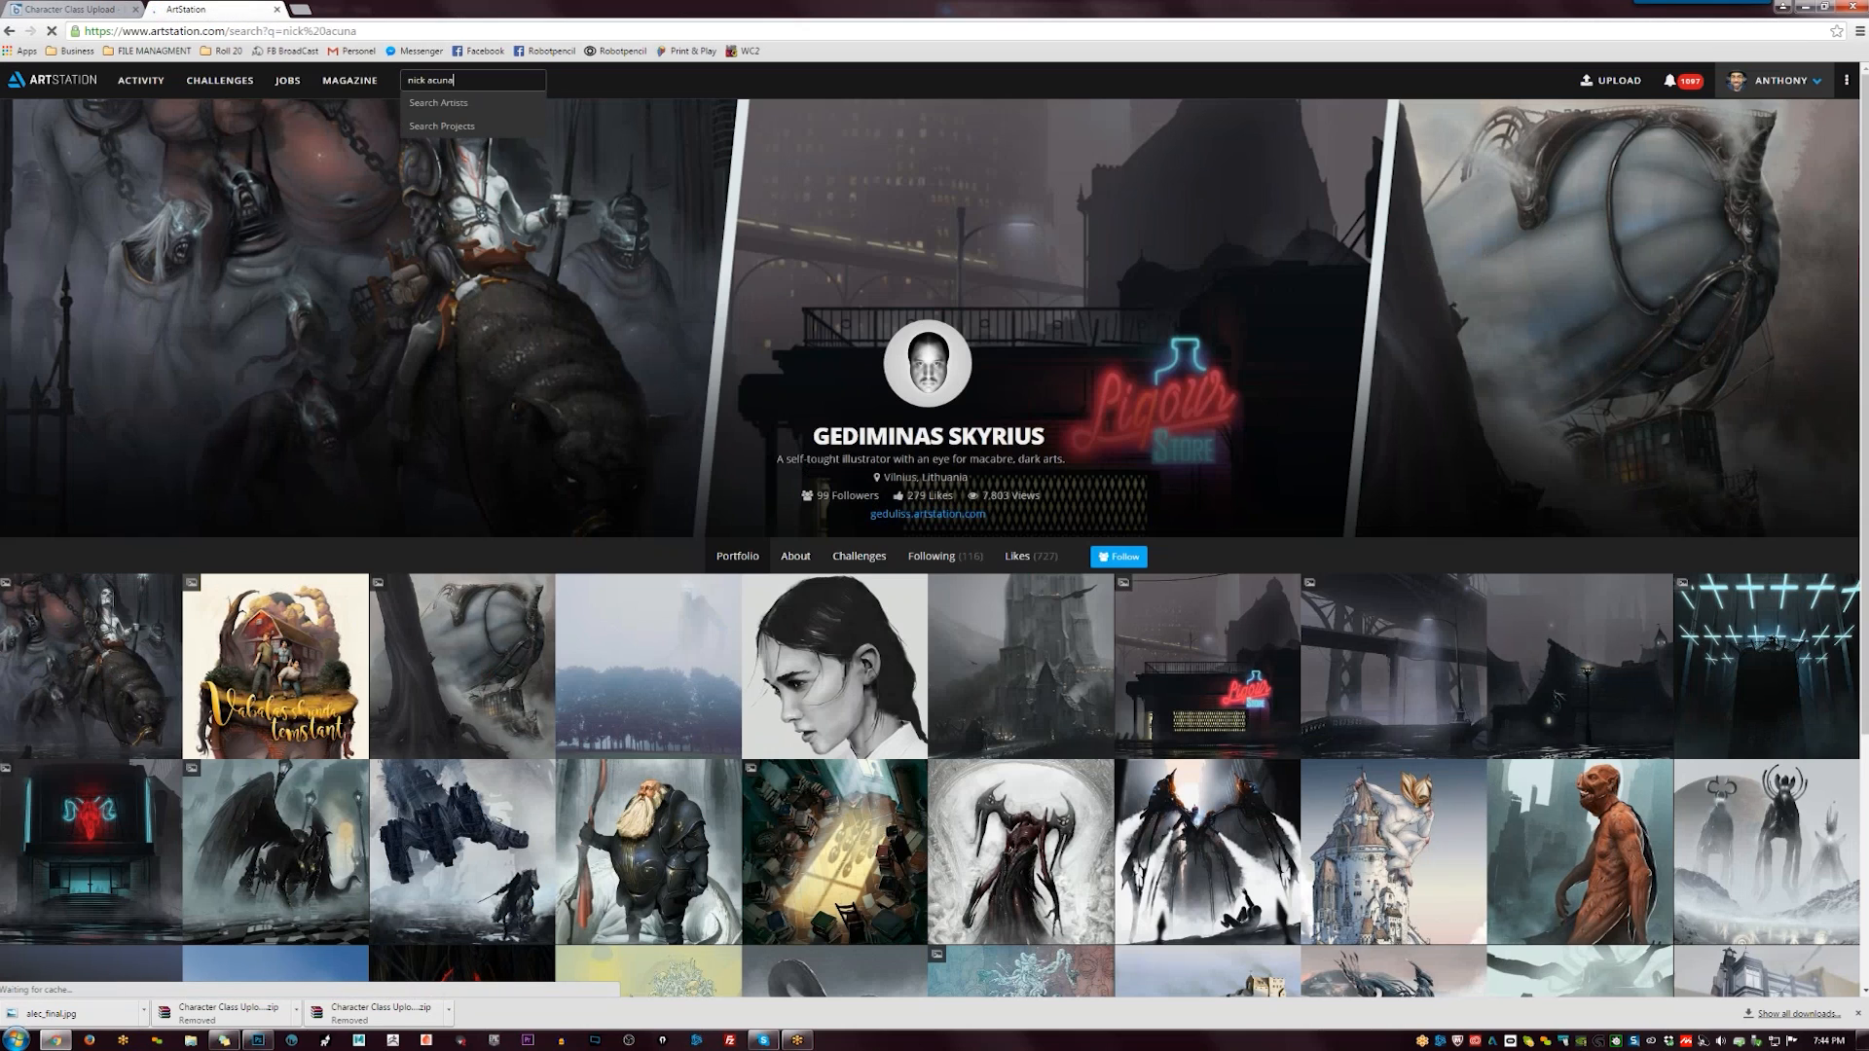
pyautogui.click(277, 9)
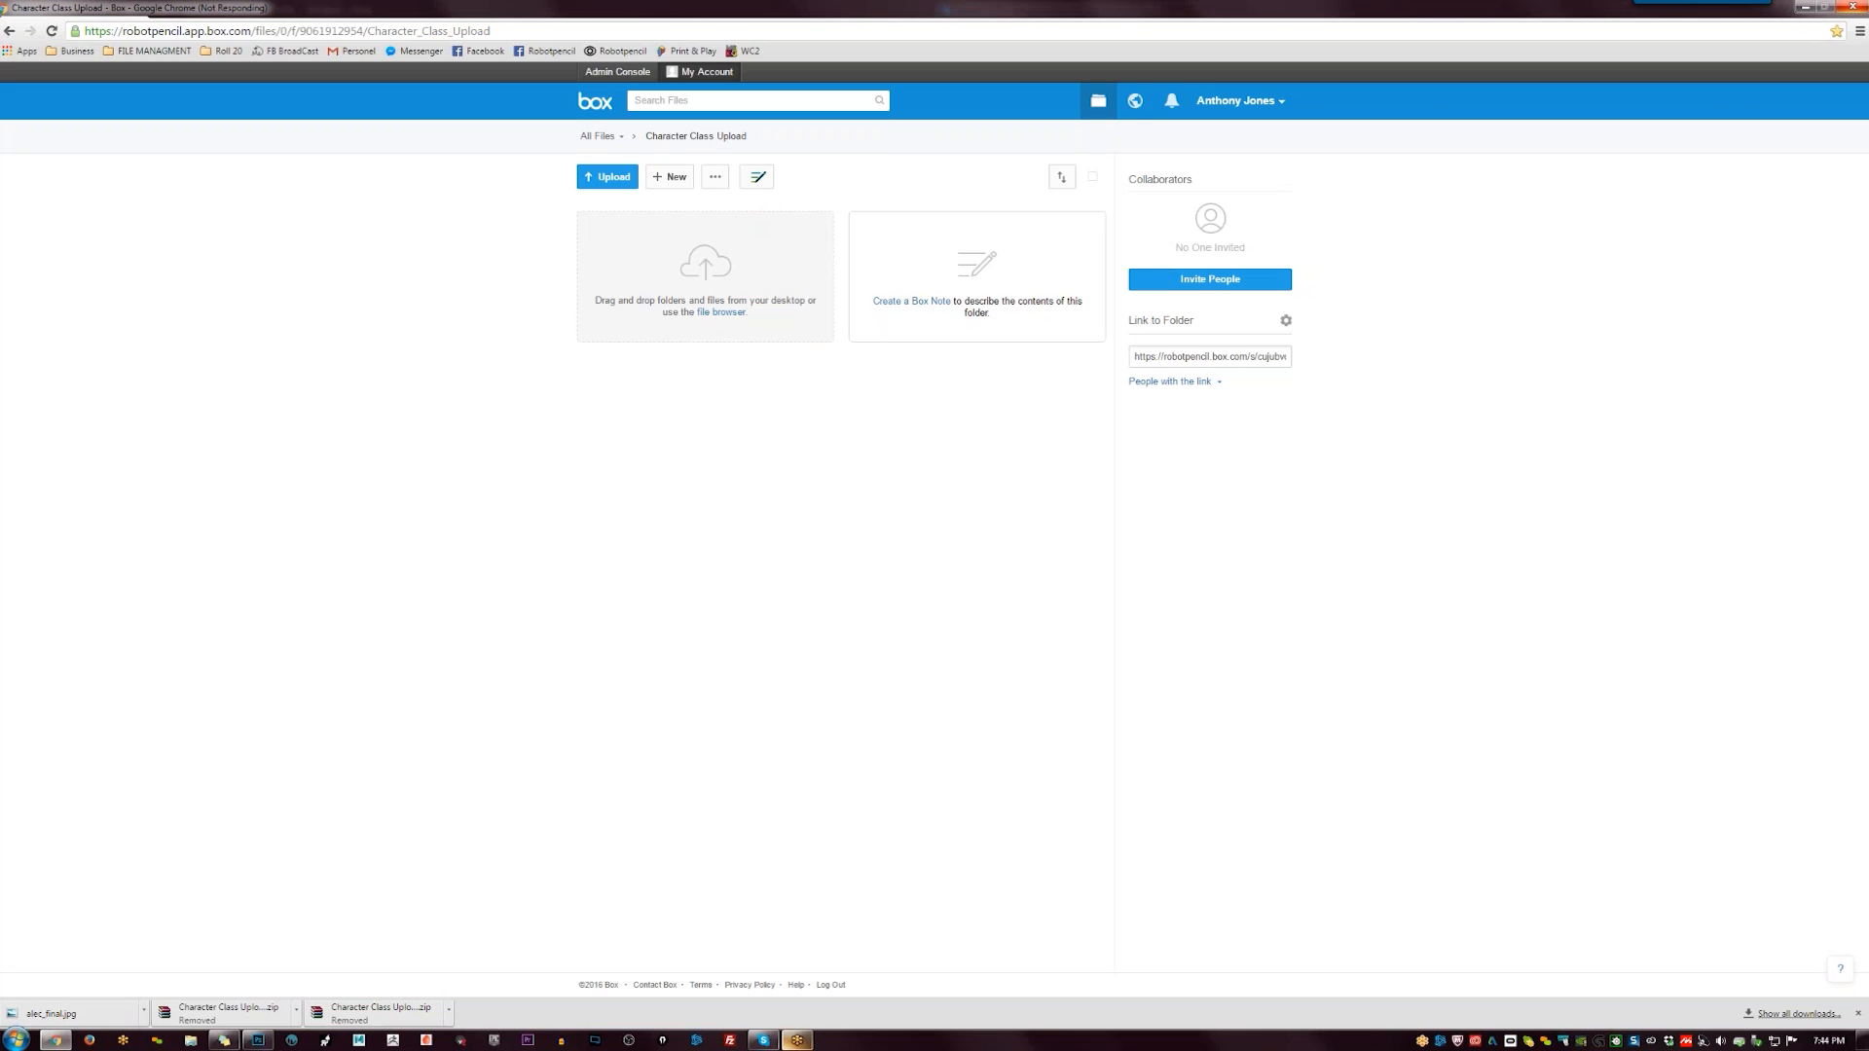
# - Switch to Photoshop, enlarge the brush to 300 px, and try a black stroke over the central figure's head
pyautogui.click(257, 1040)
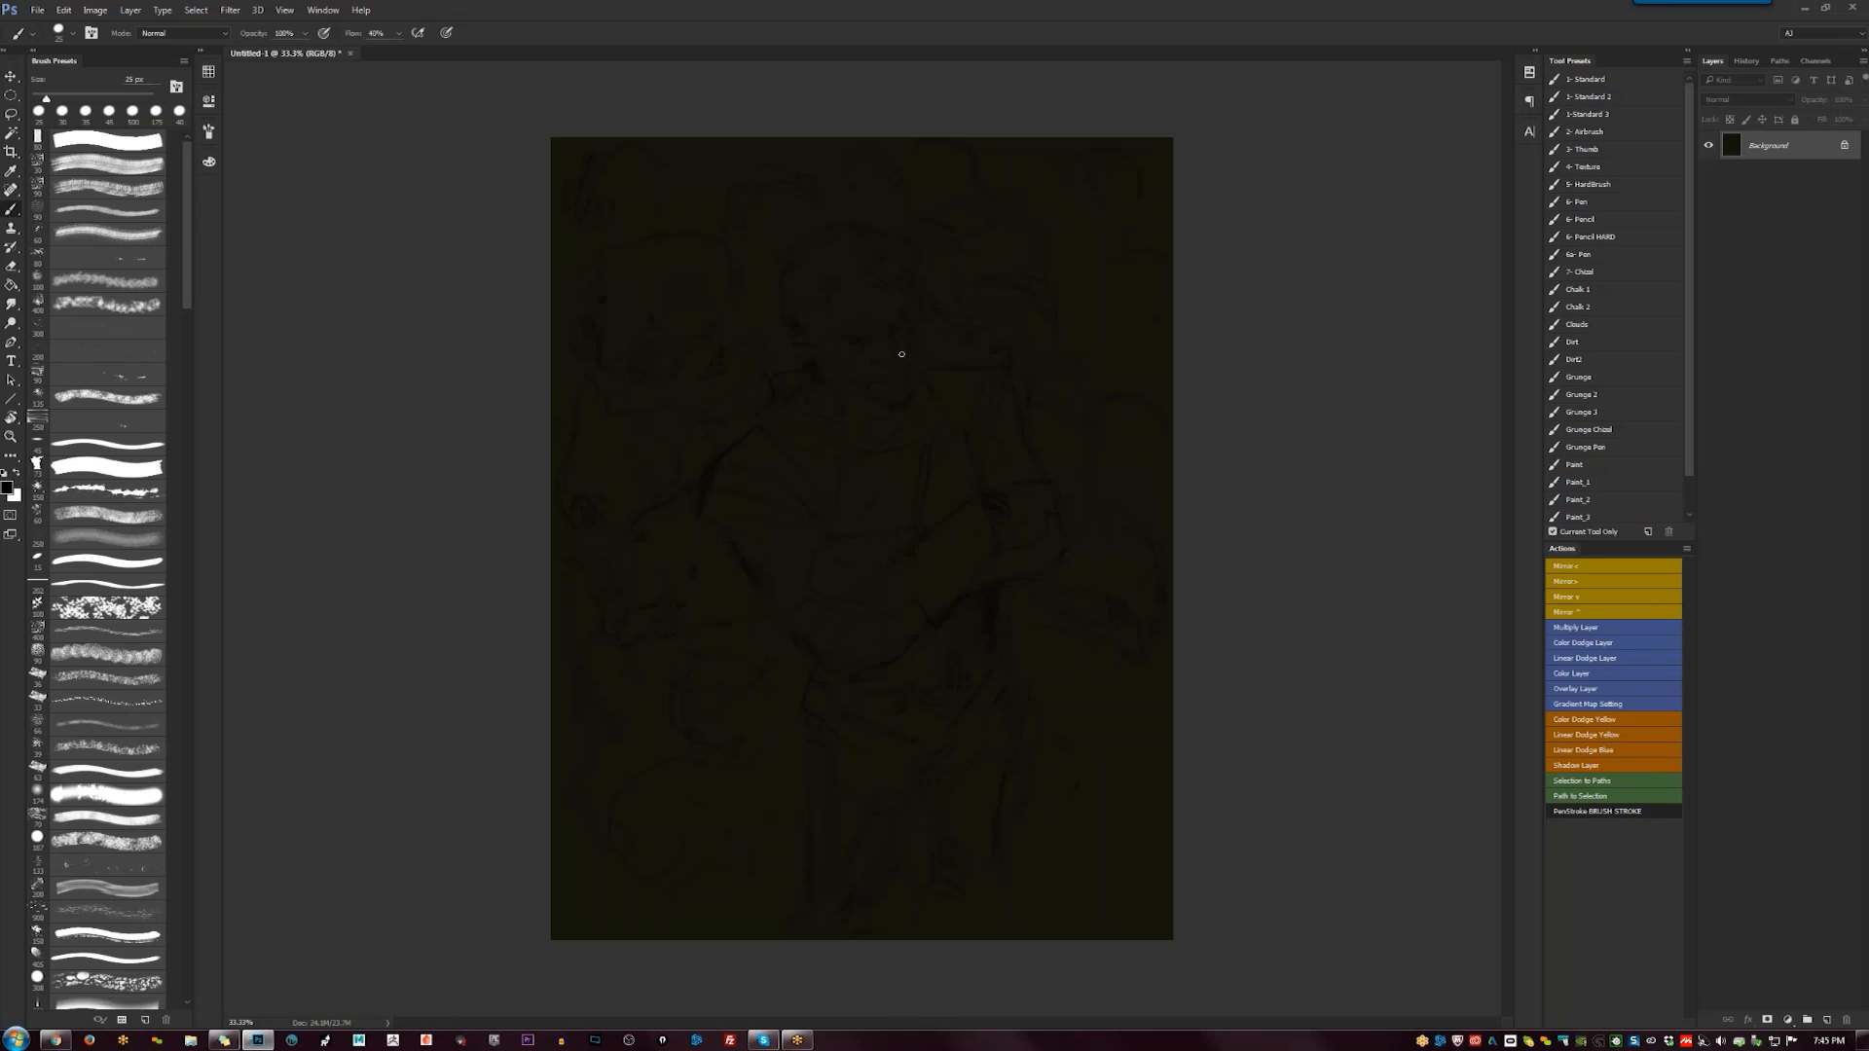
pyautogui.press(']')
pyautogui.press(']')
pyautogui.press(']')
pyautogui.press(']')
pyautogui.press(']')
pyautogui.press(']')
pyautogui.press(']')
pyautogui.press(']')
pyautogui.press(']')
pyautogui.press(']')
pyautogui.press(']')
pyautogui.press(']')
pyautogui.press(']')
pyautogui.press(']')
pyautogui.press(']')
pyautogui.press(']')
pyautogui.moveTo(824, 280); pyautogui.dragTo(889, 299)
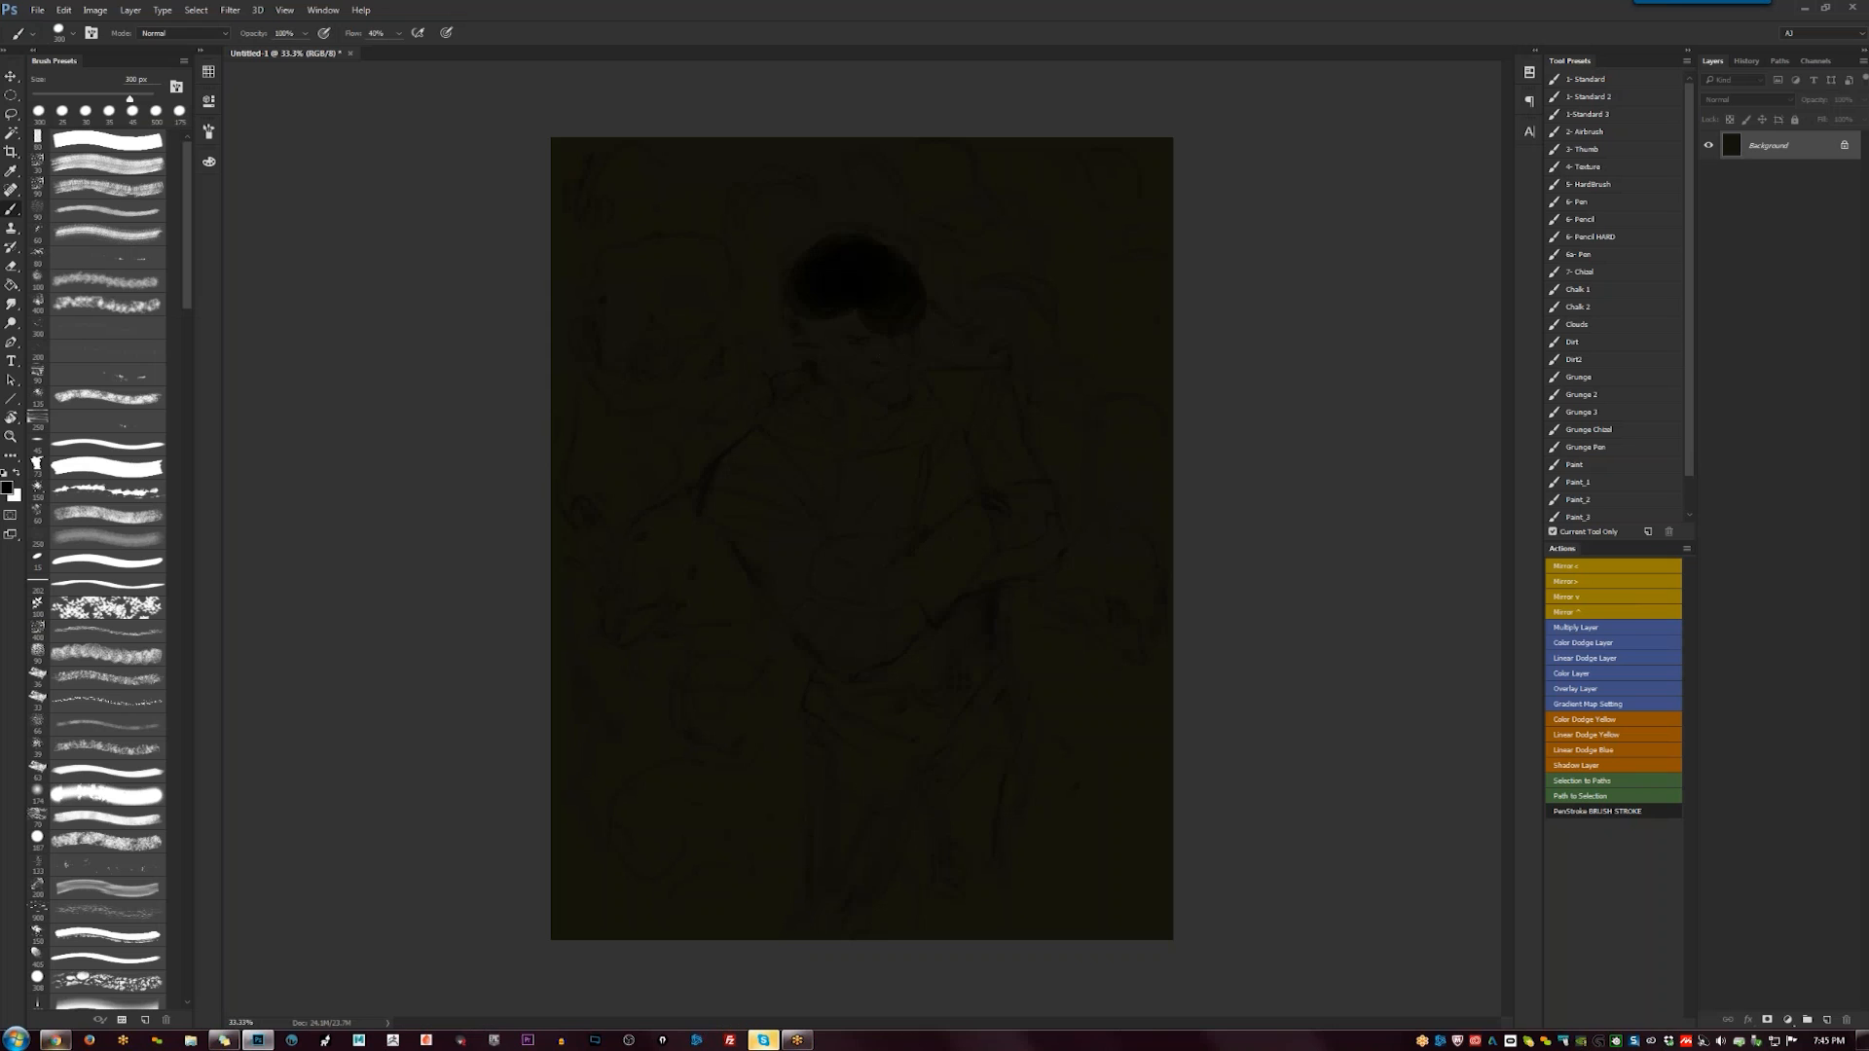
pyautogui.hotkey('ctrl', 'z')
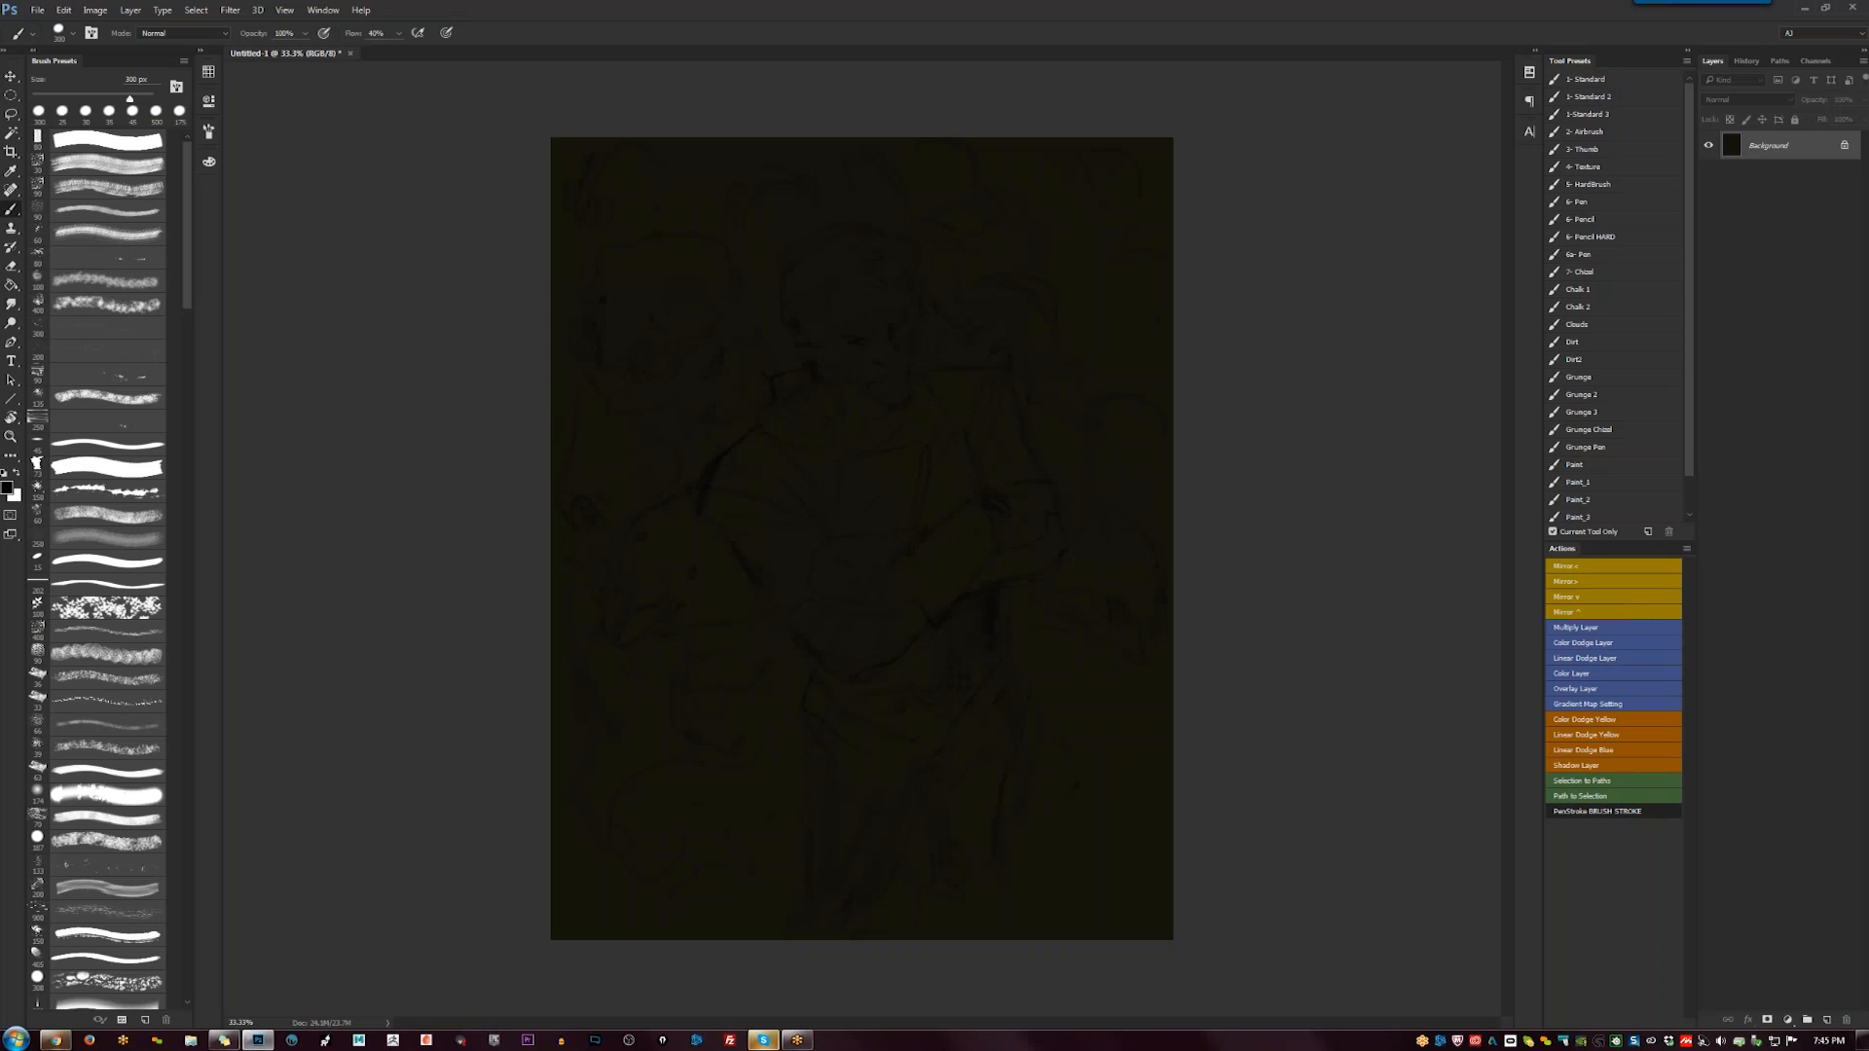
# - Open the ArtStation portfolio link shared in the Skype class chat and close the surplus browser tabs
pyautogui.click(764, 1039)
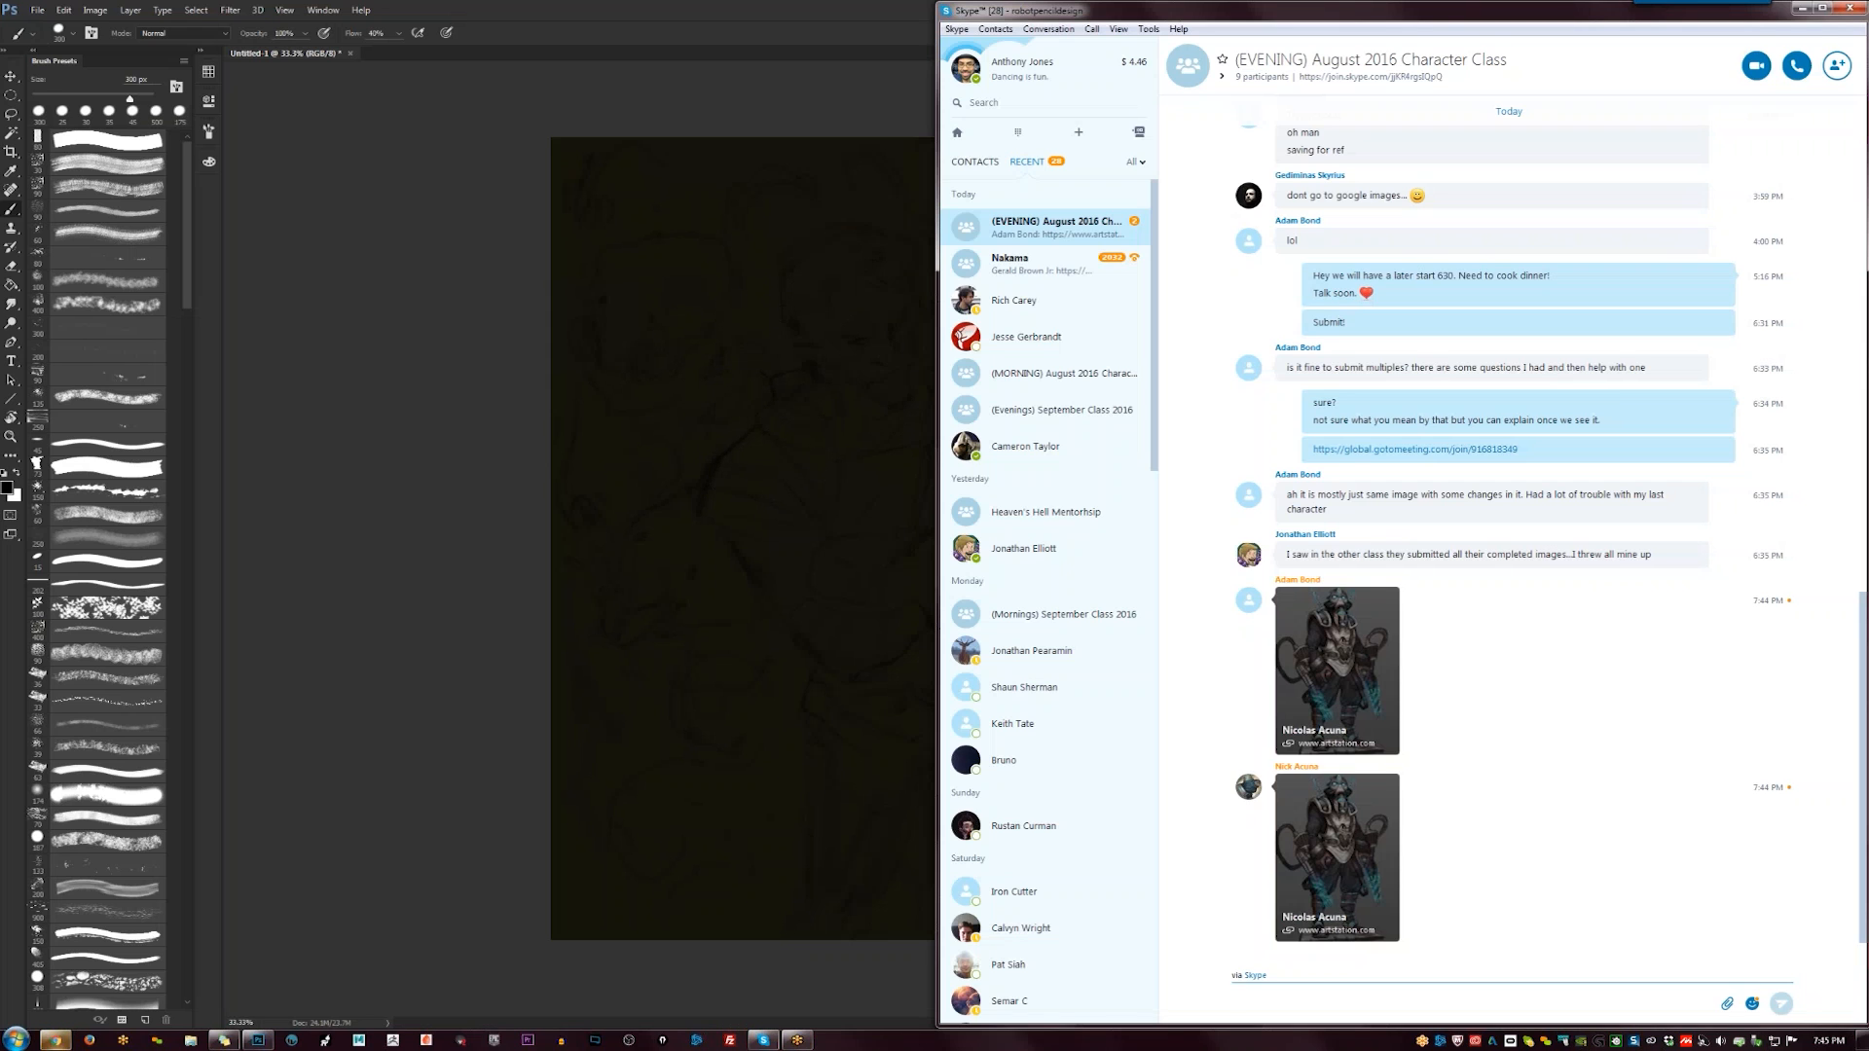
pyautogui.click(1359, 638)
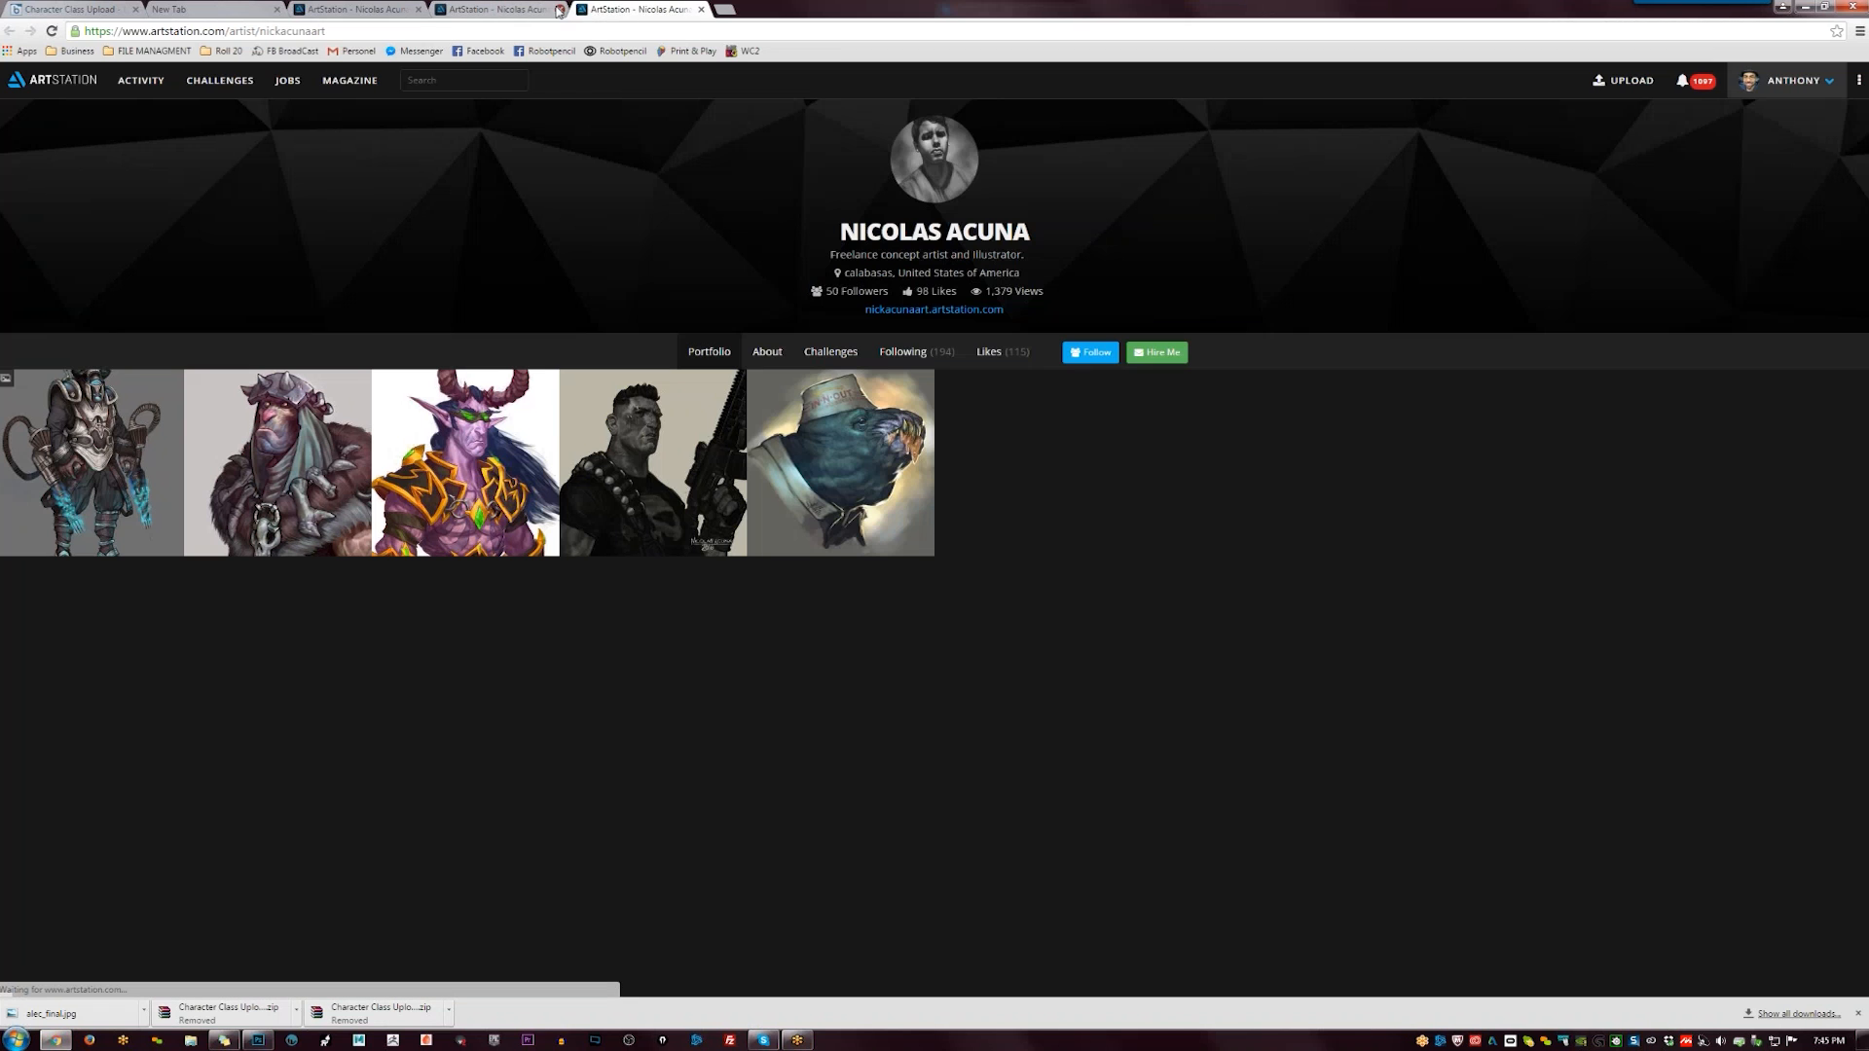
pyautogui.click(559, 9)
pyautogui.click(419, 9)
pyautogui.click(277, 9)
# - Look through the portfolio's artworks from Odin's army Soldier to creature style please! and return to the artist's page
pyautogui.click(111, 470)
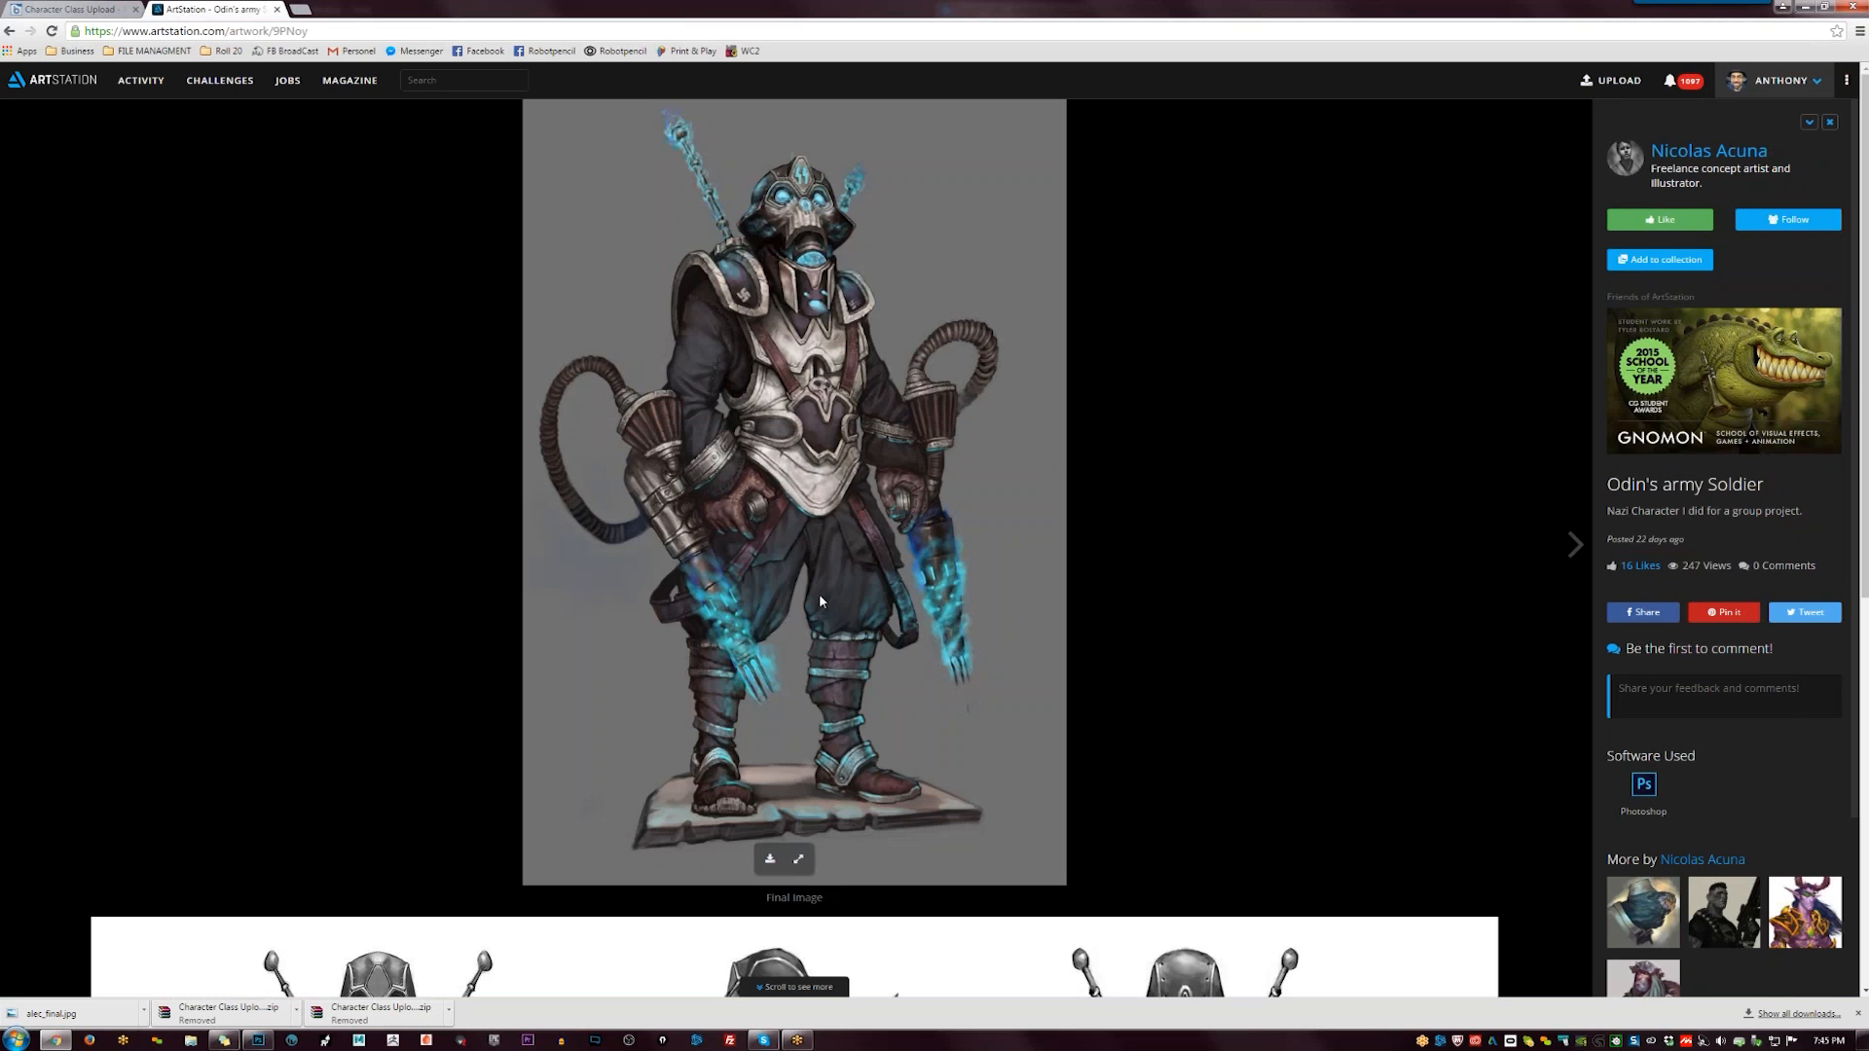
pyautogui.click(1576, 546)
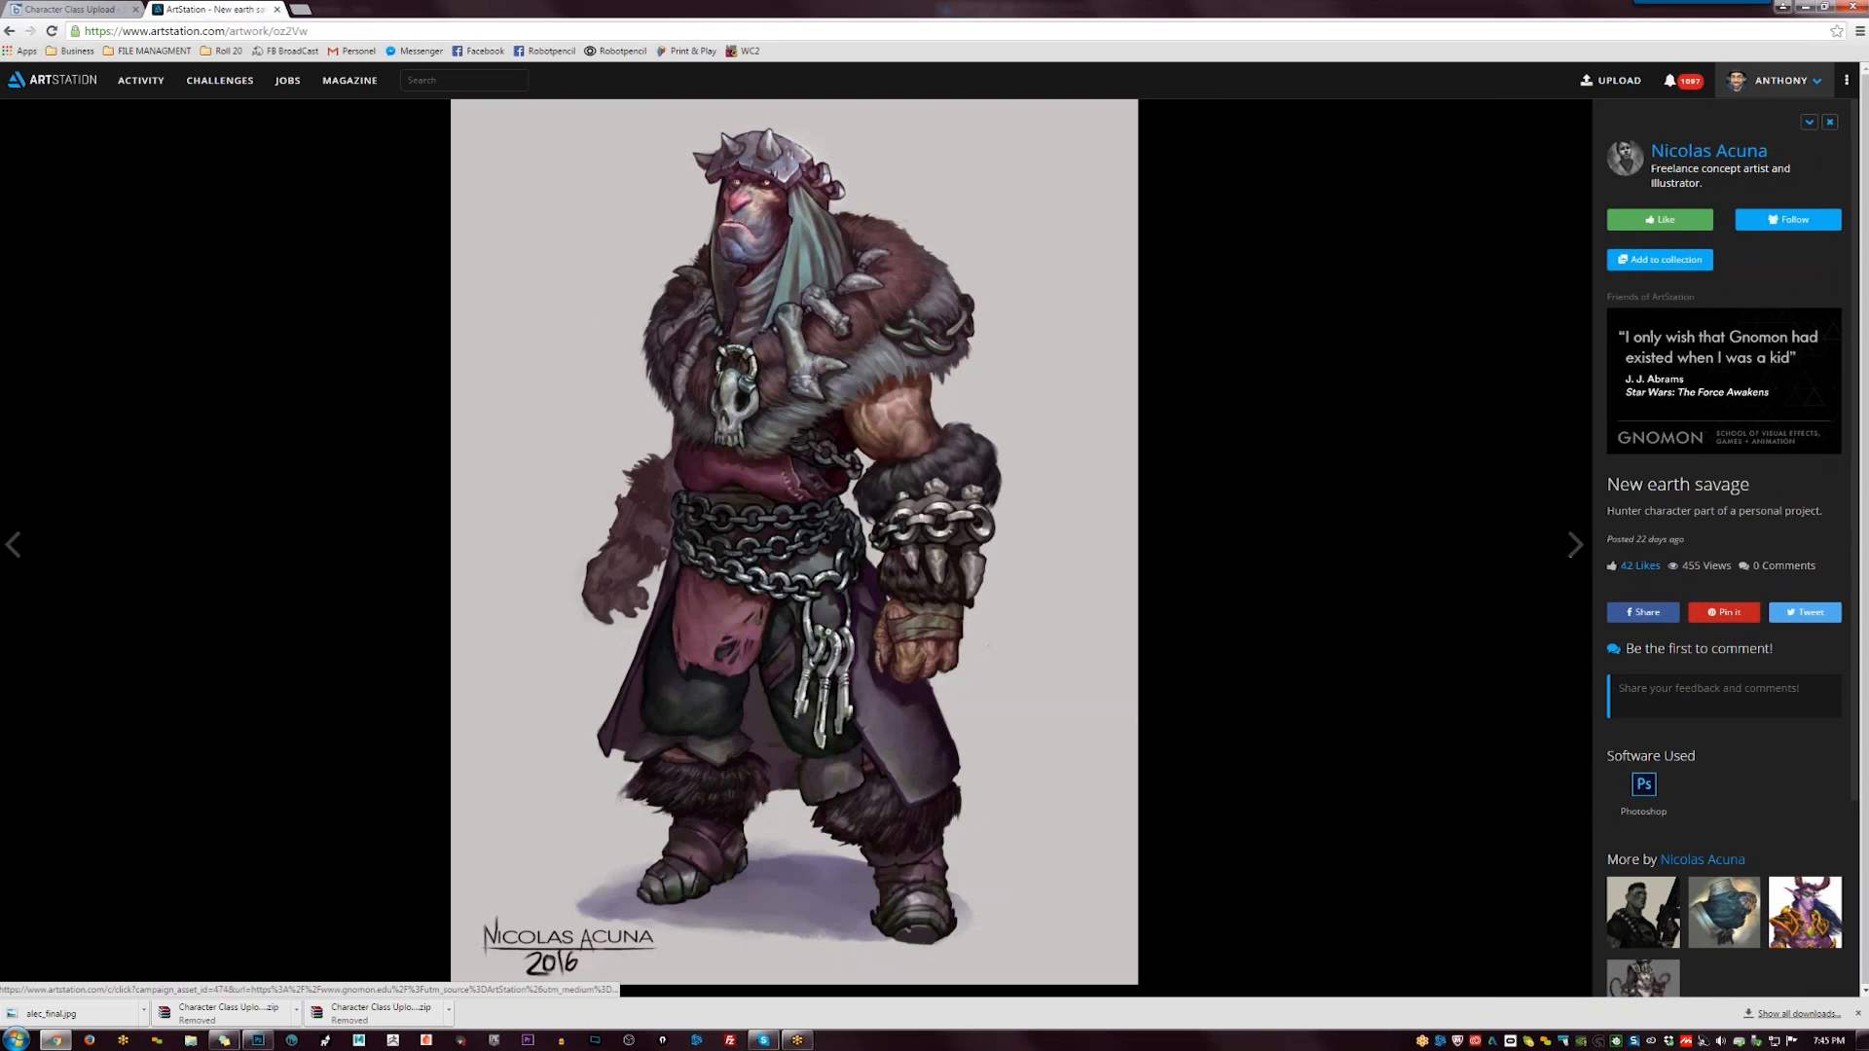
pyautogui.click(1574, 546)
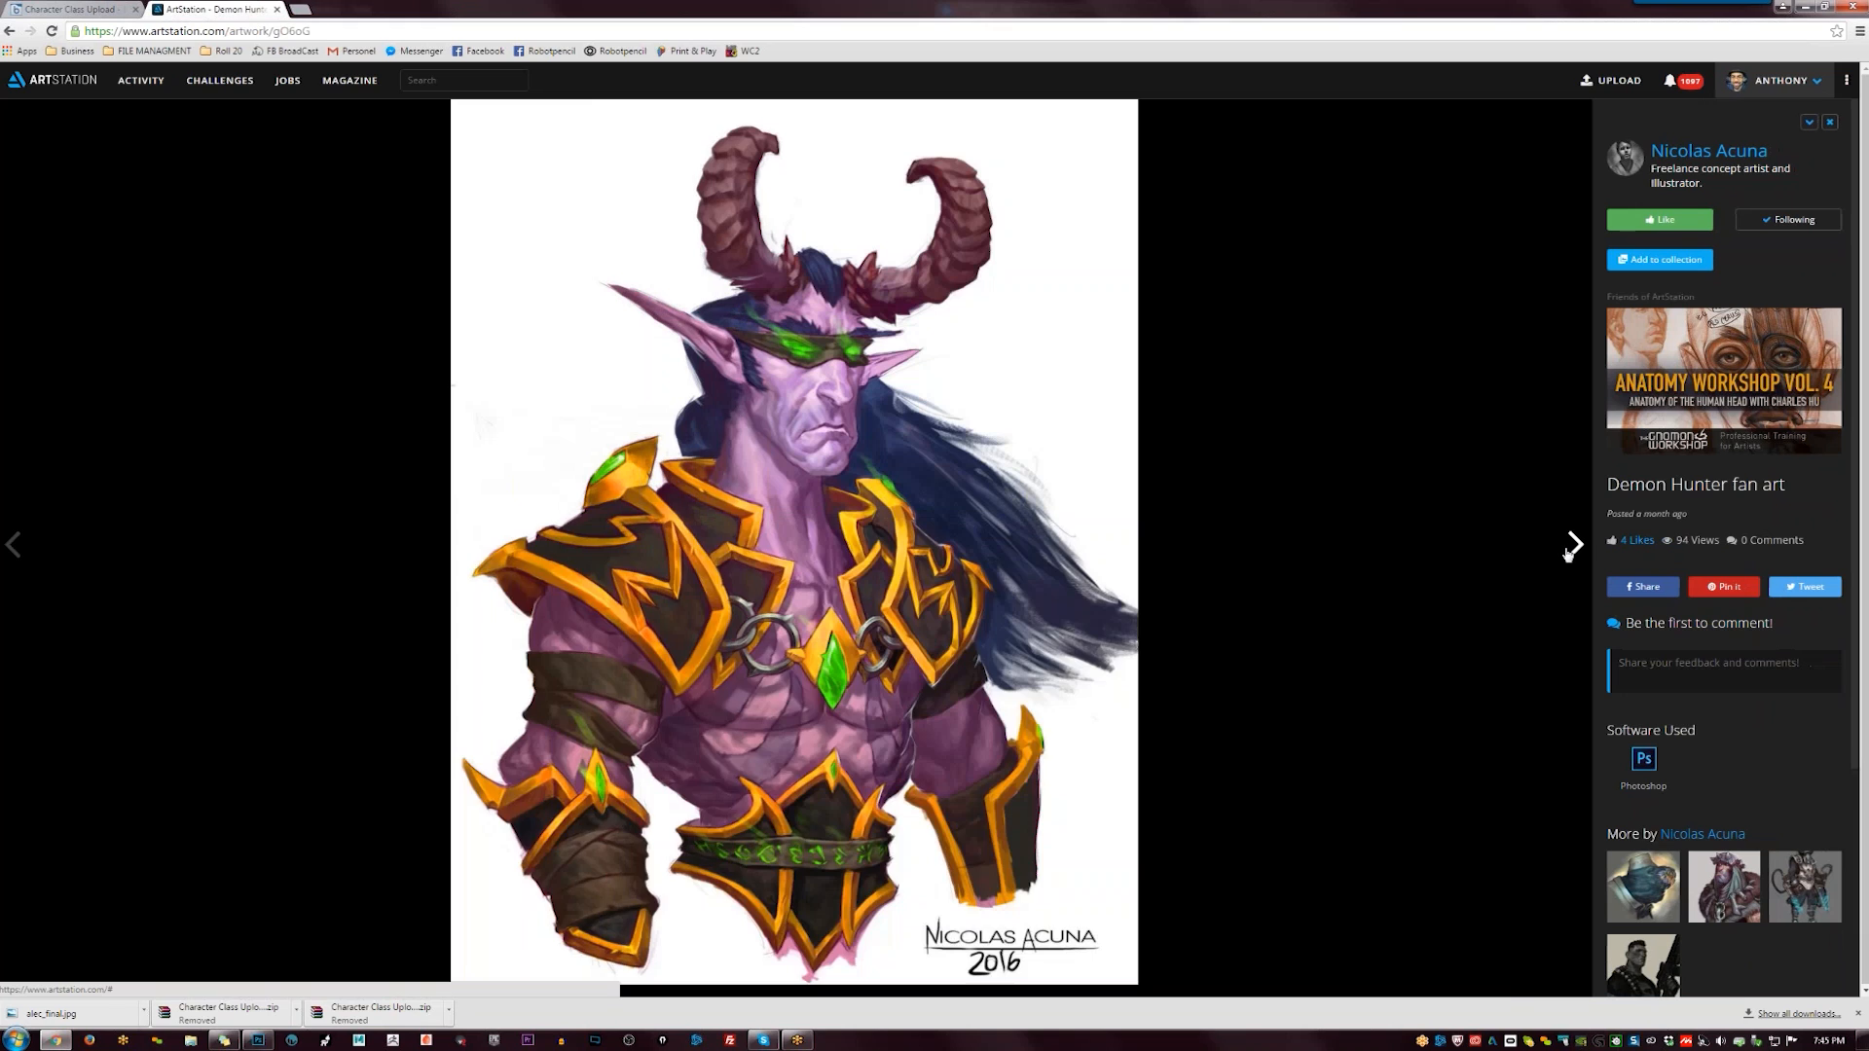
pyautogui.click(1568, 552)
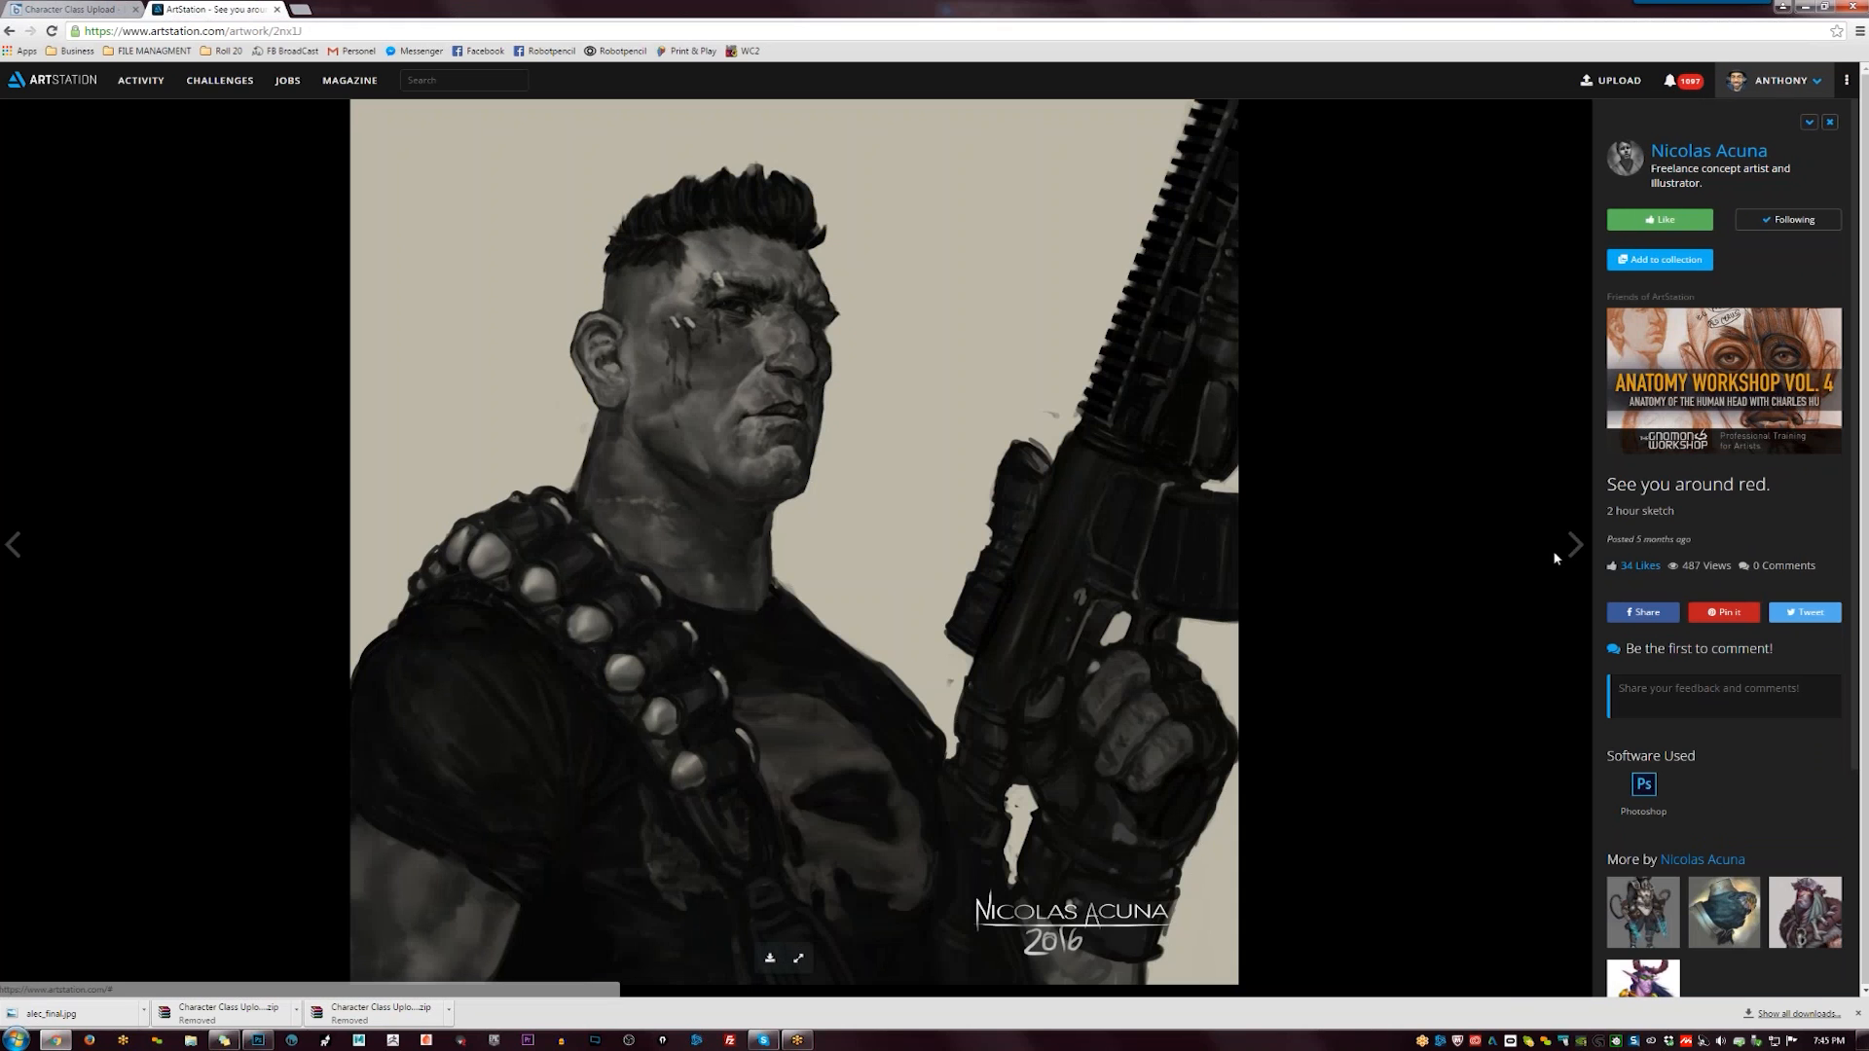
pyautogui.click(1546, 577)
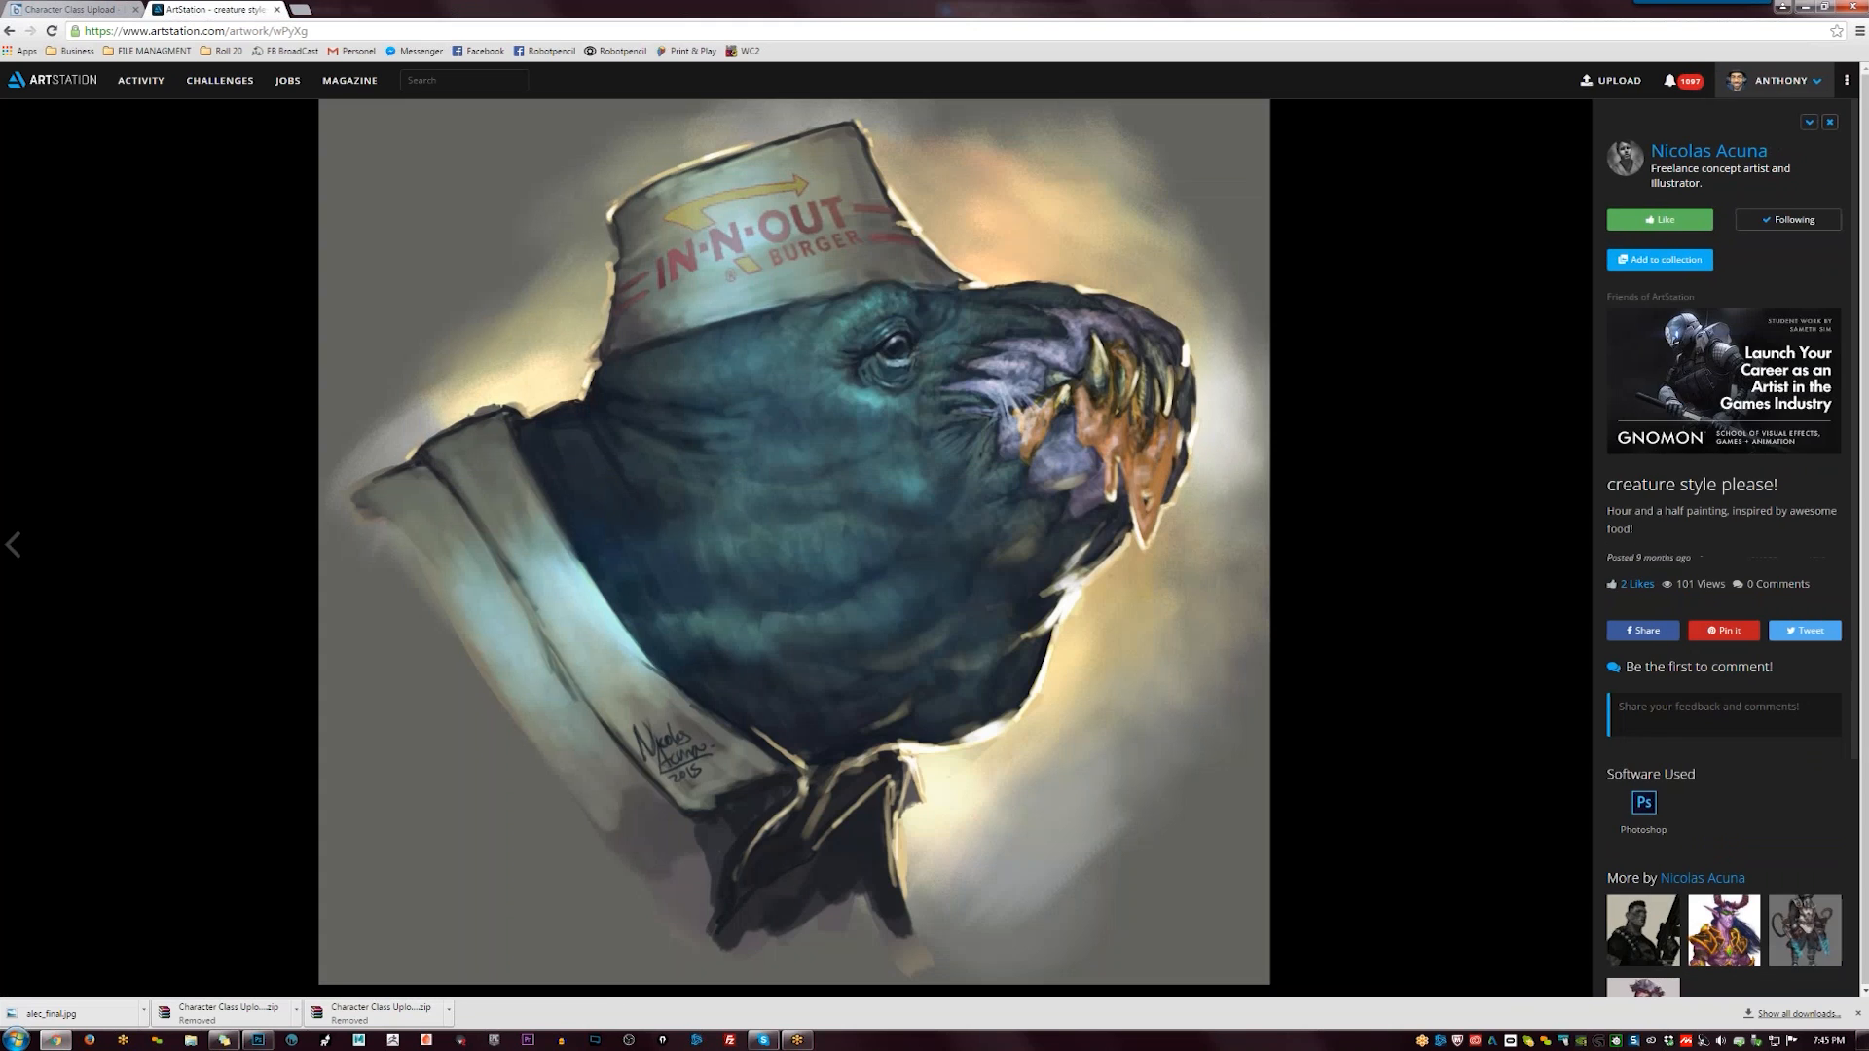
pyautogui.click(1694, 151)
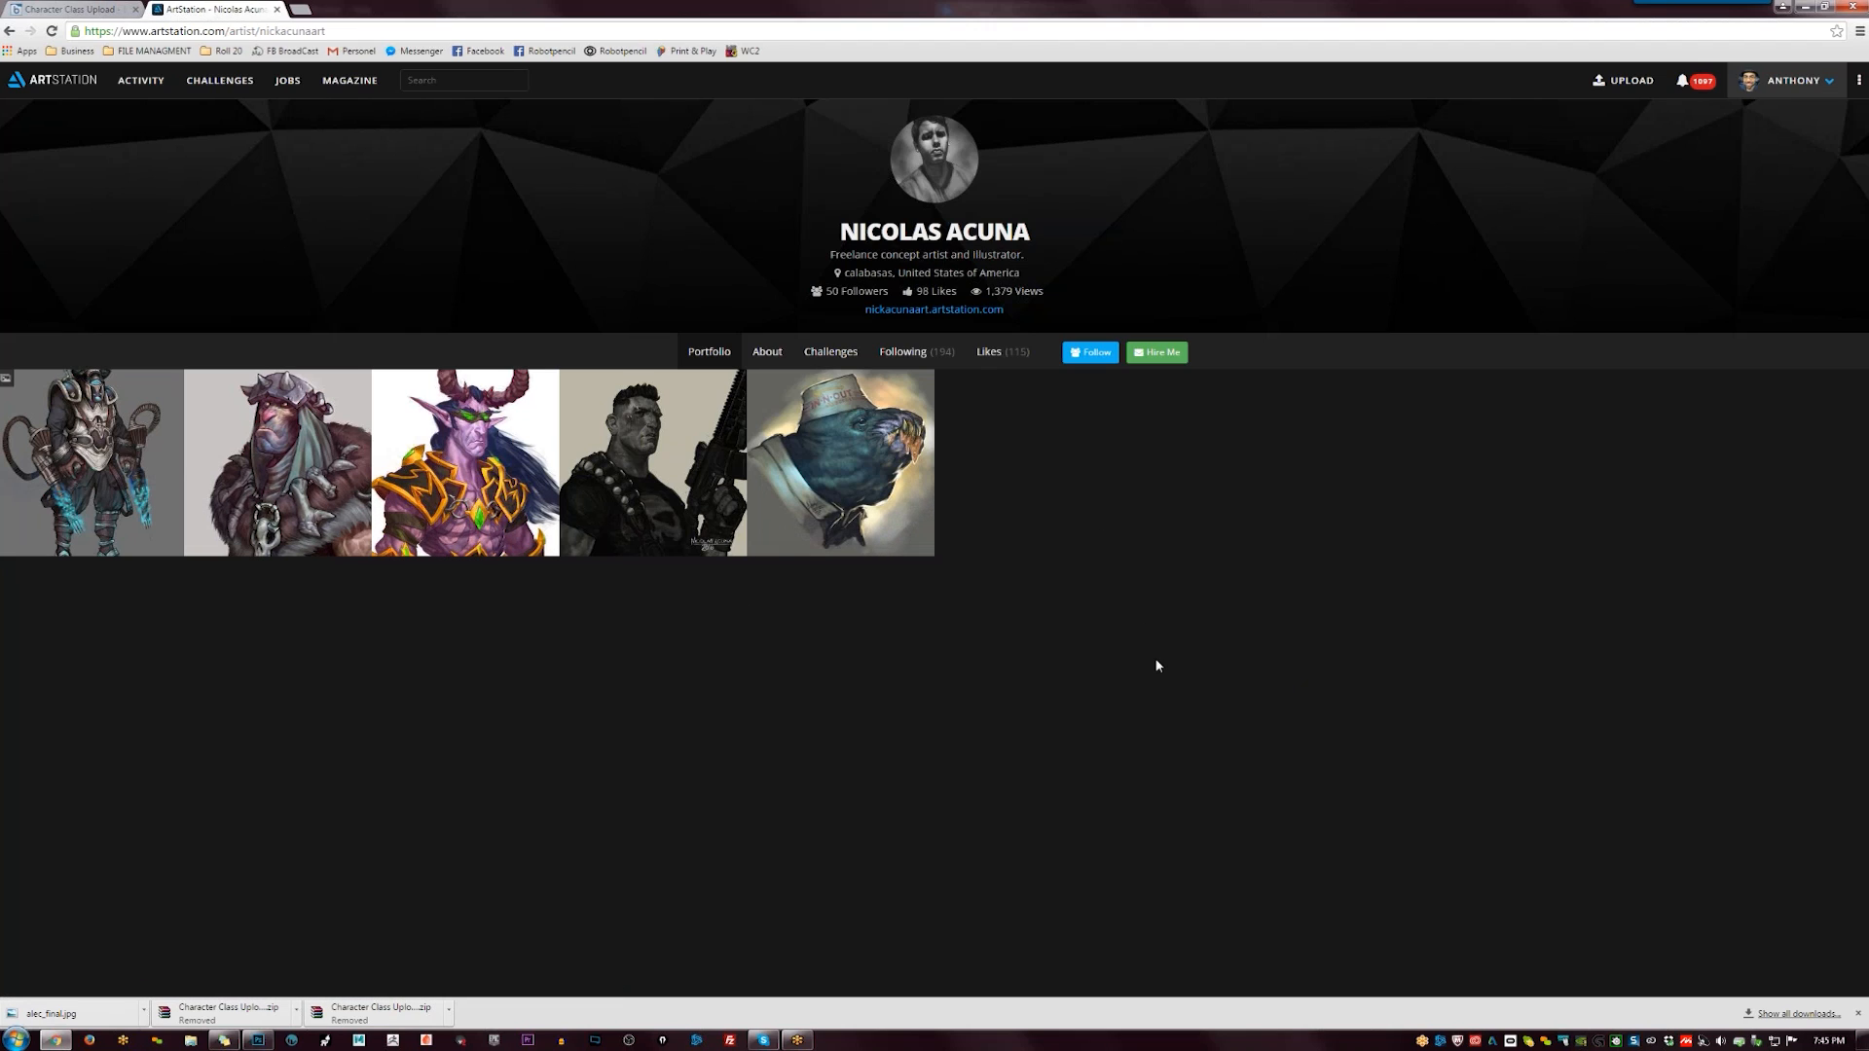
# - Return to the Photoshop sketch, add an Overlay layer above the background, and try a stroke on the central figure's head
pyautogui.click(1801, 7)
pyautogui.click(1799, 7)
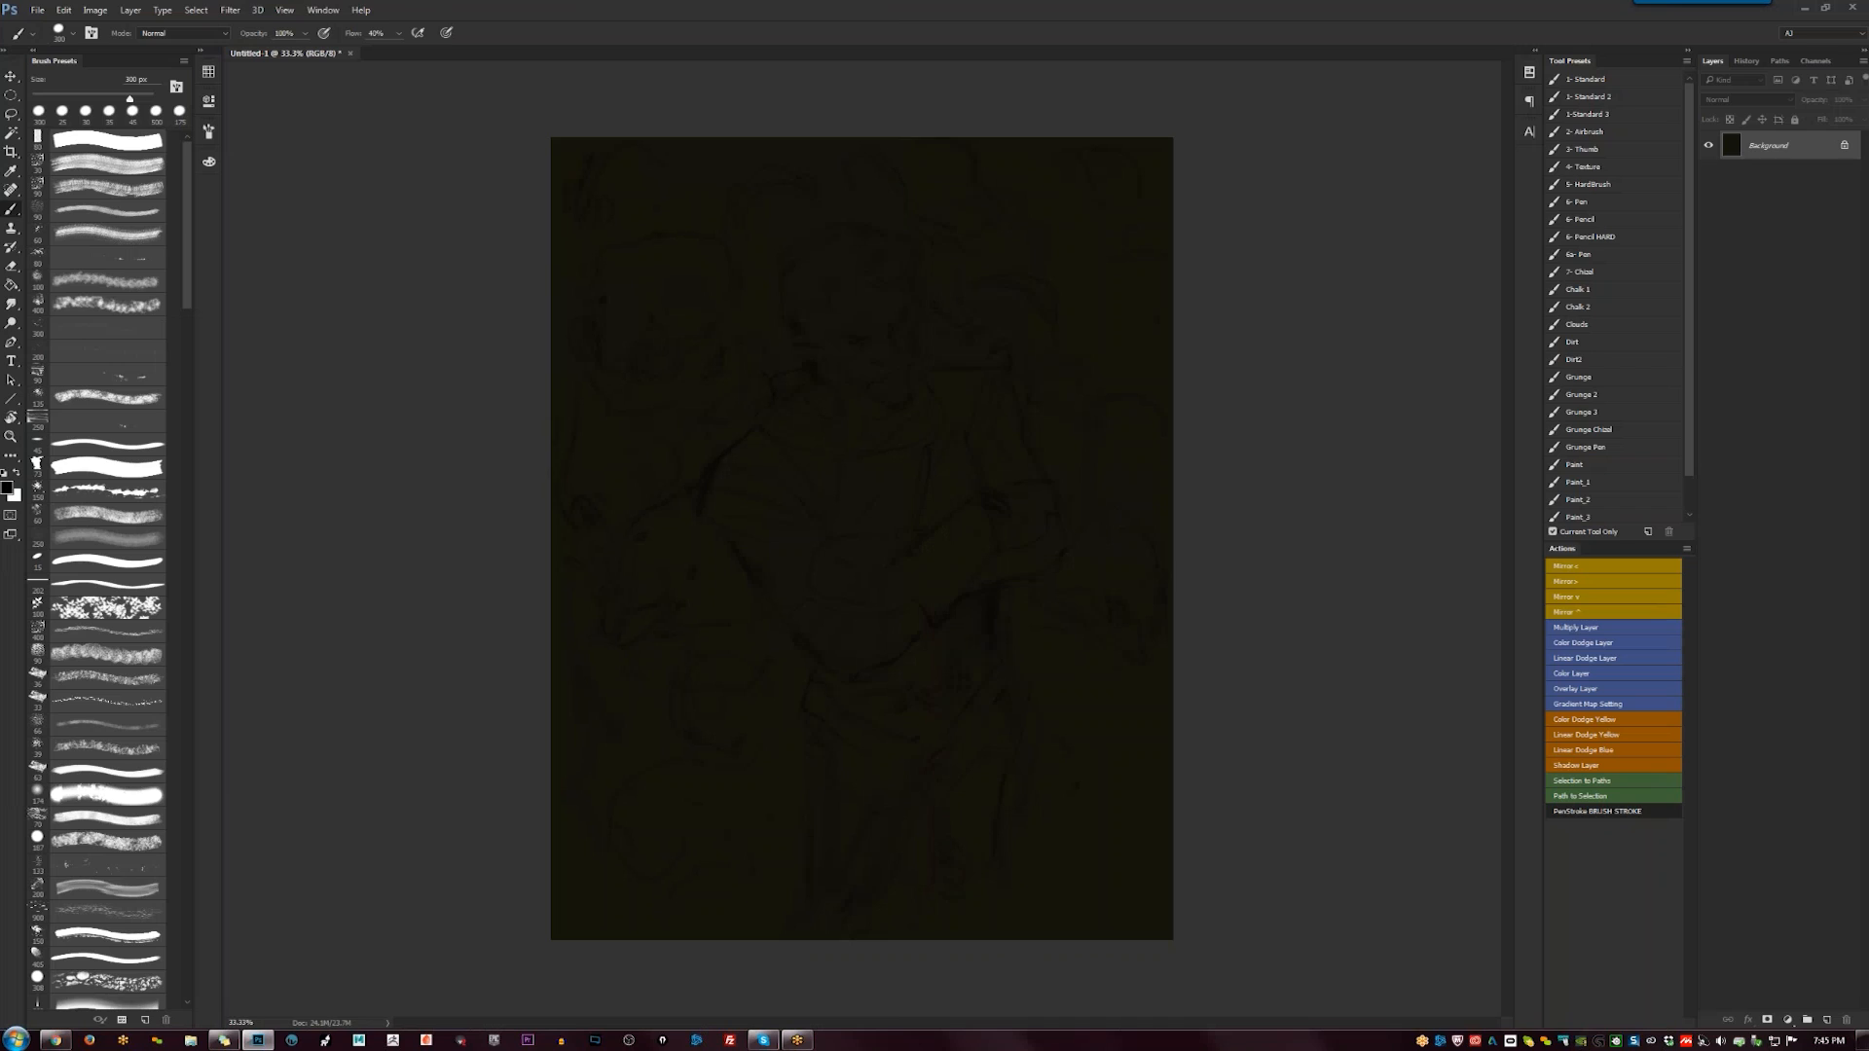
pyautogui.click(1607, 684)
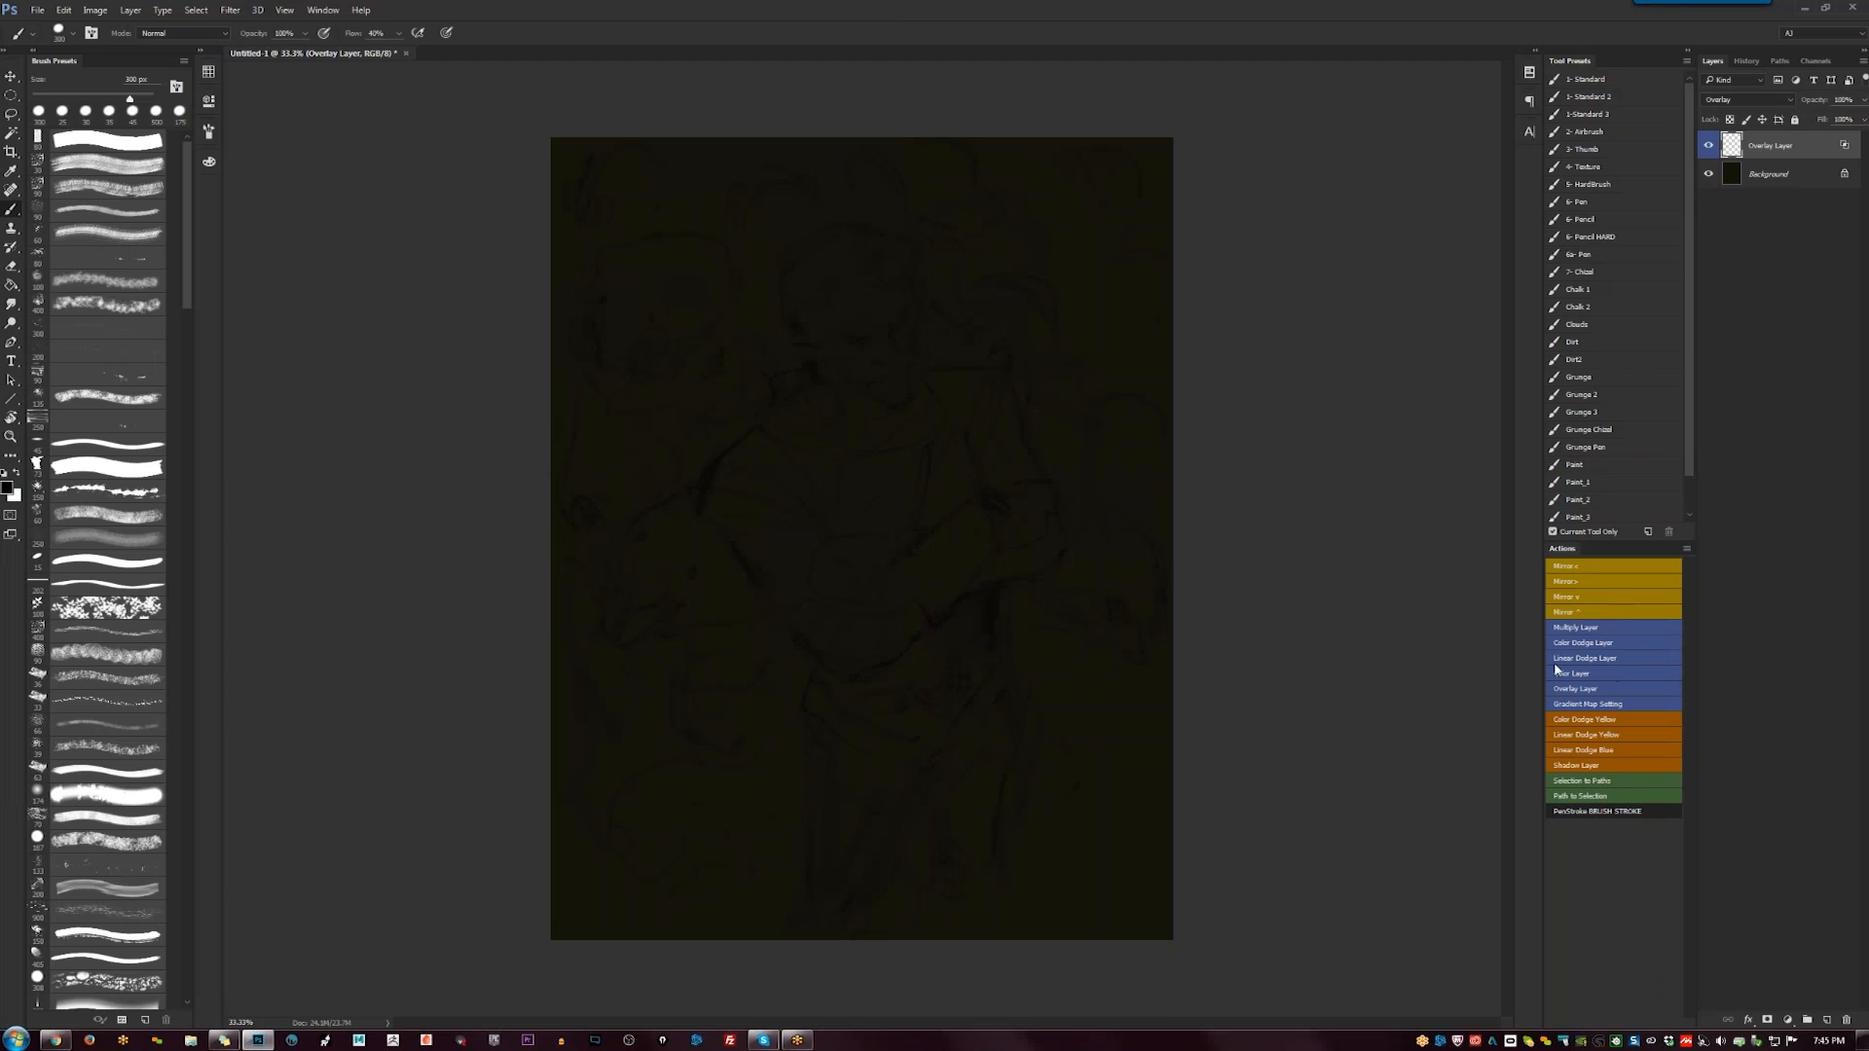
pyautogui.moveTo(855, 298); pyautogui.dragTo(862, 336)
pyautogui.hotkey('ctrl', 'z')
# - Float the color picker beside the canvas and show the document in full-screen mode without the interface
pyautogui.click(208, 161)
pyautogui.moveTo(263, 159); pyautogui.dragTo(321, 216)
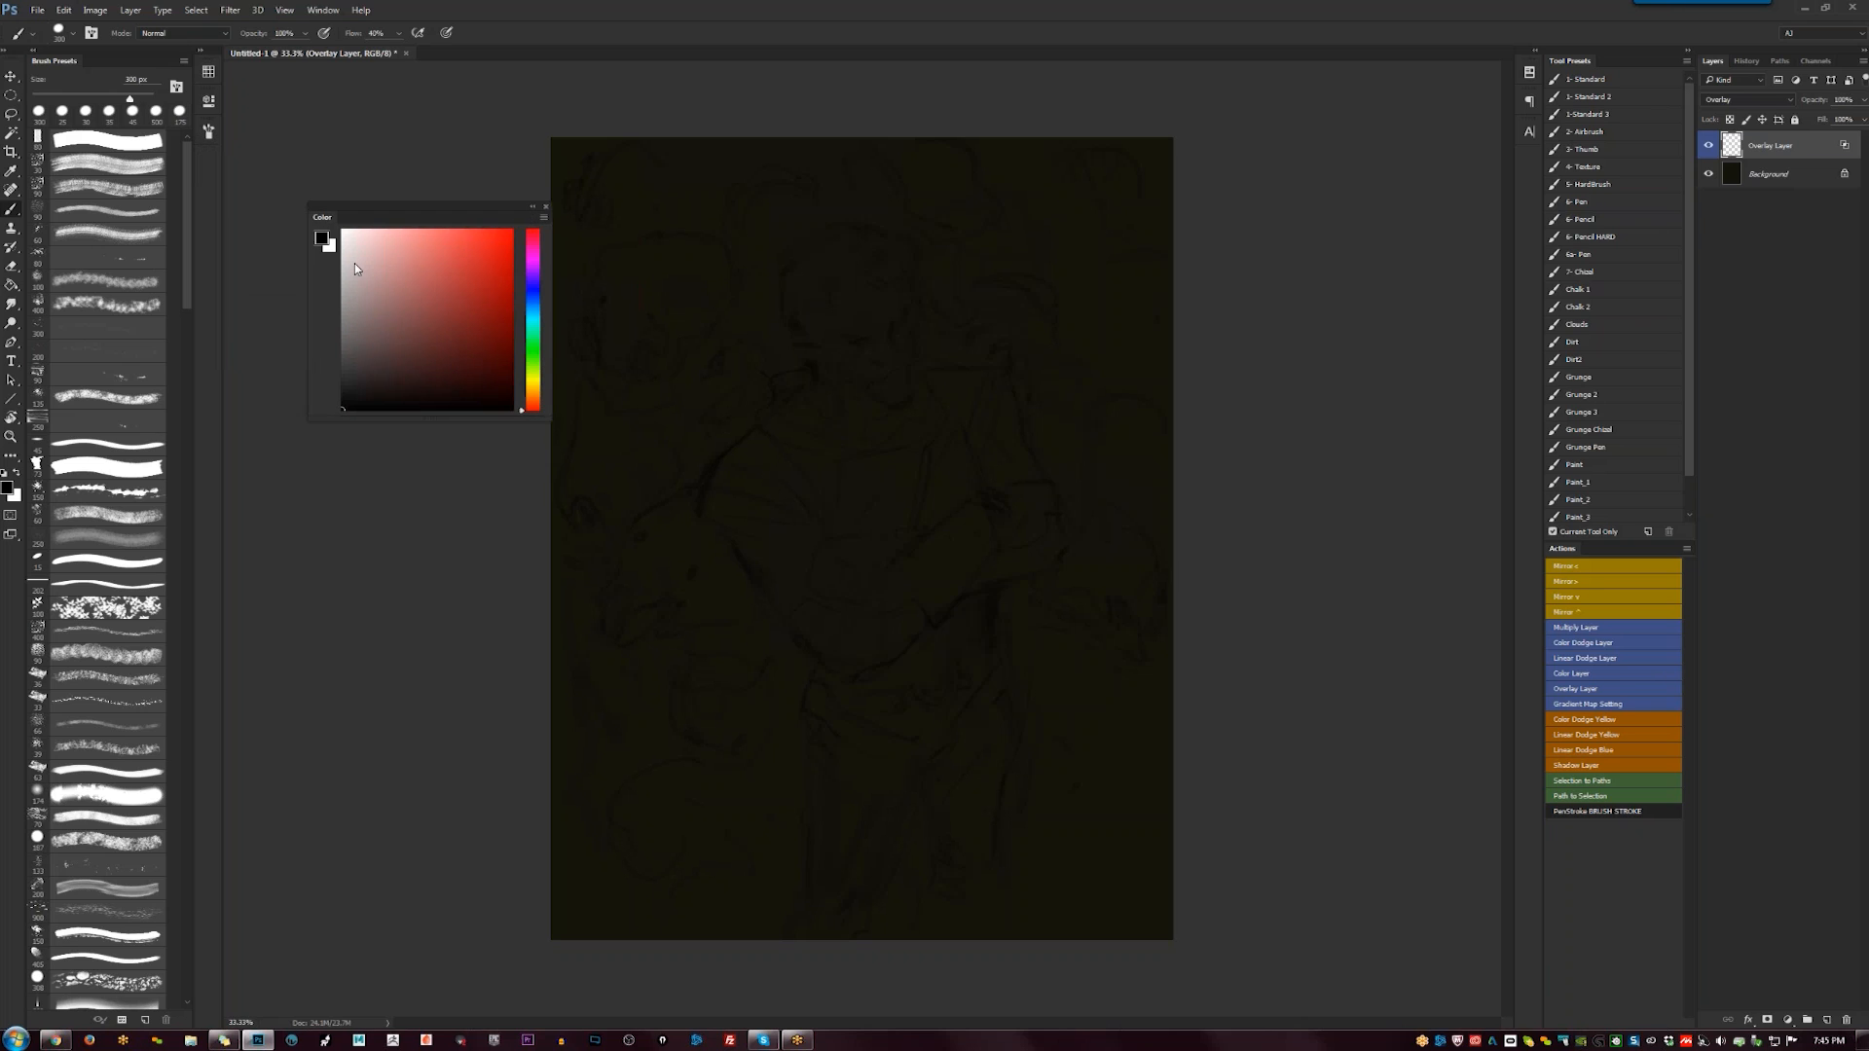
pyautogui.press('f')
pyautogui.press('f')
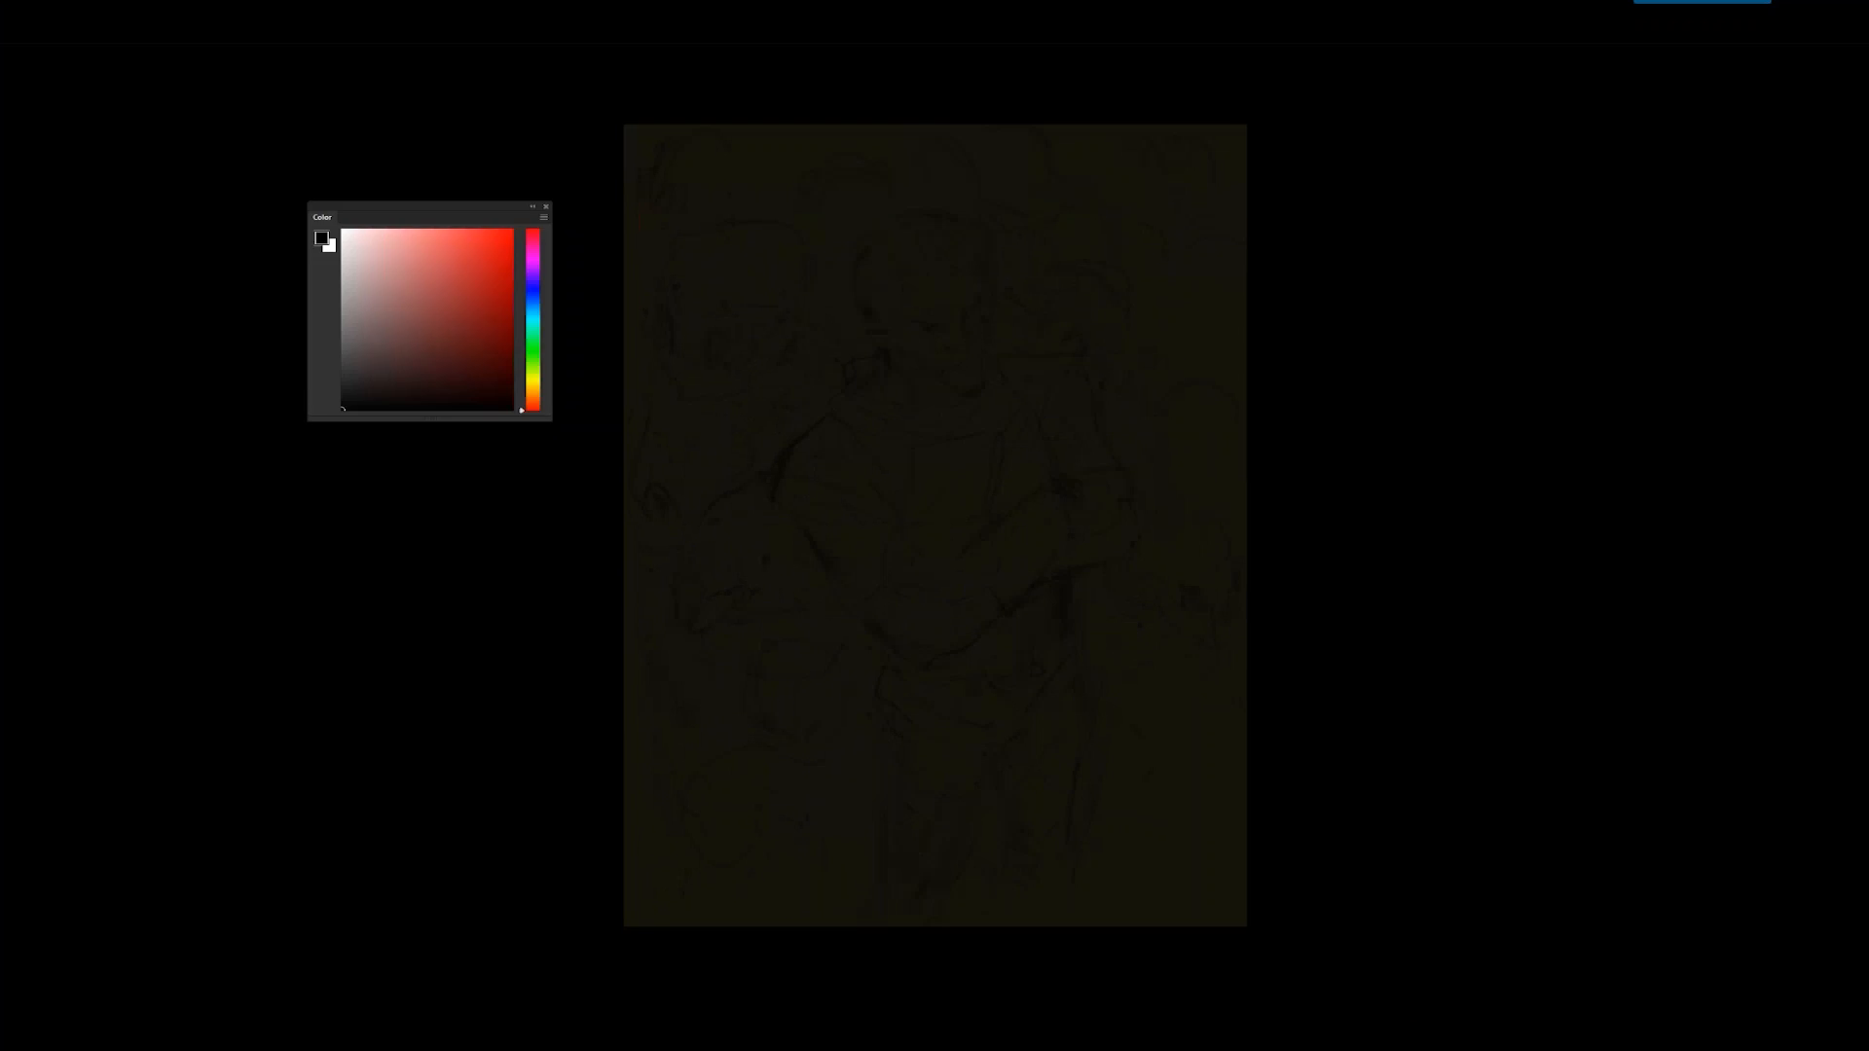
# - Set the foreground color to a bright, saturated yellow
pyautogui.click(408, 307)
pyautogui.moveTo(530, 386); pyautogui.dragTo(537, 384)
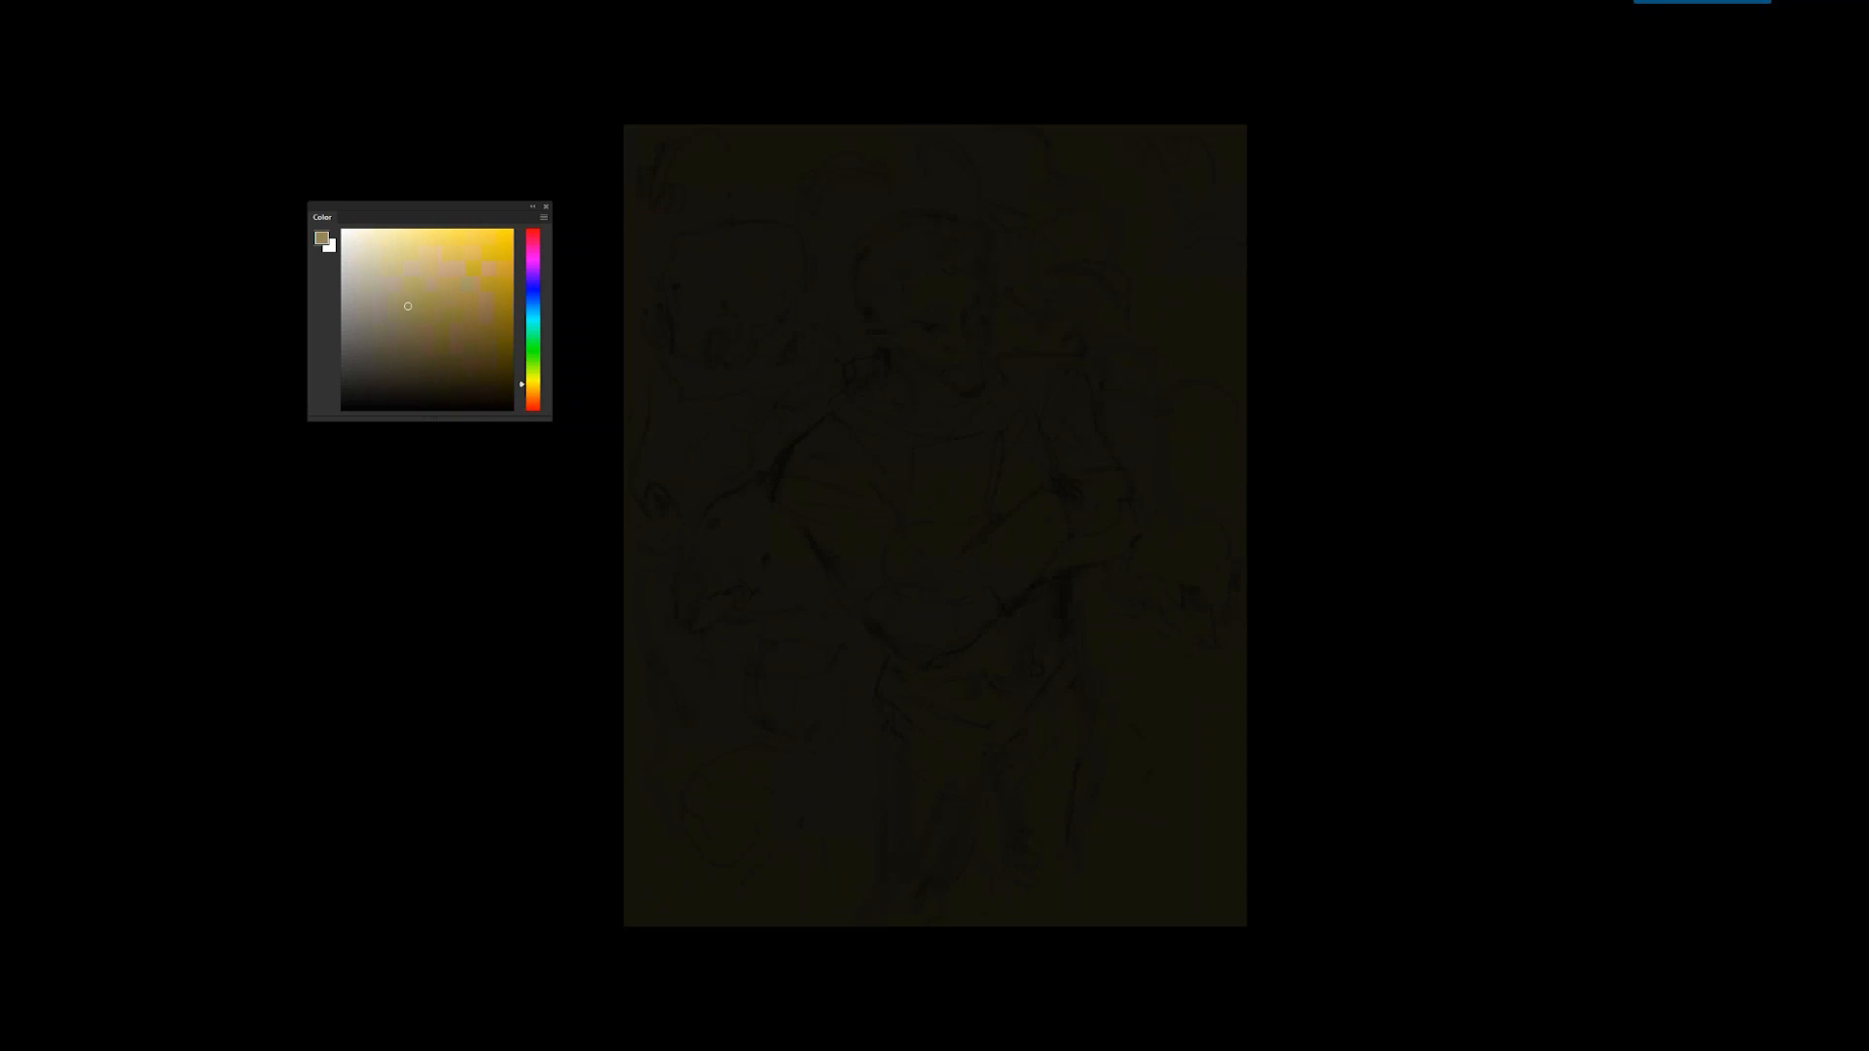
pyautogui.click(471, 239)
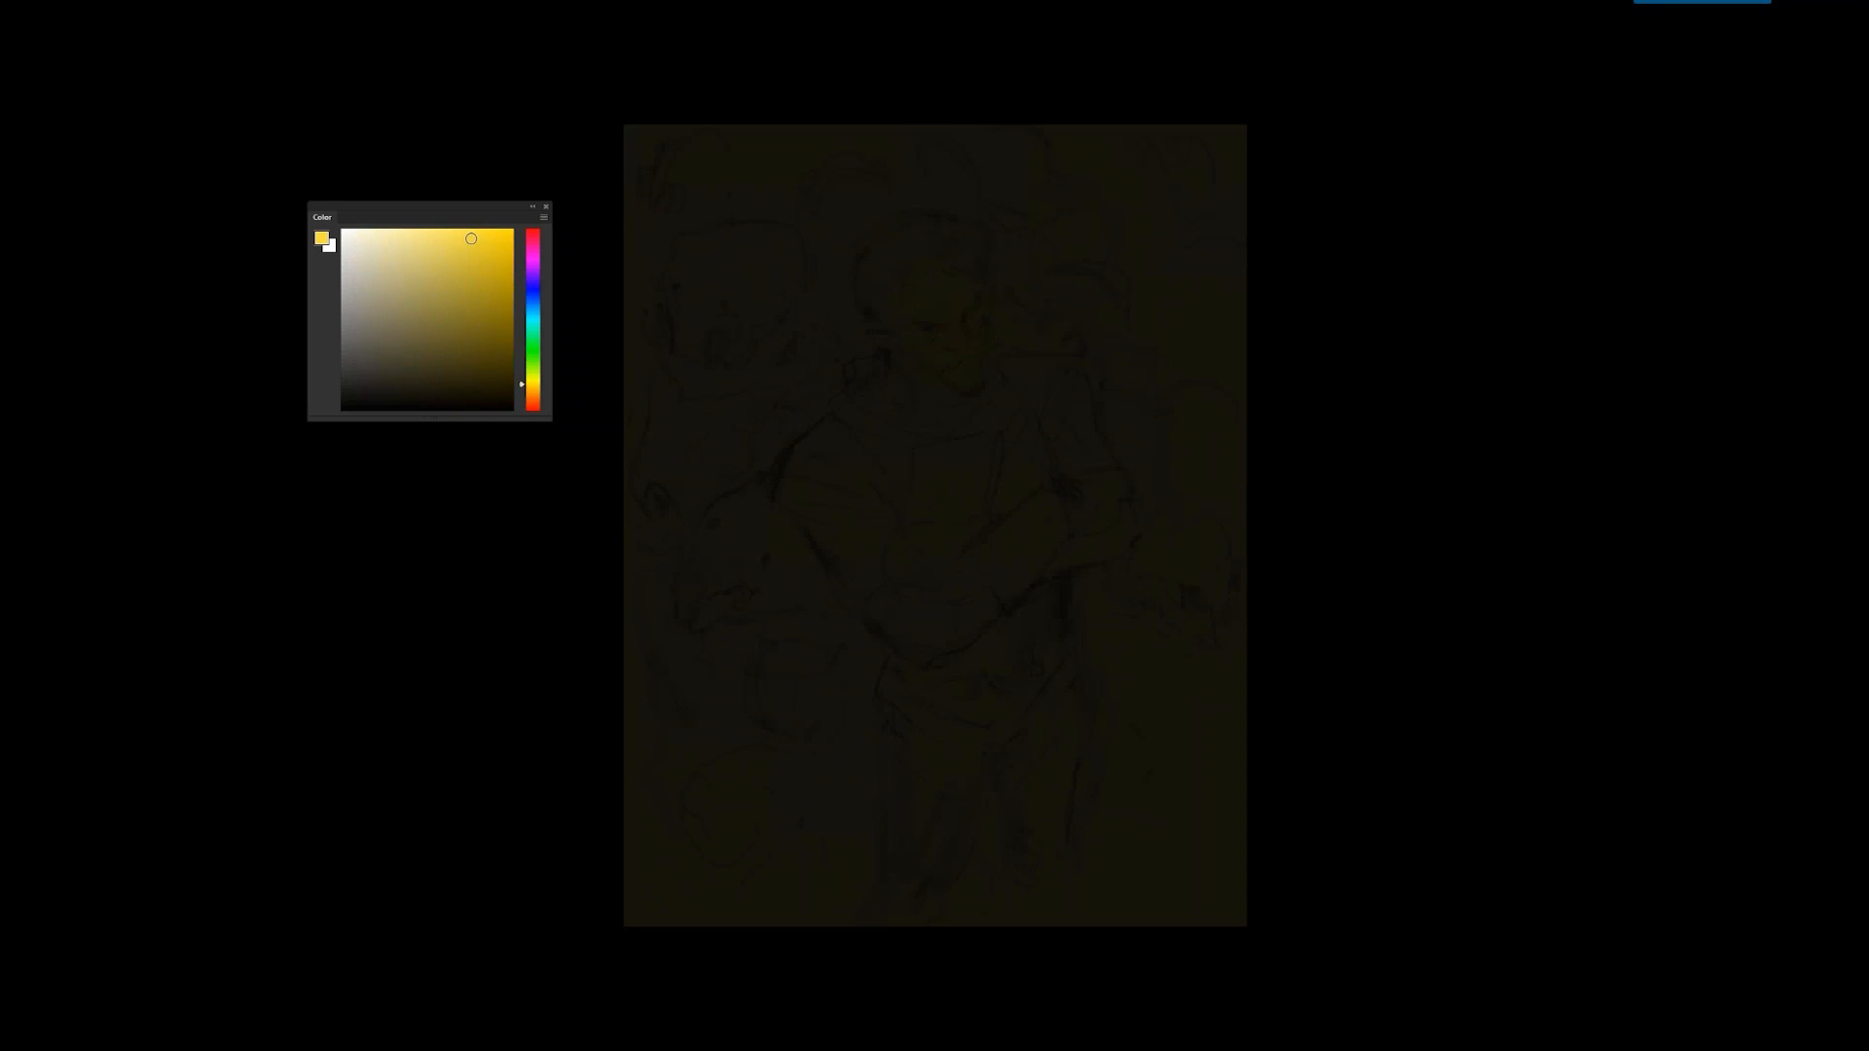
# - Paint the central figure's face in yellow, then lighten it with a paler yellow on the Overlay layer
pyautogui.moveTo(946, 302); pyautogui.dragTo(964, 375)
pyautogui.press('f')
pyautogui.press('f')
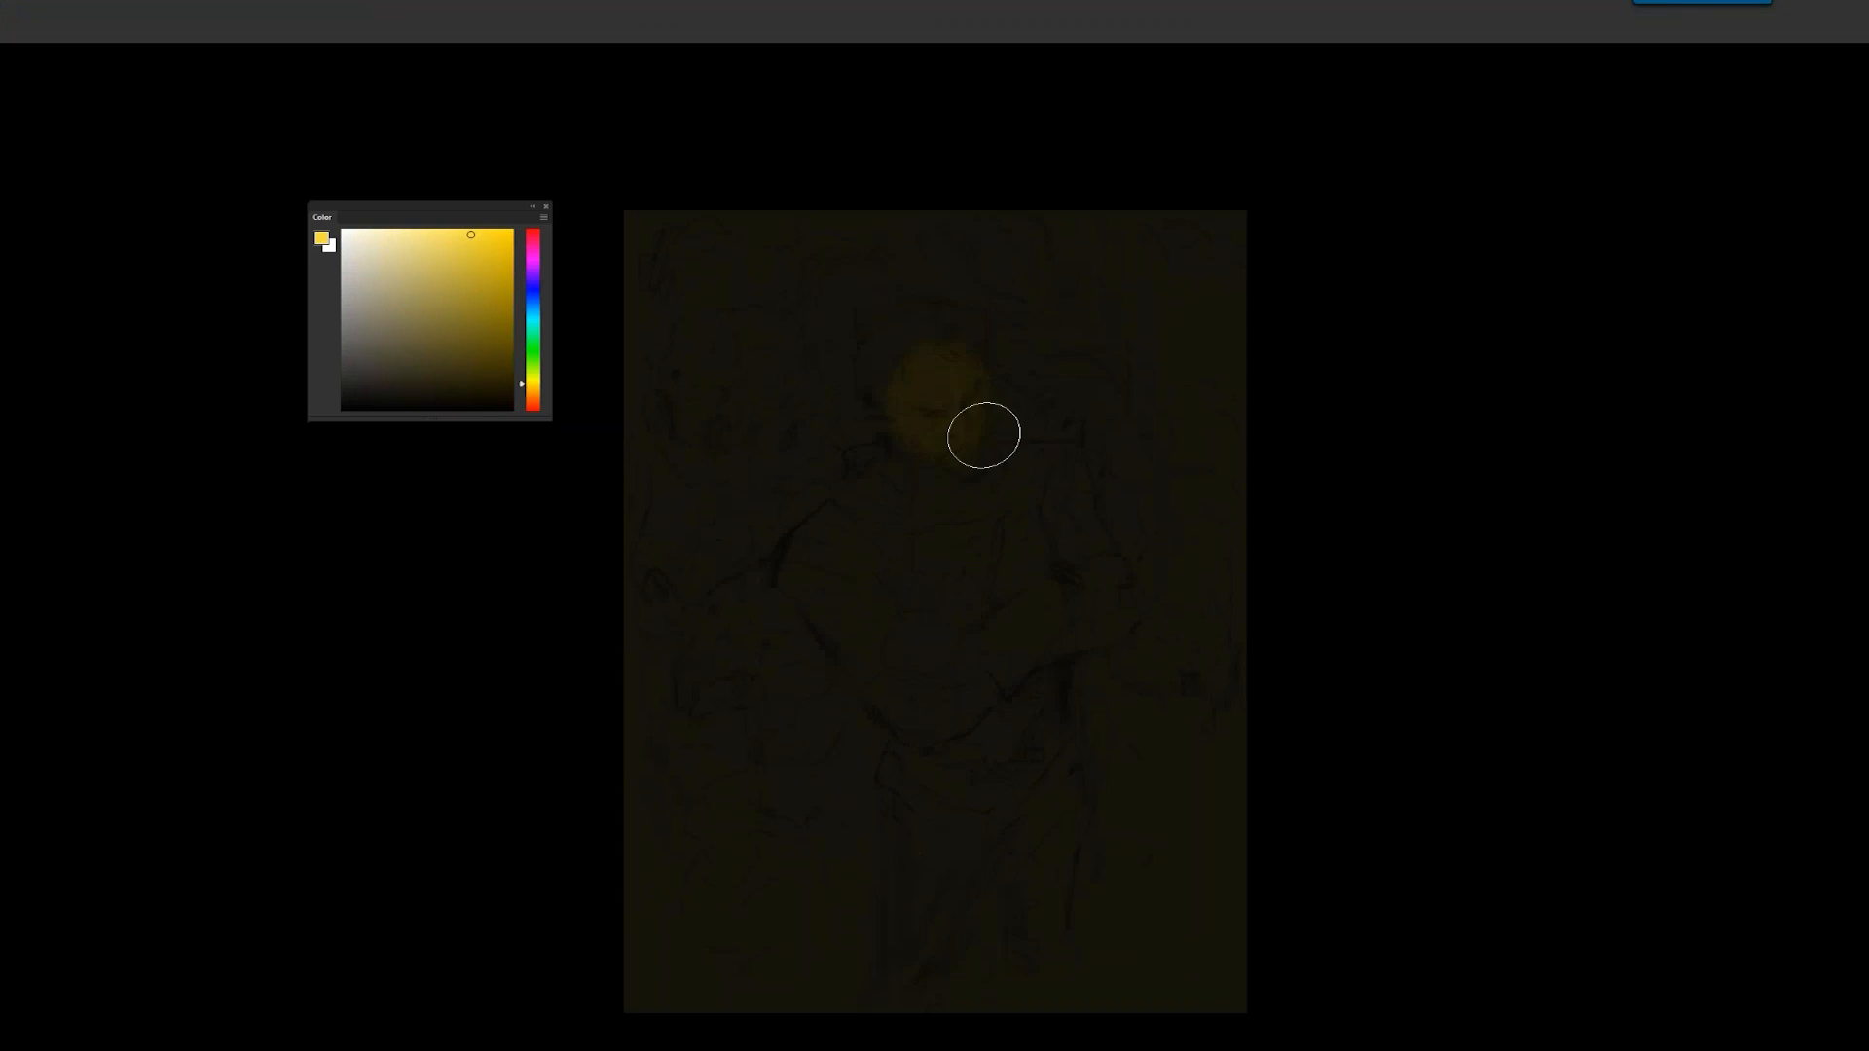
pyautogui.press('f')
pyautogui.press('F6')
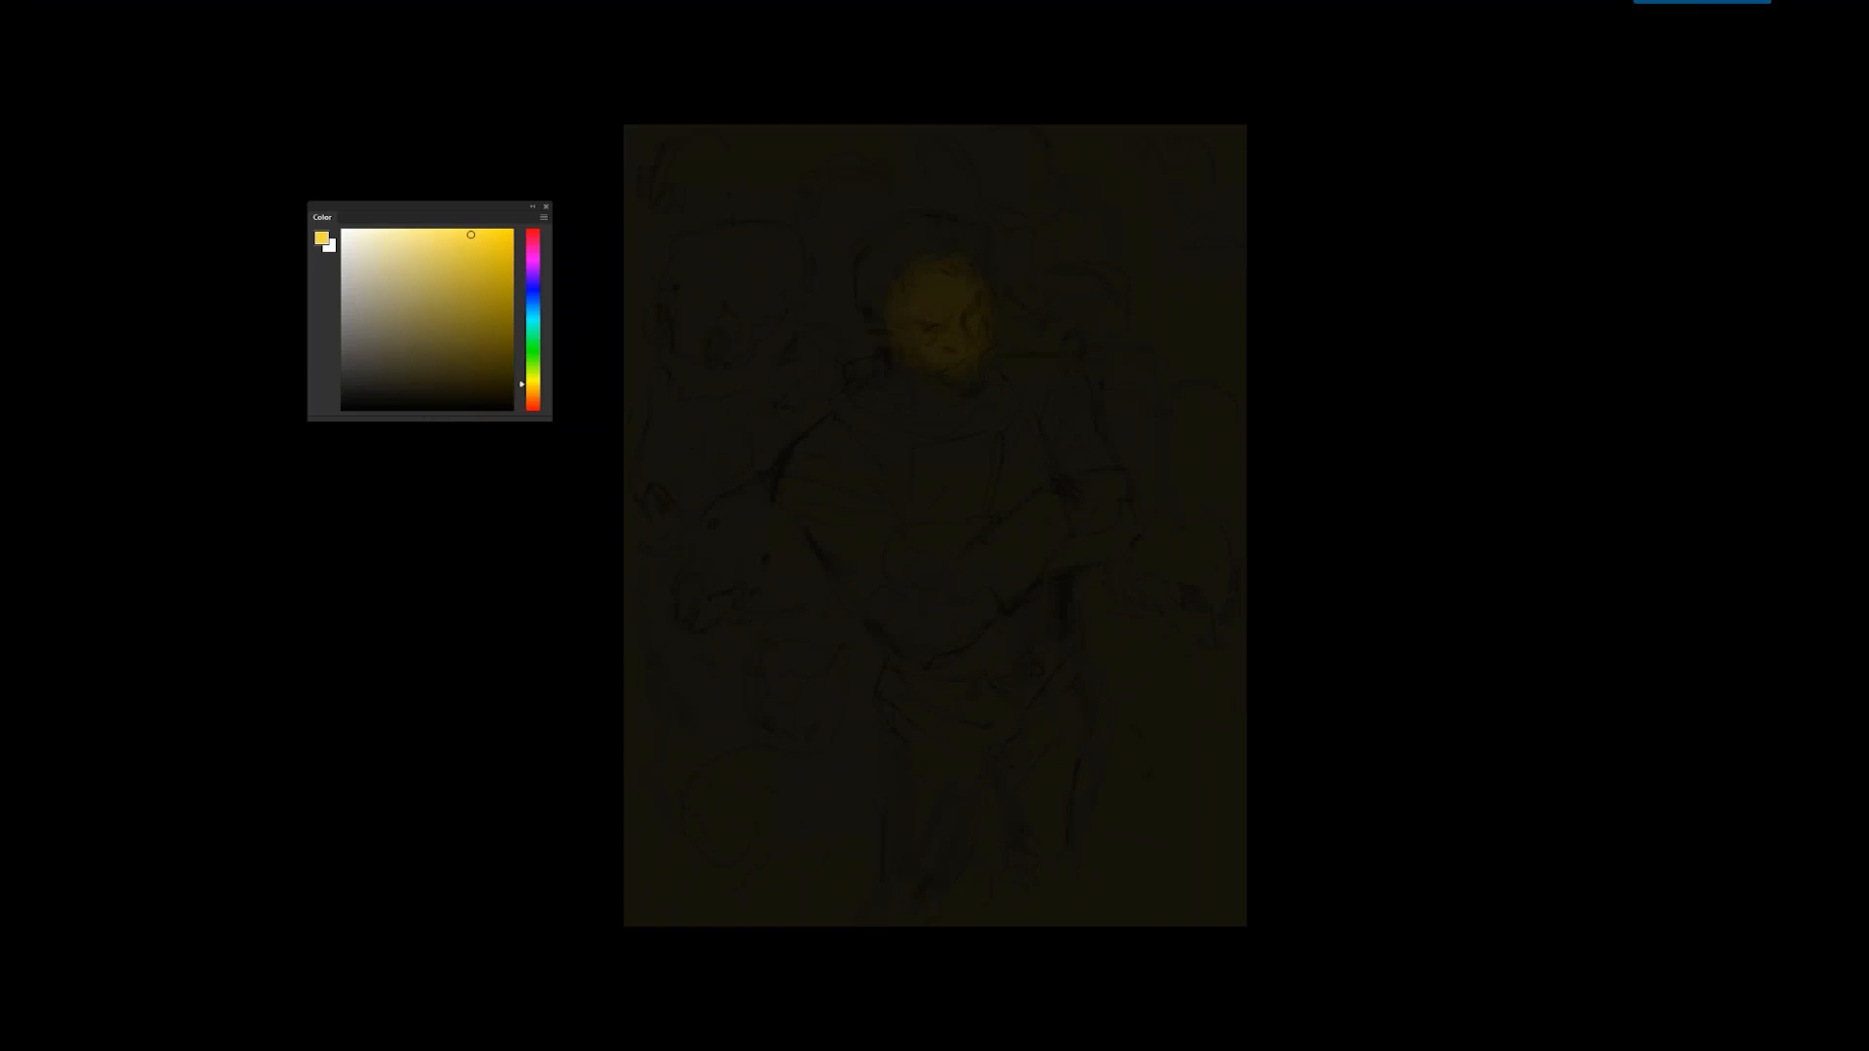
pyautogui.click(409, 228)
pyautogui.moveTo(962, 377); pyautogui.dragTo(927, 298)
# - Set the foreground color to a dark reddish brown and darken the central figure's hair with it
pyautogui.moveTo(533, 400); pyautogui.dragTo(532, 405)
pyautogui.click(477, 388)
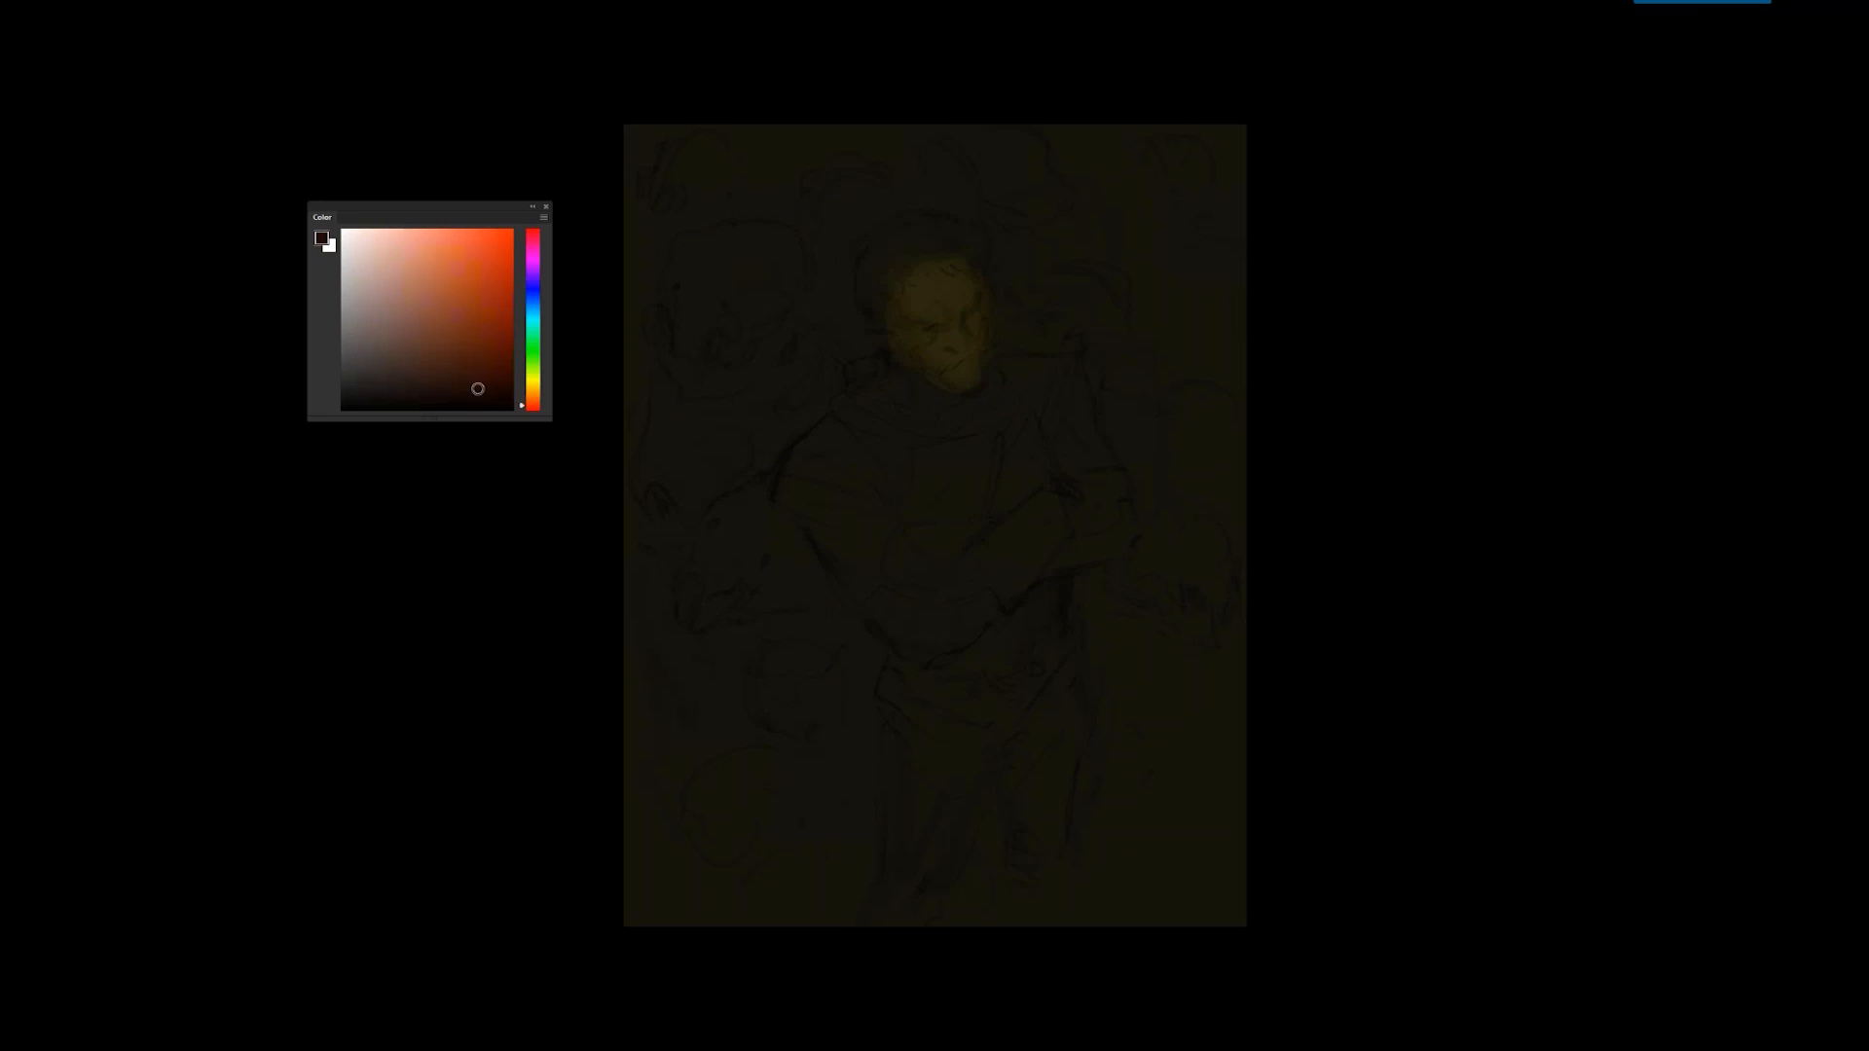
pyautogui.moveTo(901, 247)
pyautogui.mouseDown()
pyautogui.moveTo(947, 254)
pyautogui.moveTo(871, 285)
pyautogui.mouseUp()
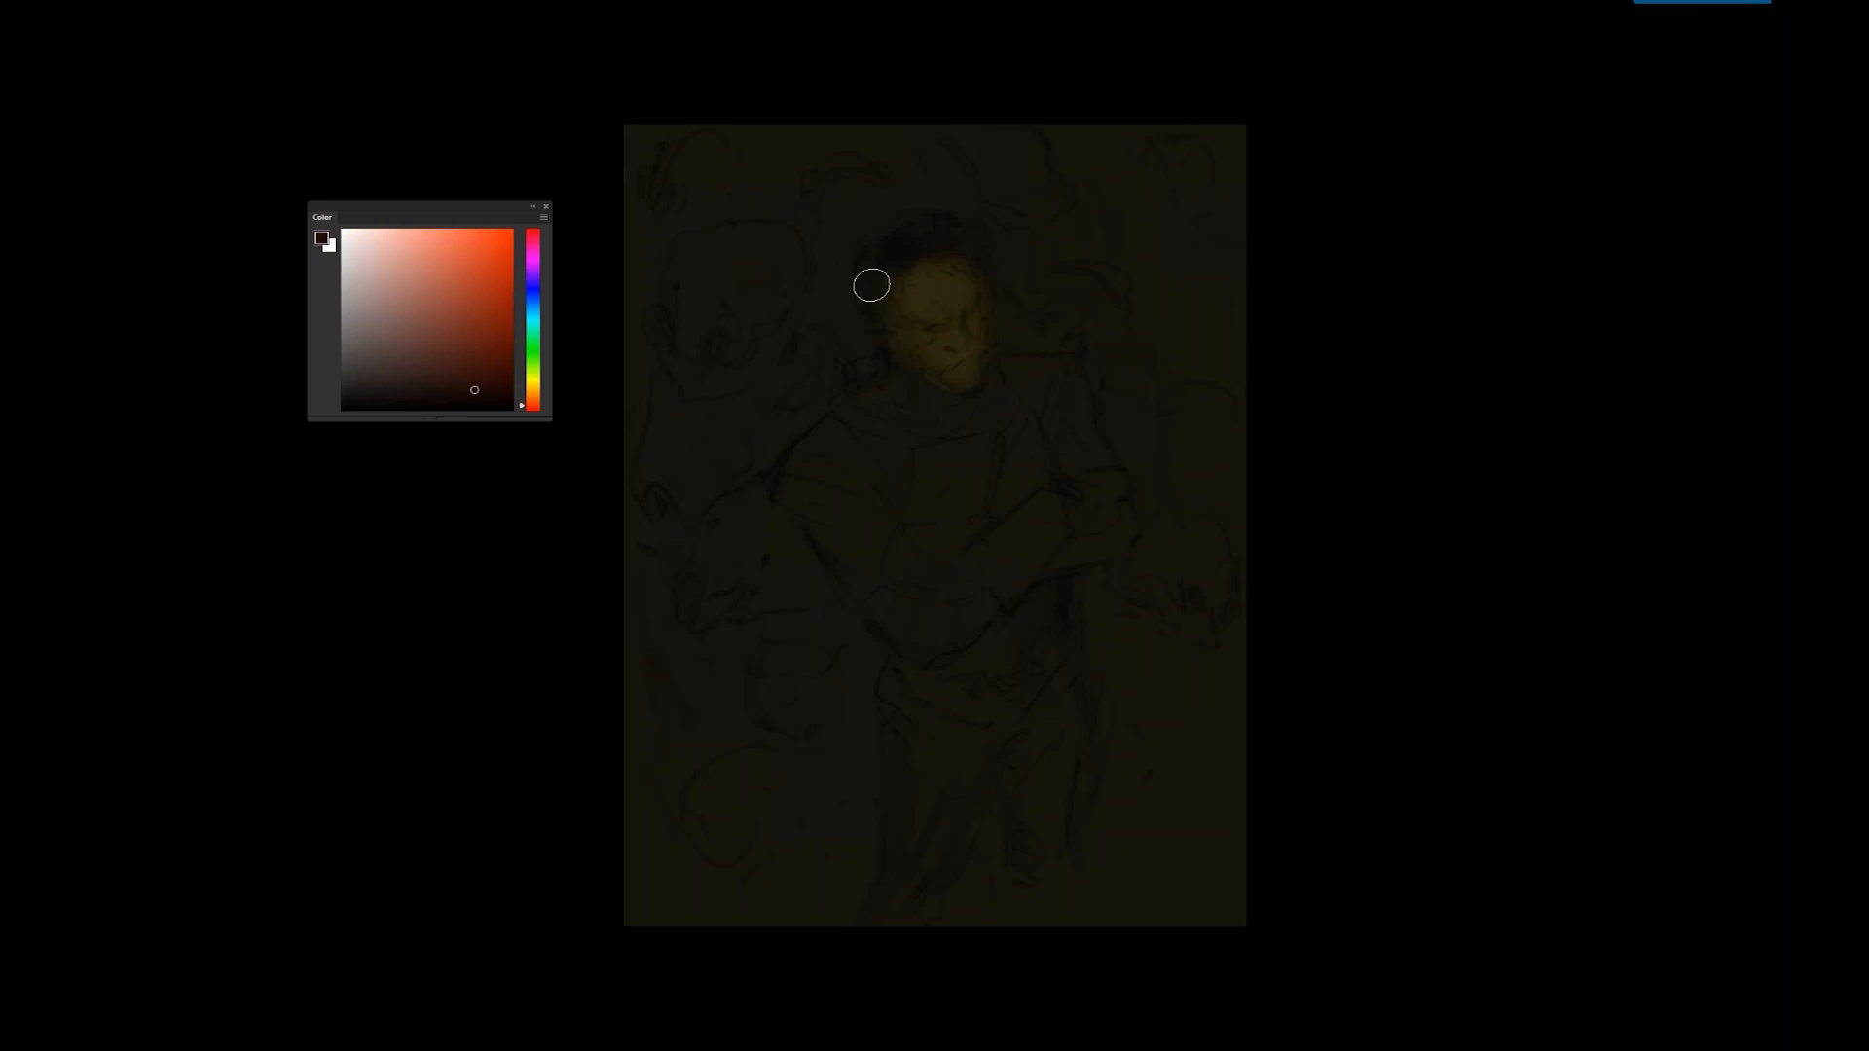
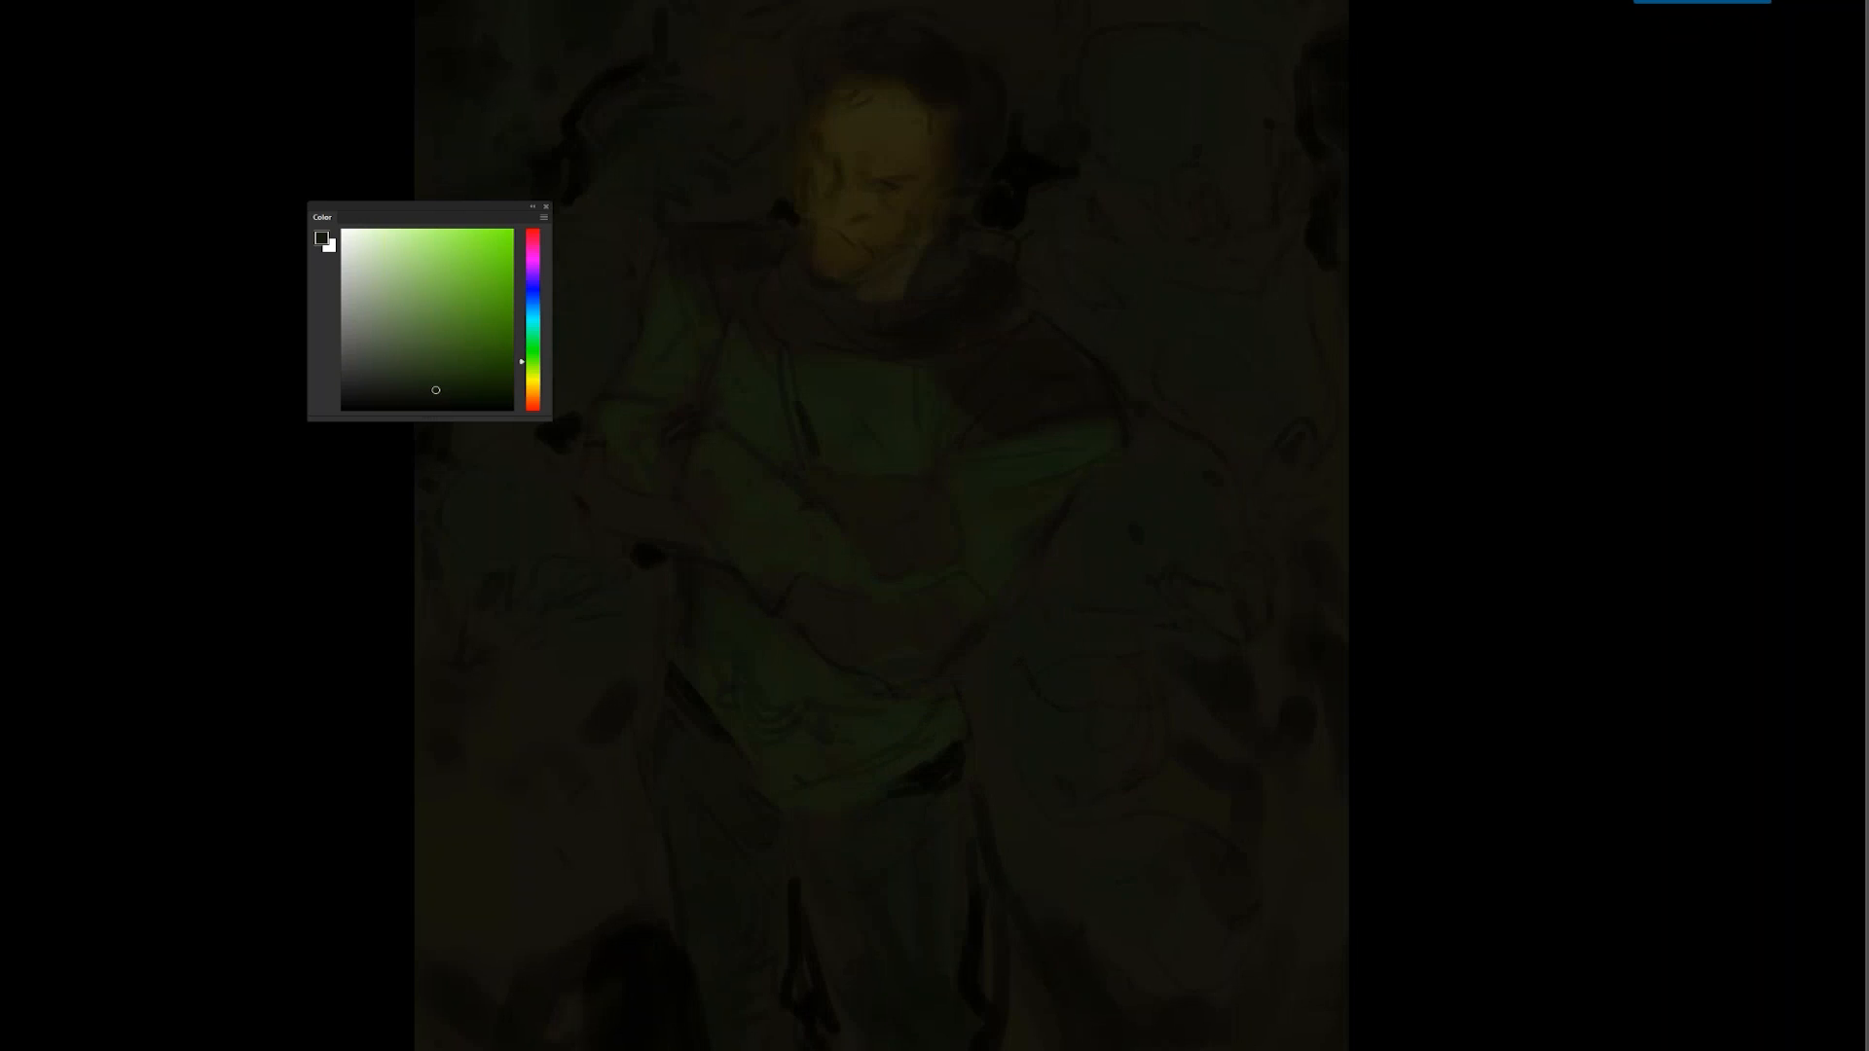
# - Undo the last stroke and brighten the central figure's sweater across the chest with a saturated green
pyautogui.hotkey('ctrl', 'z')
pyautogui.press('Tab')
pyautogui.click(471, 253)
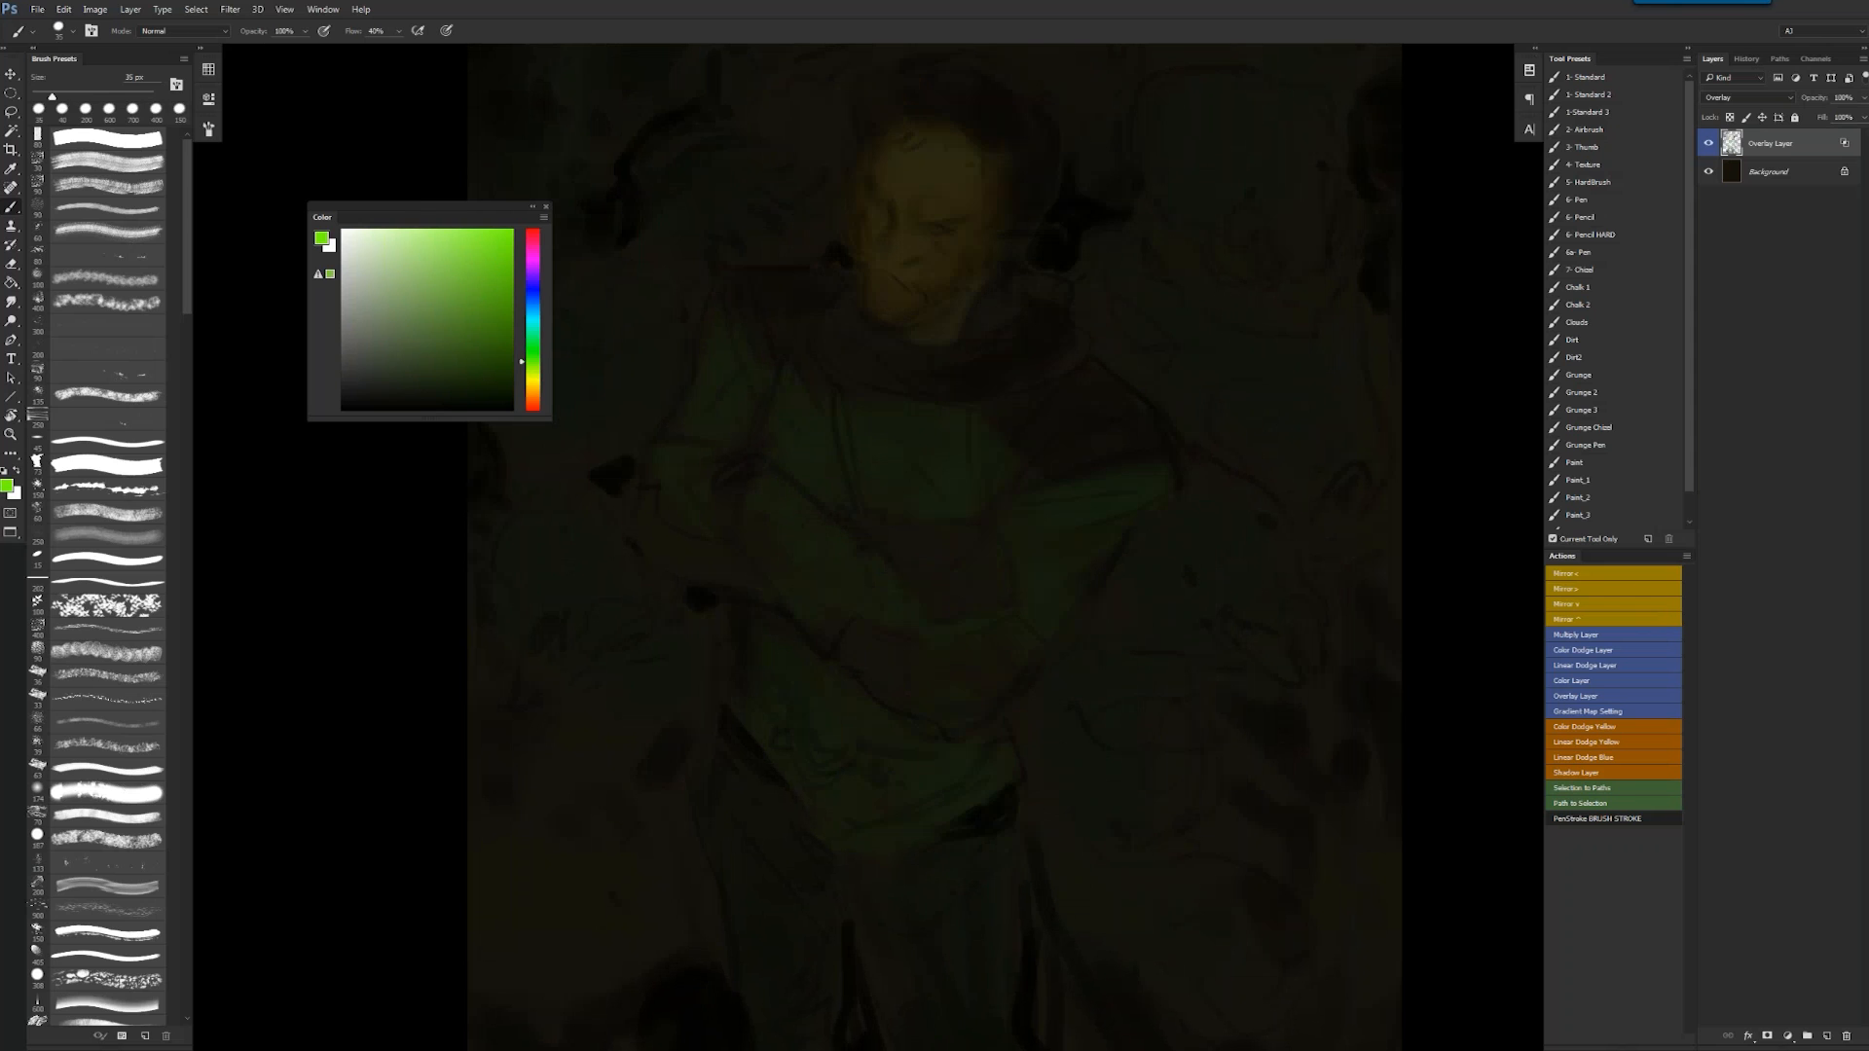
pyautogui.press('Tab')
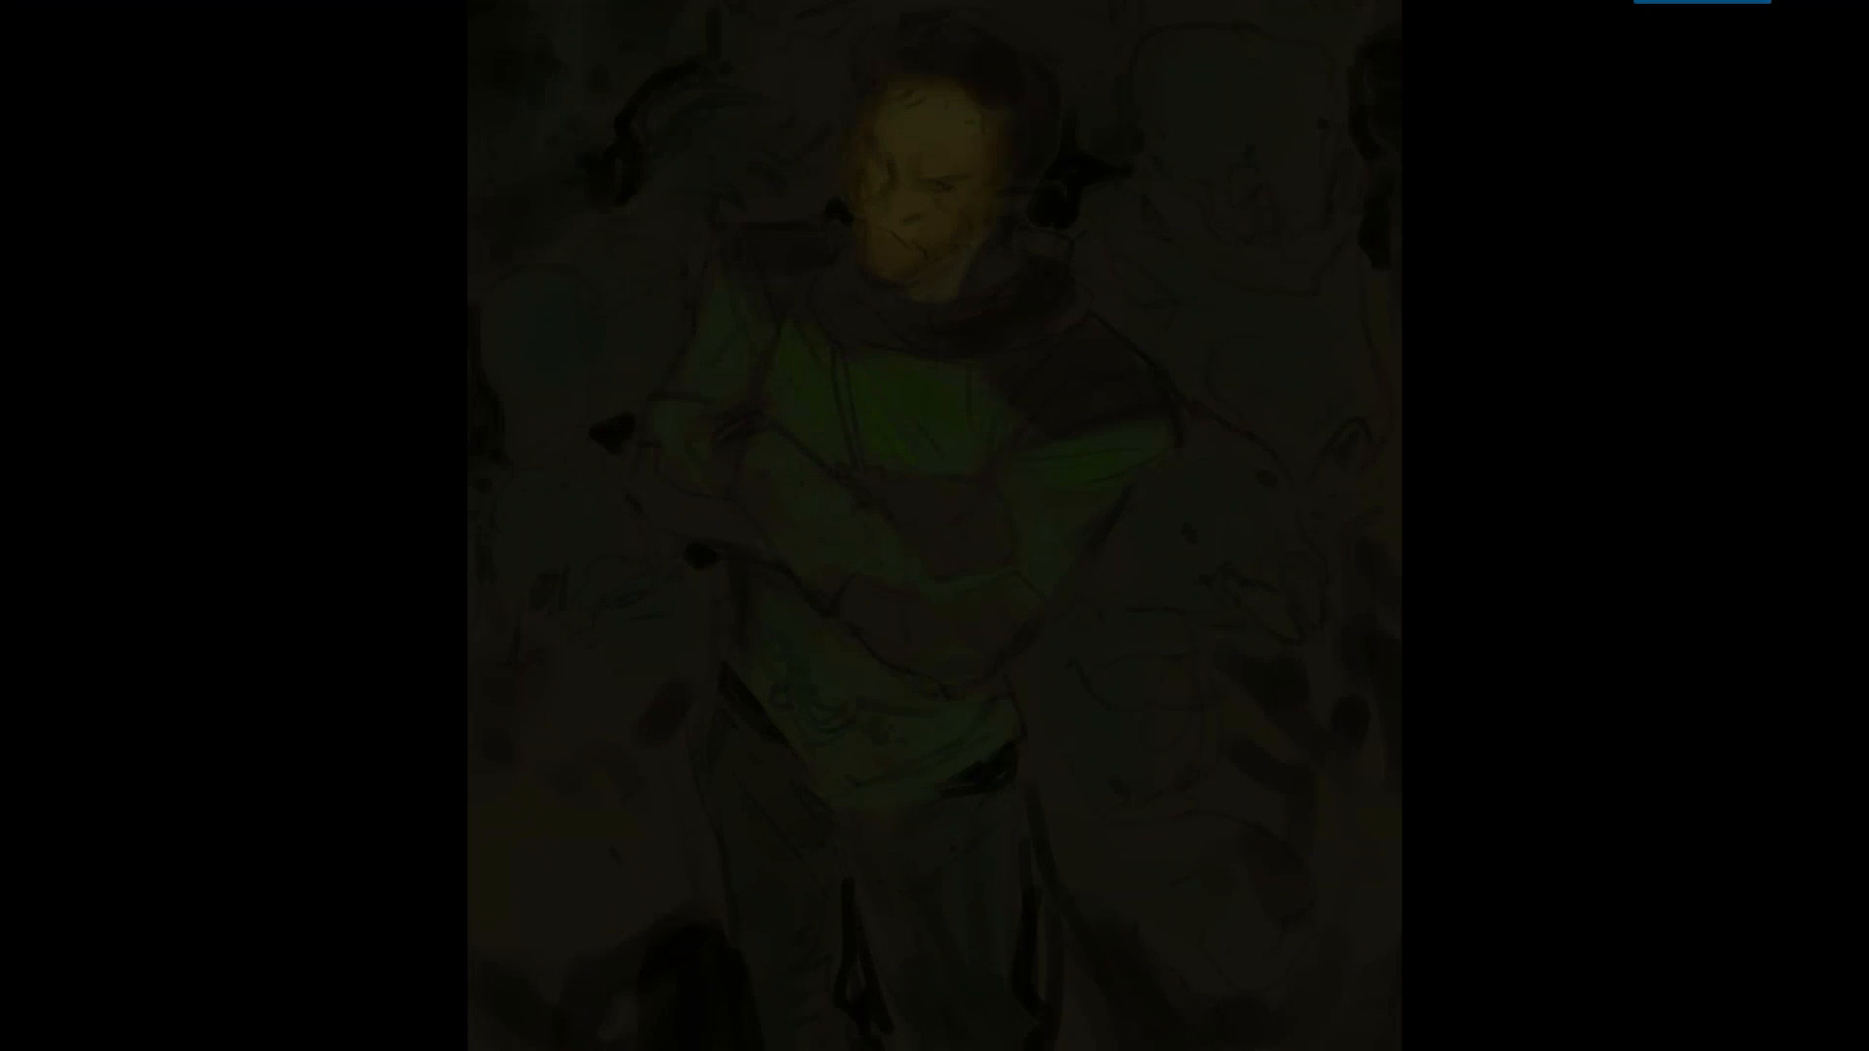
# - Shift the hue of the Overlay layer slightly with a Hue/Saturation adjustment
pyautogui.hotkey('ctrl', '-')
pyautogui.press('Tab')
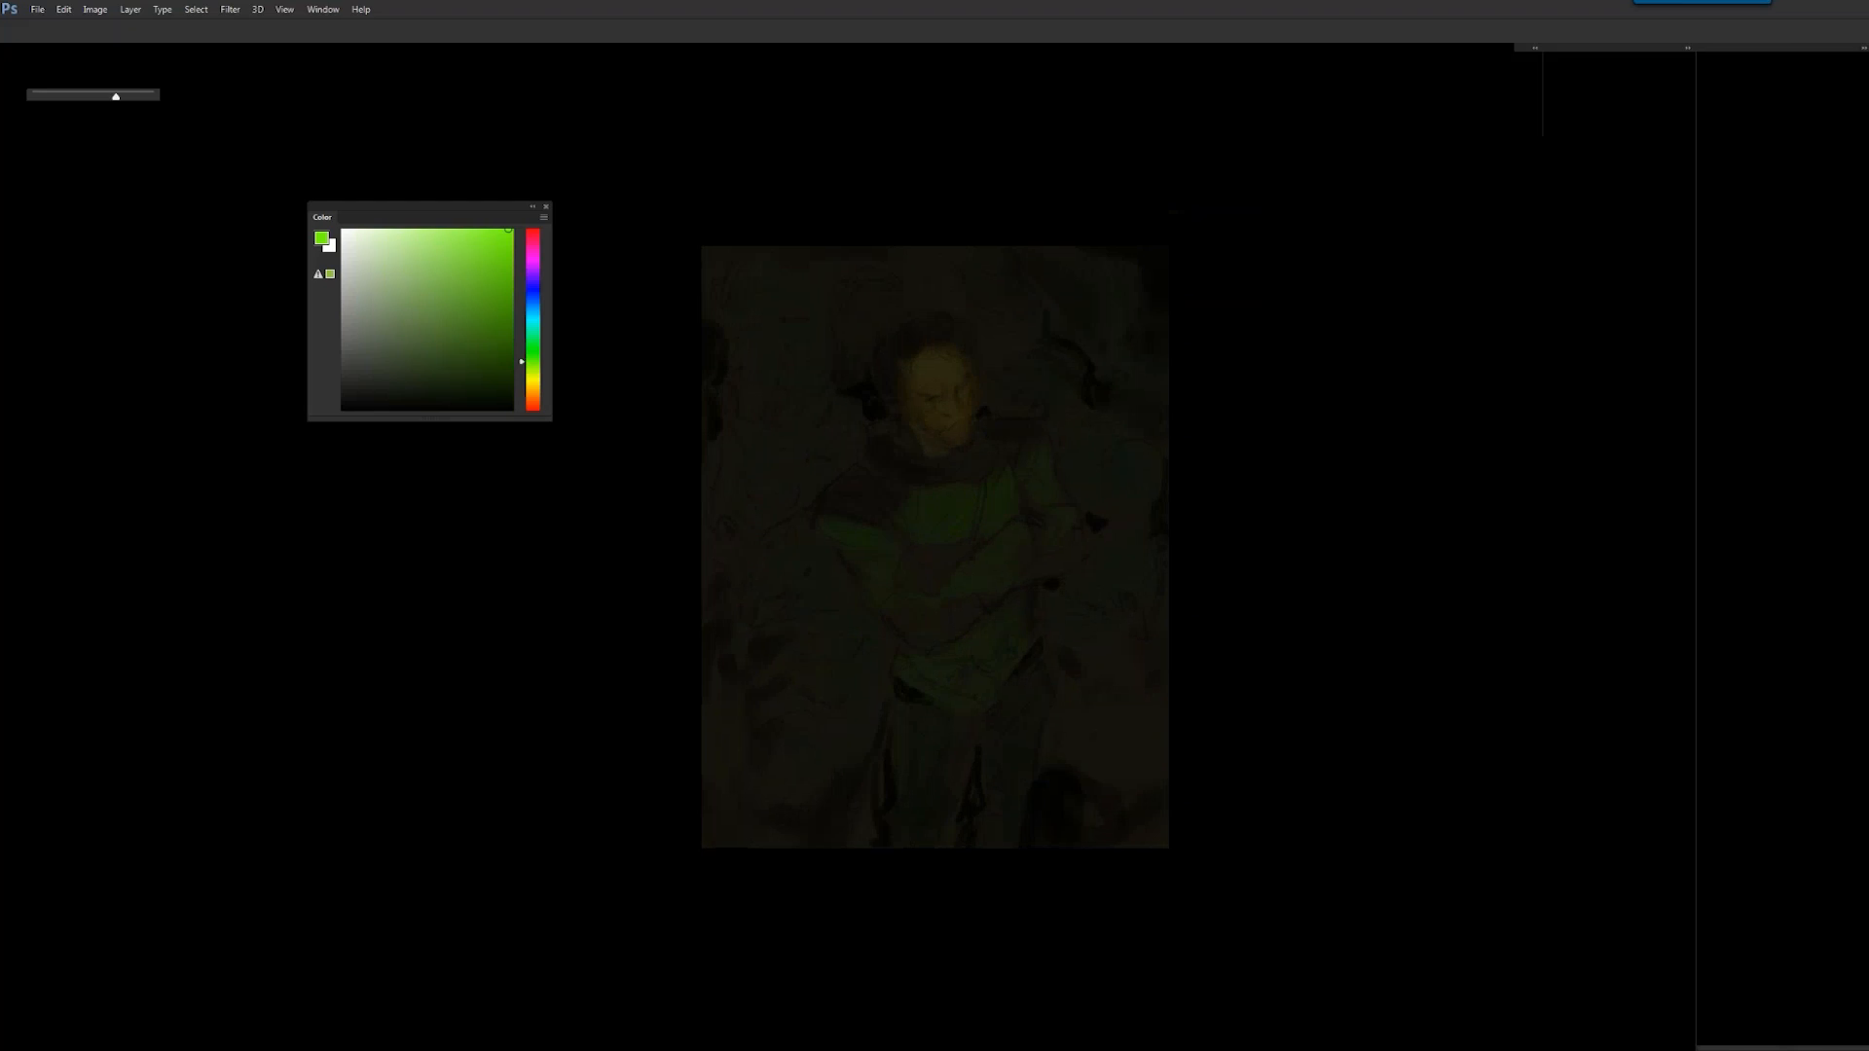
pyautogui.hotkey('ctrl', 'u')
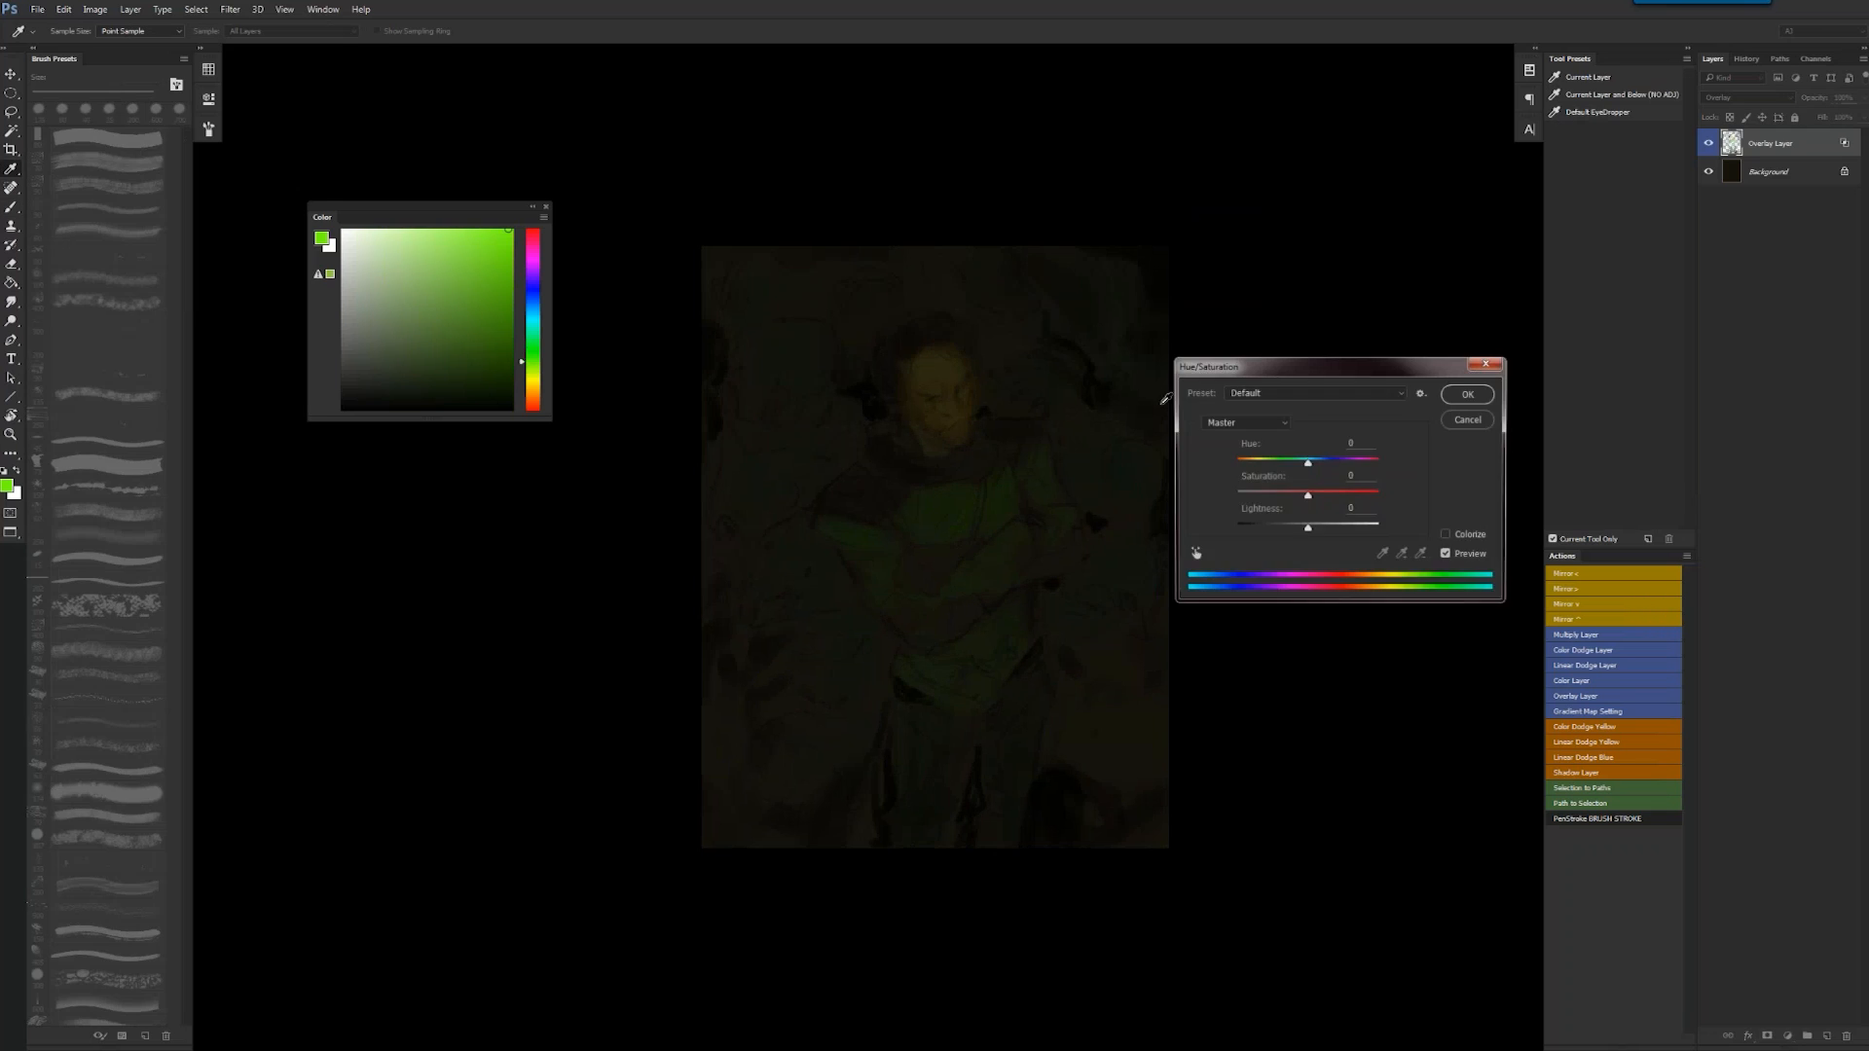
pyautogui.moveTo(1307, 461)
pyautogui.mouseDown()
pyautogui.moveTo(1328, 462)
pyautogui.moveTo(1313, 471)
pyautogui.mouseUp()
pyautogui.click(1467, 389)
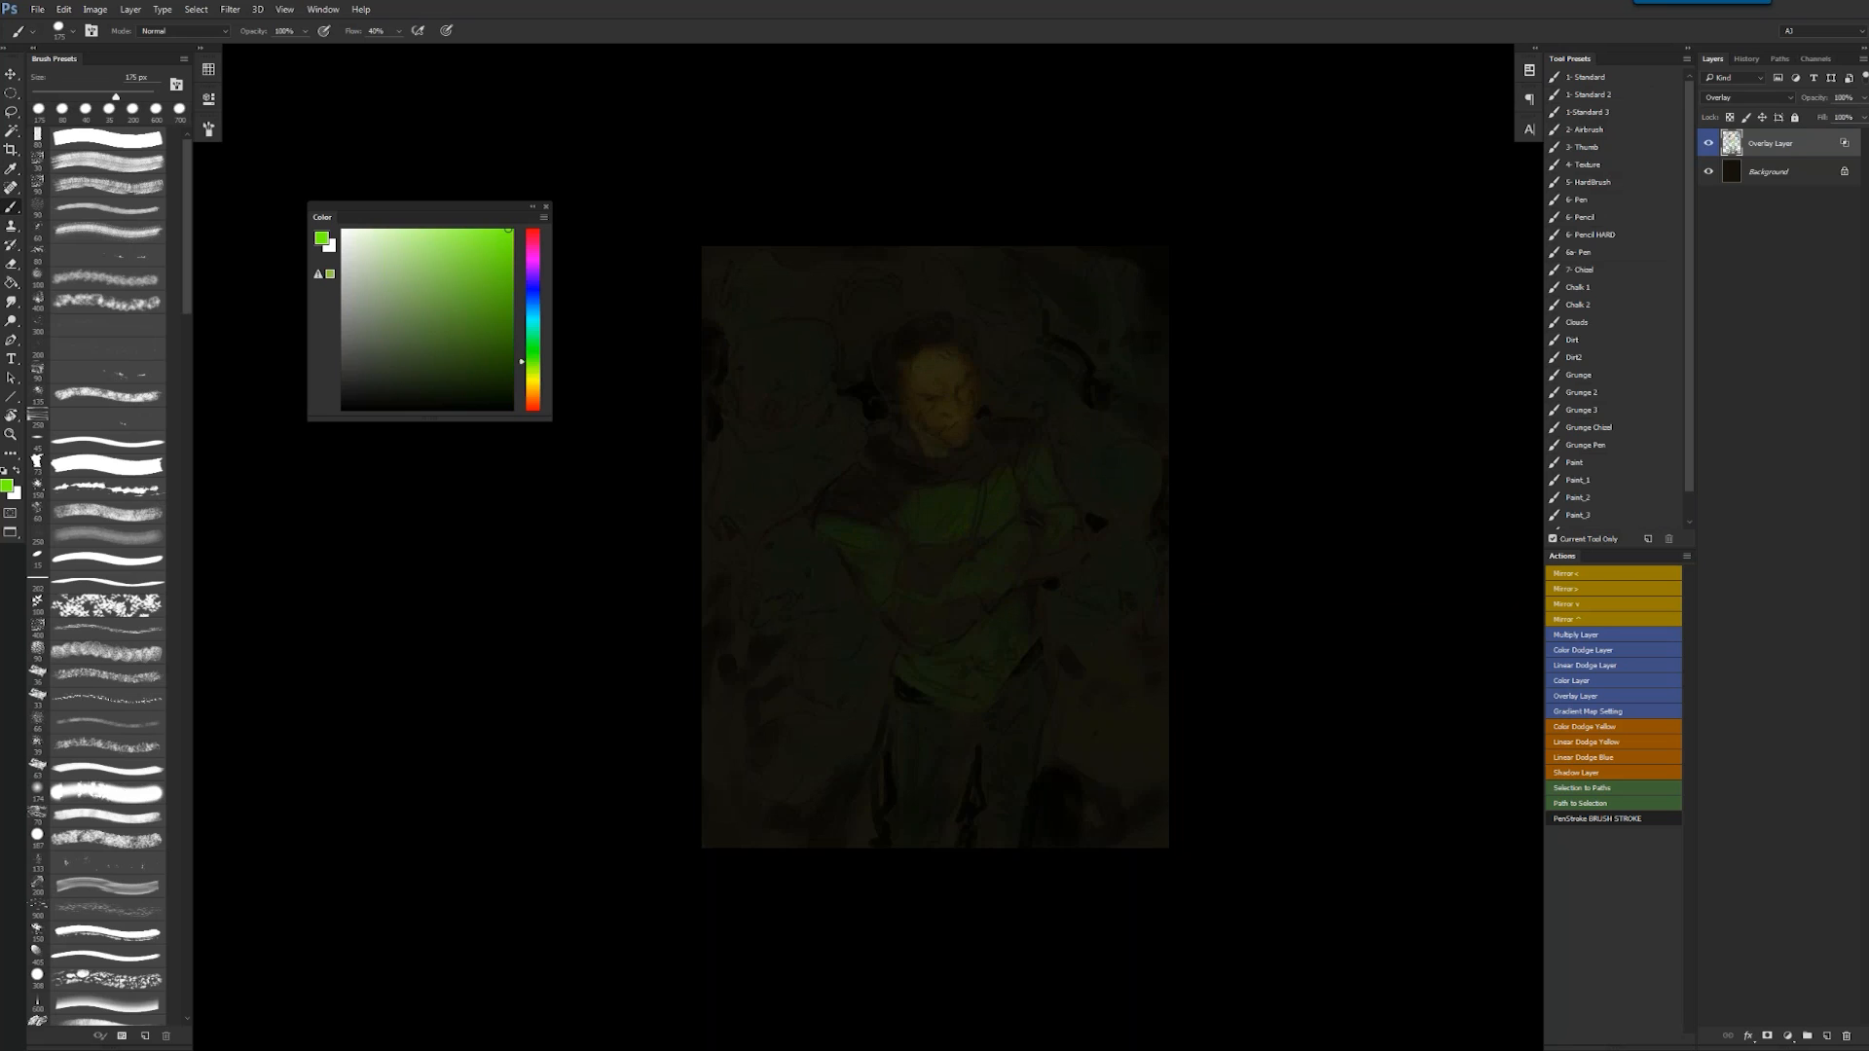
pyautogui.scroll(1, 987, 513)
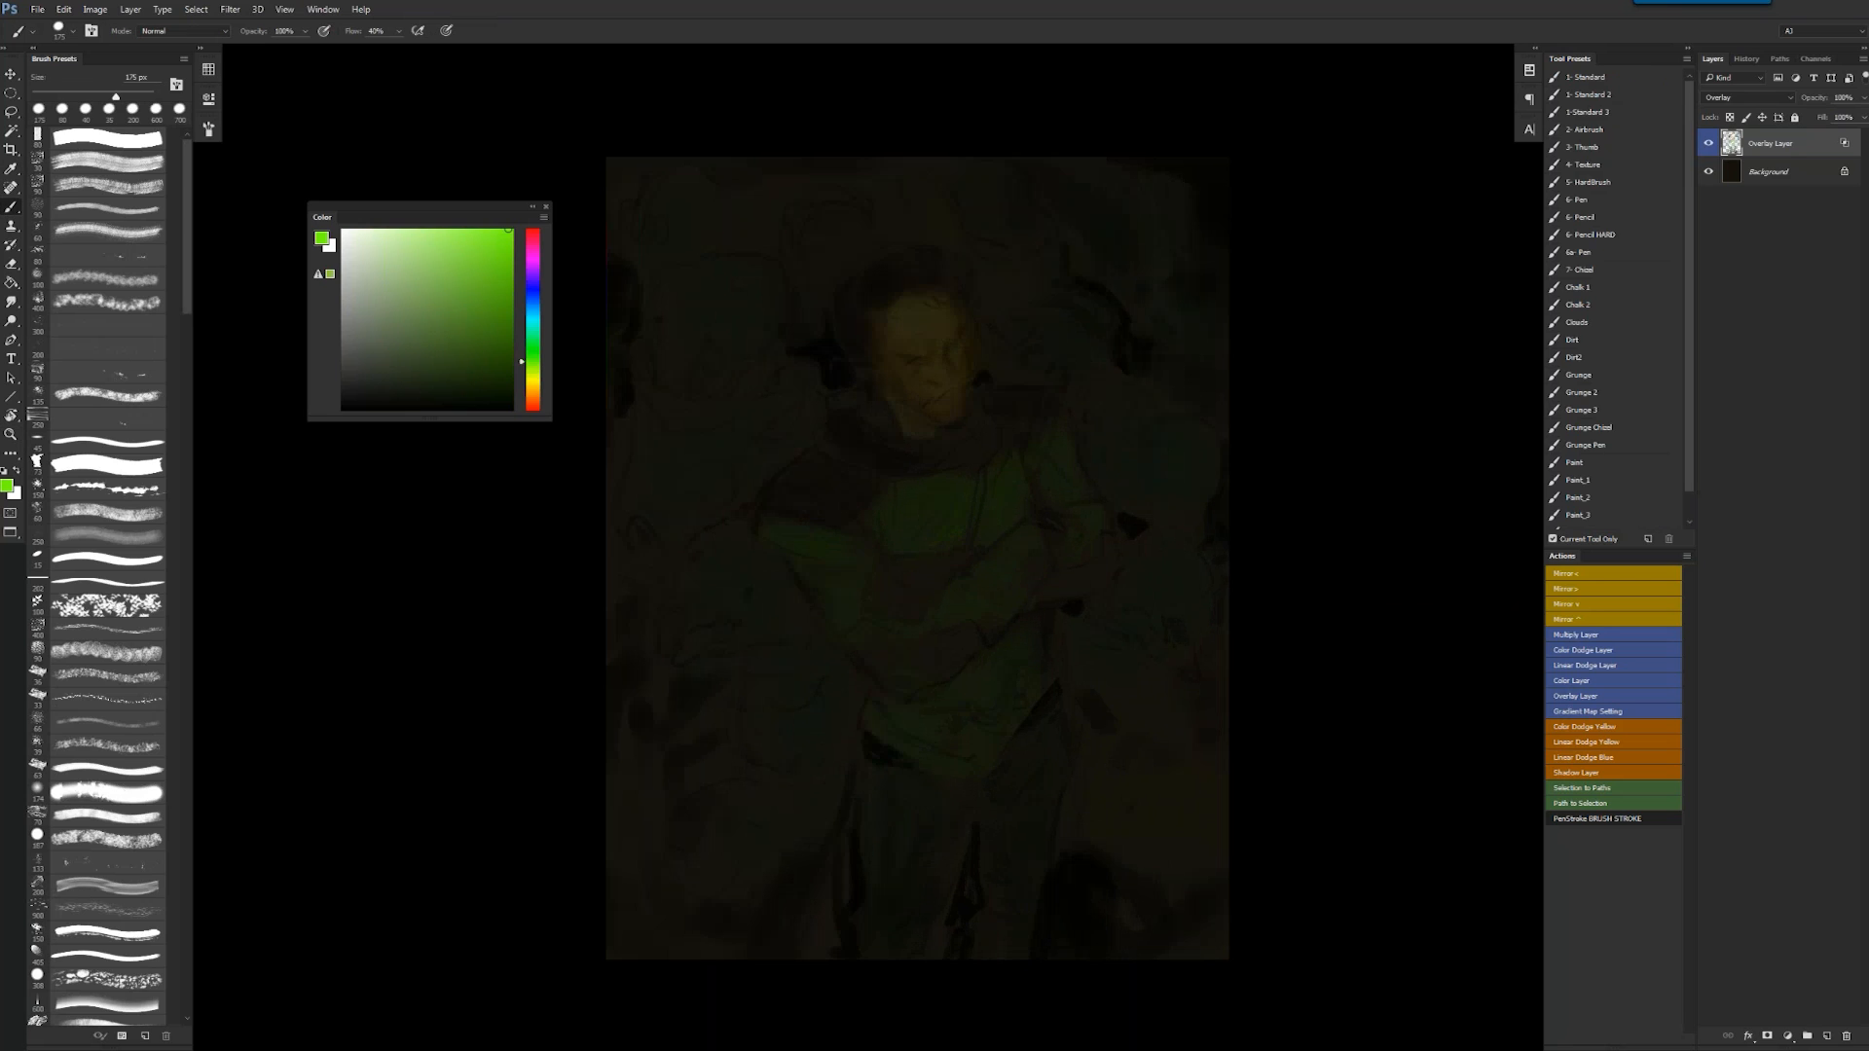
# - Tint the background figures on both sides of the central figure with bright blue, reducing the brush to 150 px and flipping the canvas
pyautogui.click(533, 307)
pyautogui.moveTo(440, 319); pyautogui.dragTo(479, 310)
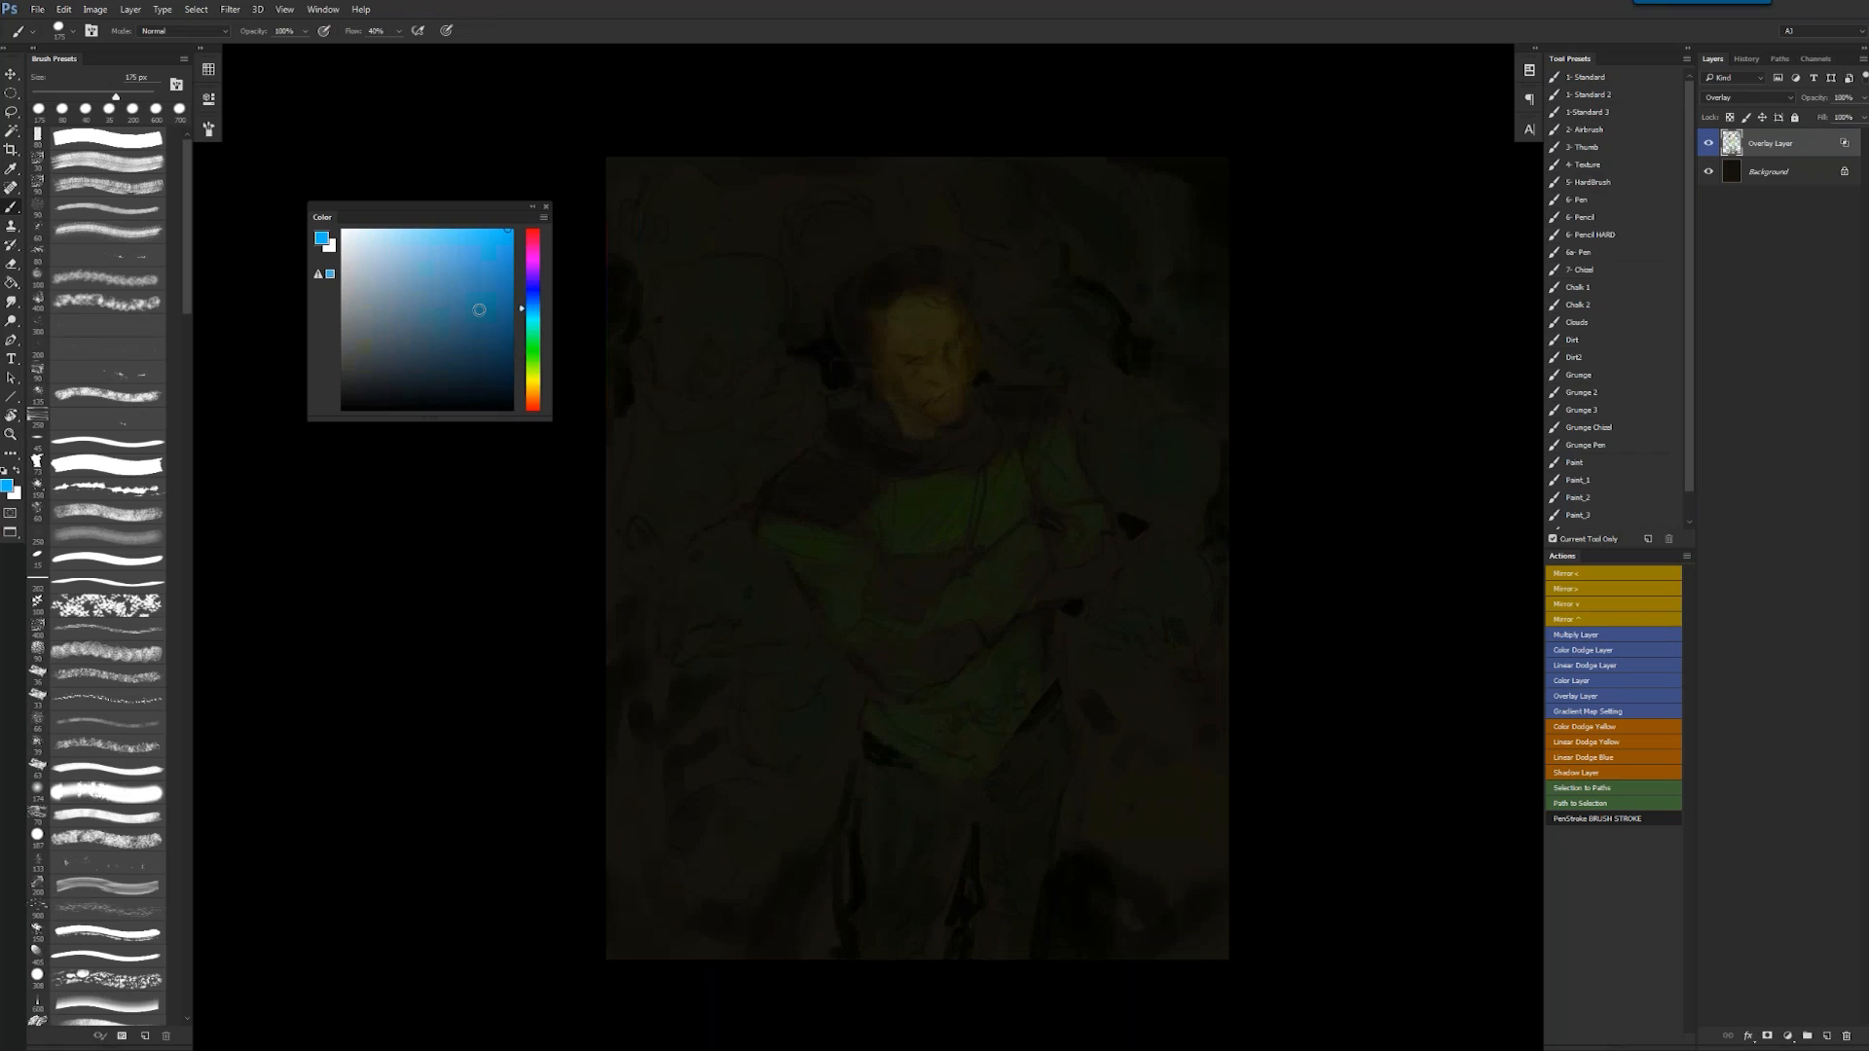
pyautogui.moveTo(683, 462); pyautogui.dragTo(652, 485)
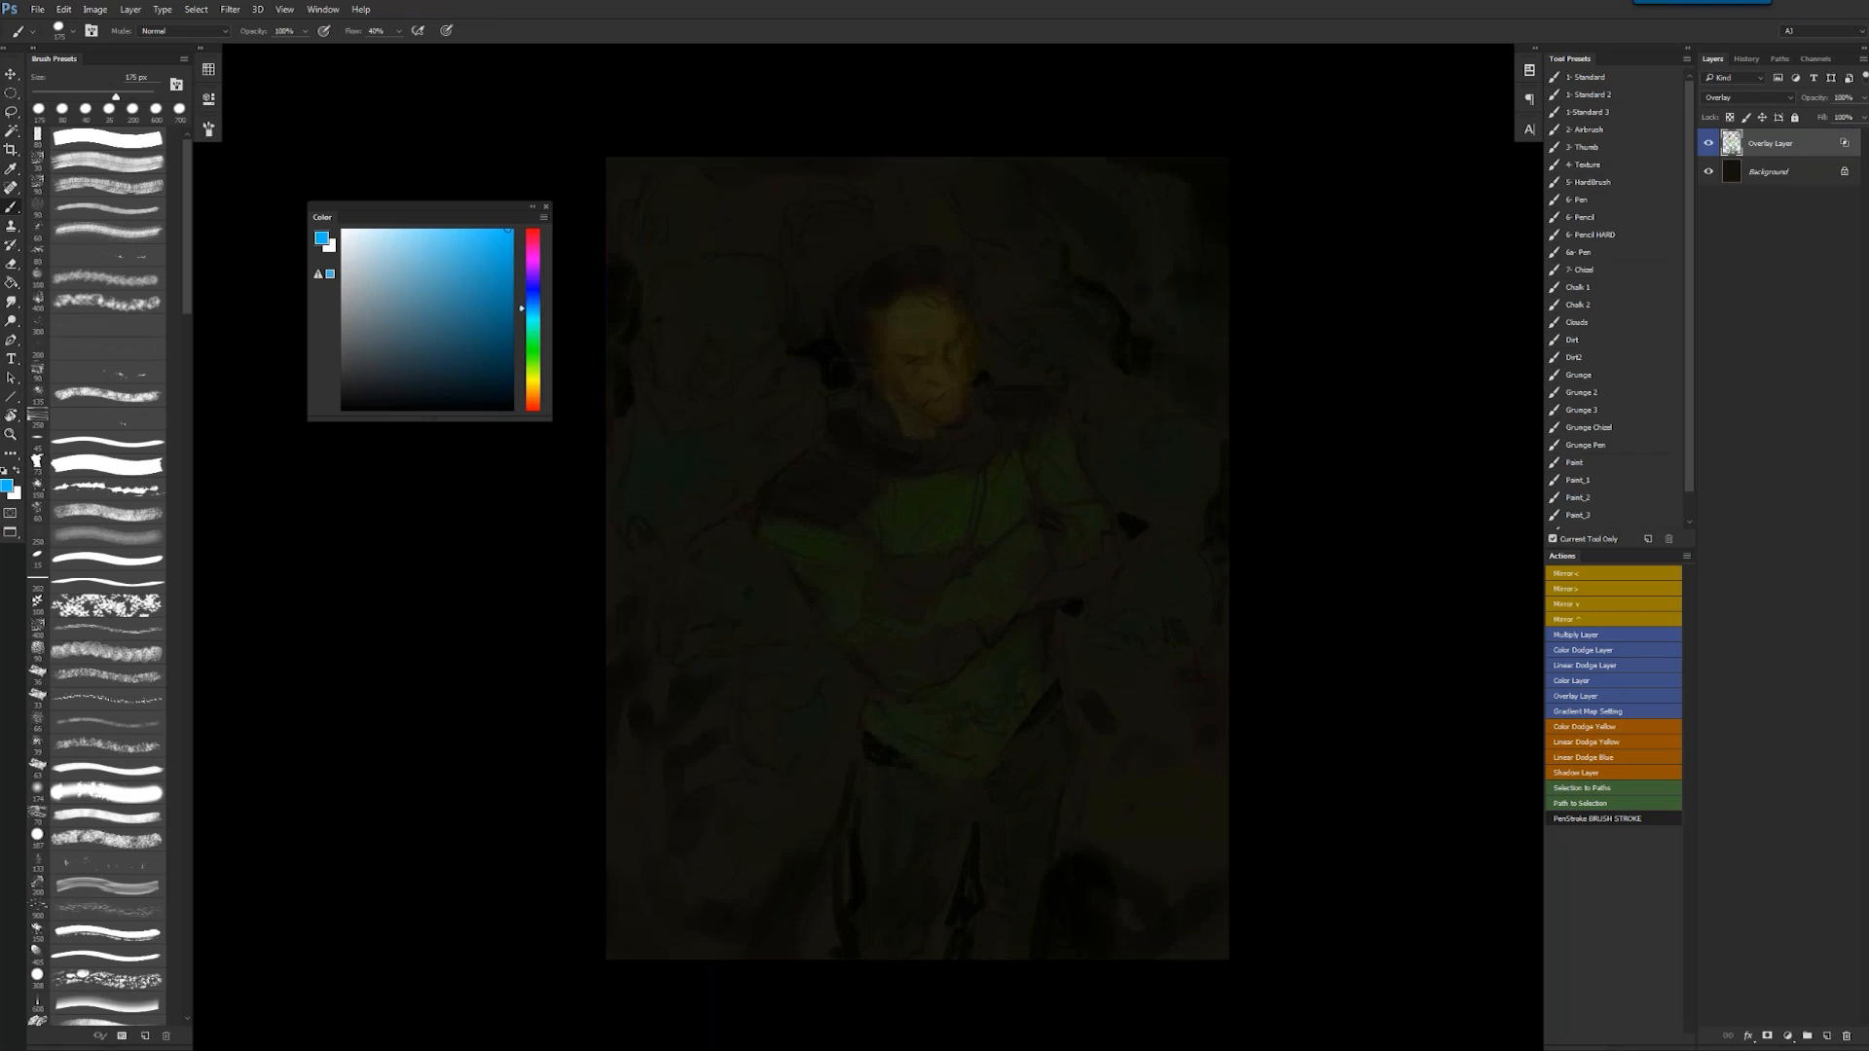
pyautogui.moveTo(1059, 316); pyautogui.dragTo(1106, 339)
pyautogui.press('[')
pyautogui.hotkey('ctrl', 'shift', 'h')
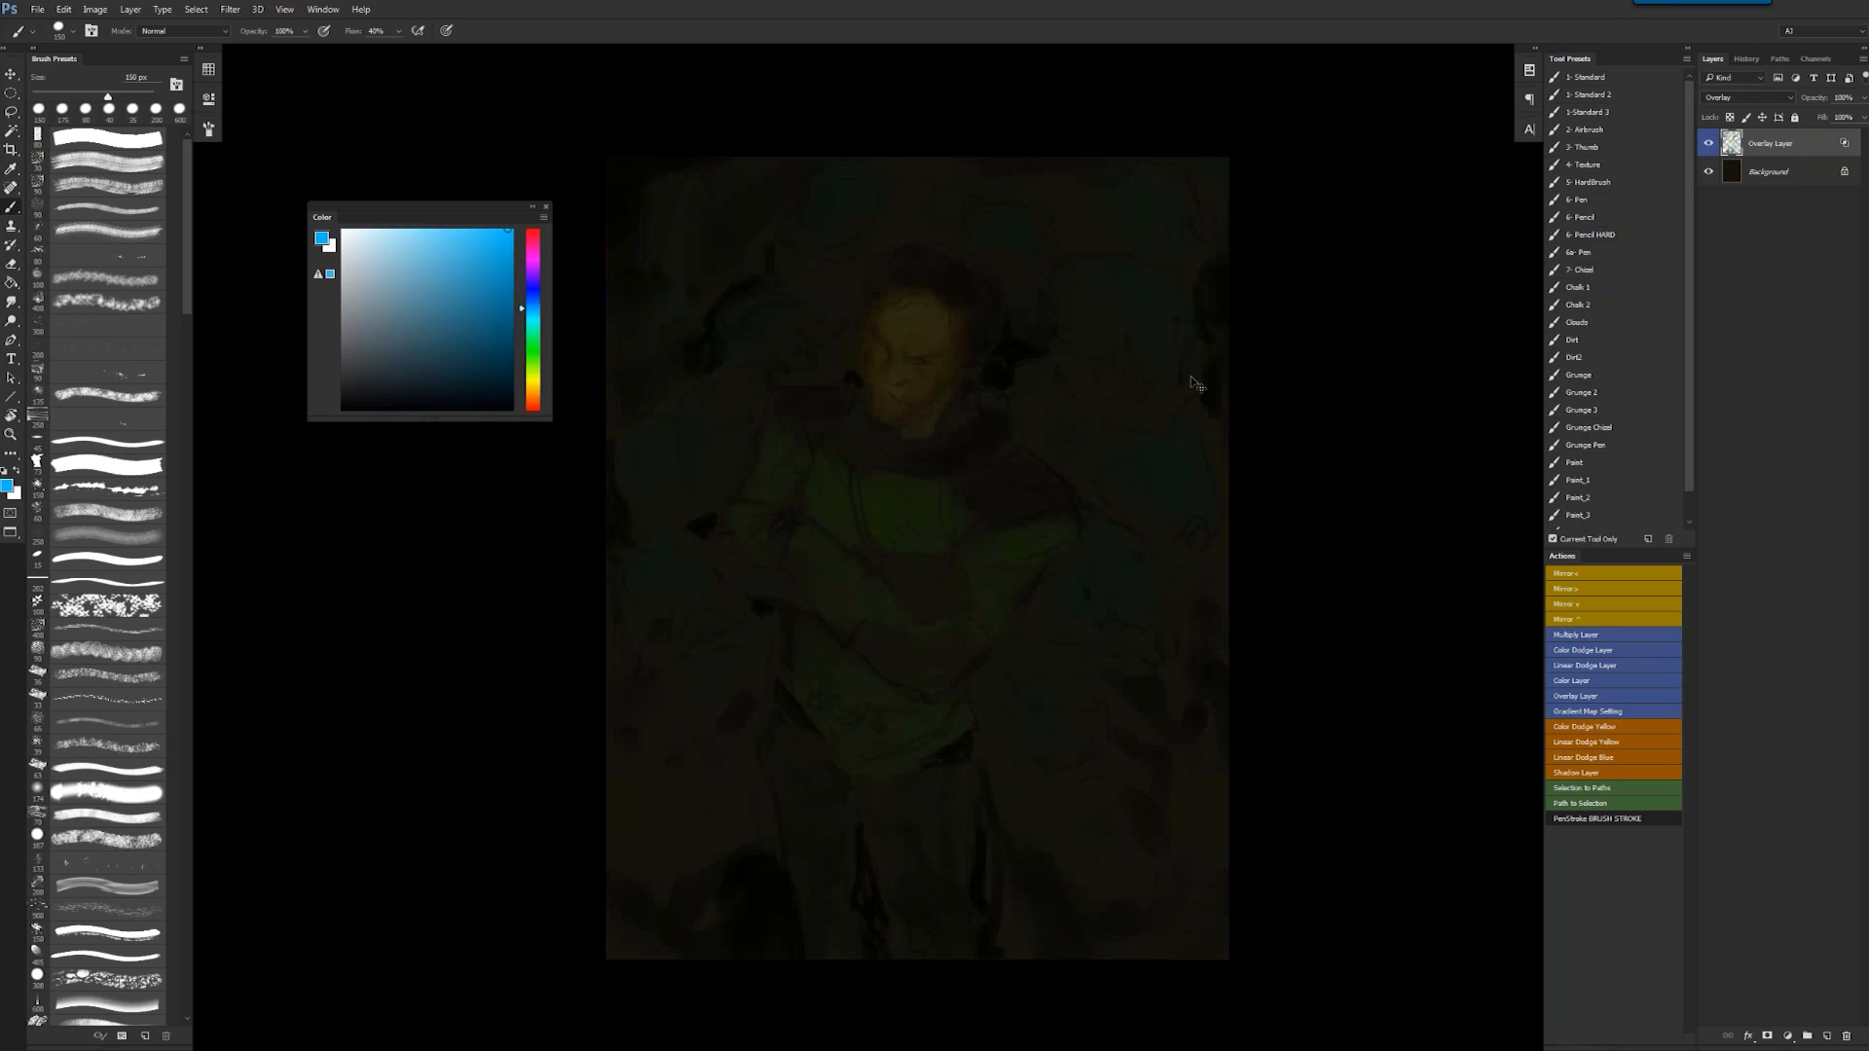
pyautogui.moveTo(1071, 602); pyautogui.dragTo(1081, 621)
# - Set the foreground color to white and try a hair highlight on a temporary Linear Dodge layer
pyautogui.press('d')
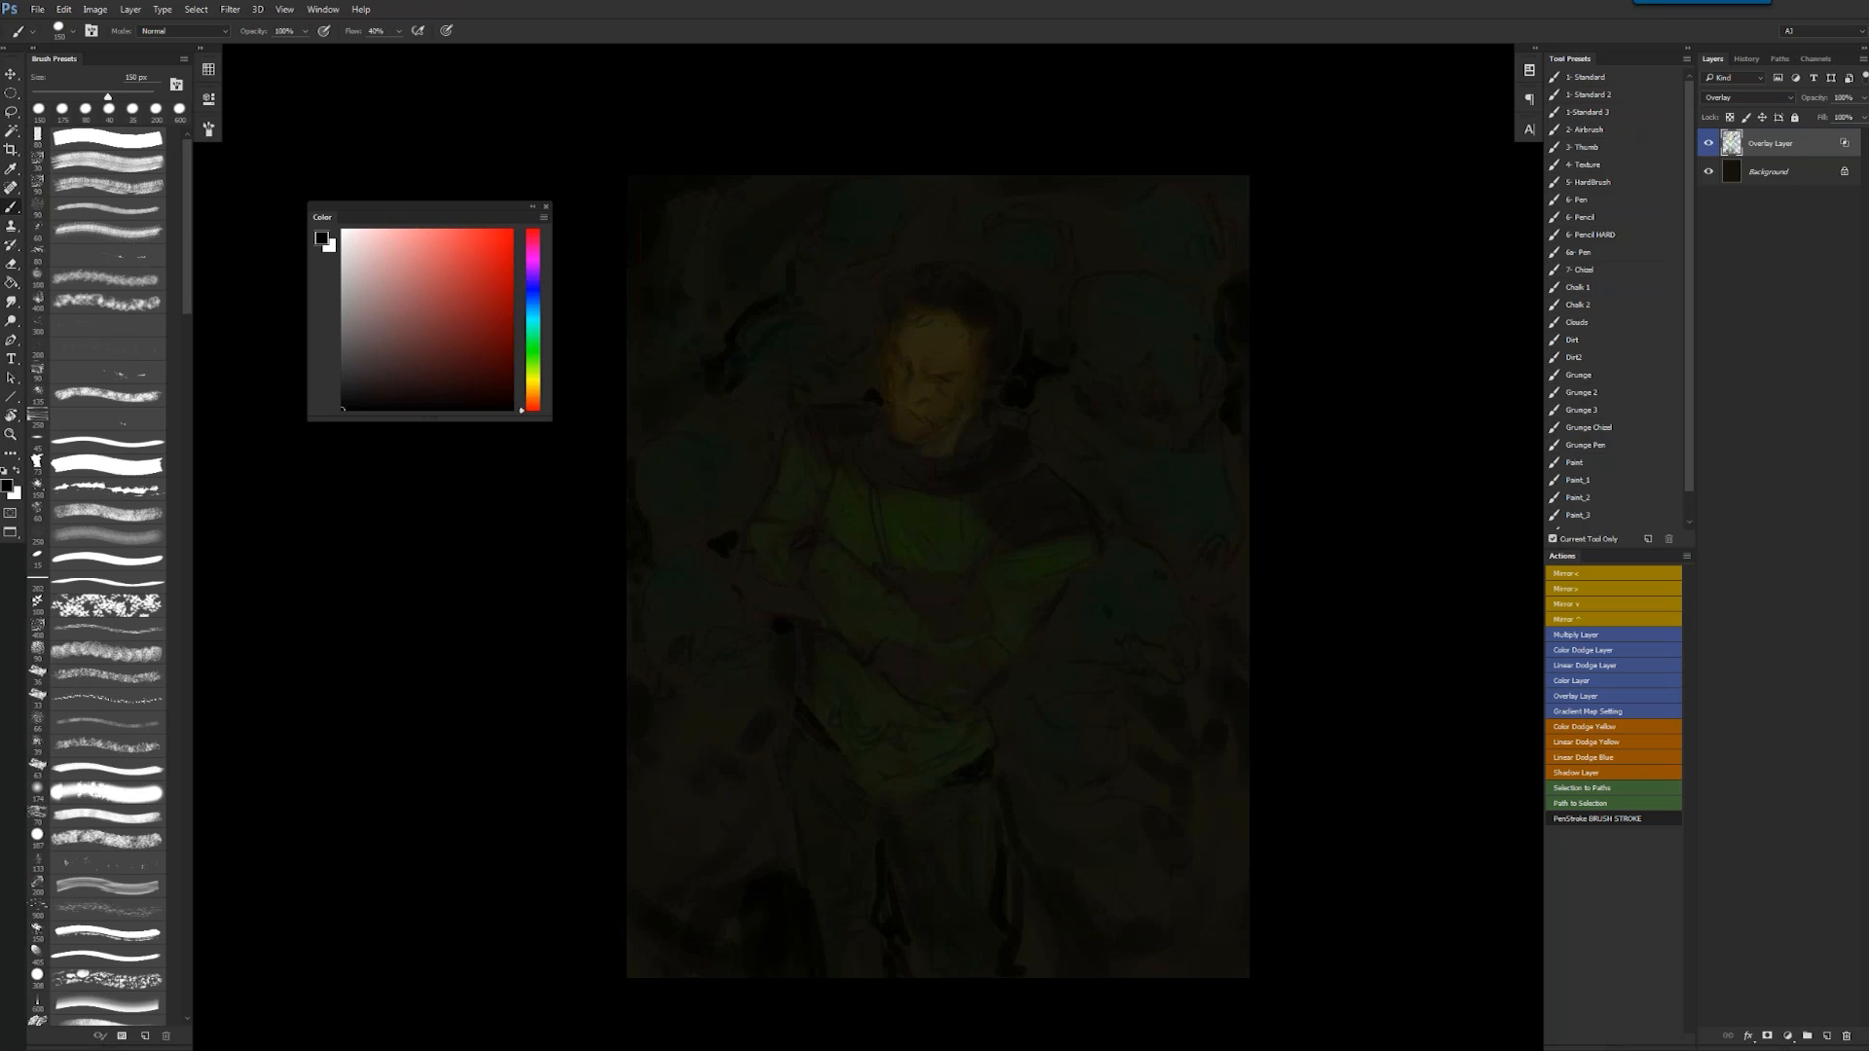
pyautogui.click(1629, 670)
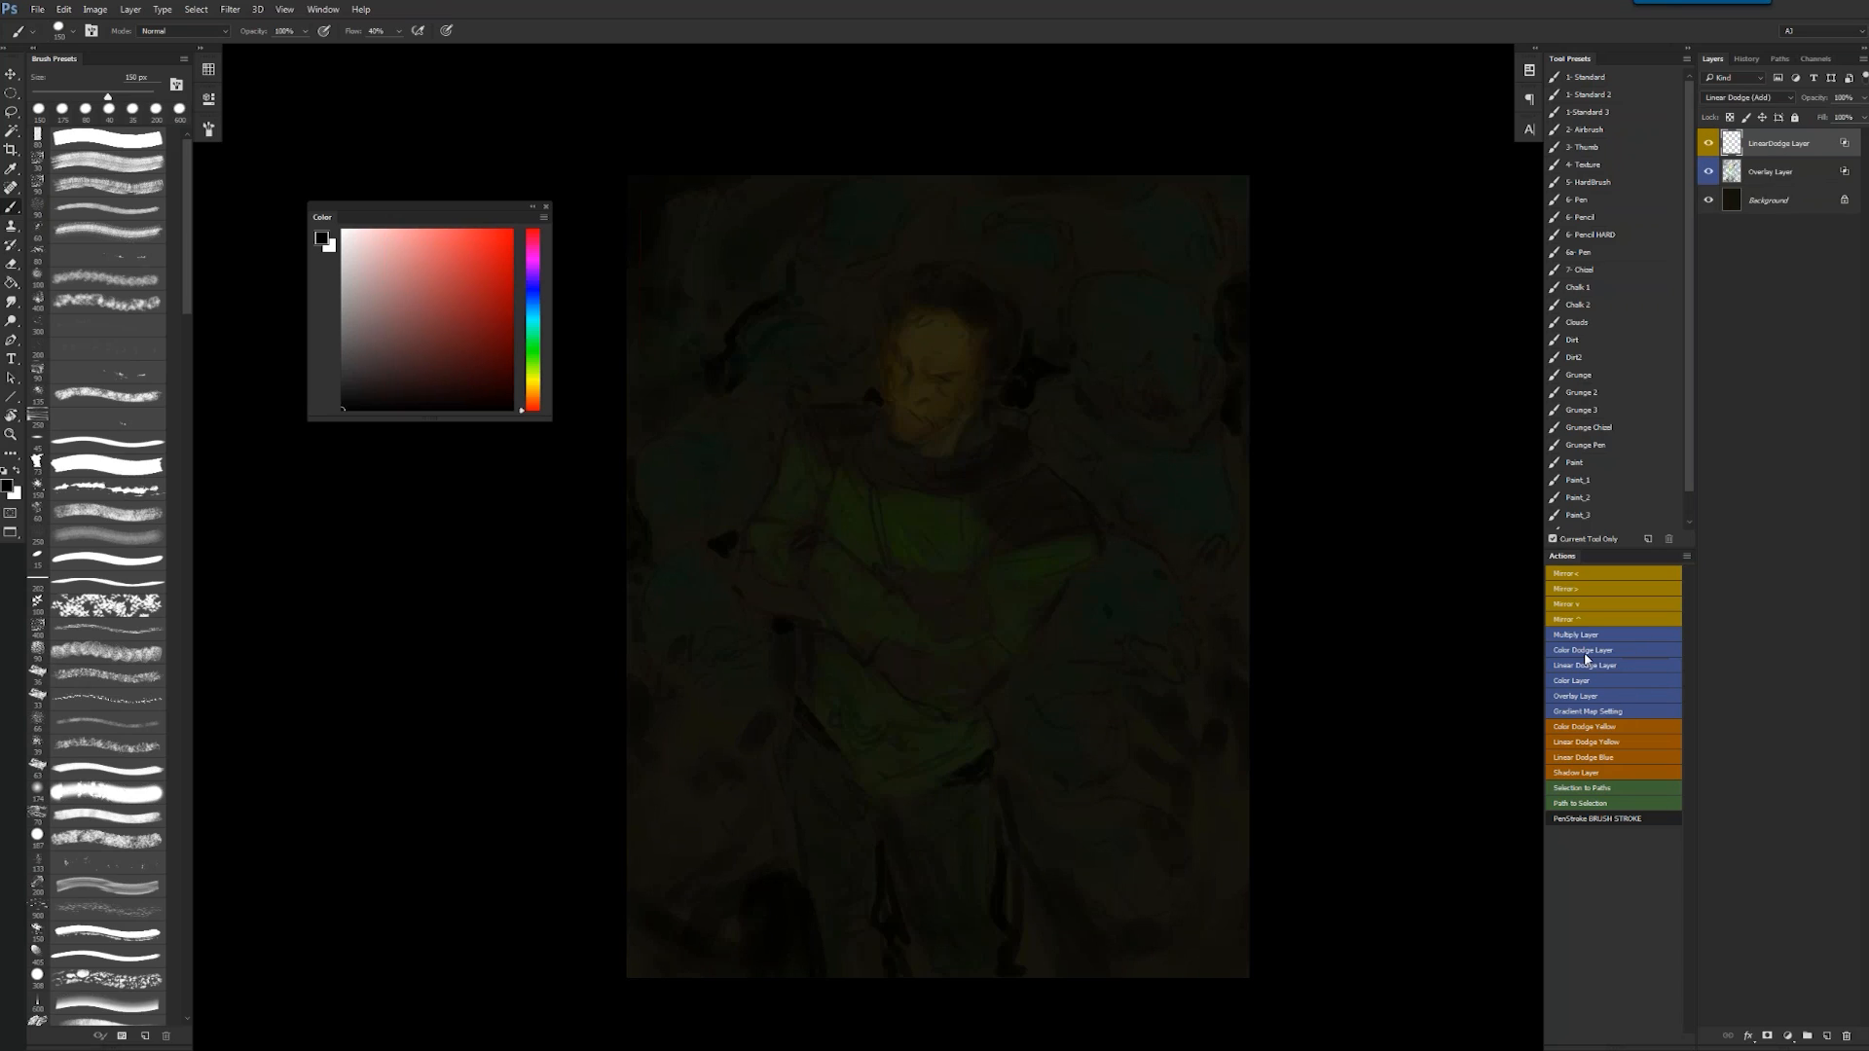
pyautogui.press('x')
pyautogui.press('[')
pyautogui.moveTo(891, 277)
pyautogui.mouseDown()
pyautogui.moveTo(936, 264)
pyautogui.moveTo(925, 279)
pyautogui.mouseUp()
pyautogui.hotkey('ctrl', 'z')
pyautogui.hotkey('ctrl', 'z')
pyautogui.press('Delete')
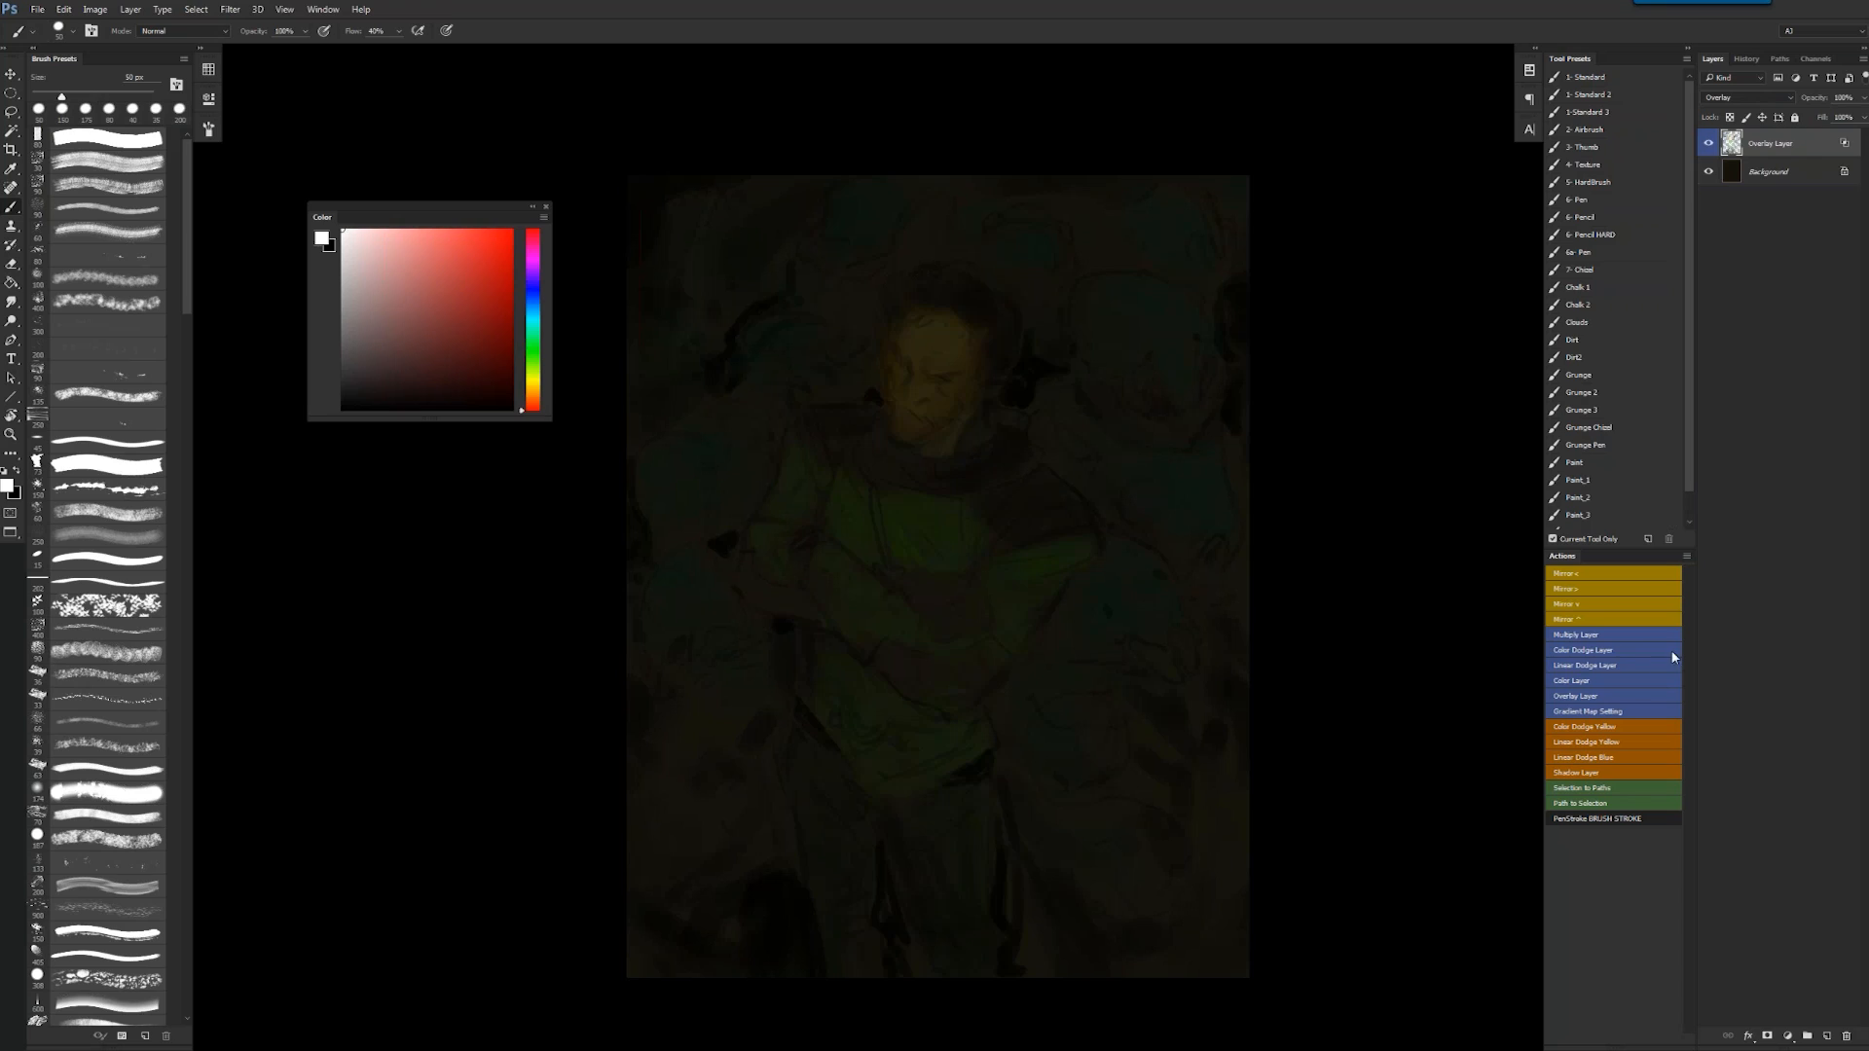
# - Add a Color Dodge layer and paint a white highlight along the top of the central figure's hair
pyautogui.click(1628, 650)
pyautogui.moveTo(885, 279)
pyautogui.mouseDown()
pyautogui.moveTo(944, 254)
pyautogui.moveTo(969, 279)
pyautogui.mouseUp()
pyautogui.press('[')
pyautogui.press('[')
pyautogui.press('[')
pyautogui.press('[')
pyautogui.press('[')
pyautogui.press('[')
pyautogui.press('[')
pyautogui.press(']')
pyautogui.press(']')
pyautogui.press(']')
pyautogui.press(']')
pyautogui.press(']')
# - Paint glowing highlights down the side of the central figure's hair and across the forehead, varying the brush size
pyautogui.moveTo(962, 263)
pyautogui.mouseDown()
pyautogui.moveTo(1013, 311)
pyautogui.moveTo(973, 331)
pyautogui.mouseUp()
pyautogui.press(']')
pyautogui.press(']')
pyautogui.press(']')
pyautogui.press(']')
pyautogui.press(']')
pyautogui.press(']')
pyautogui.press(']')
pyautogui.press(']')
pyautogui.press(']')
pyautogui.press(']')
pyautogui.press('[')
pyautogui.press('[')
pyautogui.press('[')
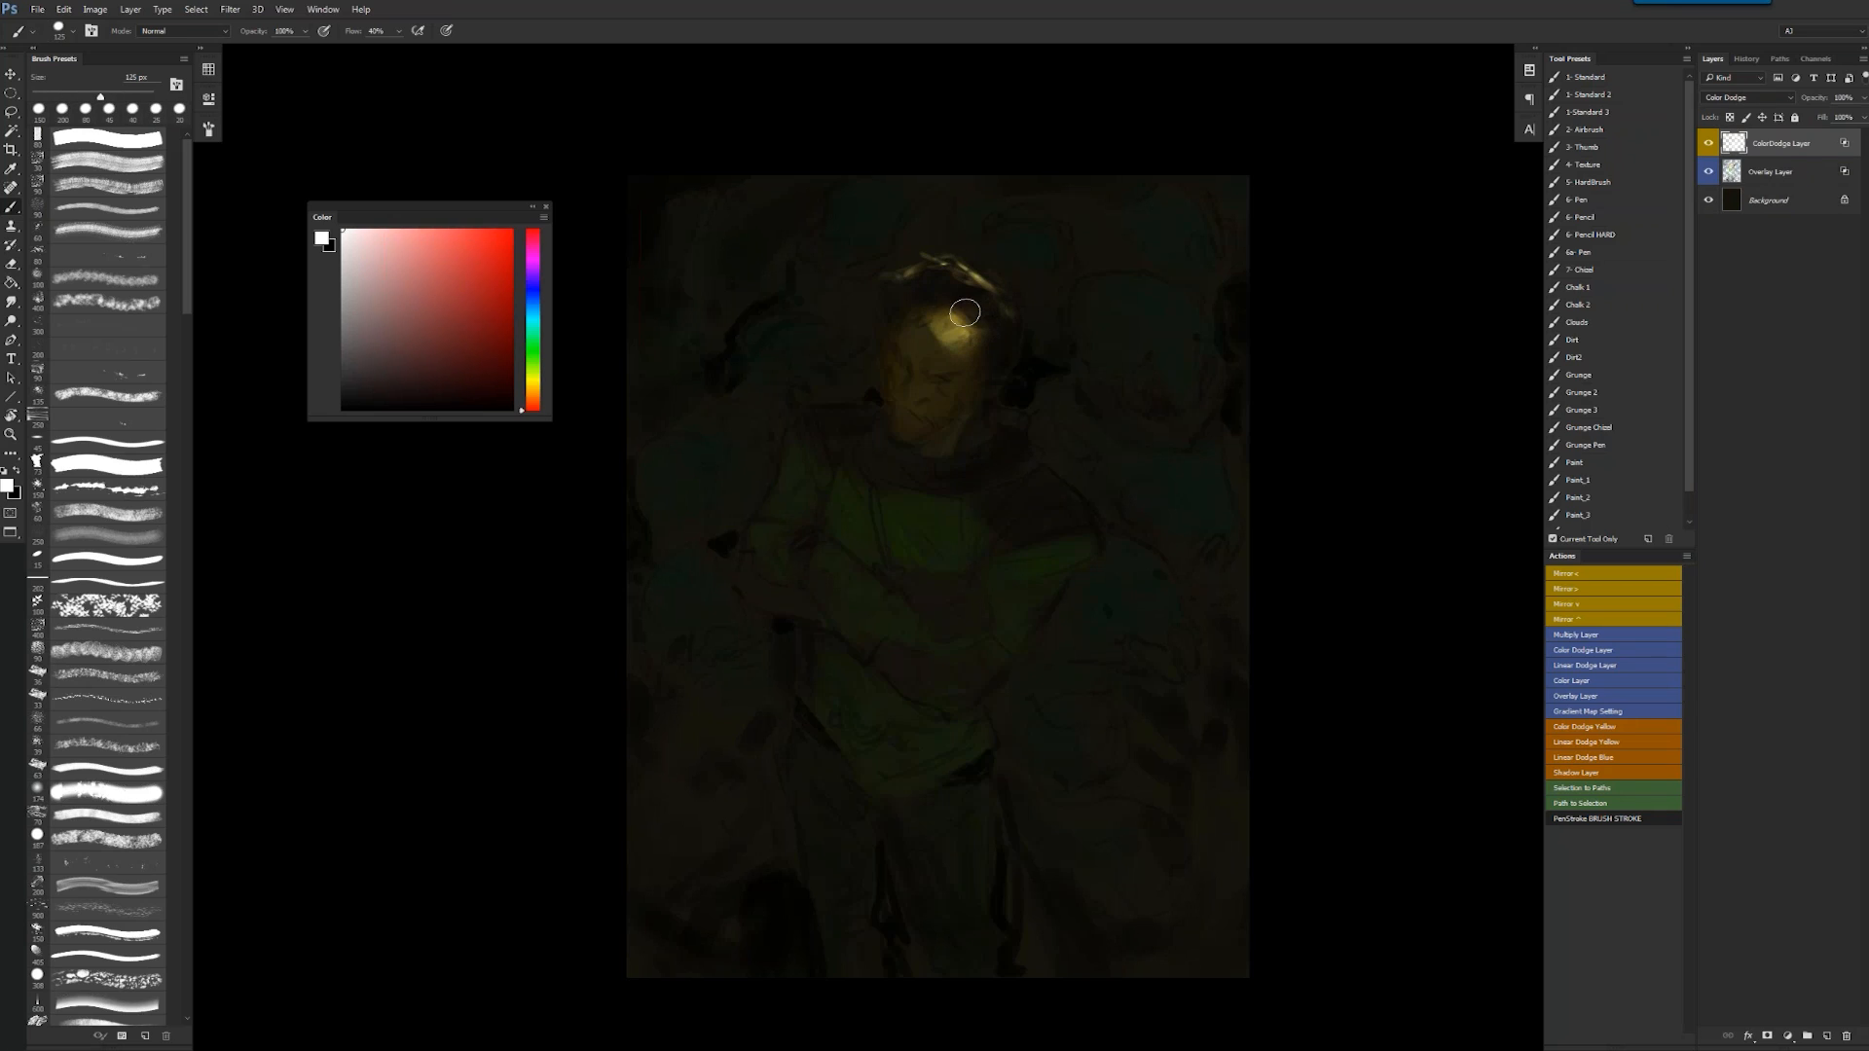
pyautogui.moveTo(946, 274)
pyautogui.mouseDown()
pyautogui.moveTo(919, 272)
pyautogui.moveTo(1006, 314)
pyautogui.moveTo(962, 328)
pyautogui.moveTo(978, 353)
pyautogui.mouseUp()
# - Add finer highlight strokes around the central figure's hairline and undo the last few strokes
pyautogui.press('[')
pyautogui.press('[')
pyautogui.press('[')
pyautogui.press('[')
pyautogui.press('[')
pyautogui.moveTo(1007, 323)
pyautogui.mouseDown()
pyautogui.moveTo(996, 337)
pyautogui.moveTo(973, 301)
pyautogui.mouseUp()
pyautogui.moveTo(971, 274); pyautogui.dragTo(1007, 311)
pyautogui.press(']')
pyautogui.press(']')
pyautogui.press(']')
pyautogui.press(']')
pyautogui.press(']')
pyautogui.hotkey('ctrl', 'alt', 'z')
pyautogui.hotkey('ctrl', 'alt', 'z')
pyautogui.hotkey('ctrl', 'alt', 'z')
# - Paint highlights on the central figure's shoulder and both sides of the collar, flipping the canvas between strokes
pyautogui.moveTo(1004, 416)
pyautogui.mouseDown()
pyautogui.moveTo(1042, 479)
pyautogui.moveTo(1003, 497)
pyautogui.mouseUp()
pyautogui.moveTo(1002, 497); pyautogui.dragTo(1076, 509)
pyautogui.hotkey('ctrl', 'shift', 'h')
pyautogui.moveTo(831, 513); pyautogui.dragTo(794, 518)
pyautogui.moveTo(1022, 405); pyautogui.dragTo(1034, 428)
# - Paint thin rim highlights with a smaller brush on the heads of three background figures above the lit shoulder
pyautogui.press('[')
pyautogui.press('[')
pyautogui.press('[')
pyautogui.moveTo(677, 328); pyautogui.dragTo(720, 283)
pyautogui.press('[')
pyautogui.press('[')
pyautogui.press('[')
pyautogui.moveTo(816, 225)
pyautogui.mouseDown()
pyautogui.moveTo(852, 204)
pyautogui.moveTo(822, 215)
pyautogui.mouseUp()
pyautogui.moveTo(958, 188); pyautogui.dragTo(975, 180)
# - Paint fine rim highlights on the heads at the canvas's upper edge, undoing one overly broad stroke
pyautogui.press(']')
pyautogui.press(']')
pyautogui.press(']')
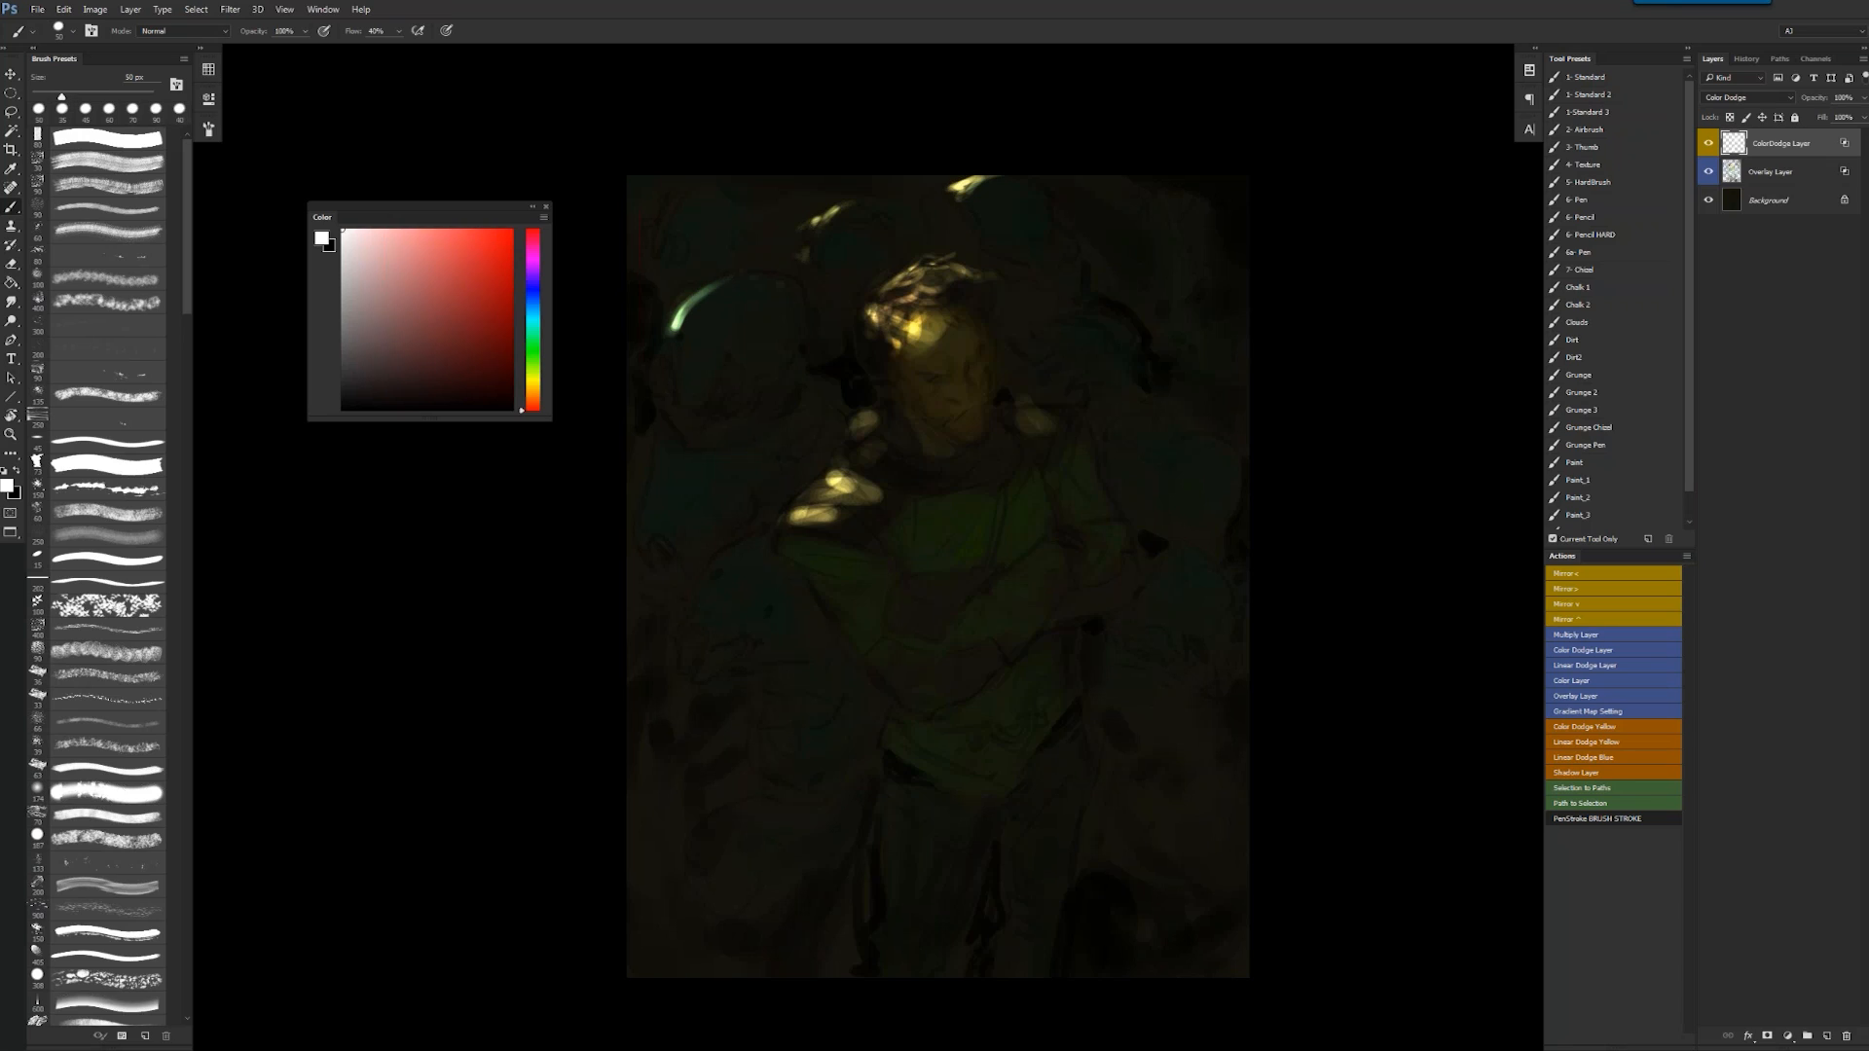
pyautogui.press(']')
pyautogui.press(']')
pyautogui.moveTo(679, 213)
pyautogui.mouseDown()
pyautogui.moveTo(704, 187)
pyautogui.moveTo(737, 202)
pyautogui.mouseUp()
pyautogui.hotkey('ctrl', 'z')
pyautogui.press('[')
pyautogui.press('[')
pyautogui.press('[')
pyautogui.press('[')
pyautogui.press('[')
pyautogui.press('[')
pyautogui.press('[')
pyautogui.press('[')
pyautogui.moveTo(733, 202); pyautogui.dragTo(814, 186)
# - Paint rim highlights on the background figure at the canvas edge beside the lit shoulder
pyautogui.moveTo(626, 442); pyautogui.dragTo(648, 434)
pyautogui.press(']')
pyautogui.press(']')
pyautogui.press(']')
pyautogui.moveTo(641, 522)
pyautogui.mouseDown()
pyautogui.moveTo(650, 481)
pyautogui.moveTo(644, 514)
pyautogui.mouseUp()
pyautogui.press(']')
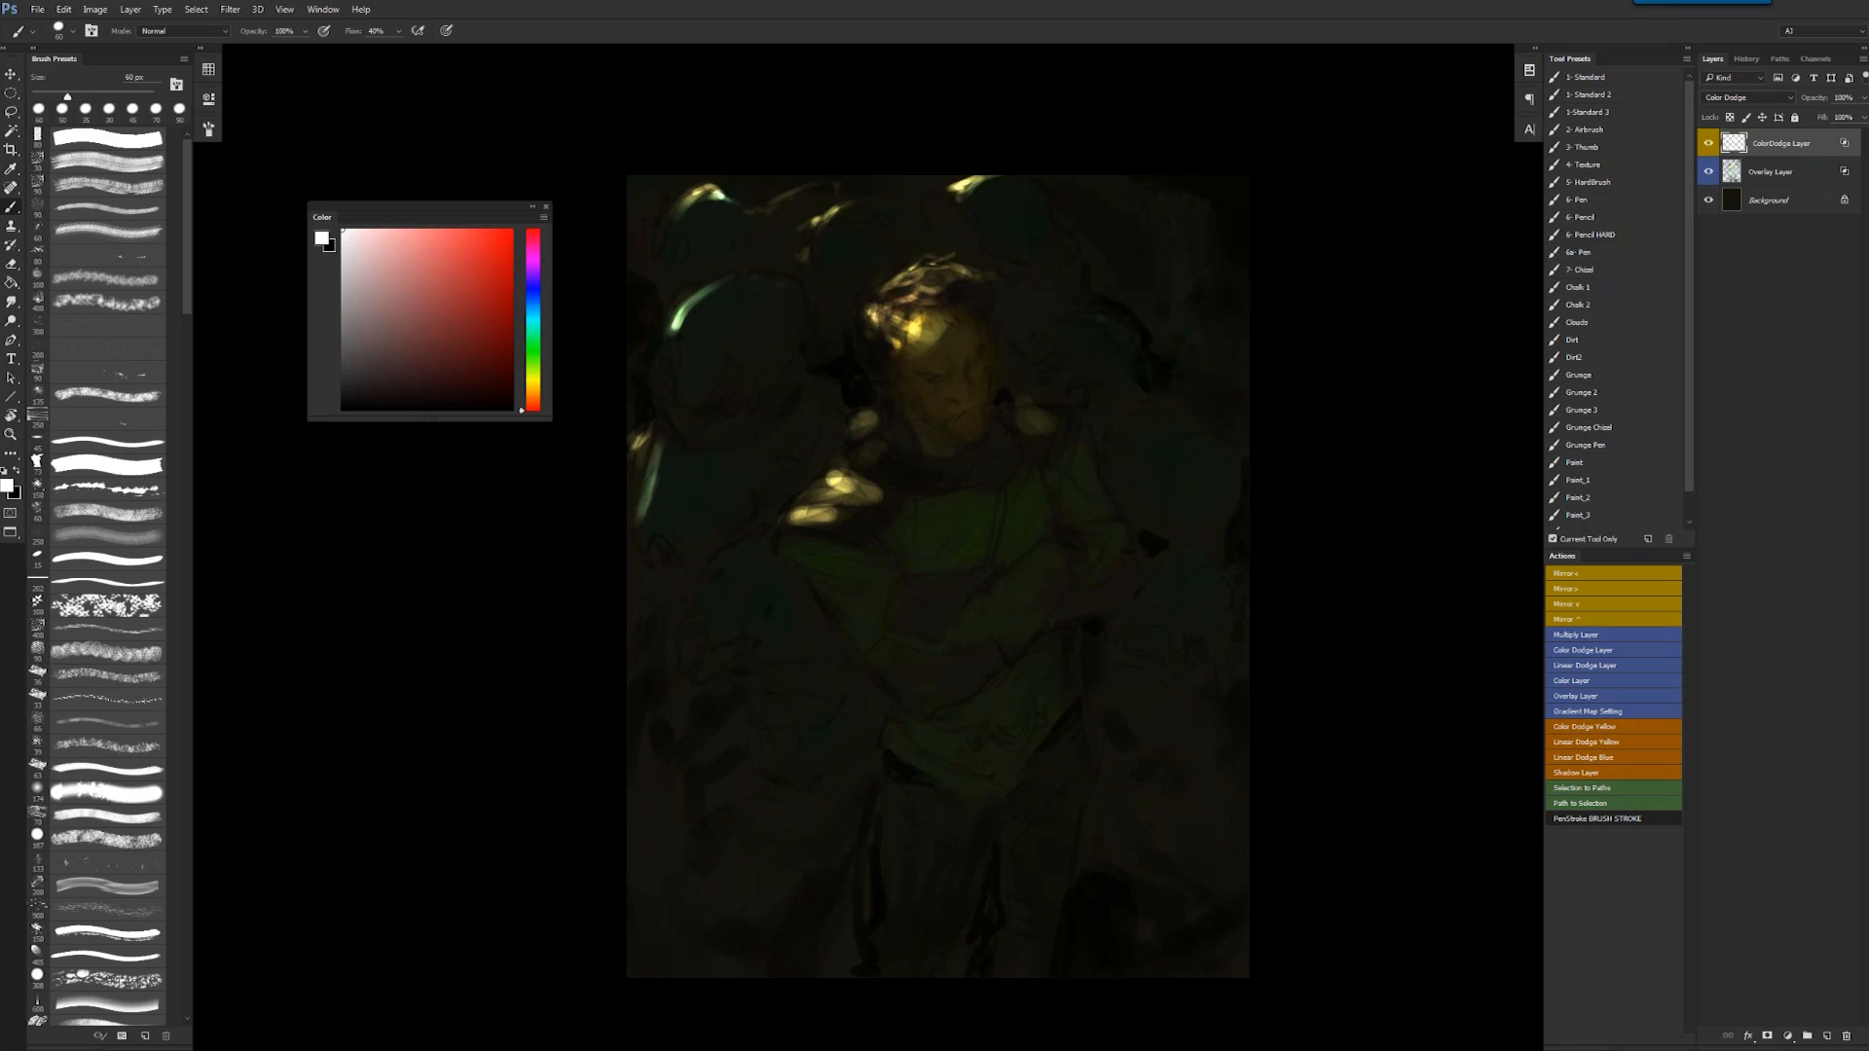
pyautogui.press(']')
pyautogui.moveTo(663, 433); pyautogui.dragTo(654, 484)
# - Trace a thin rim highlight around the background head beside the central figure's lit arm and flip the canvas
pyautogui.press('[')
pyautogui.press('[')
pyautogui.press('[')
pyautogui.press('[')
pyautogui.press('[')
pyautogui.press('[')
pyautogui.moveTo(725, 559); pyautogui.dragTo(761, 535)
pyautogui.moveTo(701, 599); pyautogui.dragTo(714, 582)
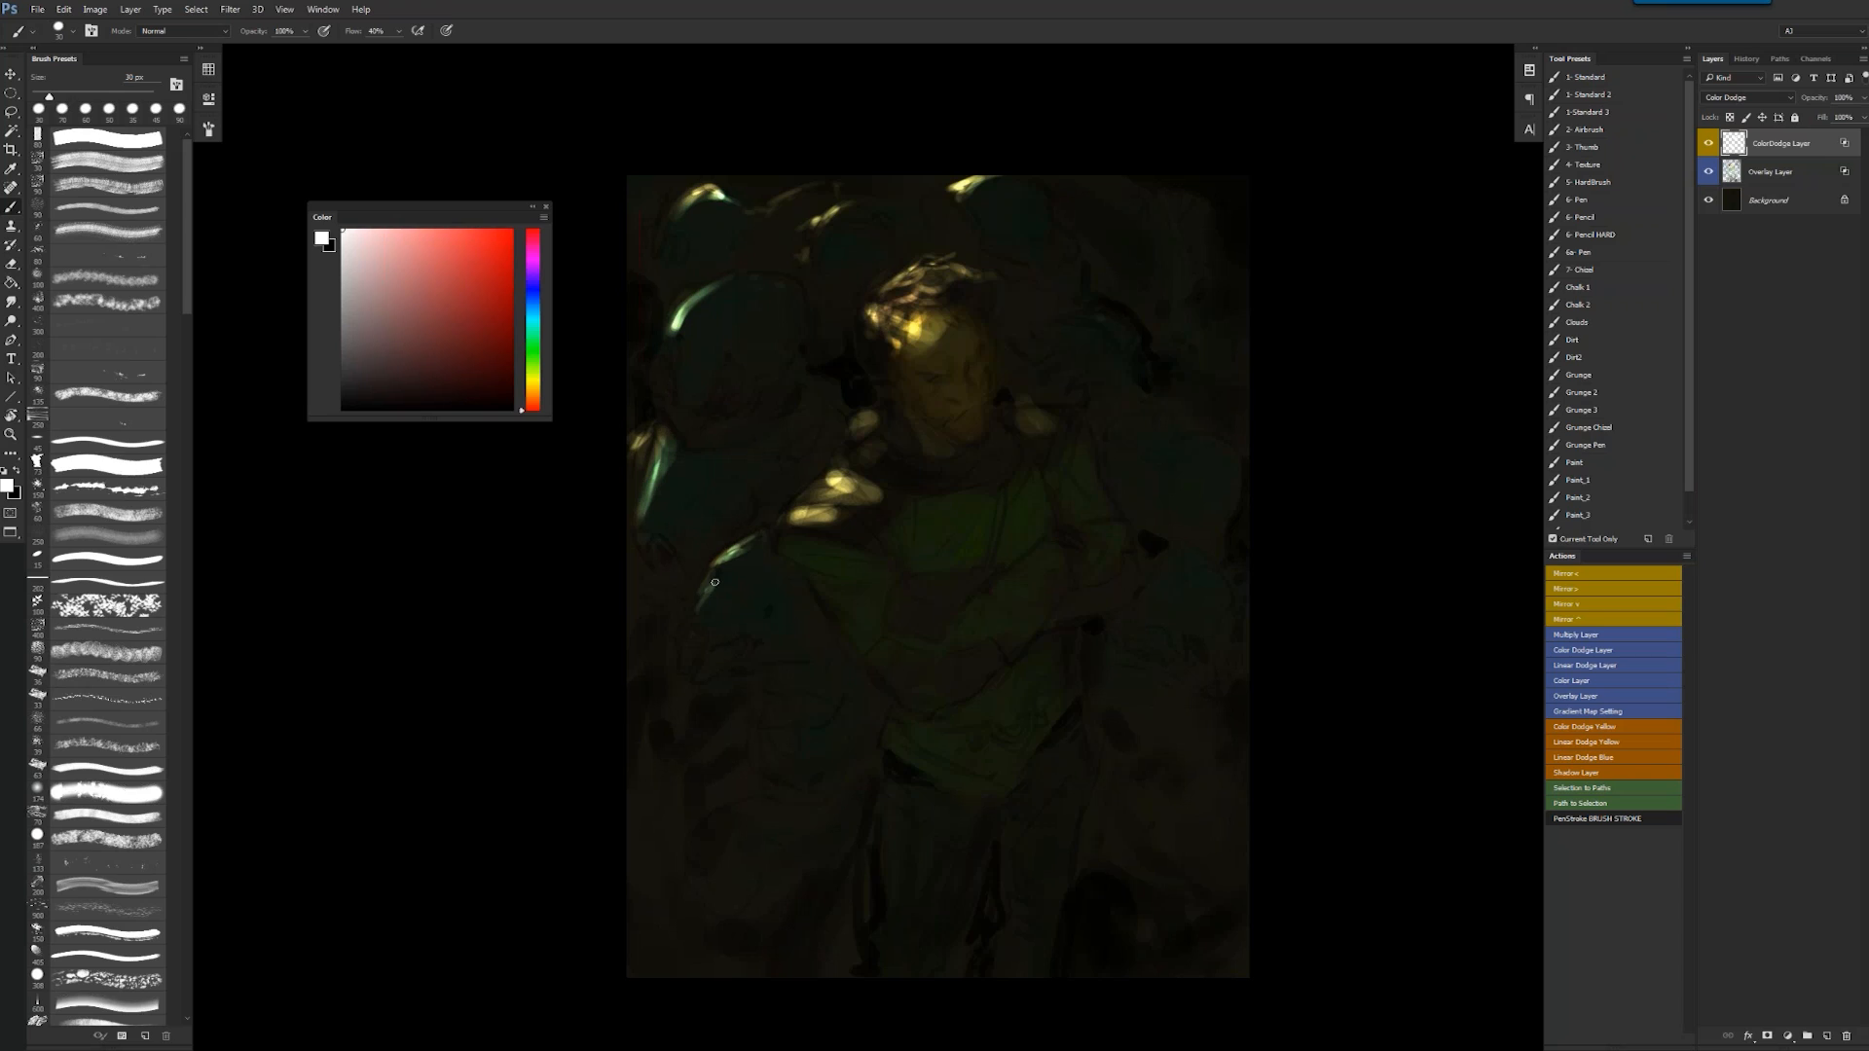
pyautogui.moveTo(680, 645); pyautogui.dragTo(694, 621)
pyautogui.press('F2')
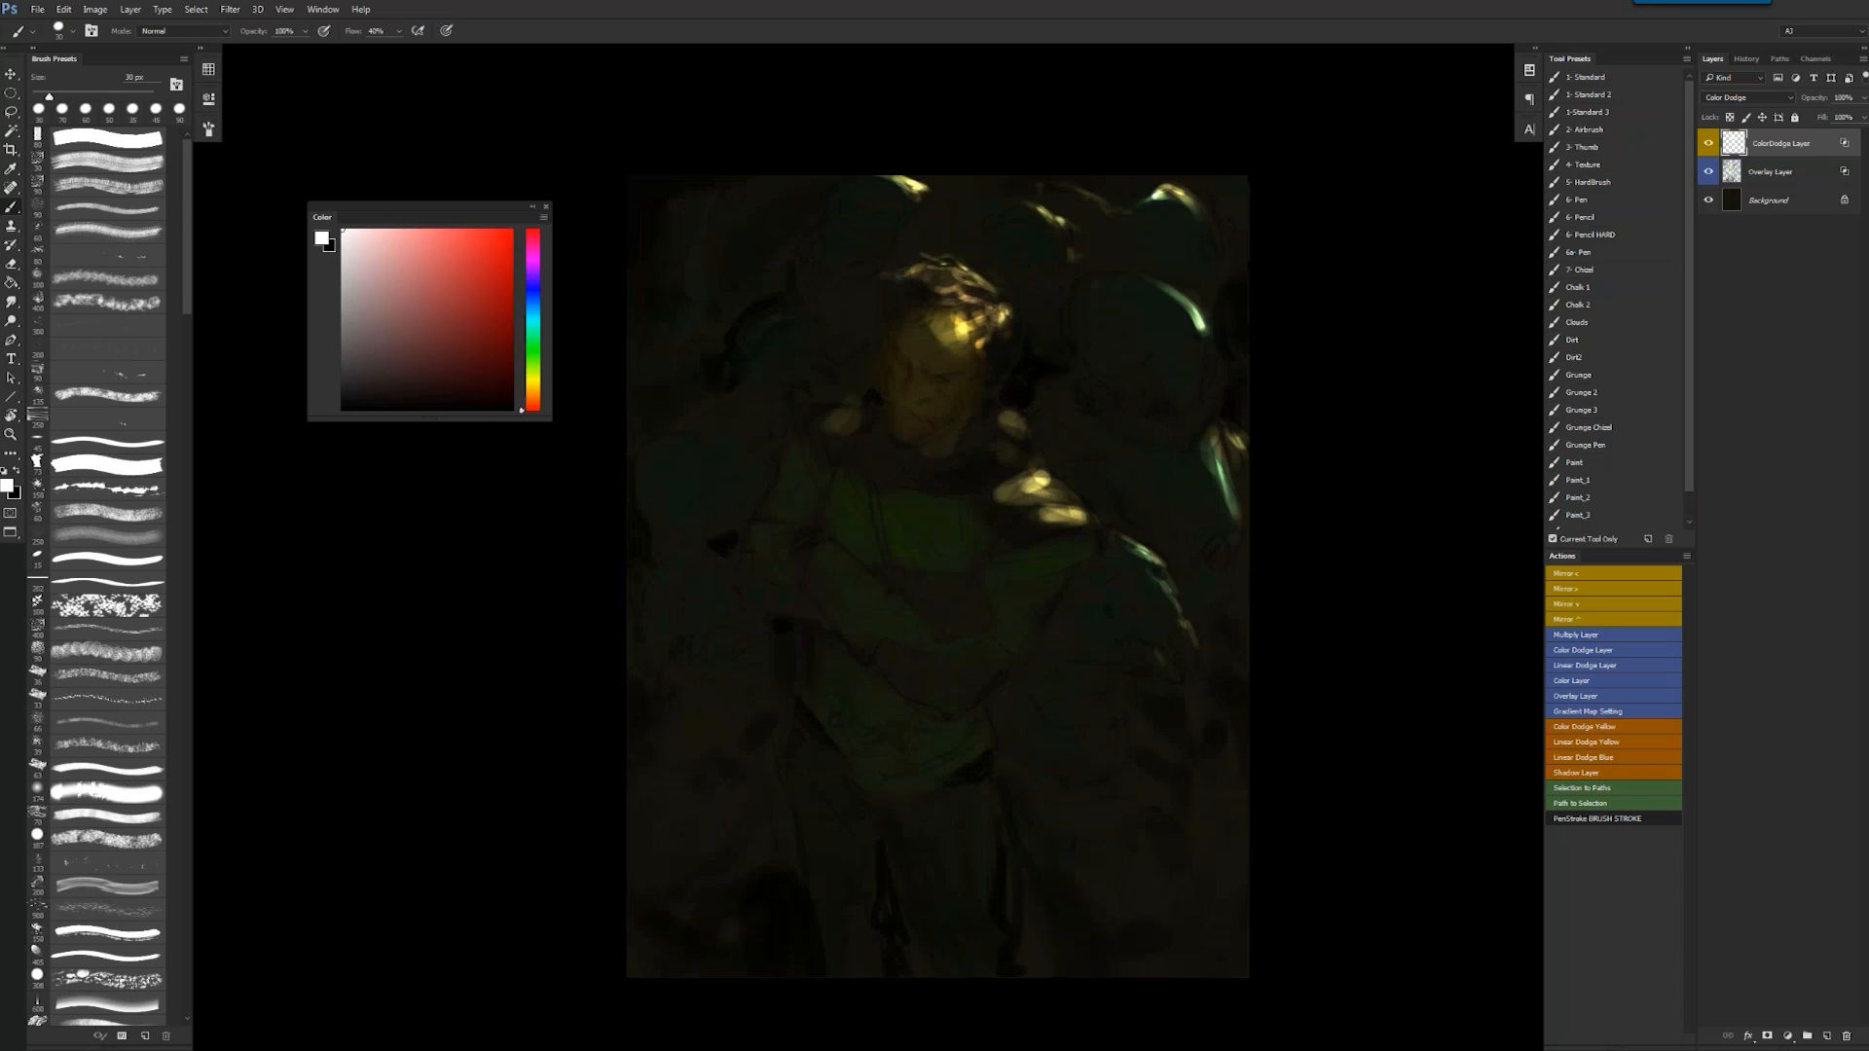
# - Paint soft rim highlights on the background heads on the shadowed side of the central figure with a 40 px brush
pyautogui.press(']')
pyautogui.moveTo(742, 315)
pyautogui.mouseDown()
pyautogui.moveTo(818, 304)
pyautogui.moveTo(859, 336)
pyautogui.mouseUp()
pyautogui.moveTo(732, 195); pyautogui.dragTo(751, 216)
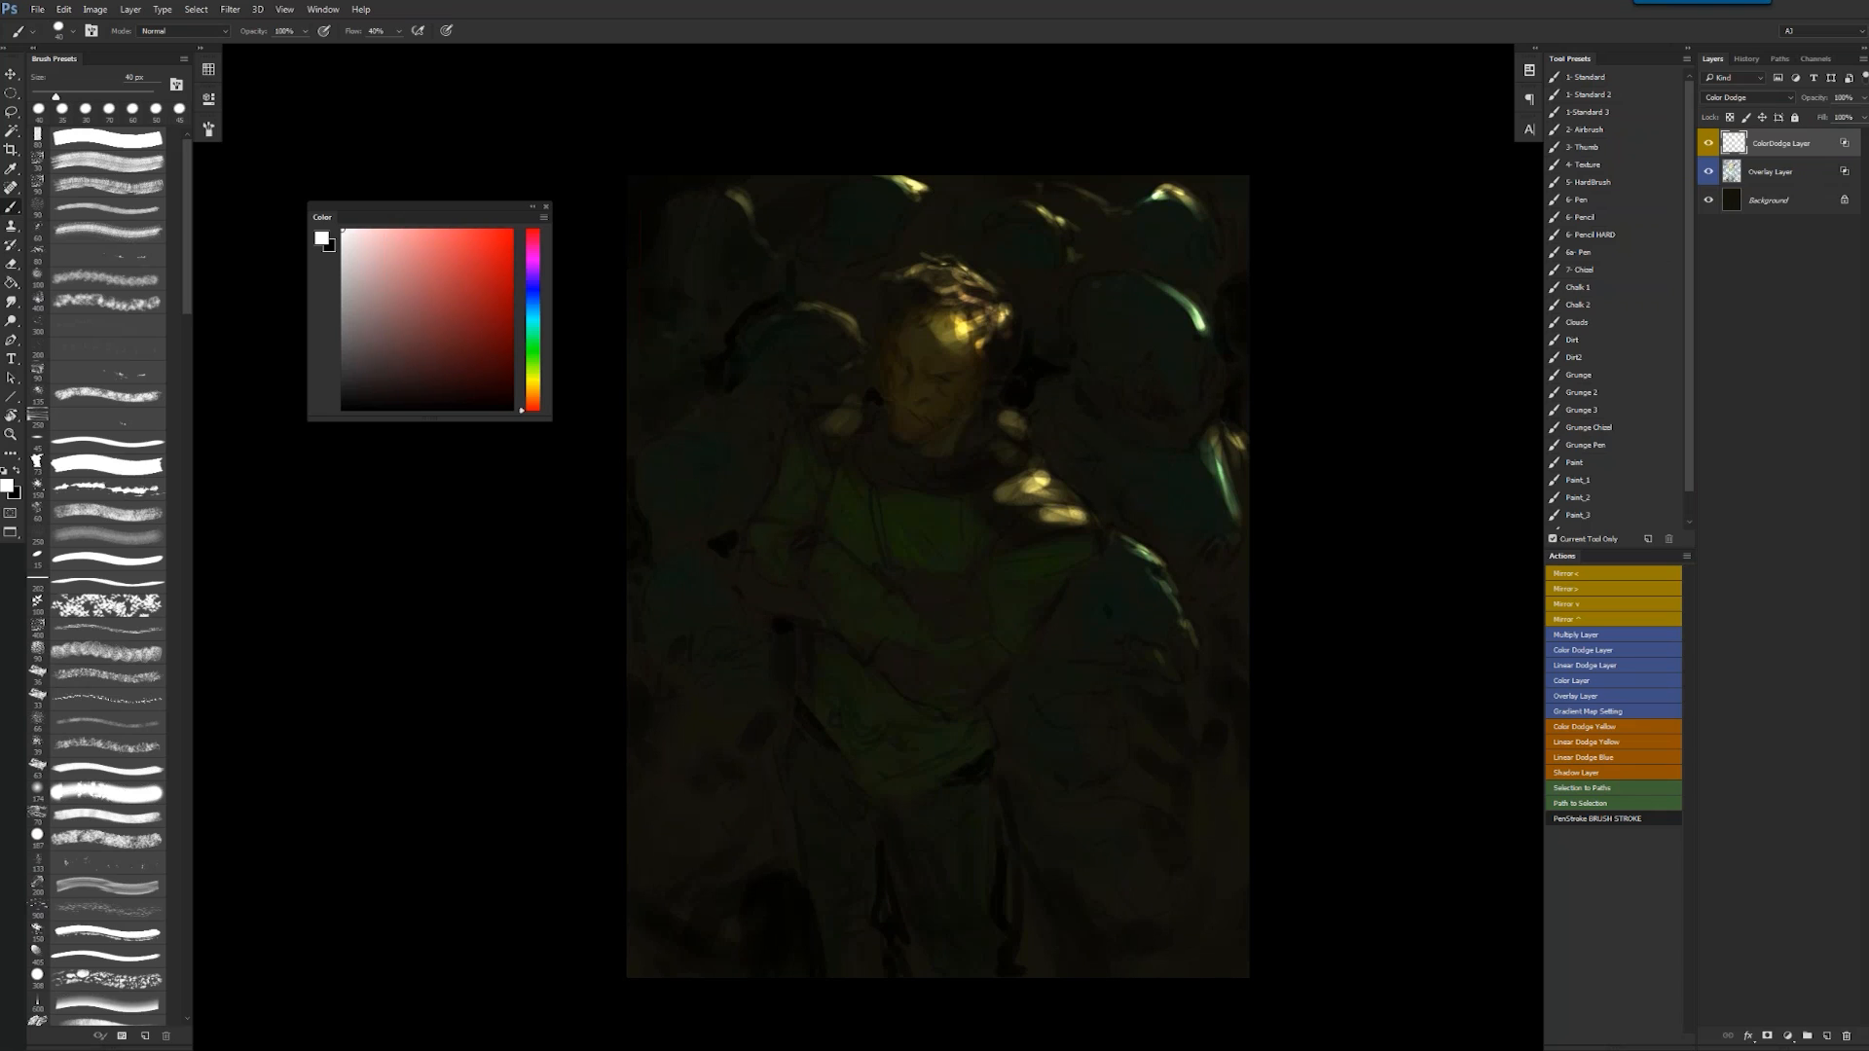
pyautogui.moveTo(696, 544); pyautogui.dragTo(719, 563)
# - Extend the highlights along the central figure's lit shoulder, collar and back of the hair, then flip the canvas
pyautogui.moveTo(1077, 545)
pyautogui.mouseDown()
pyautogui.moveTo(1098, 508)
pyautogui.moveTo(1067, 491)
pyautogui.mouseUp()
pyautogui.moveTo(1030, 437); pyautogui.dragTo(1041, 459)
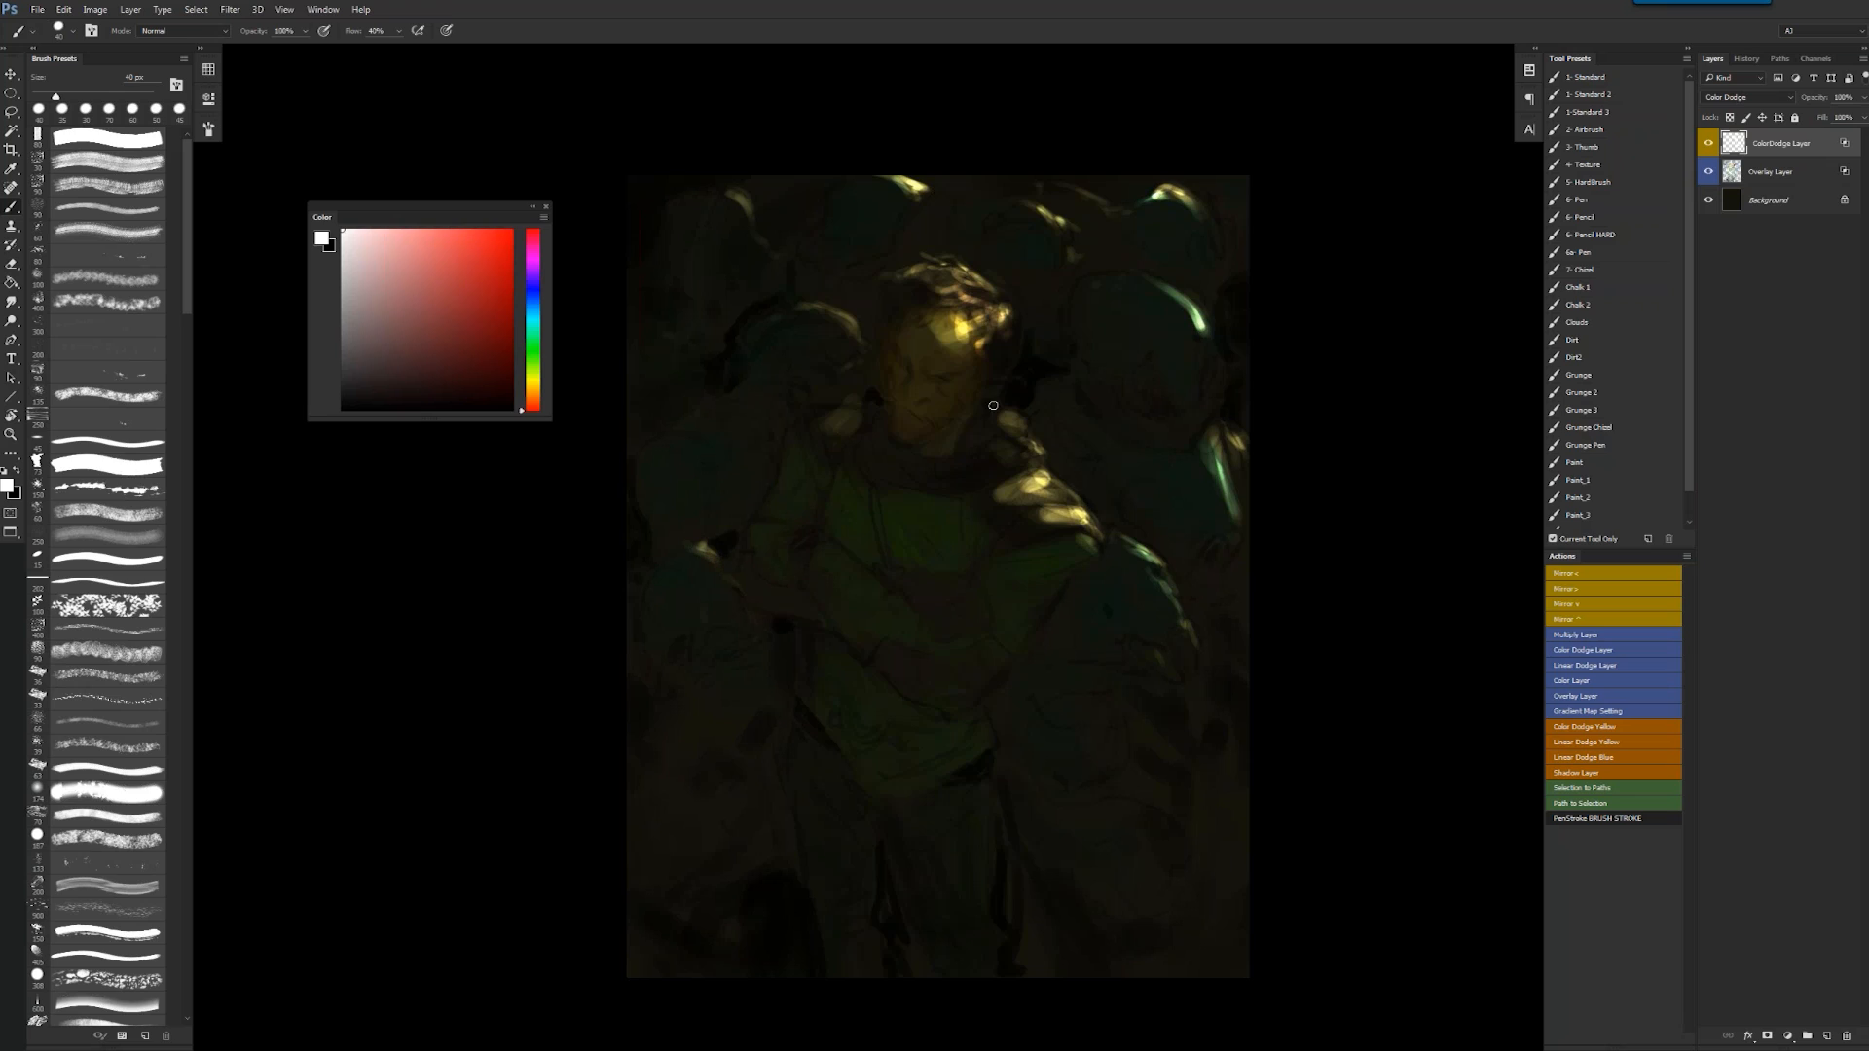
pyautogui.moveTo(1023, 326); pyautogui.dragTo(1022, 350)
pyautogui.hotkey('ctrl', 'shift', 'h')
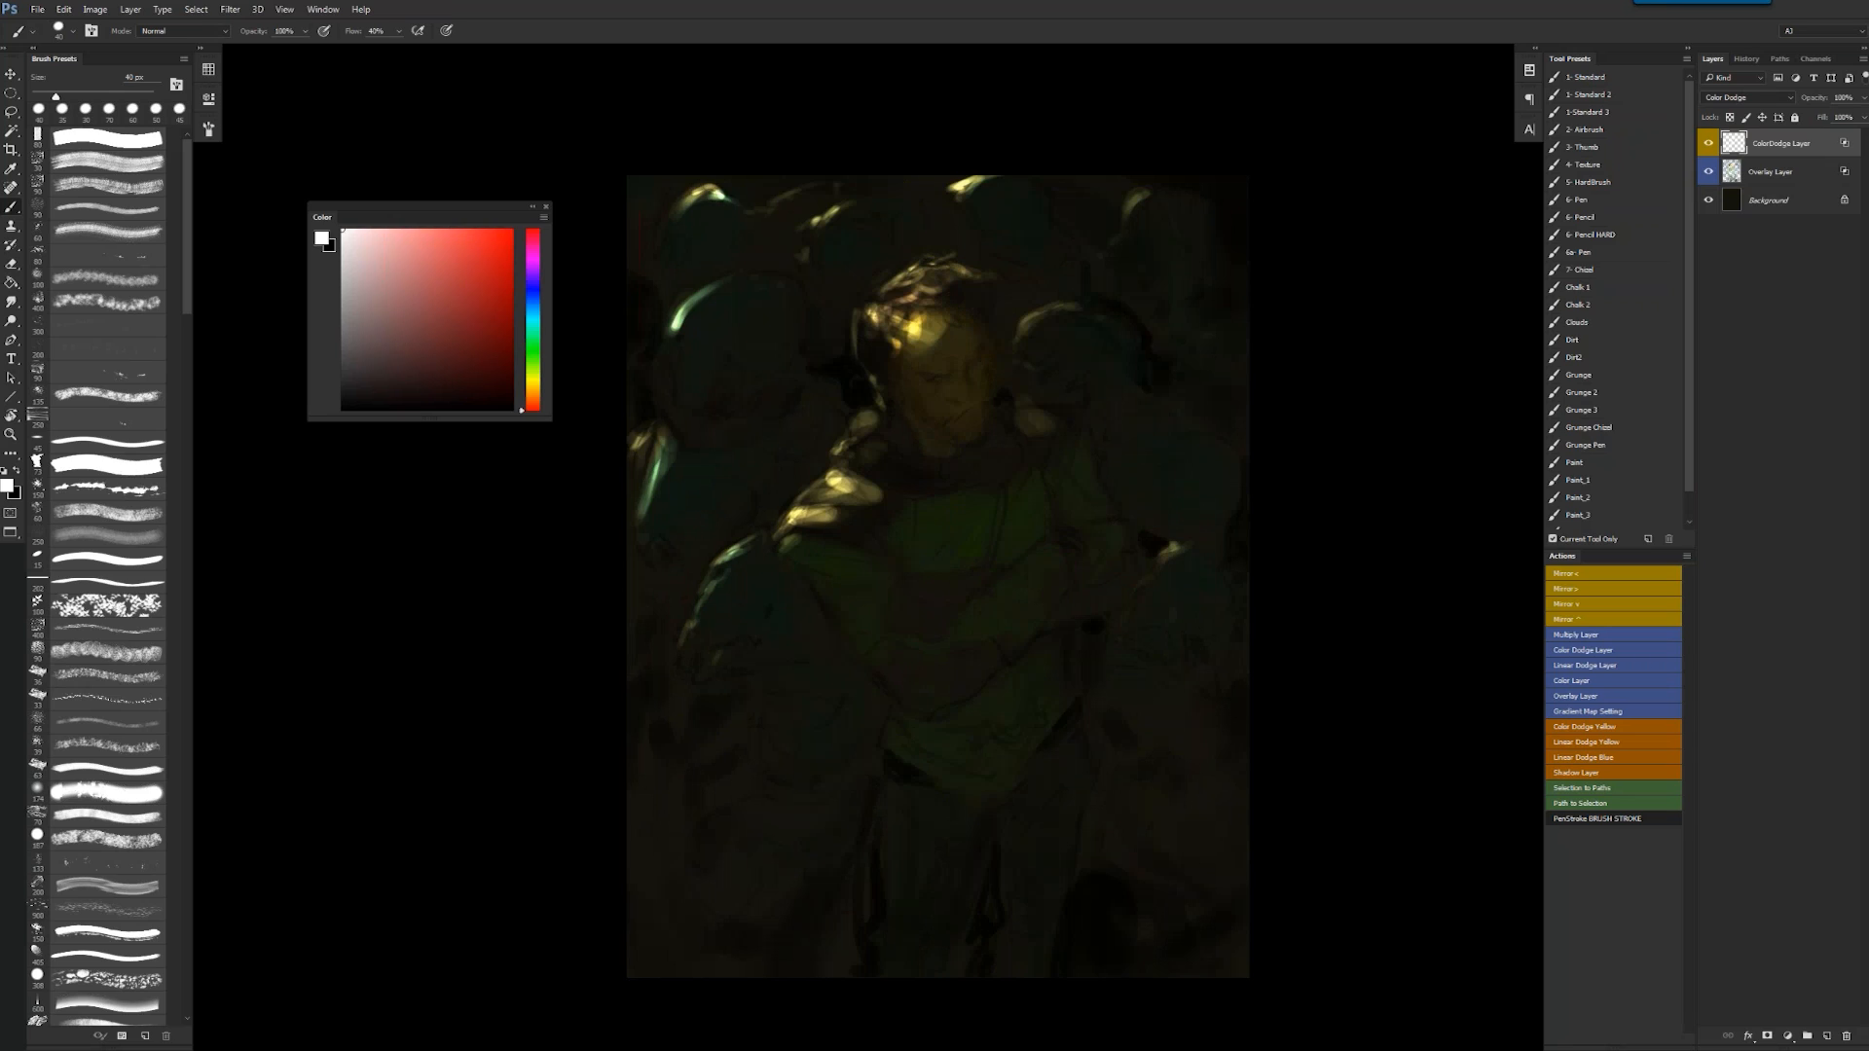
pyautogui.moveTo(889, 279)
pyautogui.mouseDown()
pyautogui.moveTo(939, 256)
pyautogui.moveTo(911, 332)
pyautogui.moveTo(932, 342)
pyautogui.mouseUp()
pyautogui.hotkey('ctrl', 'alt', 'z')
pyautogui.hotkey('ctrl', 'alt', 'z')
pyautogui.moveTo(902, 354)
pyautogui.mouseDown()
pyautogui.moveTo(935, 336)
pyautogui.moveTo(911, 343)
pyautogui.mouseUp()
pyautogui.hotkey('ctrl', 'alt', 'z')
pyautogui.hotkey('ctrl', 'alt', 'z')
# - Add highlights to the collar, the background figure beside the neck, and the lower background head beside the waist
pyautogui.moveTo(899, 417)
pyautogui.mouseDown()
pyautogui.moveTo(917, 431)
pyautogui.moveTo(856, 428)
pyautogui.moveTo(872, 453)
pyautogui.mouseUp()
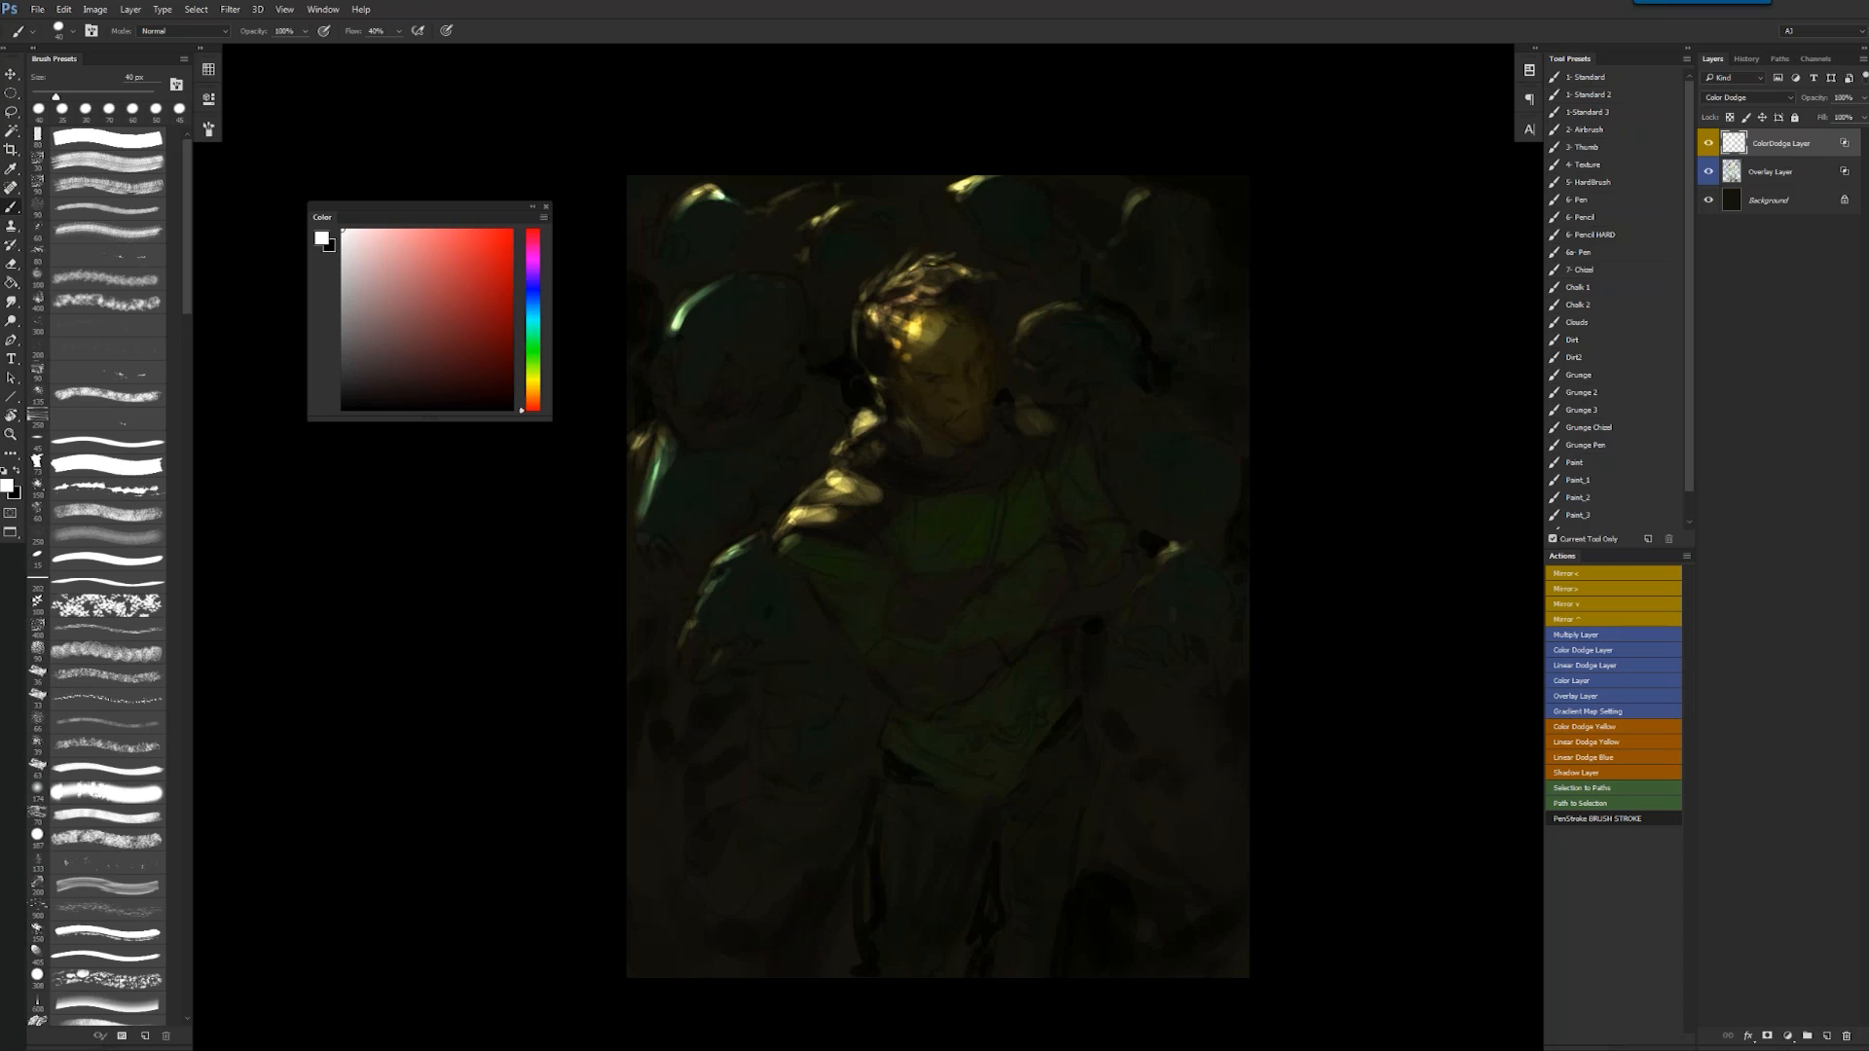
pyautogui.moveTo(813, 380); pyautogui.dragTo(836, 383)
pyautogui.press(']')
pyautogui.moveTo(755, 720)
pyautogui.mouseDown()
pyautogui.moveTo(770, 696)
pyautogui.moveTo(825, 700)
pyautogui.mouseUp()
# - Enlarge the brush to 70 px and flip the canvas horizontally
pyautogui.press(']')
pyautogui.press(']')
pyautogui.press(']')
pyautogui.press('z')
pyautogui.keyDown('alt'); pyautogui.click(1200, 711); pyautogui.keyUp('alt')
pyautogui.keyDown('alt'); pyautogui.click(1200, 711); pyautogui.keyUp('alt')
pyautogui.hotkey('ctrl', 'shift', 'h')
pyautogui.click(1174, 761)
pyautogui.click(1174, 761)
pyautogui.press('b')
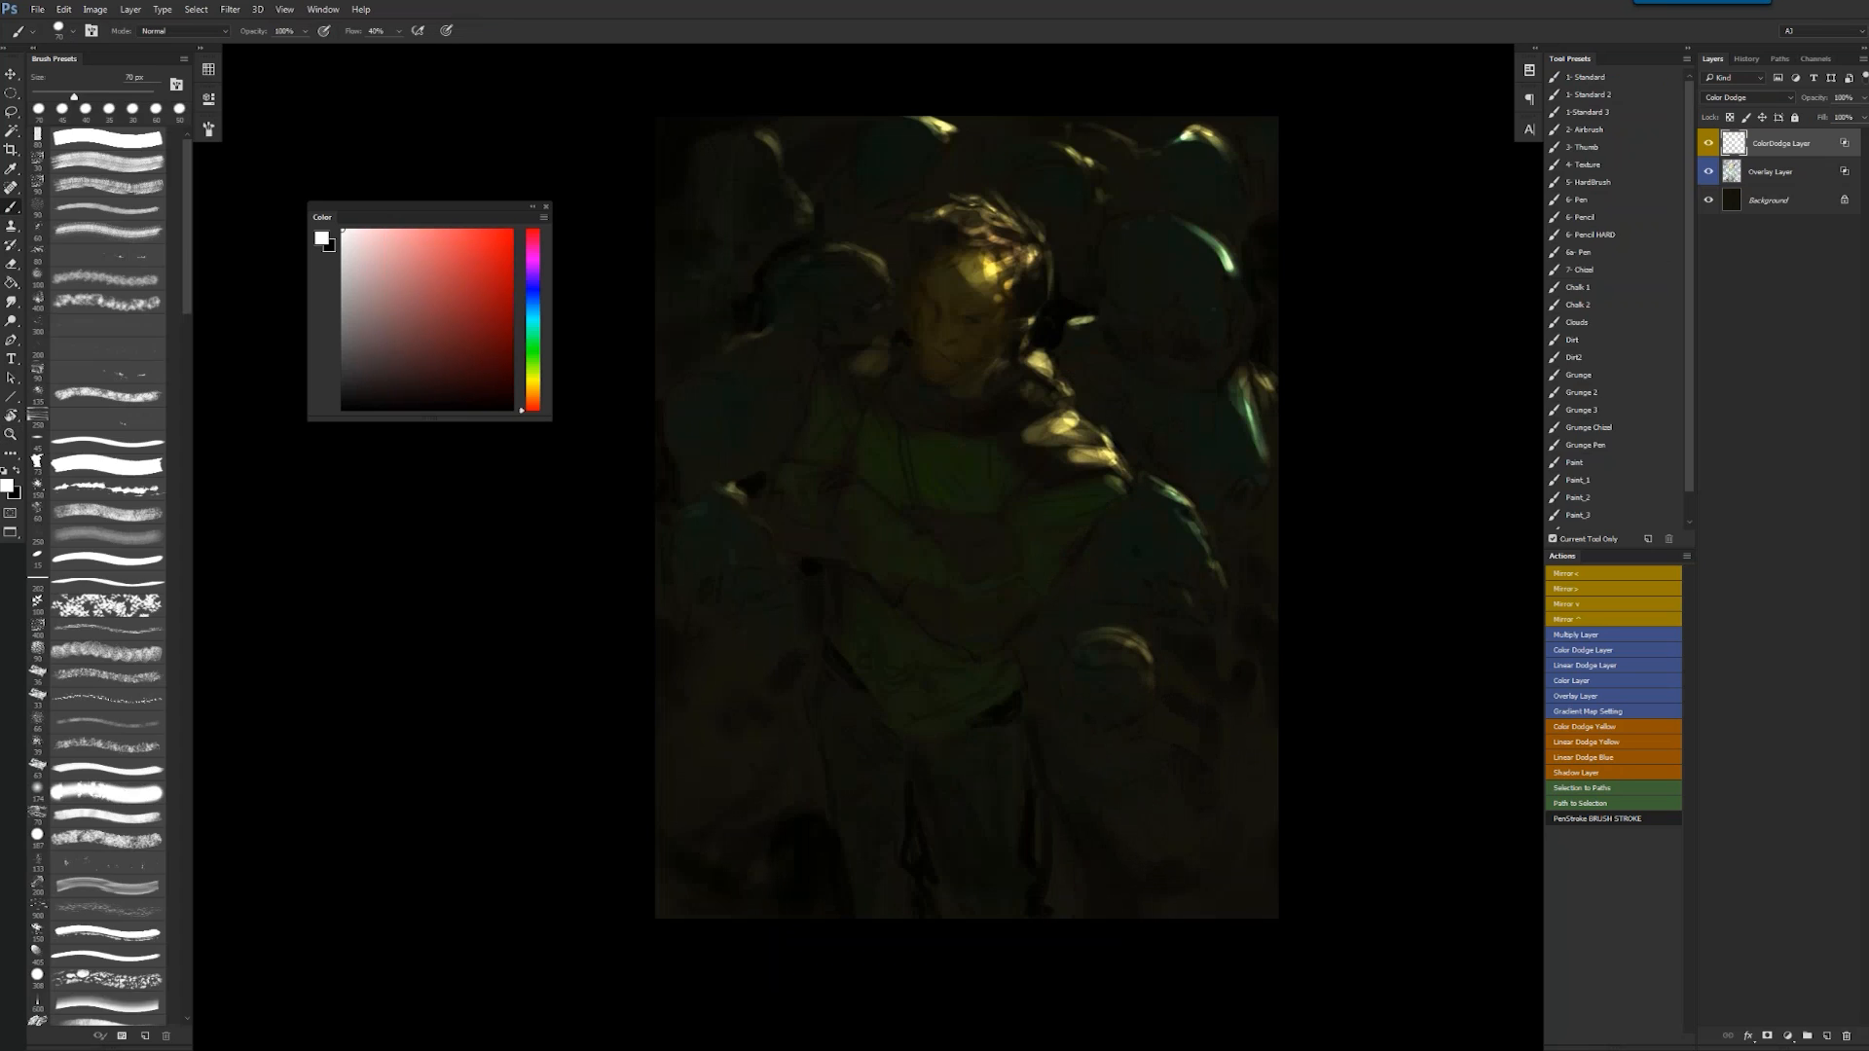
# - Undo the test stroke on the torso and brush a soft glow on the central figure's shadowed arm with a 125 px brush
pyautogui.click(537, 316)
pyautogui.press(']')
pyautogui.press(']')
pyautogui.press(']')
pyautogui.press(']')
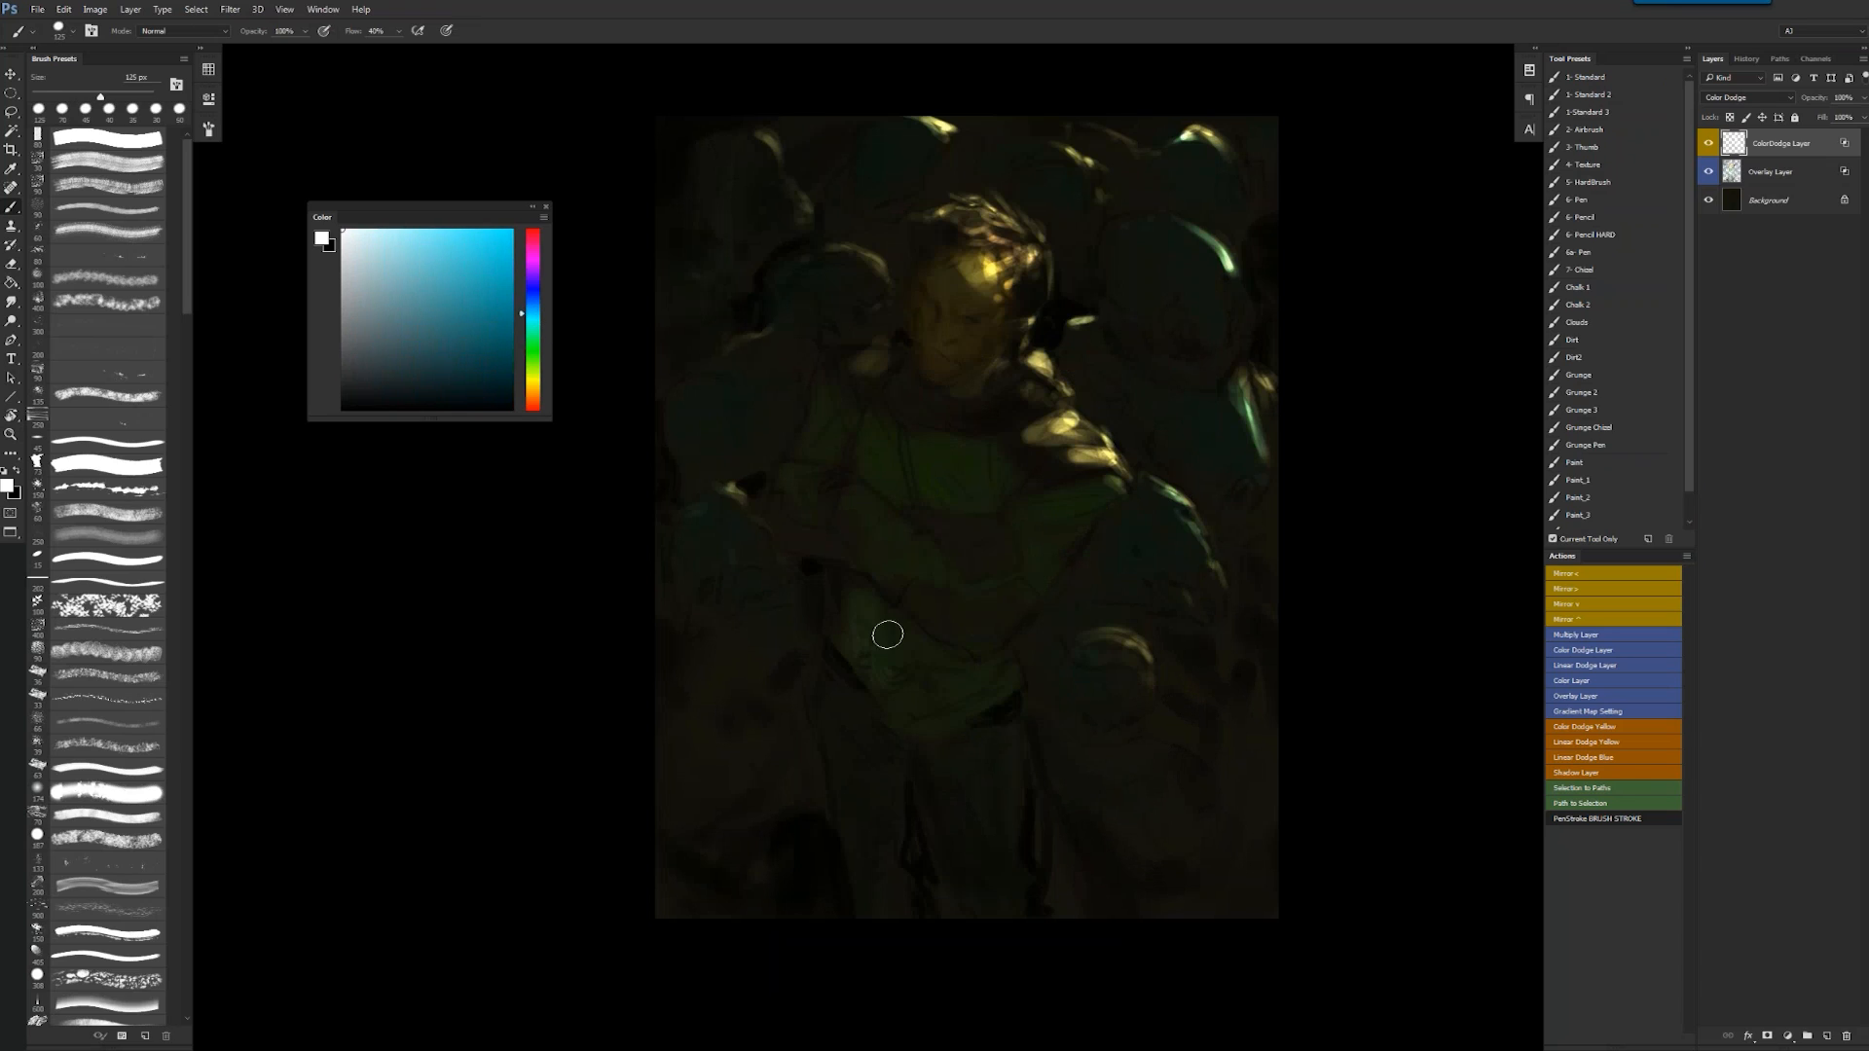
pyautogui.hotkey('ctrl', 'z')
pyautogui.moveTo(774, 514)
pyautogui.mouseDown()
pyautogui.moveTo(838, 547)
pyautogui.moveTo(771, 507)
pyautogui.moveTo(801, 506)
pyautogui.mouseUp()
# - Pick a saturated blue and paint faint glows on the background heads and lower crowd on both sides of the central figure
pyautogui.click(492, 266)
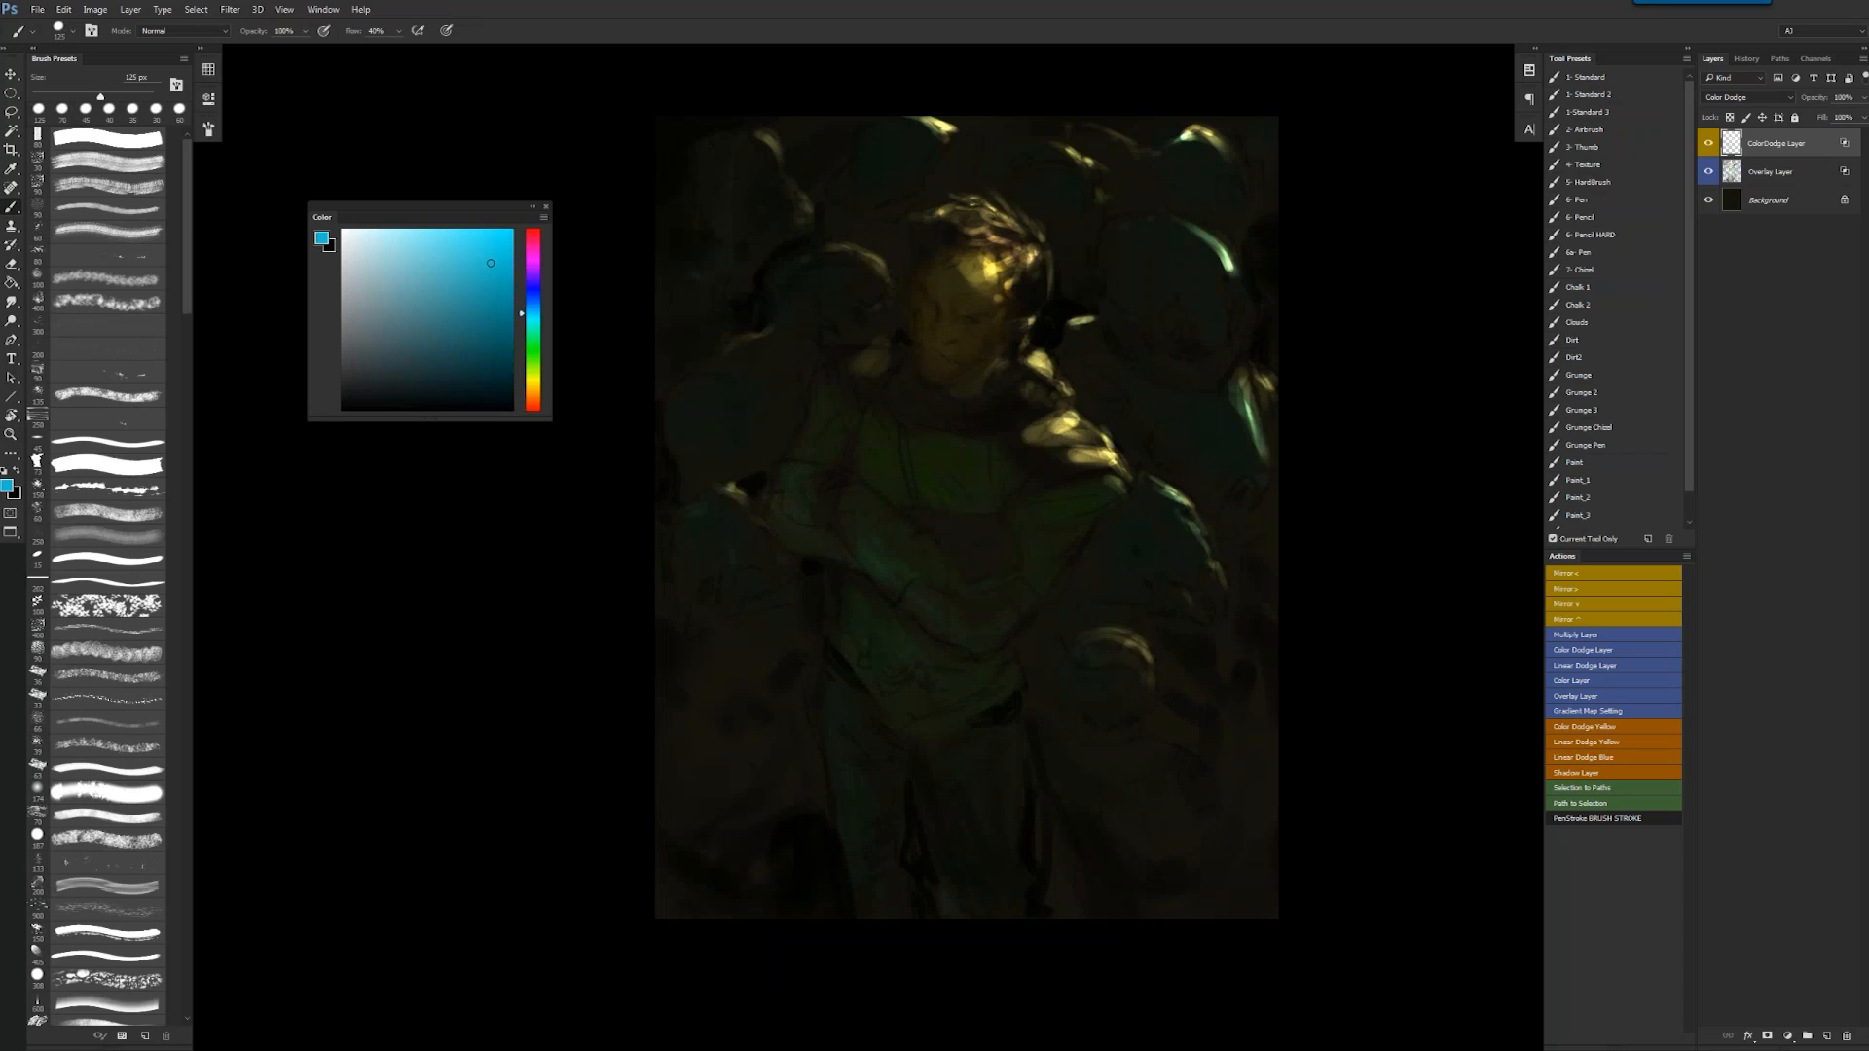
pyautogui.click(467, 282)
pyautogui.moveTo(533, 314); pyautogui.dragTo(533, 297)
pyautogui.click(476, 252)
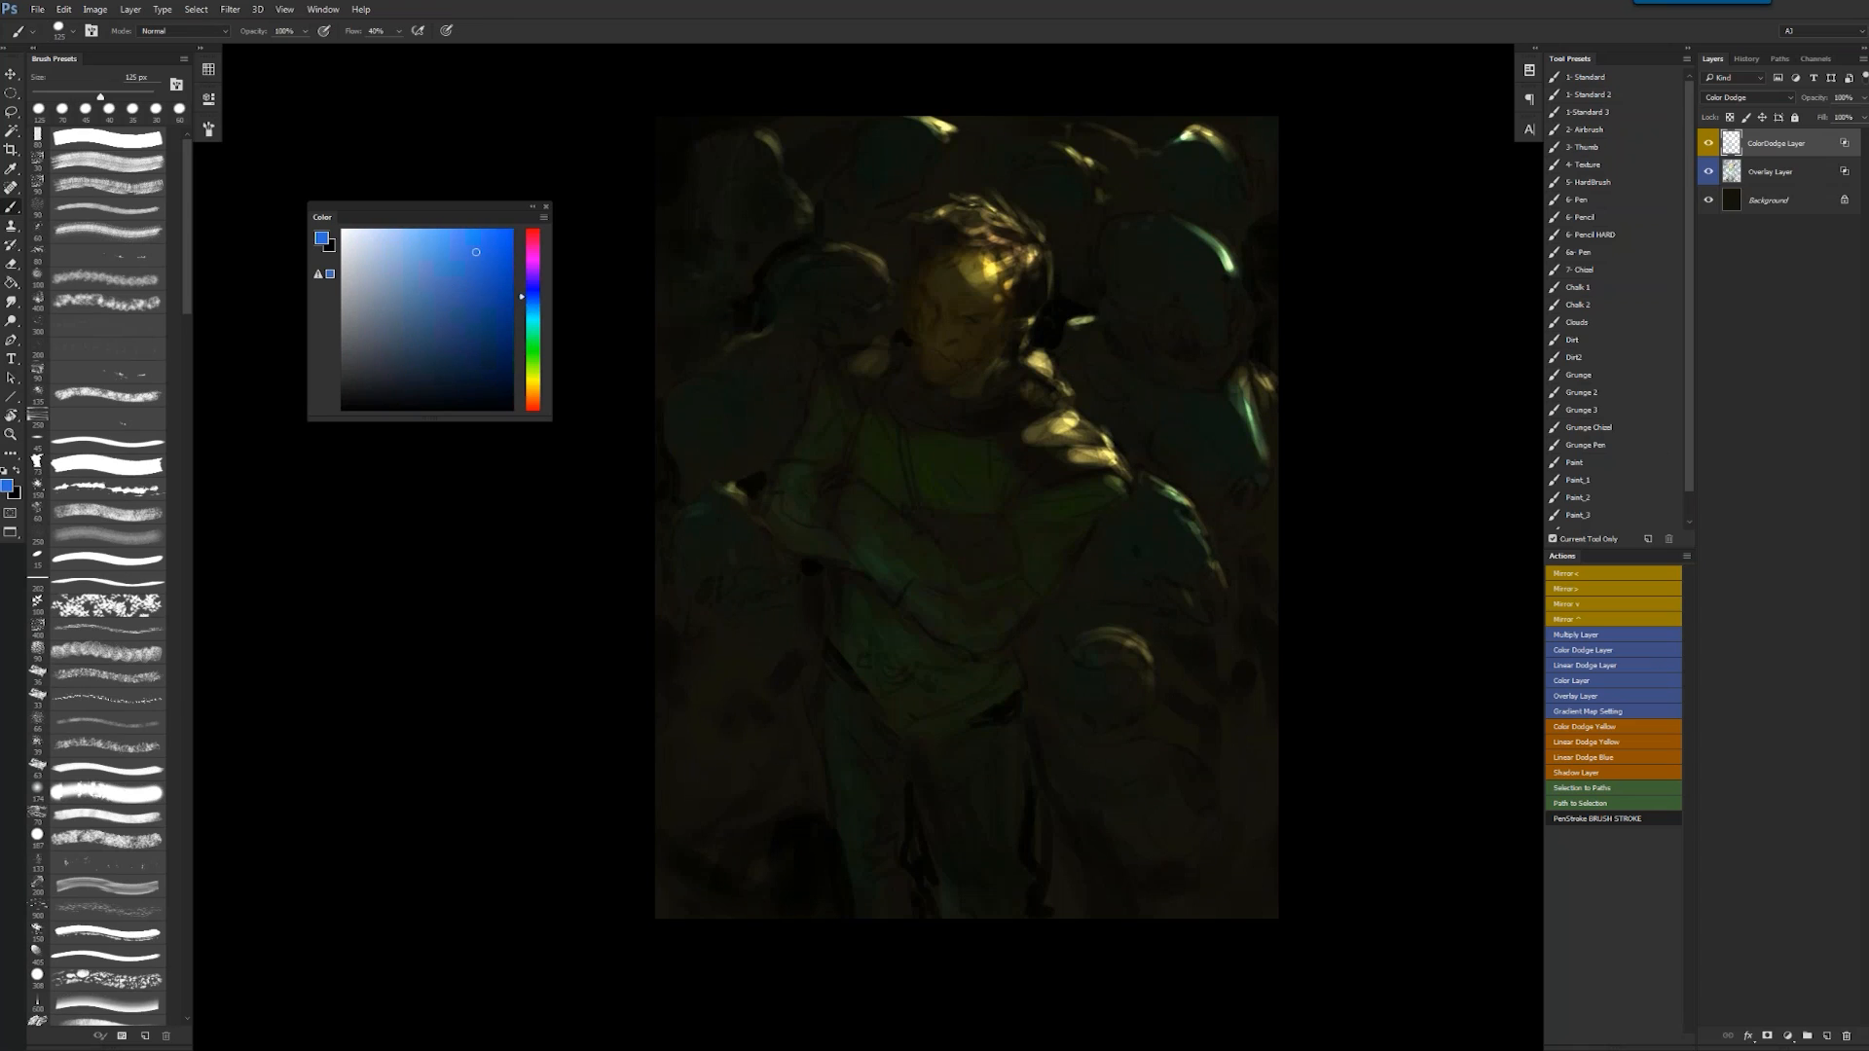
pyautogui.moveTo(713, 652)
pyautogui.mouseDown()
pyautogui.moveTo(750, 685)
pyautogui.moveTo(701, 701)
pyautogui.moveTo(735, 699)
pyautogui.moveTo(707, 676)
pyautogui.moveTo(713, 739)
pyautogui.moveTo(684, 767)
pyautogui.moveTo(712, 792)
pyautogui.mouseUp()
pyautogui.moveTo(684, 418)
pyautogui.mouseDown()
pyautogui.moveTo(686, 475)
pyautogui.moveTo(731, 485)
pyautogui.mouseUp()
pyautogui.moveTo(1160, 482); pyautogui.dragTo(1196, 506)
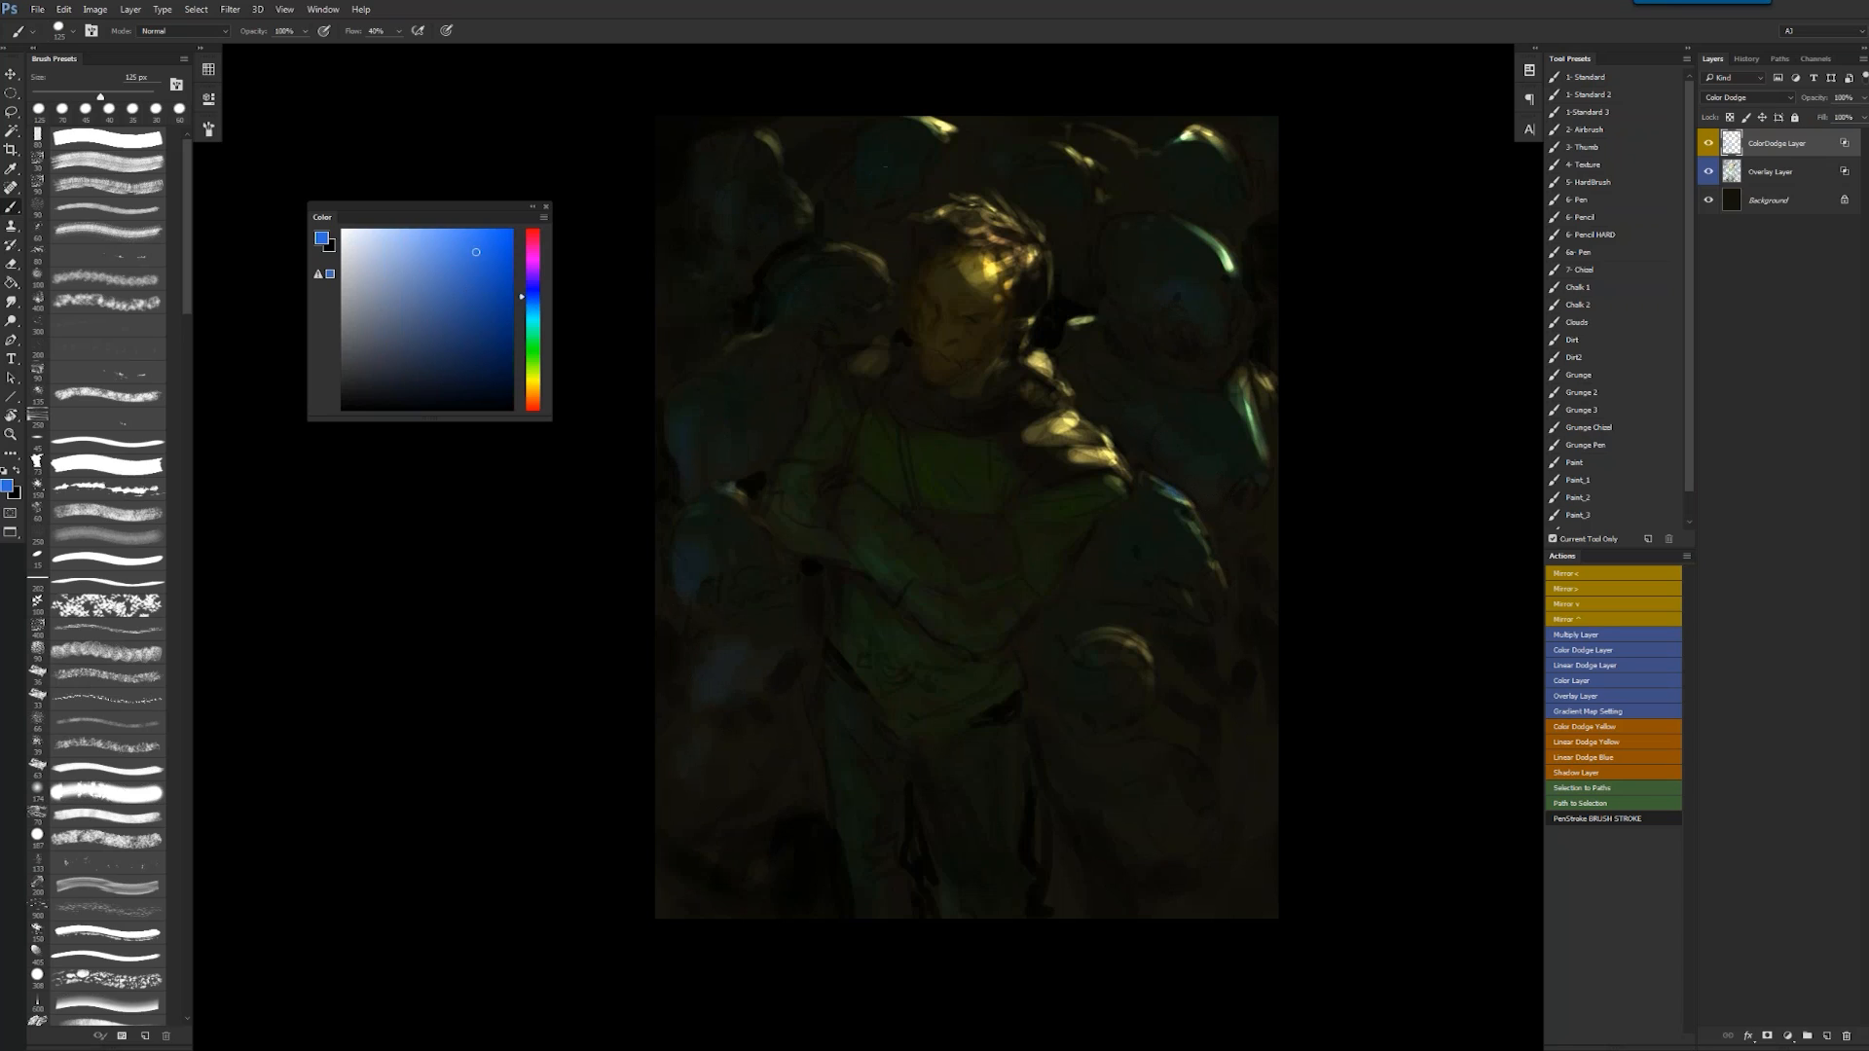
# - Flip the canvas and spread the blue glow over the lower crowd and the central figure's legs with the 2- Airbrush preset
pyautogui.hotkey('ctrl', 'shift', 'h')
pyautogui.press(']')
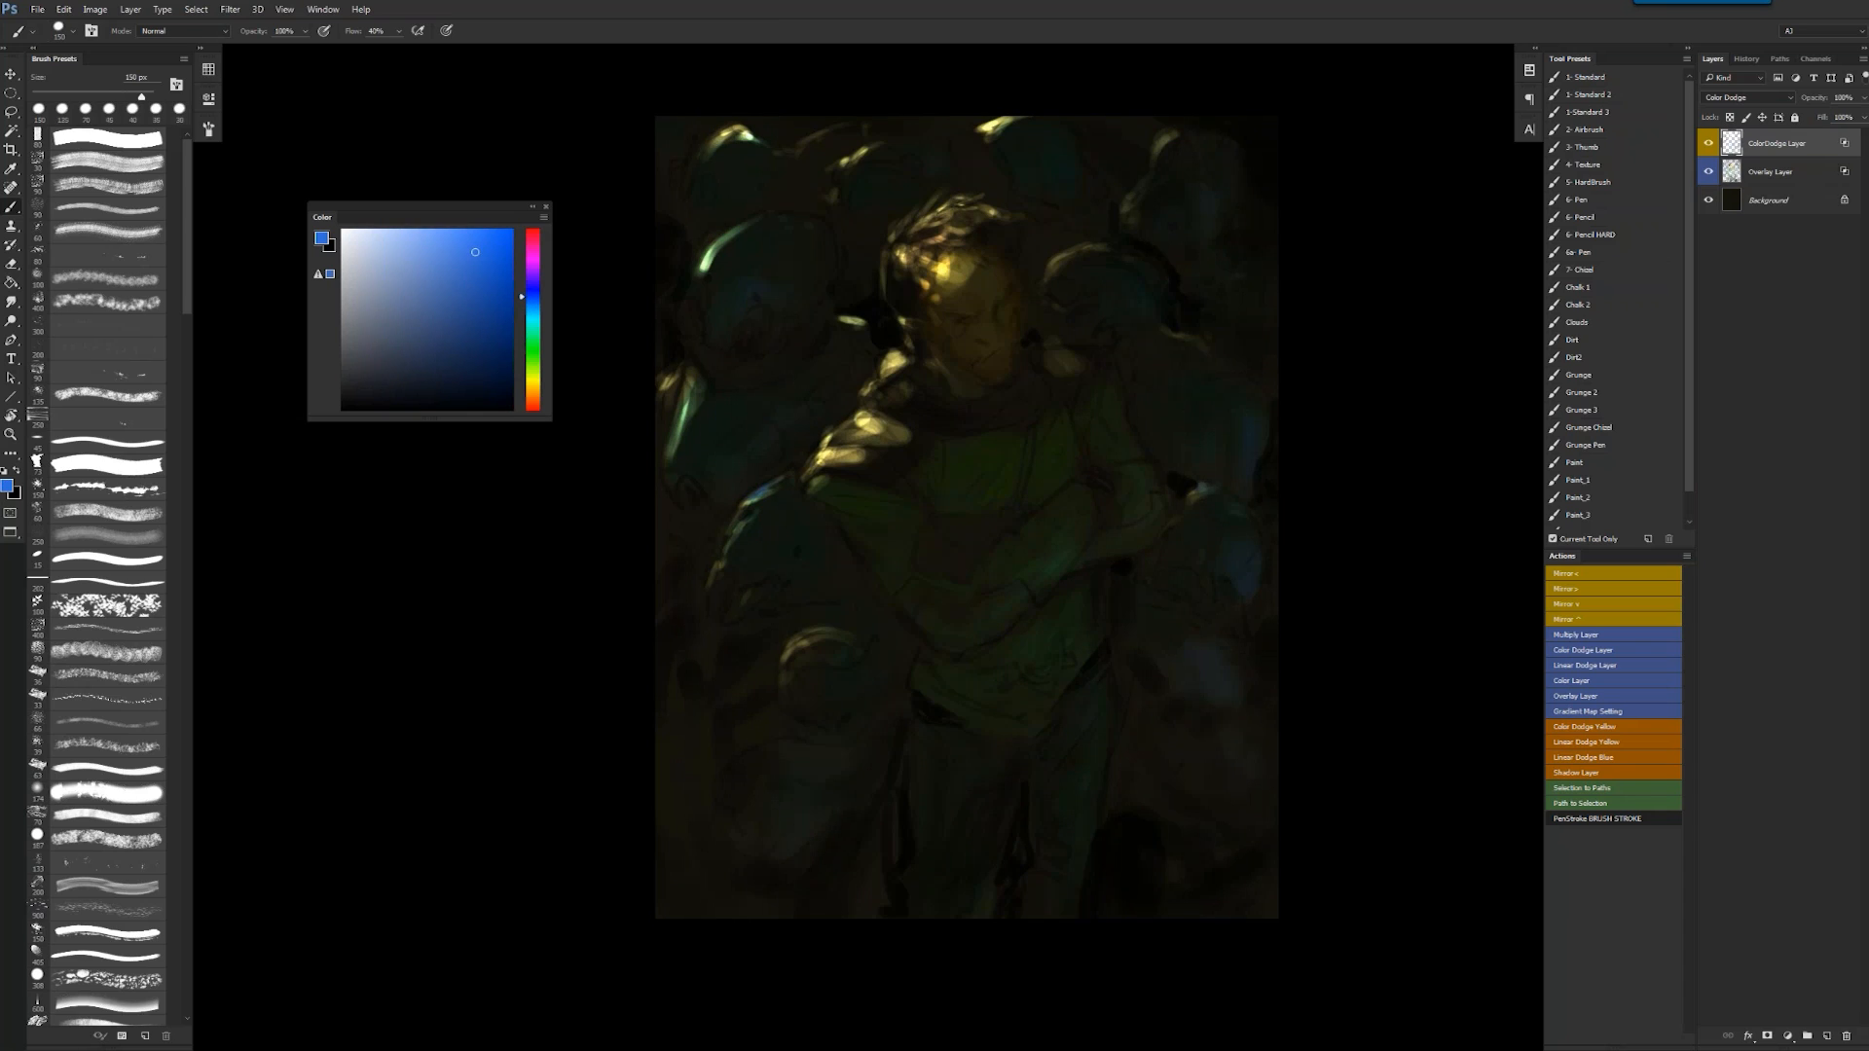
pyautogui.moveTo(757, 818); pyautogui.dragTo(765, 744)
pyautogui.click(1616, 133)
pyautogui.press(']')
pyautogui.press(']')
pyautogui.press(']')
pyautogui.moveTo(983, 867)
pyautogui.mouseDown()
pyautogui.moveTo(955, 759)
pyautogui.moveTo(1207, 672)
pyautogui.mouseUp()
# - Enlarge the airbrush considerably and sweep a broad blue haze over the central figure's torso and the surrounding crowd
pyautogui.press(']')
pyautogui.press(']')
pyautogui.press(']')
pyautogui.press(']')
pyautogui.press(']')
pyautogui.press(']')
pyautogui.press(']')
pyautogui.press(']')
pyautogui.press(']')
pyautogui.press(']')
pyautogui.press(']')
pyautogui.press(']')
pyautogui.press(']')
pyautogui.press(']')
pyautogui.moveTo(1090, 662); pyautogui.dragTo(1032, 496)
# - Reduce the airbrush to 125 px and check the whole painting at thumbnail size
pyautogui.press('[')
pyautogui.press('[')
pyautogui.press('[')
pyautogui.press('[')
pyautogui.press('[')
pyautogui.press('[')
pyautogui.press('[')
pyautogui.press('[')
pyautogui.press('[')
pyautogui.press('[')
pyautogui.press('[')
pyautogui.press('[')
pyautogui.press('[')
pyautogui.press('[')
pyautogui.press('[')
pyautogui.press('[')
pyautogui.press('[')
pyautogui.press('[')
pyautogui.press('z')
pyautogui.keyDown('alt'); pyautogui.click(1026, 575); pyautogui.keyUp('alt')
pyautogui.keyDown('alt'); pyautogui.click(1026, 575); pyautogui.keyUp('alt')
pyautogui.keyDown('alt'); pyautogui.click(1026, 574); pyautogui.keyUp('alt')
pyautogui.keyDown('alt'); pyautogui.click(1026, 574); pyautogui.keyUp('alt')
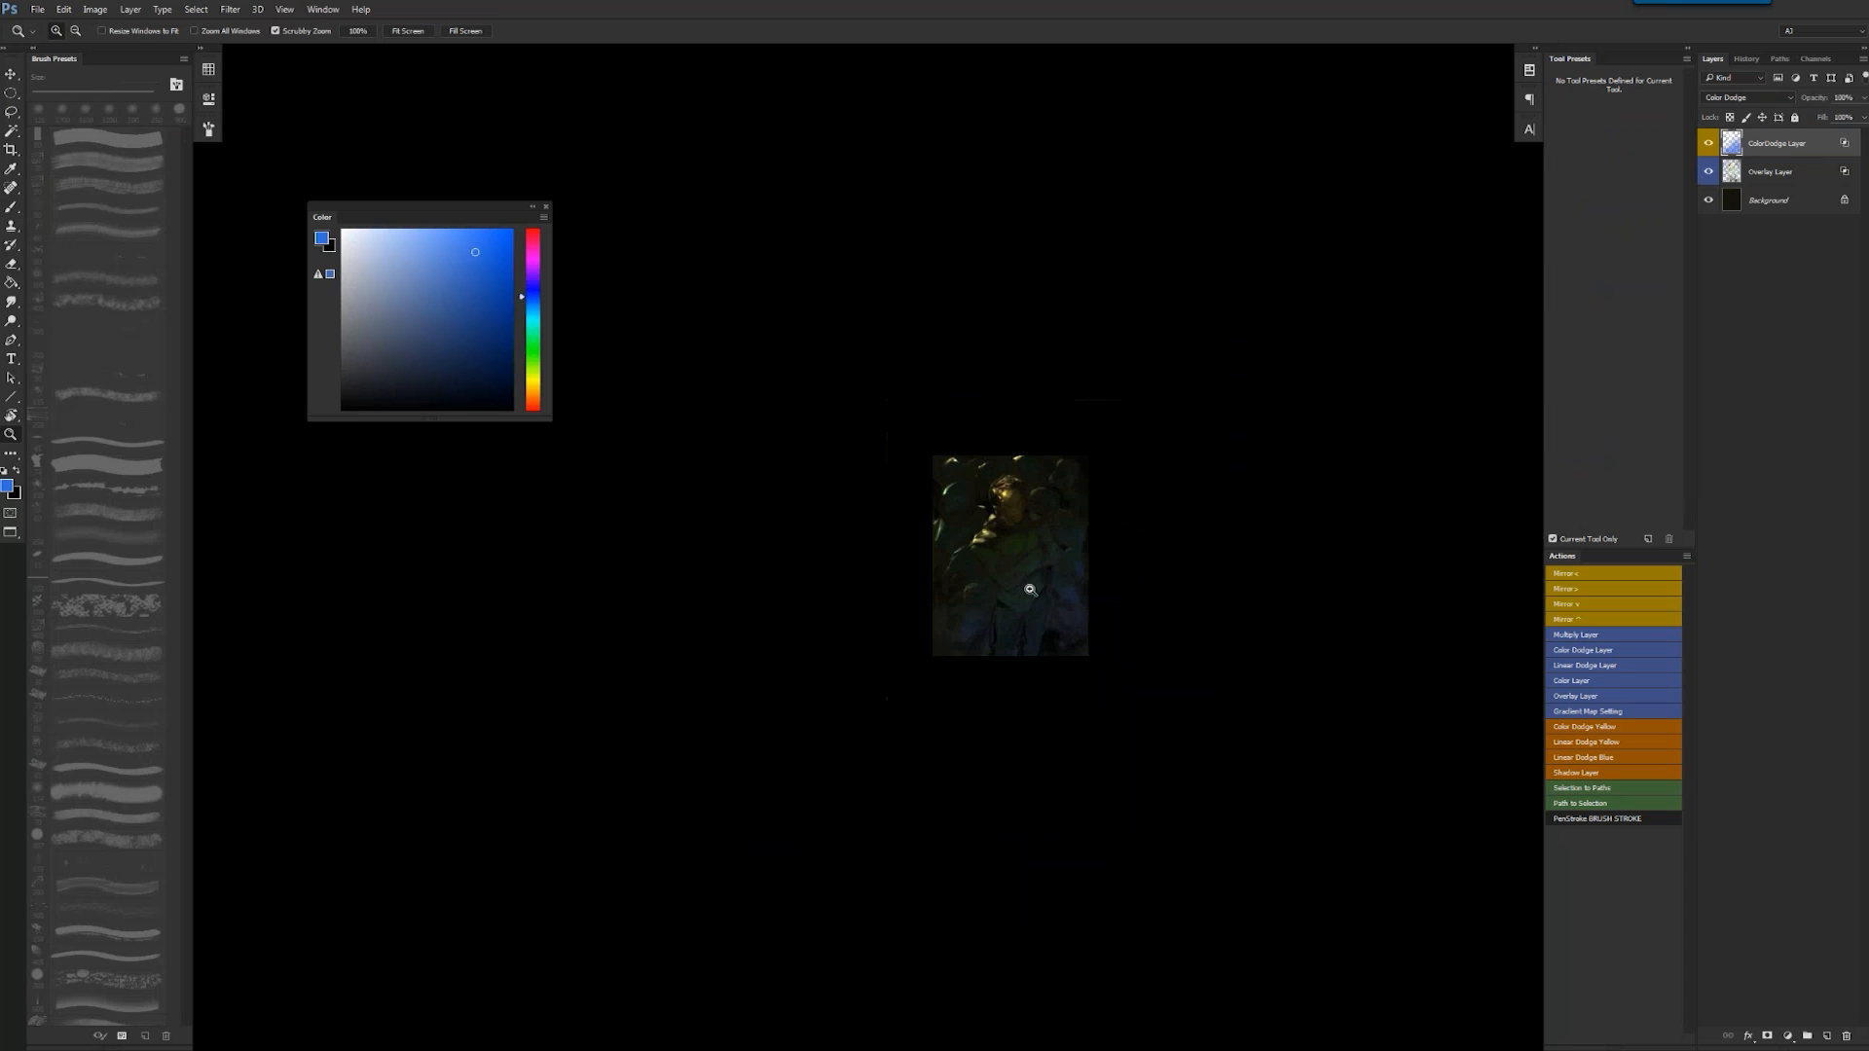
pyautogui.click(1030, 590)
pyautogui.press('b')
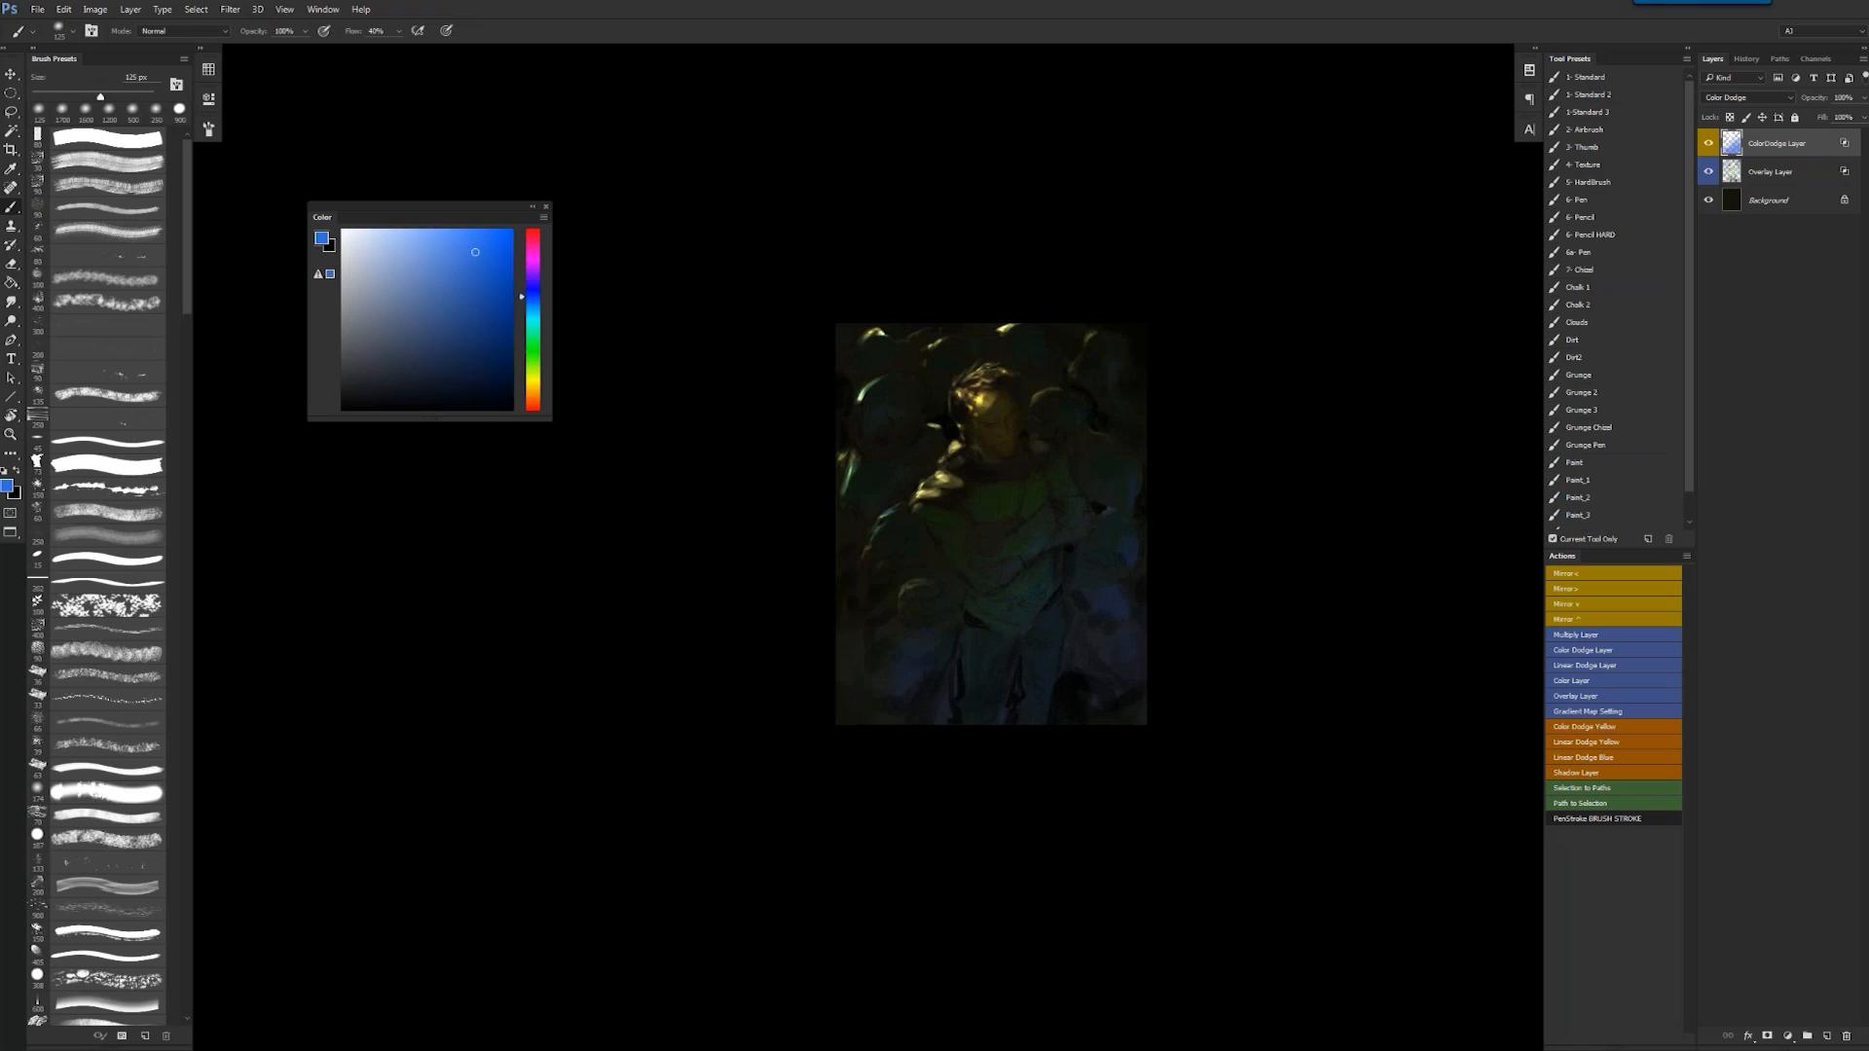
# - Pick a pale yellow and airbrush a warm glow over the upper background heads and central head, enlarging the brush to 1300 px
pyautogui.moveTo(534, 349); pyautogui.dragTo(533, 369)
pyautogui.moveTo(459, 239); pyautogui.dragTo(413, 229)
pyautogui.moveTo(533, 382); pyautogui.dragTo(533, 377)
pyautogui.press(']')
pyautogui.moveTo(865, 338); pyautogui.dragTo(895, 346)
pyautogui.moveTo(847, 428)
pyautogui.mouseDown()
pyautogui.moveTo(825, 437)
pyautogui.moveTo(974, 399)
pyautogui.mouseUp()
pyautogui.press(']')
pyautogui.press(']')
pyautogui.press(']')
pyautogui.press(']')
pyautogui.press(']')
pyautogui.click(906, 450)
pyautogui.click(1020, 336)
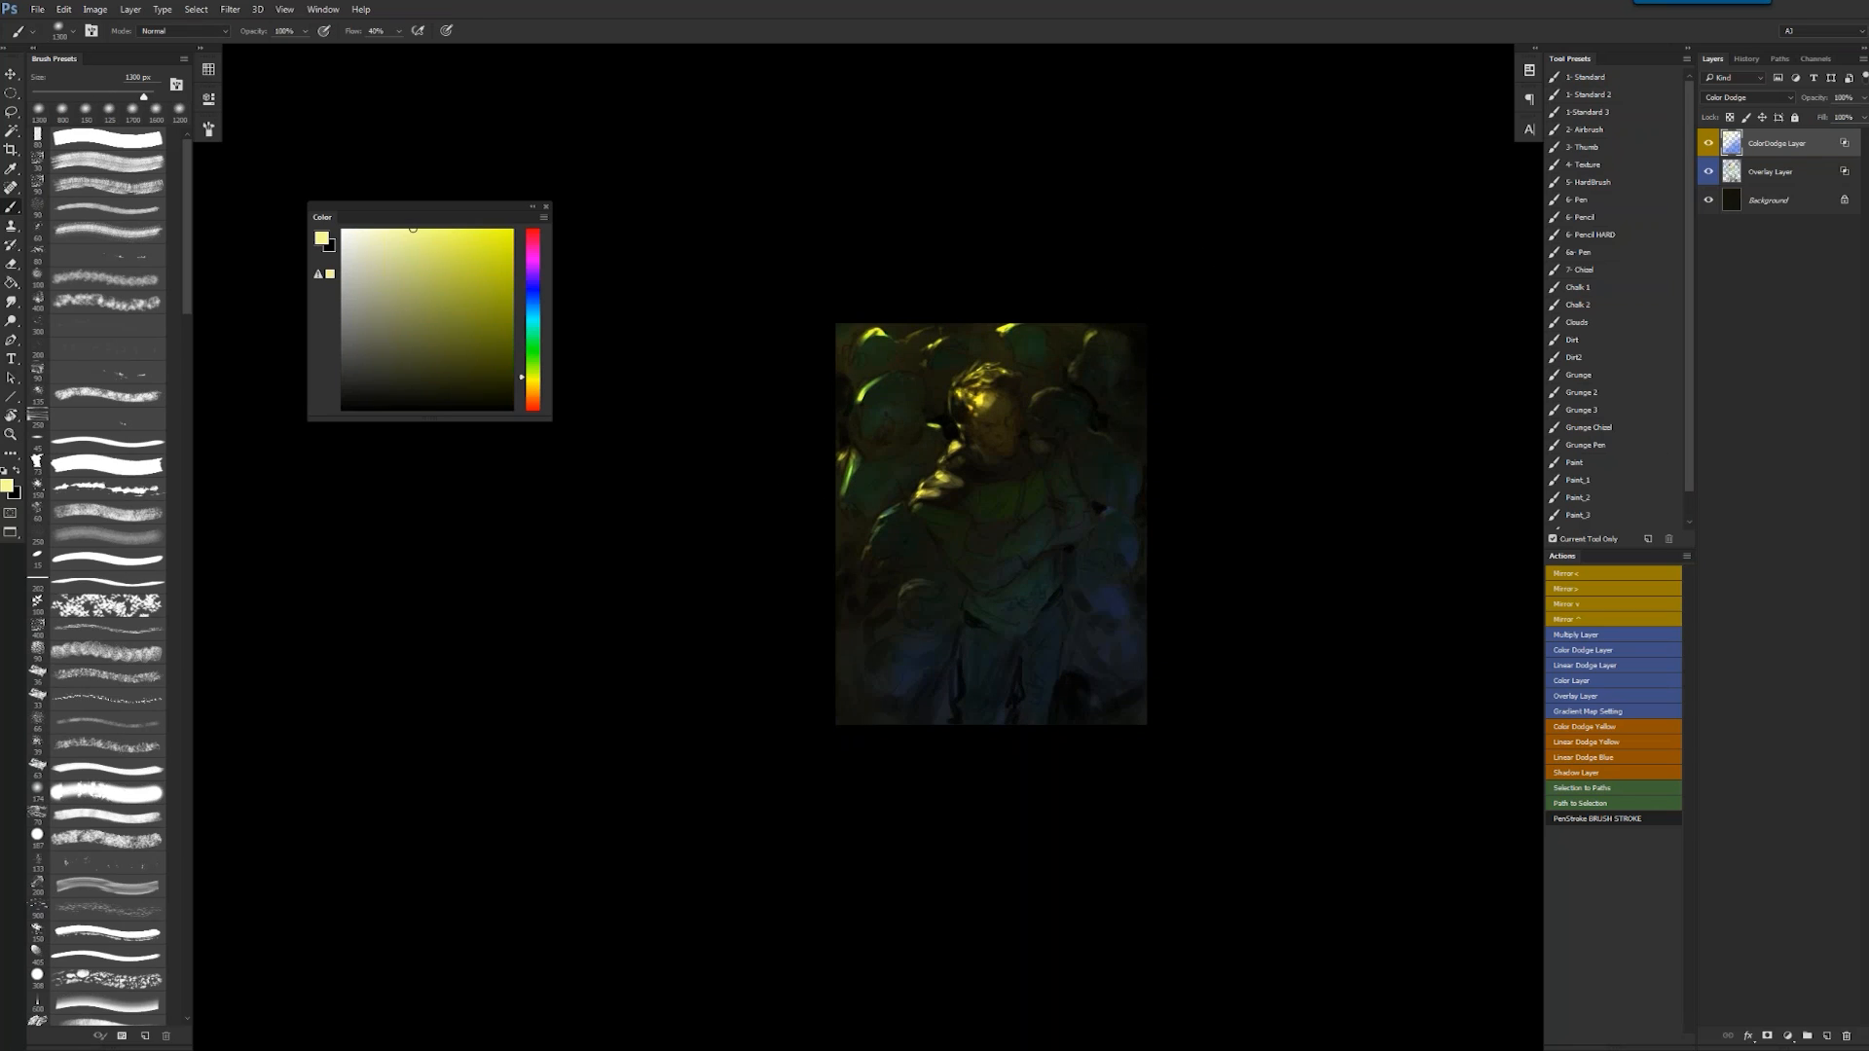
# - Flip the canvas horizontally to check the warm and cool lighting across the composition
pyautogui.hotkey('ctrl', 'shift', 'h')
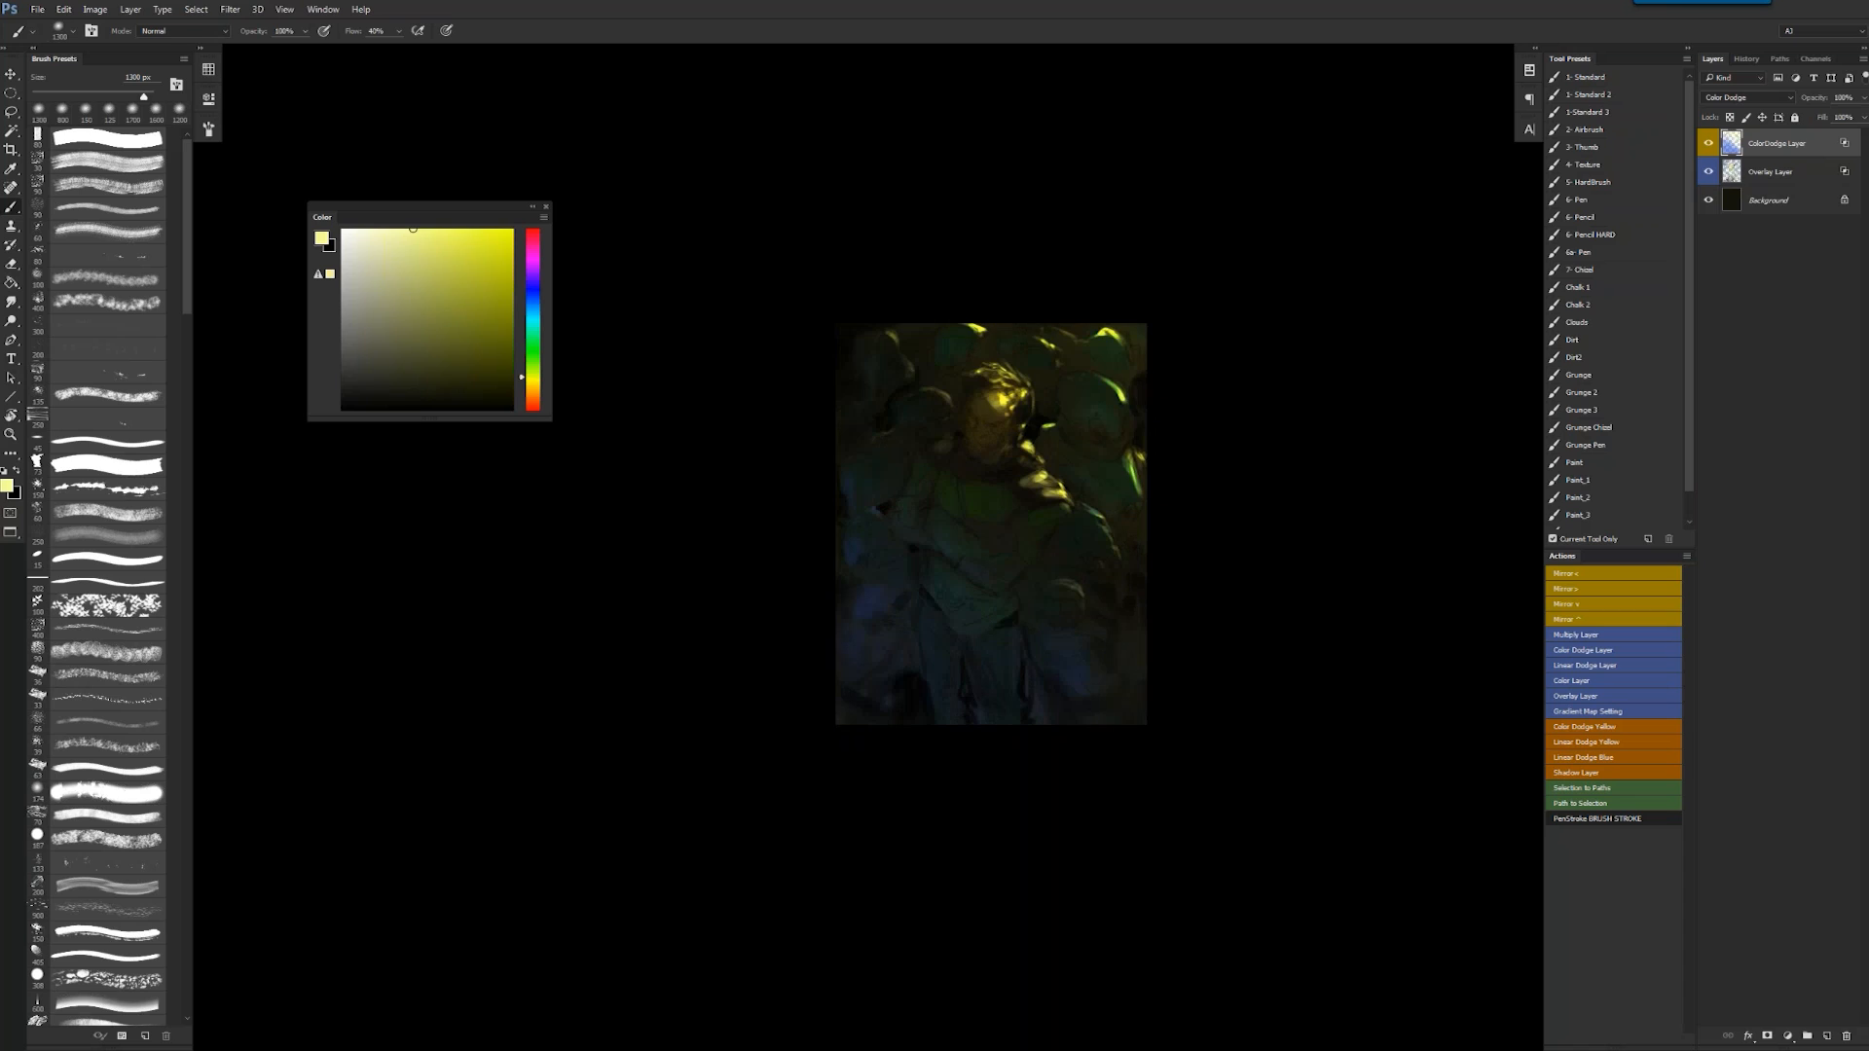
pyautogui.press('z')
pyautogui.click(1069, 707)
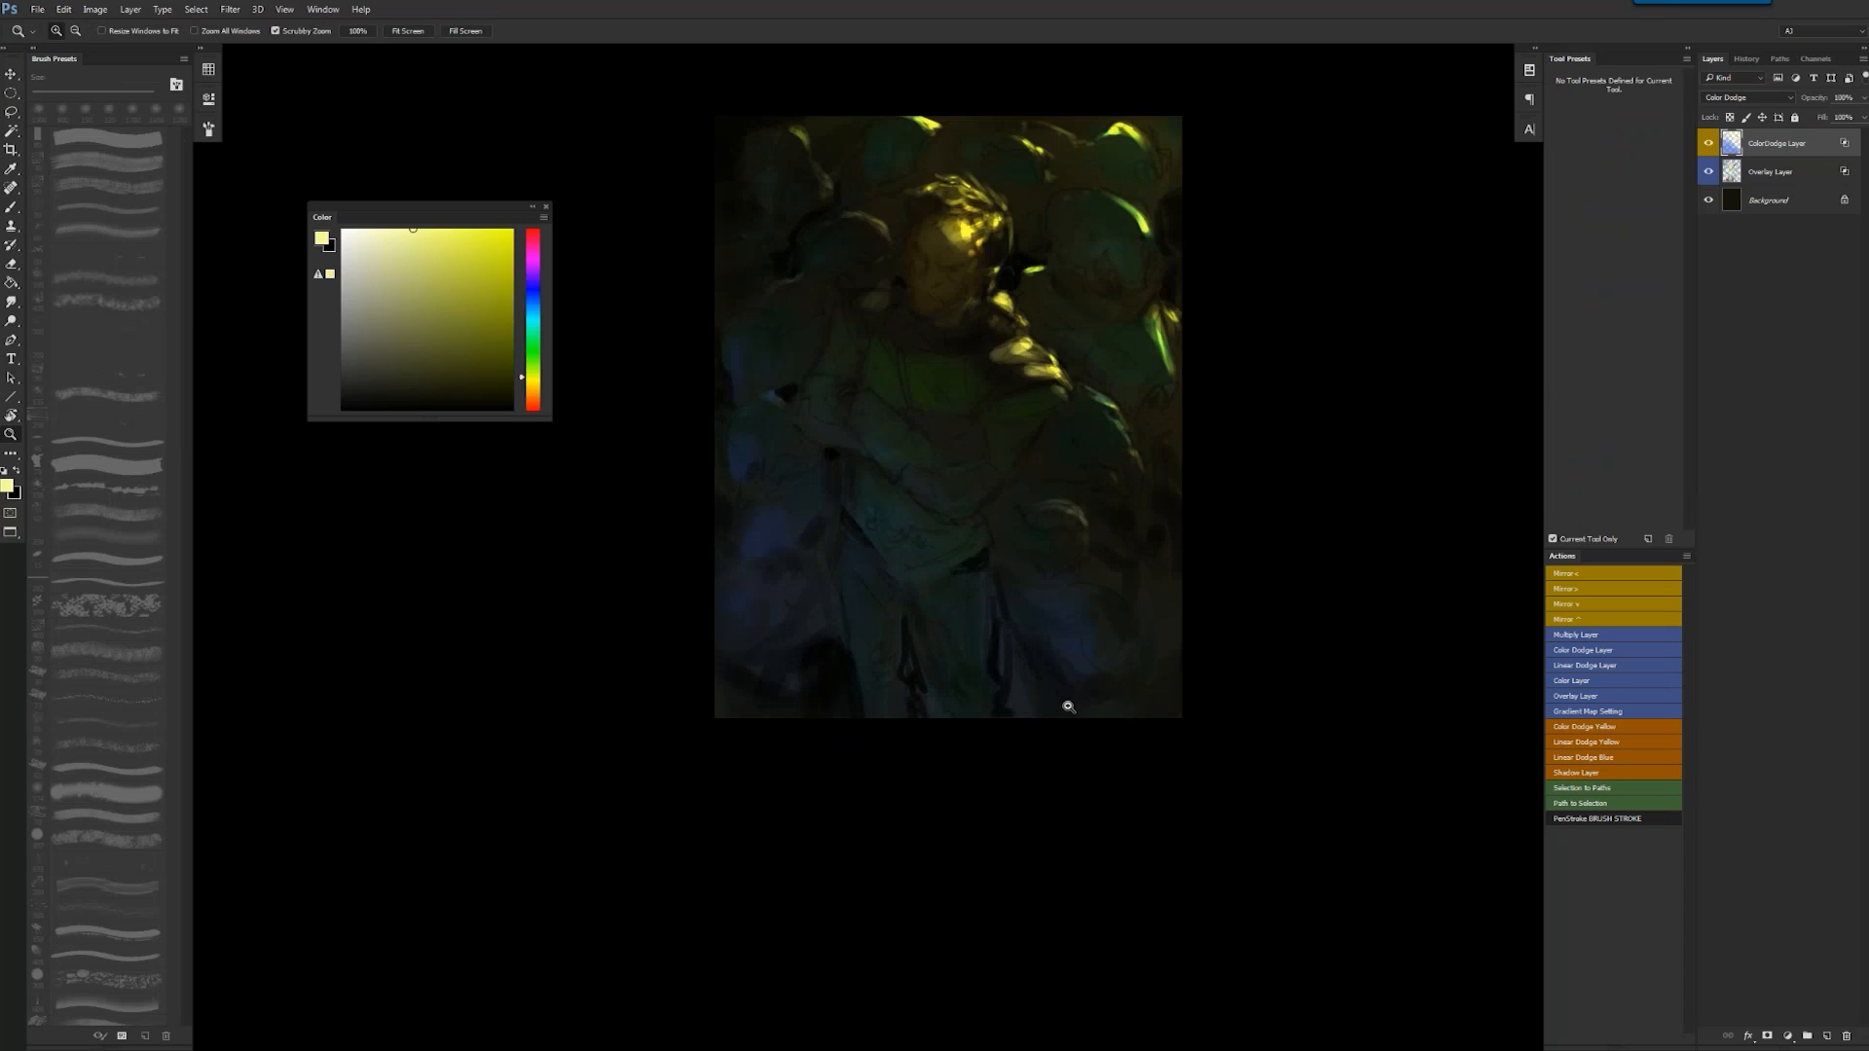
pyautogui.moveTo(974, 355); pyautogui.dragTo(957, 478)
pyautogui.click(956, 477)
pyautogui.keyDown('alt'); pyautogui.click(954, 476); pyautogui.keyUp('alt')
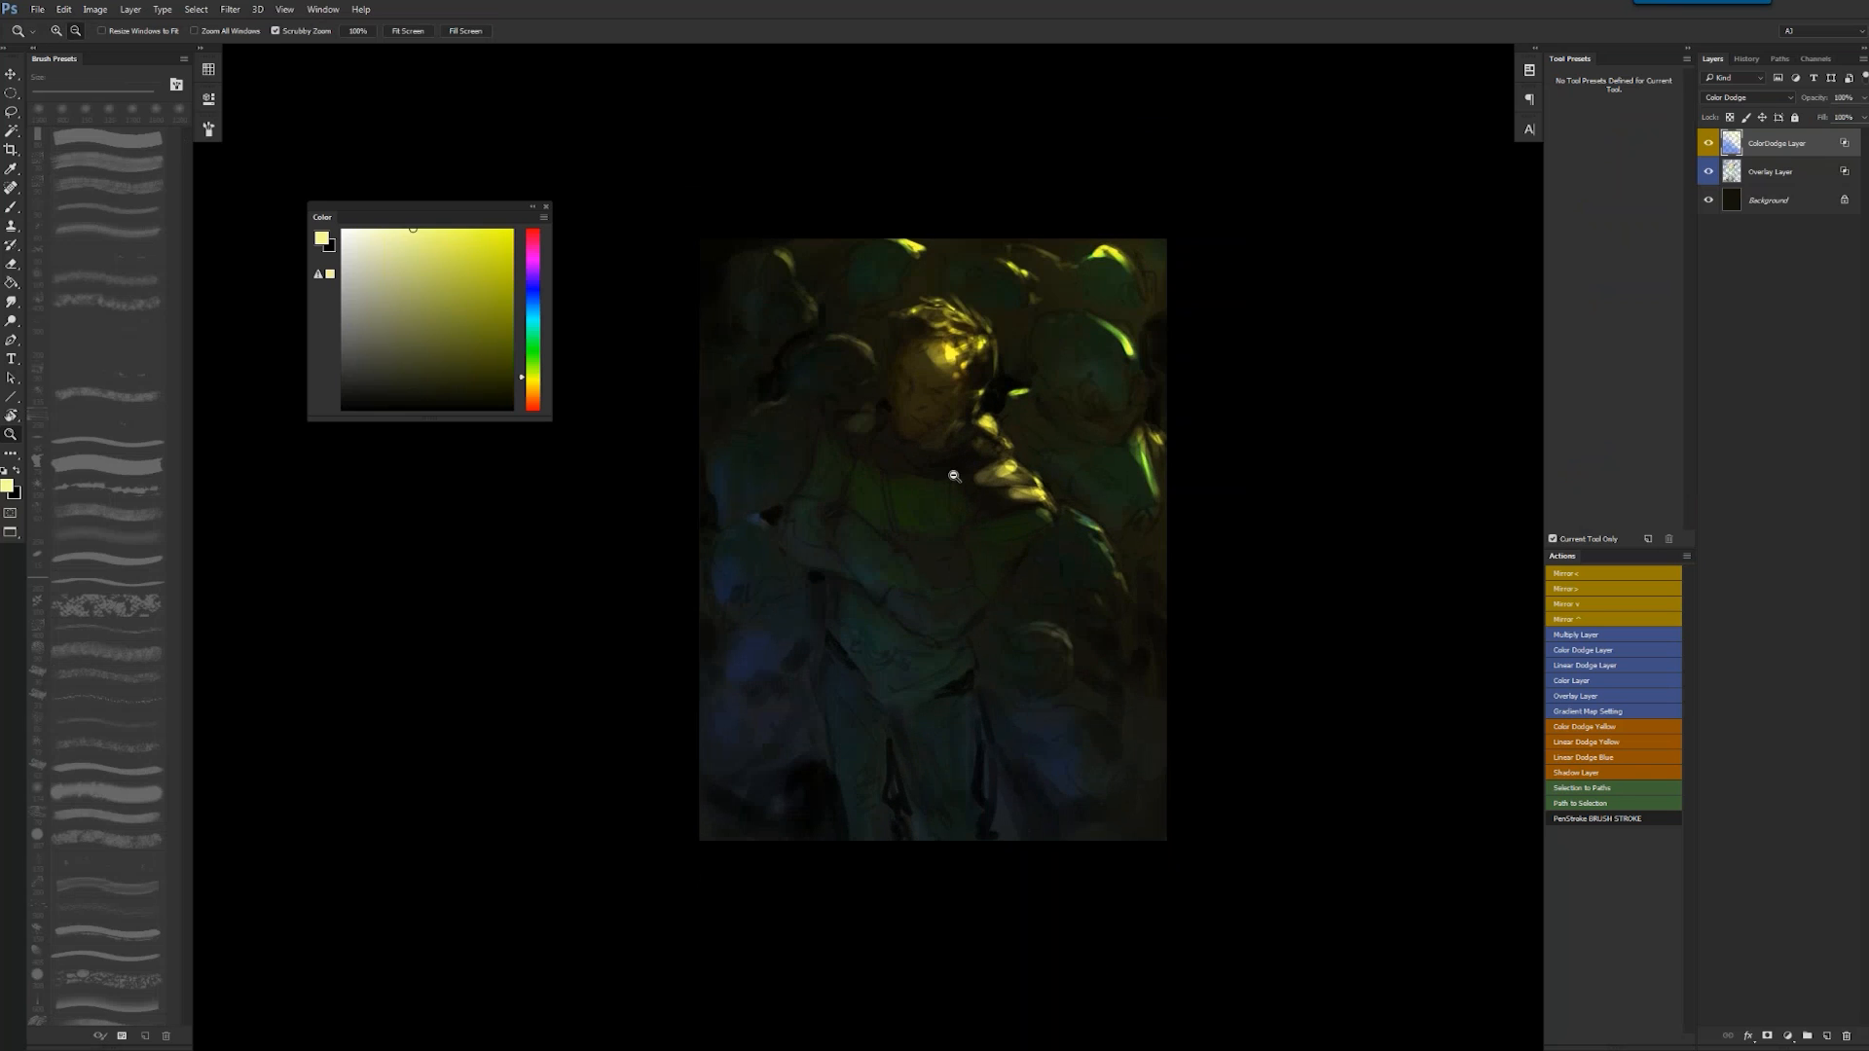
# - Stamp the visible layers into a new layer and adjust its shadows with Color Balance
pyautogui.hotkey('ctrl', 'alt', 'shift', 'e')
pyautogui.press('i')
pyautogui.hotkey('ctrl', 'b')
pyautogui.moveTo(1321, 219)
pyautogui.mouseDown()
pyautogui.moveTo(1308, 257)
pyautogui.moveTo(1347, 257)
pyautogui.moveTo(1325, 233)
pyautogui.mouseUp()
pyautogui.click(1227, 293)
pyautogui.moveTo(1327, 251); pyautogui.dragTo(1315, 257)
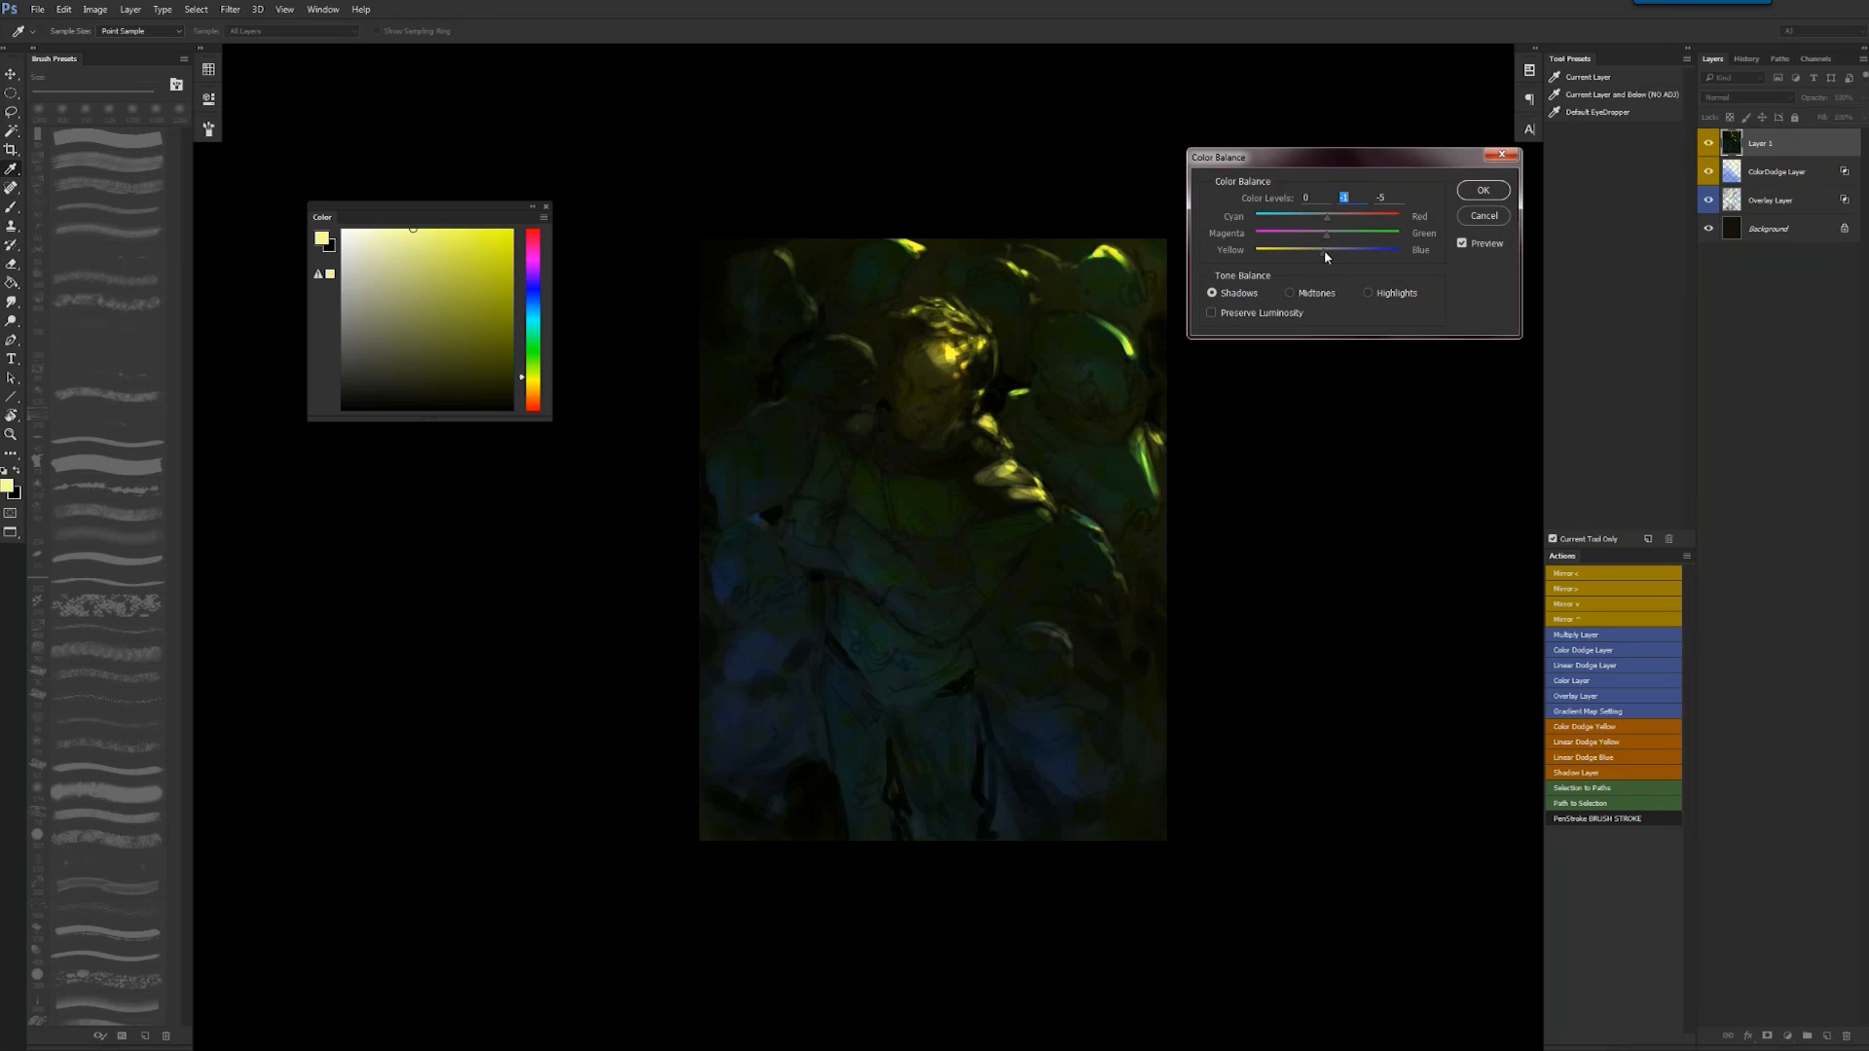
pyautogui.click(1488, 196)
# - Reset the colors to black and airbrush soft shadows over the outer crowd and upper background, reducing the brush to 400 px
pyautogui.press('b')
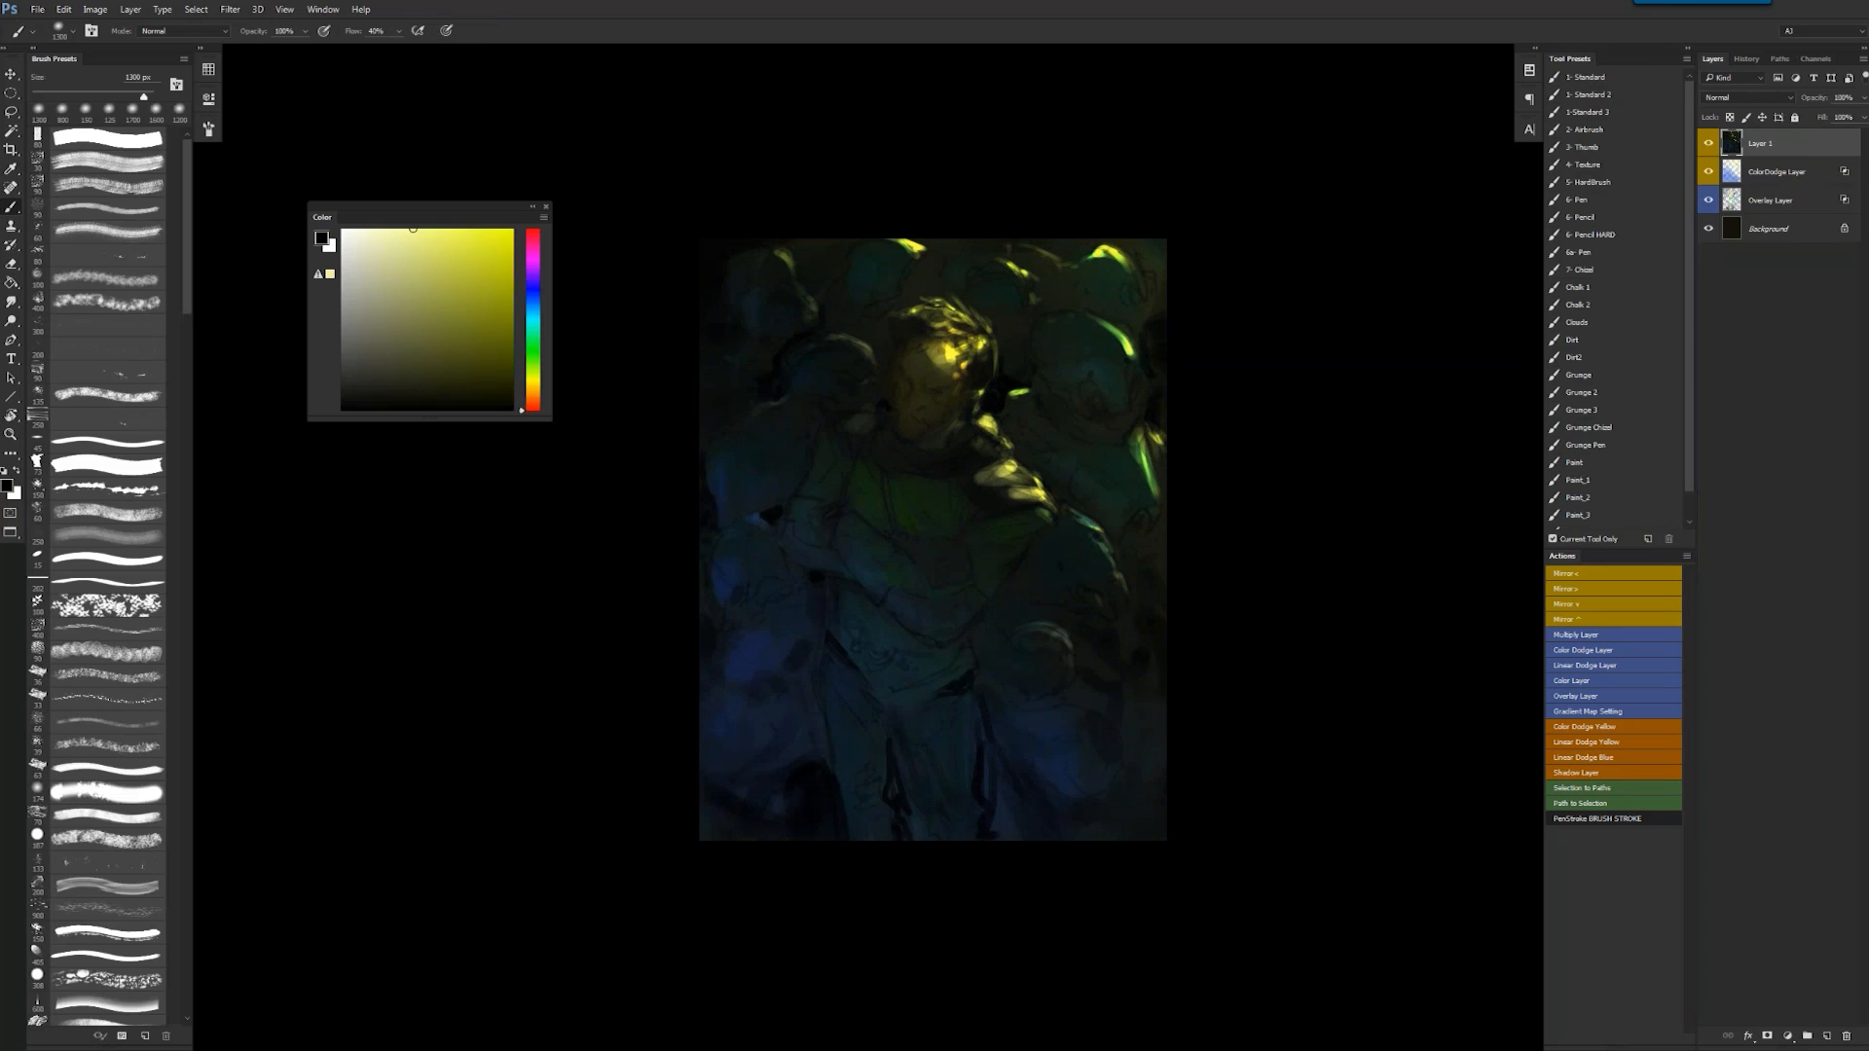
pyautogui.press('d')
pyautogui.press('[')
pyautogui.moveTo(765, 442)
pyautogui.mouseDown()
pyautogui.moveTo(728, 620)
pyautogui.moveTo(742, 754)
pyautogui.mouseUp()
pyautogui.moveTo(1080, 444)
pyautogui.mouseDown()
pyautogui.moveTo(1076, 379)
pyautogui.moveTo(959, 268)
pyautogui.mouseUp()
pyautogui.press('[')
pyautogui.press('[')
pyautogui.press('[')
pyautogui.press('[')
pyautogui.press('[')
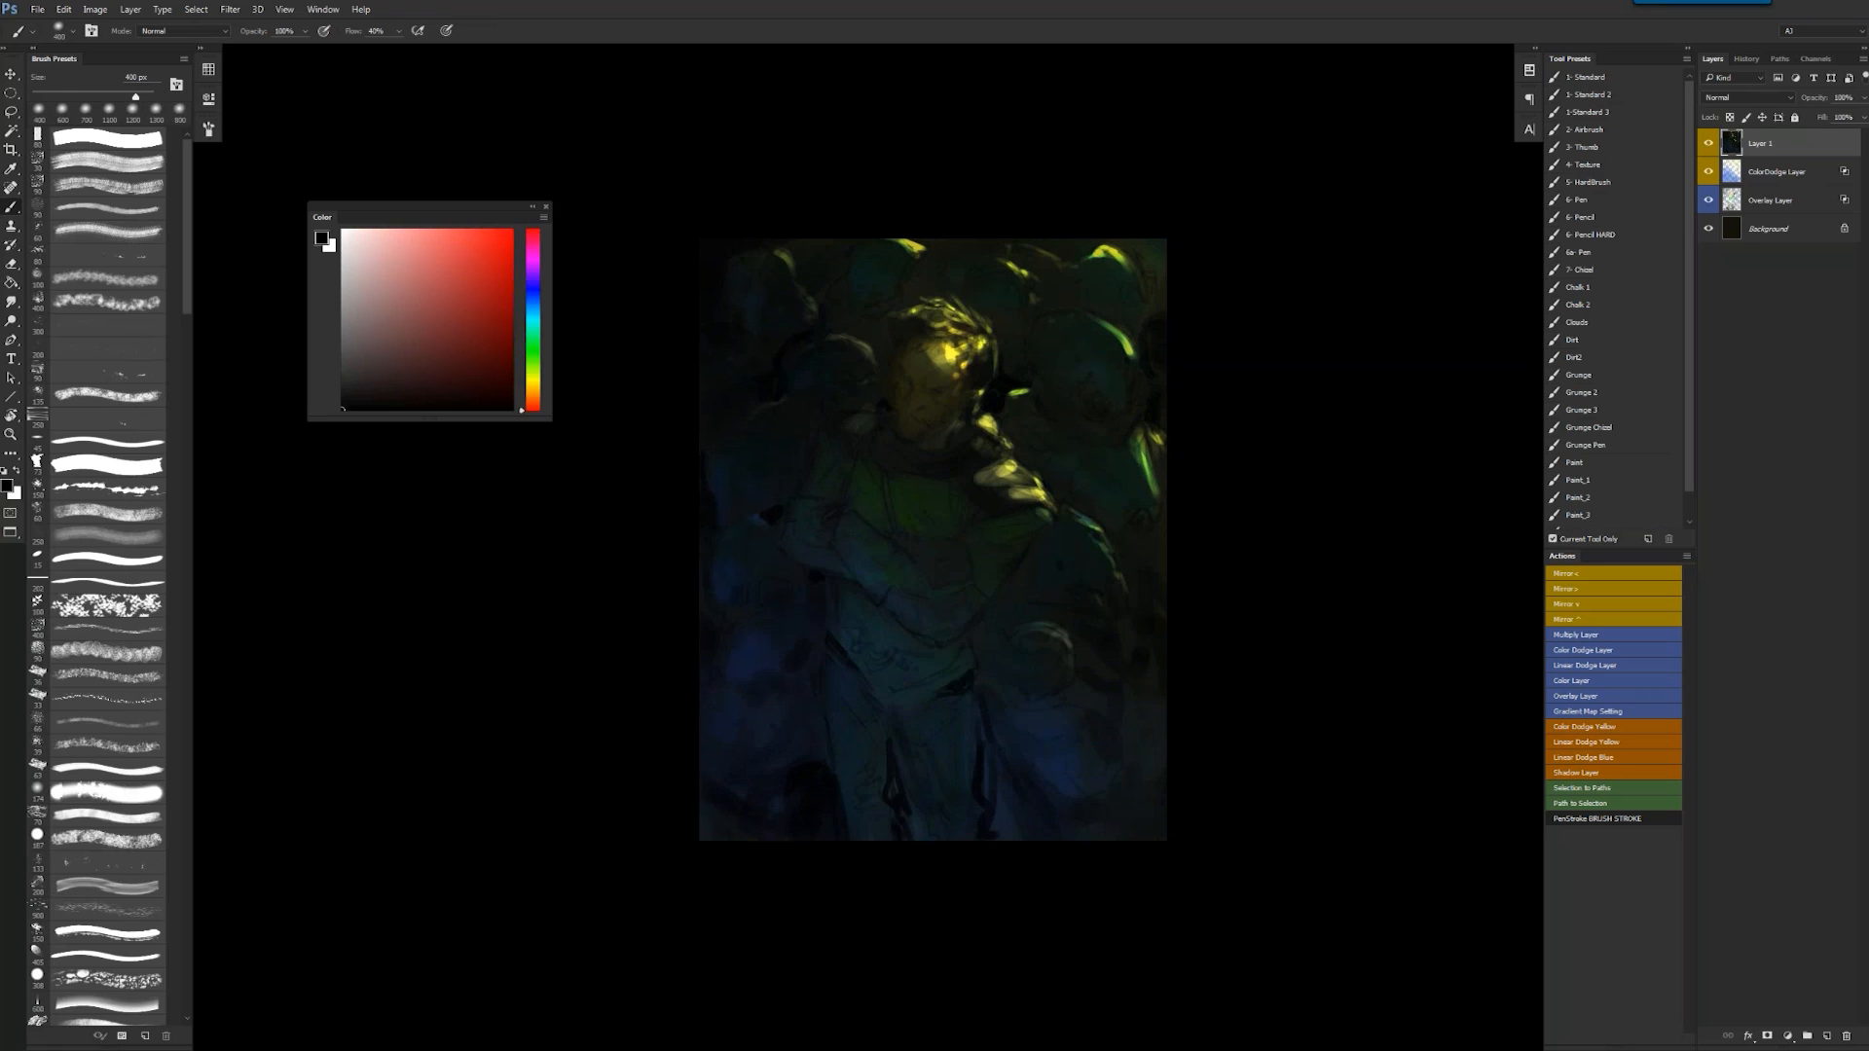
# - Flip the canvas horizontally and frame the full painting
pyautogui.press('z')
pyautogui.moveTo(1041, 803); pyautogui.dragTo(949, 803)
pyautogui.hotkey('ctrl', 'shift', 'h')
pyautogui.press('z')
pyautogui.moveTo(1048, 711)
pyautogui.mouseDown()
pyautogui.moveTo(1169, 711)
pyautogui.moveTo(1042, 601)
pyautogui.mouseUp()
pyautogui.press('f')
pyautogui.press('f')
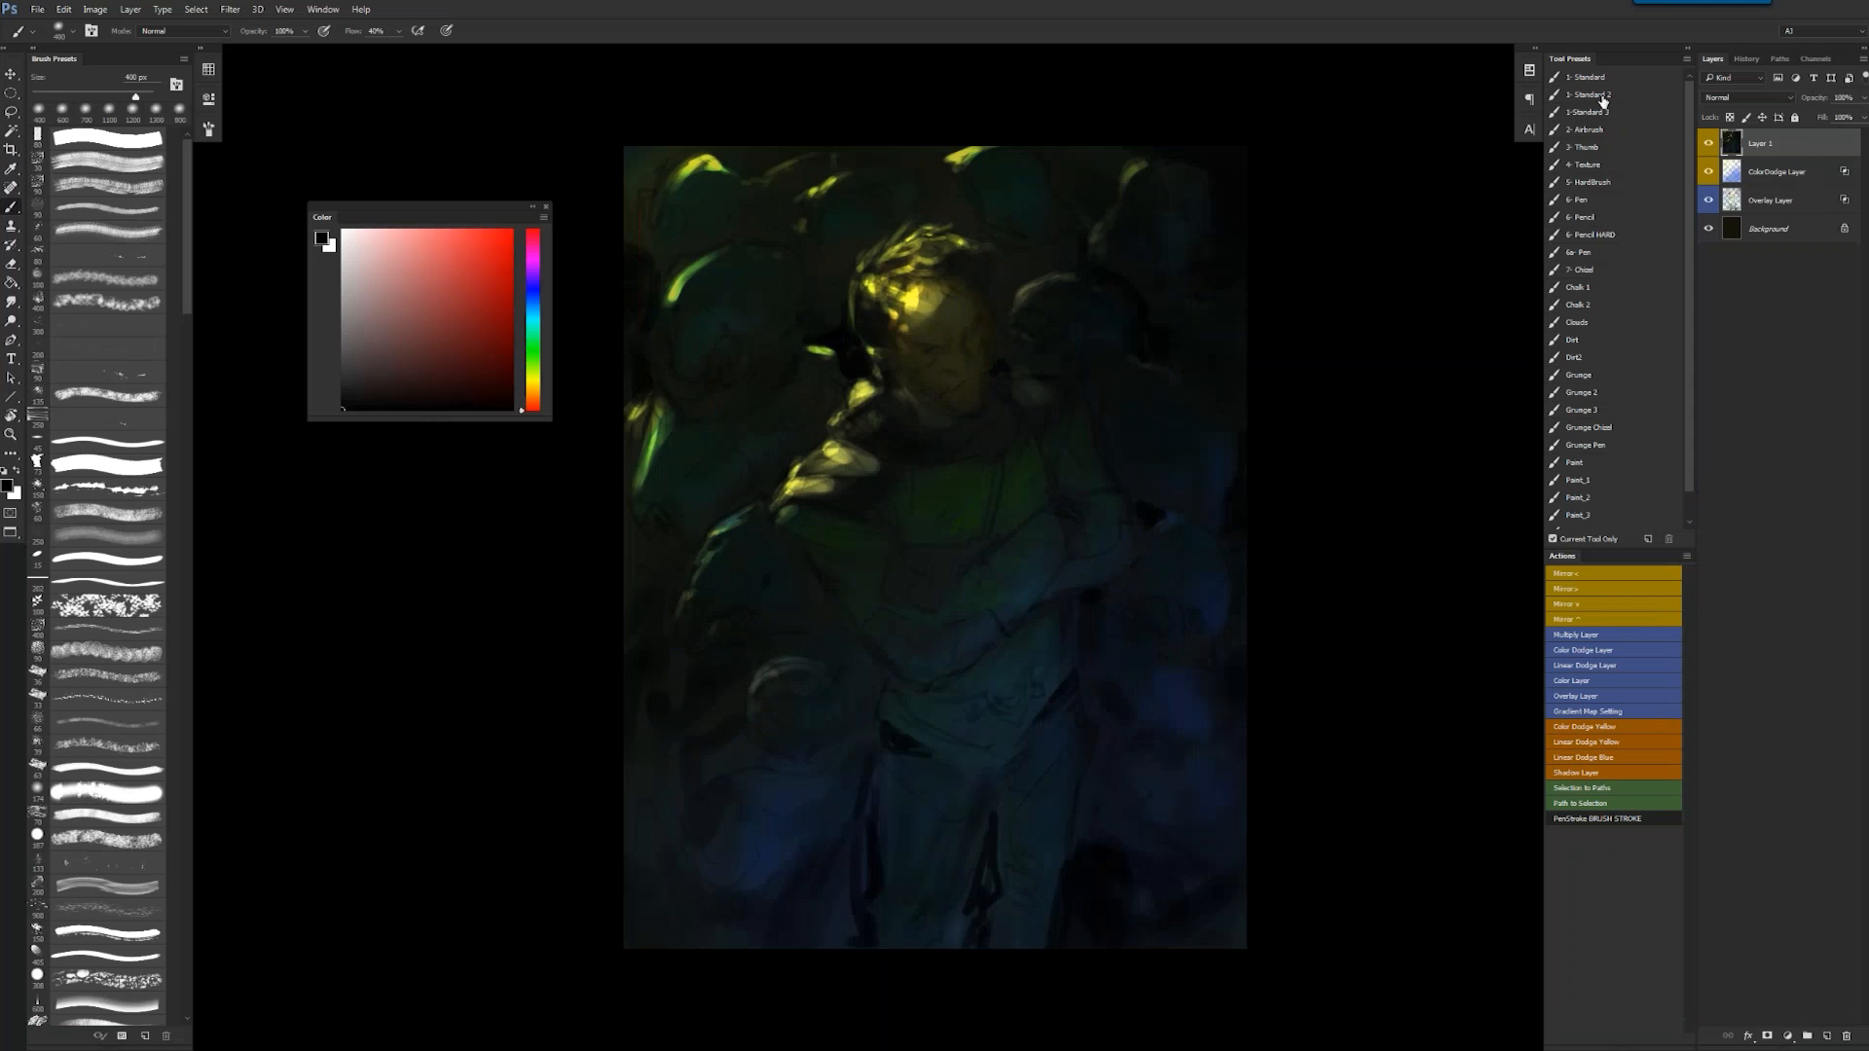
# - Repaint the central figure's hairline and forehead with tones sampled from the hair and face, using a brush of about 40 px
pyautogui.click(935, 338)
pyautogui.press('b')
pyautogui.keyDown('alt'); pyautogui.click(959, 292); pyautogui.keyUp('alt')
pyautogui.moveTo(948, 283)
pyautogui.mouseDown()
pyautogui.moveTo(890, 299)
pyautogui.moveTo(901, 289)
pyautogui.mouseUp()
pyautogui.press('[')
pyautogui.keyDown('alt'); pyautogui.click(914, 299); pyautogui.keyUp('alt')
pyautogui.press('[')
pyautogui.press('[')
pyautogui.press('[')
pyautogui.press('[')
pyautogui.press('[')
pyautogui.press('[')
pyautogui.press('[')
pyautogui.press('[')
pyautogui.press('[')
pyautogui.press('[')
pyautogui.keyDown('alt'); pyautogui.click(907, 300); pyautogui.keyUp('alt')
pyautogui.moveTo(901, 289)
pyautogui.mouseDown()
pyautogui.moveTo(932, 260)
pyautogui.moveTo(929, 314)
pyautogui.mouseUp()
pyautogui.keyDown('alt'); pyautogui.click(923, 275); pyautogui.keyUp('alt')
pyautogui.keyDown('alt'); pyautogui.click(954, 290); pyautogui.keyUp('alt')
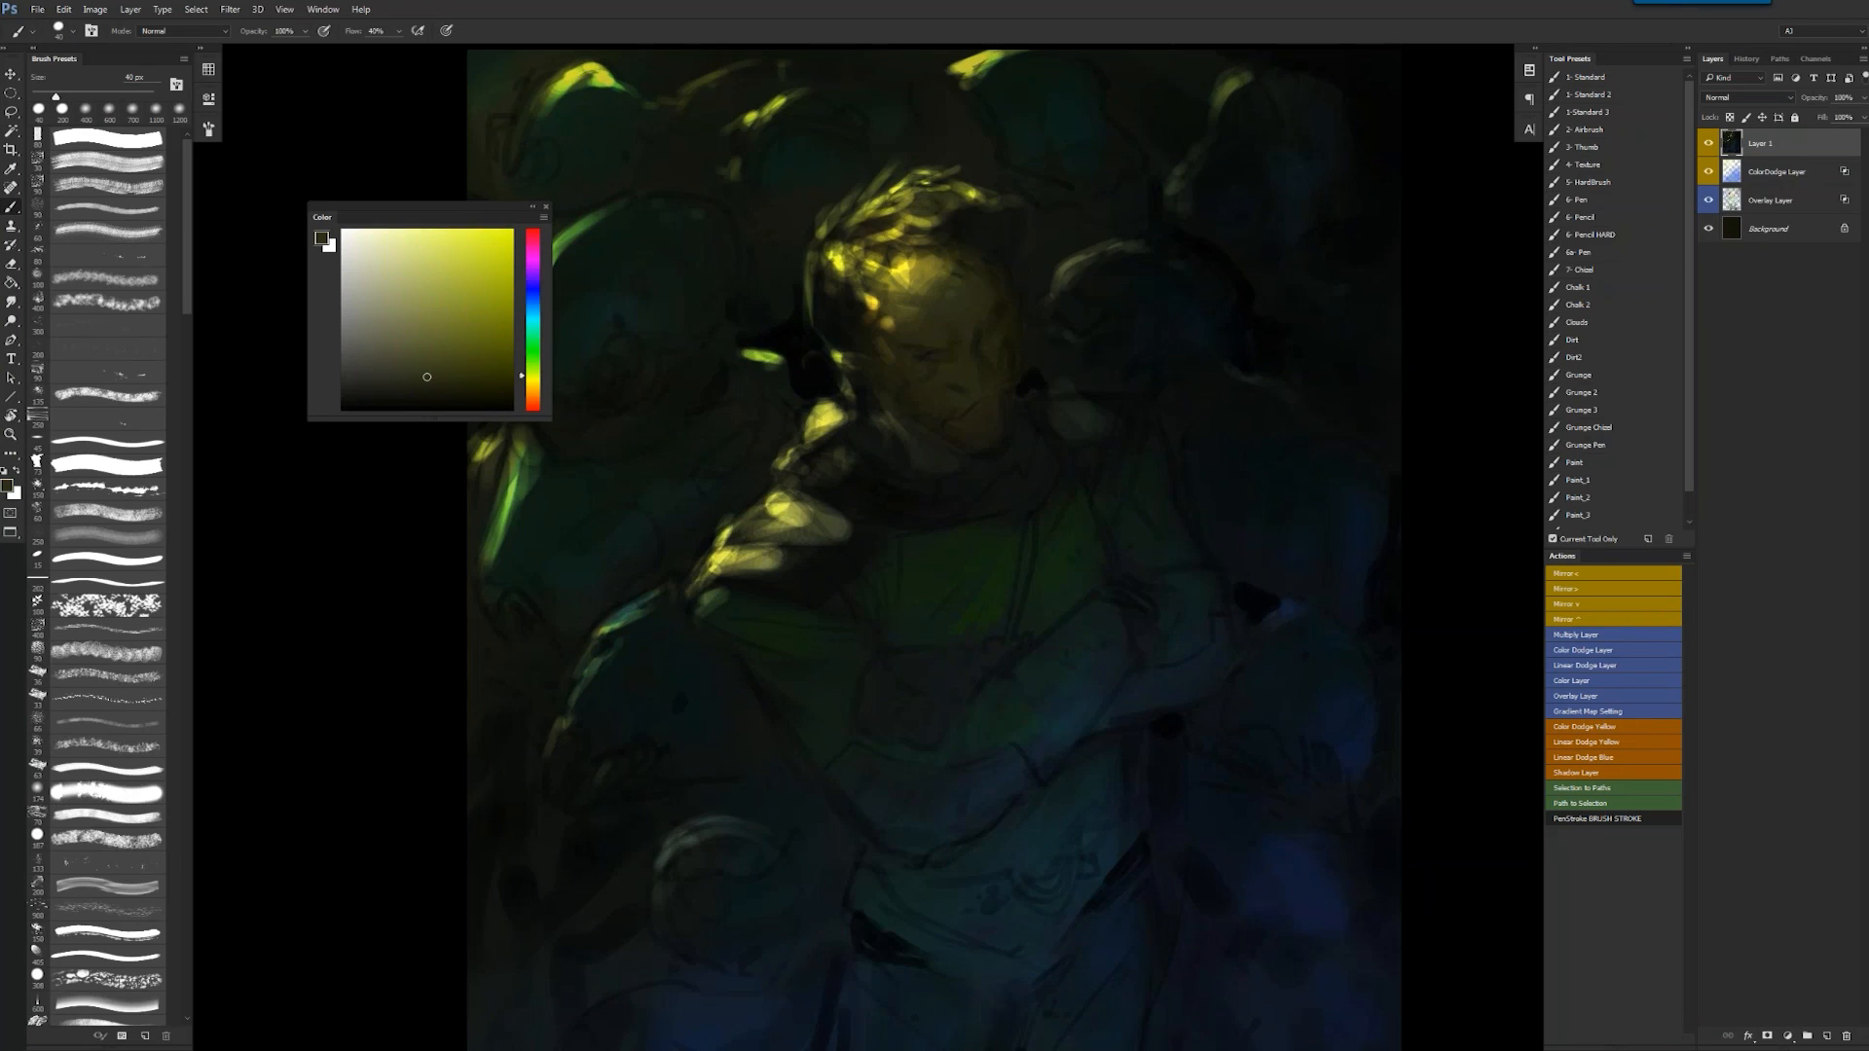
# - Pick a dark orange-brown and touch up the shadowed side of the central figure's face, reducing the brush to 30 px
pyautogui.click(533, 387)
pyautogui.click(458, 360)
pyautogui.press(']')
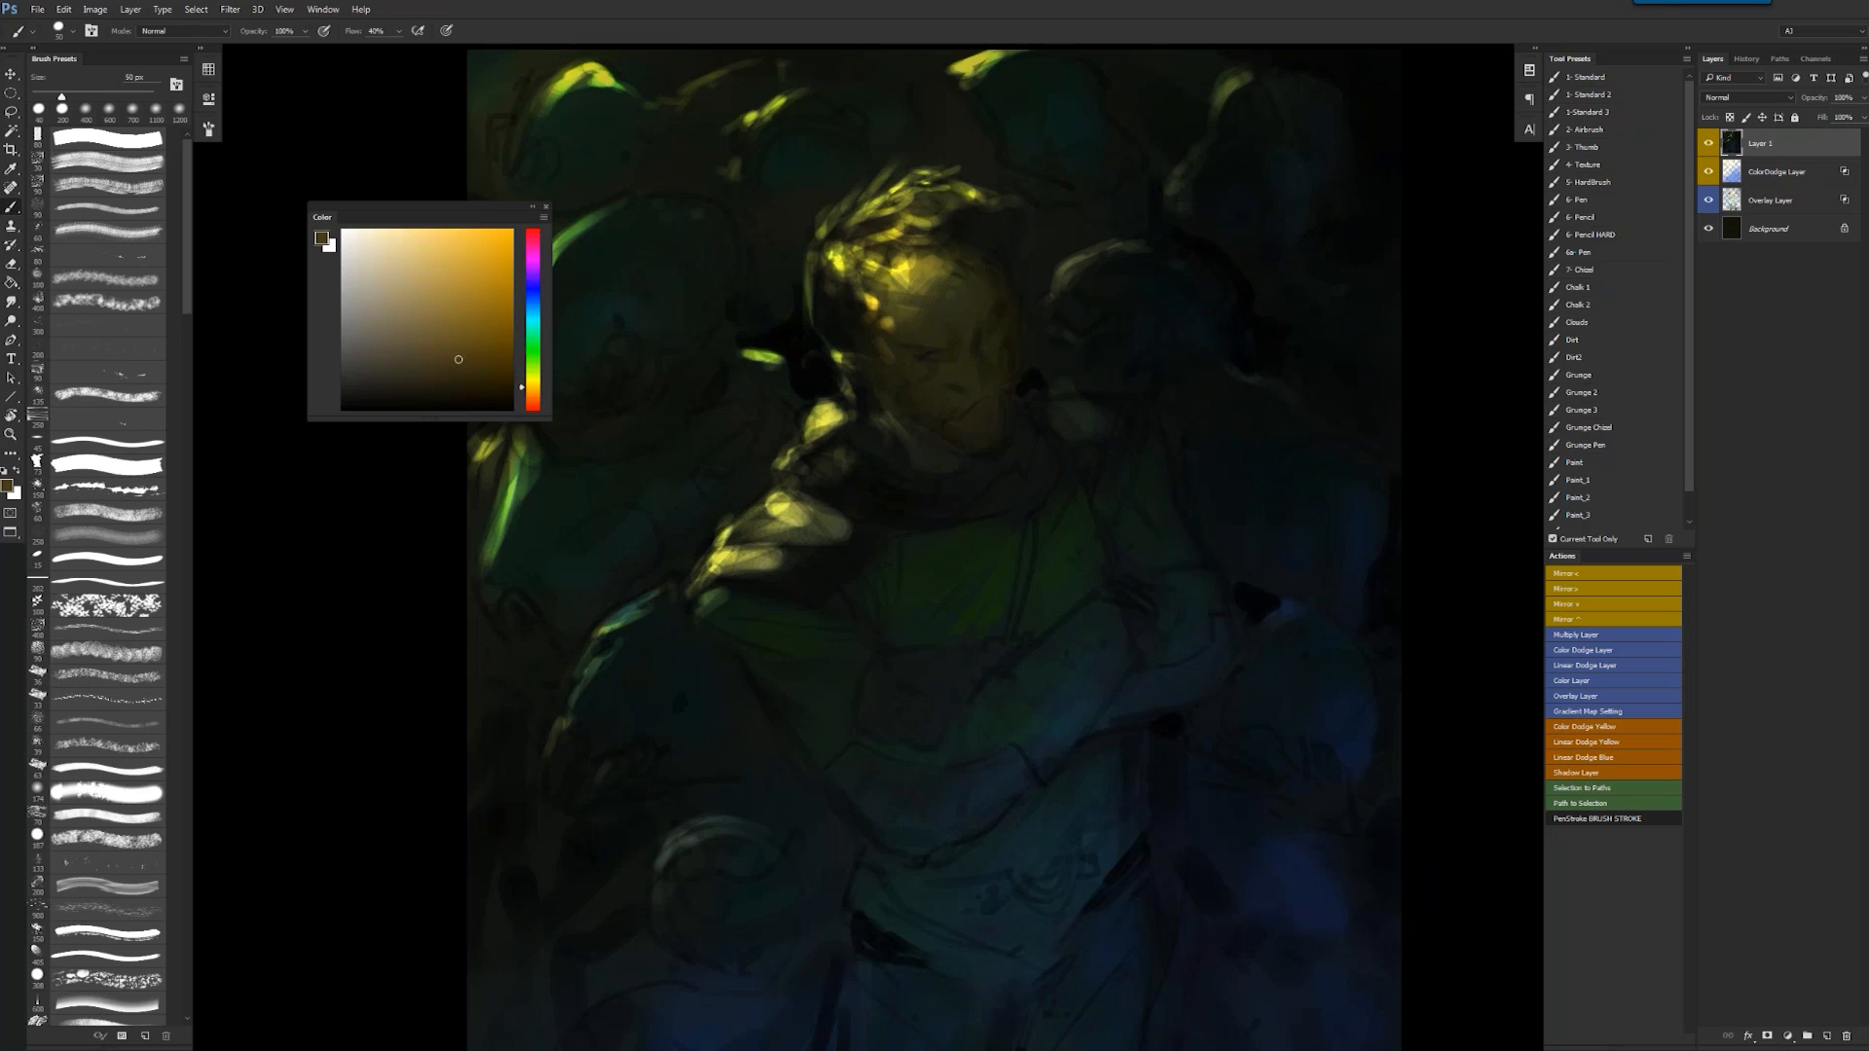
pyautogui.press('[')
pyautogui.press('[')
pyautogui.press('[')
pyautogui.press('[')
# - Darken the hair on the shadowed side of the central figure's head with near-black and black
pyautogui.click(532, 371)
pyautogui.click(381, 399)
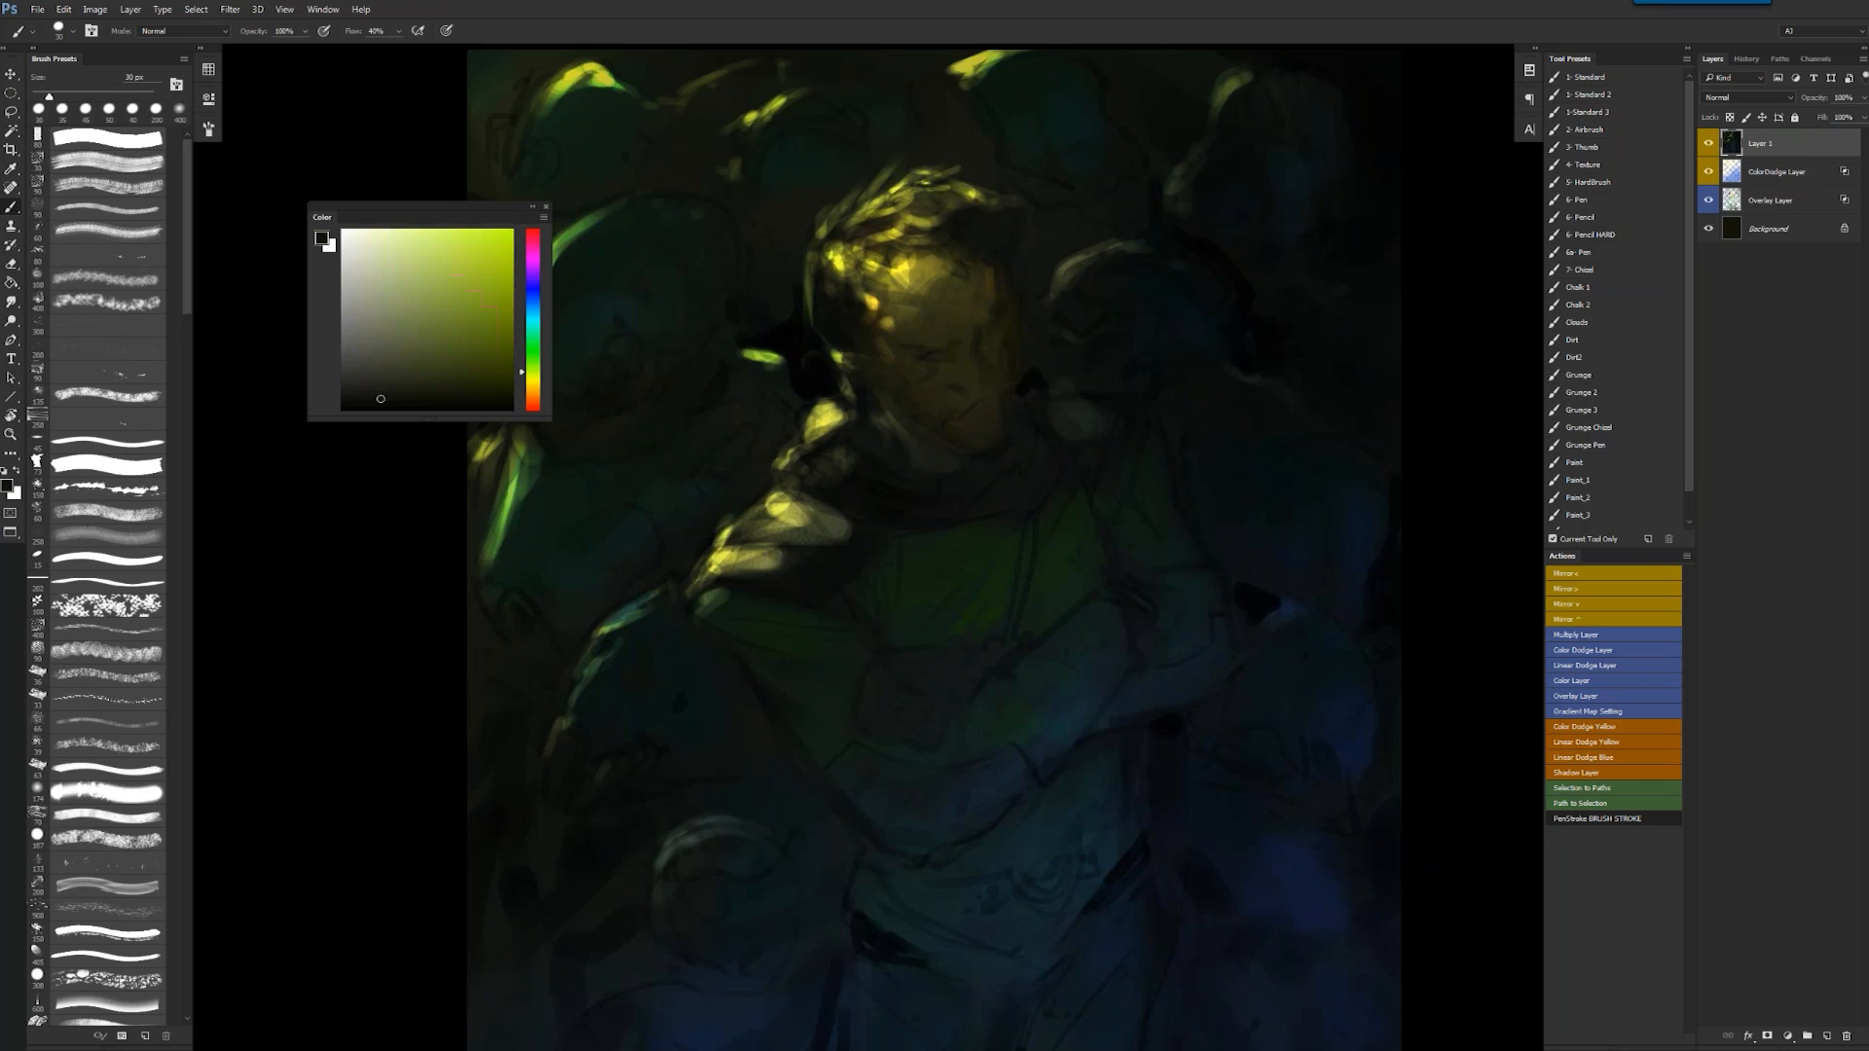
pyautogui.press('d')
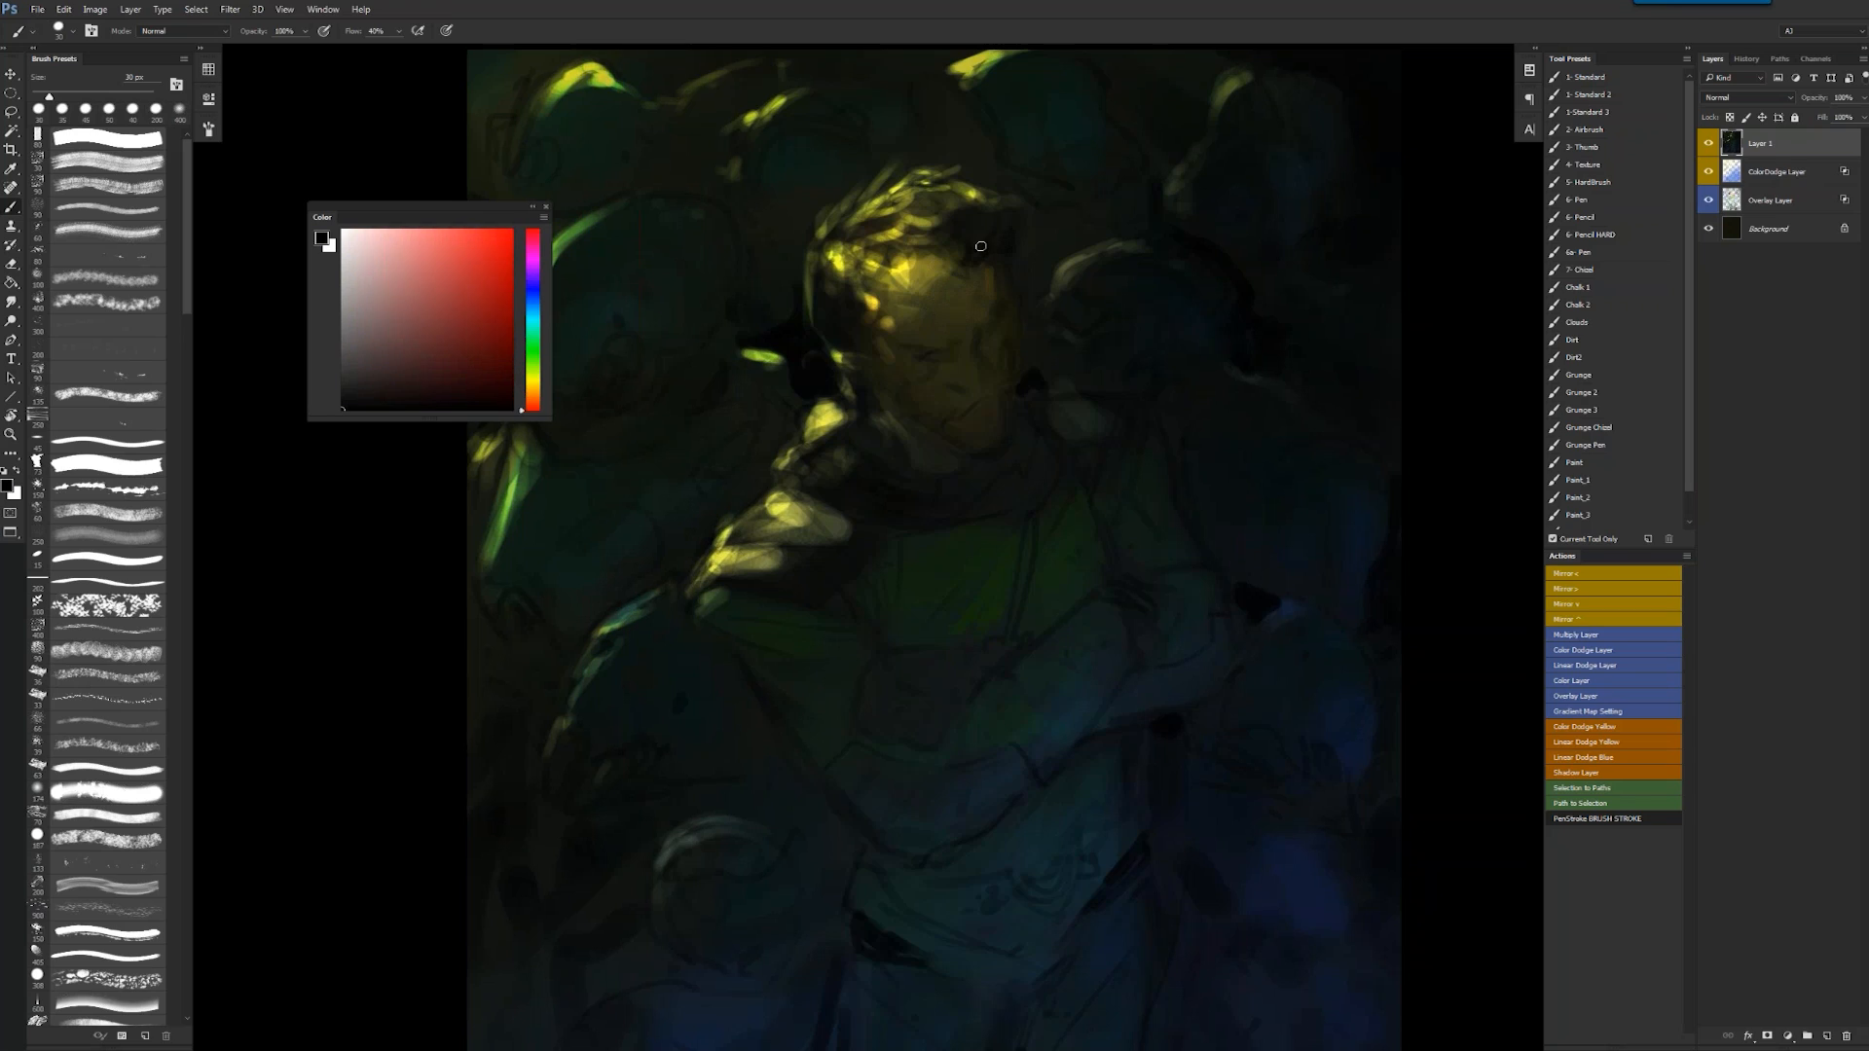
pyautogui.keyDown('alt'); pyautogui.click(981, 246); pyautogui.keyUp('alt')
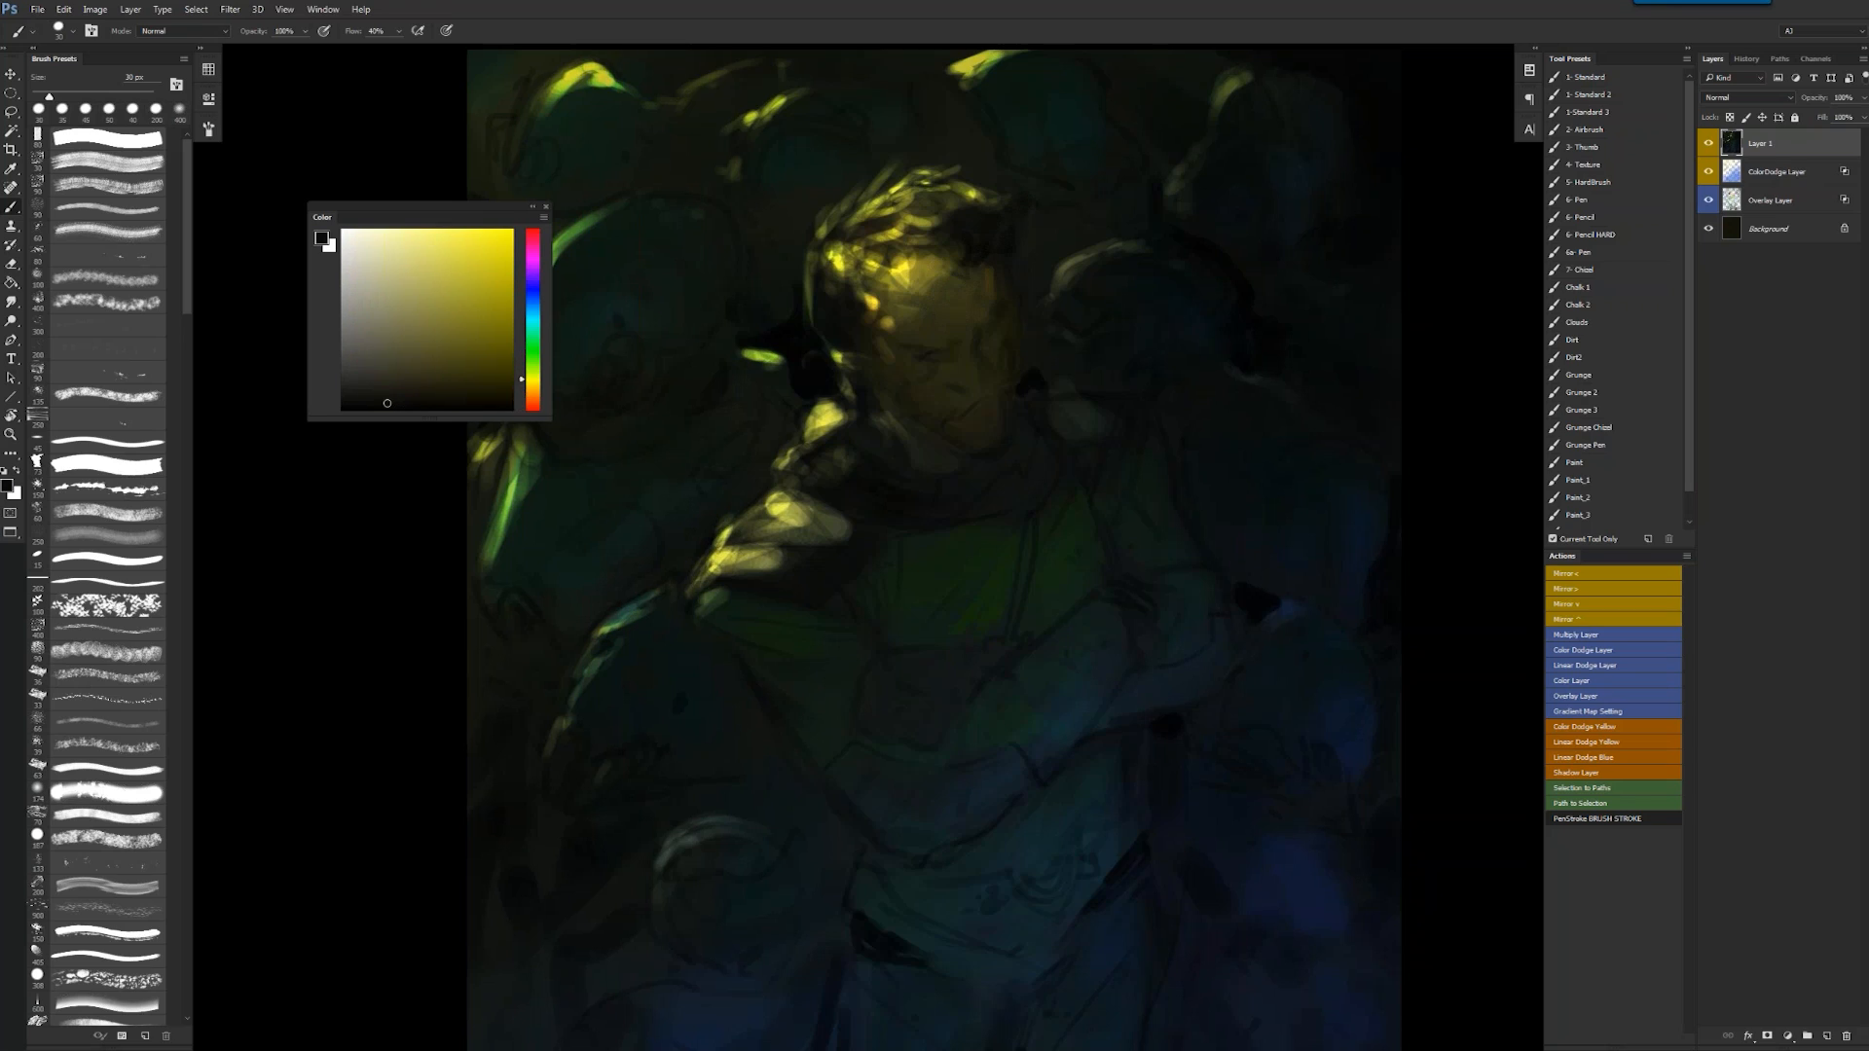
# - Add fine yellow-green strands at the top of the central figure's hair with a 15 px brush
pyautogui.press('[')
pyautogui.press('[')
pyautogui.press('[')
pyautogui.keyDown('alt'); pyautogui.click(972, 195); pyautogui.keyUp('alt')
pyautogui.moveTo(973, 199)
pyautogui.mouseDown()
pyautogui.moveTo(994, 202)
pyautogui.moveTo(972, 205)
pyautogui.mouseUp()
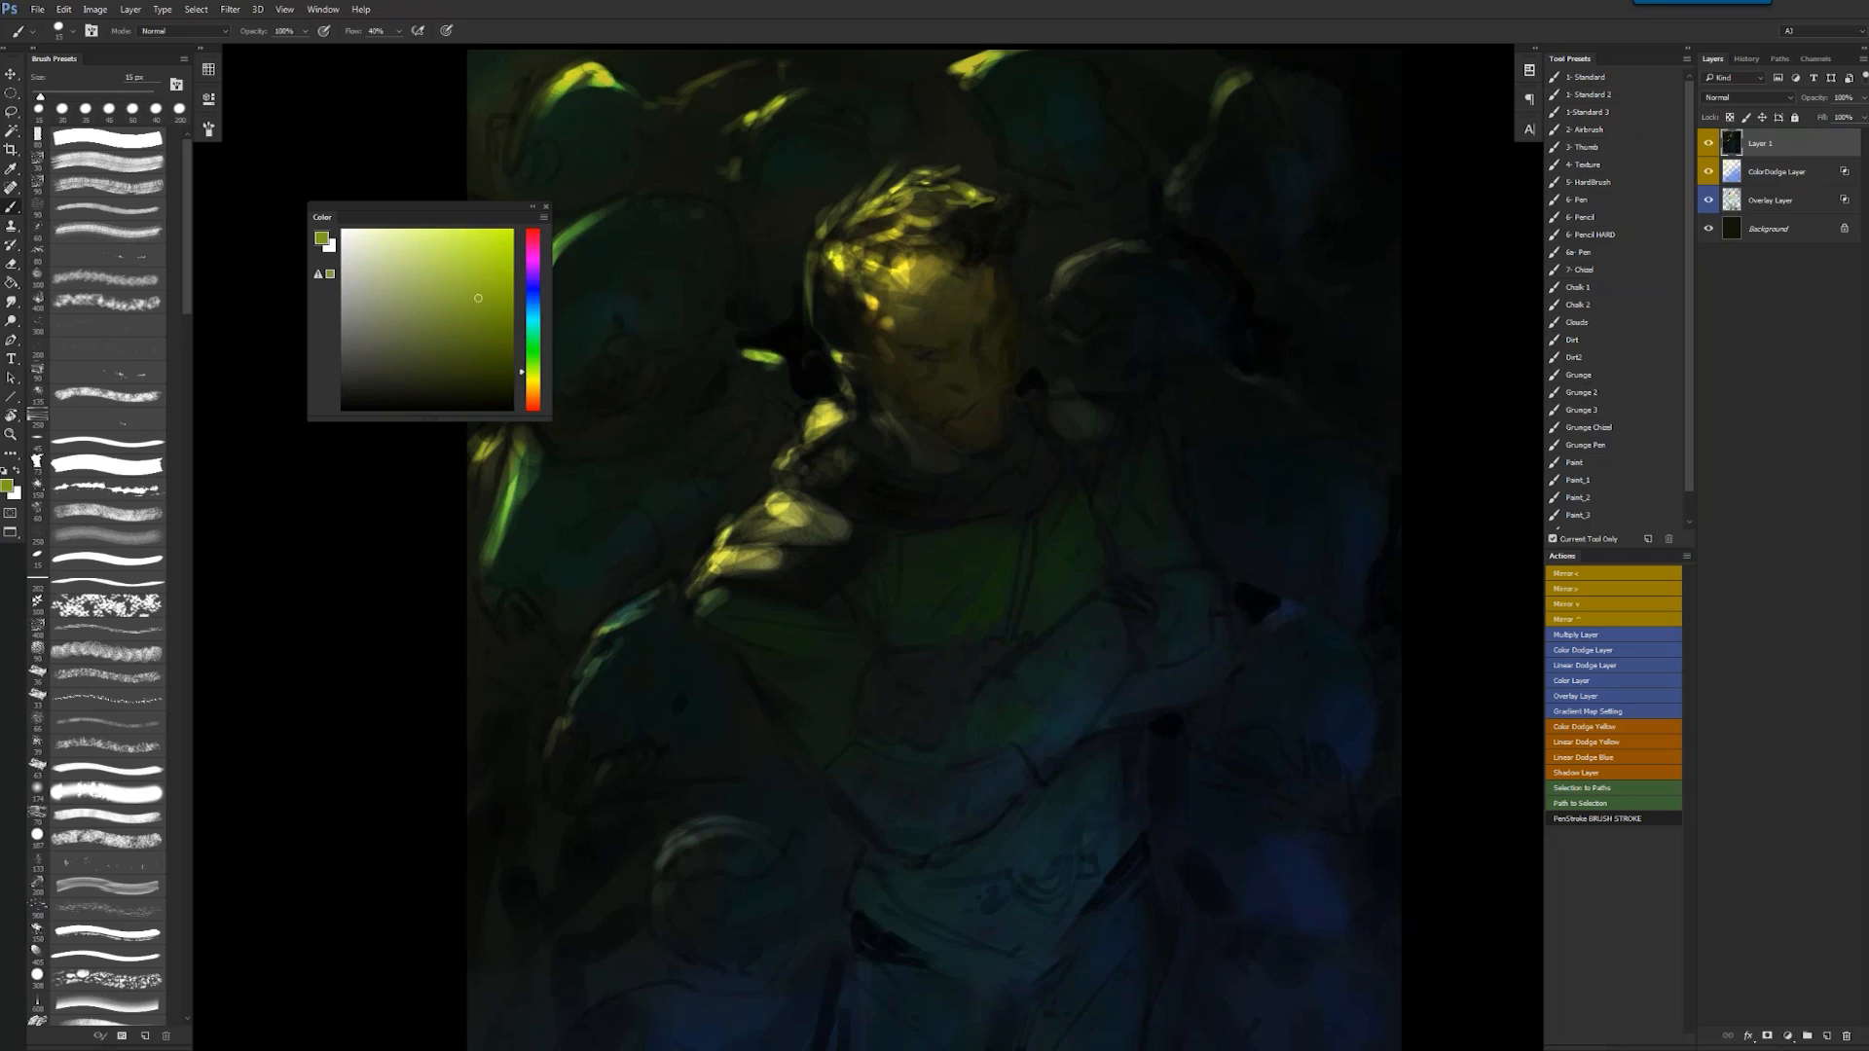
# - Rework the front of the central figure's hair with sampled olive tones and an orange-brown, enlarging the brush to 70 px
pyautogui.keyDown('alt'); pyautogui.click(916, 220); pyautogui.keyUp('alt')
pyautogui.keyDown('alt'); pyautogui.click(946, 220); pyautogui.keyUp('alt')
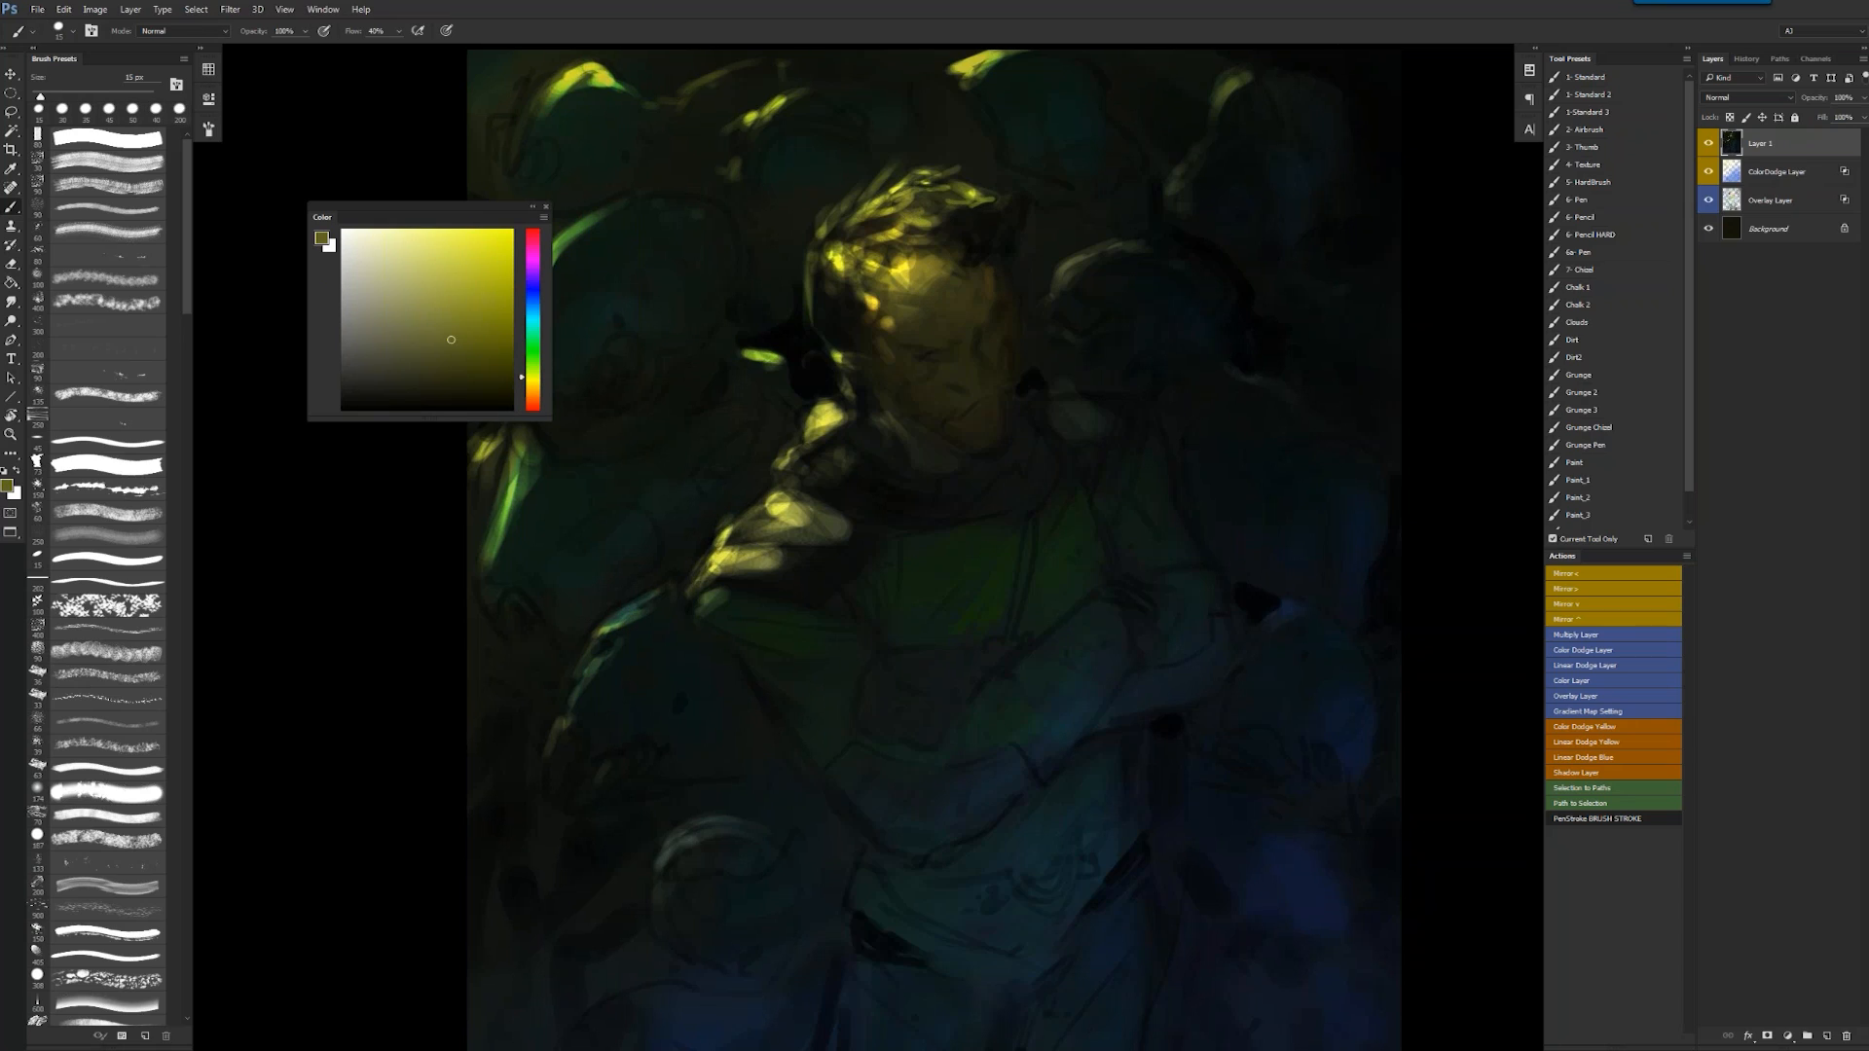
pyautogui.moveTo(942, 223)
pyautogui.mouseDown()
pyautogui.moveTo(1012, 202)
pyautogui.moveTo(960, 176)
pyautogui.moveTo(969, 160)
pyautogui.mouseUp()
pyautogui.press(']')
pyautogui.click(532, 389)
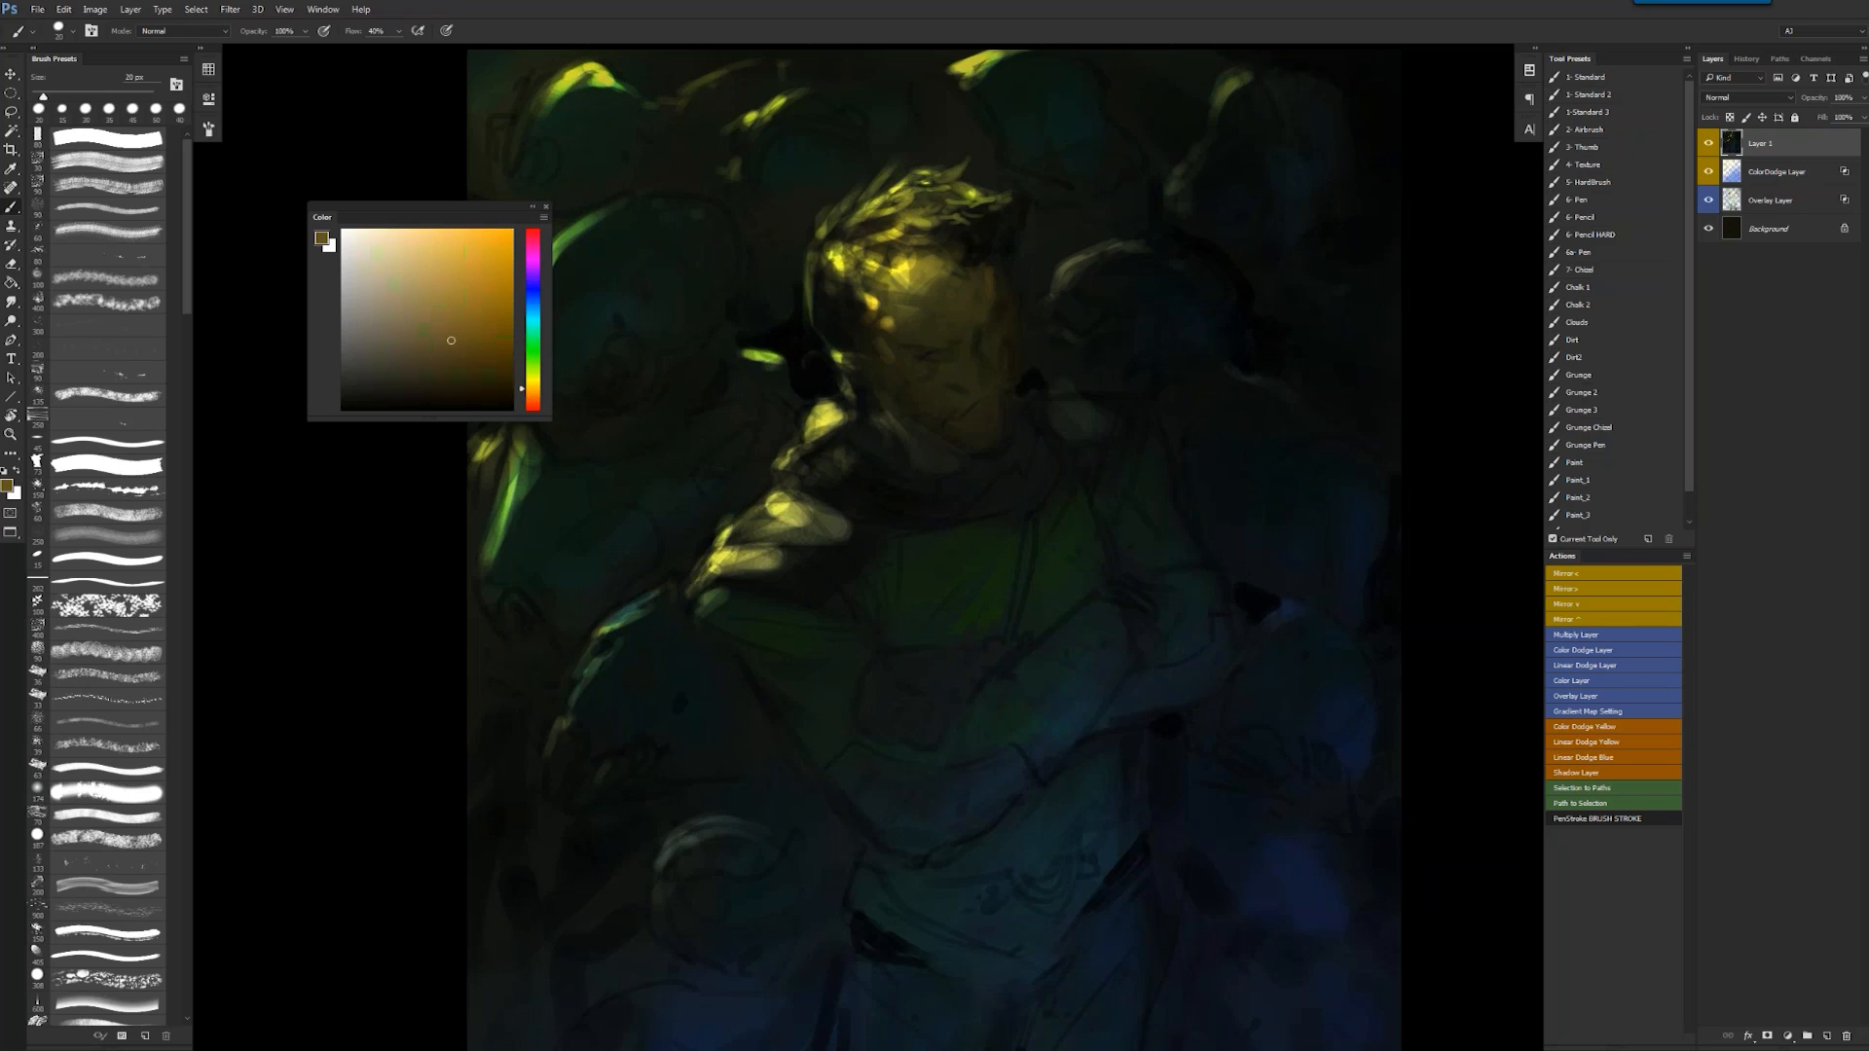
pyautogui.press(']')
pyautogui.press(']')
pyautogui.press(']')
pyautogui.press(']')
pyautogui.press(']')
pyautogui.press(']')
pyautogui.press(']')
pyautogui.keyDown('alt'); pyautogui.click(950, 204); pyautogui.keyUp('alt')
pyautogui.keyDown('alt'); pyautogui.click(977, 191); pyautogui.keyUp('alt')
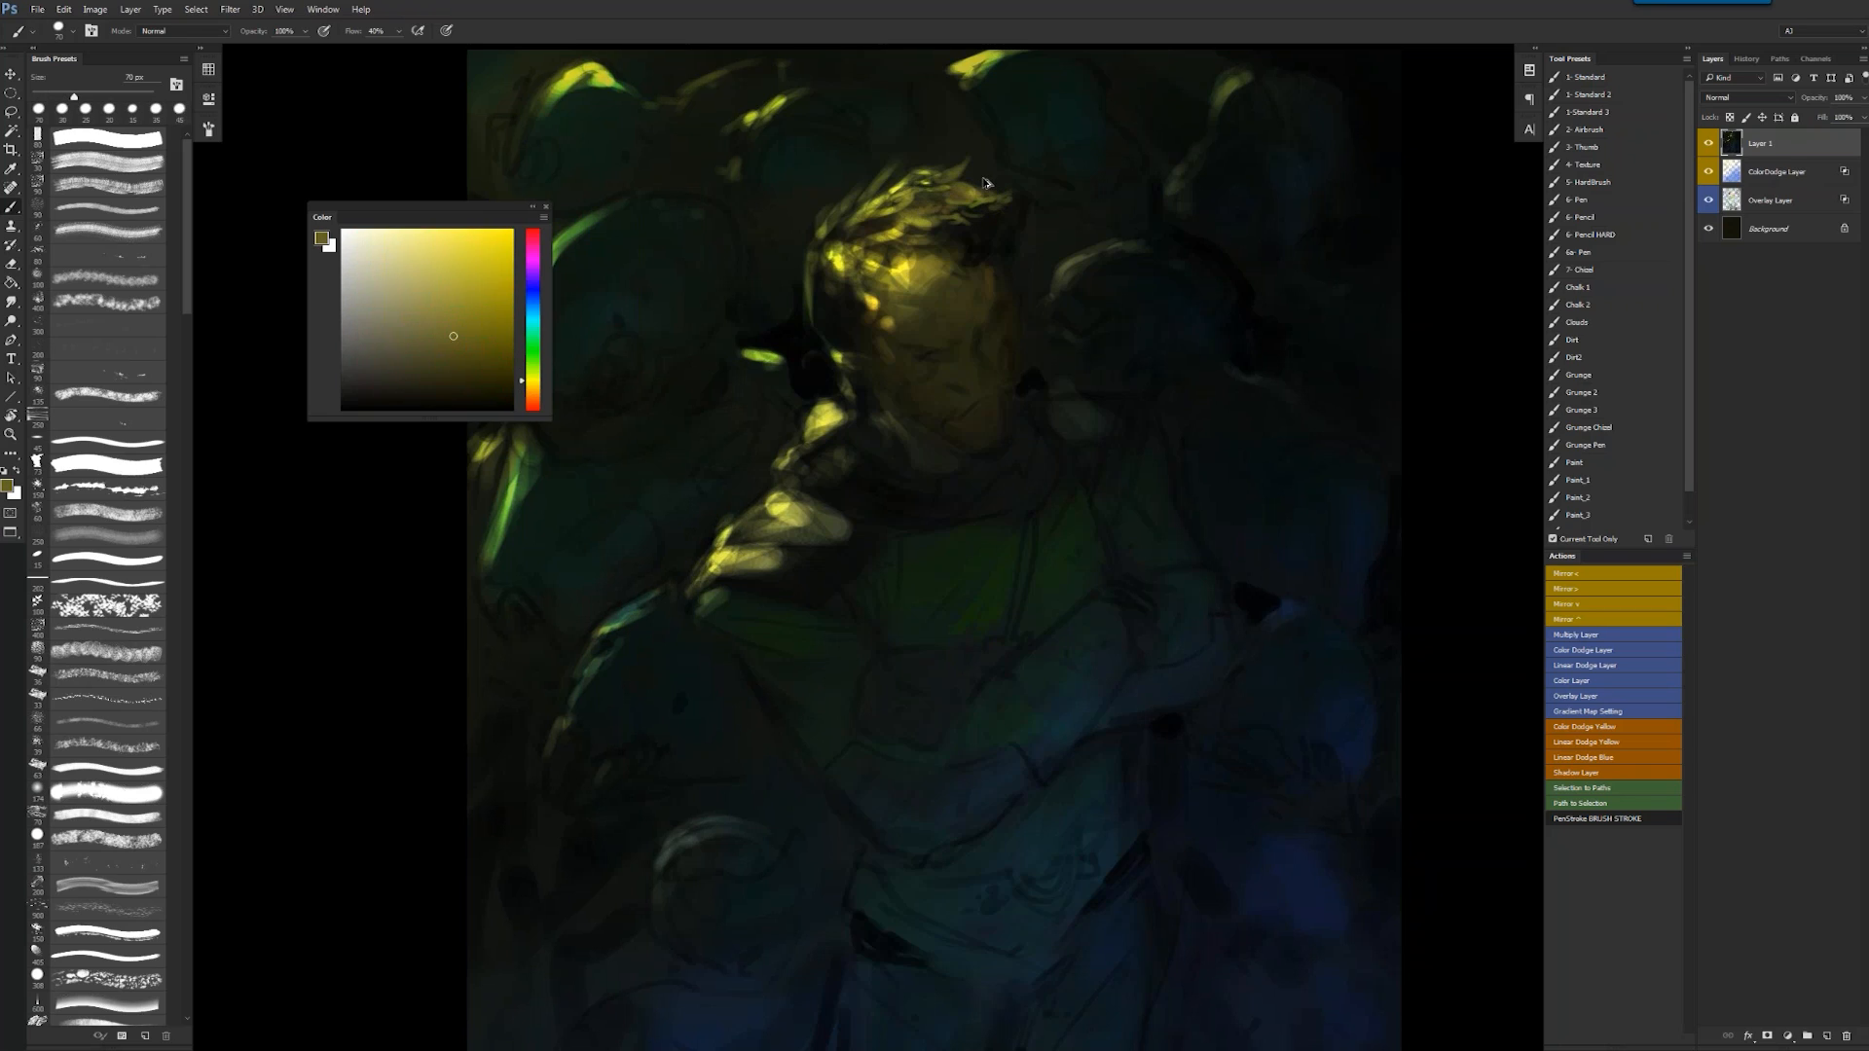
# - Add pale yellow-green strands along the top and back of the central figure's hair with a 10 to 15 px brush
pyautogui.keyDown('alt'); pyautogui.click(977, 190); pyautogui.keyUp('alt')
pyautogui.press('[')
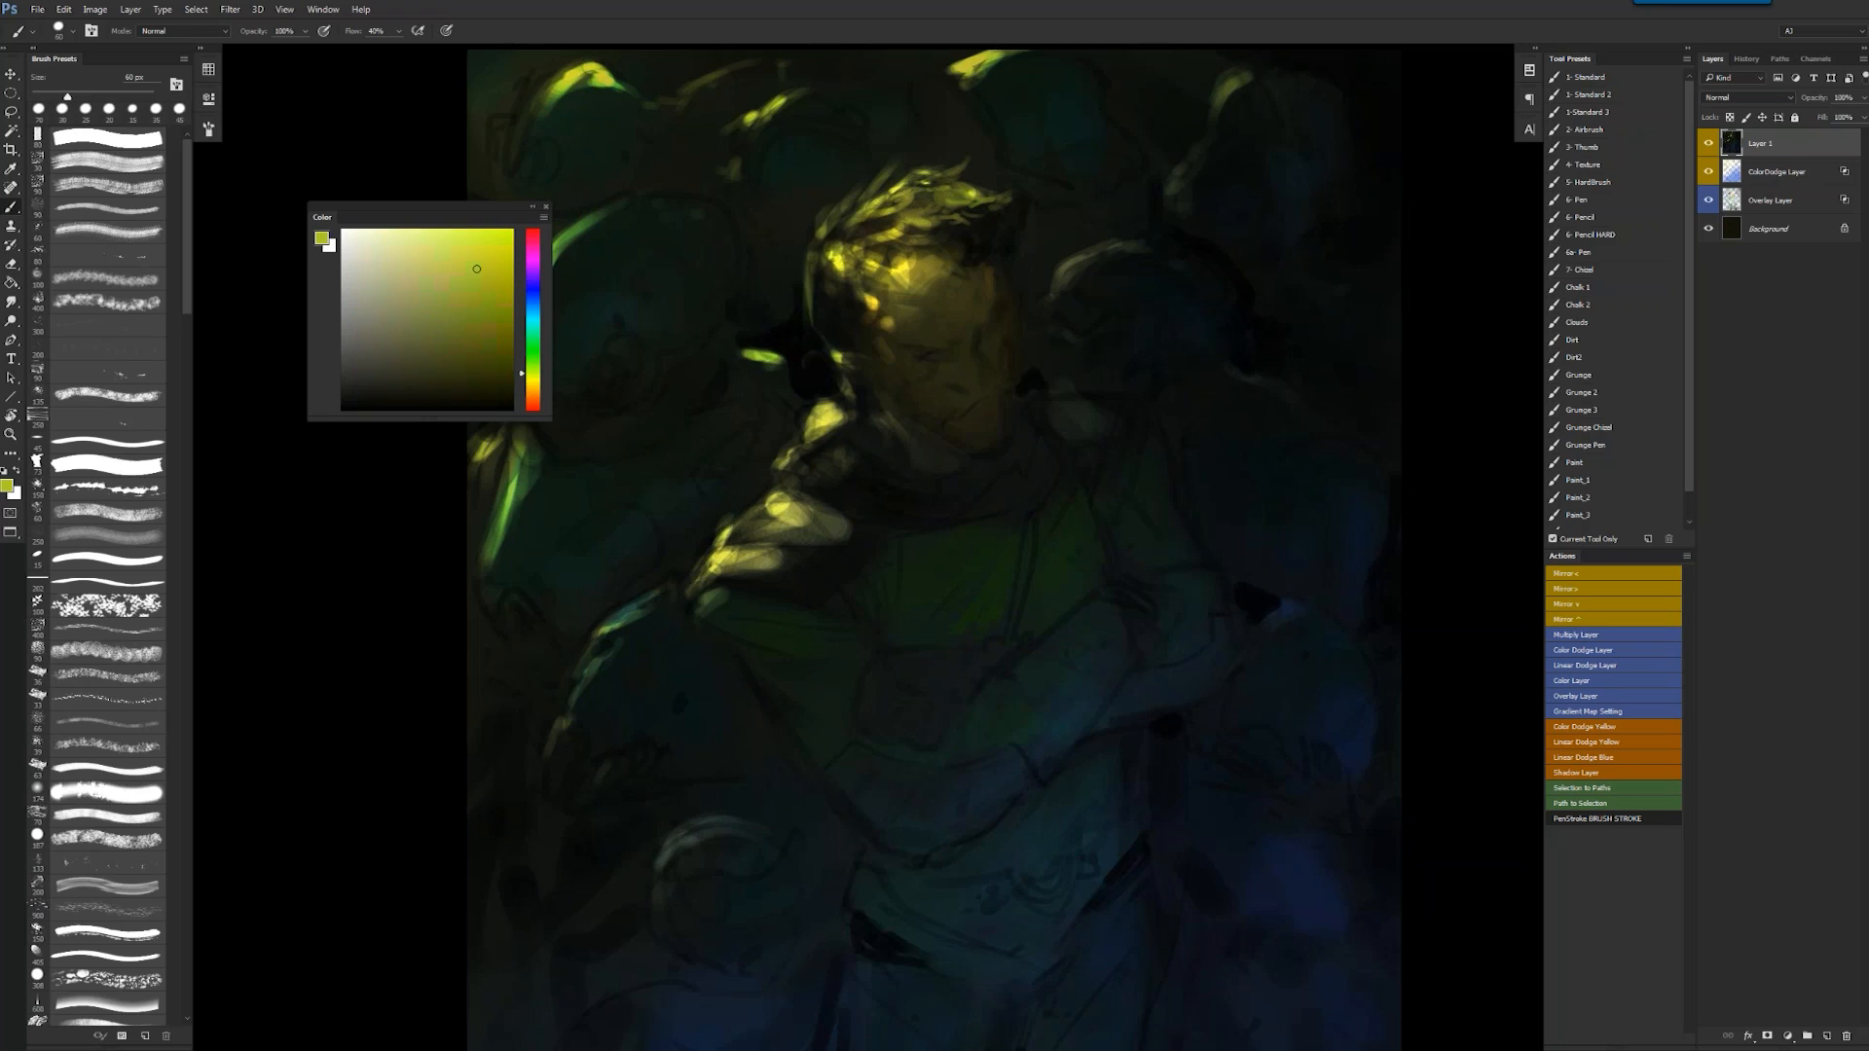
pyautogui.press('[')
pyautogui.moveTo(894, 166); pyautogui.dragTo(876, 194)
pyautogui.click(426, 236)
pyautogui.moveTo(426, 237); pyautogui.dragTo(422, 229)
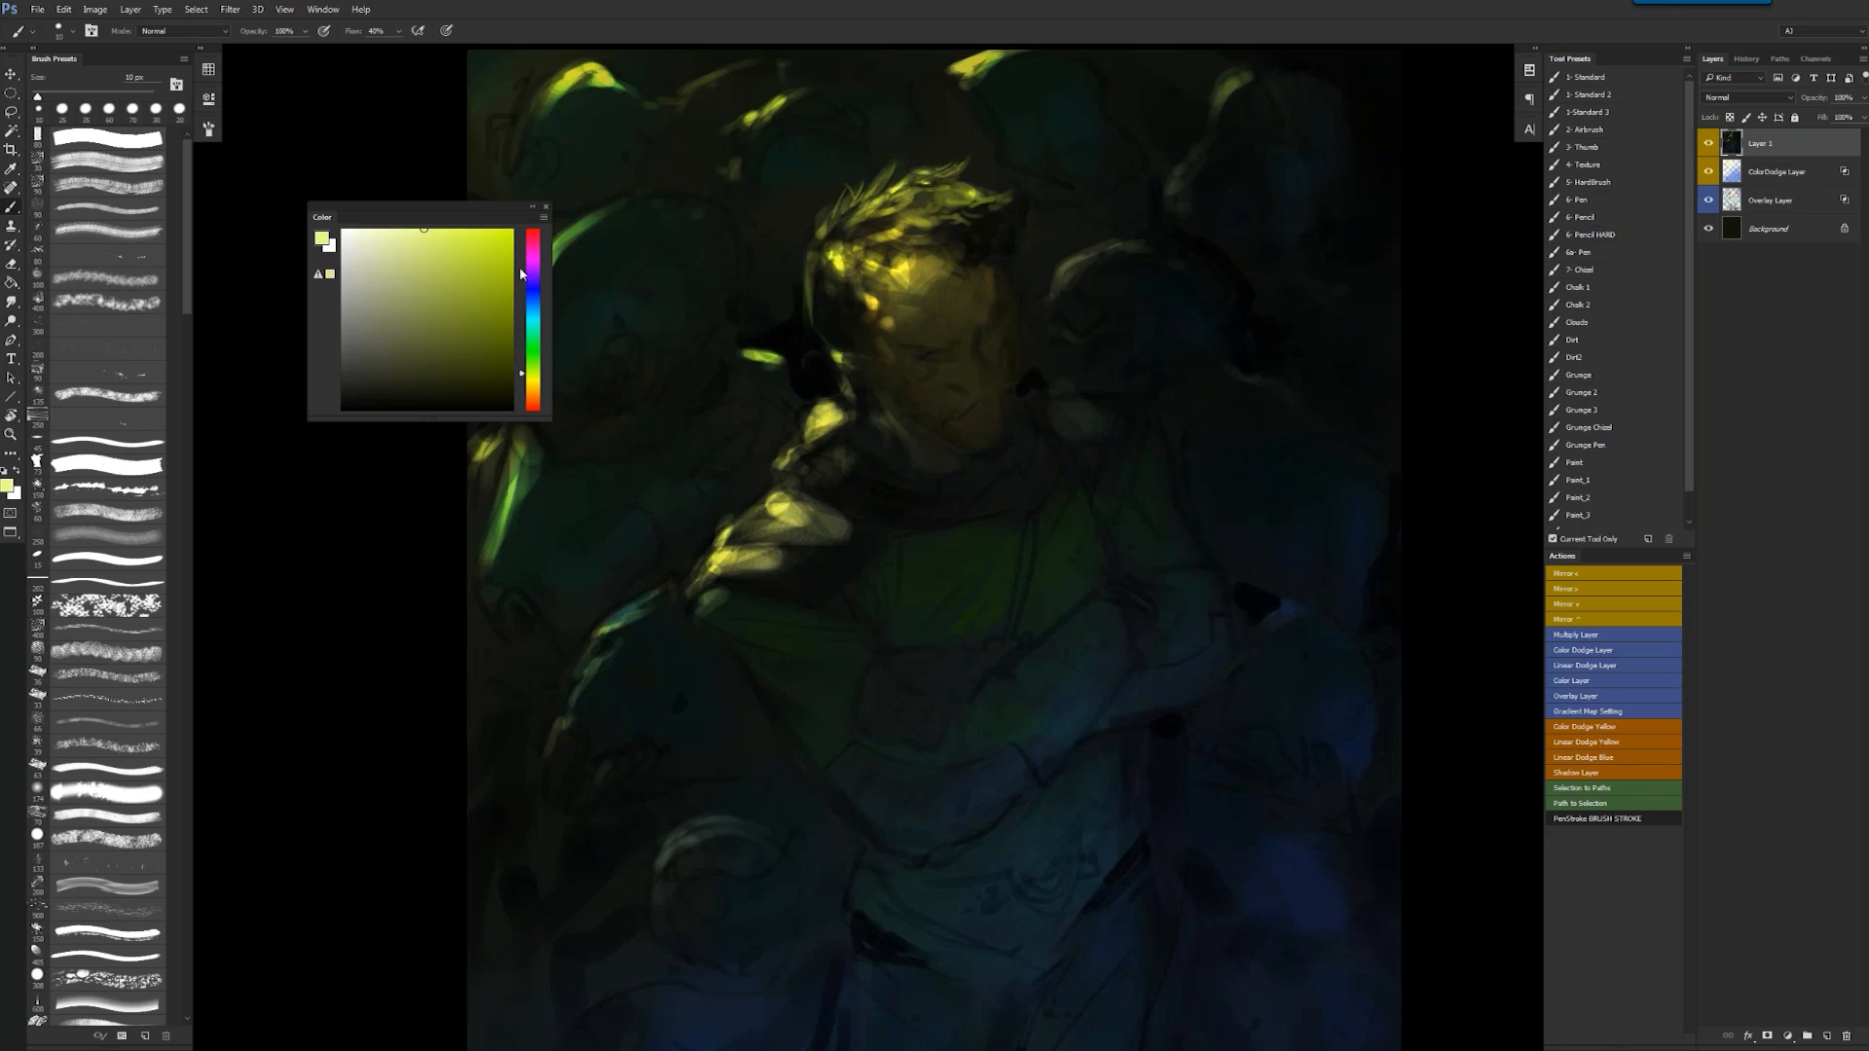
pyautogui.press(']')
pyautogui.moveTo(824, 204)
pyautogui.mouseDown()
pyautogui.moveTo(830, 224)
pyautogui.moveTo(805, 242)
pyautogui.mouseUp()
# - Break up the hair highlights with dark tones sampled near the back and temple of the central figure's head, enlarging the brush to 25 px
pyautogui.keyDown('alt'); pyautogui.click(816, 289); pyautogui.keyUp('alt')
pyautogui.moveTo(807, 286)
pyautogui.mouseDown()
pyautogui.moveTo(814, 298)
pyautogui.moveTo(839, 274)
pyautogui.mouseUp()
pyautogui.moveTo(839, 264); pyautogui.dragTo(847, 279)
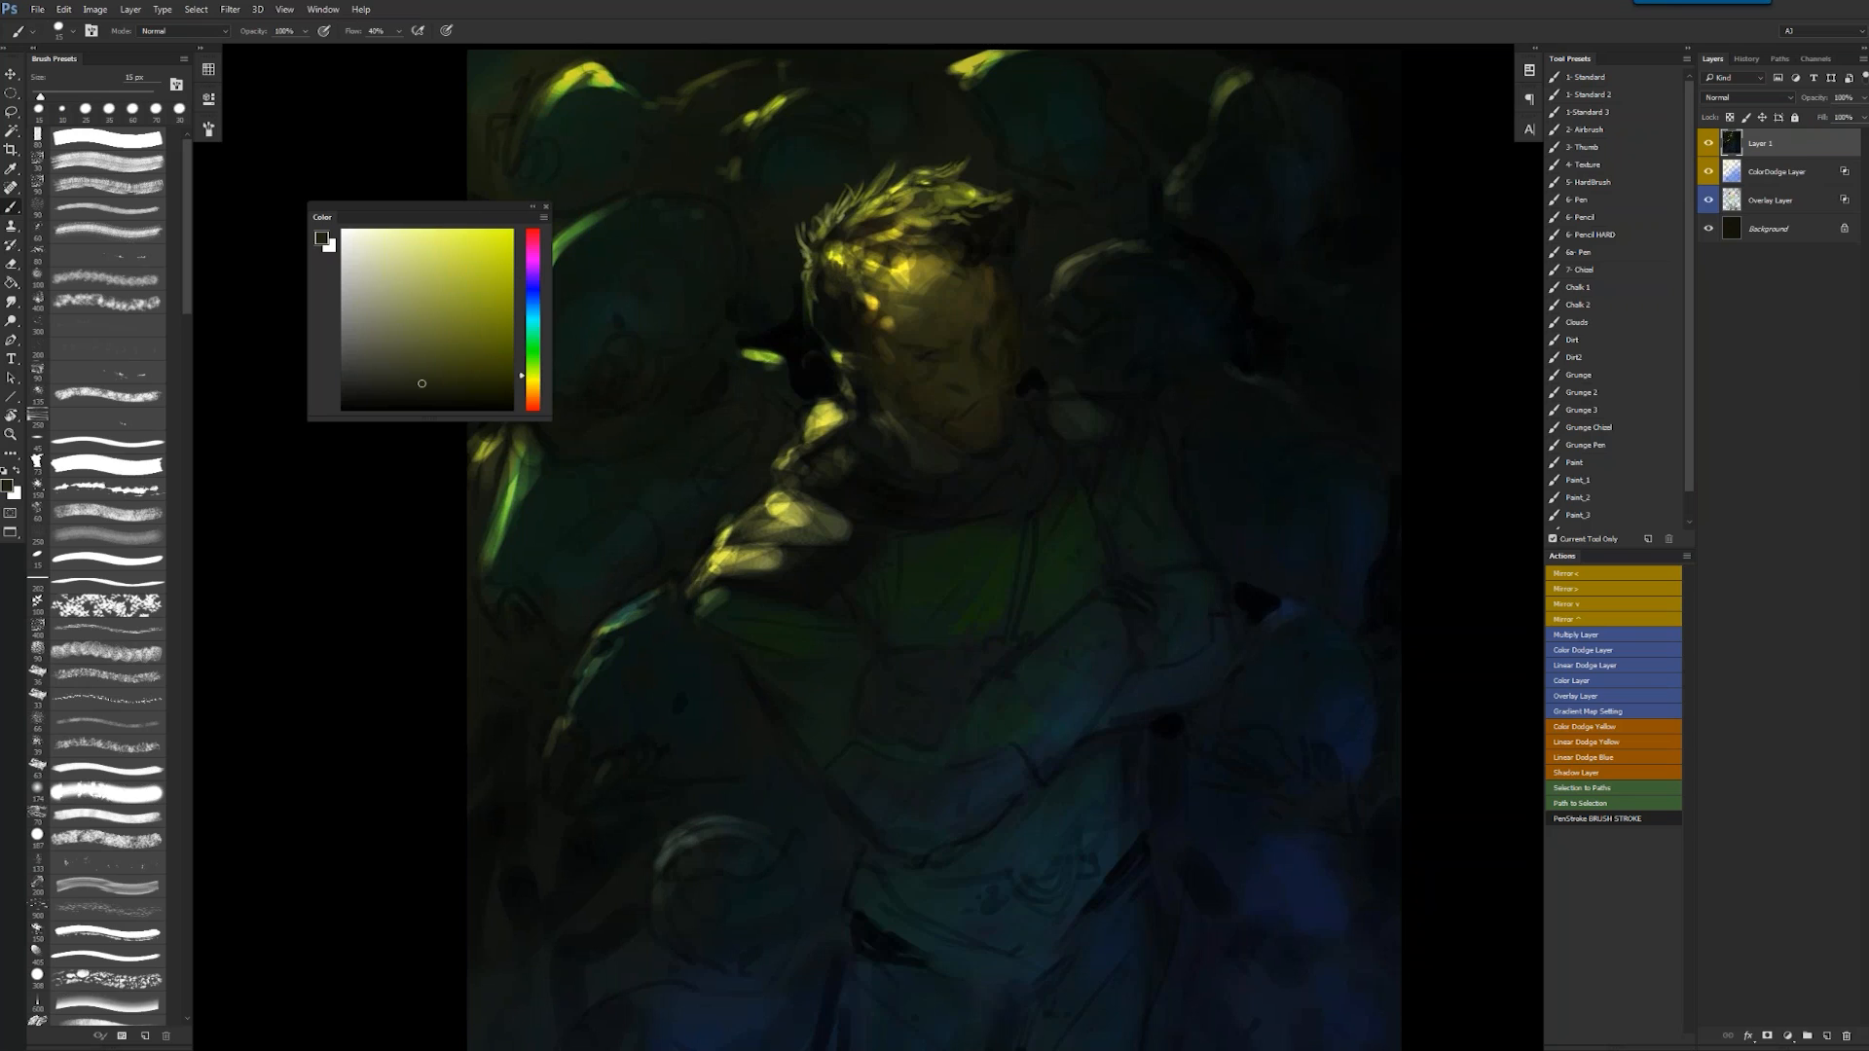
pyautogui.keyDown('alt'); pyautogui.click(839, 243); pyautogui.keyUp('alt')
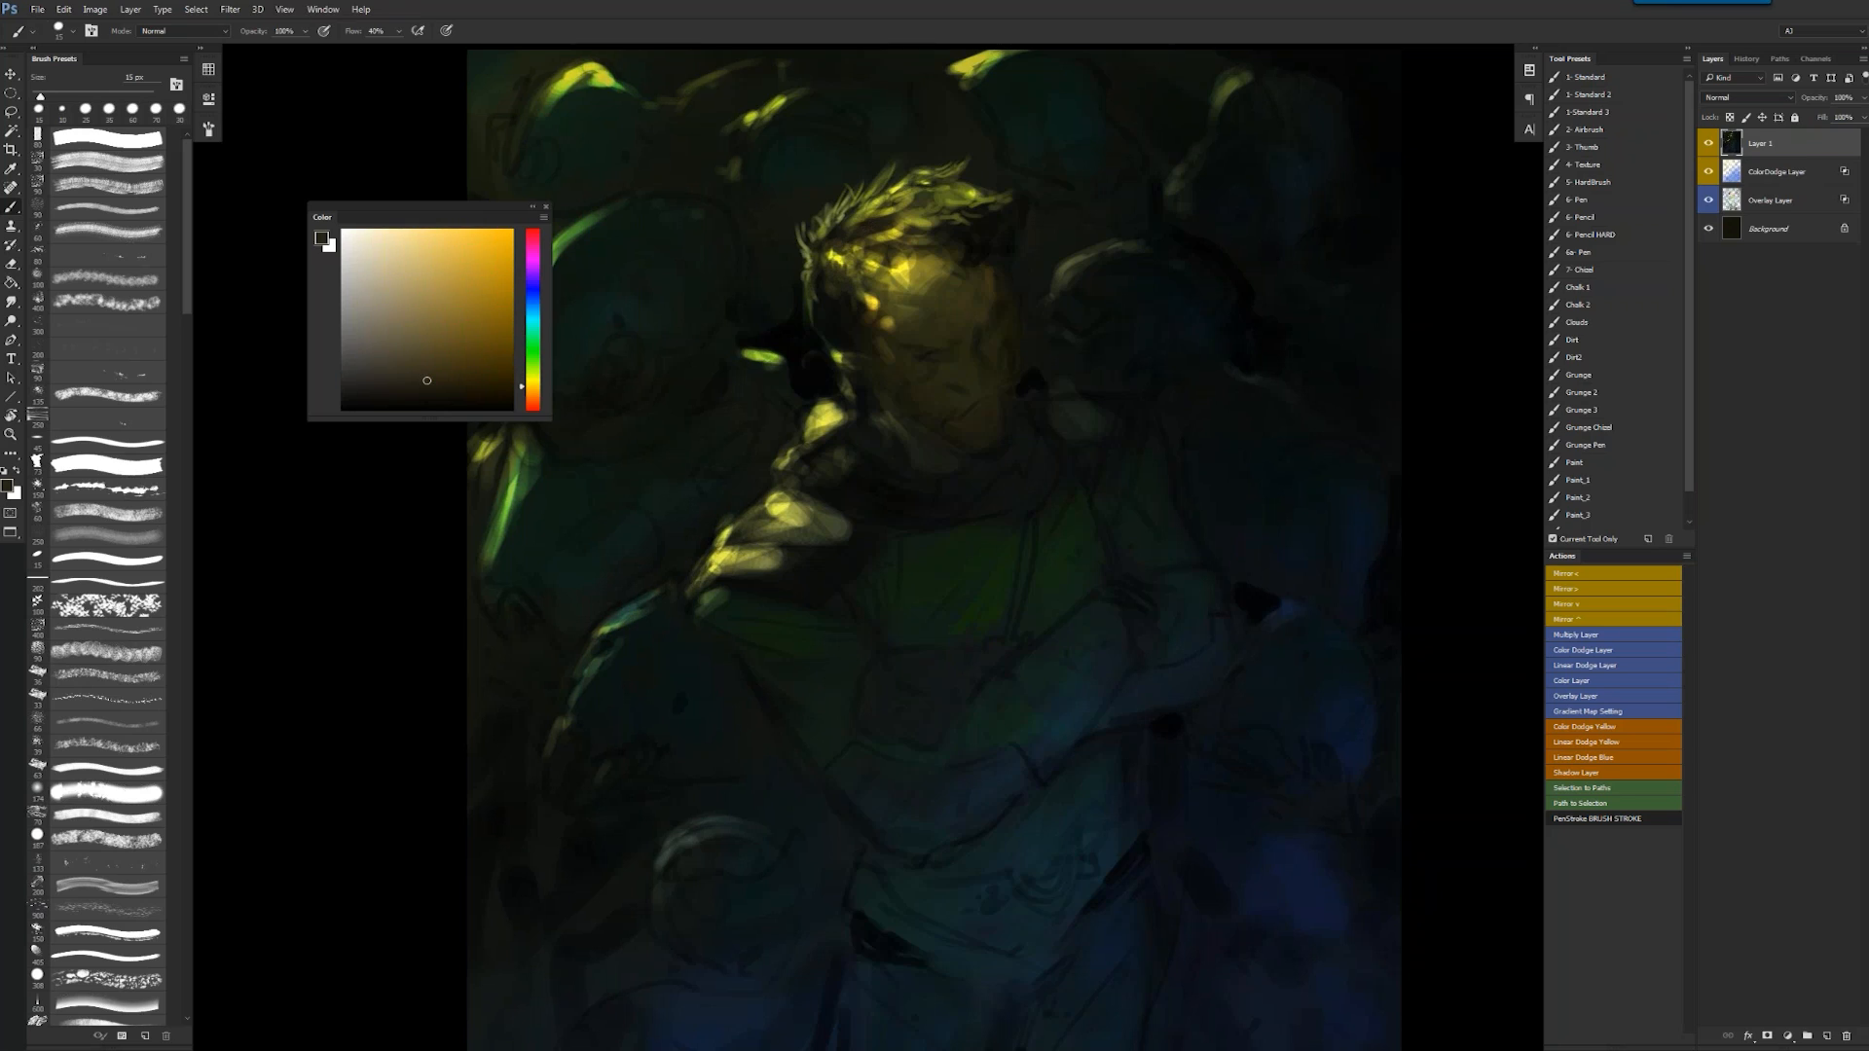
pyautogui.press(']')
pyautogui.moveTo(921, 231); pyautogui.dragTo(910, 227)
pyautogui.keyDown('alt'); pyautogui.click(923, 215); pyautogui.keyUp('alt')
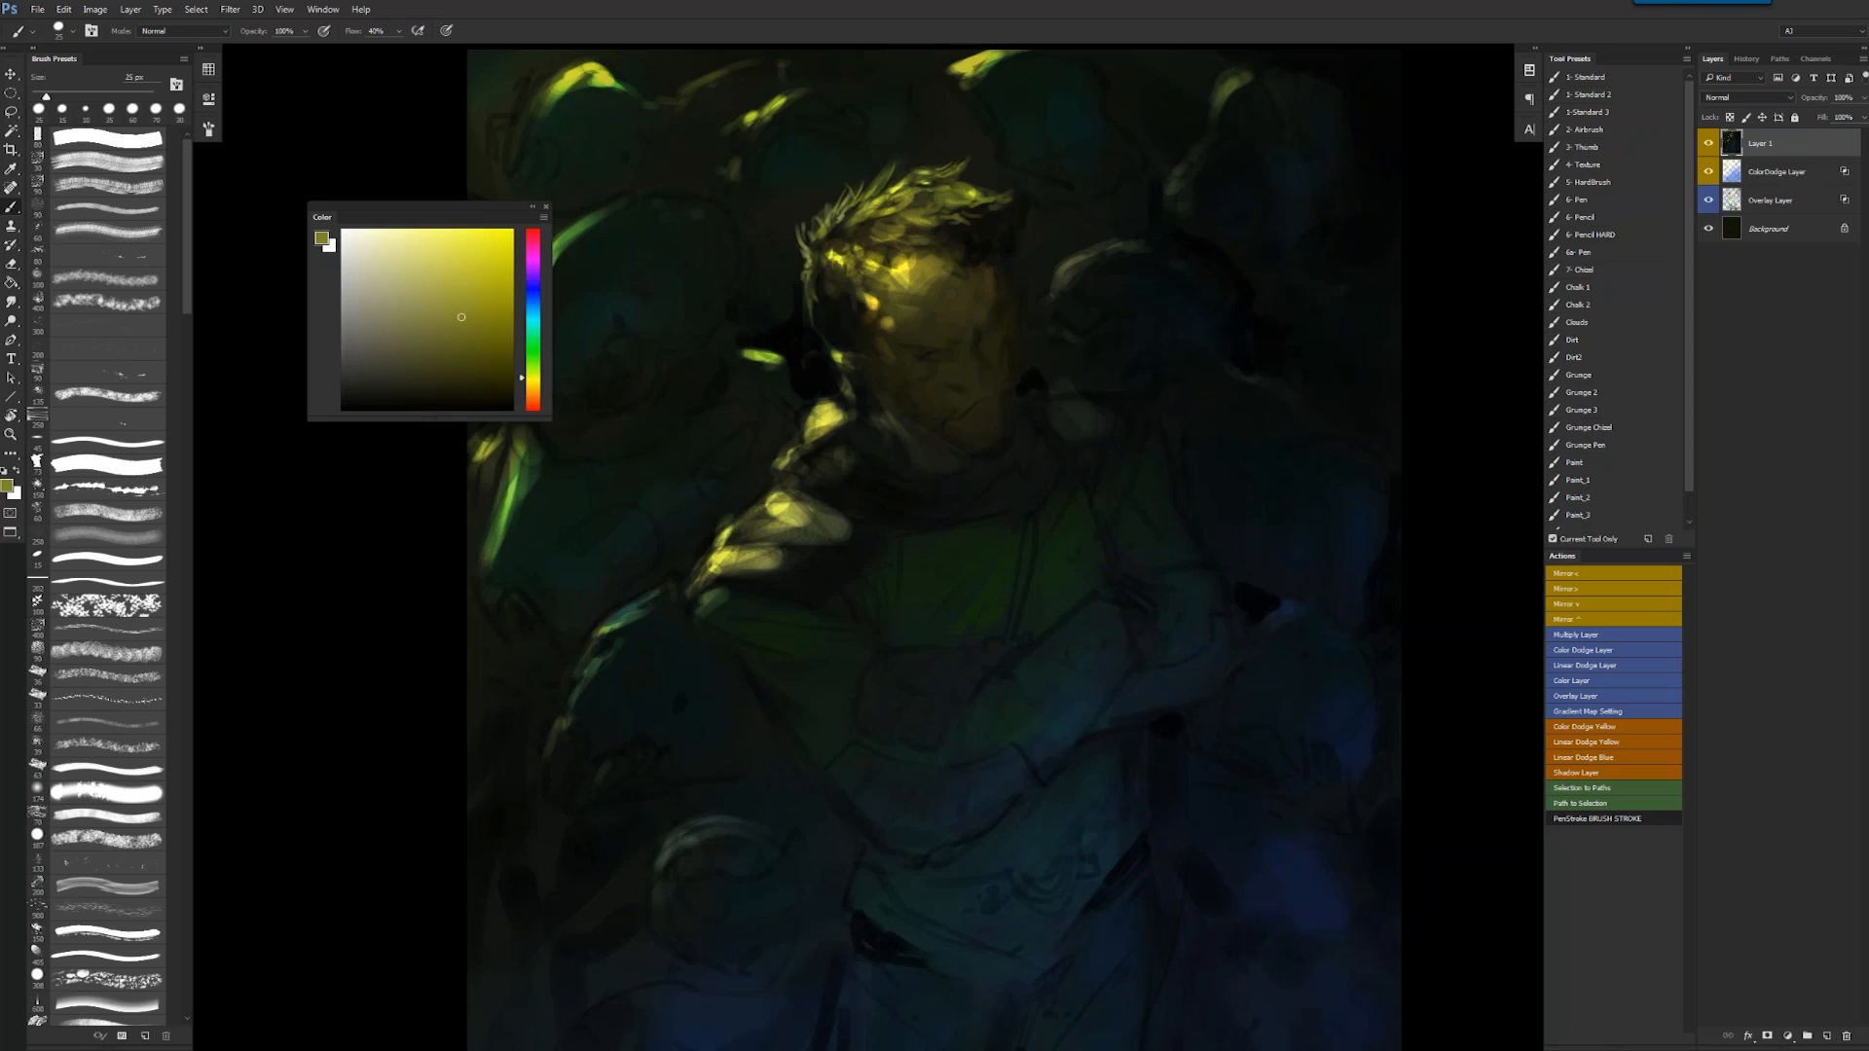
# - Mirror the canvas horizontally to check the composition and return to a close view of the central figure
pyautogui.press('z')
pyautogui.keyDown('alt'); pyautogui.click(970, 292); pyautogui.keyUp('alt')
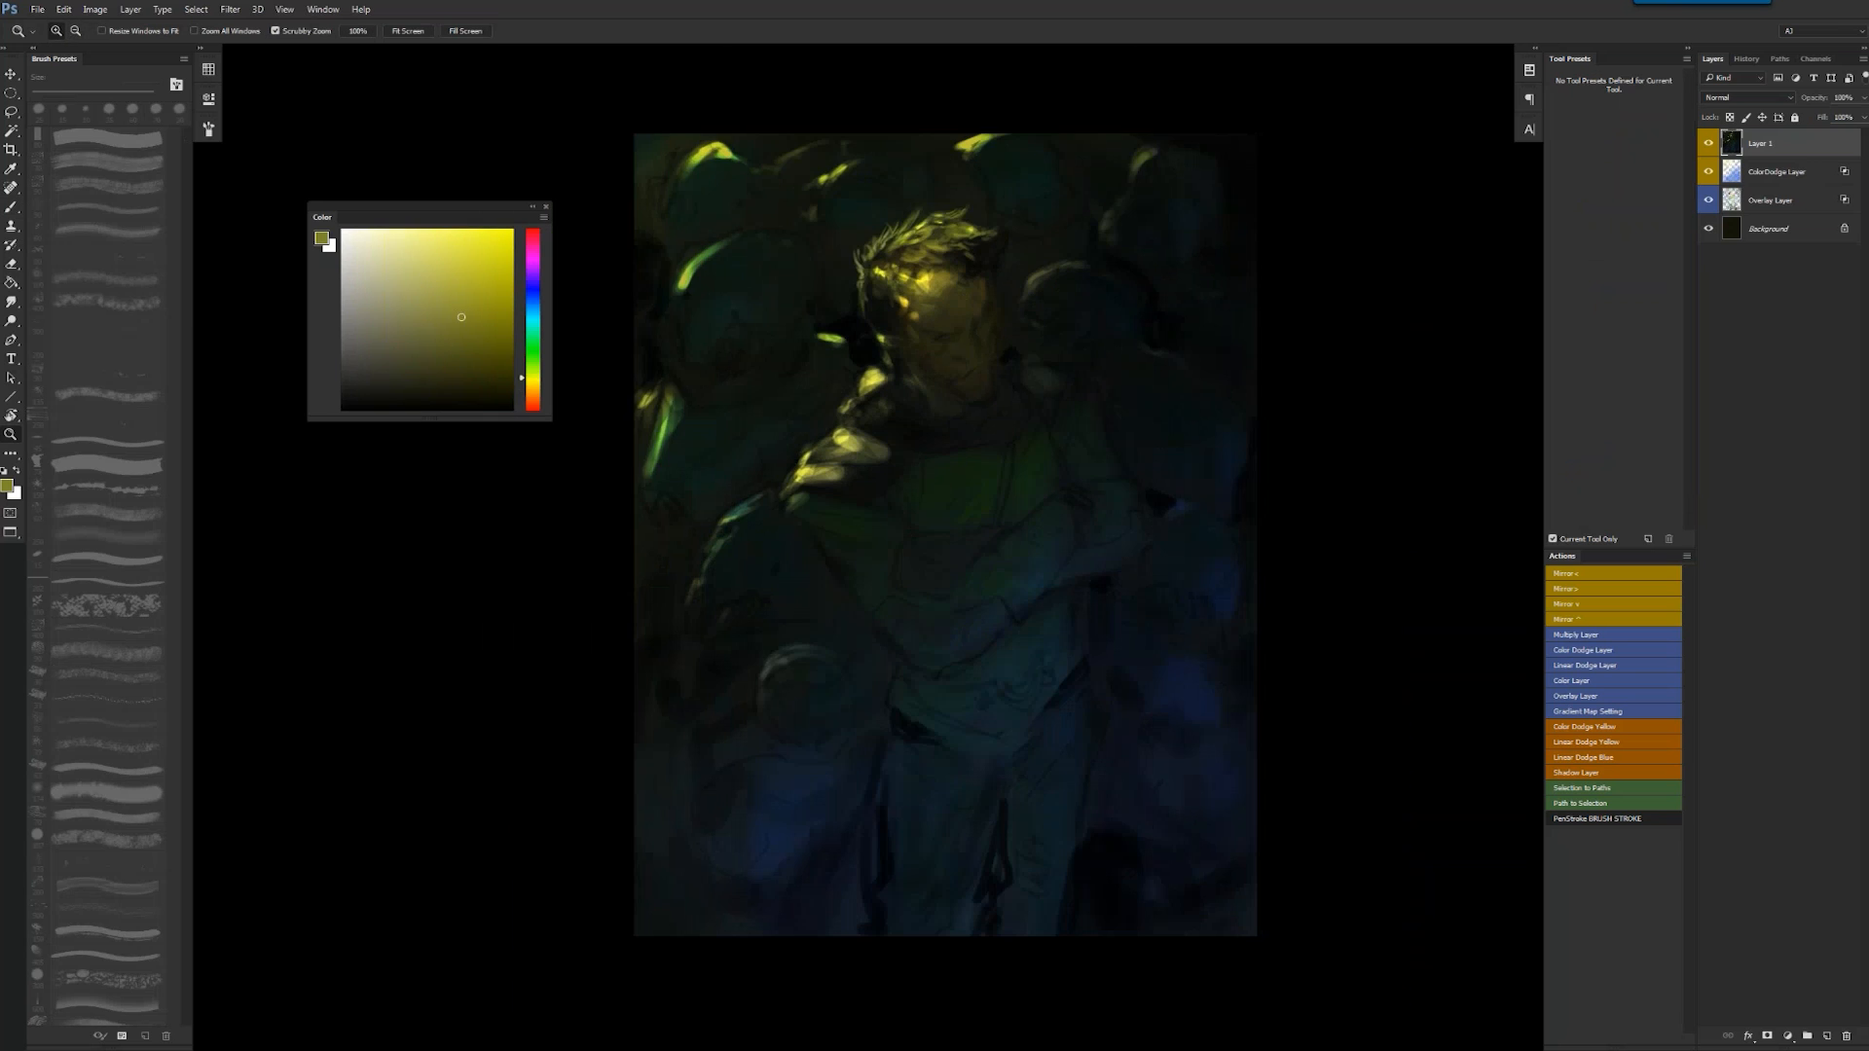
pyautogui.press('F2')
pyautogui.click(983, 294)
# - Repaint the hair above the central figure's ear with dark brown and olive tones using a 40 px brush, and mirror the canvas back
pyautogui.press('b')
pyautogui.keyDown('alt'); pyautogui.click(1020, 235); pyautogui.keyUp('alt')
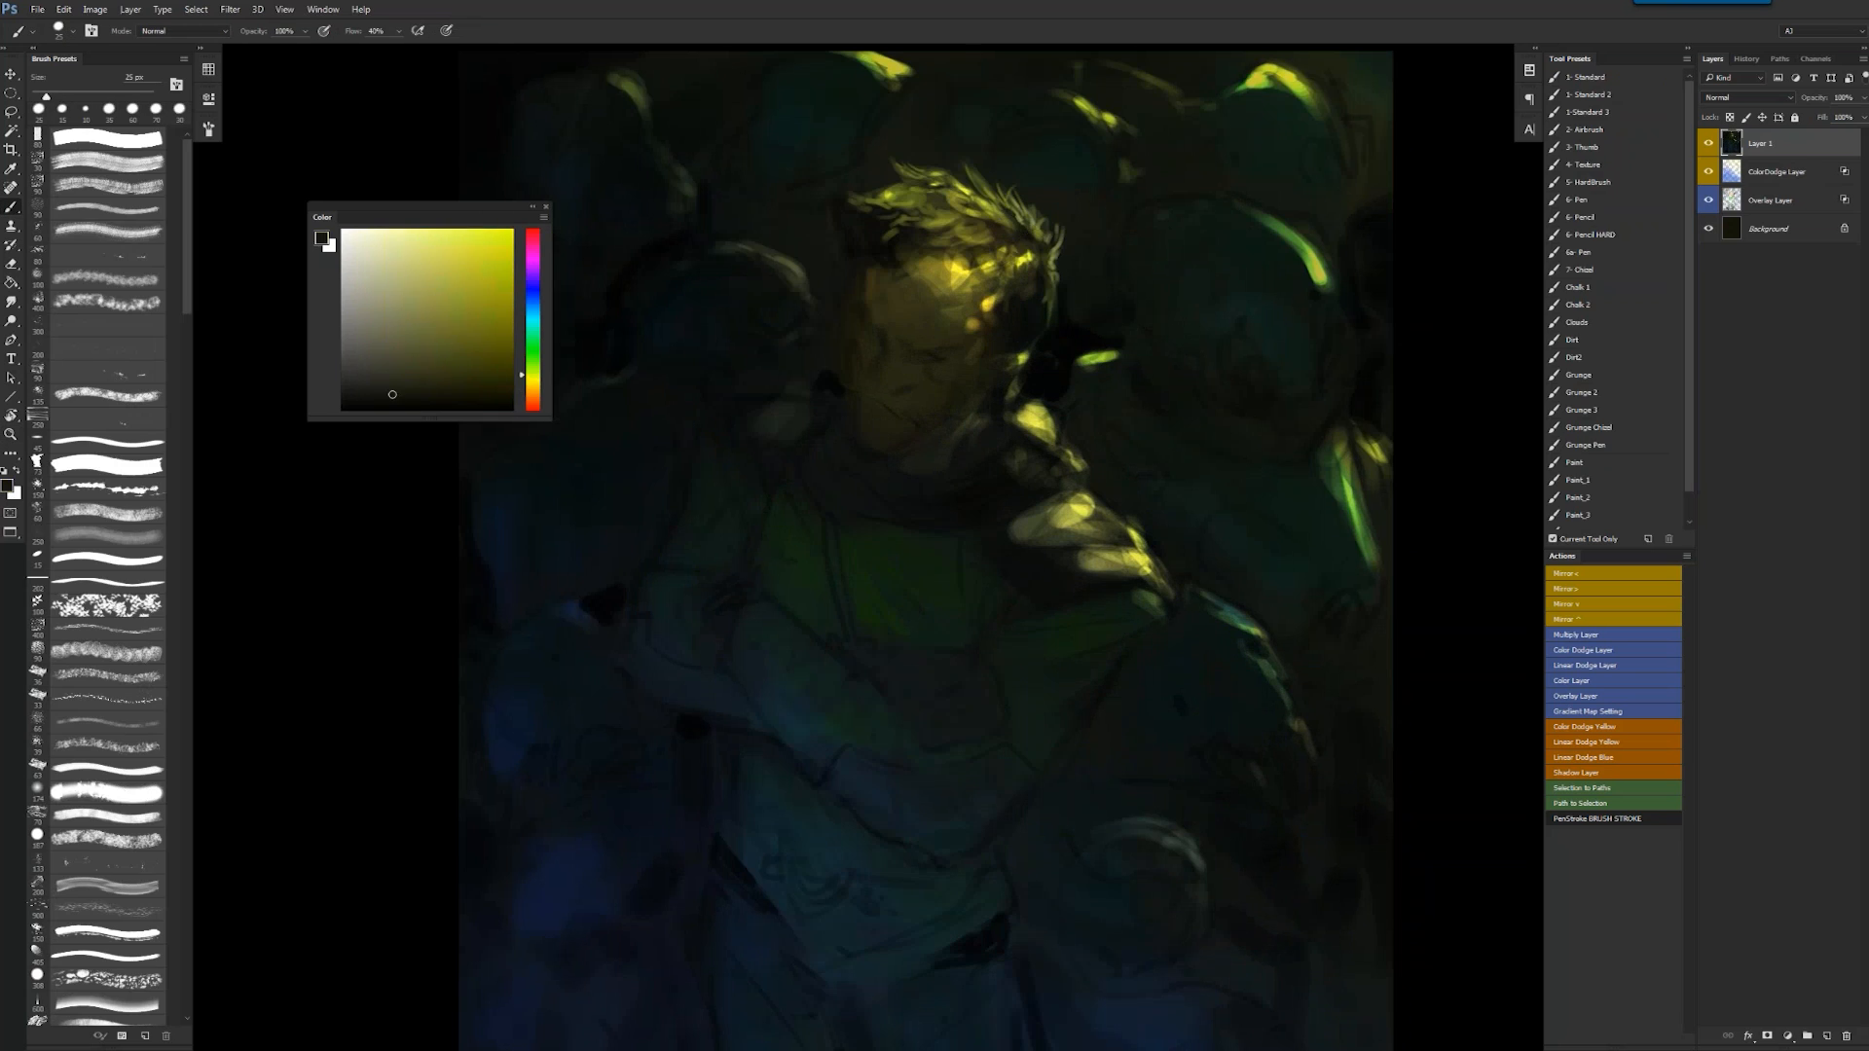
pyautogui.click(526, 389)
pyautogui.press(']')
pyautogui.press(']')
pyautogui.press(']')
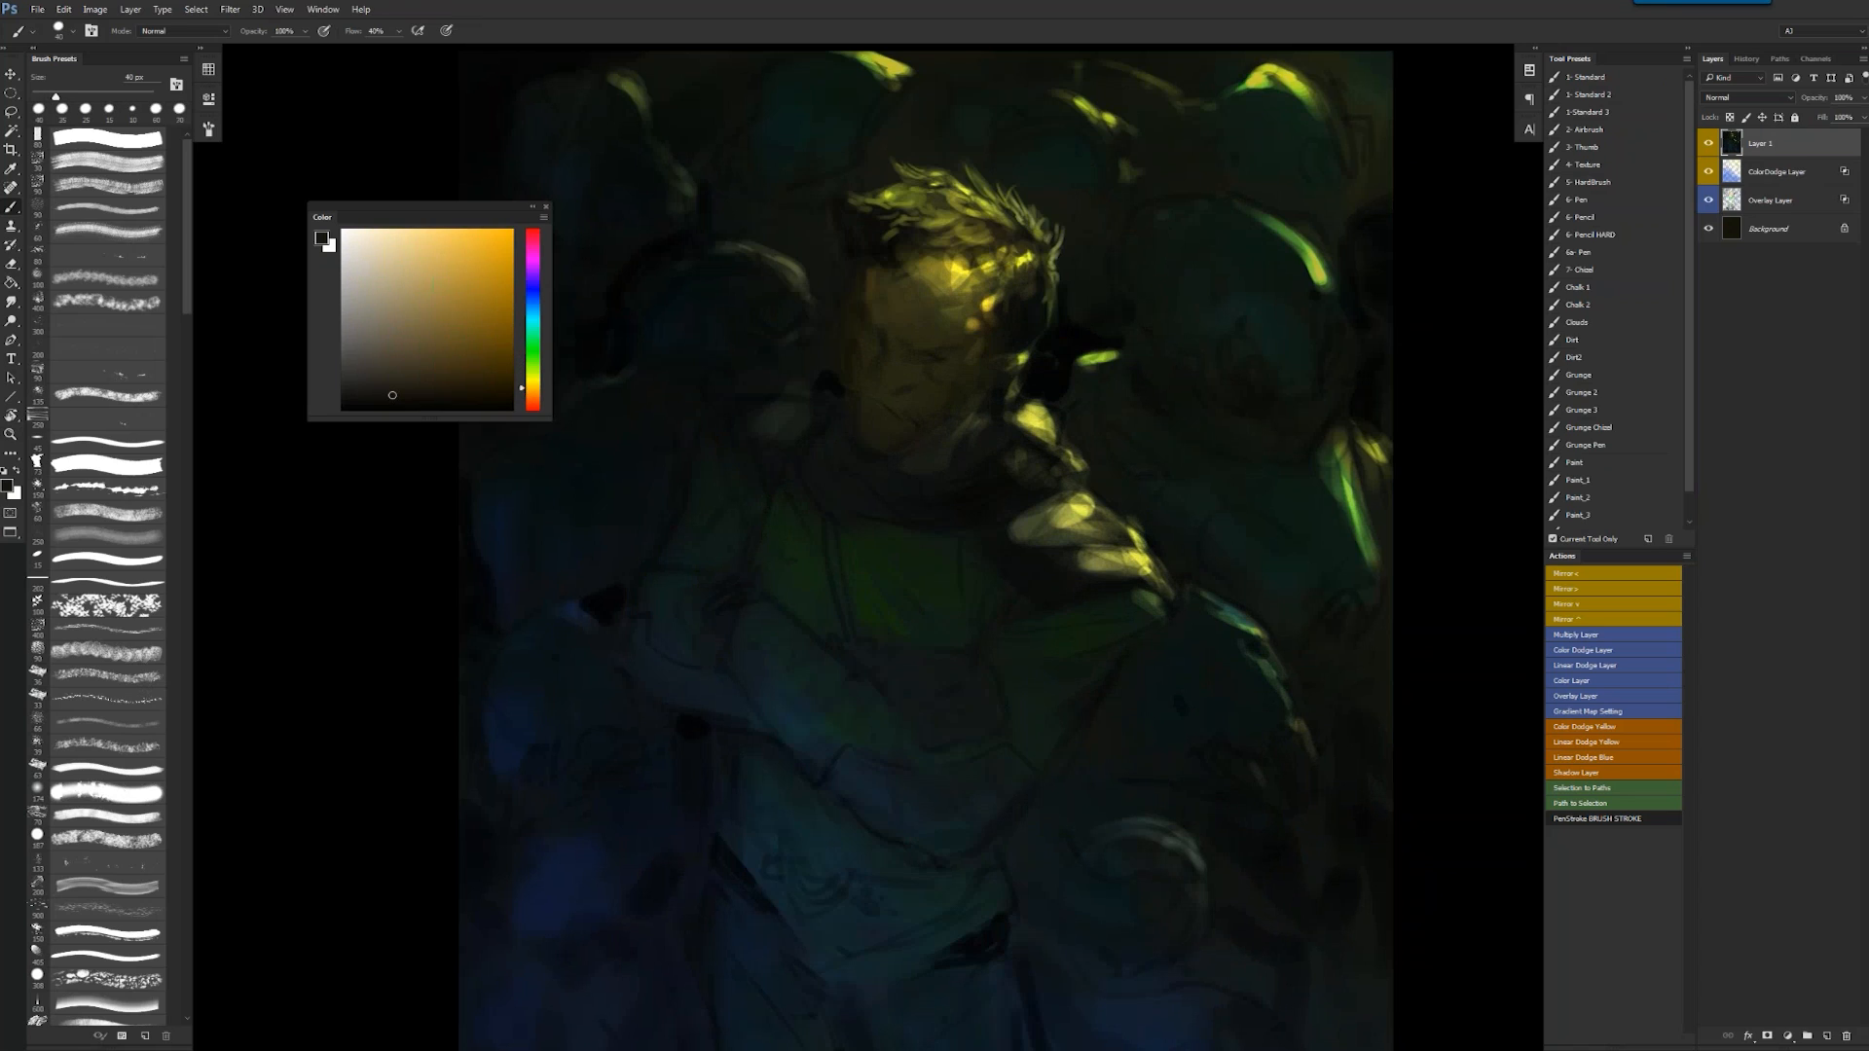
pyautogui.keyDown('alt'); pyautogui.click(1013, 234); pyautogui.keyUp('alt')
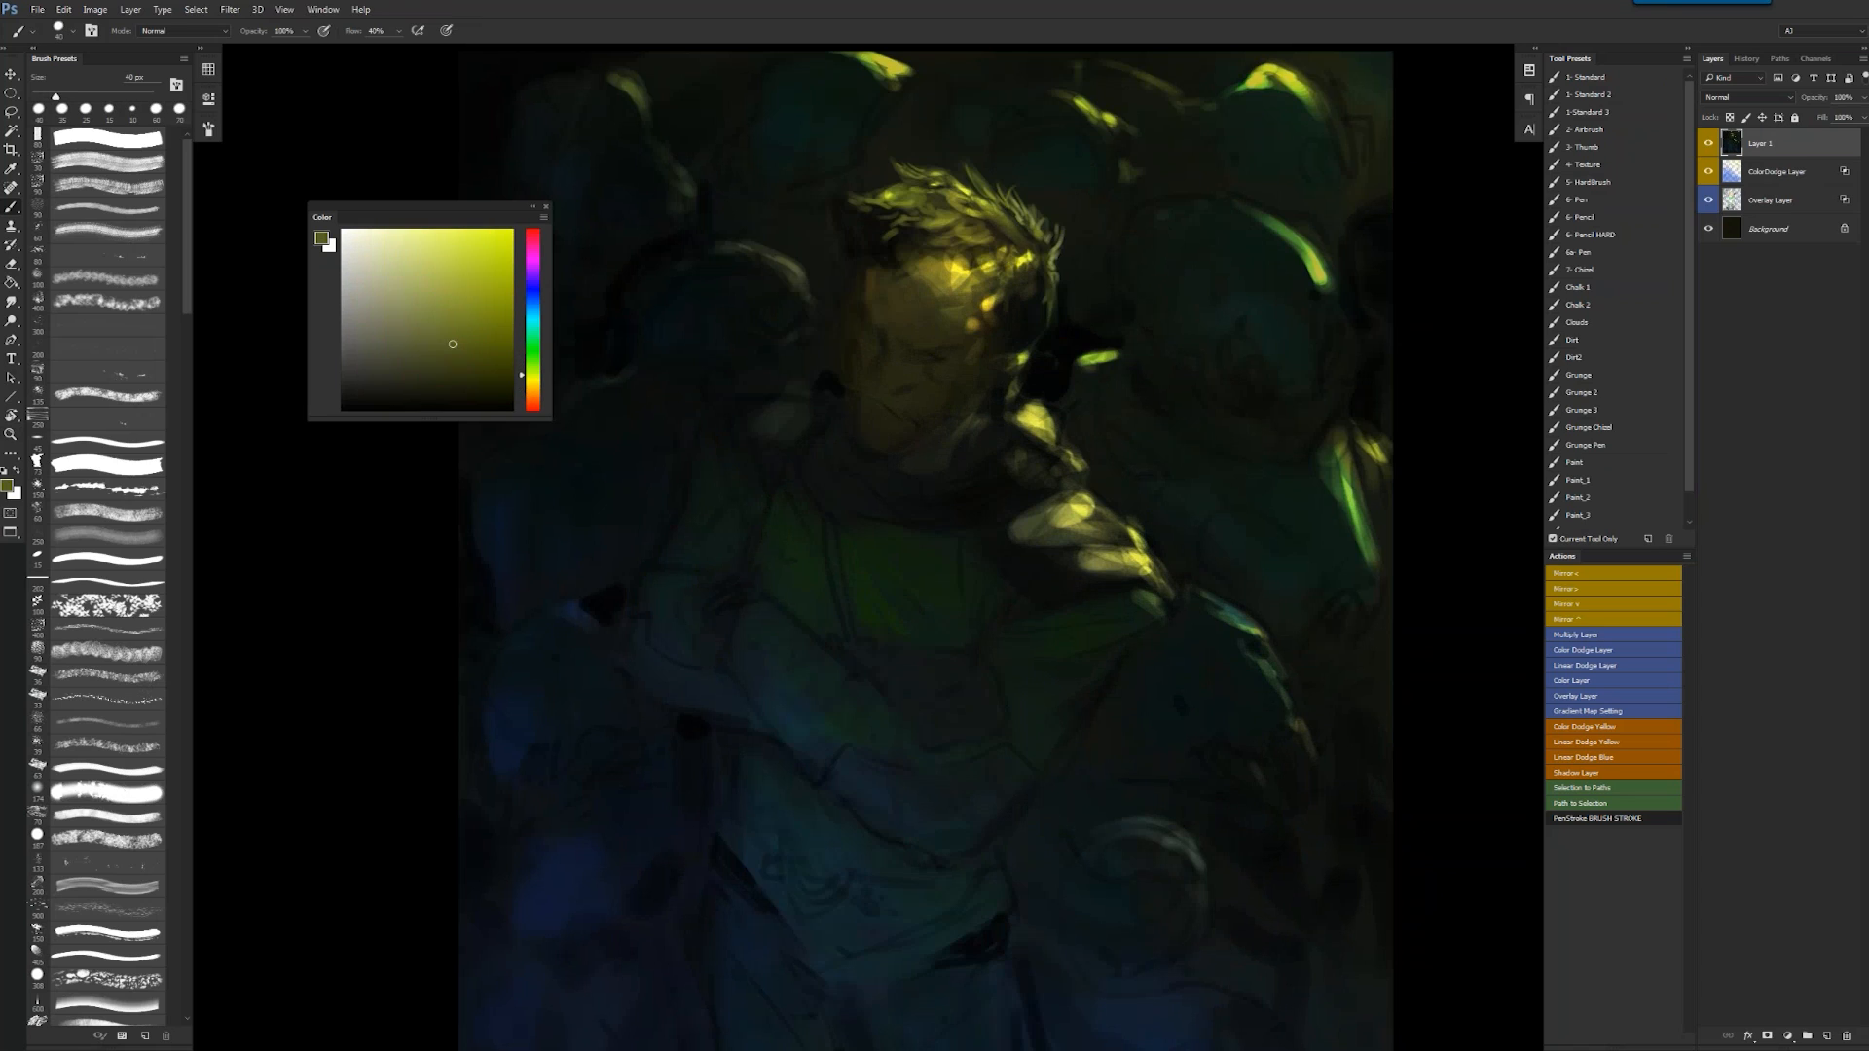
pyautogui.moveTo(1047, 261)
pyautogui.mouseDown()
pyautogui.moveTo(1025, 285)
pyautogui.moveTo(1042, 291)
pyautogui.mouseUp()
pyautogui.keyDown('alt'); pyautogui.click(1032, 292); pyautogui.keyUp('alt')
pyautogui.keyDown('alt'); pyautogui.click(1044, 277); pyautogui.keyUp('alt')
pyautogui.keyDown('alt'); pyautogui.click(1029, 307); pyautogui.keyUp('alt')
pyautogui.keyDown('alt'); pyautogui.click(1035, 300); pyautogui.keyUp('alt')
pyautogui.hotkey('ctrl', 'shift', 'h')
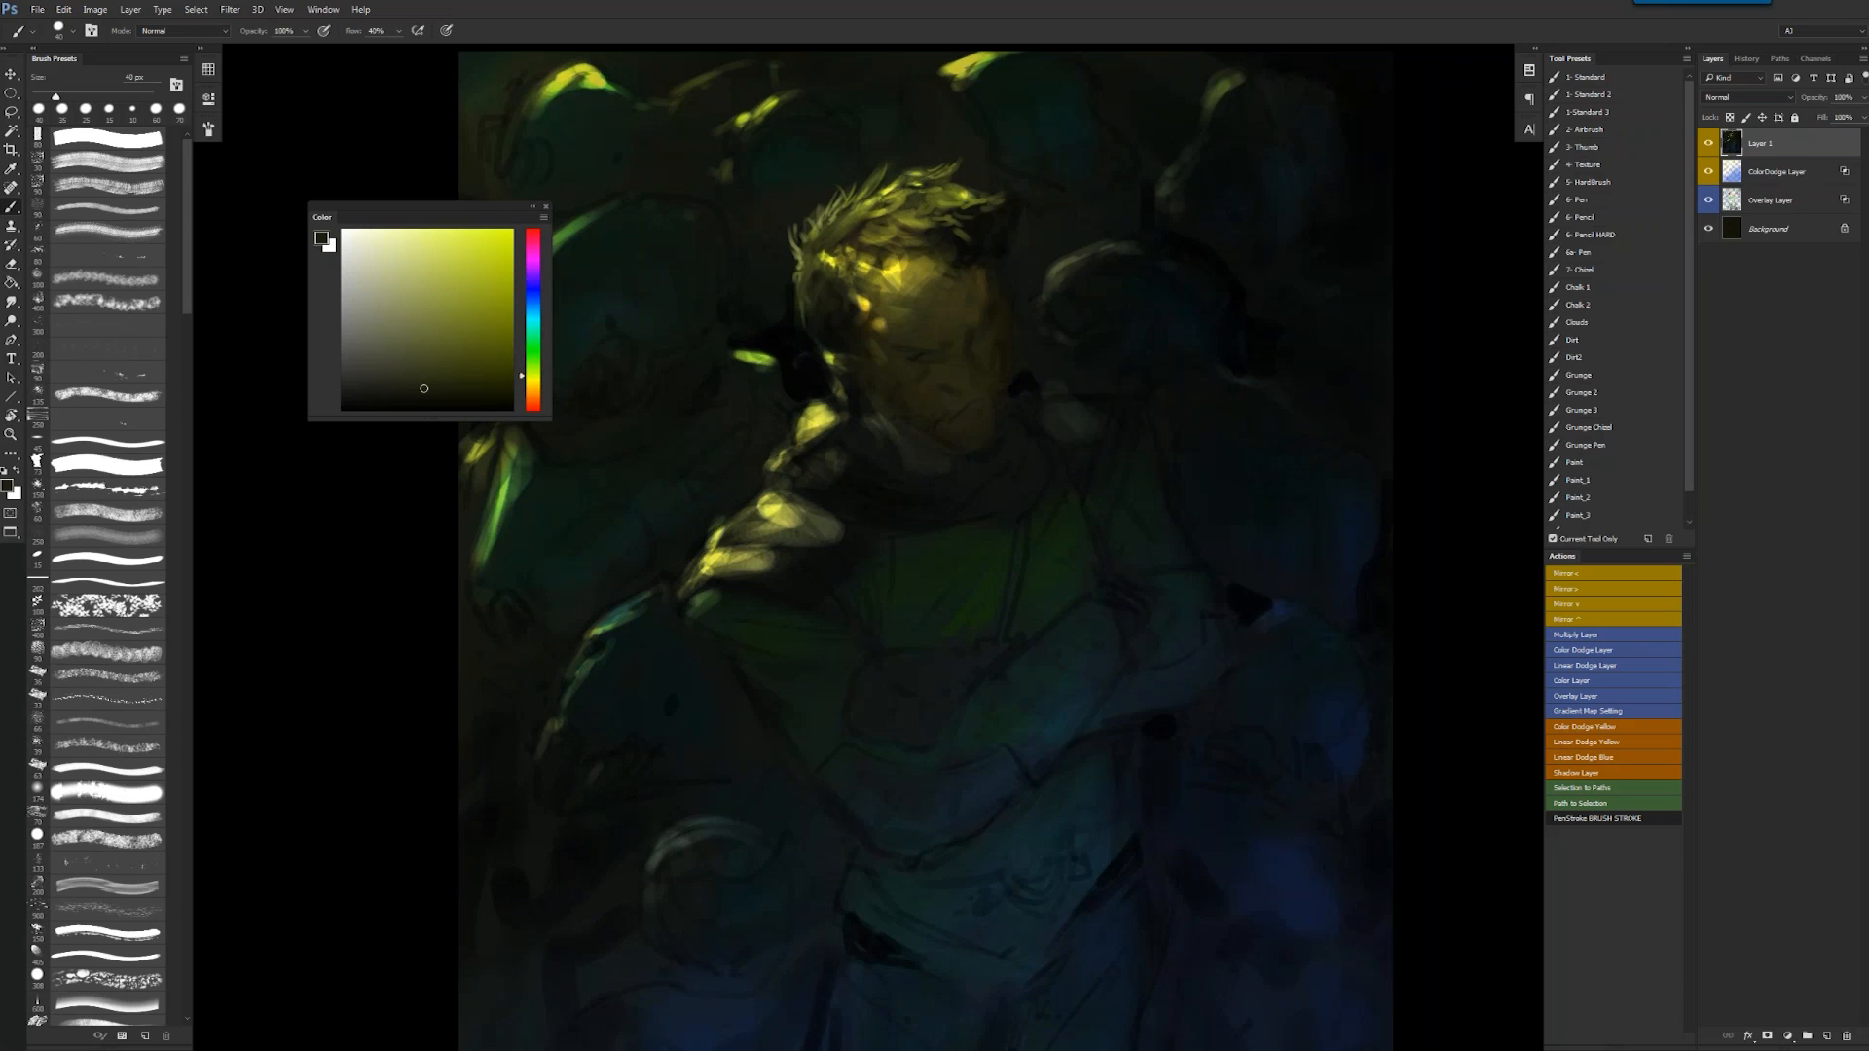
# - Blend the central figure's temple and sideburn with tones sampled from the face and hair, varying the brush size
pyautogui.keyDown('alt'); pyautogui.click(879, 307); pyautogui.keyUp('alt')
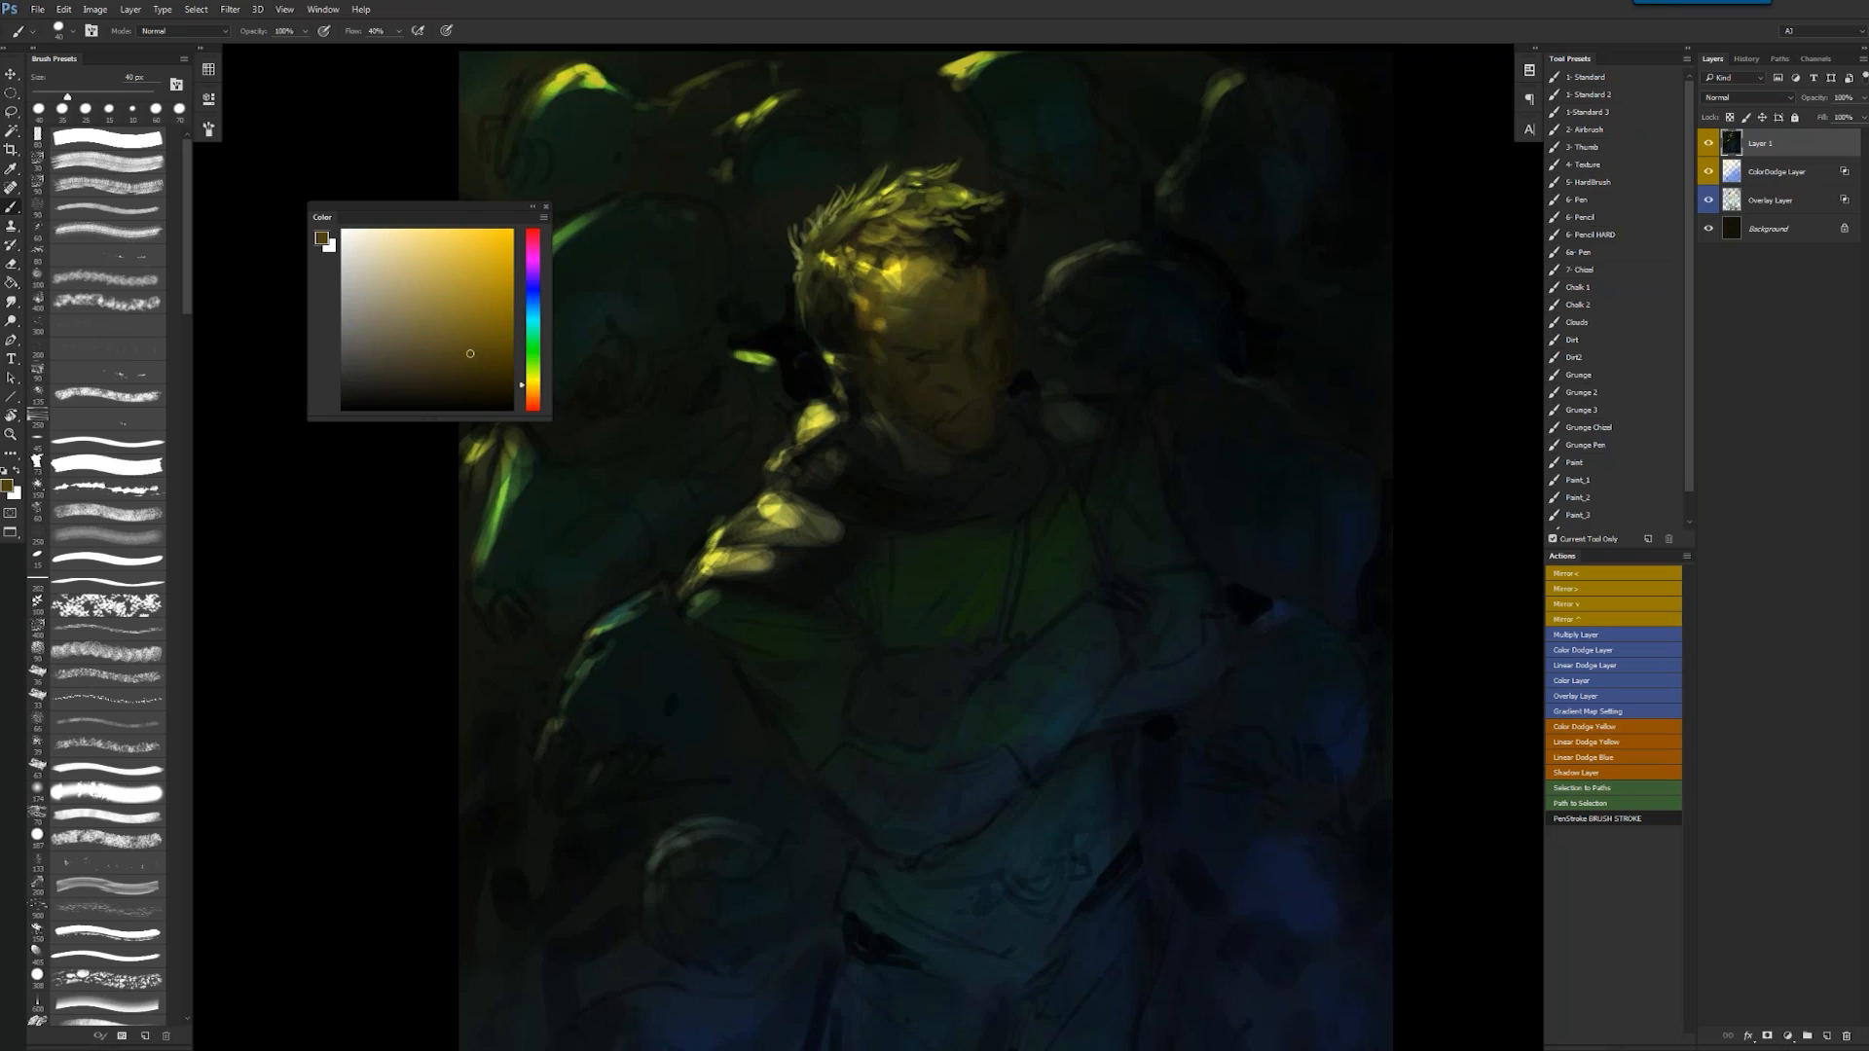
pyautogui.press(']')
pyautogui.press(']')
pyautogui.press(']')
pyautogui.keyDown('alt'); pyautogui.click(845, 310); pyautogui.keyUp('alt')
pyautogui.press('[')
pyautogui.press('[')
pyautogui.press('[')
pyautogui.press('[')
pyautogui.moveTo(856, 283)
pyautogui.mouseDown()
pyautogui.moveTo(860, 322)
pyautogui.moveTo(840, 303)
pyautogui.mouseUp()
pyautogui.press('[')
pyautogui.keyDown('alt'); pyautogui.click(836, 296); pyautogui.keyUp('alt')
pyautogui.moveTo(856, 292)
pyautogui.mouseDown()
pyautogui.moveTo(812, 313)
pyautogui.moveTo(815, 334)
pyautogui.mouseUp()
# - Paint the central figure's ear with olive-yellow and a tone sampled from the cheek, starting with a 15 px brush
pyautogui.press('[')
pyautogui.press('[')
pyautogui.press('[')
pyautogui.press('[')
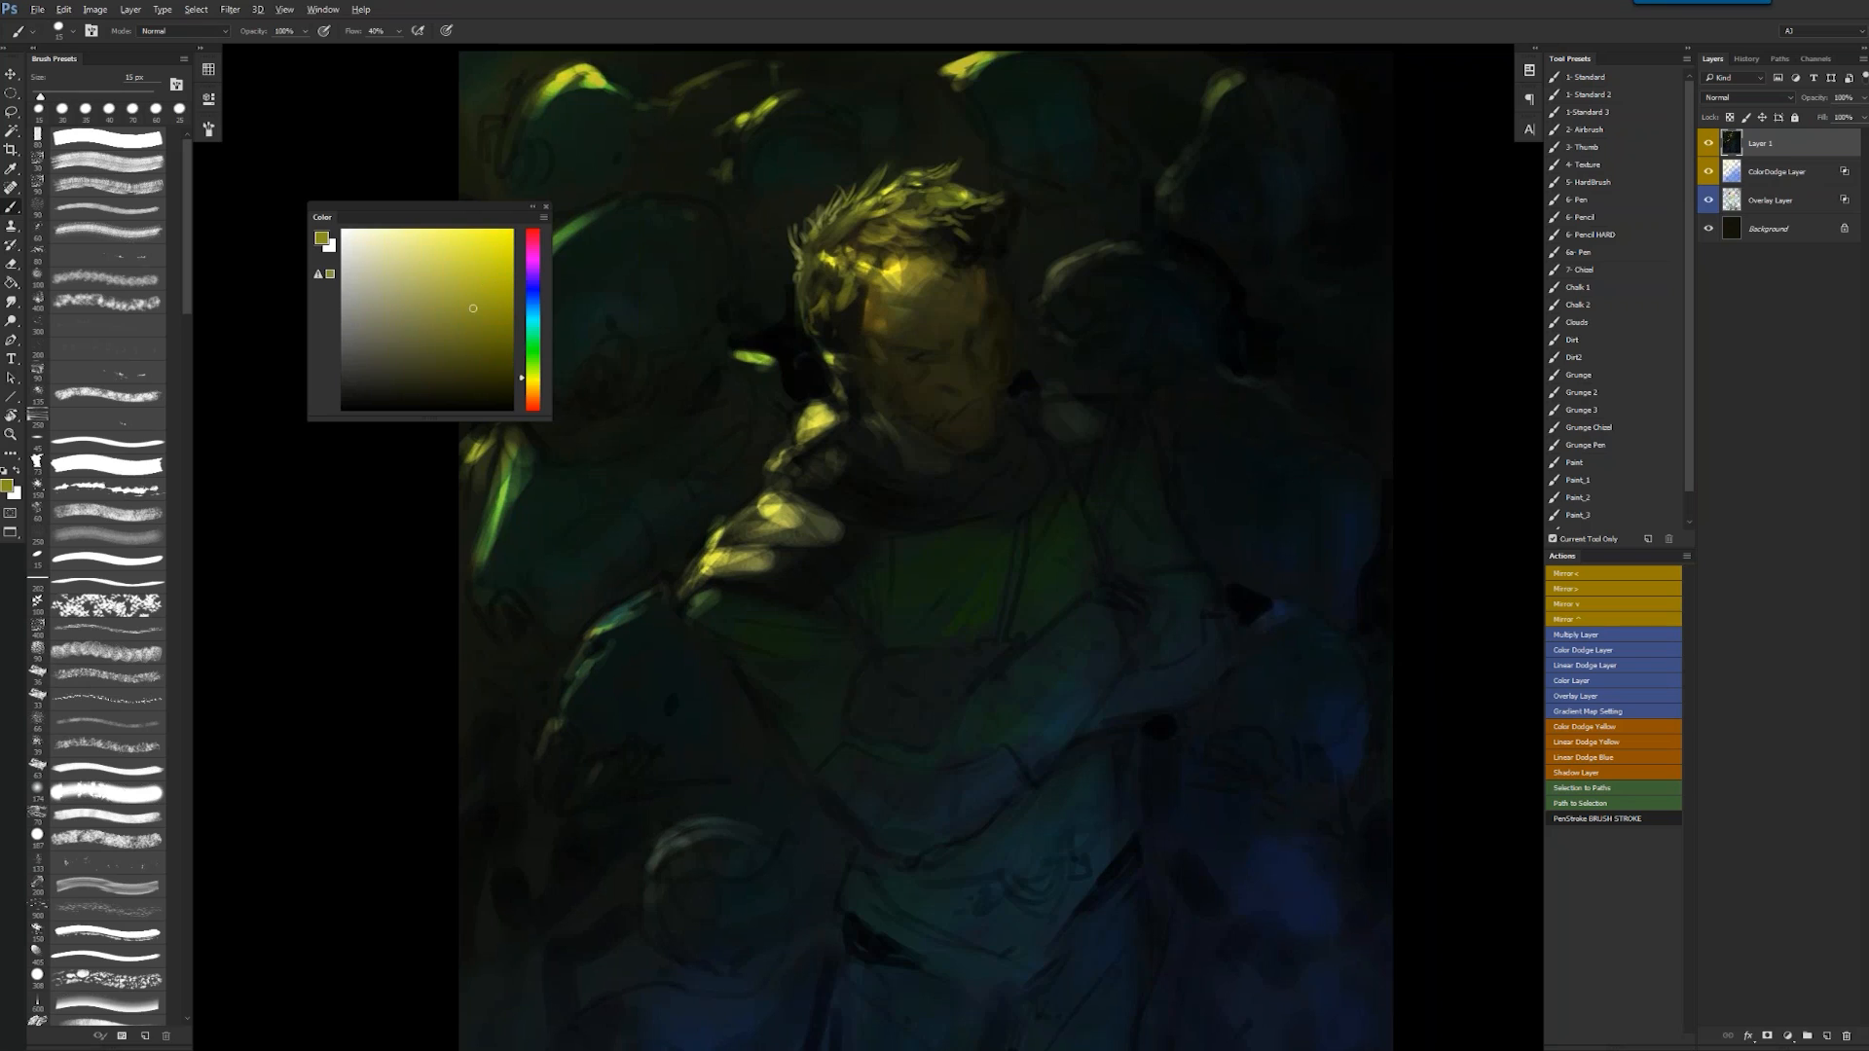
pyautogui.keyDown('alt'); pyautogui.click(885, 327); pyautogui.keyUp('alt')
pyautogui.press(']')
pyautogui.moveTo(852, 349)
pyautogui.mouseDown()
pyautogui.moveTo(828, 364)
pyautogui.moveTo(870, 378)
pyautogui.mouseUp()
pyautogui.press(']')
pyautogui.press(']')
pyautogui.press(']')
pyautogui.press(']')
# - Define the edge of the central figure's ear with a near-black sampled beside it, using a 30 px brush
pyautogui.keyDown('alt'); pyautogui.click(841, 337); pyautogui.keyUp('alt')
pyautogui.press('[')
pyautogui.press('[')
pyautogui.press('[')
pyautogui.press('[')
pyautogui.press('[')
pyautogui.moveTo(833, 357); pyautogui.dragTo(853, 365)
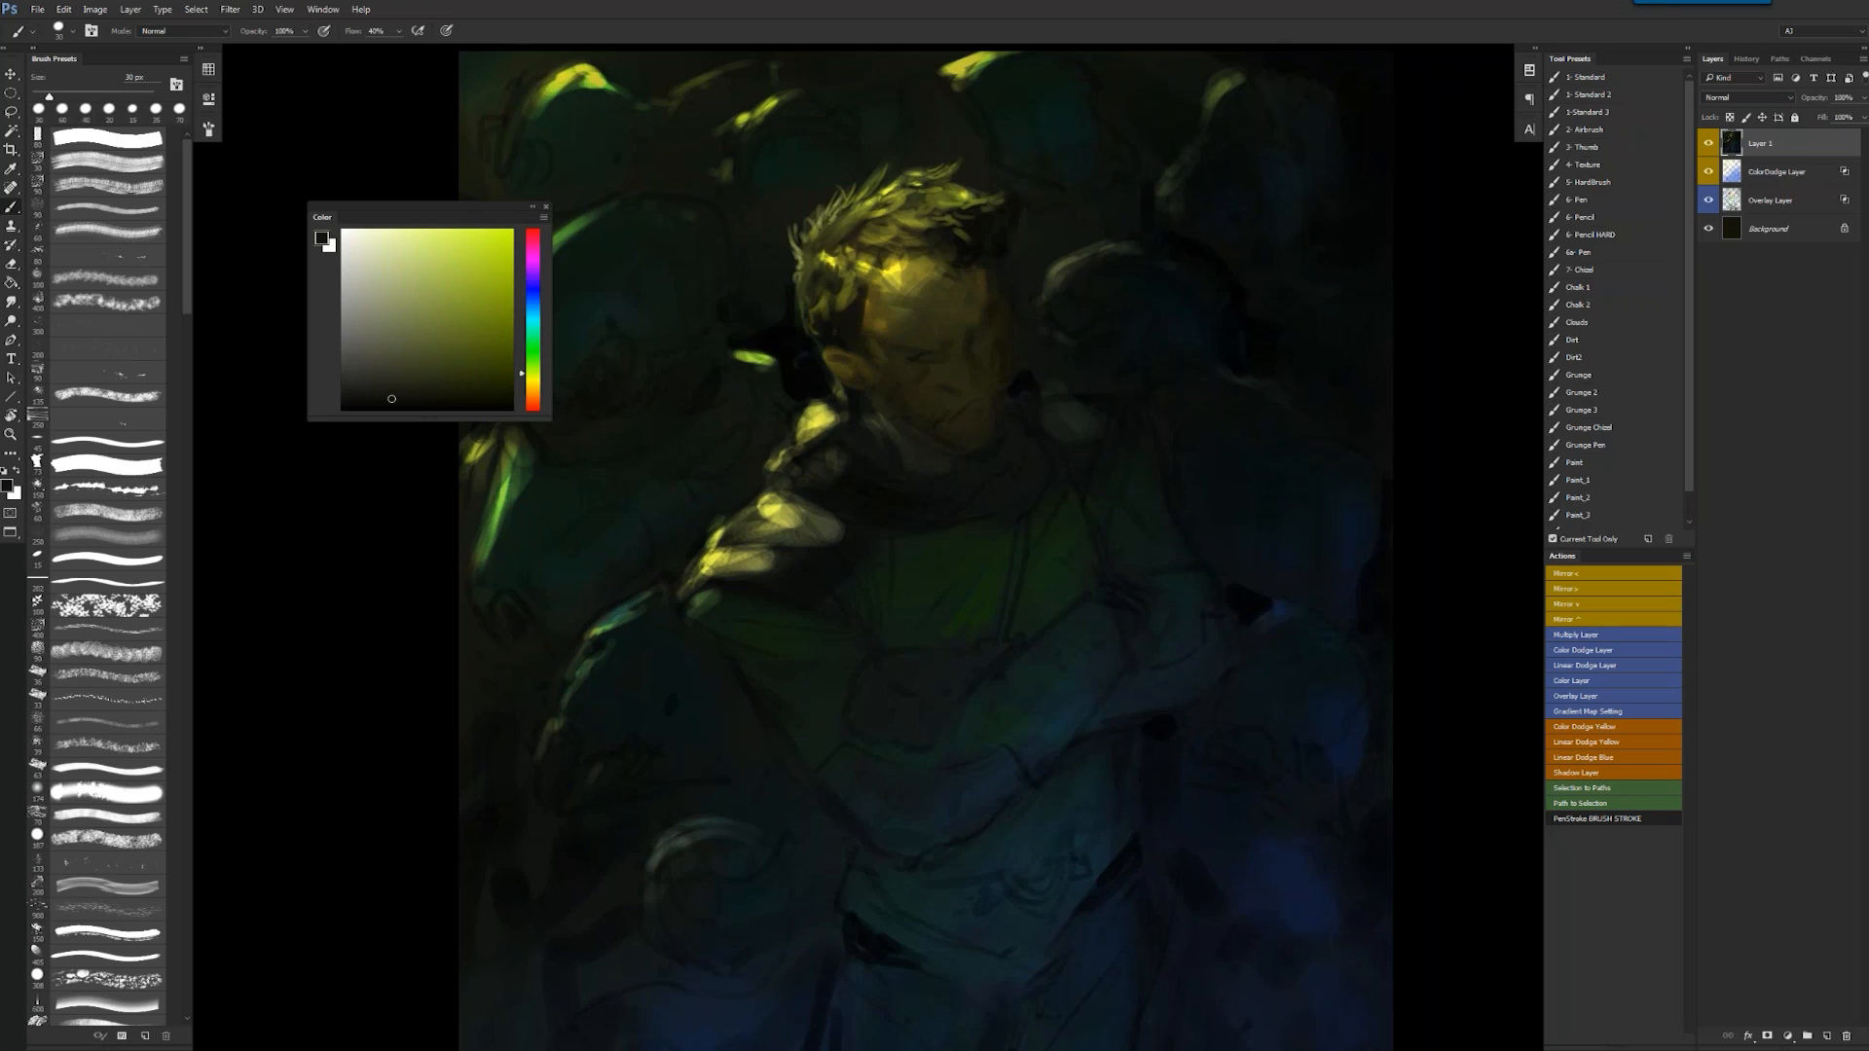
# - Paint brown shading across the central figure's cheek and eye area, enlarging the brush to 60 px
pyautogui.keyDown('alt'); pyautogui.click(890, 326); pyautogui.keyUp('alt')
pyautogui.moveTo(890, 327)
pyautogui.mouseDown()
pyautogui.moveTo(869, 362)
pyautogui.moveTo(853, 339)
pyautogui.moveTo(852, 322)
pyautogui.moveTo(901, 340)
pyautogui.mouseUp()
pyautogui.press(']')
pyautogui.press(']')
pyautogui.press(']')
pyautogui.press(']')
pyautogui.press(']')
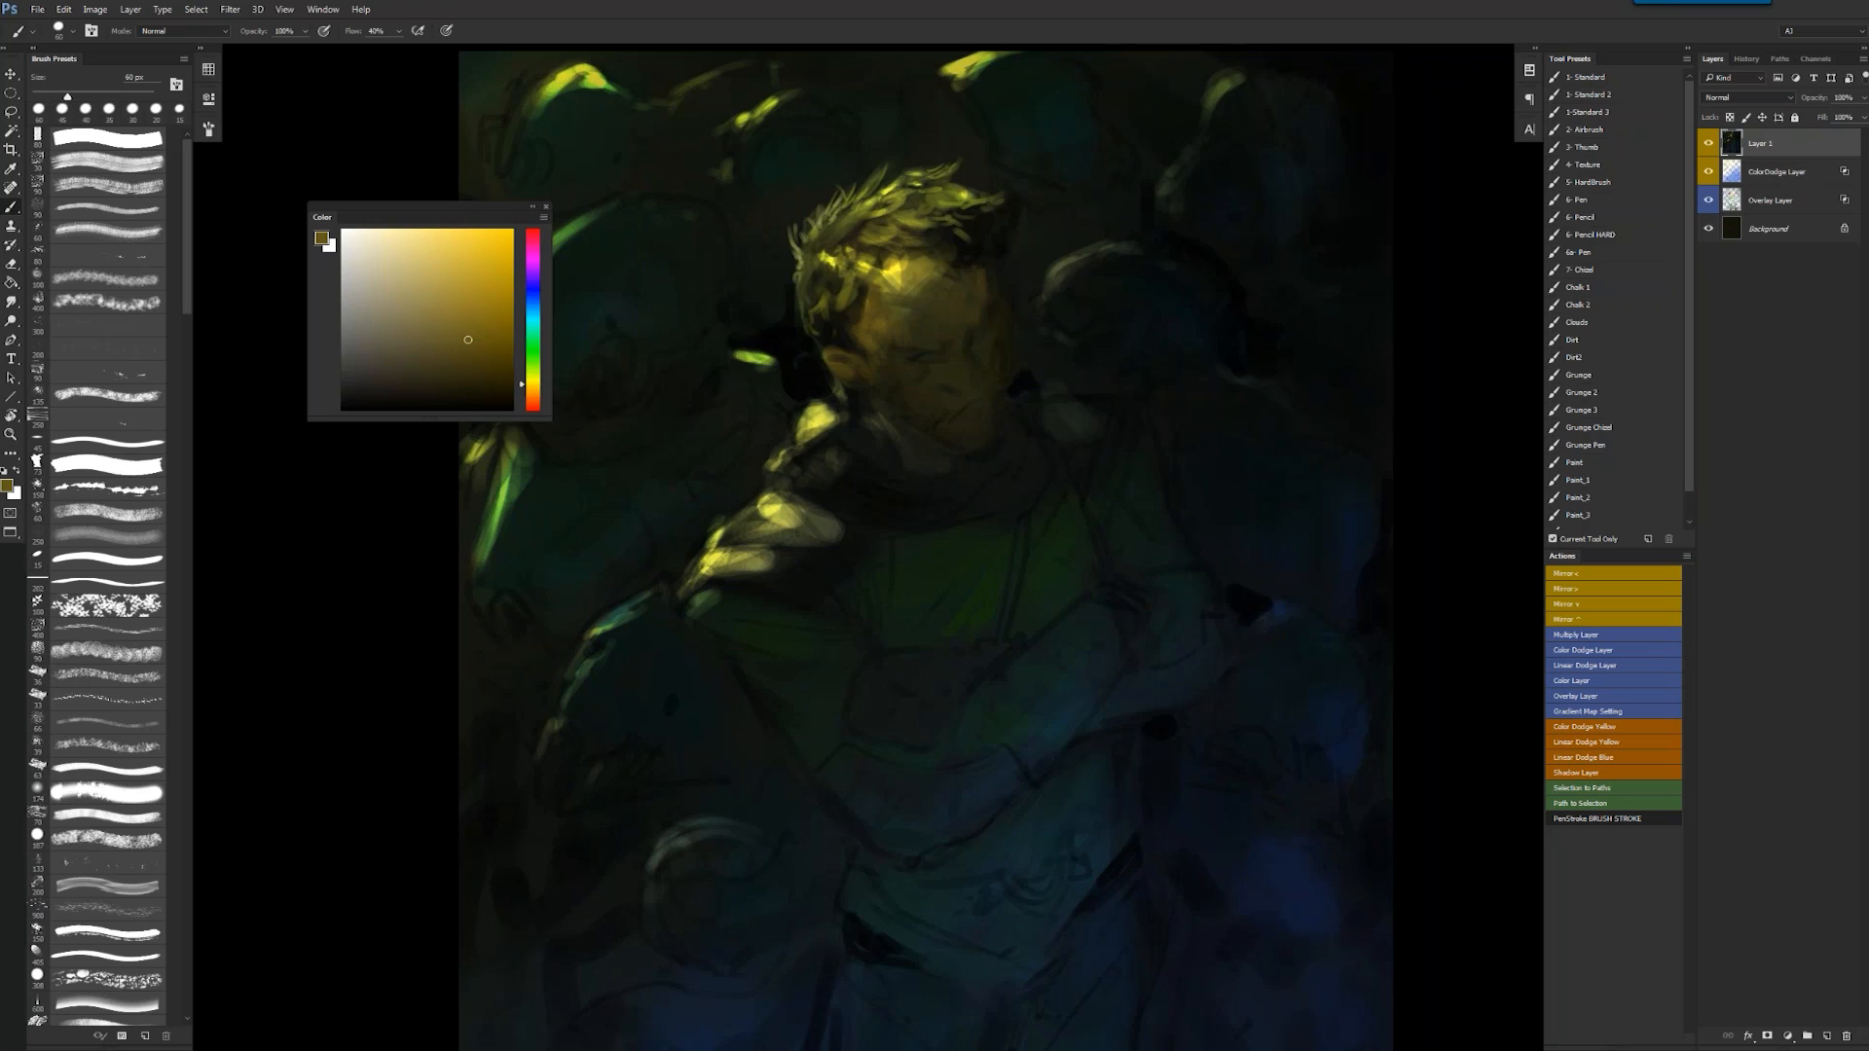
# - Define the central figure's brow and eye with near-black and a light accent, using a 25 px brush
pyautogui.keyDown('alt'); pyautogui.click(985, 233); pyautogui.keyUp('alt')
pyautogui.press('[')
pyautogui.press('[')
pyautogui.press('[')
pyautogui.press('[')
pyautogui.press('[')
pyautogui.press('[')
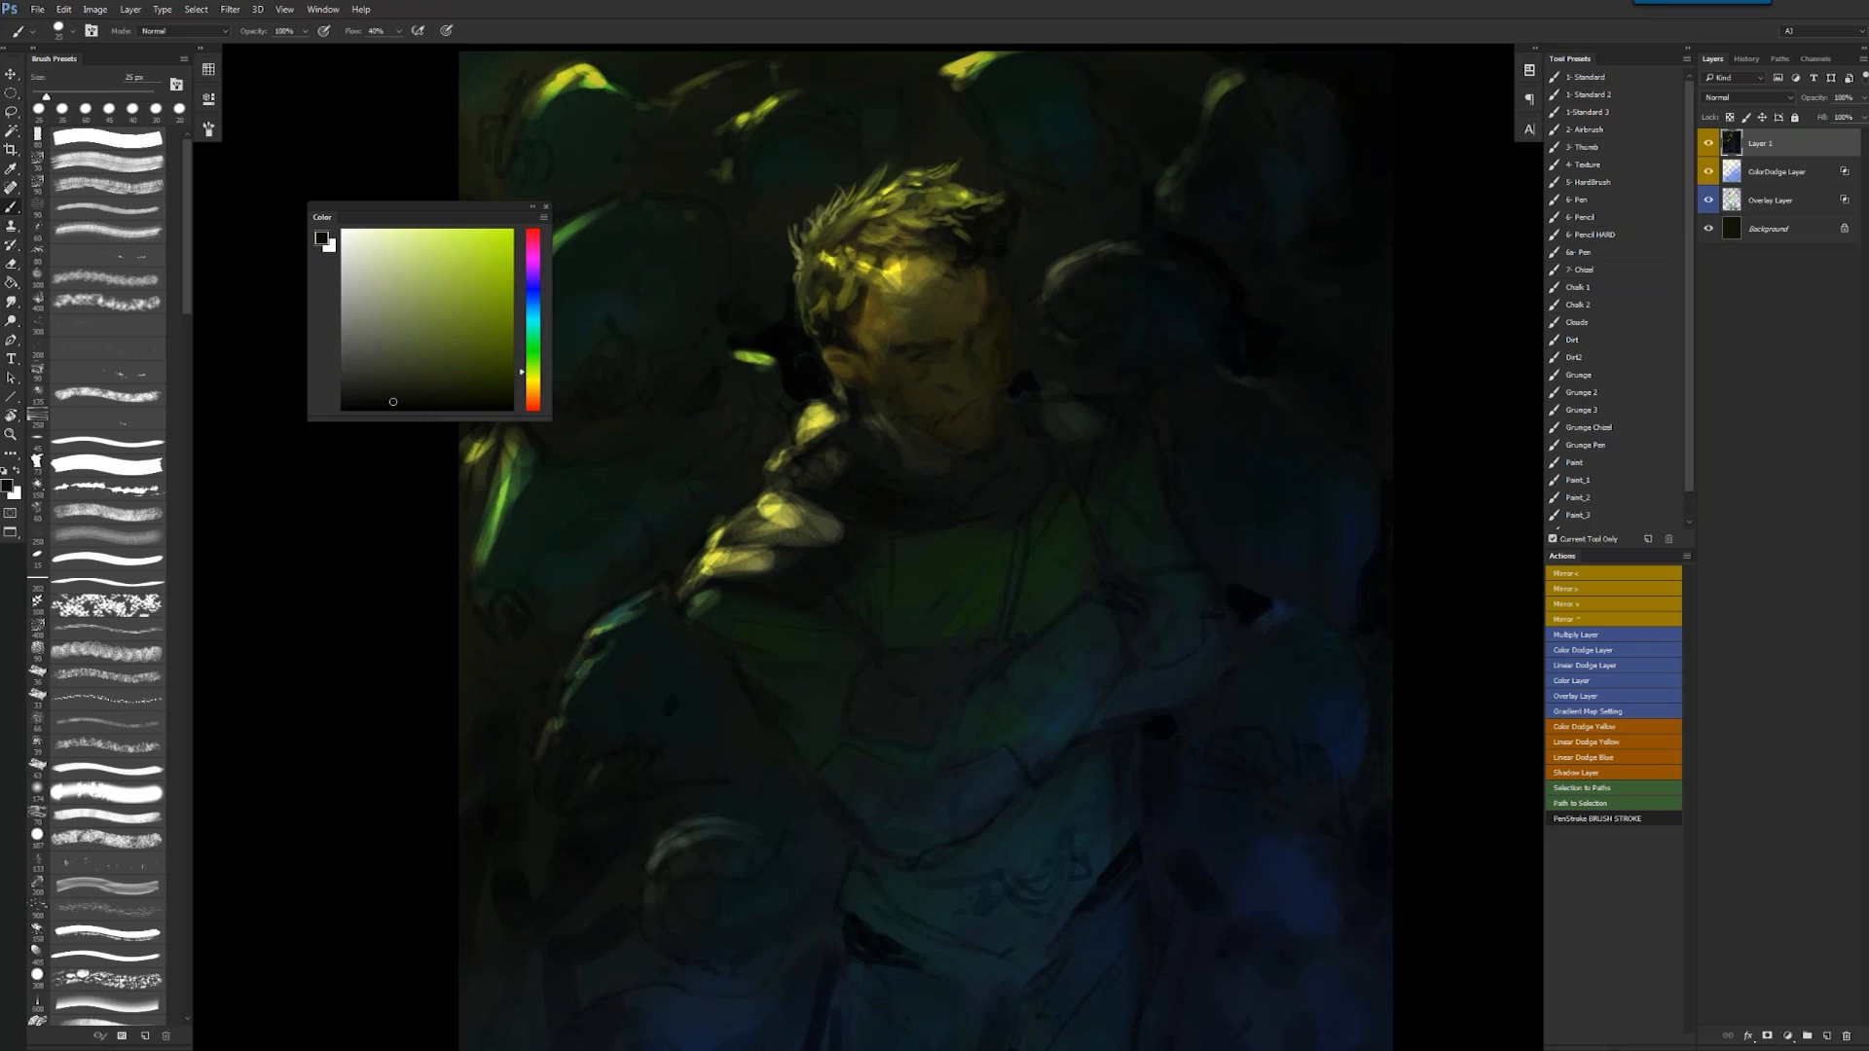
pyautogui.moveTo(923, 347)
pyautogui.mouseDown()
pyautogui.moveTo(956, 340)
pyautogui.moveTo(935, 353)
pyautogui.mouseUp()
pyautogui.press('d')
pyautogui.press('x')
pyautogui.keyDown('alt'); pyautogui.click(927, 357); pyautogui.keyUp('alt')
# - Mirror the canvas and refine the central figure's eyes and brows with sampled dark tones and black, using a 15 px brush
pyautogui.hotkey('ctrl', 'shift', 'h')
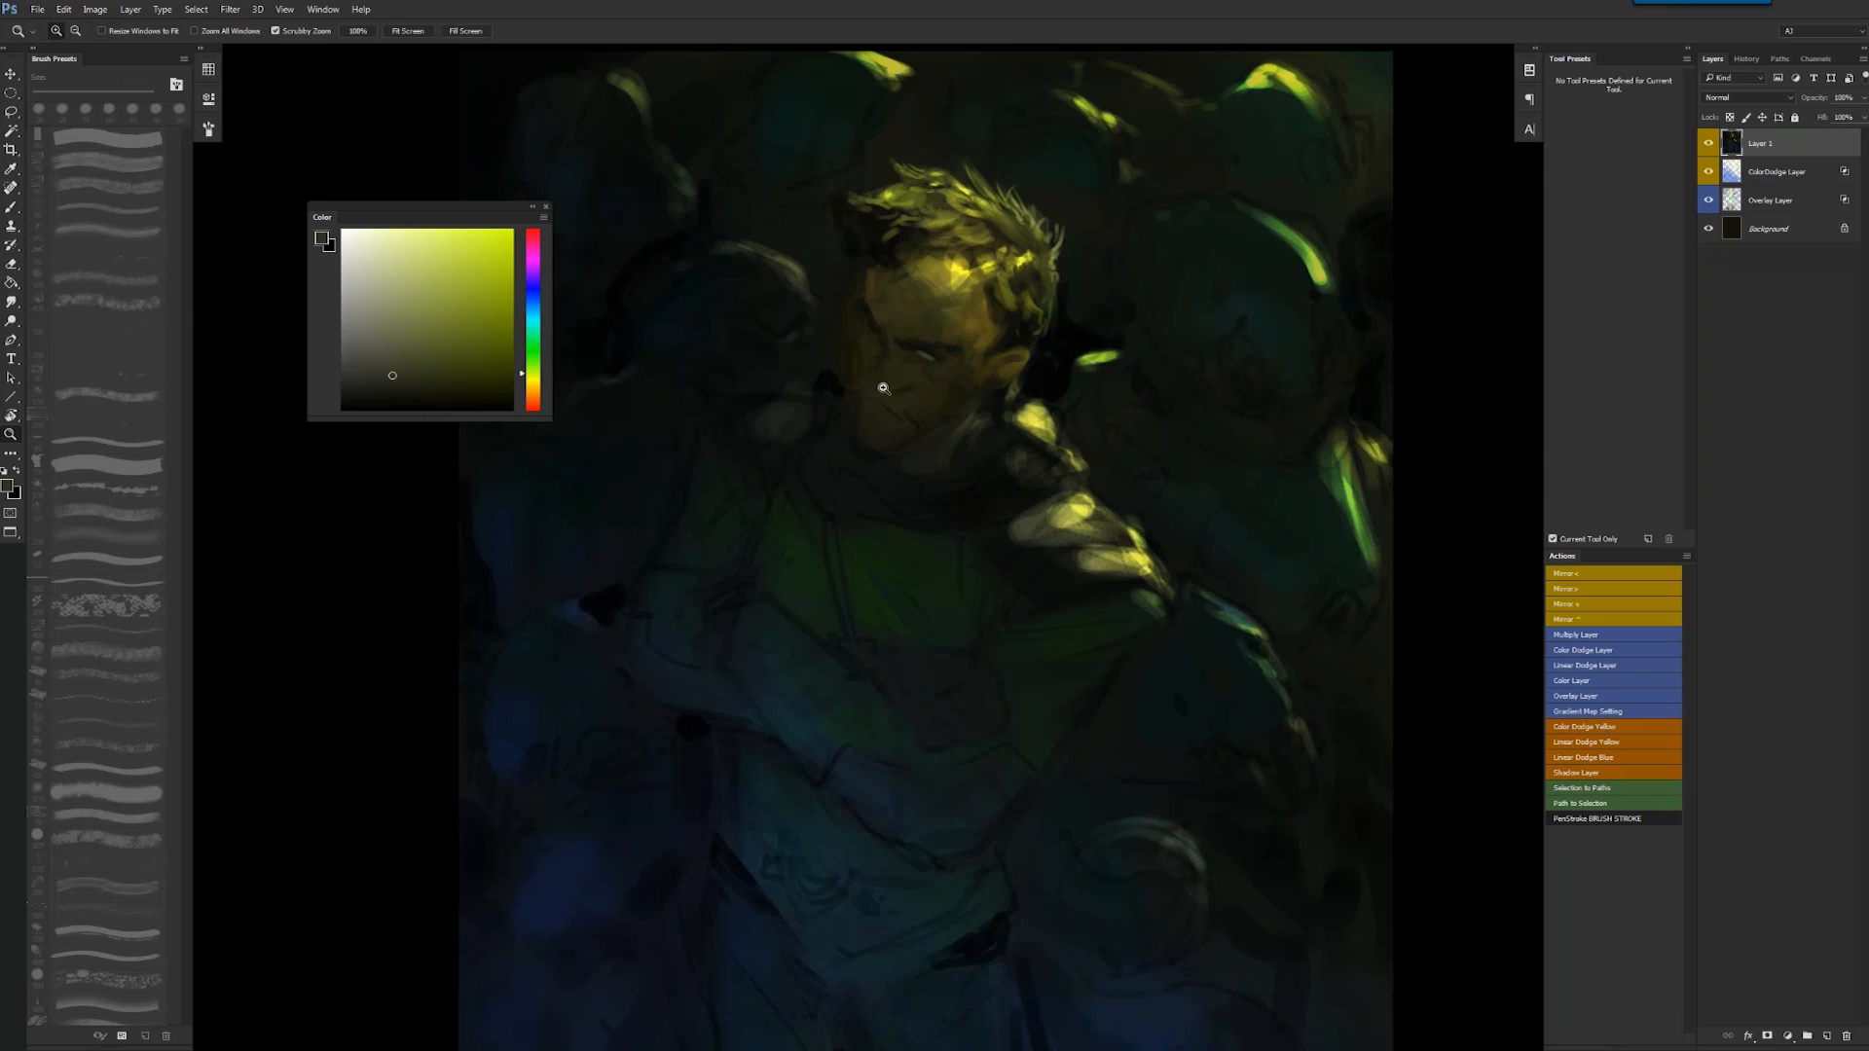
pyautogui.click(860, 395)
pyautogui.keyDown('alt'); pyautogui.click(962, 338); pyautogui.keyUp('alt')
pyautogui.press('[')
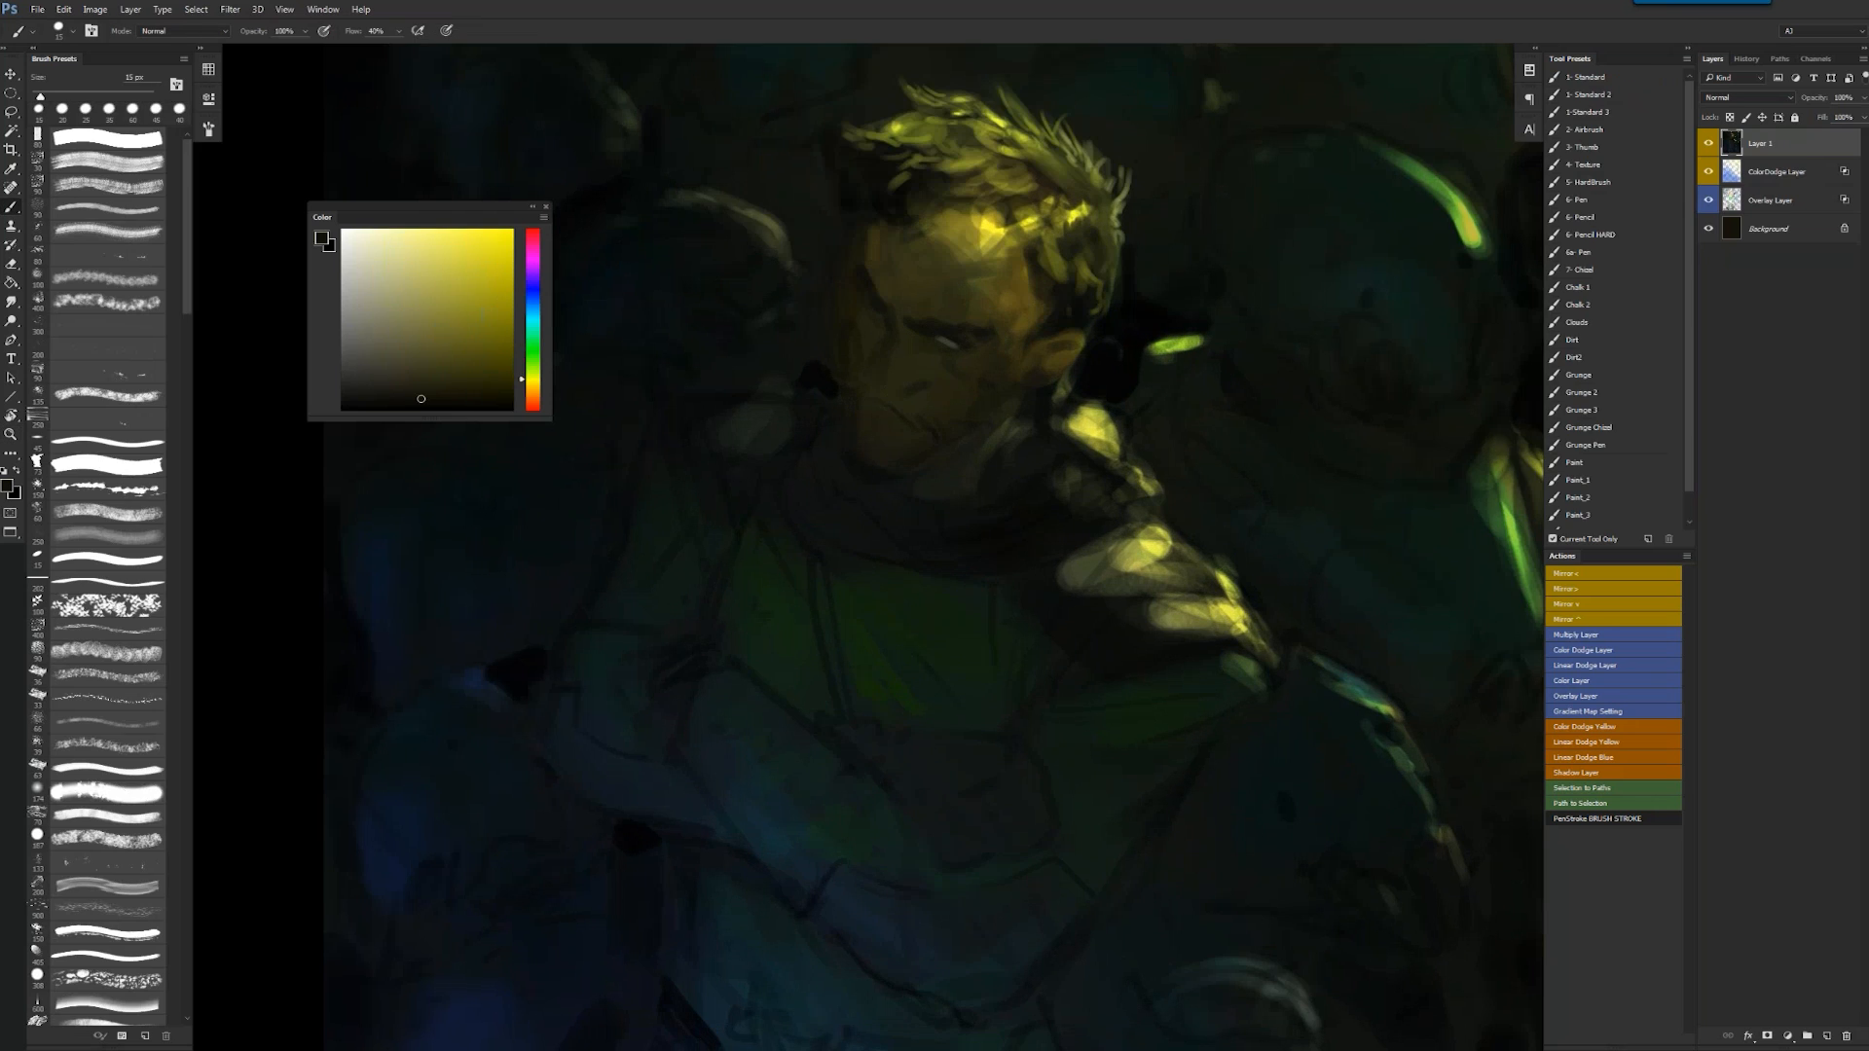
pyautogui.keyDown('alt'); pyautogui.click(956, 347); pyautogui.keyUp('alt')
pyautogui.keyDown('alt'); pyautogui.click(961, 351); pyautogui.keyUp('alt')
pyautogui.keyDown('alt'); pyautogui.click(950, 336); pyautogui.keyUp('alt')
pyautogui.press('d')
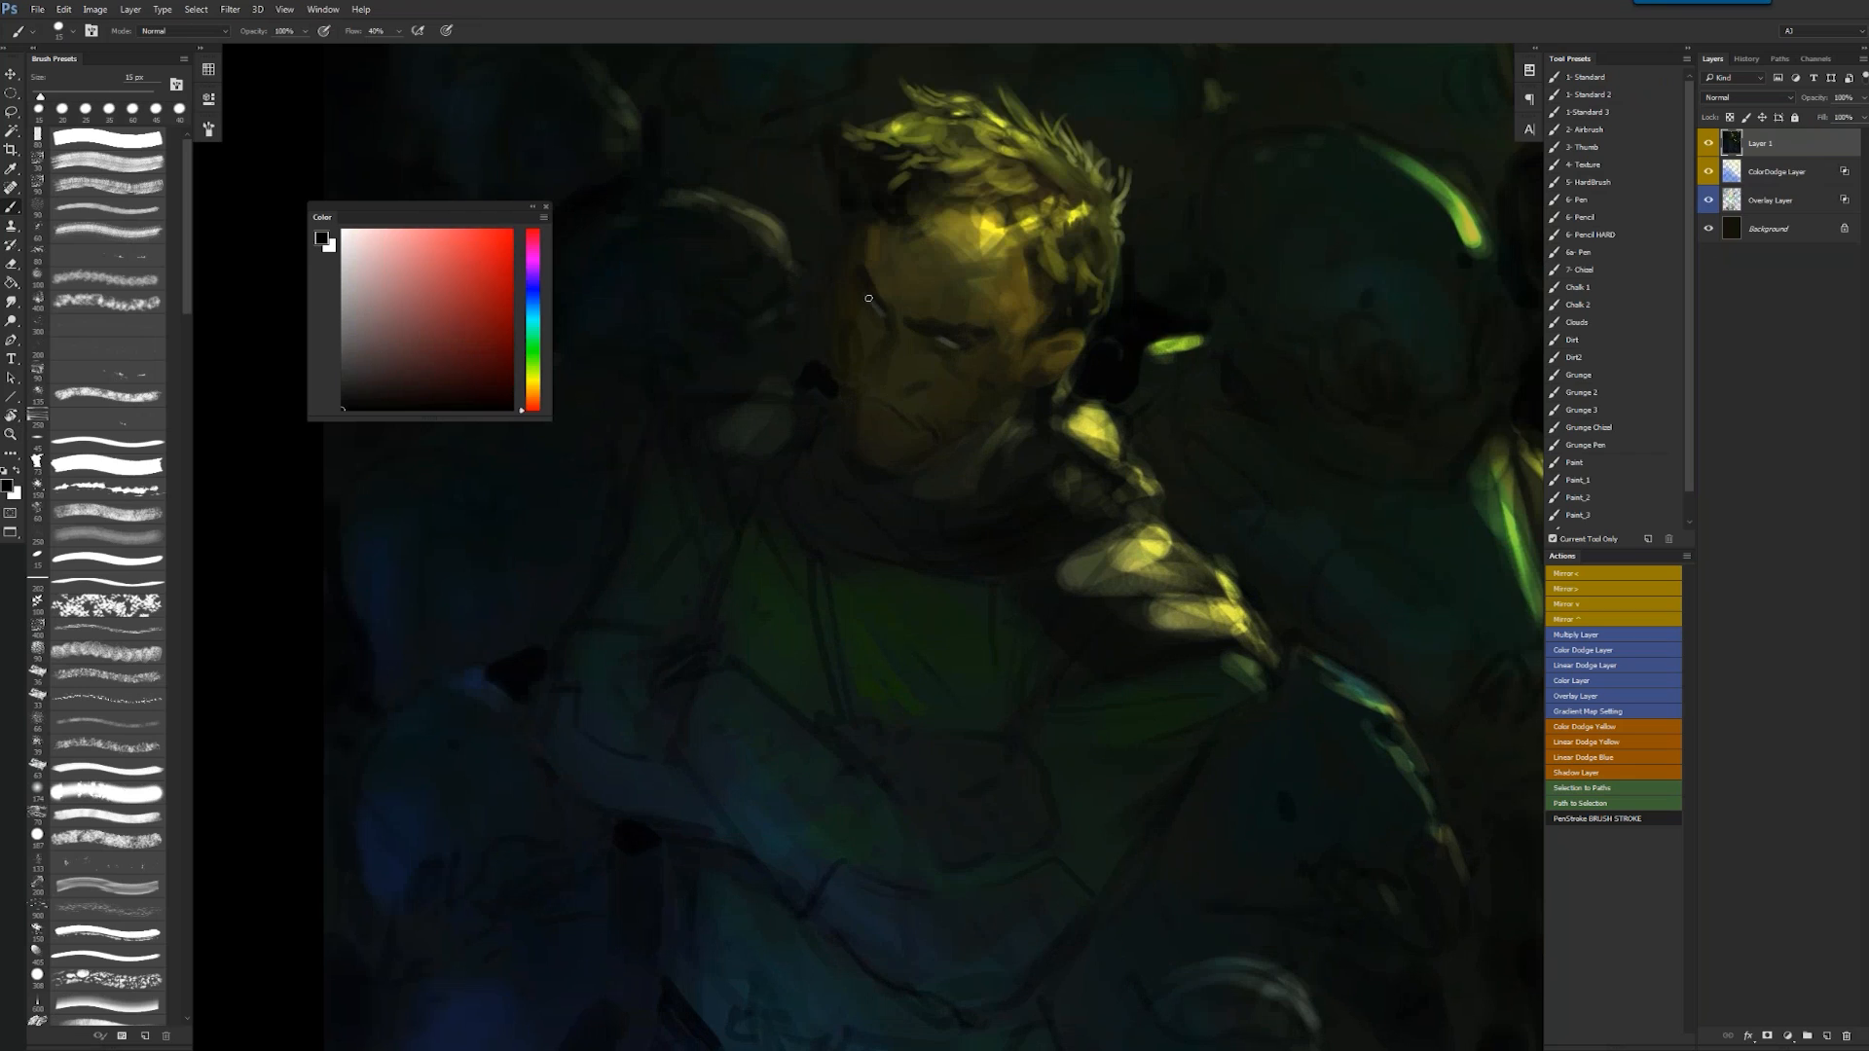
pyautogui.keyDown('alt'); pyautogui.click(952, 334); pyautogui.keyUp('alt')
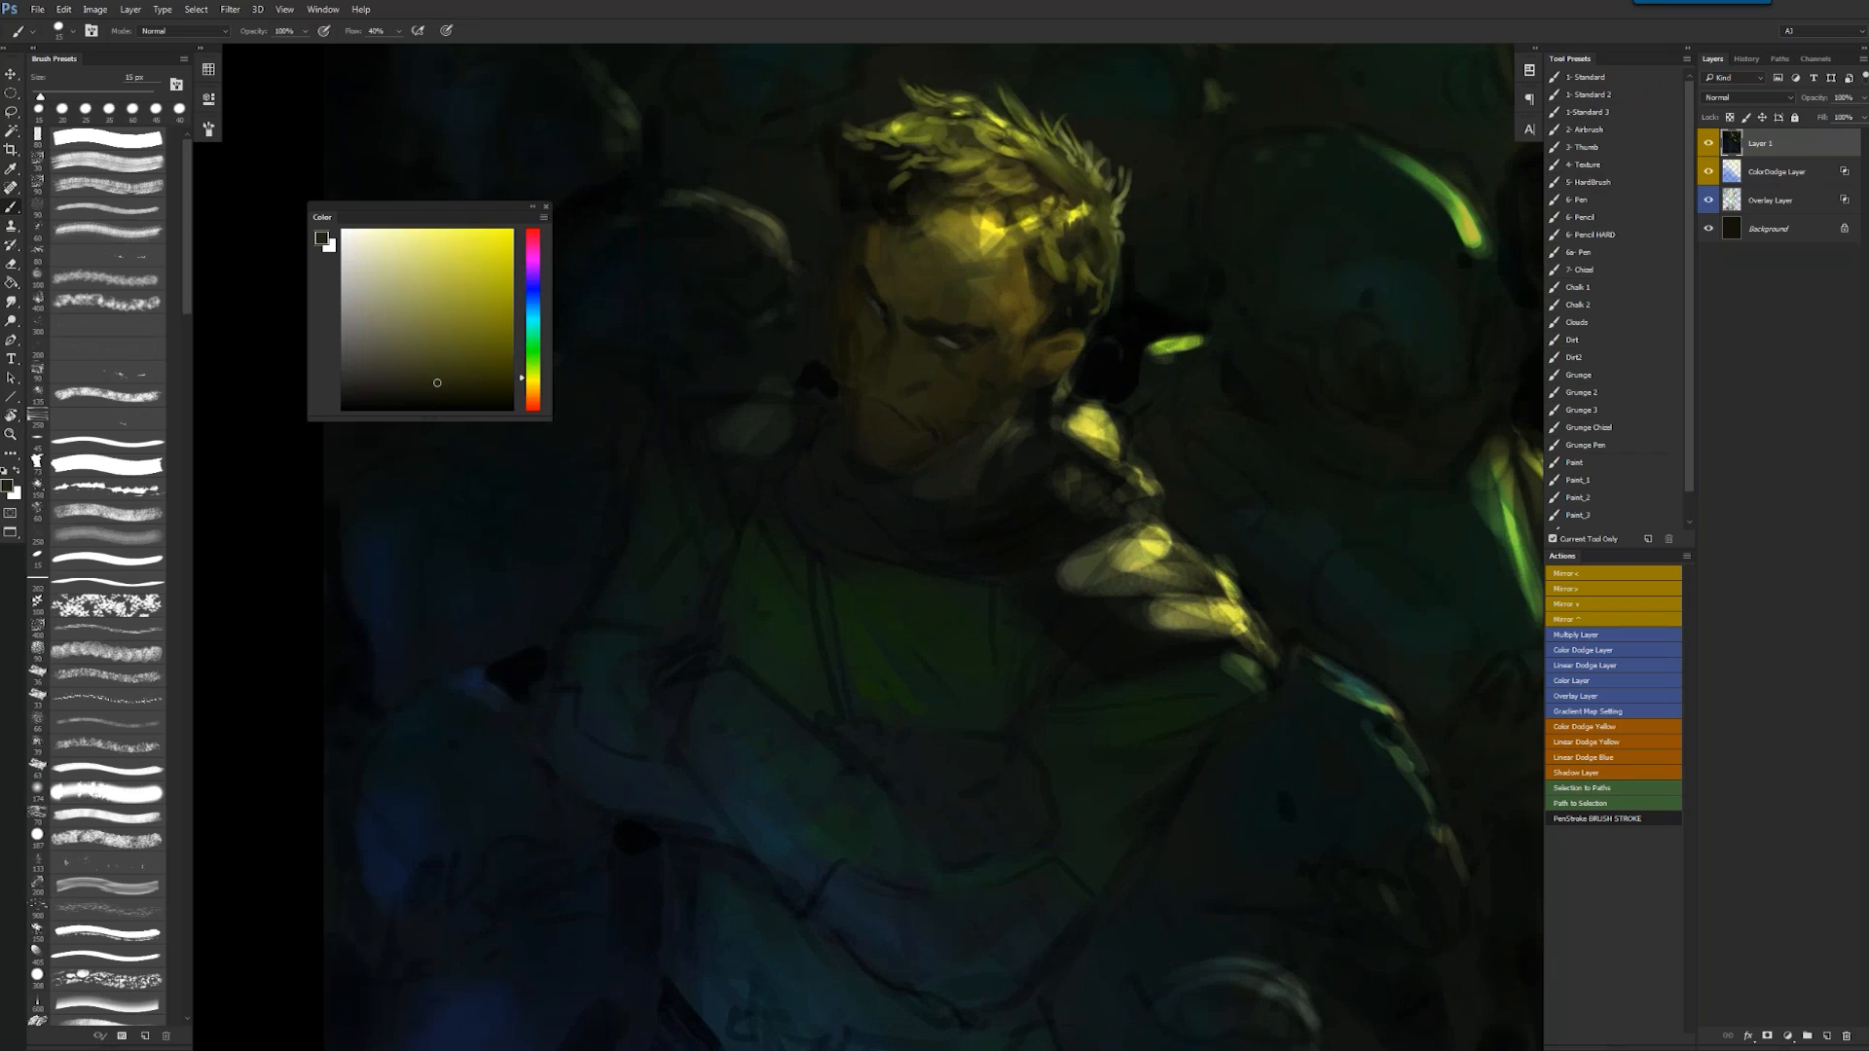
# - Shade the central figure's nose and mouth area with black and browns sampled from the face, enlarging the brush gradually
pyautogui.keyDown('alt'); pyautogui.click(896, 337); pyautogui.keyUp('alt')
pyautogui.press(']')
pyautogui.keyDown('alt'); pyautogui.click(905, 339); pyautogui.keyUp('alt')
pyautogui.press('d')
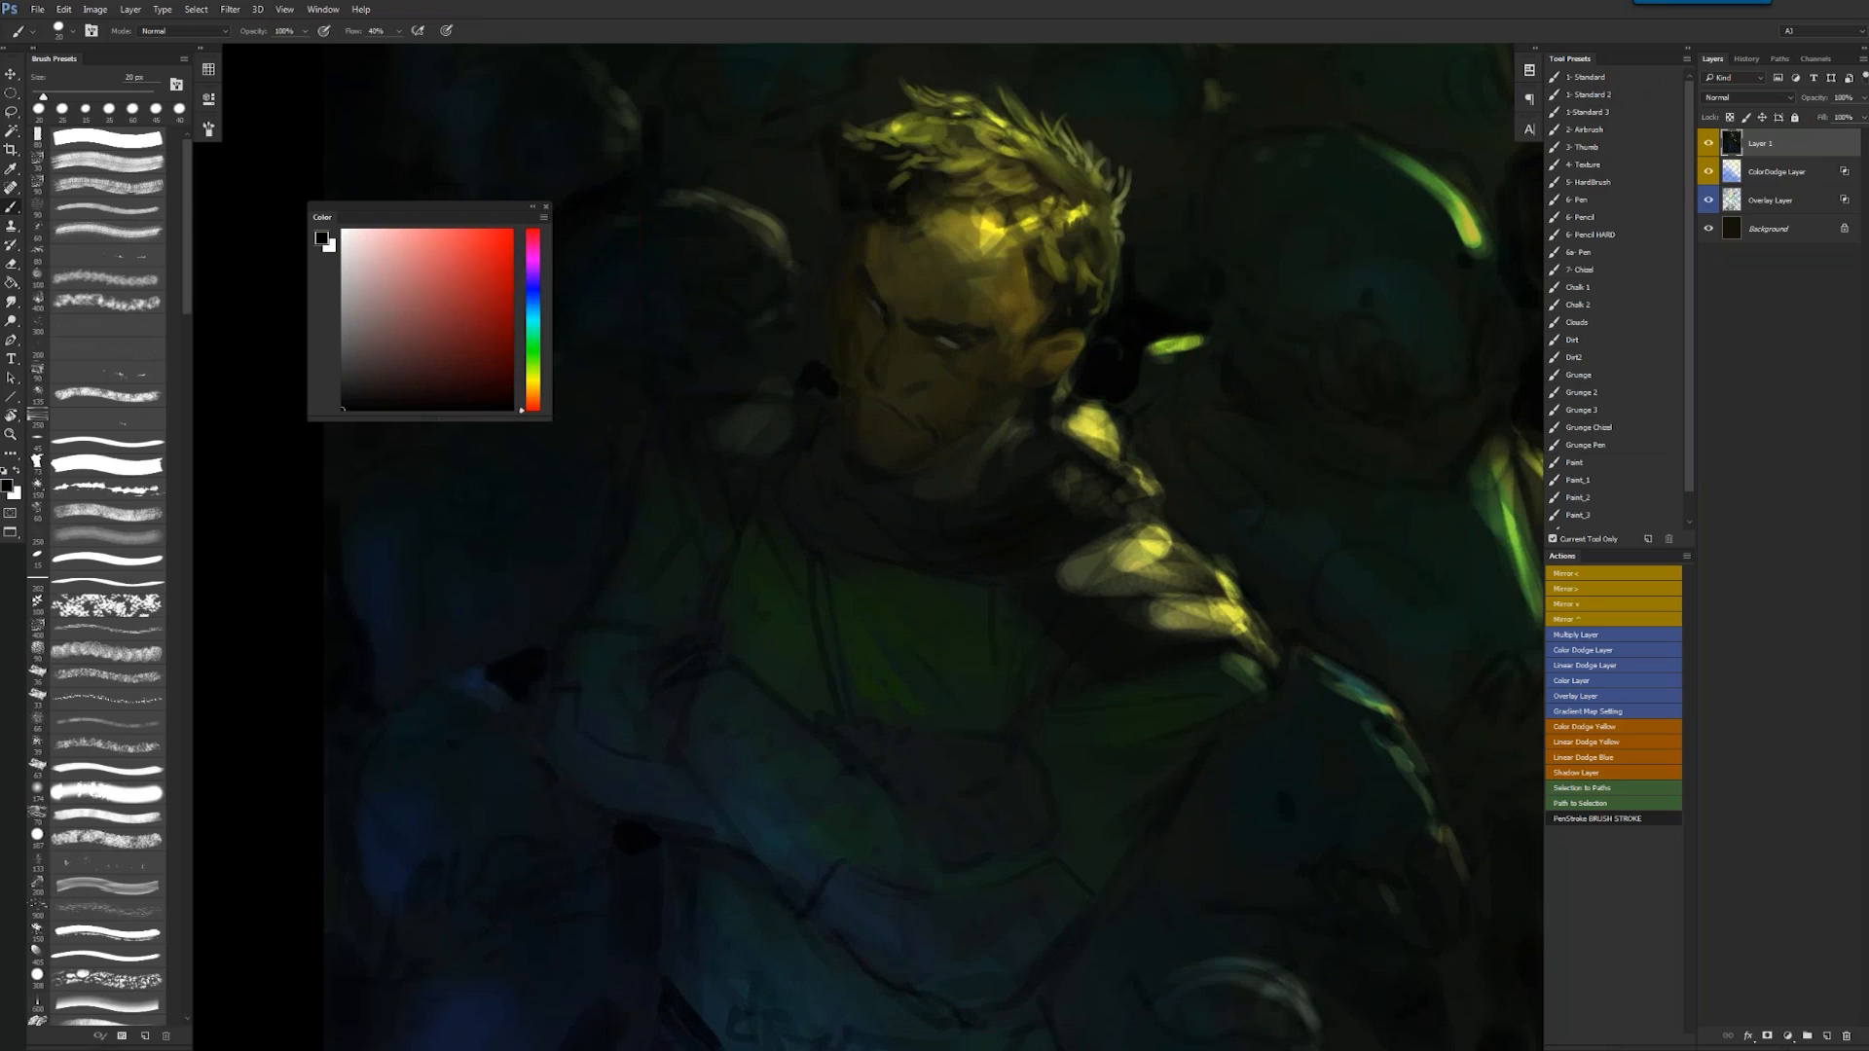
pyautogui.keyDown('alt'); pyautogui.click(886, 368); pyautogui.keyUp('alt')
pyautogui.press(']')
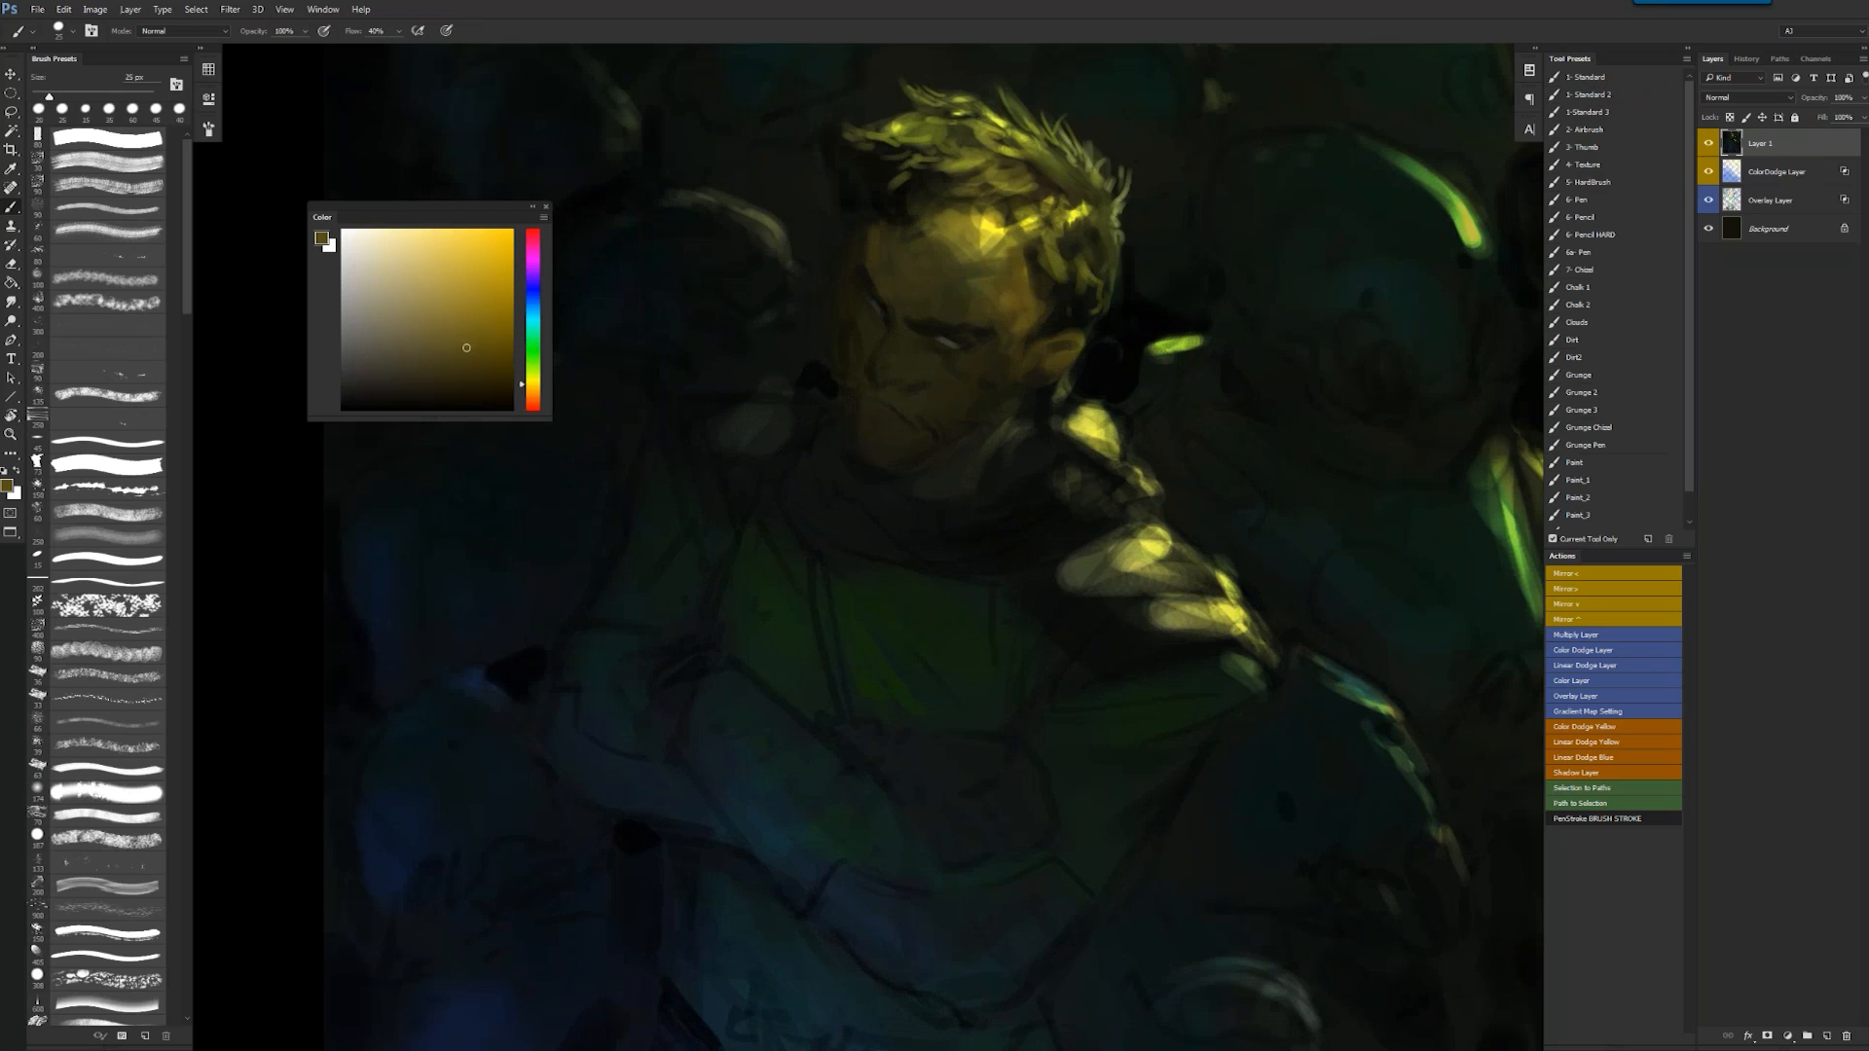
pyautogui.keyDown('alt'); pyautogui.click(880, 368); pyautogui.keyUp('alt')
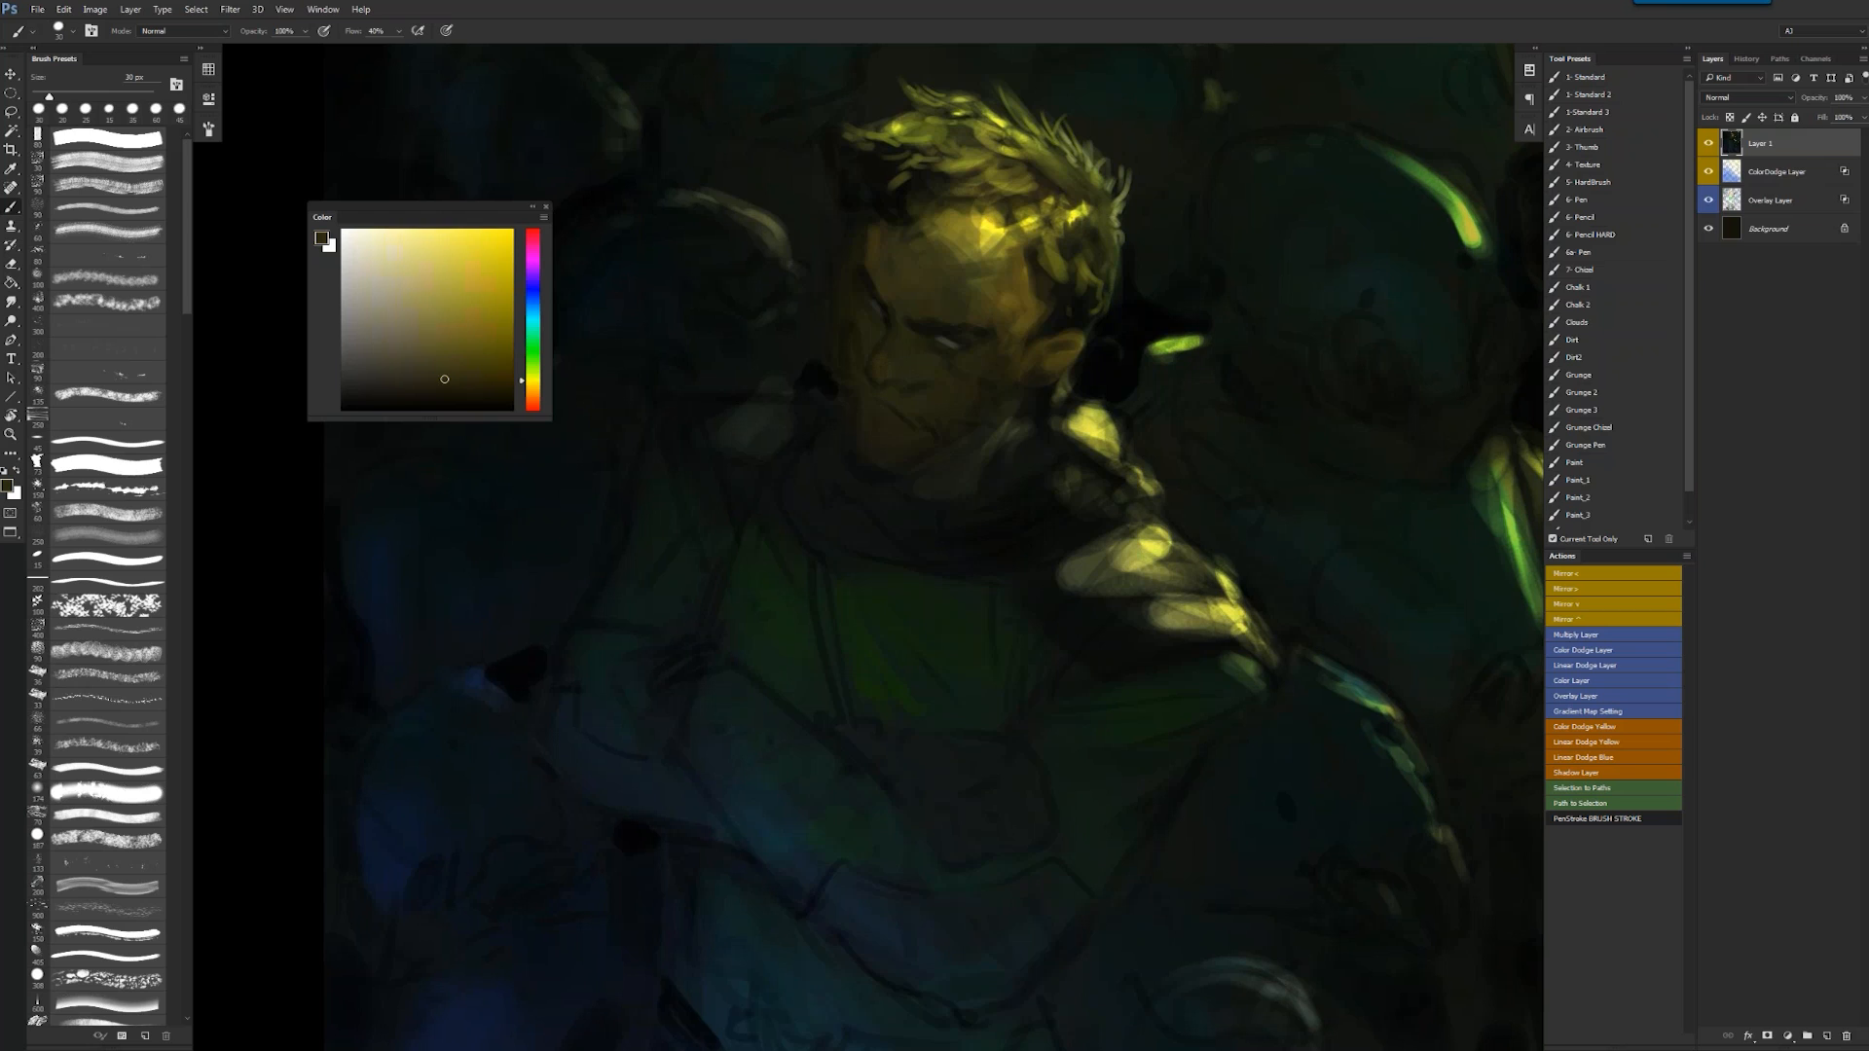
# - Mirror the canvas back and soften the central figure's forehead and cheek with sampled face tones, enlarging the brush to 60 px
pyautogui.hotkey('ctrl', 'shift', 'h')
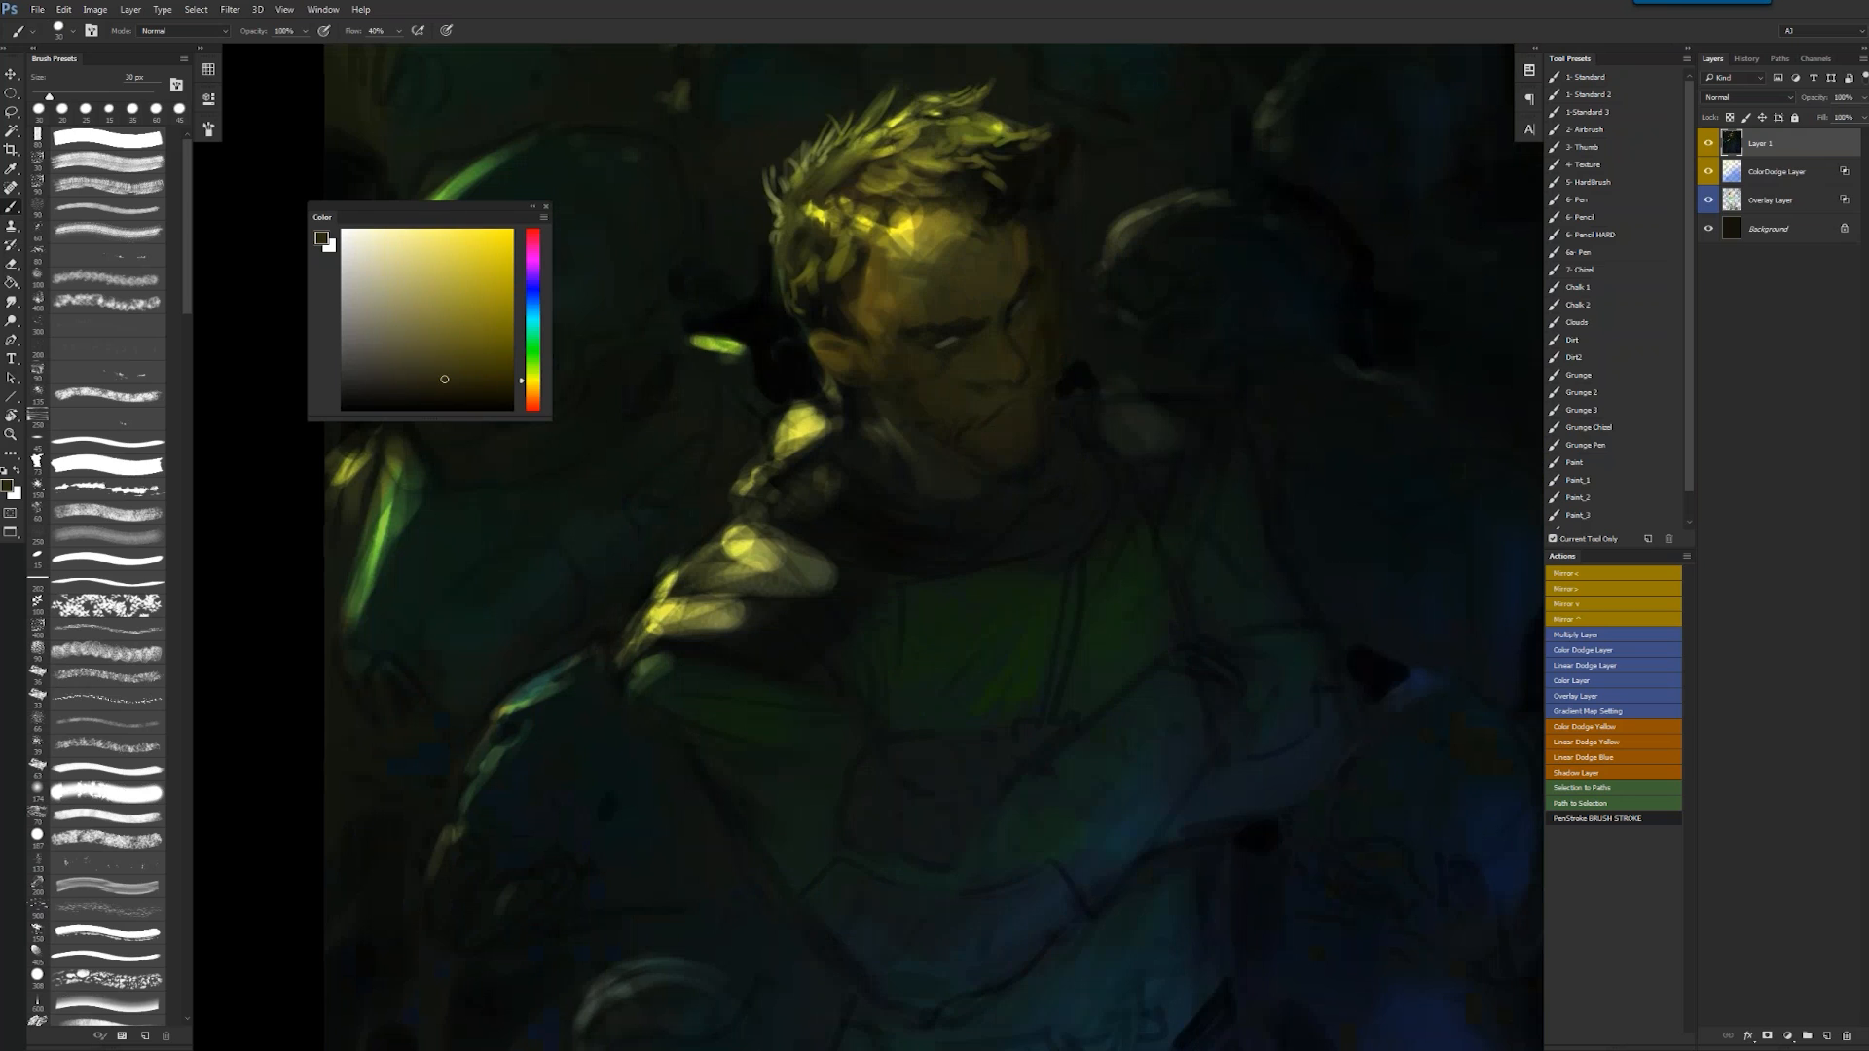
pyautogui.keyDown('alt'); pyautogui.click(926, 301); pyautogui.keyUp('alt')
pyautogui.keyDown('alt'); pyautogui.click(900, 347); pyautogui.keyUp('alt')
pyautogui.press(']')
pyautogui.press(']')
pyautogui.press(']')
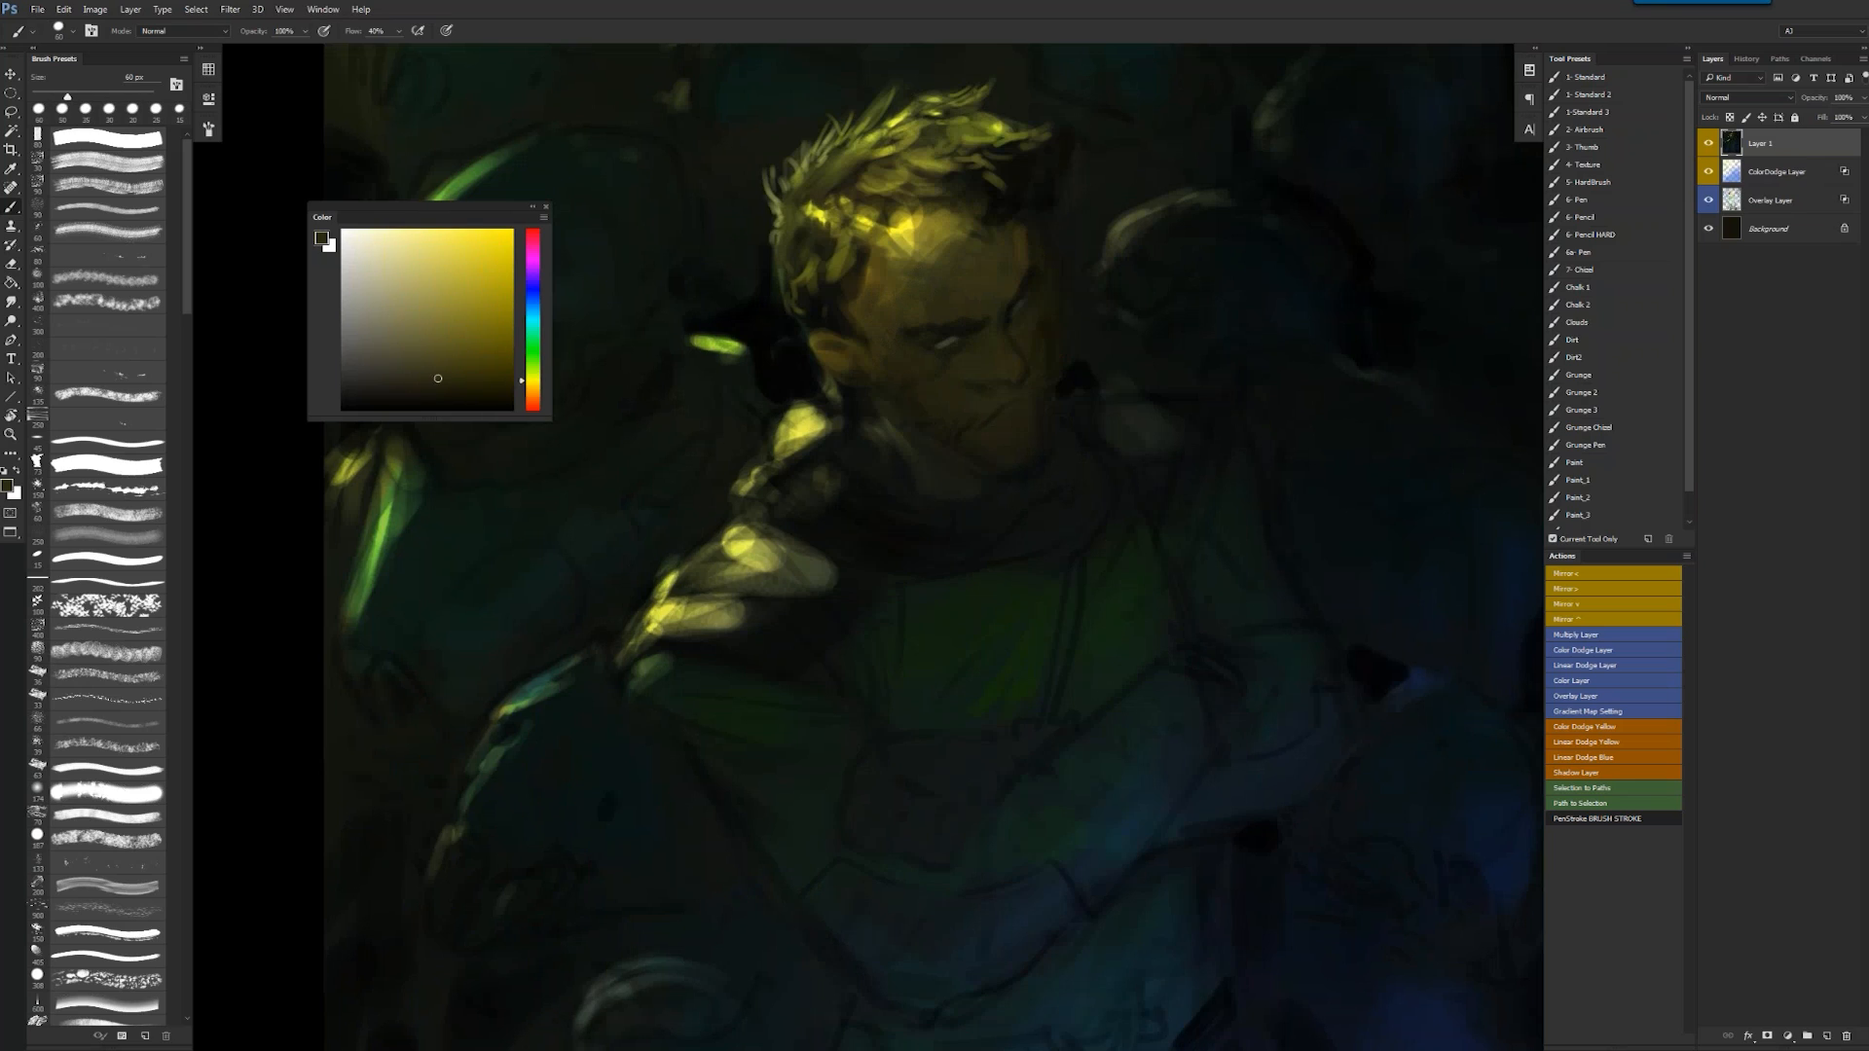
# - Clean up the shadowed contour of the central figure's head with a near-black sampled beside it, reducing the brush to 35 px
pyautogui.keyDown('alt'); pyautogui.click(1075, 230); pyautogui.keyUp('alt')
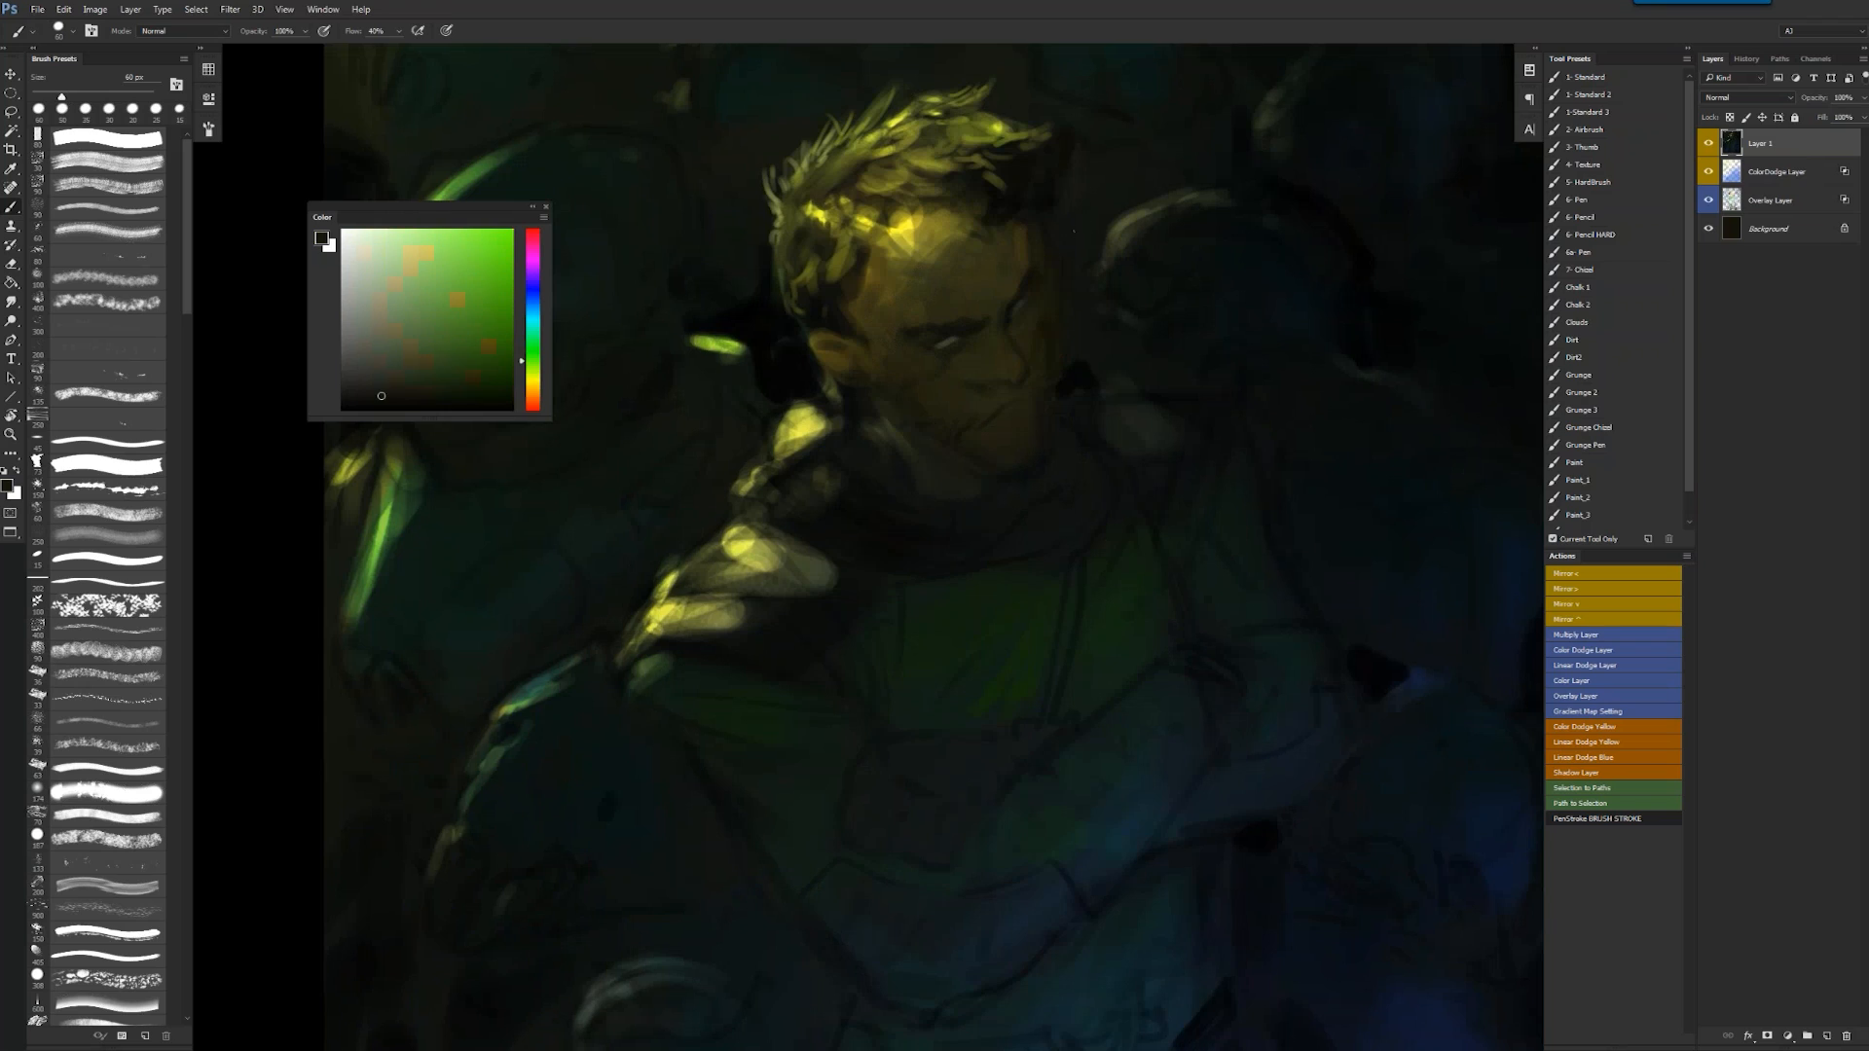
pyautogui.press('[')
pyautogui.press('[')
pyautogui.press('[')
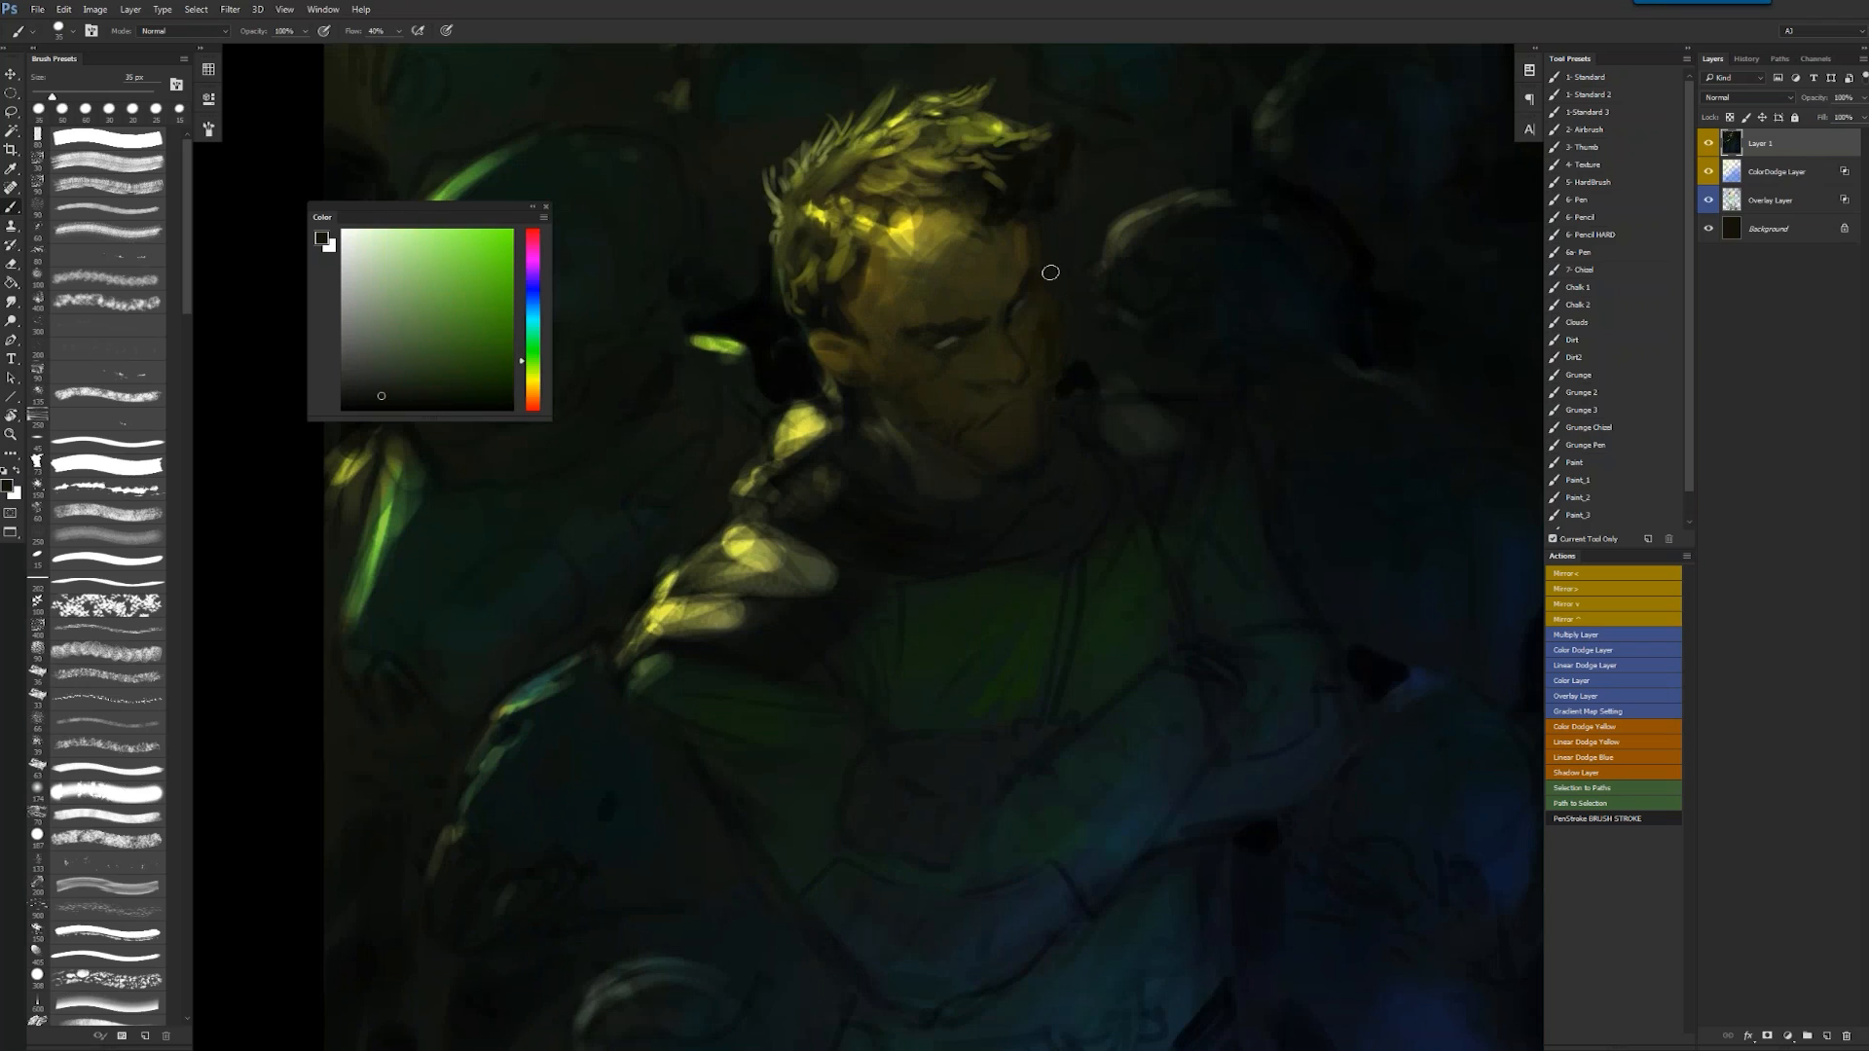
# - Review the whole painting mirrored horizontally and return to a closer view of the central figure
pyautogui.press('z')
pyautogui.moveTo(1070, 390)
pyautogui.mouseDown()
pyautogui.moveTo(1032, 428)
pyautogui.moveTo(1063, 498)
pyautogui.mouseUp()
pyautogui.hotkey('ctrl', 'shift', 'h')
pyautogui.press('z')
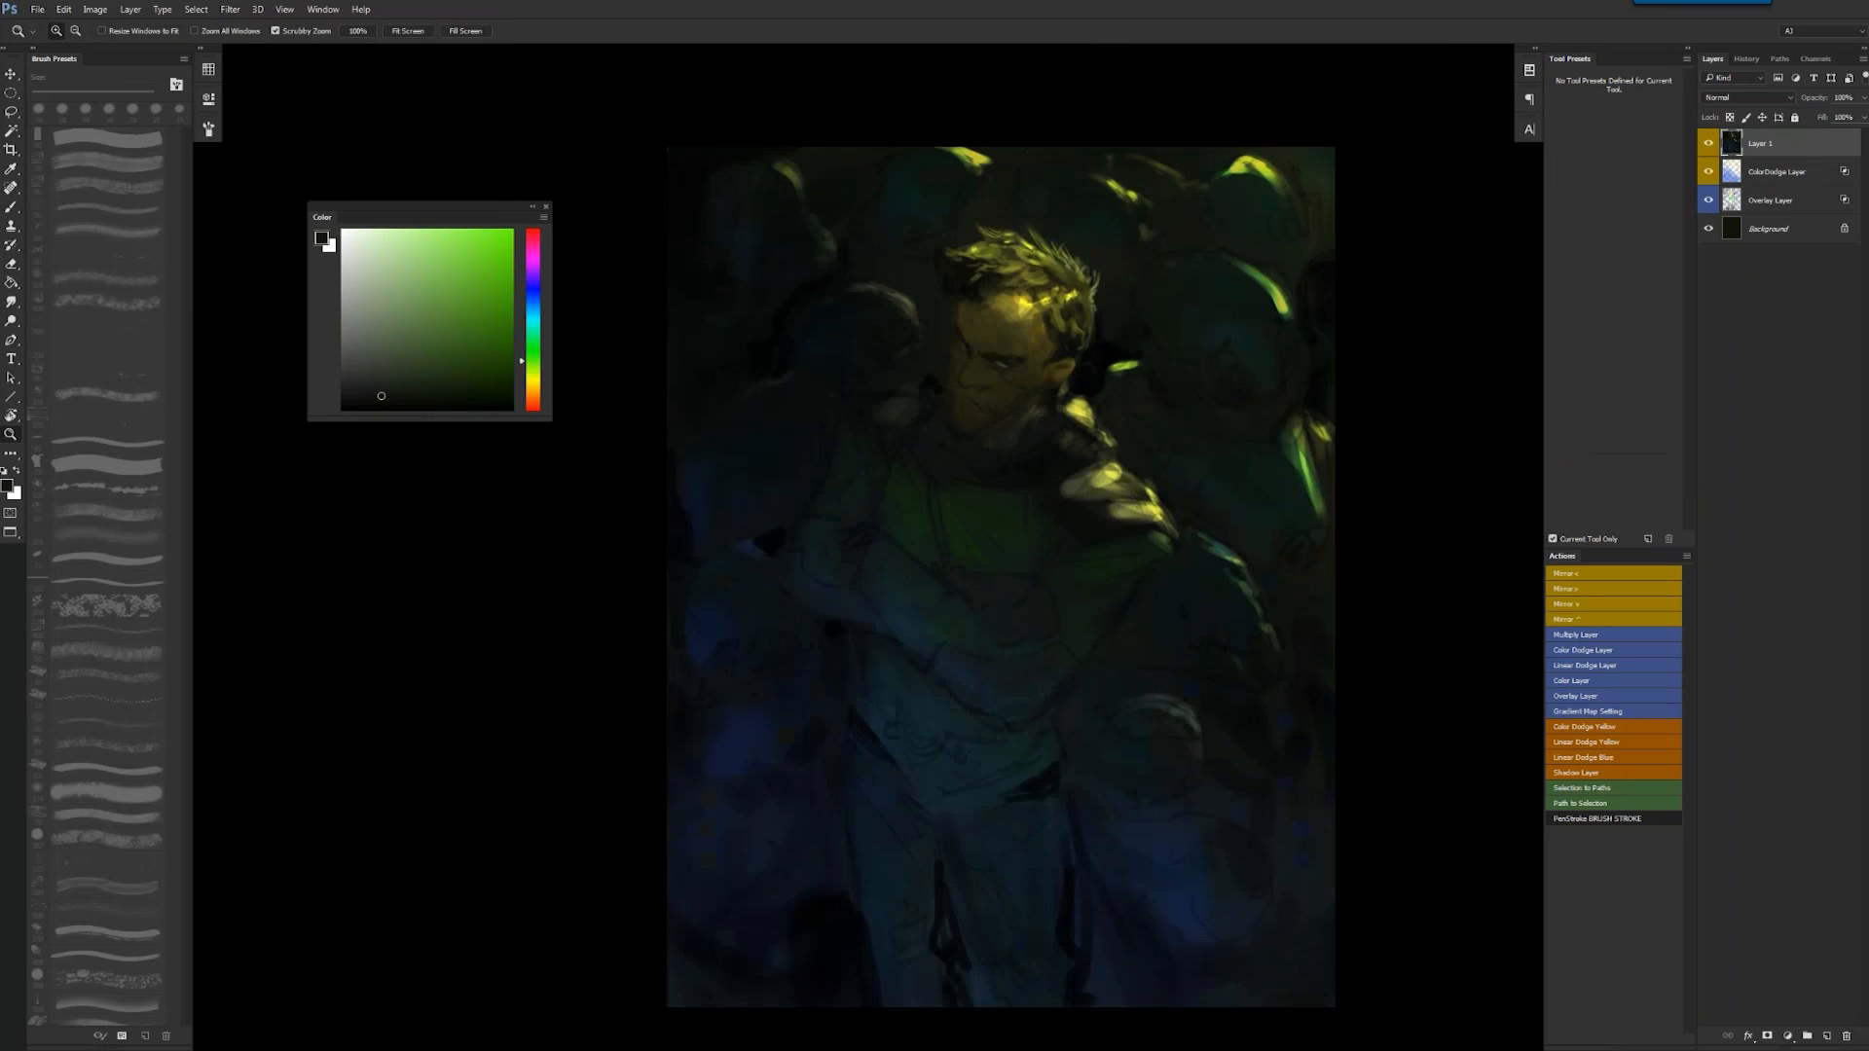
pyautogui.moveTo(1034, 397); pyautogui.dragTo(1070, 399)
# - Refine the shadowed edge of the central figure's forehead and hairline with sampled dark brown and near-black
pyautogui.keyDown('alt'); pyautogui.click(937, 282); pyautogui.keyUp('alt')
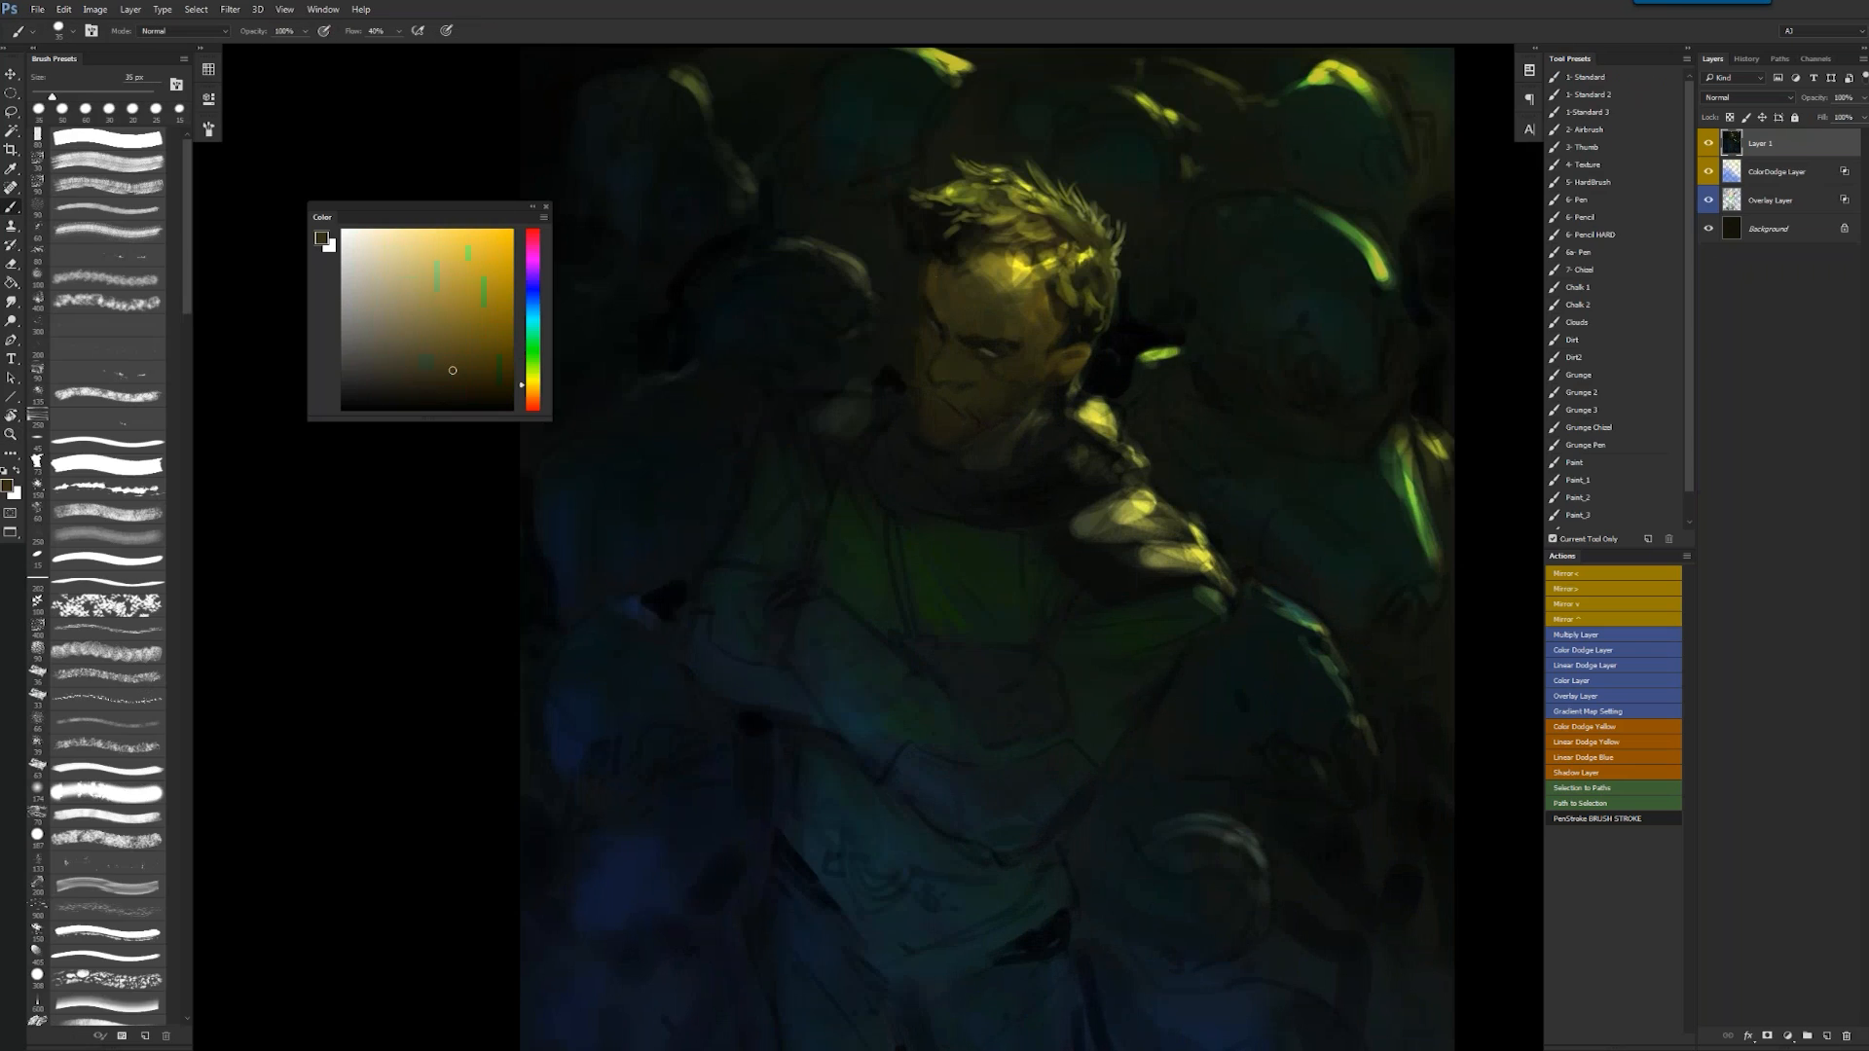
pyautogui.keyDown('alt'); pyautogui.click(927, 261); pyautogui.keyUp('alt')
pyautogui.keyDown('alt'); pyautogui.click(914, 255); pyautogui.keyUp('alt')
pyautogui.keyDown('alt'); pyautogui.click(911, 253); pyautogui.keyUp('alt')
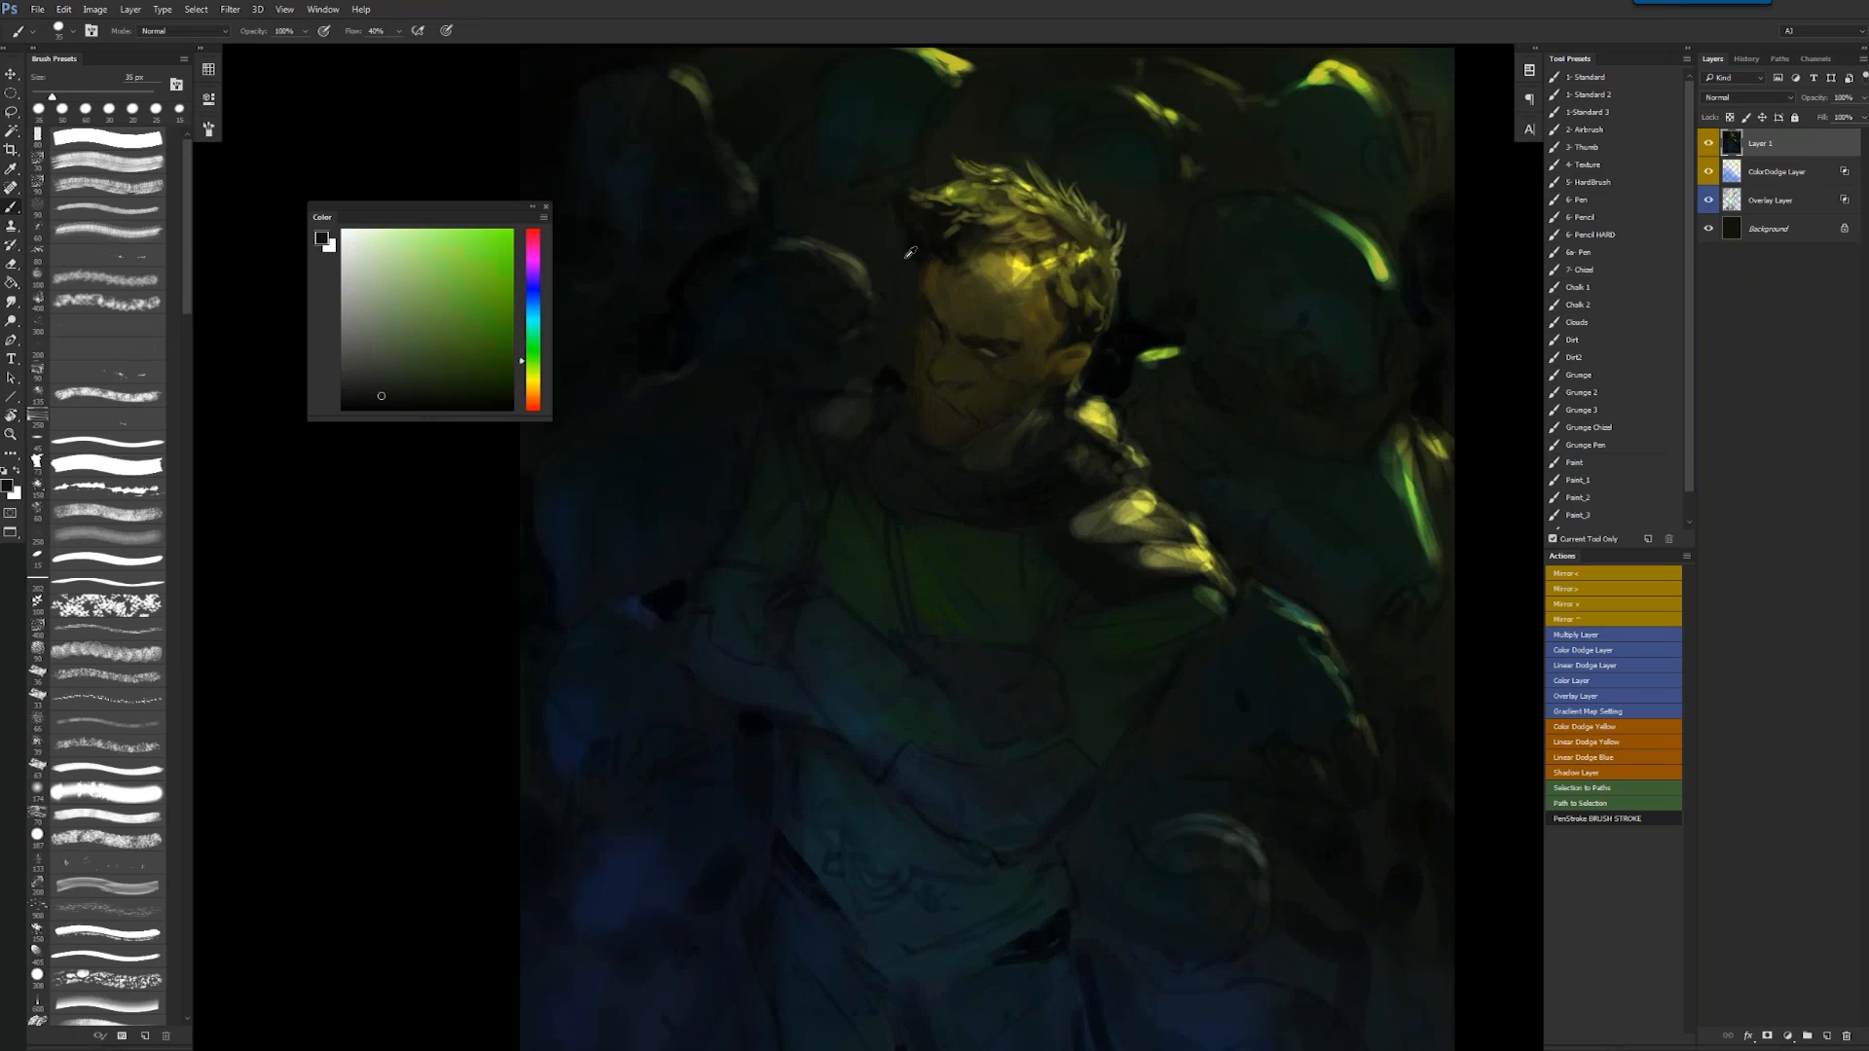
pyautogui.keyDown('alt'); pyautogui.click(912, 253); pyautogui.keyUp('alt')
pyautogui.keyDown('alt'); pyautogui.click(921, 251); pyautogui.keyUp('alt')
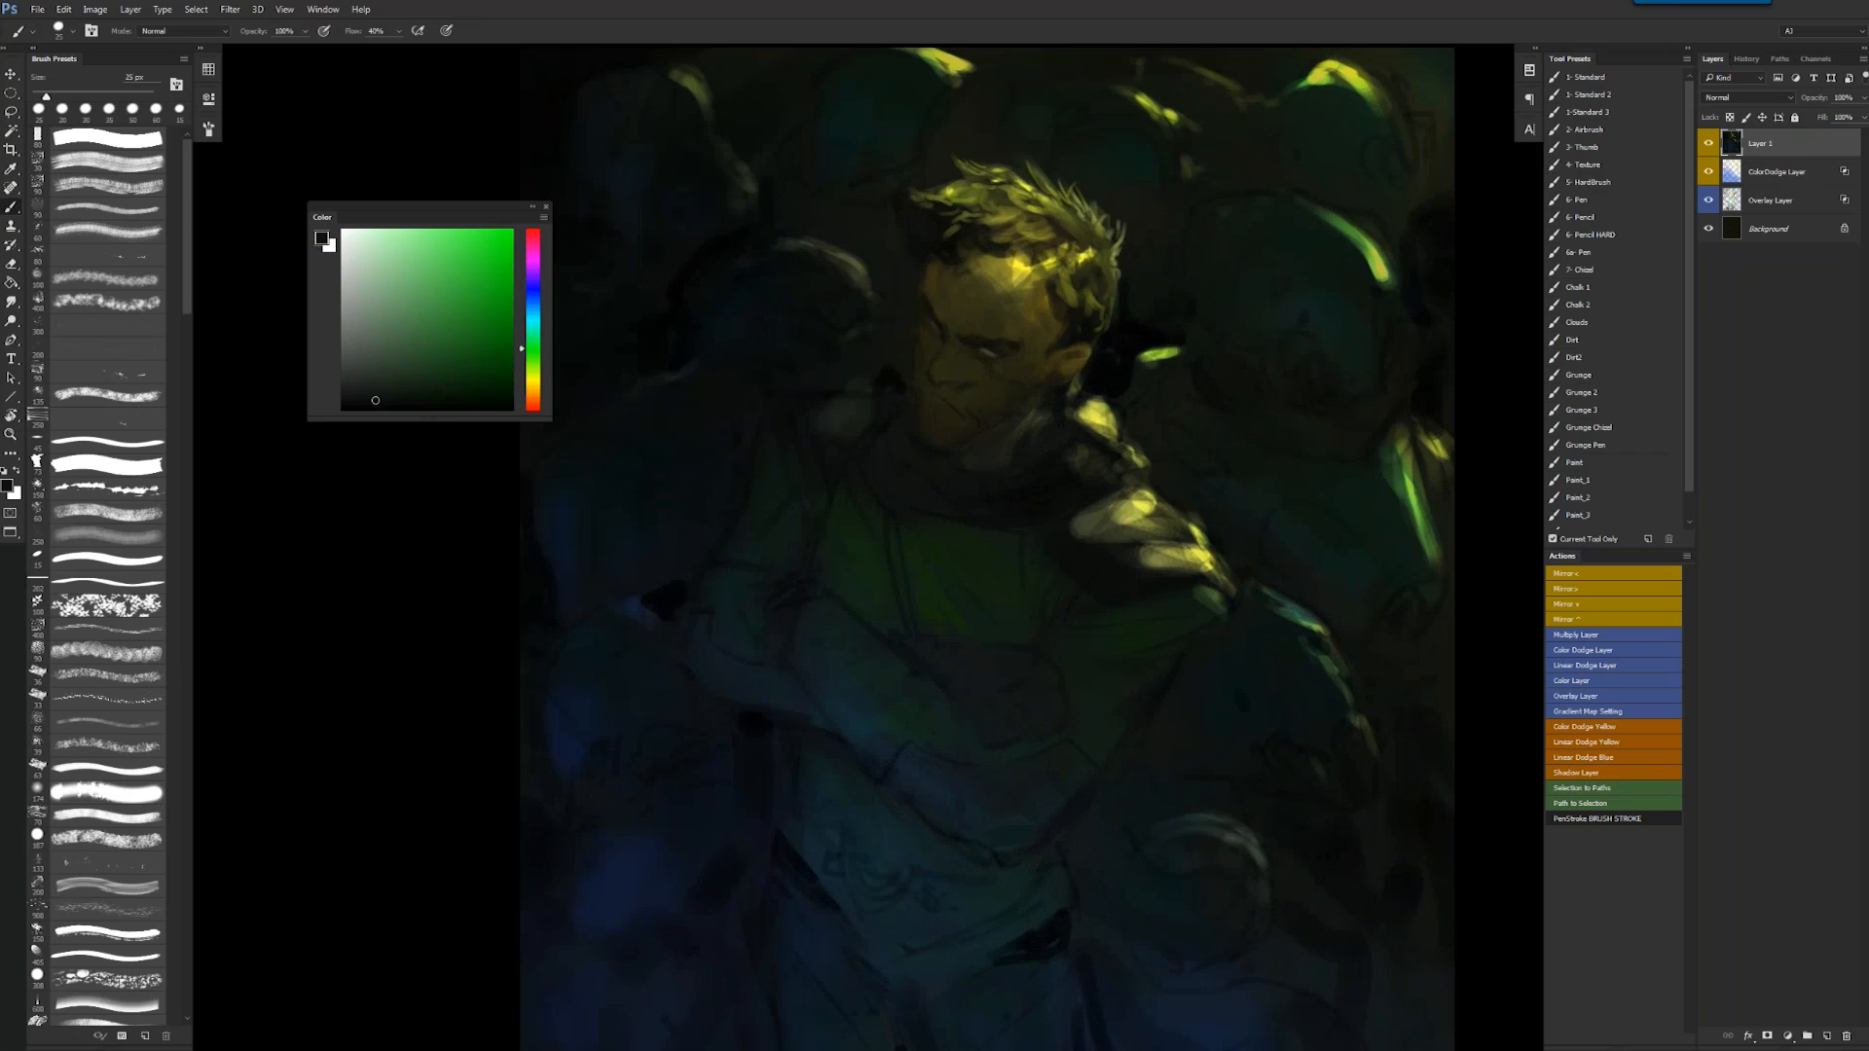
# - Add yellow-green strands sampled from the hair to the back of the central figure's head with a 20 px brush
pyautogui.press('[')
pyautogui.keyDown('alt'); pyautogui.click(1064, 224); pyautogui.keyUp('alt')
pyautogui.keyDown('alt'); pyautogui.click(1063, 223); pyautogui.keyUp('alt')
pyautogui.keyDown('alt'); pyautogui.click(1061, 221); pyautogui.keyUp('alt')
pyautogui.moveTo(1062, 211); pyautogui.dragTo(1088, 234)
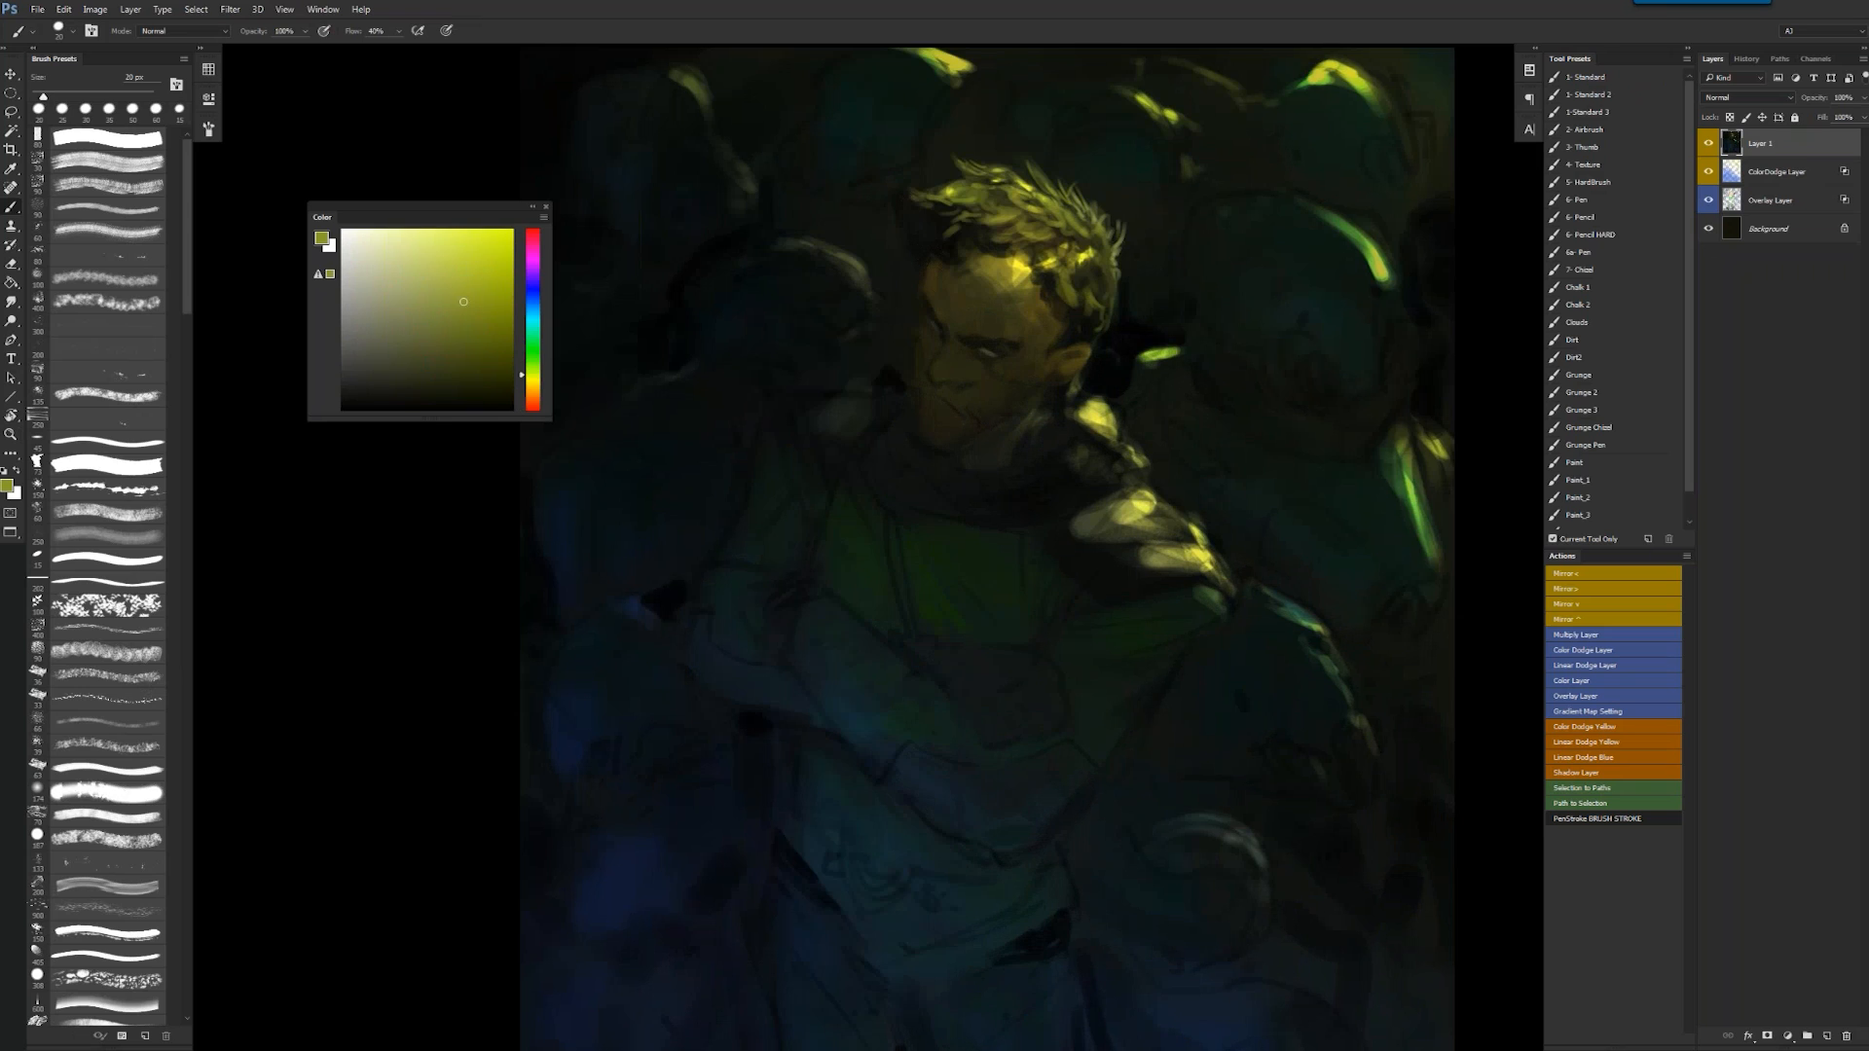
# - Mirror the canvas back and add fine yellow-green strands rising from the central figure's hair, reducing the brush to 8 px
pyautogui.hotkey('ctrl', 'shift', 'h')
pyautogui.press('[')
pyautogui.press('[')
pyautogui.moveTo(1003, 185)
pyautogui.mouseDown()
pyautogui.moveTo(1021, 176)
pyautogui.moveTo(976, 159)
pyautogui.moveTo(980, 142)
pyautogui.mouseUp()
pyautogui.press('[')
pyautogui.press('[')
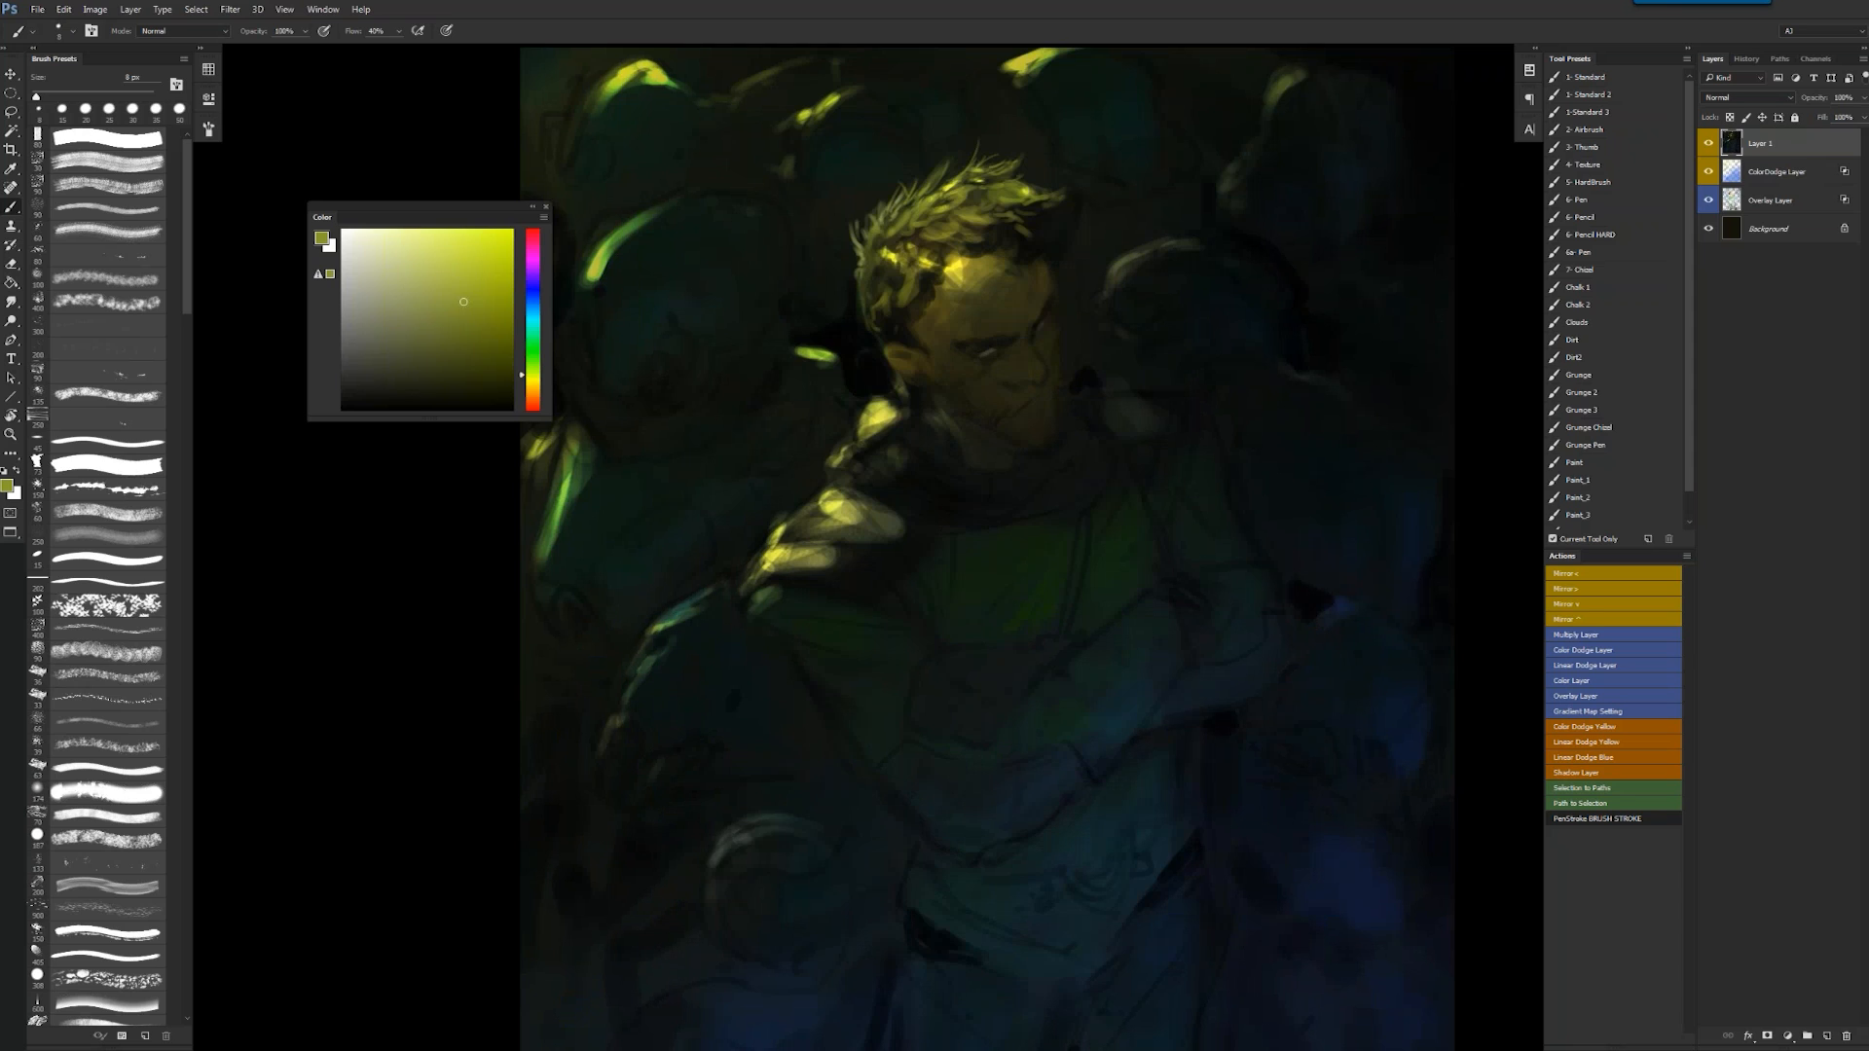
# - Mirror the canvas horizontally, touch up the strands at the back of the central figure's head, and sample a dark brown there
pyautogui.press('z')
pyautogui.keyDown('alt'); pyautogui.click(1014, 273); pyautogui.keyUp('alt')
pyautogui.keyDown('alt'); pyautogui.click(1015, 273); pyautogui.keyUp('alt')
pyautogui.hotkey('ctrl', 'shift', 'h')
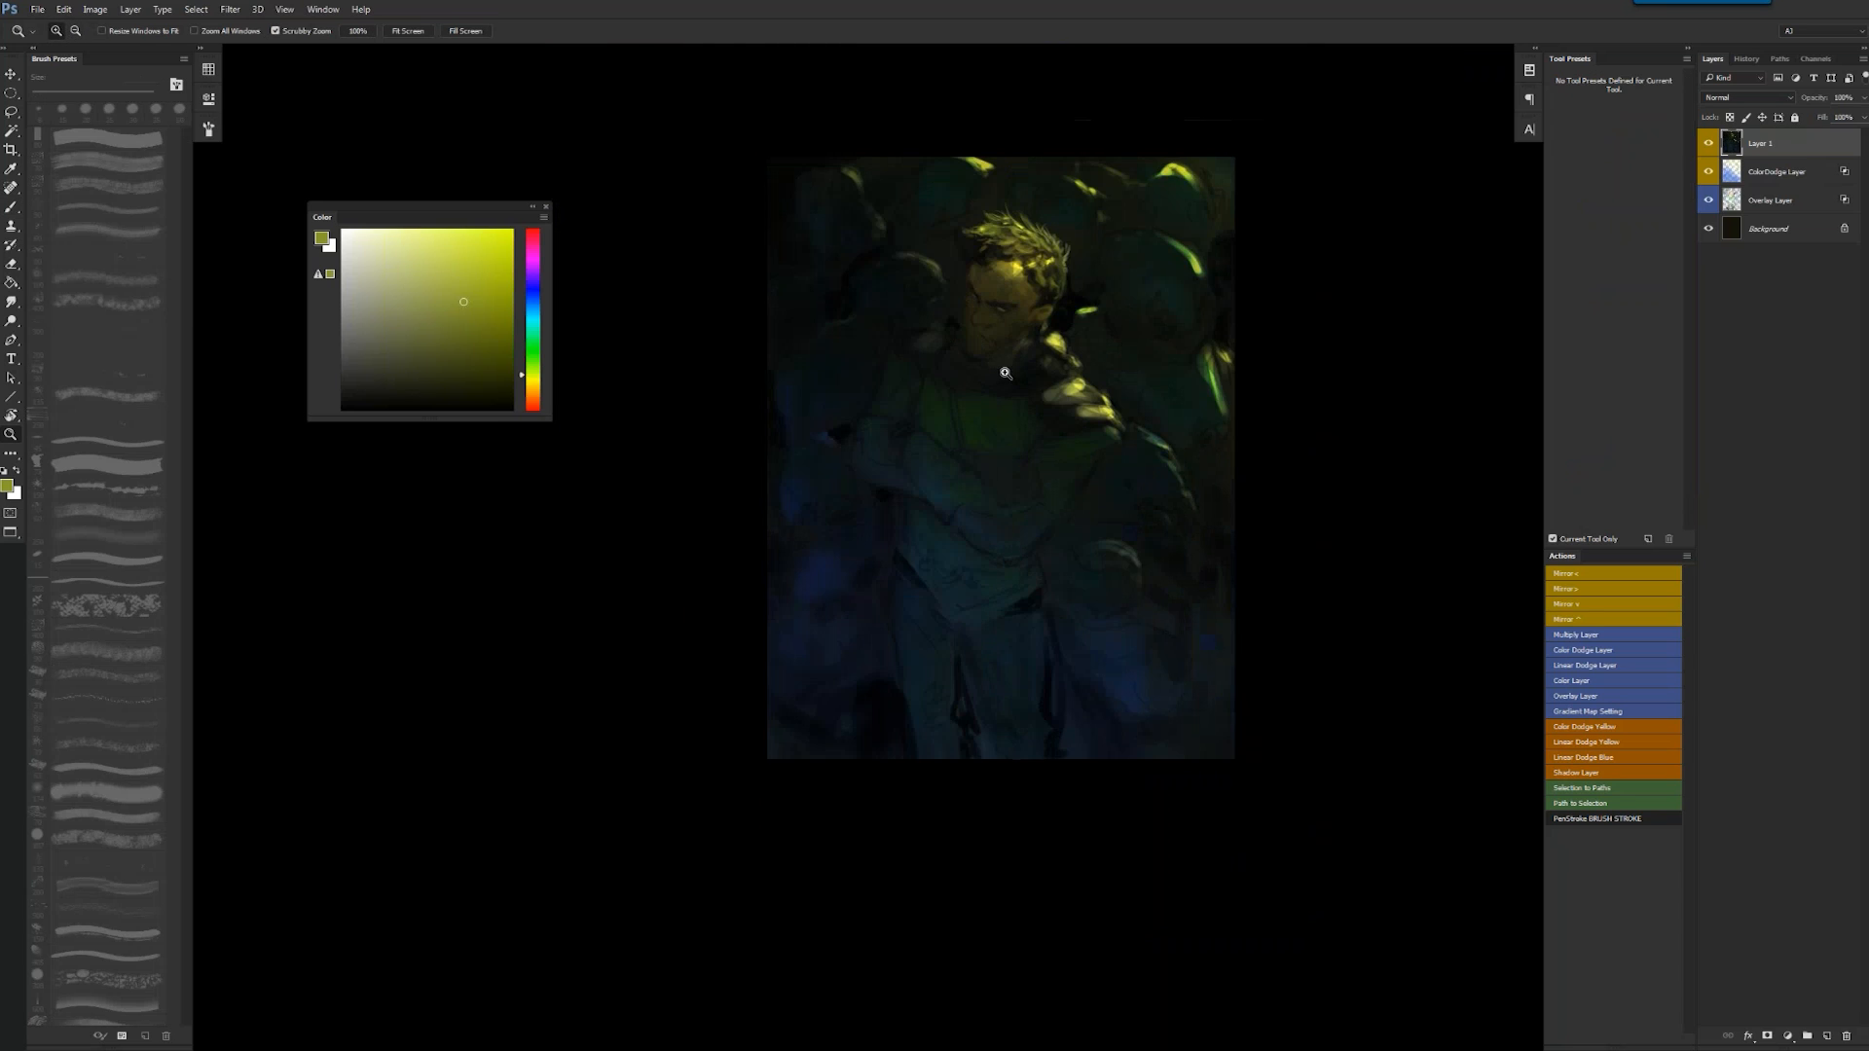
pyautogui.click(1004, 374)
pyautogui.click(1009, 343)
pyautogui.click(1008, 343)
pyautogui.press('b')
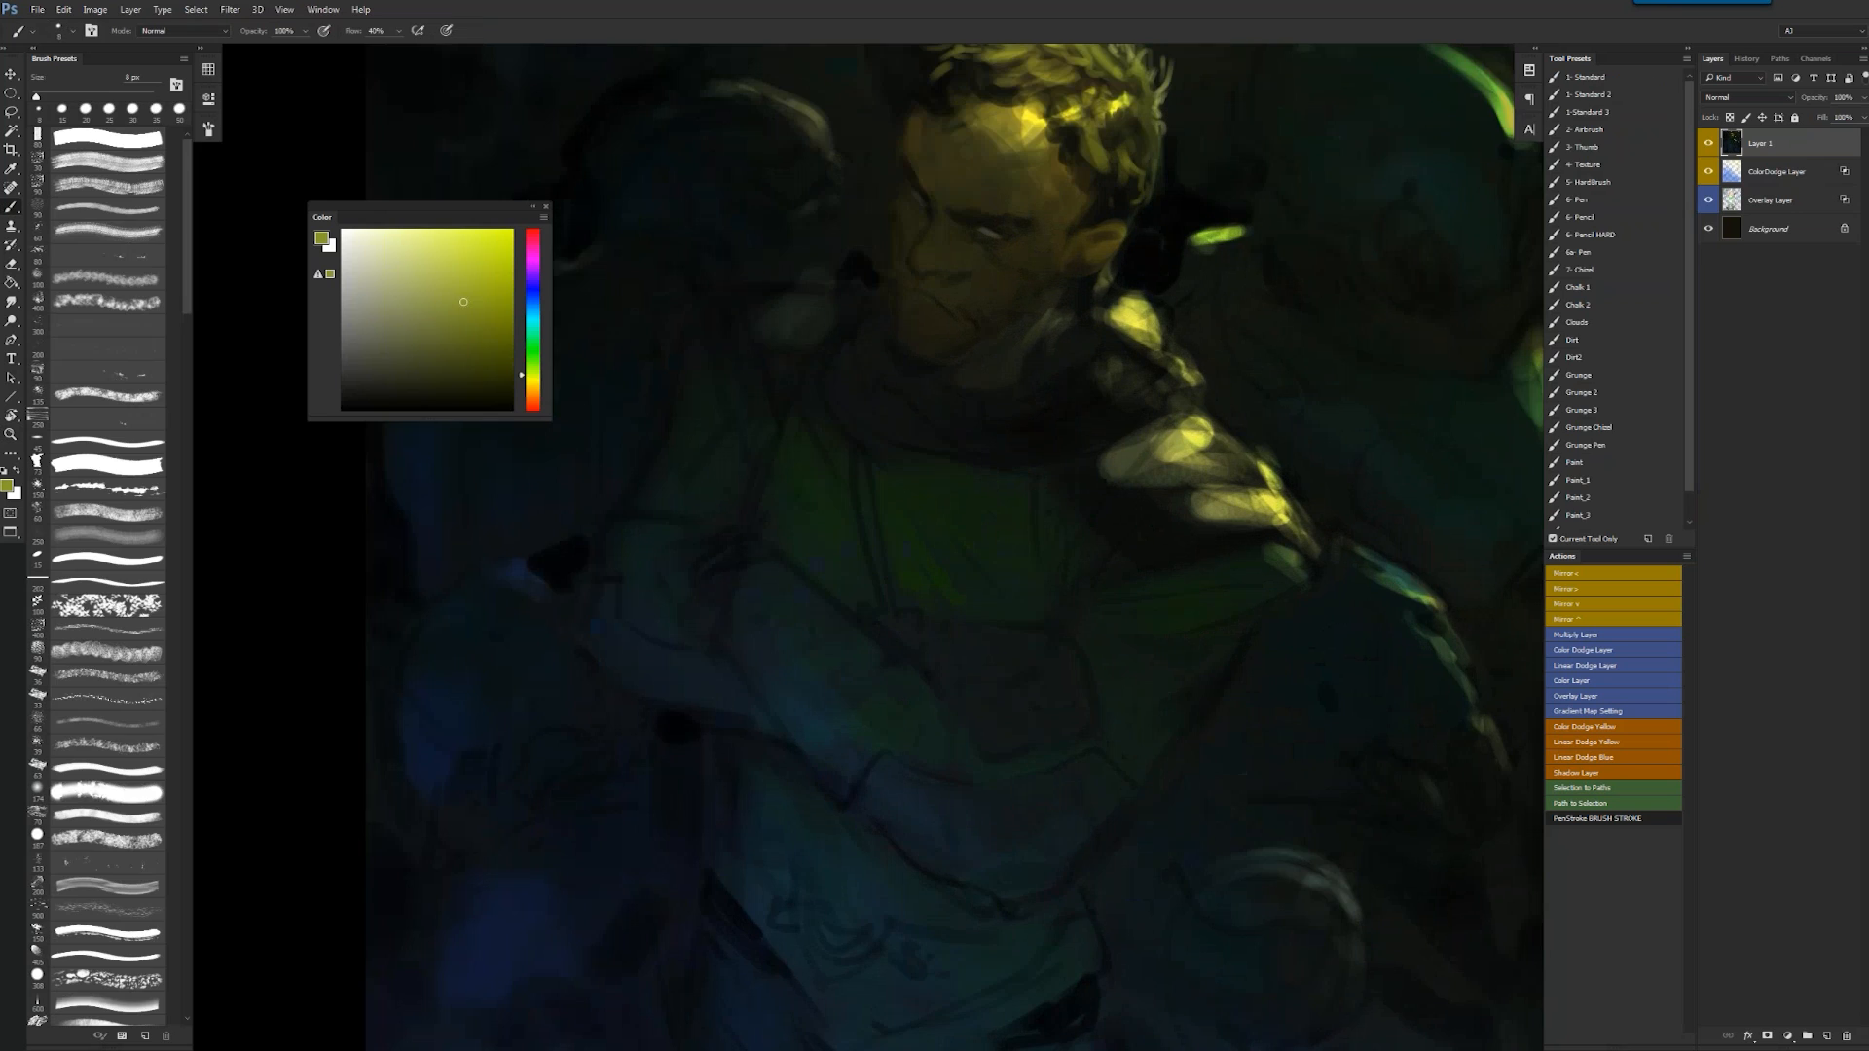
pyautogui.moveTo(1009, 343); pyautogui.dragTo(1058, 401)
pyautogui.moveTo(1148, 153); pyautogui.dragTo(1171, 138)
pyautogui.keyDown('alt'); pyautogui.click(1141, 187); pyautogui.keyUp('alt')
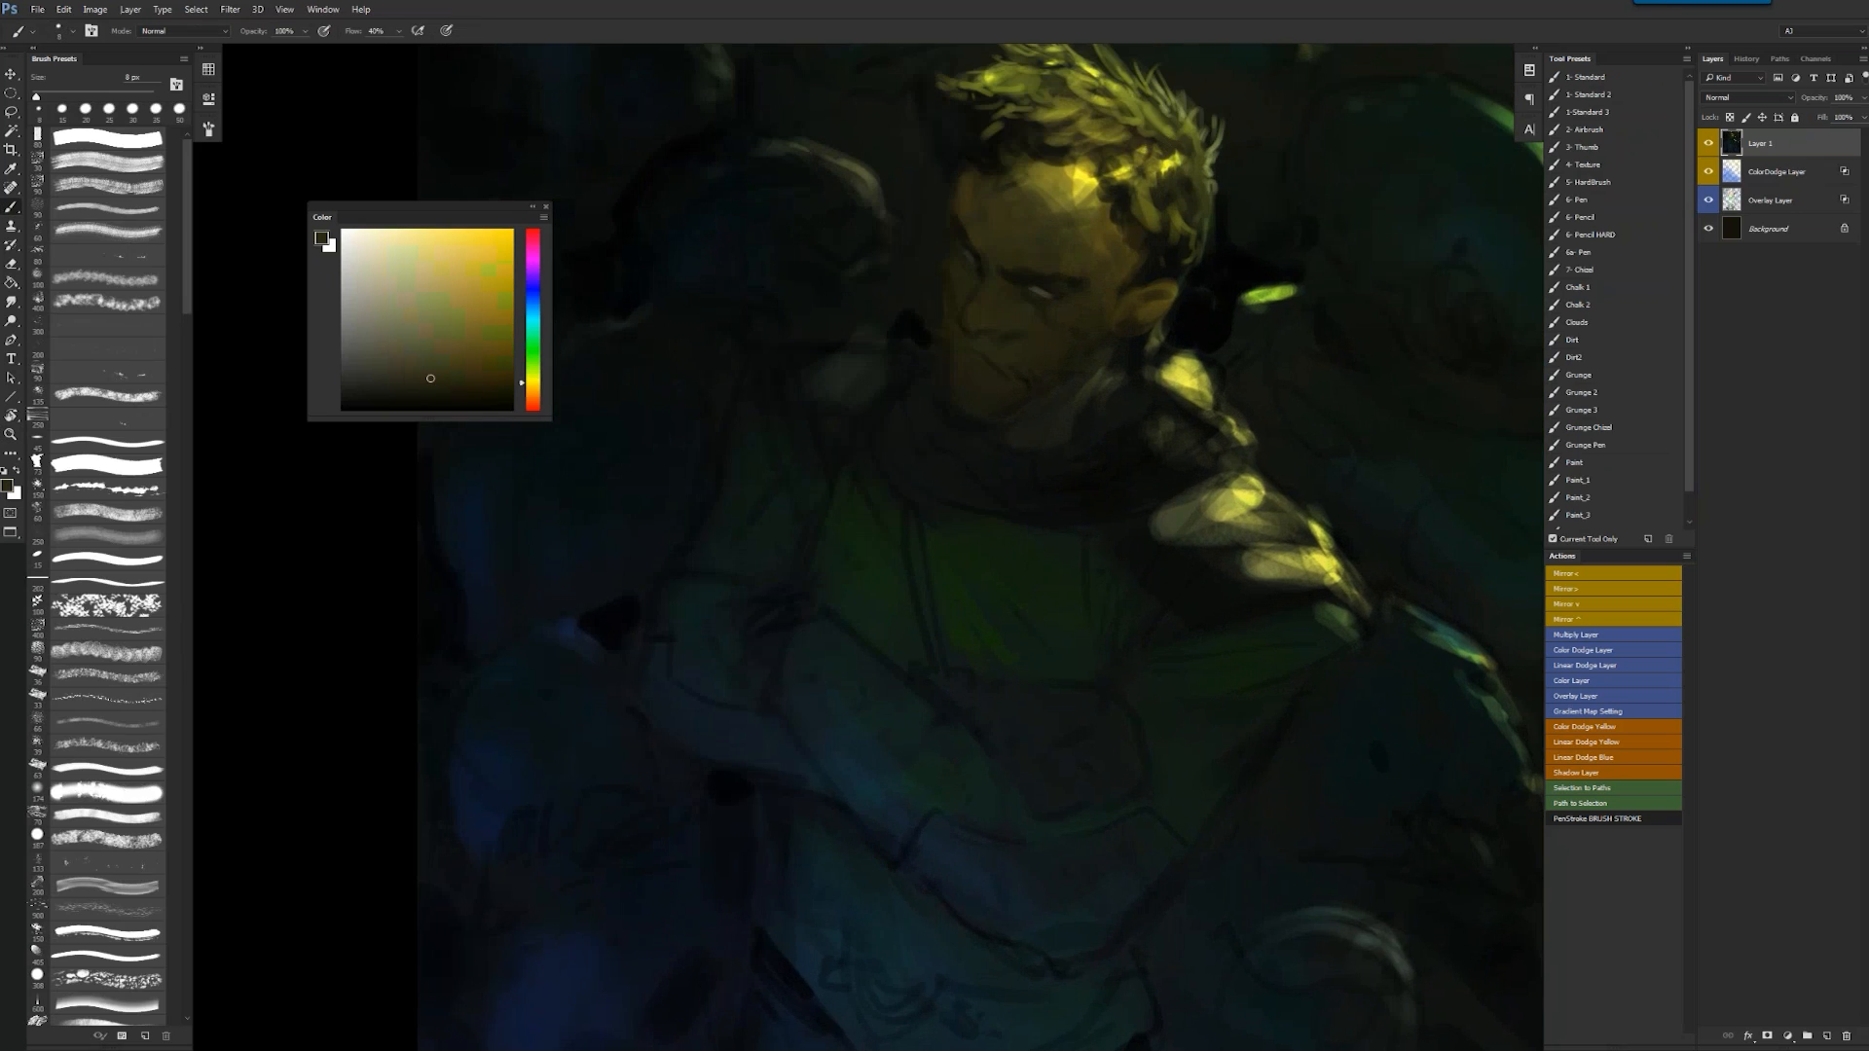
# - Paint a dark moustache shadow on the central figure's upper lip in black and mirror the canvas back
pyautogui.press(']')
pyautogui.press(']')
pyautogui.press('d')
pyautogui.press(']')
pyautogui.press(']')
pyautogui.press(']')
pyautogui.press(']')
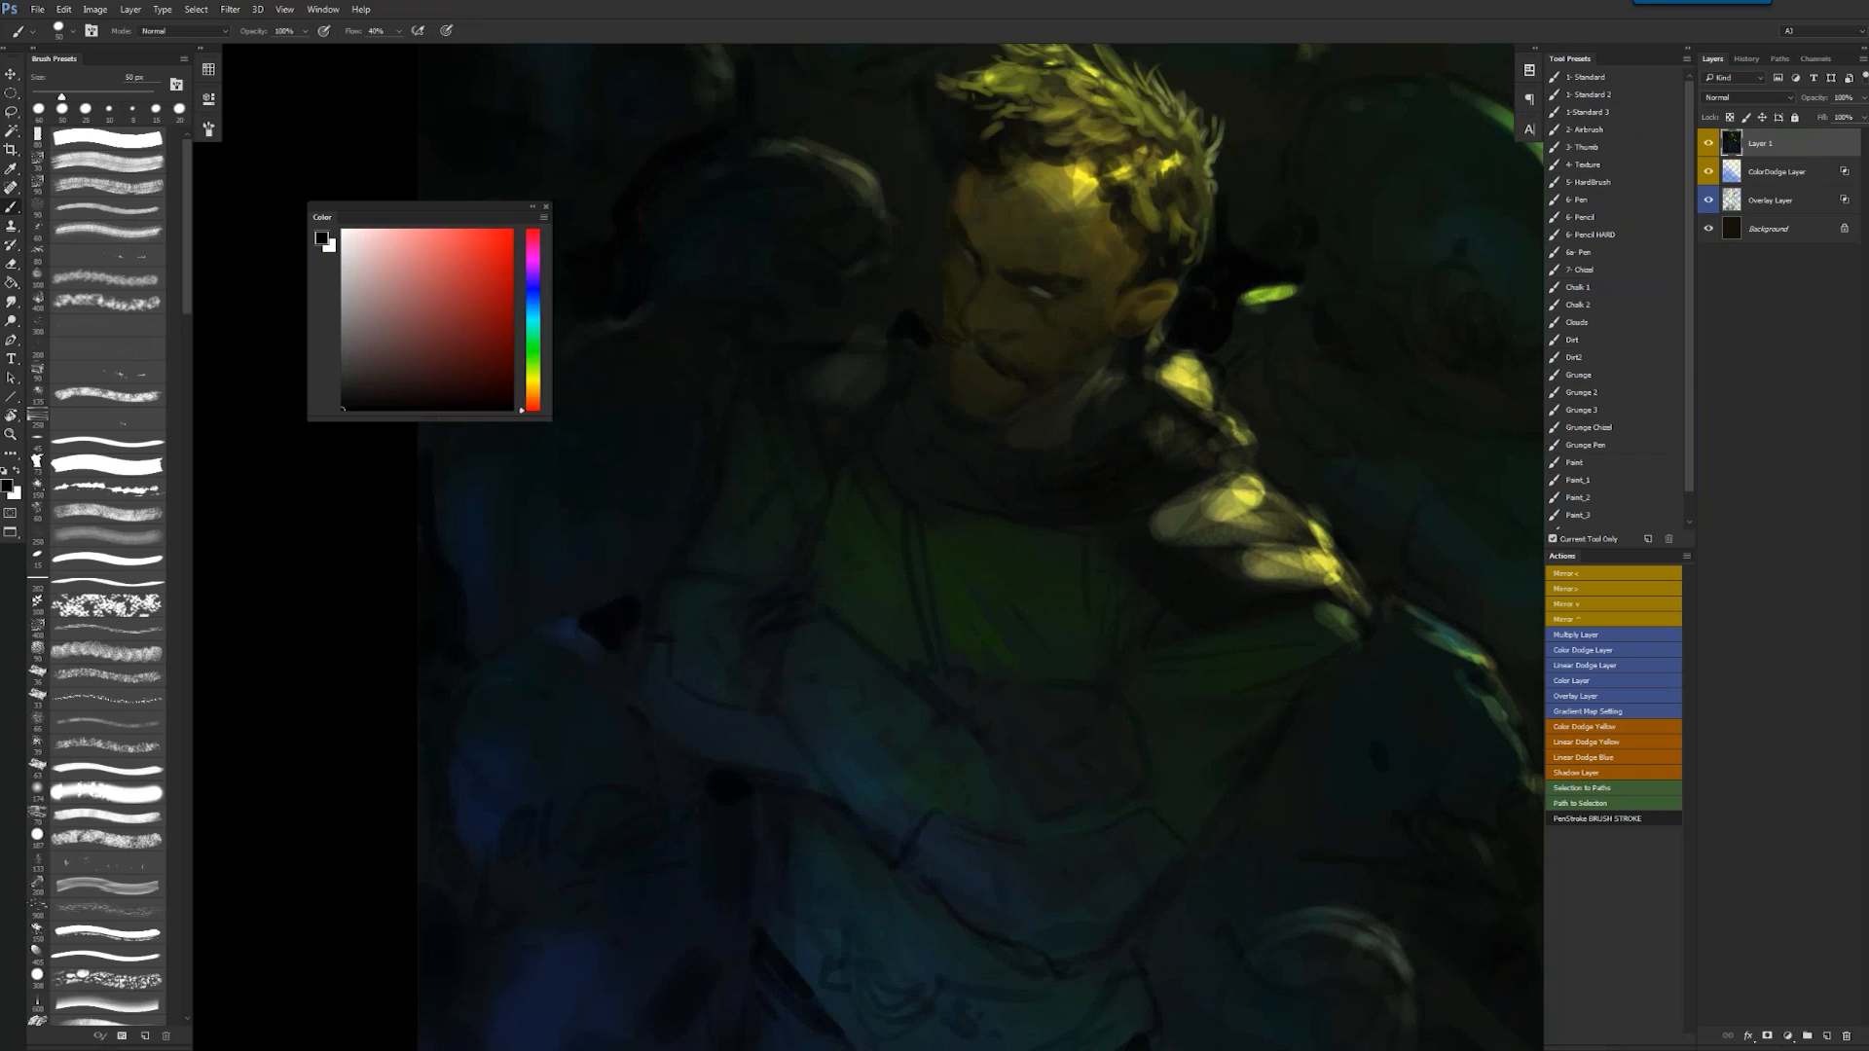
pyautogui.press('[')
pyautogui.press('[')
pyautogui.press('[')
pyautogui.press('[')
pyautogui.press(']')
pyautogui.hotkey('ctrl', 'shift', 'h')
pyautogui.moveTo(1047, 388); pyautogui.dragTo(991, 404)
# - Darken the central figure's eyes and brows in black, using brush sizes from 7 to 15 px
pyautogui.press('[')
pyautogui.press('[')
pyautogui.press('[')
pyautogui.press('[')
pyautogui.press('[')
pyautogui.press('[')
pyautogui.press('[')
pyautogui.press('[')
pyautogui.press('[')
pyautogui.press('[')
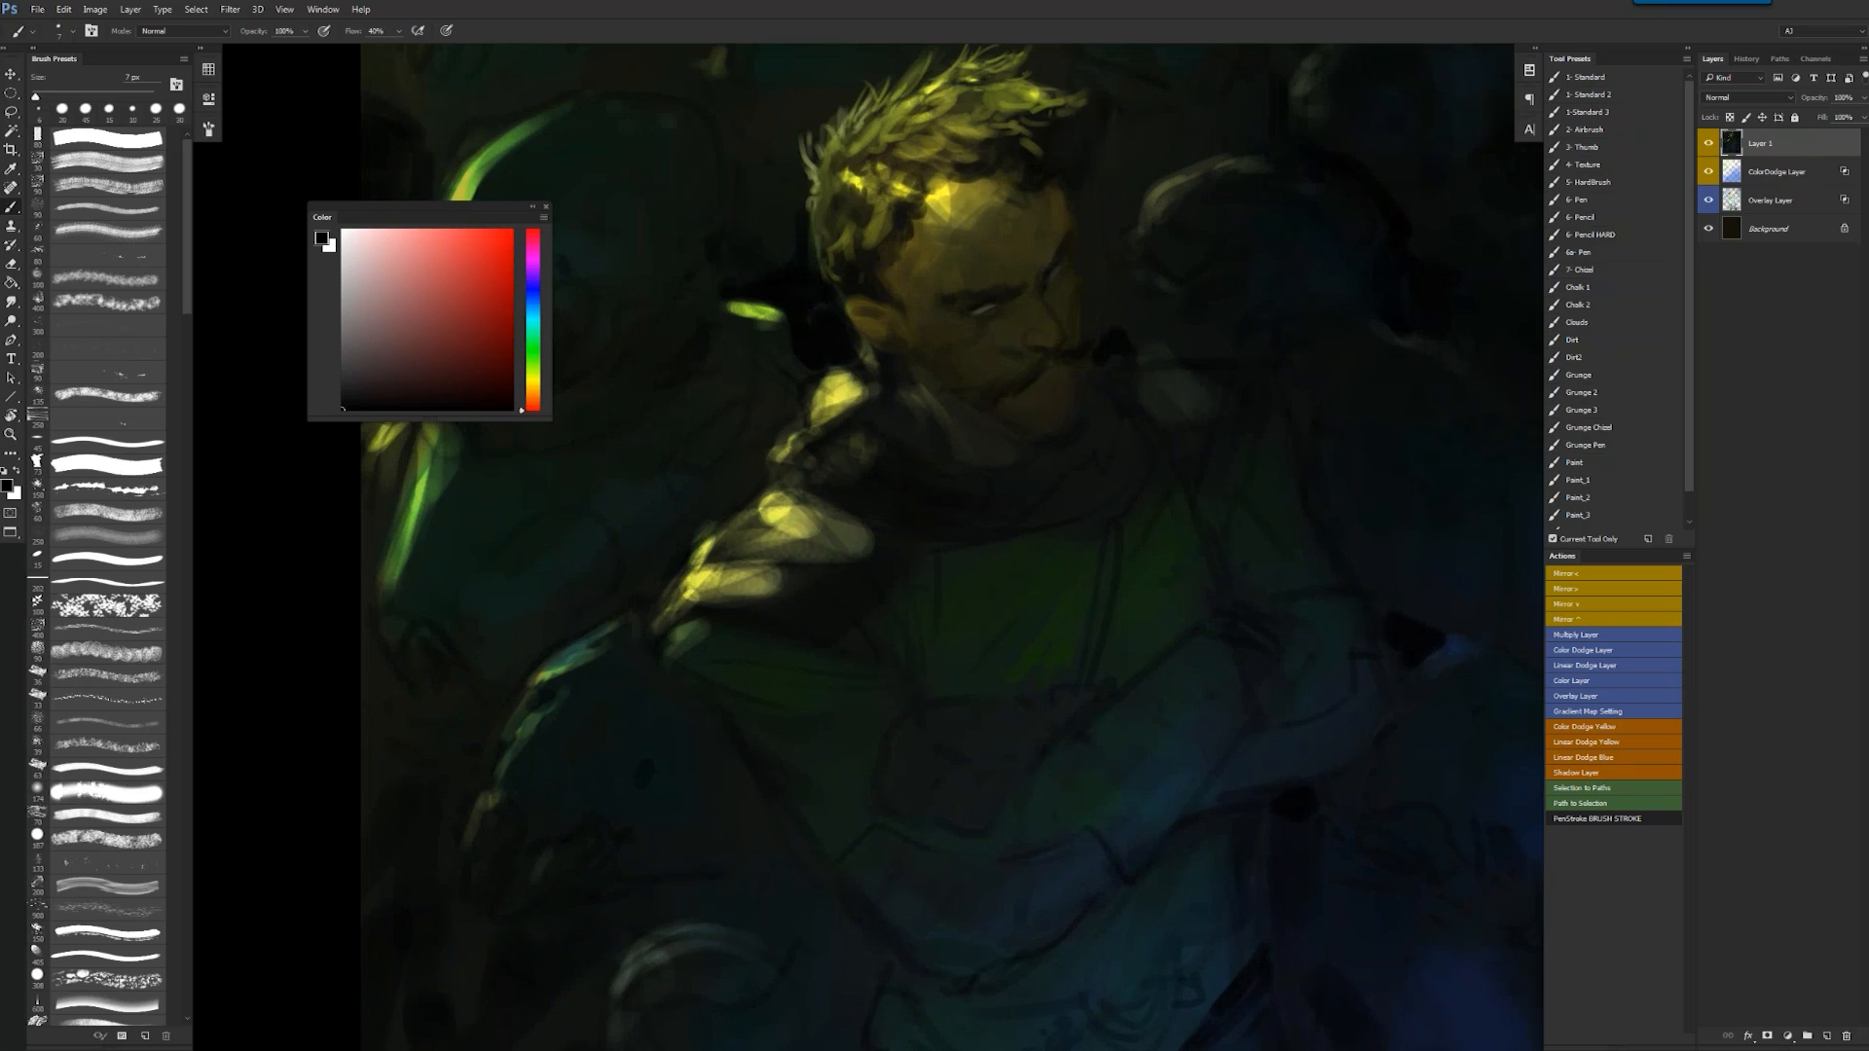
pyautogui.press(']')
pyautogui.press(']')
pyautogui.press(']')
pyautogui.press(']')
# - Refine the shadowed far edge of the central figure's face with sampled dark green and dark brown at 15 px
pyautogui.keyDown('alt'); pyautogui.click(1079, 202); pyautogui.keyUp('alt')
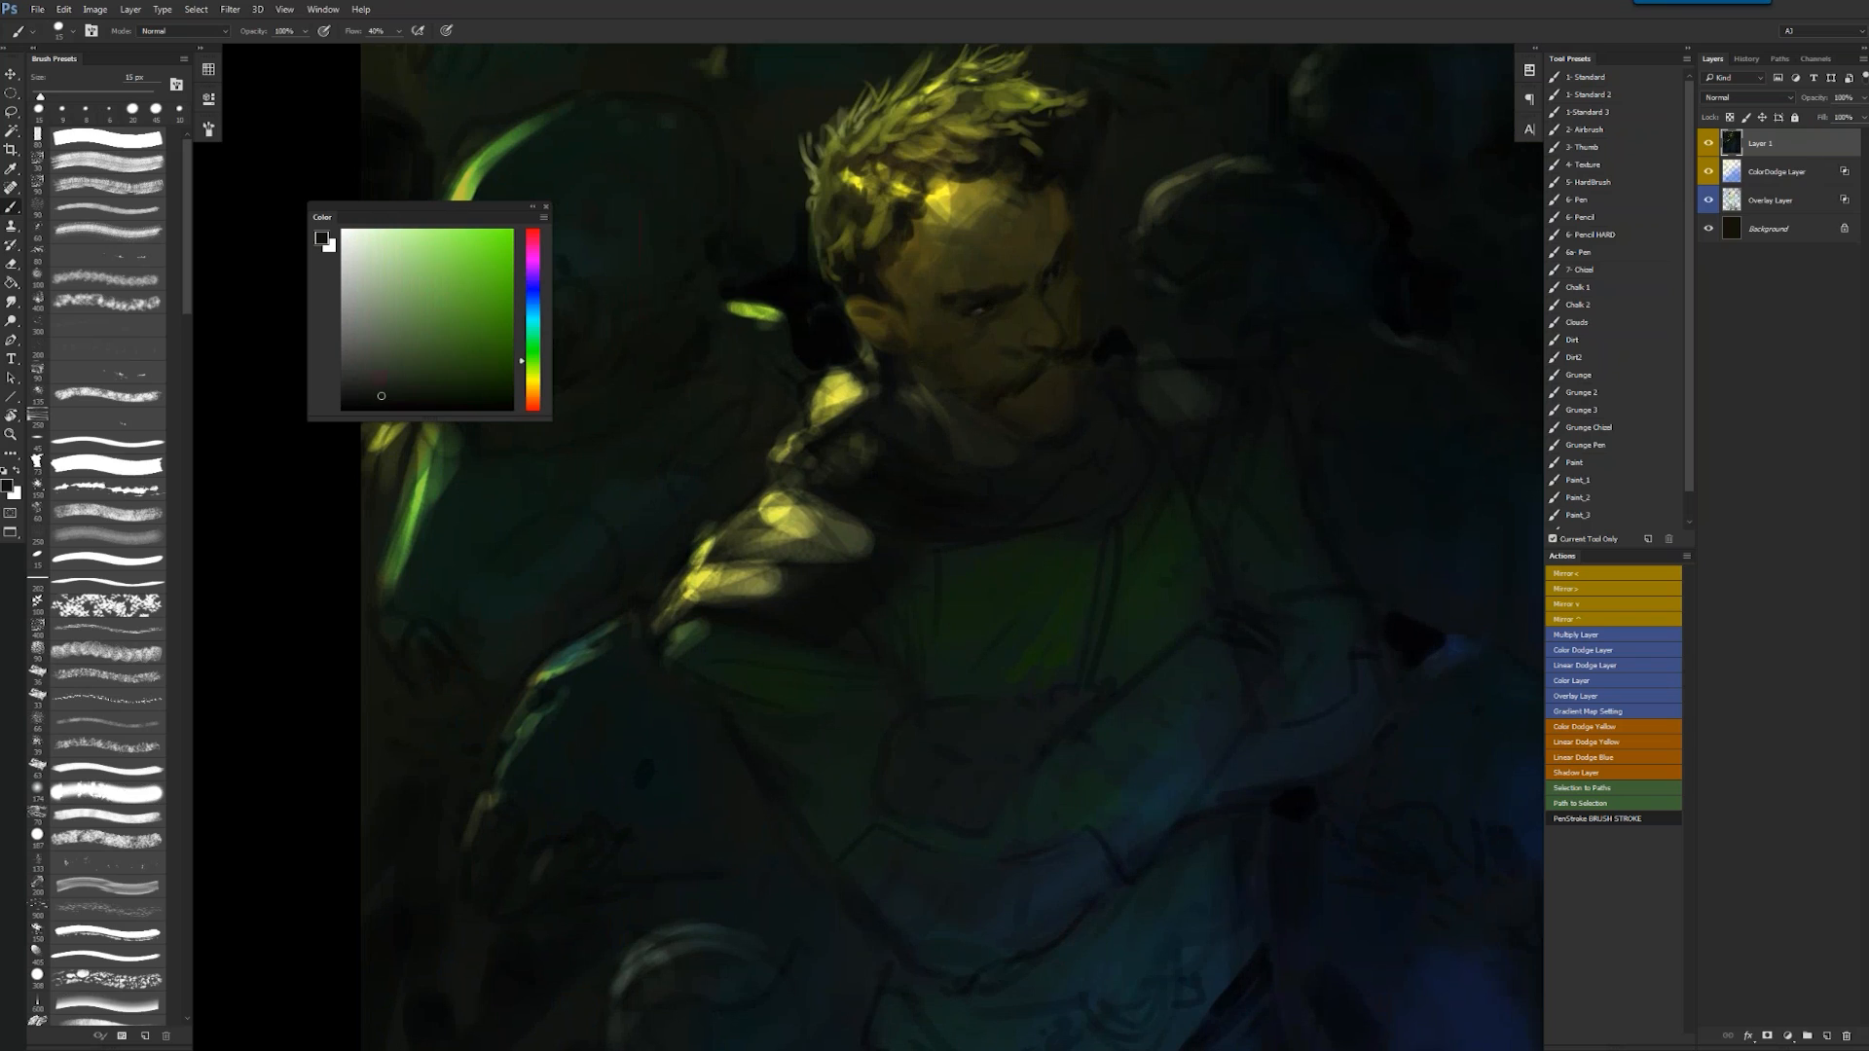
pyautogui.keyDown('alt'); pyautogui.click(1078, 276); pyautogui.keyUp('alt')
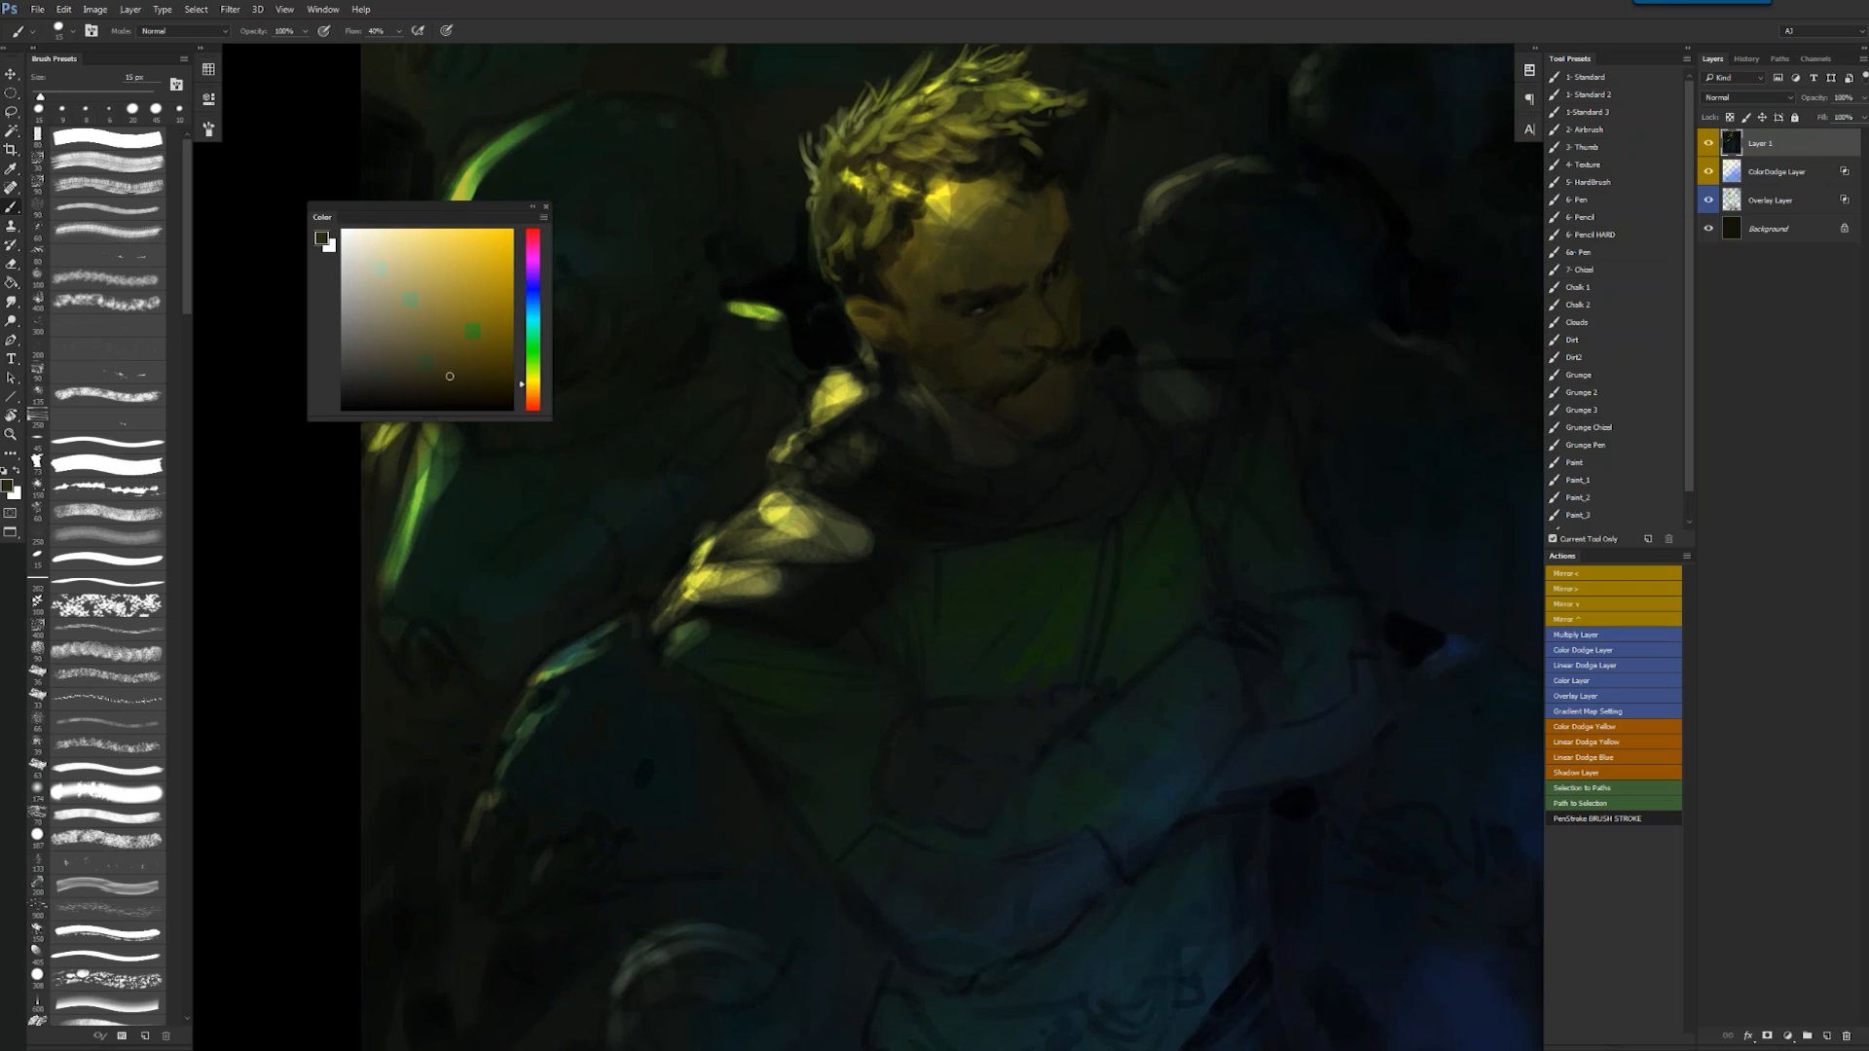
pyautogui.keyDown('alt'); pyautogui.click(1084, 277); pyautogui.keyUp('alt')
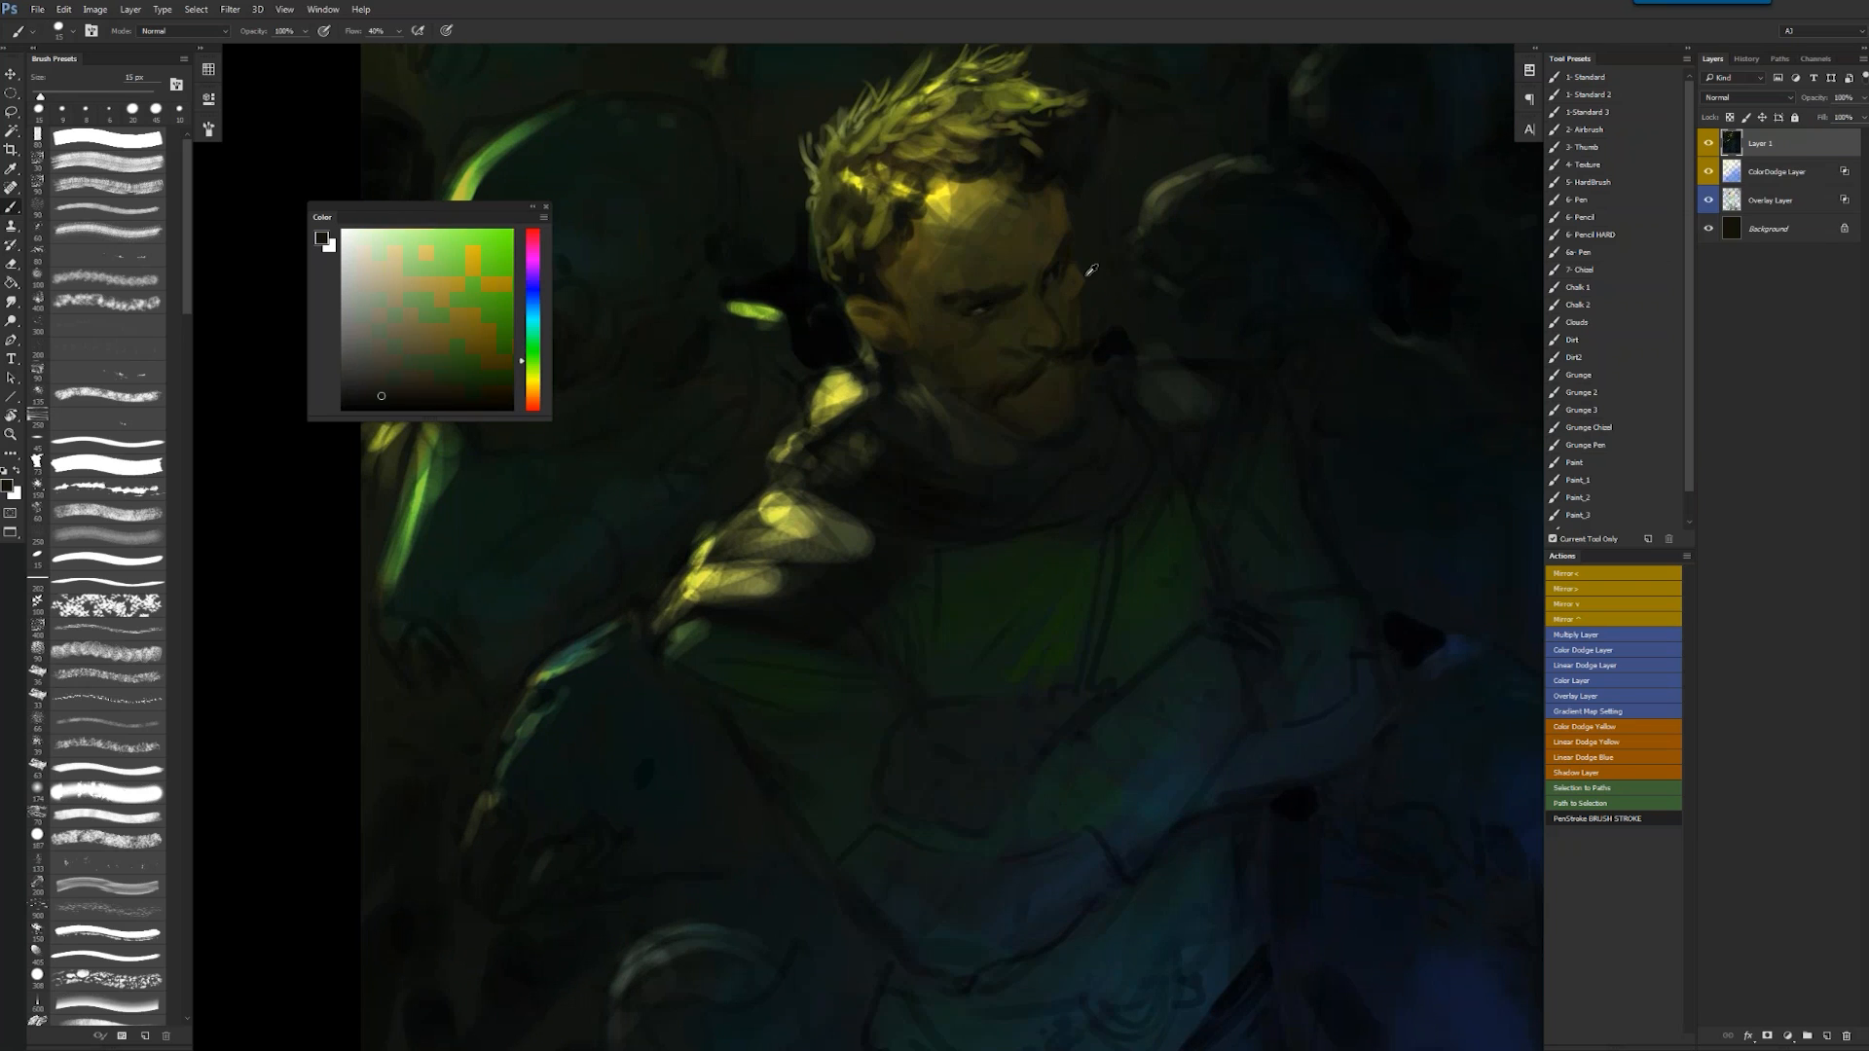
pyautogui.keyDown('alt'); pyautogui.click(1071, 317); pyautogui.keyUp('alt')
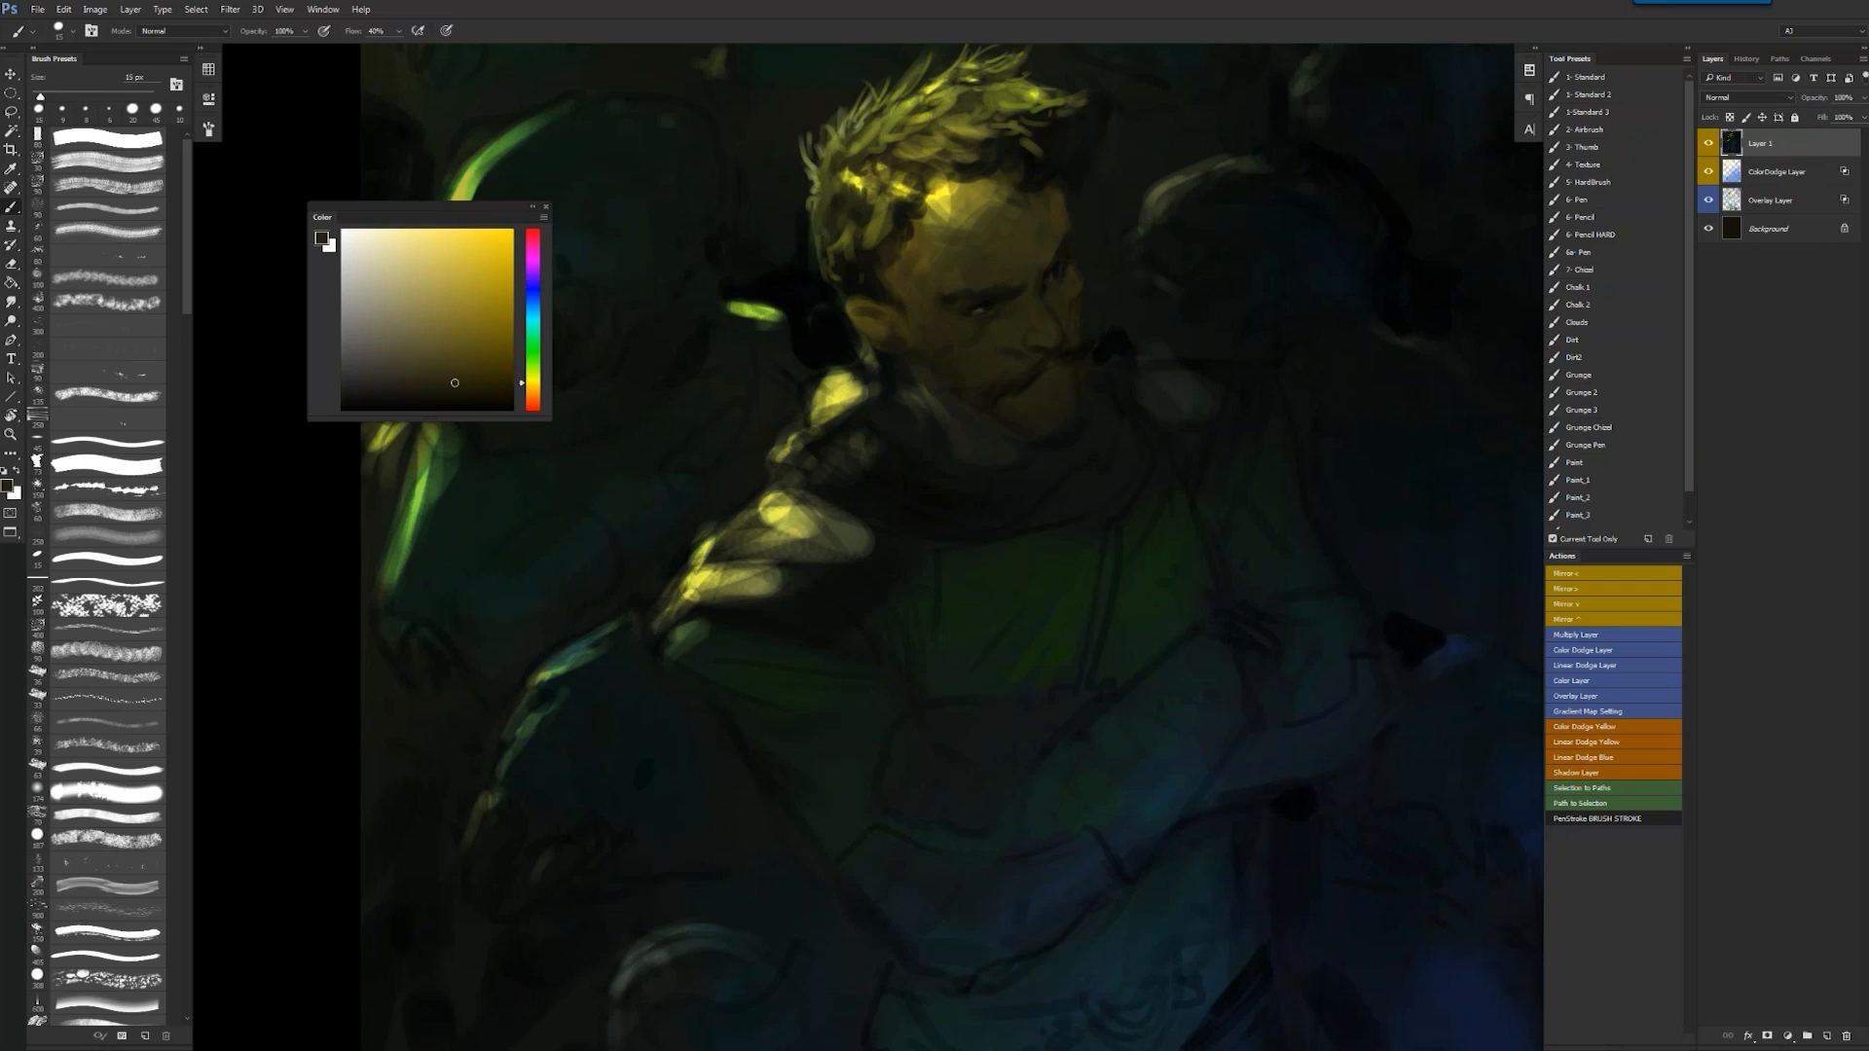
# - Mirror the canvas and shade the far side of the face and forehead with sampled dark browns, enlarging the brush to 35 px
pyautogui.press('z')
pyautogui.keyDown('alt'); pyautogui.click(1077, 412); pyautogui.keyUp('alt')
pyautogui.keyDown('alt'); pyautogui.click(1074, 414); pyautogui.keyUp('alt')
pyautogui.hotkey('ctrl', 'shift', 'h')
pyautogui.doubleClick(1036, 411)
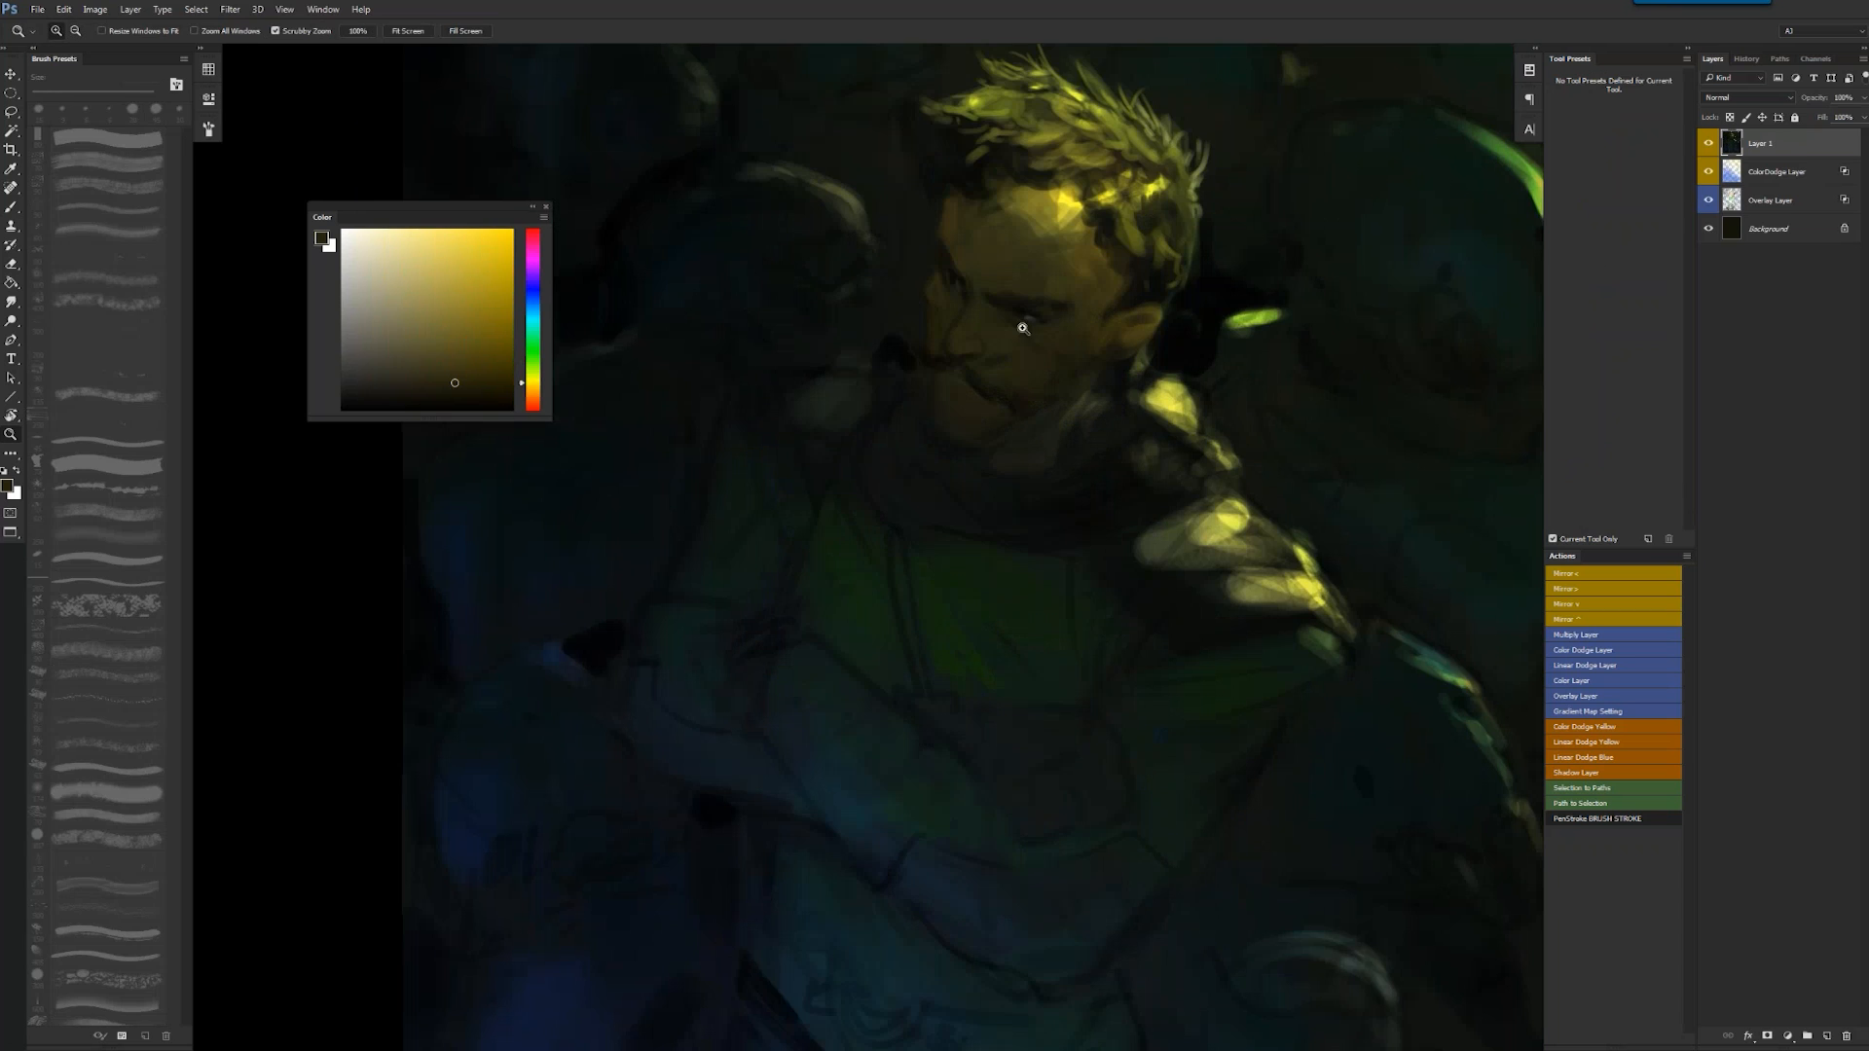
pyautogui.press('b')
pyautogui.keyDown('alt'); pyautogui.click(941, 289); pyautogui.keyUp('alt')
pyautogui.press(']')
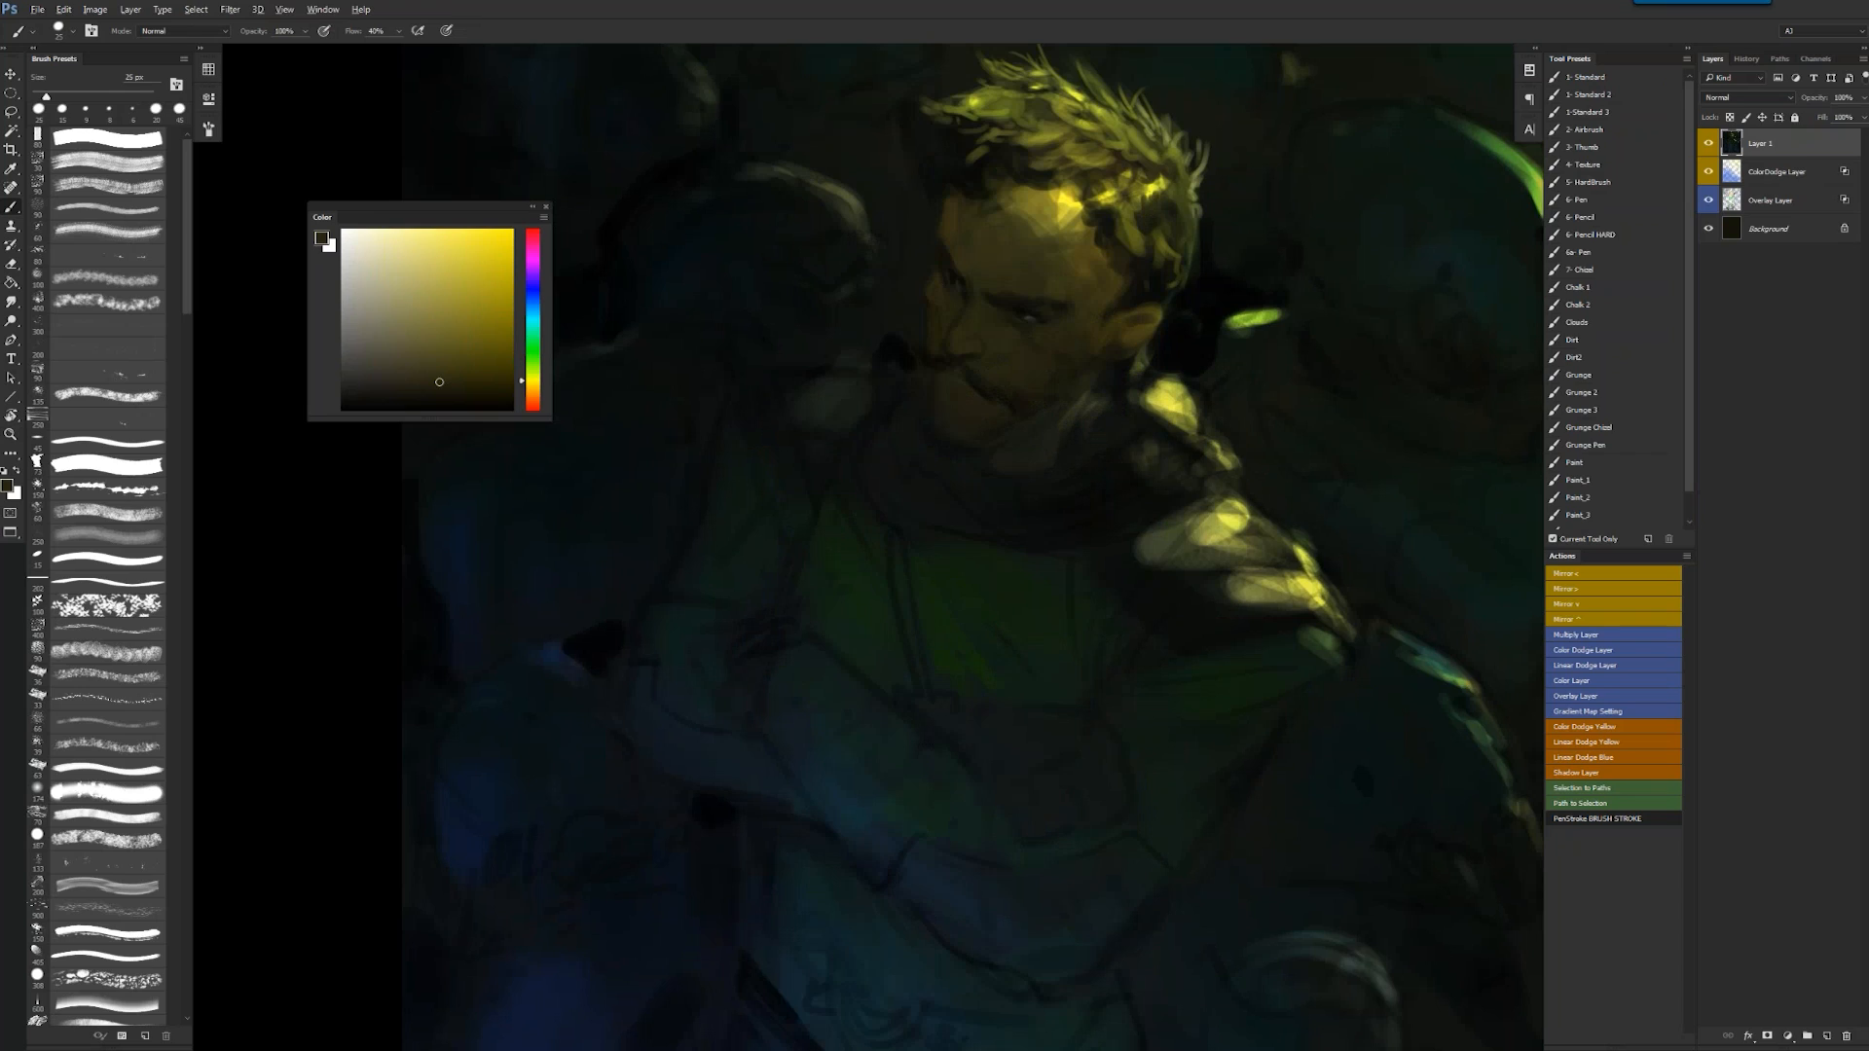
pyautogui.keyDown('alt'); pyautogui.click(959, 217); pyautogui.keyUp('alt')
pyautogui.press(']')
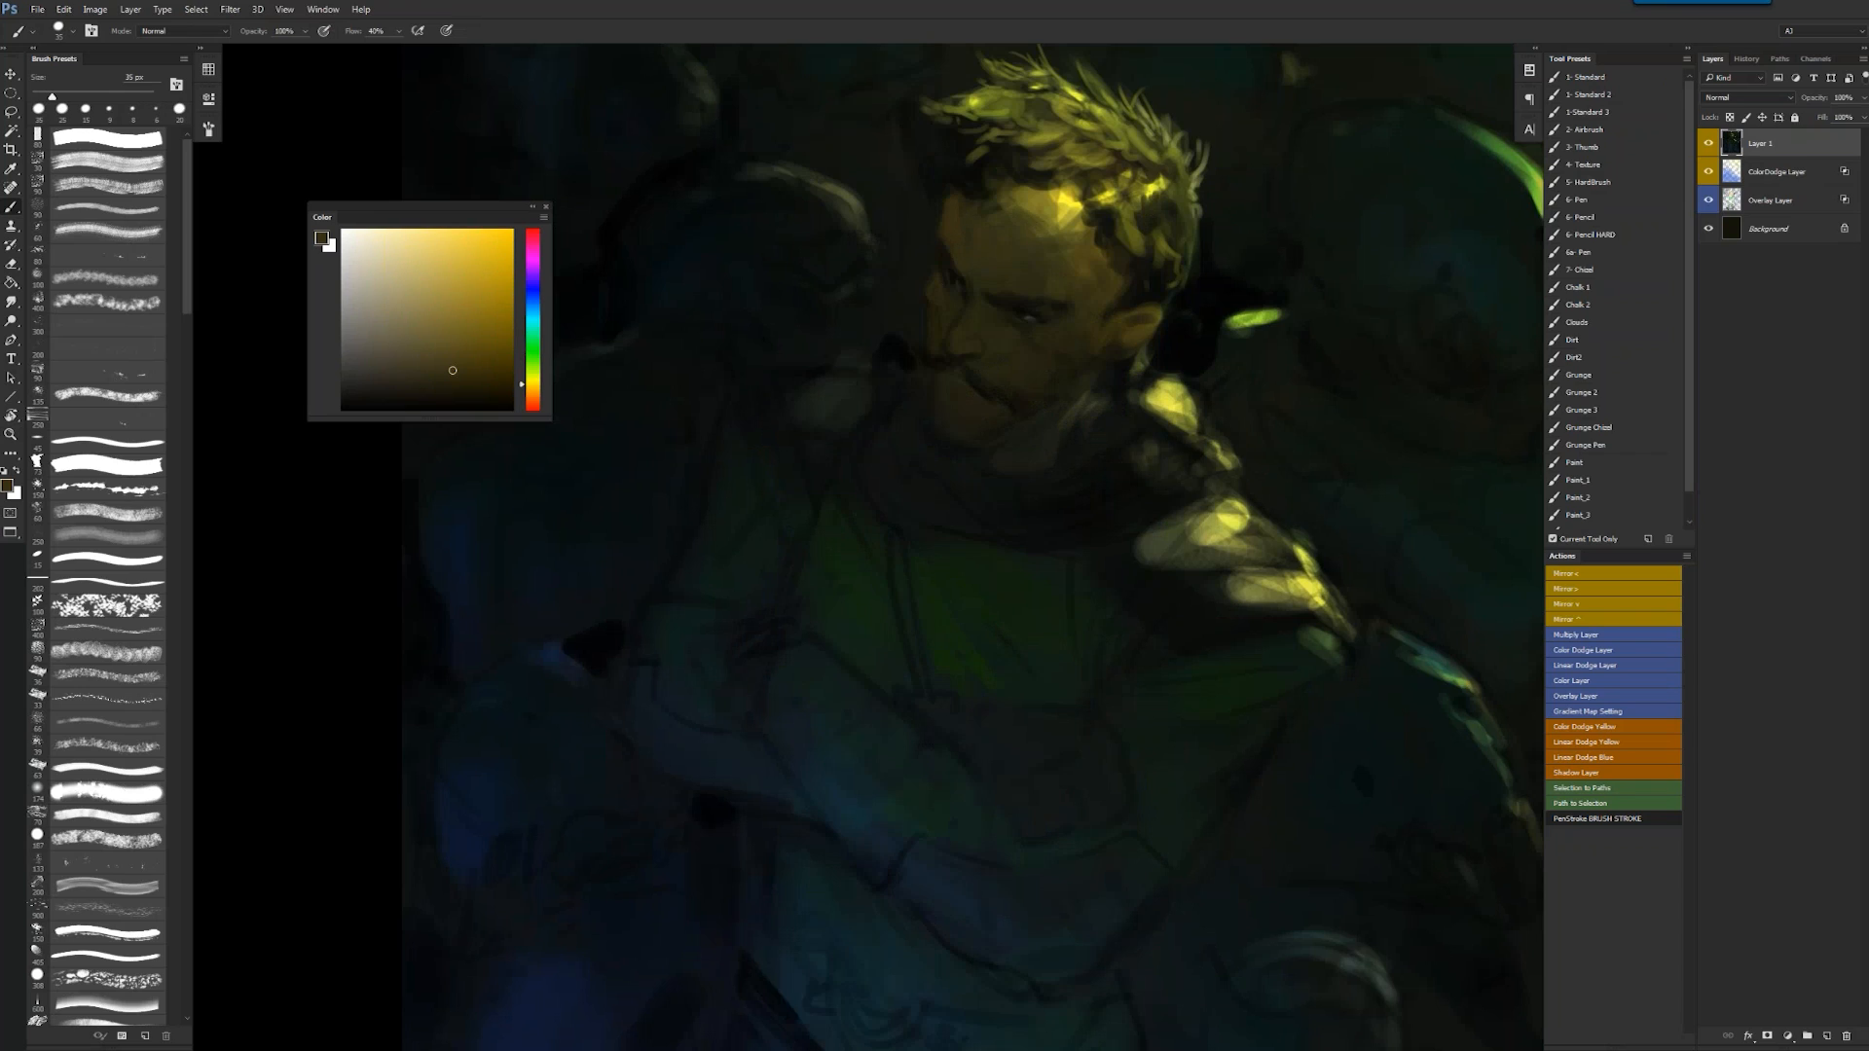
# - Darken the hairline above the central figure's forehead with a sampled green-black and a 20 px brush
pyautogui.keyDown('alt'); pyautogui.click(998, 196); pyautogui.keyUp('alt')
pyautogui.press('[')
pyautogui.press('[')
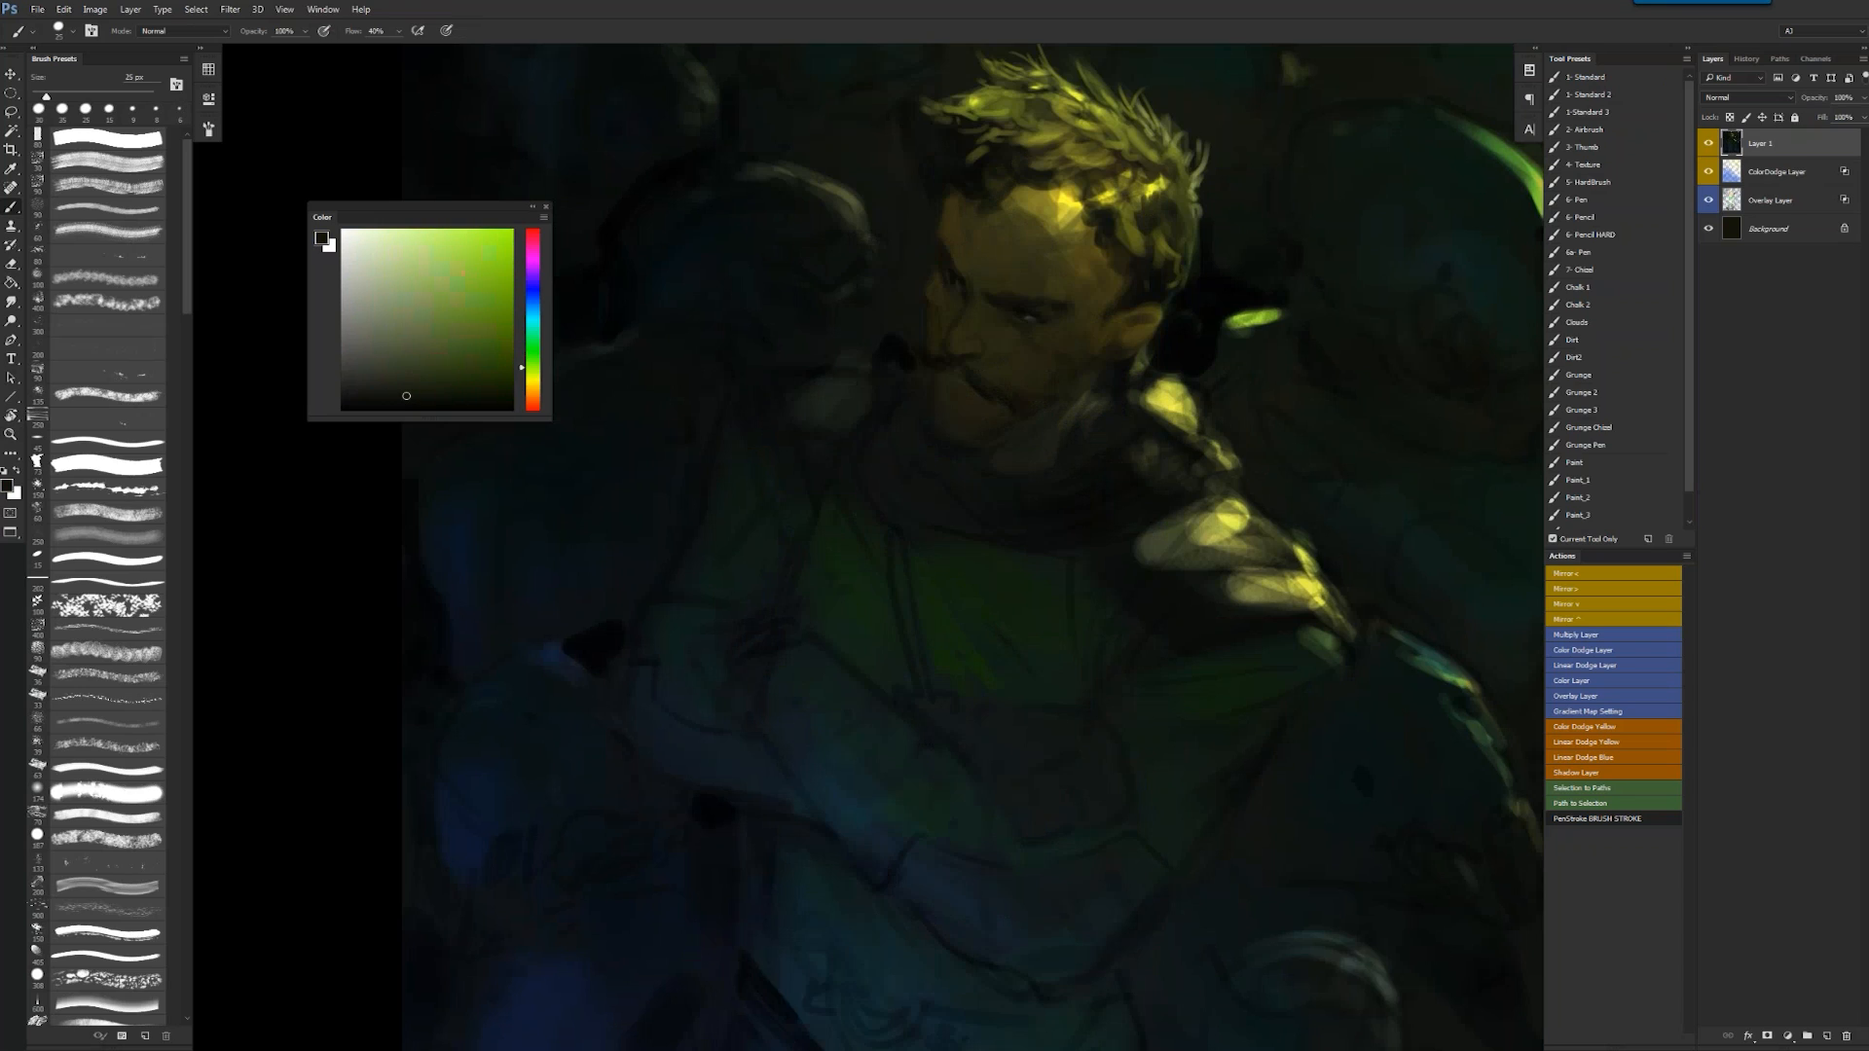
pyautogui.press('[')
pyautogui.moveTo(1030, 193); pyautogui.dragTo(1031, 203)
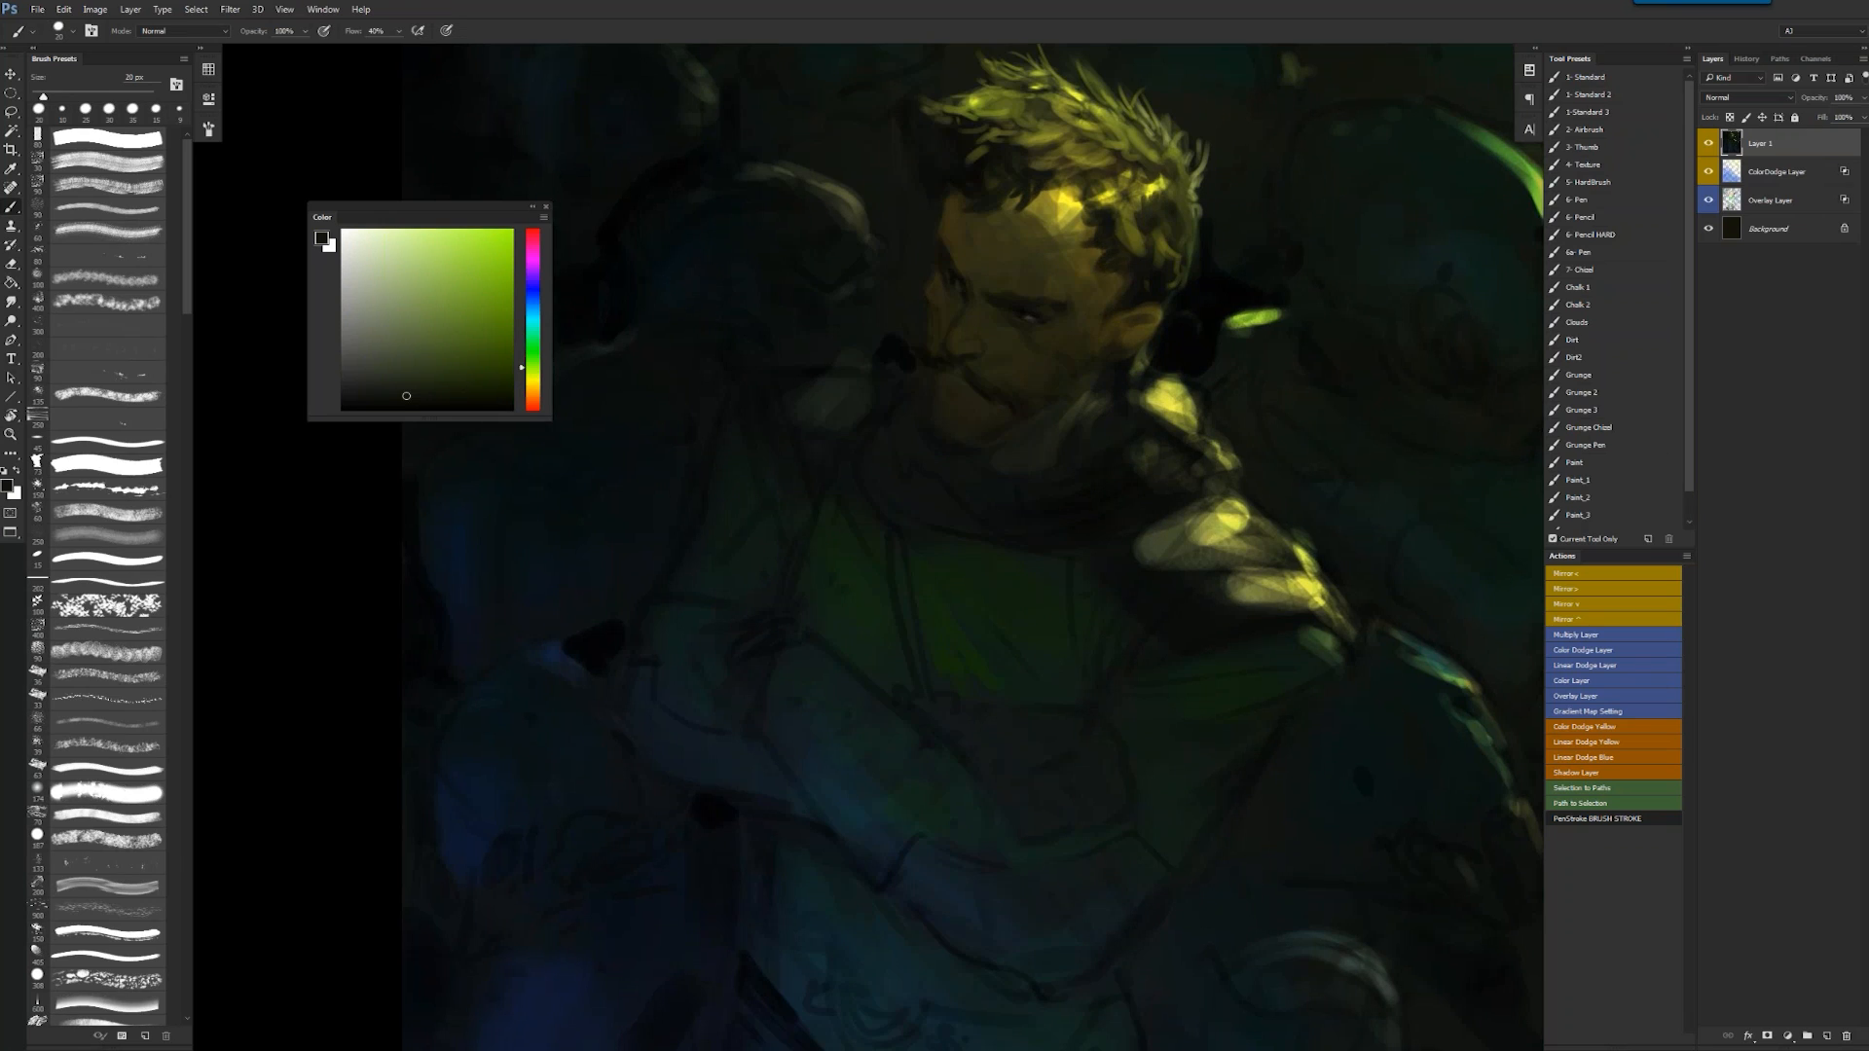
pyautogui.press(']')
# - Mirror the canvas back and rework the hair at the temple with sampled olive and a 30 px brush
pyautogui.hotkey('ctrl', 'shift', 'h')
pyautogui.moveTo(969, 326); pyautogui.dragTo(904, 357)
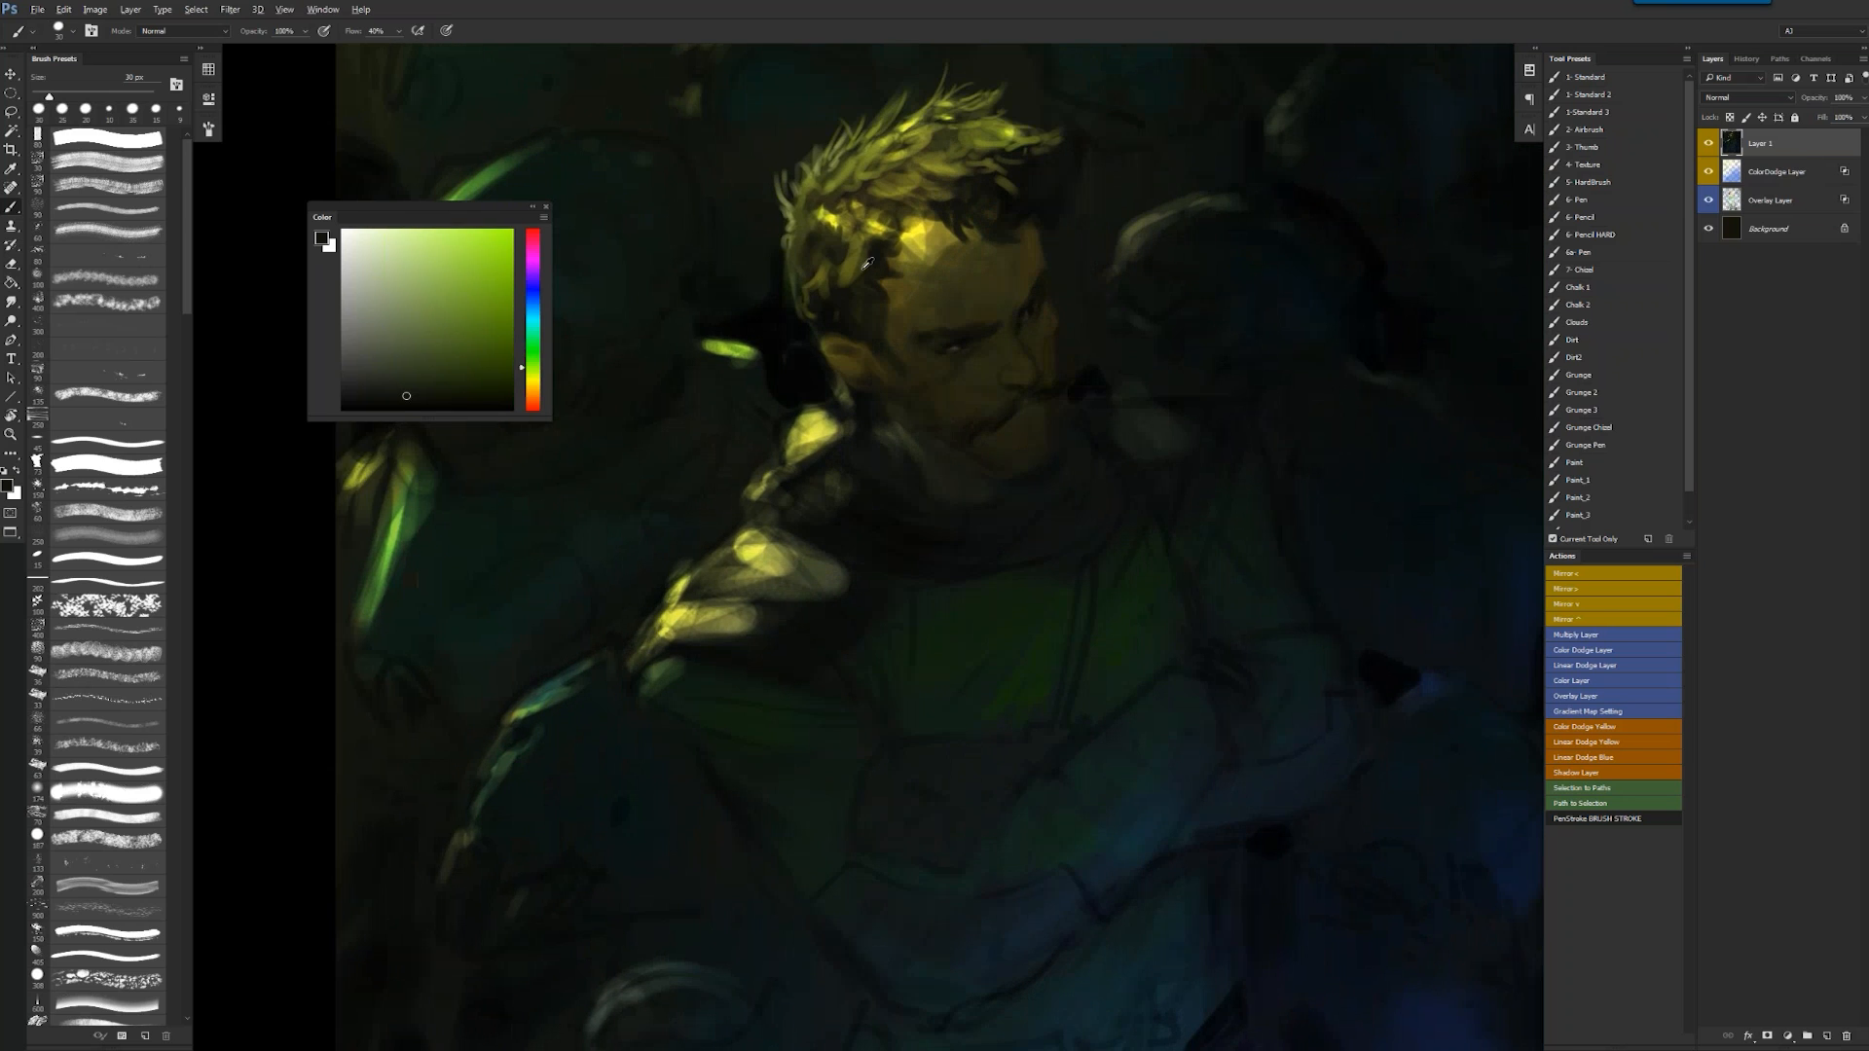
pyautogui.keyDown('alt'); pyautogui.click(862, 268); pyautogui.keyUp('alt')
pyautogui.keyDown('alt'); pyautogui.click(867, 258); pyautogui.keyUp('alt')
pyautogui.keyDown('alt'); pyautogui.click(867, 258); pyautogui.keyUp('alt')
pyautogui.moveTo(866, 261); pyautogui.dragTo(855, 282)
pyautogui.keyDown('alt'); pyautogui.click(861, 268); pyautogui.keyUp('alt')
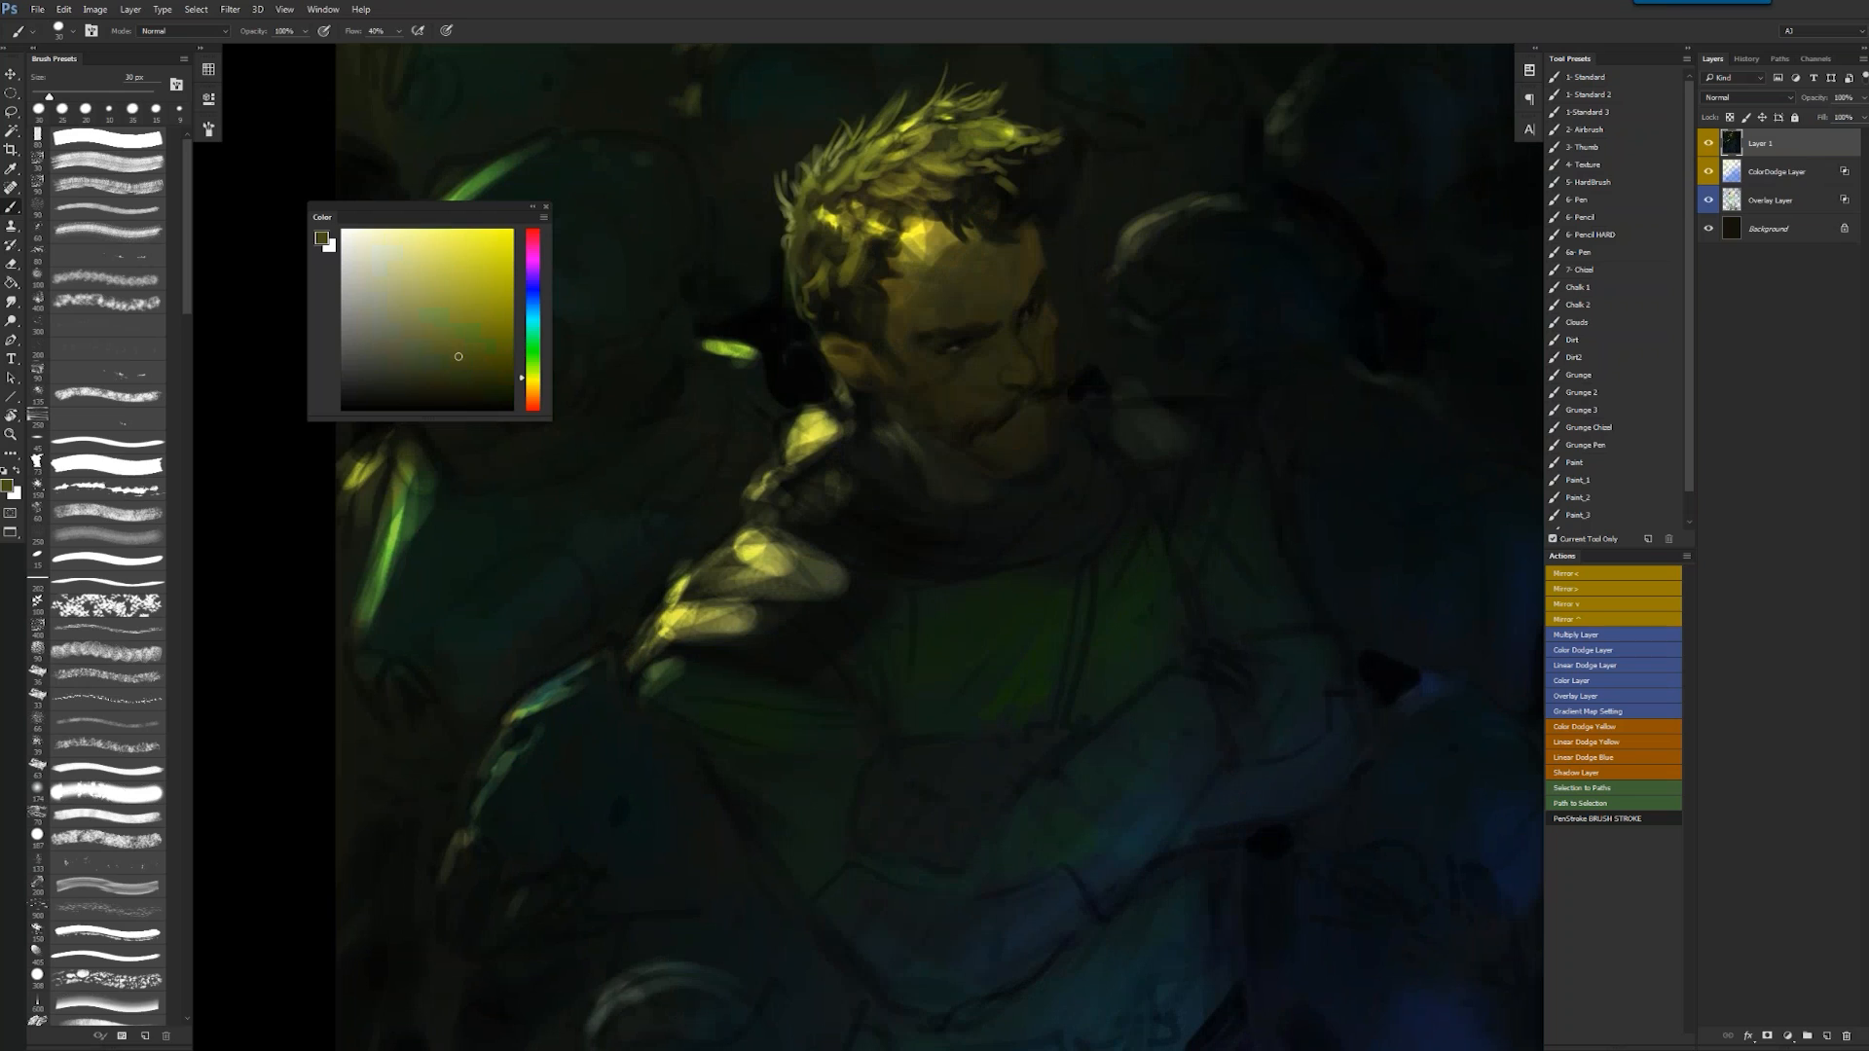
# - Deepen the side hair above the central figure's ear with sampled near-black tones at 35 px
pyautogui.keyDown('alt'); pyautogui.click(849, 305); pyautogui.keyUp('alt')
pyautogui.moveTo(820, 277); pyautogui.dragTo(845, 286)
pyautogui.keyDown('alt'); pyautogui.click(839, 283); pyautogui.keyUp('alt')
pyautogui.keyDown('alt'); pyautogui.click(823, 298); pyautogui.keyUp('alt')
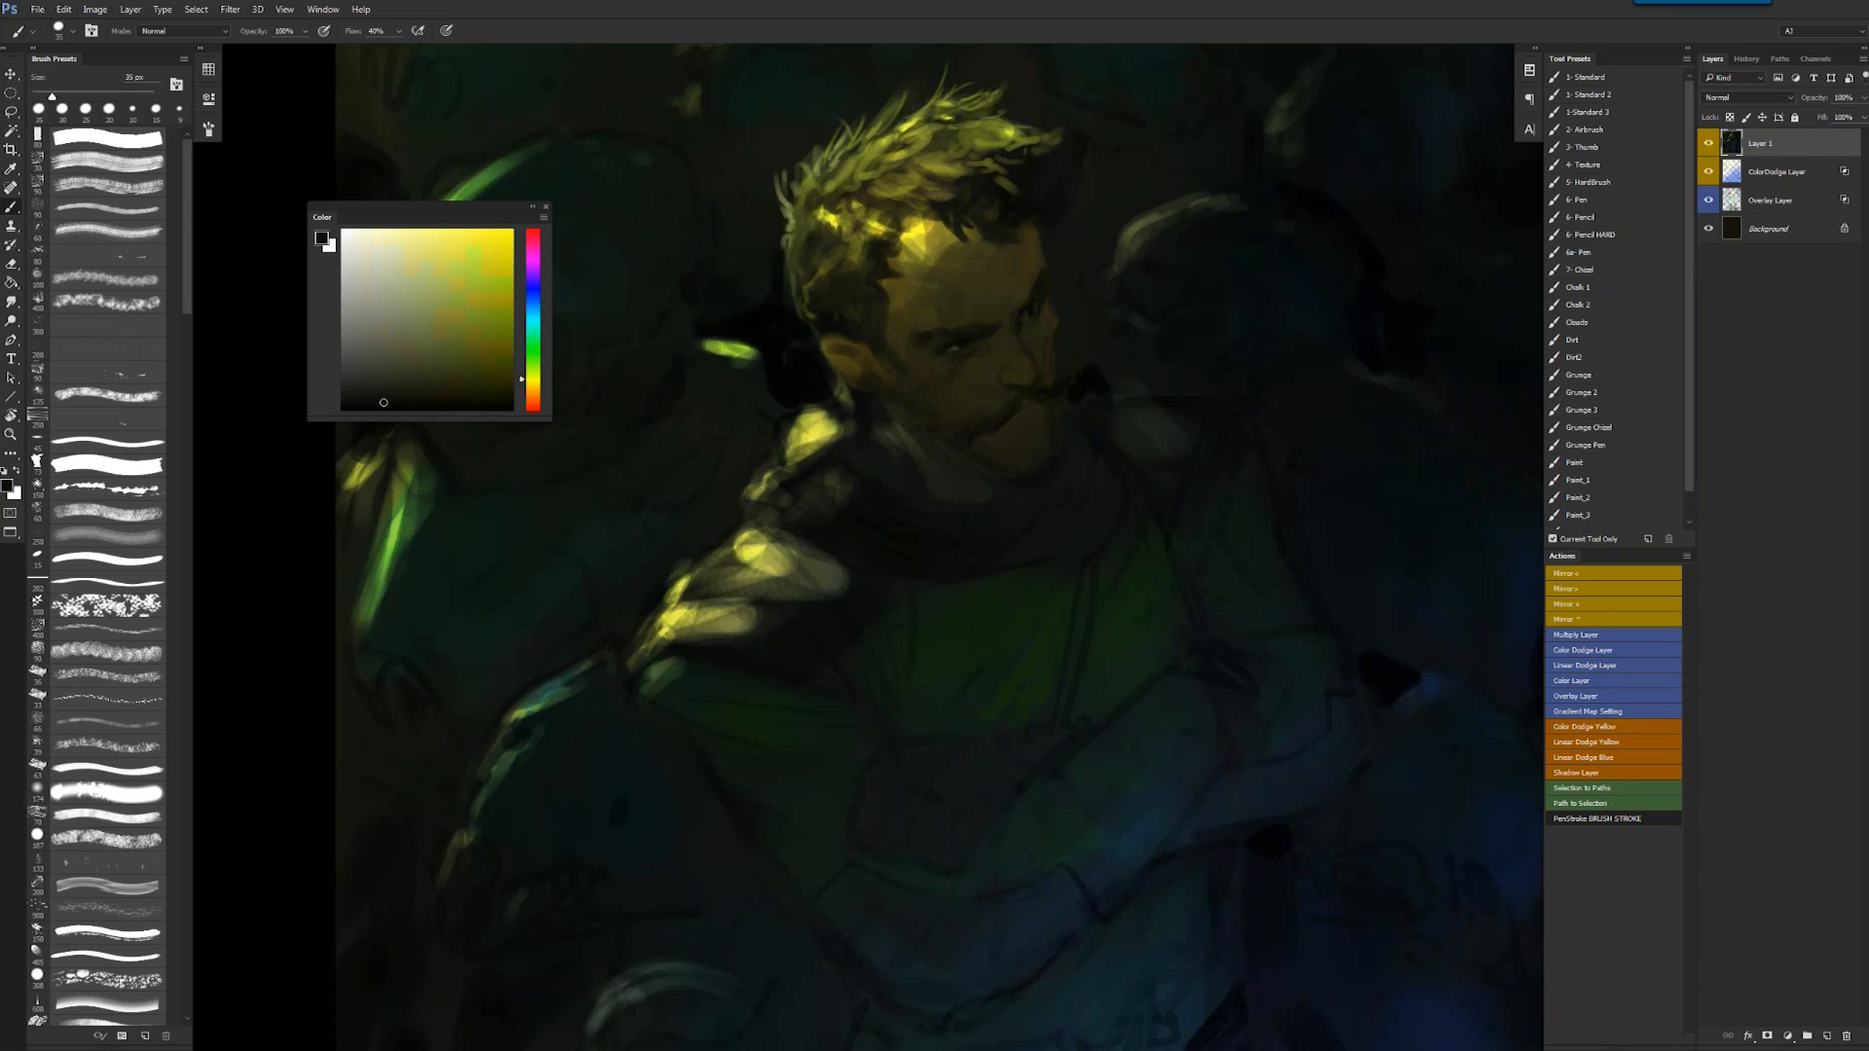
pyautogui.keyDown('alt'); pyautogui.click(839, 325); pyautogui.keyUp('alt')
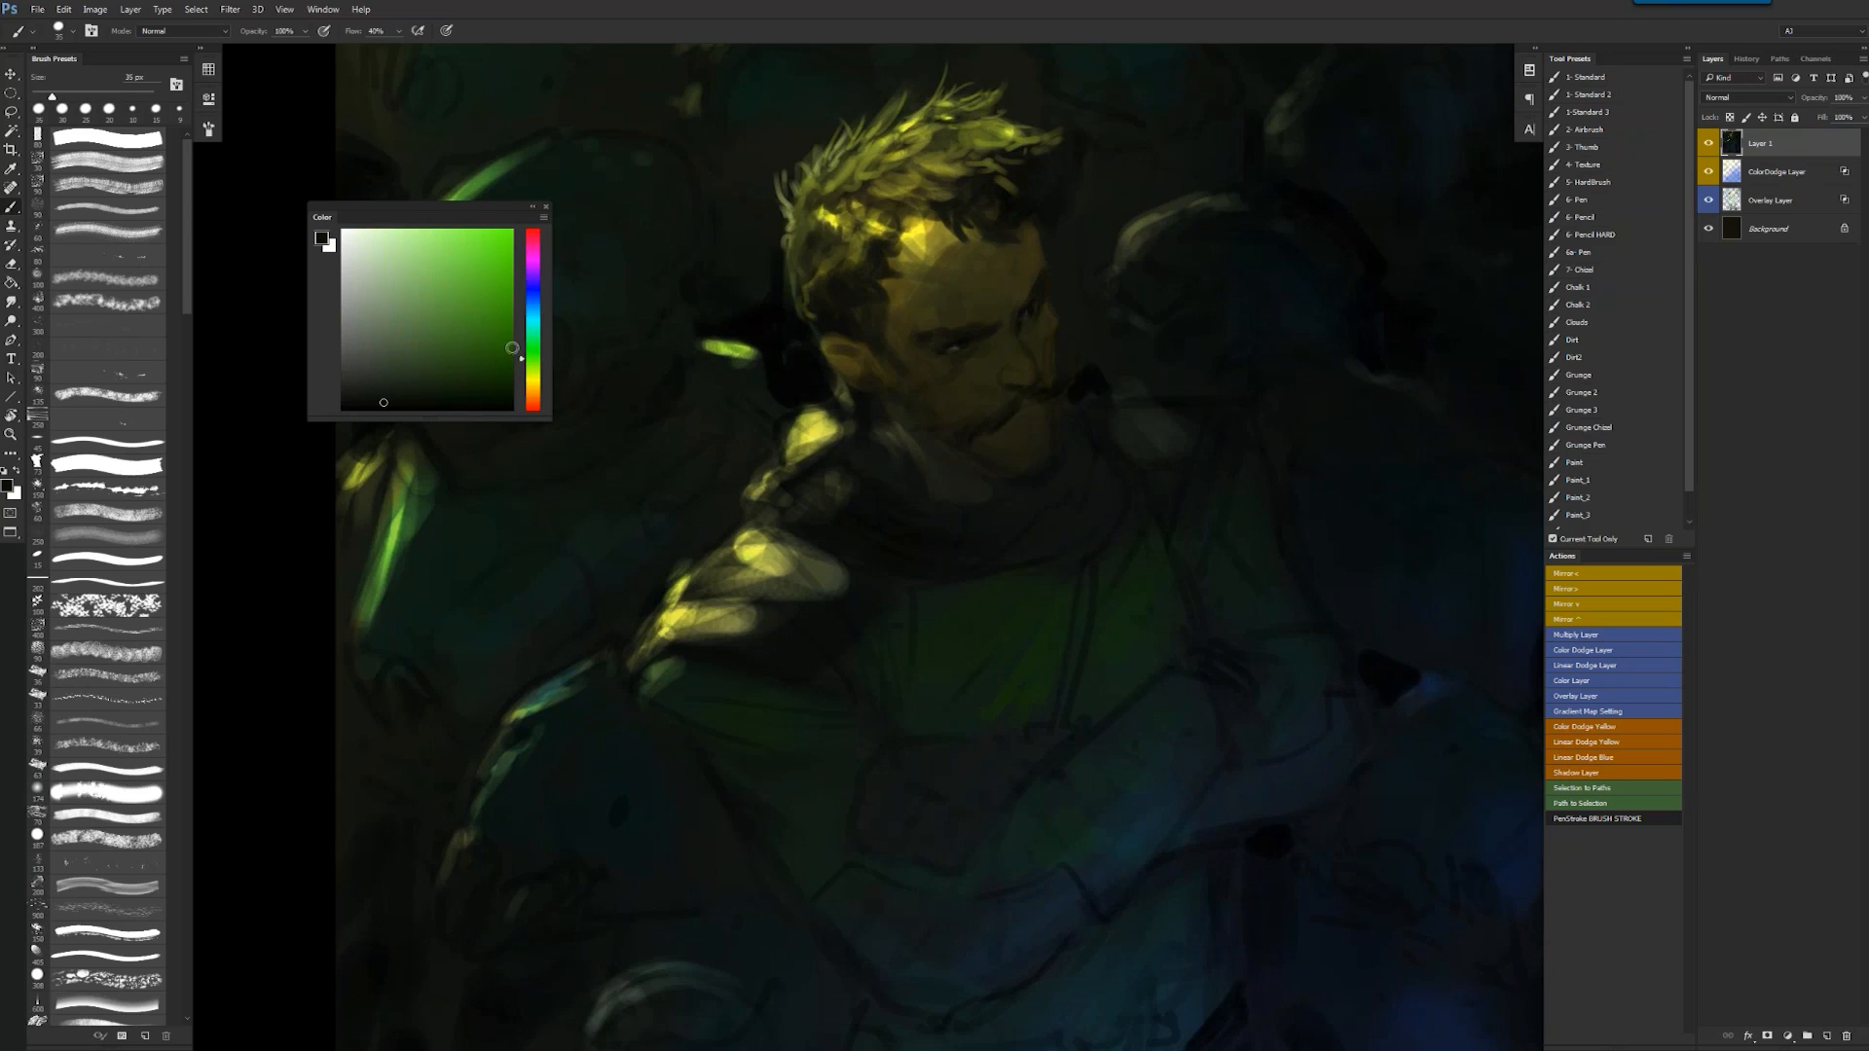
# - Warm the dark hair above the ear with a dark orange-brown at 45 px, blending with tones sampled around it
pyautogui.click(533, 378)
pyautogui.click(478, 377)
pyautogui.click(532, 400)
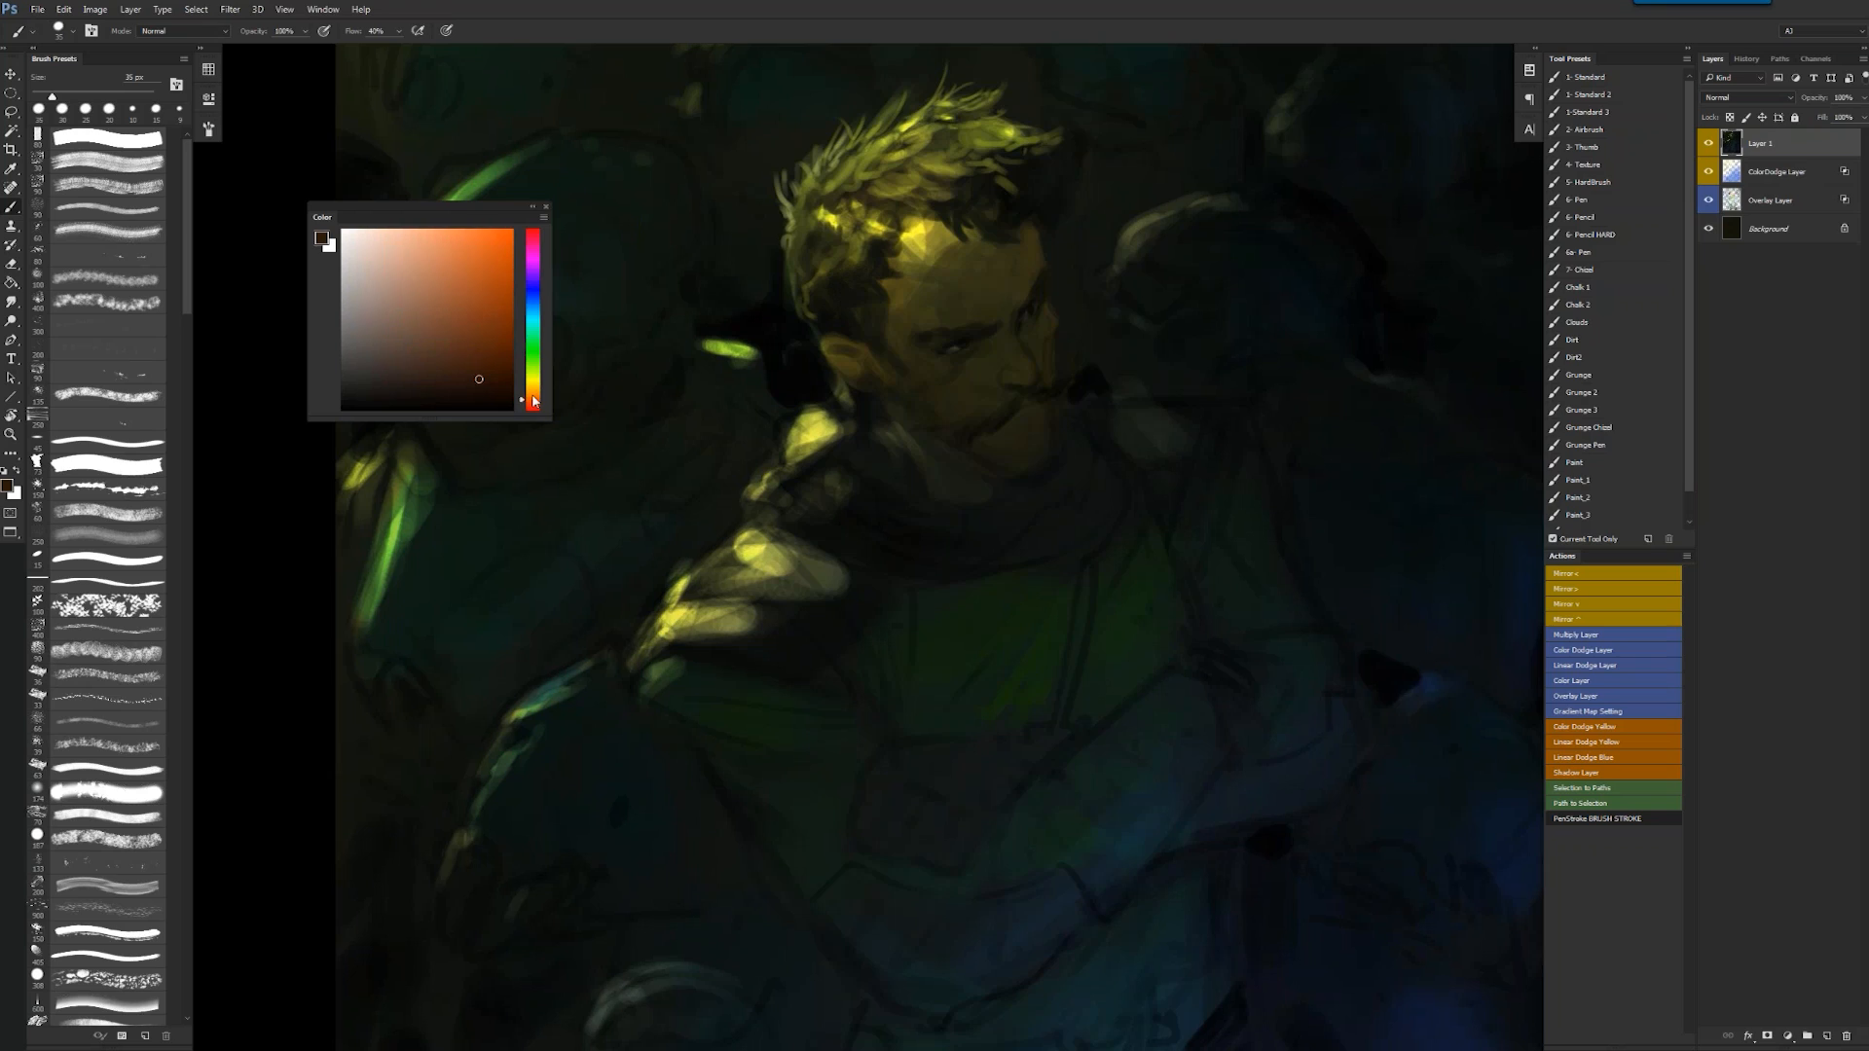
pyautogui.press(']')
pyautogui.moveTo(829, 295); pyautogui.dragTo(861, 293)
pyautogui.keyDown('alt'); pyautogui.click(827, 289); pyautogui.keyUp('alt')
pyautogui.keyDown('alt'); pyautogui.click(851, 321); pyautogui.keyUp('alt')
pyautogui.keyDown('alt'); pyautogui.click(827, 322); pyautogui.keyUp('alt')
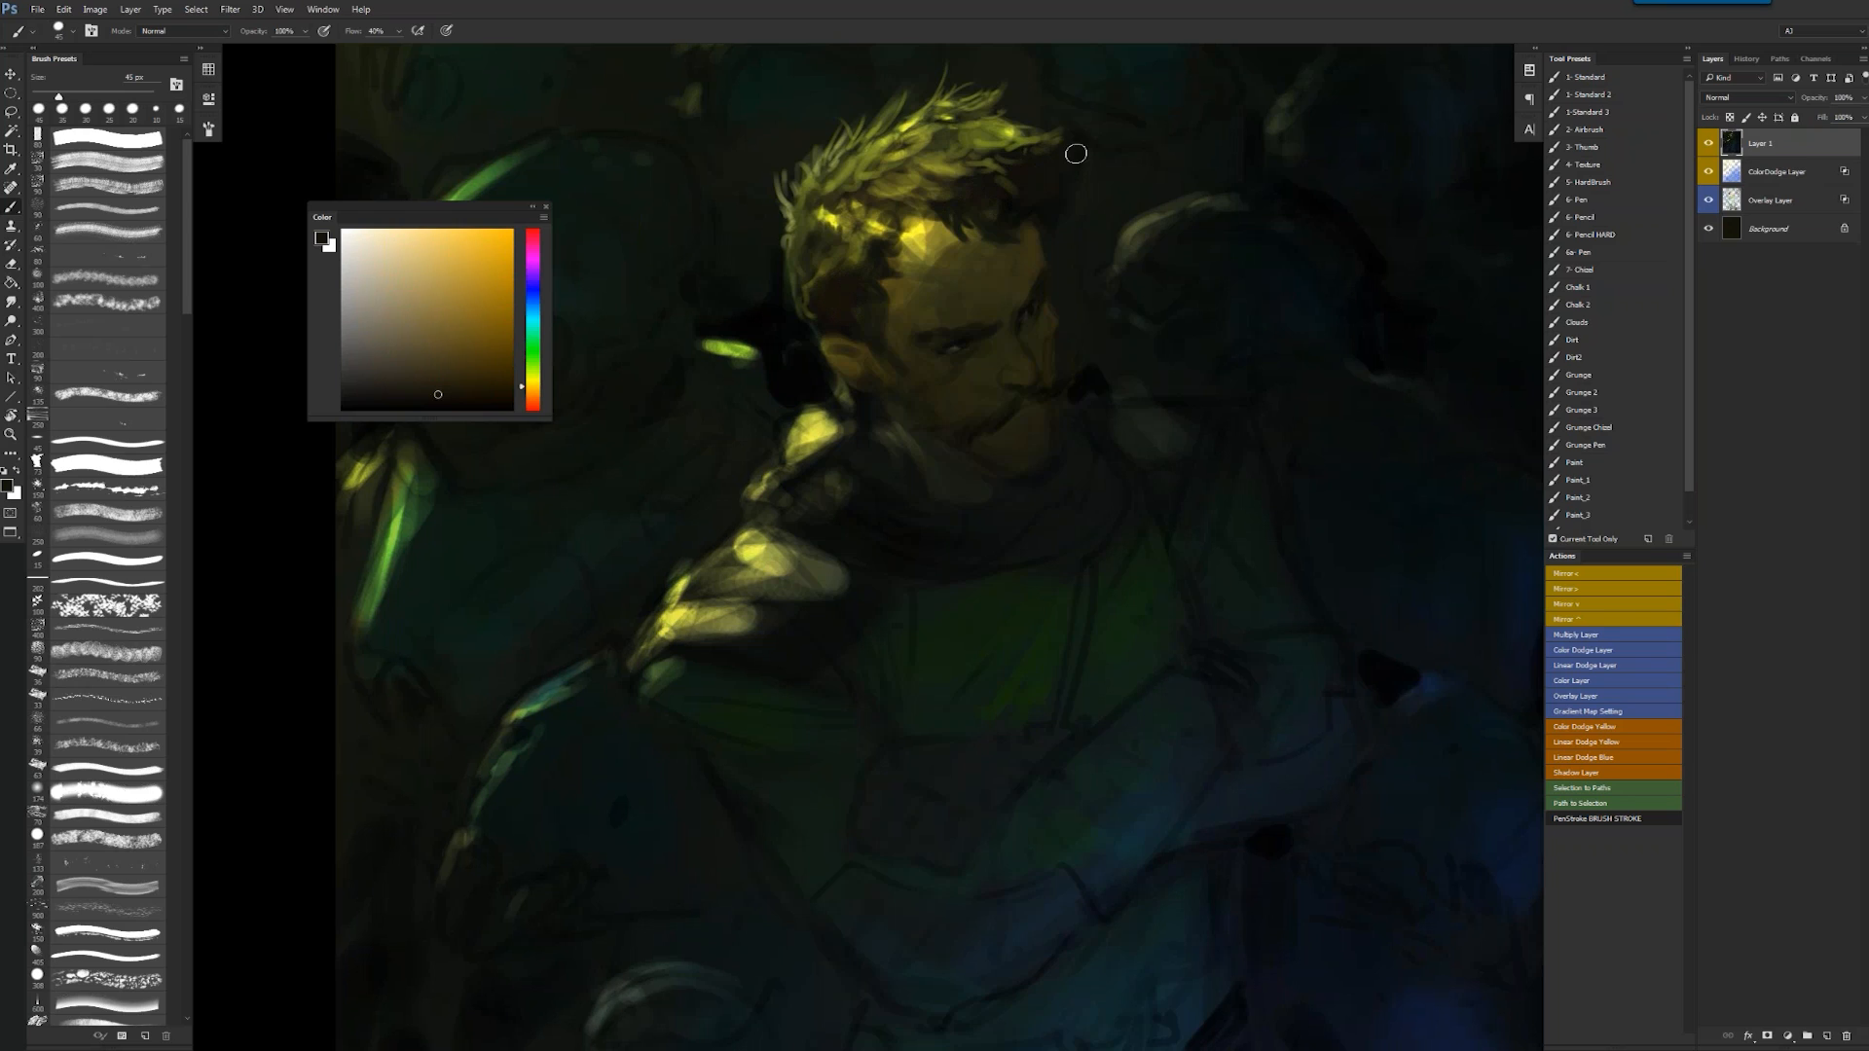
# - Mirror the canvas horizontally and set the paint colour to a dark, muted blue
pyautogui.moveTo(998, 354); pyautogui.dragTo(931, 360)
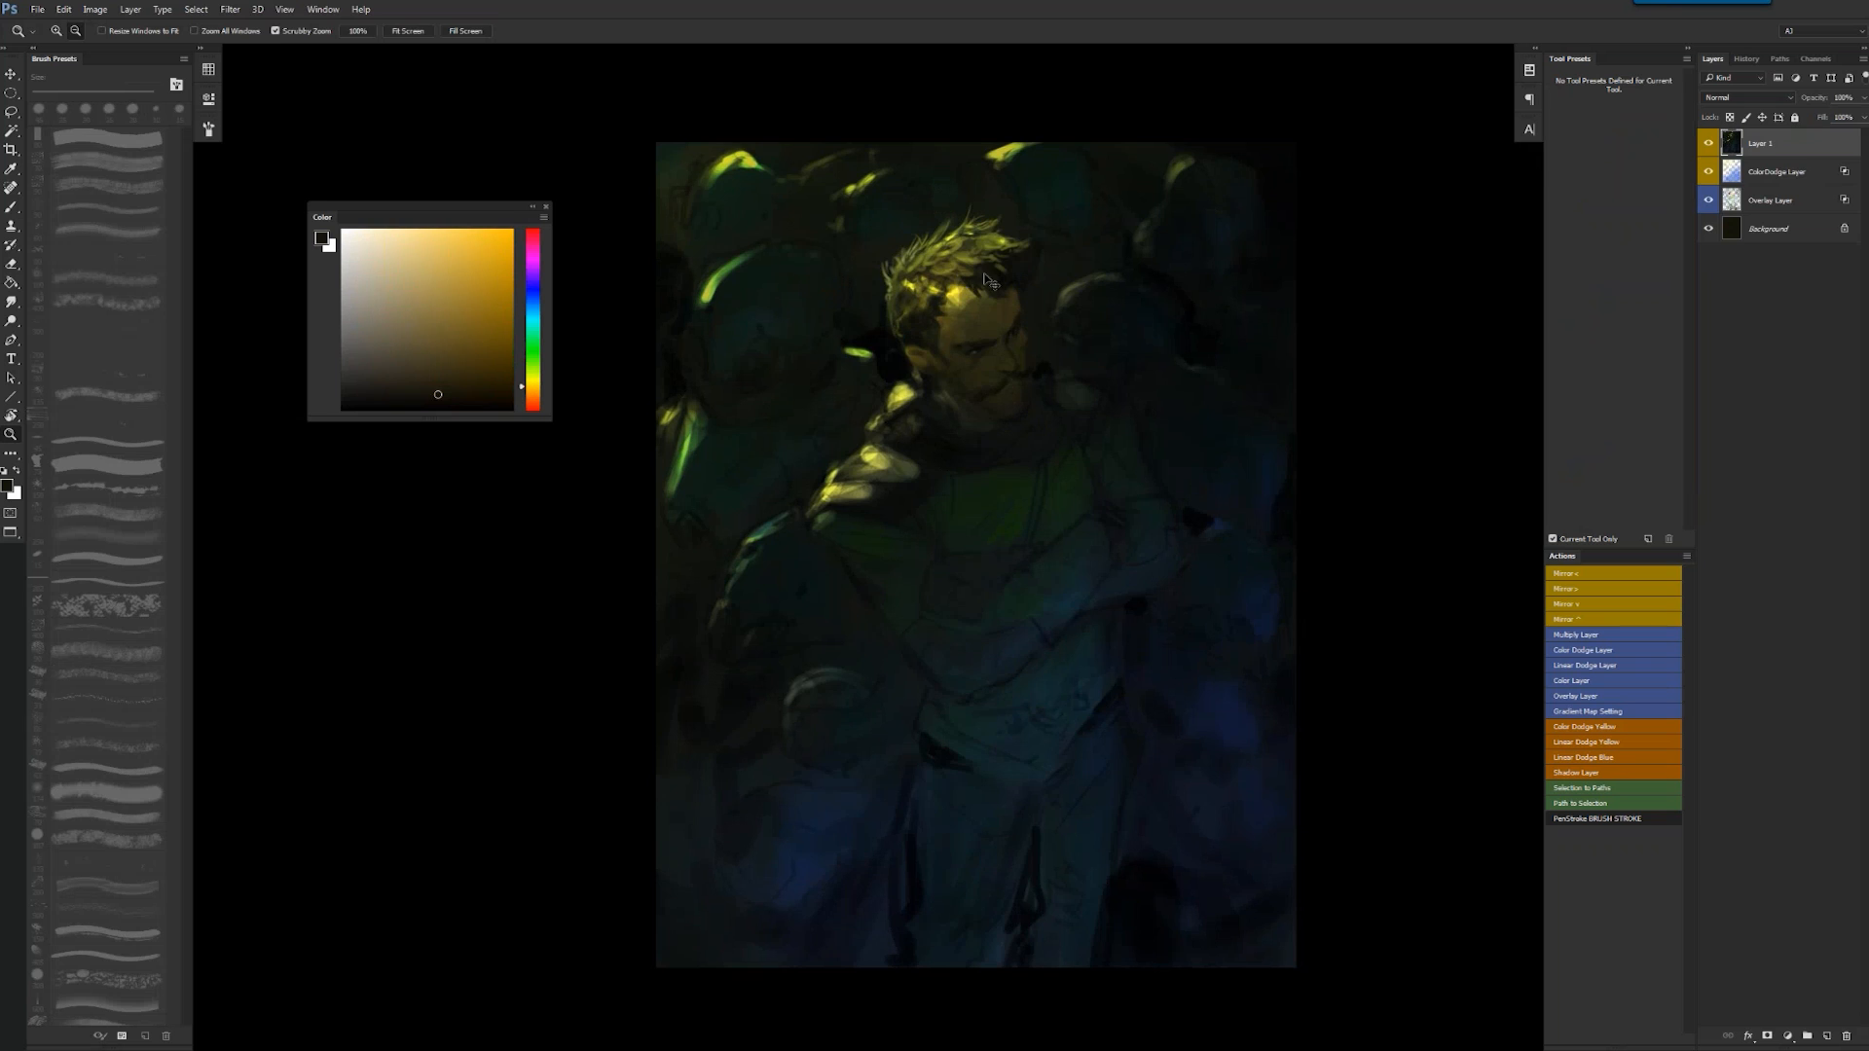
pyautogui.hotkey('ctrl', 'shift', 'h')
pyautogui.click(942, 279)
pyautogui.moveTo(532, 385); pyautogui.dragTo(540, 309)
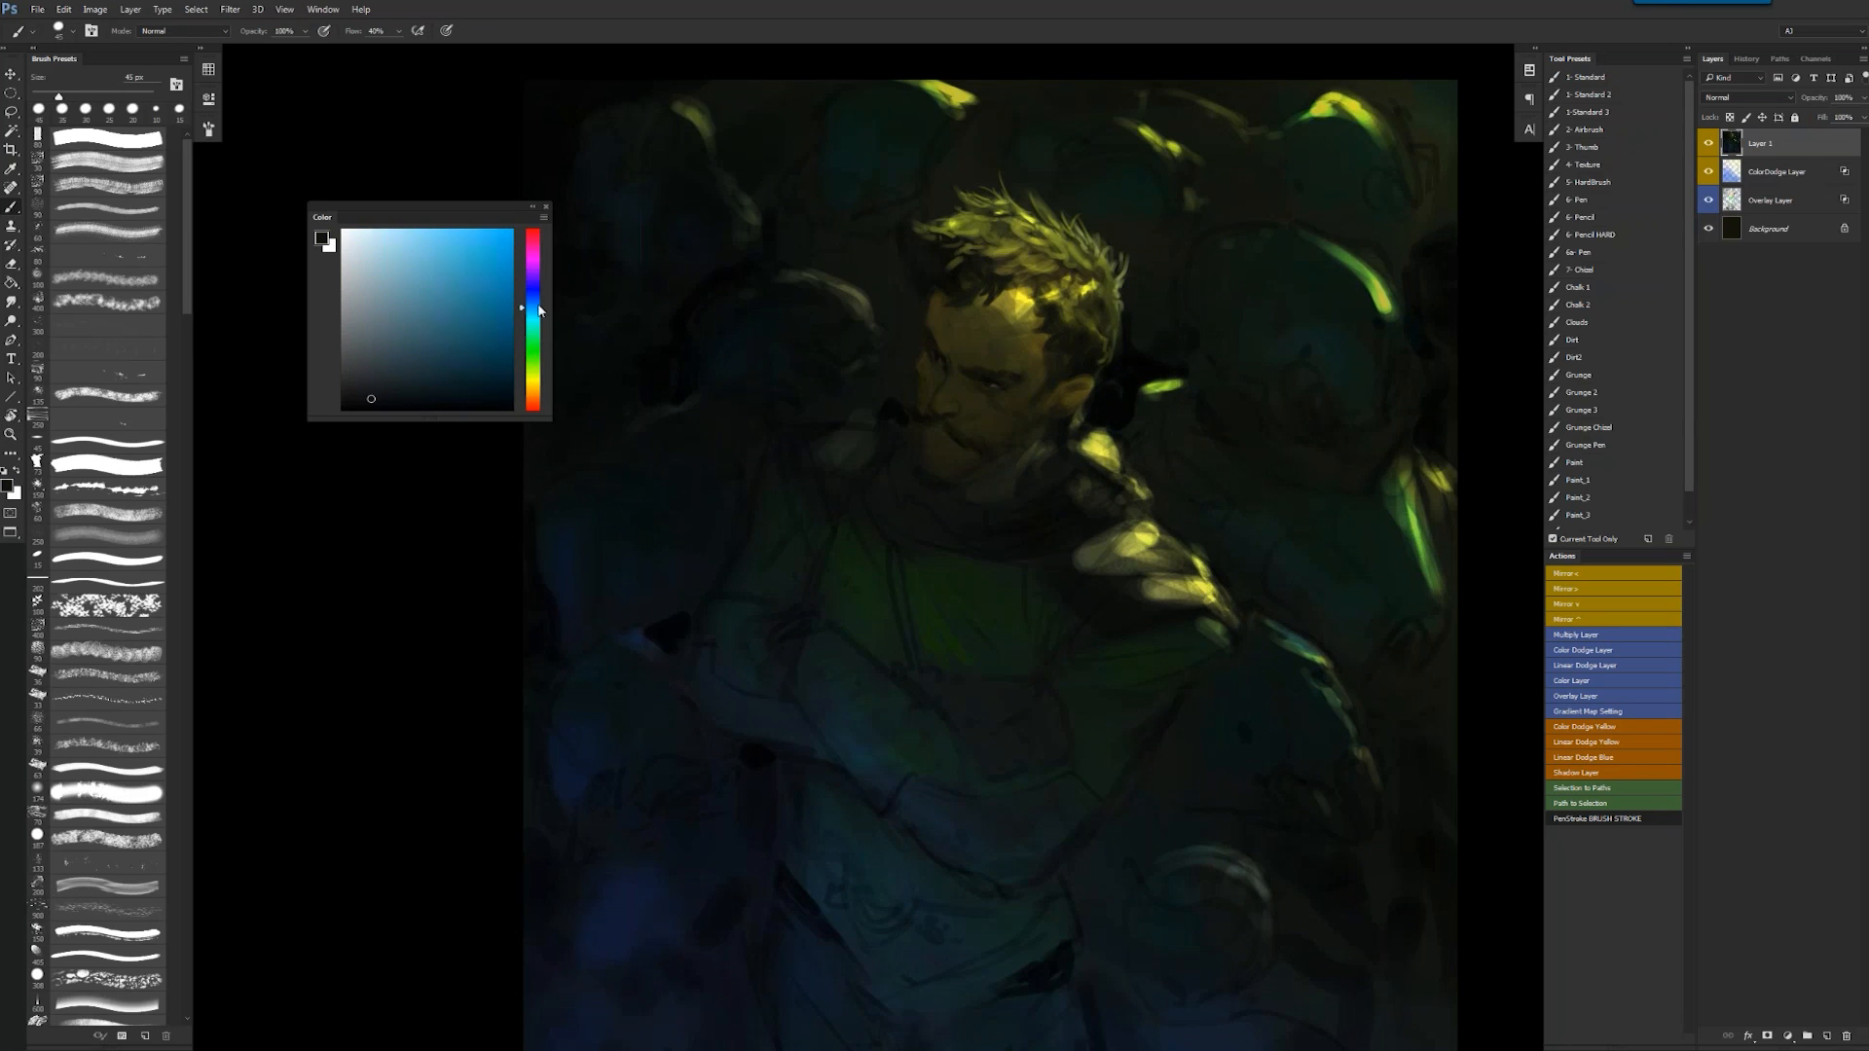
pyautogui.moveTo(370, 398); pyautogui.dragTo(387, 384)
# - Paint a light blue reflected highlight under the tip of the central figure's nose with a 10 px brush, blending with sampled tones
pyautogui.press(']')
pyautogui.press(']')
pyautogui.press('[')
pyautogui.press('[')
pyautogui.press('[')
pyautogui.press('[')
pyautogui.press('[')
pyautogui.press('[')
pyautogui.press('[')
pyautogui.hotkey('ctrl', 'space')
pyautogui.click(945, 427)
pyautogui.click(946, 427)
pyautogui.press('[')
pyautogui.press('[')
pyautogui.press('[')
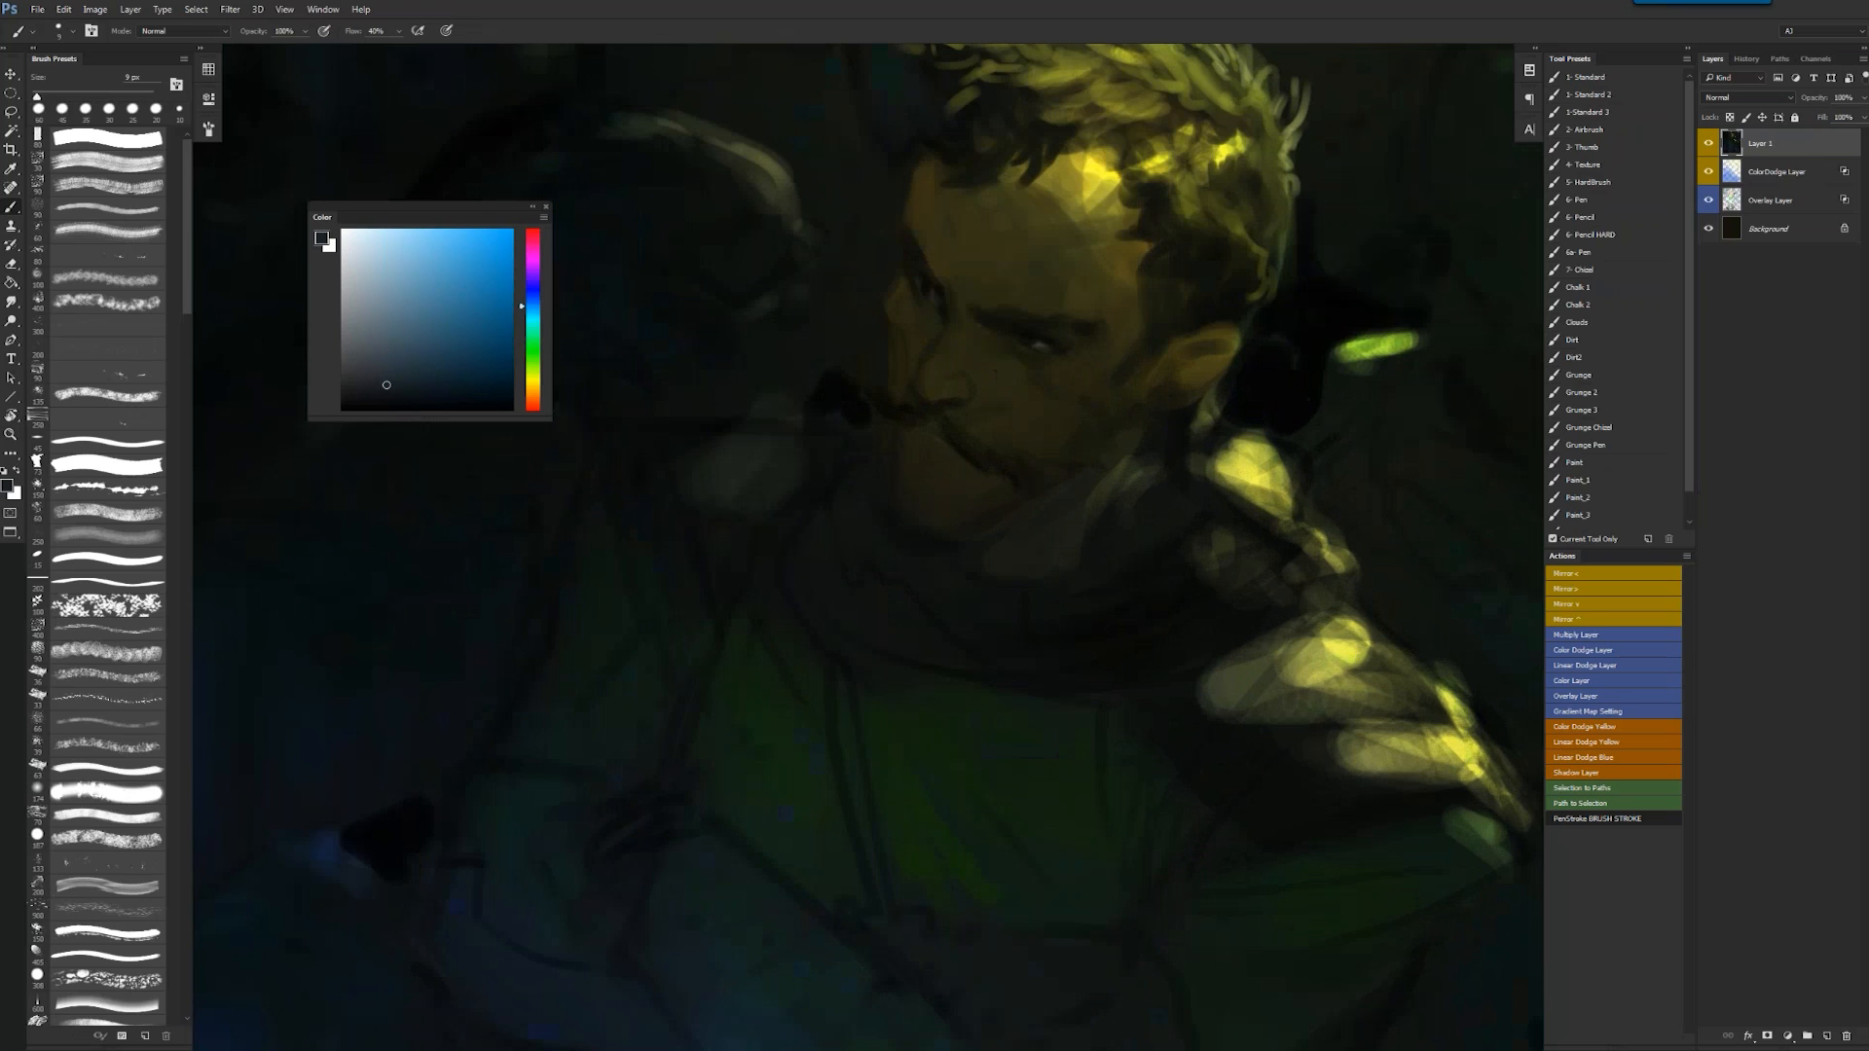
pyautogui.click(434, 350)
pyautogui.press(']')
pyautogui.click(450, 247)
pyautogui.moveTo(913, 382); pyautogui.dragTo(933, 403)
pyautogui.keyDown('alt'); pyautogui.click(933, 379); pyautogui.keyUp('alt')
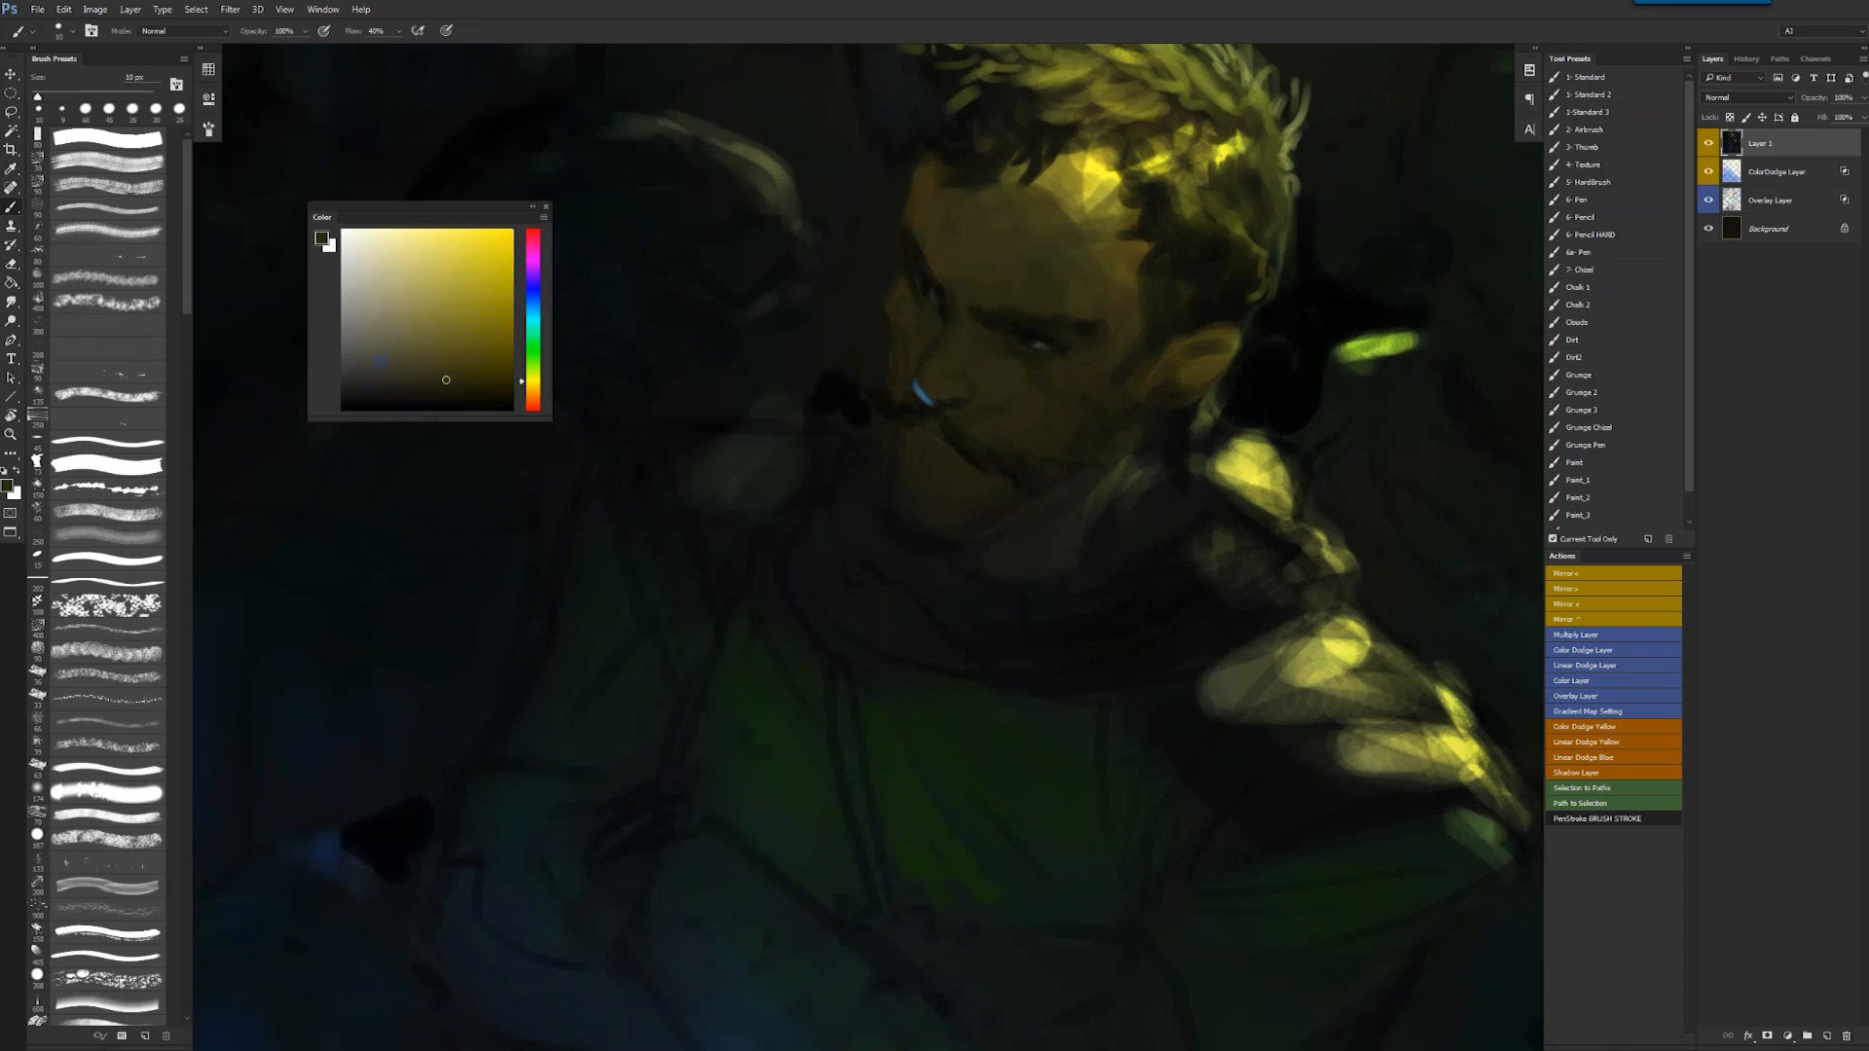
pyautogui.keyDown('alt'); pyautogui.click(917, 385); pyautogui.keyUp('alt')
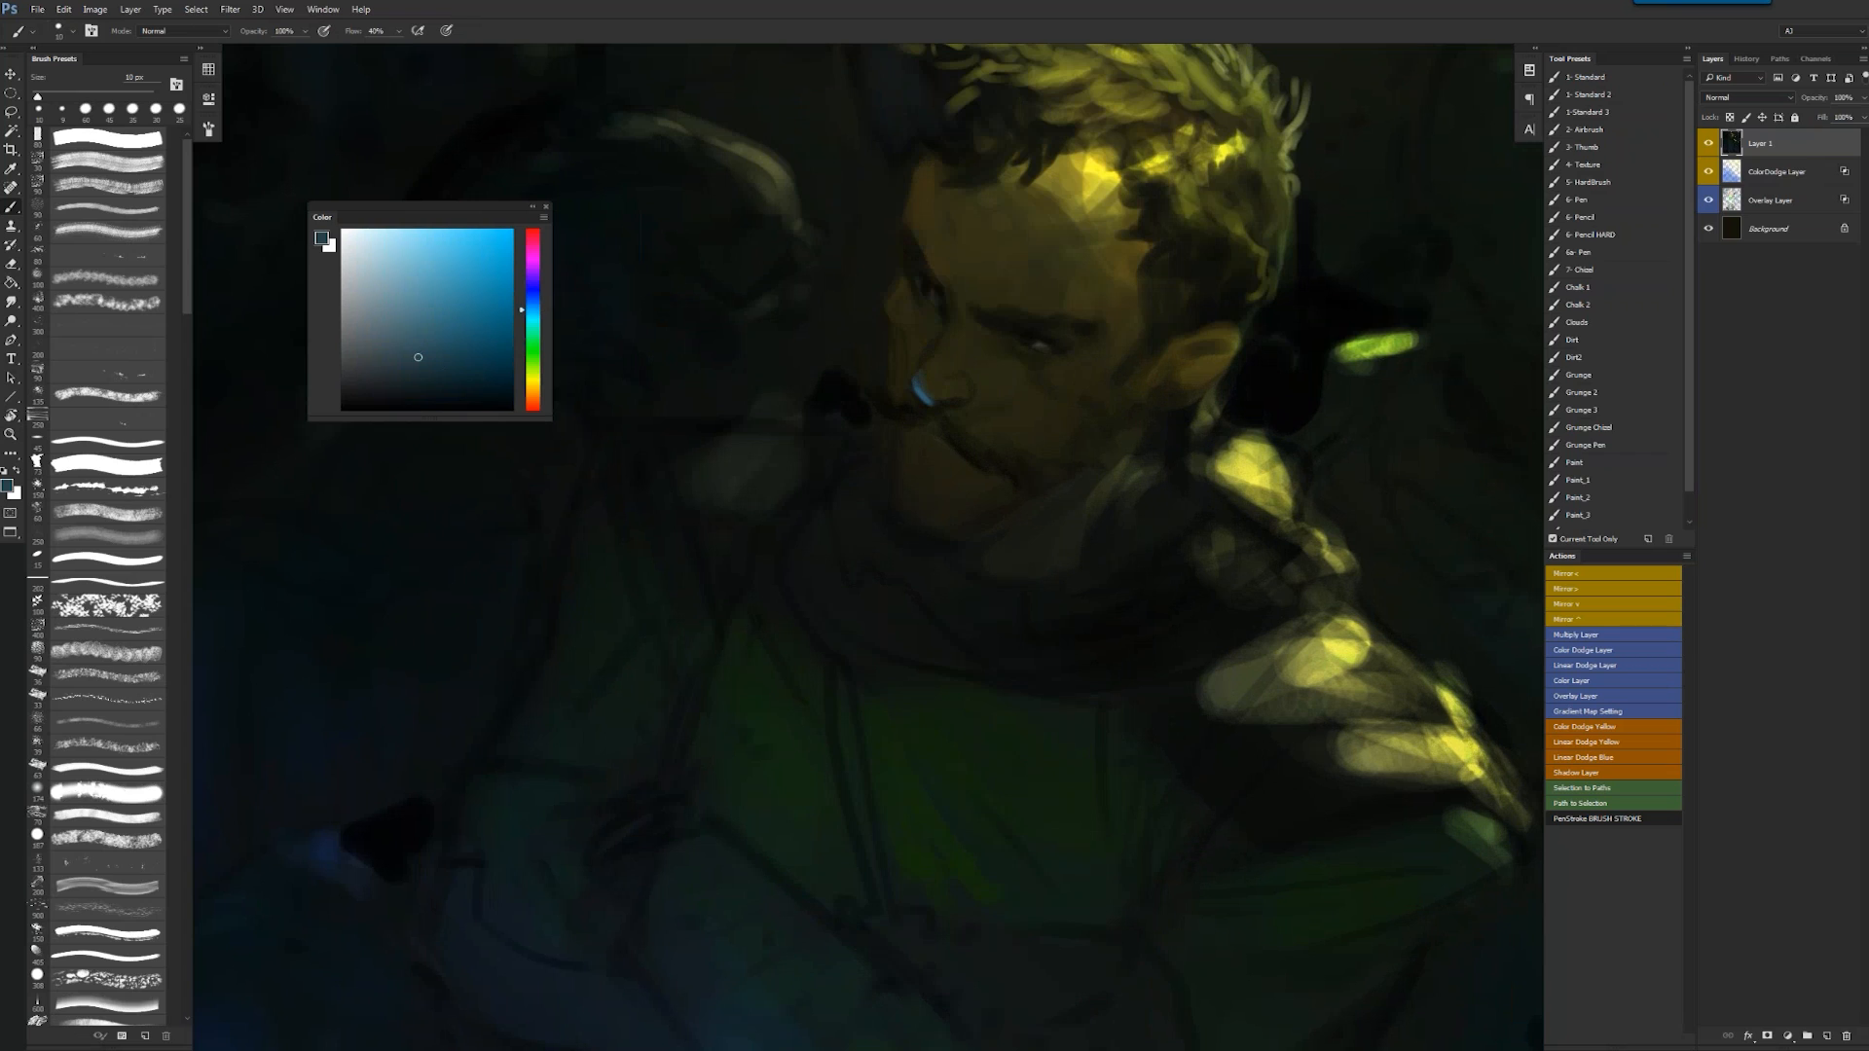
# - Add blue reflected light along the central figure's chin and far cheek with a 20 px brush
pyautogui.press(']')
pyautogui.moveTo(893, 479)
pyautogui.mouseDown()
pyautogui.moveTo(911, 532)
pyautogui.moveTo(944, 537)
pyautogui.mouseUp()
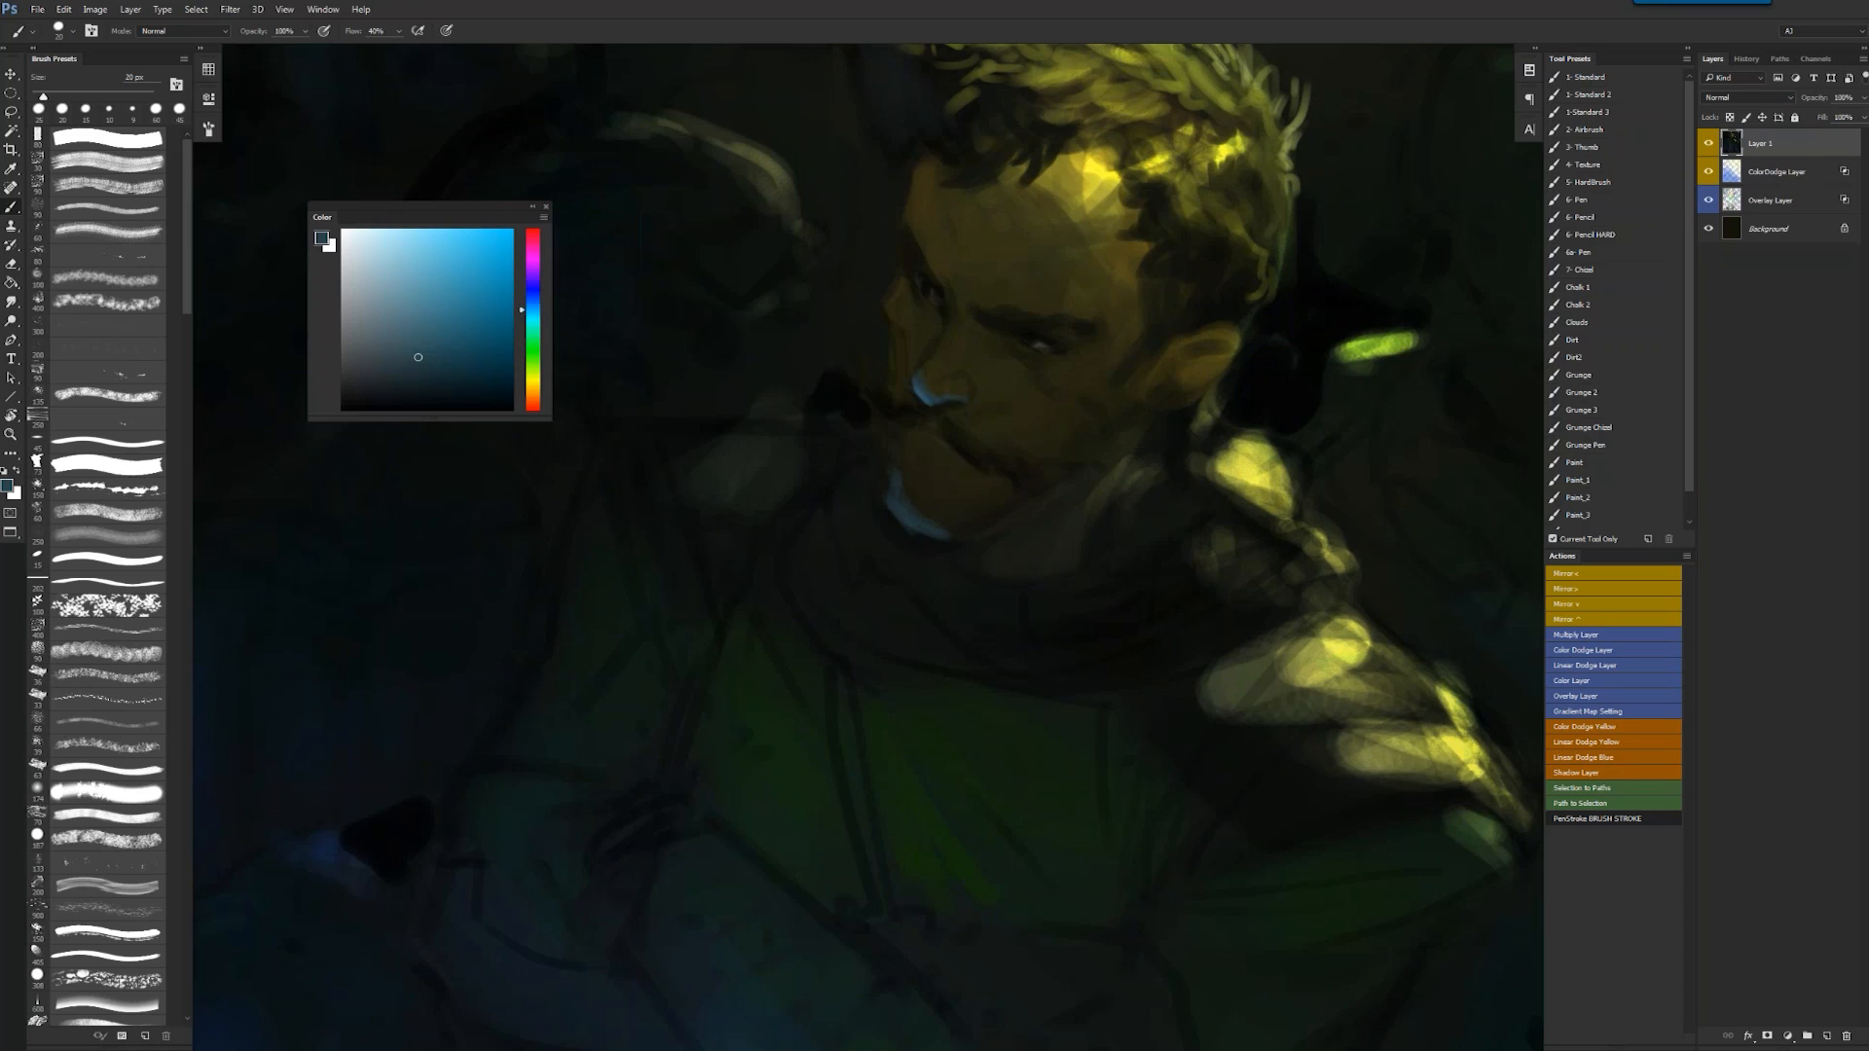
pyautogui.moveTo(884, 309); pyautogui.dragTo(898, 339)
pyautogui.press('[')
pyautogui.press(']')
pyautogui.press(']')
pyautogui.press(']')
pyautogui.press(']')
pyautogui.press(']')
pyautogui.press(']')
# - Review the whole painting while mirroring it horizontally to compare both orientations
pyautogui.press('z')
pyautogui.keyDown('alt'); pyautogui.click(963, 415); pyautogui.keyUp('alt')
pyautogui.keyDown('alt'); pyautogui.click(964, 414); pyautogui.keyUp('alt')
pyautogui.keyDown('alt'); pyautogui.click(964, 415); pyautogui.keyUp('alt')
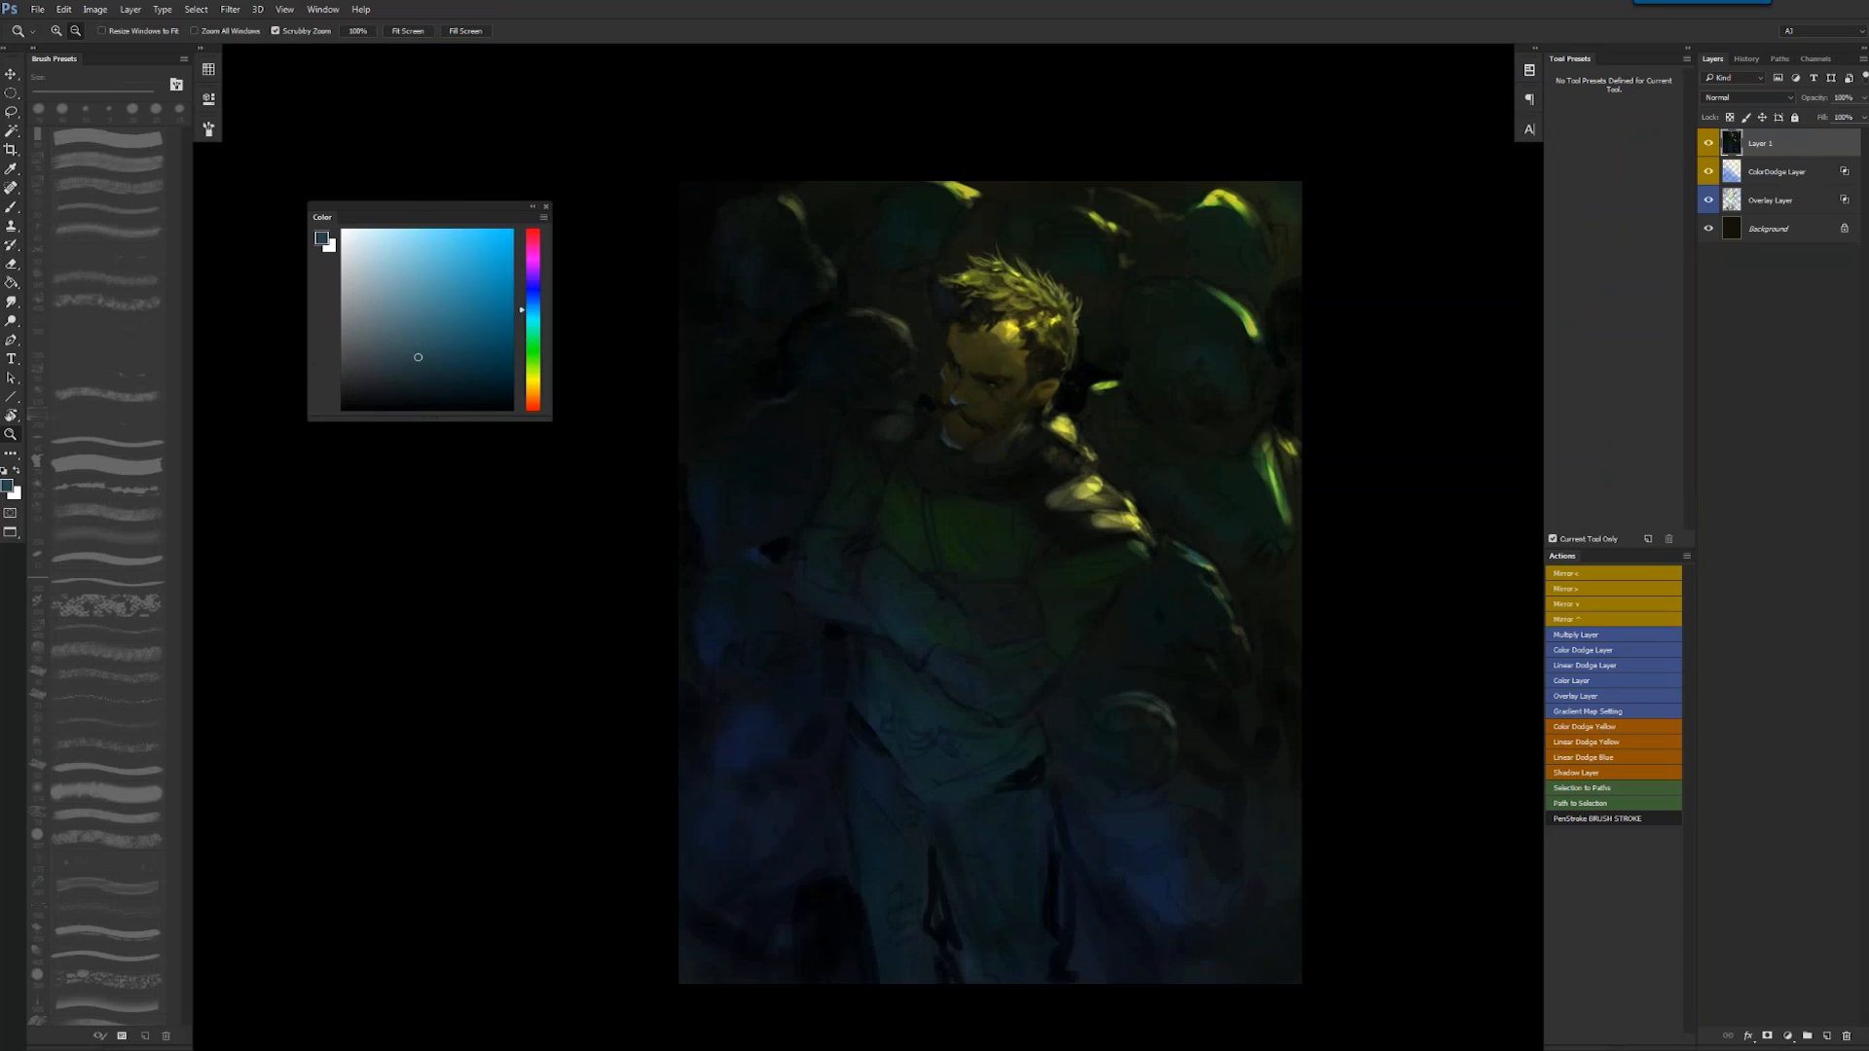
pyautogui.hotkey('ctrl', 'shift', 'h')
pyautogui.hotkey('ctrl', 'shift', 'h')
pyautogui.hotkey('ctrl', 'shift', 'h')
pyautogui.press('b')
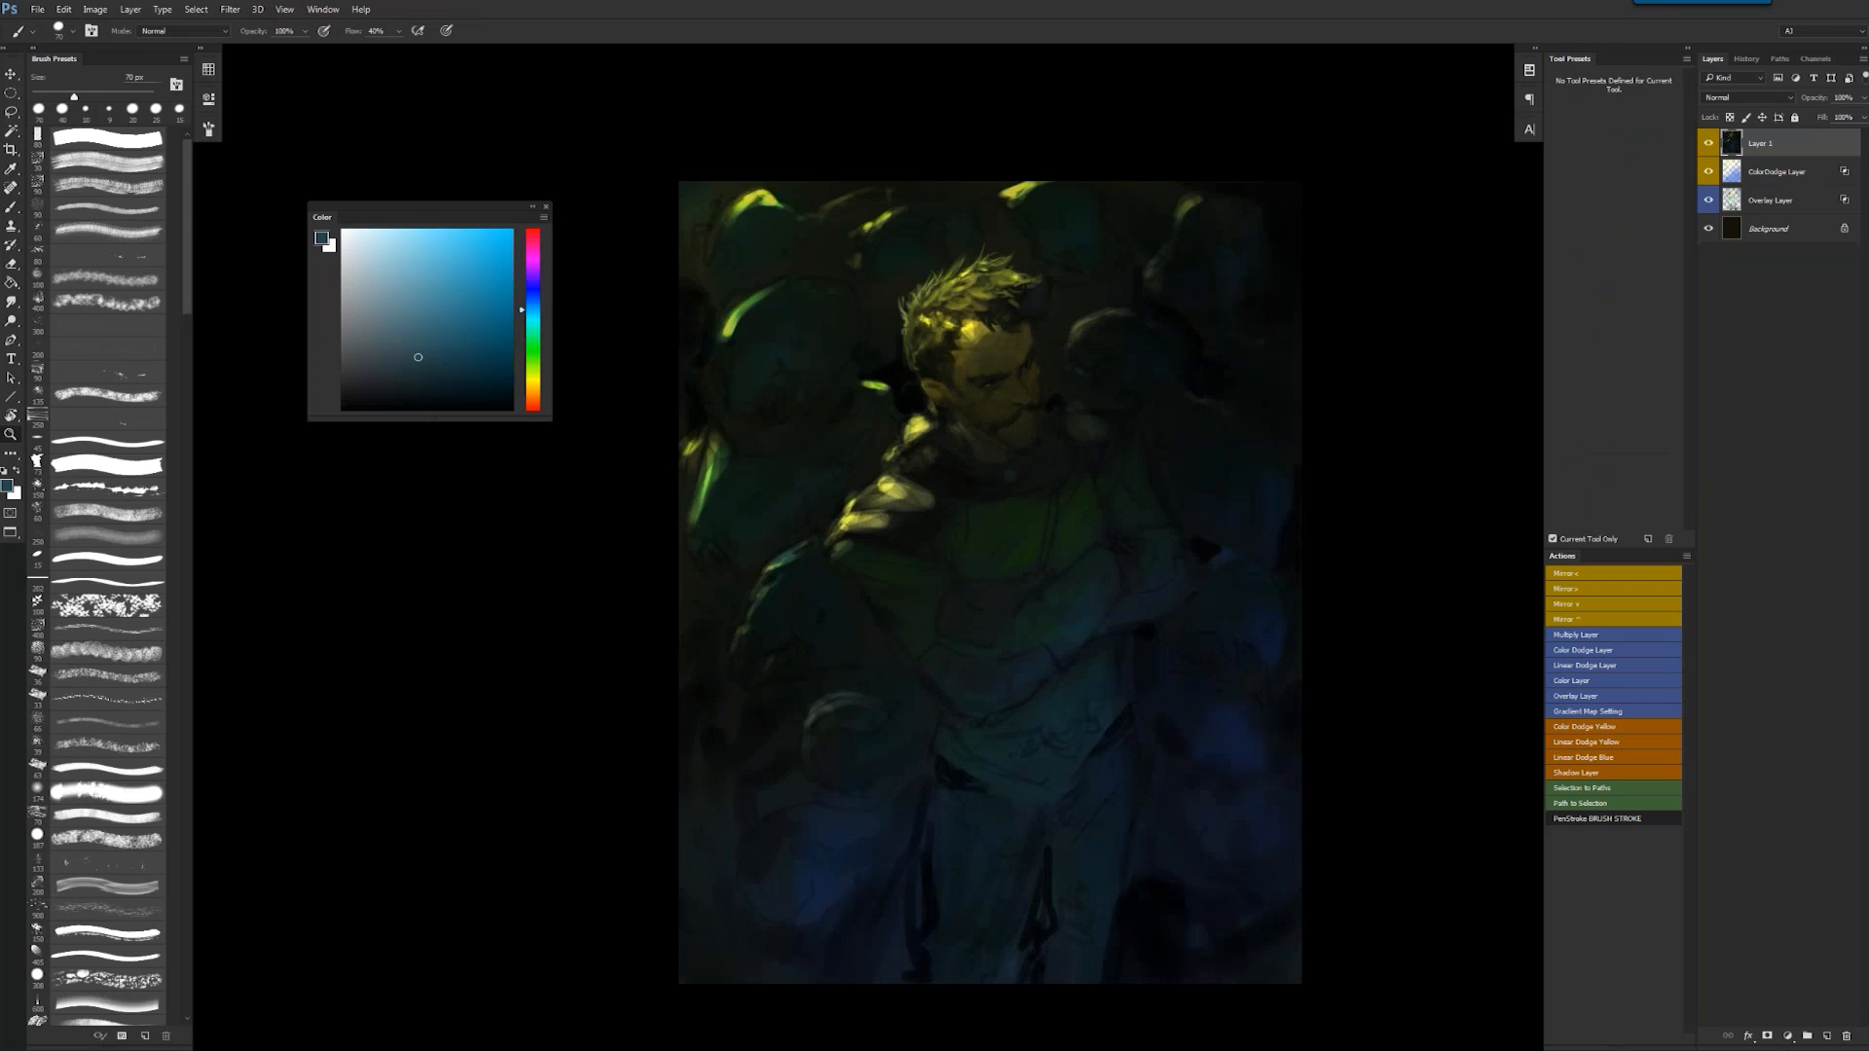
# - Return to the central figure with a darker blue paint colour and a 20 px brush
pyautogui.keyDown('ctrl'); pyautogui.click(1034, 453); pyautogui.keyUp('ctrl')
pyautogui.click(1021, 349)
pyautogui.click(390, 378)
pyautogui.press('[')
pyautogui.press('[')
pyautogui.press('[')
pyautogui.press('[')
pyautogui.press('[')
pyautogui.press('[')
pyautogui.press('[')
pyautogui.press('[')
pyautogui.press('[')
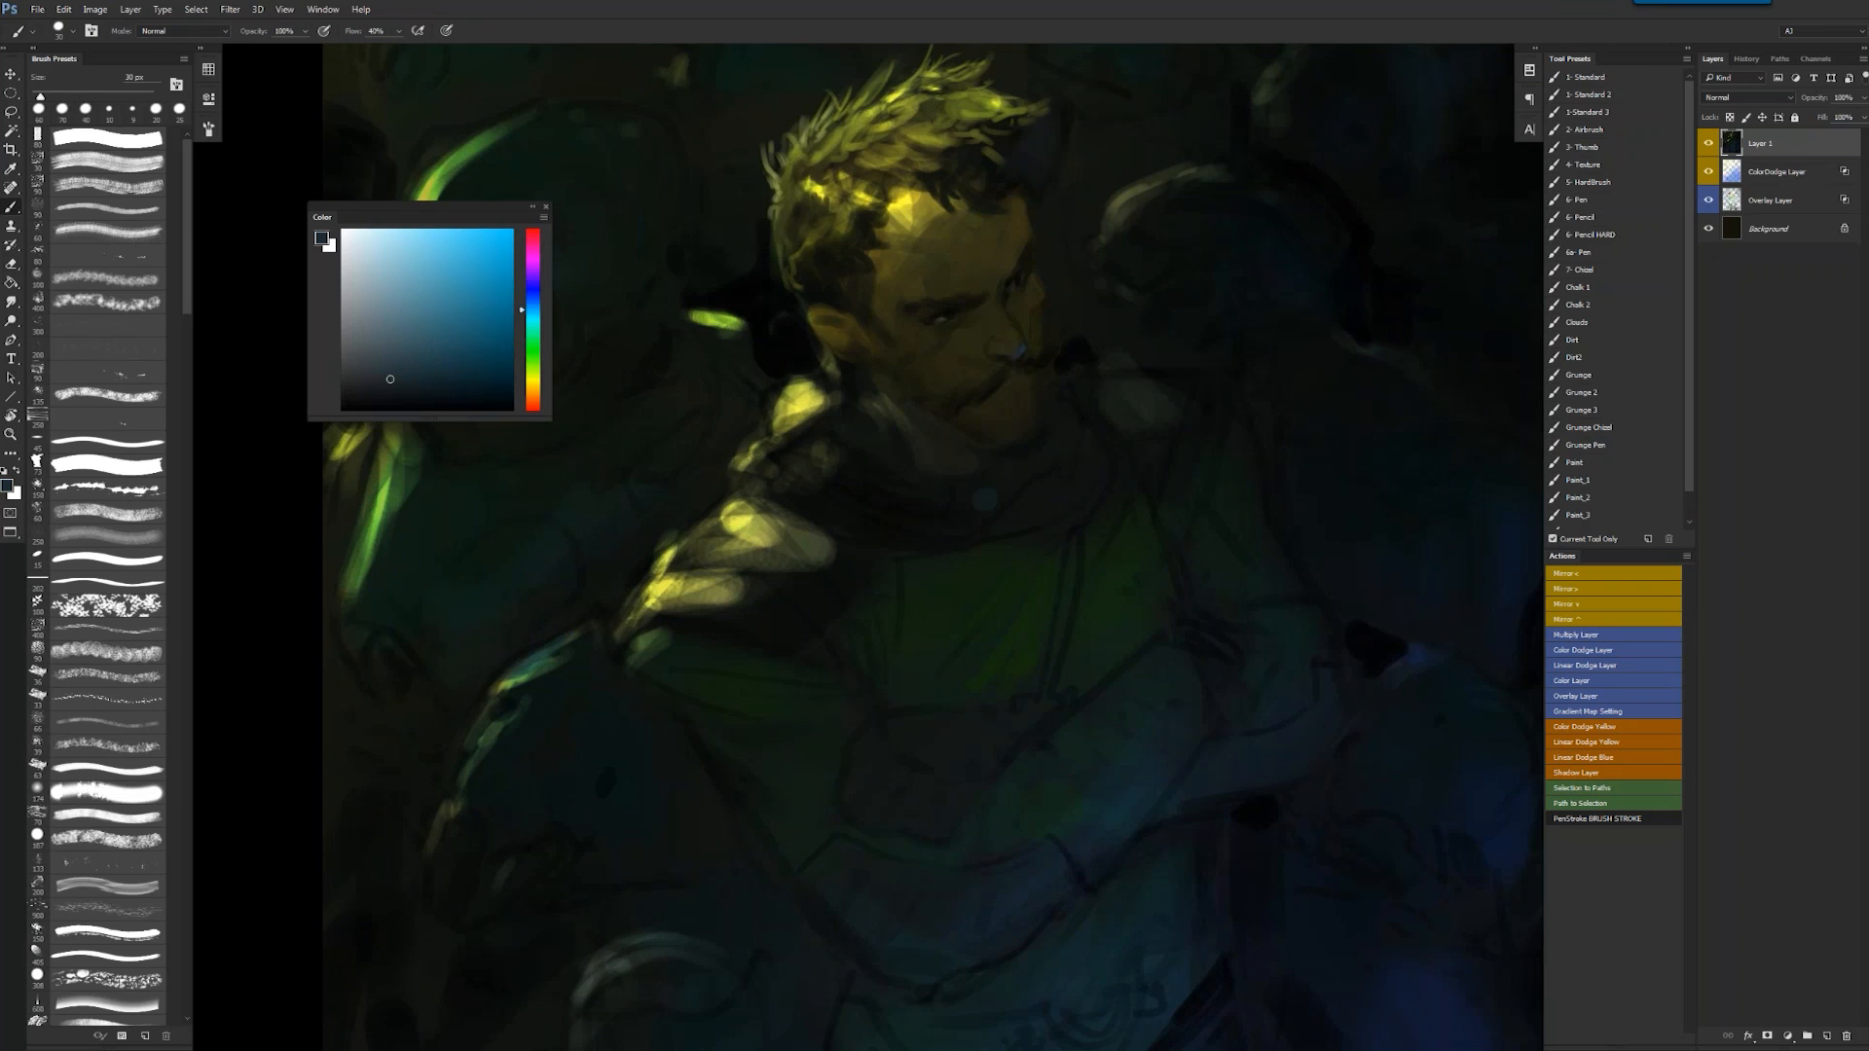
# - Define the shadow under the nose and the moustache with black and sampled dark olive
pyautogui.keyDown('alt'); pyautogui.click(1054, 326); pyautogui.keyUp('alt')
pyautogui.press('d')
pyautogui.press(']')
pyautogui.press(']')
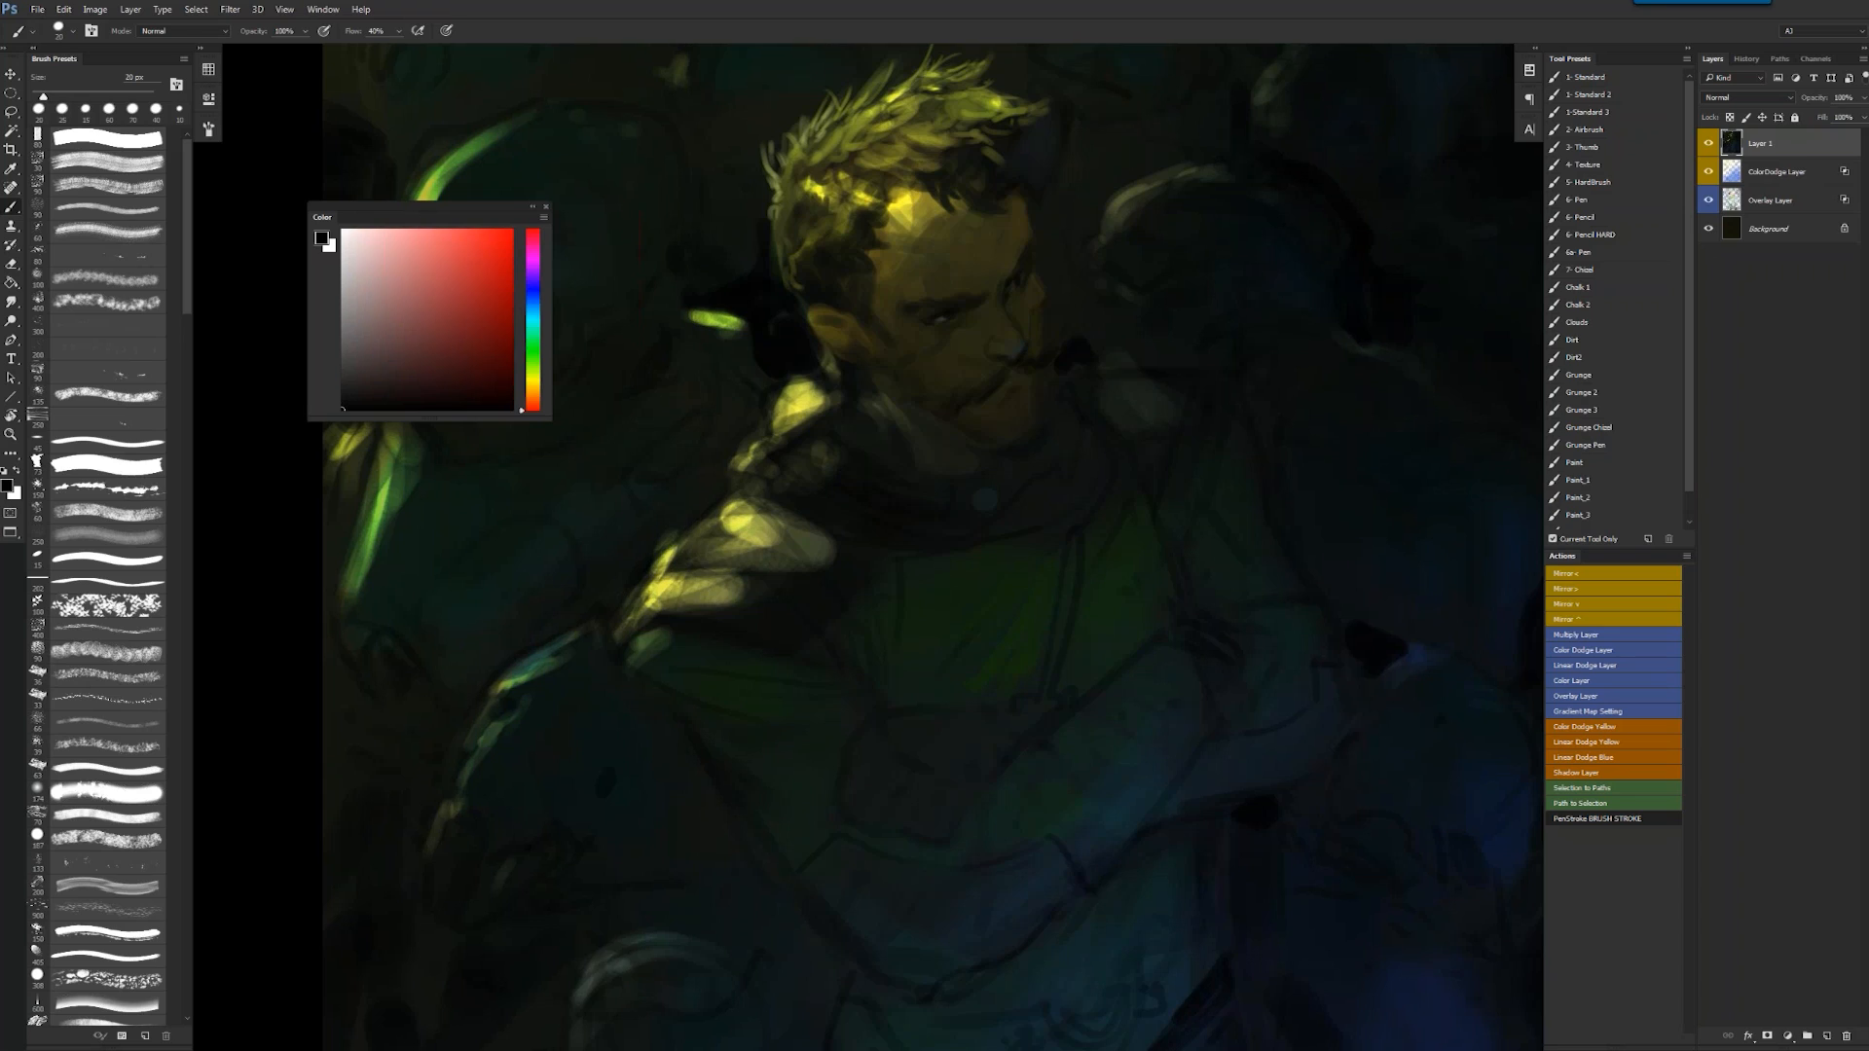
pyautogui.keyDown('alt'); pyautogui.click(1022, 376); pyautogui.keyUp('alt')
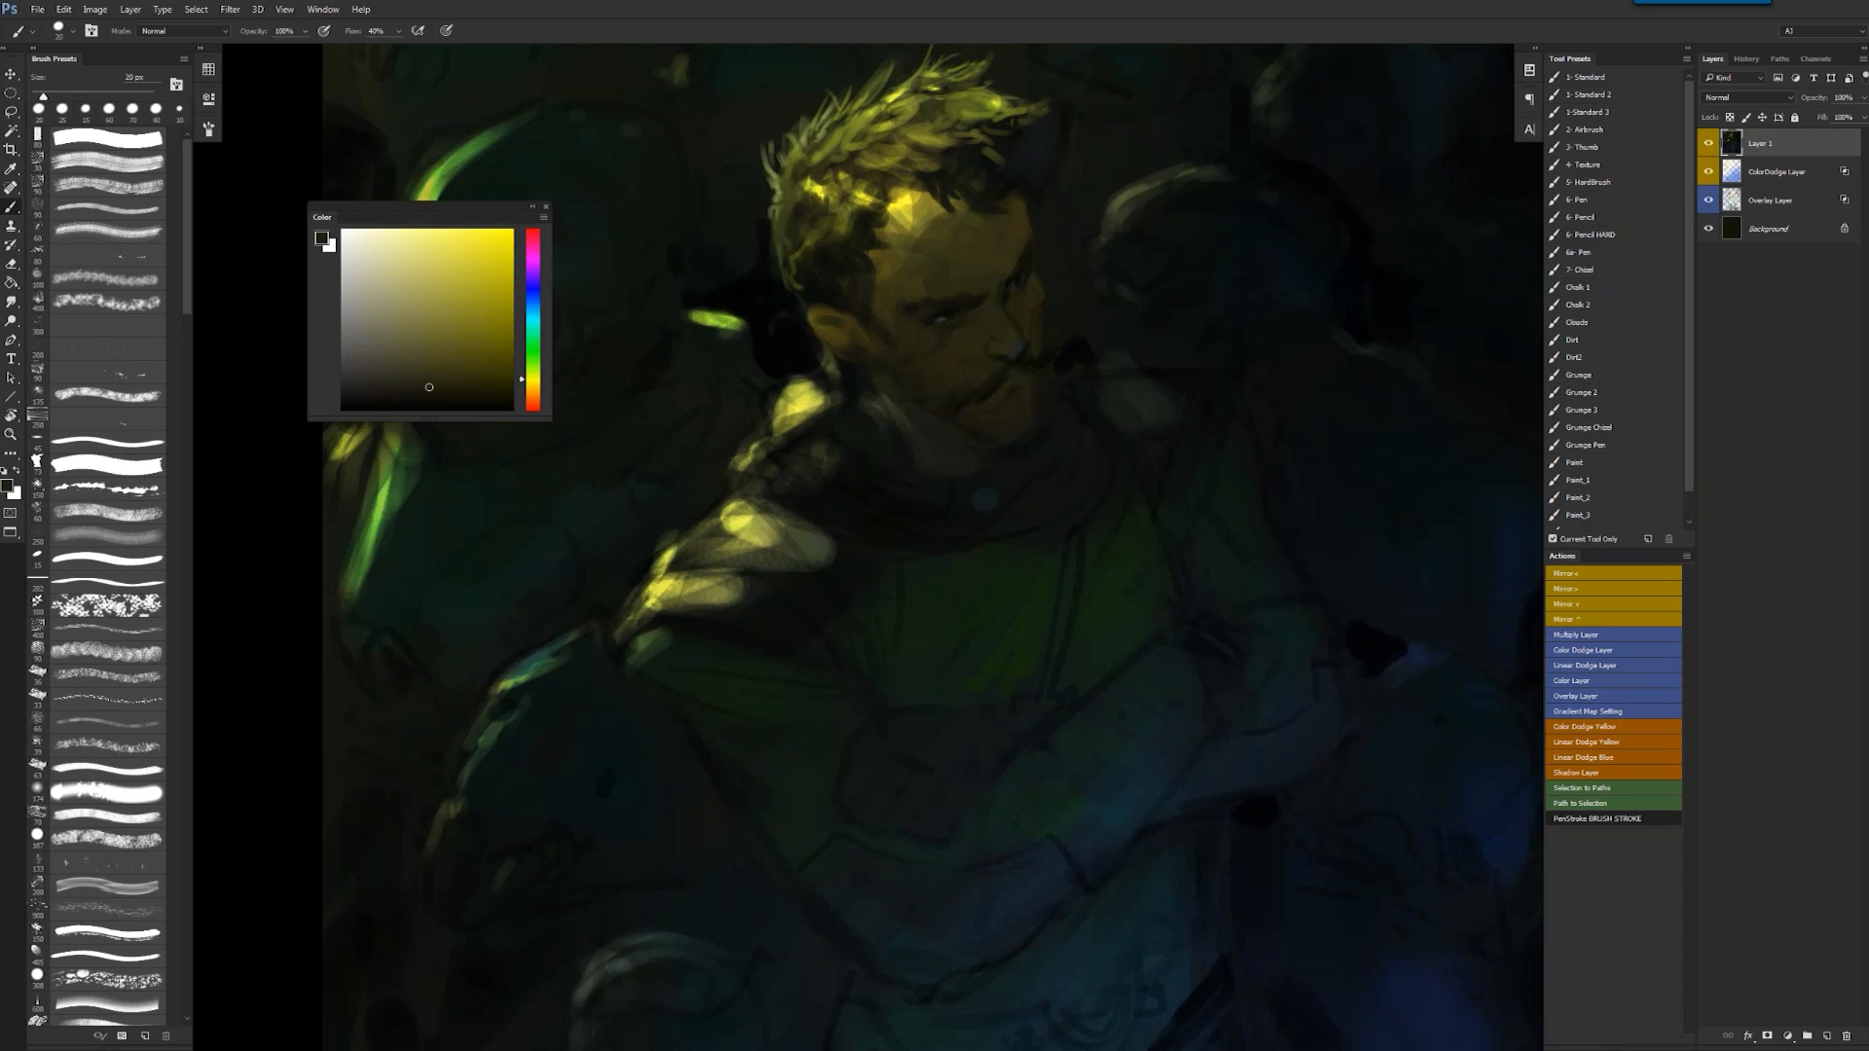
pyautogui.keyDown('alt'); pyautogui.click(1022, 378); pyautogui.keyUp('alt')
pyautogui.press('d')
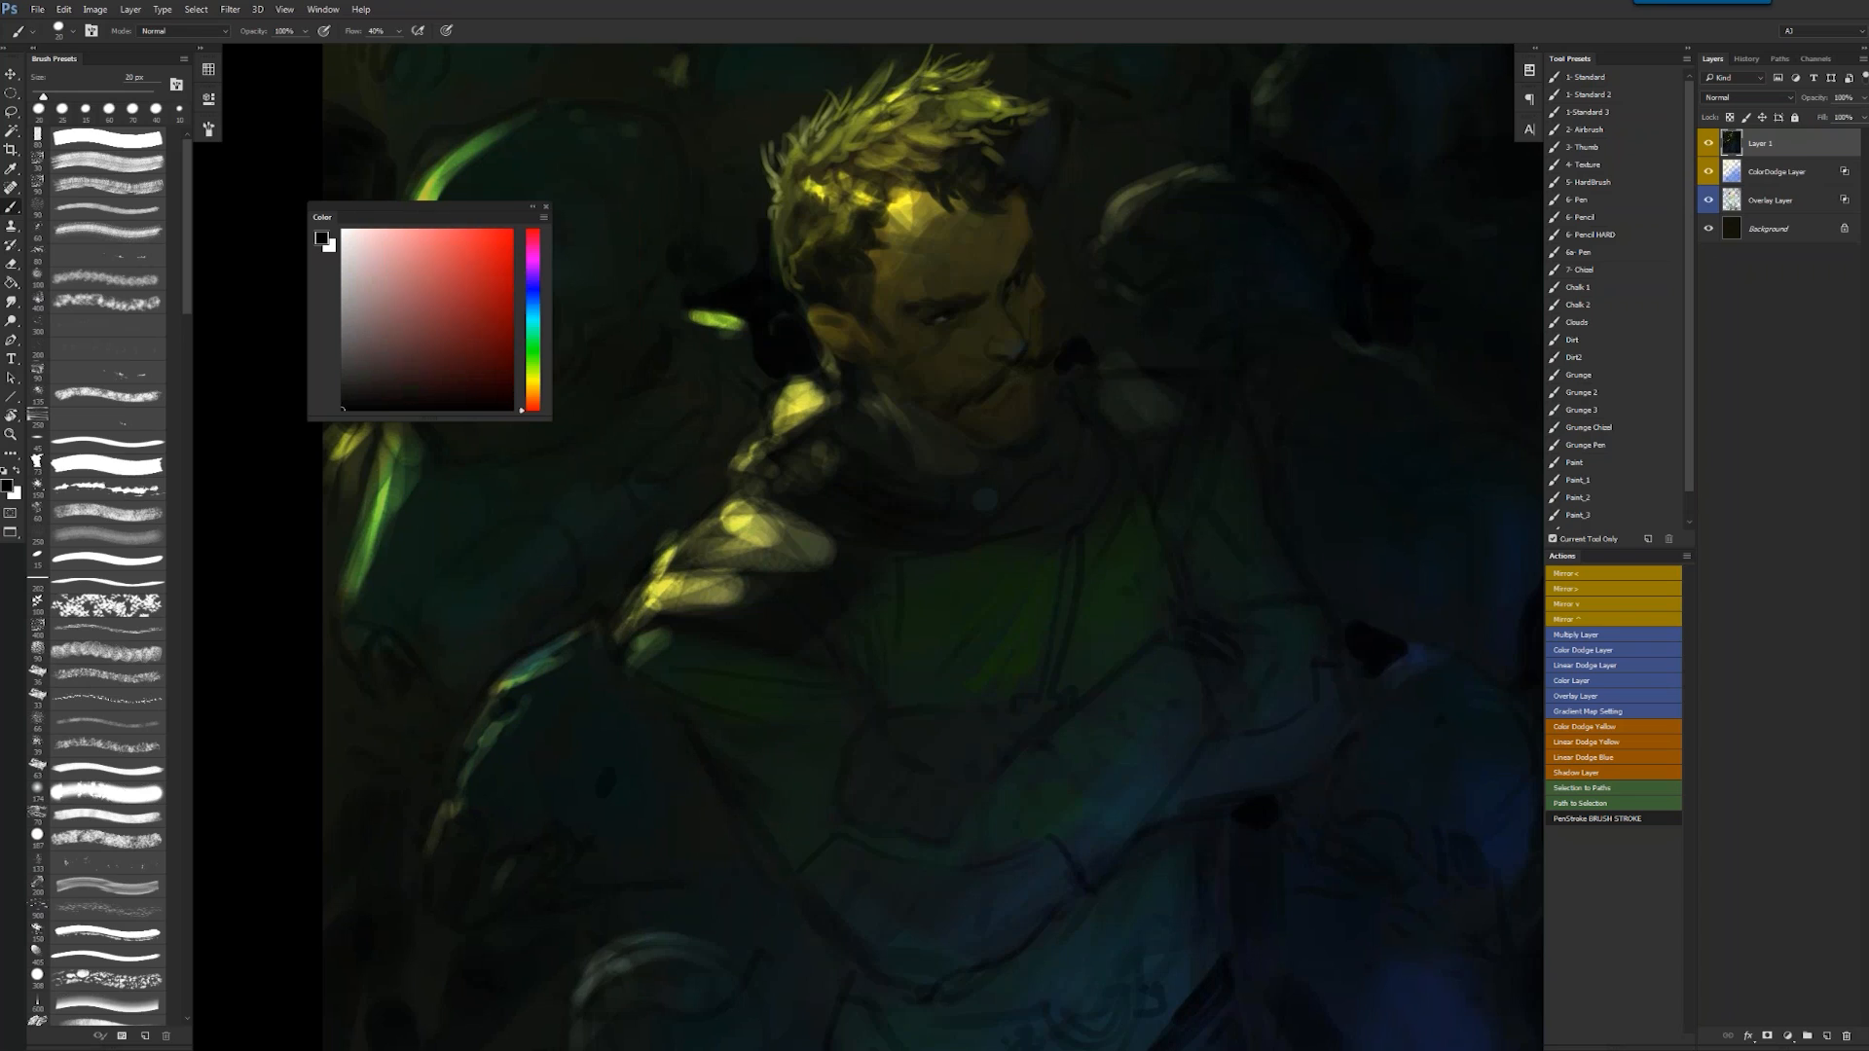
pyautogui.press('[')
pyautogui.press('[')
pyautogui.press(']')
pyautogui.press(']')
pyautogui.press(']')
pyautogui.press(']')
# - Blend the shading of the central figure's cheek and jaw with sampled dark ochre tones and a 35 px brush
pyautogui.keyDown('alt'); pyautogui.click(886, 258); pyautogui.keyUp('alt')
pyautogui.moveTo(908, 359); pyautogui.dragTo(925, 371)
pyautogui.keyDown('alt'); pyautogui.click(896, 331); pyautogui.keyUp('alt')
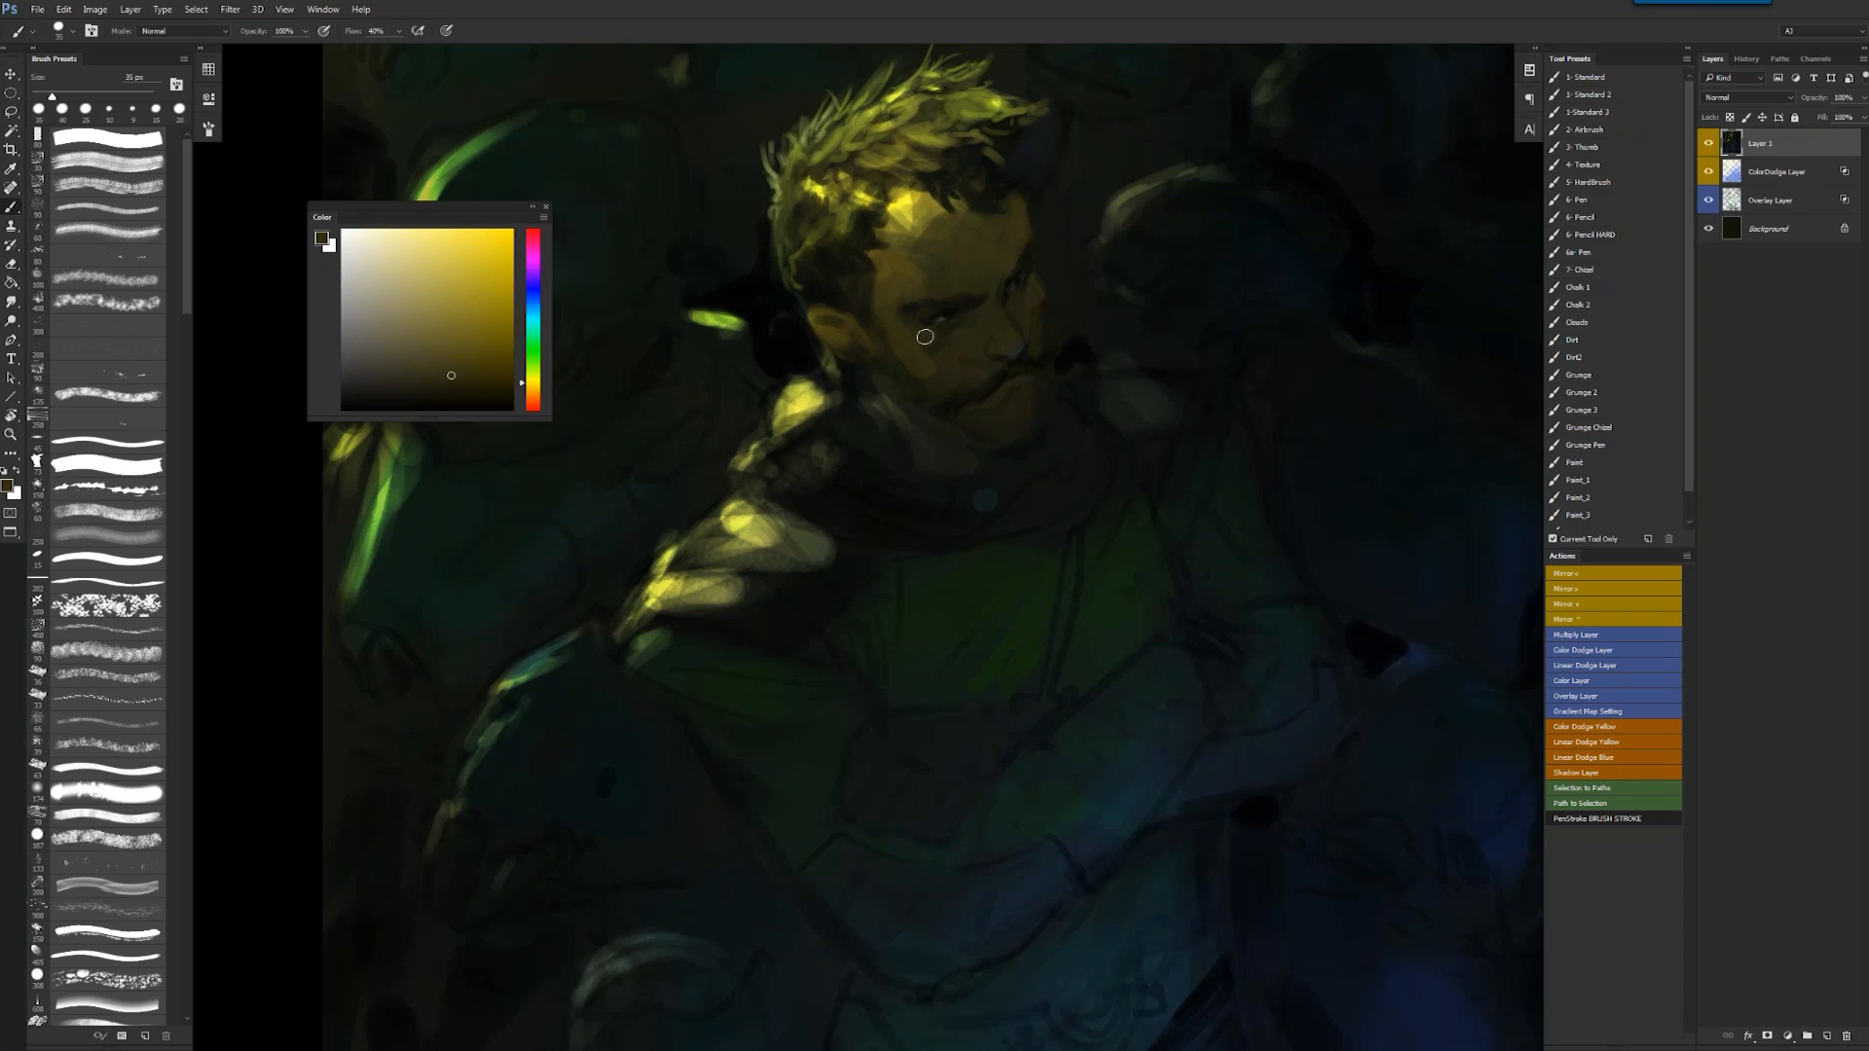
pyautogui.keyDown('alt'); pyautogui.click(927, 385); pyautogui.keyUp('alt')
pyautogui.keyDown('alt'); pyautogui.click(994, 413); pyautogui.keyUp('alt')
pyautogui.keyDown('alt'); pyautogui.click(994, 413); pyautogui.keyUp('alt')
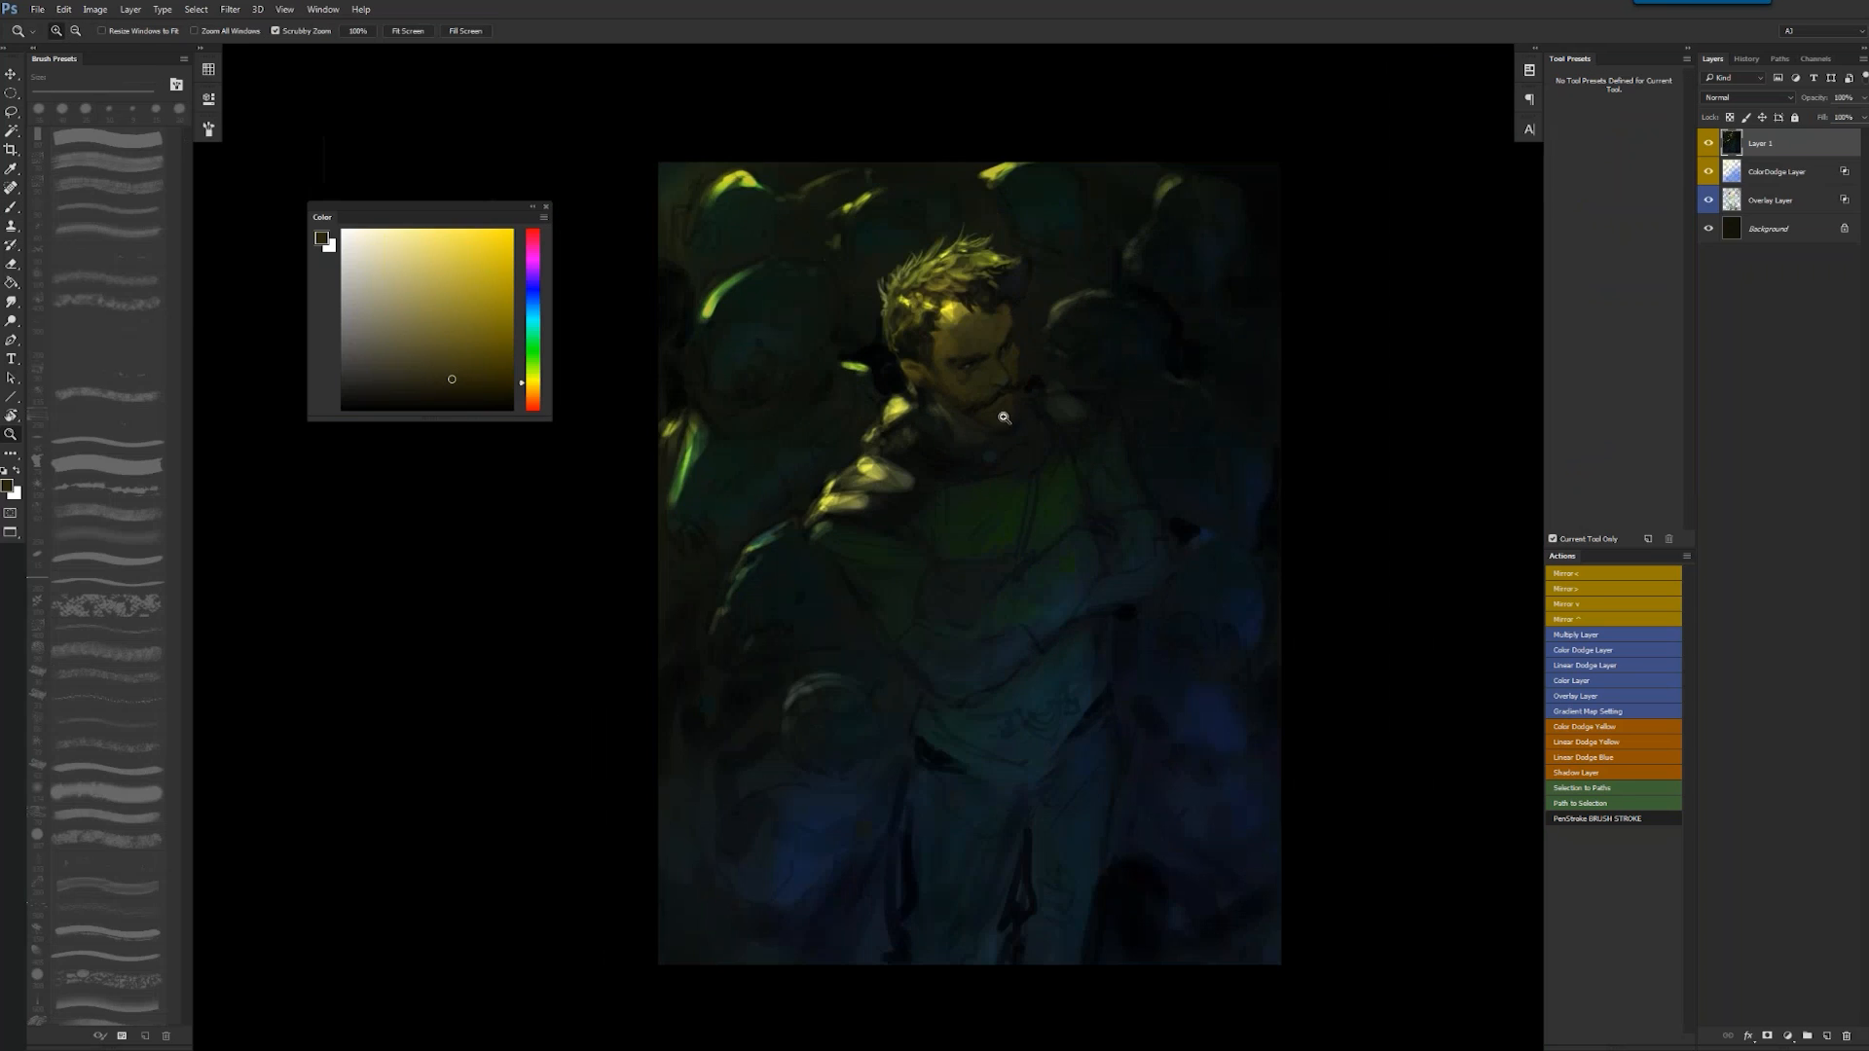
pyautogui.keyDown('ctrl'); pyautogui.click(1004, 420); pyautogui.keyUp('ctrl')
pyautogui.keyDown('ctrl'); pyautogui.click(1004, 420); pyautogui.keyUp('ctrl')
# - Refine the cheek, jaw edge and eye area with sampled ochre and dark olive tones using a slightly smaller brush
pyautogui.keyDown('alt'); pyautogui.click(886, 270); pyautogui.keyUp('alt')
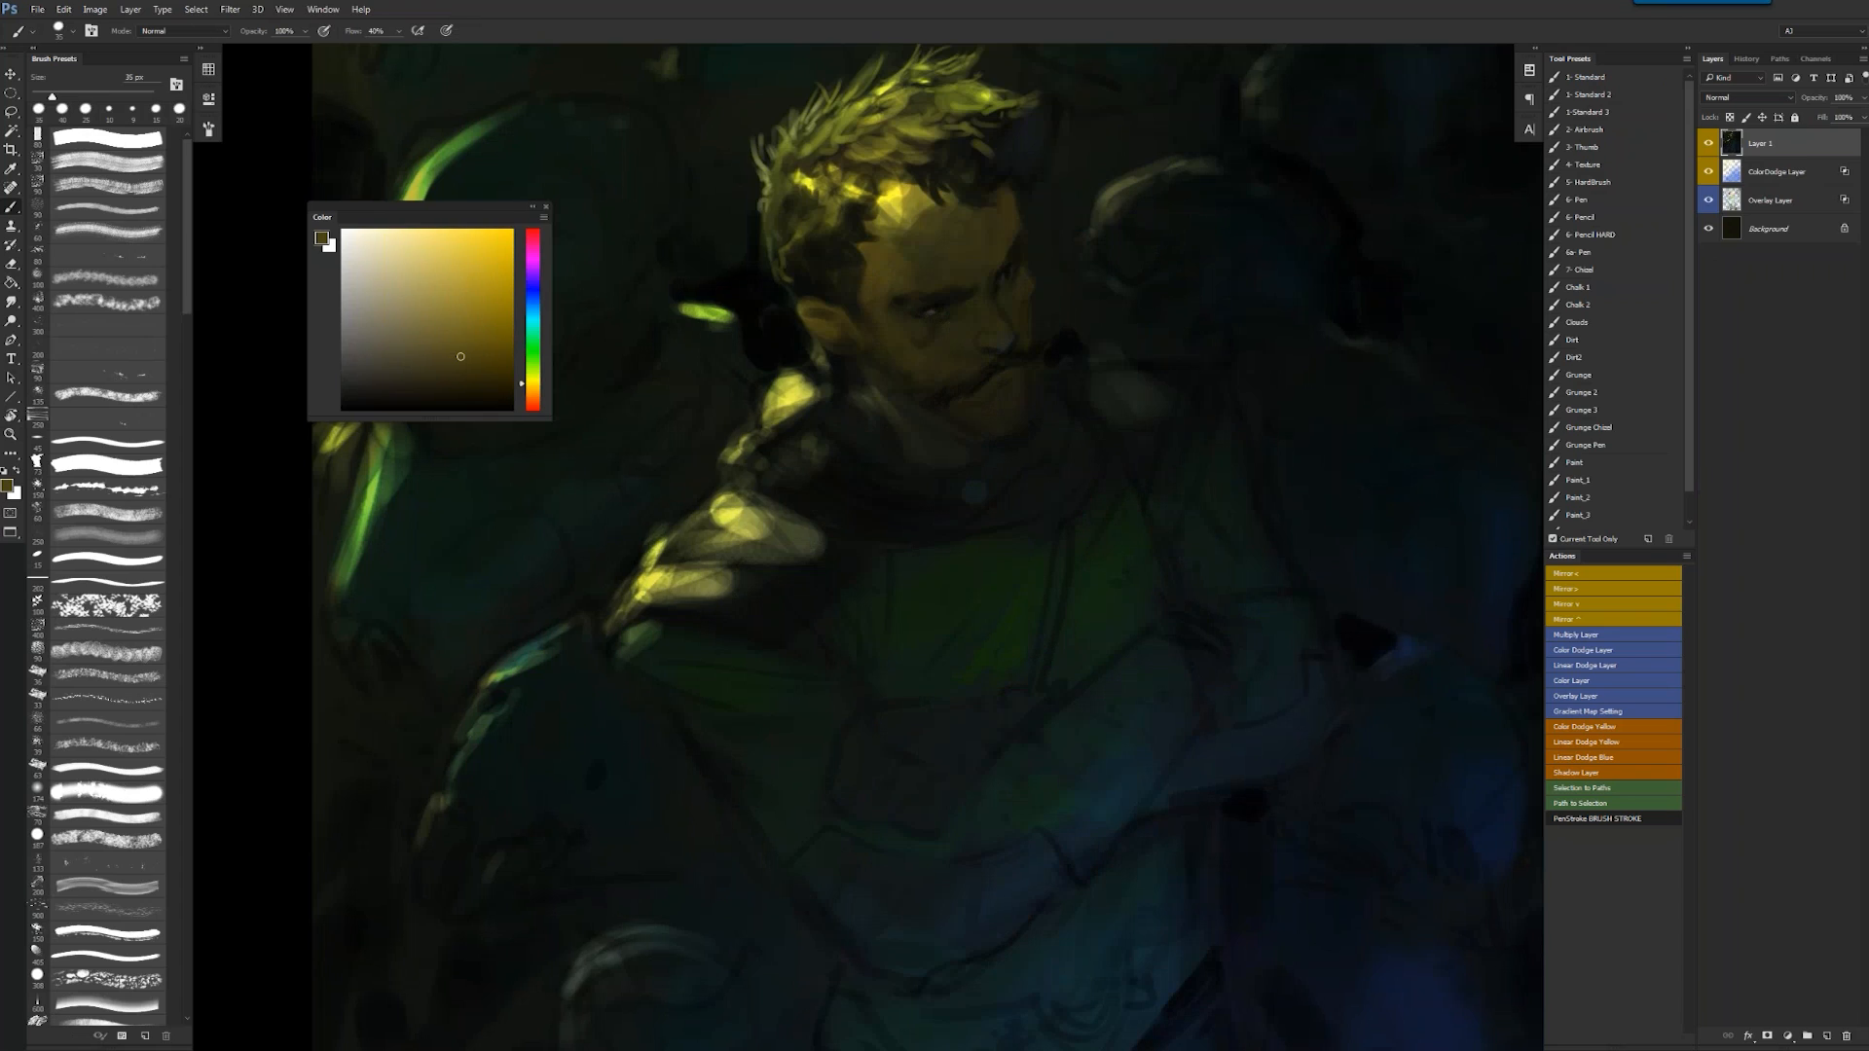
pyautogui.keyDown('alt'); pyautogui.click(856, 337); pyautogui.keyUp('alt')
pyautogui.keyDown('alt'); pyautogui.click(855, 337); pyautogui.keyUp('alt')
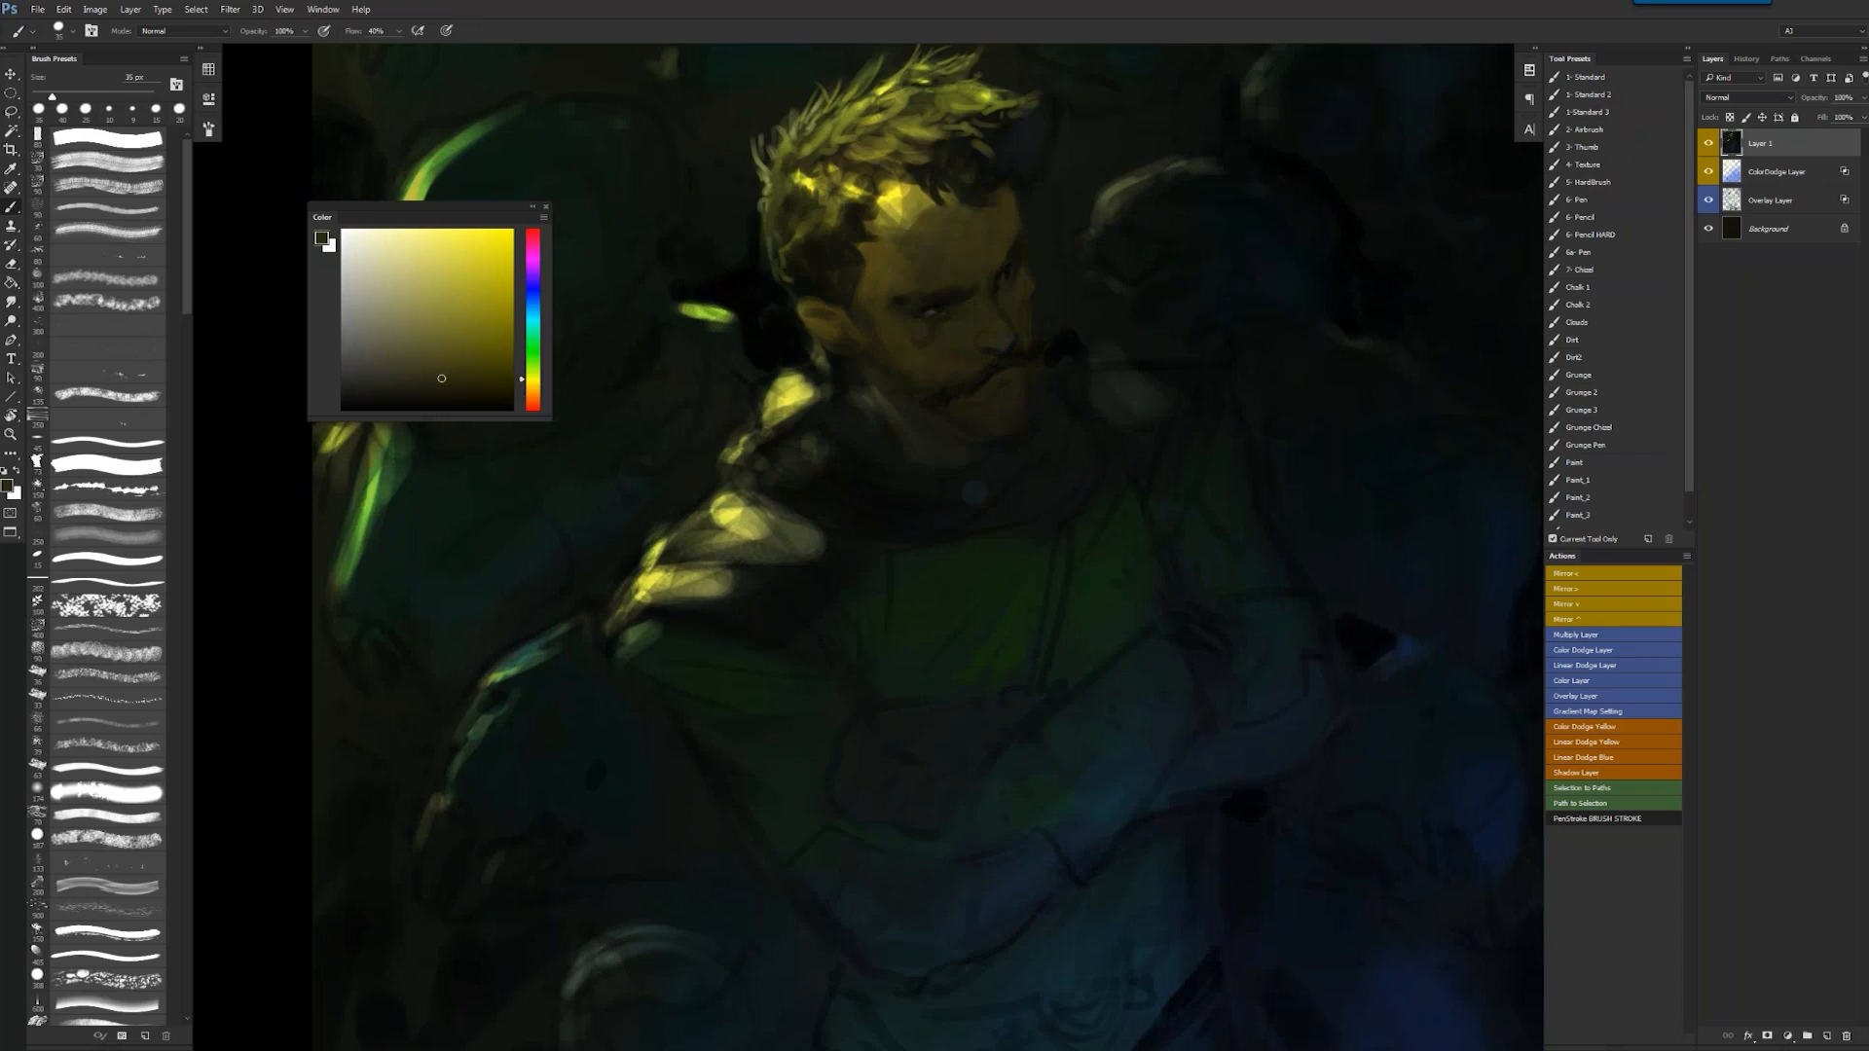
pyautogui.keyDown('alt'); pyautogui.click(936, 334); pyautogui.keyUp('alt')
pyautogui.press('[')
pyautogui.keyDown('alt'); pyautogui.click(1010, 293); pyautogui.keyUp('alt')
# - Mirror the canvas and paint the scarf folds beneath the jaw with sampled olive, using 20 and 25 px brush sizes
pyautogui.press('z')
pyautogui.keyDown('alt'); pyautogui.click(910, 443); pyautogui.keyUp('alt')
pyautogui.keyDown('alt'); pyautogui.click(910, 443); pyautogui.keyUp('alt')
pyautogui.hotkey('ctrl', 'shift', 'h')
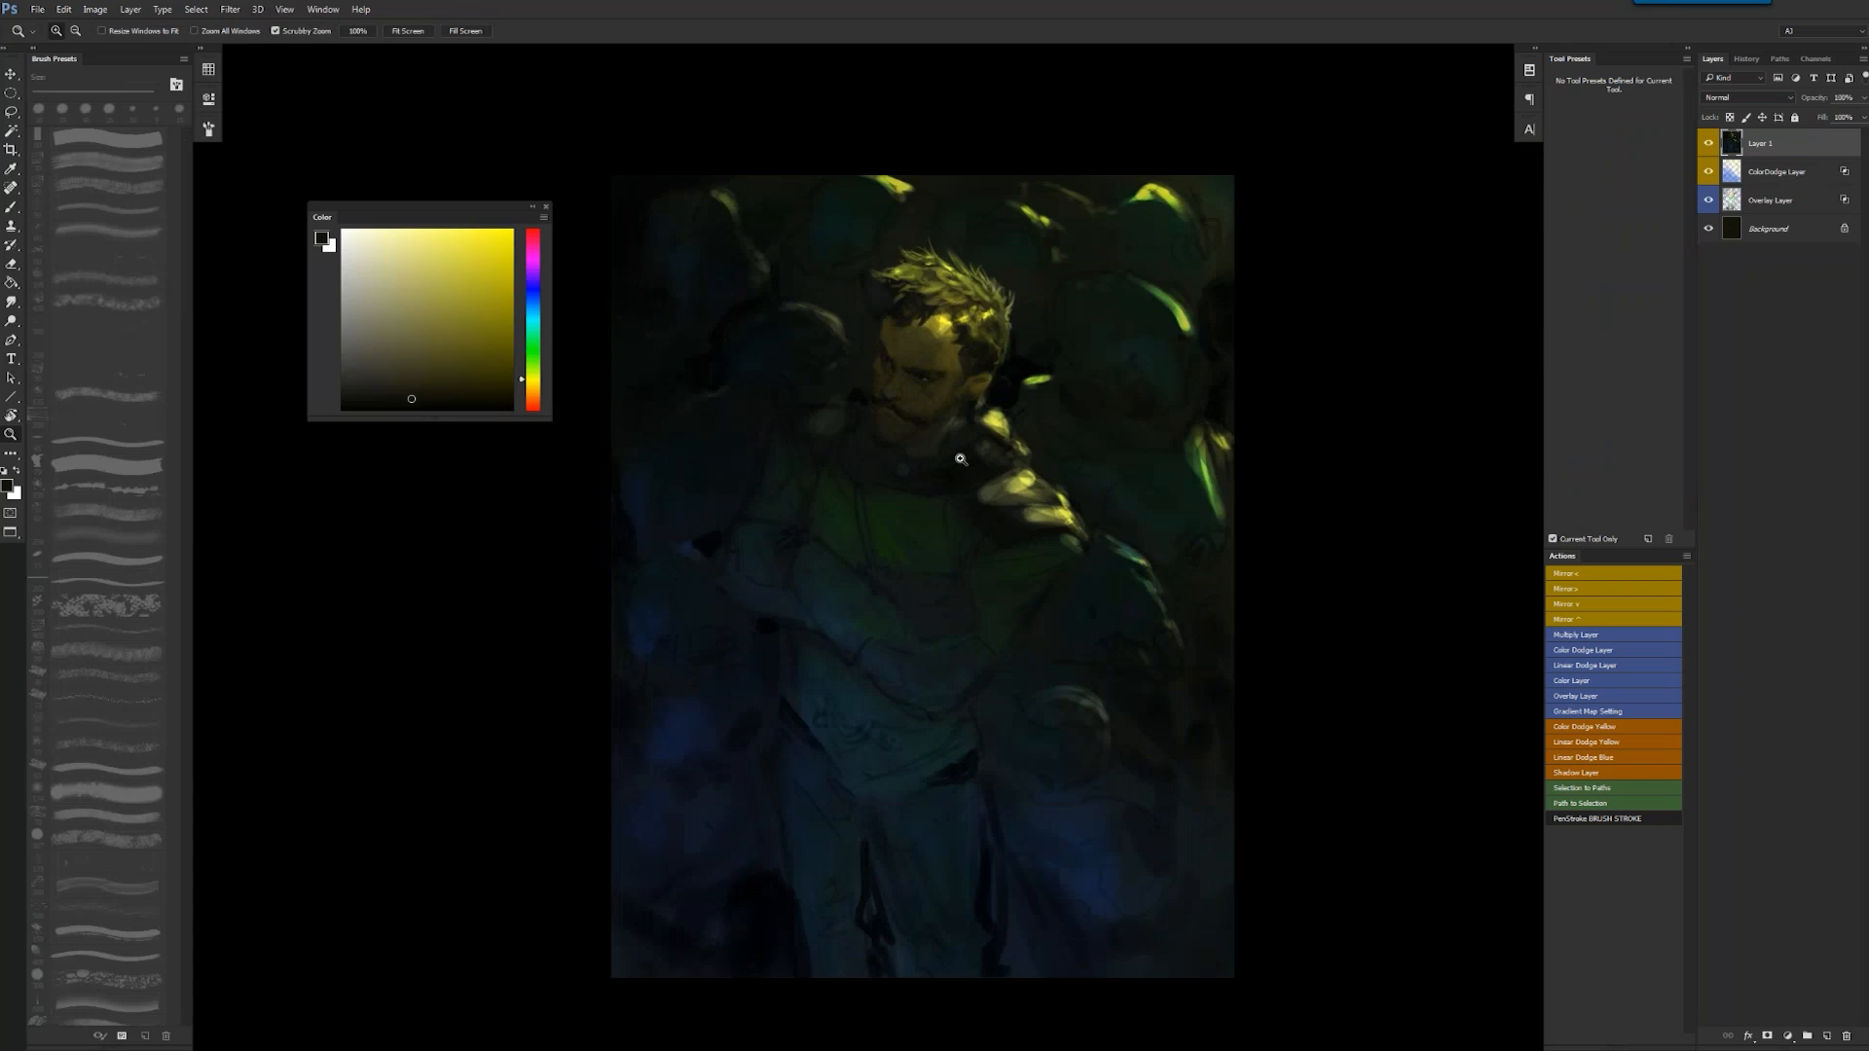
pyautogui.click(960, 458)
pyautogui.click(961, 458)
pyautogui.press('b')
pyautogui.keyDown('alt'); pyautogui.click(932, 397); pyautogui.keyUp('alt')
pyautogui.moveTo(954, 377); pyautogui.dragTo(986, 369)
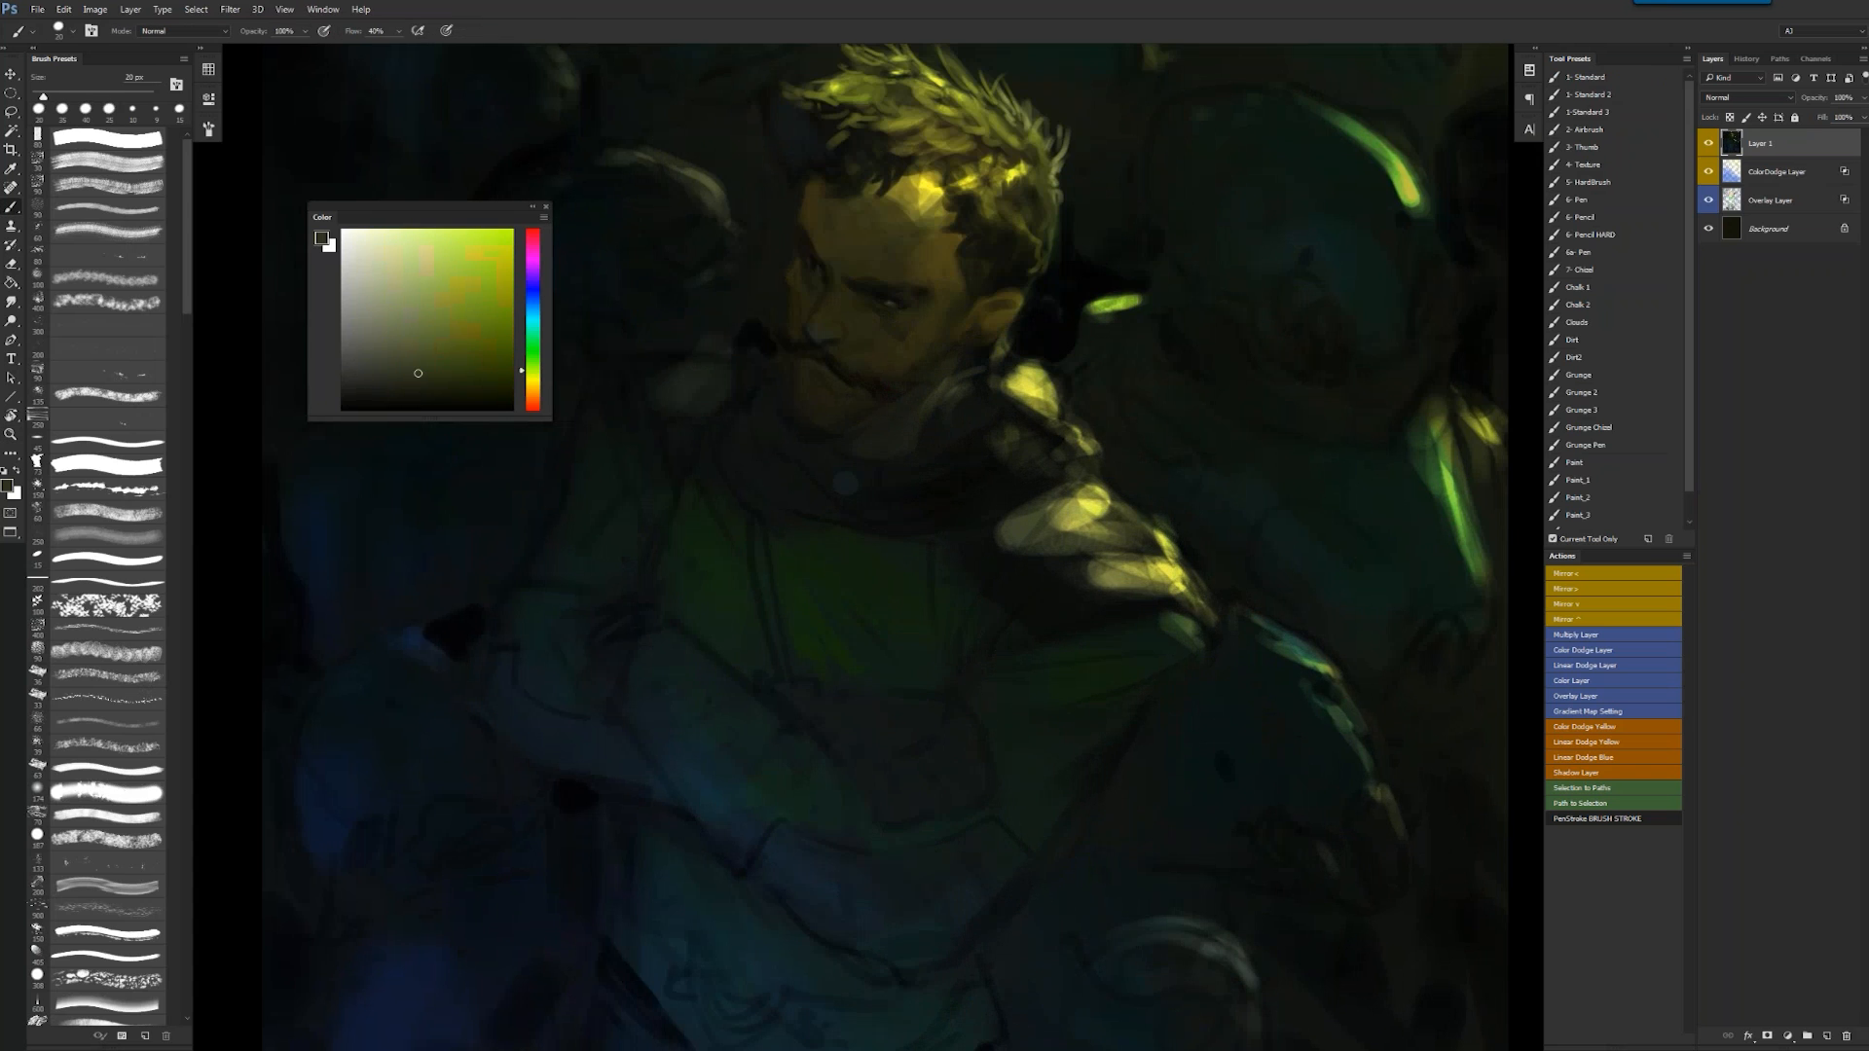
pyautogui.press(']')
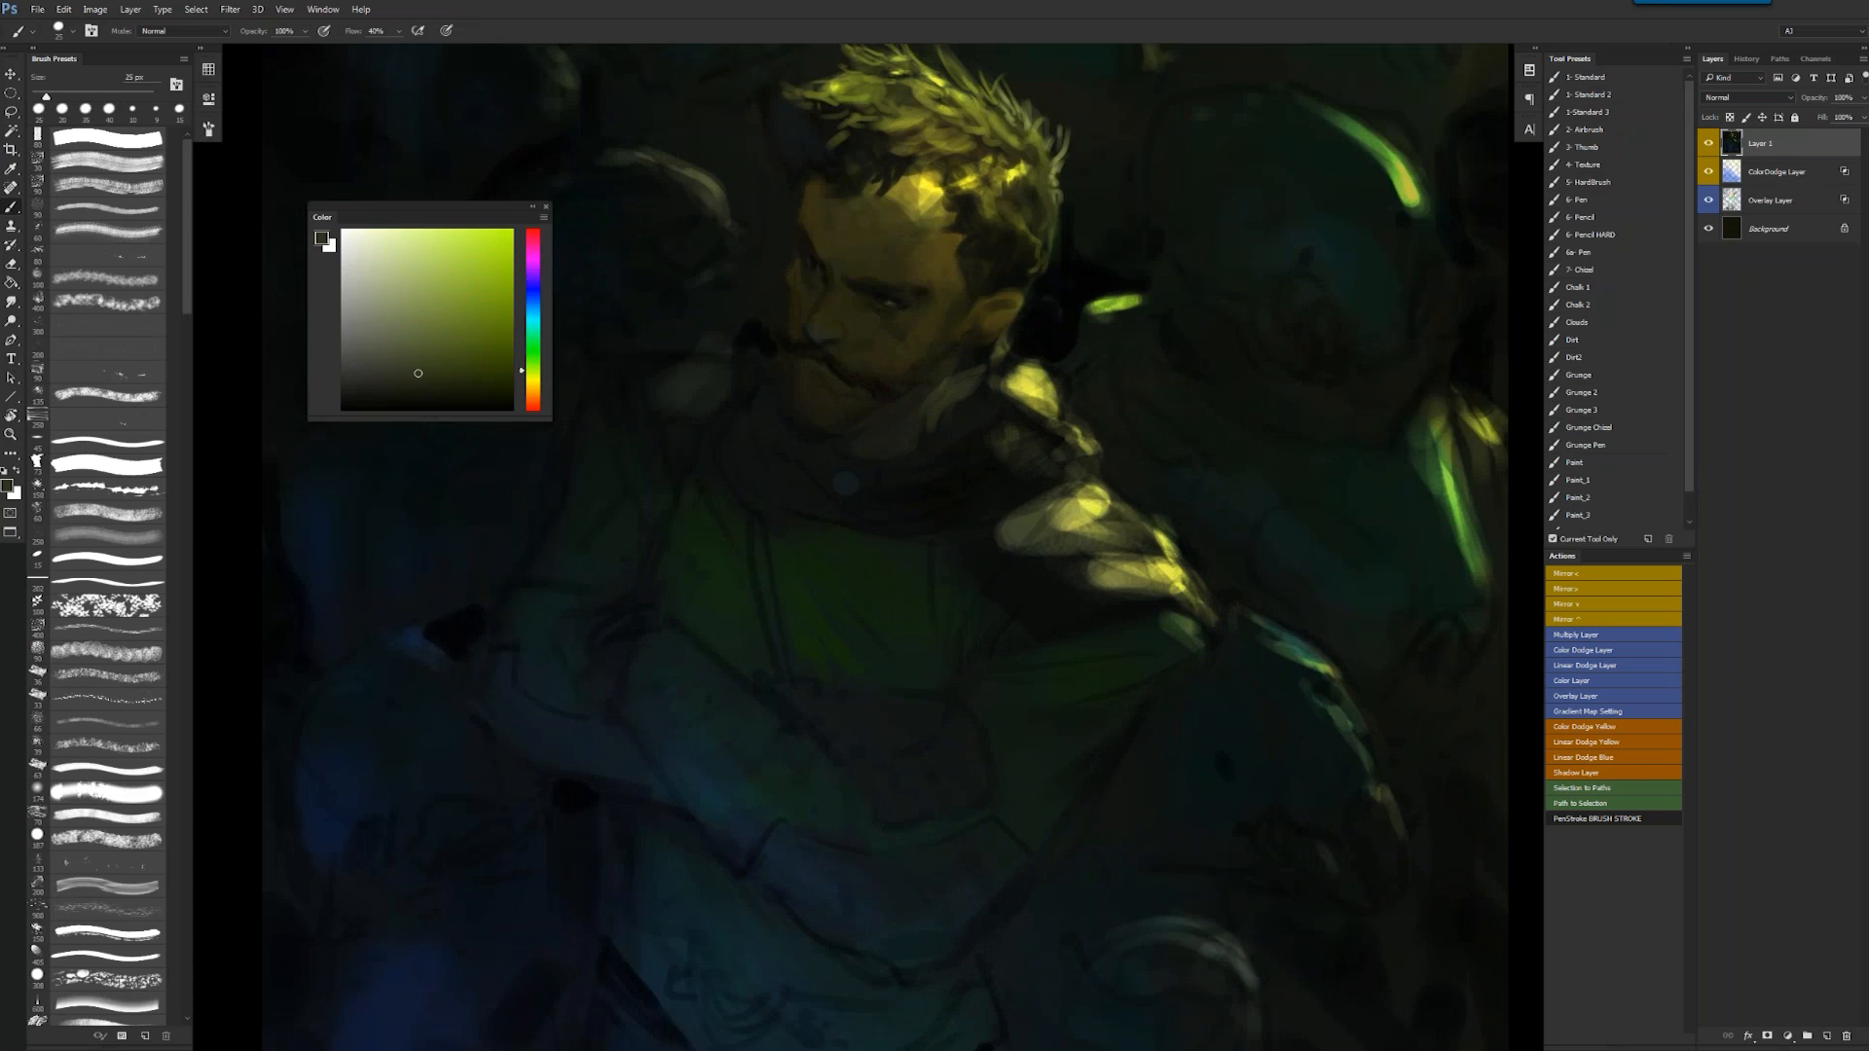
pyautogui.press('[')
pyautogui.press('[')
# - Sharpen the dark contours around the chin and scarf with black and a progressively finer brush
pyautogui.press('d')
pyautogui.press(']')
pyautogui.press(']')
pyautogui.press('[')
pyautogui.press('[')
pyautogui.press('[')
pyautogui.press('[')
pyautogui.press('[')
pyautogui.press('[')
pyautogui.press('[')
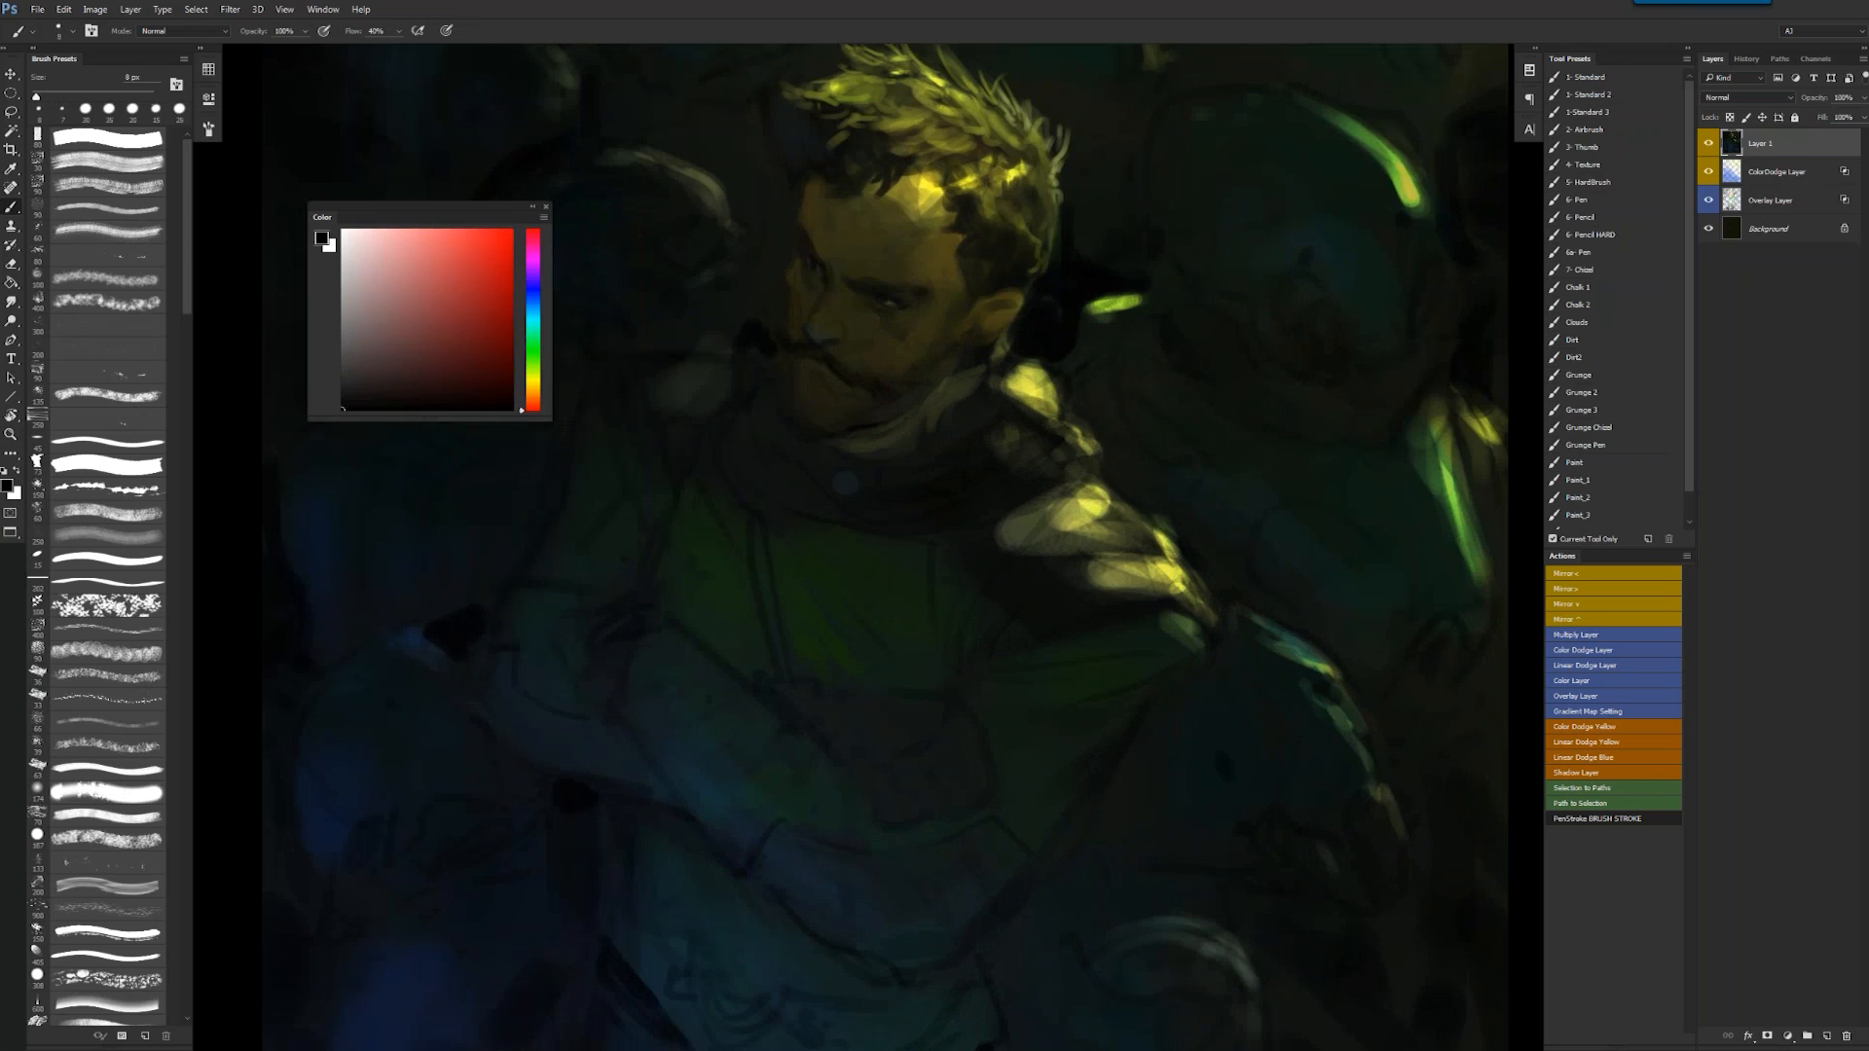
# - Mirror the canvas back and work on the central figure's scarf with sampled dark olive and a 30 px brush
pyautogui.press('z')
pyautogui.keyDown('alt'); pyautogui.click(913, 499); pyautogui.keyUp('alt')
pyautogui.keyDown('alt'); pyautogui.click(913, 499); pyautogui.keyUp('alt')
pyautogui.hotkey('ctrl', 'shift', 'h')
pyautogui.click(907, 517)
pyautogui.press('b')
pyautogui.keyDown('alt'); pyautogui.click(900, 505); pyautogui.keyUp('alt')
pyautogui.press(']')
pyautogui.press(']')
pyautogui.press(']')
pyautogui.press(']')
pyautogui.press(']')
pyautogui.press(']')
pyautogui.press(']')
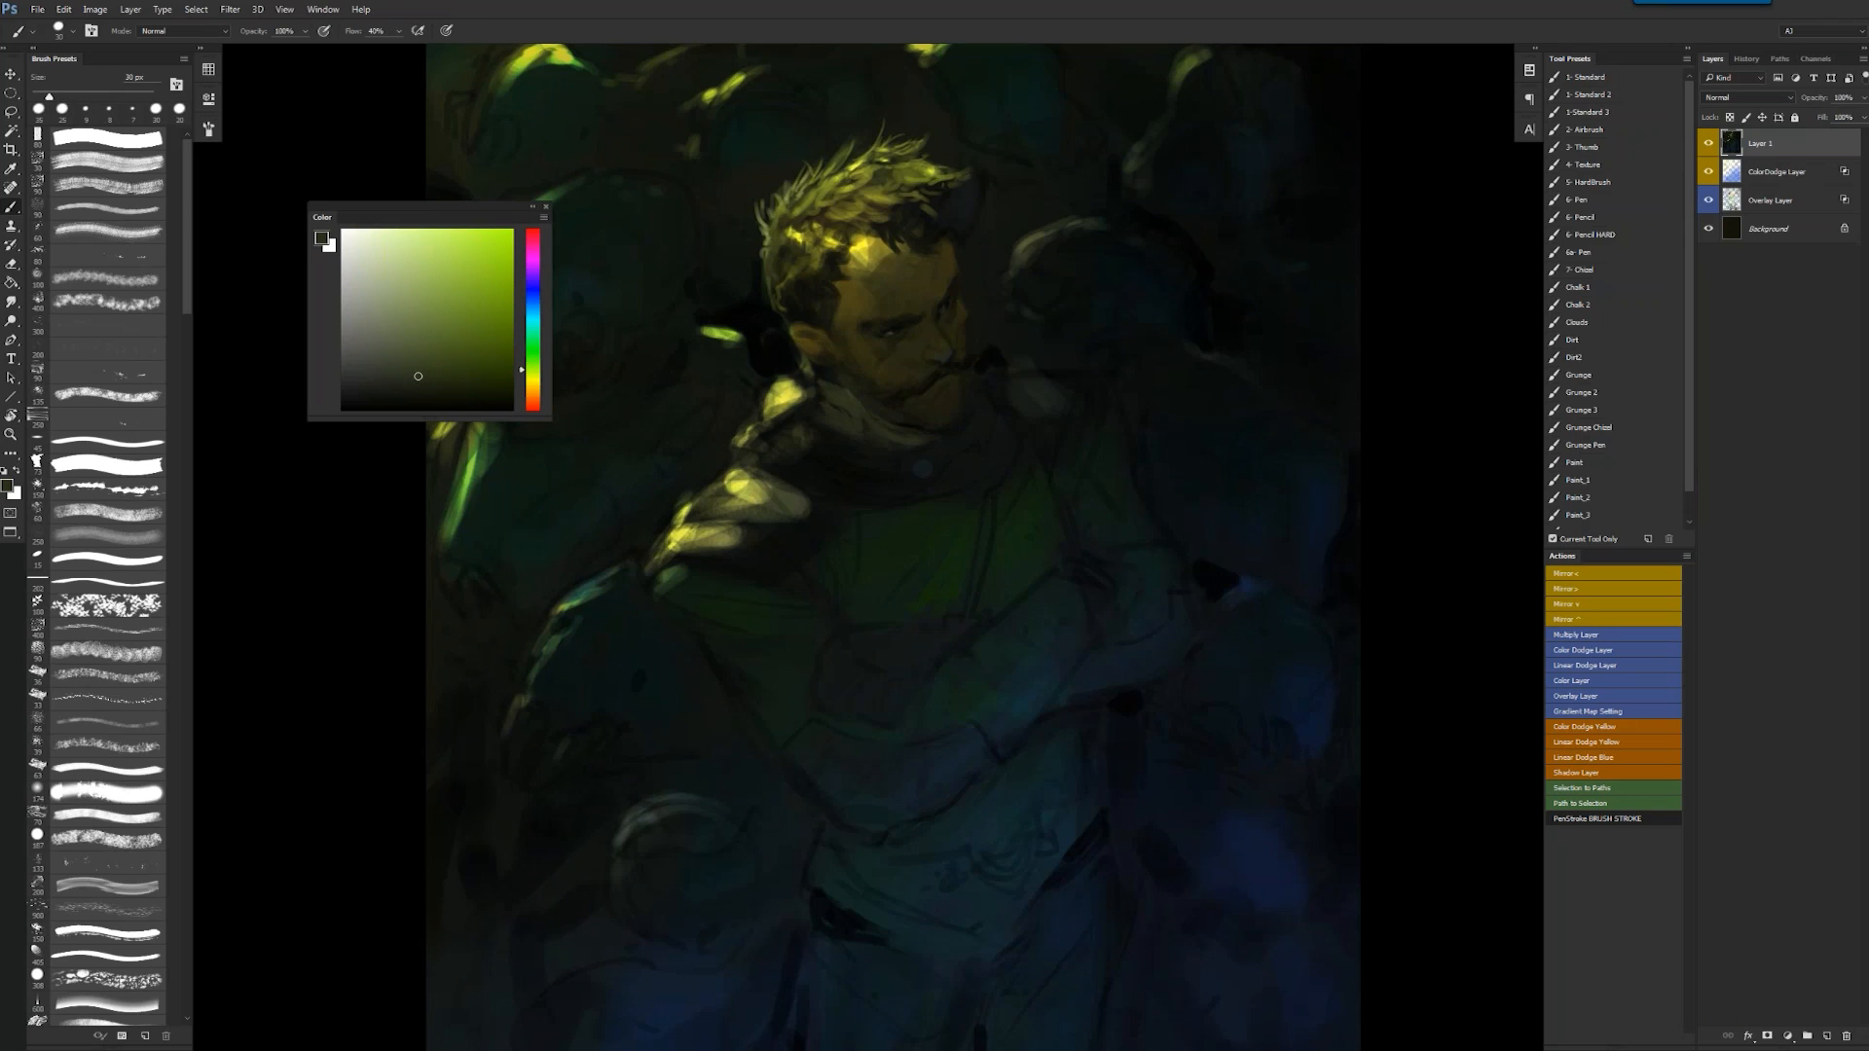
# - Paint over the dark area between the moustache and the far shoulder with sampled dark green, enlarging the brush to 60 px
pyautogui.keyDown('alt'); pyautogui.click(1009, 362); pyautogui.keyUp('alt')
pyautogui.moveTo(1004, 354); pyautogui.dragTo(999, 369)
pyautogui.press(']')
pyautogui.press(']')
pyautogui.press(']')
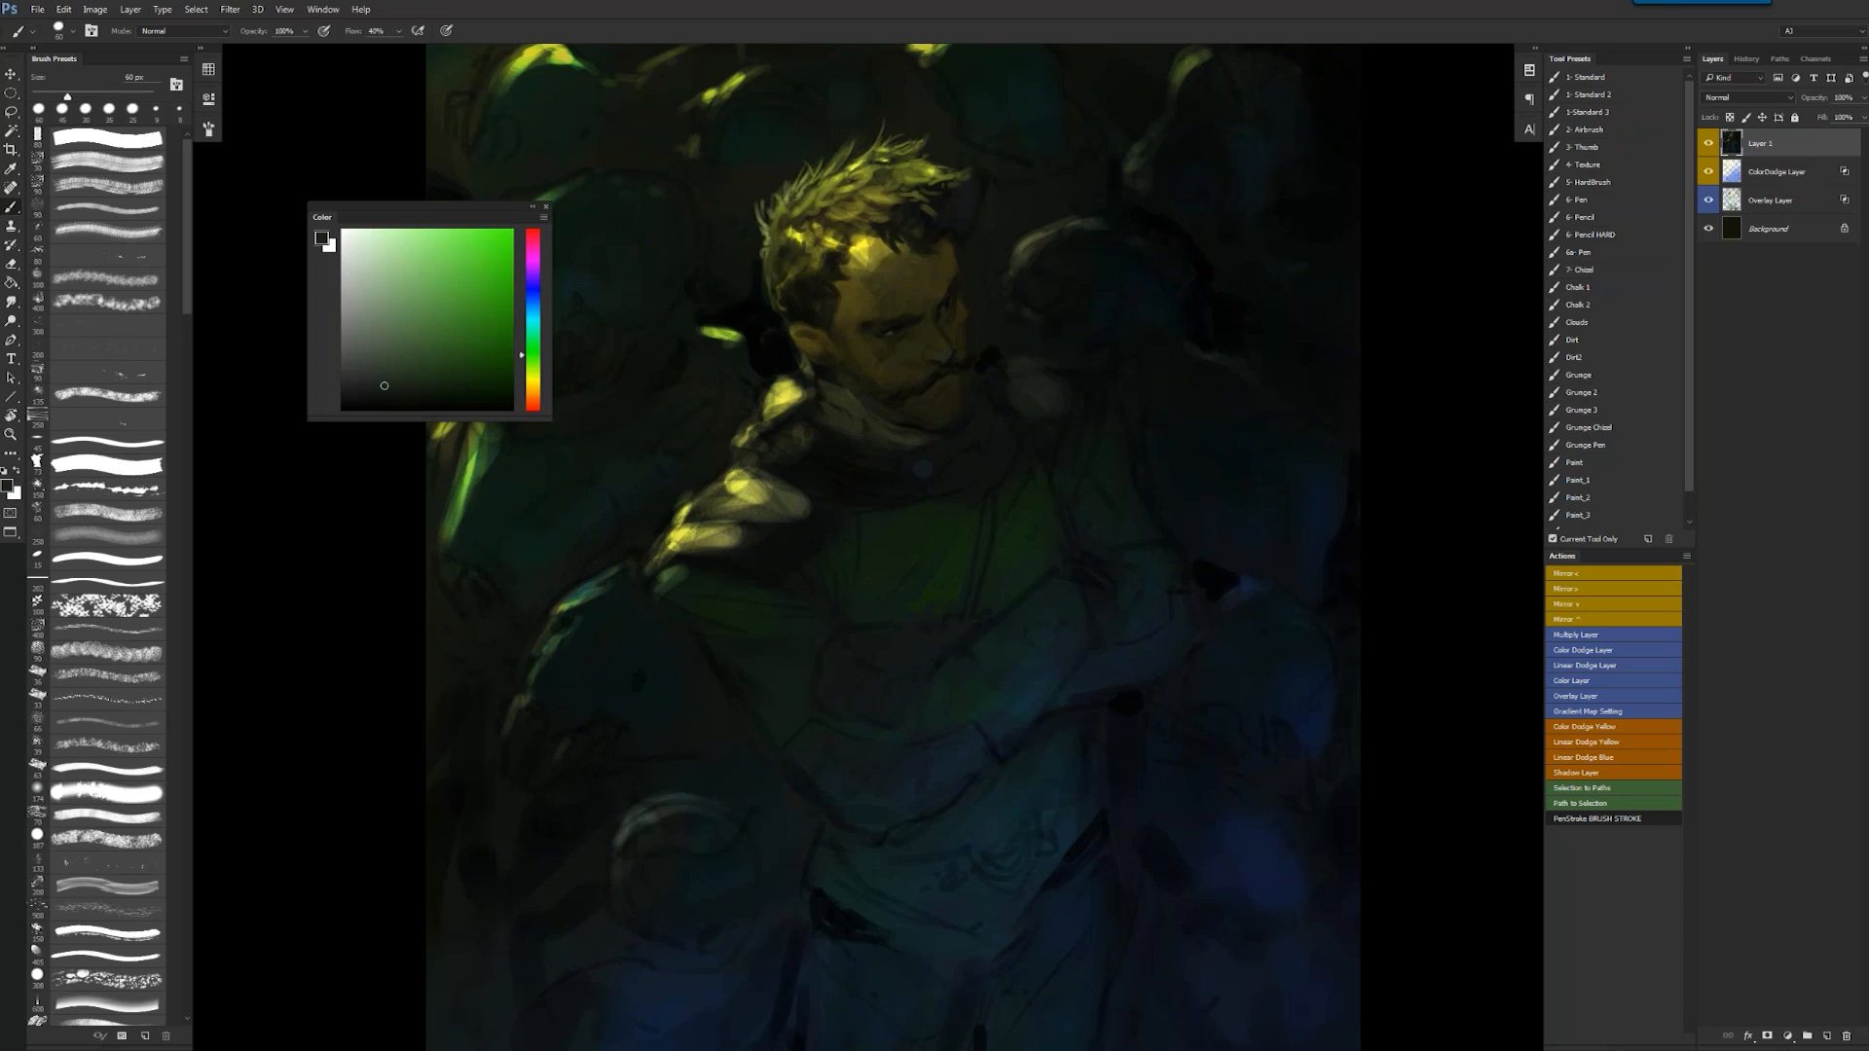
# - Repaint the lit near shoulder as a broader form with sampled dark and yellow-green tones
pyautogui.keyDown('alt'); pyautogui.click(785, 493); pyautogui.keyUp('alt')
pyautogui.keyDown('alt'); pyautogui.click(775, 495); pyautogui.keyUp('alt')
pyautogui.moveTo(764, 495)
pyautogui.mouseDown()
pyautogui.moveTo(736, 486)
pyautogui.moveTo(777, 472)
pyautogui.moveTo(736, 519)
pyautogui.moveTo(675, 521)
pyautogui.moveTo(721, 483)
pyautogui.moveTo(757, 468)
pyautogui.moveTo(699, 498)
pyautogui.moveTo(644, 577)
pyautogui.moveTo(742, 550)
pyautogui.mouseUp()
pyautogui.keyDown('alt'); pyautogui.click(723, 490); pyautogui.keyUp('alt')
pyautogui.press('[')
pyautogui.keyDown('alt'); pyautogui.click(690, 516); pyautogui.keyUp('alt')
pyautogui.press(']')
pyautogui.press(']')
# - Mirror the canvas and darken the inner edge of the lit shoulder with sampled dark tones
pyautogui.press('z')
pyautogui.keyDown('alt'); pyautogui.click(943, 533); pyautogui.keyUp('alt')
pyautogui.keyDown('alt'); pyautogui.click(944, 534); pyautogui.keyUp('alt')
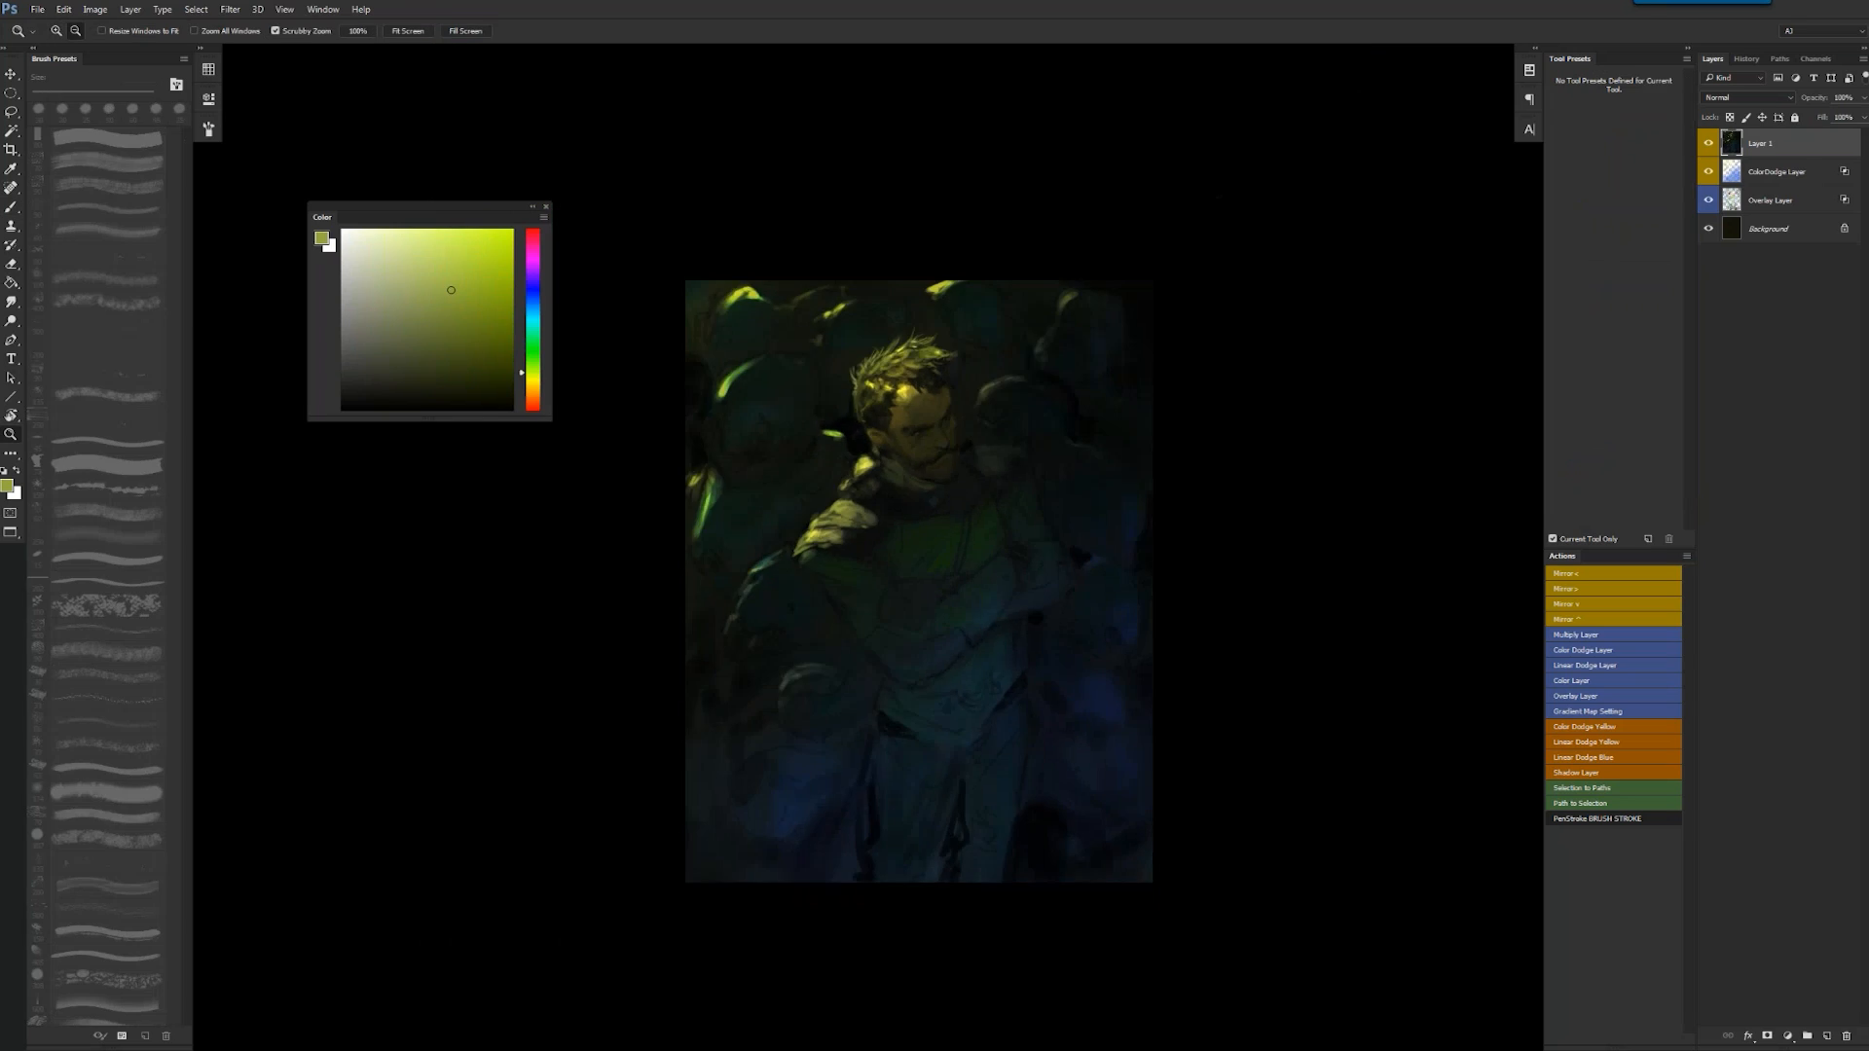
pyautogui.hotkey('ctrl', 'shift', 'h')
pyautogui.click(1000, 527)
pyautogui.click(1000, 526)
pyautogui.press('b')
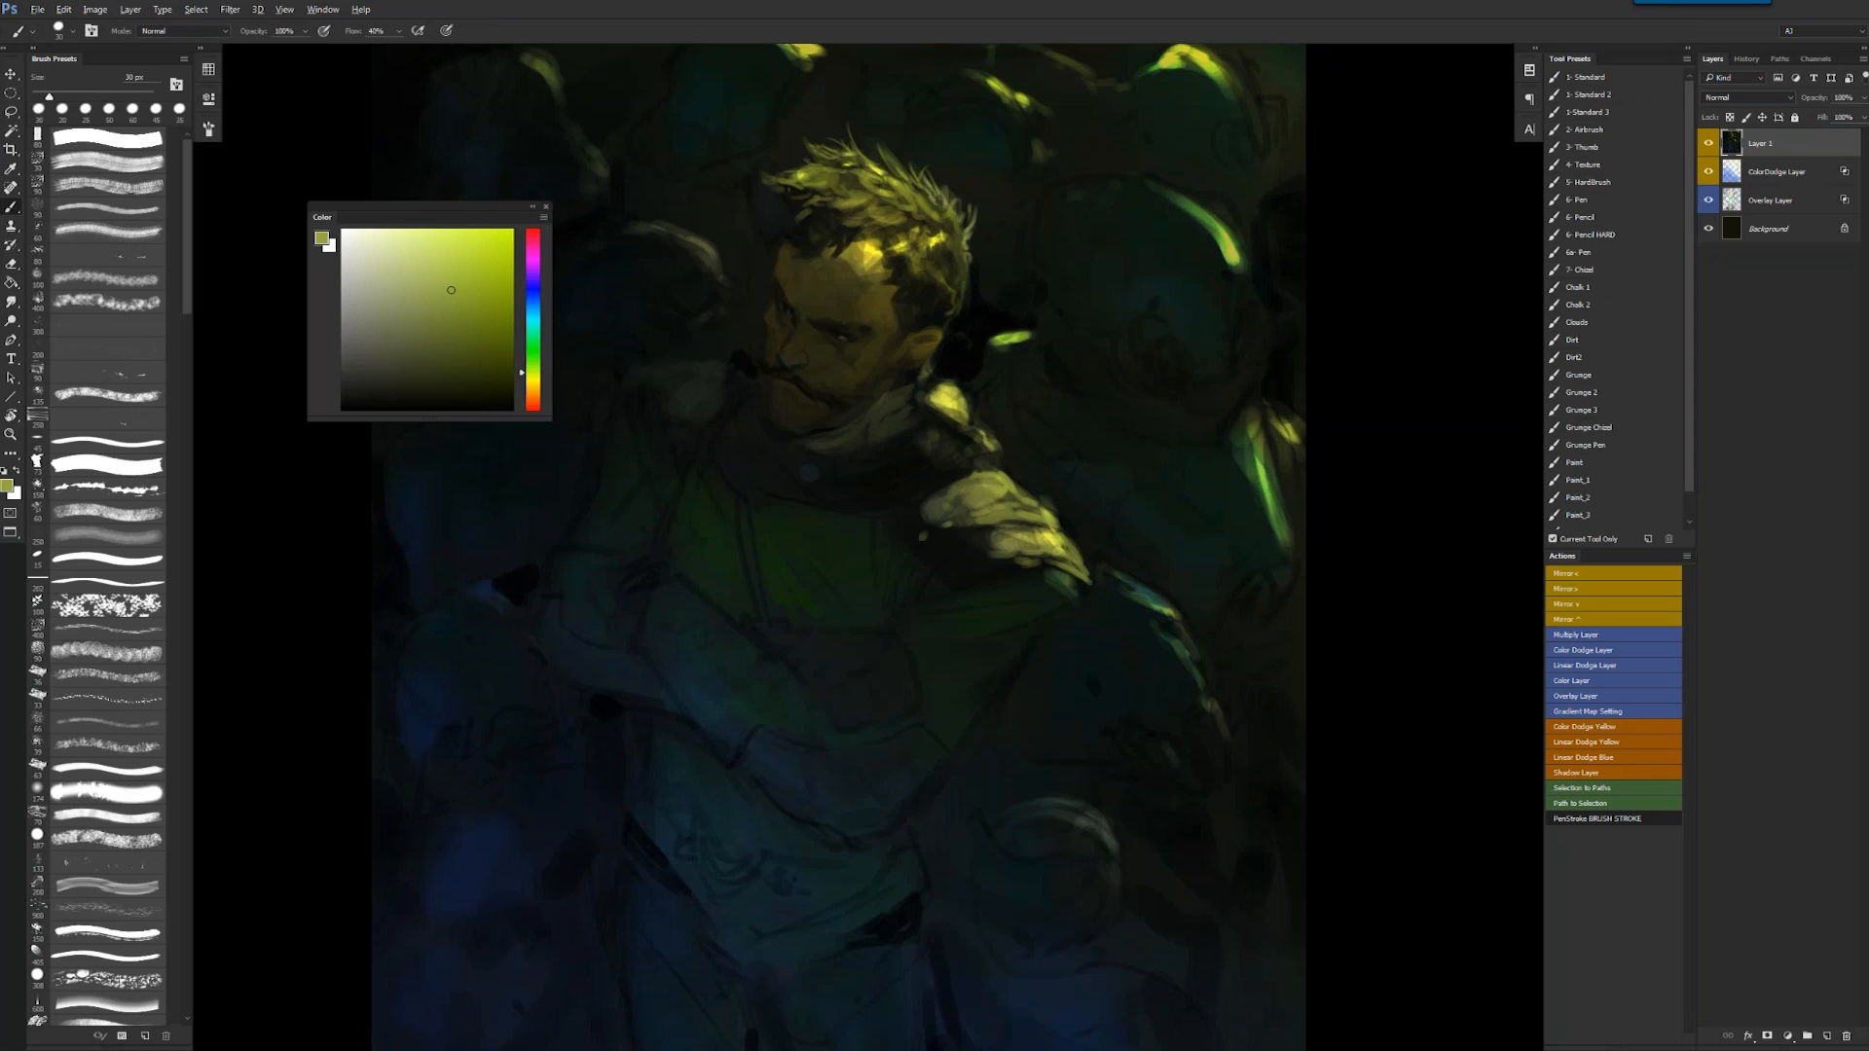
pyautogui.keyDown('alt'); pyautogui.click(918, 520); pyautogui.keyUp('alt')
pyautogui.keyDown('alt'); pyautogui.click(918, 513); pyautogui.keyUp('alt')
pyautogui.press(']')
pyautogui.press(']')
pyautogui.moveTo(930, 505)
pyautogui.mouseDown()
pyautogui.moveTo(941, 525)
pyautogui.moveTo(935, 504)
pyautogui.mouseUp()
pyautogui.moveTo(931, 503); pyautogui.dragTo(977, 494)
# - Shade the underside of the lit shoulder with sampled dark green and a 100 px brush
pyautogui.press(']')
pyautogui.press(']')
pyautogui.press(']')
pyautogui.press(']')
pyautogui.moveTo(1007, 541)
pyautogui.mouseDown()
pyautogui.moveTo(956, 557)
pyautogui.moveTo(1009, 556)
pyautogui.mouseUp()
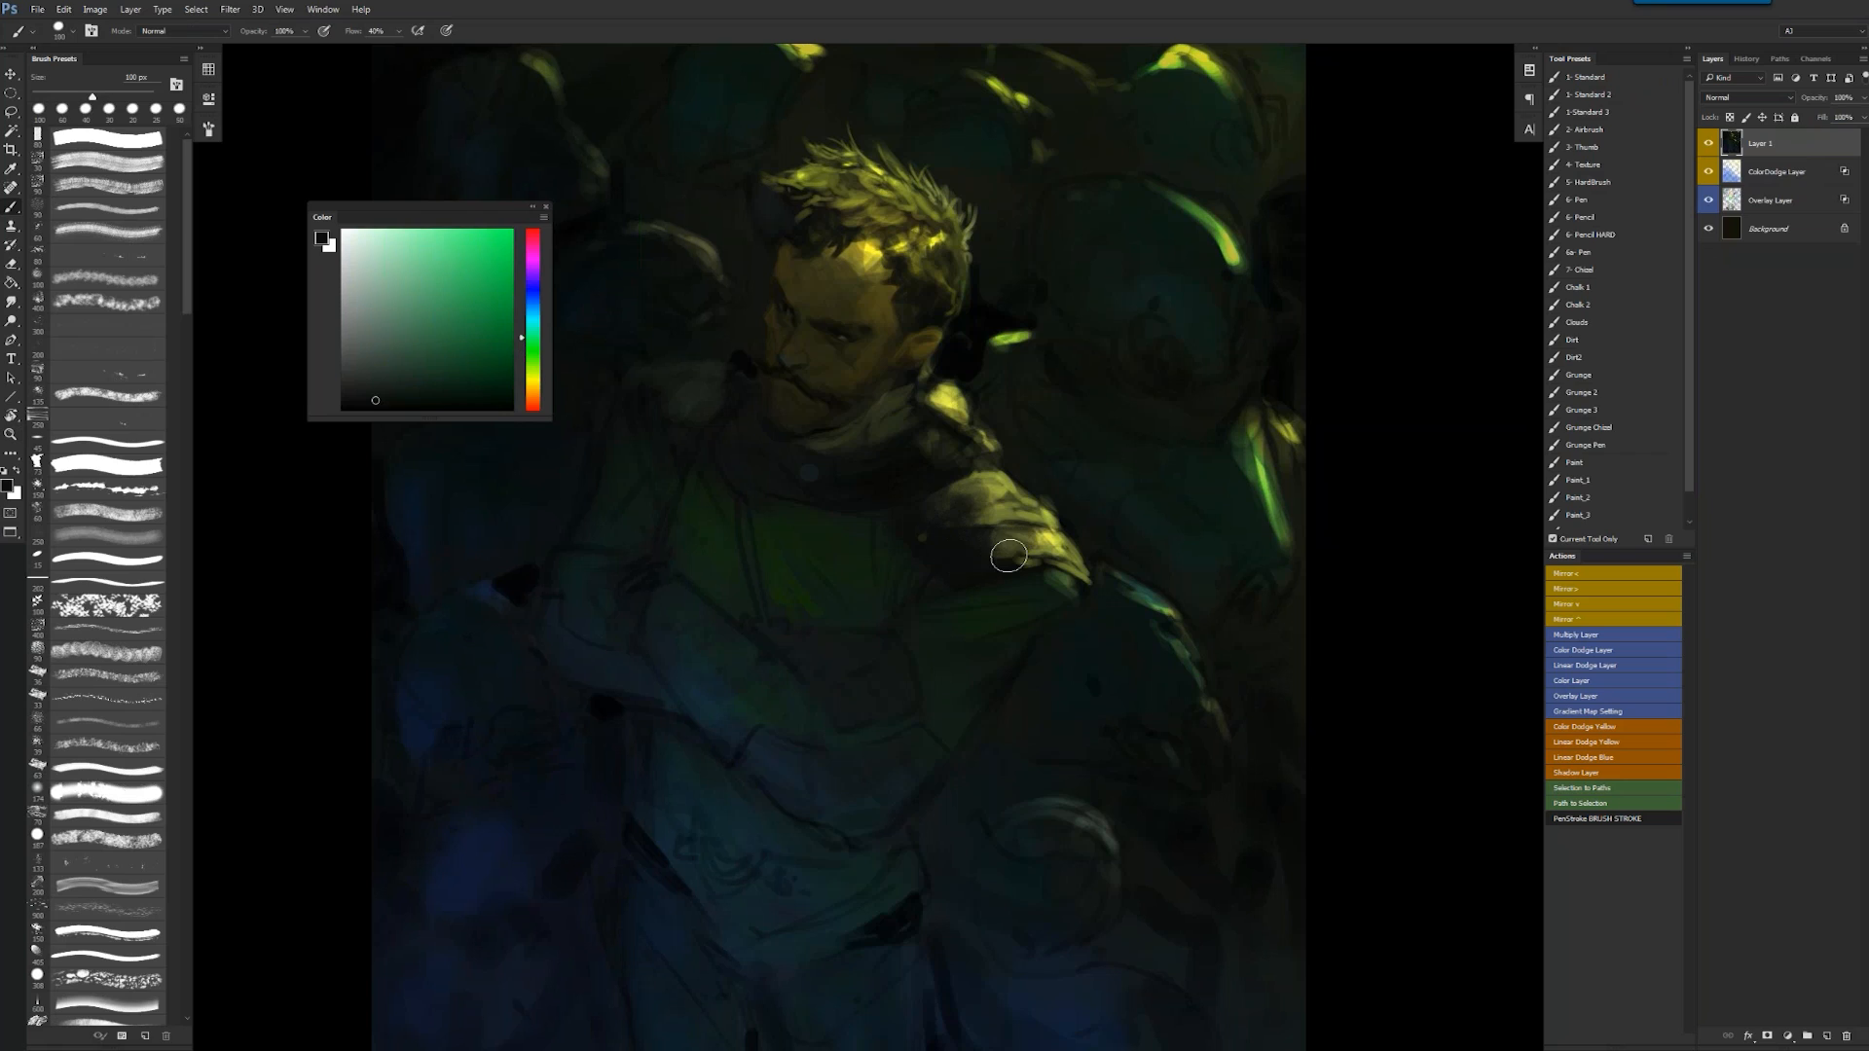
pyautogui.keyDown('alt'); pyautogui.click(990, 500); pyautogui.keyUp('alt')
pyautogui.moveTo(981, 545); pyautogui.dragTo(960, 552)
pyautogui.keyDown('alt'); pyautogui.click(951, 556); pyautogui.keyUp('alt')
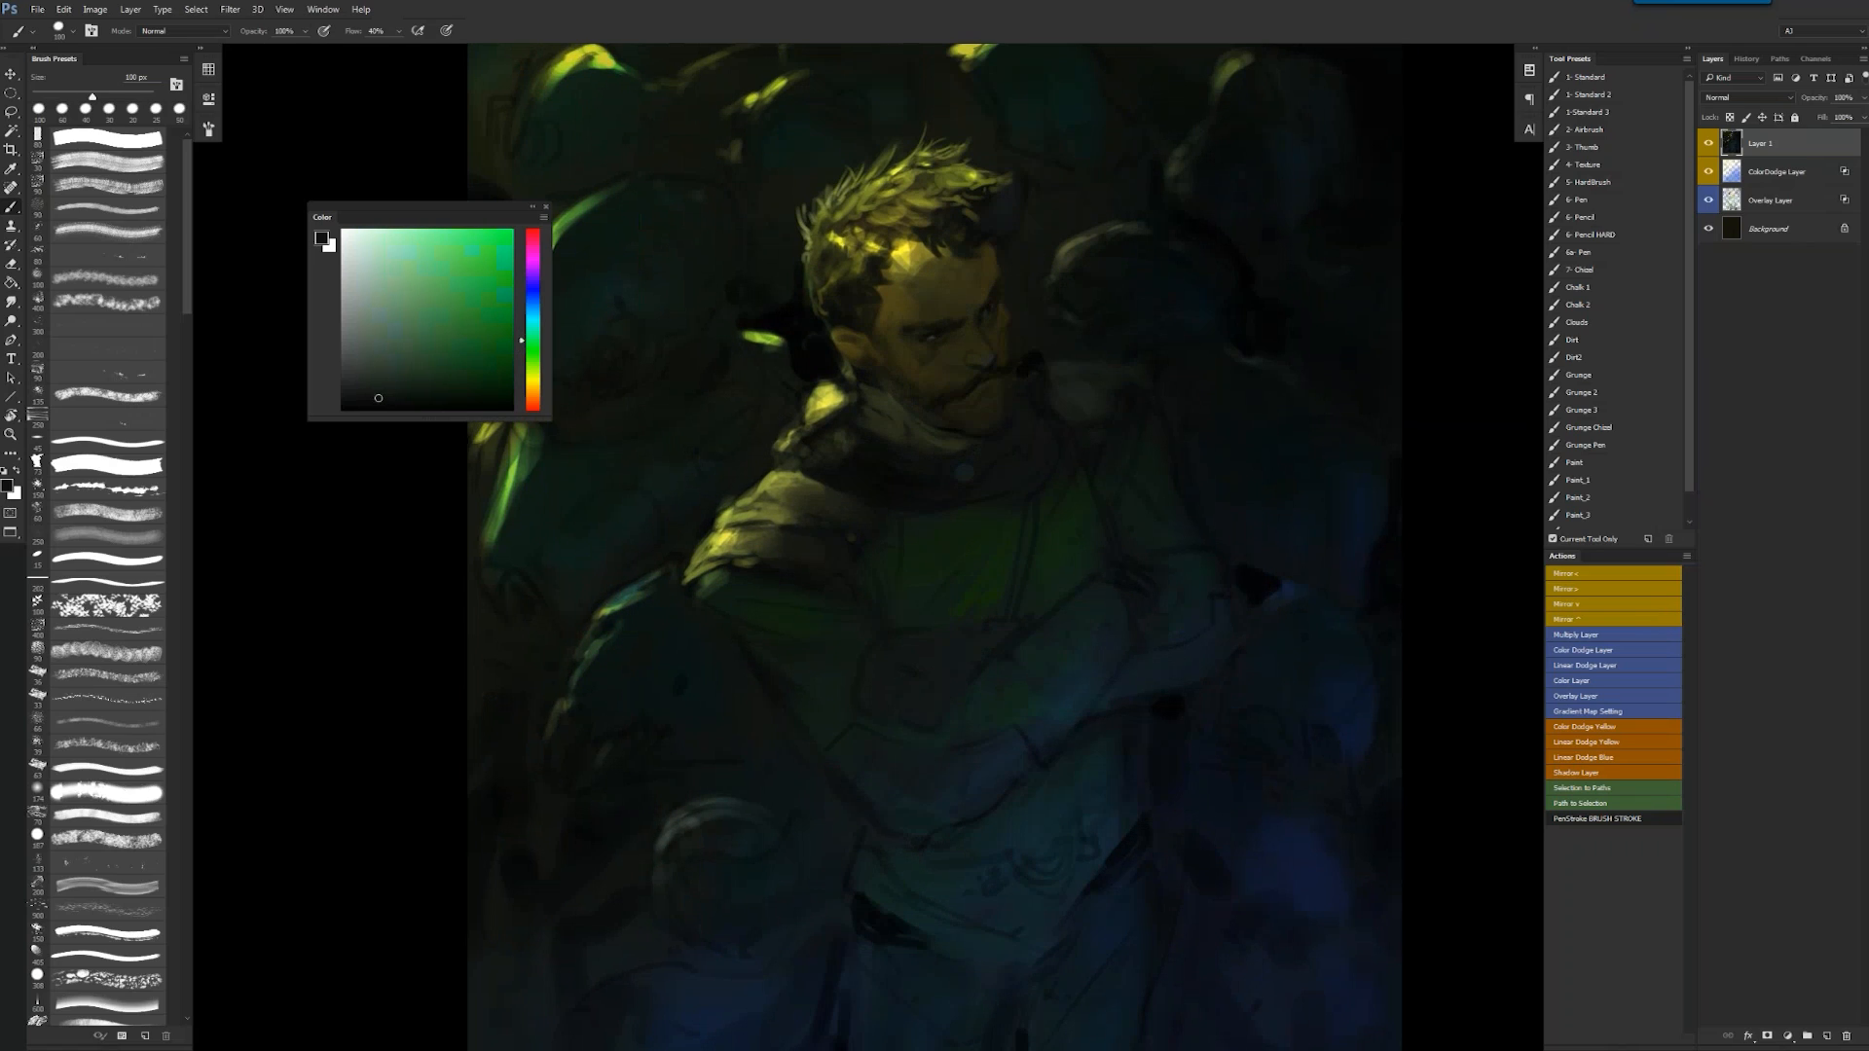
# - Blend the shoulder into the chest with sampled dark greens, reducing the brush to 60 px
pyautogui.press('[')
pyautogui.press('[')
pyautogui.keyDown('alt'); pyautogui.click(834, 553); pyautogui.keyUp('alt')
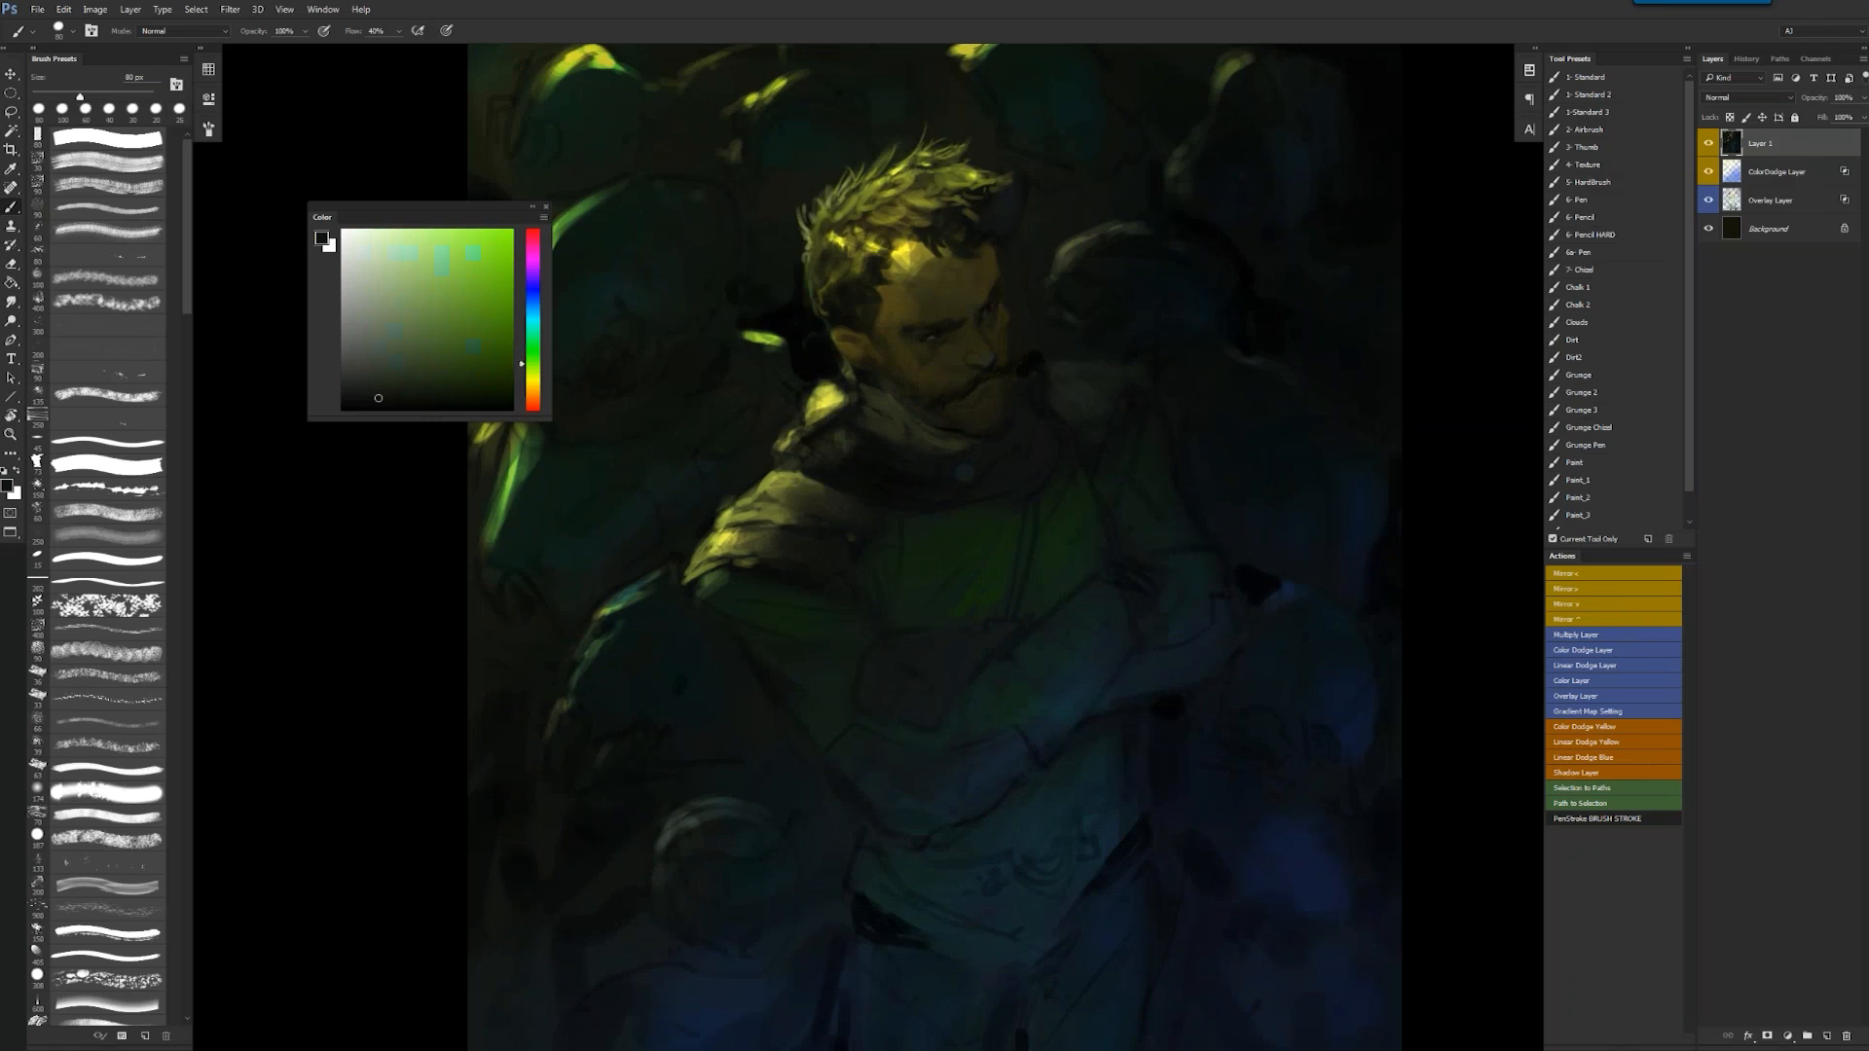
pyautogui.press('[')
pyautogui.keyDown('alt'); pyautogui.click(852, 537); pyautogui.keyUp('alt')
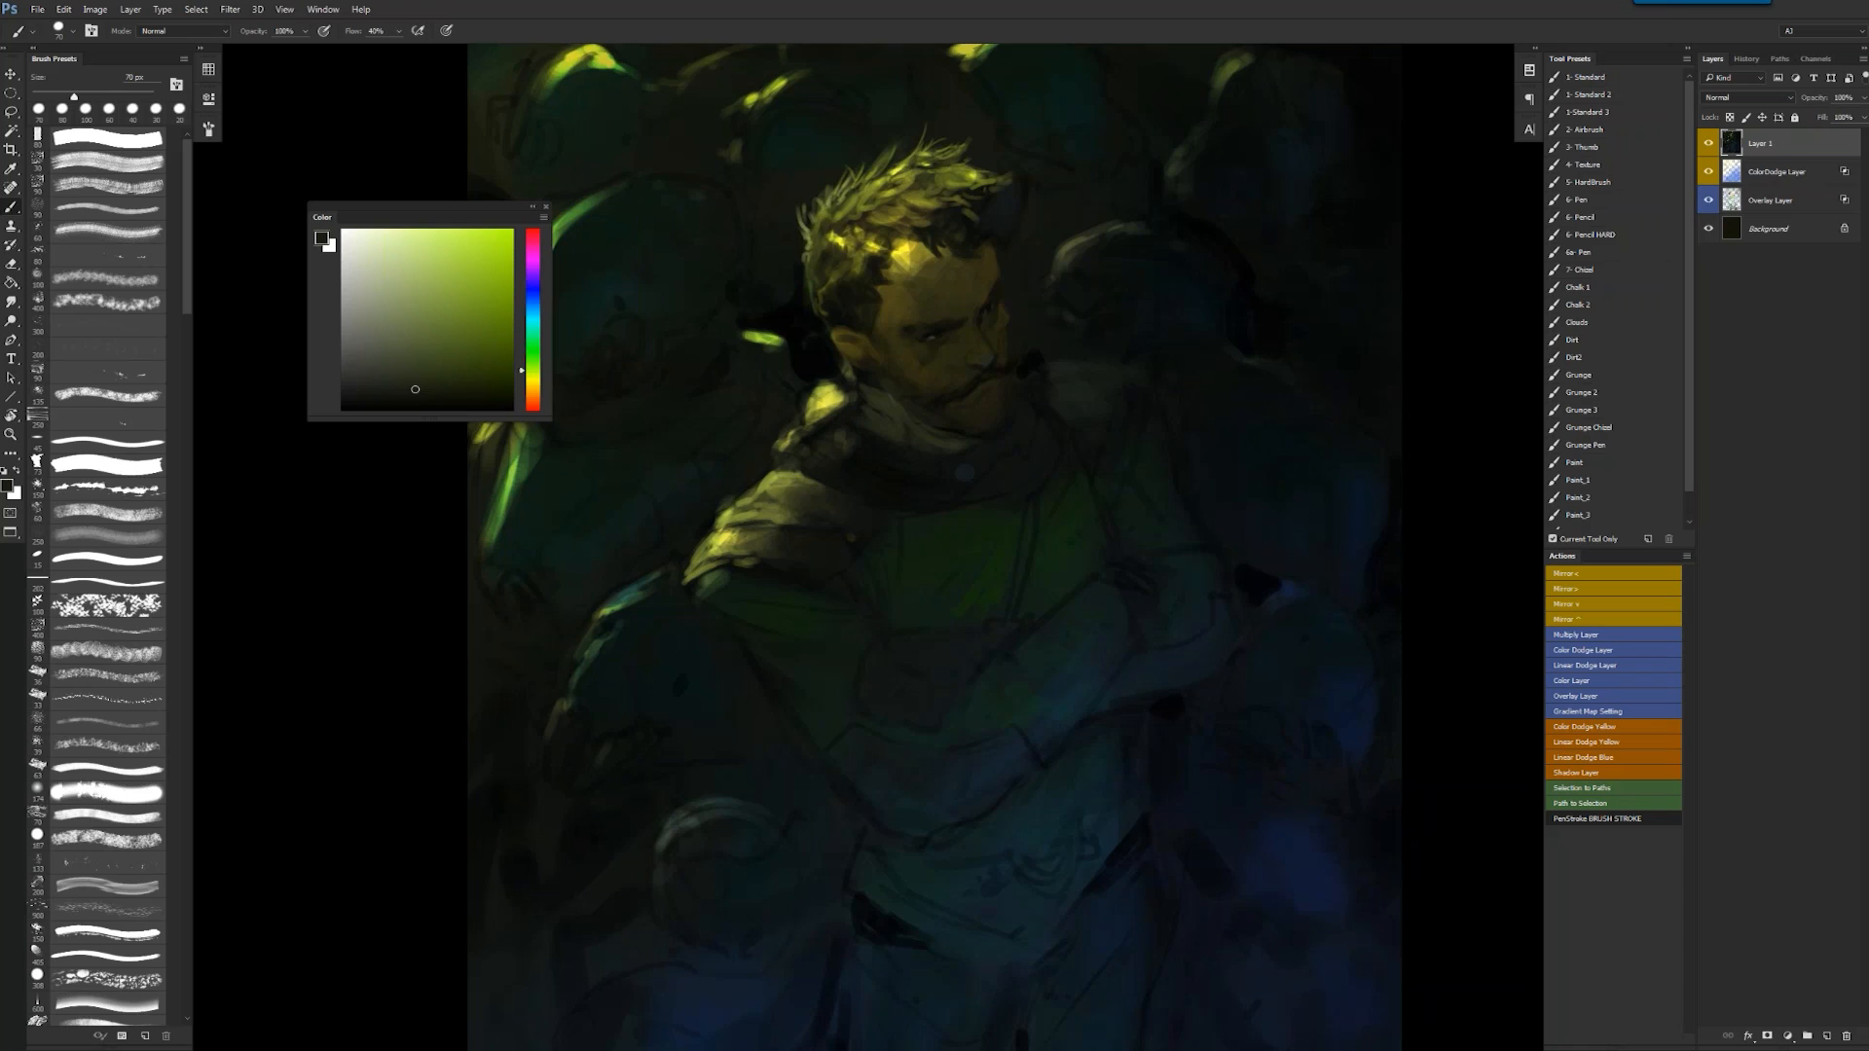
pyautogui.press('[')
# - Extend the highlight along the collar and near shoulder with sampled yellow, reducing the brush to 20 px
pyautogui.keyDown('alt'); pyautogui.click(828, 411); pyautogui.keyUp('alt')
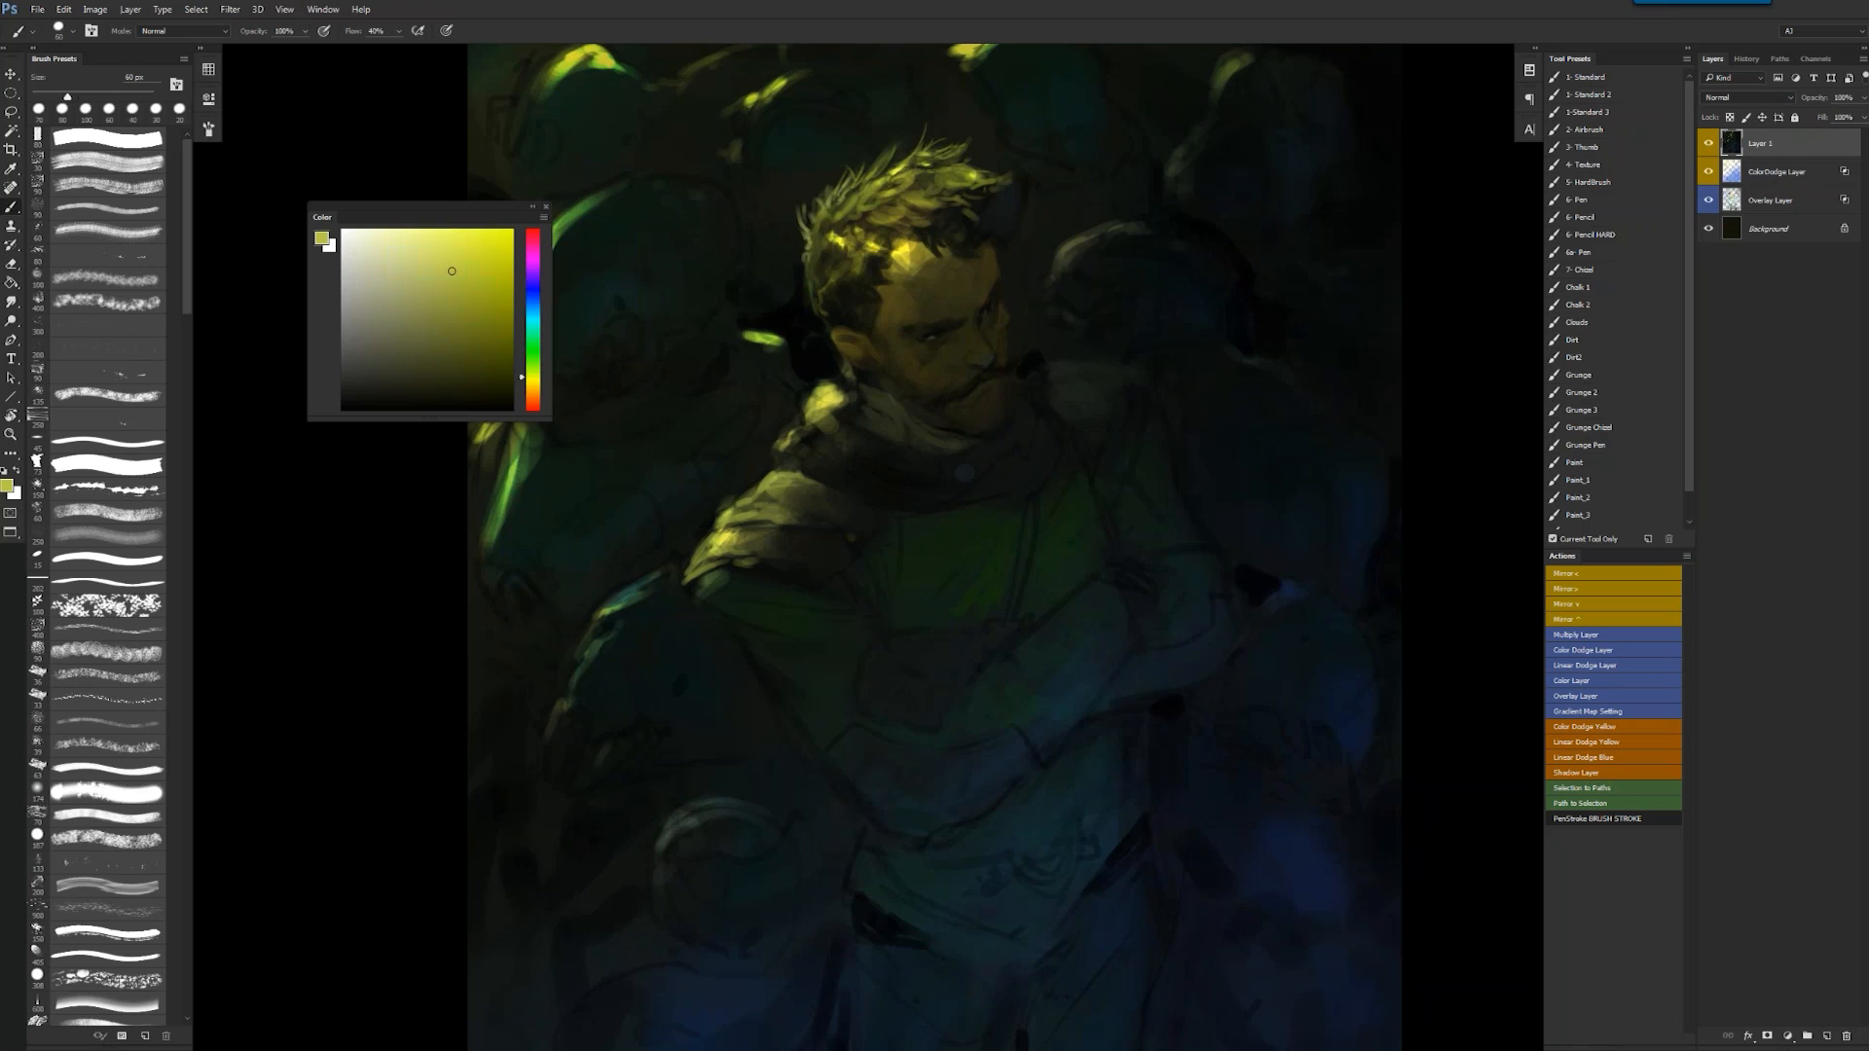
pyautogui.moveTo(832, 420)
pyautogui.mouseDown()
pyautogui.moveTo(775, 469)
pyautogui.moveTo(831, 470)
pyautogui.mouseUp()
pyautogui.press('[')
pyautogui.press('[')
pyautogui.press('[')
pyautogui.press('[')
pyautogui.press('[')
pyautogui.press('[')
pyautogui.press('[')
# - Mirror the canvas and define the fold shadows on the lit shoulder with black and a 20 px brush
pyautogui.press('z')
pyautogui.keyDown('alt'); pyautogui.click(921, 542); pyautogui.keyUp('alt')
pyautogui.keyDown('alt'); pyautogui.click(922, 536); pyautogui.keyUp('alt')
pyautogui.keyDown('alt'); pyautogui.click(925, 535); pyautogui.keyUp('alt')
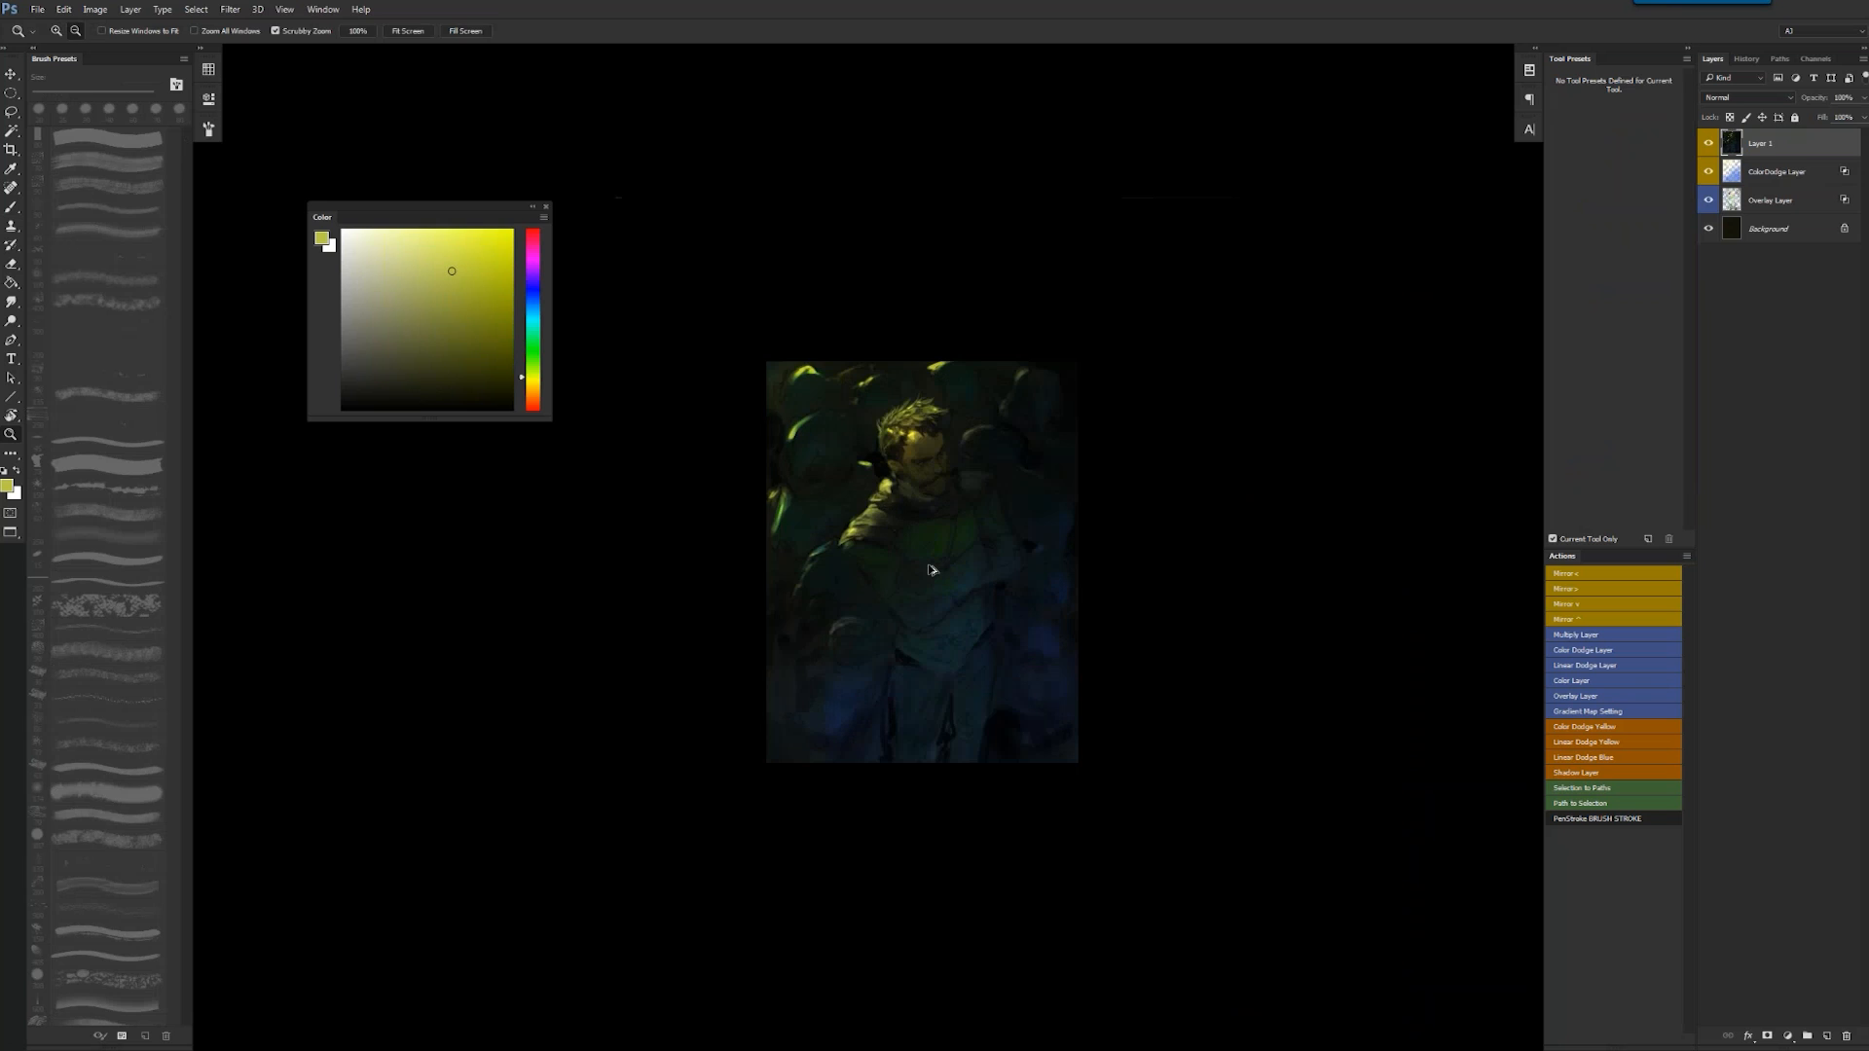
pyautogui.hotkey('ctrl', 'shift', 'h')
pyautogui.press('z')
pyautogui.click(927, 581)
pyautogui.click(927, 581)
pyautogui.click(1104, 502)
pyautogui.press('b')
pyautogui.press('d')
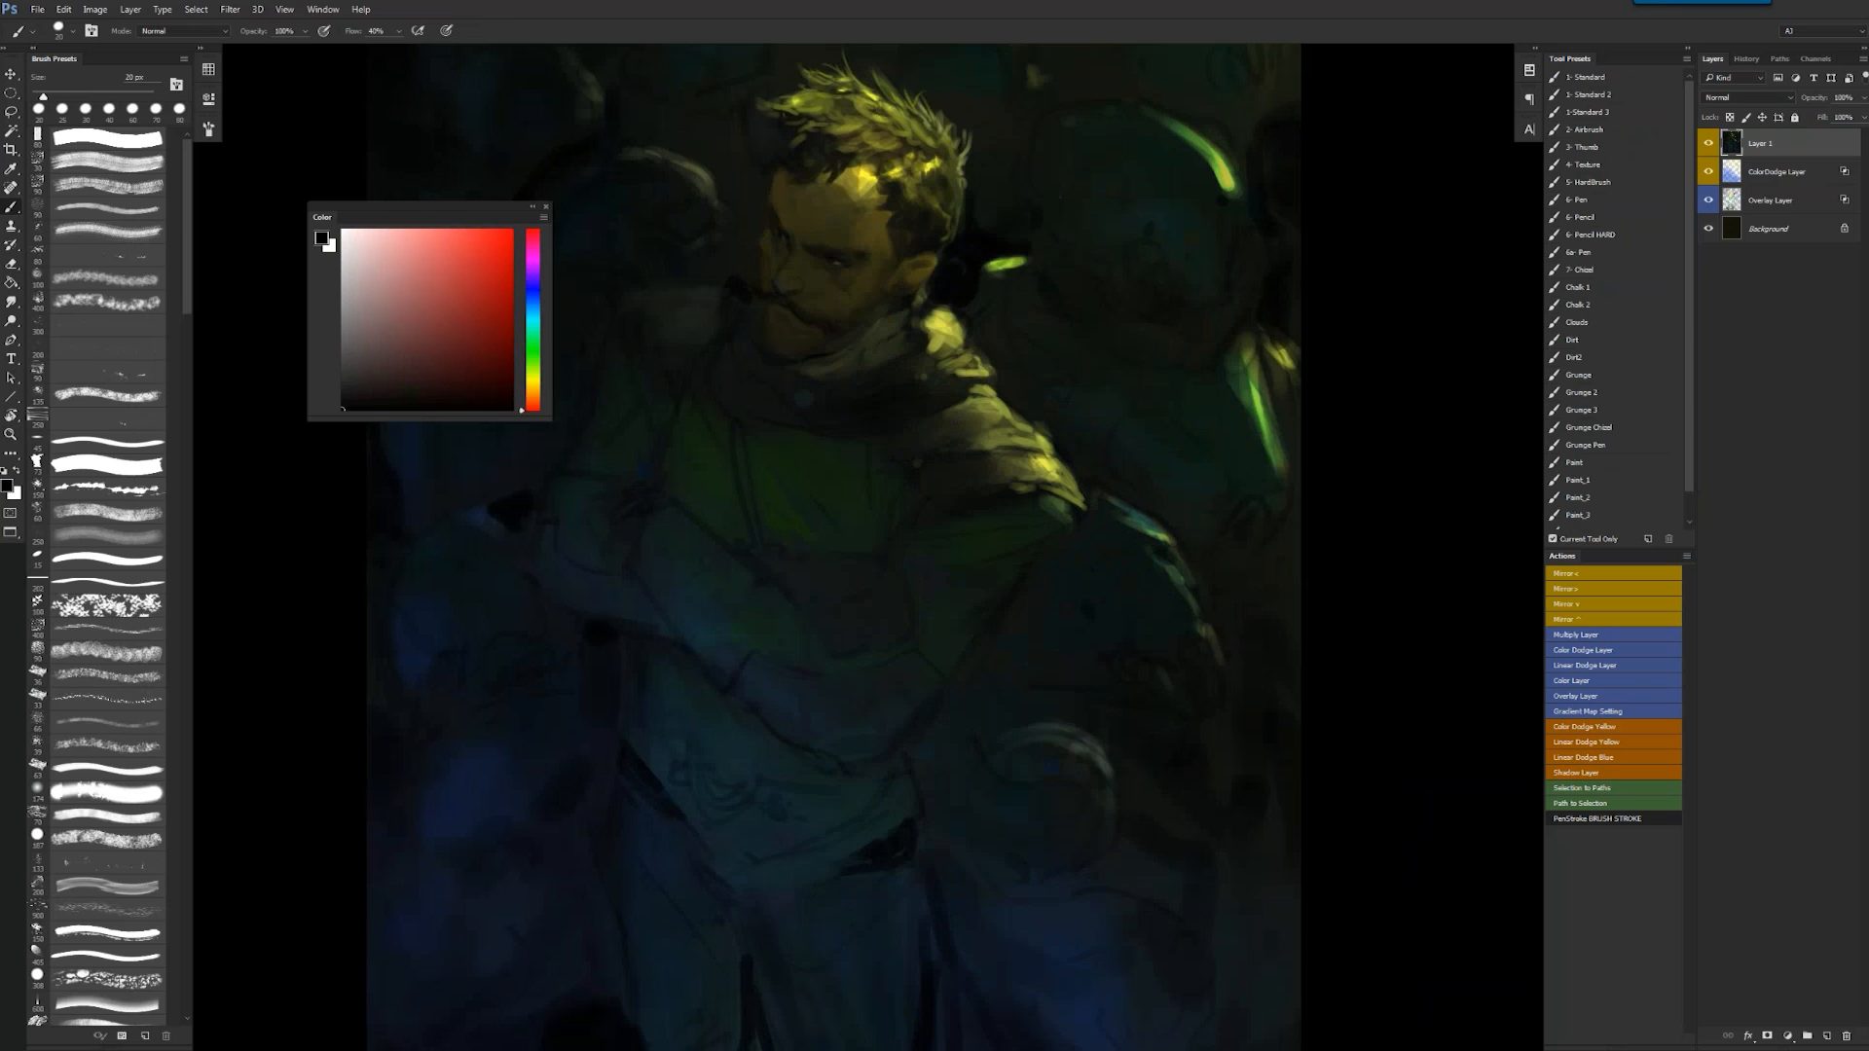
pyautogui.moveTo(1051, 491)
pyautogui.mouseDown()
pyautogui.moveTo(1082, 508)
pyautogui.moveTo(1074, 475)
pyautogui.moveTo(1083, 505)
pyautogui.moveTo(1036, 422)
pyautogui.mouseUp()
pyautogui.press(']')
# - Mirror the canvas back and brush sampled green tones over the central figure's near upper arm
pyautogui.keyDown('alt'); pyautogui.click(1104, 519); pyautogui.keyUp('alt')
pyautogui.keyDown('alt'); pyautogui.click(1086, 523); pyautogui.keyUp('alt')
pyautogui.press('F2')
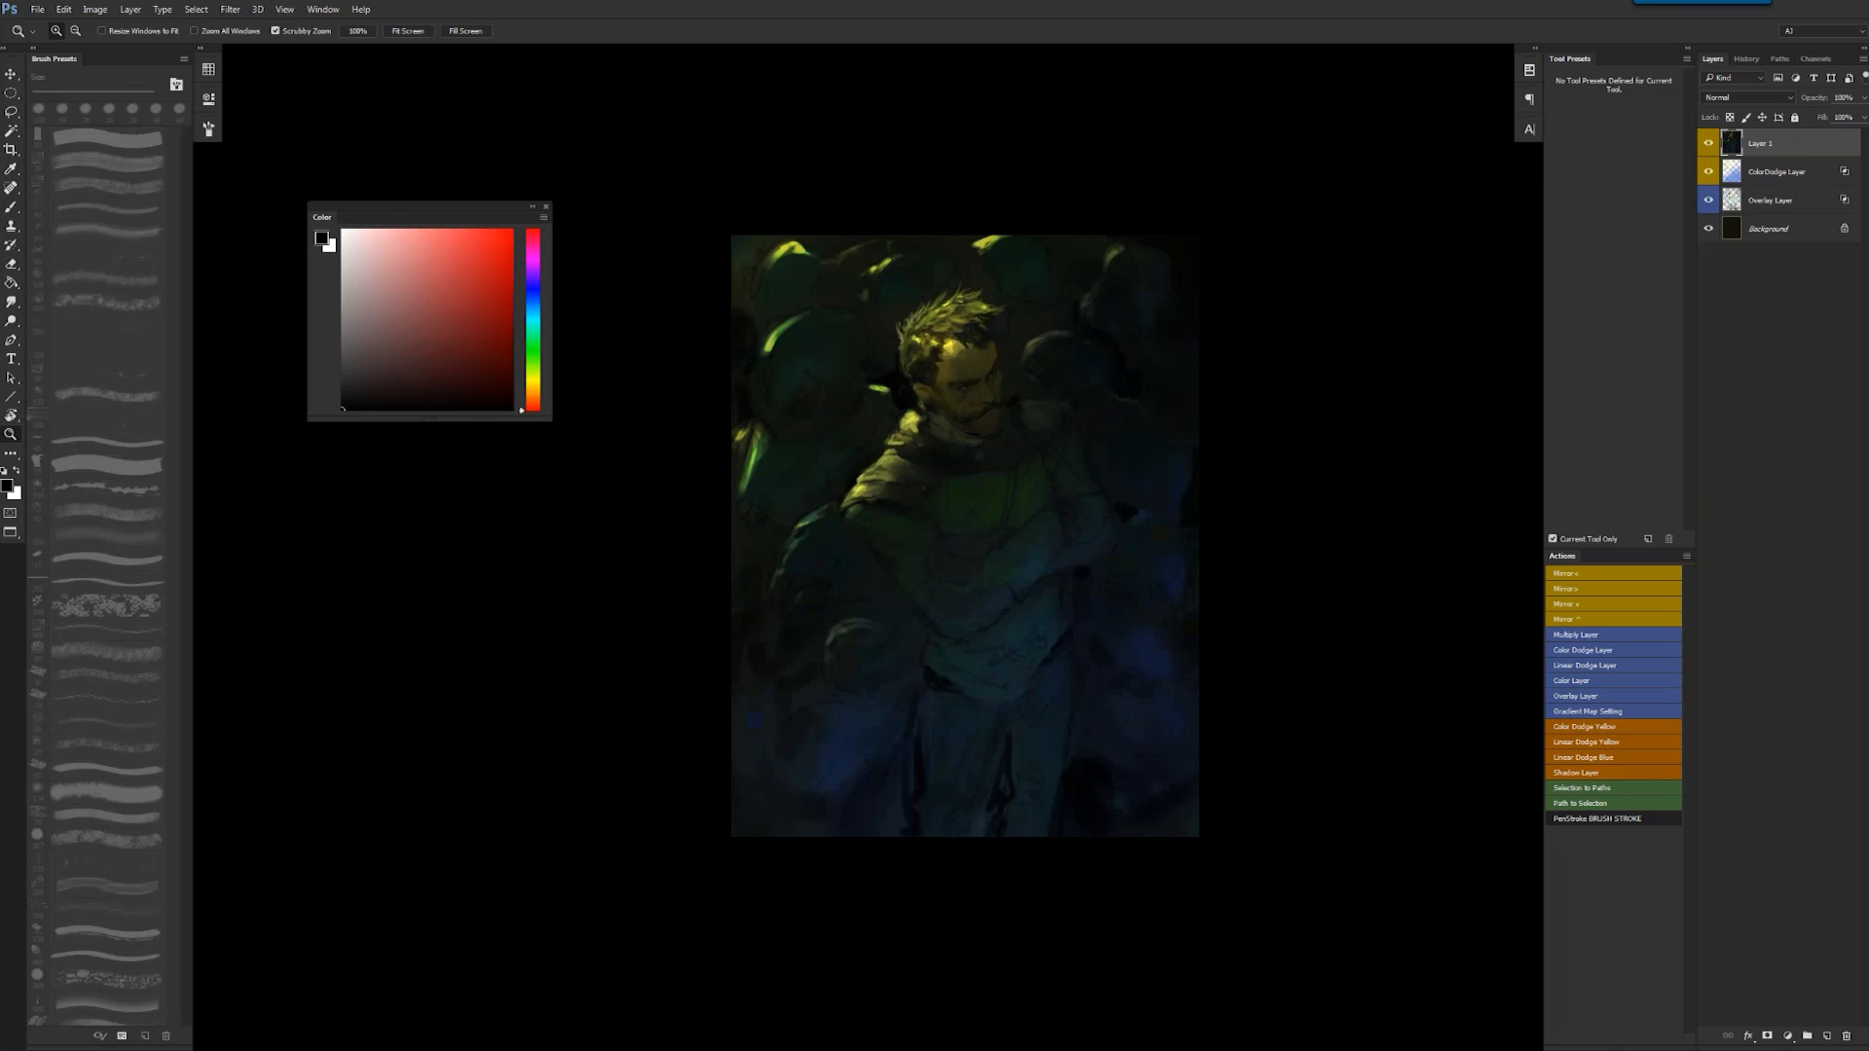
pyautogui.keyDown('ctrl'); pyautogui.click(991, 536); pyautogui.keyUp('ctrl')
pyautogui.press(']')
pyautogui.press(']')
pyautogui.press(']')
pyautogui.press(']')
pyautogui.press(']')
pyautogui.press(']')
pyautogui.press(']')
pyautogui.press(']')
pyautogui.press(']')
pyautogui.press(']')
pyautogui.press(']')
pyautogui.press(']')
pyautogui.keyDown('alt'); pyautogui.click(813, 497); pyautogui.keyUp('alt')
pyautogui.press('[')
pyautogui.press('[')
pyautogui.press('[')
pyautogui.press('[')
pyautogui.press('[')
pyautogui.press('[')
pyautogui.press('[')
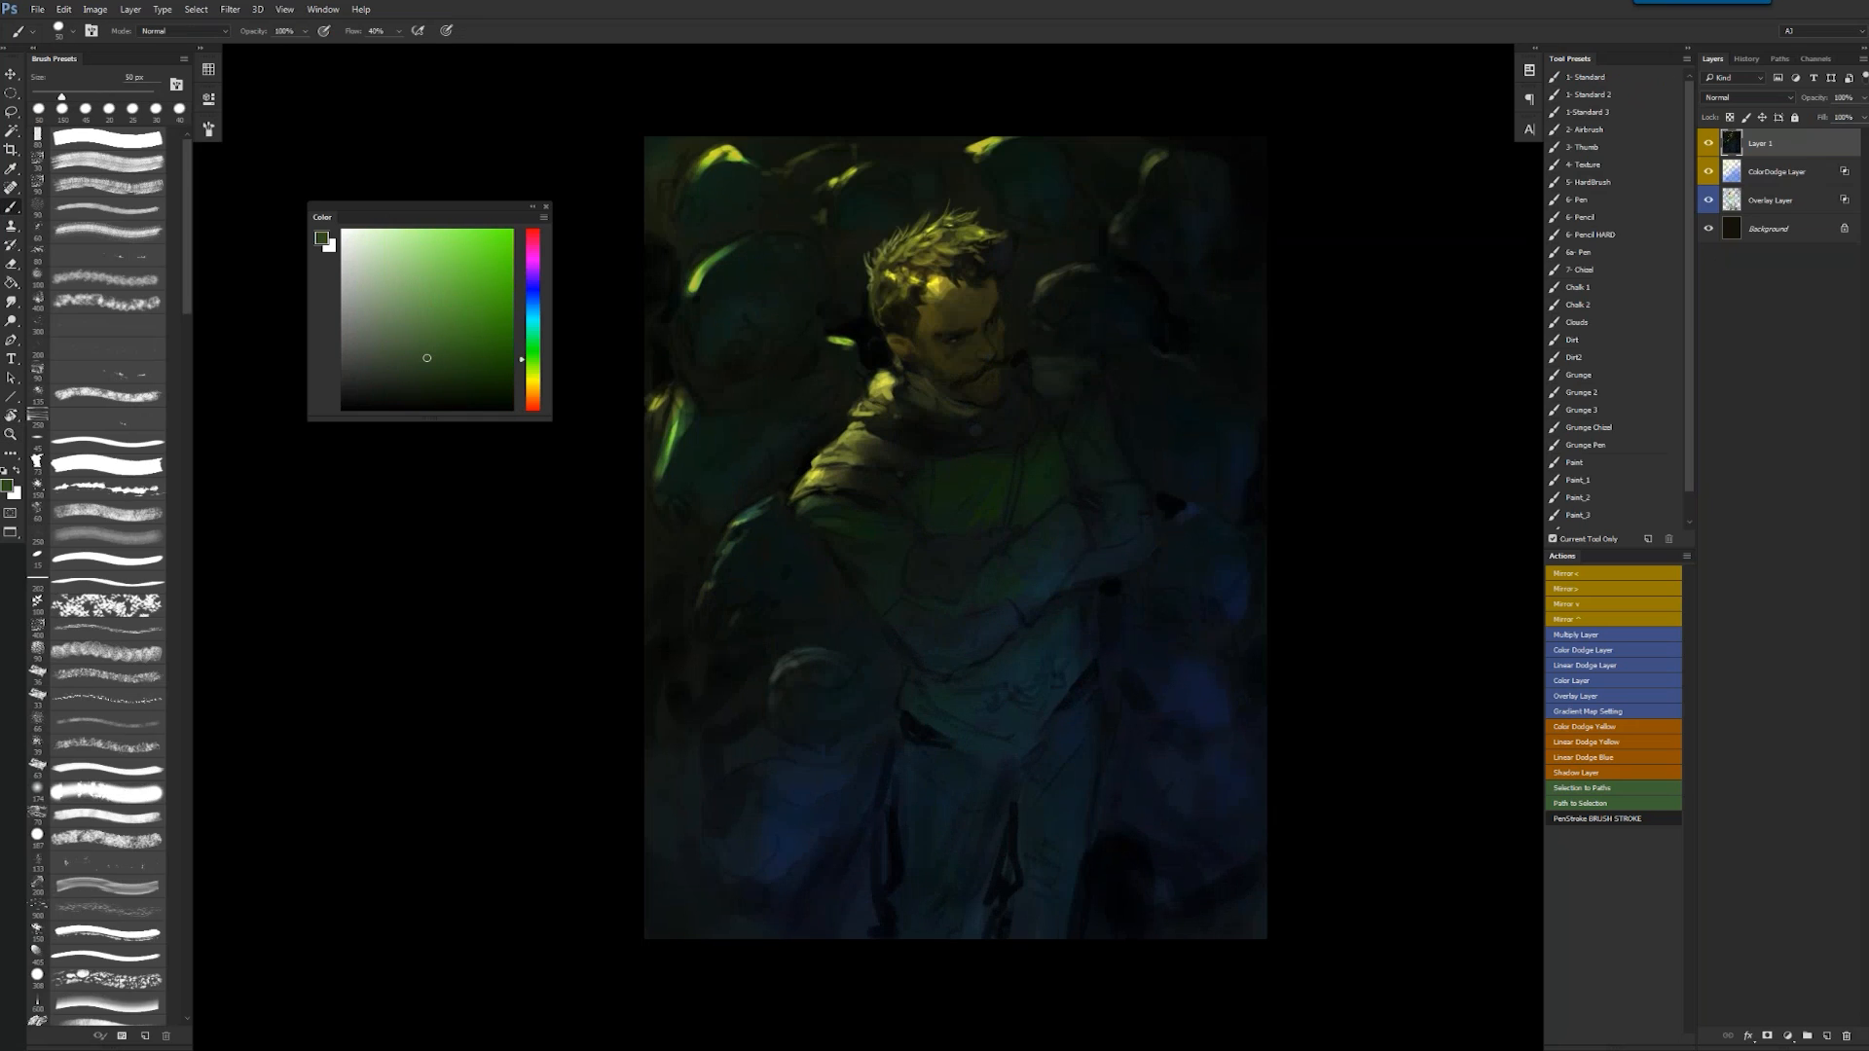
pyautogui.press(']')
pyautogui.press(']')
pyautogui.press(']')
pyautogui.press(']')
pyautogui.moveTo(839, 553); pyautogui.dragTo(859, 588)
pyautogui.keyDown('alt'); pyautogui.click(840, 584); pyautogui.keyUp('alt')
# - Paint a lighter blue highlight along the crossed forearm and blend its edges with sampled dark blue and a 60 px brush
pyautogui.keyDown('alt'); pyautogui.click(930, 596); pyautogui.keyUp('alt')
pyautogui.moveTo(447, 342); pyautogui.dragTo(429, 326)
pyautogui.press('[')
pyautogui.press('[')
pyautogui.press('[')
pyautogui.moveTo(1047, 593); pyautogui.dragTo(1030, 615)
pyautogui.keyDown('alt'); pyautogui.click(1055, 576); pyautogui.keyUp('alt')
pyautogui.keyDown('alt'); pyautogui.click(1059, 571); pyautogui.keyUp('alt')
pyautogui.moveTo(1085, 544); pyautogui.dragTo(1059, 576)
pyautogui.keyDown('alt'); pyautogui.click(1075, 576); pyautogui.keyUp('alt')
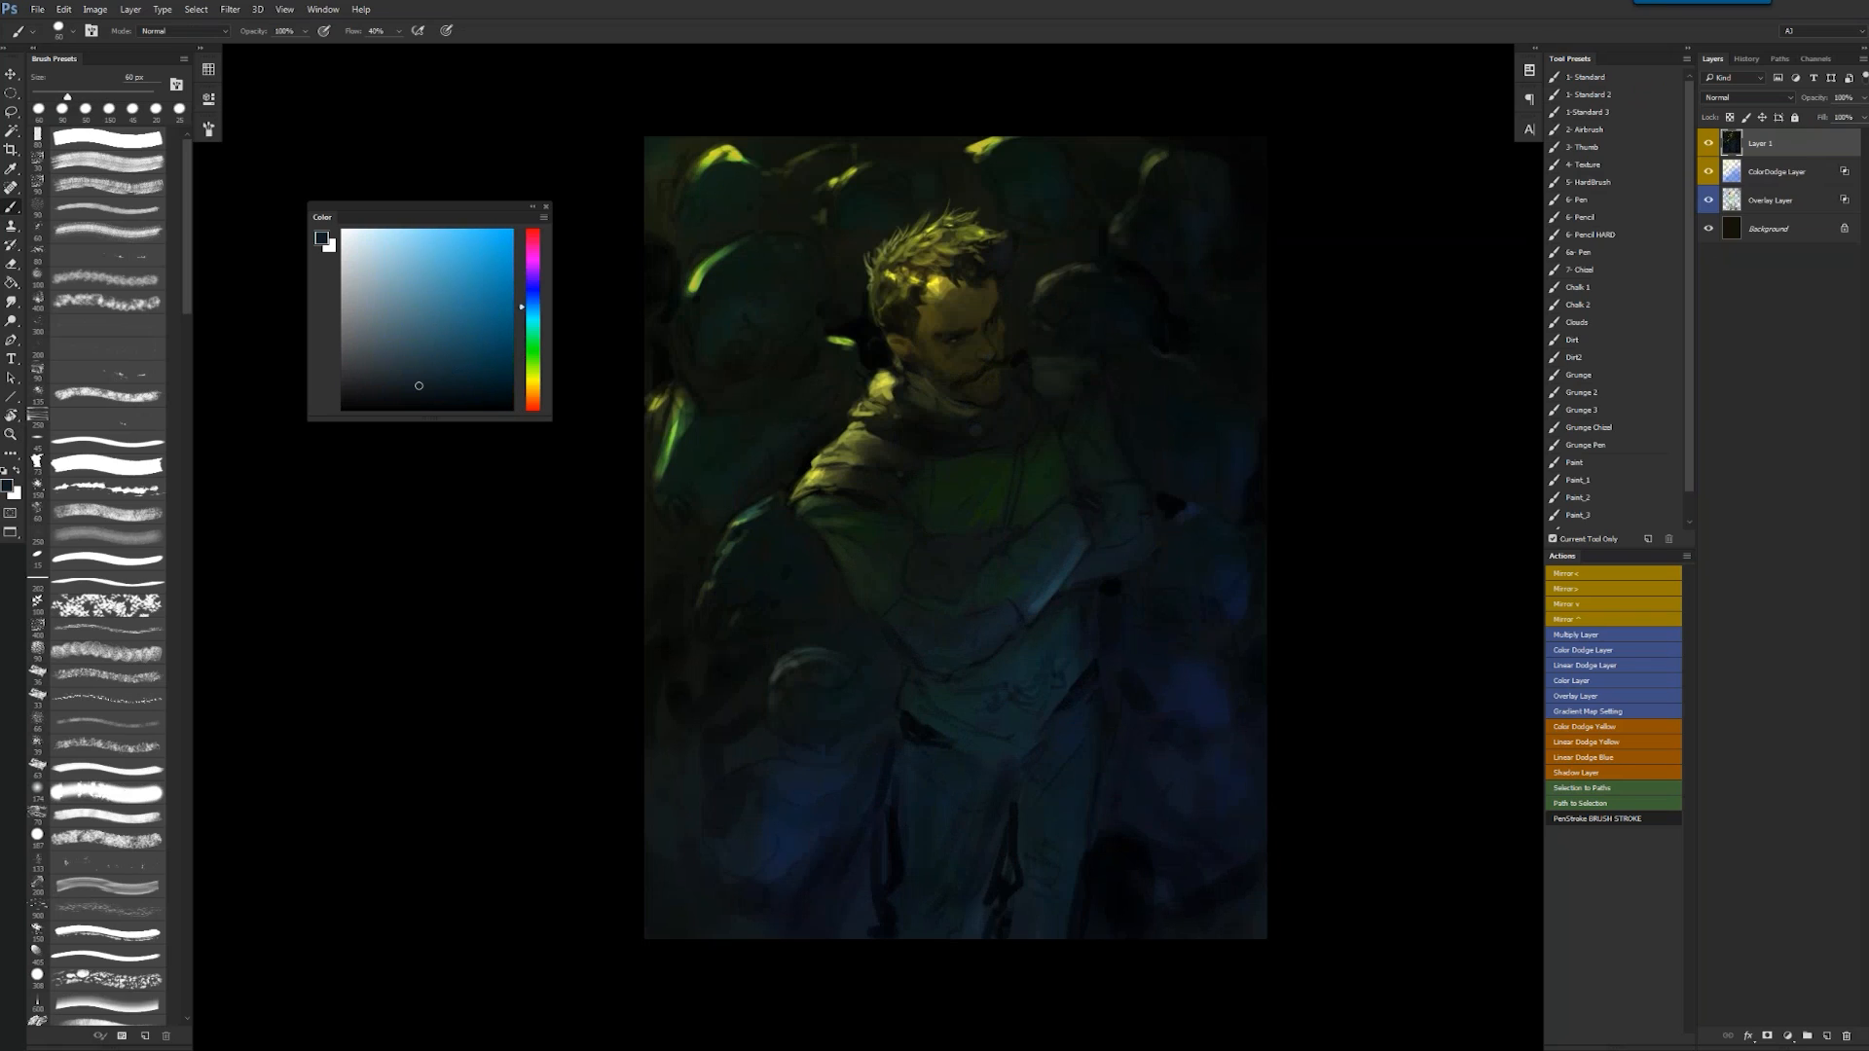
# - Brush a sampled blue highlight around the far elbow of the central figure's crossed arms with a small brush
pyautogui.keyDown('alt'); pyautogui.click(1049, 593); pyautogui.keyUp('alt')
pyautogui.press('[')
pyautogui.press('[')
pyautogui.moveTo(1156, 539); pyautogui.dragTo(1146, 556)
pyautogui.press(']')
pyautogui.press('[')
pyautogui.press('[')
# - Mirror the canvas and paint blue down the outer edge of the far trouser leg, enlarging the brush up to 100 px
pyautogui.hotkey('ctrl', 'shift', 'h')
pyautogui.press(']')
pyautogui.press(']')
pyautogui.press(']')
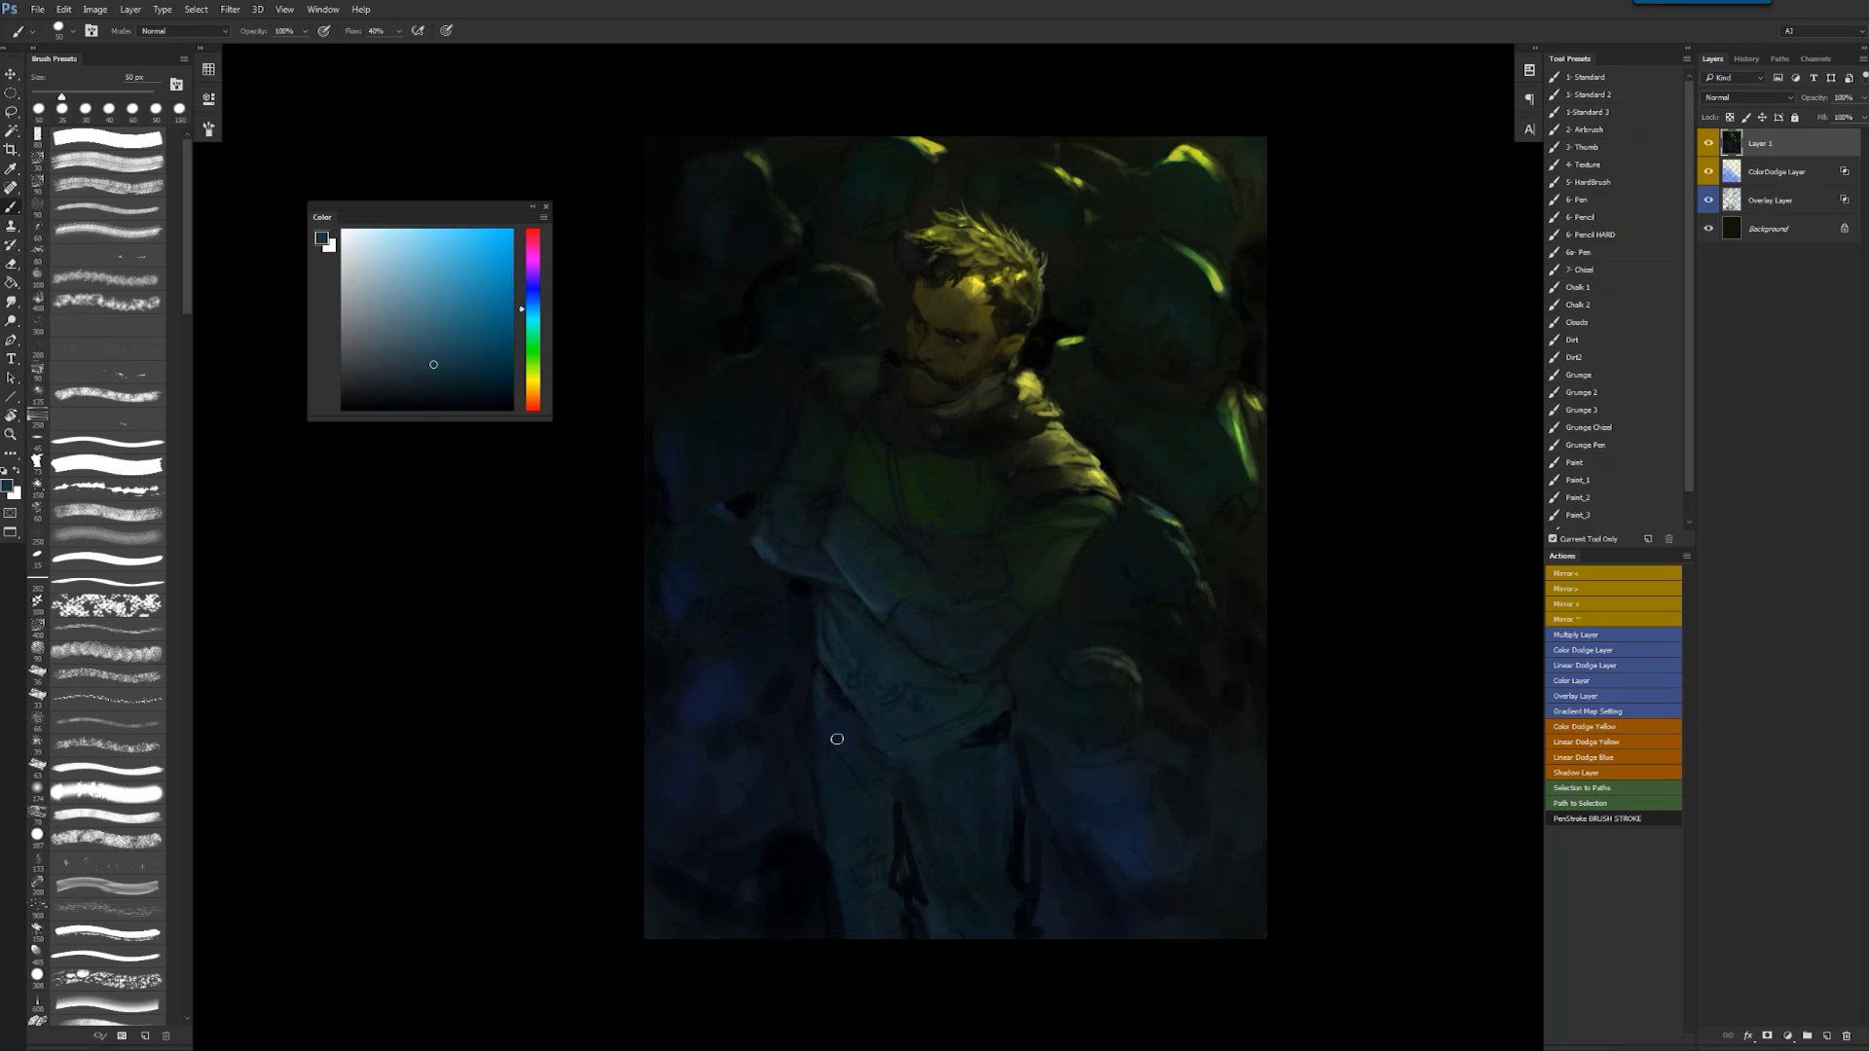
pyautogui.moveTo(820, 726); pyautogui.dragTo(815, 817)
pyautogui.press(']')
pyautogui.press(']')
pyautogui.press(']')
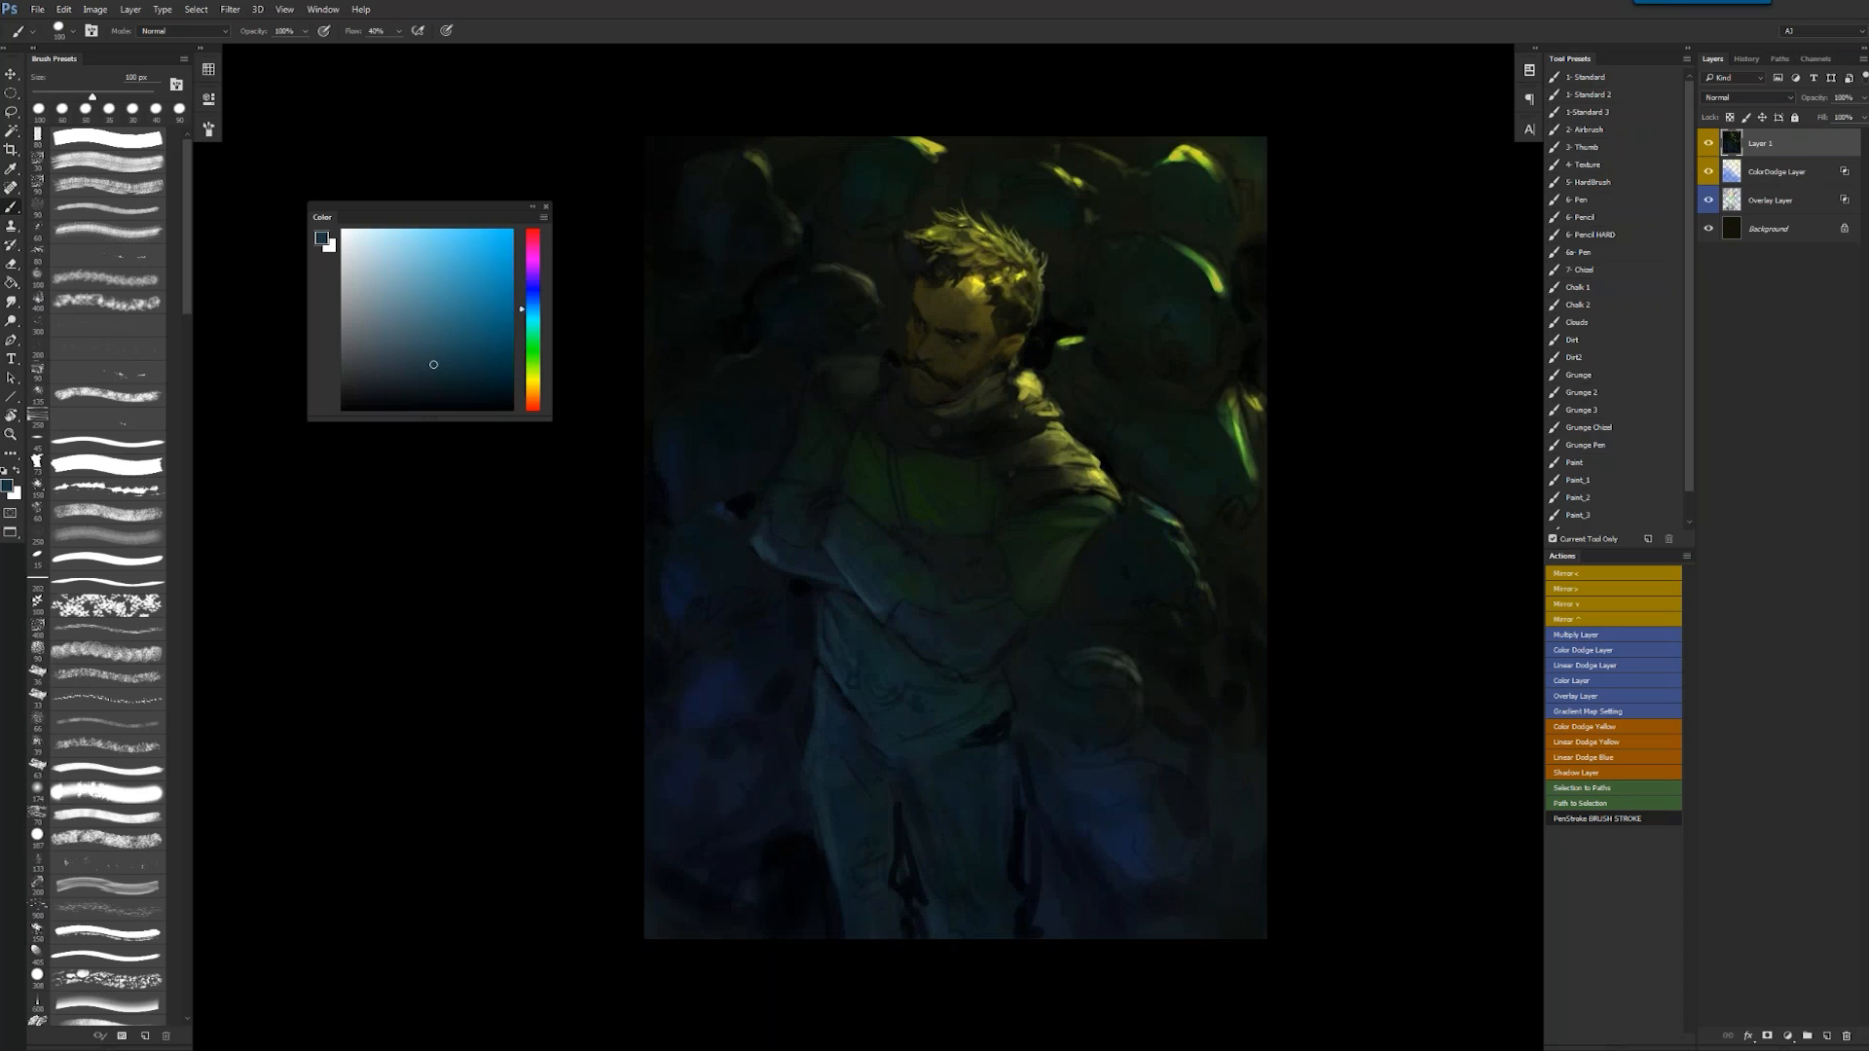
pyautogui.press('[')
pyautogui.moveTo(827, 899); pyautogui.dragTo(837, 931)
# - Mirror the canvas back and darken the waist below the sweater's hem with black and a 35 px brush
pyautogui.press('F2')
pyautogui.press('d')
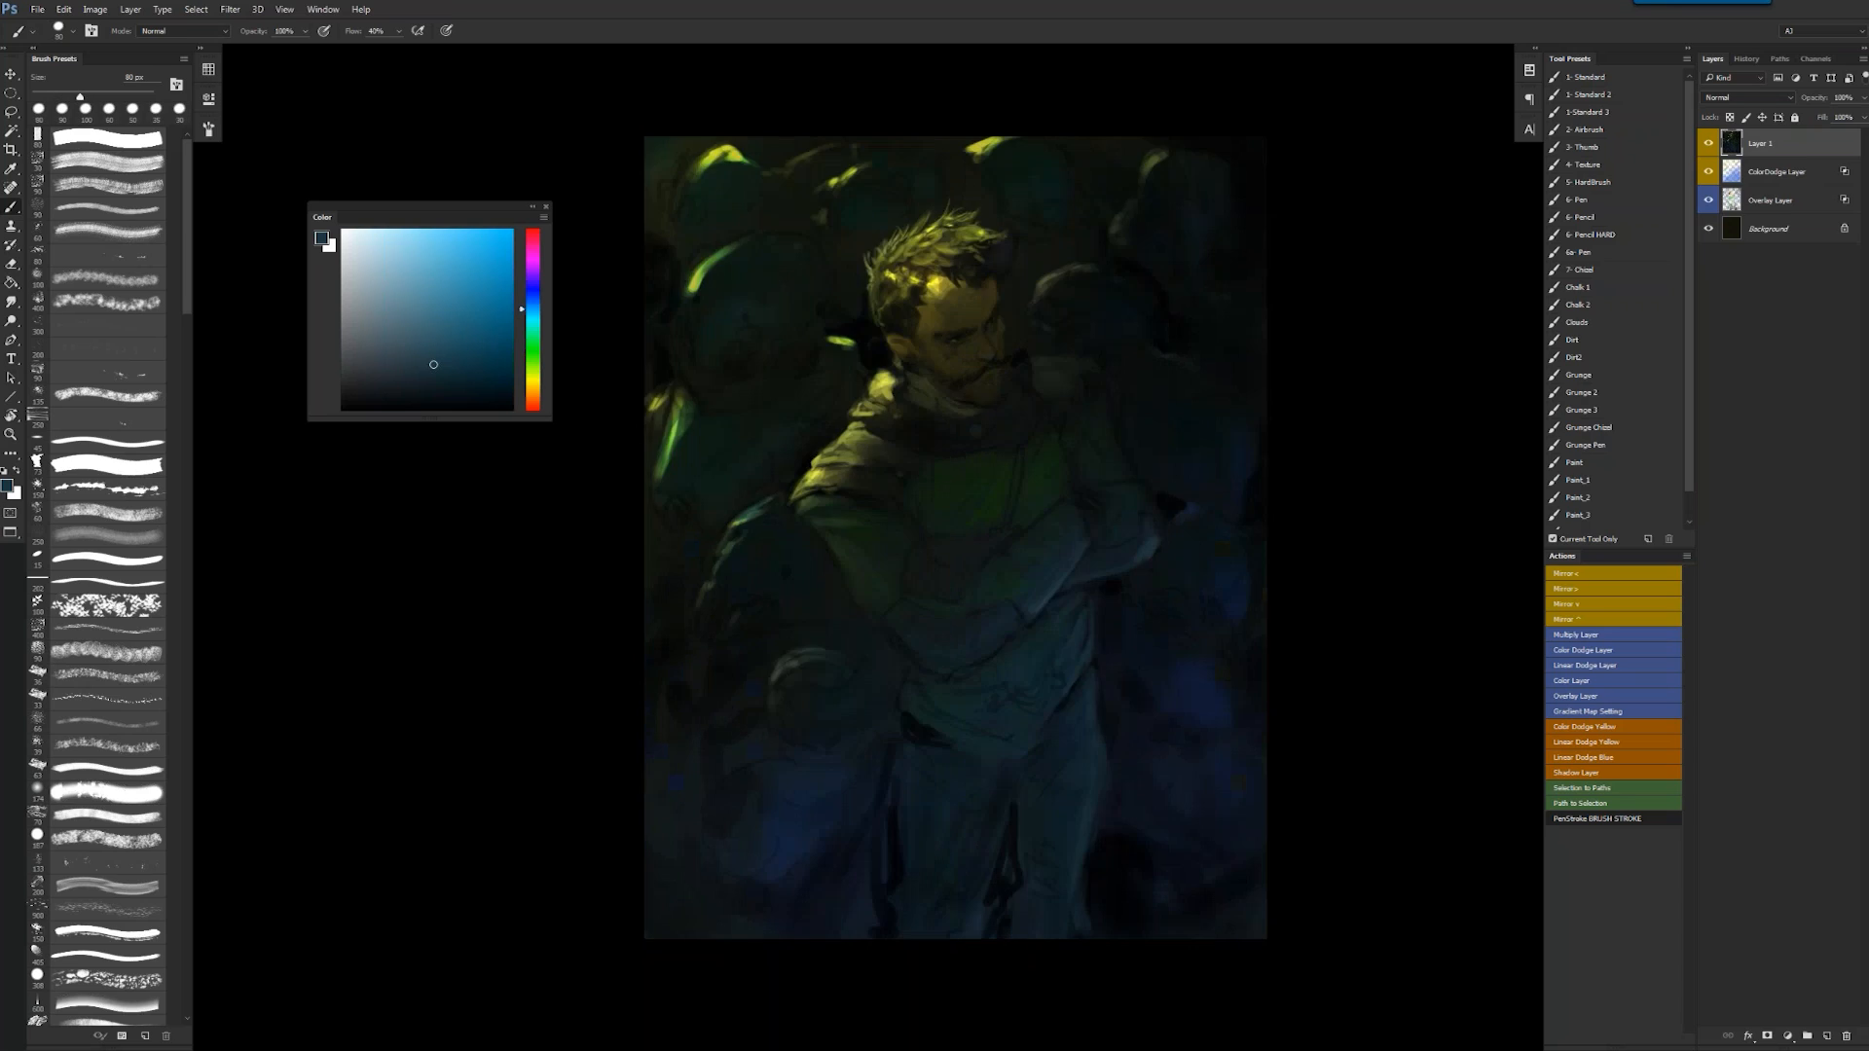
pyautogui.press('[')
pyautogui.moveTo(1088, 675)
pyautogui.mouseDown()
pyautogui.moveTo(1061, 712)
pyautogui.moveTo(1077, 691)
pyautogui.mouseUp()
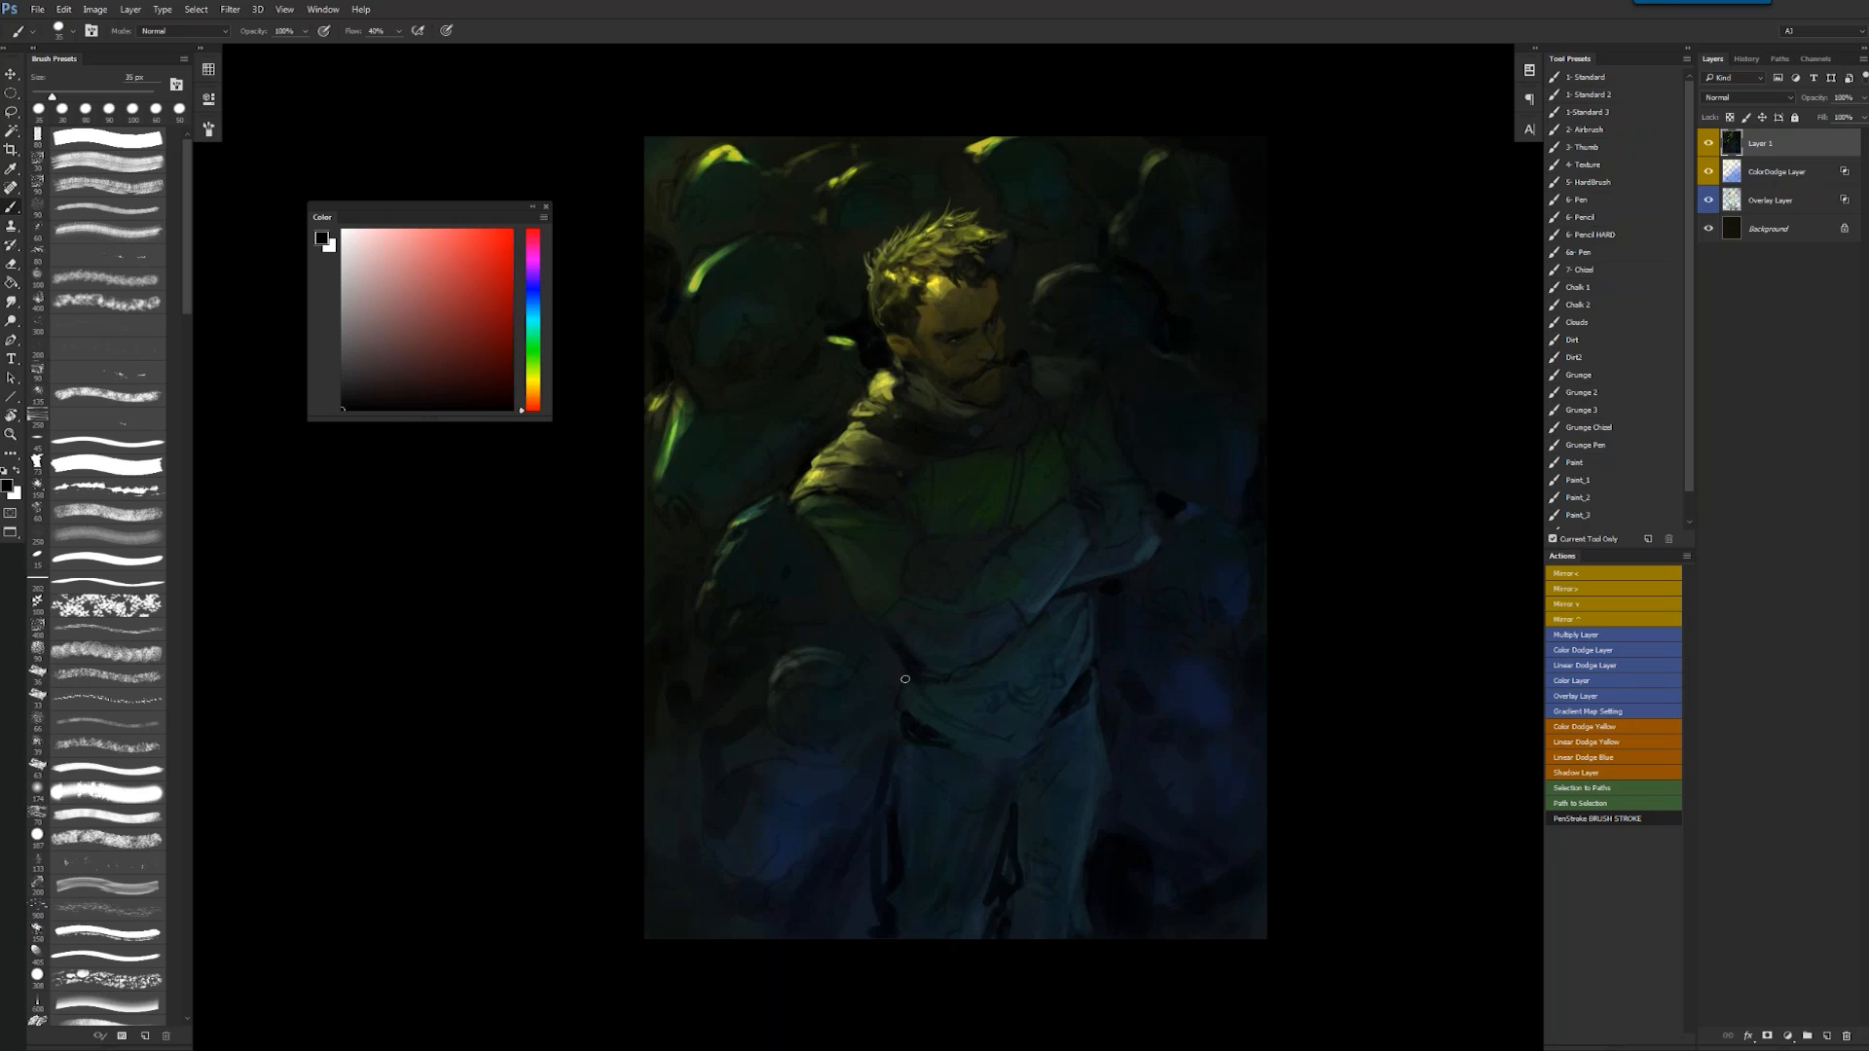
# - Paint the near edge of the trouser leg with sampled dark blue, enlarging the brush to 60 px
pyautogui.keyDown('alt'); pyautogui.click(879, 869); pyautogui.keyUp('alt')
pyautogui.moveTo(905, 760); pyautogui.dragTo(913, 934)
pyautogui.press(']')
pyautogui.press(']')
pyautogui.press(']')
pyautogui.press(']')
pyautogui.keyDown('alt'); pyautogui.click(907, 901); pyautogui.keyUp('alt')
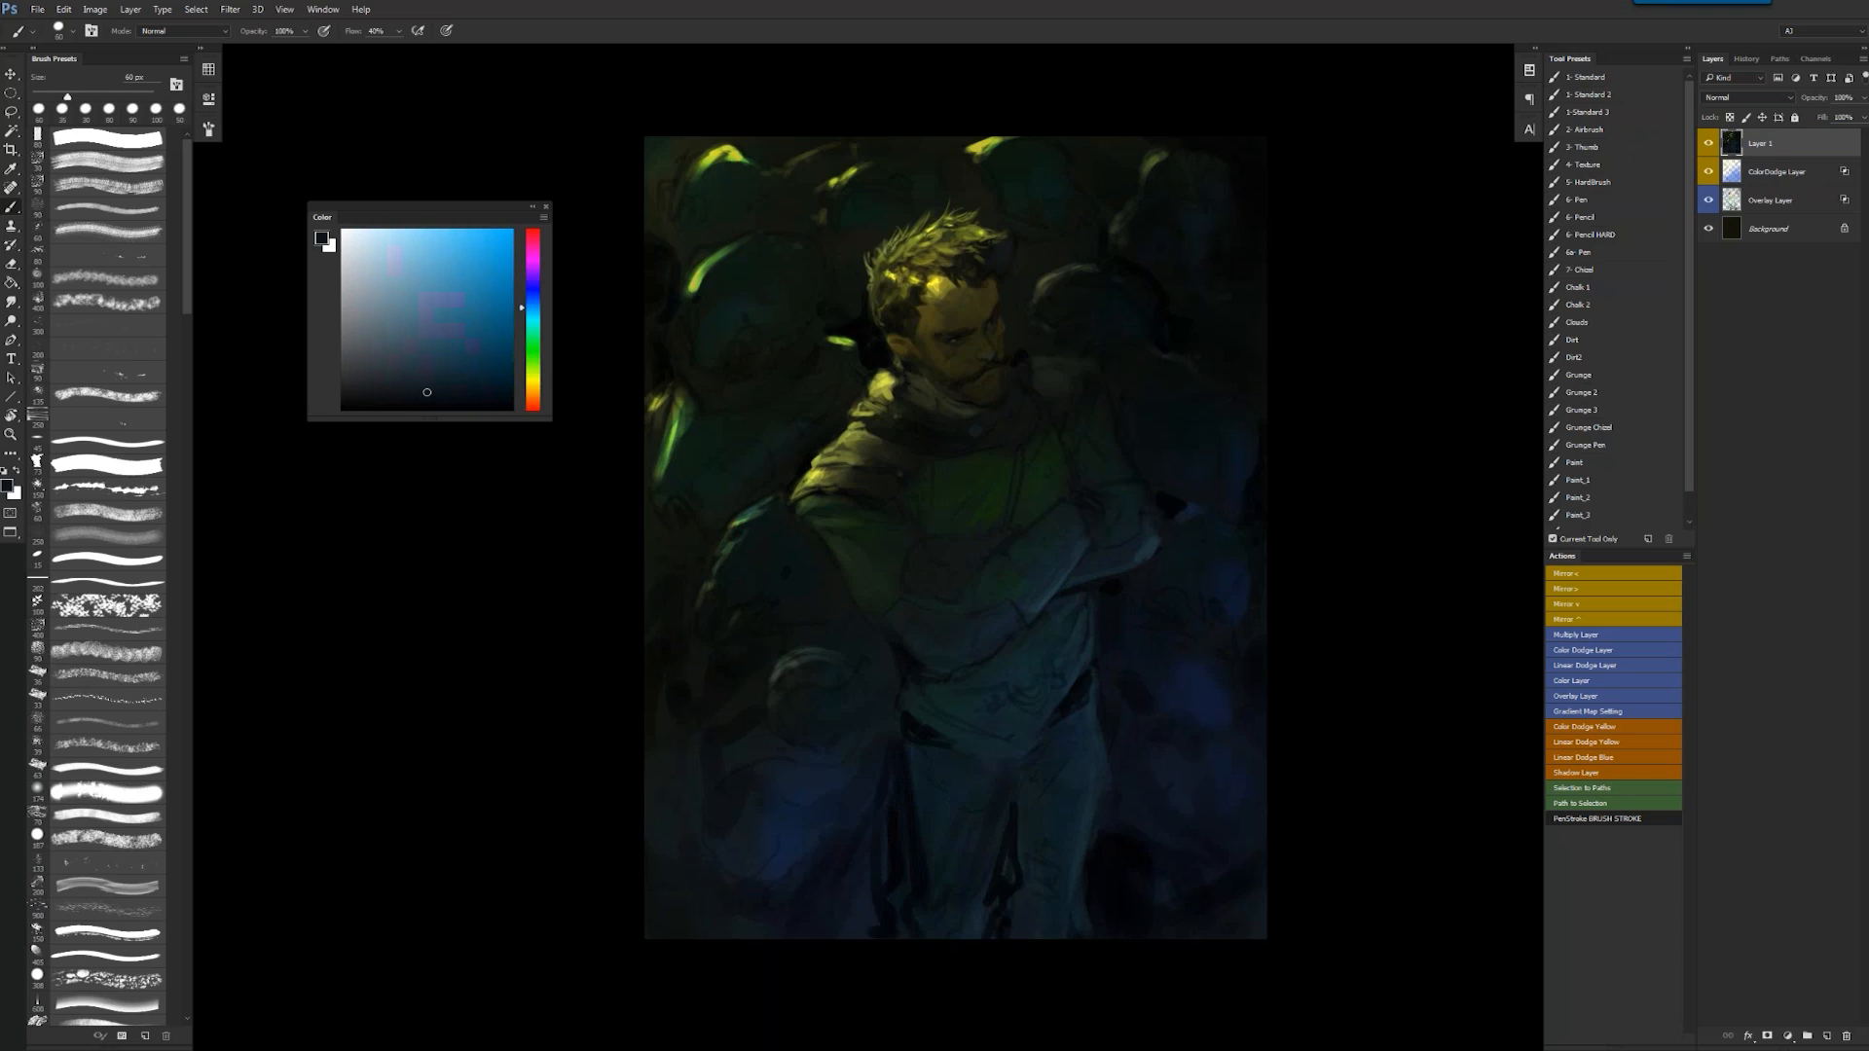
# - Soften the dark marks on the trousers with sampled blue tones and a brush up to 175 px, mirroring the canvas
pyautogui.press('d')
pyautogui.keyDown('alt'); pyautogui.click(994, 767); pyautogui.keyUp('alt')
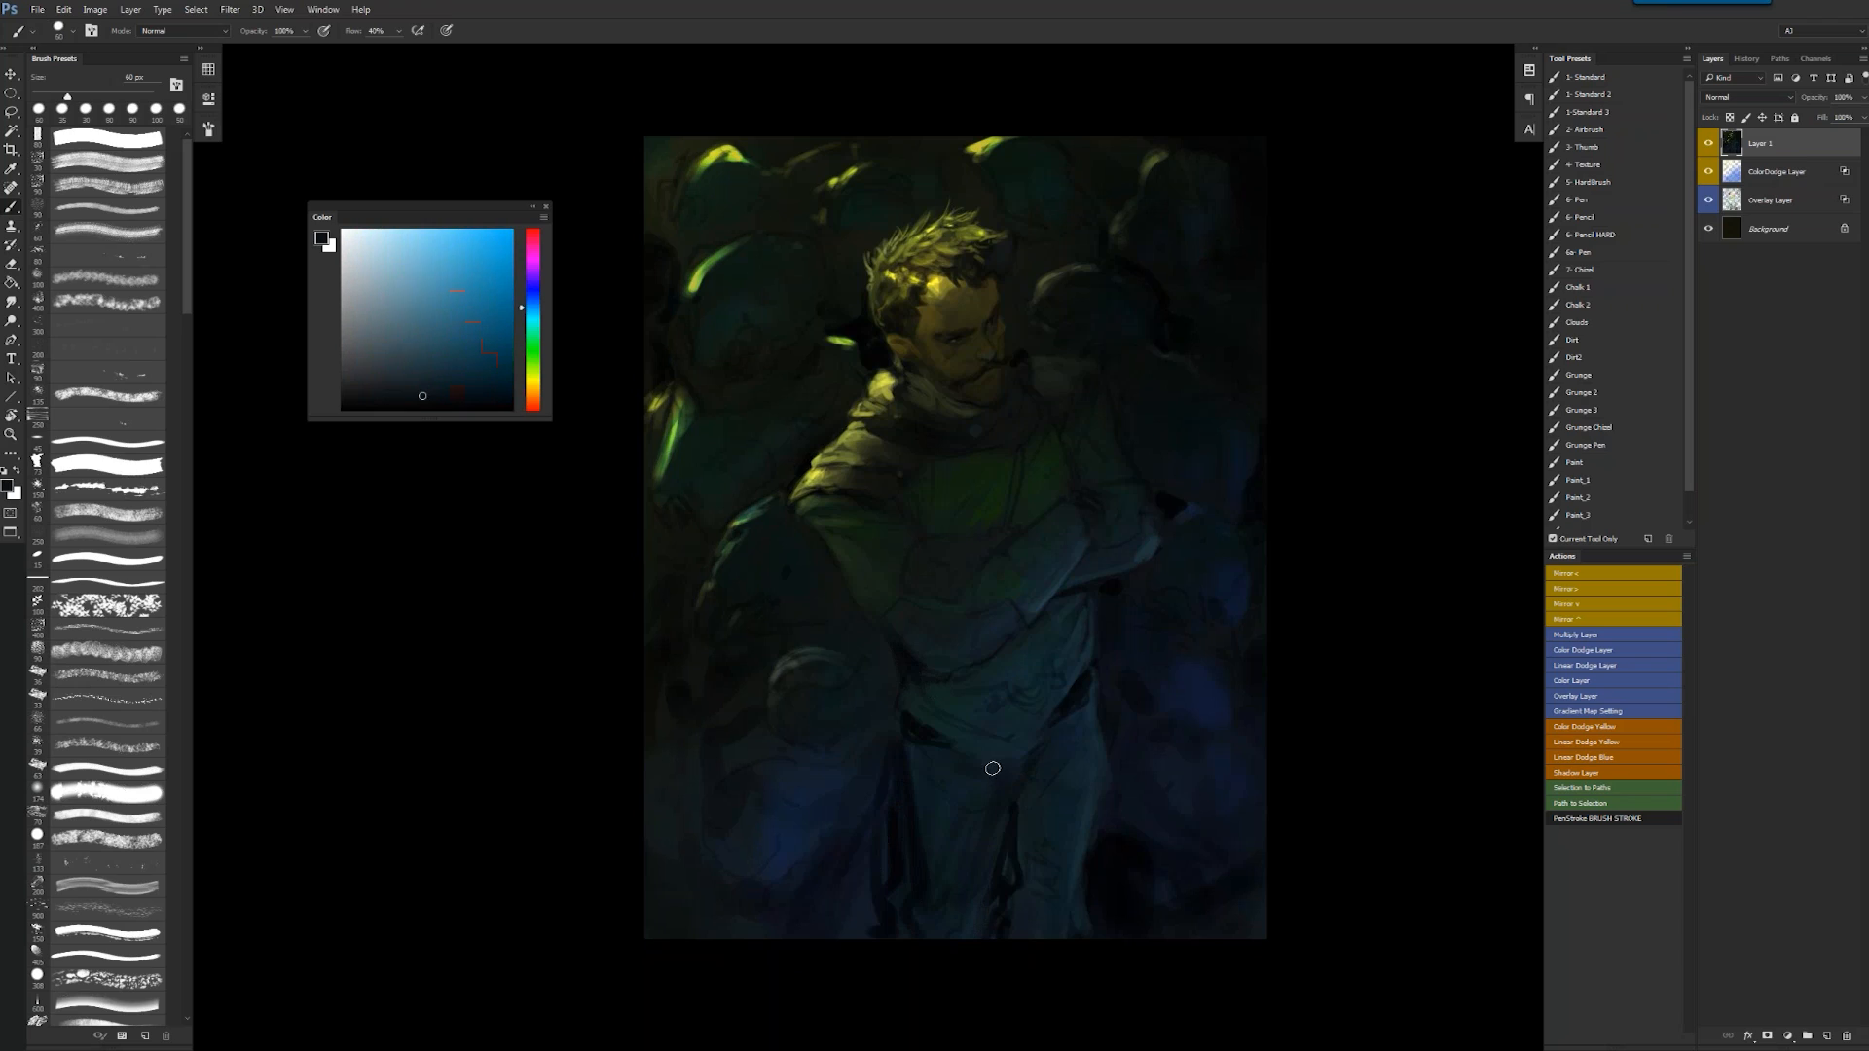
pyautogui.press(']')
pyautogui.press(']')
pyautogui.press(']')
pyautogui.press(']')
pyautogui.press(']')
pyautogui.press(']')
pyautogui.press(']')
pyautogui.hotkey('ctrl', 'shift', 'h')
pyautogui.keyDown('alt'); pyautogui.click(1011, 810); pyautogui.keyUp('alt')
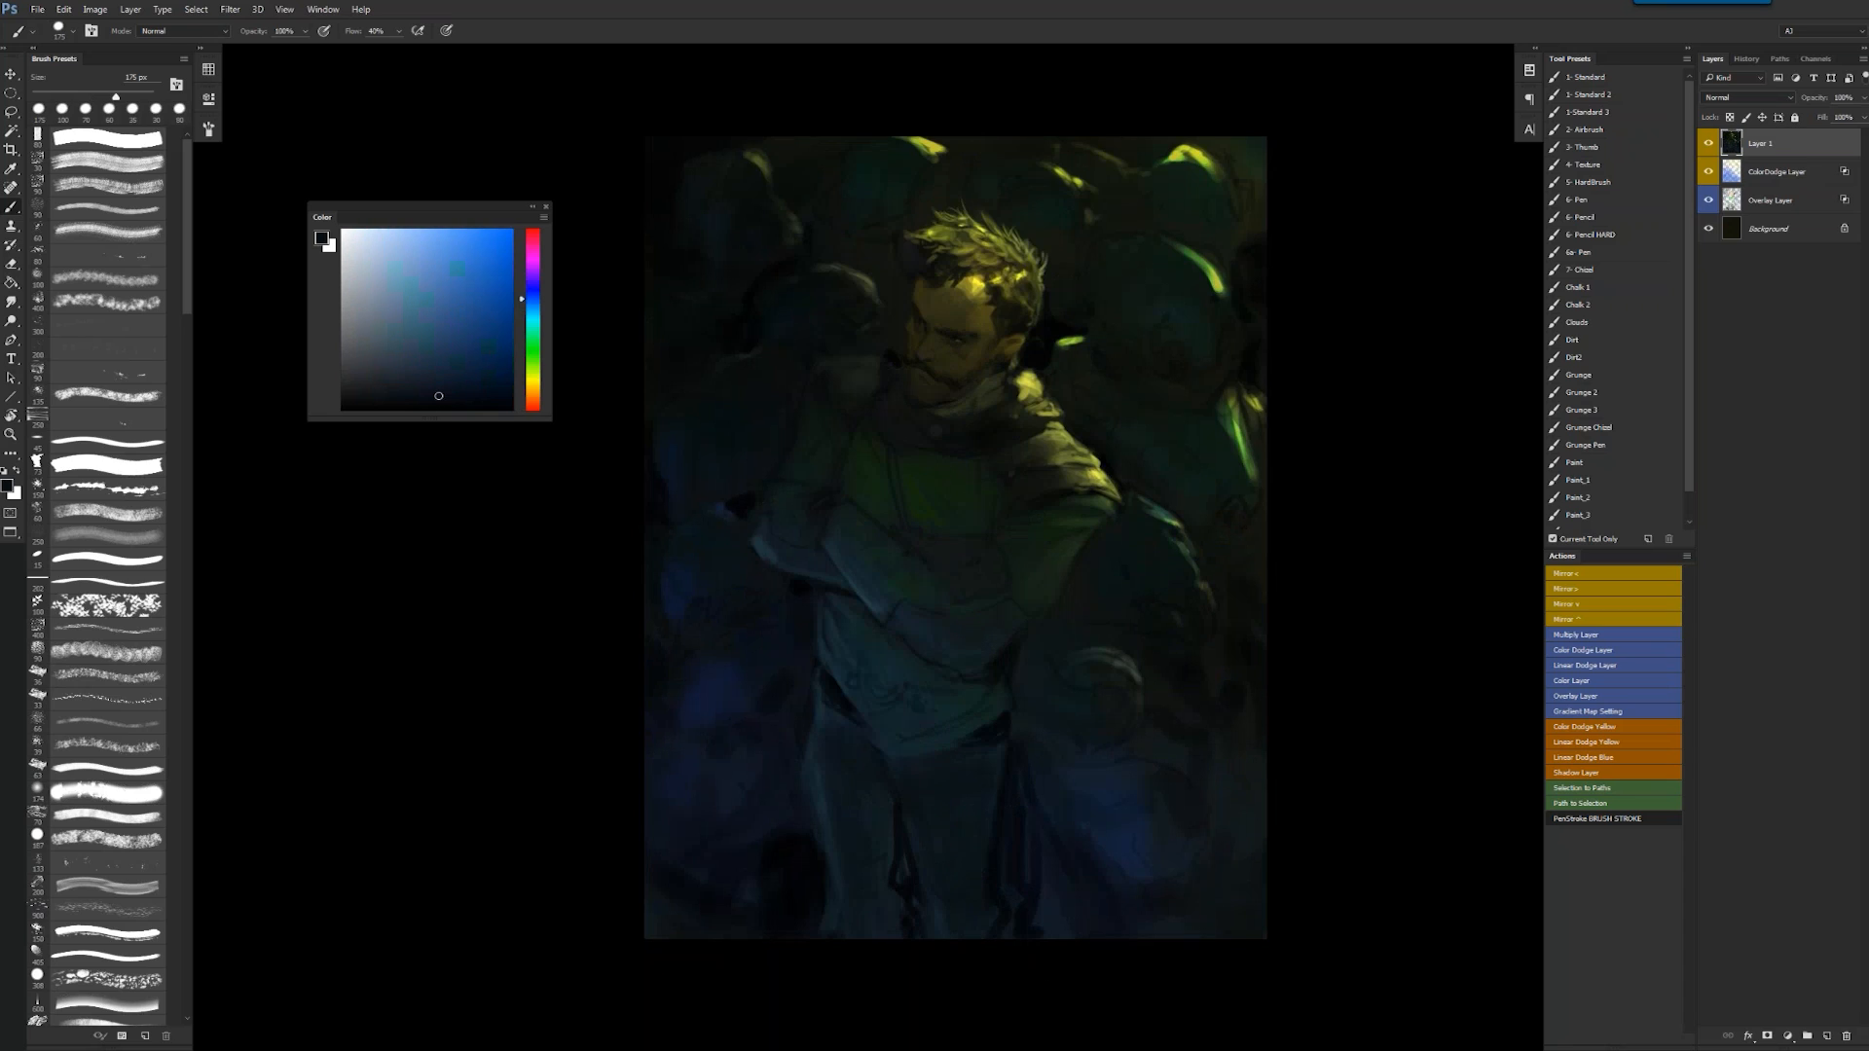
# - Dab a dark blue reflected light onto the shadowed side of the face and nose with a 25 px brush
pyautogui.press('d')
pyautogui.press('[')
pyautogui.press('[')
pyautogui.press('[')
pyautogui.press('[')
pyautogui.press('[')
pyautogui.press('[')
pyautogui.press('[')
pyautogui.hotkey('ctrl', 'space')
pyautogui.click(939, 332)
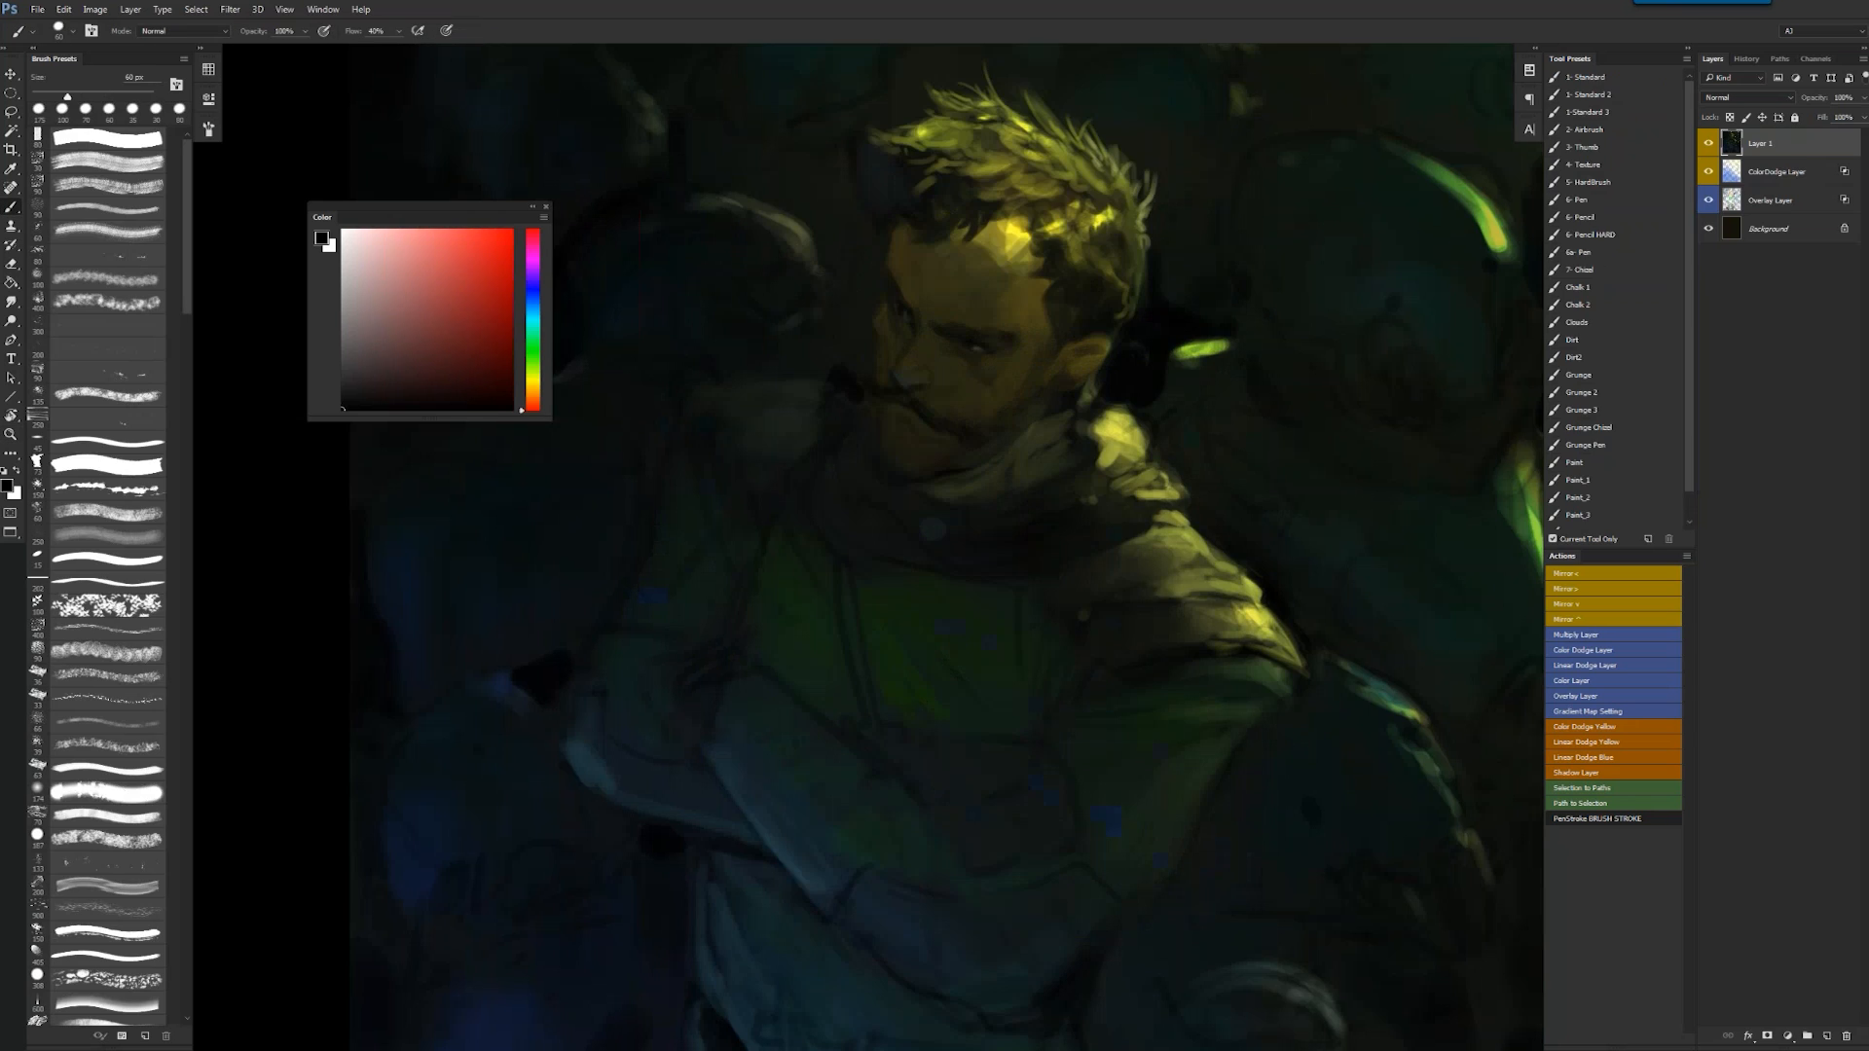
pyautogui.press('[')
pyautogui.keyDown('alt'); pyautogui.click(925, 264); pyautogui.keyUp('alt')
pyautogui.moveTo(534, 343); pyautogui.dragTo(534, 314)
pyautogui.click(472, 358)
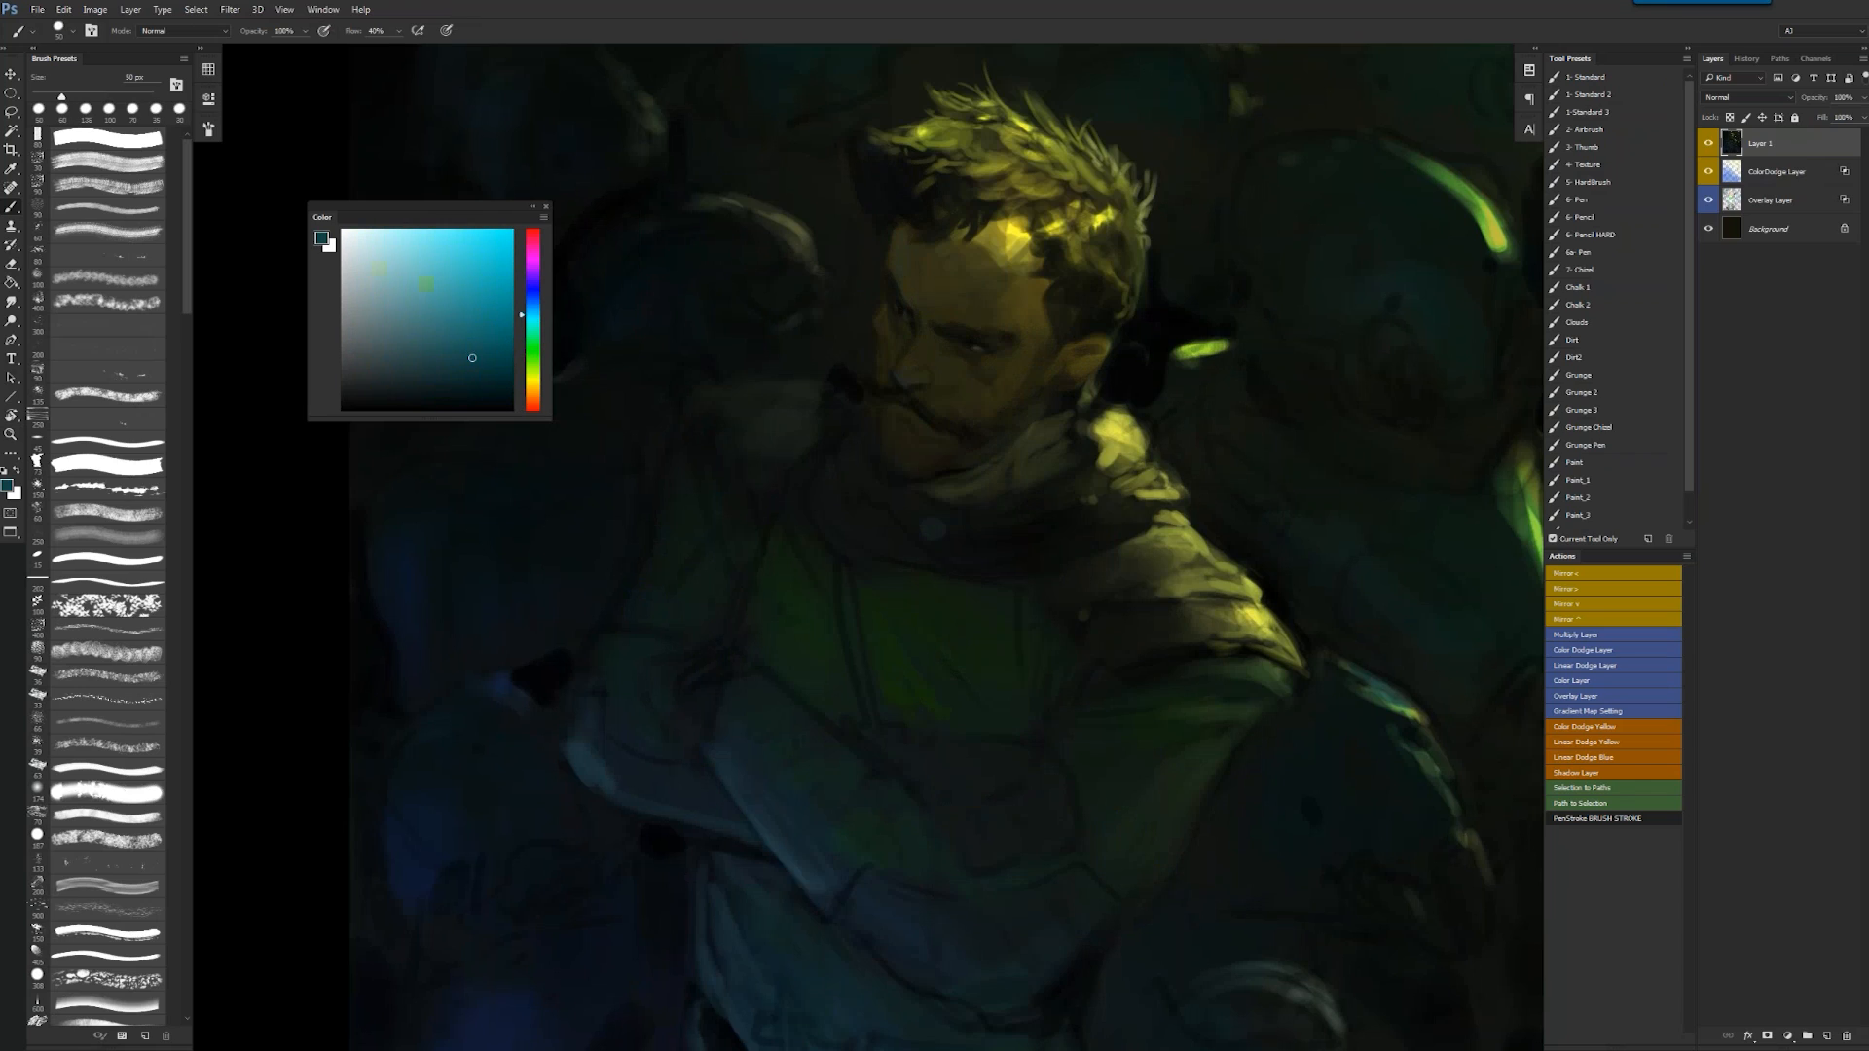
pyautogui.keyDown('alt'); pyautogui.click(895, 257); pyautogui.keyUp('alt')
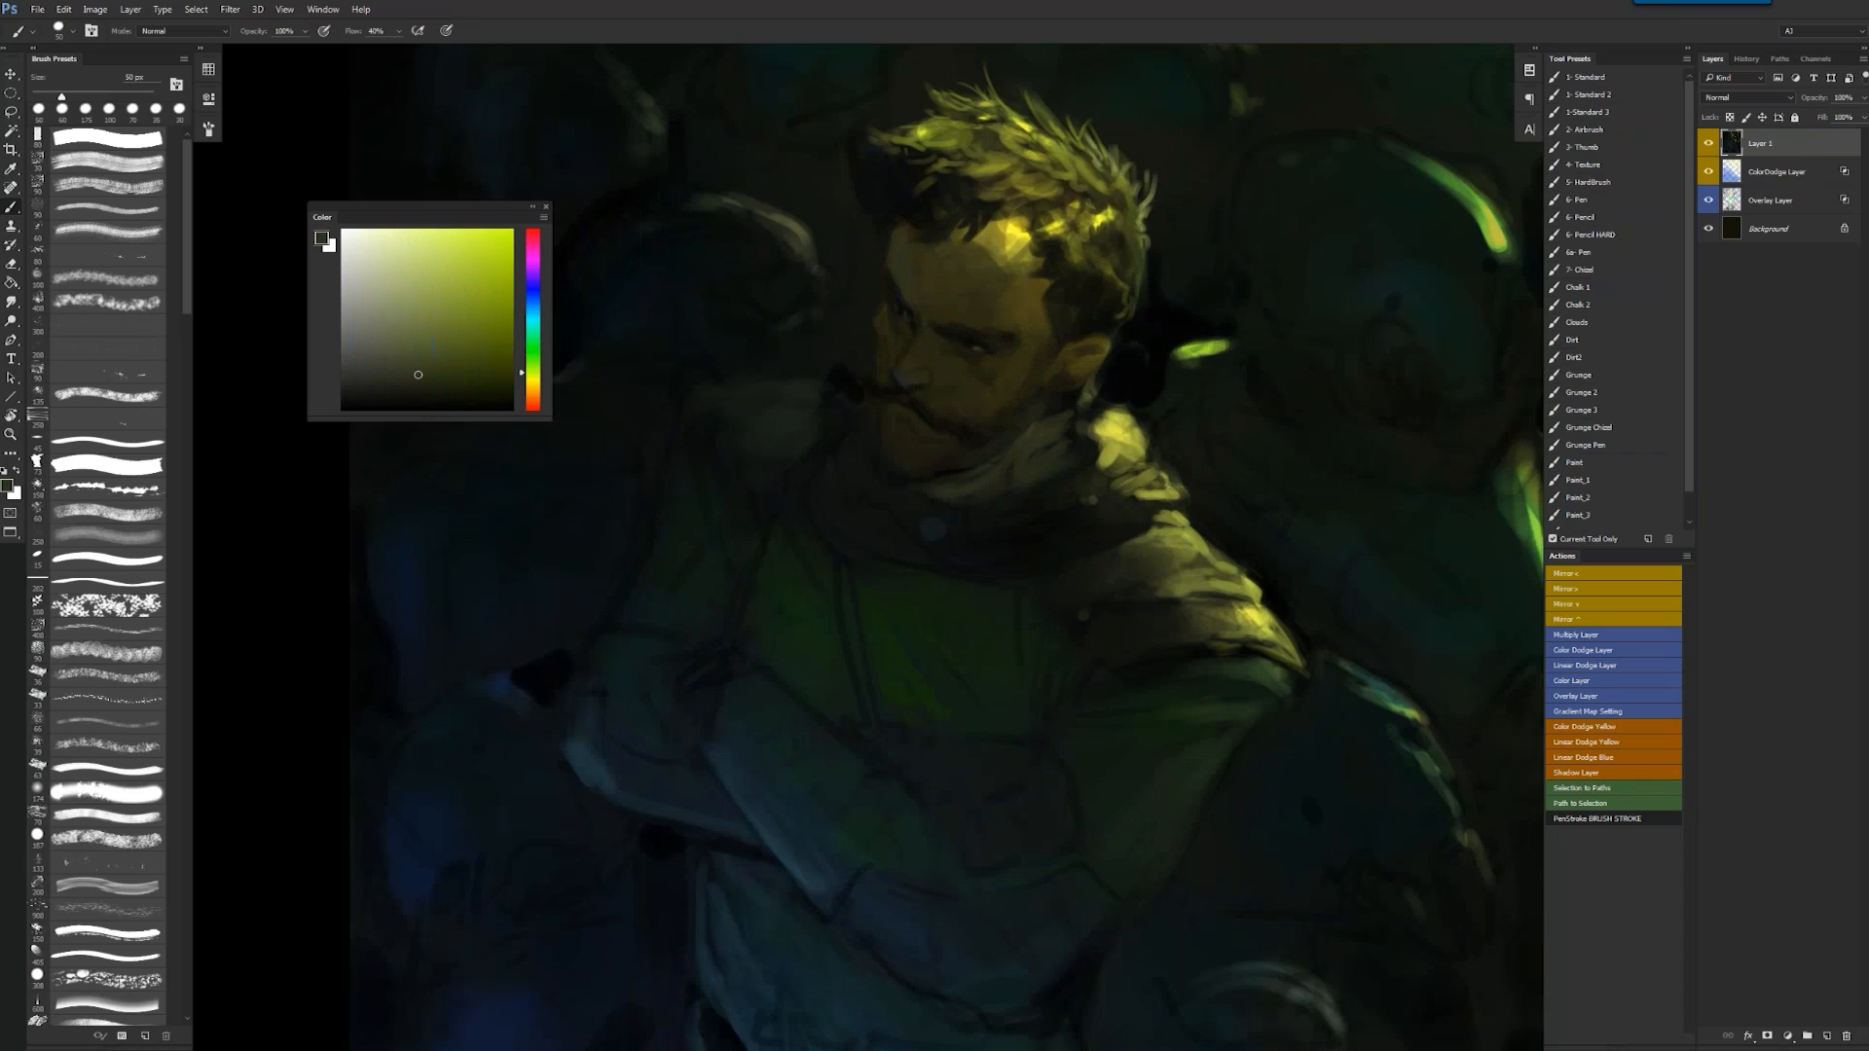
pyautogui.press('[')
pyautogui.click(535, 305)
pyautogui.press('[')
pyautogui.press('[')
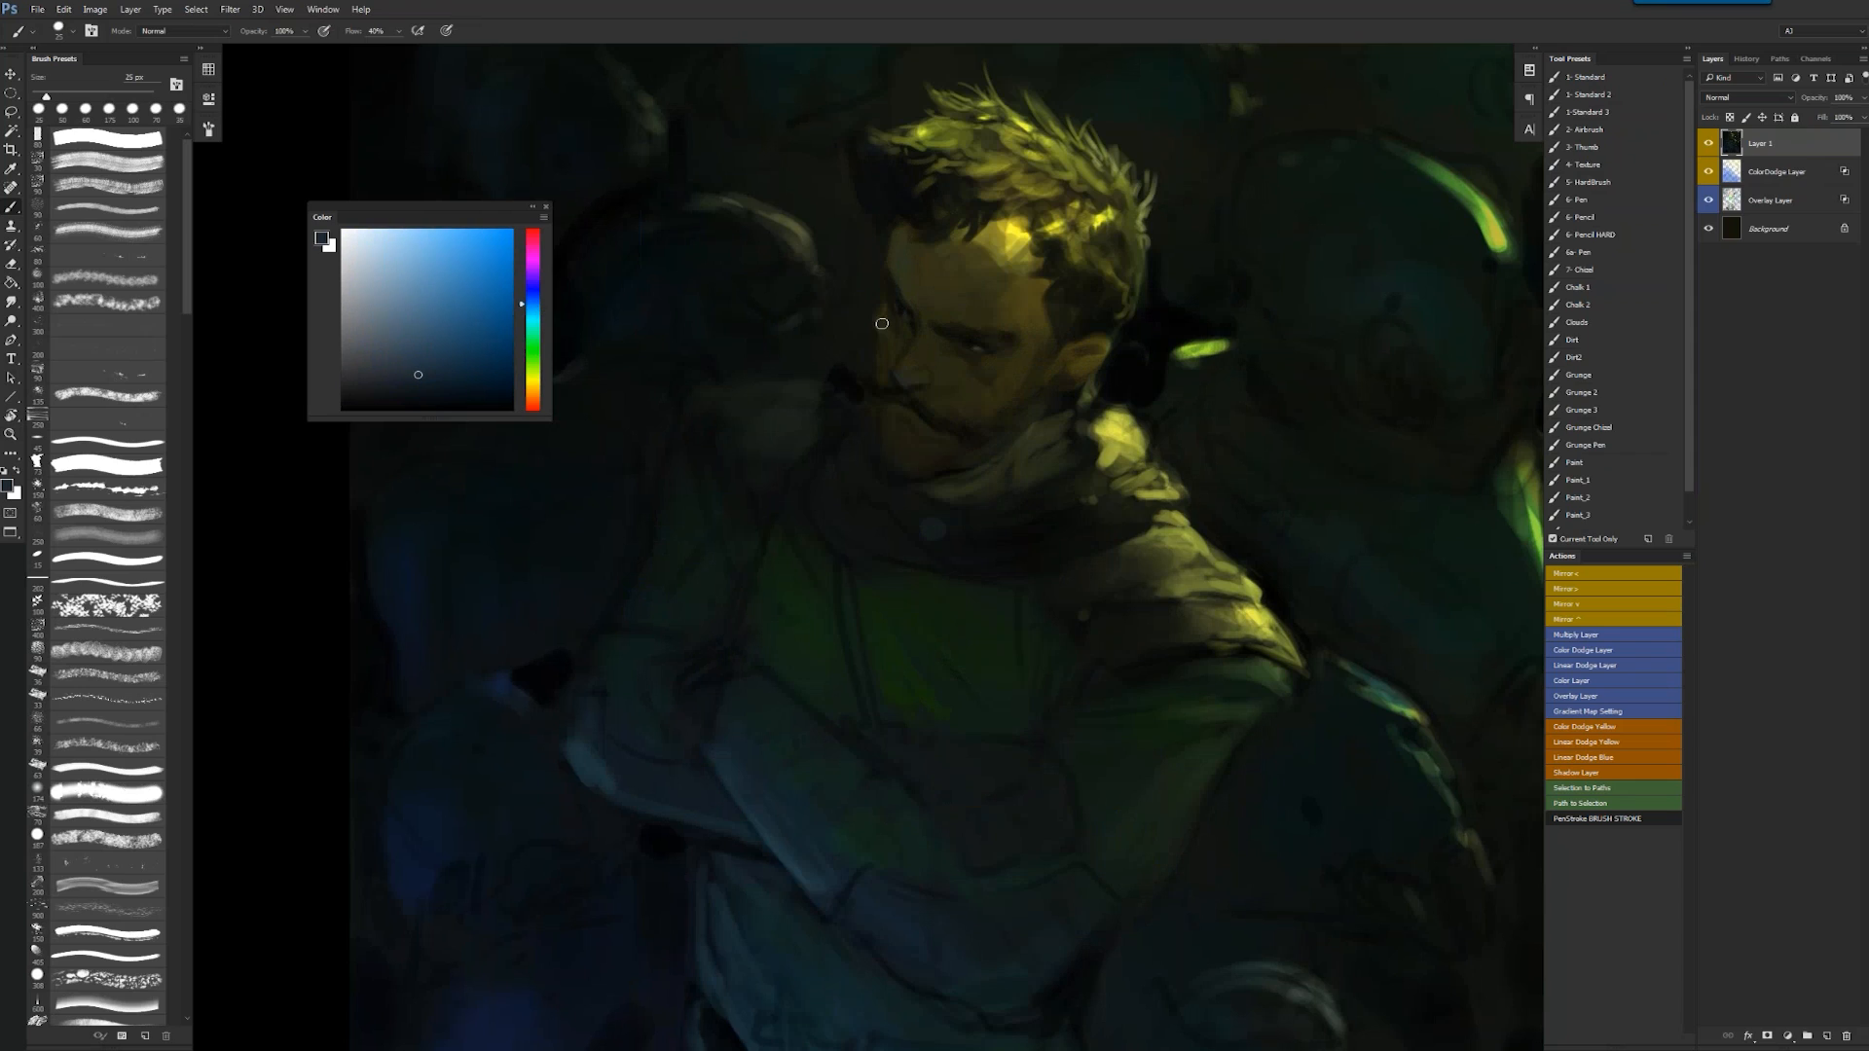
pyautogui.click(899, 373)
# - Mirror the canvas back and refine the shadow edge beside the face and hair with sampled dark tones and a 35 px brush
pyautogui.keyDown('alt'); pyautogui.click(933, 529); pyautogui.keyUp('alt')
pyautogui.keyDown('alt'); pyautogui.click(923, 506); pyautogui.keyUp('alt')
pyautogui.press('z')
pyautogui.moveTo(961, 495); pyautogui.dragTo(845, 495)
pyautogui.hotkey('ctrl', 'shift', 'h')
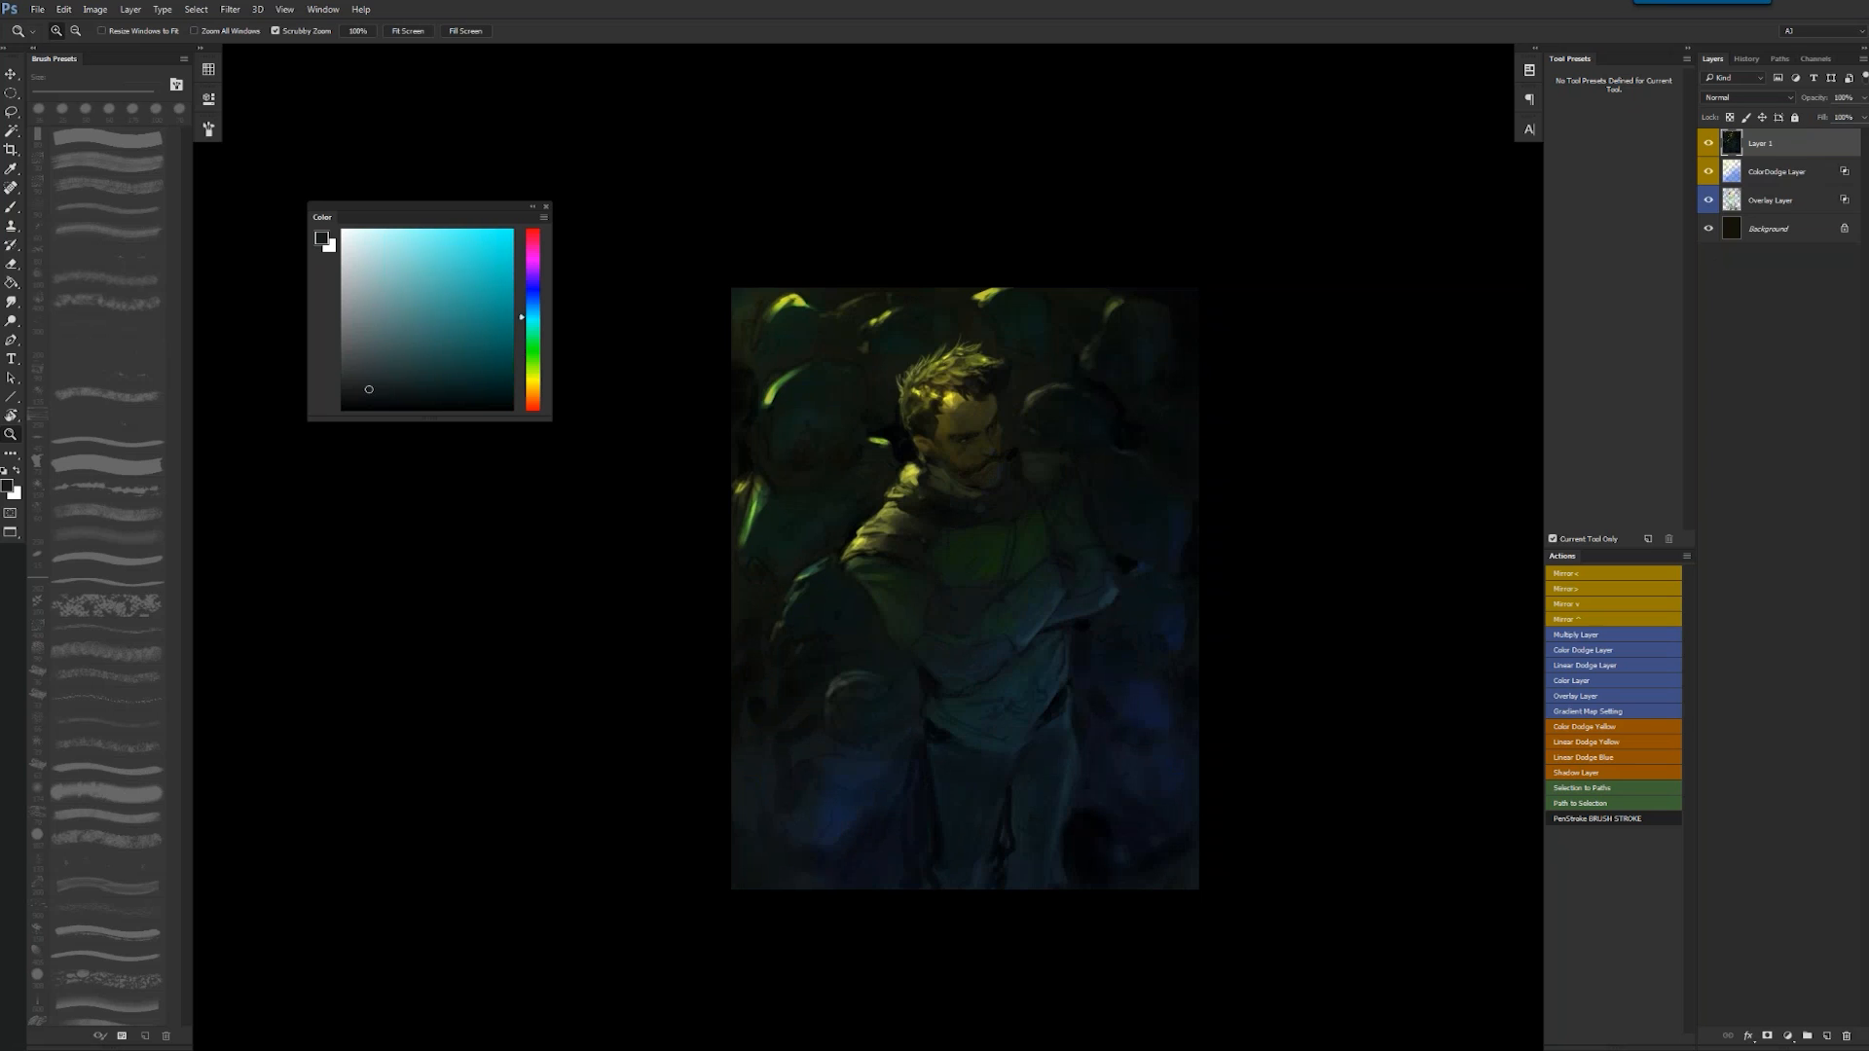
pyautogui.hotkey('ctrl', 'space')
pyautogui.click(1054, 442)
pyautogui.click(1054, 442)
pyautogui.keyDown('alt'); pyautogui.click(982, 445); pyautogui.keyUp('alt')
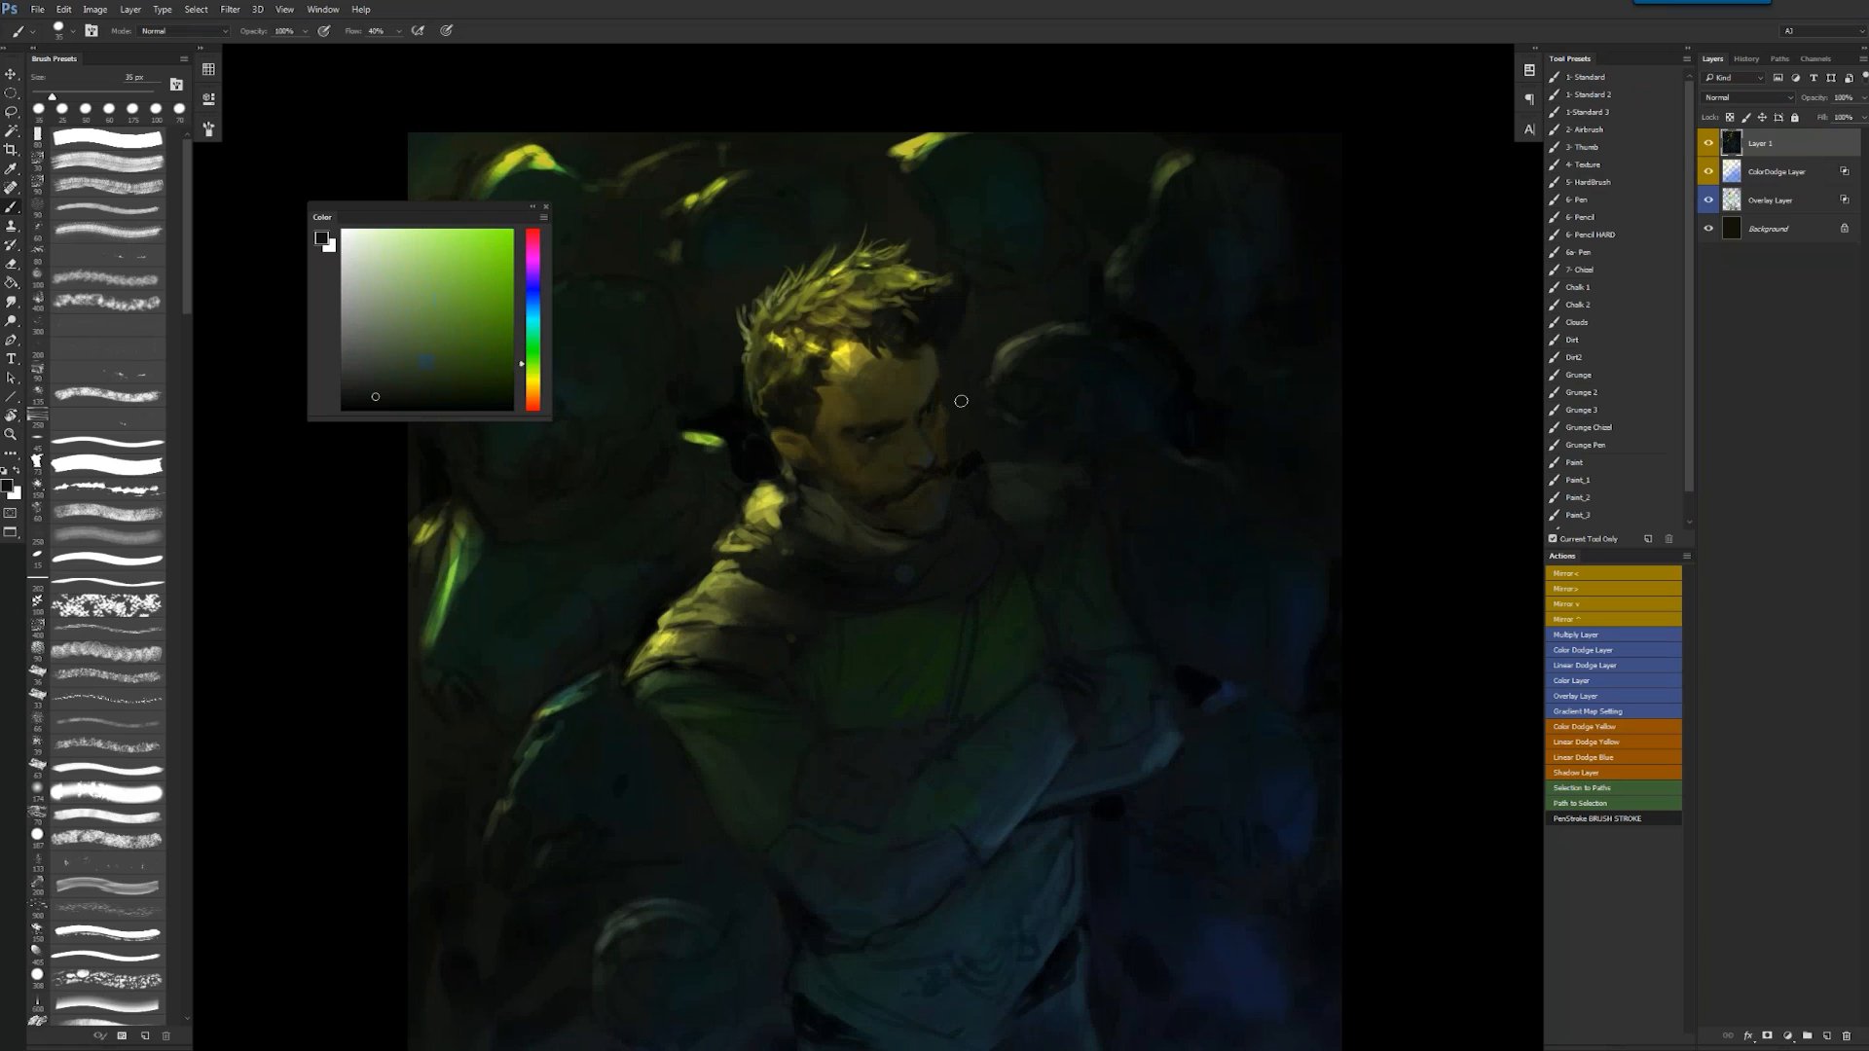
pyautogui.keyDown('alt'); pyautogui.click(946, 370); pyautogui.keyUp('alt')
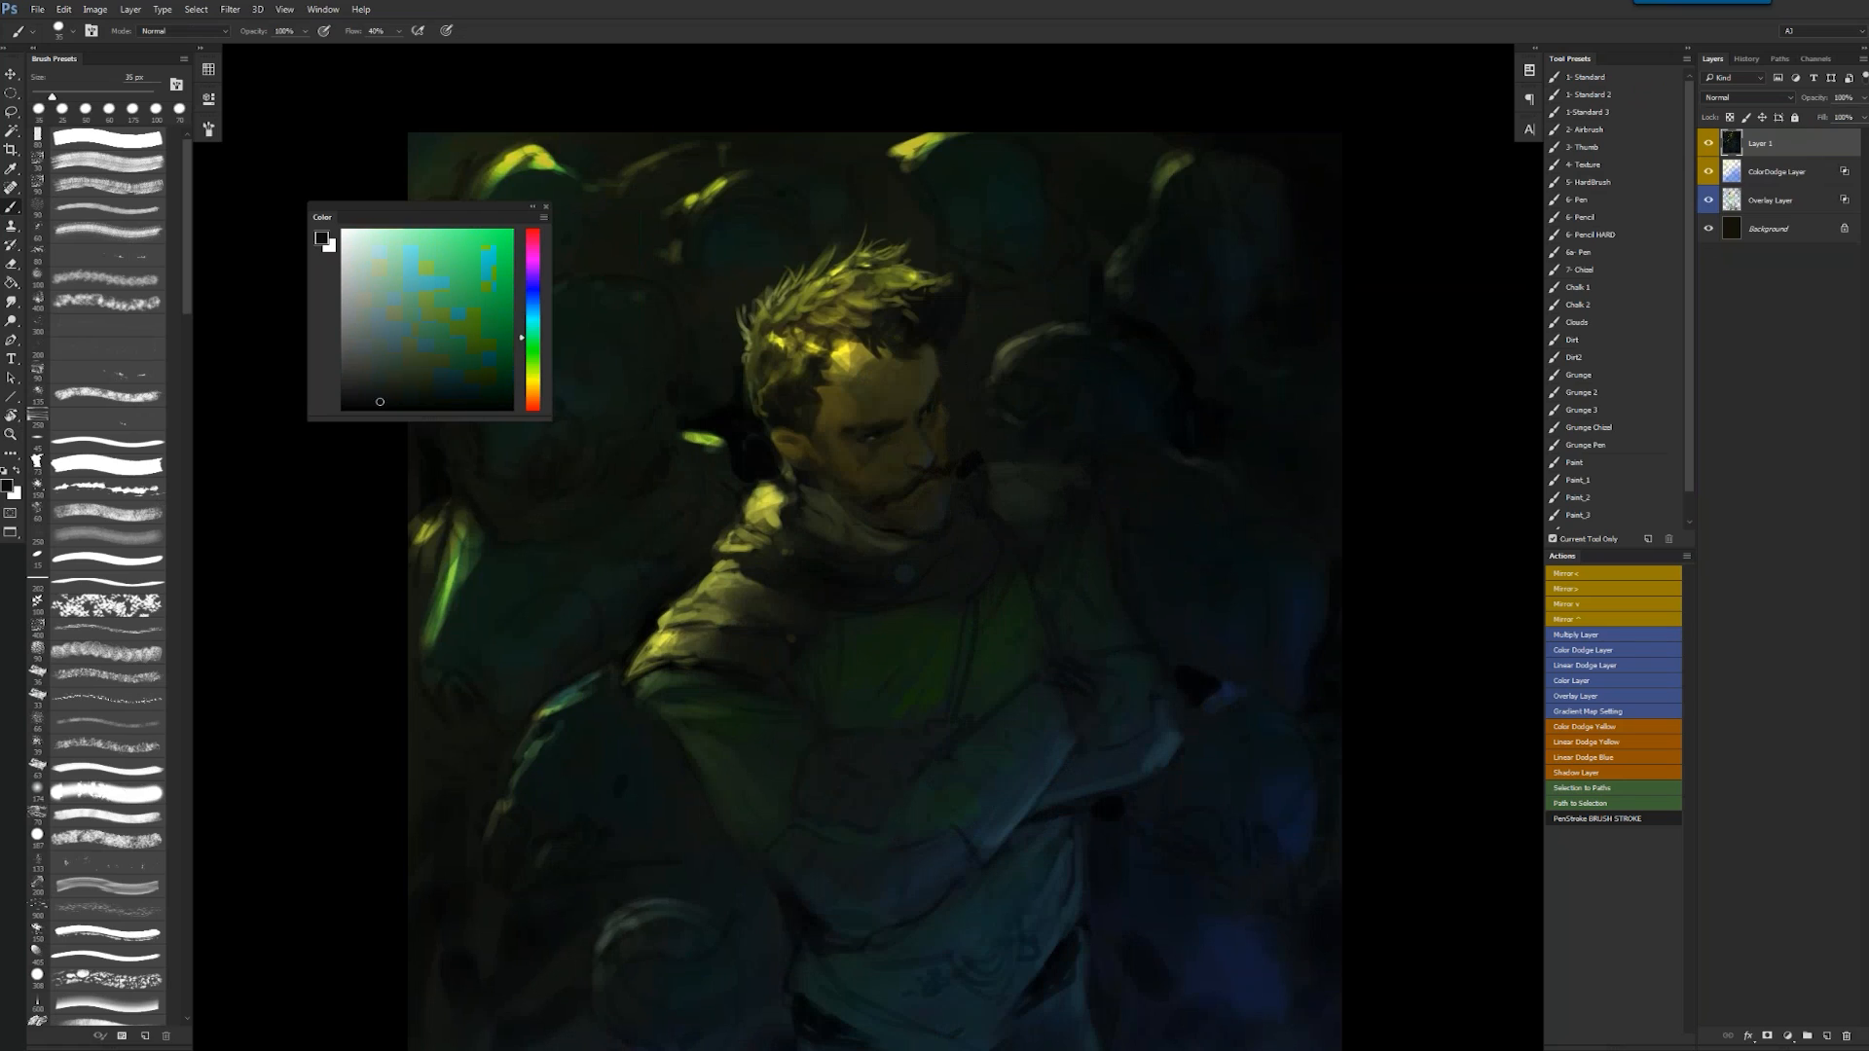
pyautogui.keyDown('alt'); pyautogui.click(947, 343); pyautogui.keyUp('alt')
pyautogui.moveTo(948, 349); pyautogui.dragTo(955, 341)
pyautogui.keyDown('alt'); pyautogui.click(984, 472); pyautogui.keyUp('alt')
pyautogui.keyDown('alt'); pyautogui.click(984, 472); pyautogui.keyUp('alt')
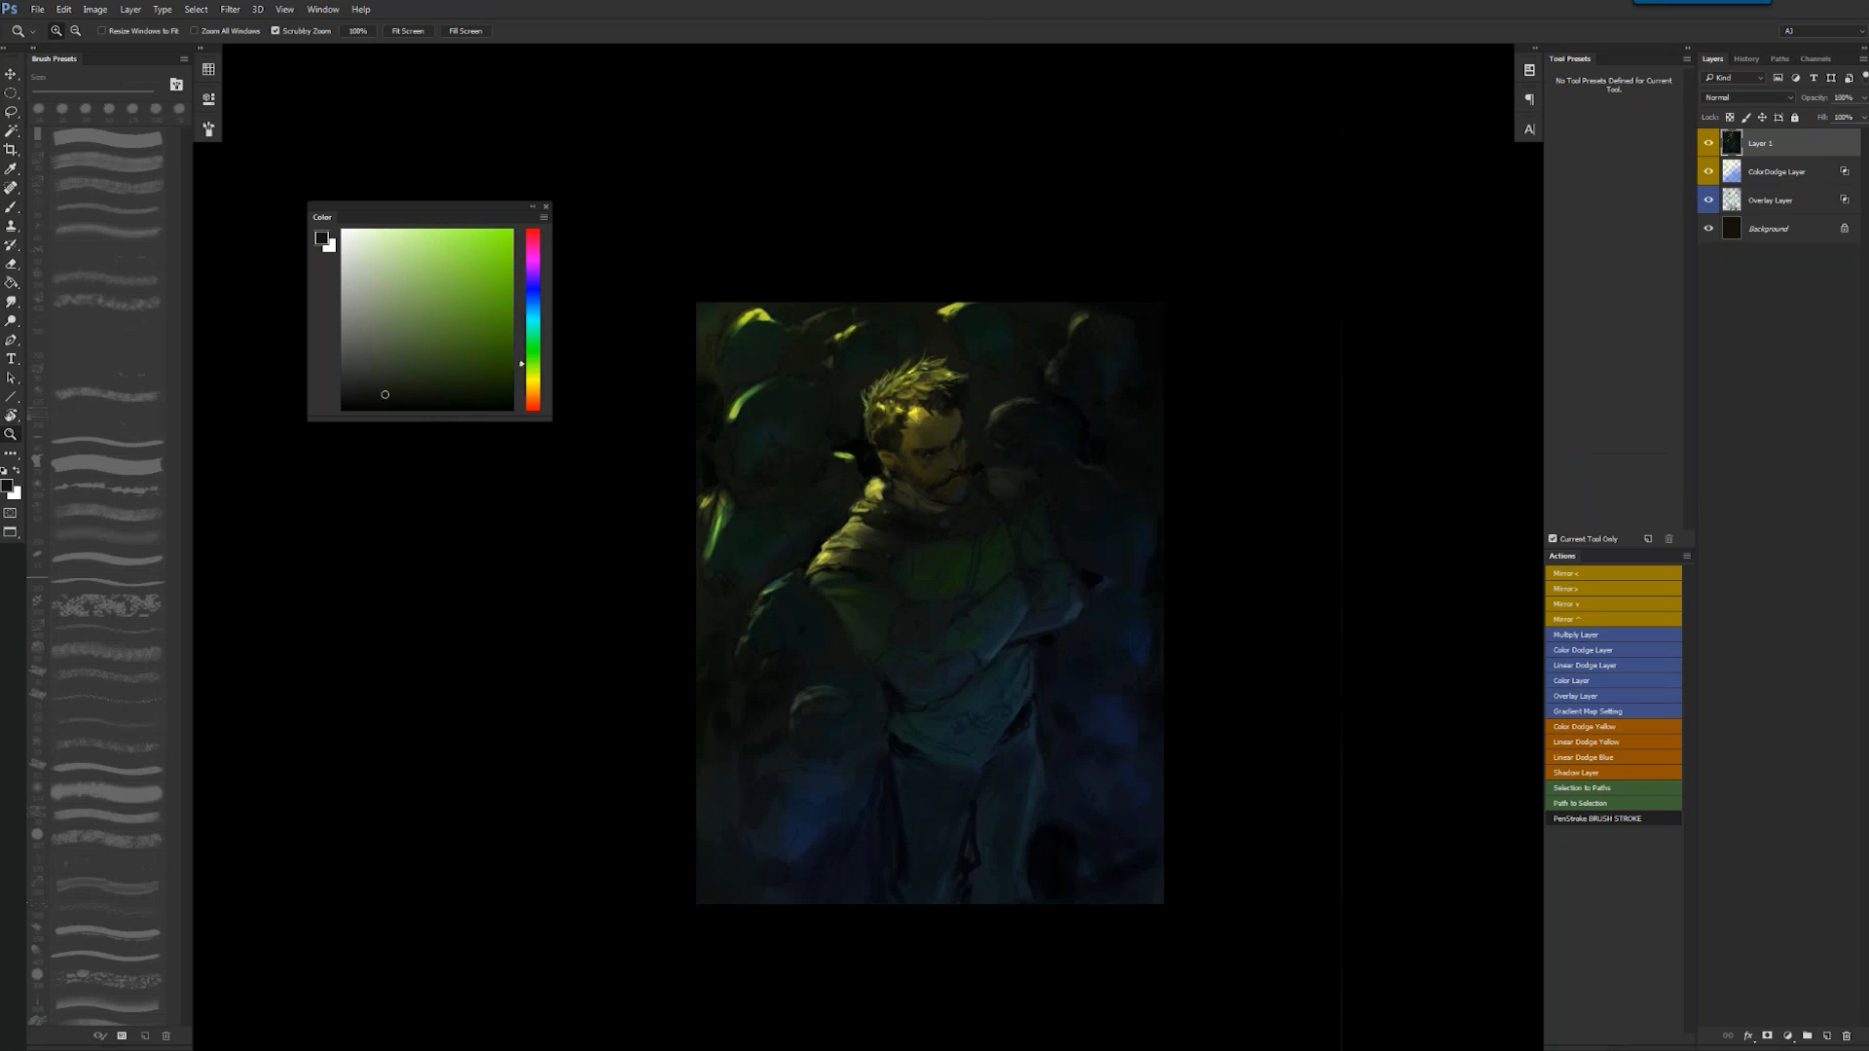
# - Mirror the canvas and refine the side of the face and ear with sampled yellow-brown and a brush of 15 to 20 px
pyautogui.hotkey('ctrl', 'shift', 'h')
pyautogui.click(961, 487)
pyautogui.click(961, 487)
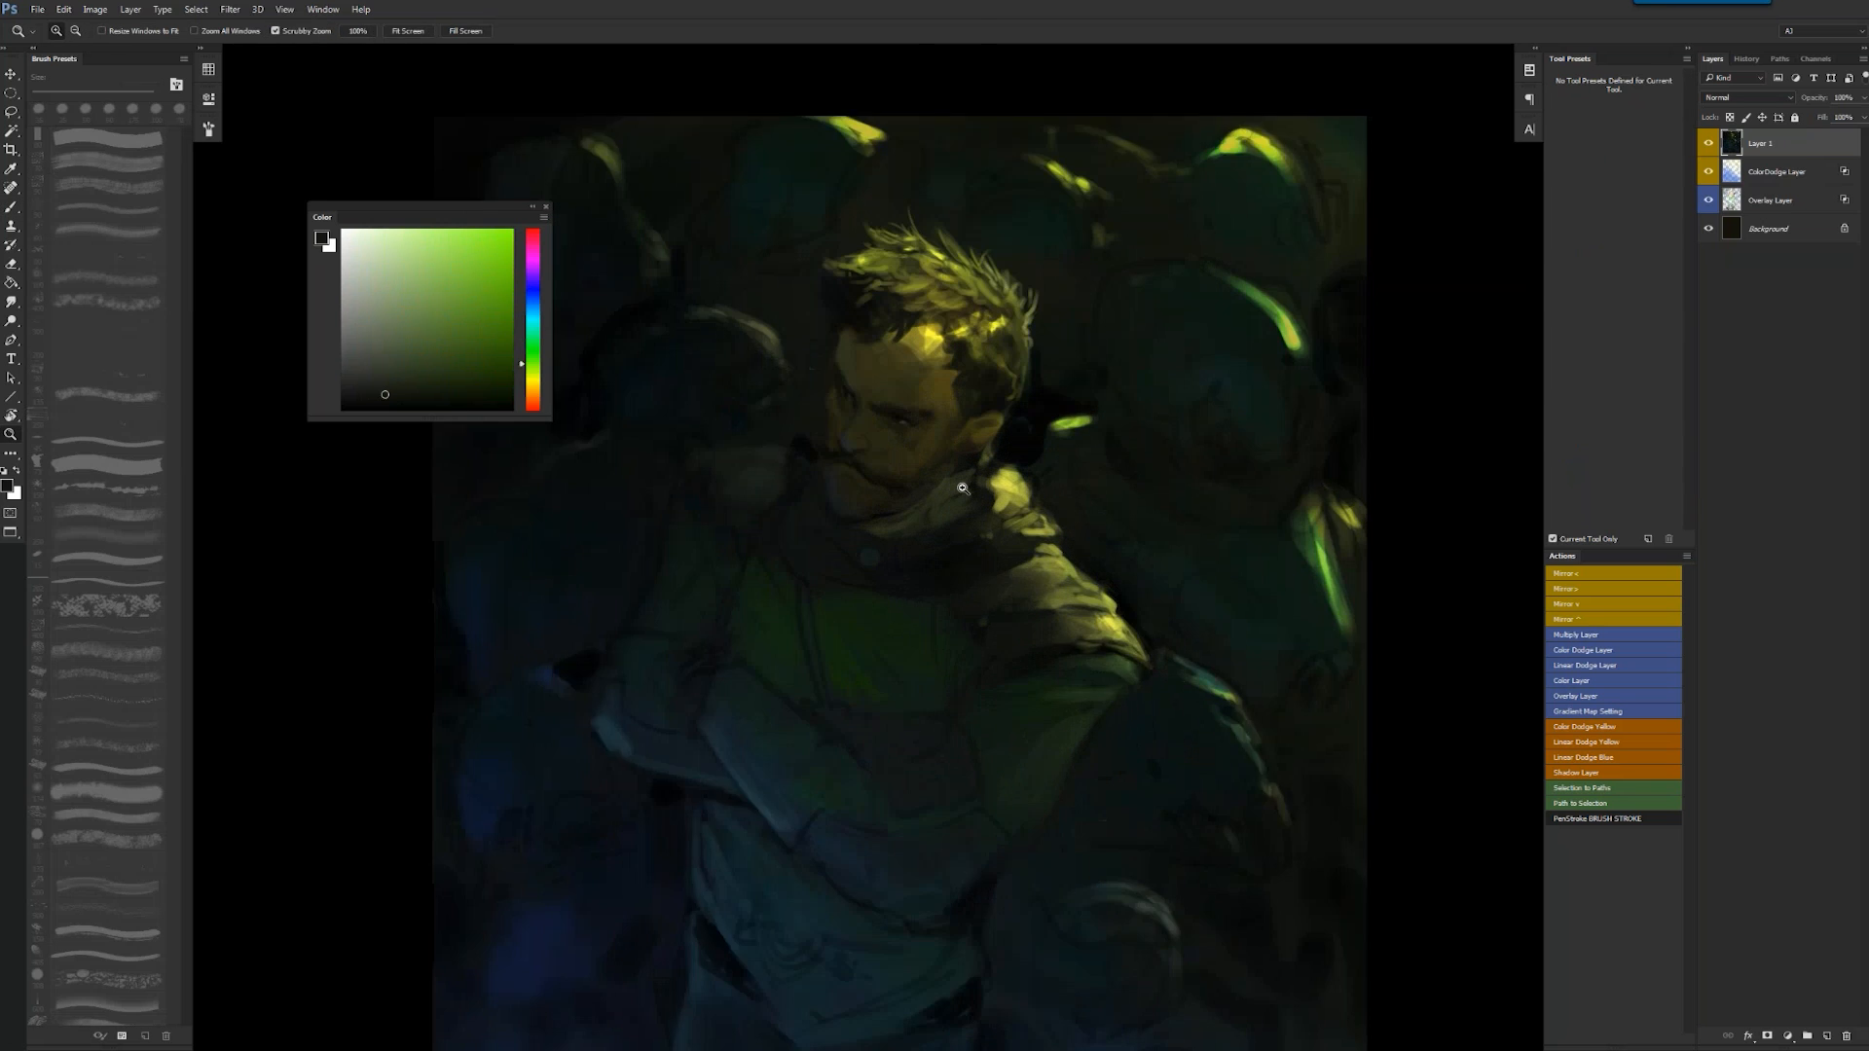
pyautogui.click(963, 488)
pyautogui.press('b')
pyautogui.keyDown('alt'); pyautogui.click(937, 349); pyautogui.keyUp('alt')
pyautogui.keyDown('alt'); pyautogui.click(907, 360); pyautogui.keyUp('alt')
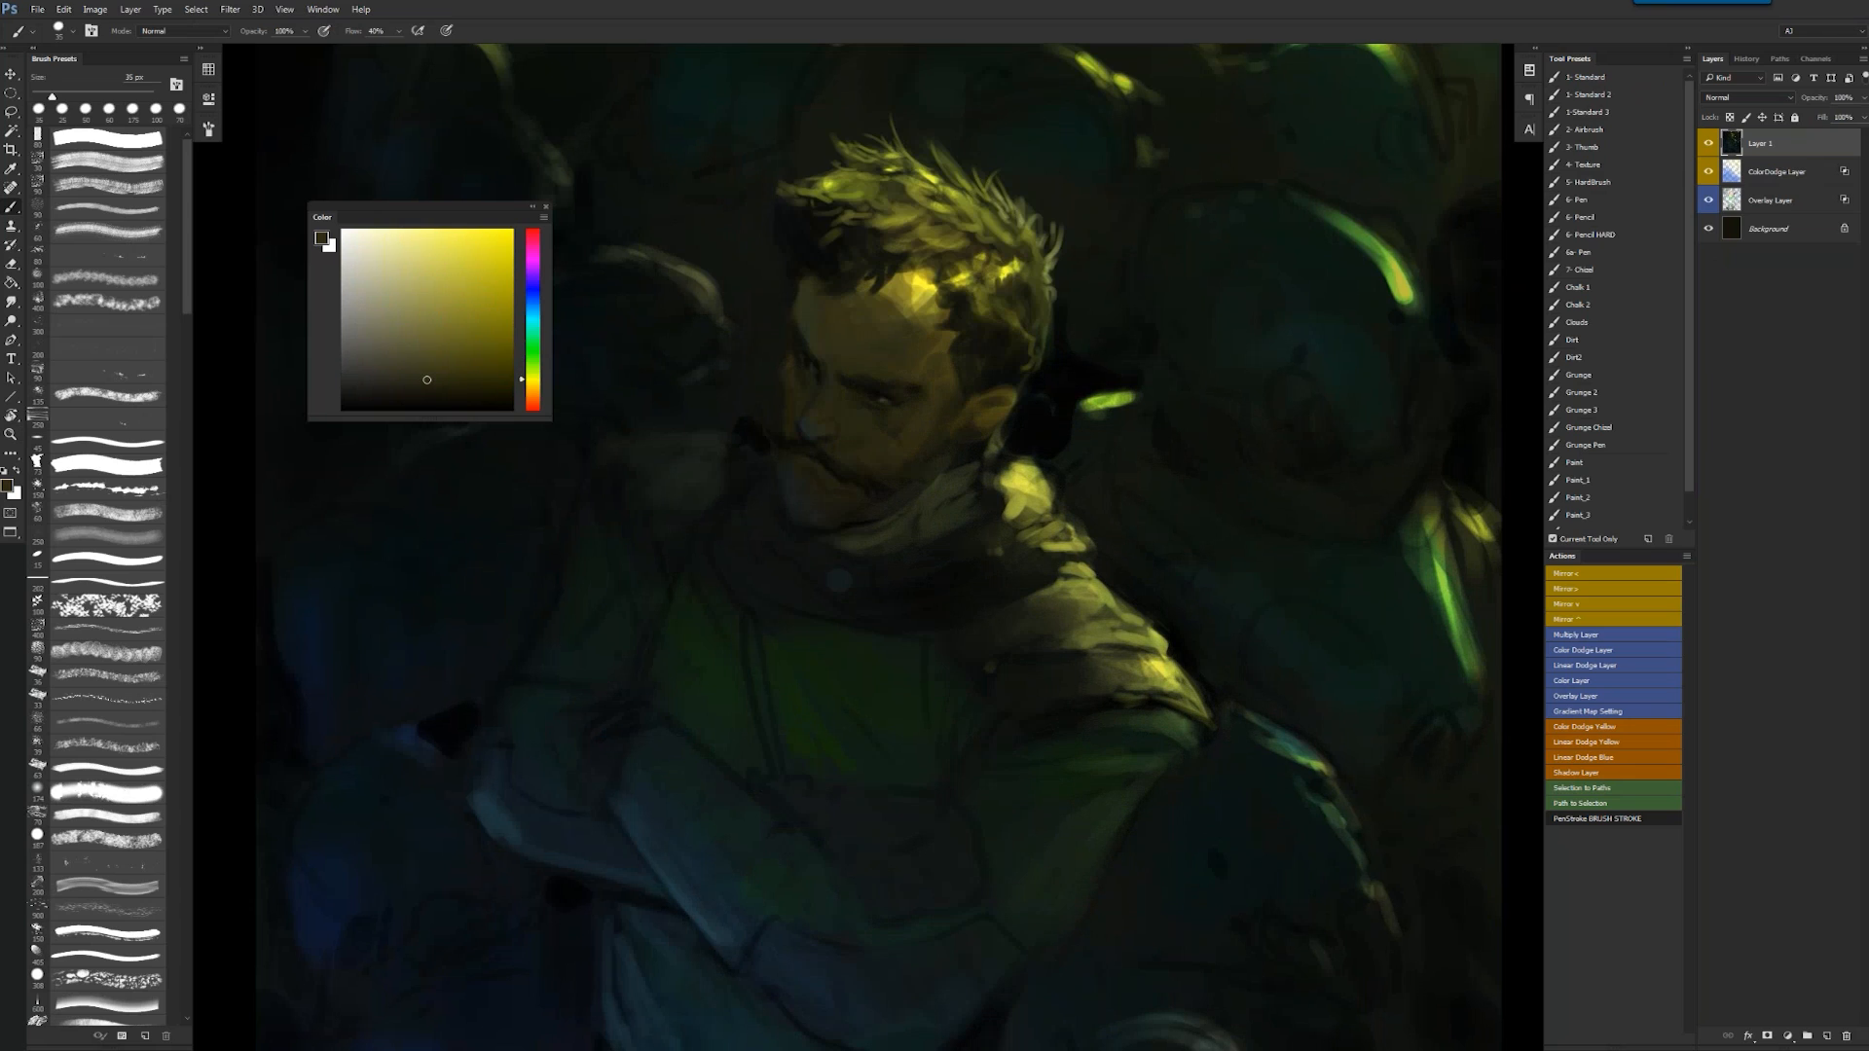
pyautogui.press('[')
pyautogui.press('[')
pyautogui.keyDown('alt'); pyautogui.click(911, 336); pyautogui.keyUp('alt')
pyautogui.press(']')
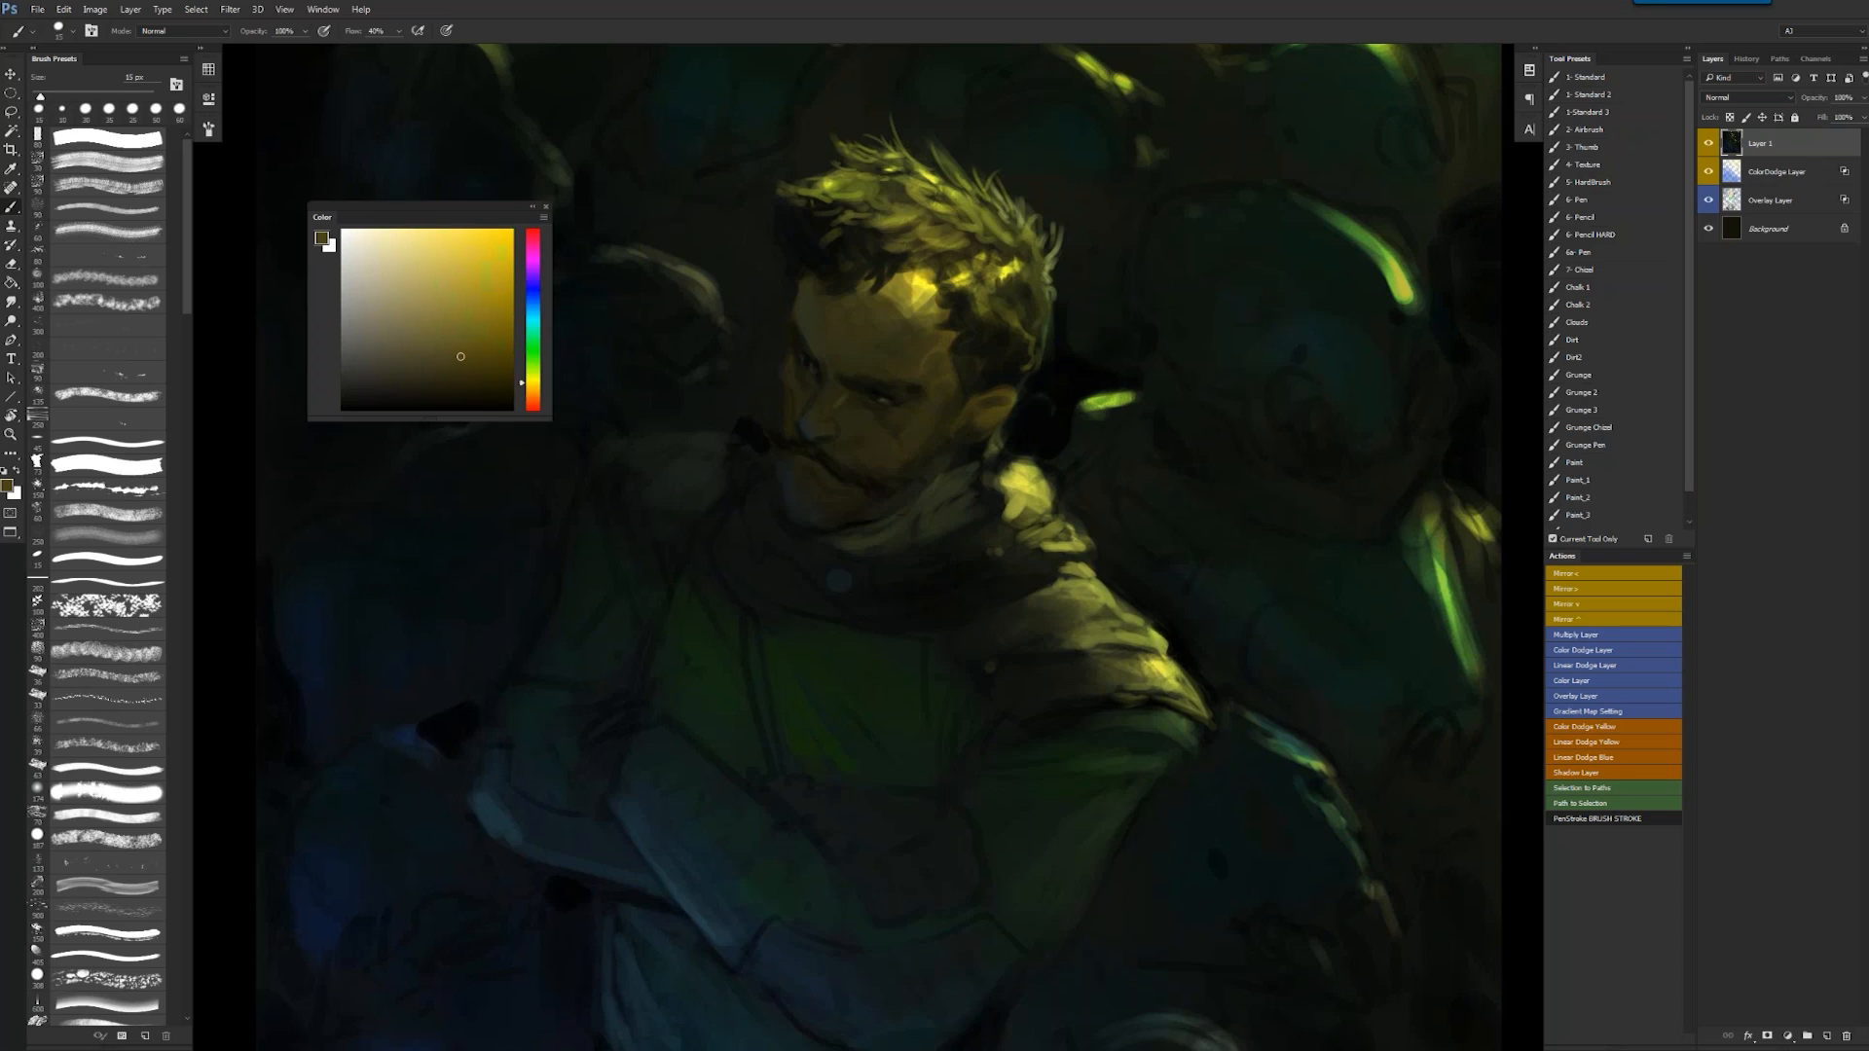
pyautogui.press(']')
pyautogui.moveTo(1013, 388); pyautogui.dragTo(981, 391)
pyautogui.press('z')
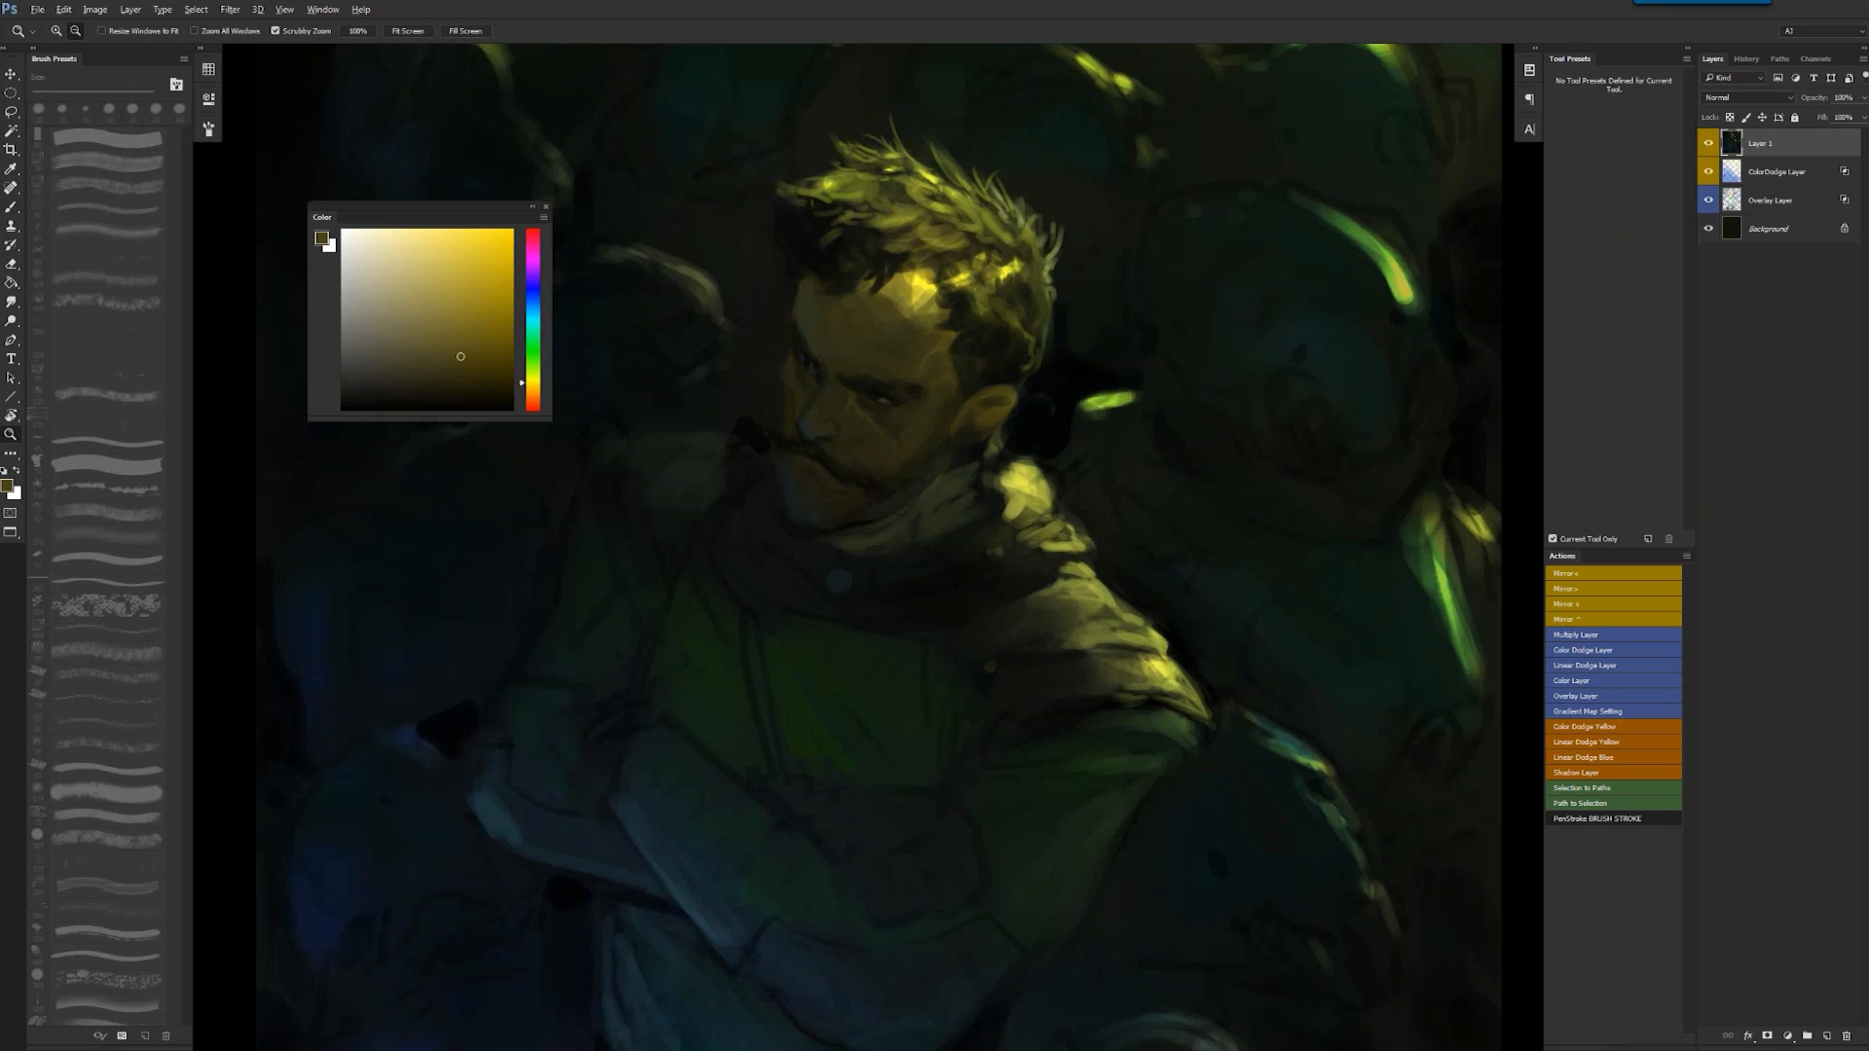
# - Mirror the canvas back and clean up the scarf and moustache shadows with sampled dark green and black at 20 px
pyautogui.keyDown('alt'); pyautogui.click(972, 475); pyautogui.keyUp('alt')
pyautogui.keyDown('alt'); pyautogui.click(972, 475); pyautogui.keyUp('alt')
pyautogui.keyDown('alt'); pyautogui.click(971, 475); pyautogui.keyUp('alt')
pyautogui.hotkey('ctrl', 'shift', 'h')
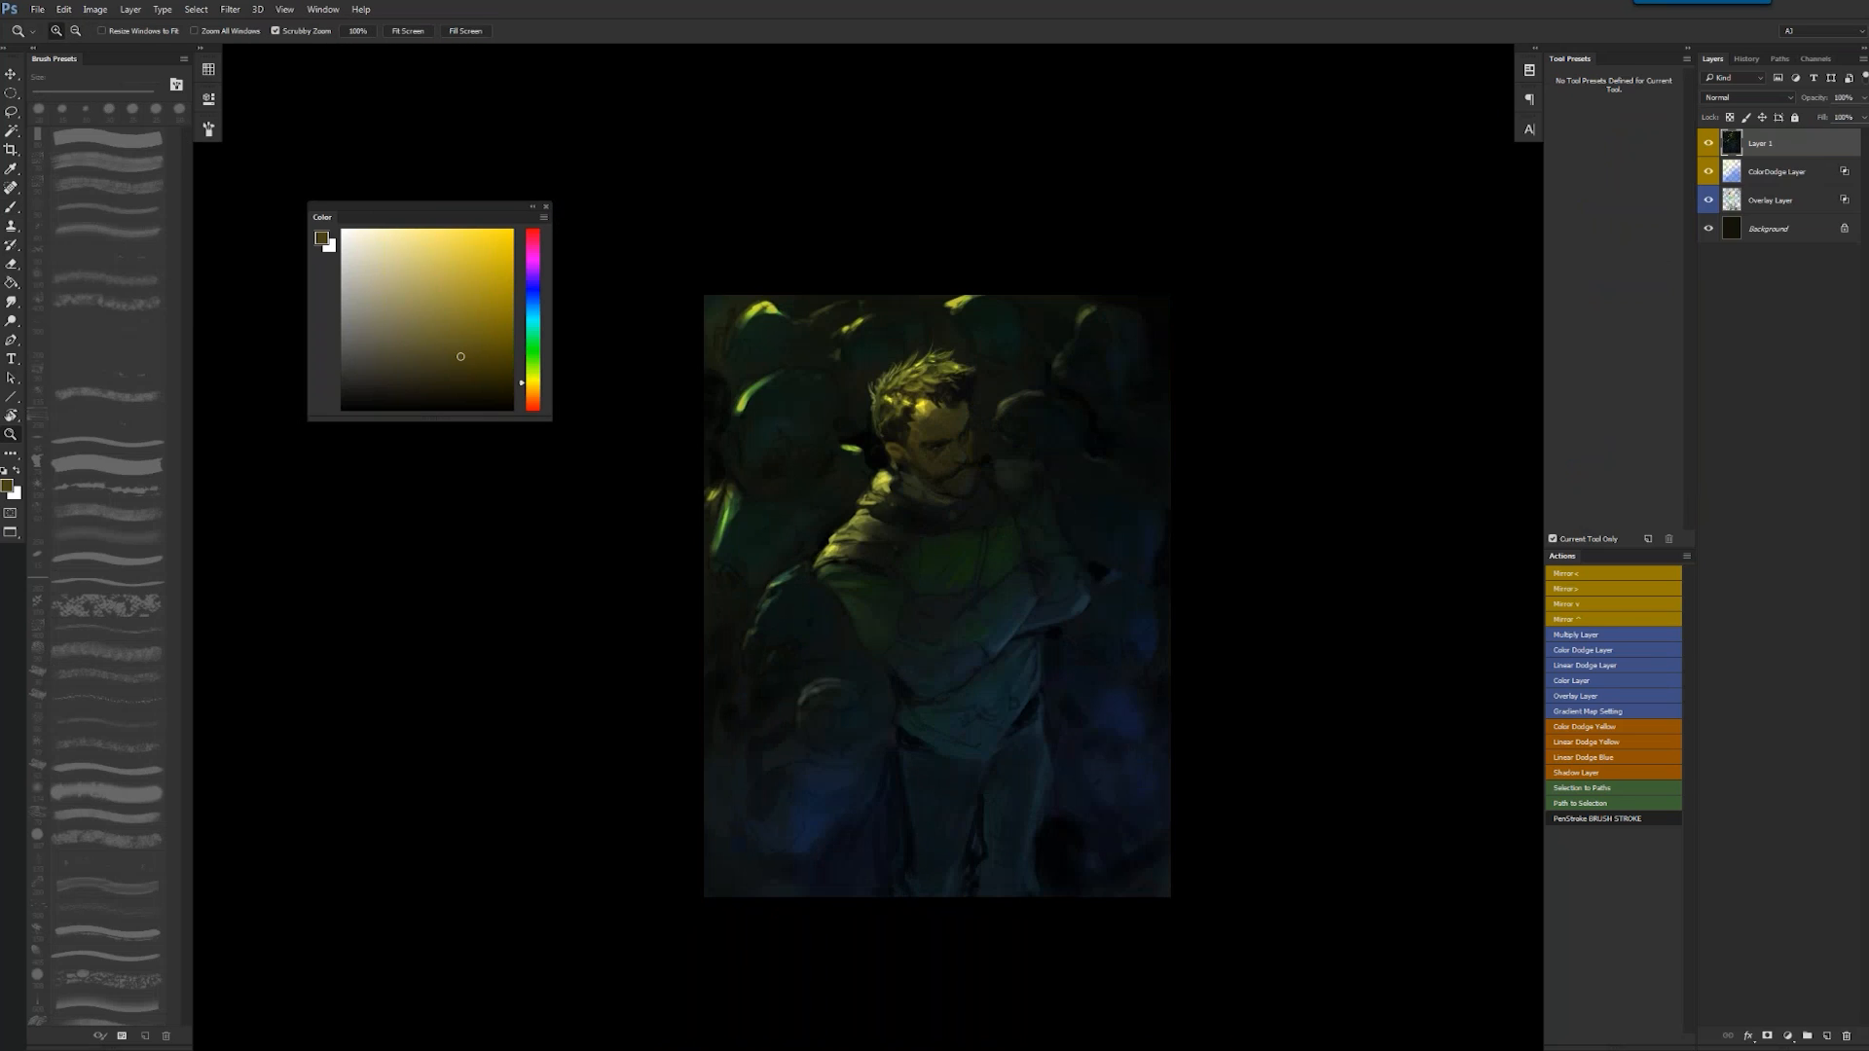
pyautogui.press('b')
pyautogui.scroll(1, 902, 491)
pyautogui.keyDown('alt'); pyautogui.click(1010, 530); pyautogui.keyUp('alt')
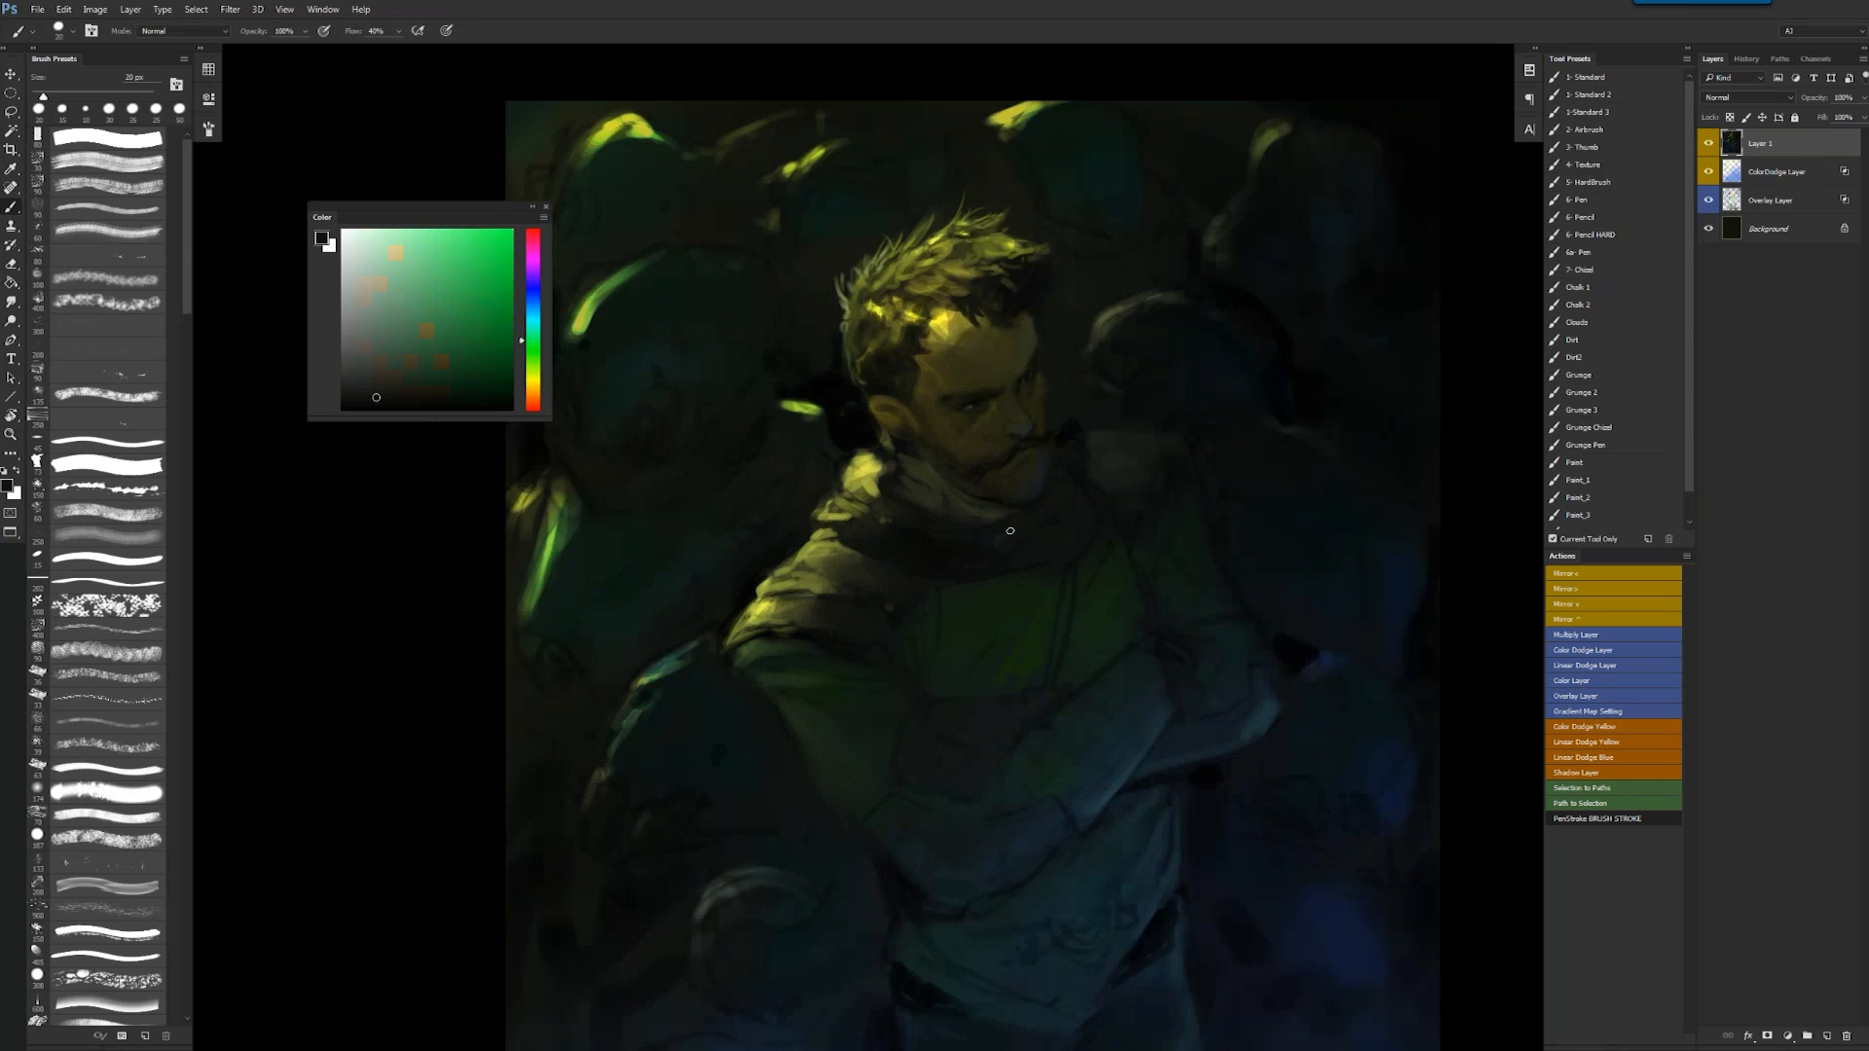
pyautogui.press('d')
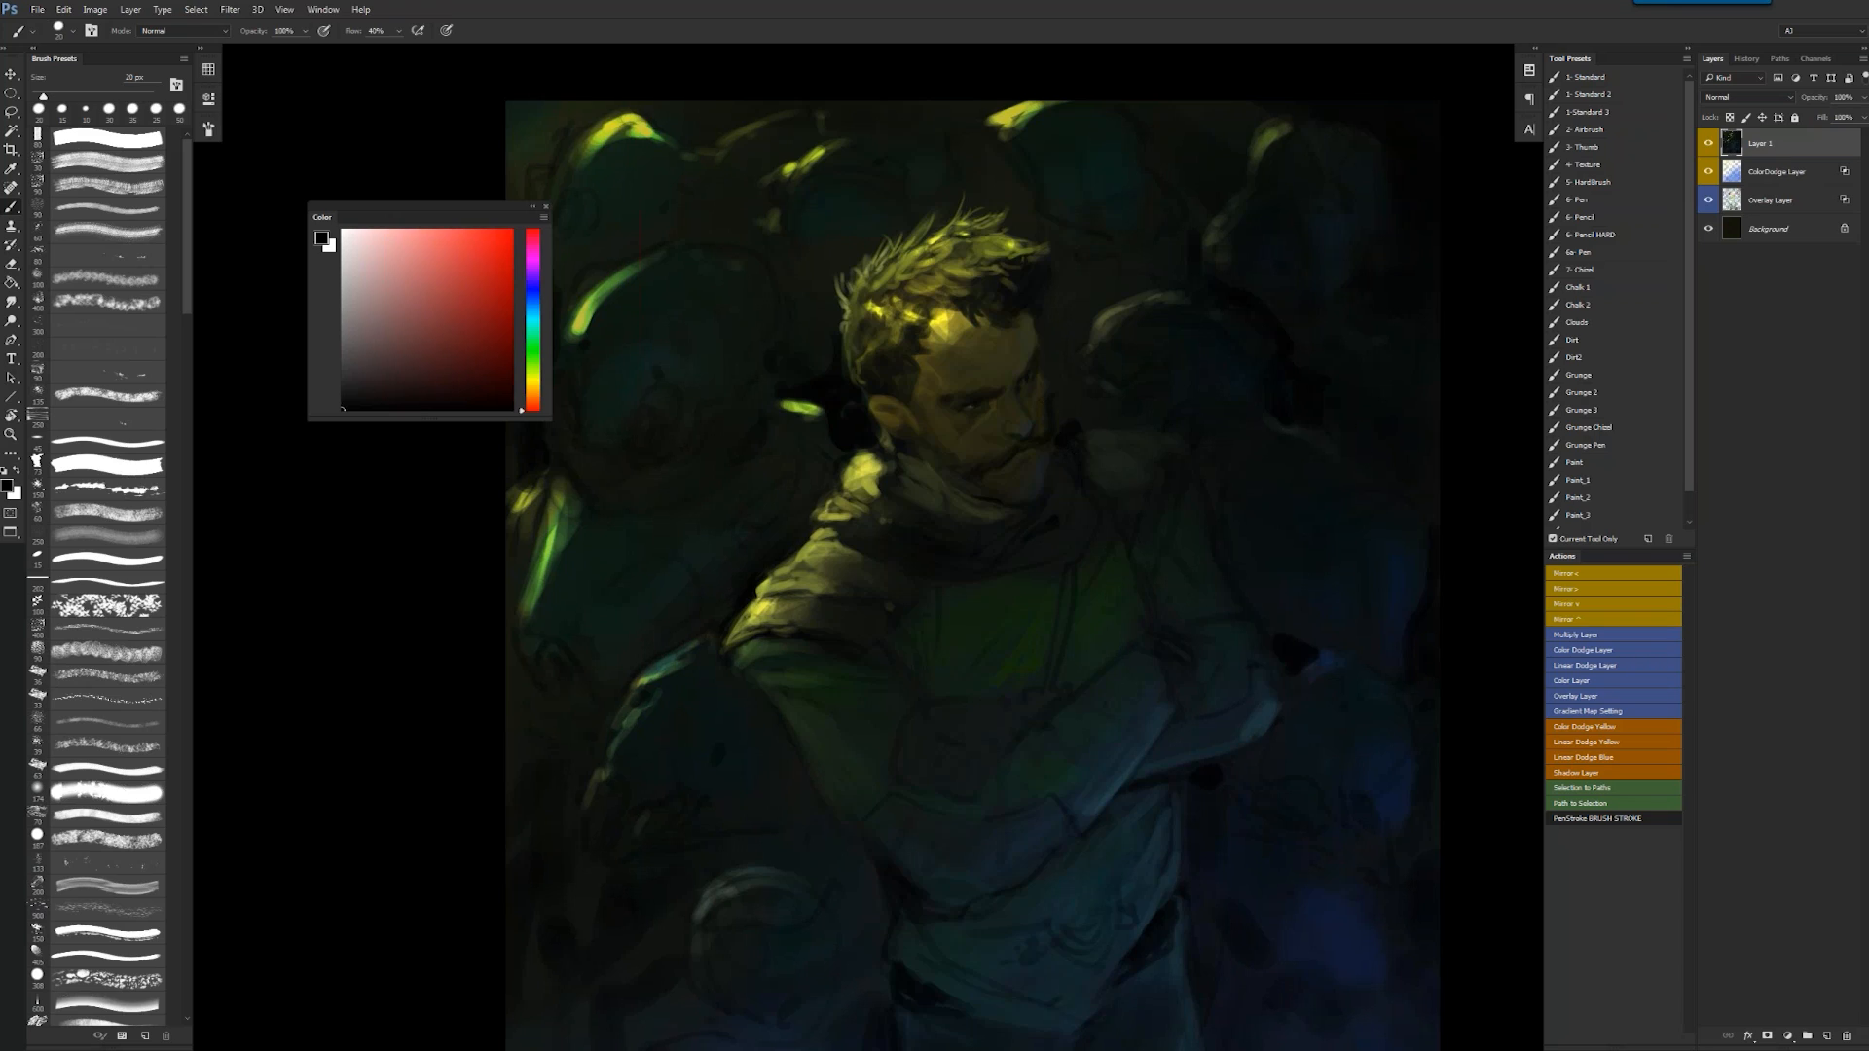
pyautogui.press(']')
pyautogui.press(']')
pyautogui.press(']')
# - Check the painting mirrored and sketch a dark oval on the upper background figure's head with a 25 px brush
pyautogui.keyDown('alt'); pyautogui.click(1077, 502); pyautogui.keyUp('alt')
pyautogui.keyDown('alt'); pyautogui.click(1078, 502); pyautogui.keyUp('alt')
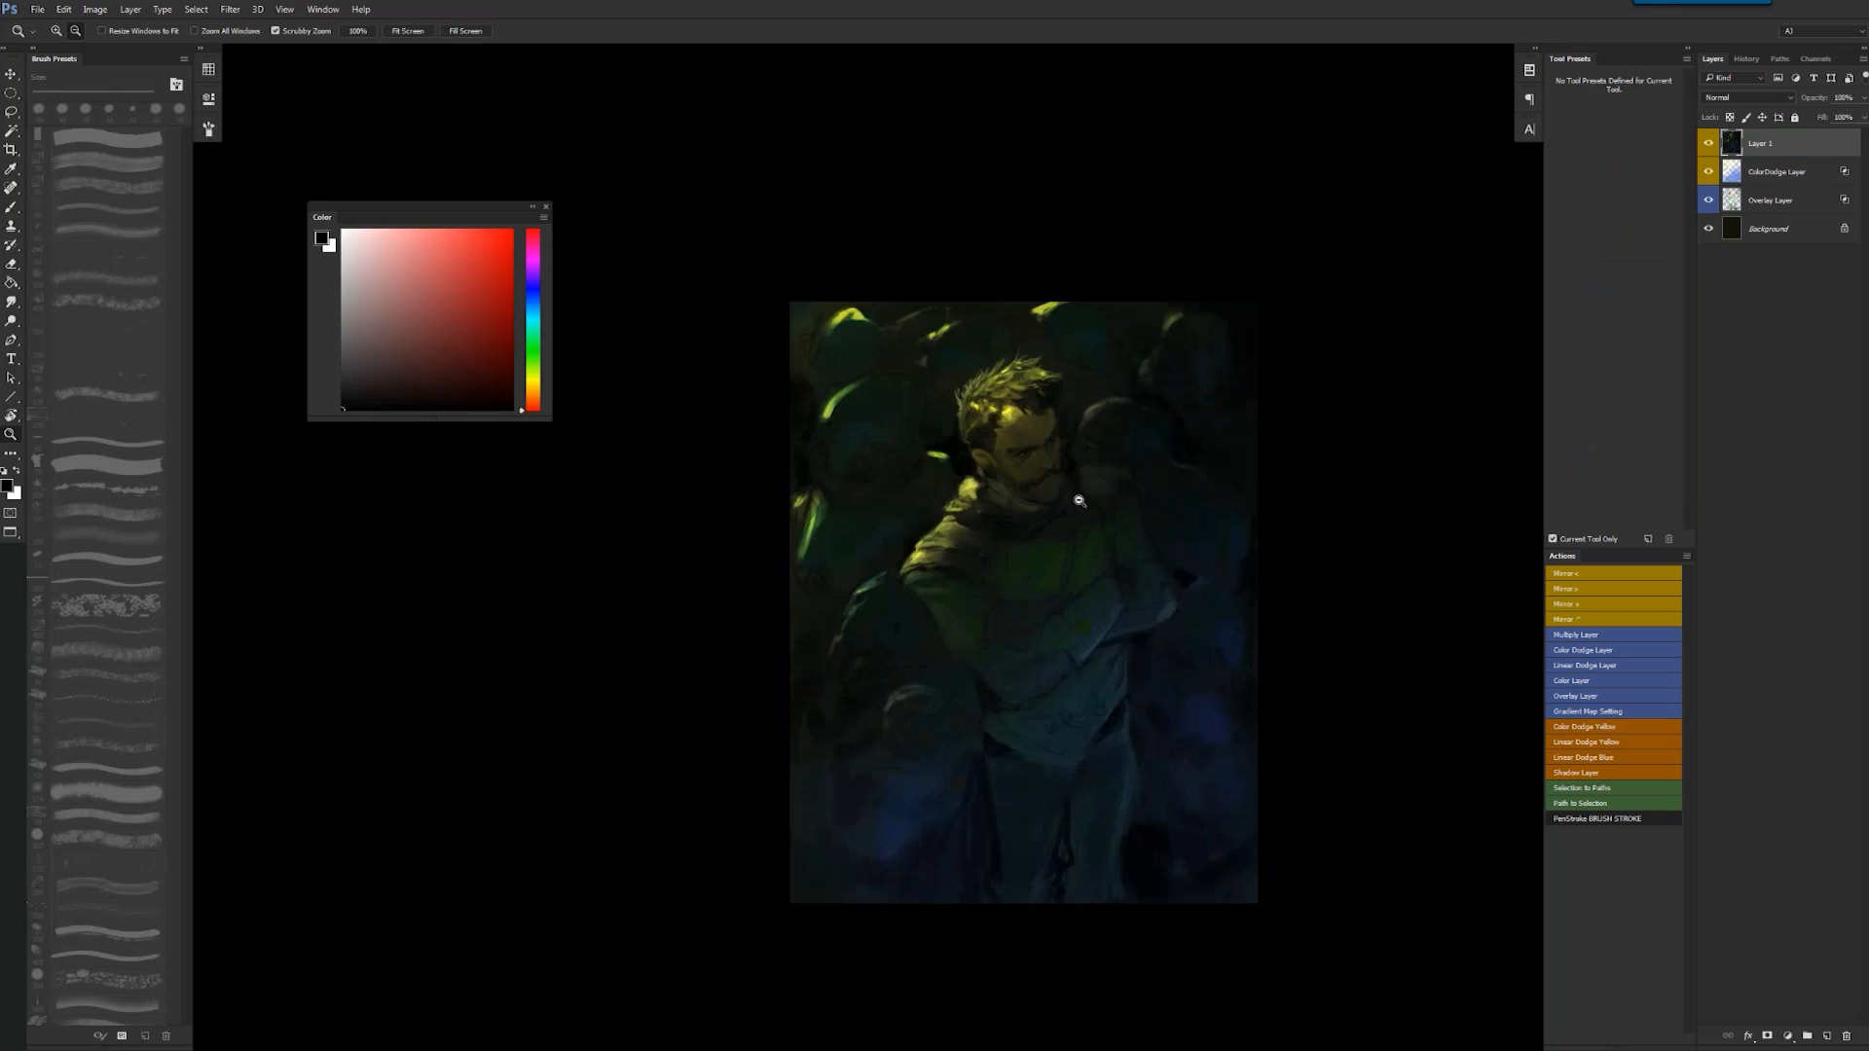
pyautogui.keyDown('alt'); pyautogui.click(1080, 510); pyautogui.keyUp('alt')
pyautogui.click(997, 556)
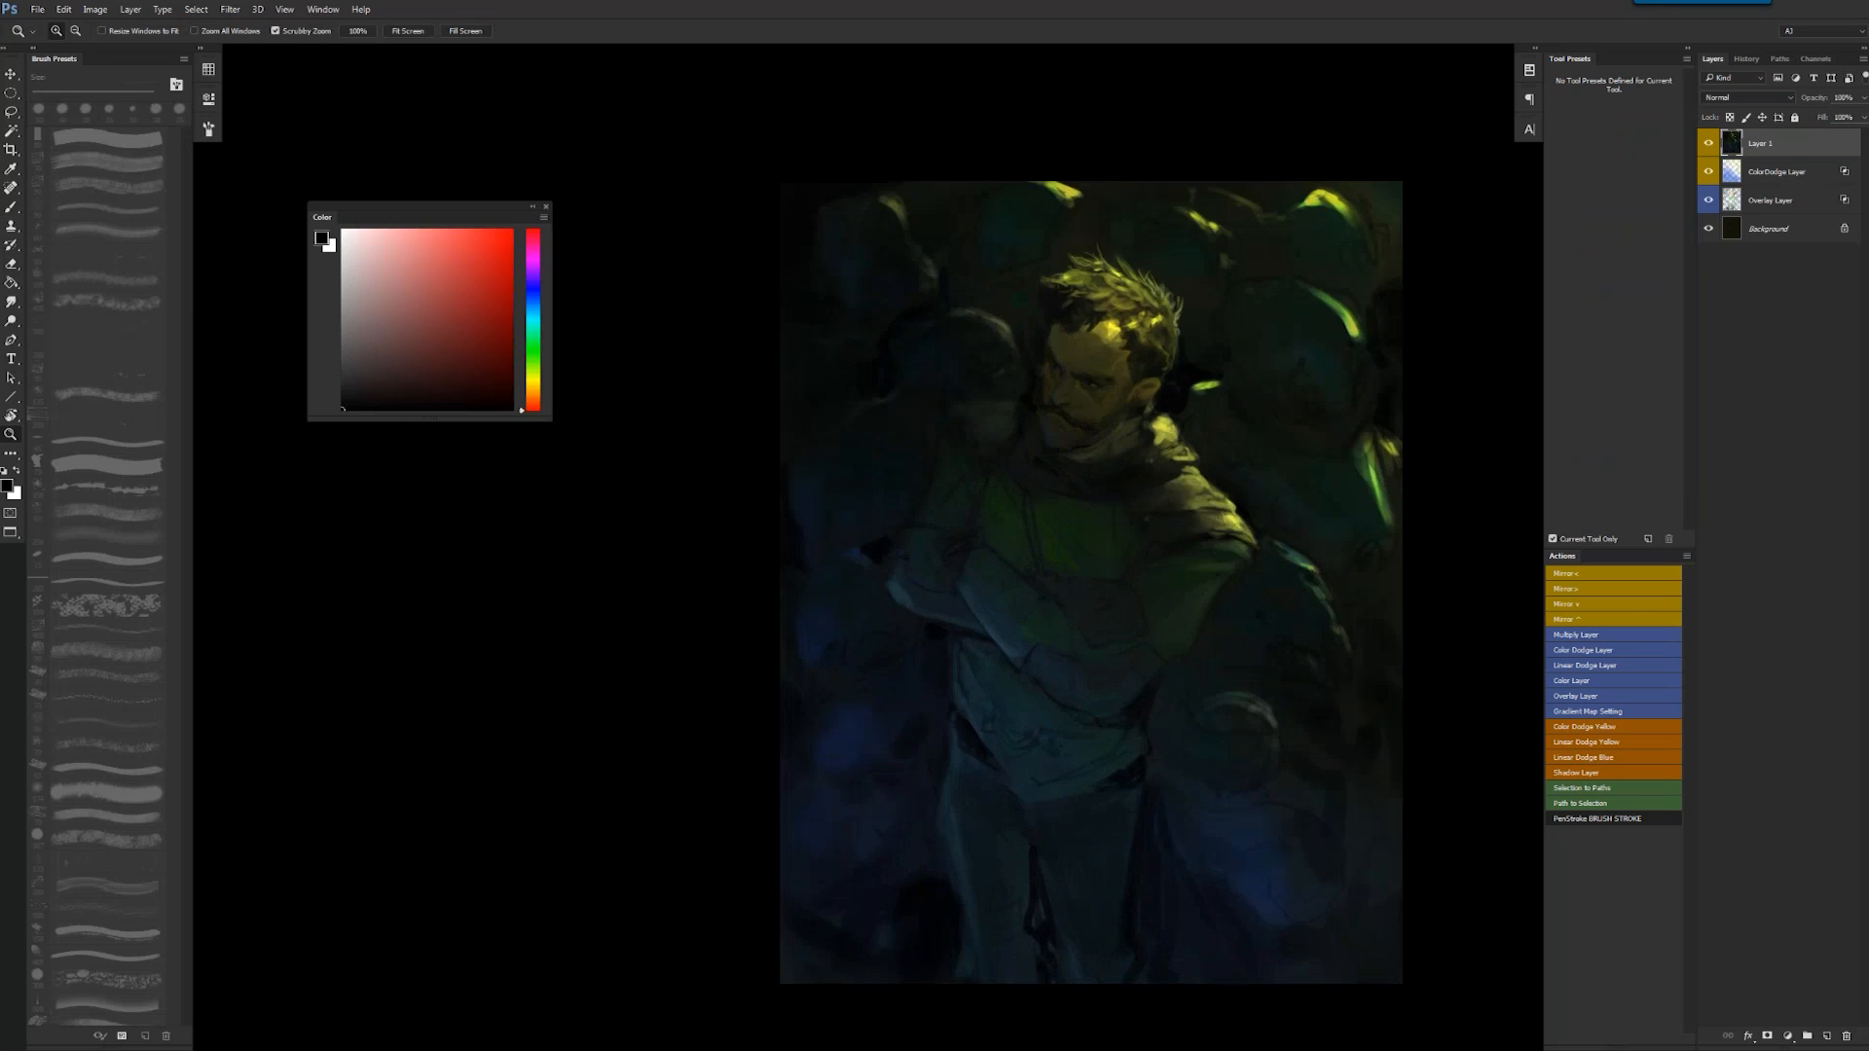
pyautogui.keyDown('ctrl'); pyautogui.click(879, 401); pyautogui.keyUp('ctrl')
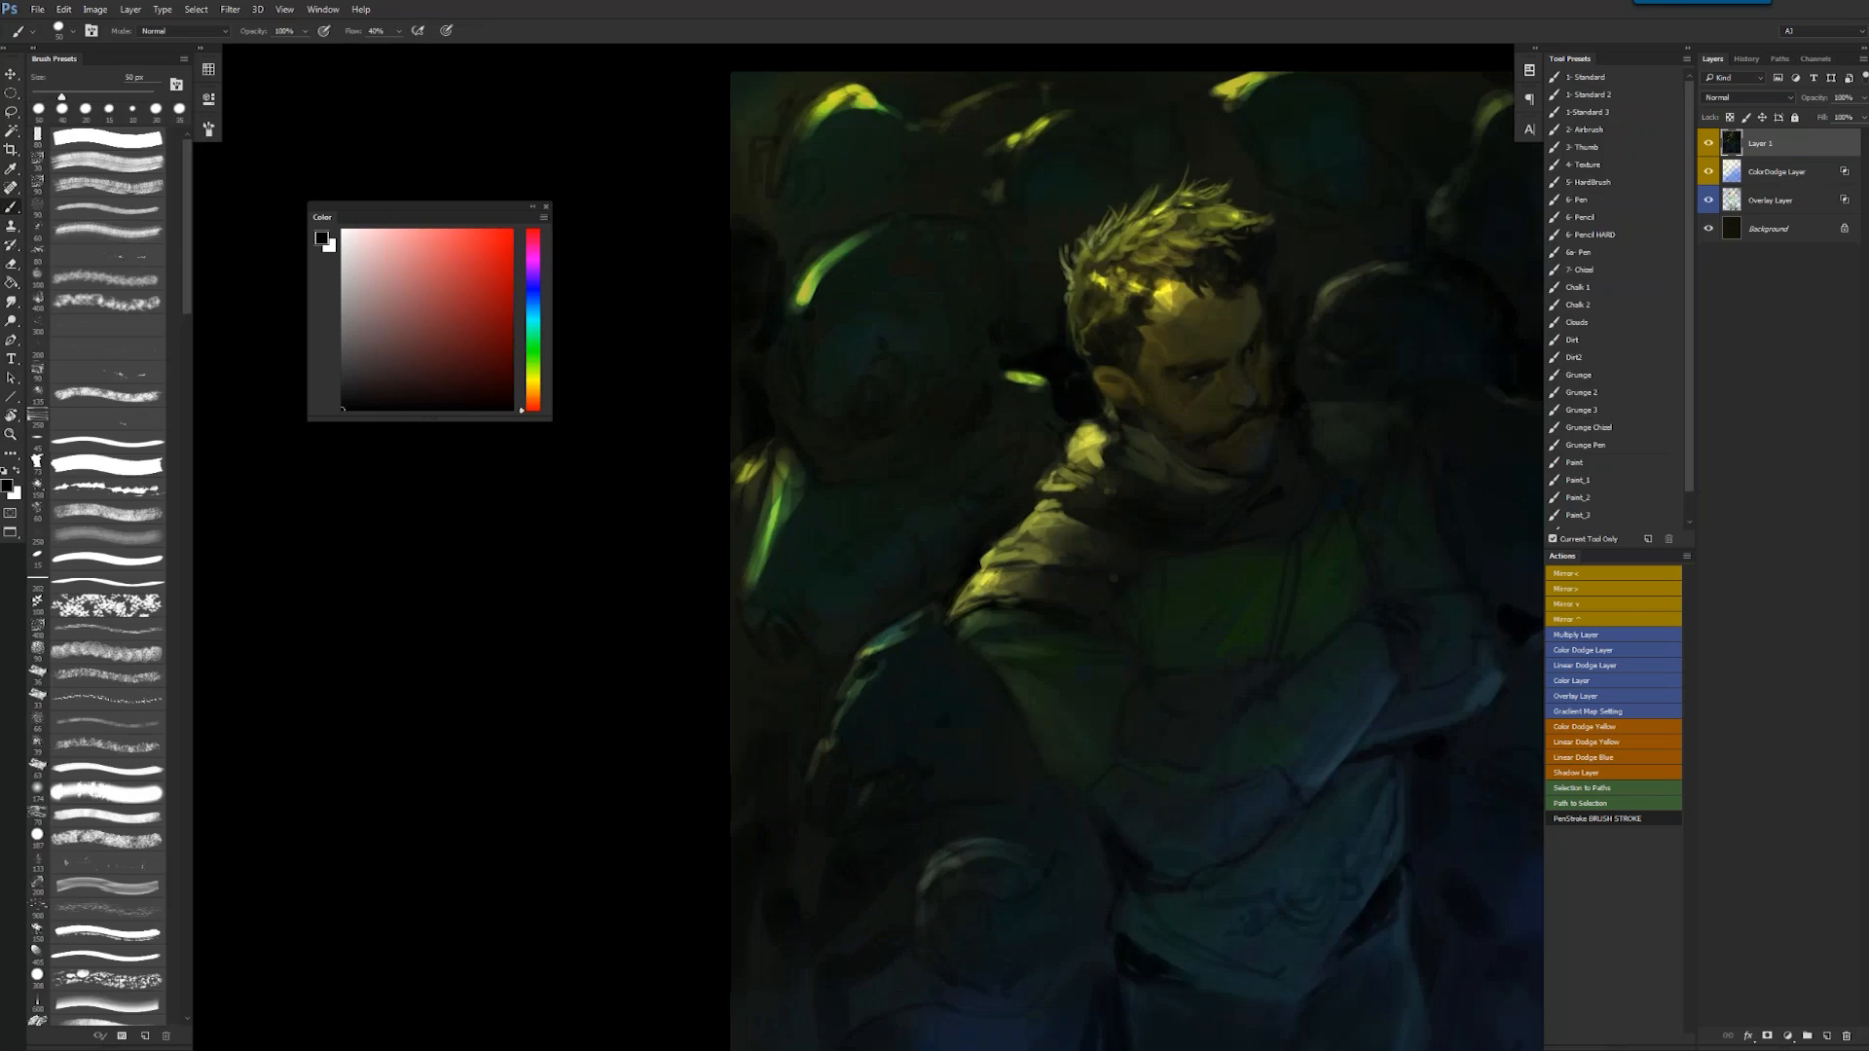
pyautogui.press('[')
pyautogui.keyDown('alt'); pyautogui.click(888, 394); pyautogui.keyUp('alt')
pyautogui.keyDown('alt'); pyautogui.click(884, 387); pyautogui.keyUp('alt')
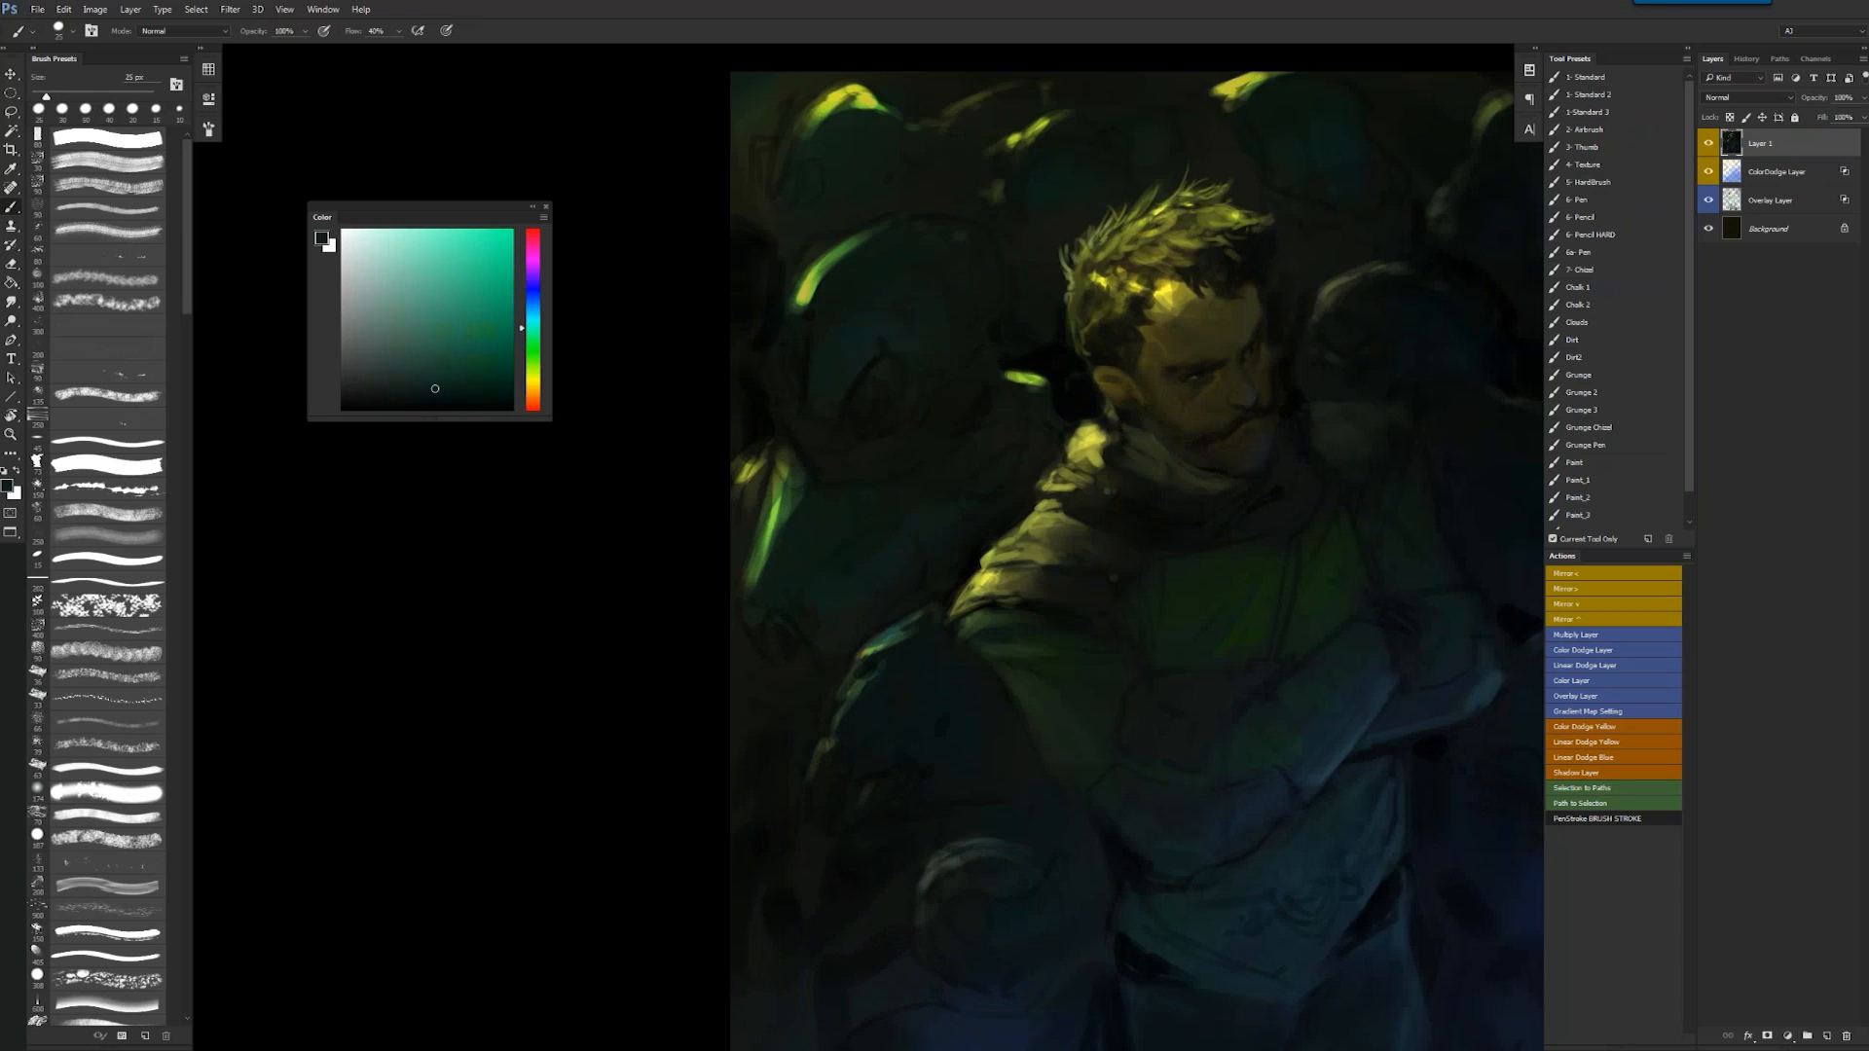
# - Shade the upper background figure's head with sampled dark teal and add a small black accent with a 15 px brush
pyautogui.press(']')
pyautogui.press(']')
pyautogui.press(']')
pyautogui.press(']')
pyautogui.press(']')
pyautogui.press(']')
pyautogui.press('[')
pyautogui.press('[')
pyautogui.press('[')
pyautogui.press('[')
pyautogui.press('[')
pyautogui.press('[')
pyautogui.press('d')
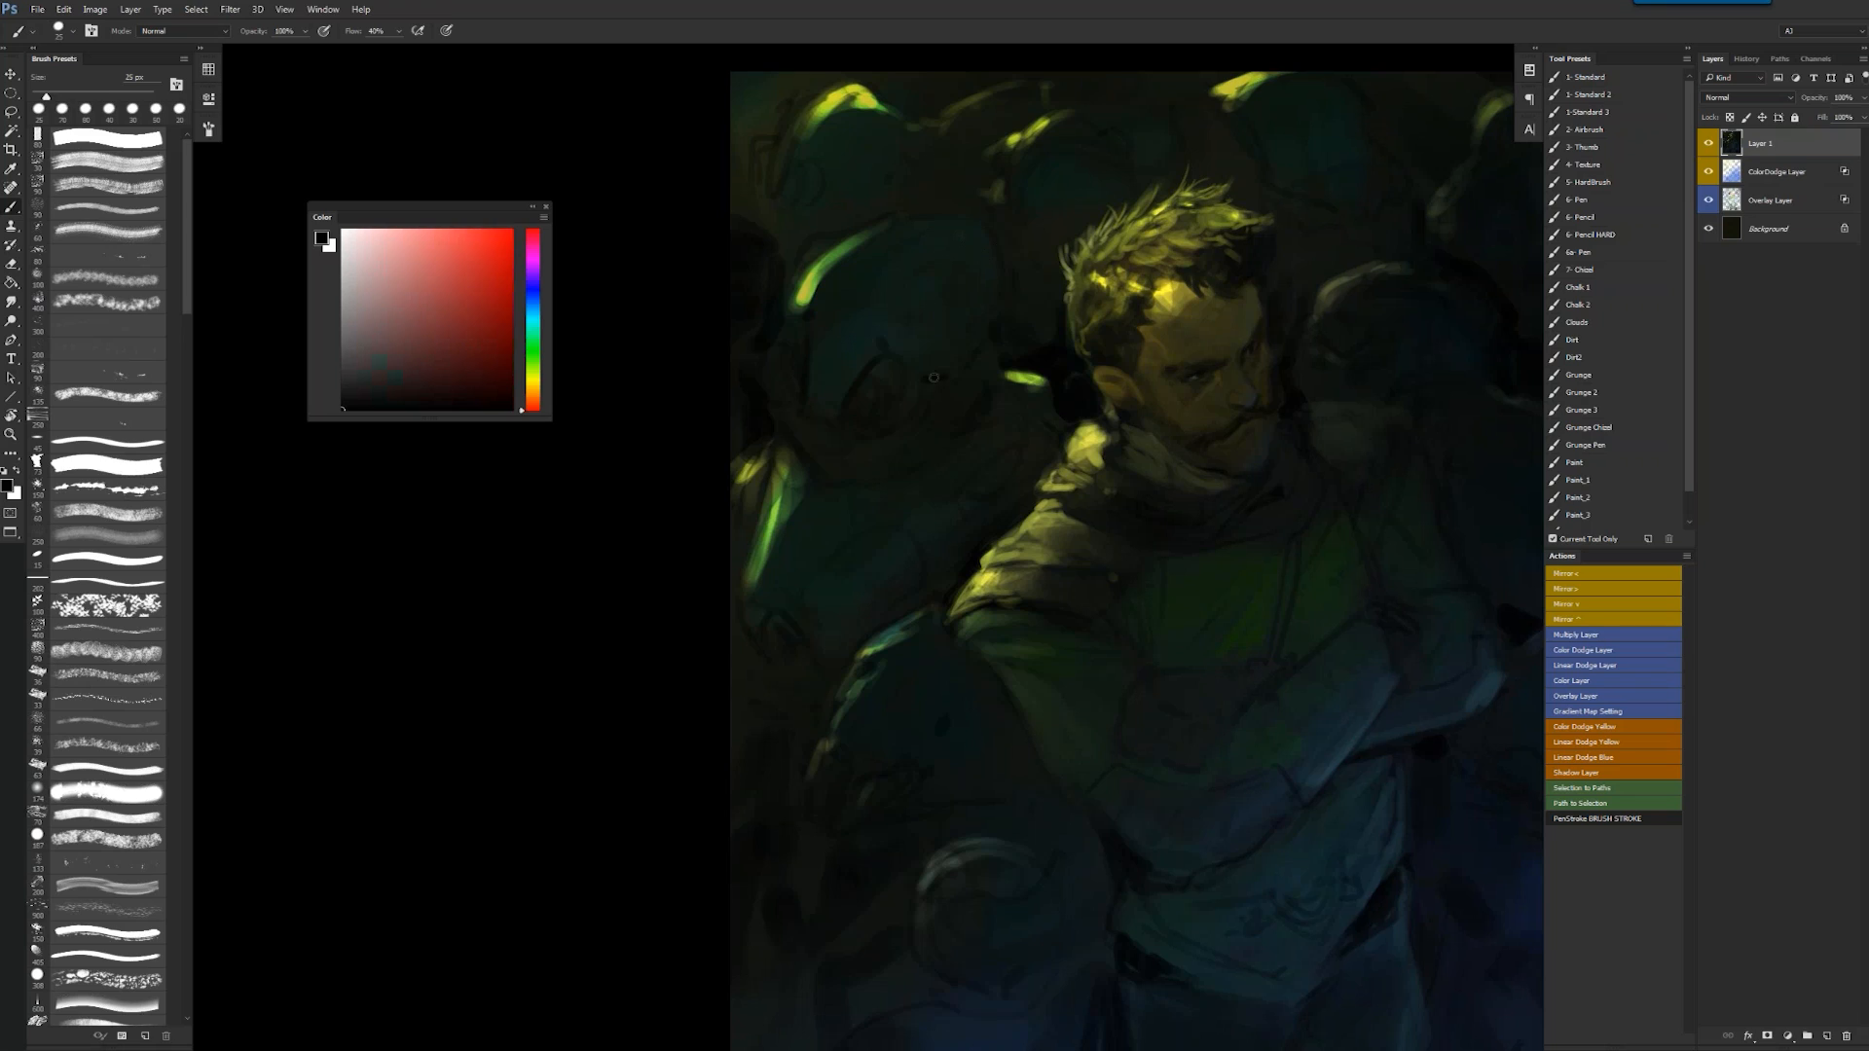
pyautogui.press('[')
# - Extend the rim light along the top of the upper background head with sampled bright green and a 9 px brush
pyautogui.keyDown('alt'); pyautogui.click(792, 298); pyautogui.keyUp('alt')
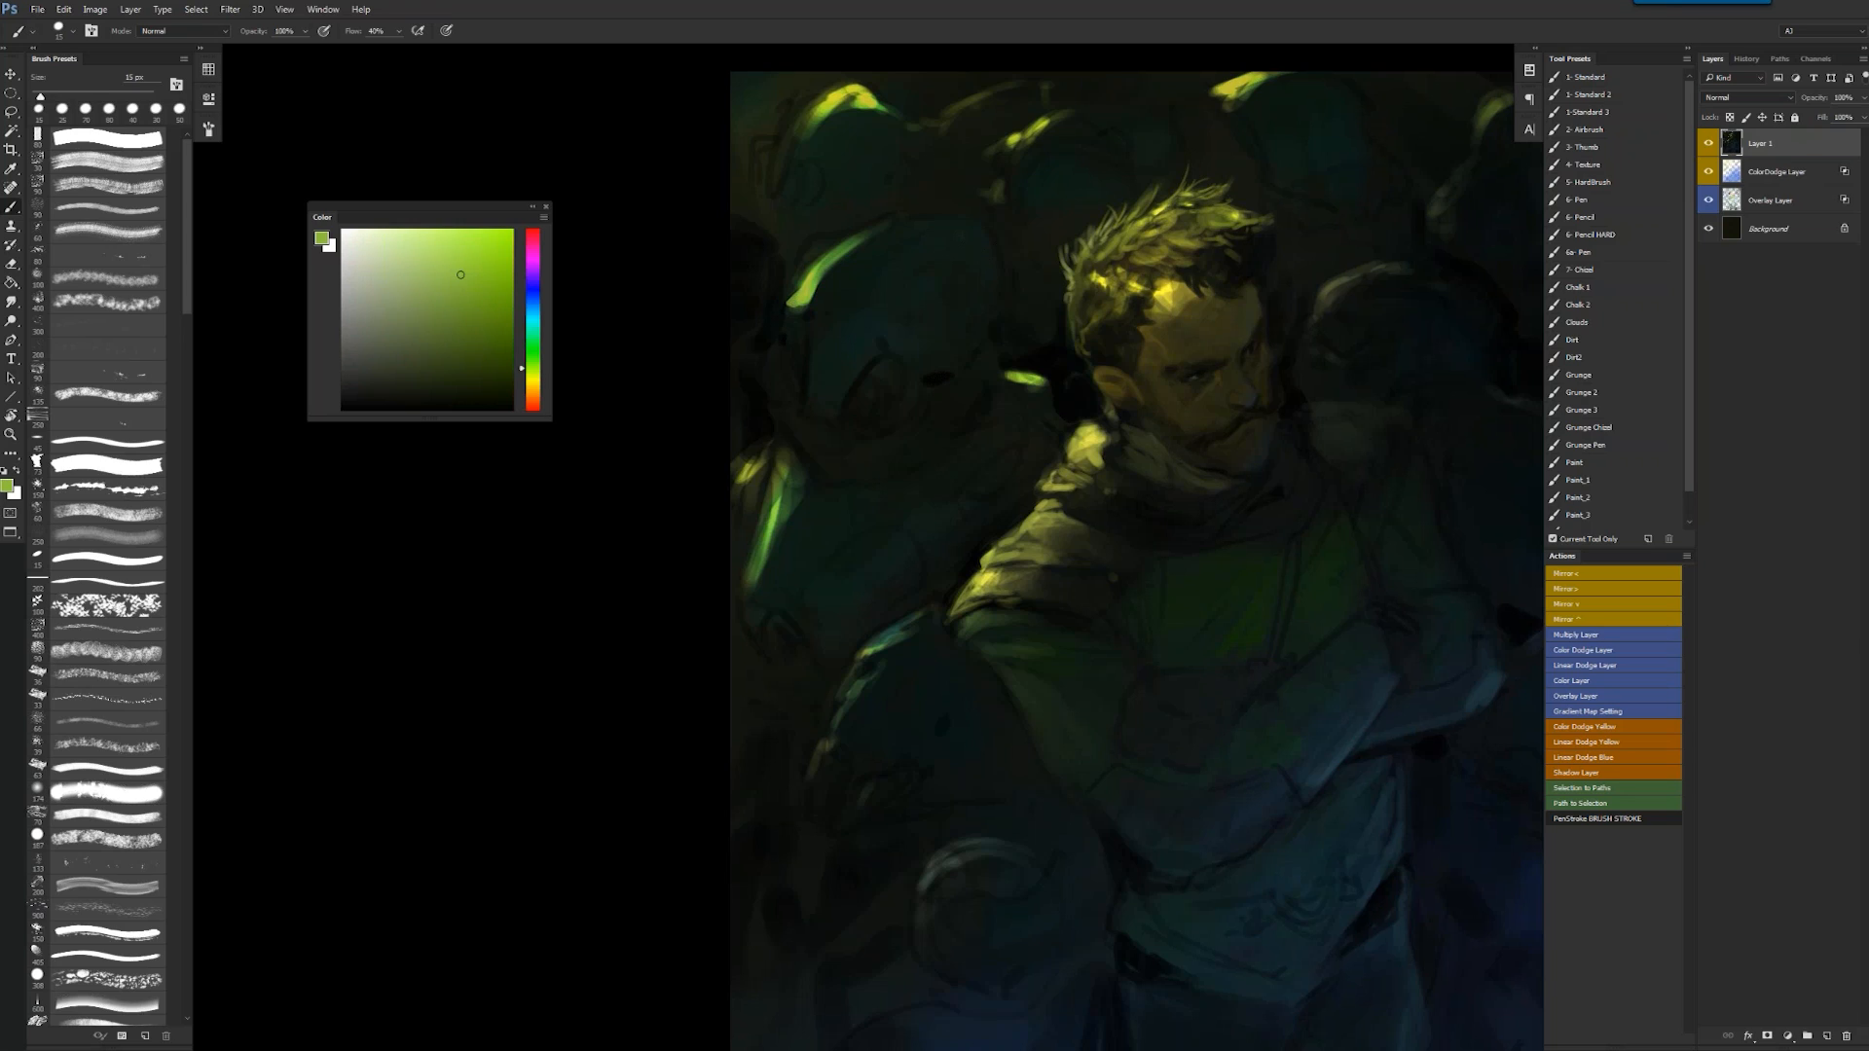
pyautogui.press('[')
pyautogui.press('[')
pyautogui.moveTo(891, 222); pyautogui.dragTo(949, 211)
pyautogui.keyDown('alt'); pyautogui.click(894, 230); pyautogui.keyUp('alt')
pyautogui.keyDown('alt'); pyautogui.click(891, 223); pyautogui.keyUp('alt')
pyautogui.moveTo(901, 216); pyautogui.dragTo(953, 209)
pyautogui.keyDown('alt'); pyautogui.click(935, 211); pyautogui.keyUp('alt')
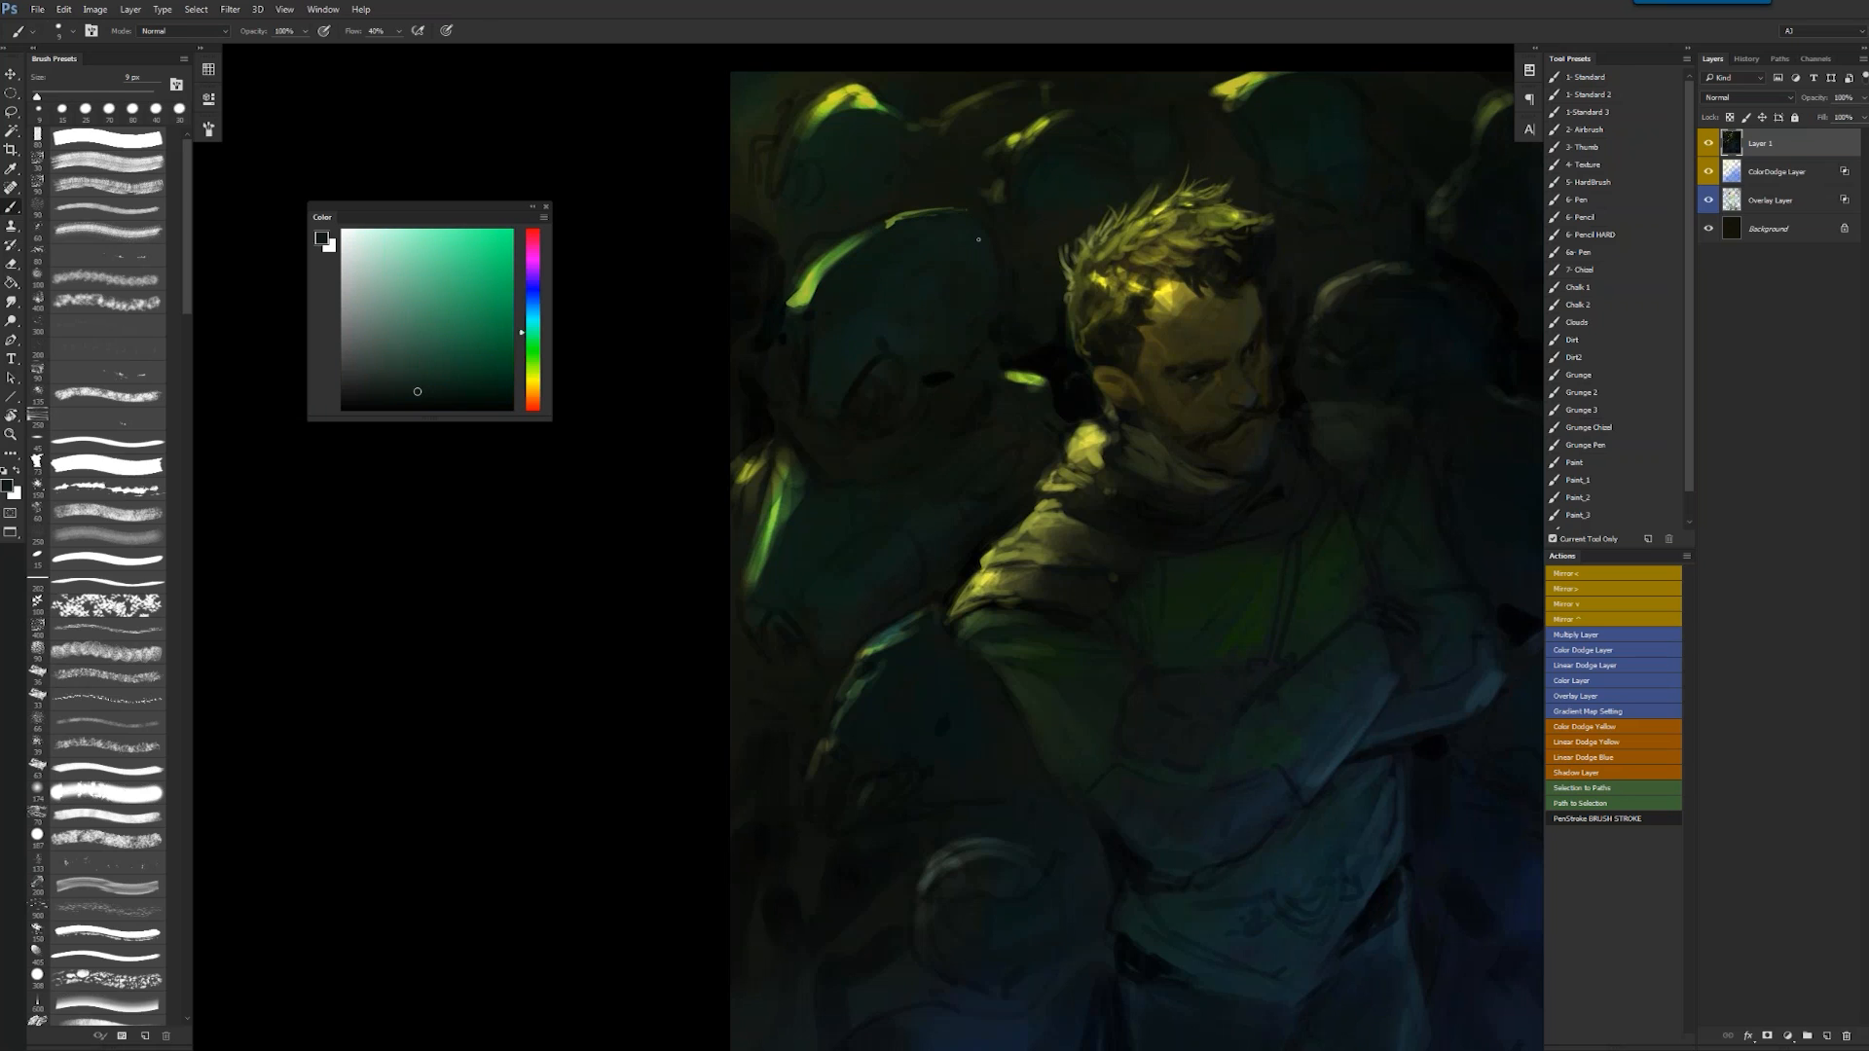
# - Mirror the canvas and paint the rim-lit background figure's edge near the canvas border with a sampled tone and a larger brush
pyautogui.press('z')
pyautogui.keyDown('alt'); pyautogui.click(971, 361); pyautogui.keyUp('alt')
pyautogui.keyDown('alt'); pyautogui.click(974, 363); pyautogui.keyUp('alt')
pyautogui.hotkey('ctrl', 'shift', 'h')
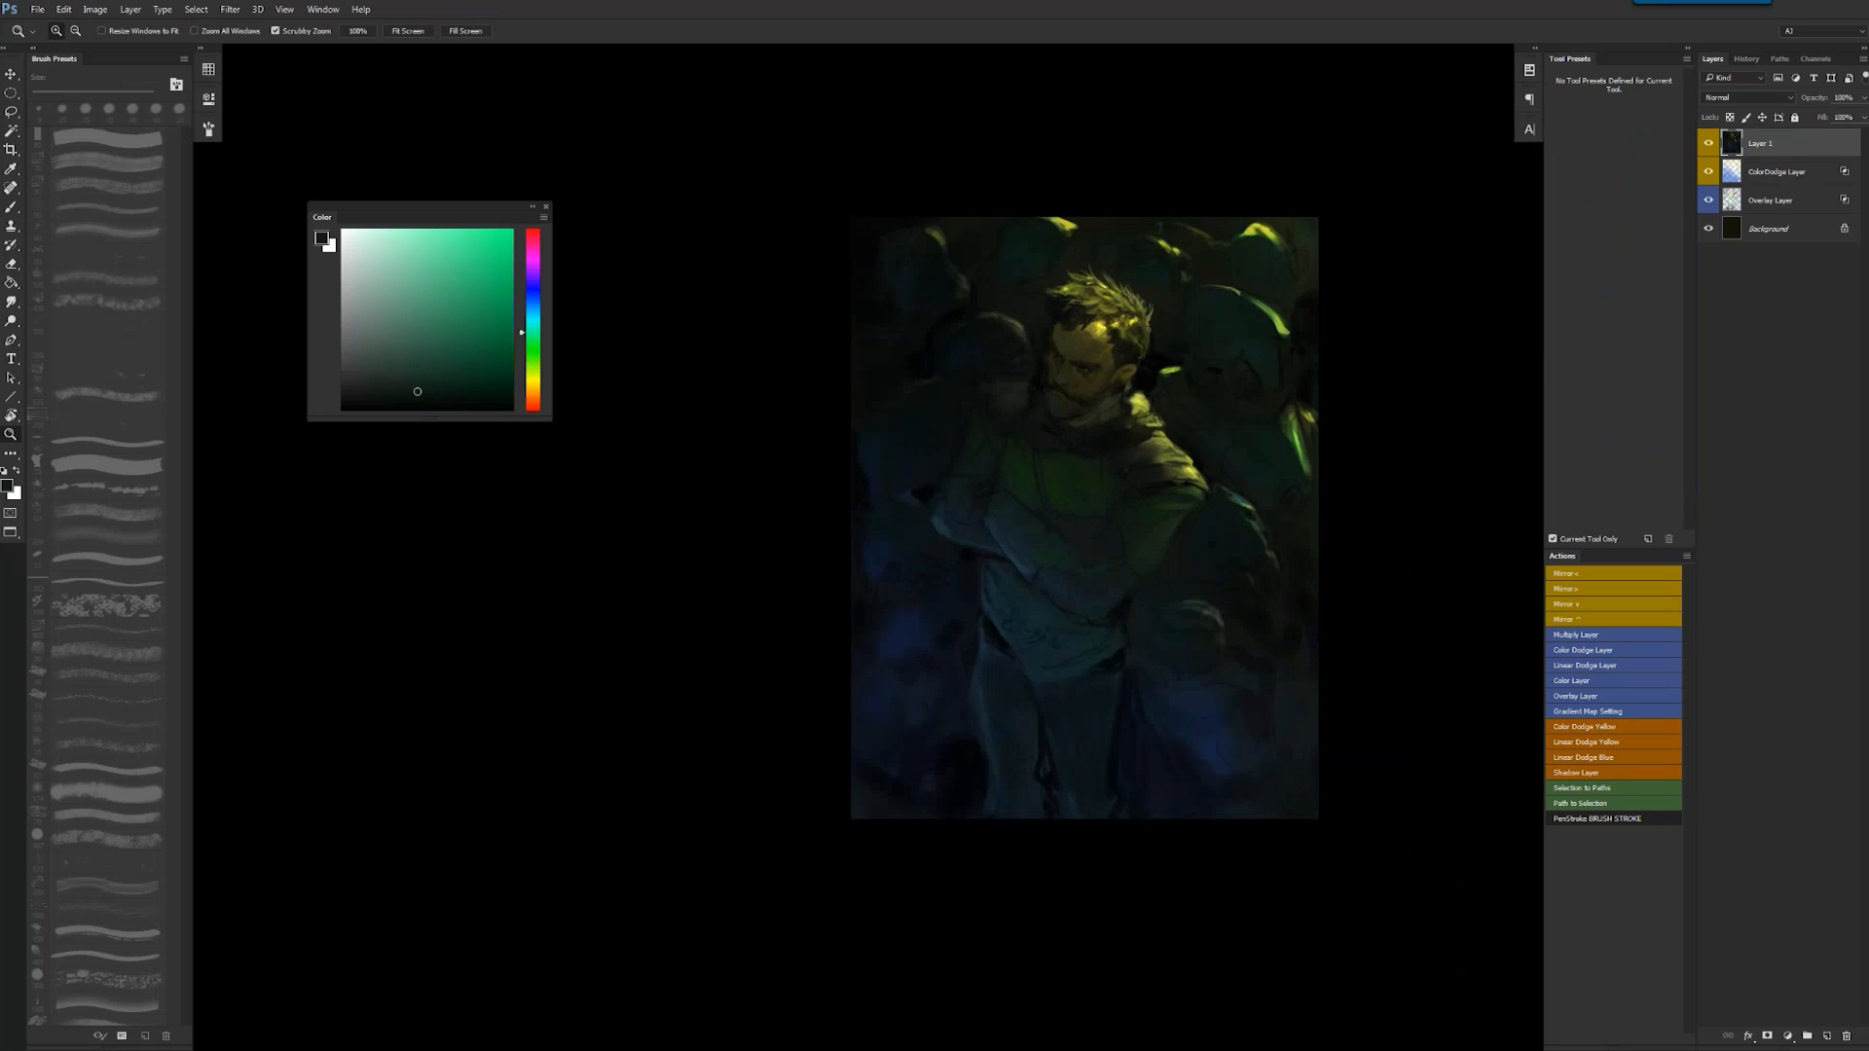
pyautogui.click(1269, 486)
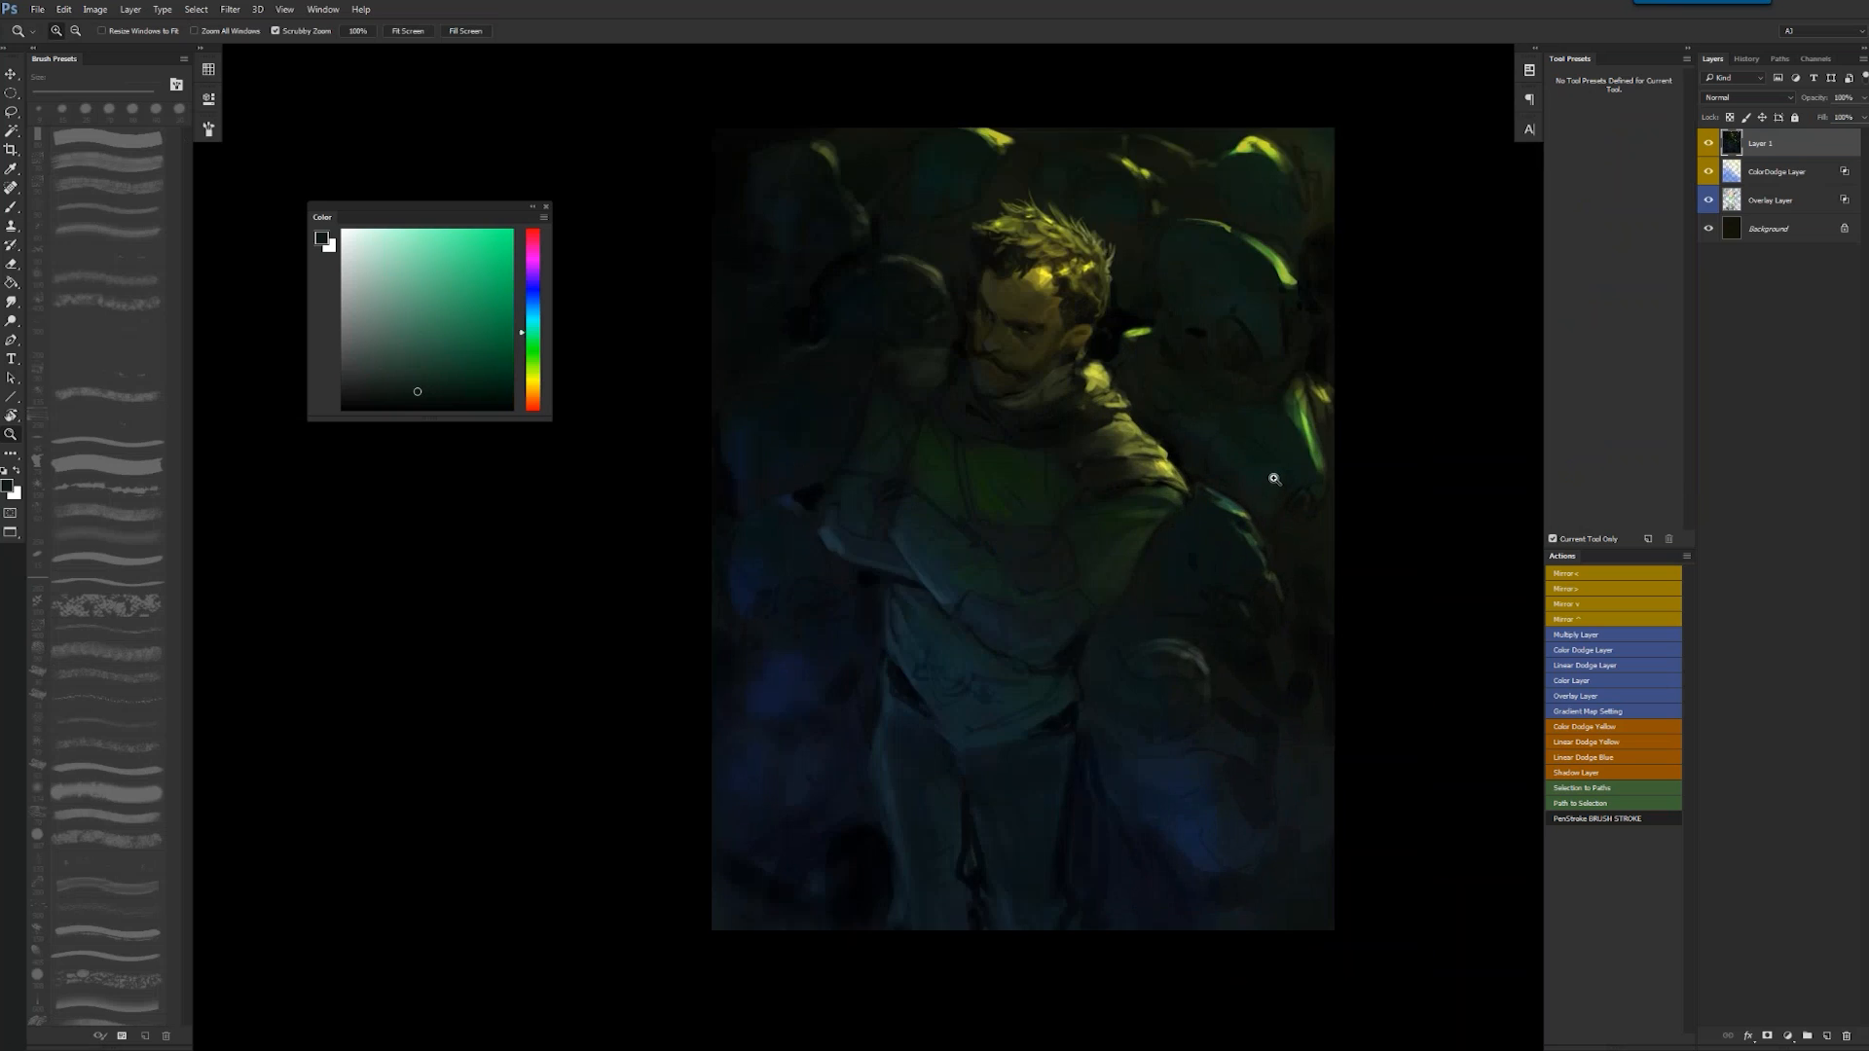
pyautogui.click(1276, 483)
pyautogui.press('b')
pyautogui.keyDown('alt'); pyautogui.click(982, 459); pyautogui.keyUp('alt')
pyautogui.press(']')
pyautogui.press(']')
pyautogui.press(']')
pyautogui.press(']')
pyautogui.press(']')
pyautogui.moveTo(1333, 295)
pyautogui.mouseDown()
pyautogui.moveTo(1361, 296)
pyautogui.moveTo(1339, 306)
pyautogui.moveTo(1353, 329)
pyautogui.mouseUp()
# - Enlarge the brush to 60 px and shade beside the rim-lit background figure with sampled dark green and black
pyautogui.press(']')
pyautogui.press(']')
pyautogui.press(']')
pyautogui.press(']')
pyautogui.press(']')
pyautogui.keyDown('alt'); pyautogui.click(1342, 321); pyautogui.keyUp('alt')
pyautogui.keyDown('alt'); pyautogui.click(1339, 321); pyautogui.keyUp('alt')
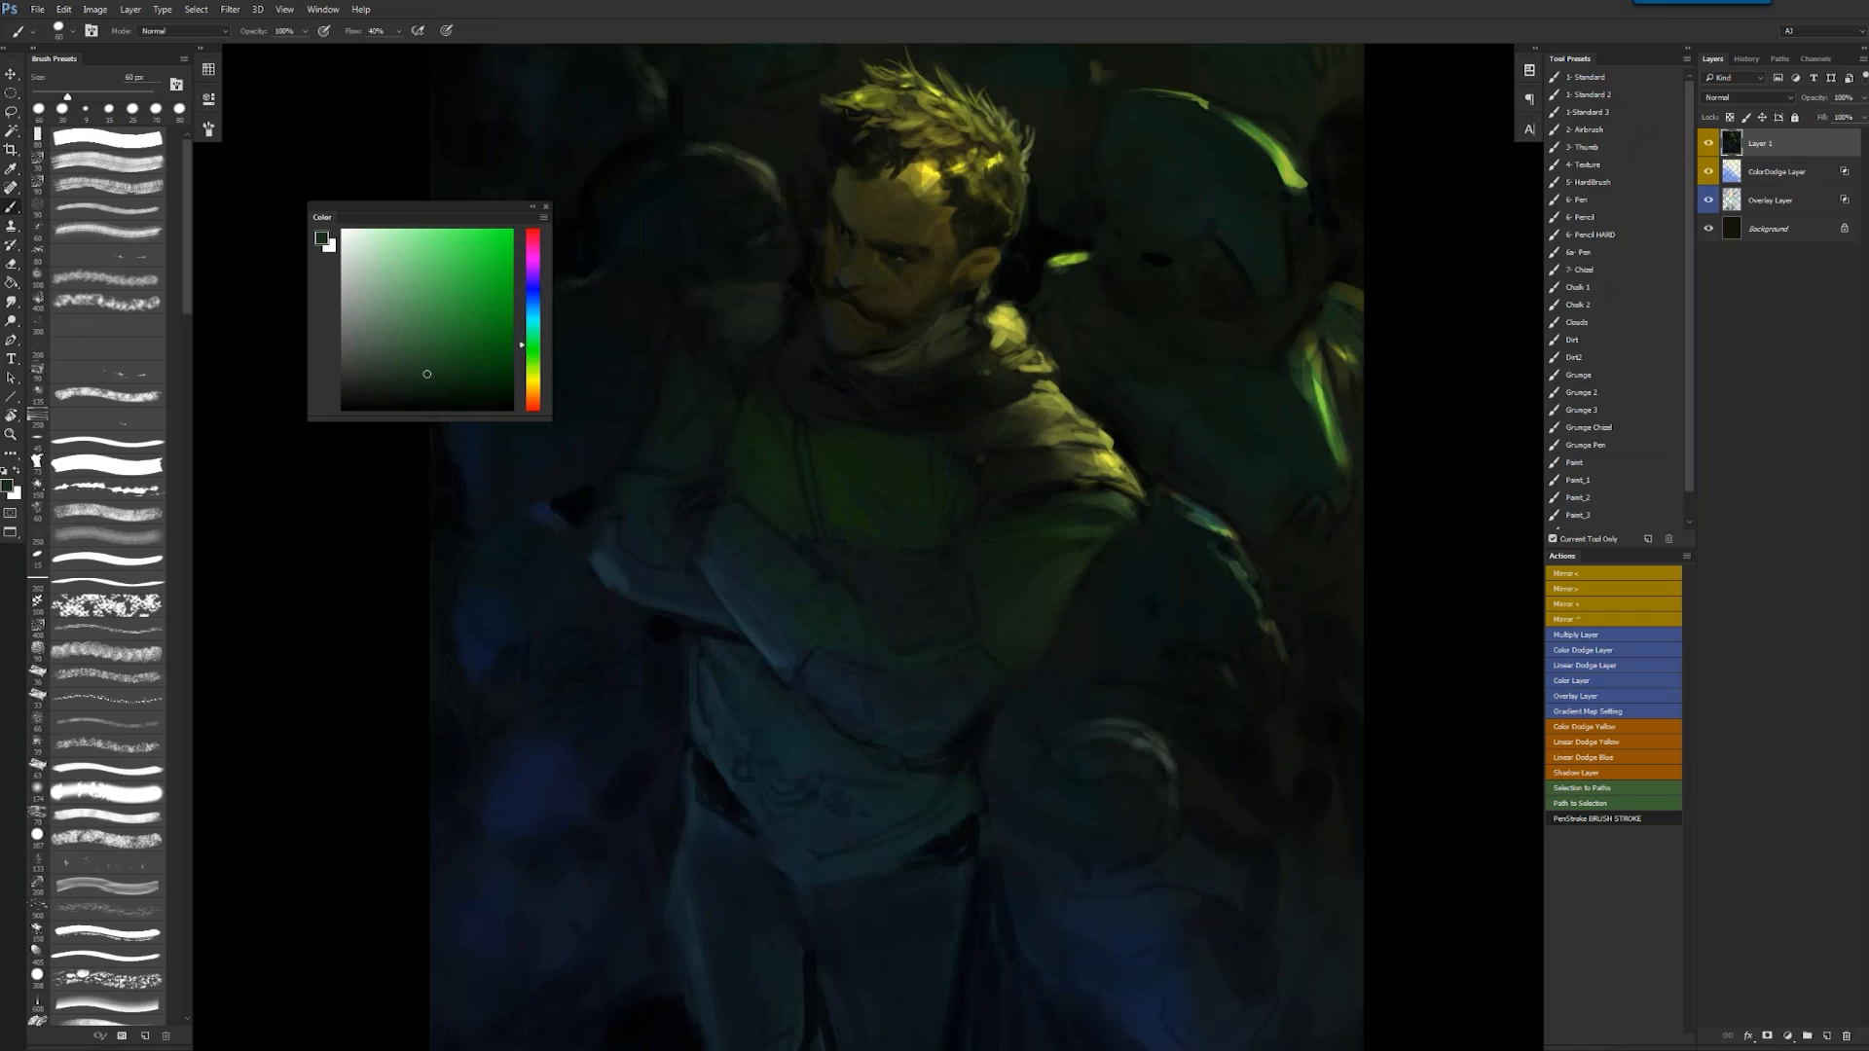
pyautogui.press('d')
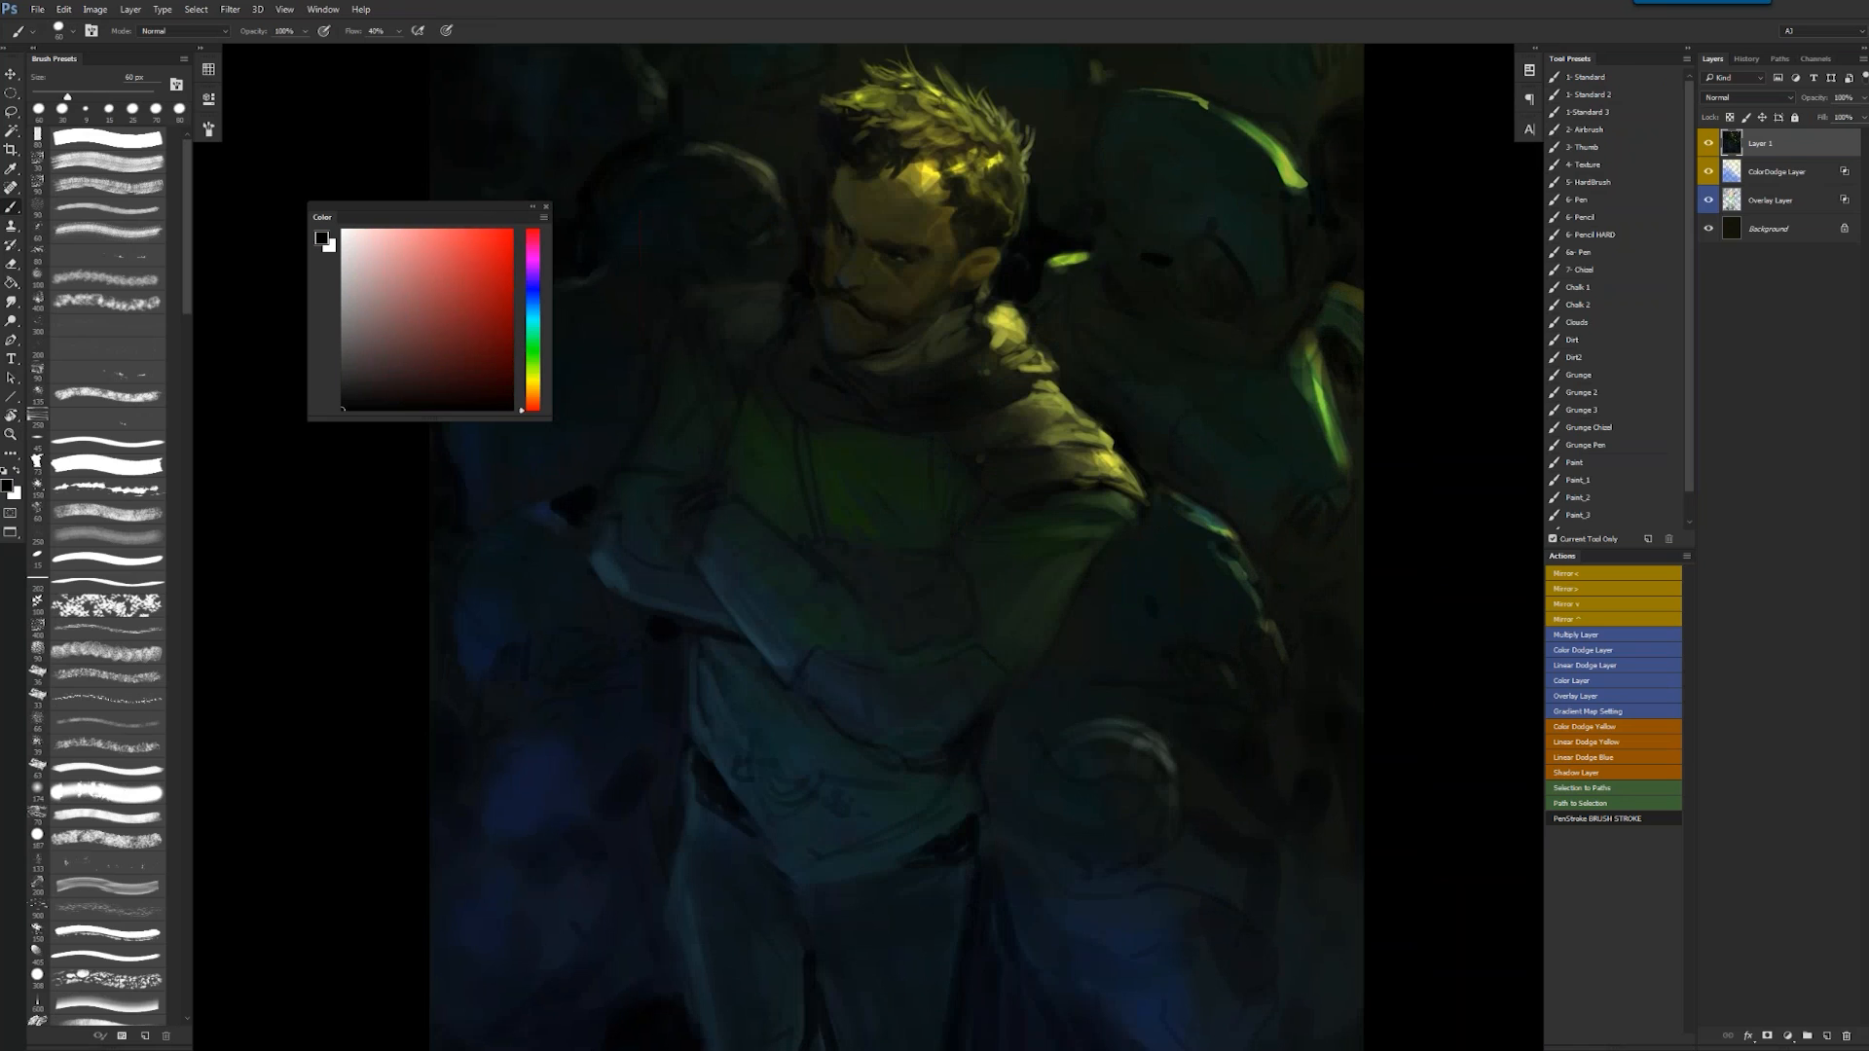
# - Mirror the canvas and shade the lower edge of the rim-lit background figure near the canvas border with sampled dark teal
pyautogui.hotkey('alt', 'space')
pyautogui.keyDown('alt'); pyautogui.click(1303, 547); pyautogui.keyUp('alt')
pyautogui.keyDown('alt'); pyautogui.click(1303, 547); pyautogui.keyUp('alt')
pyautogui.press('F2')
pyautogui.hotkey('ctrl', 'space')
pyautogui.keyDown('ctrl'); pyautogui.click(932, 536); pyautogui.keyUp('ctrl')
pyautogui.keyDown('ctrl'); pyautogui.click(932, 536); pyautogui.keyUp('ctrl')
pyautogui.keyDown('alt'); pyautogui.click(959, 477); pyautogui.keyUp('alt')
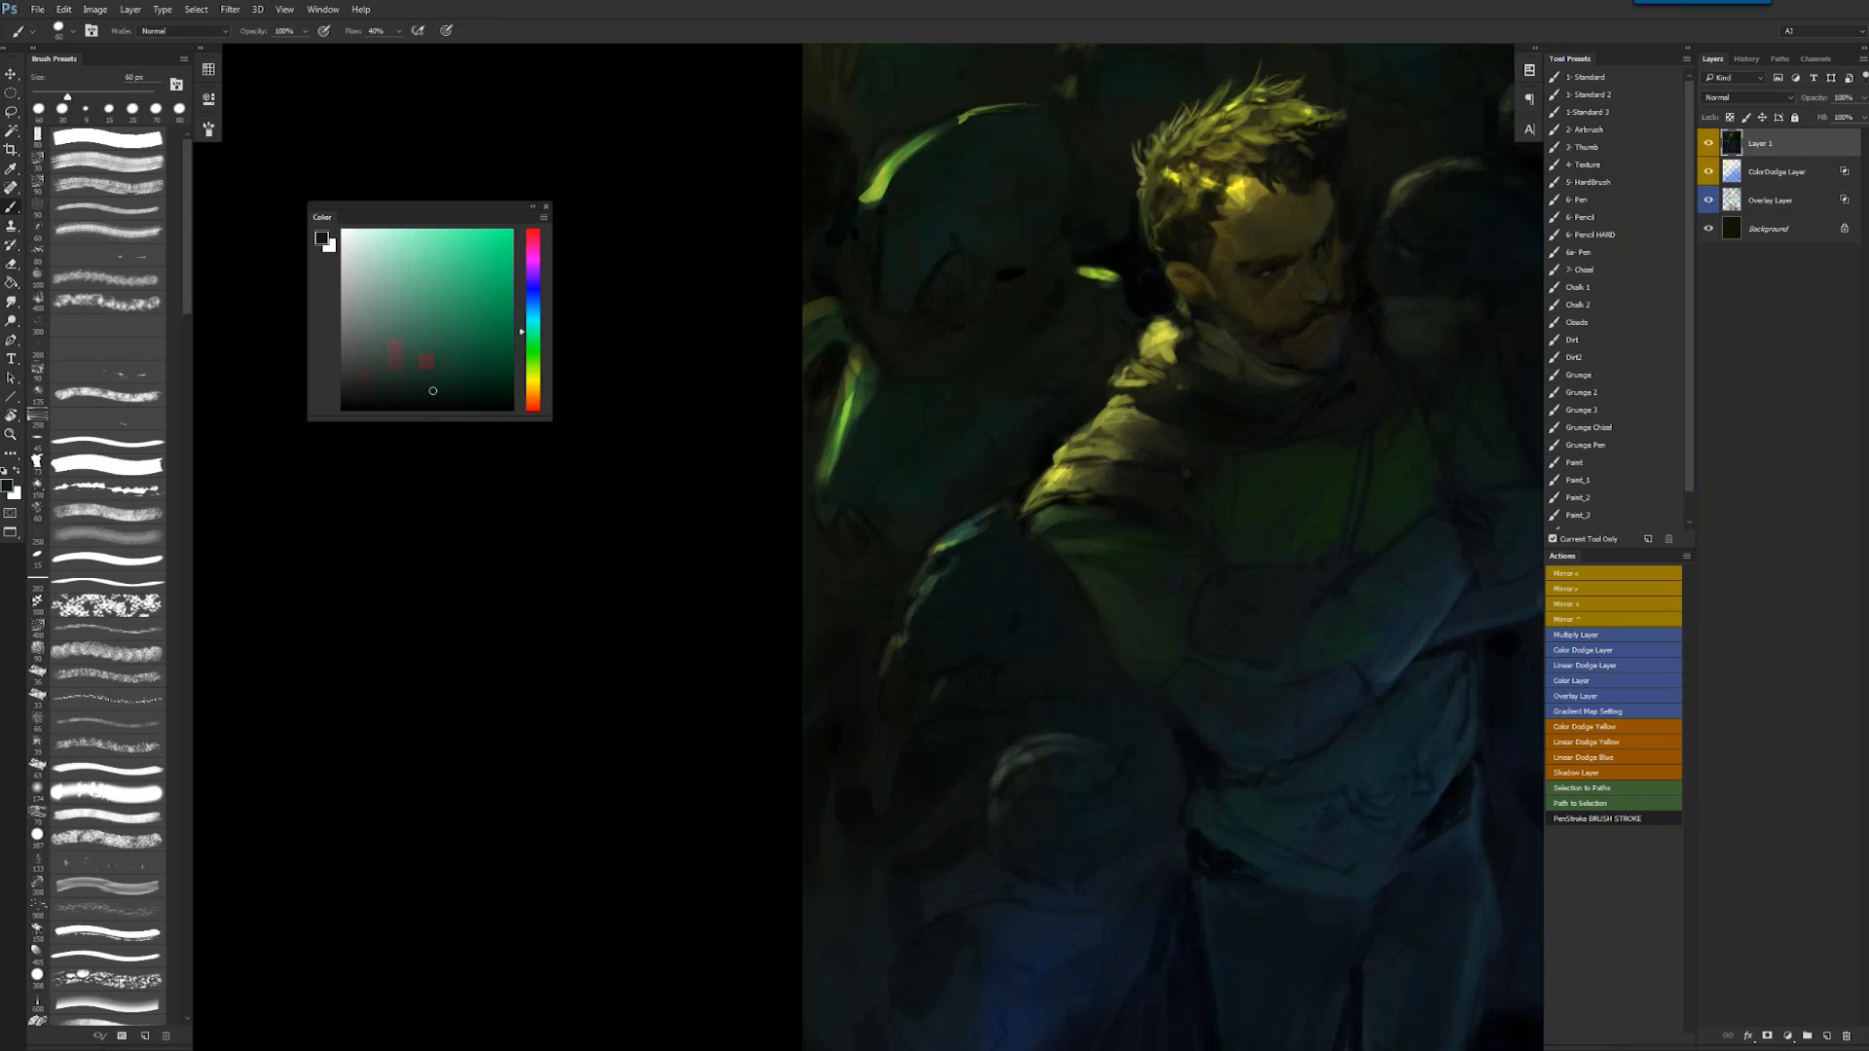
pyautogui.keyDown('alt'); pyautogui.click(829, 470); pyautogui.keyUp('alt')
pyautogui.moveTo(849, 401); pyautogui.dragTo(827, 492)
# - Reduce the brush to 20 px, paint across the underside of the rim-lit background figure, and sample a dark green there
pyautogui.press('[')
pyautogui.press('[')
pyautogui.press('[')
pyautogui.press('[')
pyautogui.press('[')
pyautogui.moveTo(918, 450)
pyautogui.mouseDown()
pyautogui.moveTo(879, 496)
pyautogui.moveTo(896, 480)
pyautogui.moveTo(884, 494)
pyautogui.moveTo(839, 433)
pyautogui.moveTo(888, 457)
pyautogui.moveTo(856, 457)
pyautogui.mouseUp()
pyautogui.keyDown('alt'); pyautogui.click(906, 495); pyautogui.keyUp('alt')
# - Mirror the canvas and mark dark eye sockets on the blue background head below the elbow with a 15 px brush, sampling dark blue
pyautogui.press('r')
pyautogui.press('z')
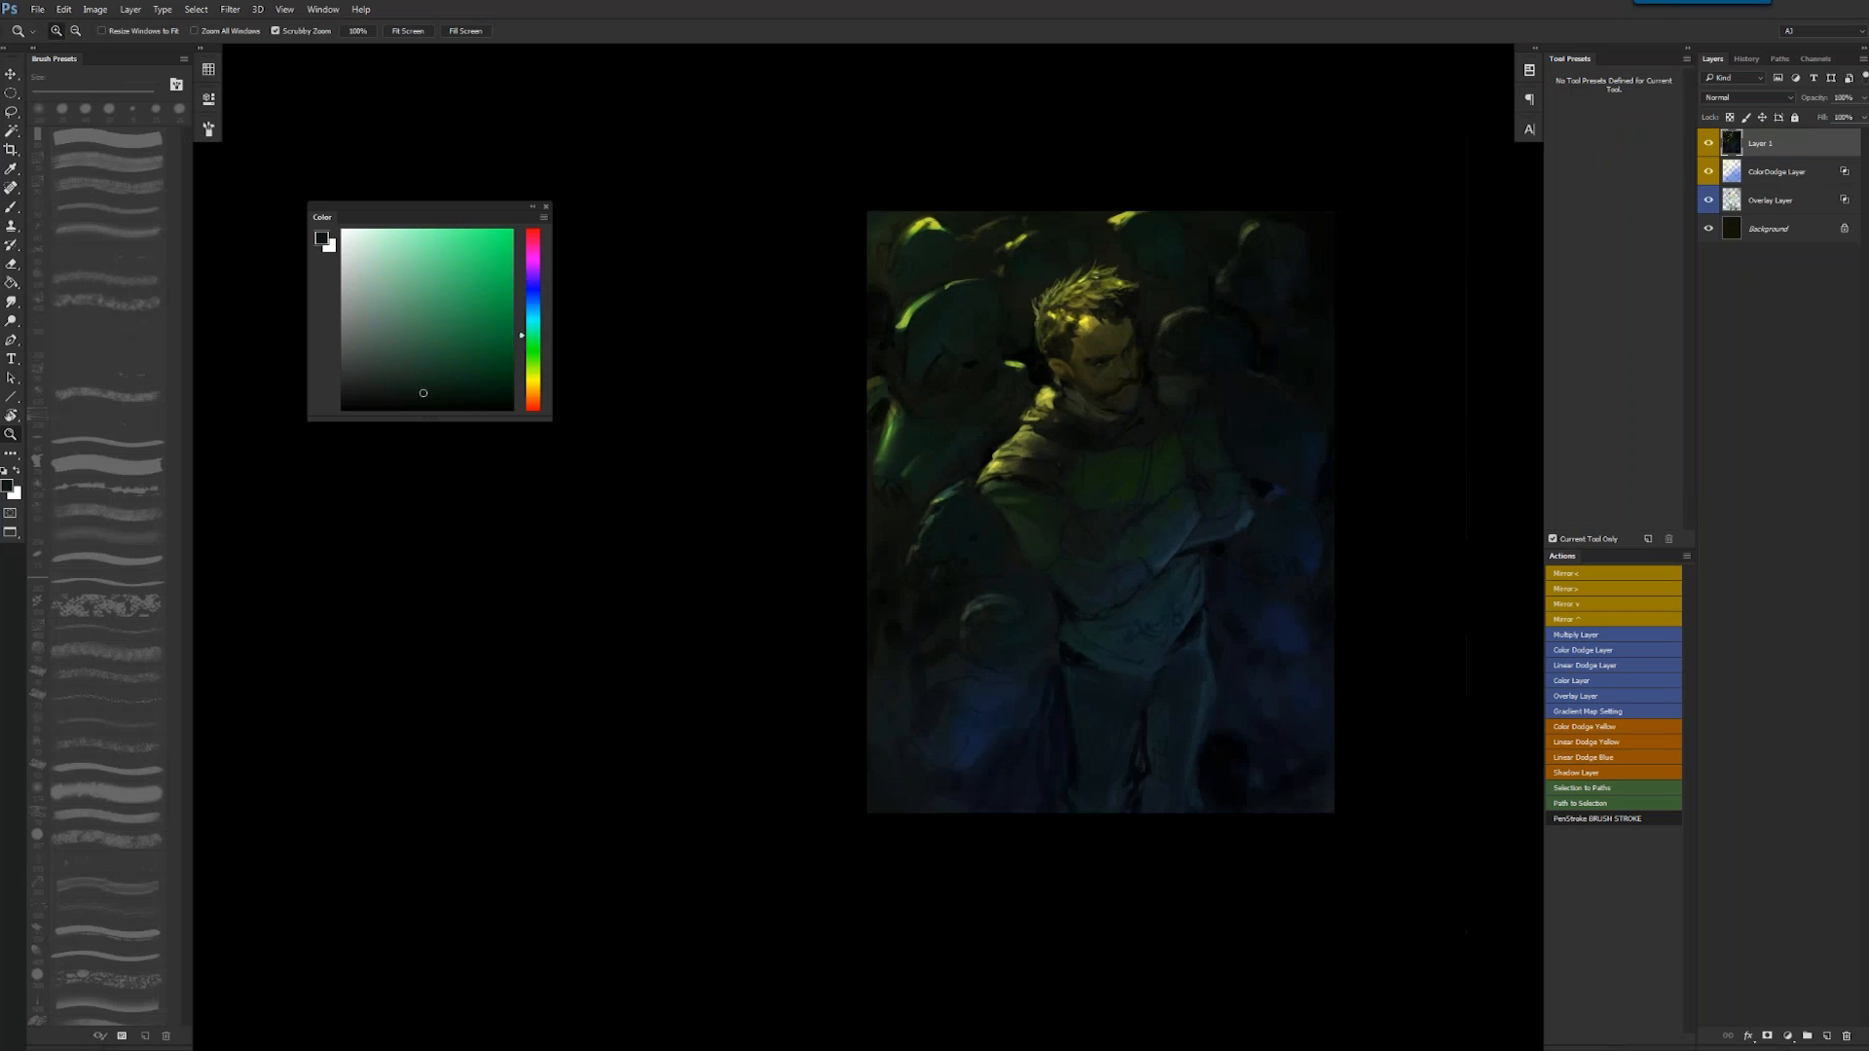
pyautogui.click(1153, 475)
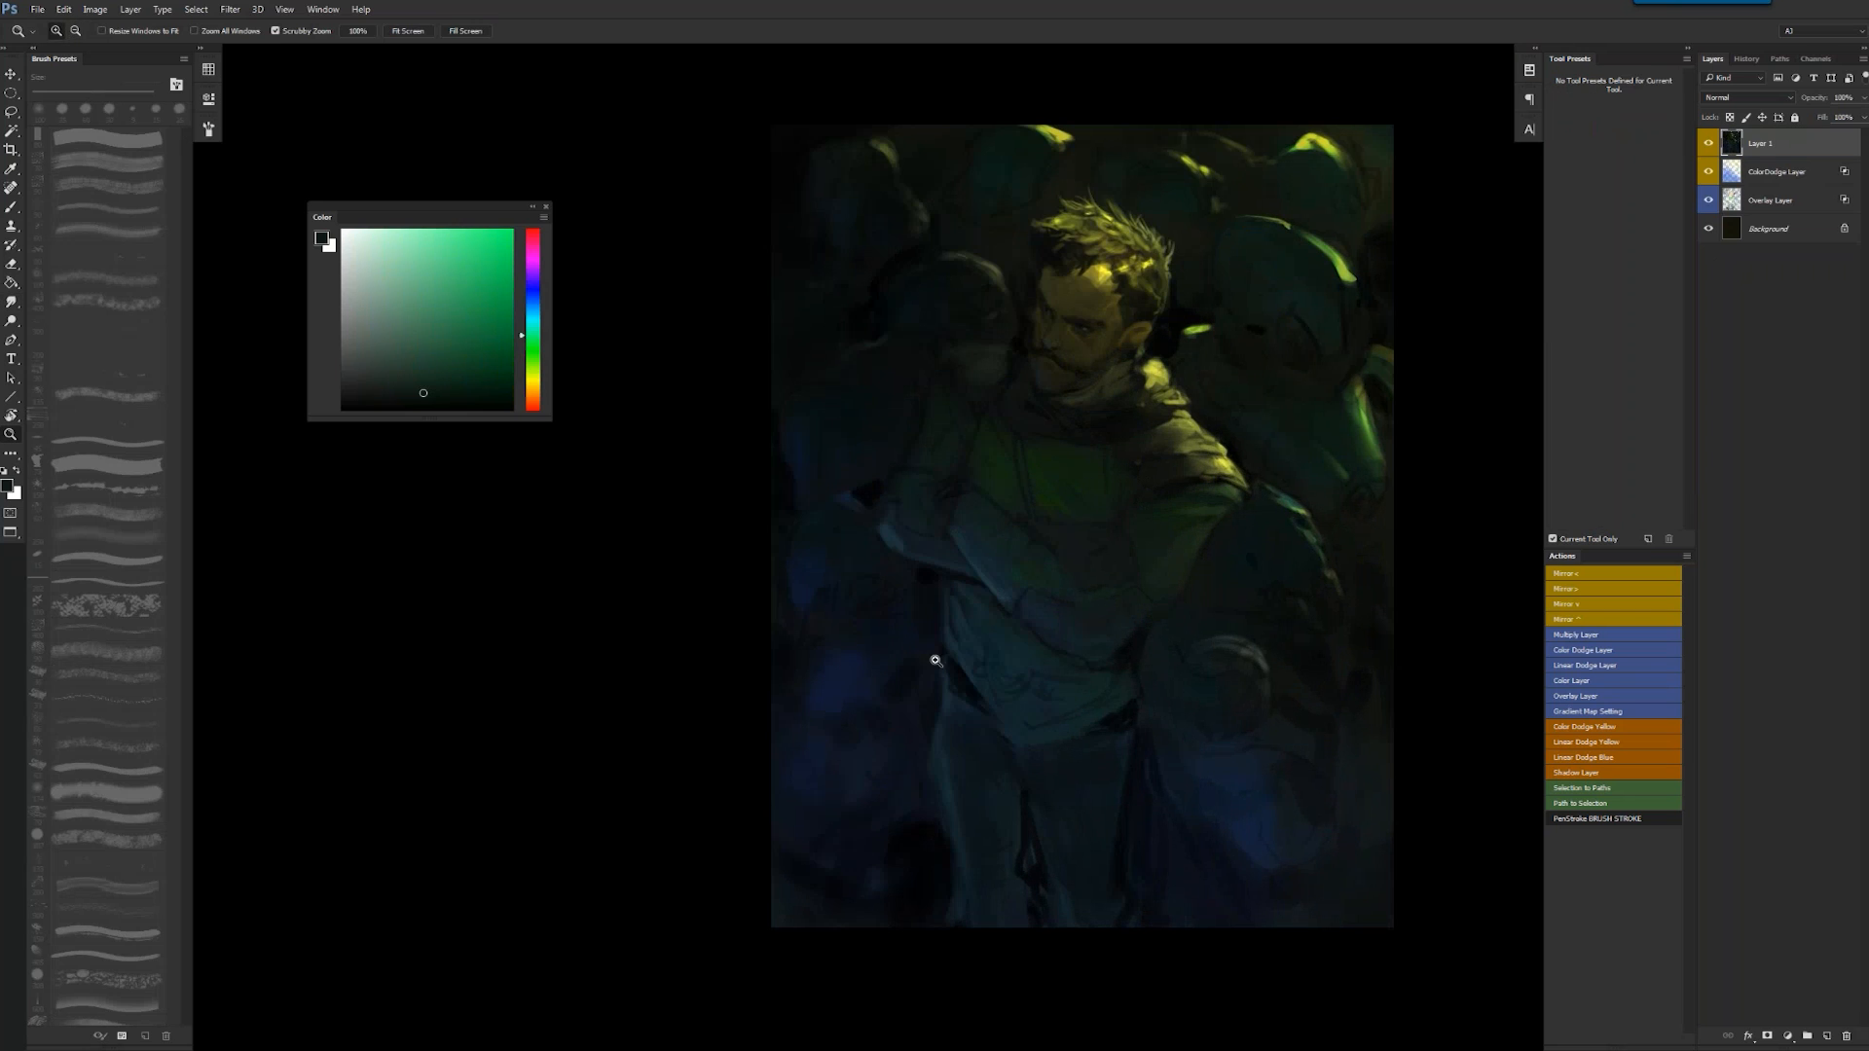
pyautogui.click(838, 604)
pyautogui.press('b')
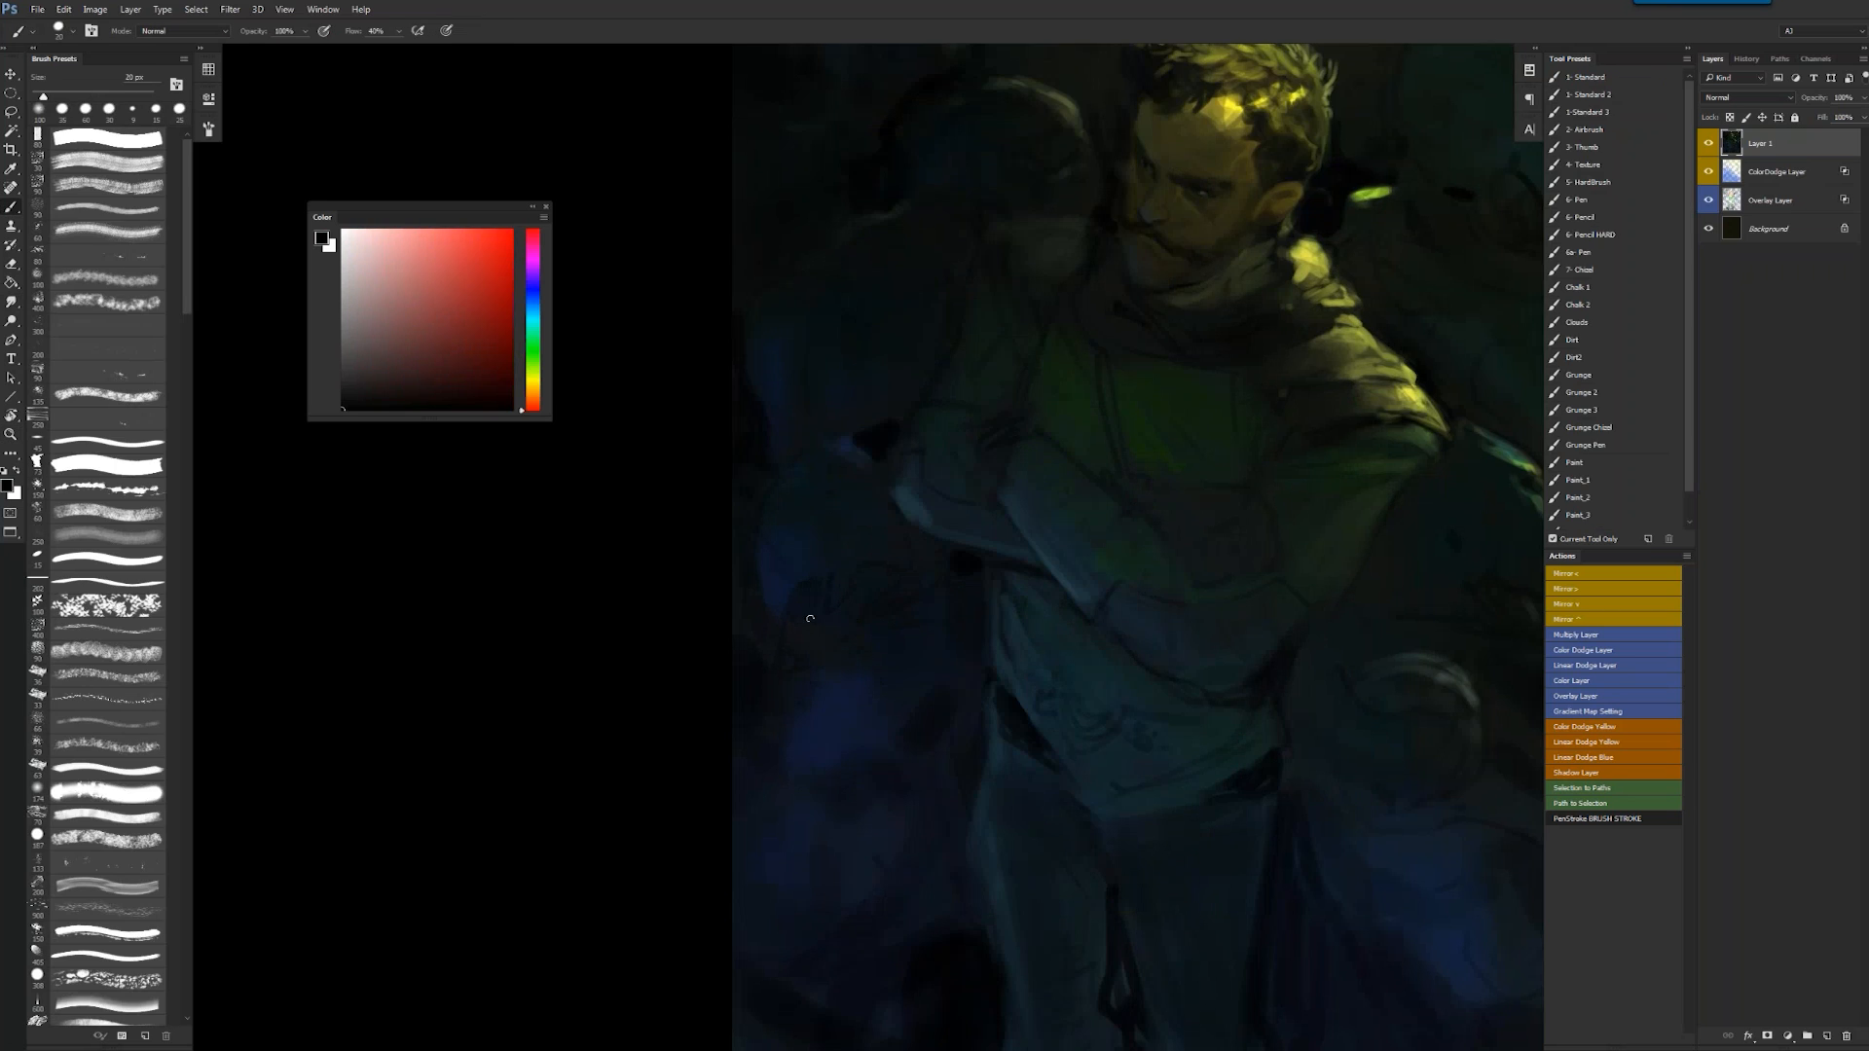
pyautogui.press('[')
pyautogui.keyDown('alt'); pyautogui.click(755, 543); pyautogui.keyUp('alt')
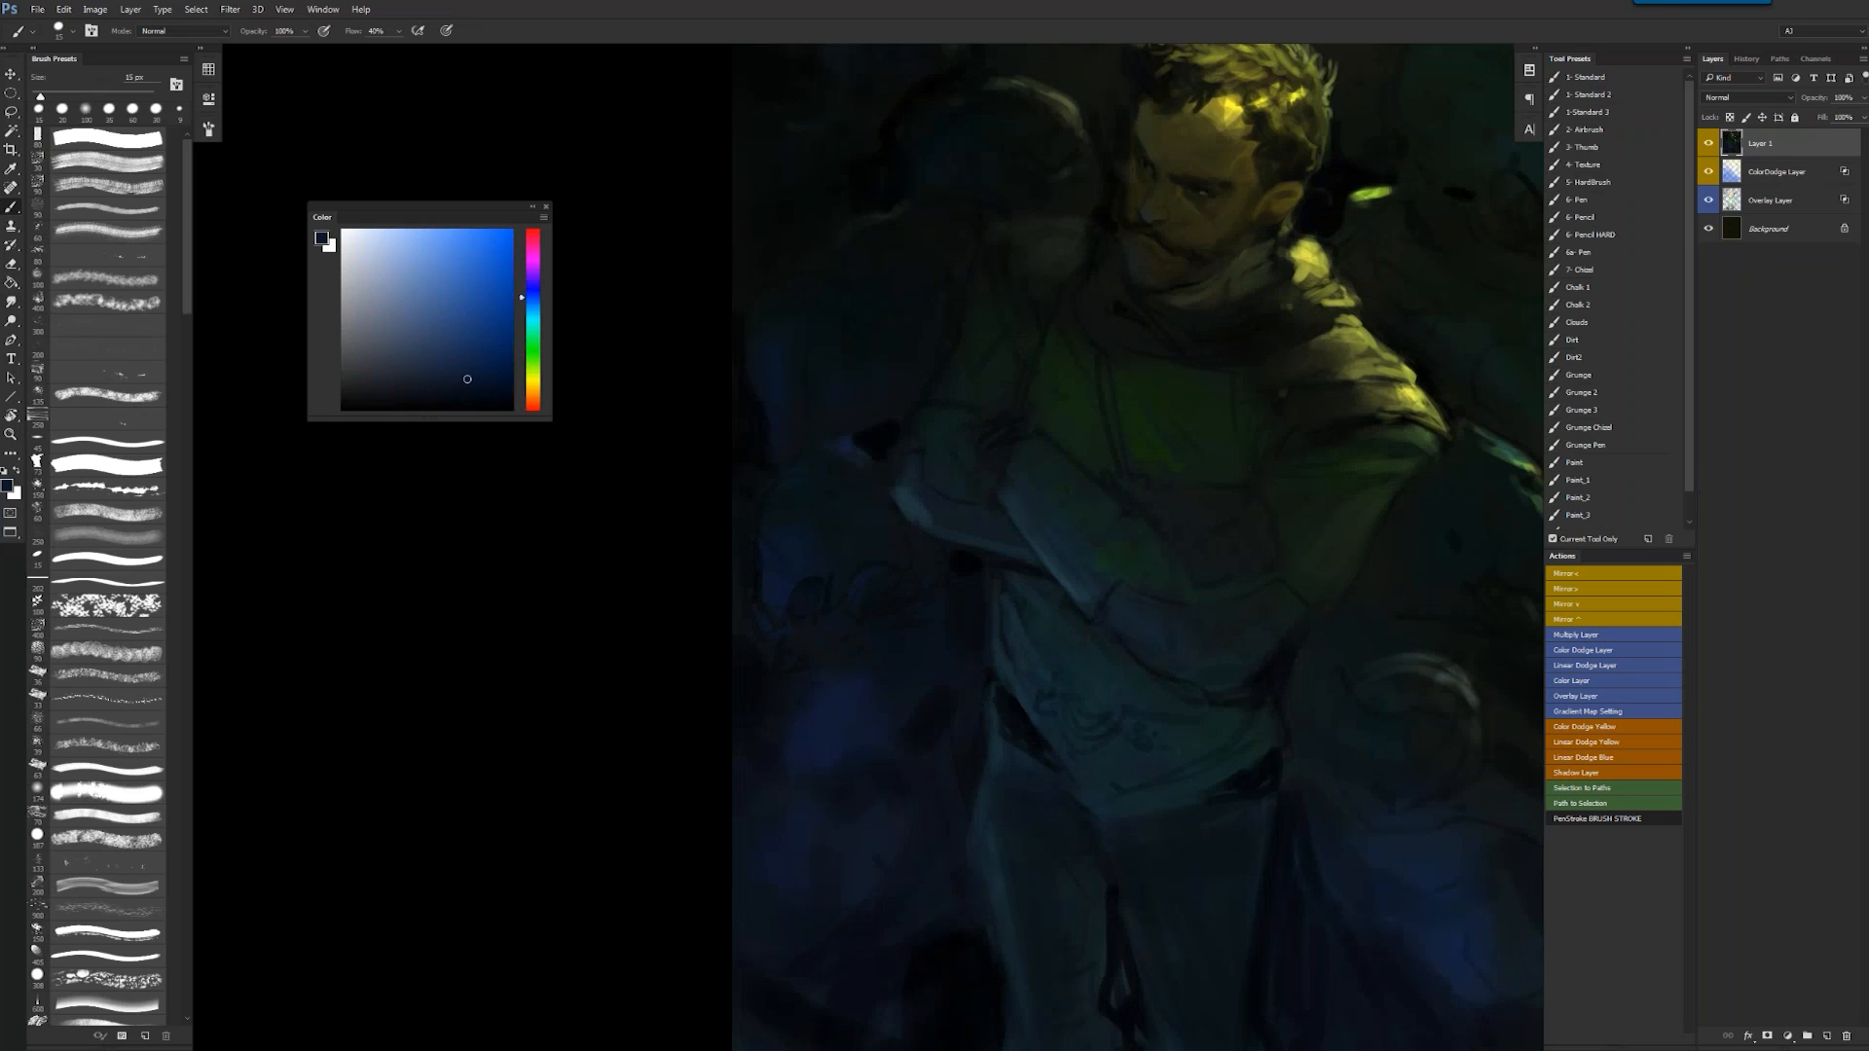
# - Mirror the canvas and brighten the outer rim of the background head below the central figure's shoulder with sampled green and a 20 px brush
pyautogui.press('z')
pyautogui.keyDown('alt'); pyautogui.click(917, 640); pyautogui.keyUp('alt')
pyautogui.keyDown('alt'); pyautogui.click(917, 638); pyautogui.keyUp('alt')
pyautogui.hotkey('ctrl', 'shift', 'h')
pyautogui.click(1123, 629)
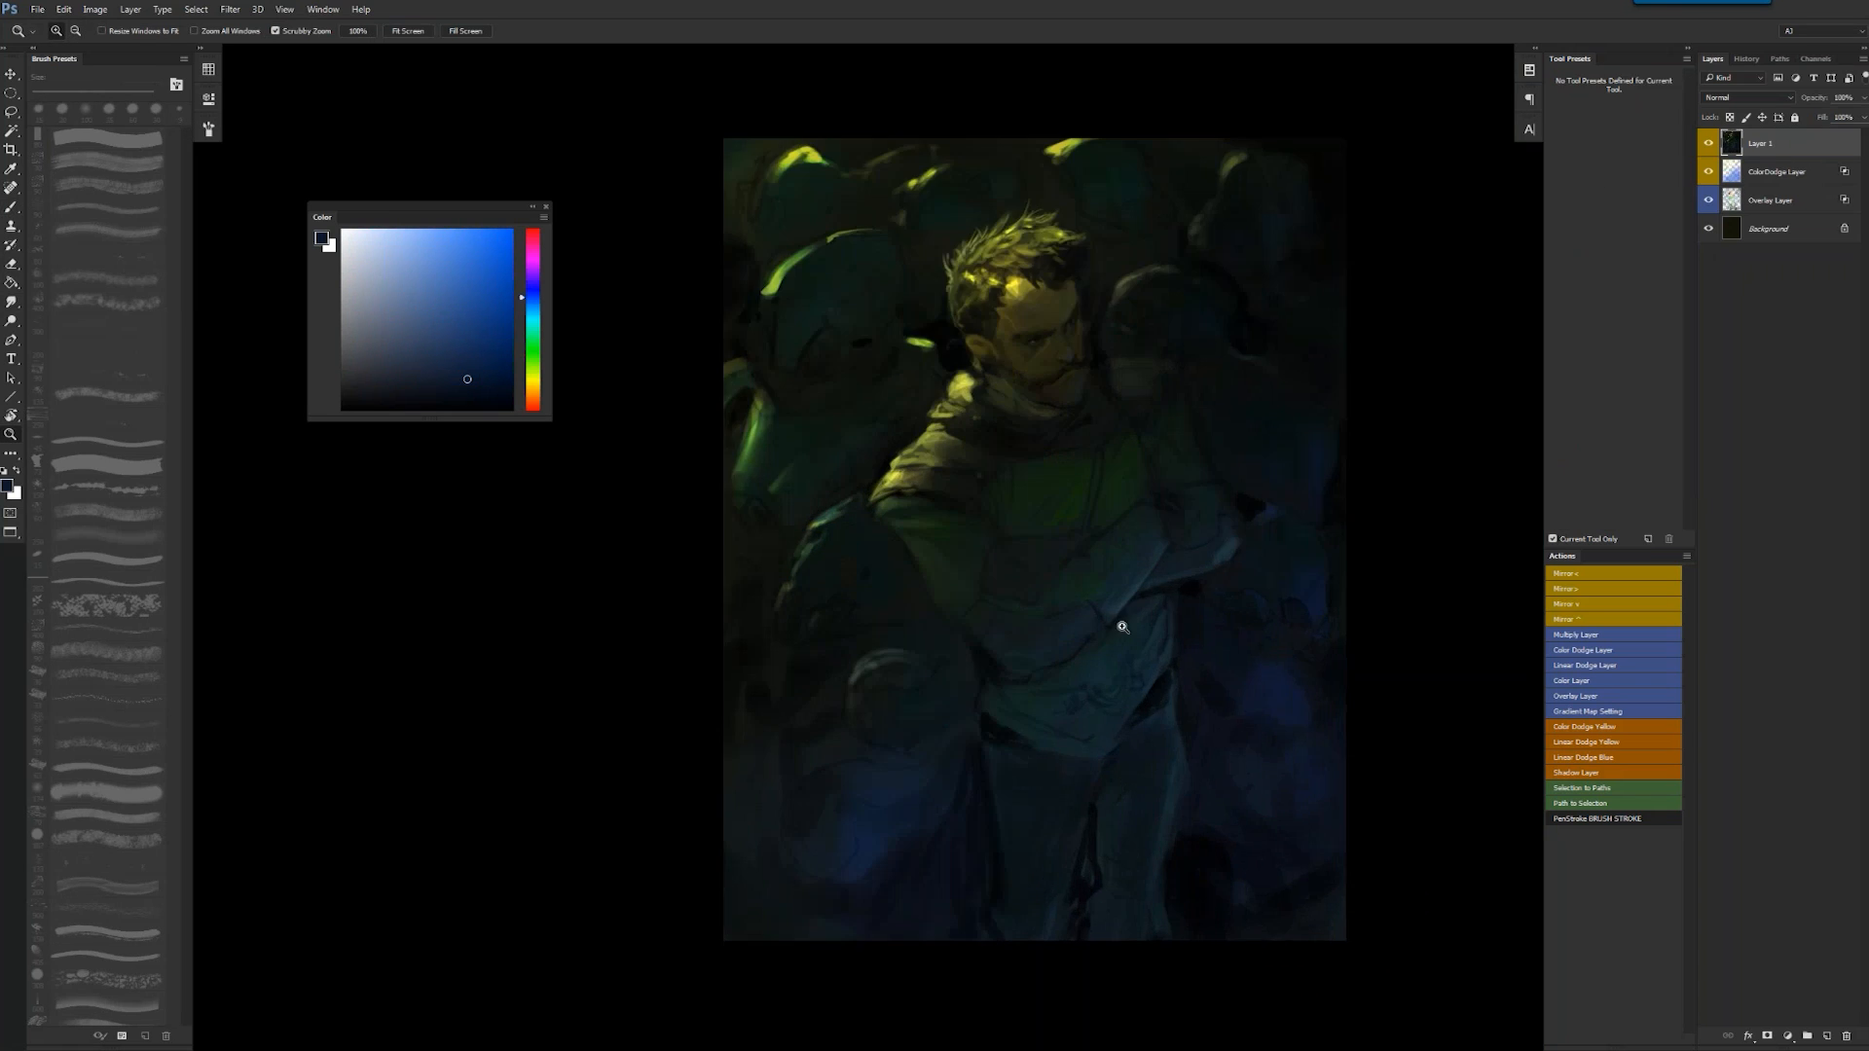
pyautogui.click(1113, 617)
pyautogui.moveTo(1059, 477)
pyautogui.mouseDown()
pyautogui.moveTo(1080, 503)
pyautogui.moveTo(1164, 517)
pyautogui.mouseUp()
pyautogui.press('b')
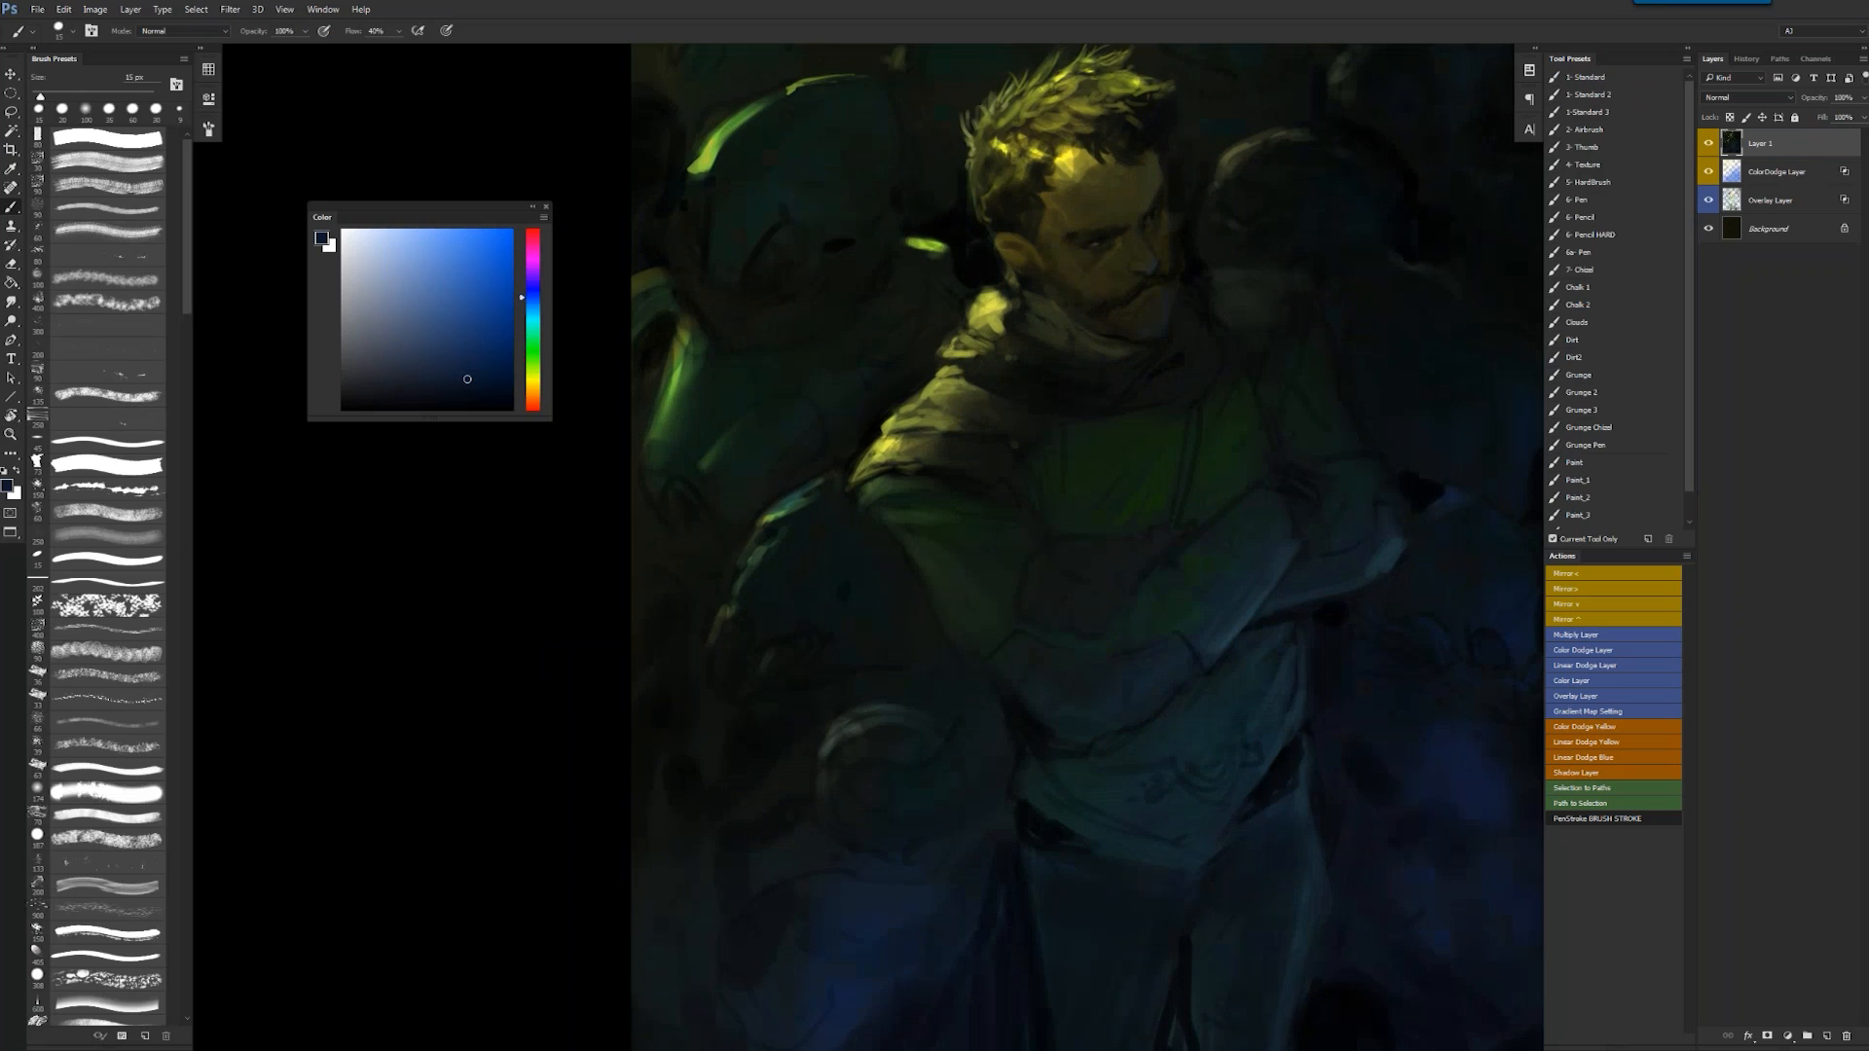
pyautogui.keyDown('alt'); pyautogui.click(791, 496); pyautogui.keyUp('alt')
pyautogui.keyDown('alt'); pyautogui.click(774, 520); pyautogui.keyUp('alt')
pyautogui.moveTo(784, 504); pyautogui.dragTo(752, 531)
pyautogui.press(']')
pyautogui.moveTo(751, 530); pyautogui.dragTo(730, 579)
# - Enlarge the brush to 30 px and extend the green rim light over the head's crown up to the central figure's shoulder
pyautogui.press(']')
pyautogui.press(']')
pyautogui.moveTo(807, 498)
pyautogui.mouseDown()
pyautogui.moveTo(776, 509)
pyautogui.moveTo(829, 489)
pyautogui.mouseUp()
pyautogui.moveTo(821, 477)
pyautogui.mouseDown()
pyautogui.moveTo(853, 469)
pyautogui.moveTo(828, 479)
pyautogui.mouseUp()
pyautogui.moveTo(828, 479)
pyautogui.mouseDown()
pyautogui.moveTo(790, 500)
pyautogui.moveTo(818, 477)
pyautogui.mouseUp()
pyautogui.moveTo(821, 474); pyautogui.dragTo(853, 462)
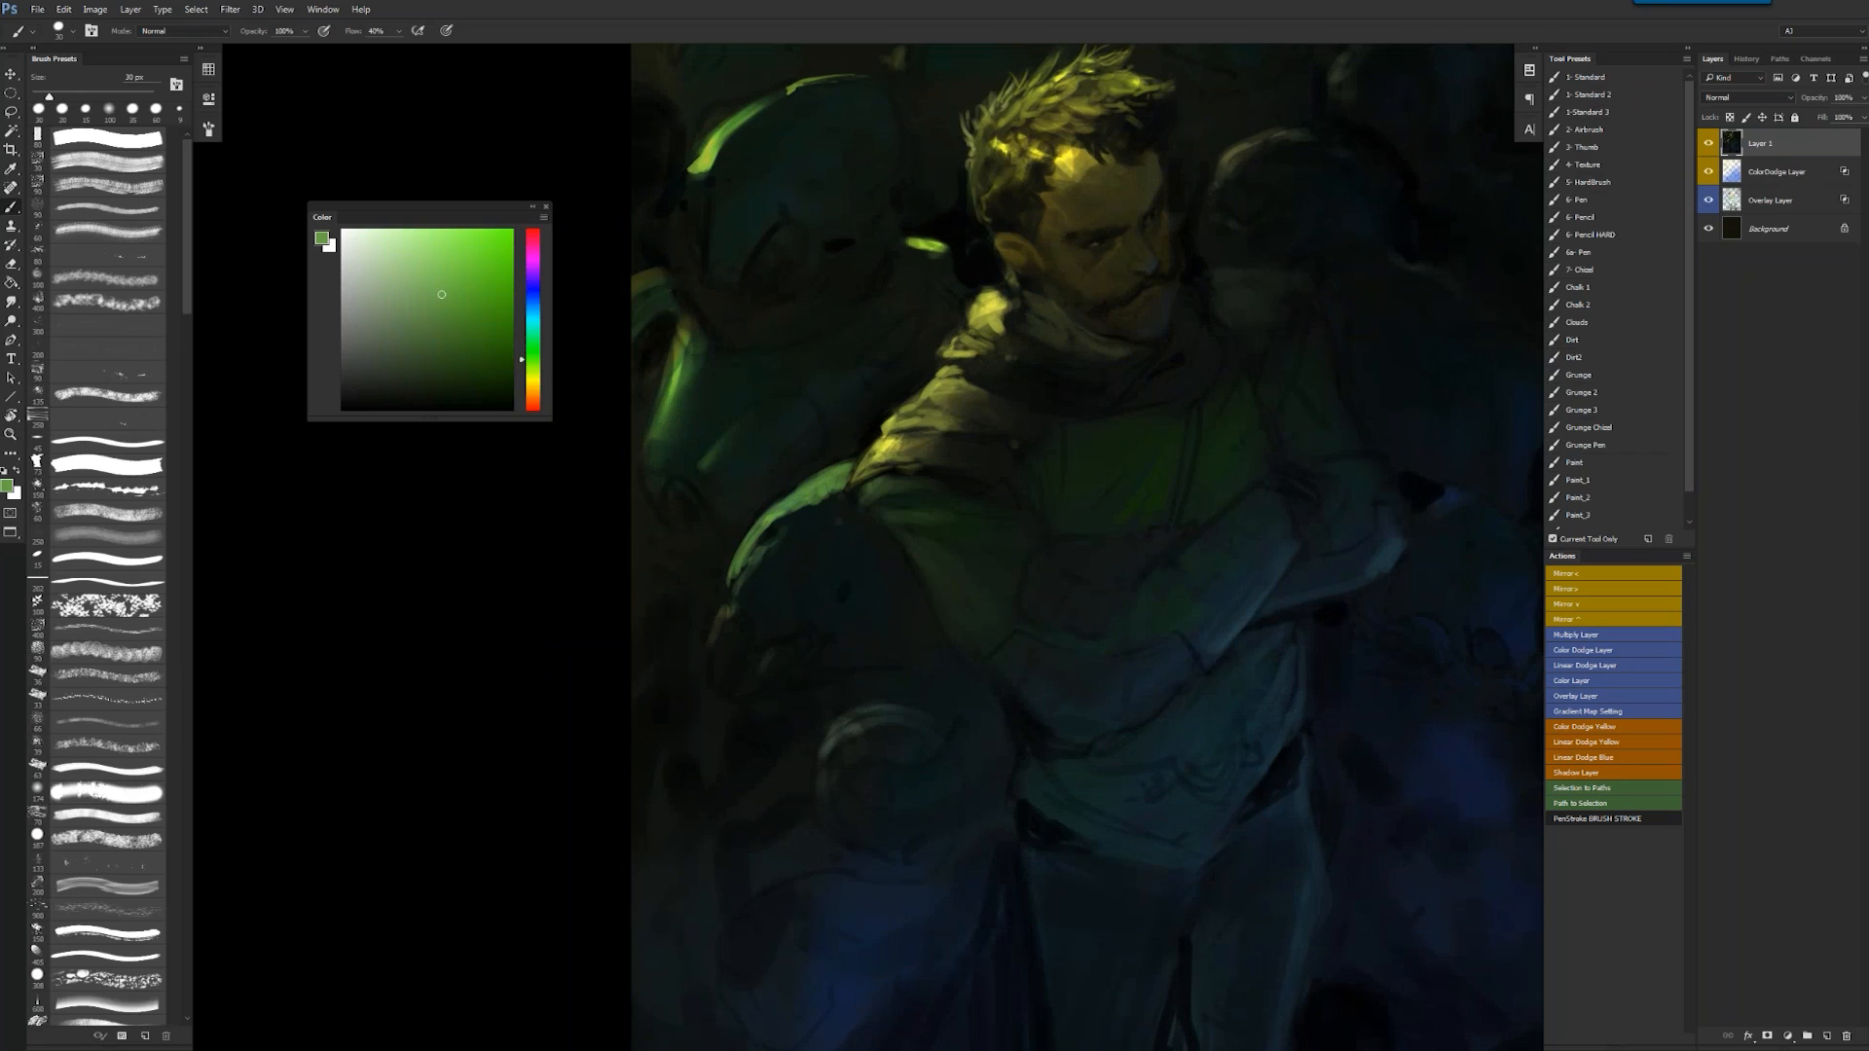
# - Add small green accents inside the rim-lit background head with a 20 px brush and mirror the canvas to check it
pyautogui.press('[')
pyautogui.keyDown('alt'); pyautogui.click(869, 652); pyautogui.keyUp('alt')
pyautogui.keyDown('alt'); pyautogui.click(871, 650); pyautogui.keyUp('alt')
pyautogui.hotkey('ctrl', 'shift', 'h')
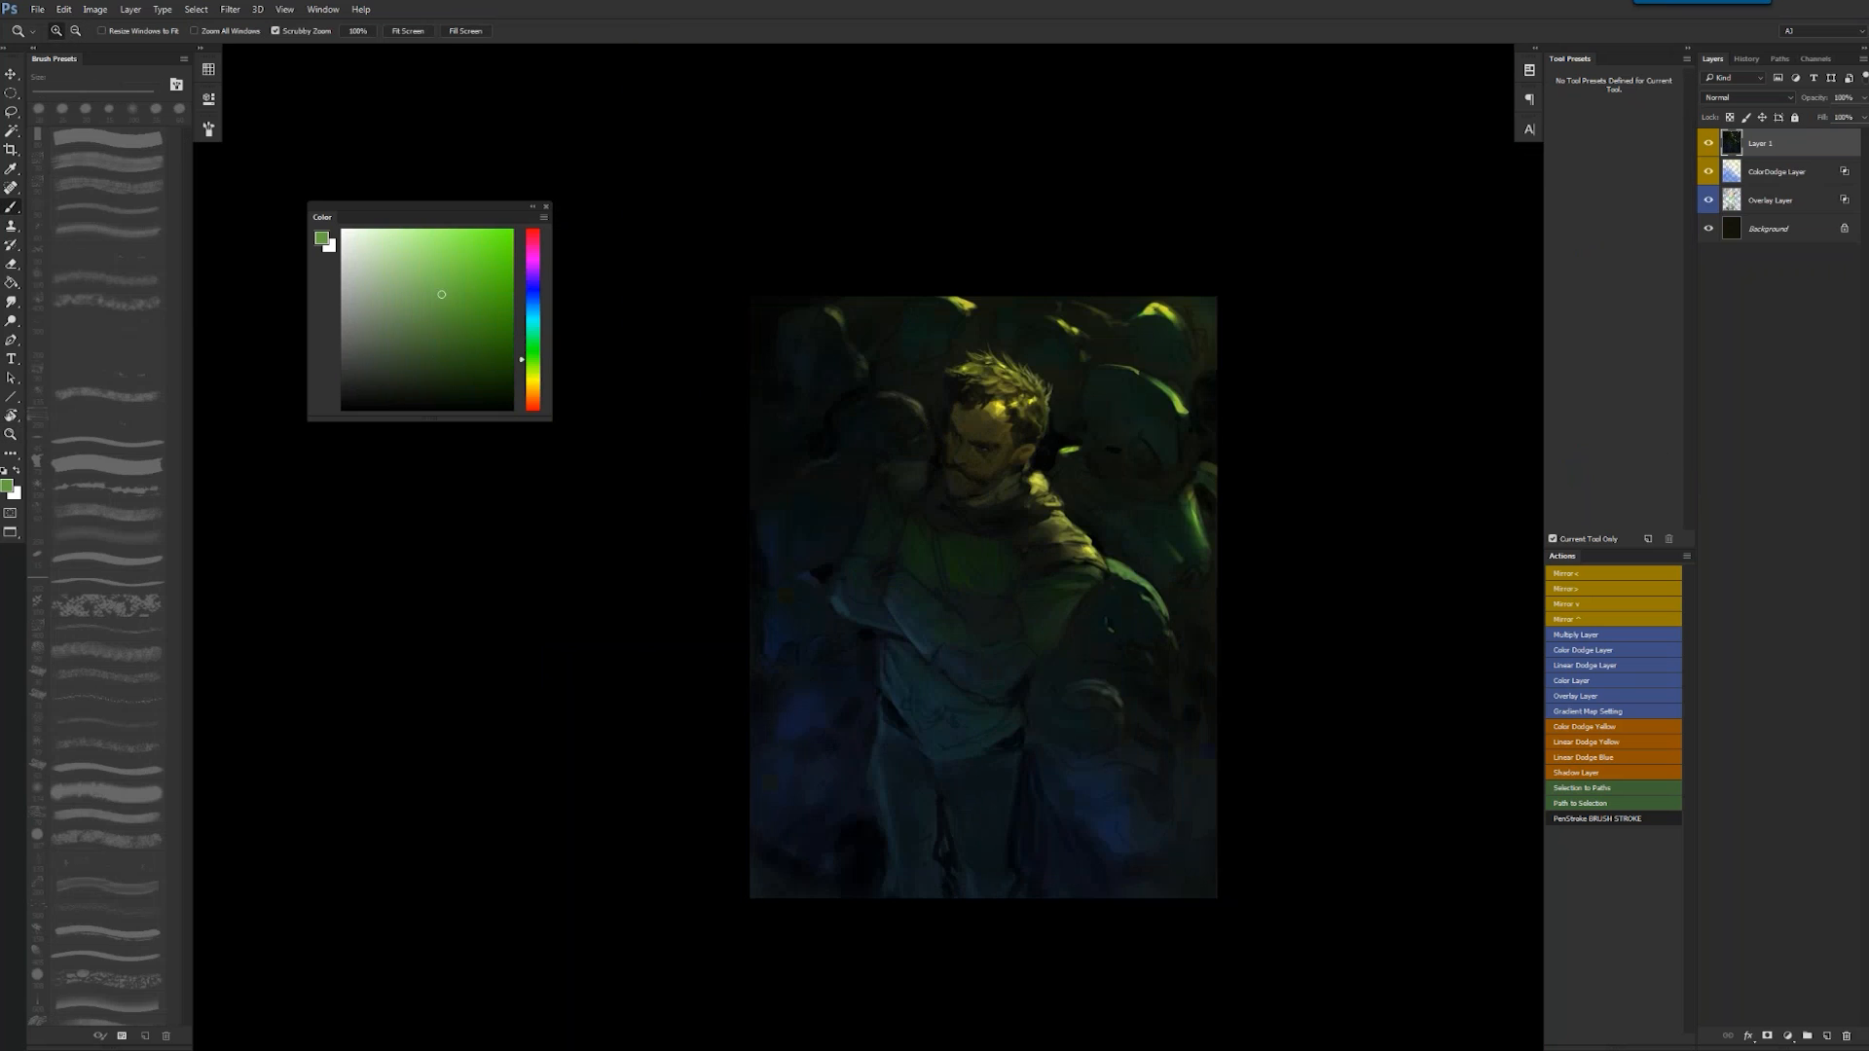
pyautogui.keyDown('ctrl'); pyautogui.click(1136, 685); pyautogui.keyUp('ctrl')
pyautogui.keyDown('ctrl'); pyautogui.click(1138, 686); pyautogui.keyUp('ctrl')
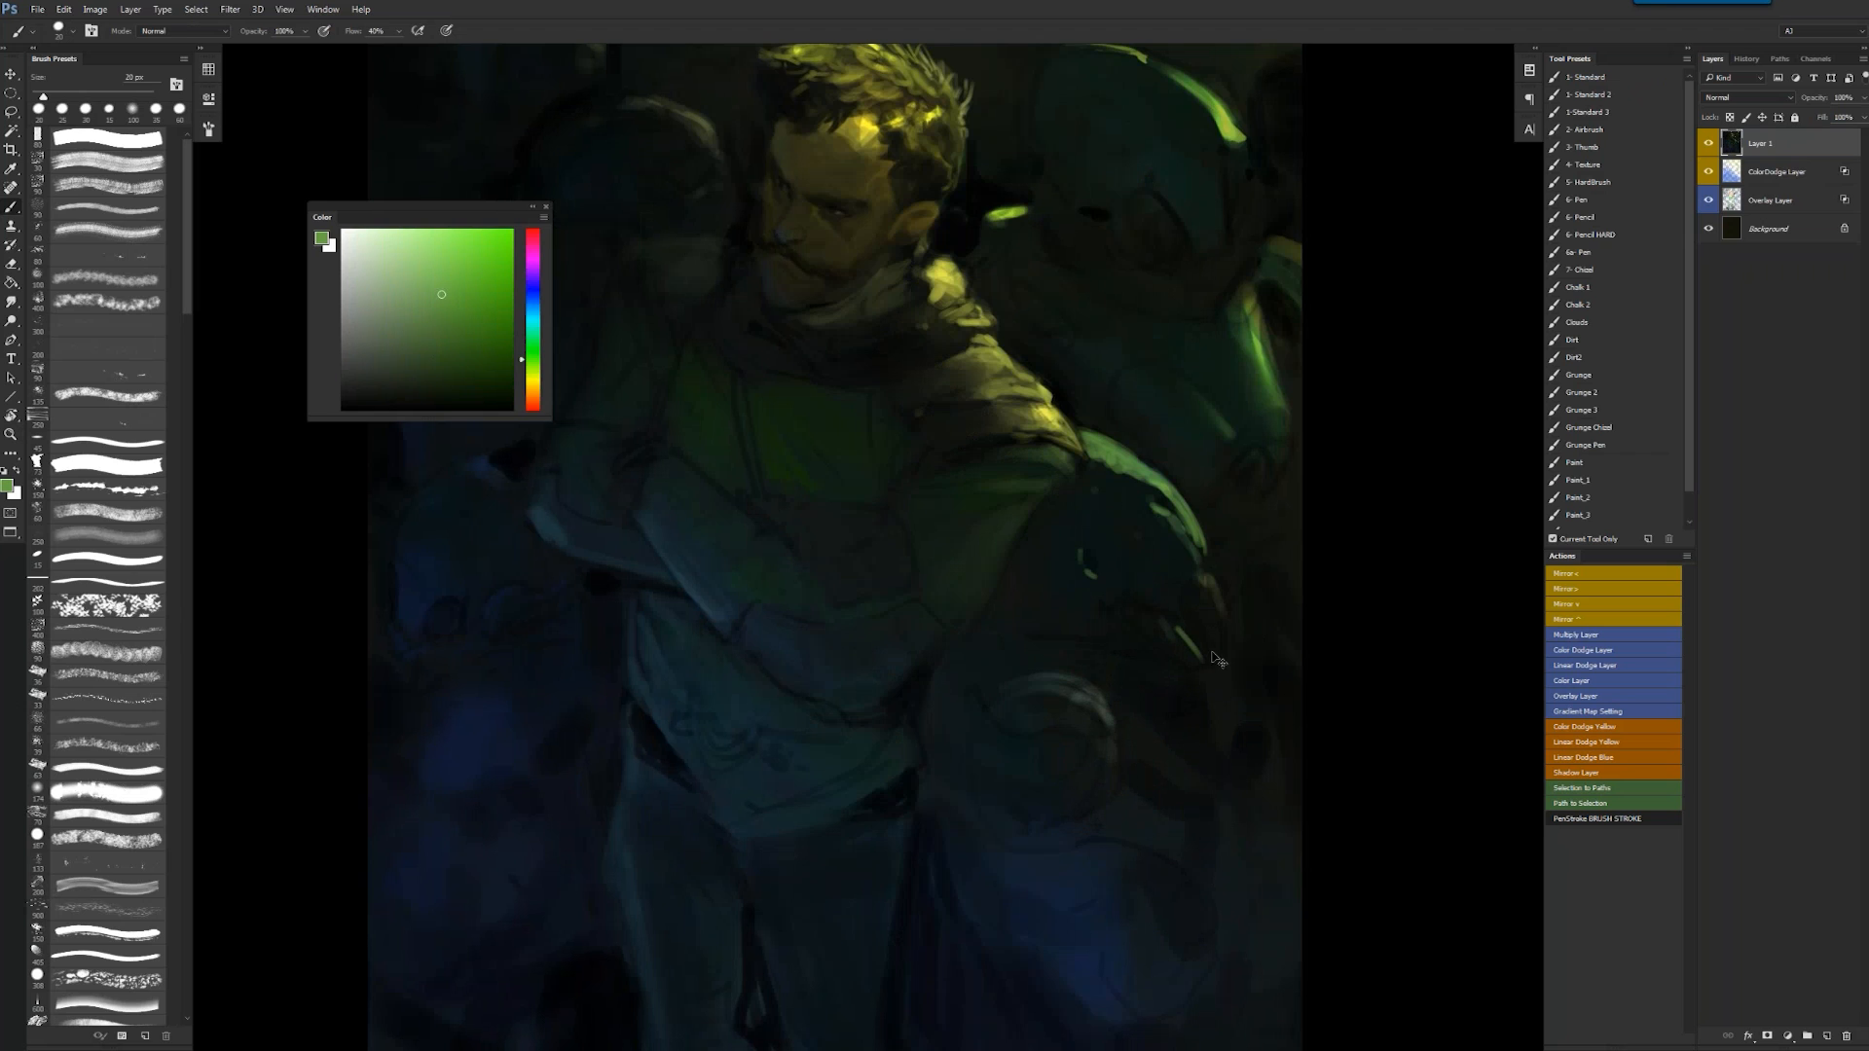
pyautogui.hotkey('ctrl', 'shift', 'h')
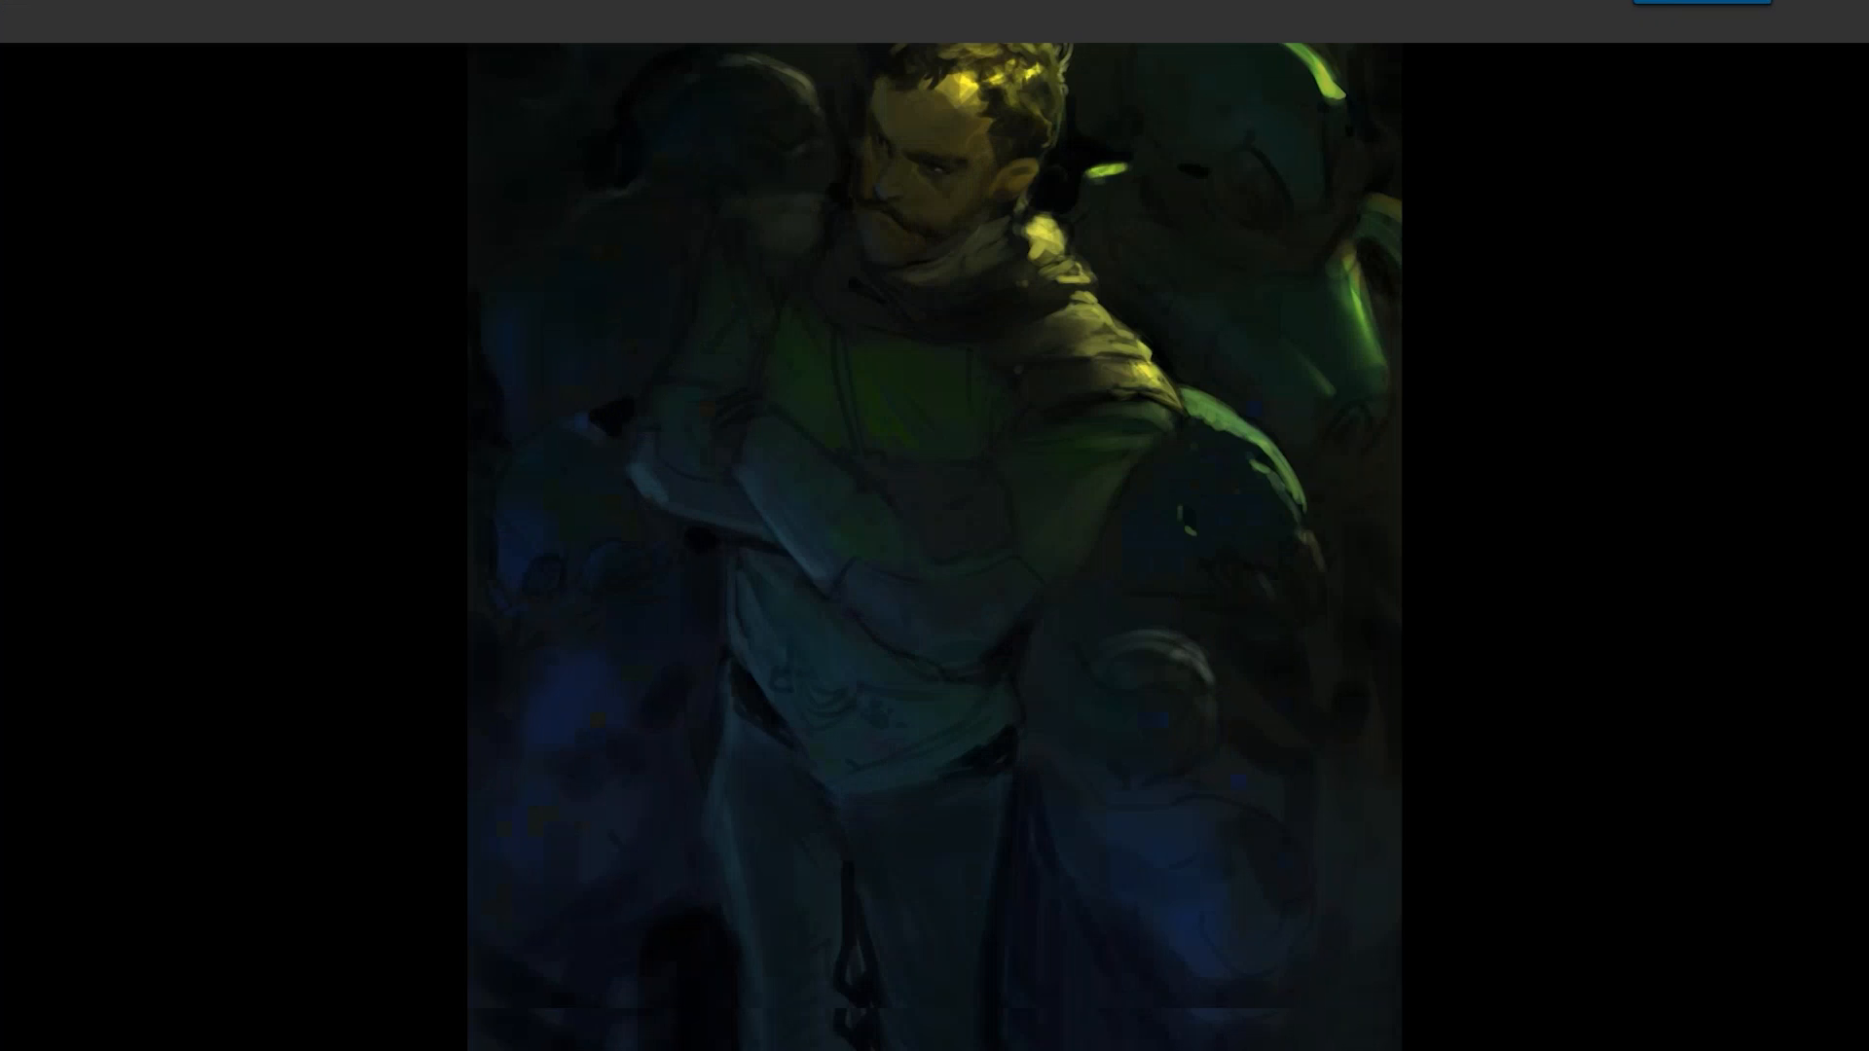
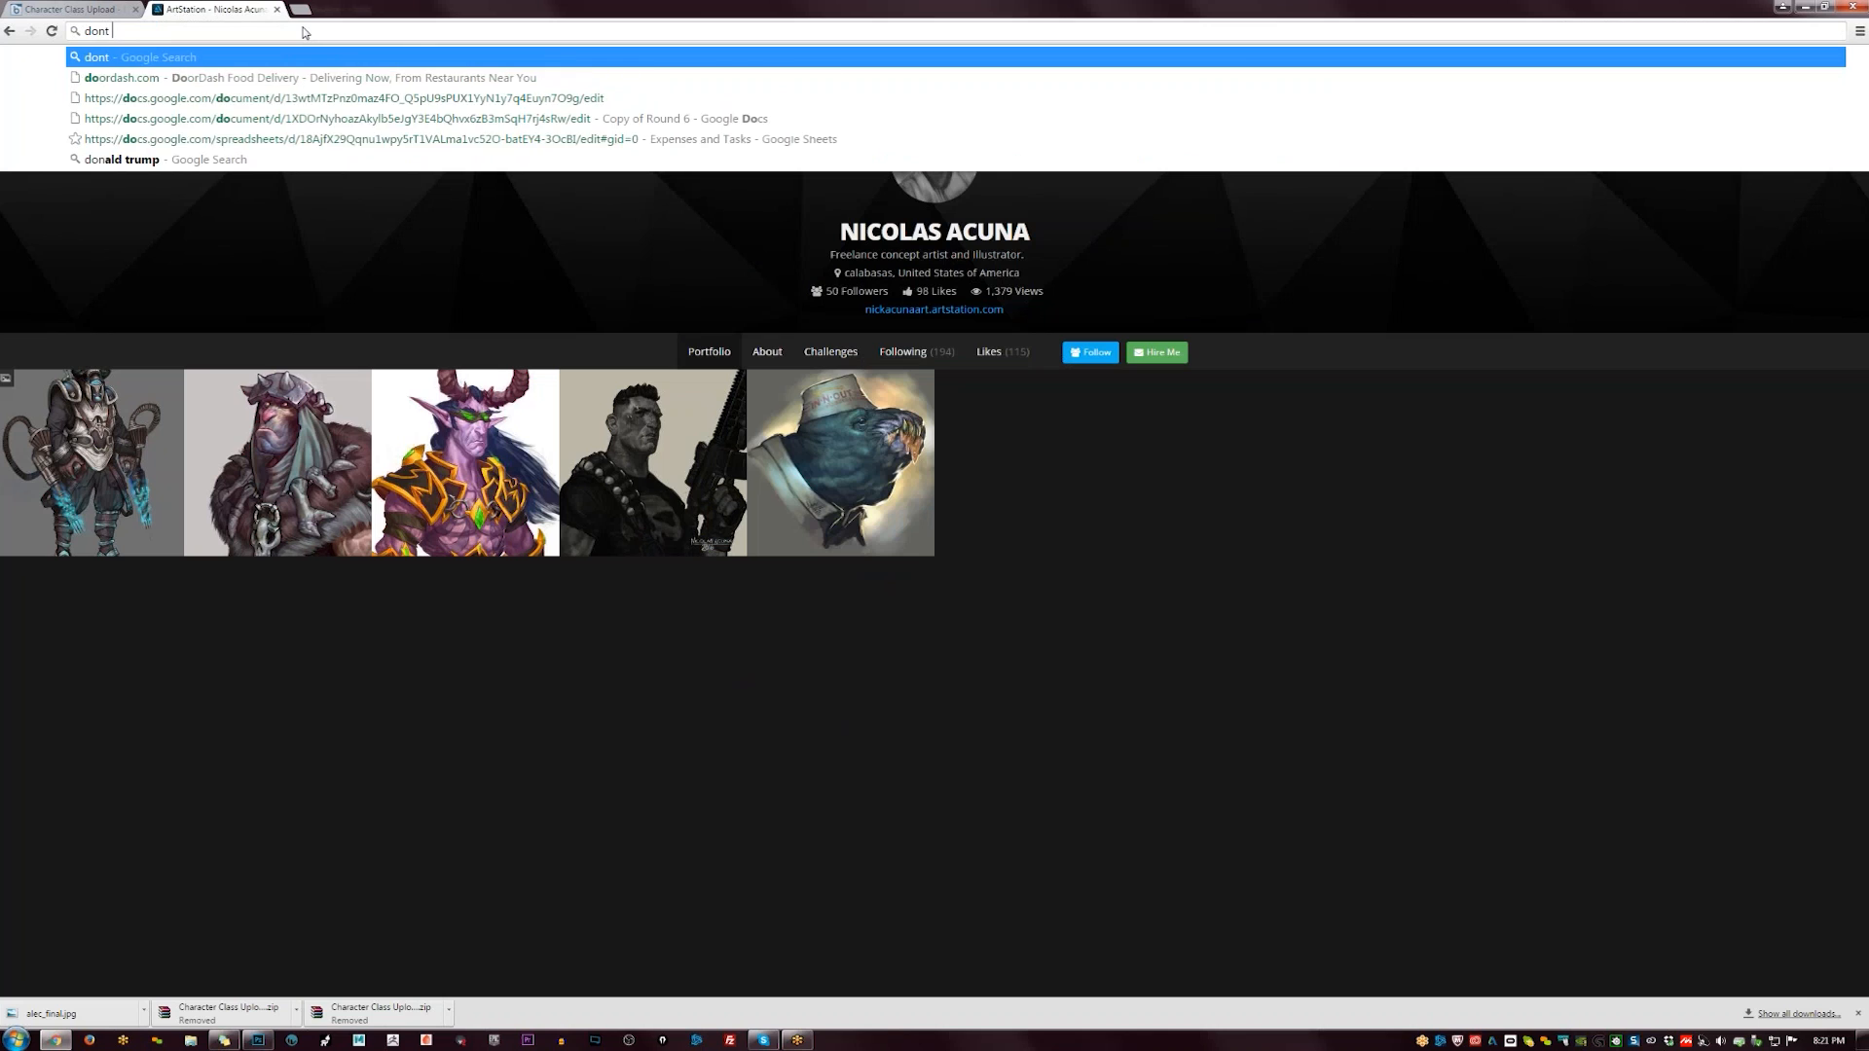
# - Search the web for "dont wake baby game" and refine the query to "dont wake baby game robotpencil"
pyautogui.write('game')
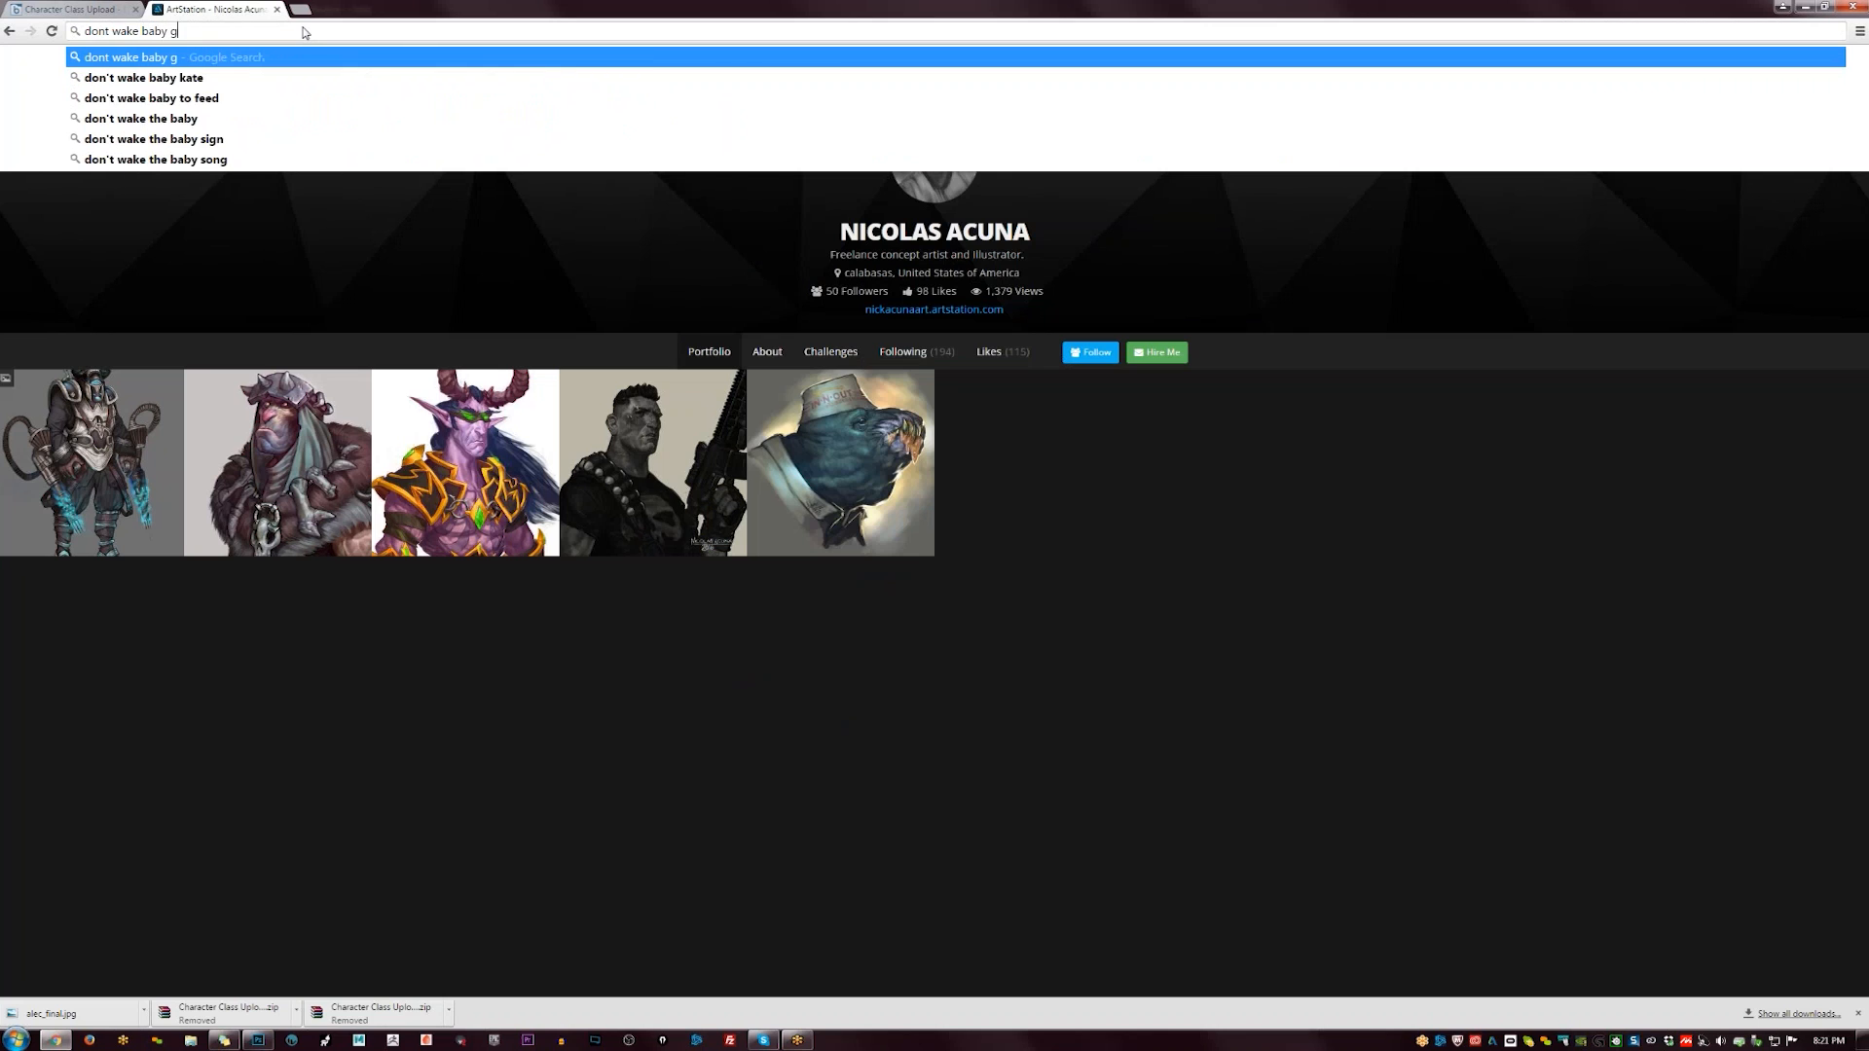
pyautogui.press('Return')
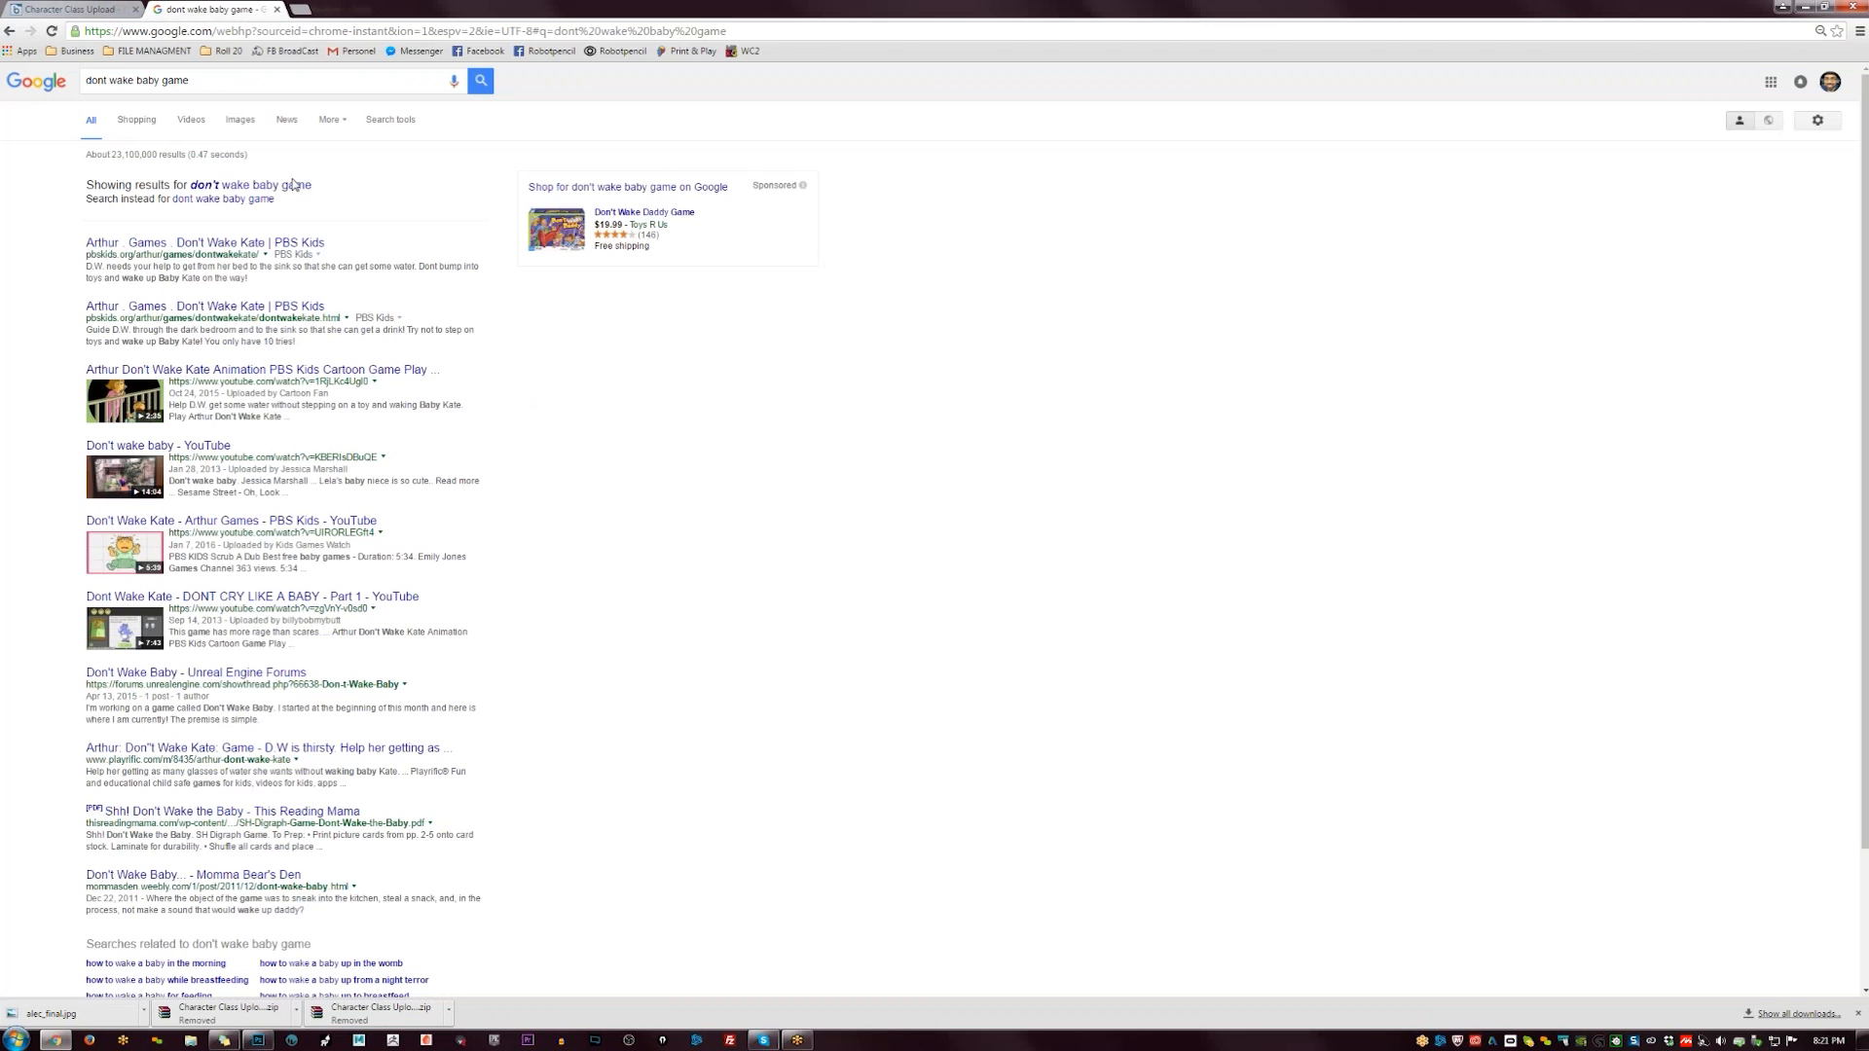
pyautogui.click(256, 83)
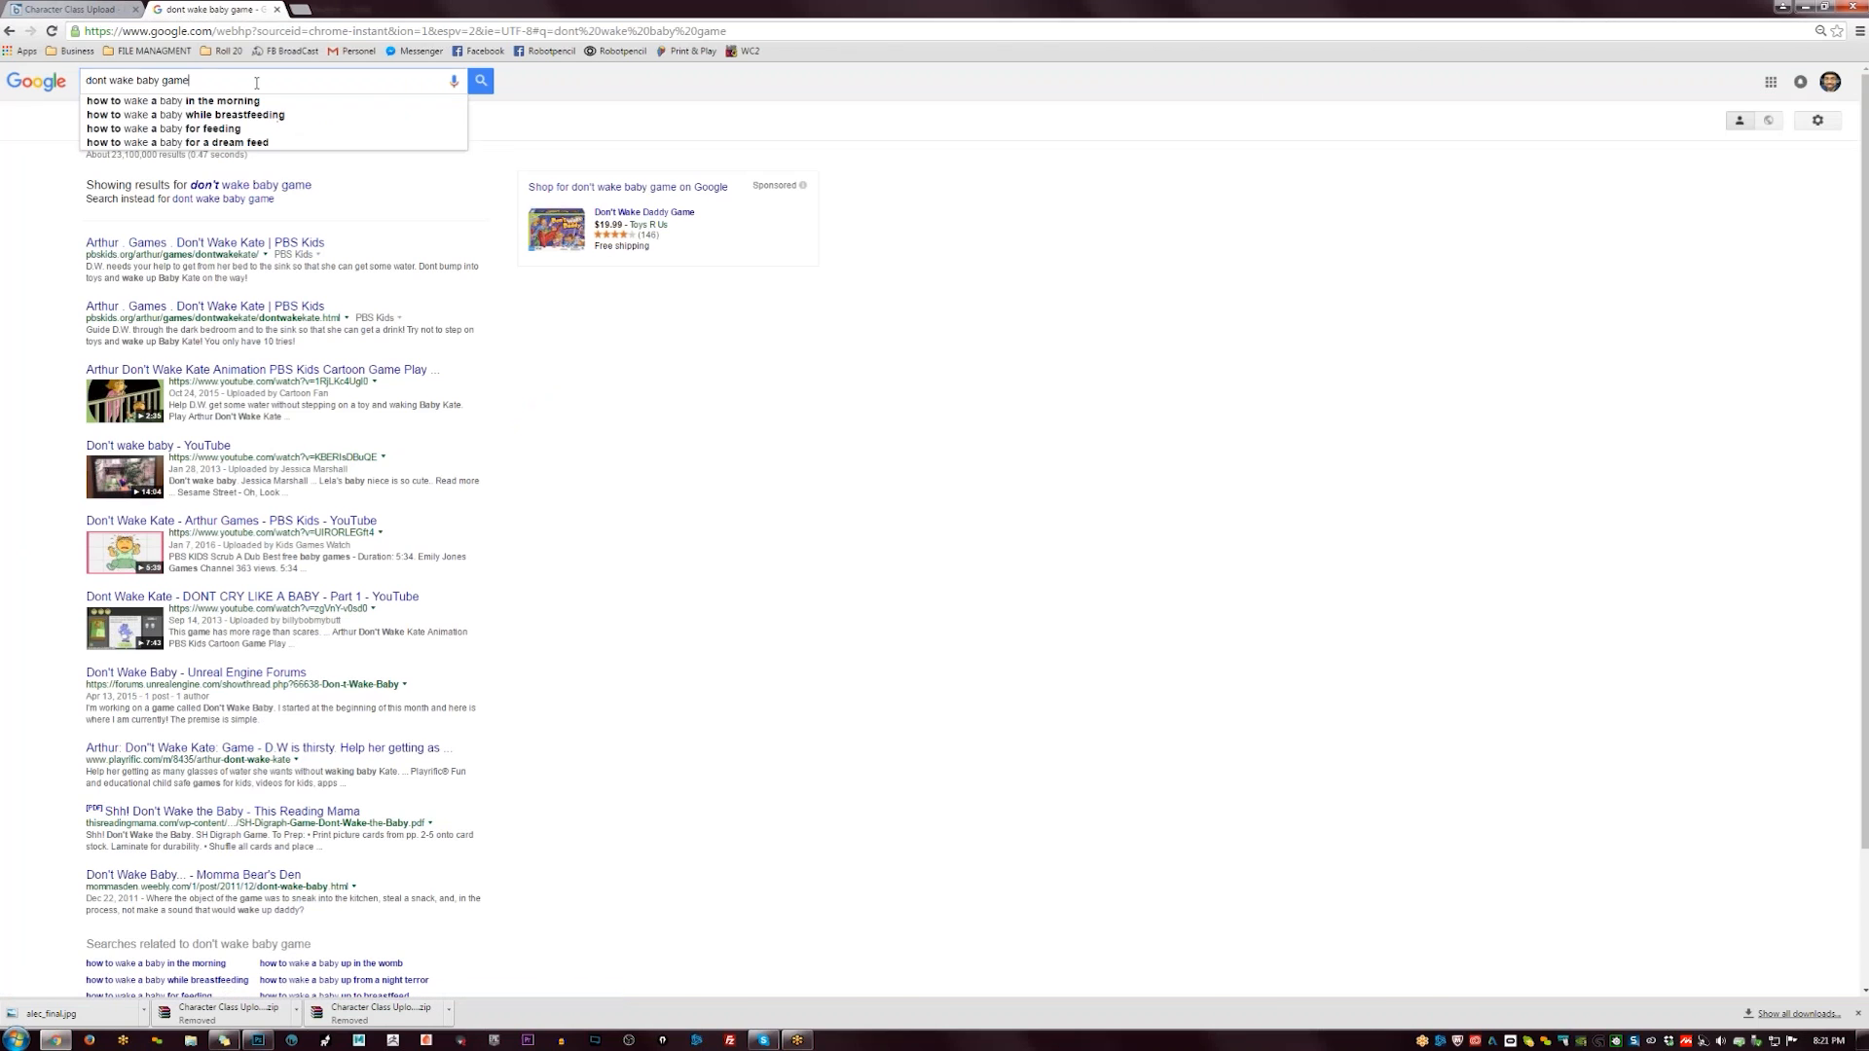
pyautogui.write('r')
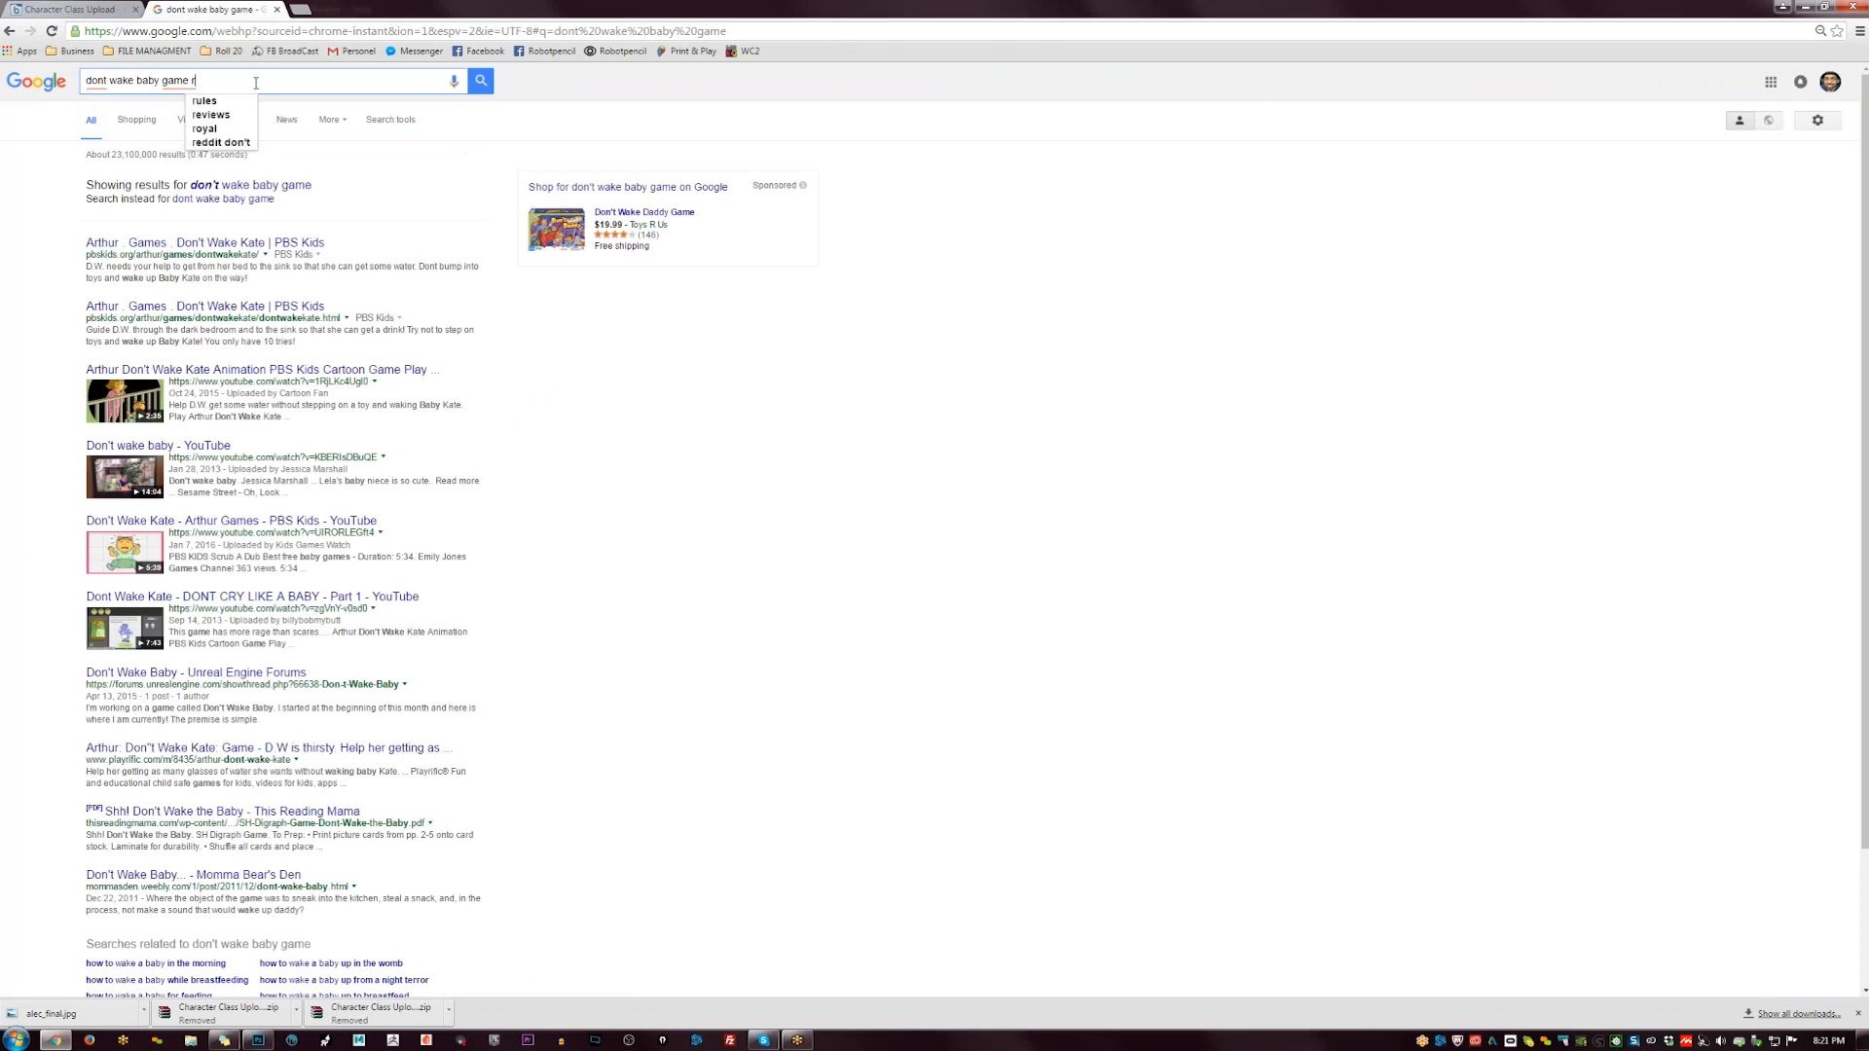
pyautogui.write('obotpencil')
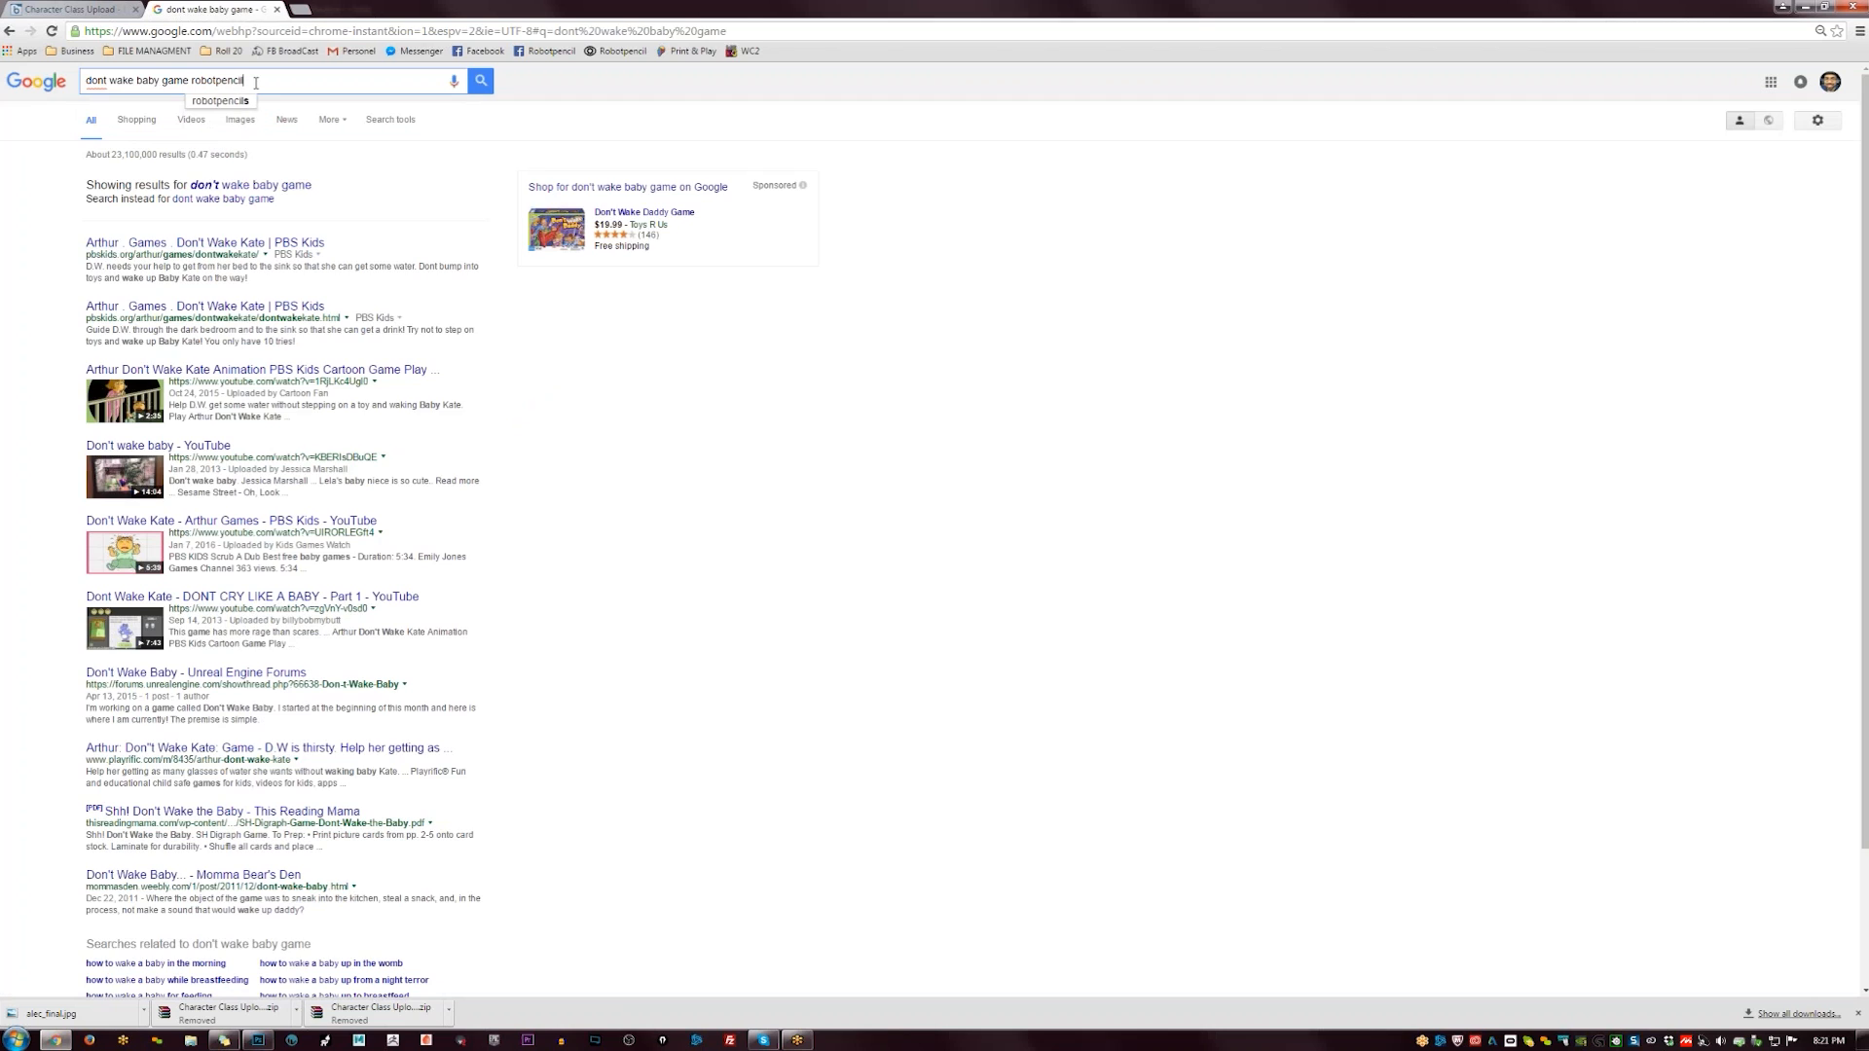
pyautogui.press('Return')
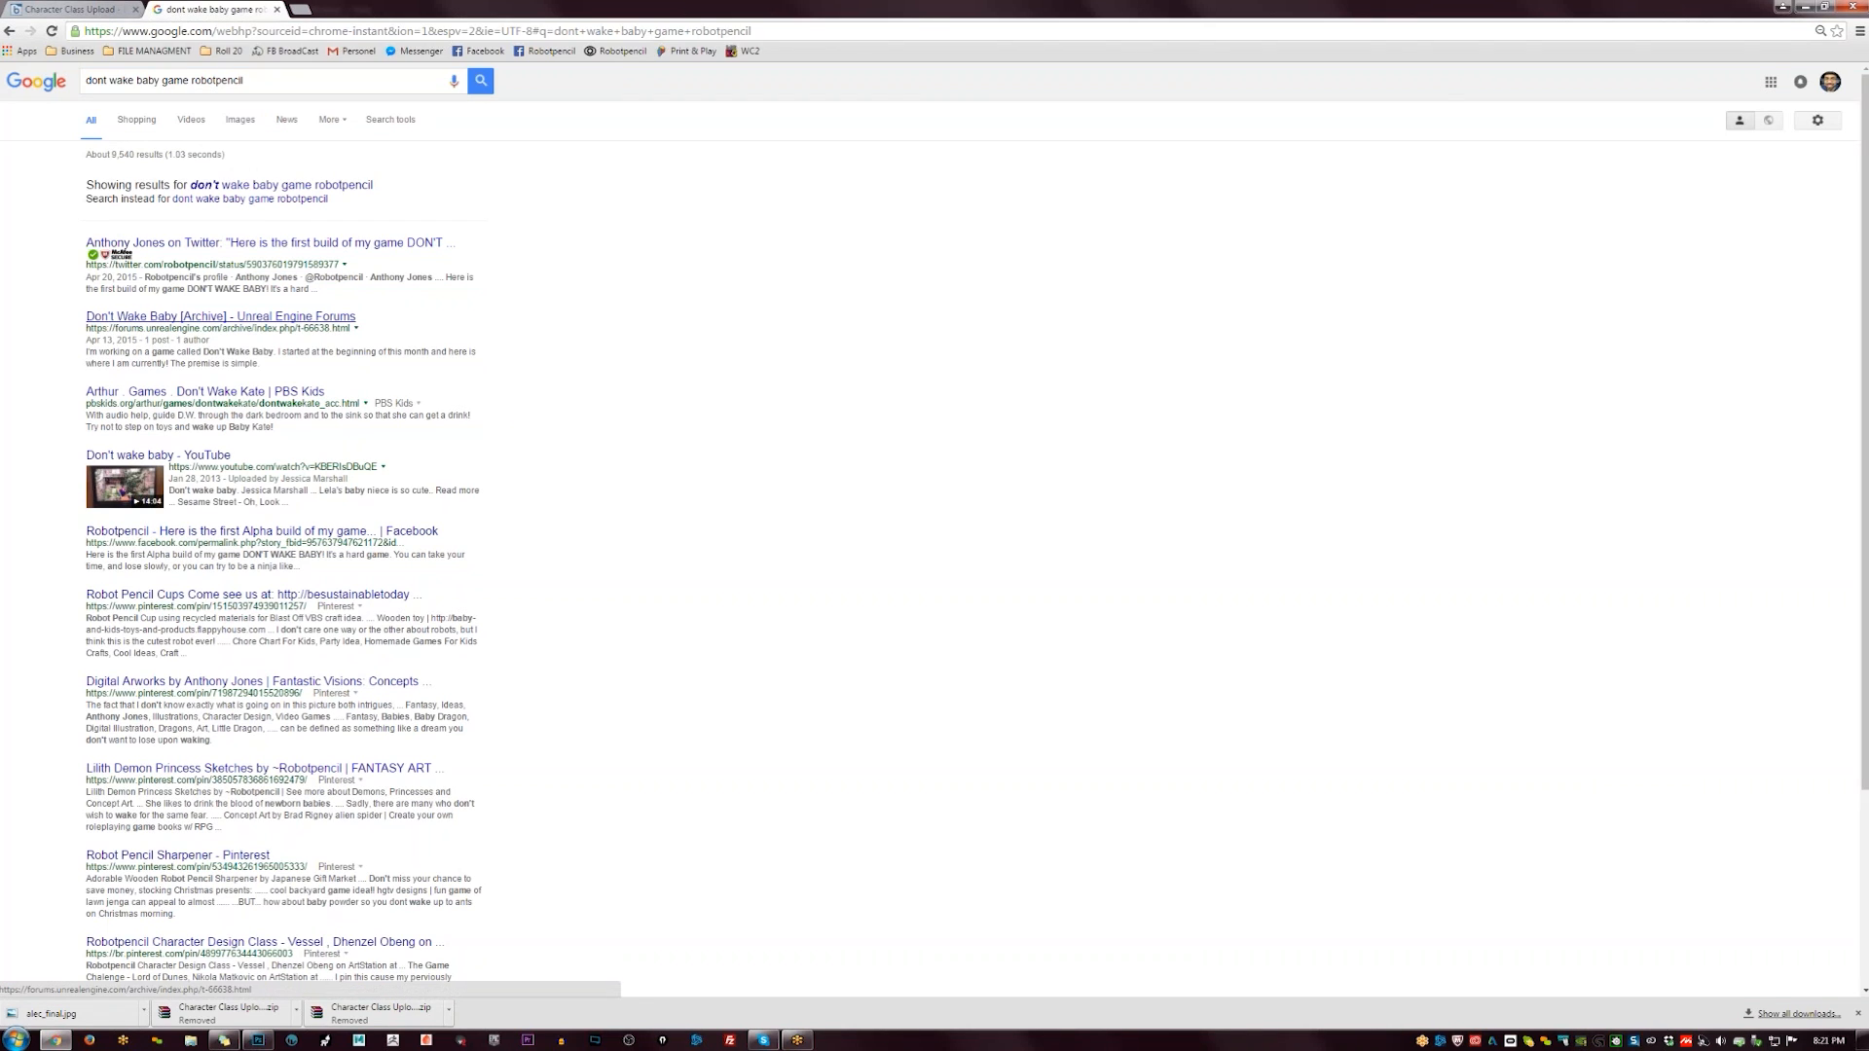
# - Check the Unreal Engine Forums result and follow the Twitter result's links through the Facebook post to the MediaFire folder DWB
pyautogui.click(349, 317)
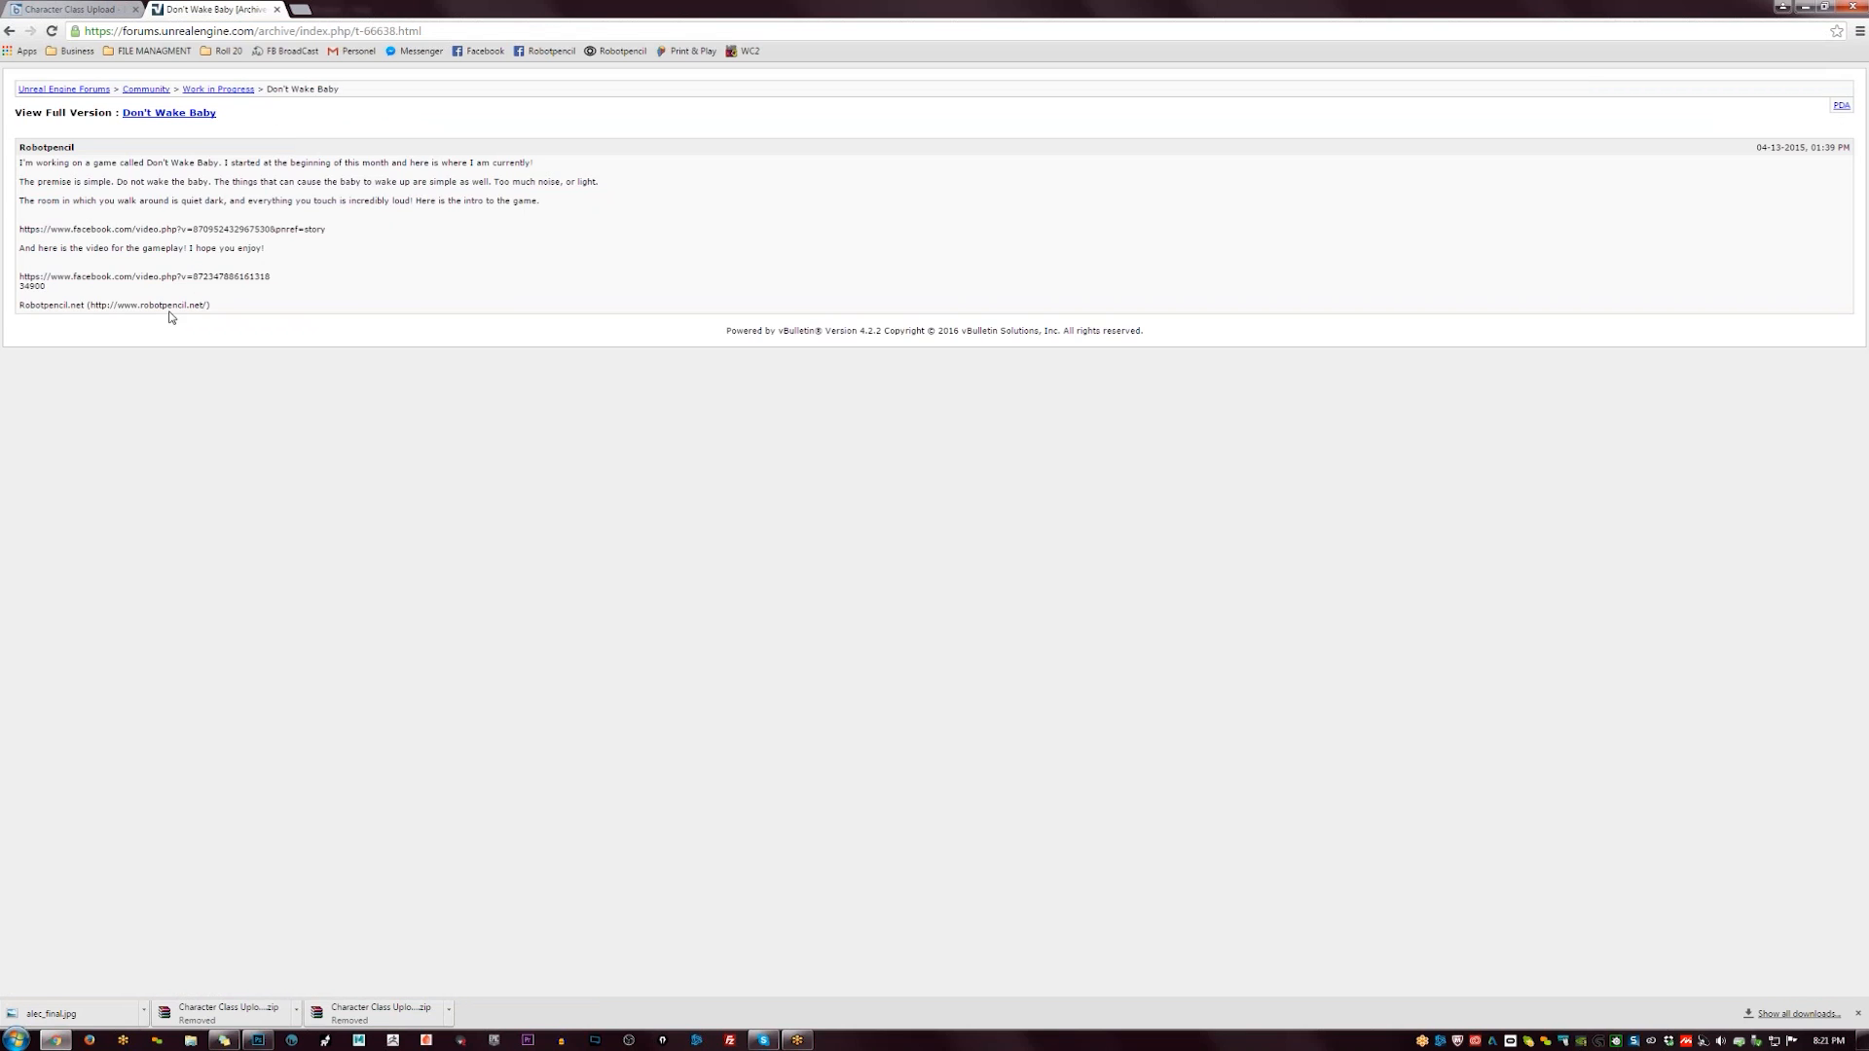
pyautogui.click(18, 30)
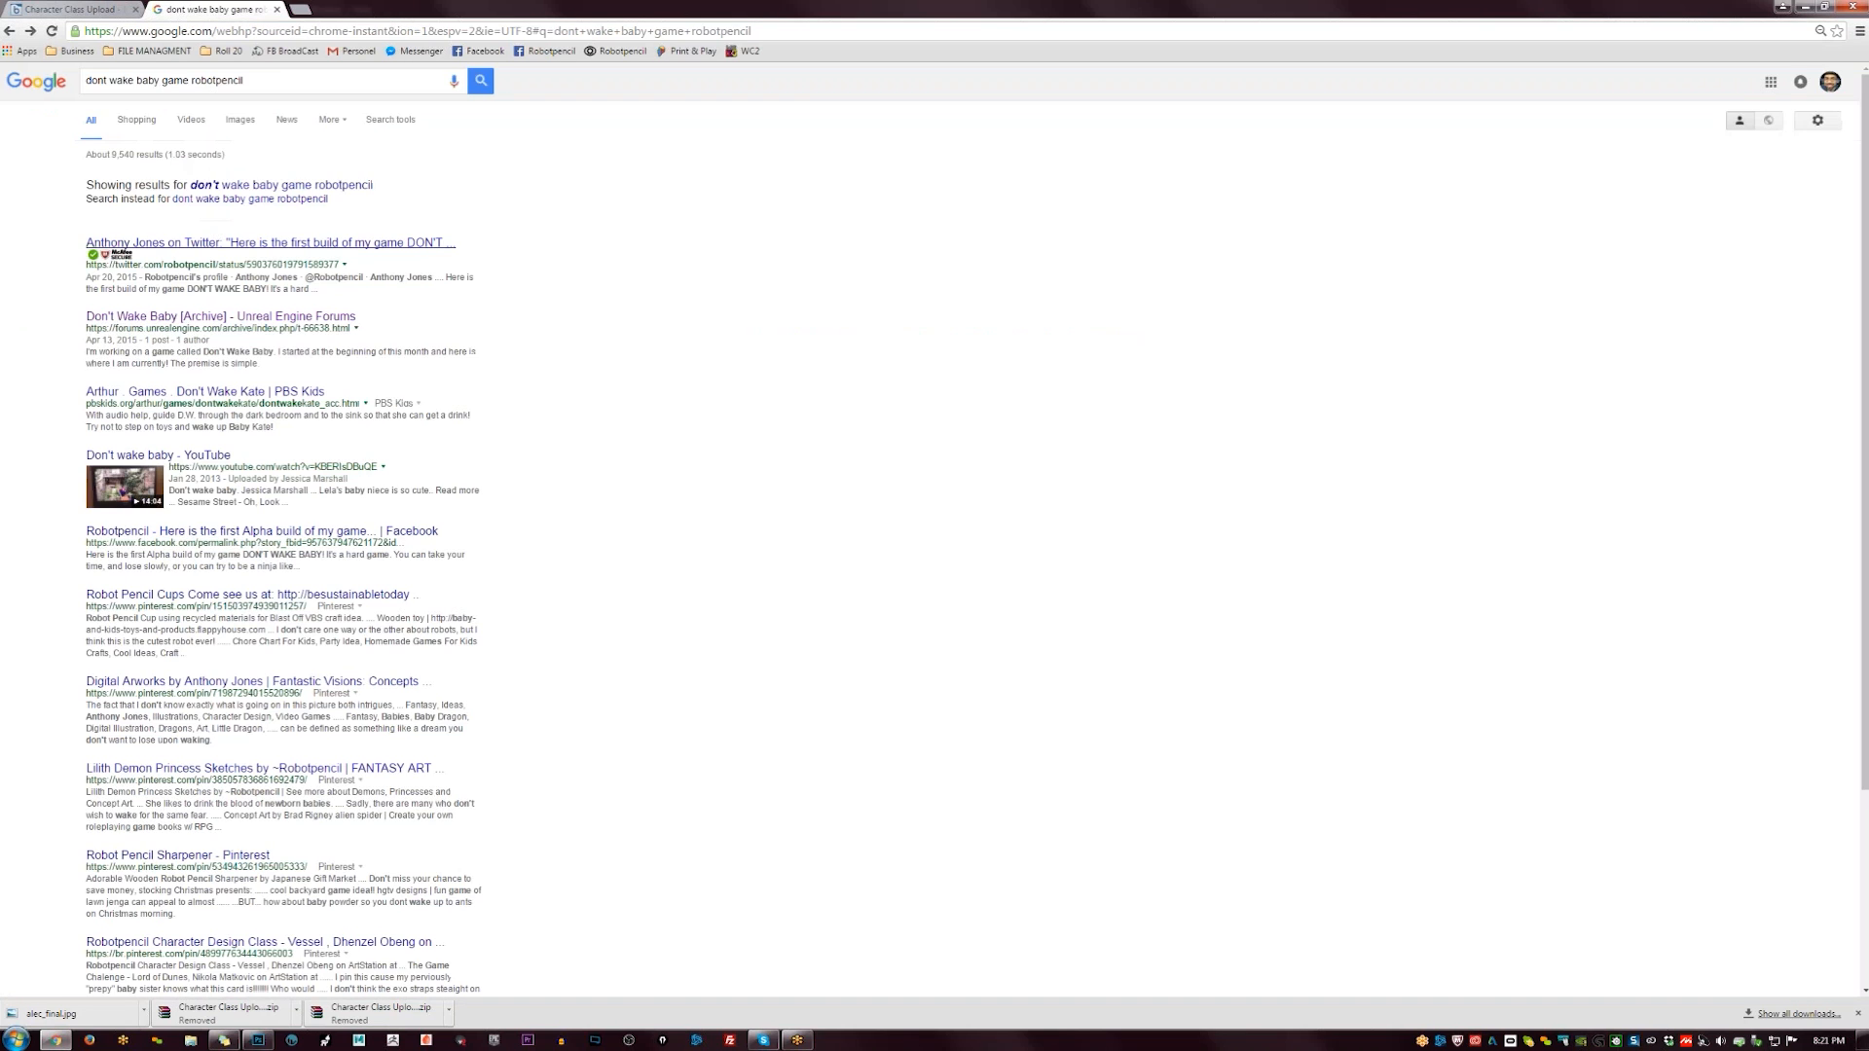
pyautogui.click(222, 244)
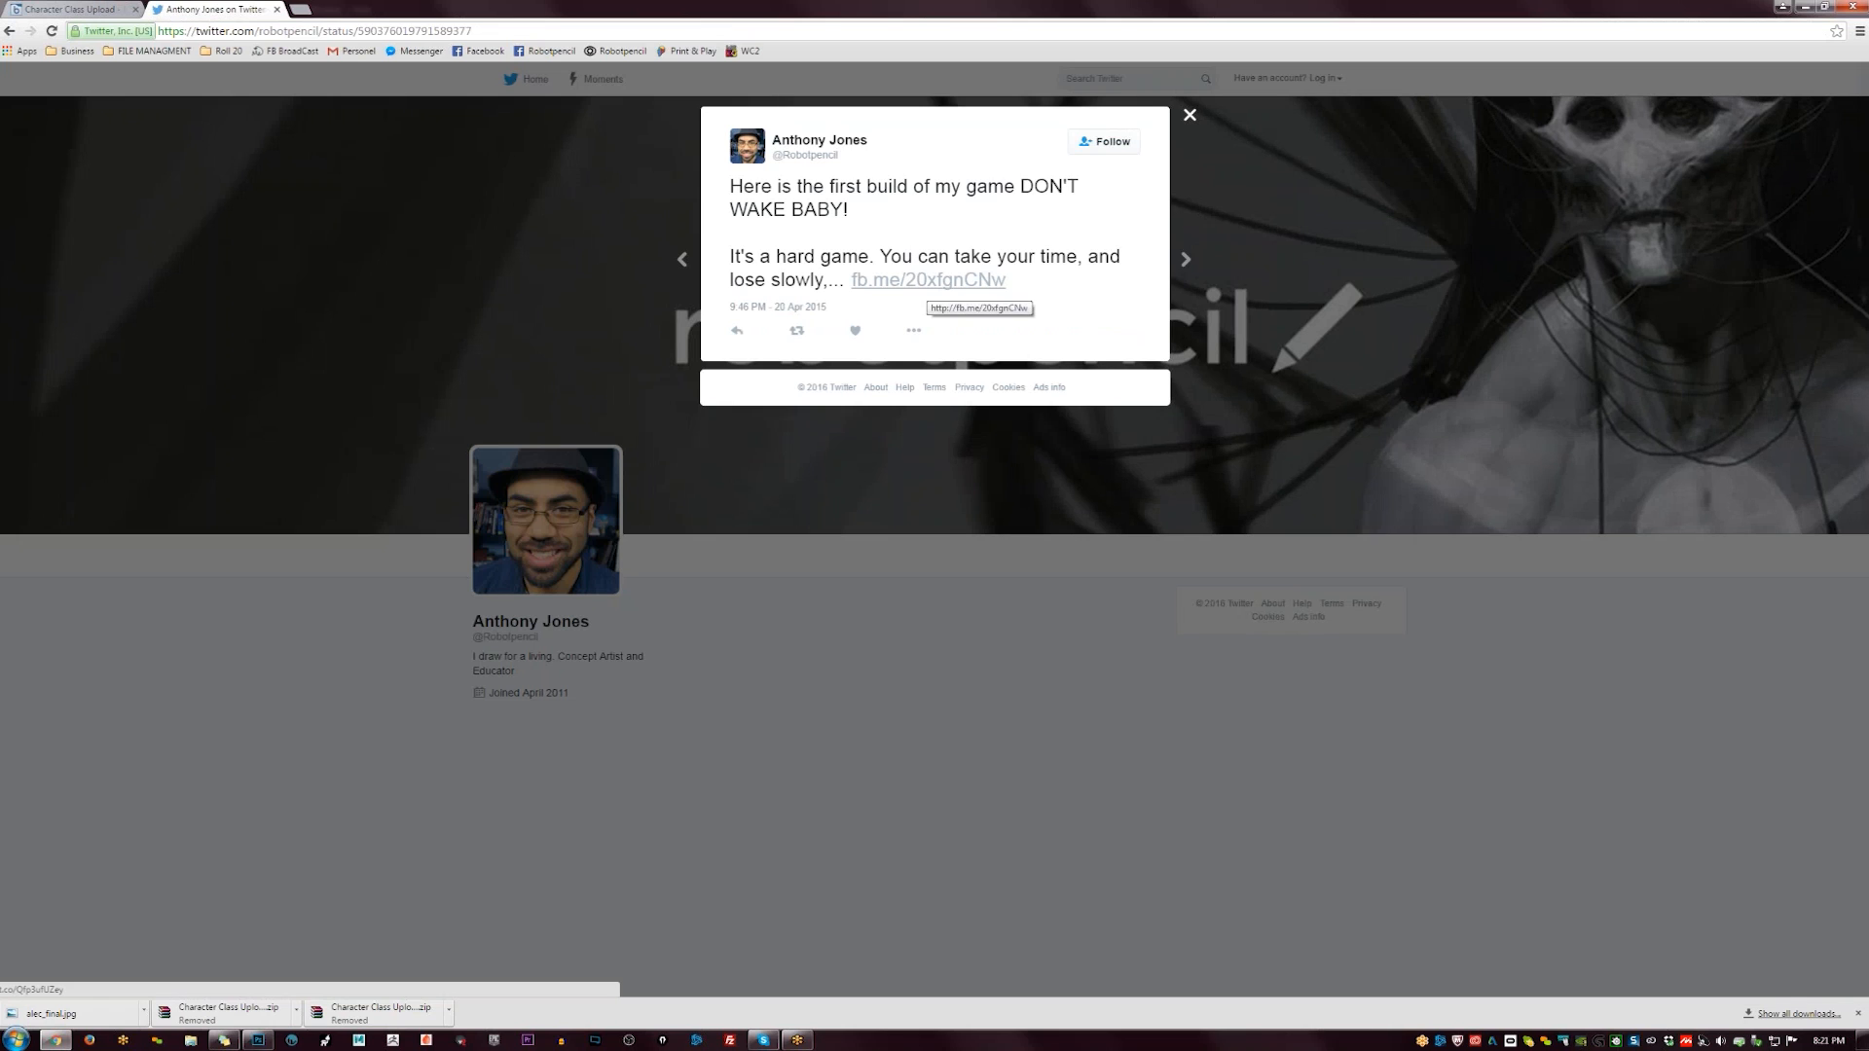
pyautogui.click(925, 281)
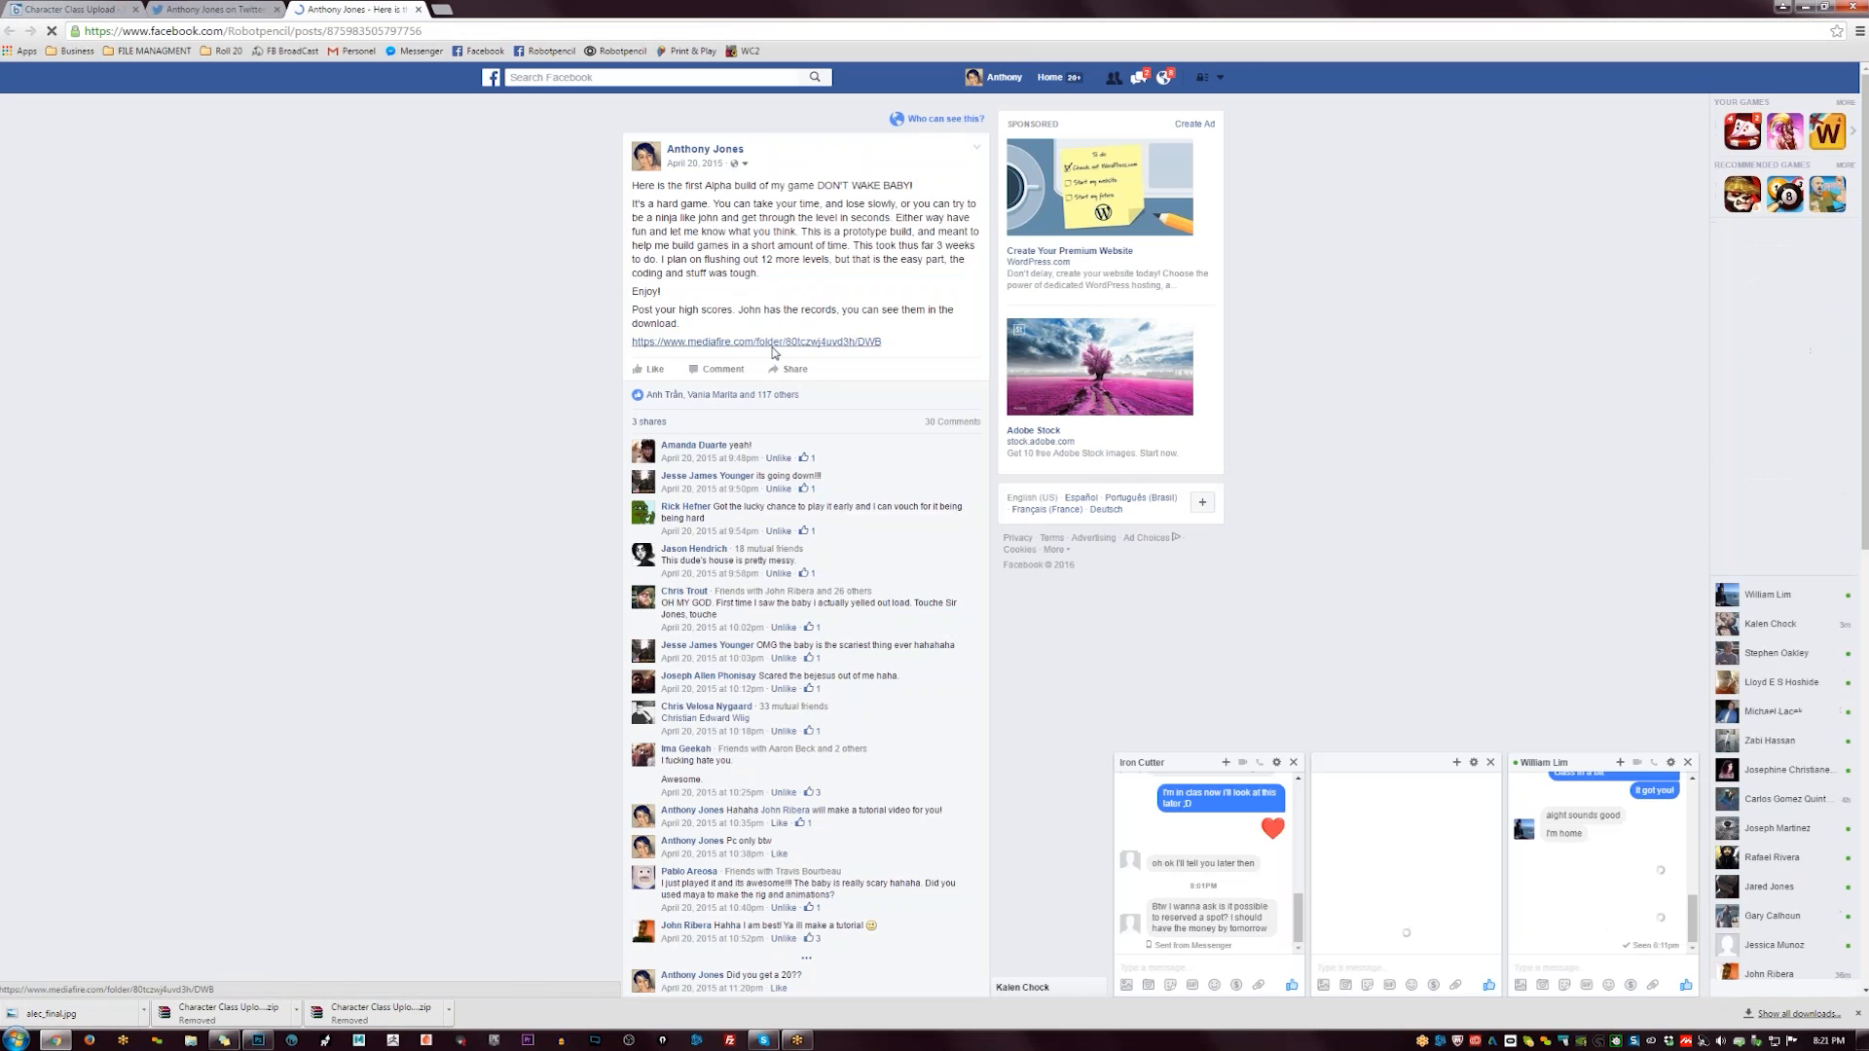
pyautogui.click(750, 342)
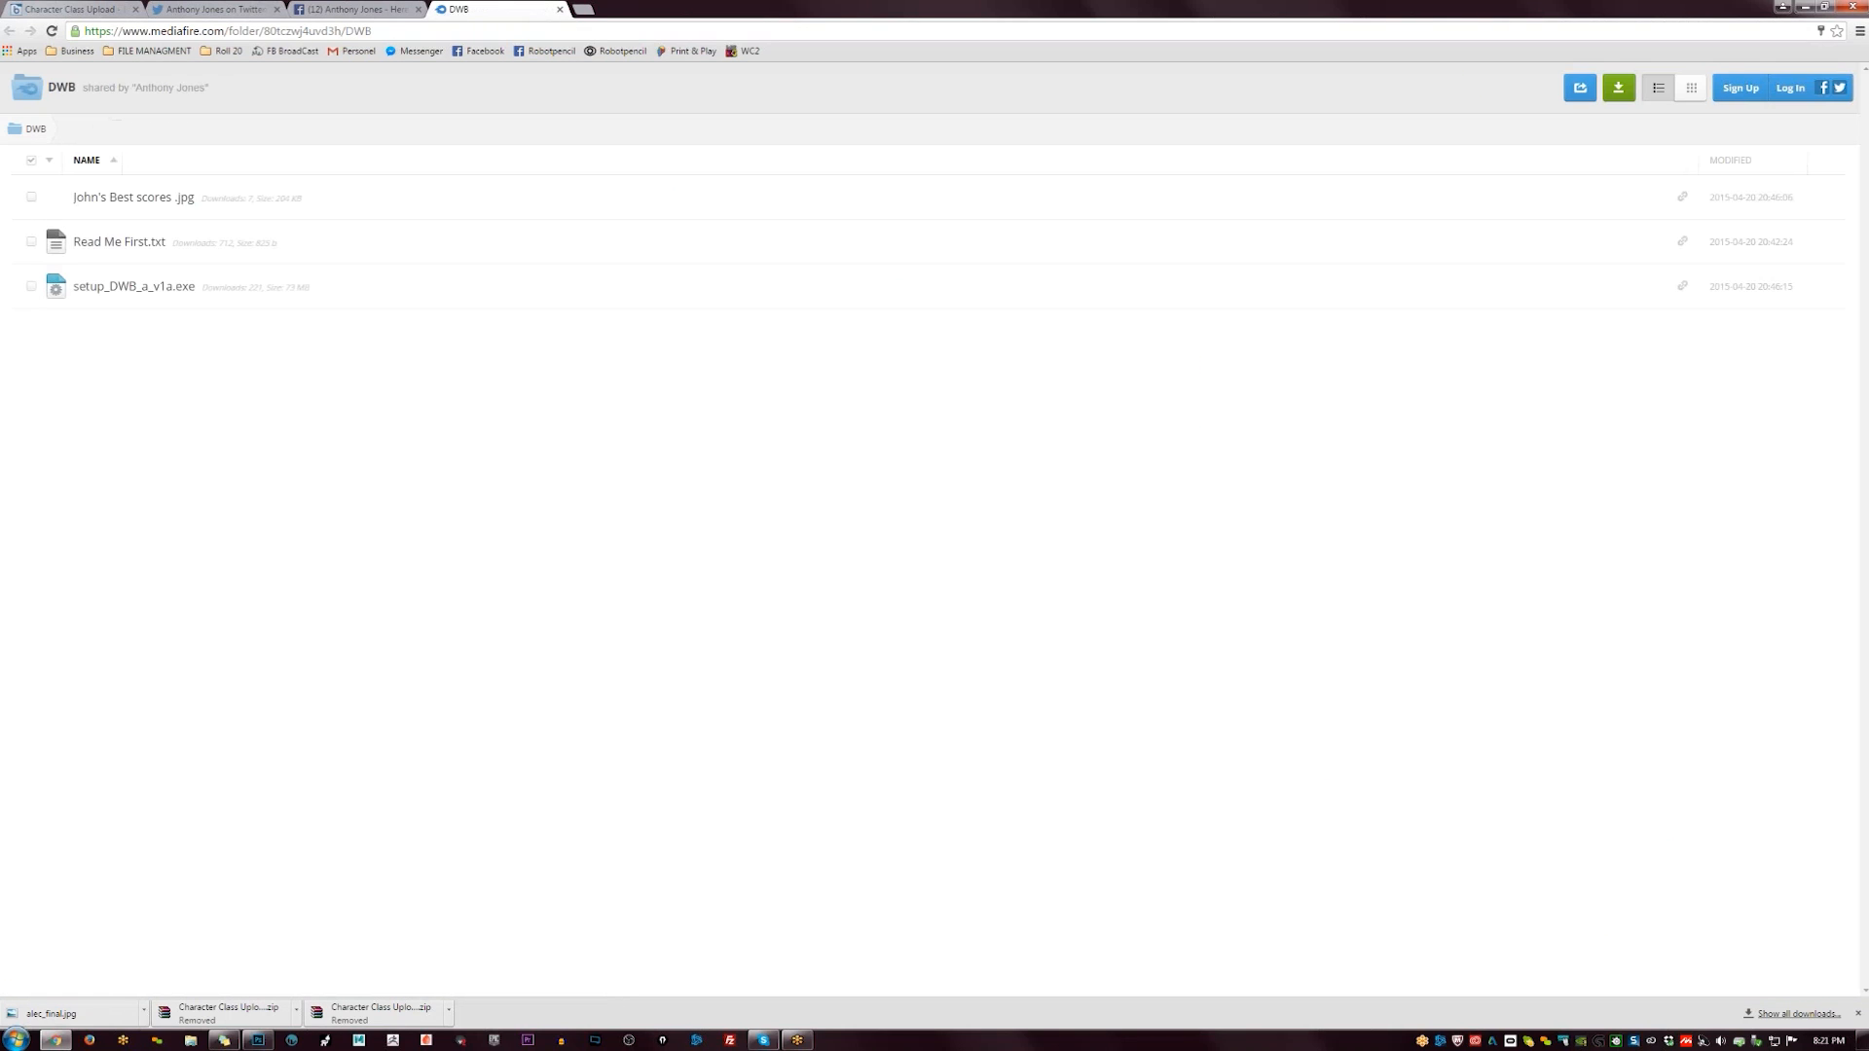
# - Copy the DWB folder's URL, close FileZilla, and send the link to the "(EVENING) August 2016 Character Class" Skype chat
pyautogui.click(289, 30)
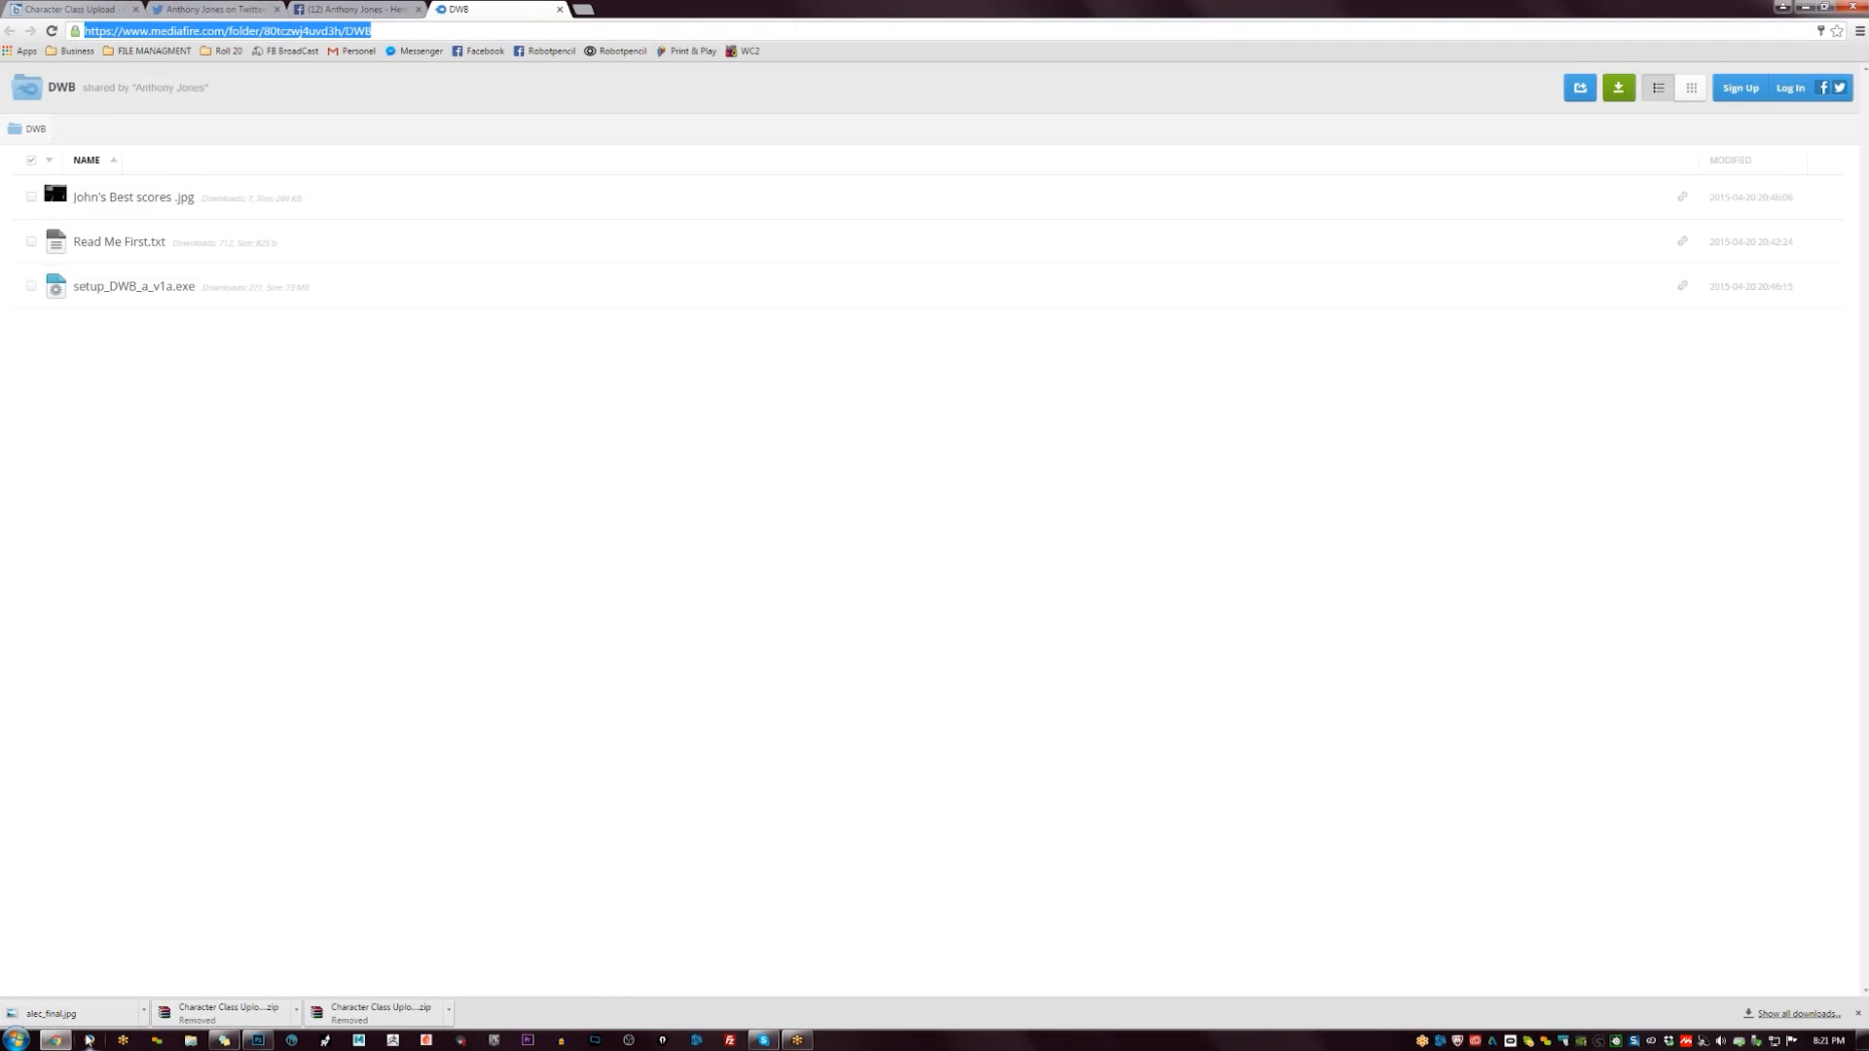
pyautogui.click(59, 1040)
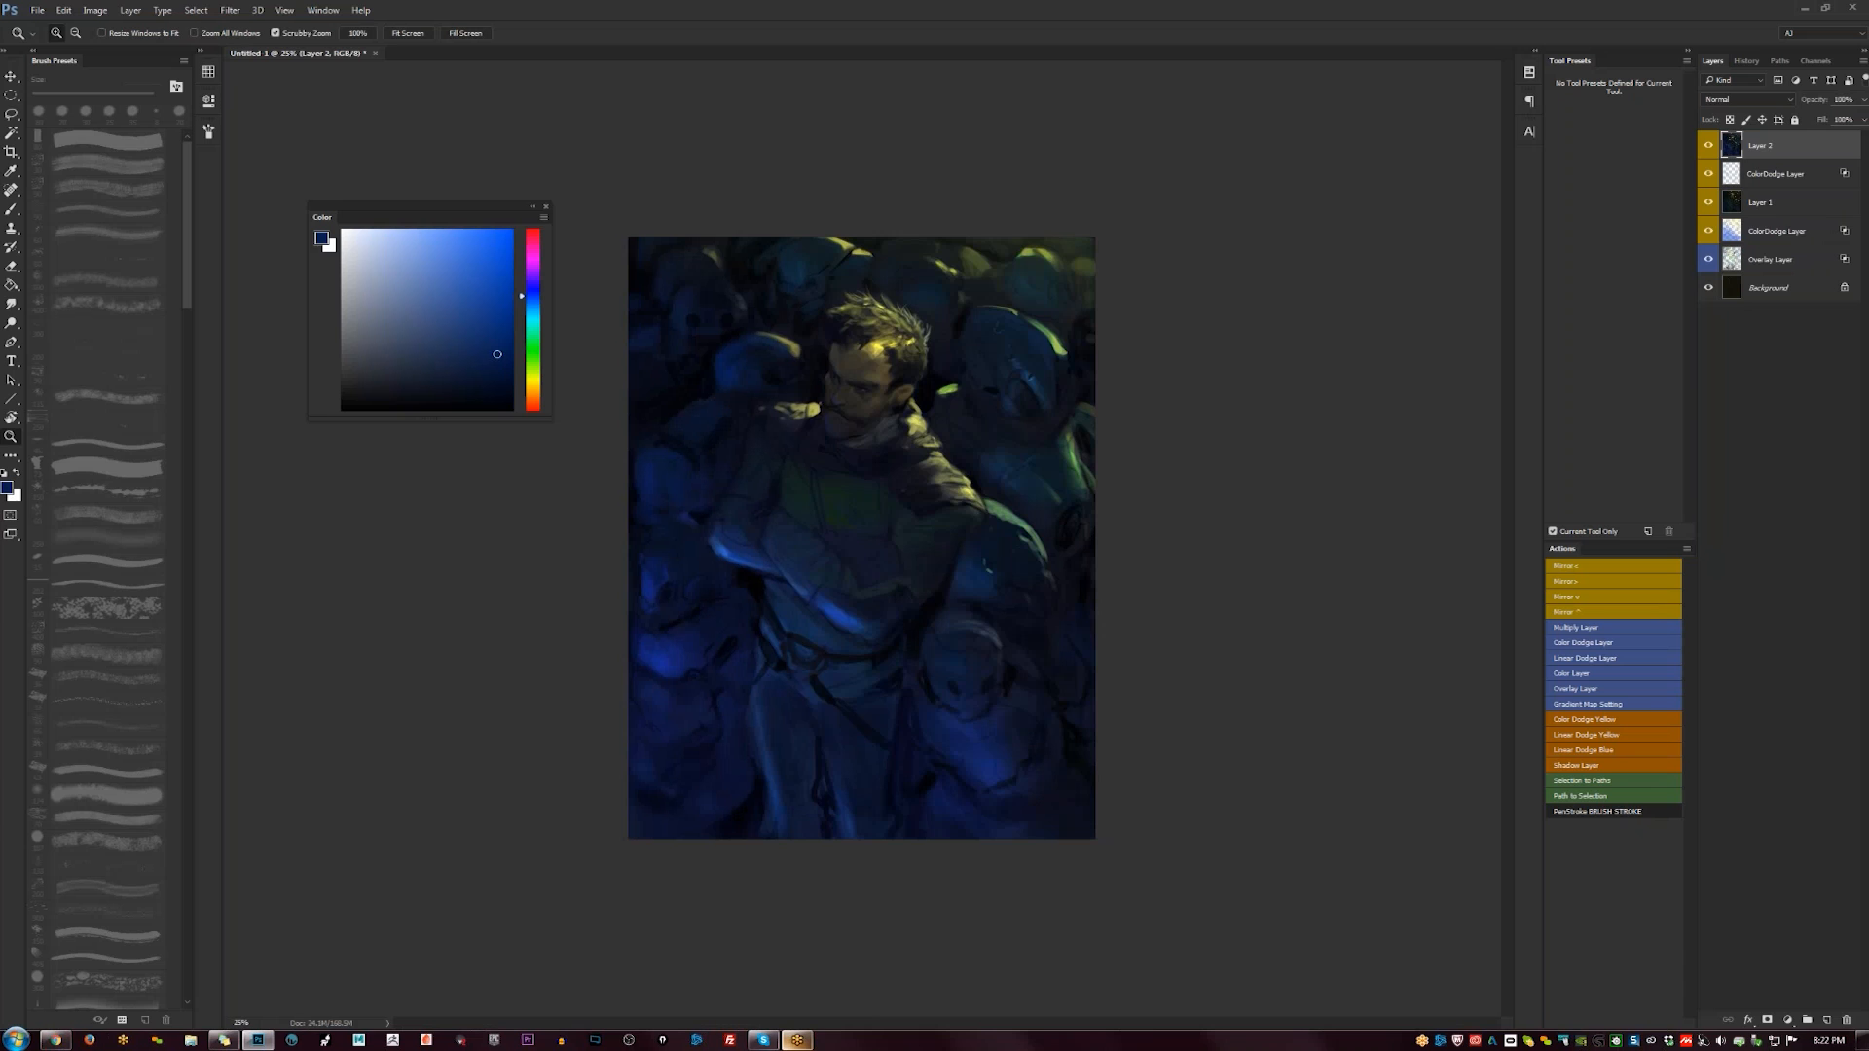
pyautogui.click(730, 1042)
pyautogui.click(763, 1041)
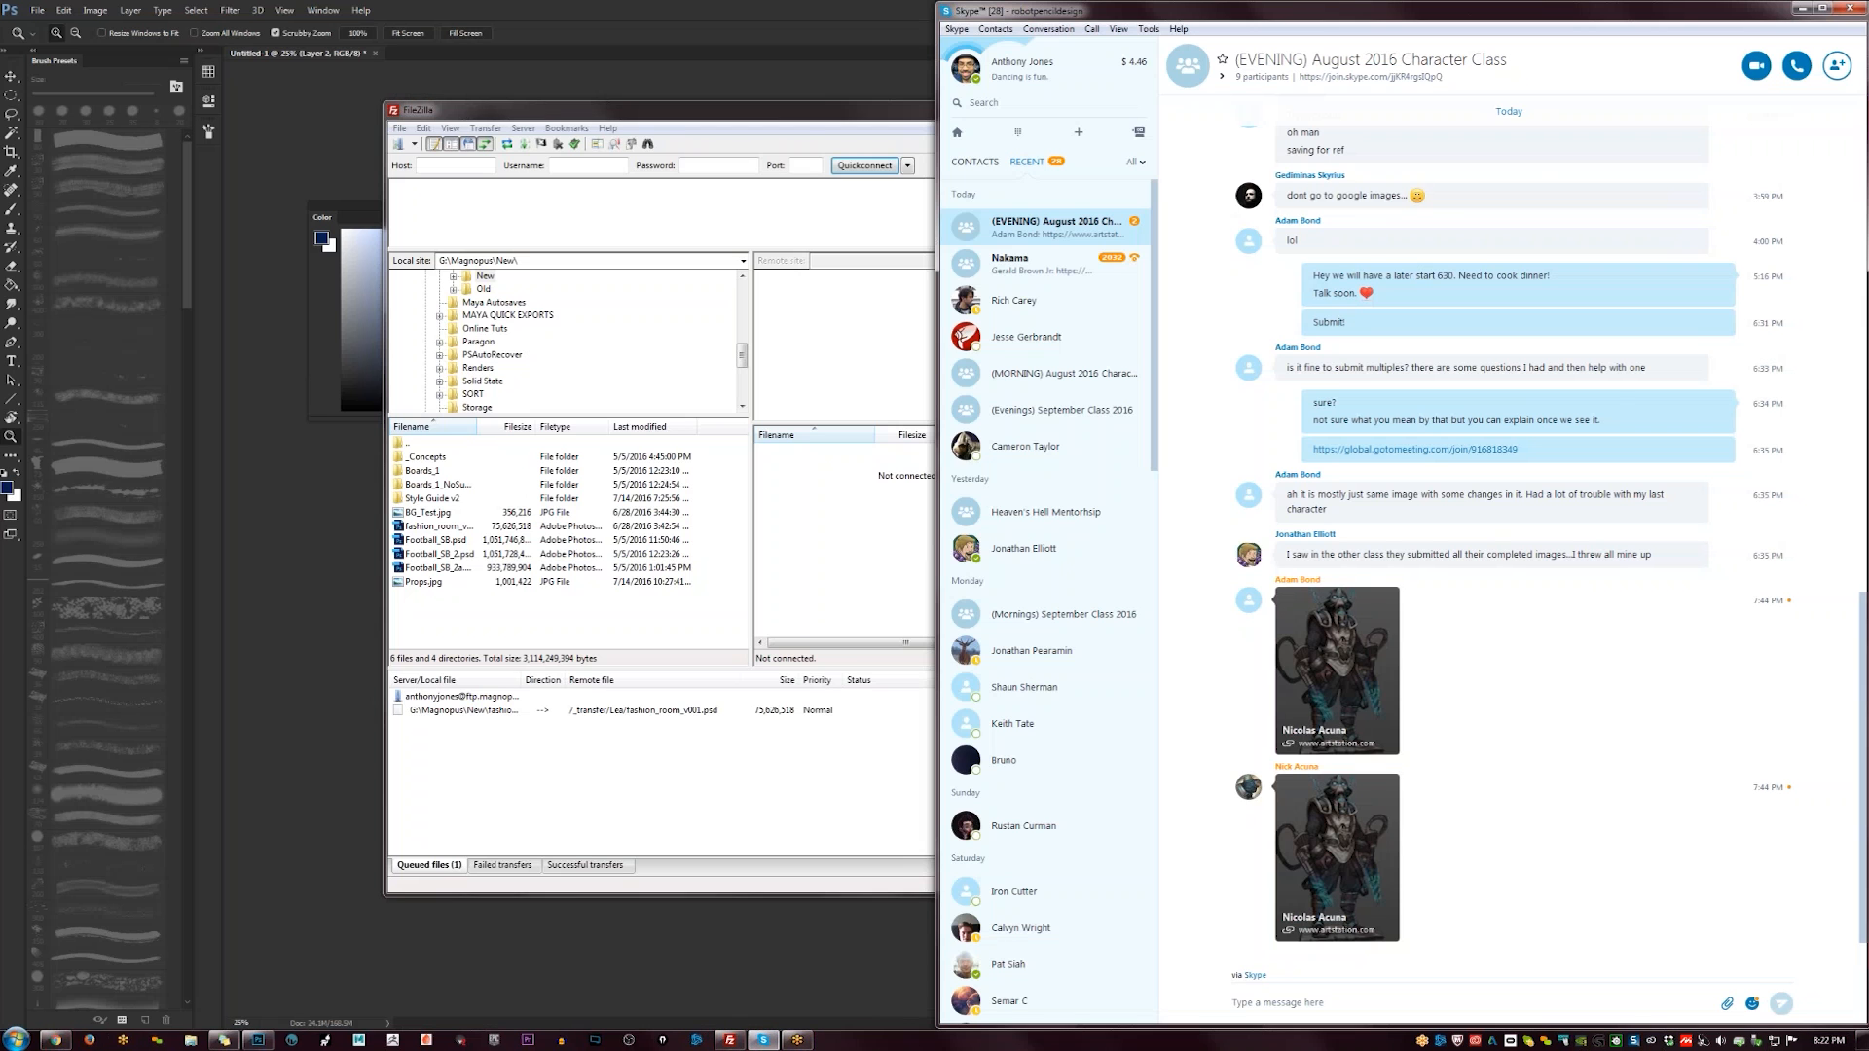
pyautogui.click(803, 122)
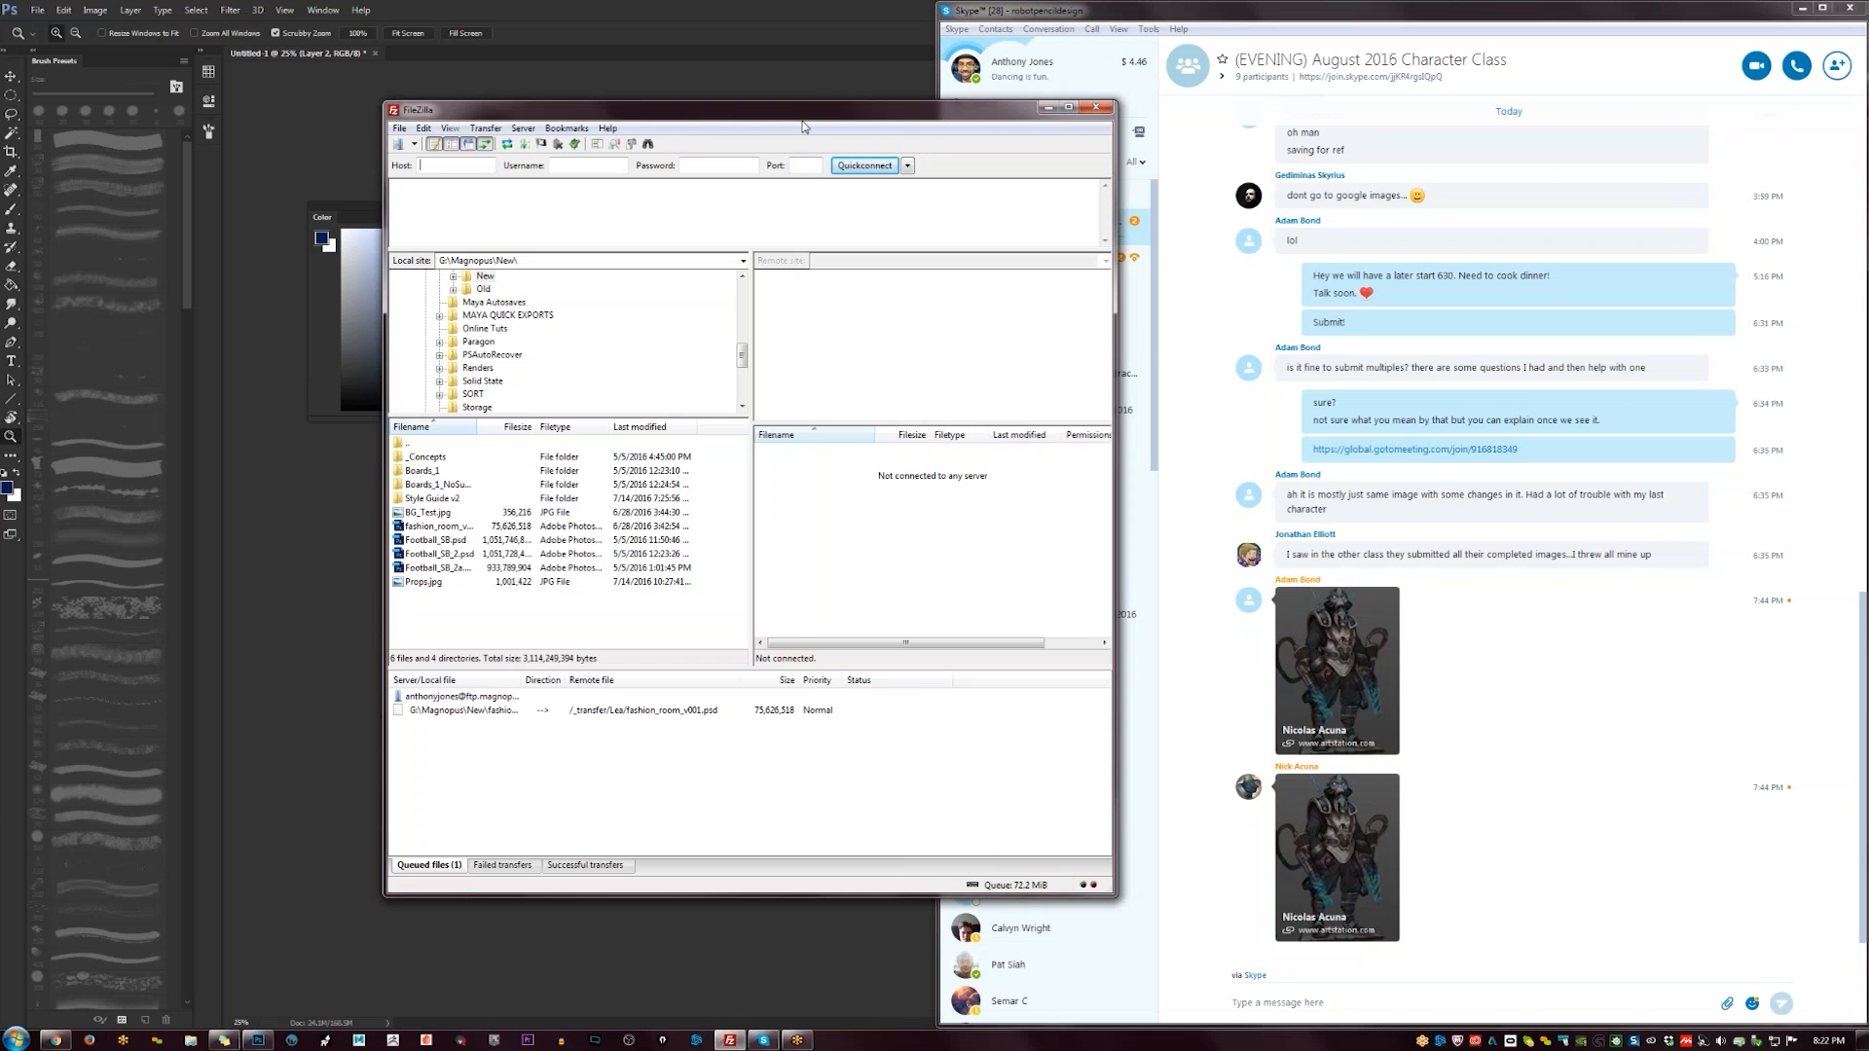
pyautogui.click(1097, 109)
pyautogui.click(1388, 1005)
pyautogui.write('https://www.mediafire.com/folder/89tczwj4uvd3h/DWB')
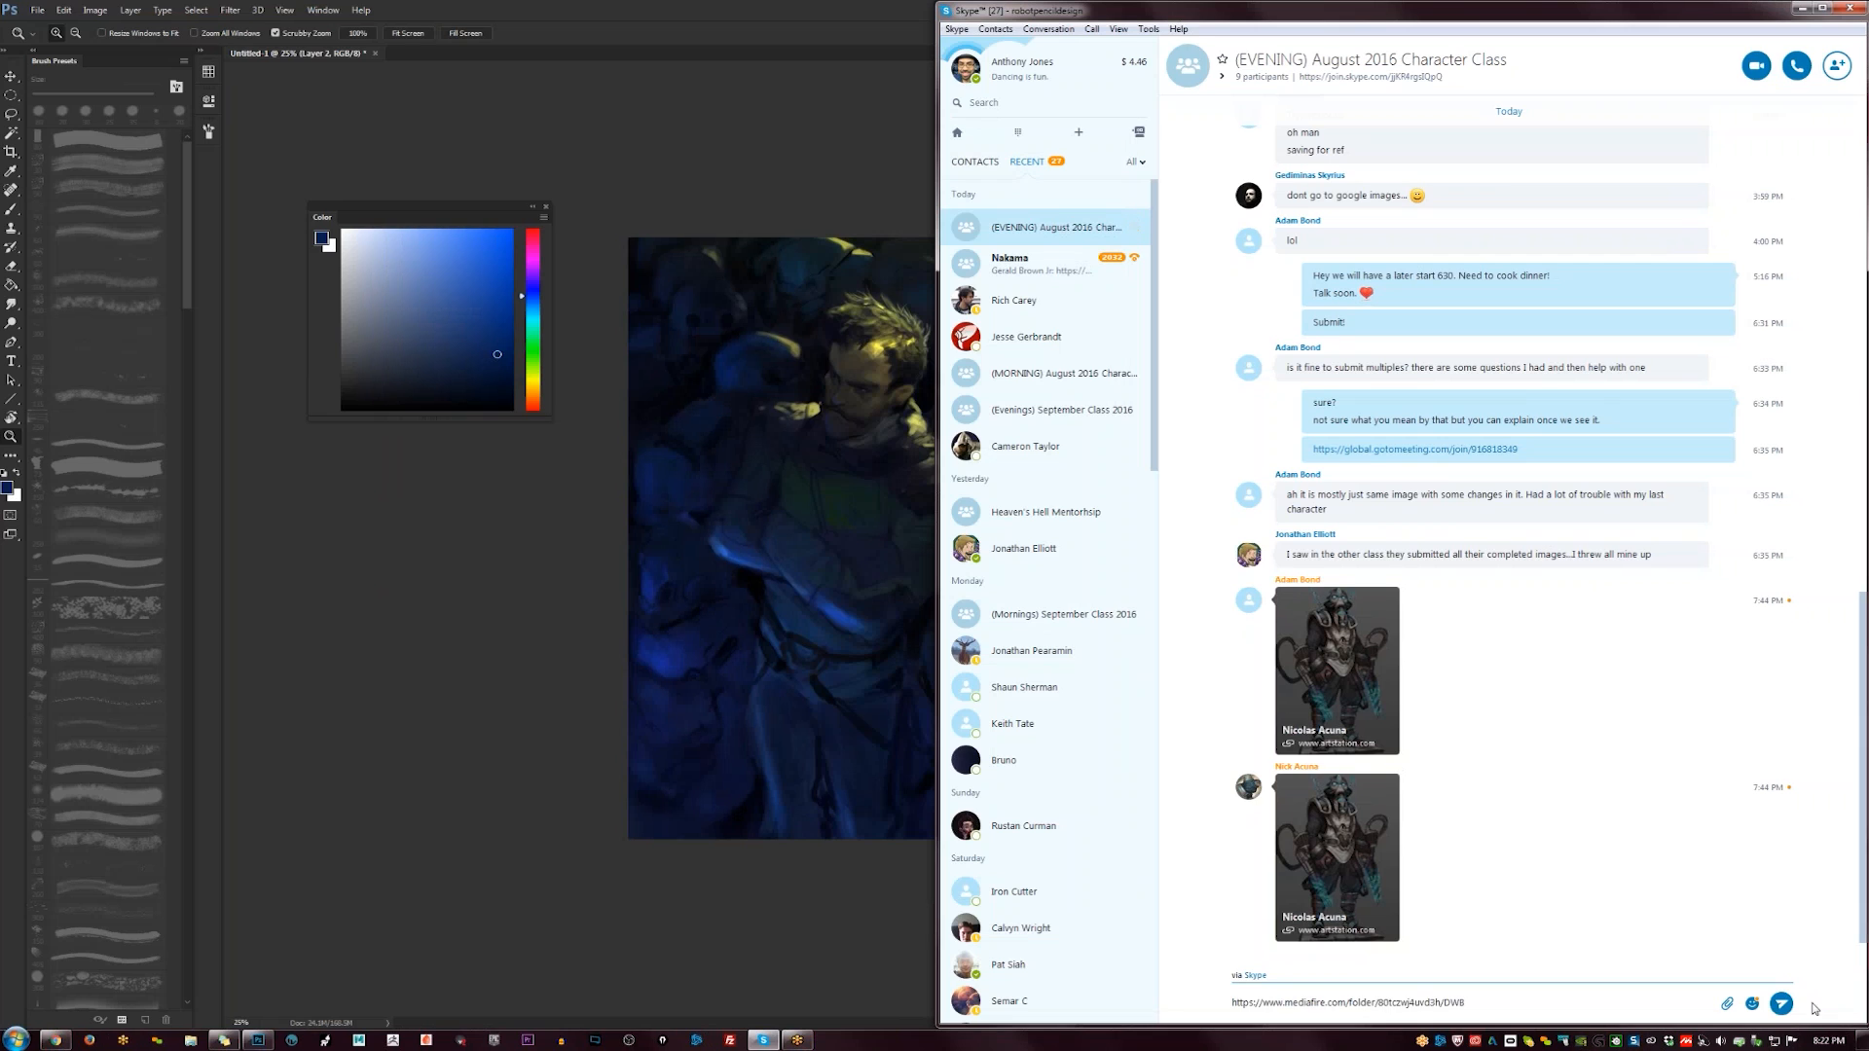
pyautogui.press('Return')
pyautogui.click(622, 932)
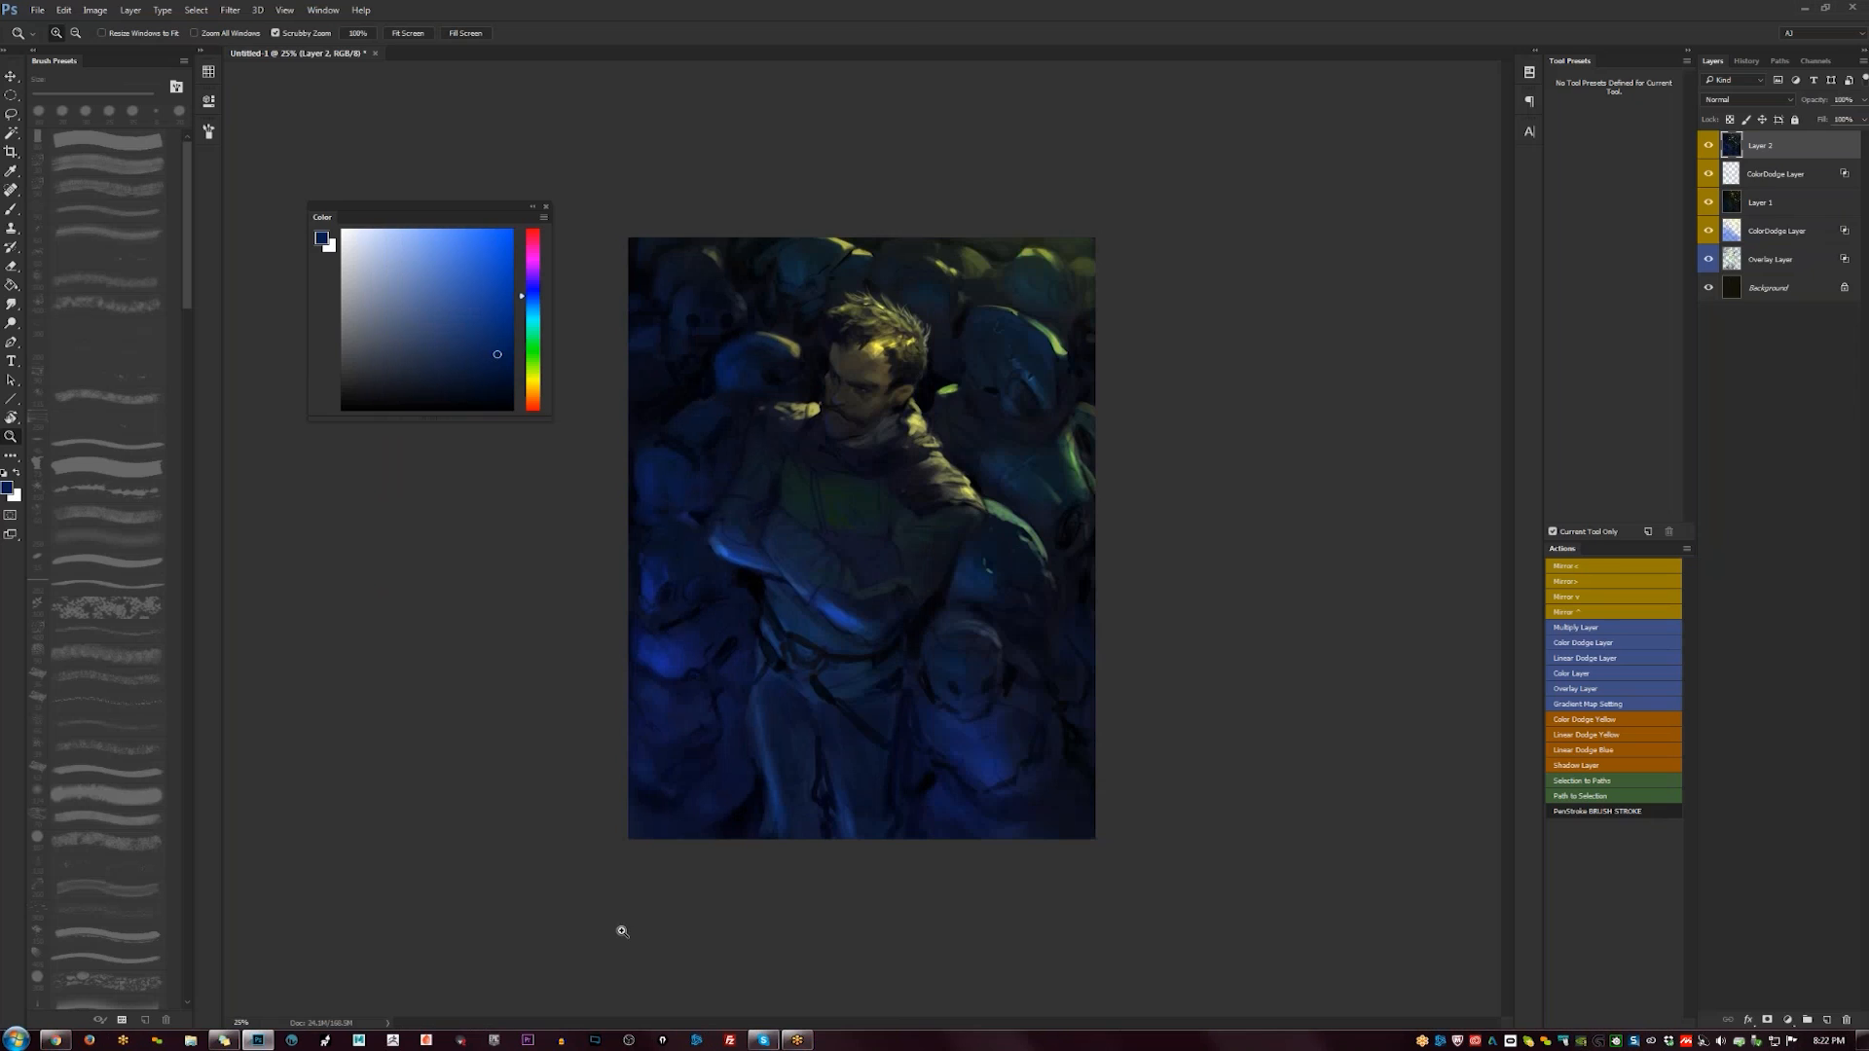
pyautogui.click(15, 1040)
pyautogui.write('d')
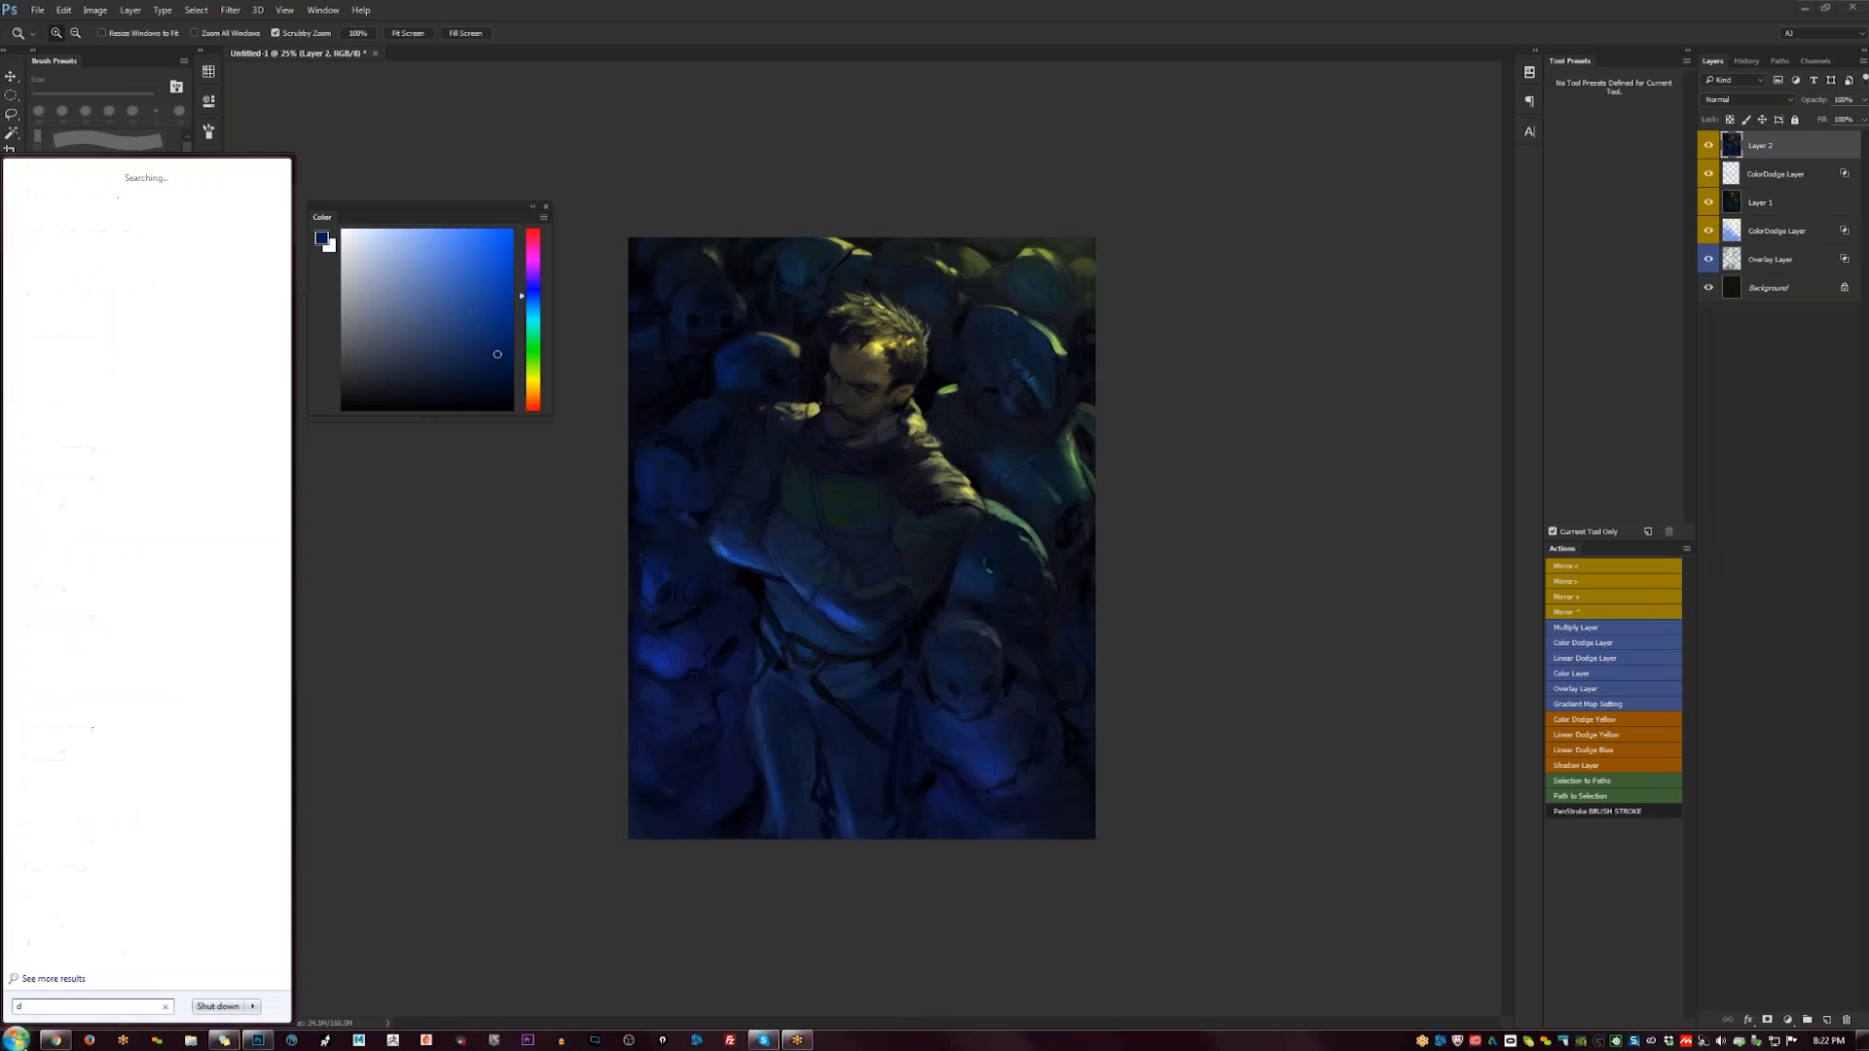
pyautogui.write('on')
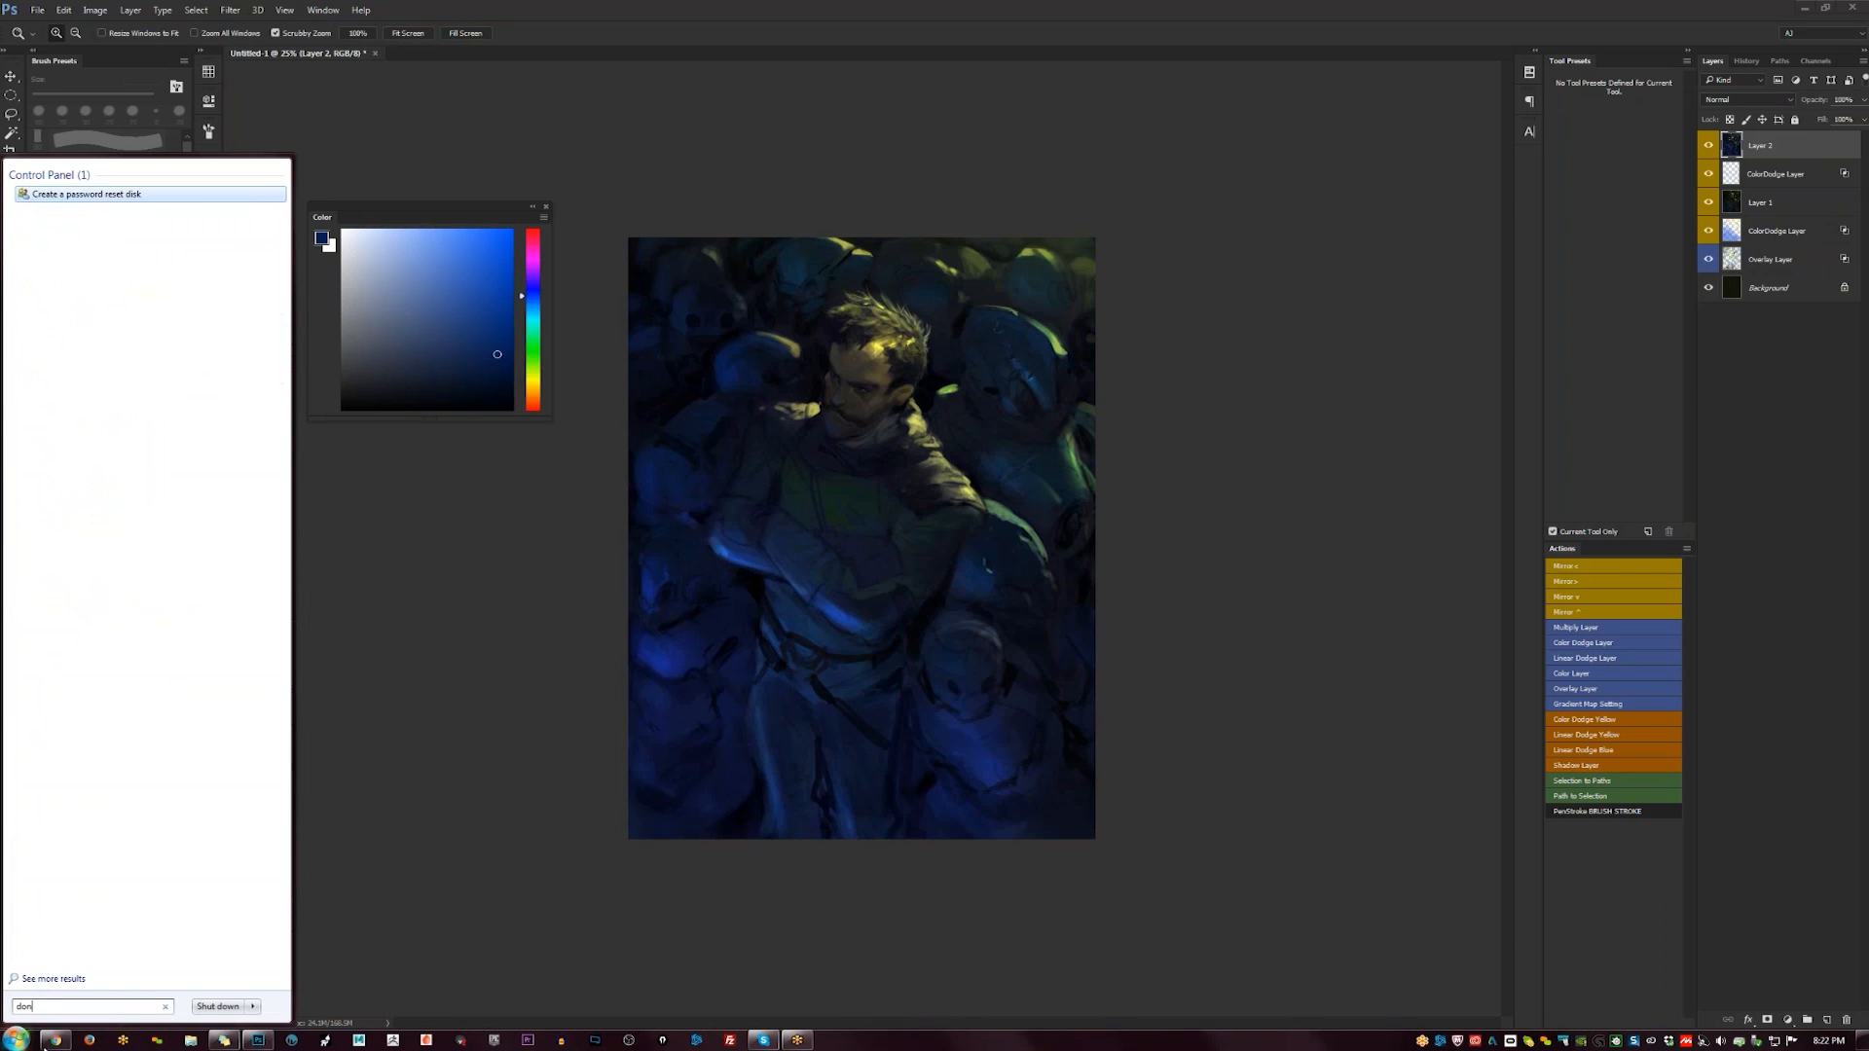
pyautogui.press('BackSpace')
pyautogui.press('BackSpace')
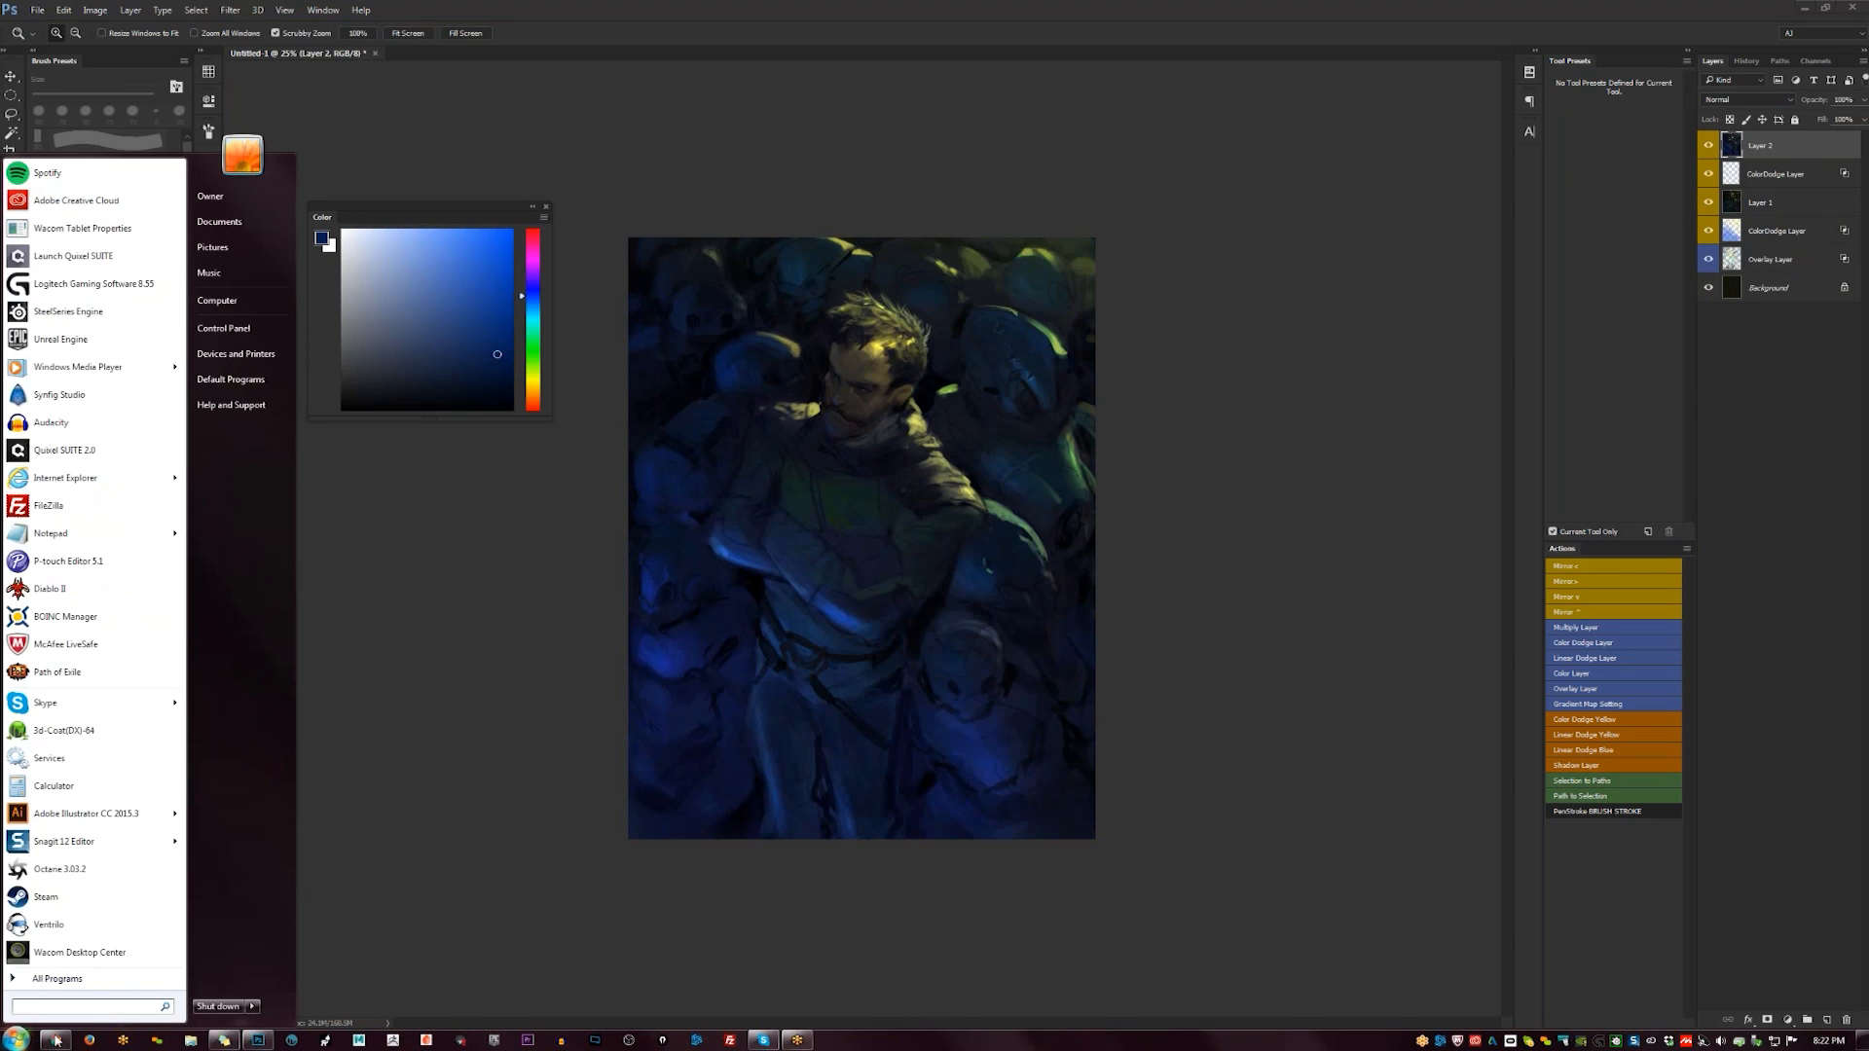
# - Switch back to the browser and download setup_DWB_a_v1a.exe from the DWB folder on MediaFire
pyautogui.click(56, 1041)
pyautogui.click(136, 939)
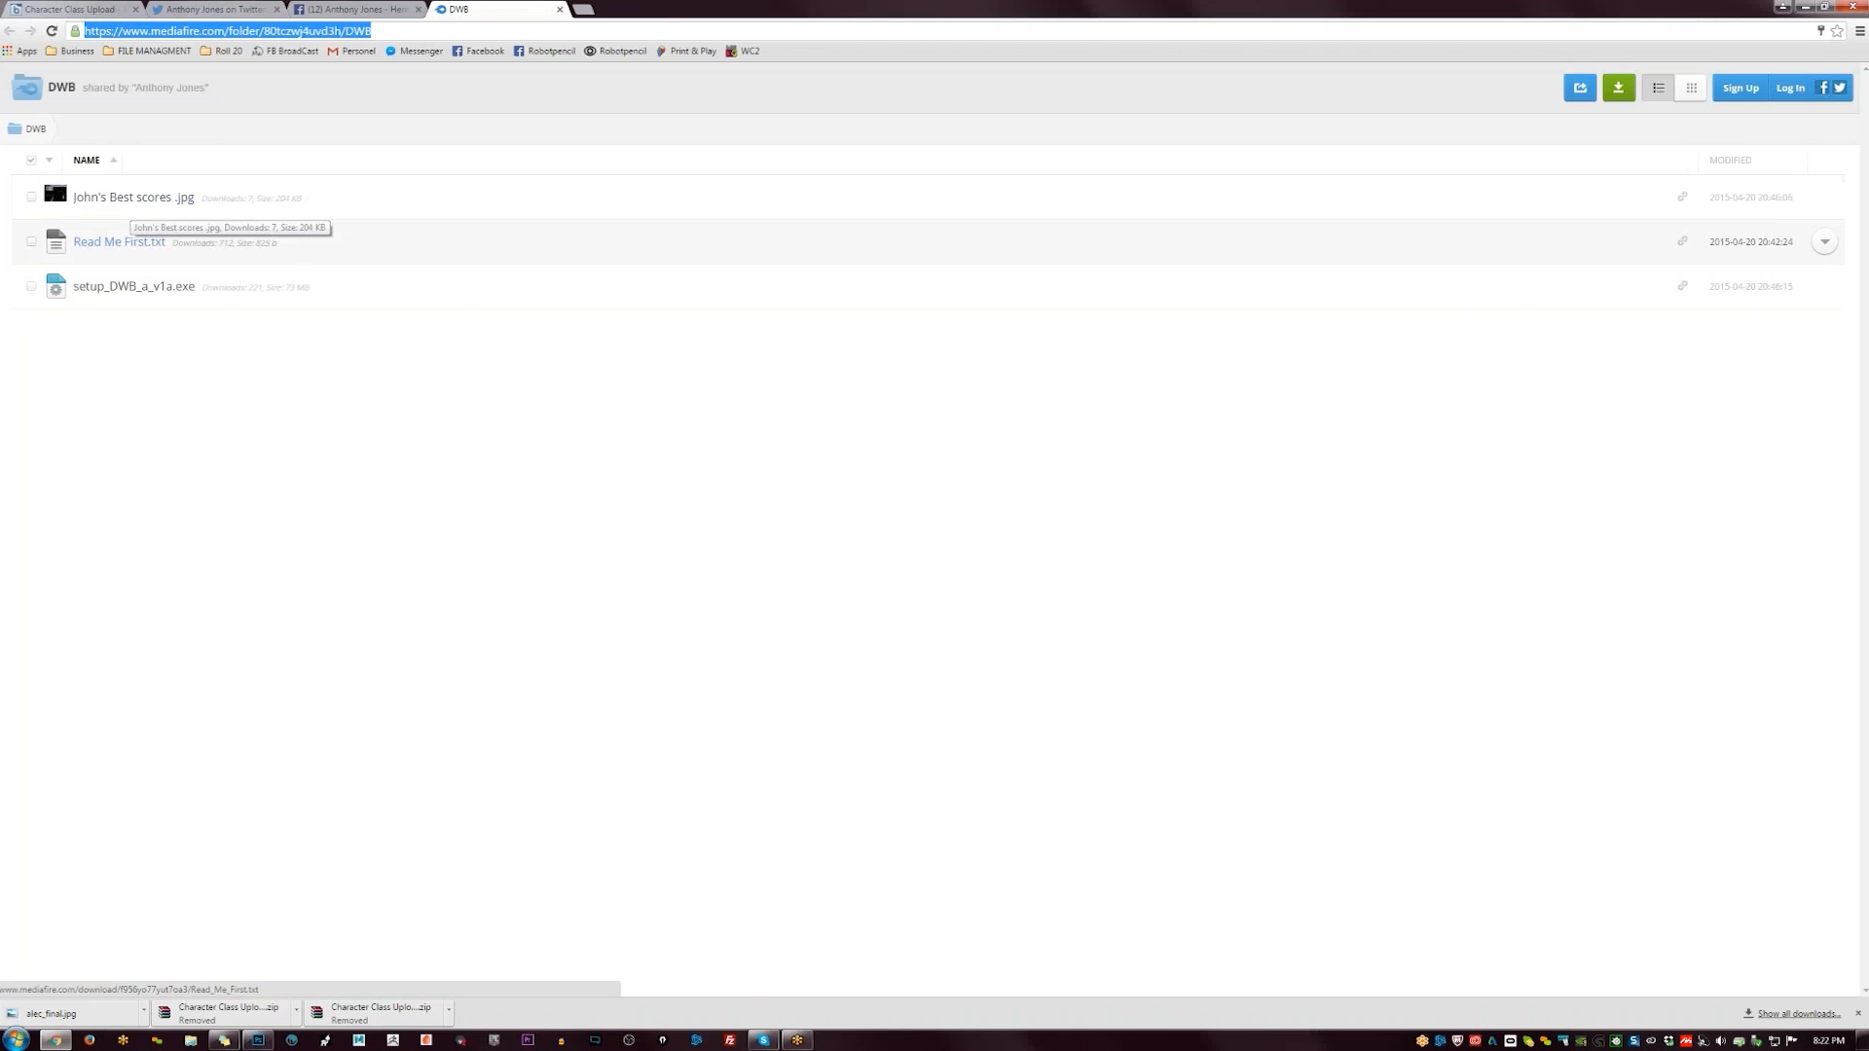
pyautogui.click(140, 286)
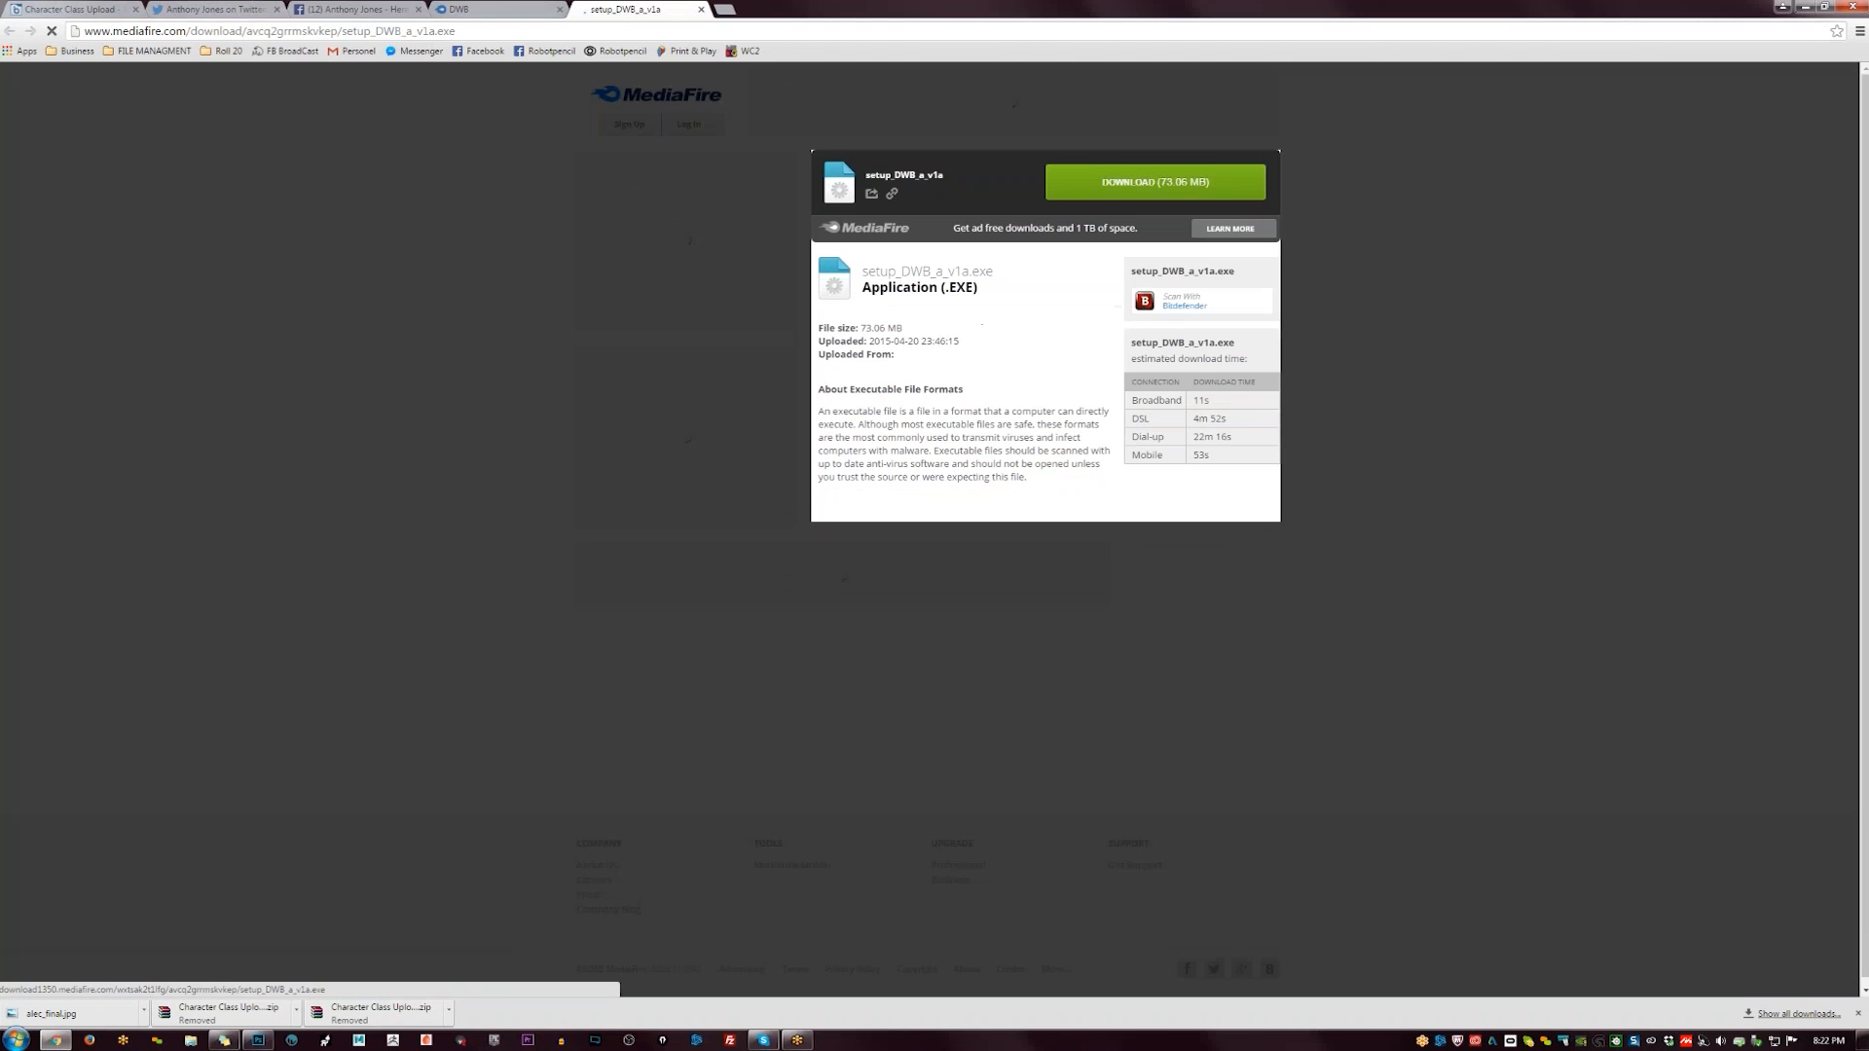
pyautogui.click(1156, 182)
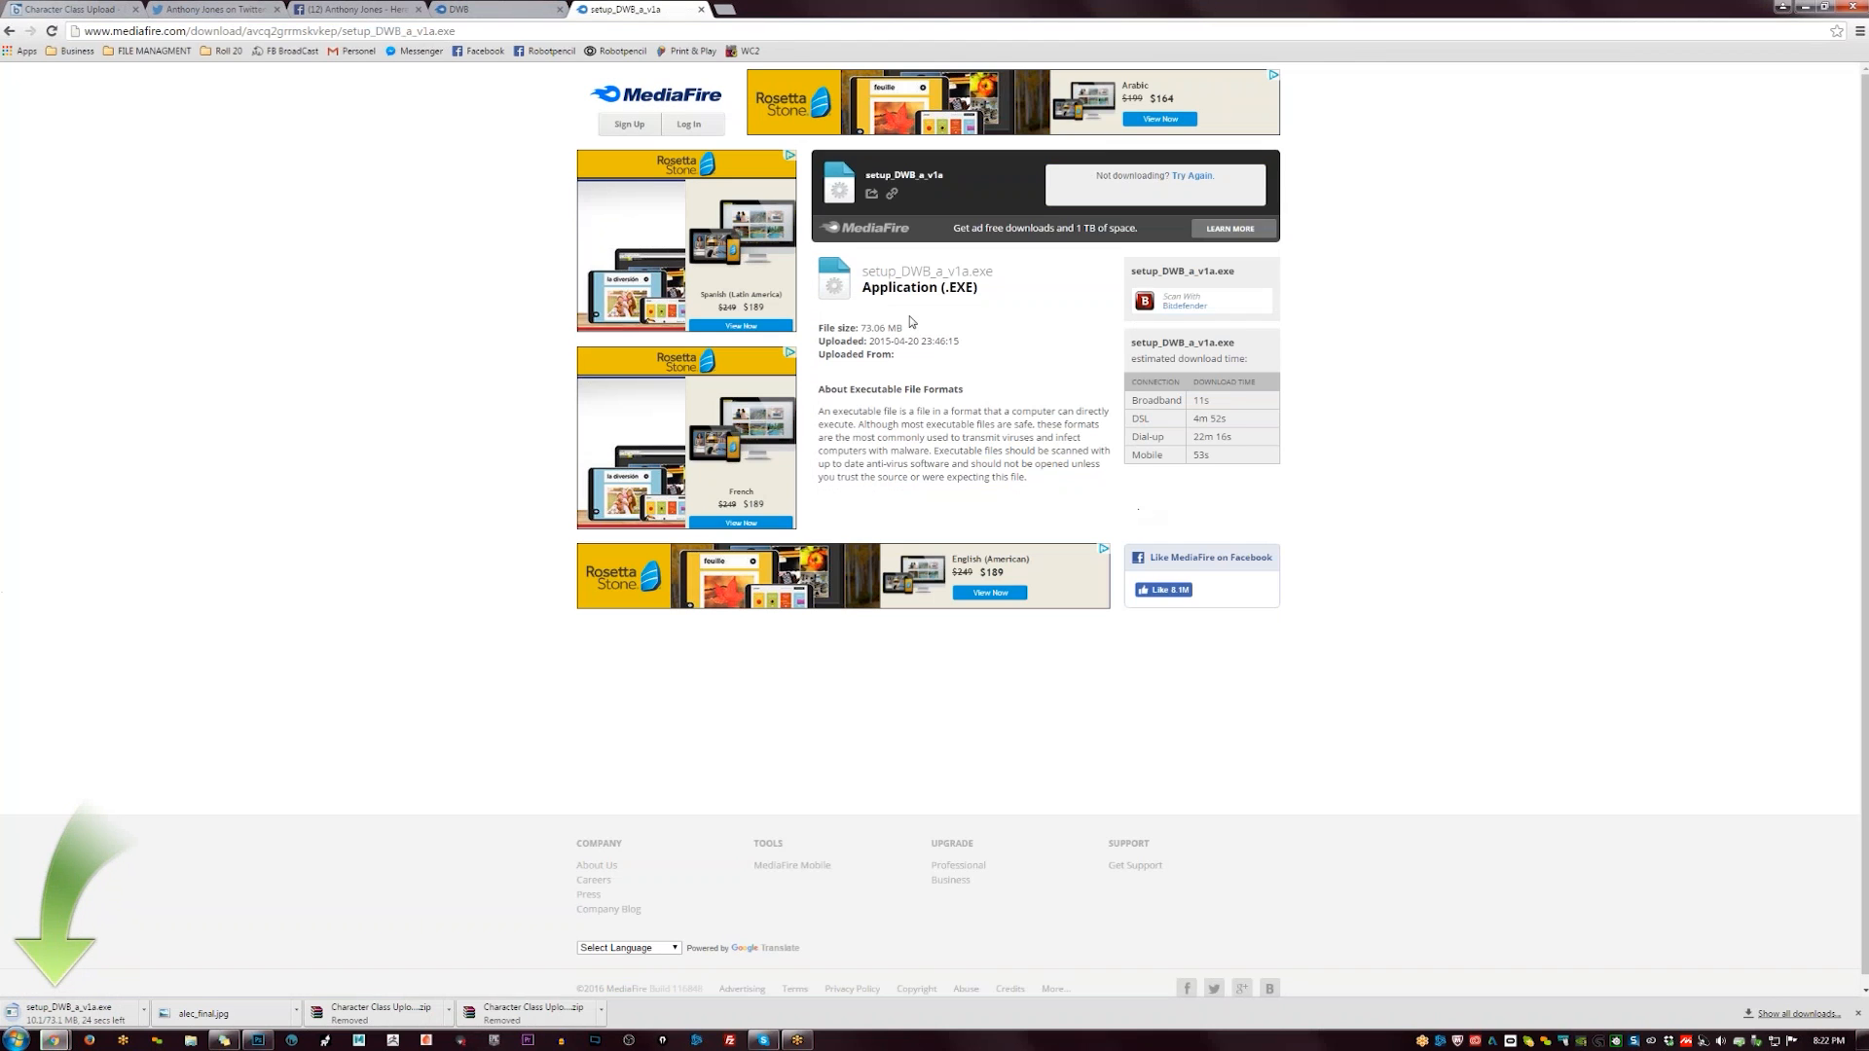
pyautogui.tripleClick(897, 343)
pyautogui.click(898, 346)
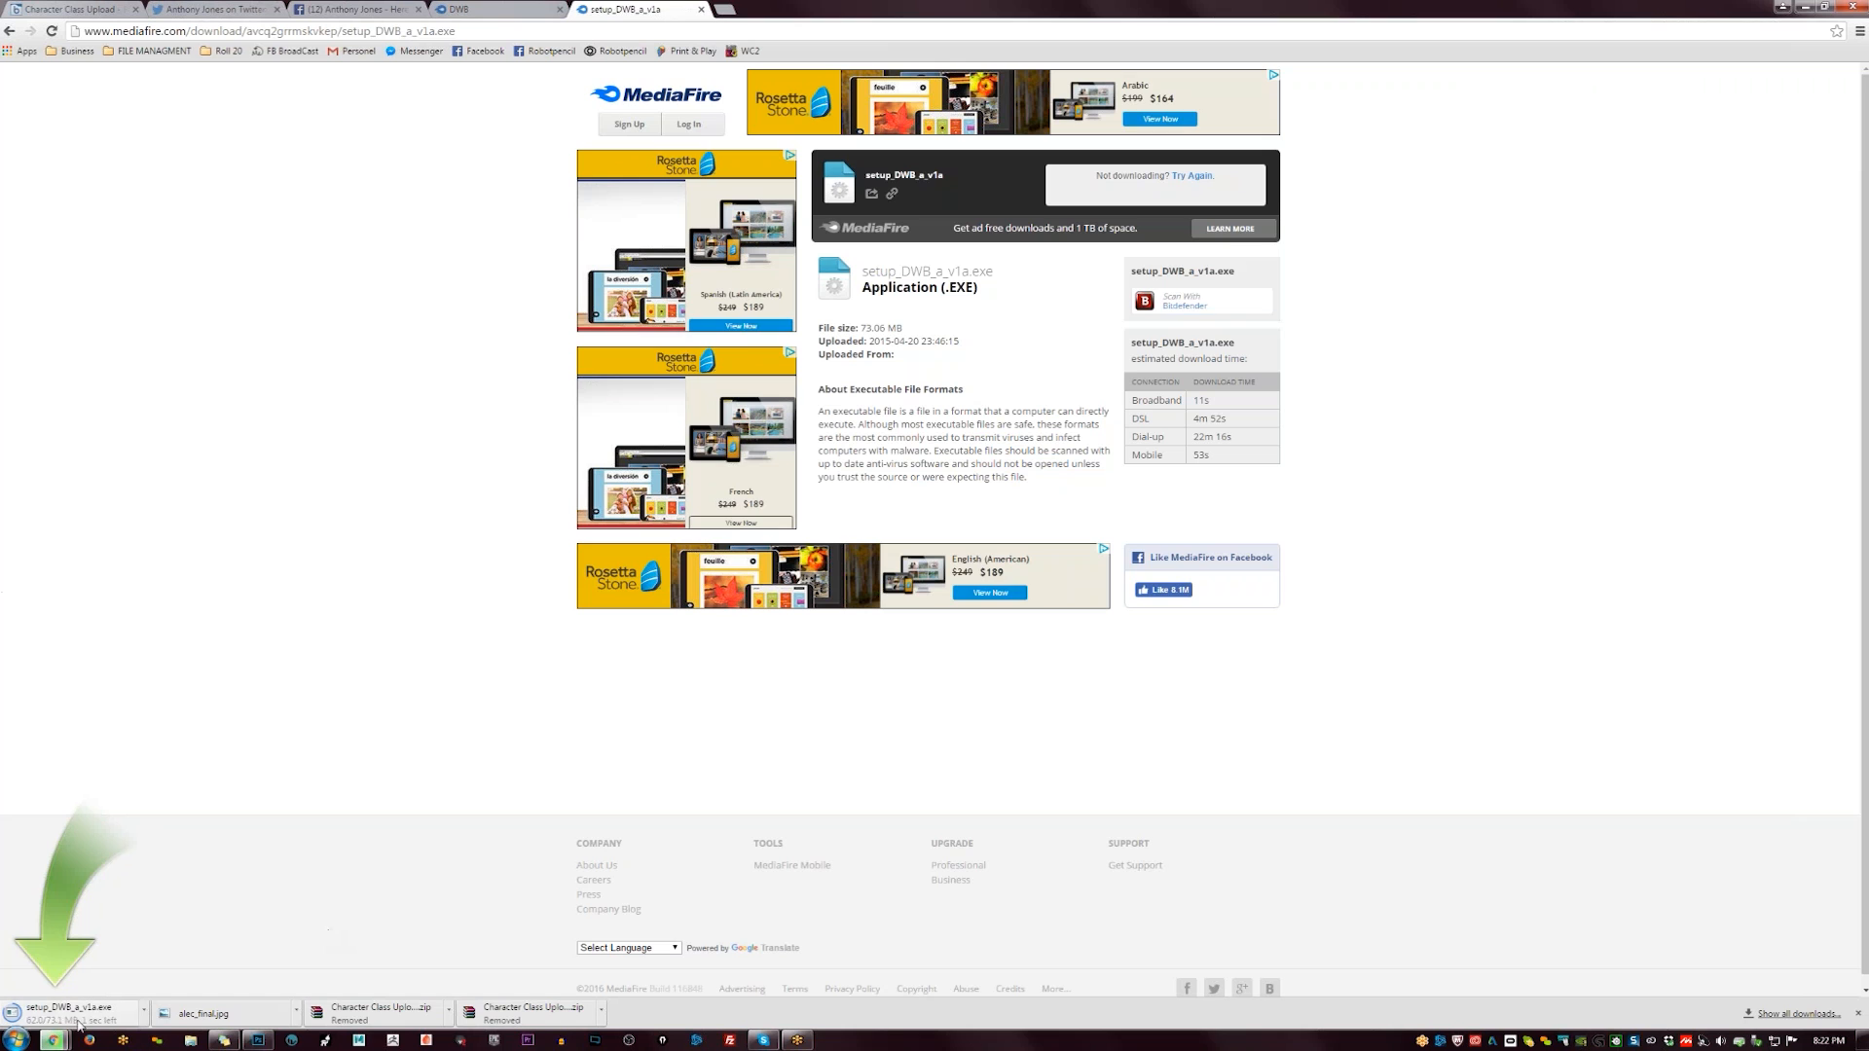
# - Switch to Photoshop and save the painting as 016 in Photoshop format in the AJ Artworks New folder
pyautogui.click(257, 1039)
pyautogui.click(1155, 362)
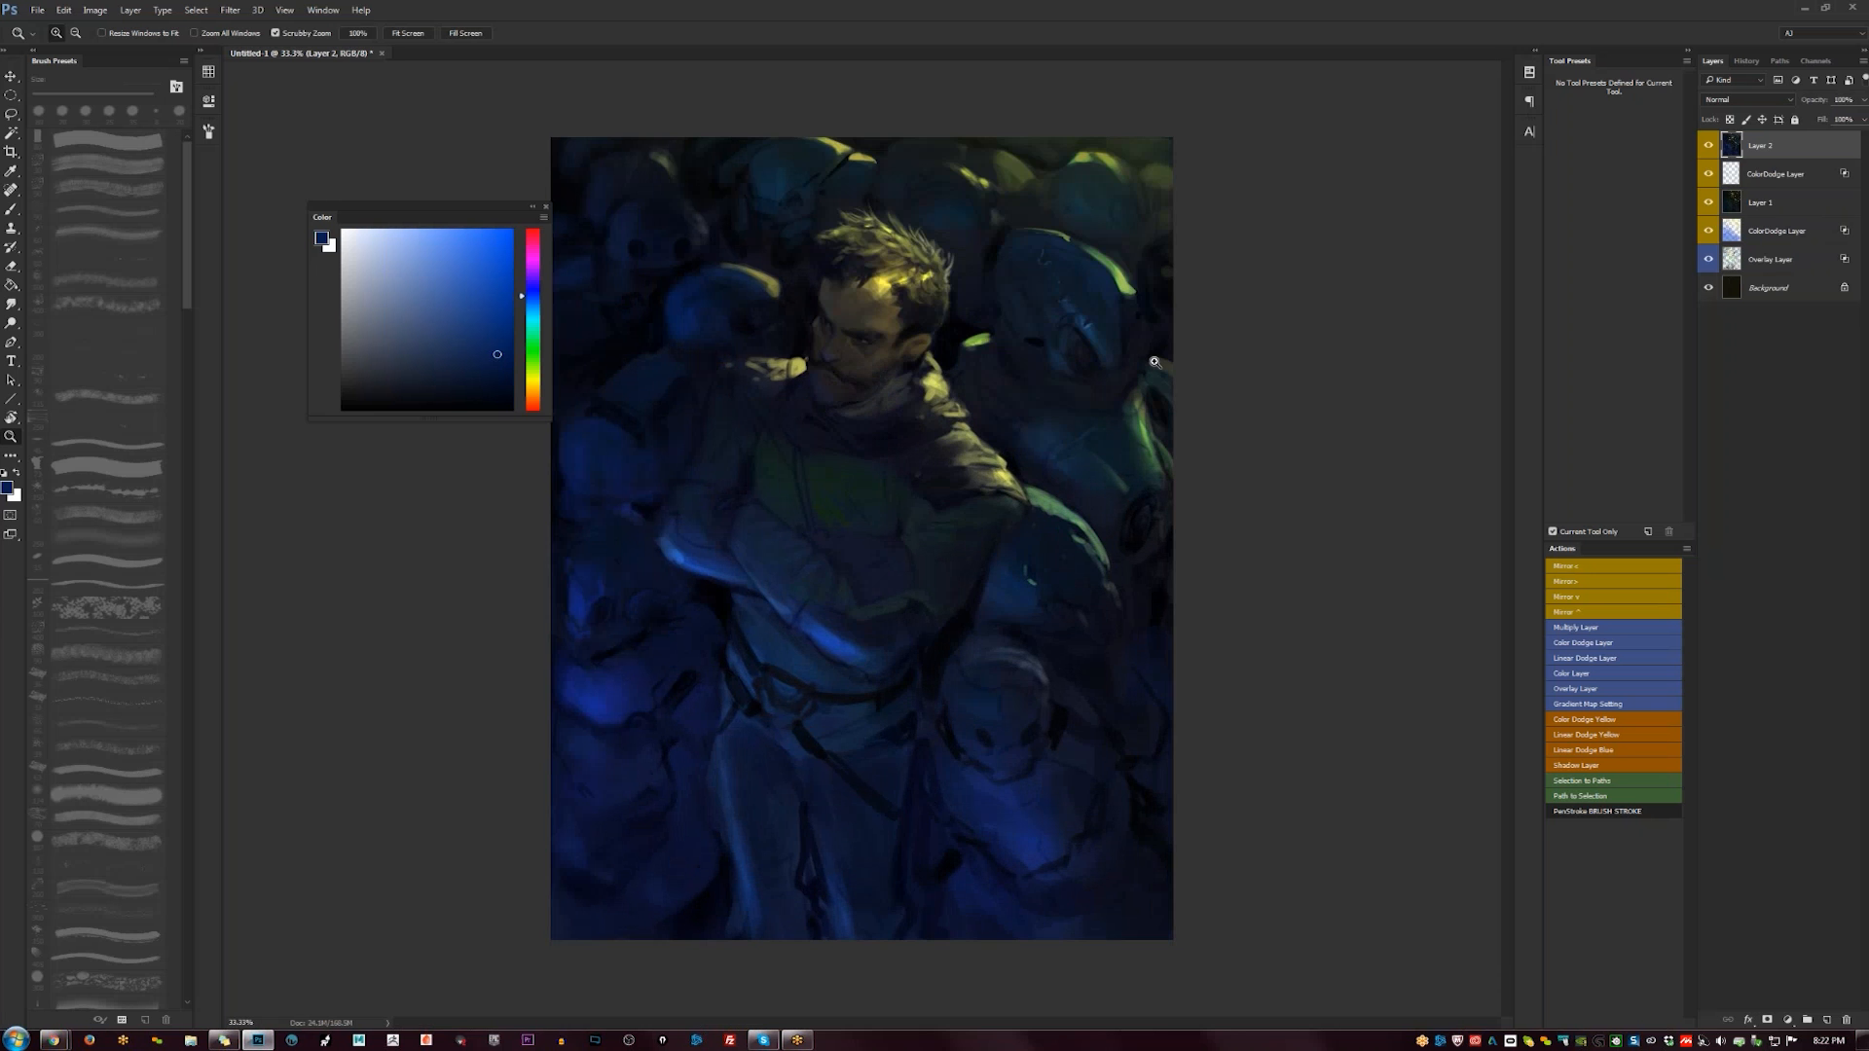
pyautogui.hotkey('ctrl', 's')
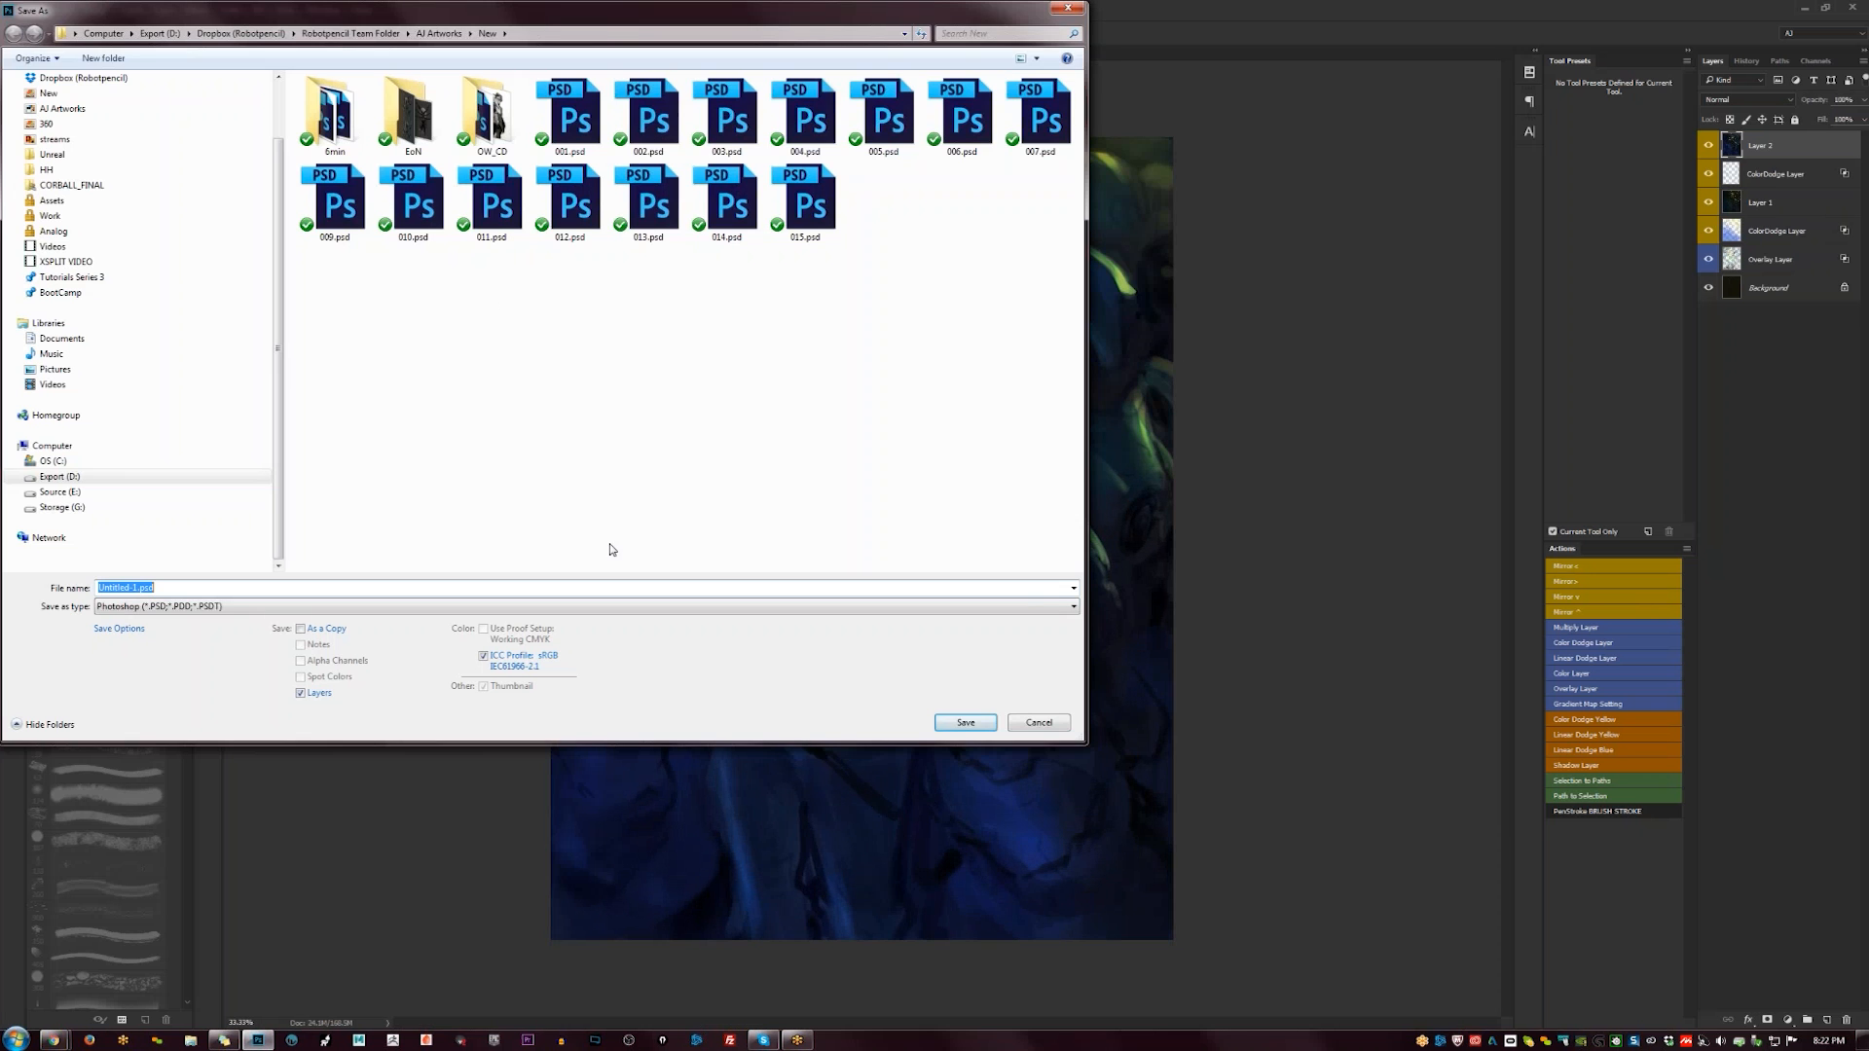
pyautogui.write('016')
pyautogui.press('Return')
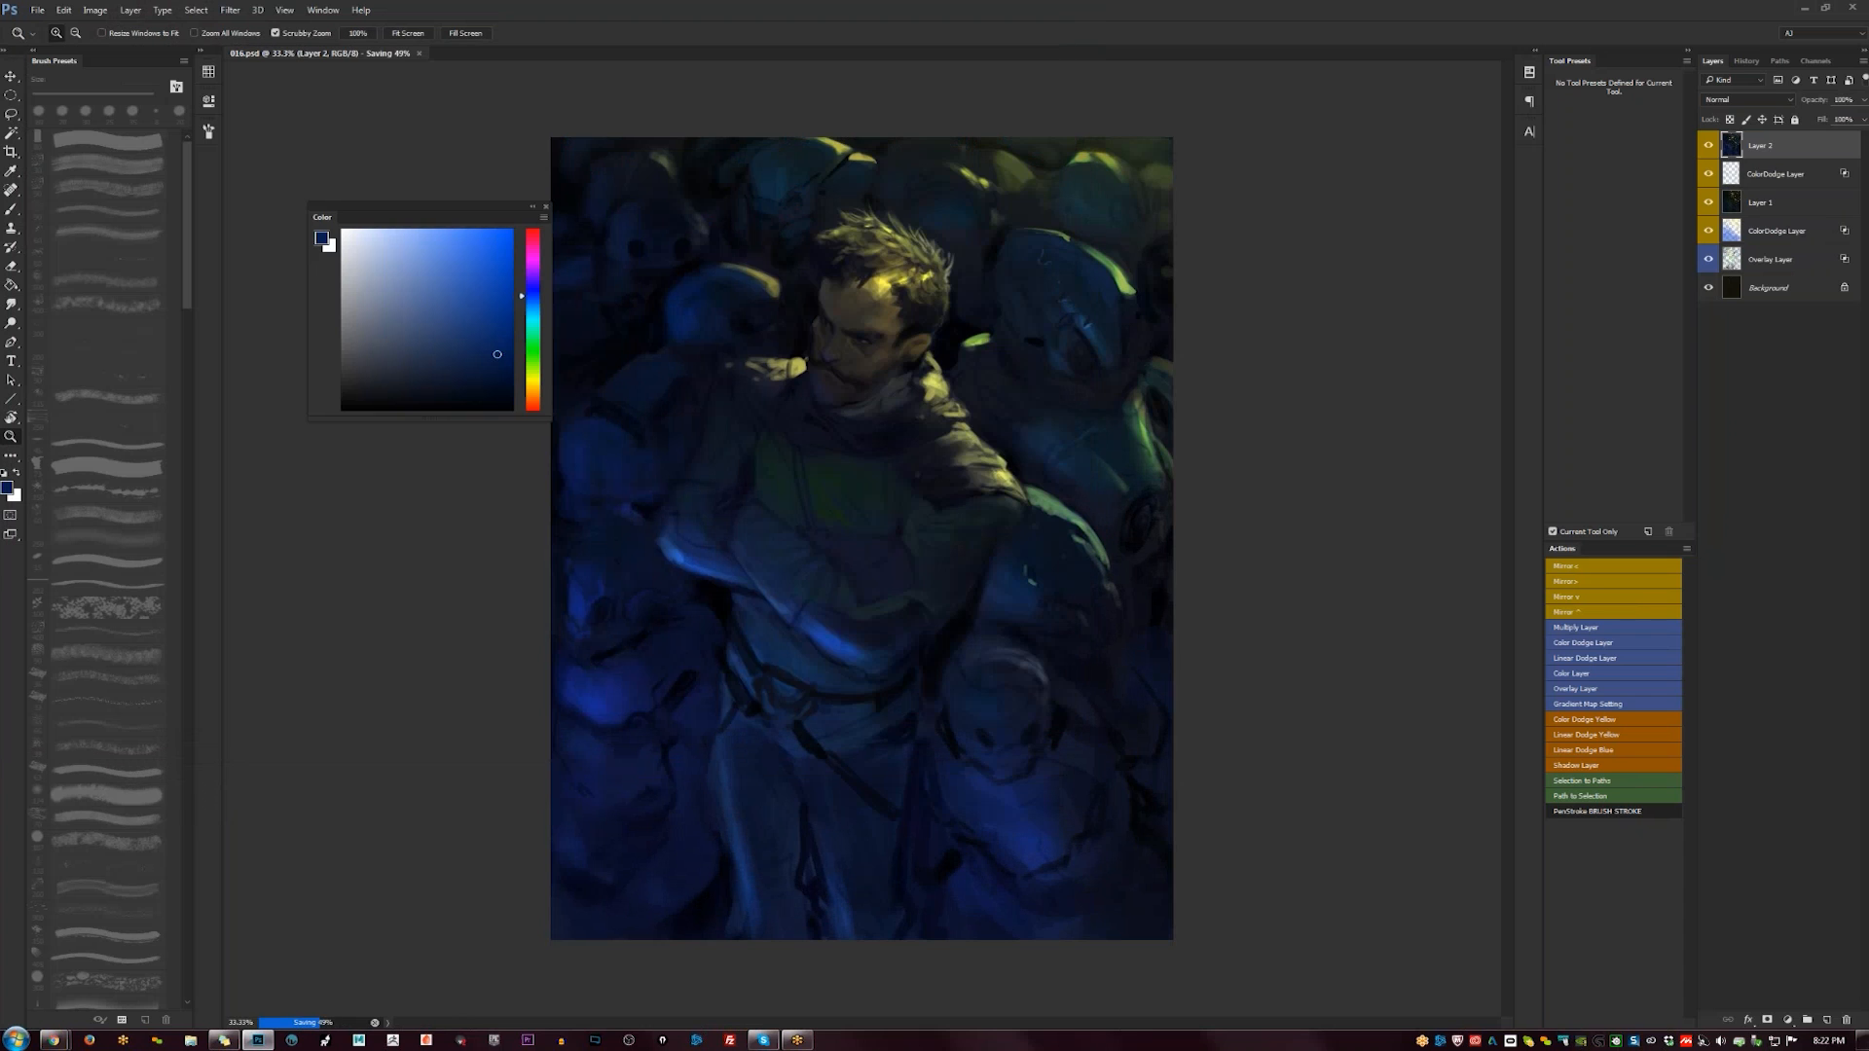
# - Switch back to the browser, run the downloaded setup_DWB_a_v1a.exe, and set the install destination to D:\Program Files (x86)\DWB_Alpha_v1
pyautogui.hotkey('alt', 'Tab')
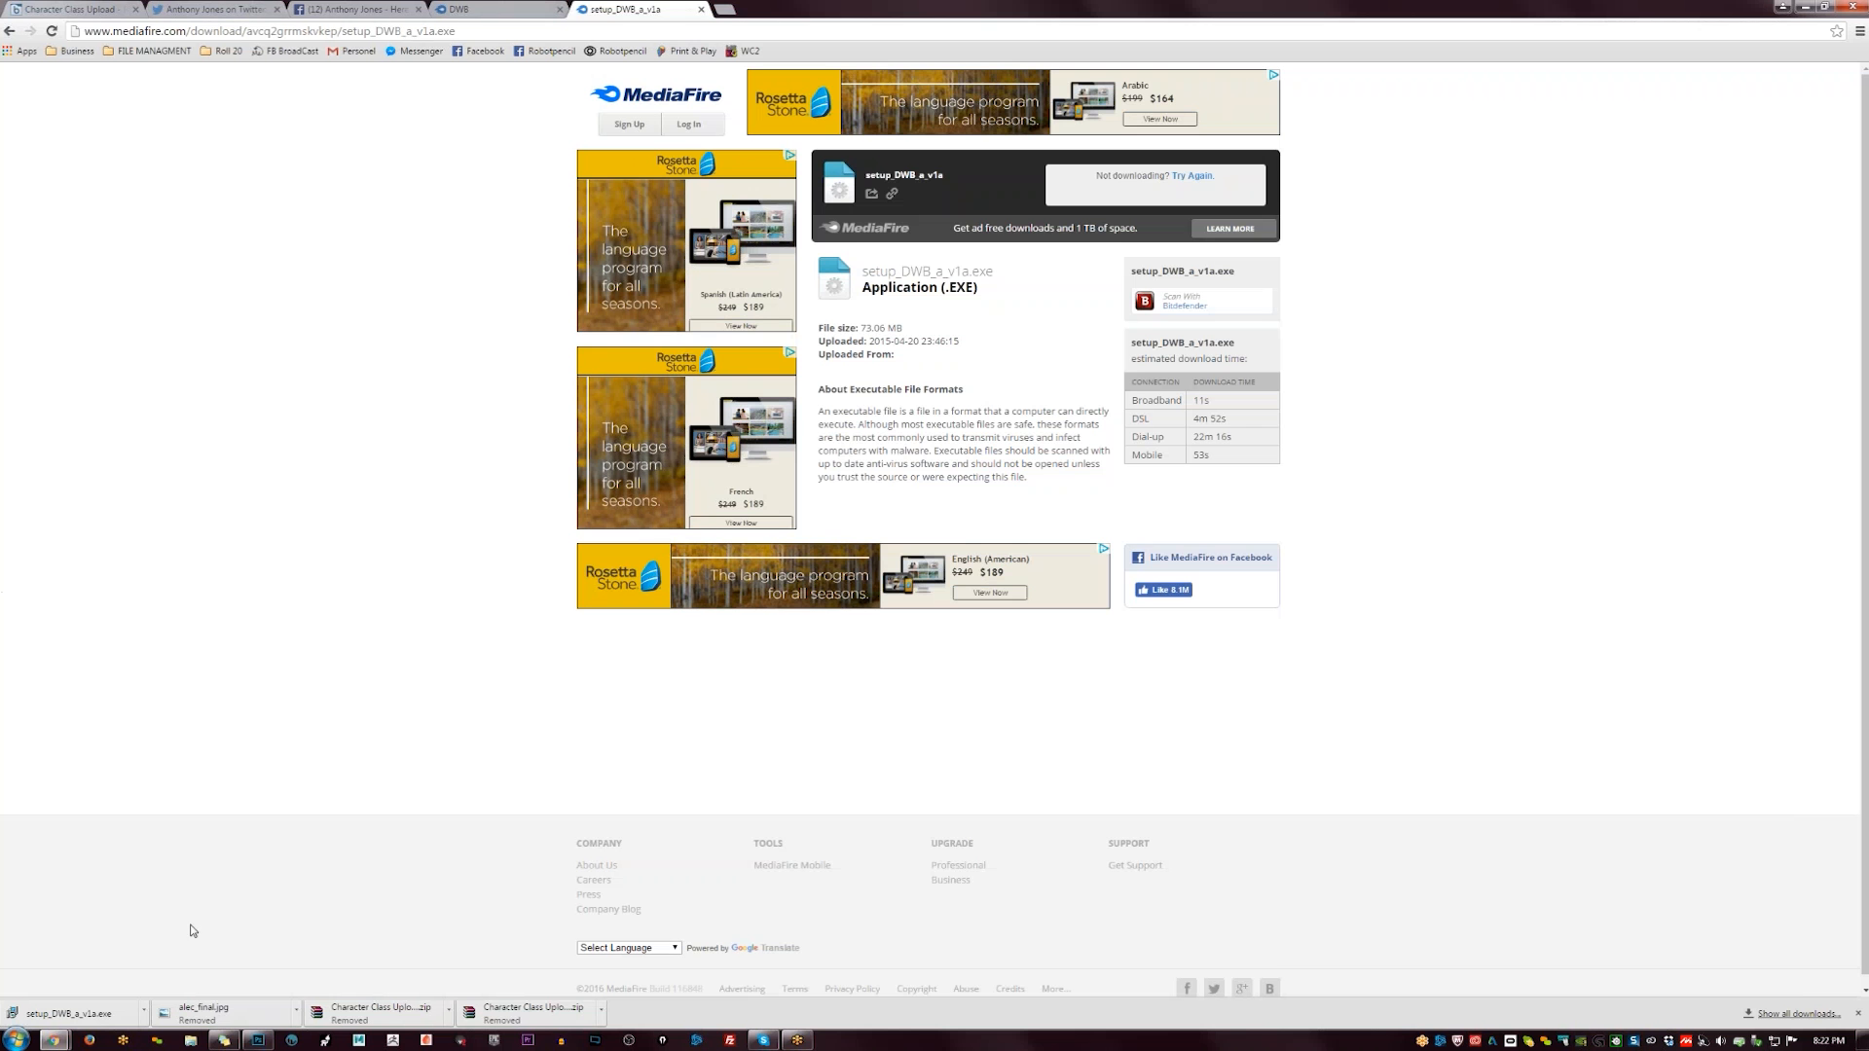
pyautogui.click(32, 1013)
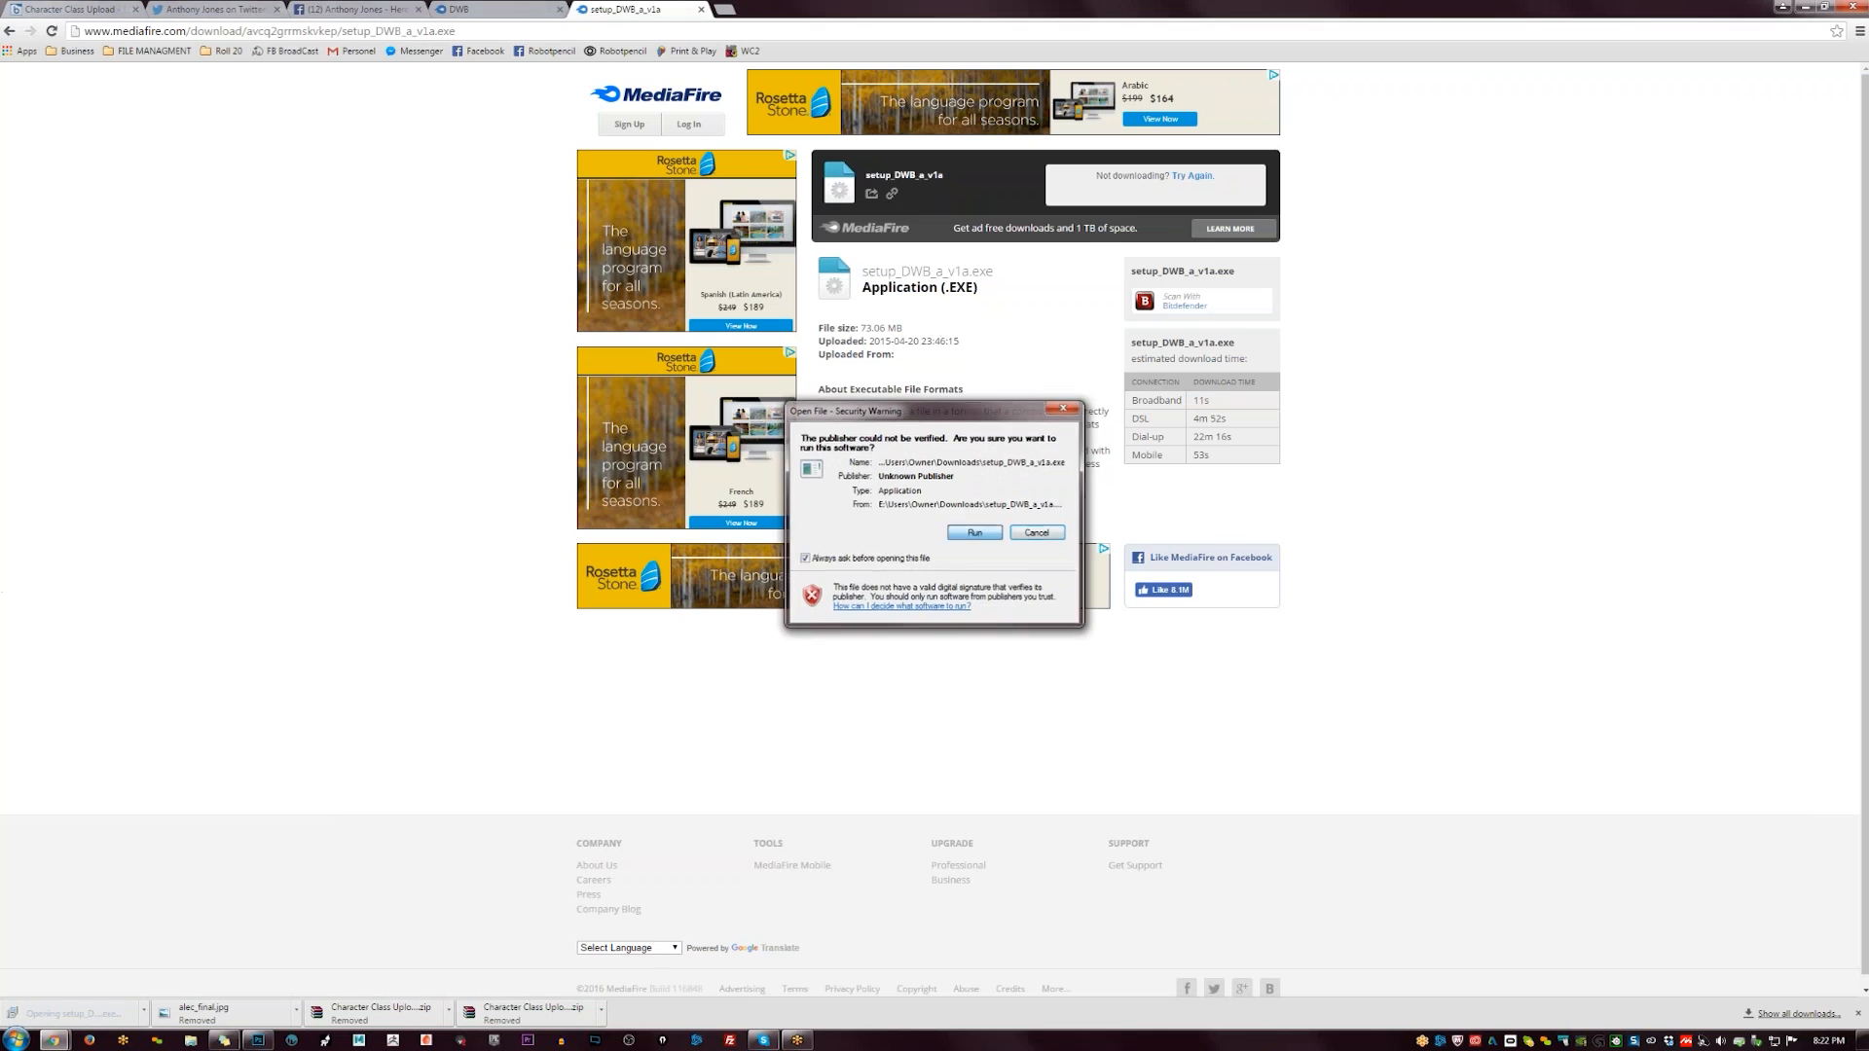
pyautogui.click(993, 534)
pyautogui.click(1015, 638)
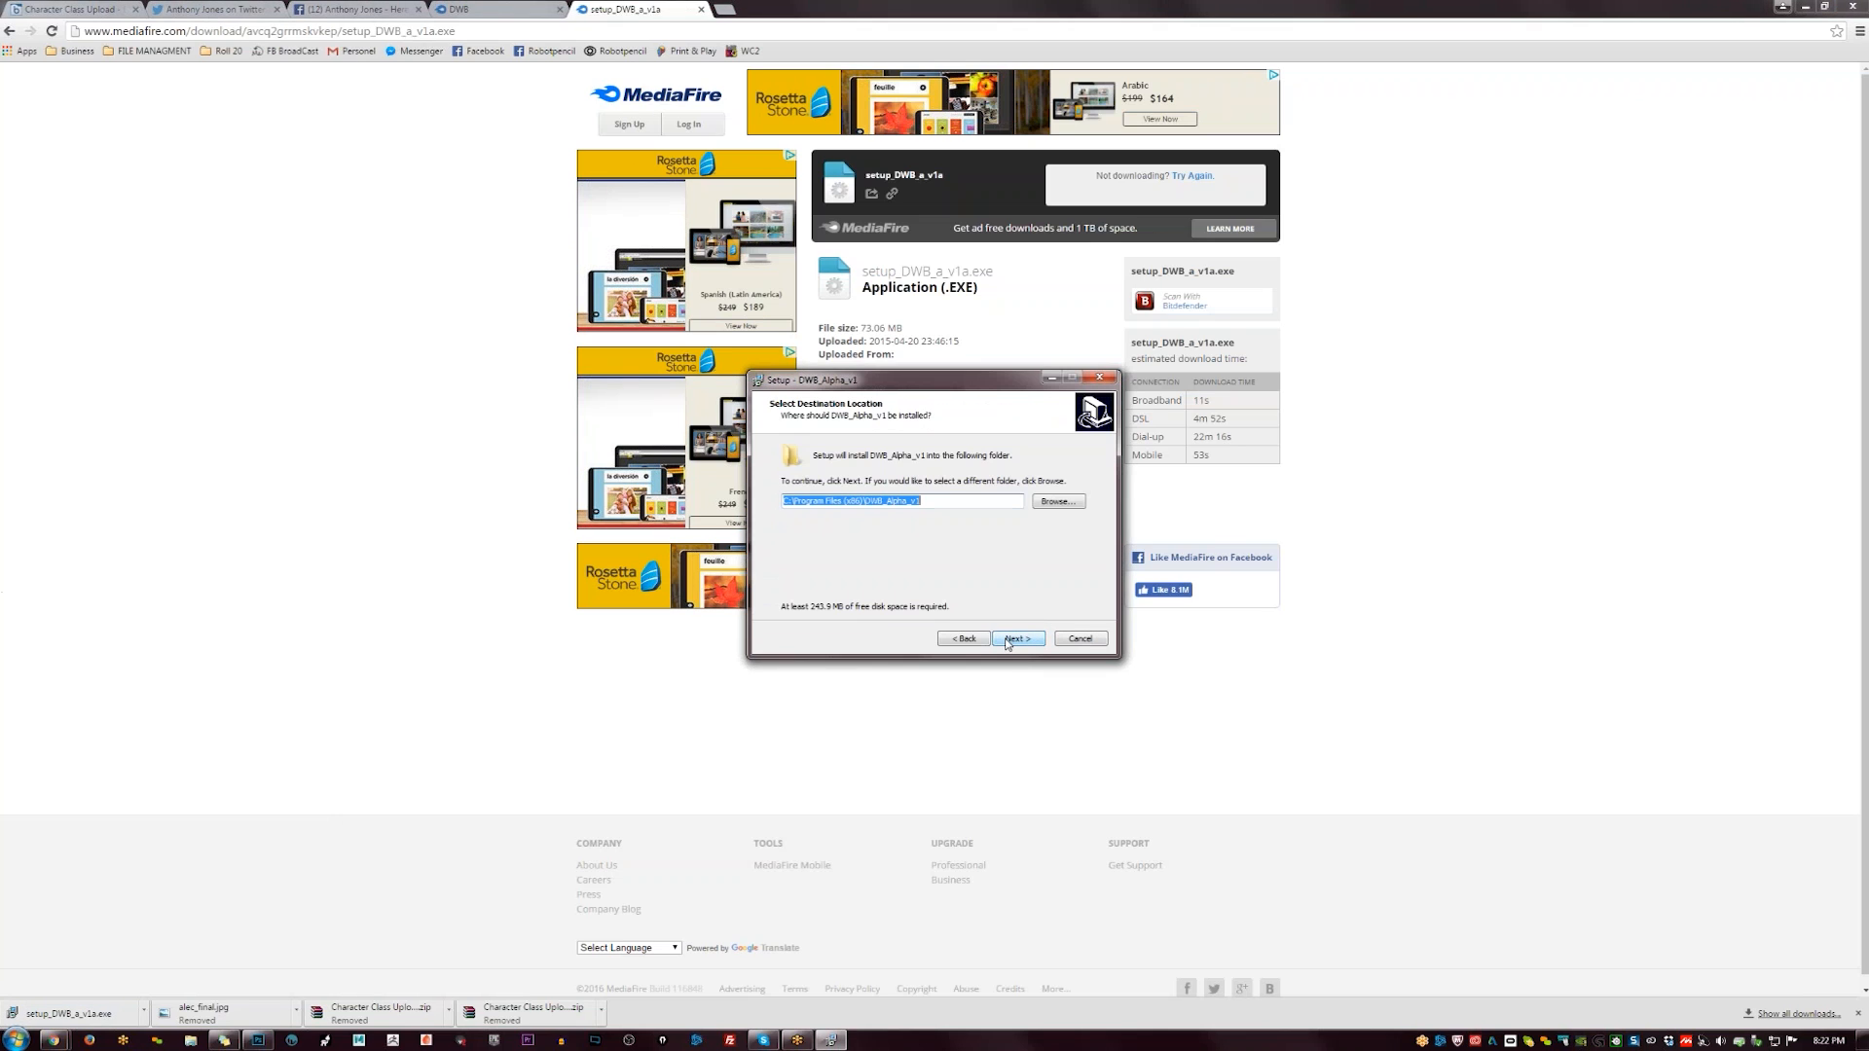
pyautogui.click(792, 499)
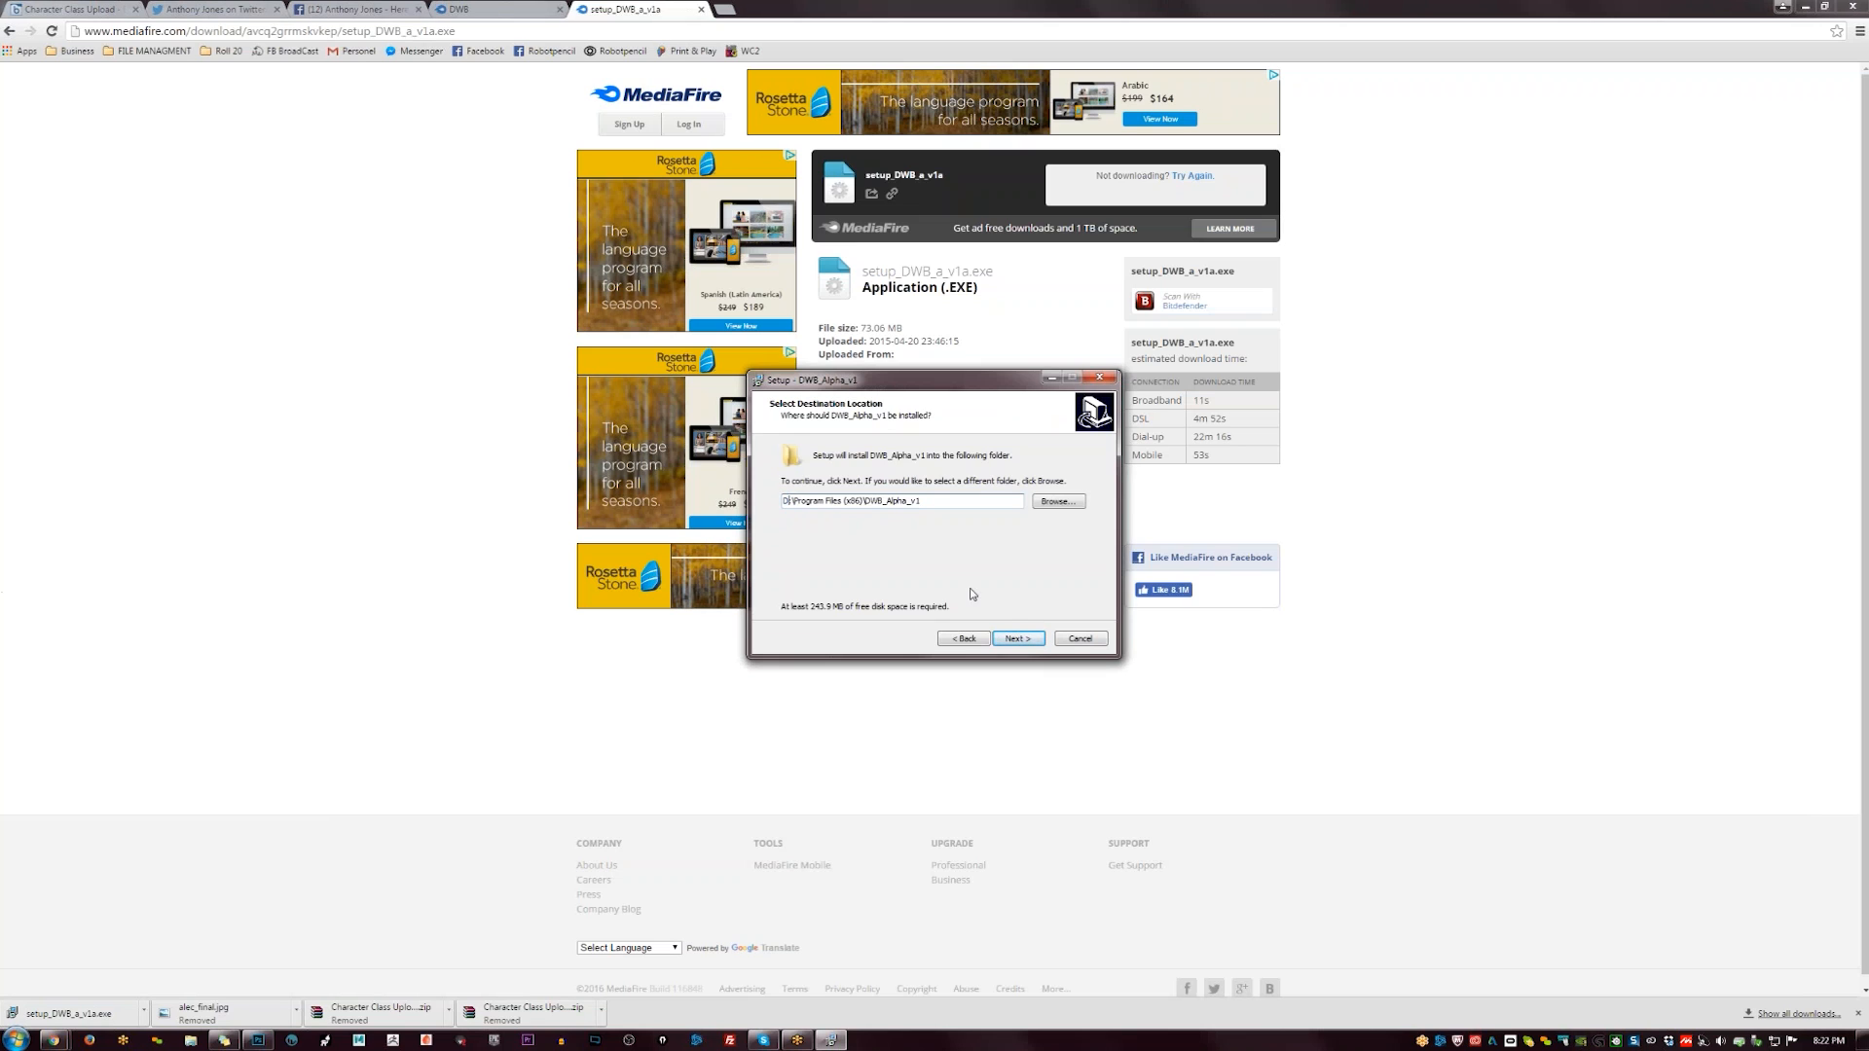
# - Accept D:\Program Files (x86)\DWB_Alpha_v1 and the default Start Menu folder in the setup, with a desktop icon created
pyautogui.press('Return')
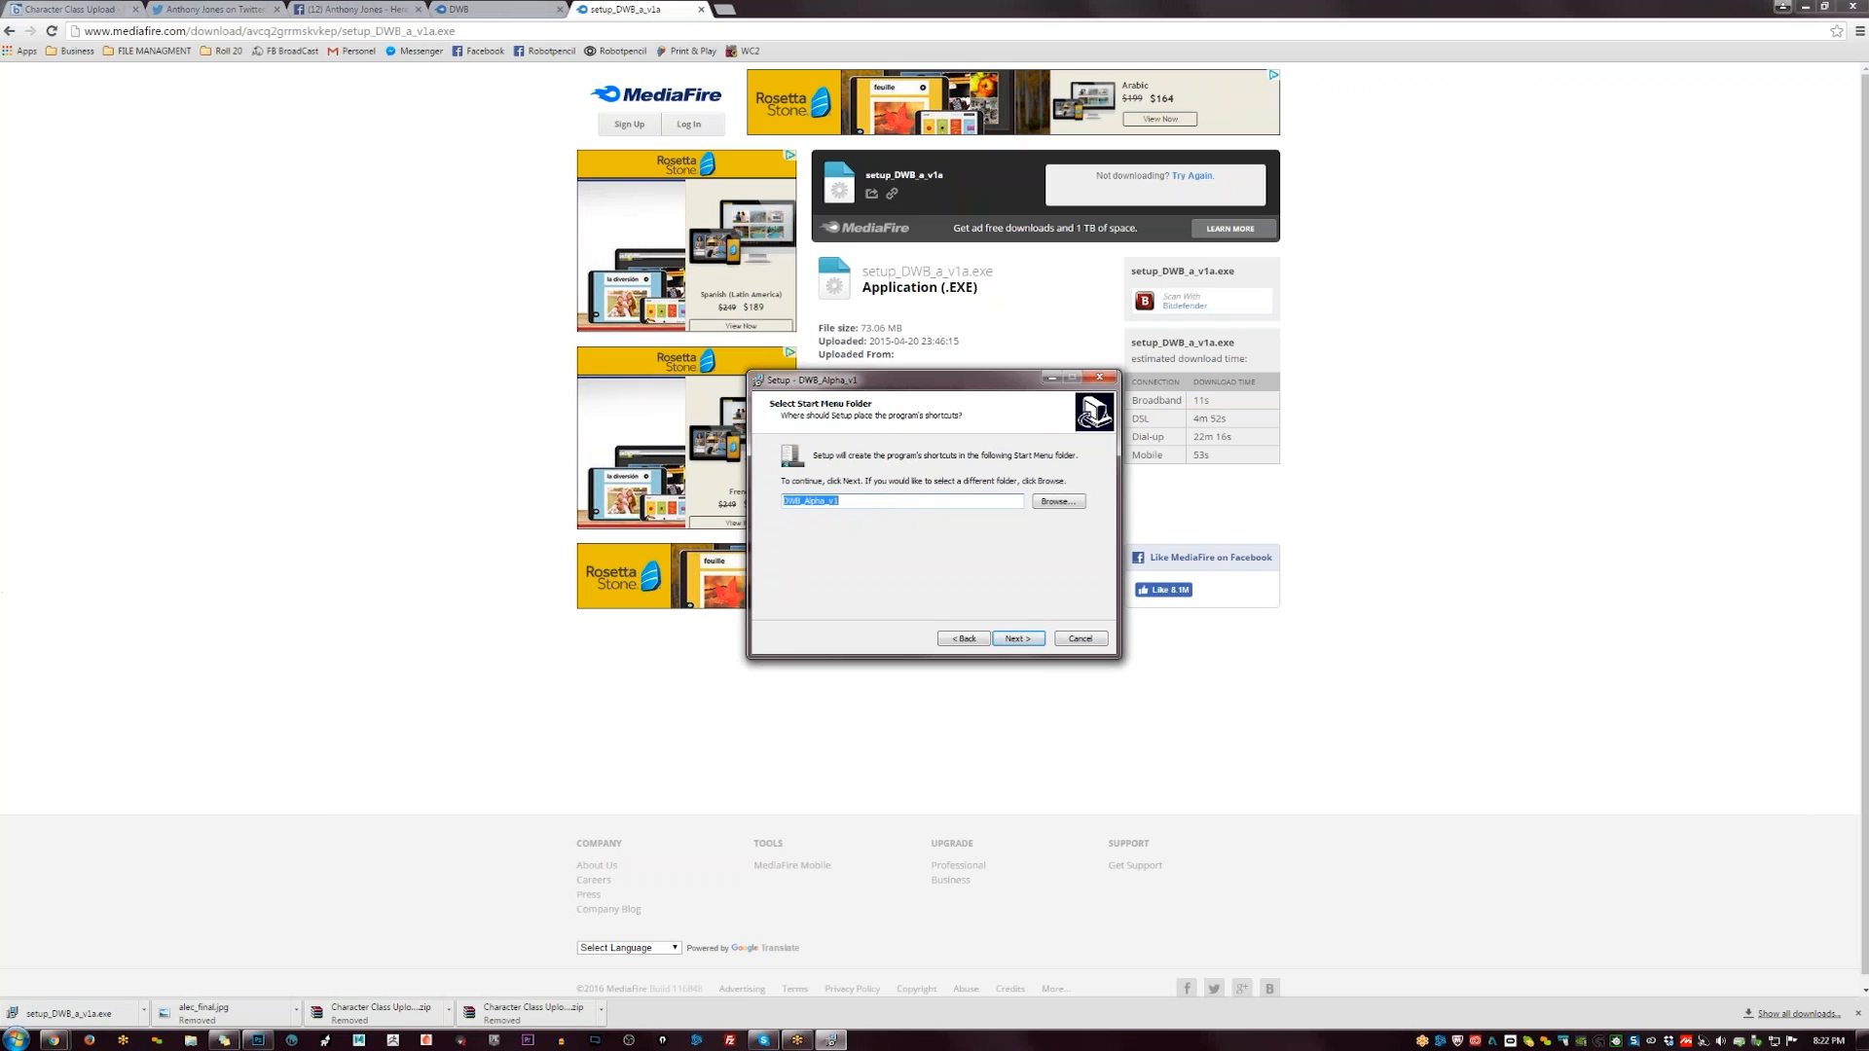
pyautogui.click(1018, 638)
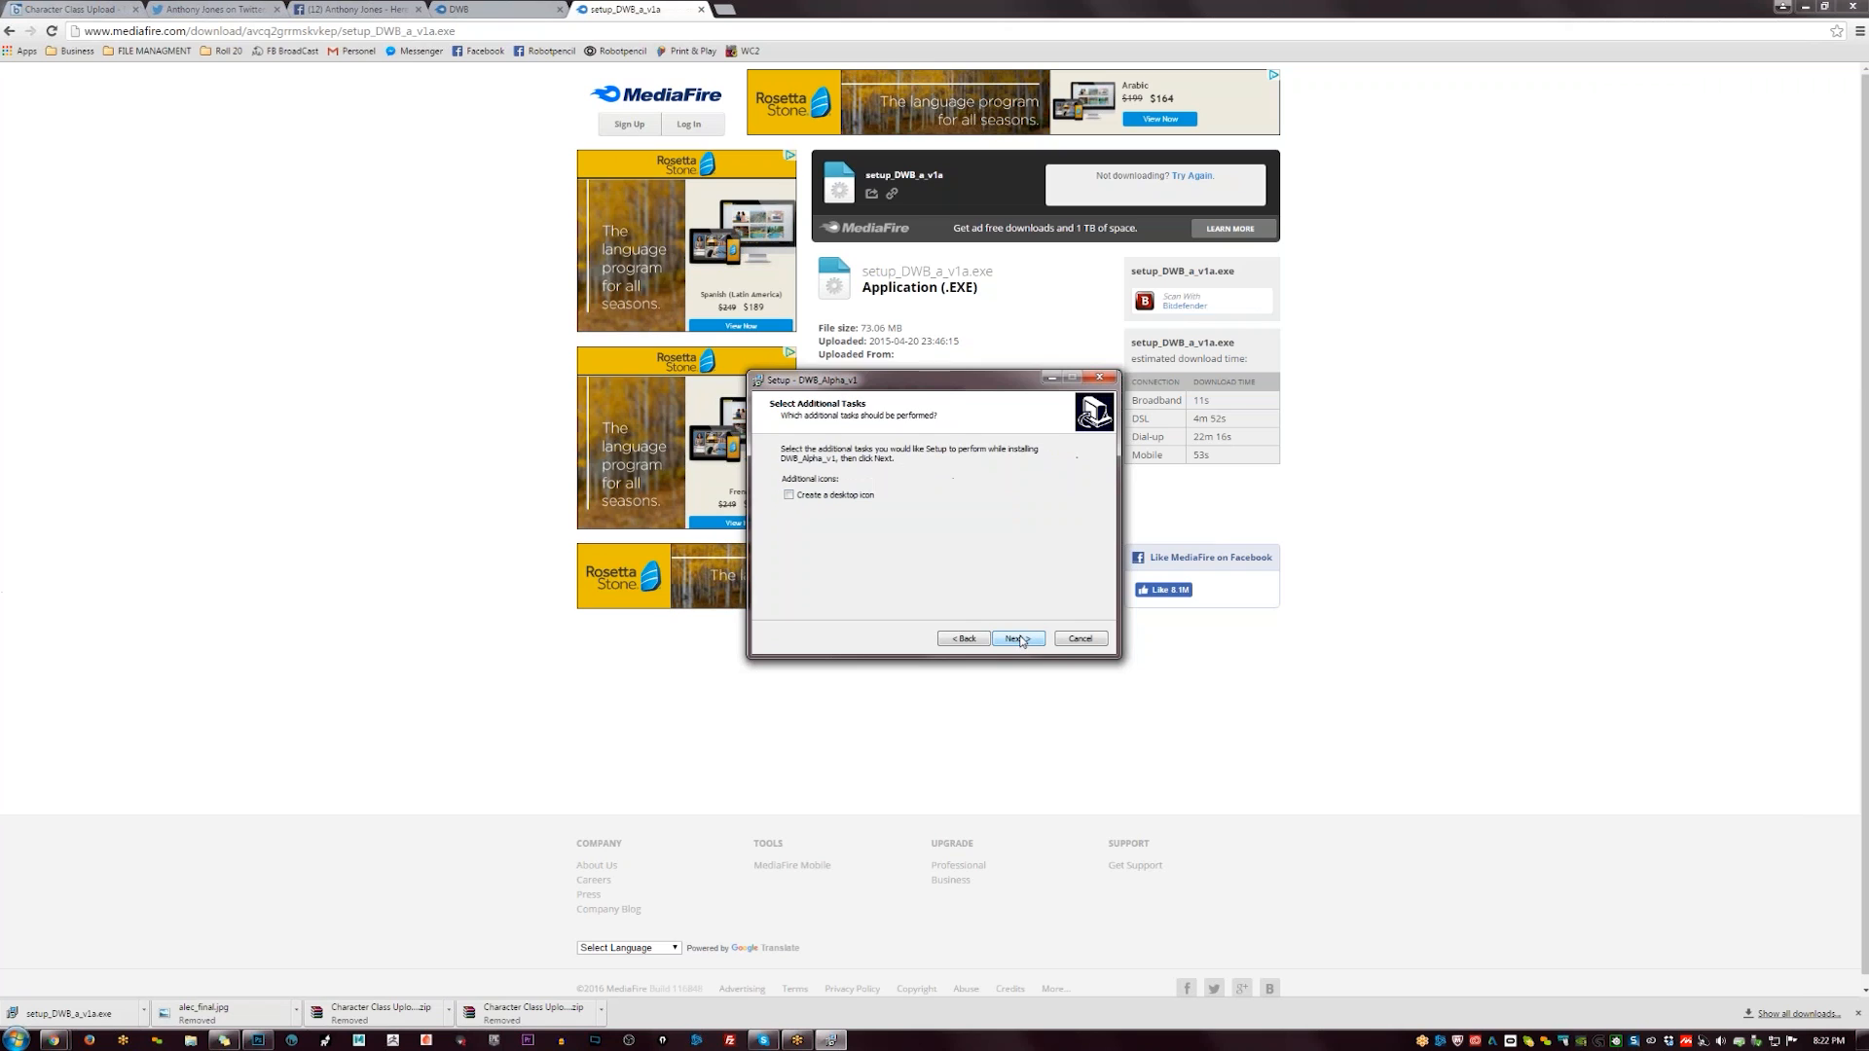
pyautogui.click(1019, 639)
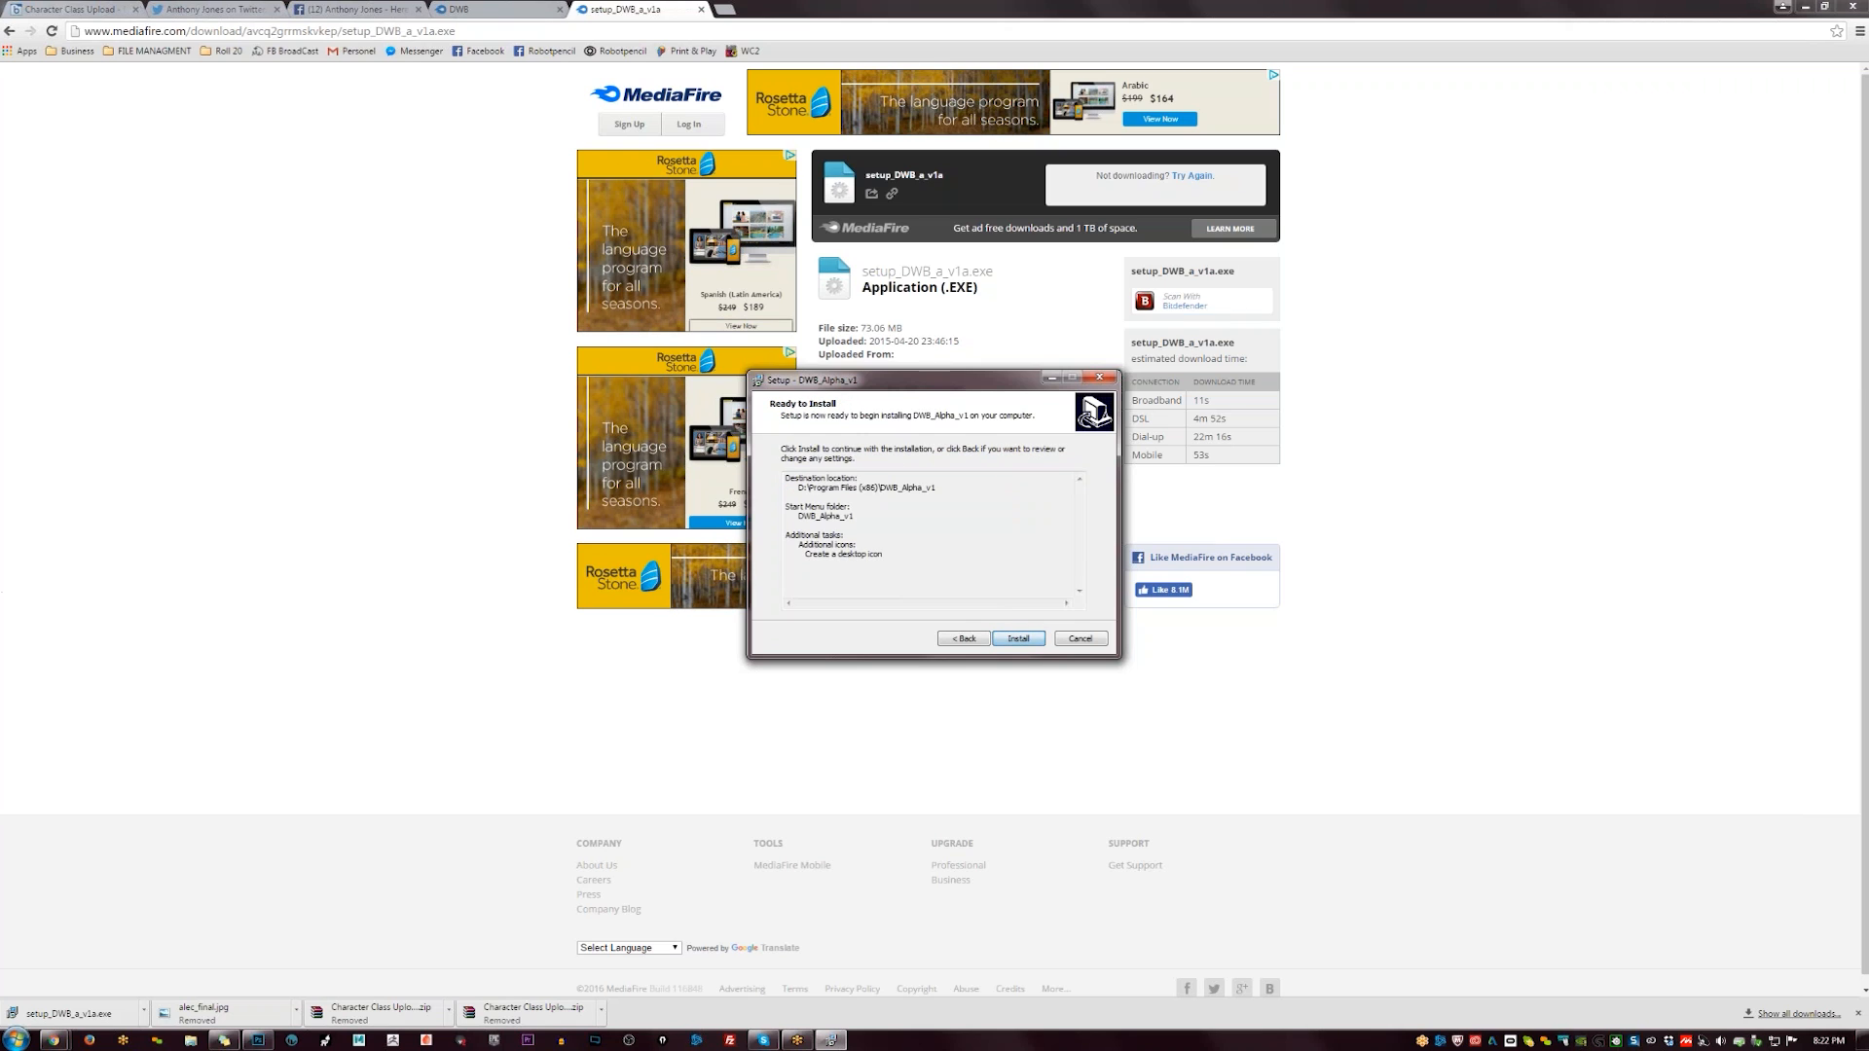
# - Clear away the MediaFire and Facebook browser pages and start installing DWB_Alpha_v1
pyautogui.click(701, 10)
pyautogui.click(701, 10)
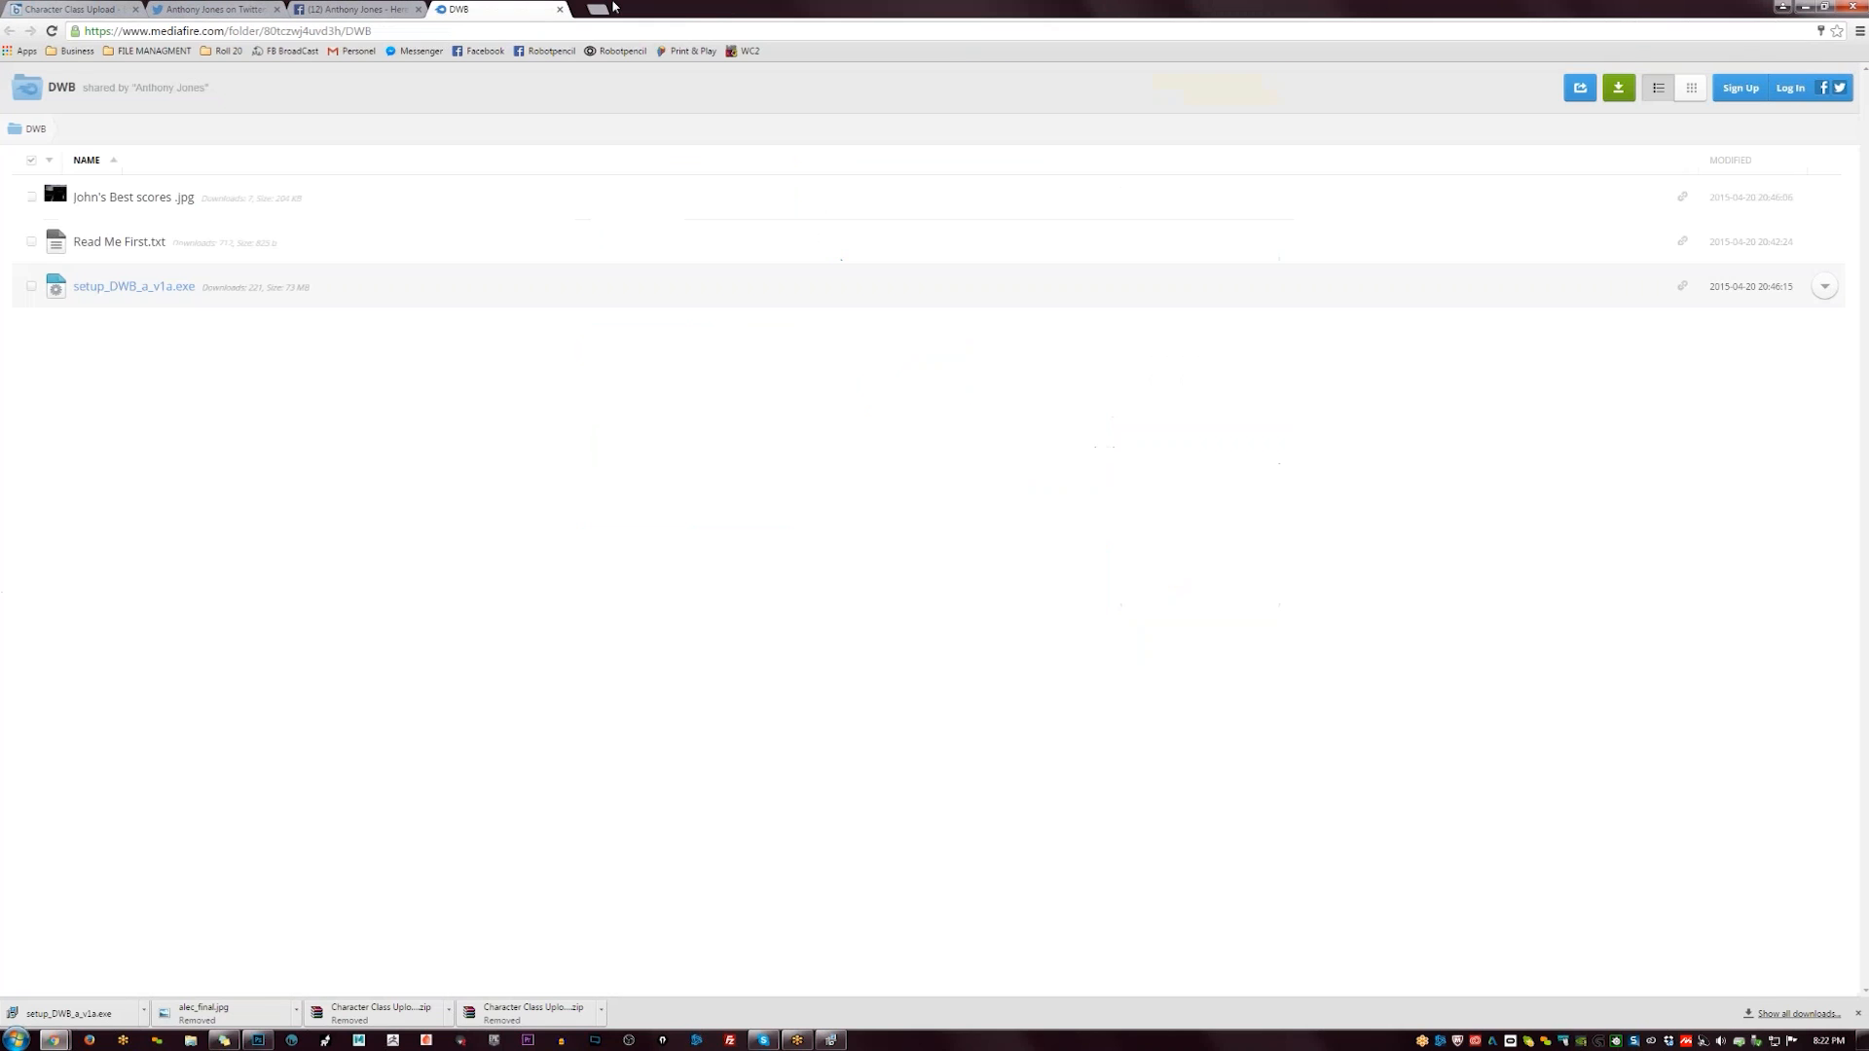
pyautogui.click(560, 10)
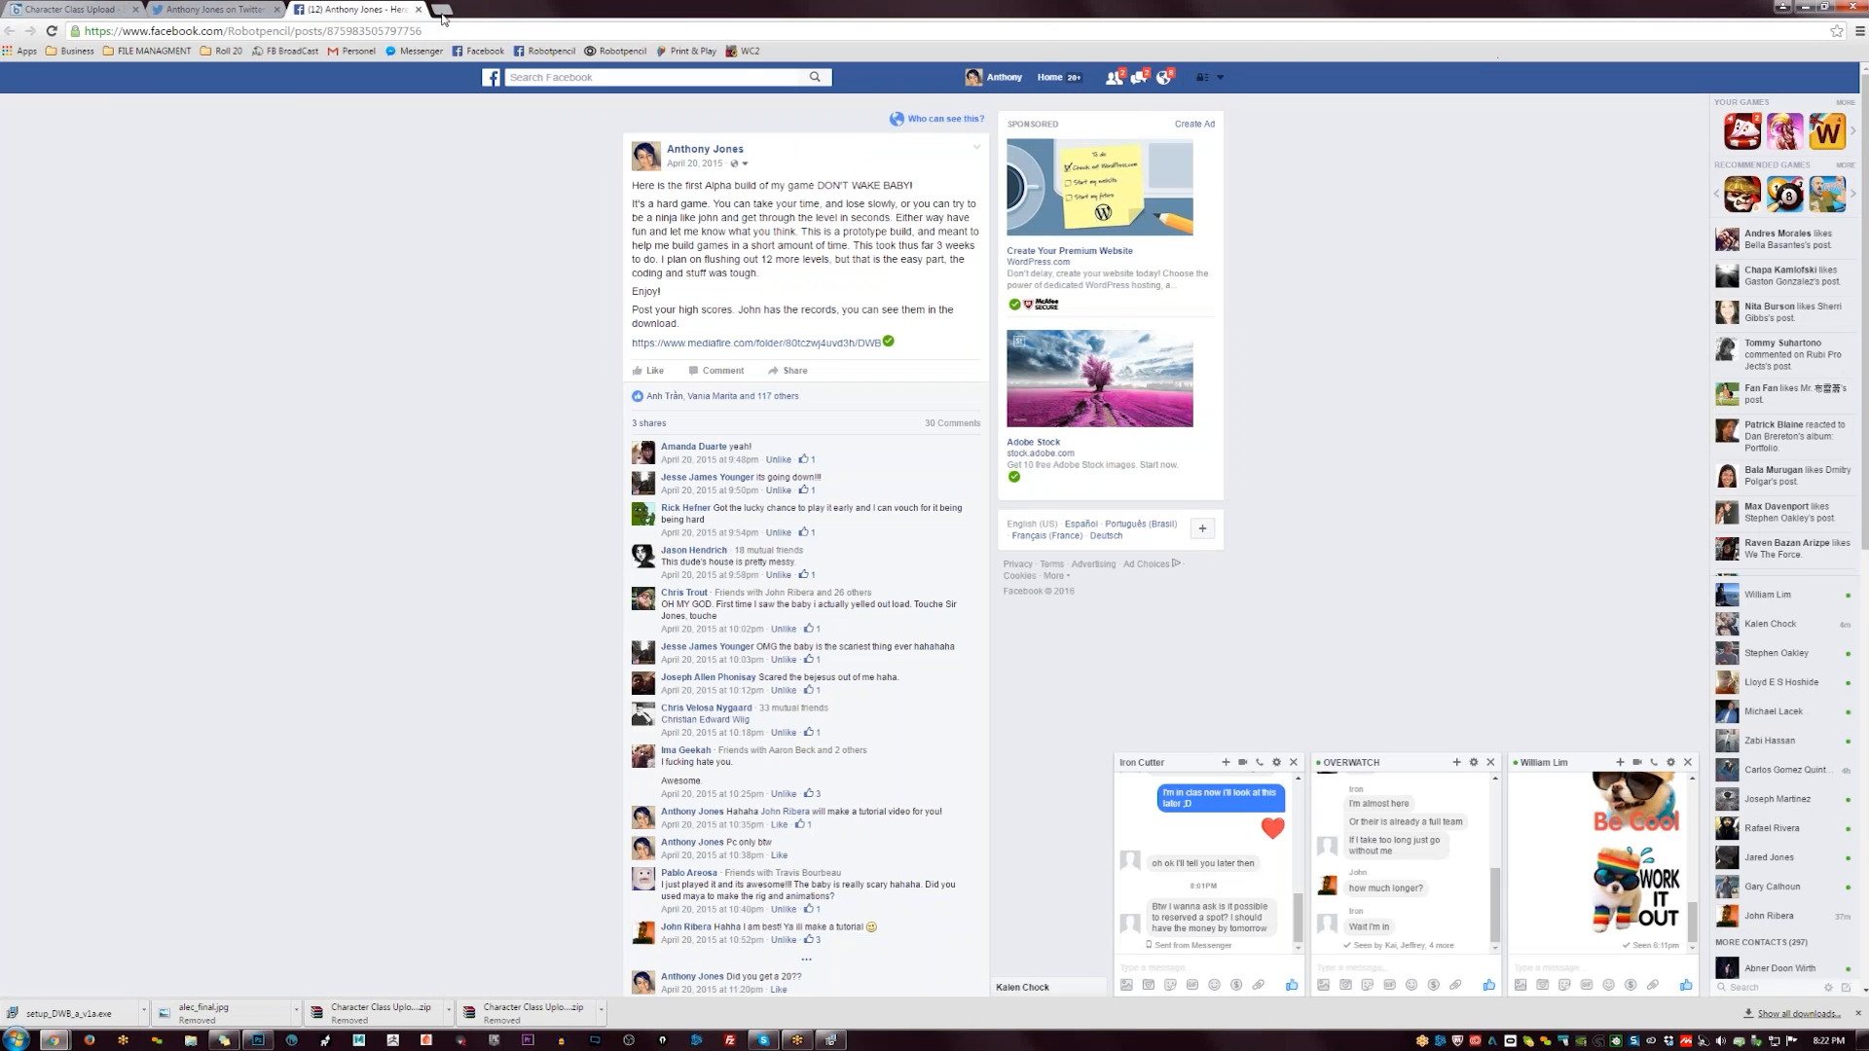
pyautogui.click(421, 9)
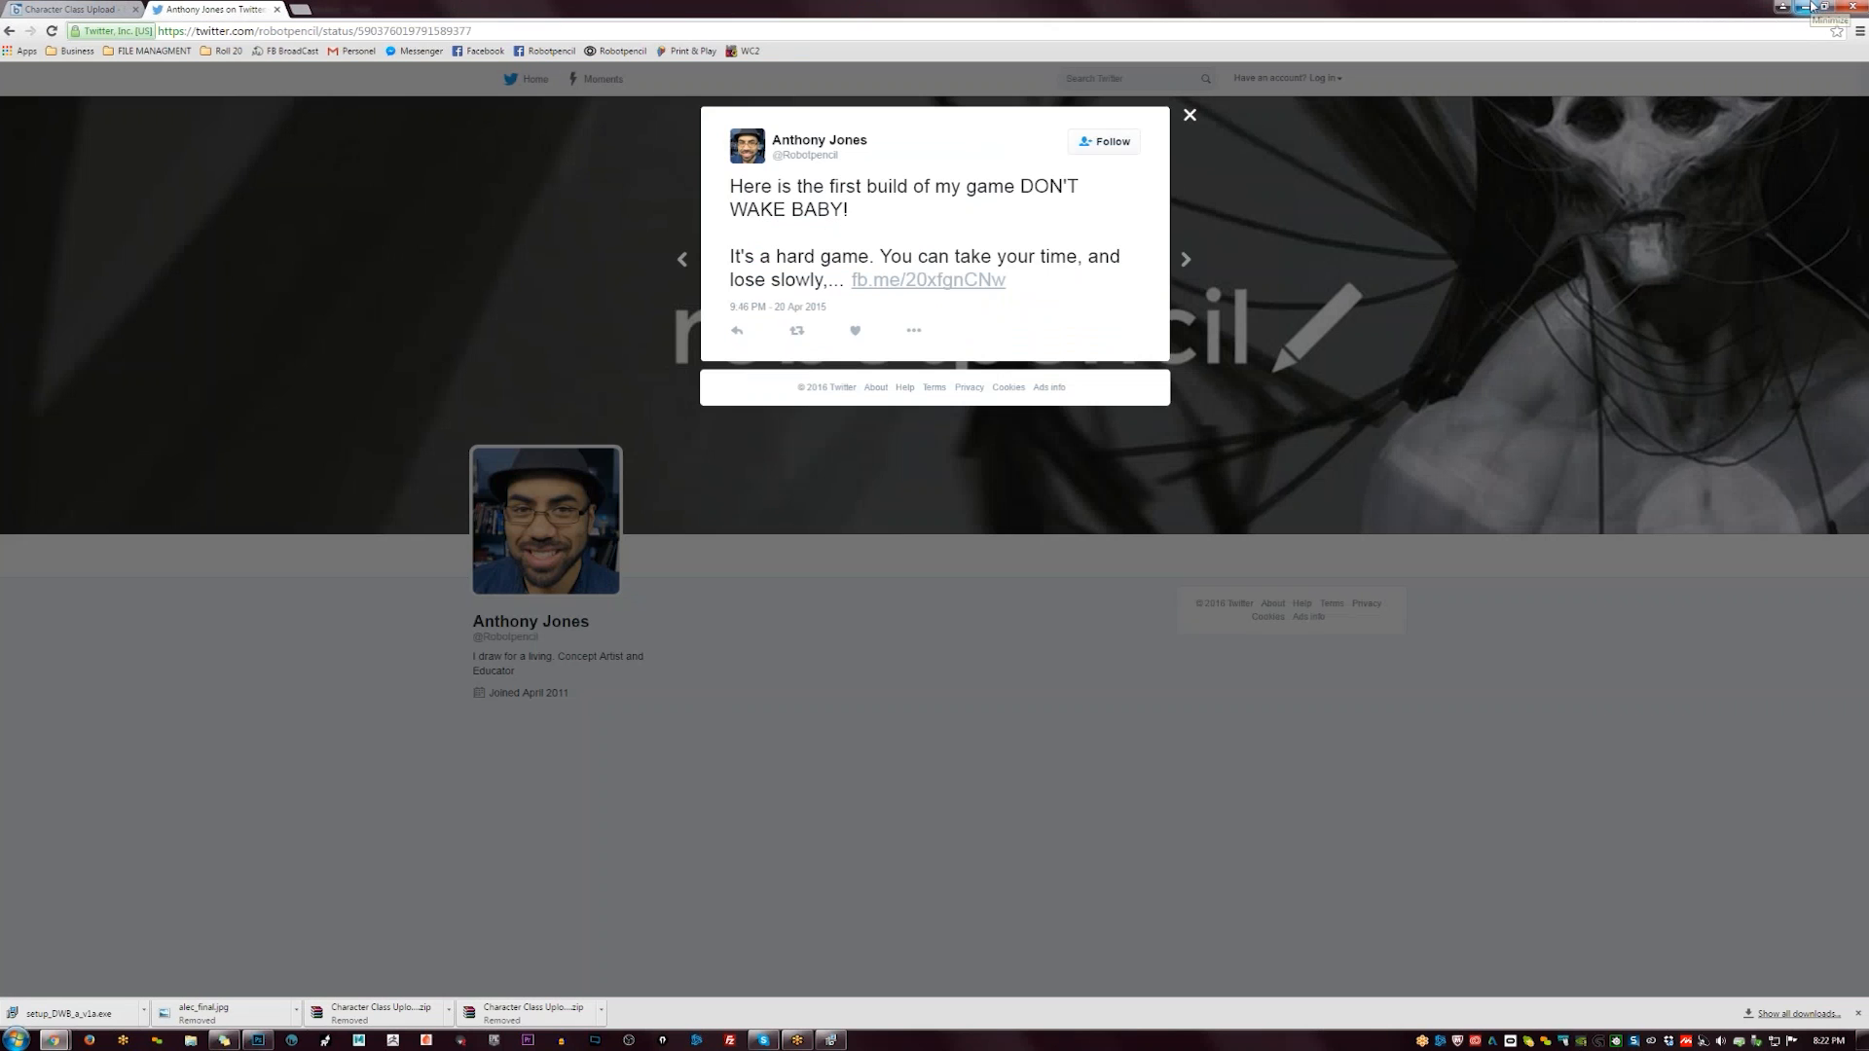
pyautogui.click(1809, 7)
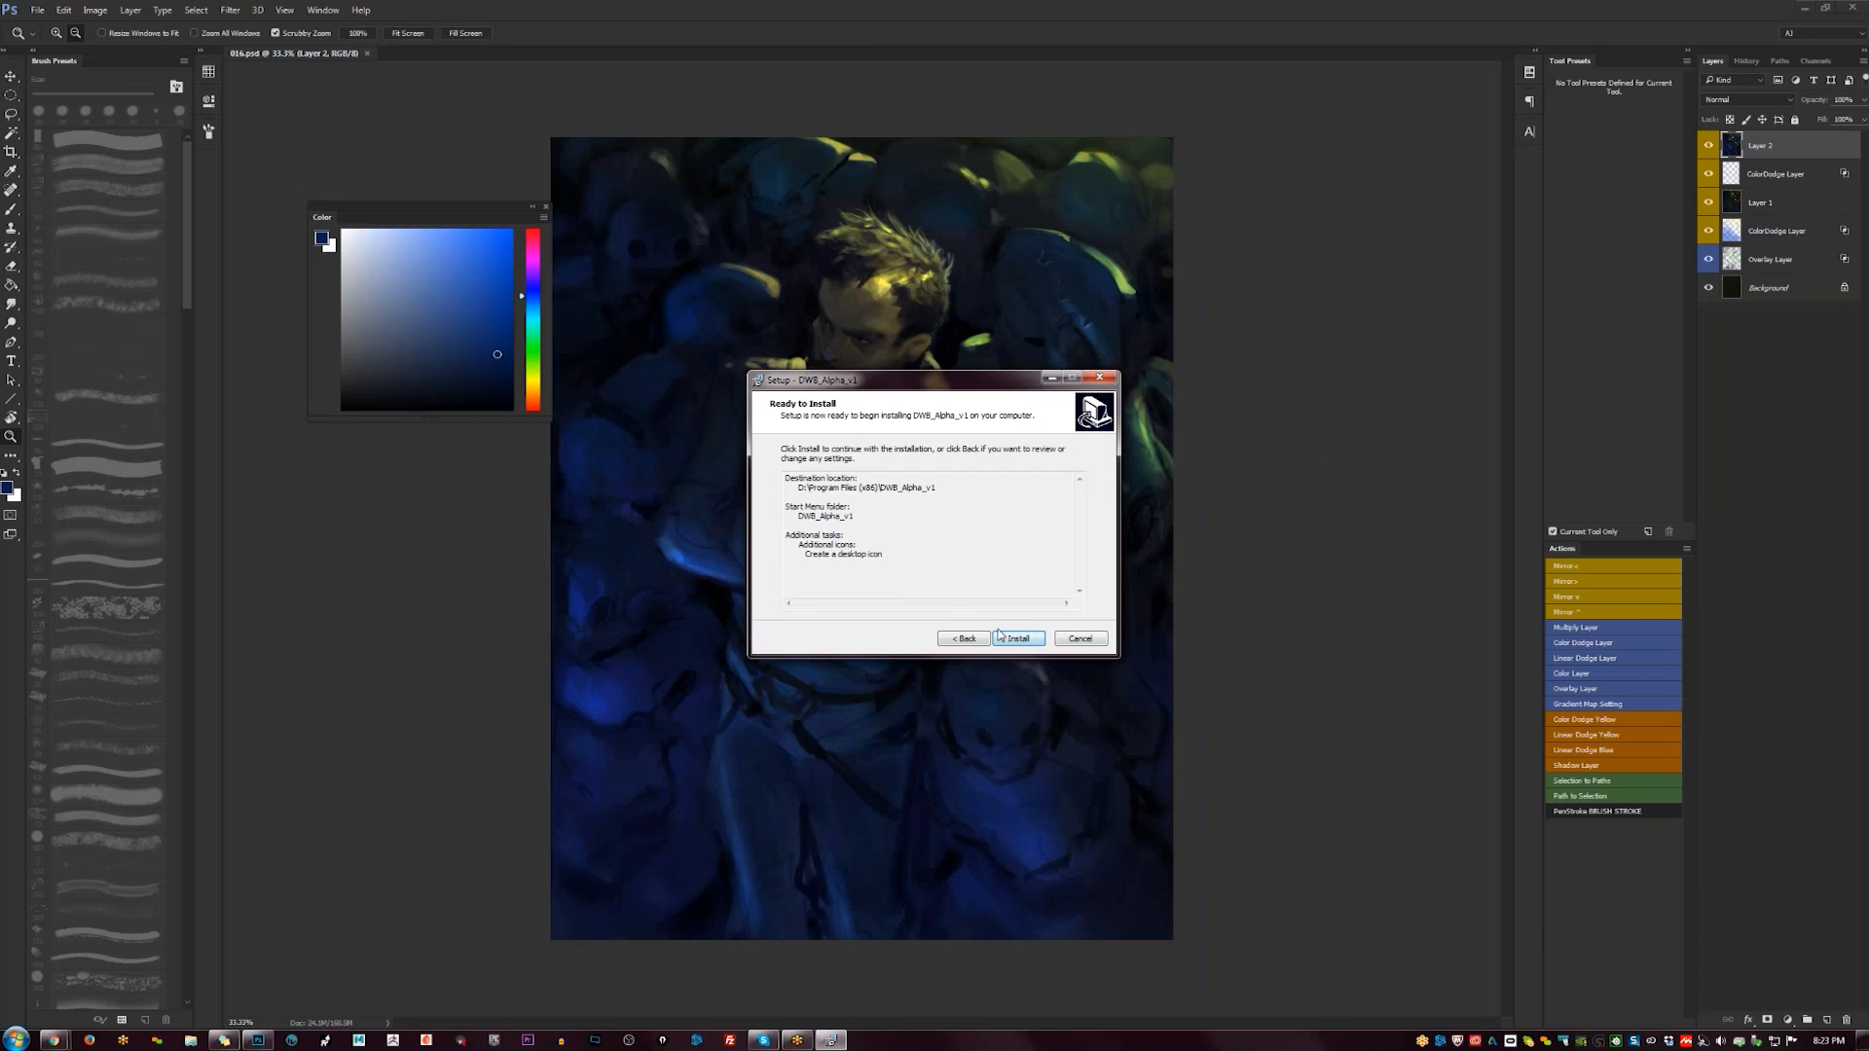
pyautogui.click(1021, 639)
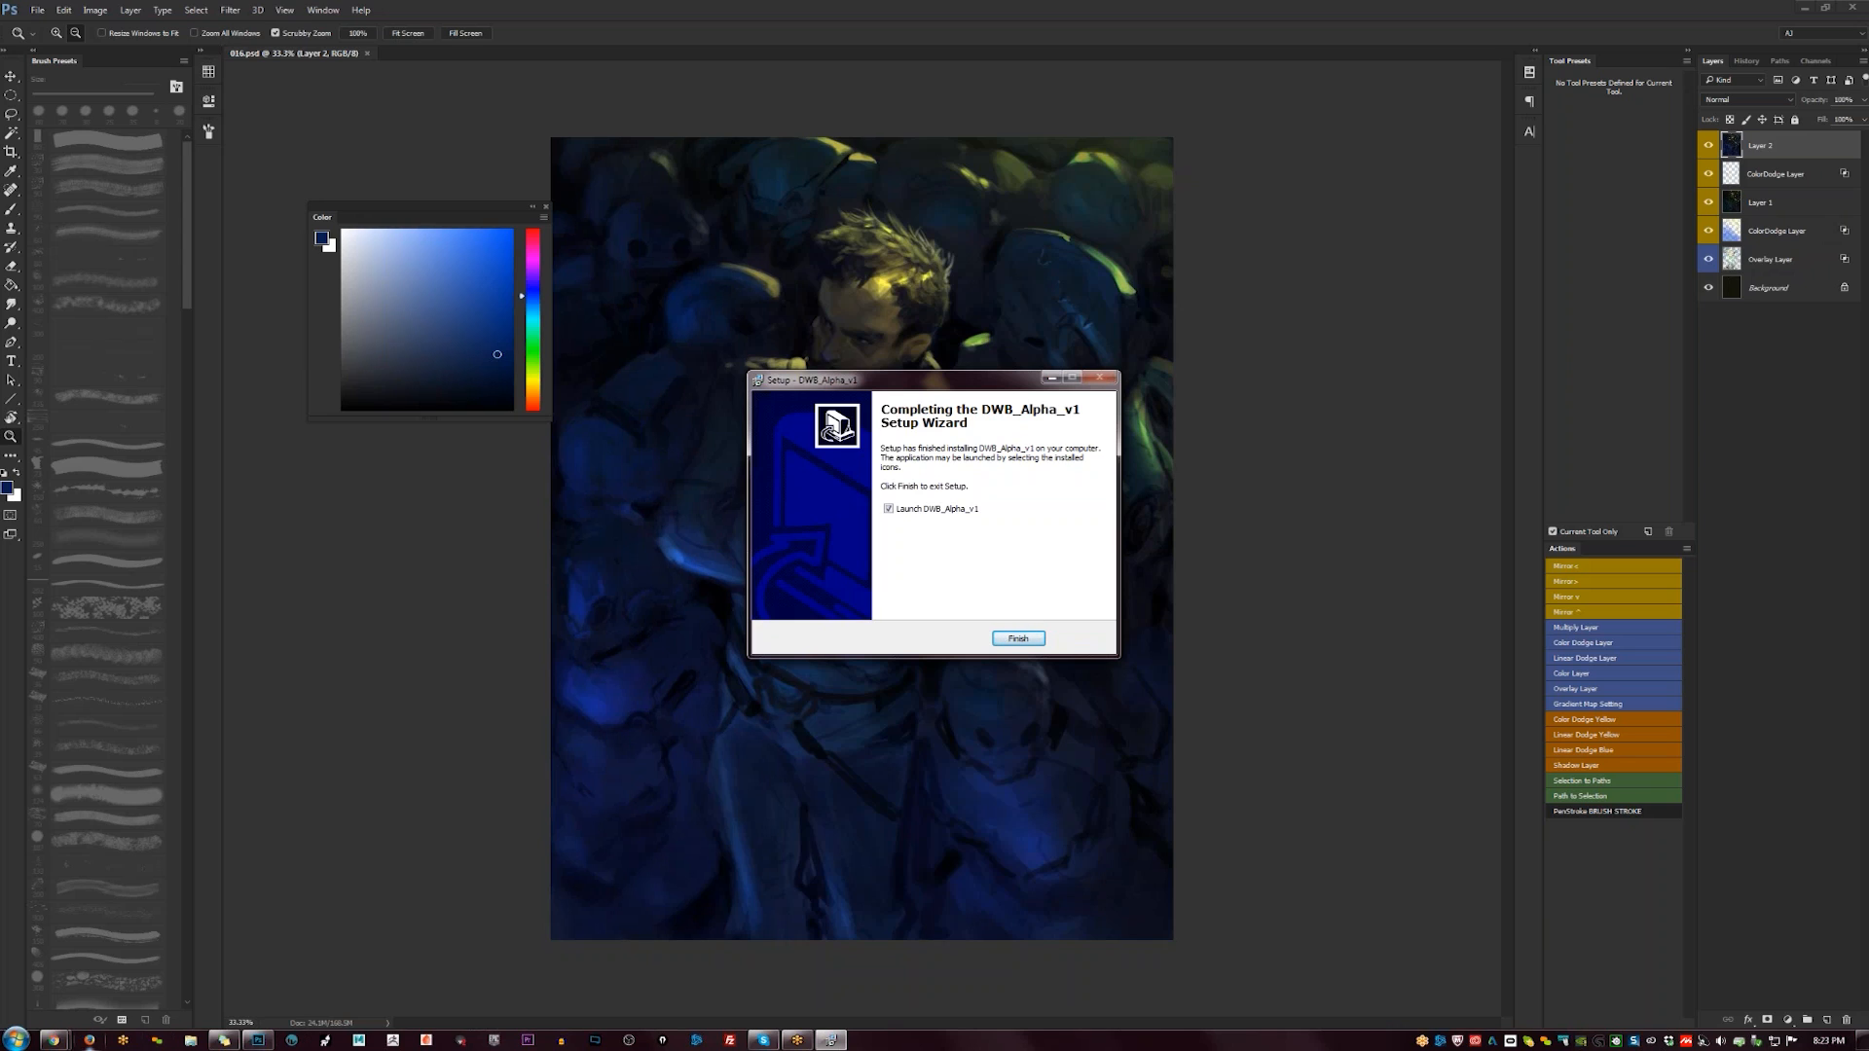
# - Dismiss the software-updater pop-up and reopen the DWB MediaFire folder through the game's Twitter and Facebook posts
pyautogui.moveTo(53, 1040)
pyautogui.click(245, 962)
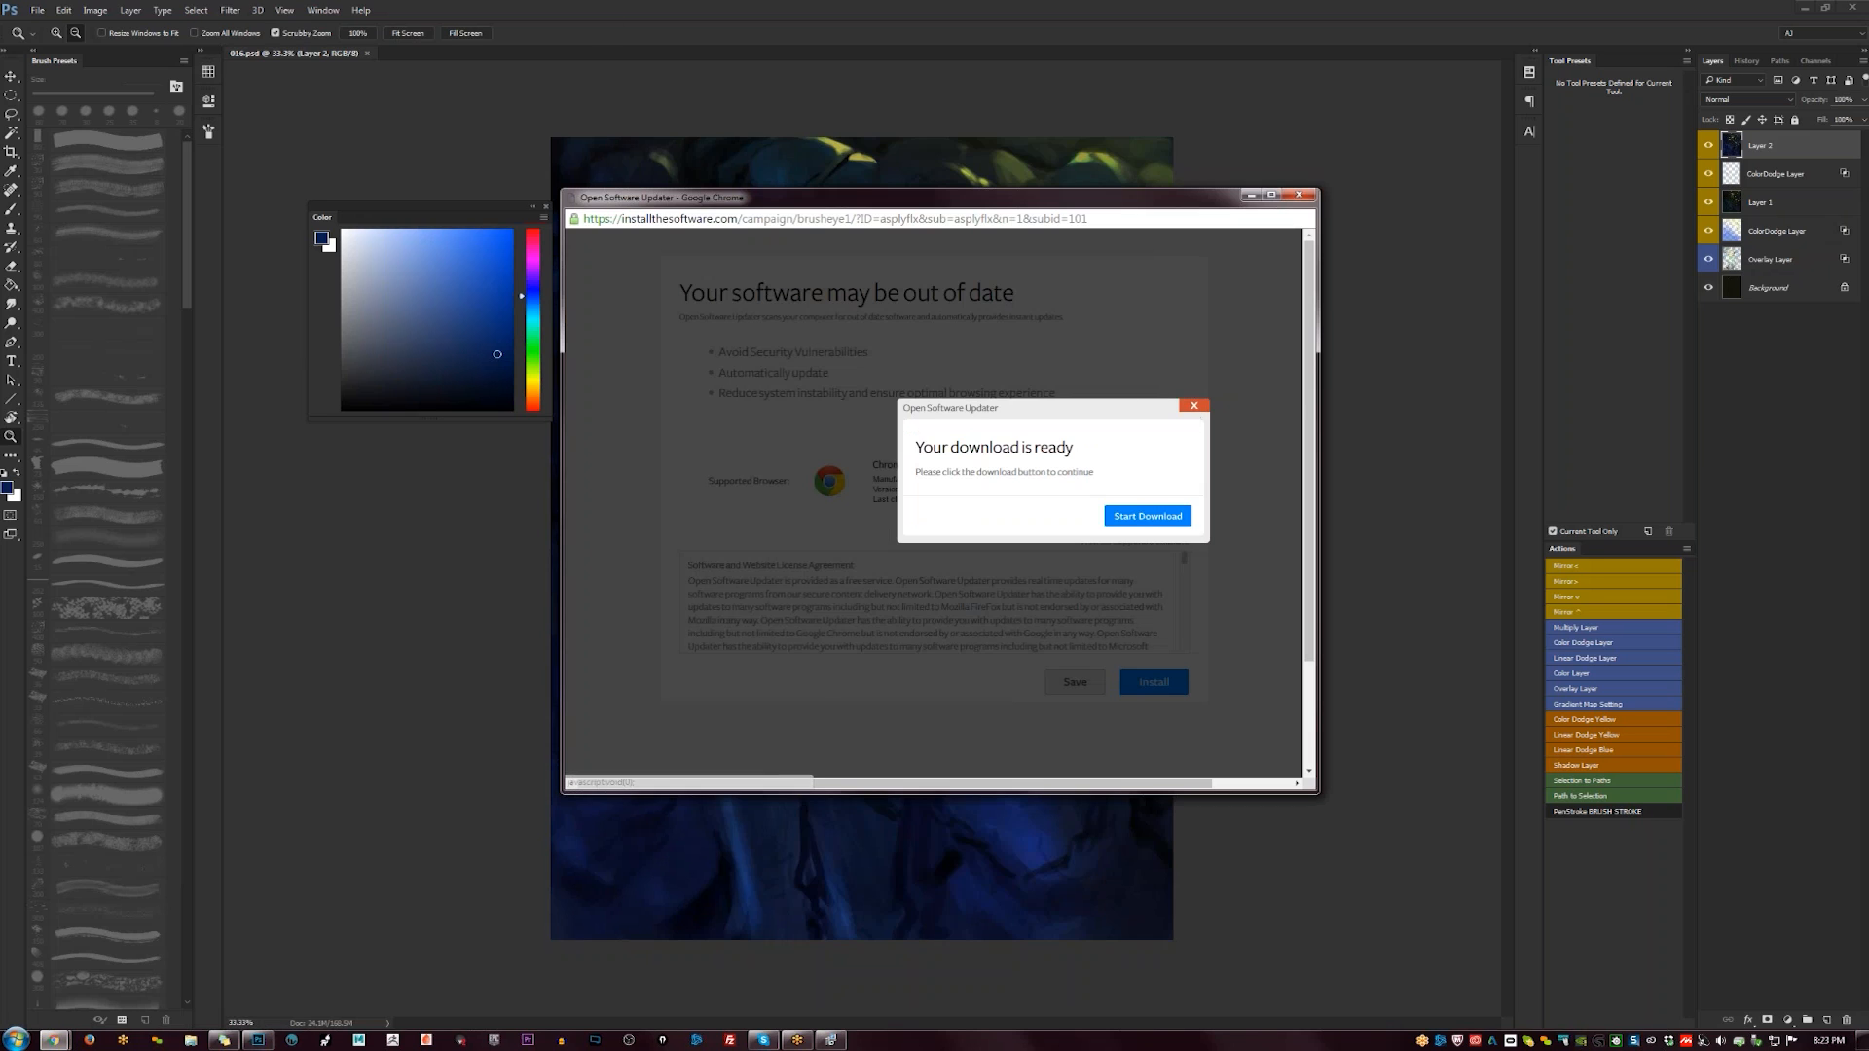
pyautogui.click(1299, 195)
pyautogui.click(1000, 298)
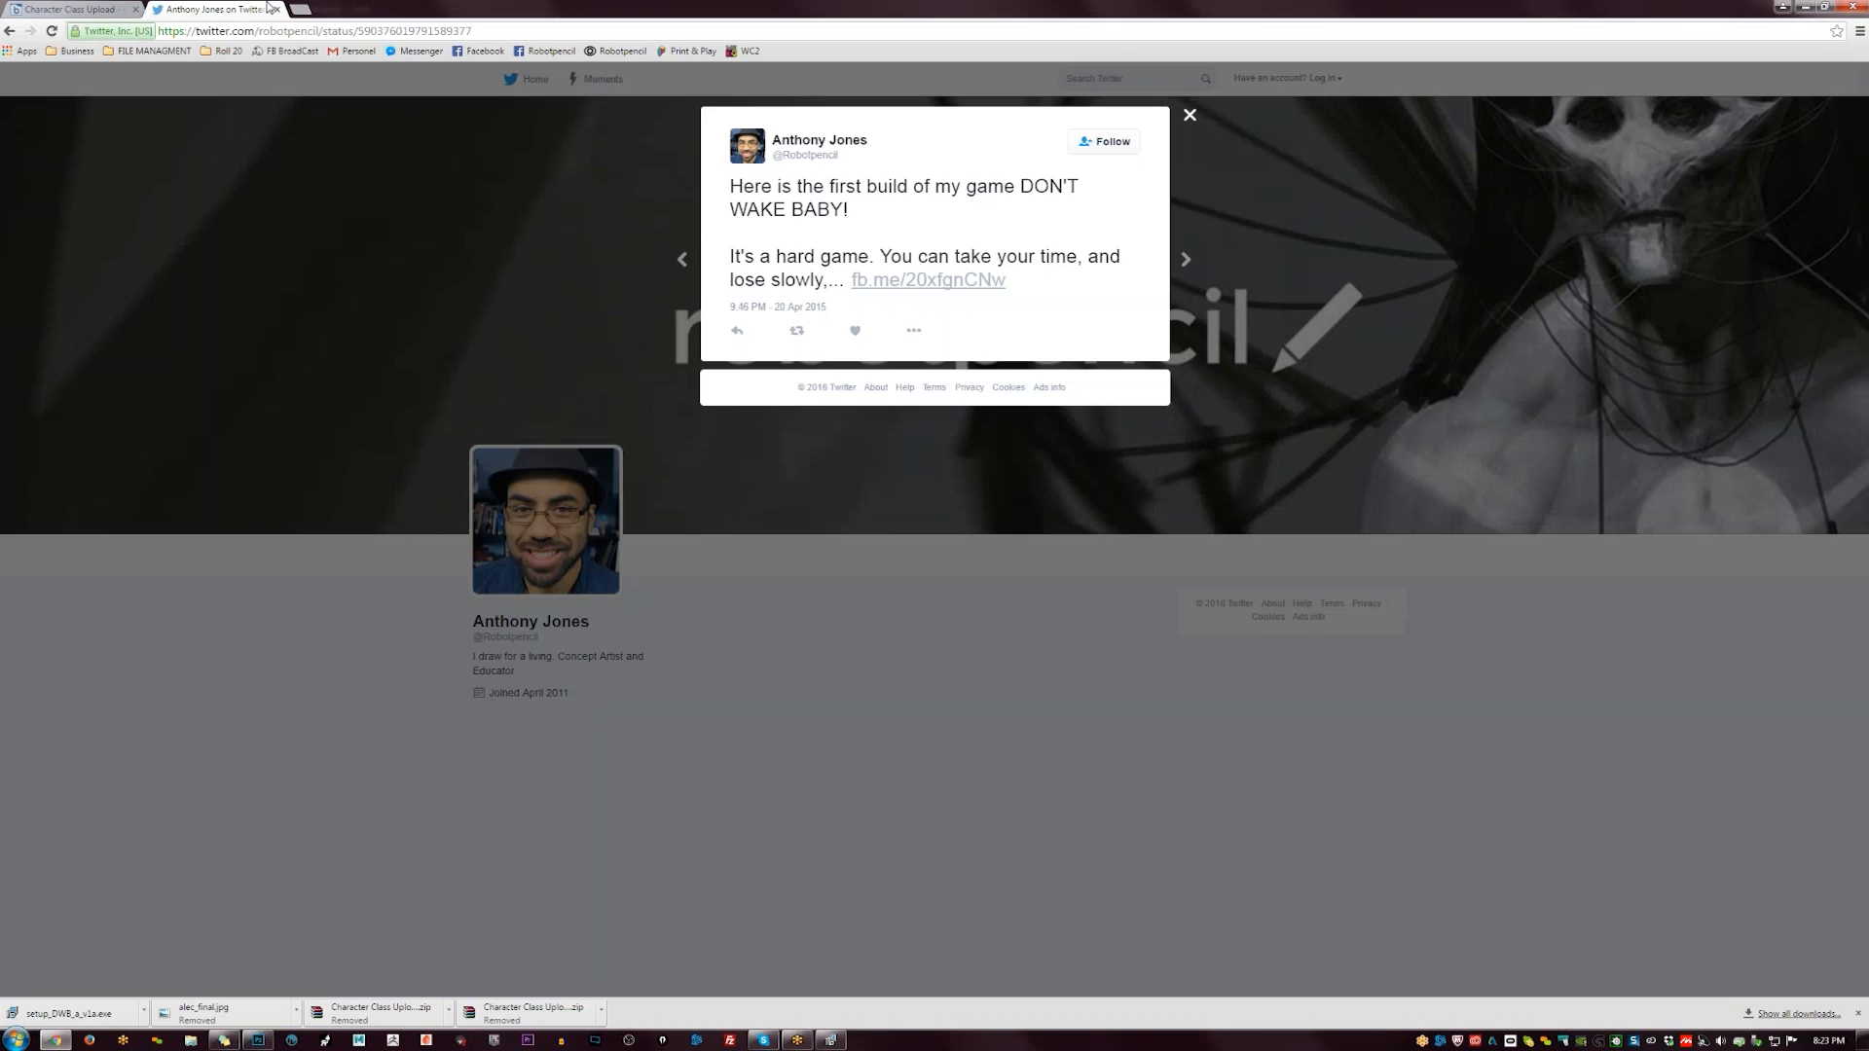
pyautogui.click(897, 321)
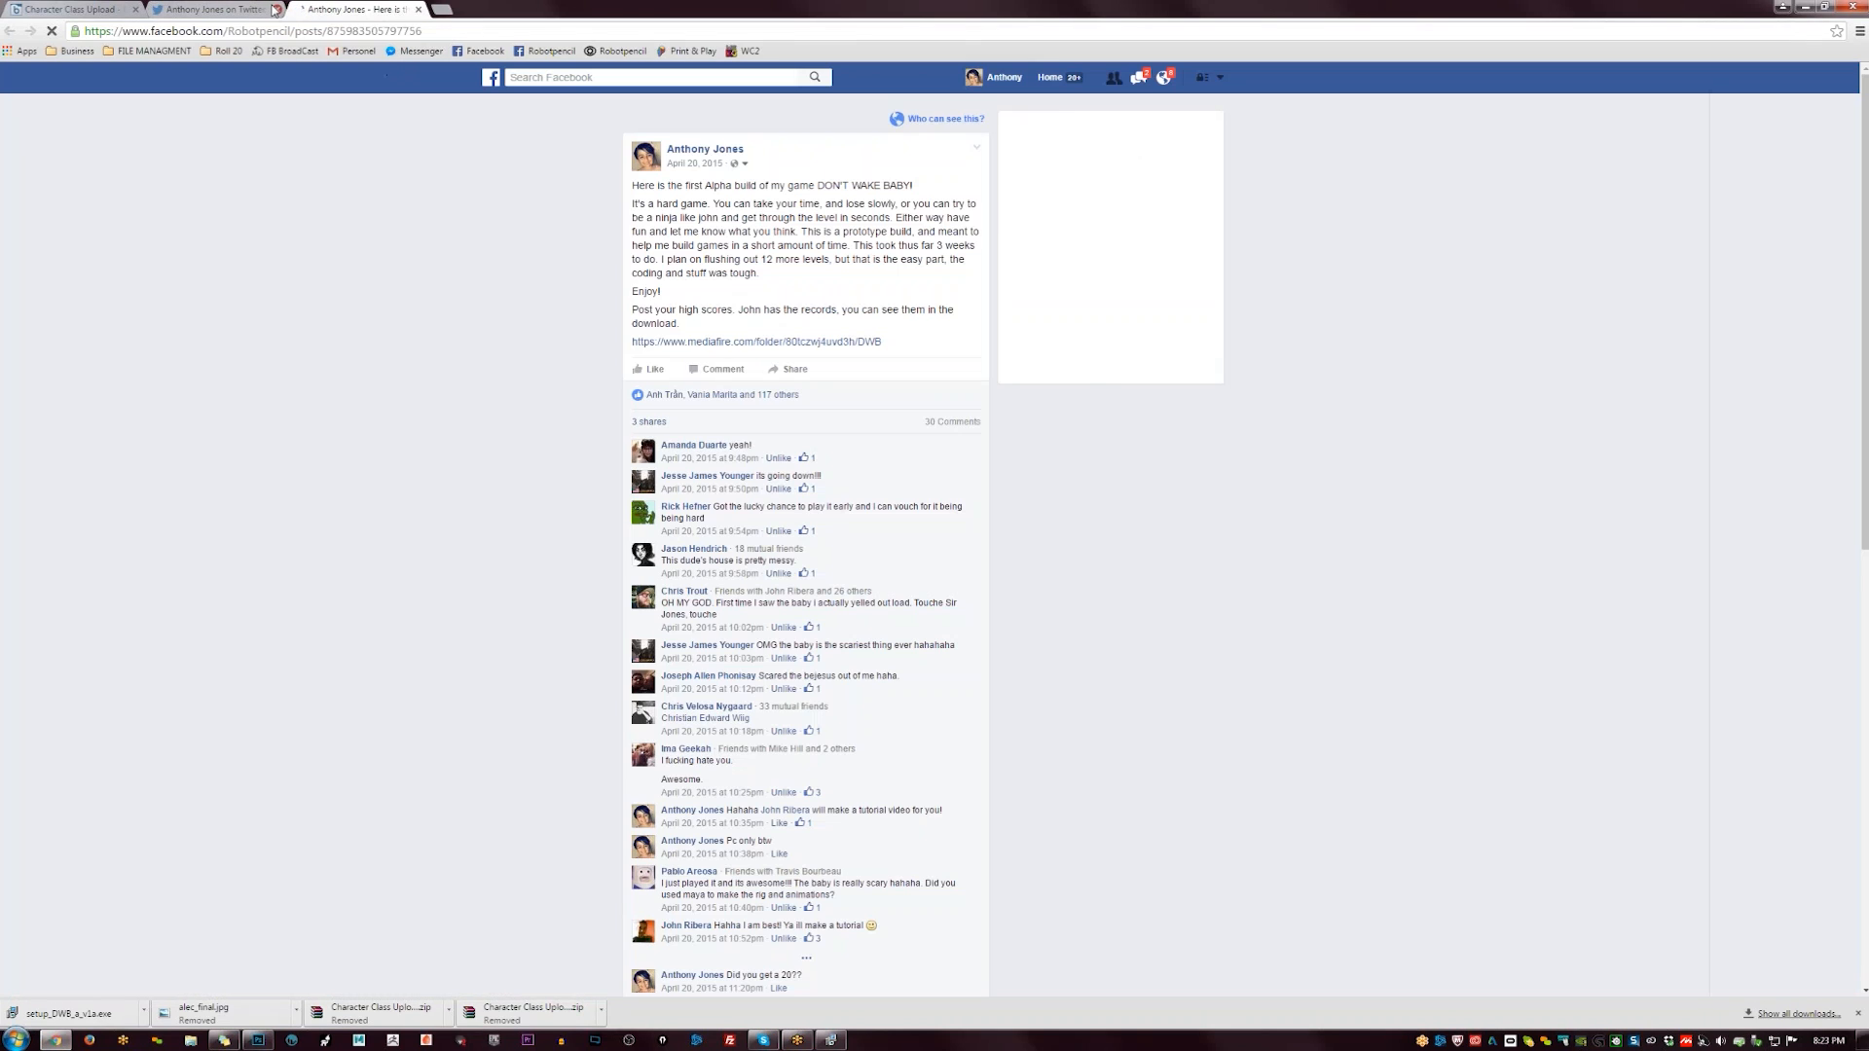
pyautogui.click(741, 341)
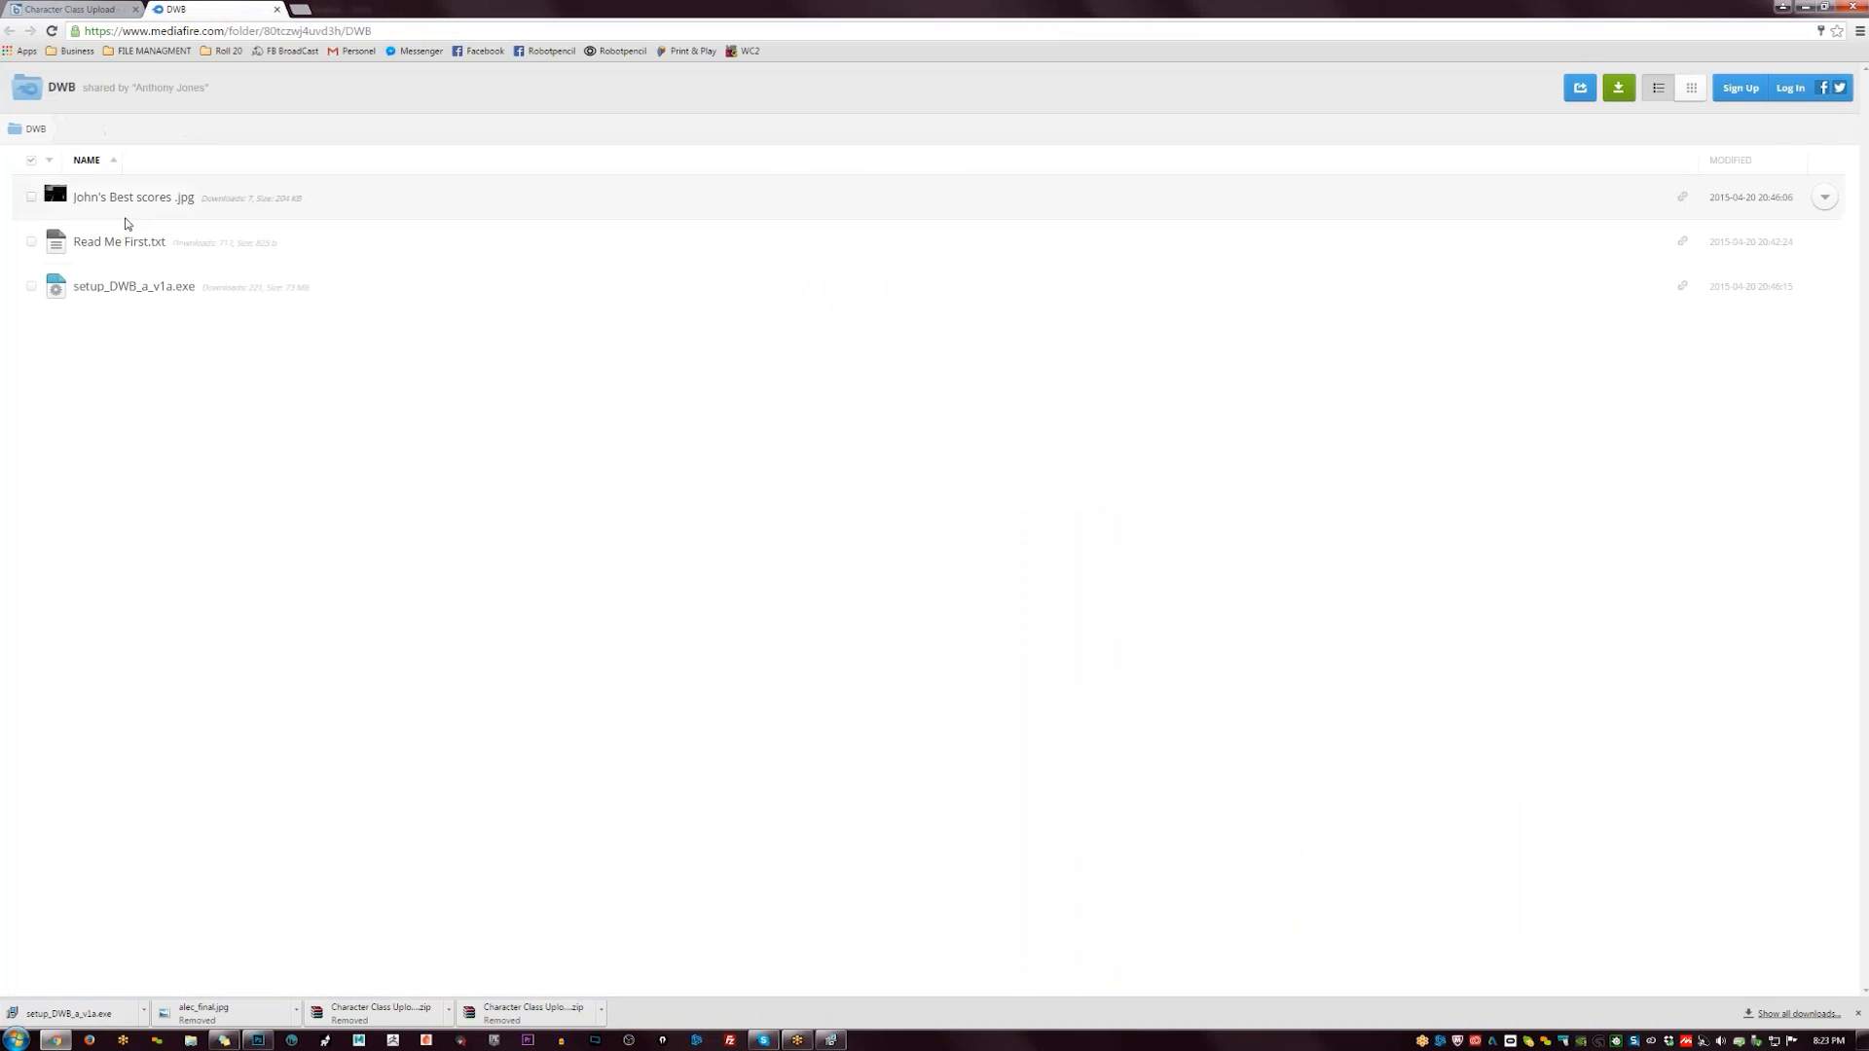
# - Download Read Me First.txt from the DWB folder and open it to show the game instructions outside the browser
pyautogui.click(125, 243)
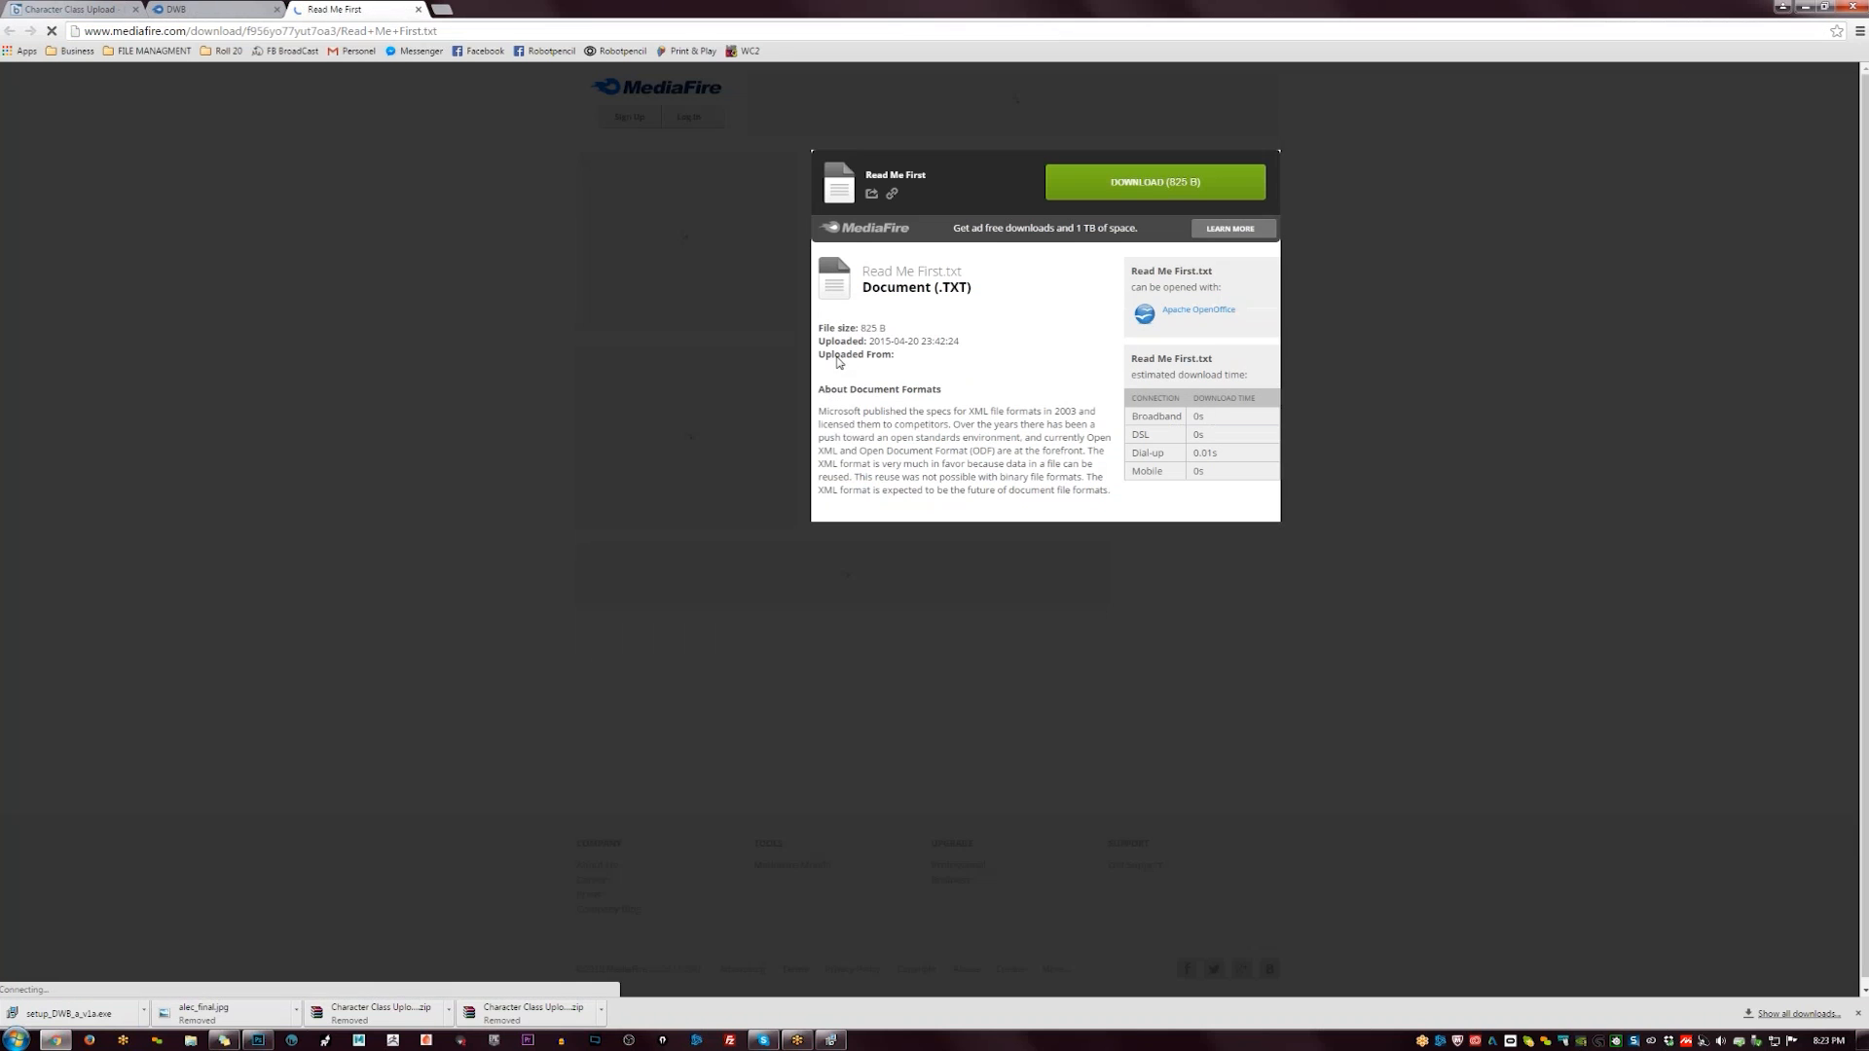
pyautogui.scroll(1, 1002, 378)
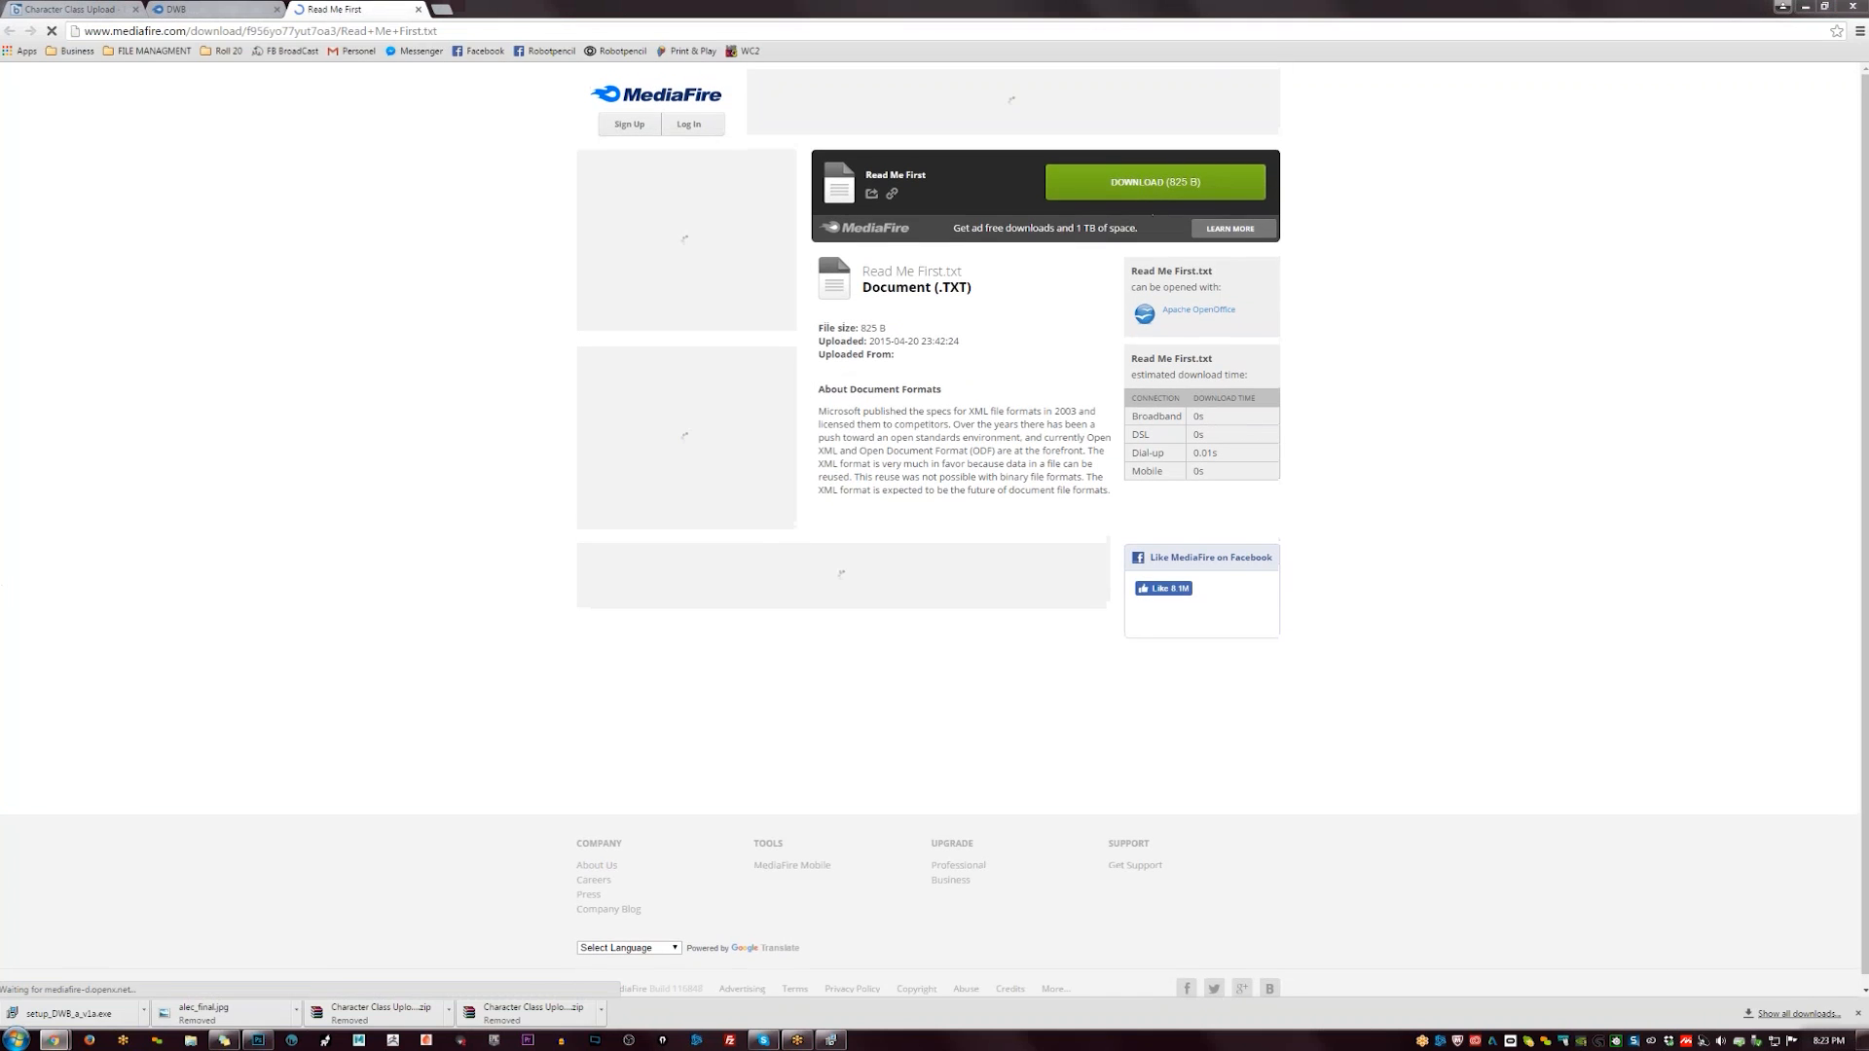
pyautogui.click(1155, 182)
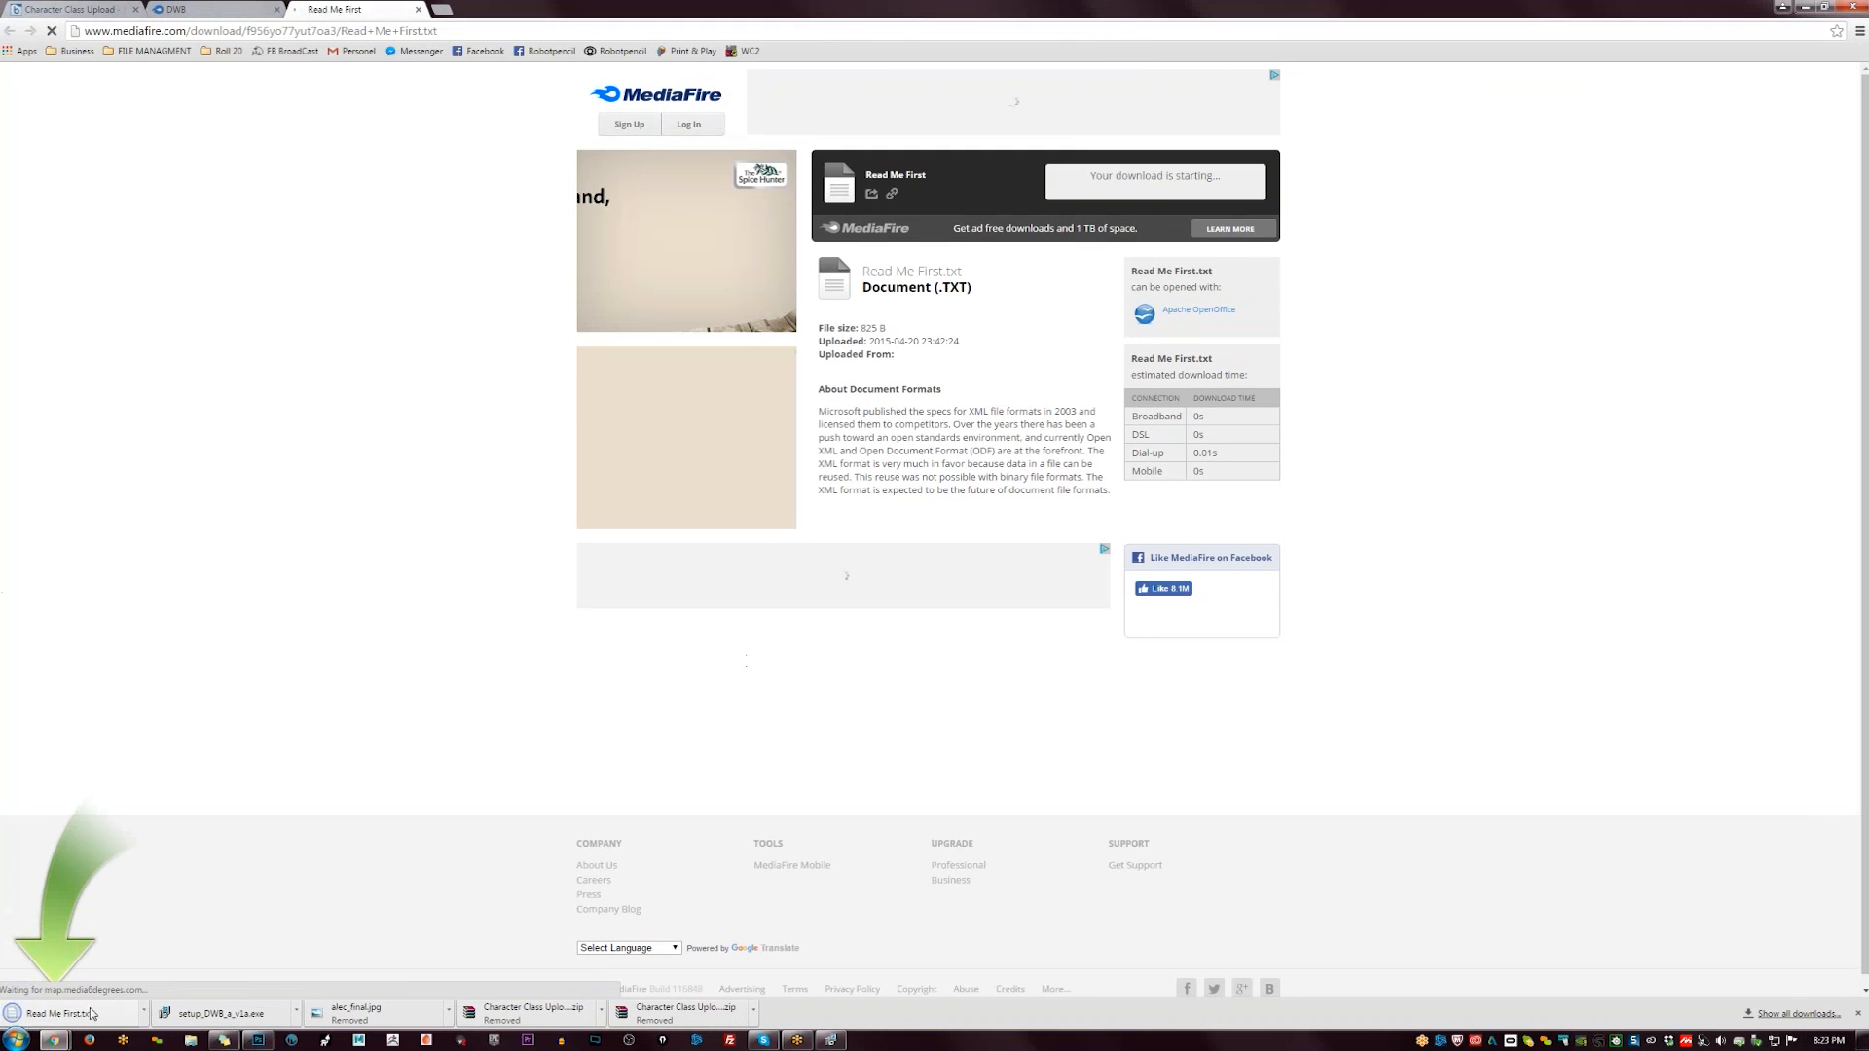
pyautogui.click(418, 8)
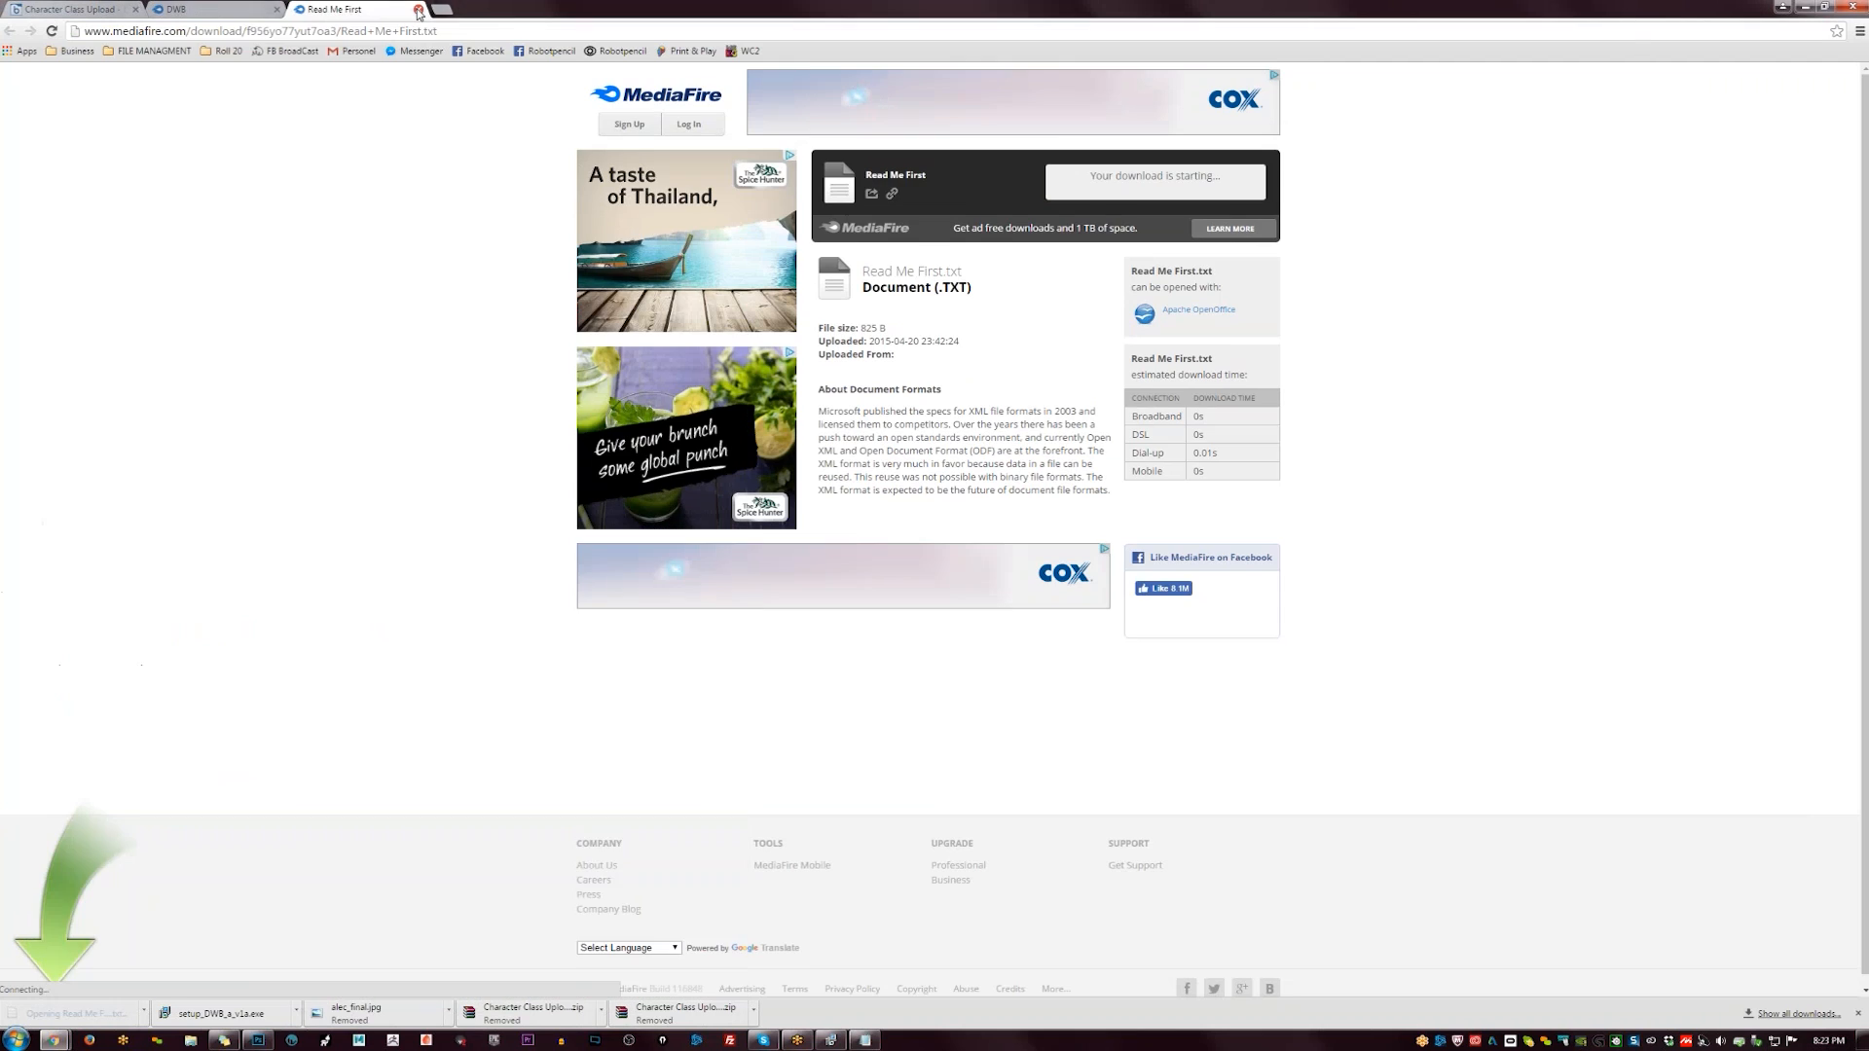
pyautogui.click(419, 9)
pyautogui.click(1800, 9)
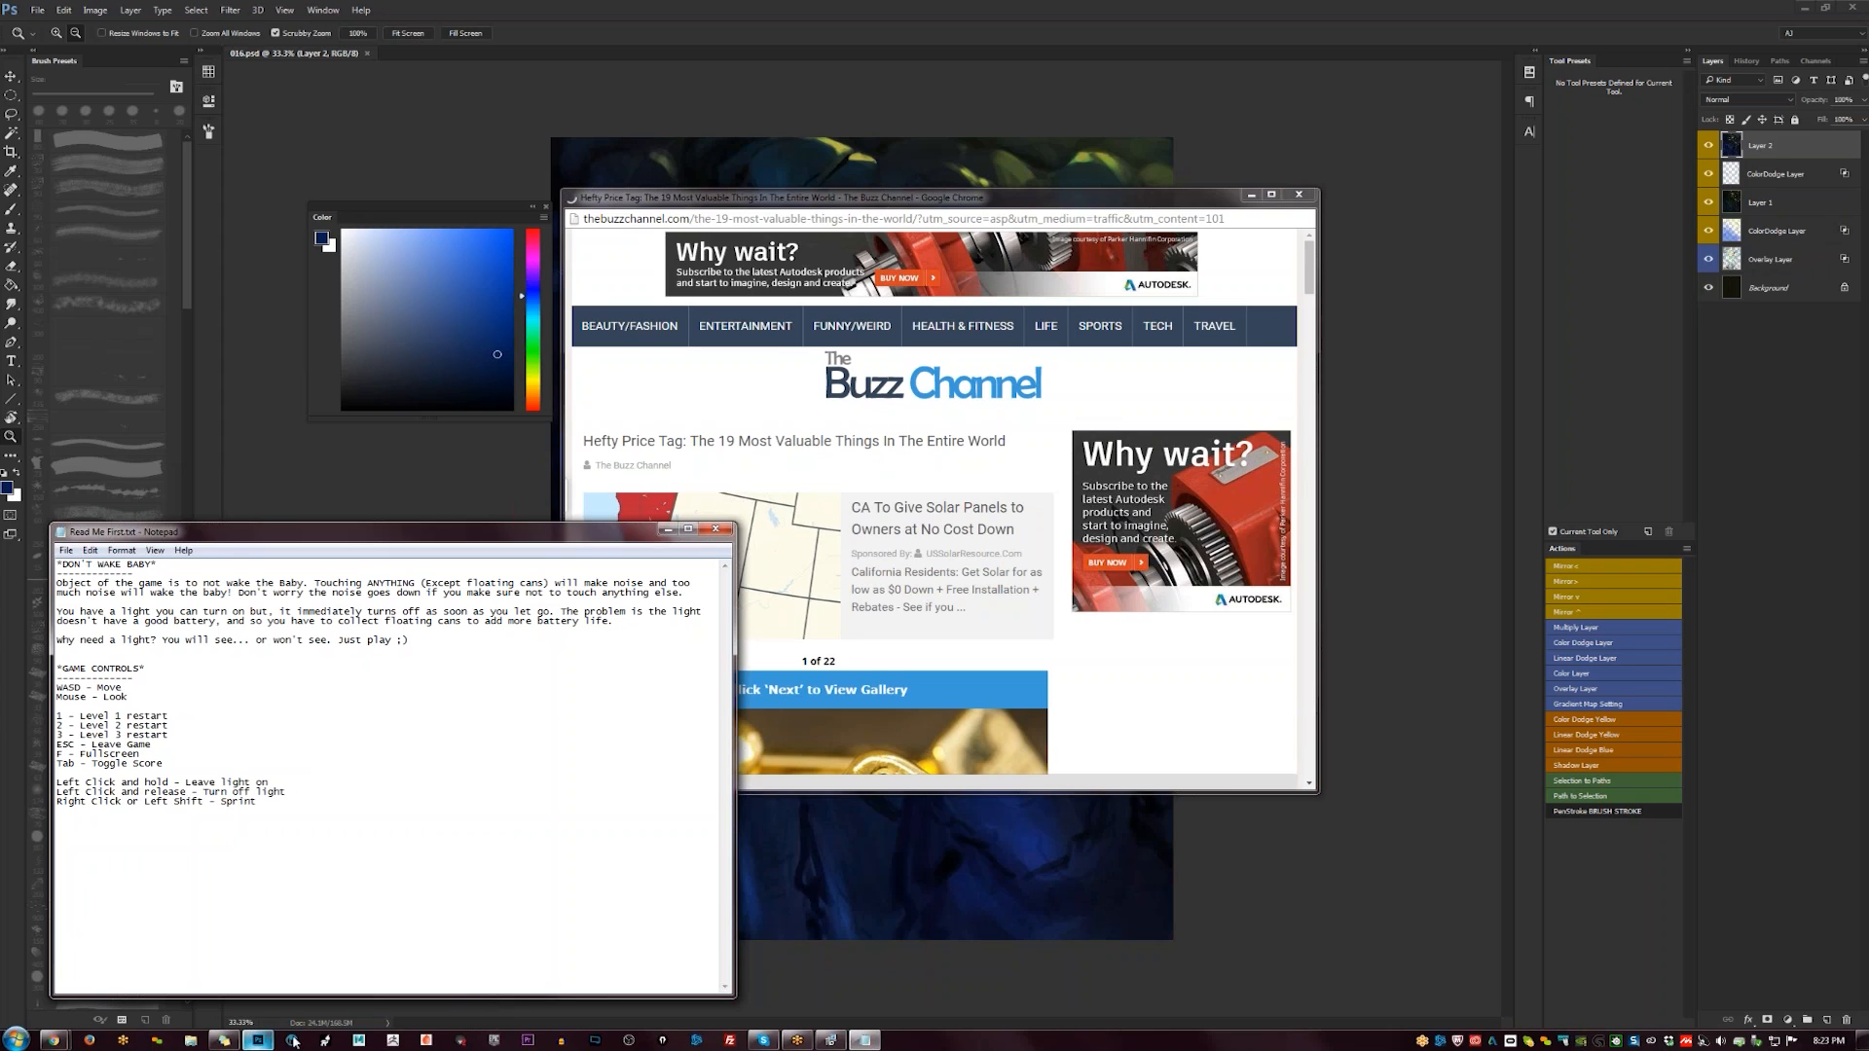
# - Finish the DWB_Alpha_v1 setup with launching enabled, and clear the advertising pop-up and Read Me First.txt off the screen
pyautogui.click(830, 1040)
pyautogui.click(830, 1040)
pyautogui.click(830, 1040)
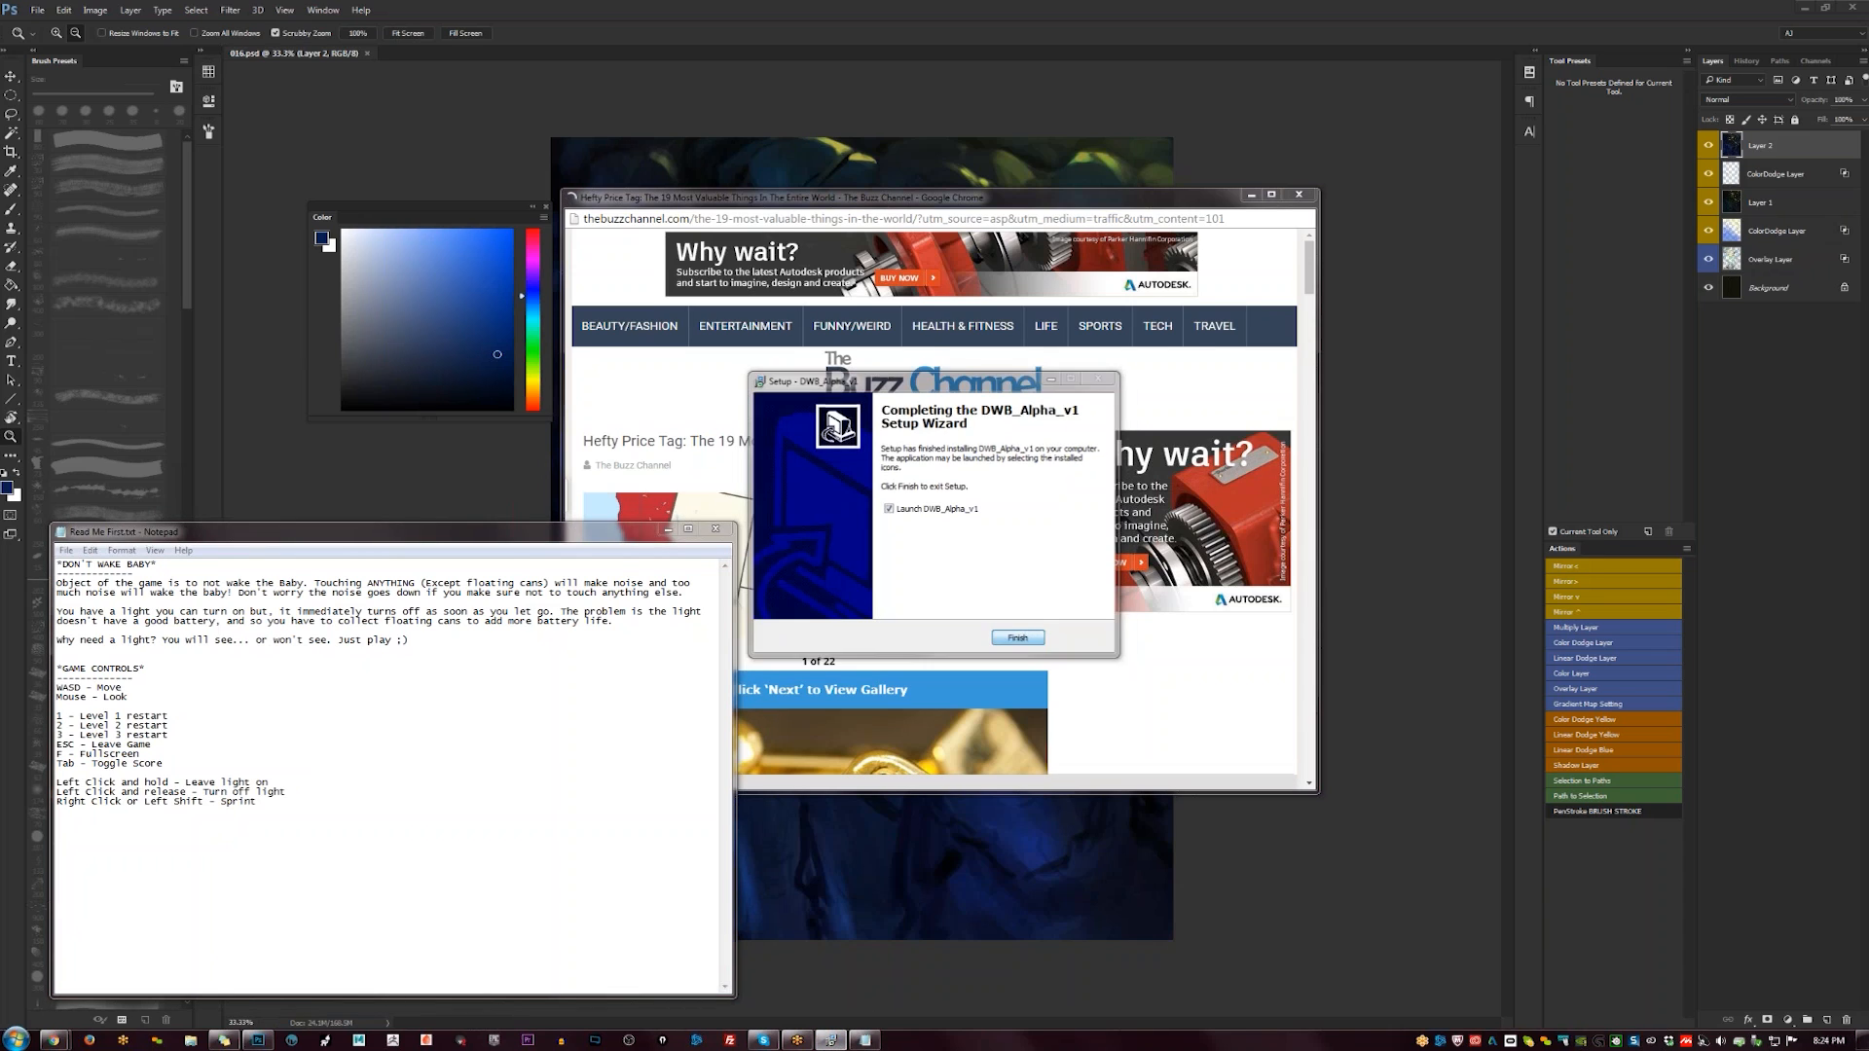
pyautogui.click(1017, 638)
pyautogui.click(1298, 194)
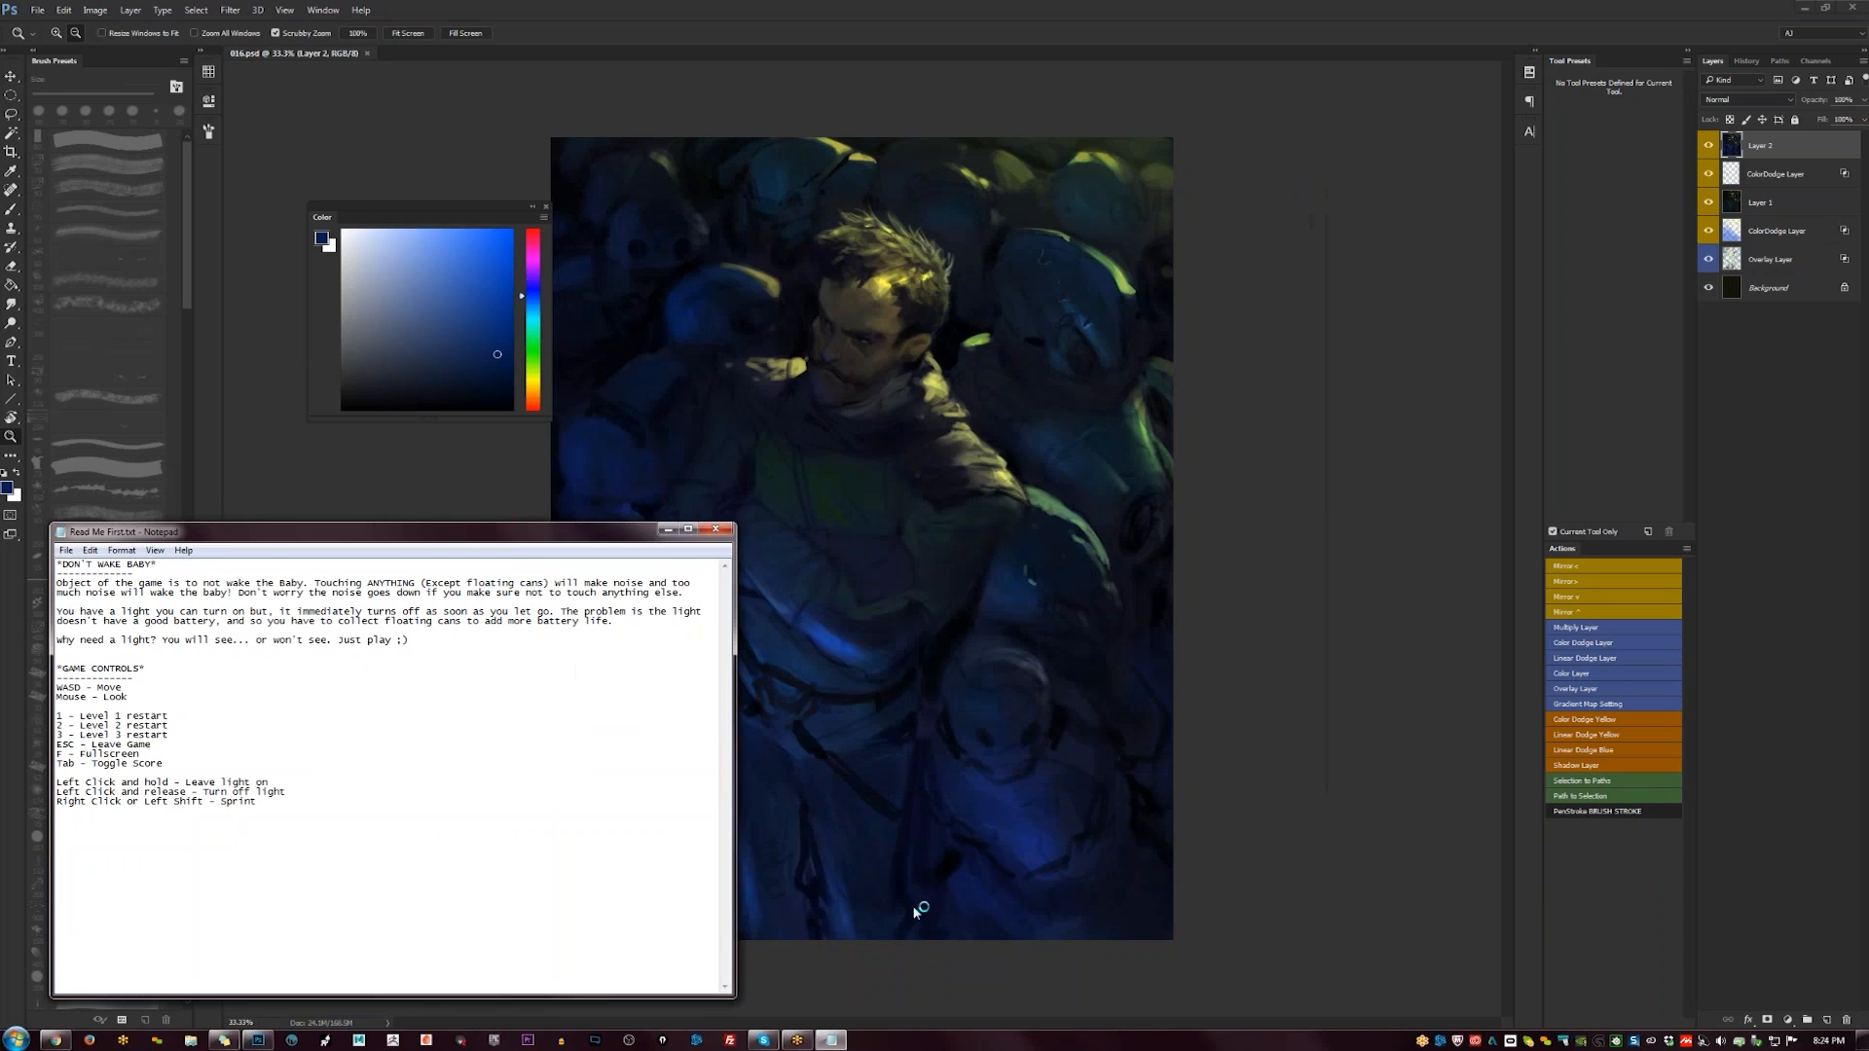
pyautogui.click(668, 529)
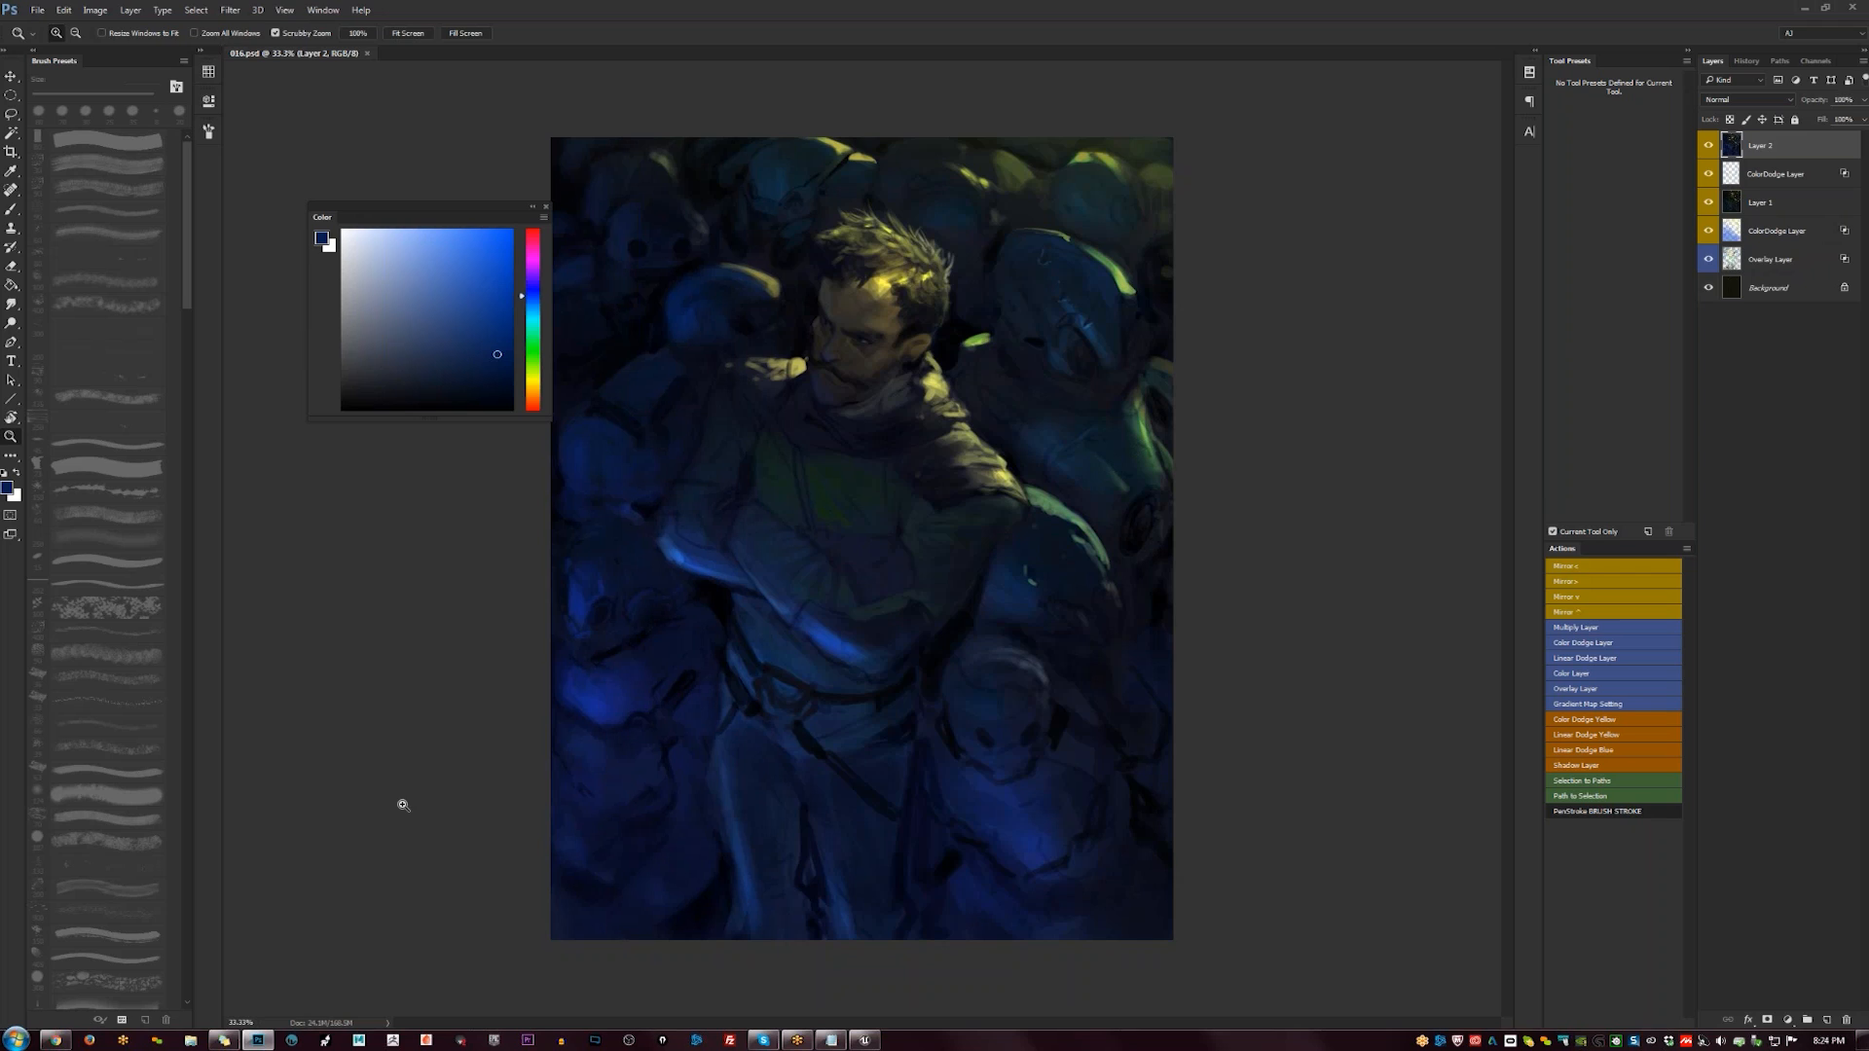
# - Start a new game of Don't Wake Baby
pyautogui.moveTo(866, 1040)
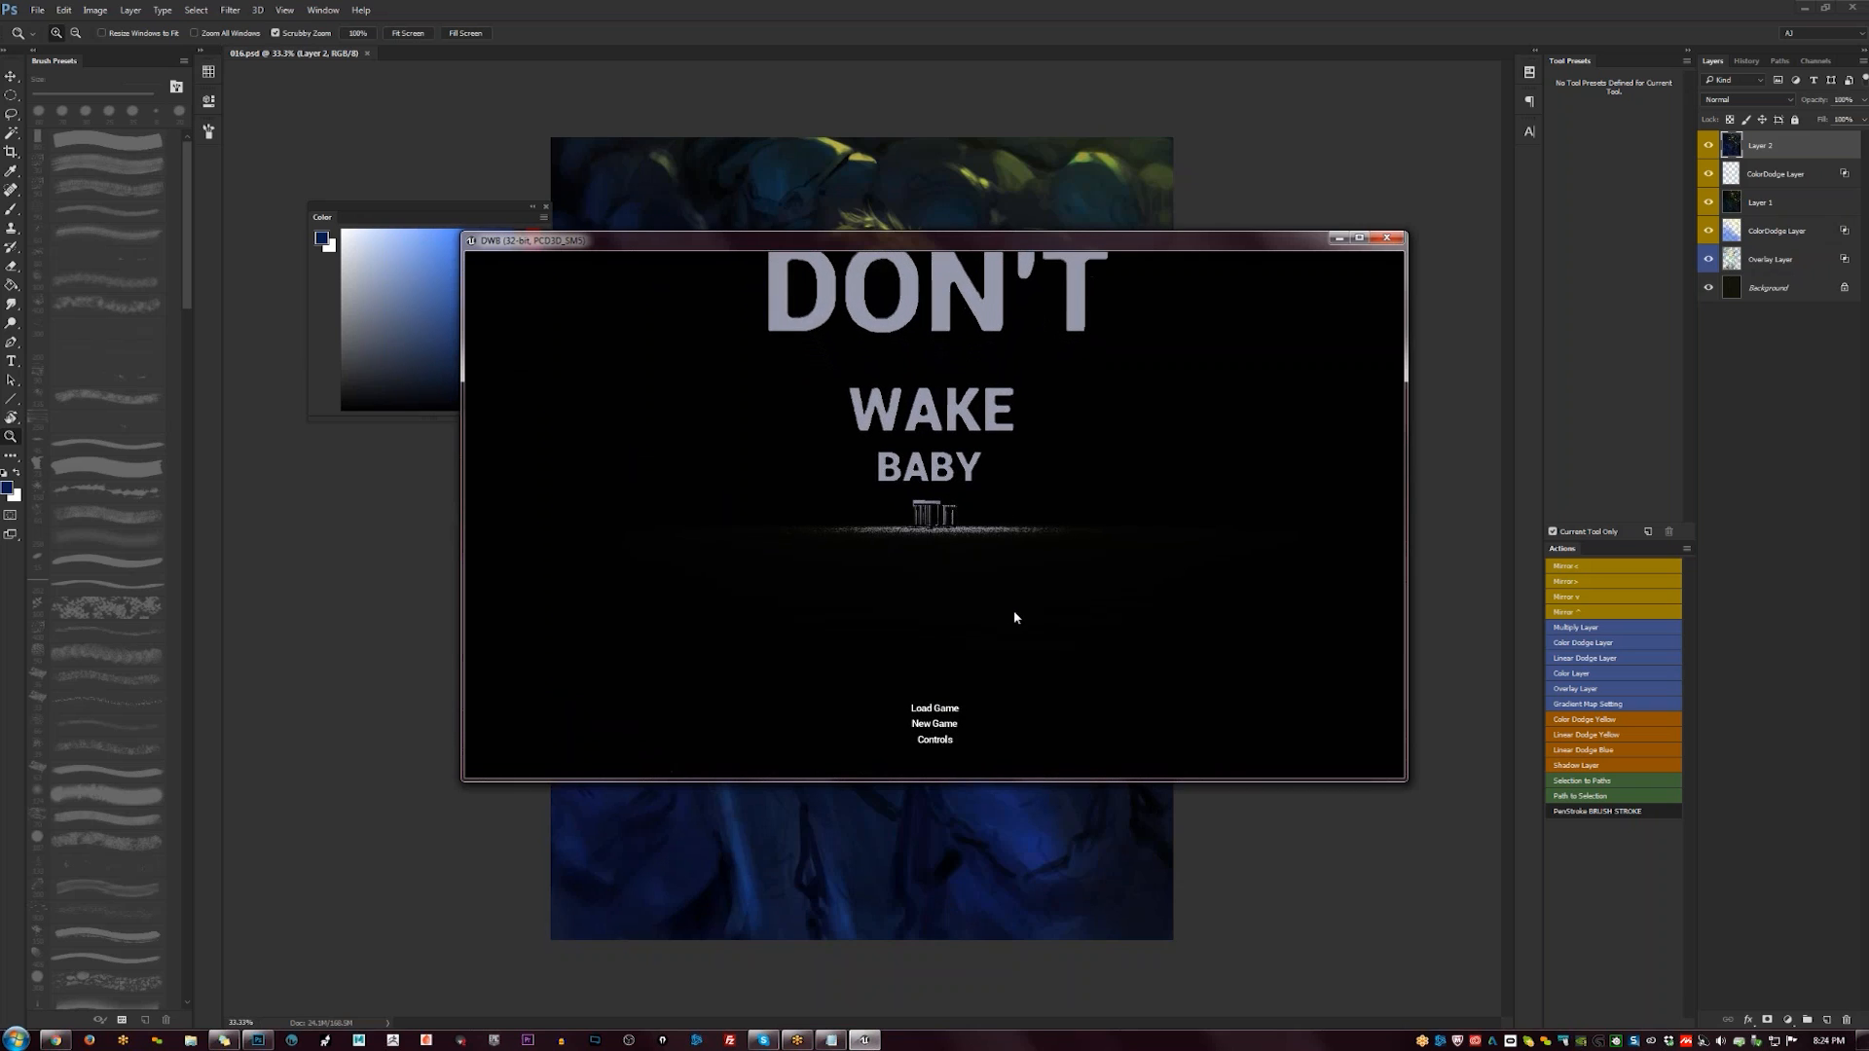
pyautogui.click(947, 749)
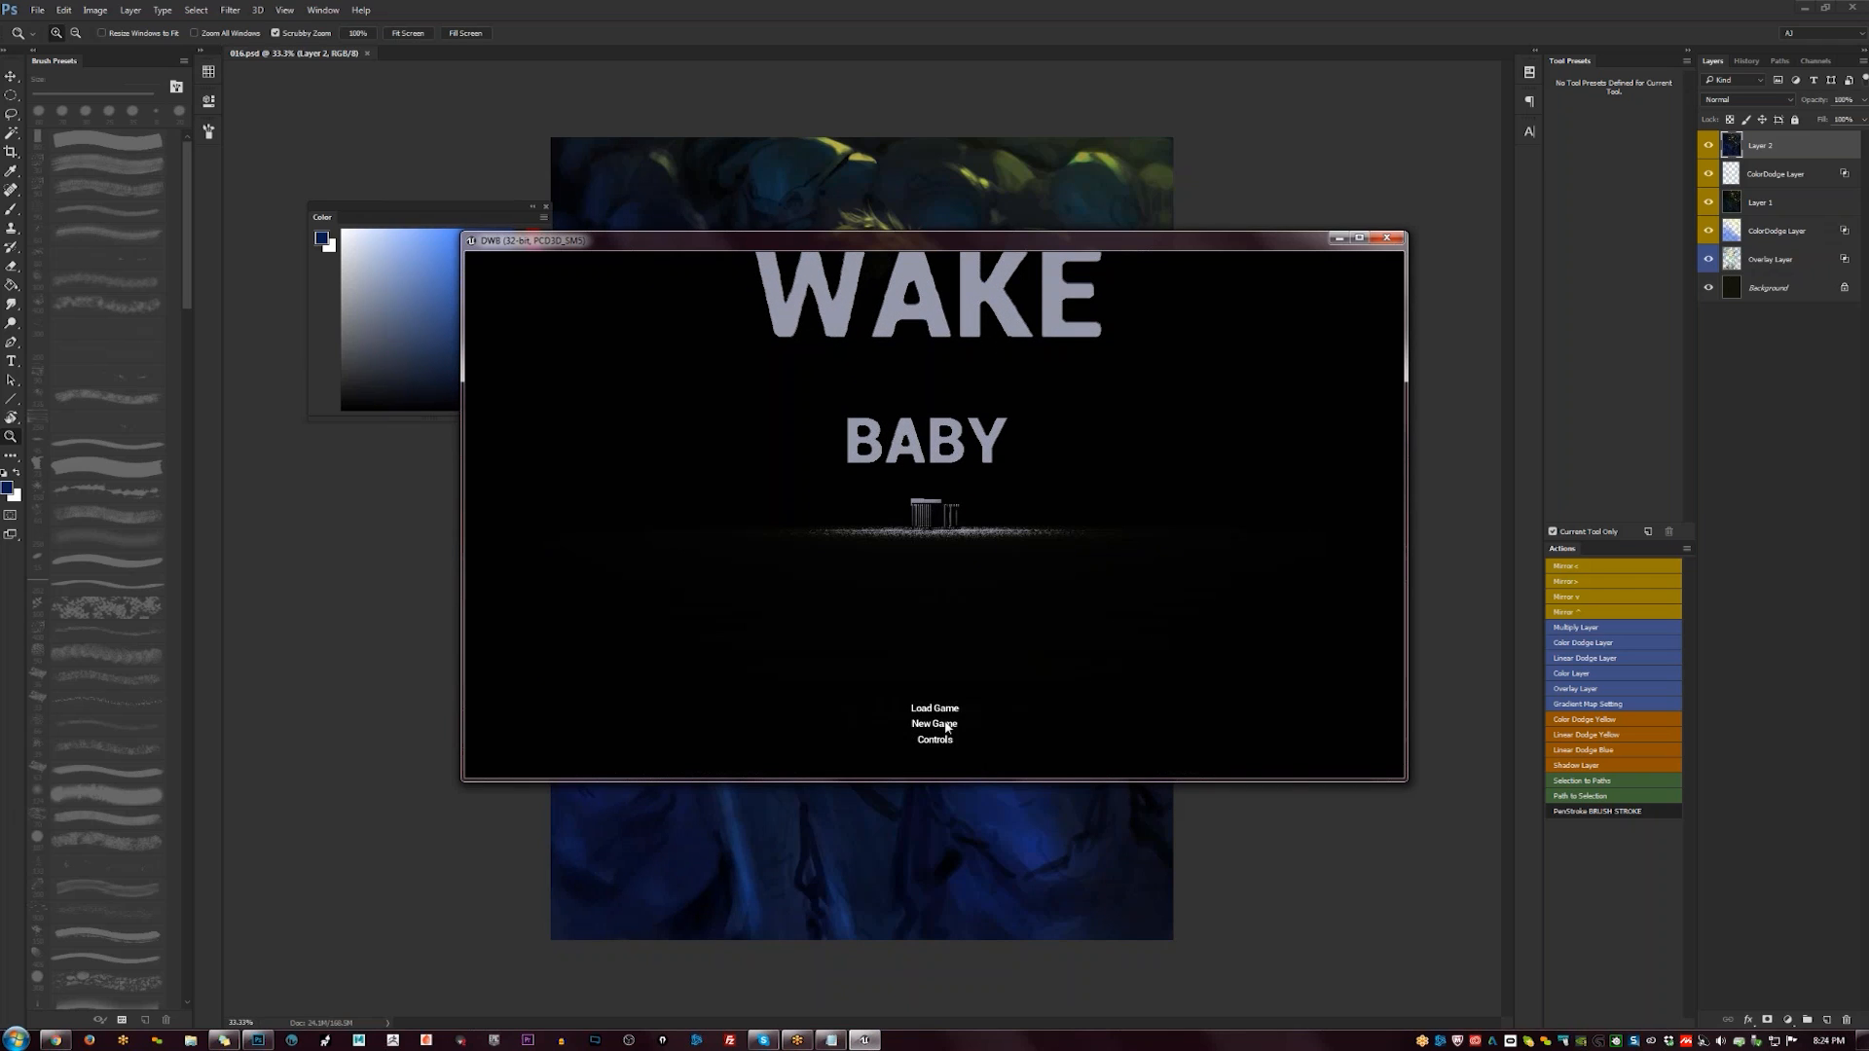
pyautogui.click(947, 725)
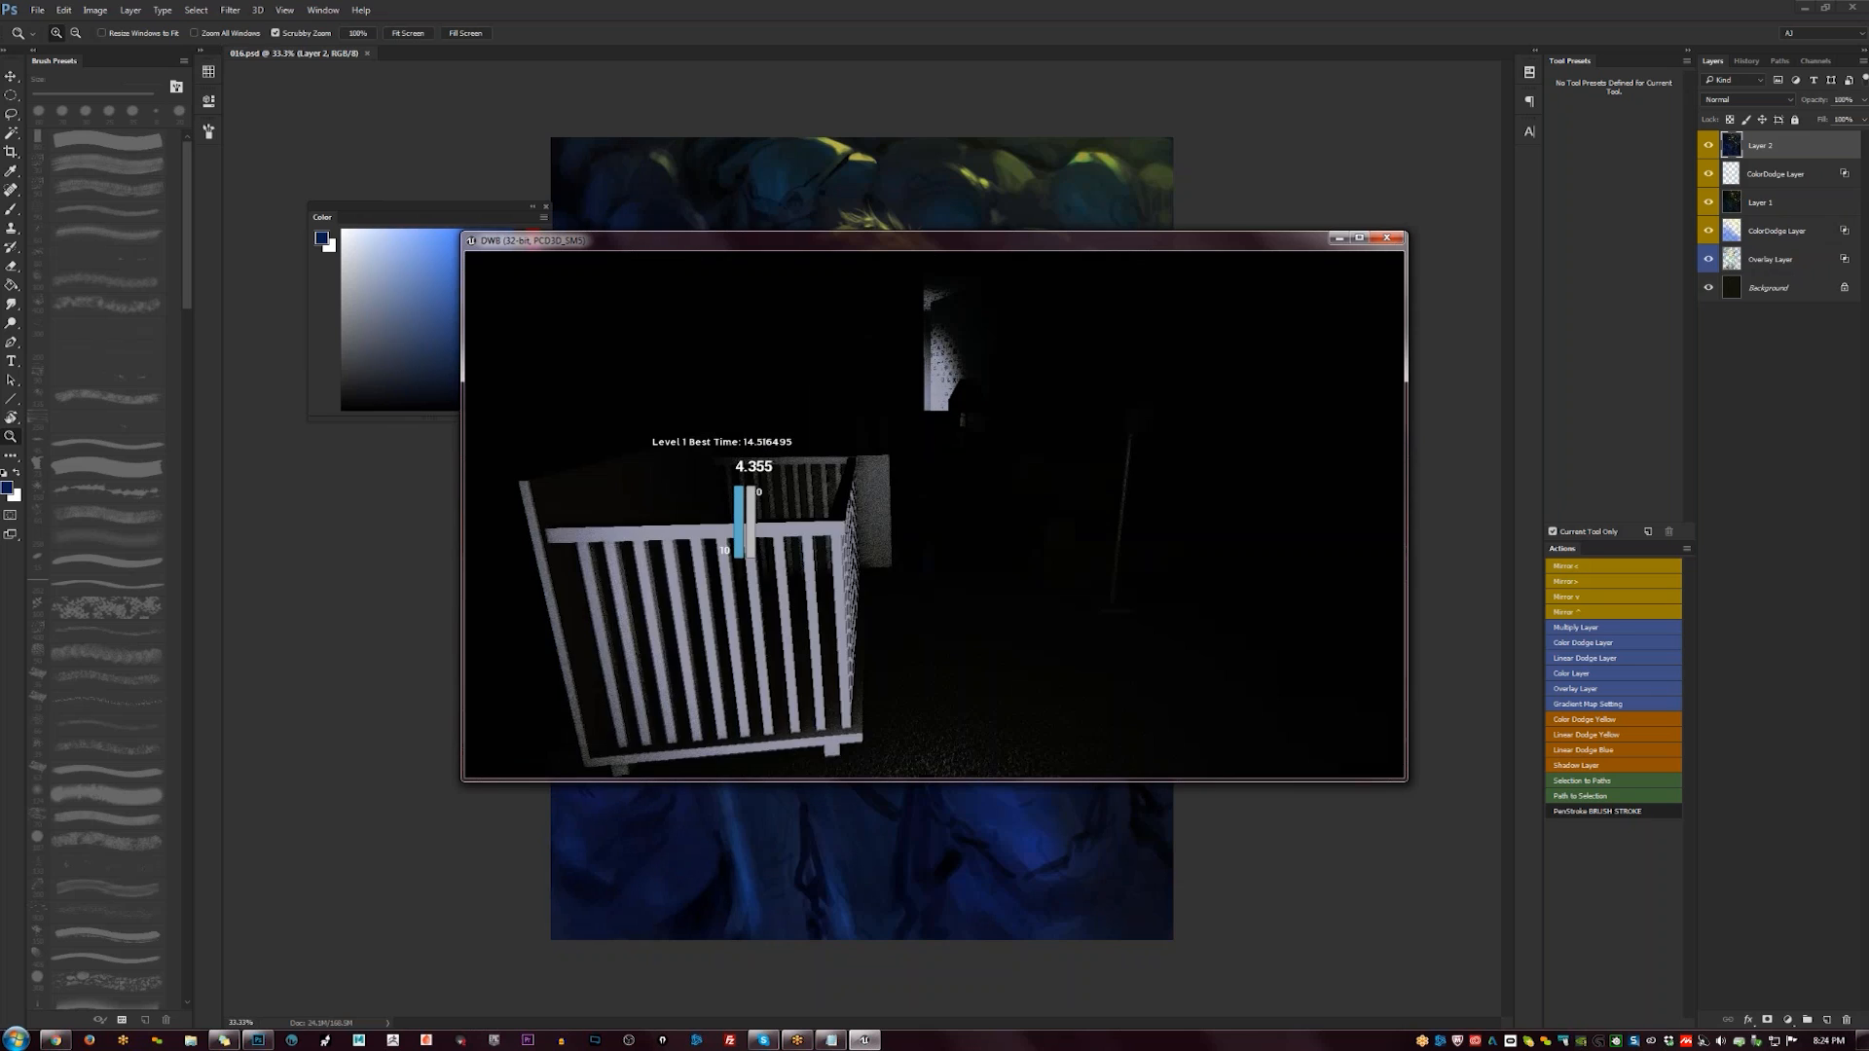
pyautogui.press('w')
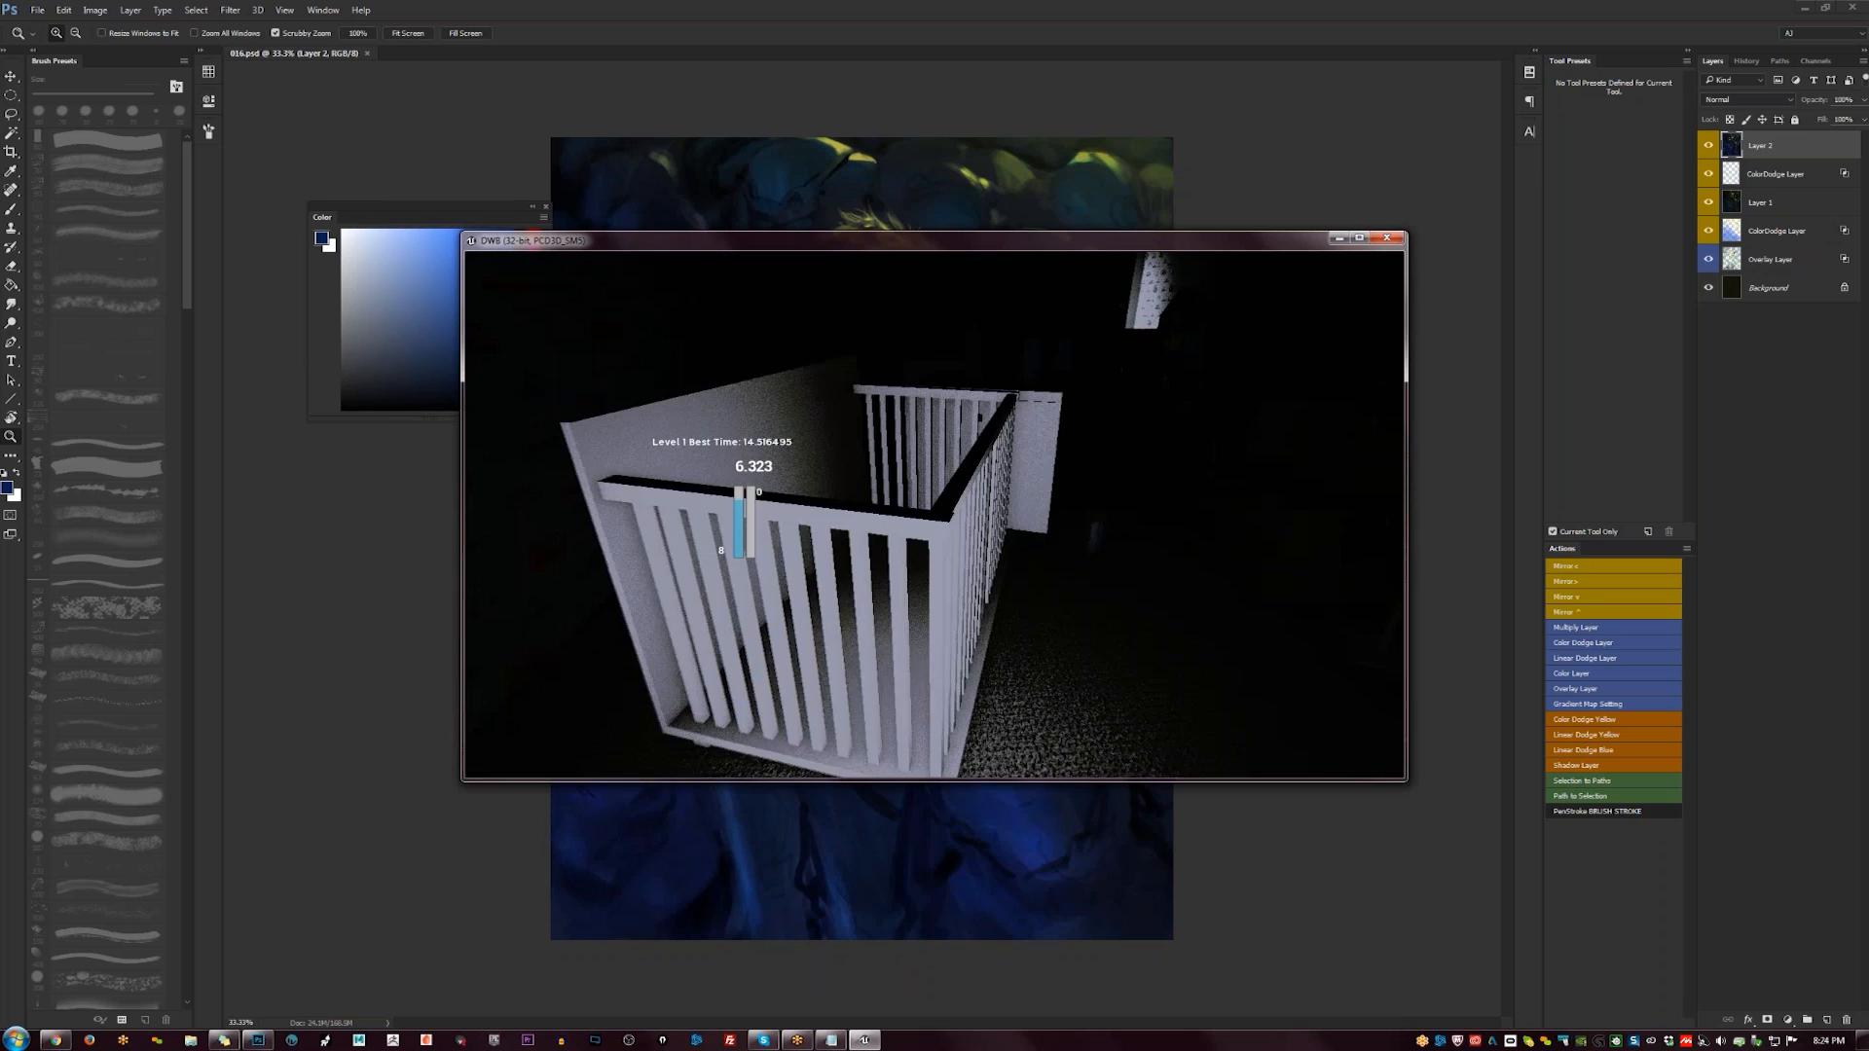
pyautogui.click(934, 515)
pyautogui.click(934, 515)
pyautogui.click(934, 515)
pyautogui.click(935, 515)
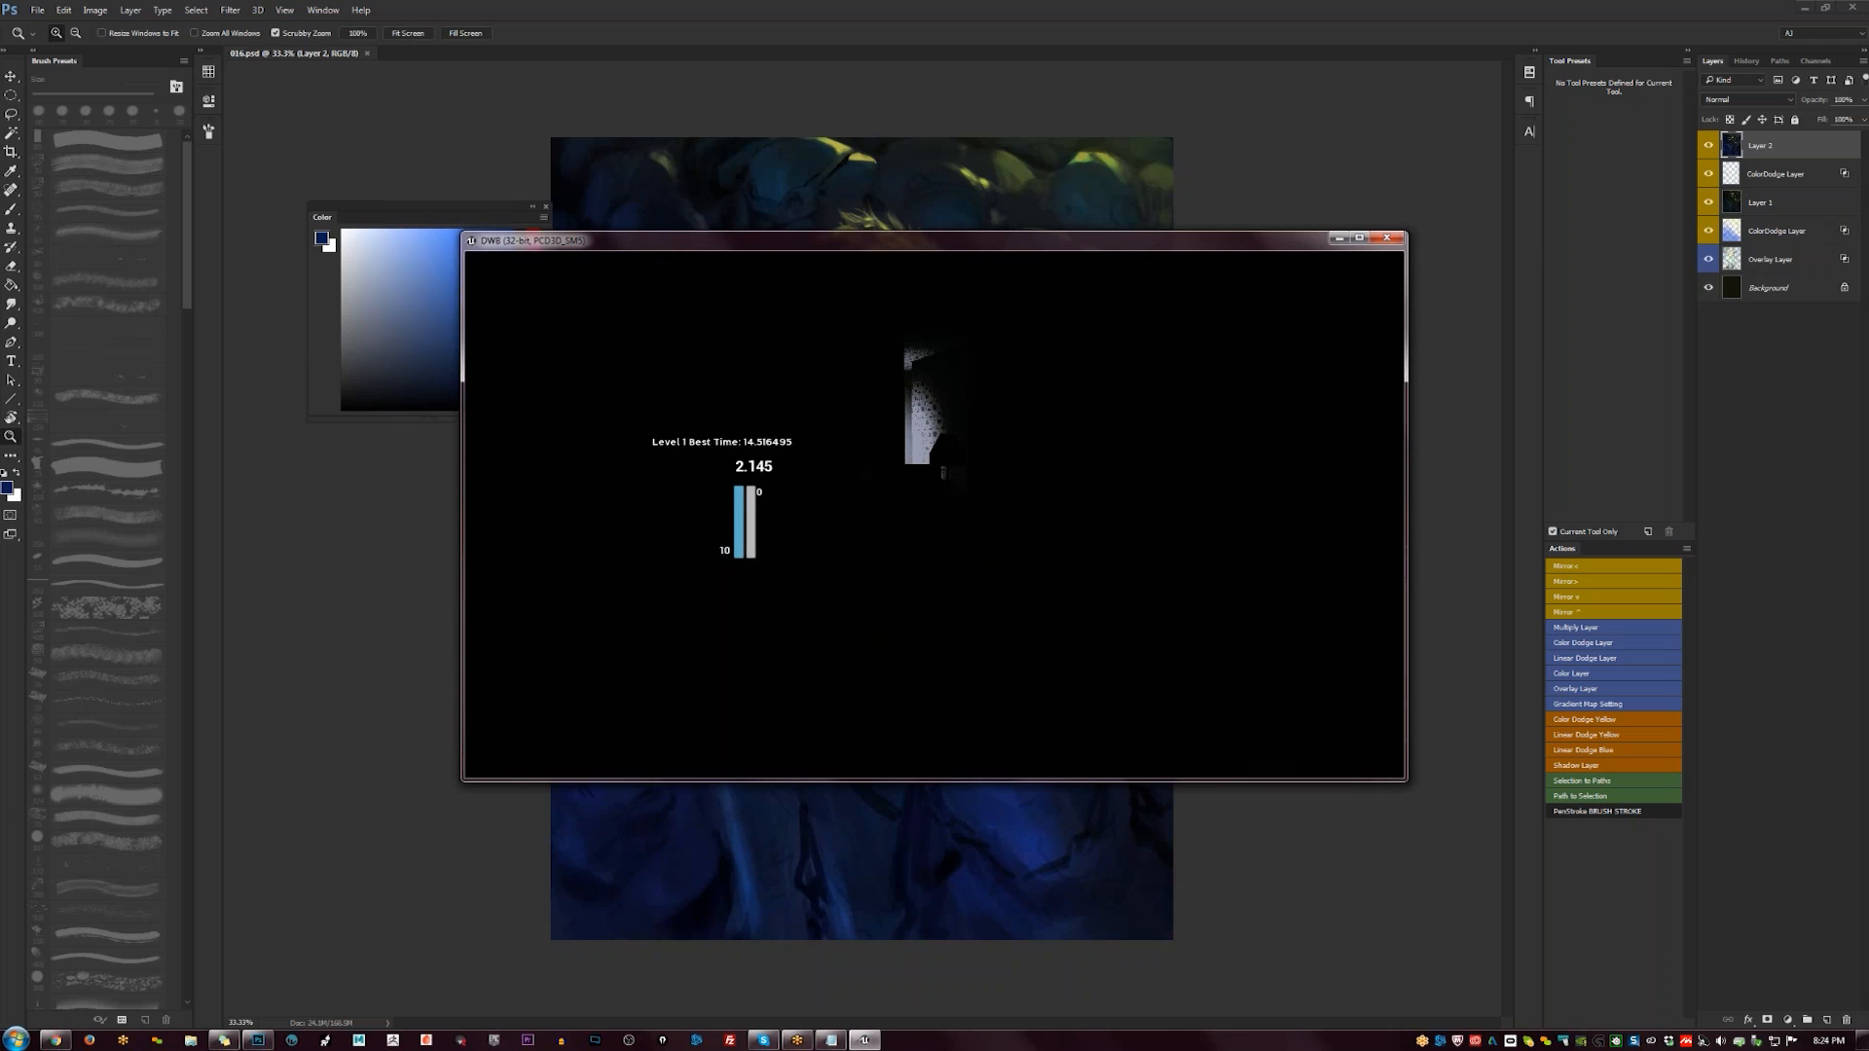
pyautogui.press('f')
pyautogui.press('f')
pyautogui.press('f')
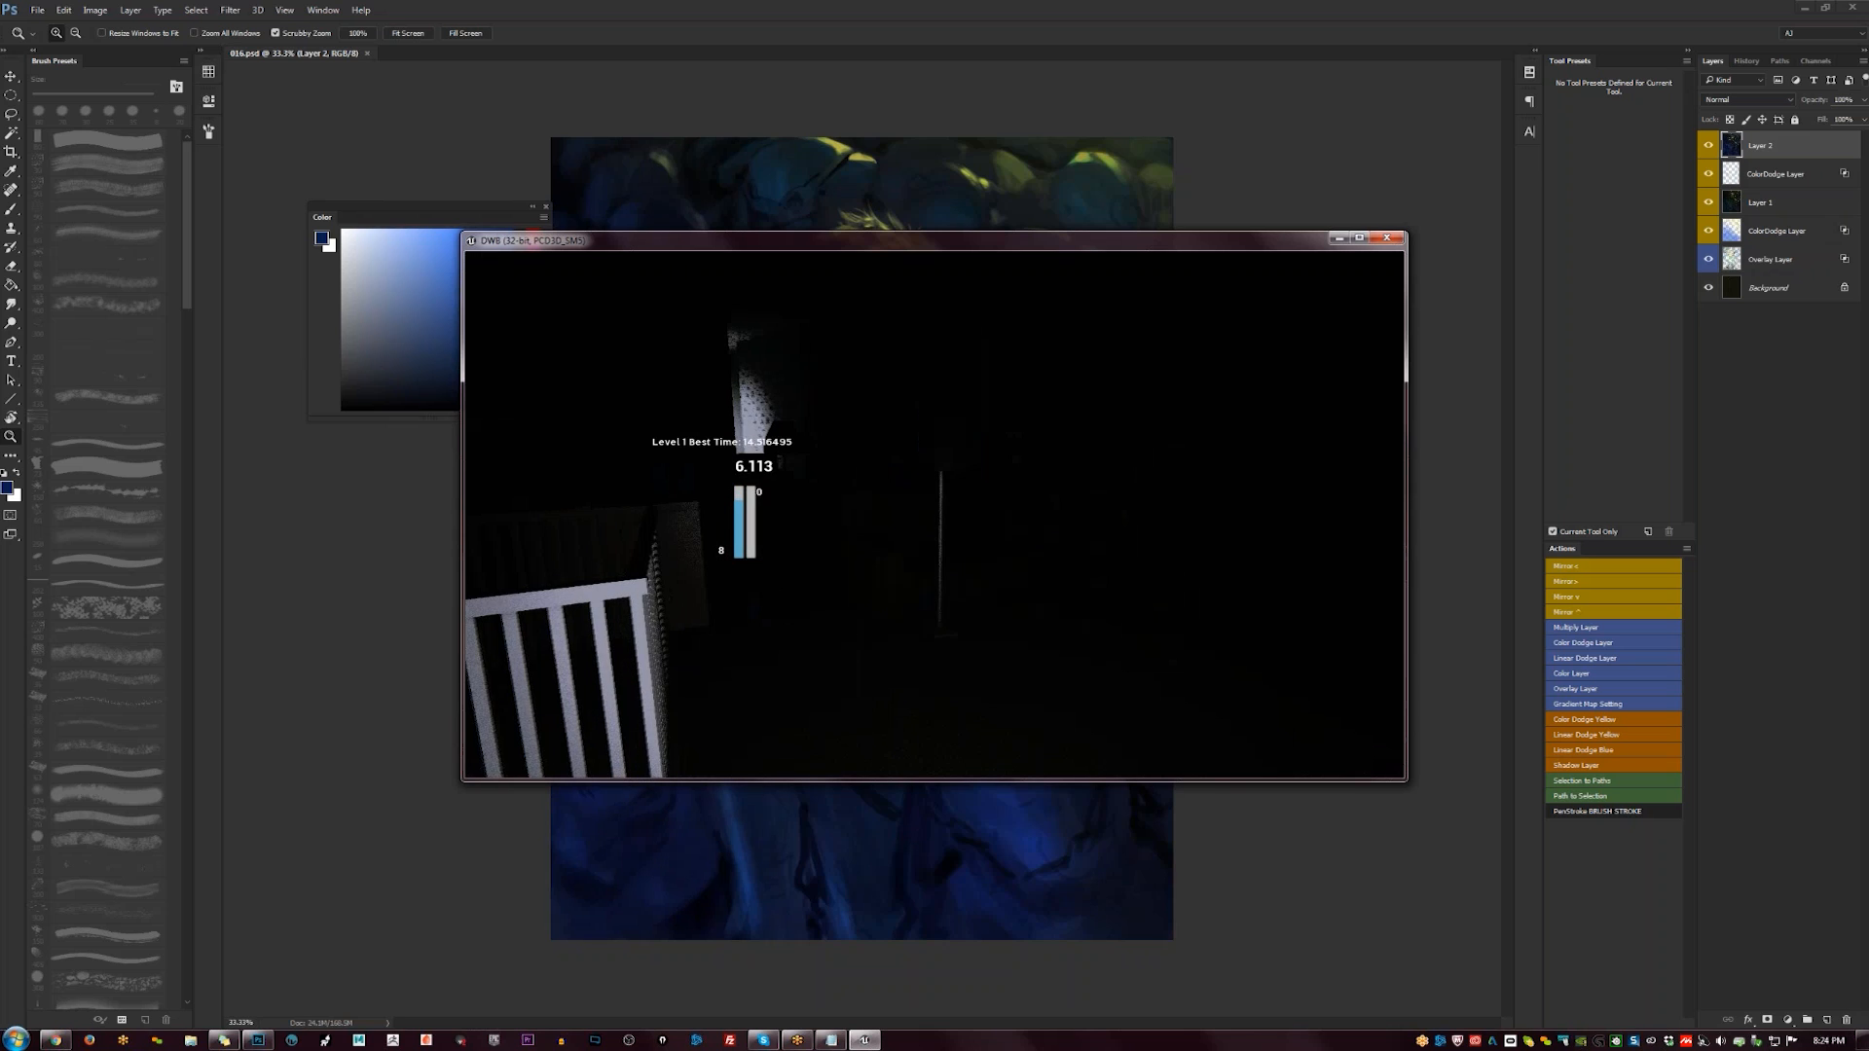
pyautogui.press('w')
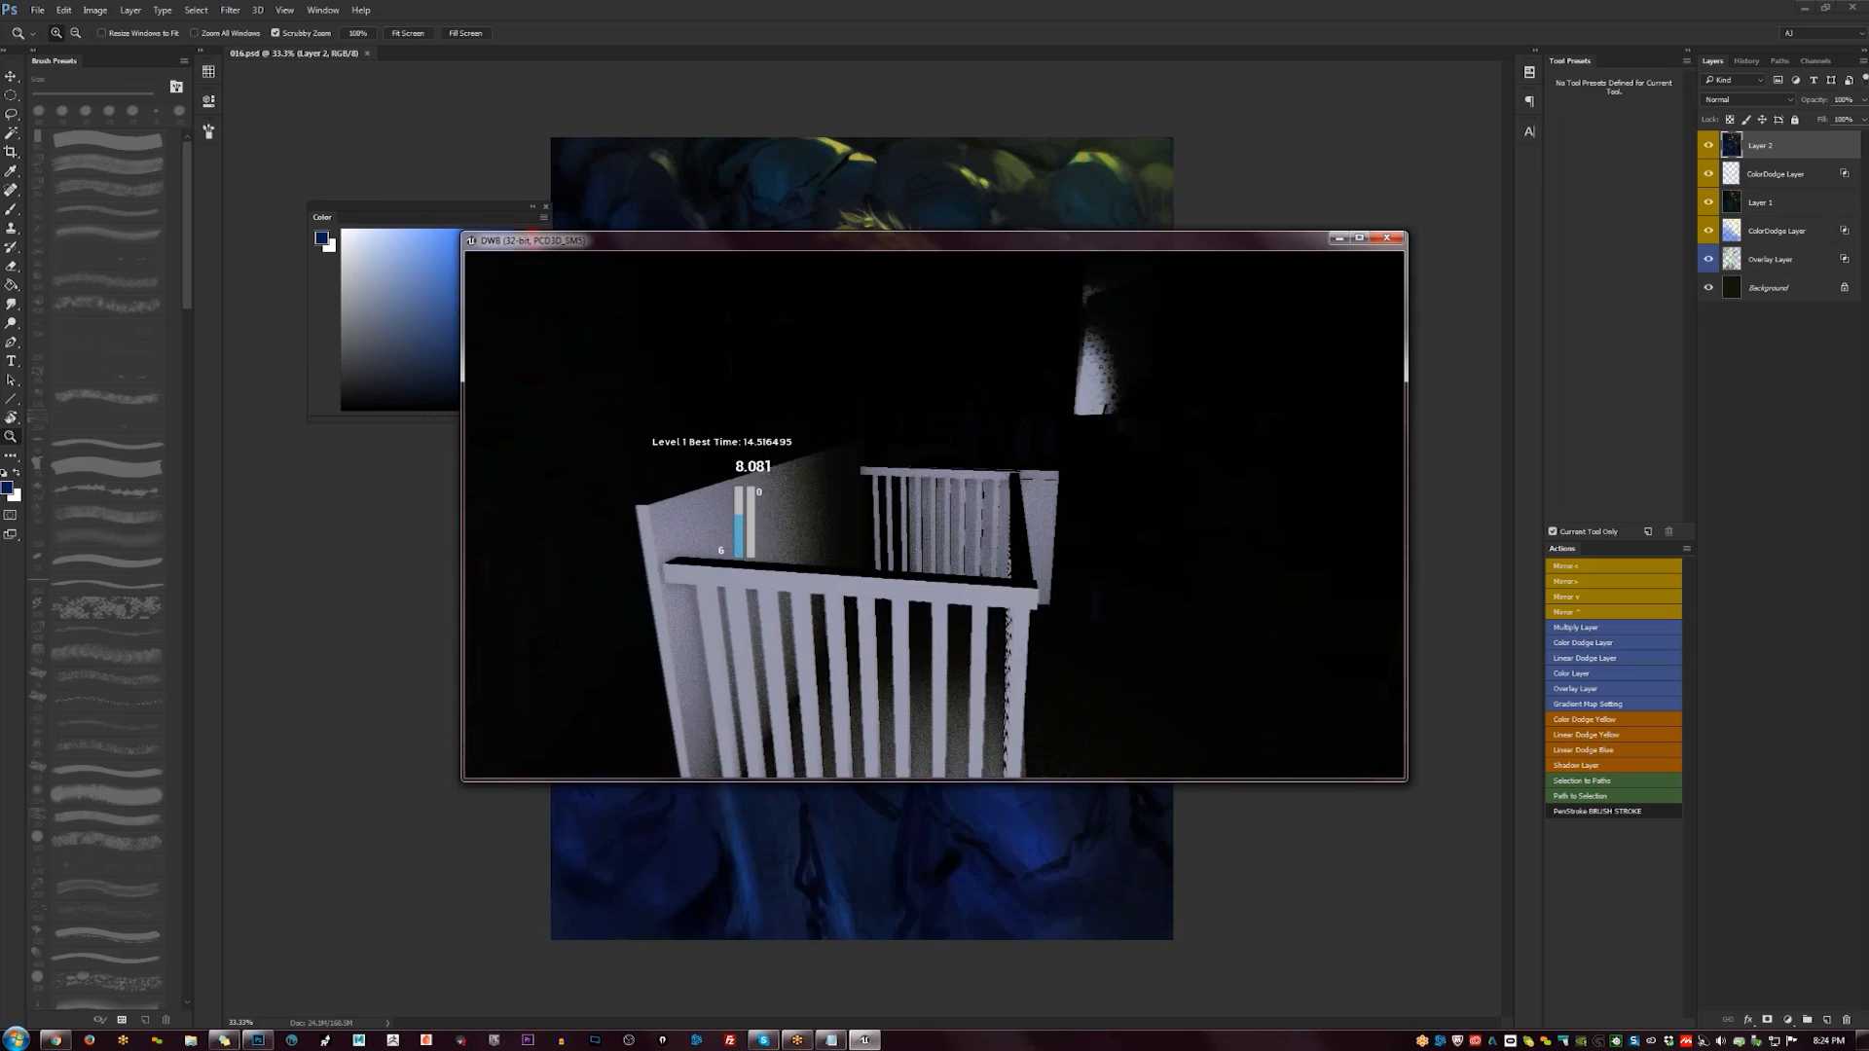
pyautogui.press('w')
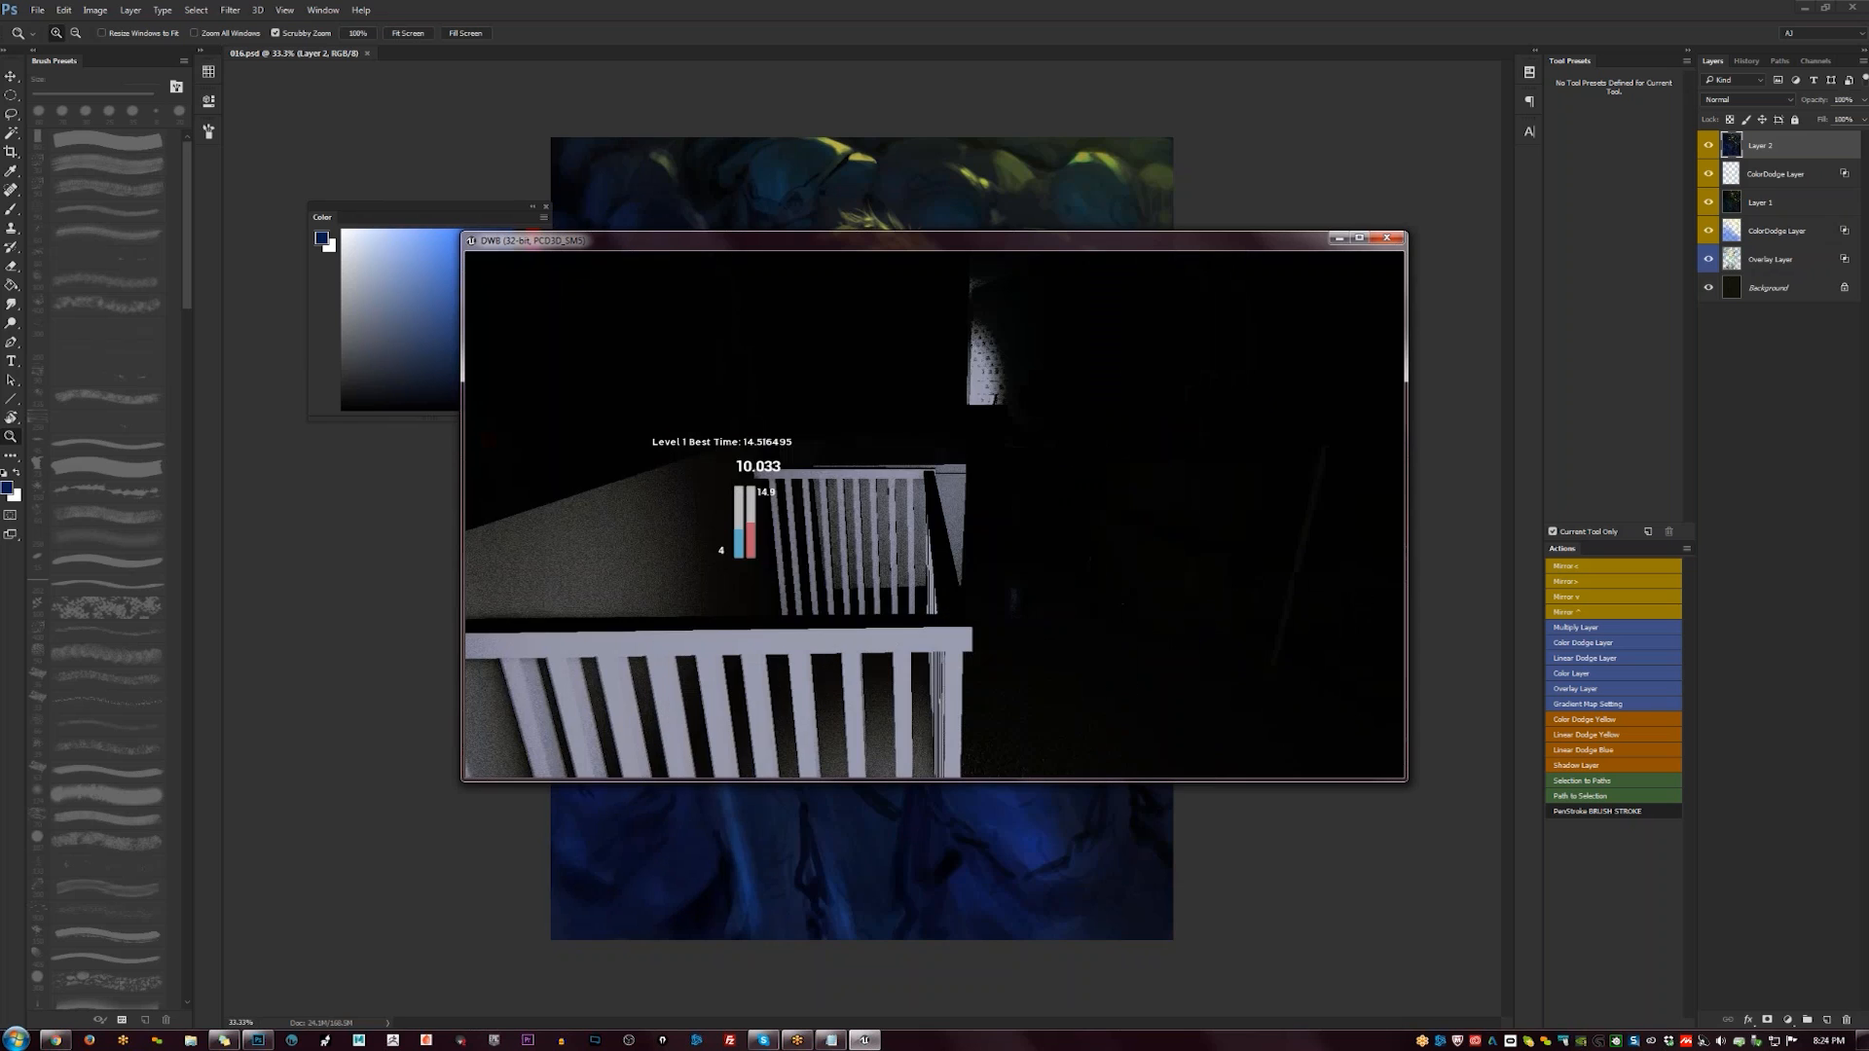
pyautogui.press('d')
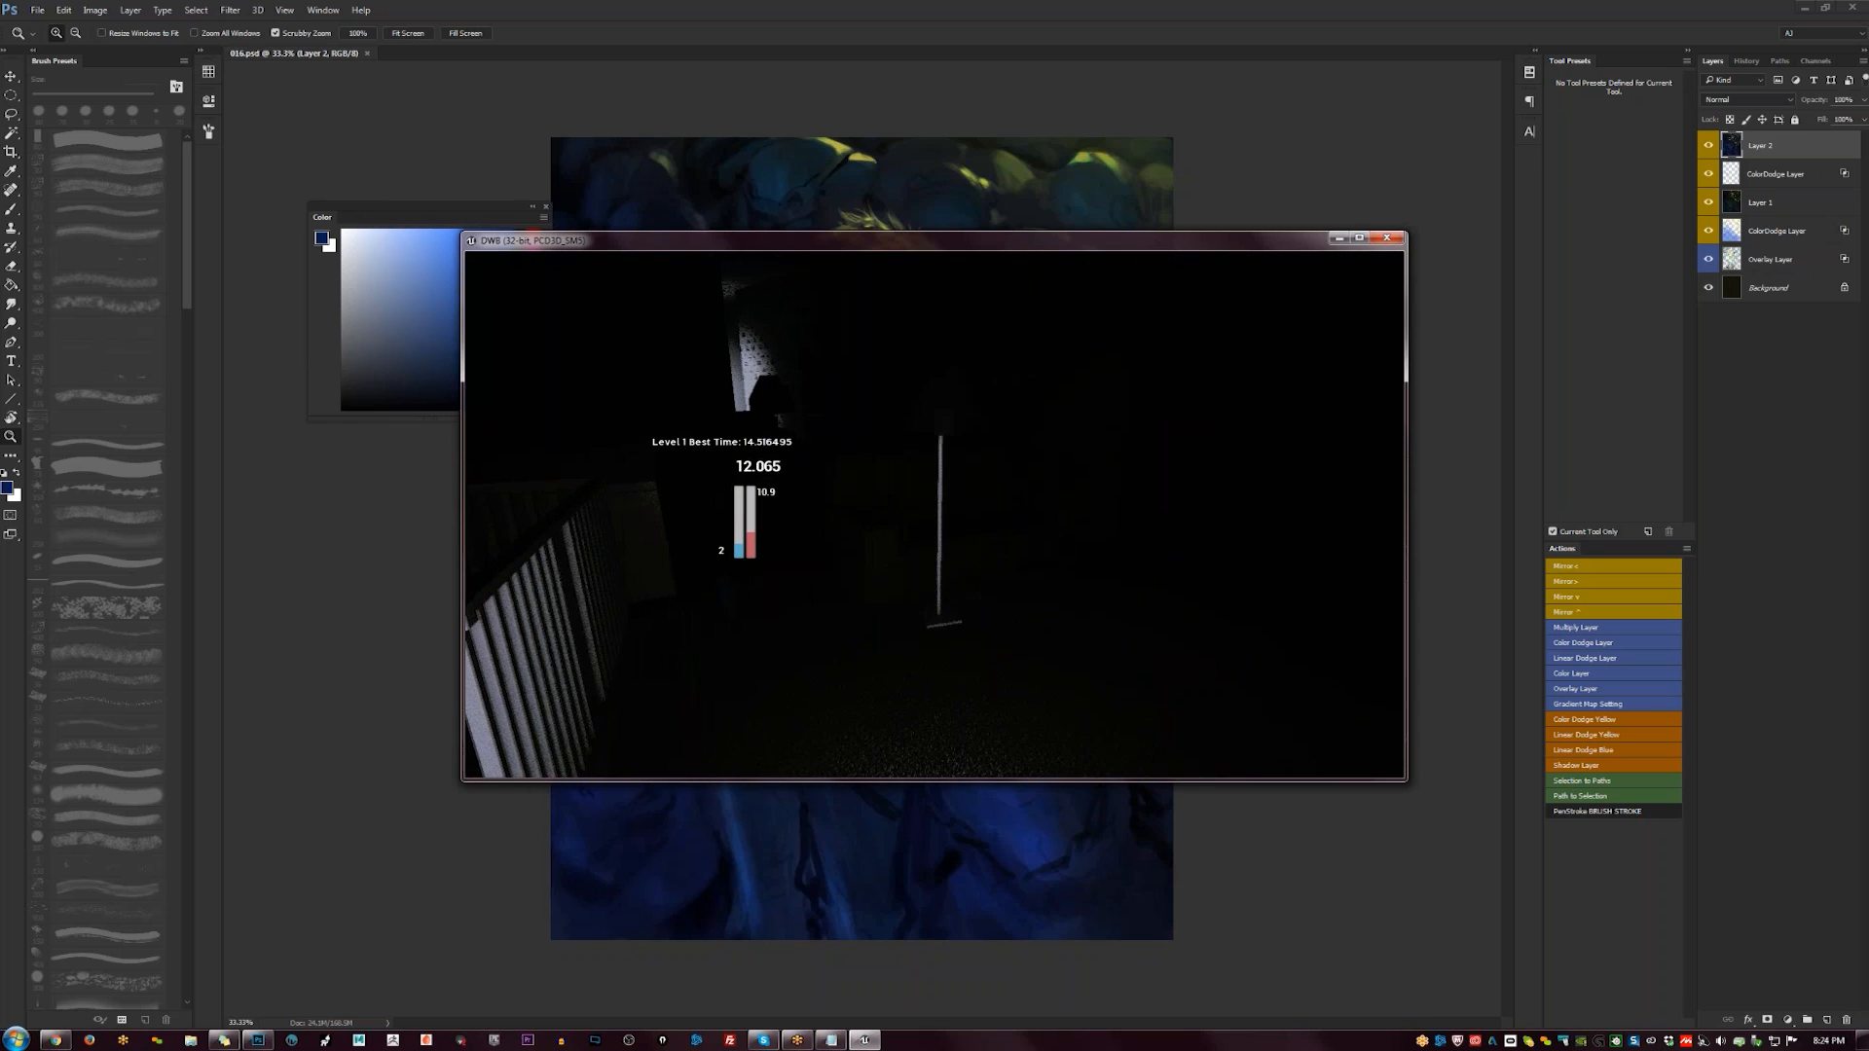
pyautogui.press('f')
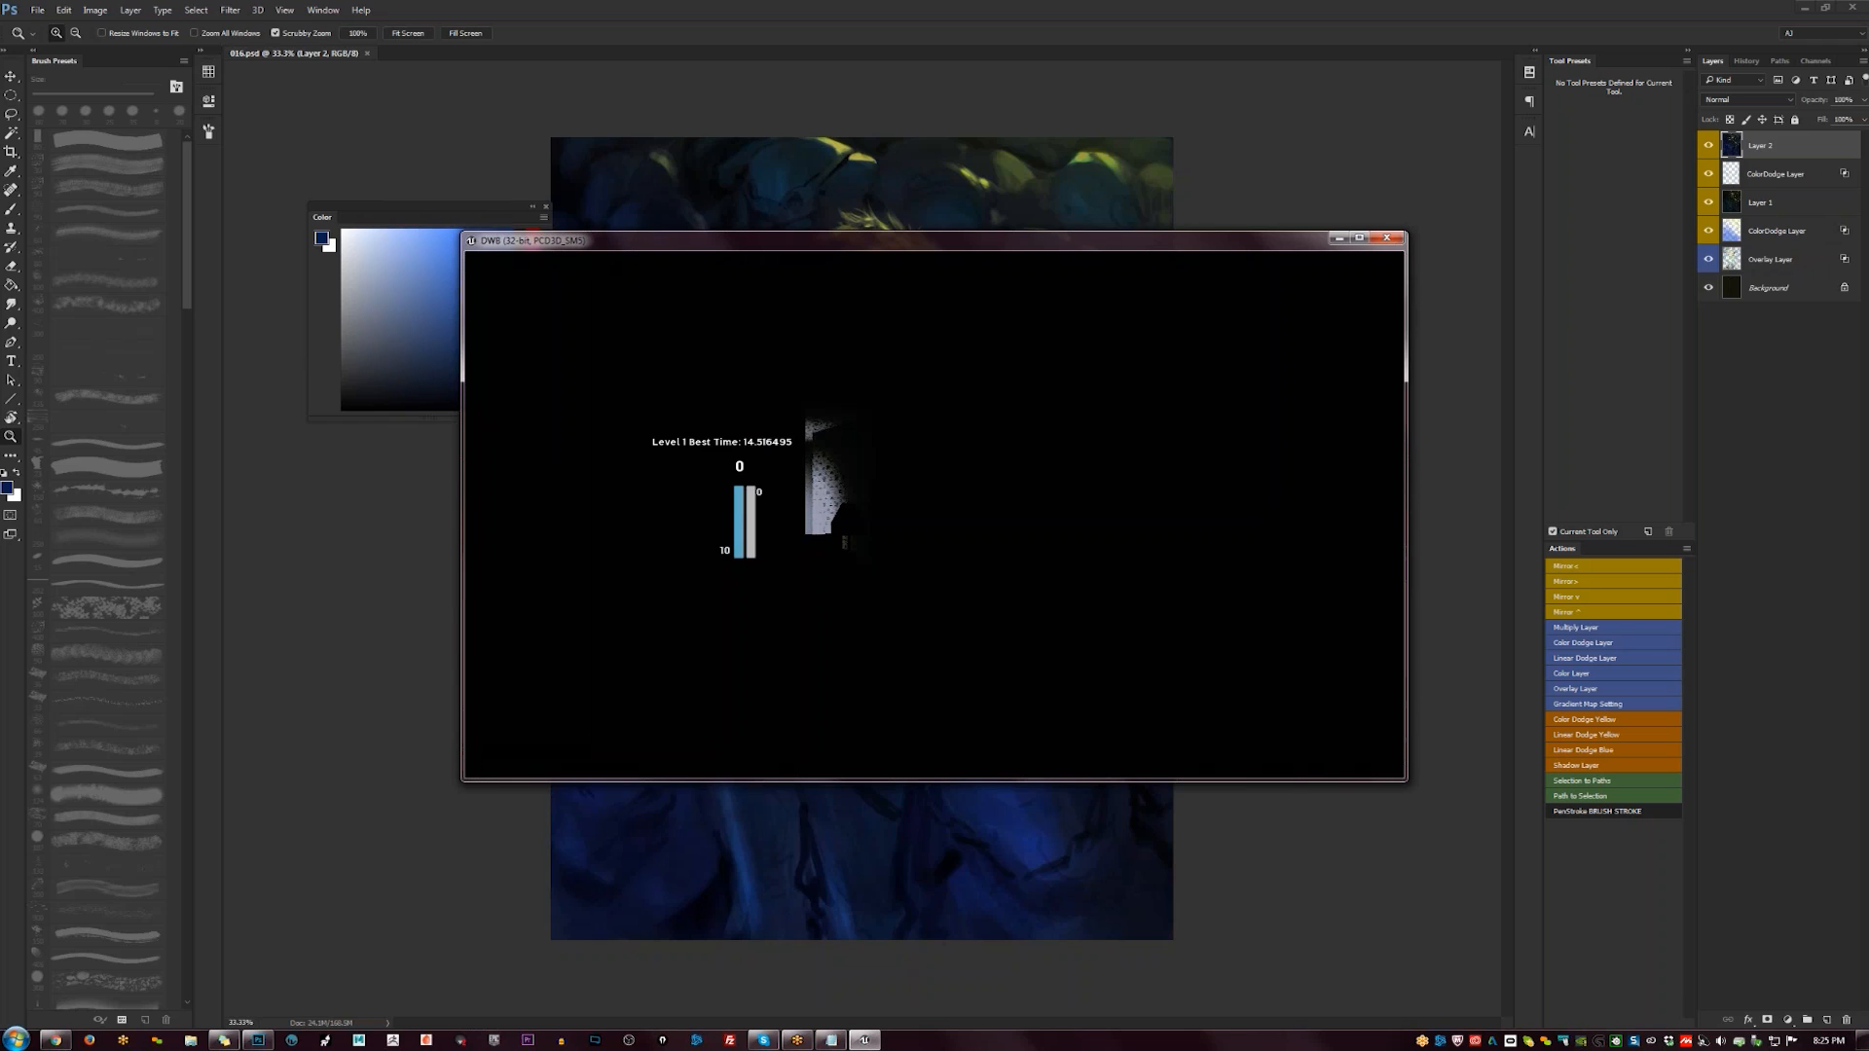
pyautogui.press('w')
pyautogui.press('w')
pyautogui.press('f')
pyautogui.press('w')
pyautogui.press('f')
pyautogui.press('w')
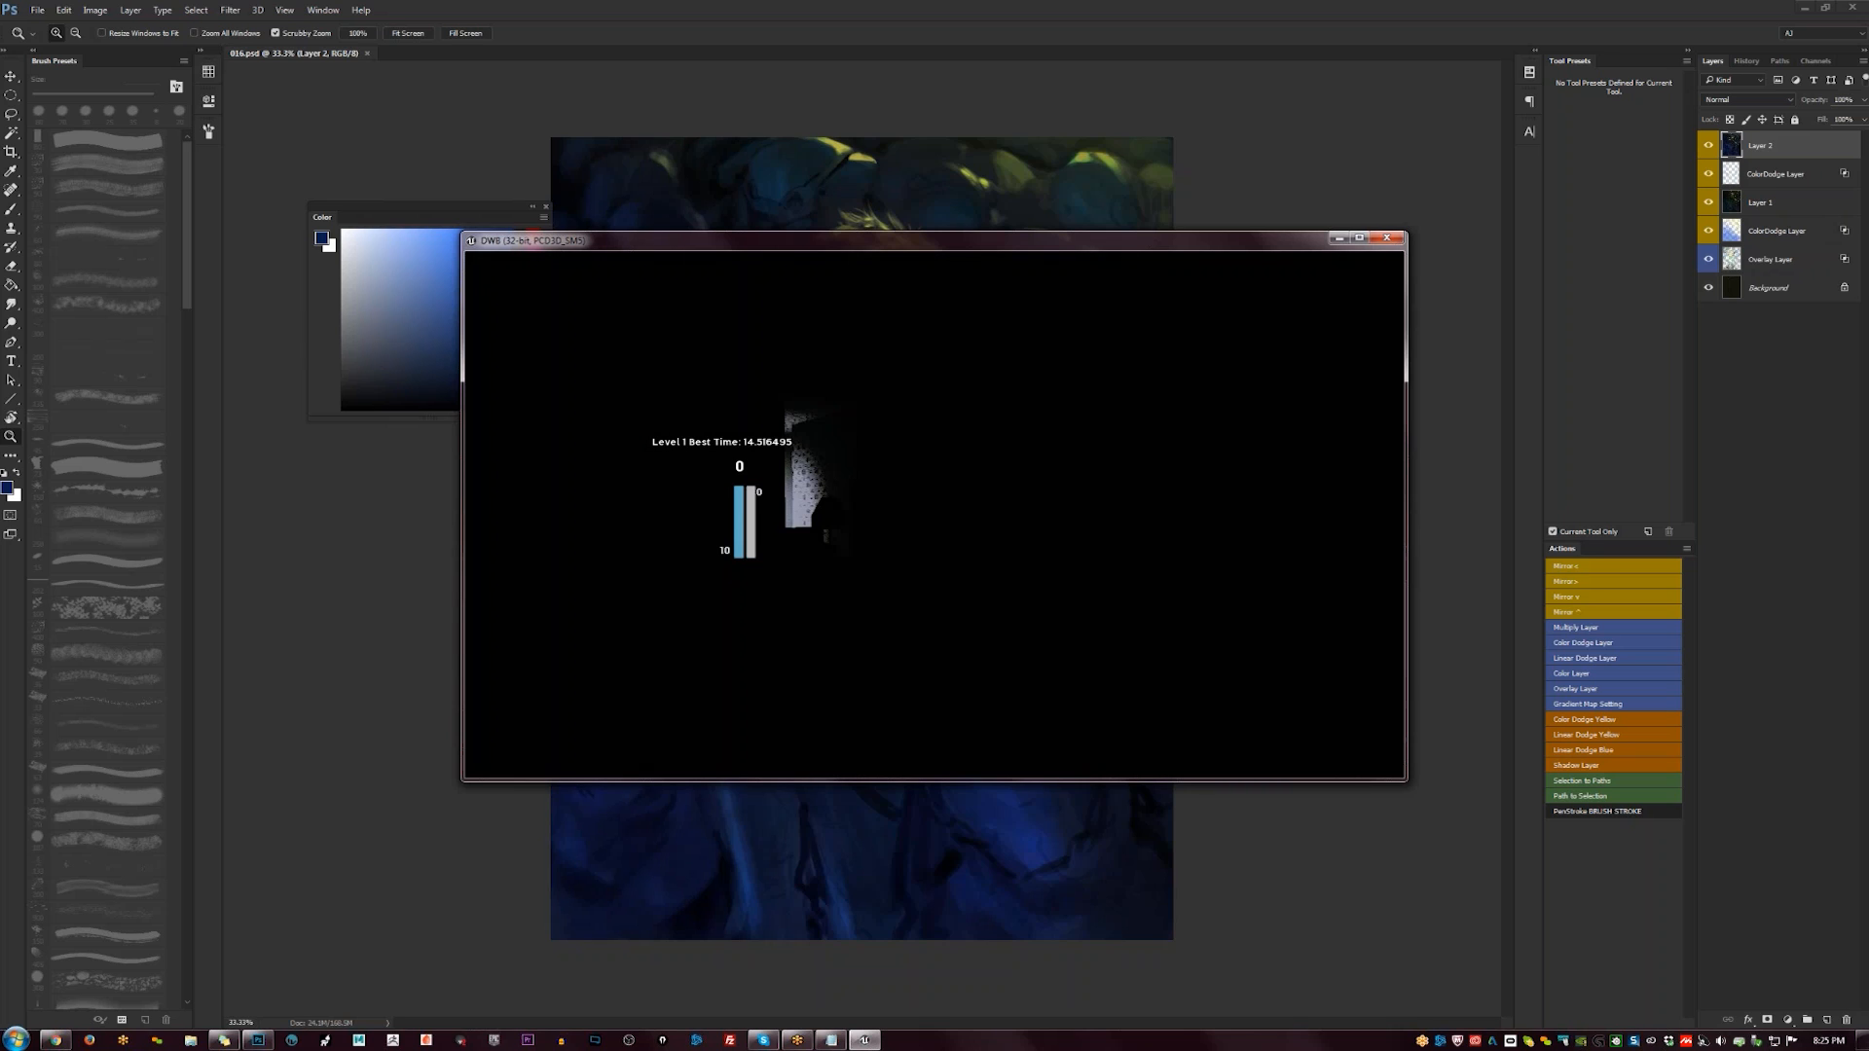
pyautogui.press('f')
pyautogui.press('w')
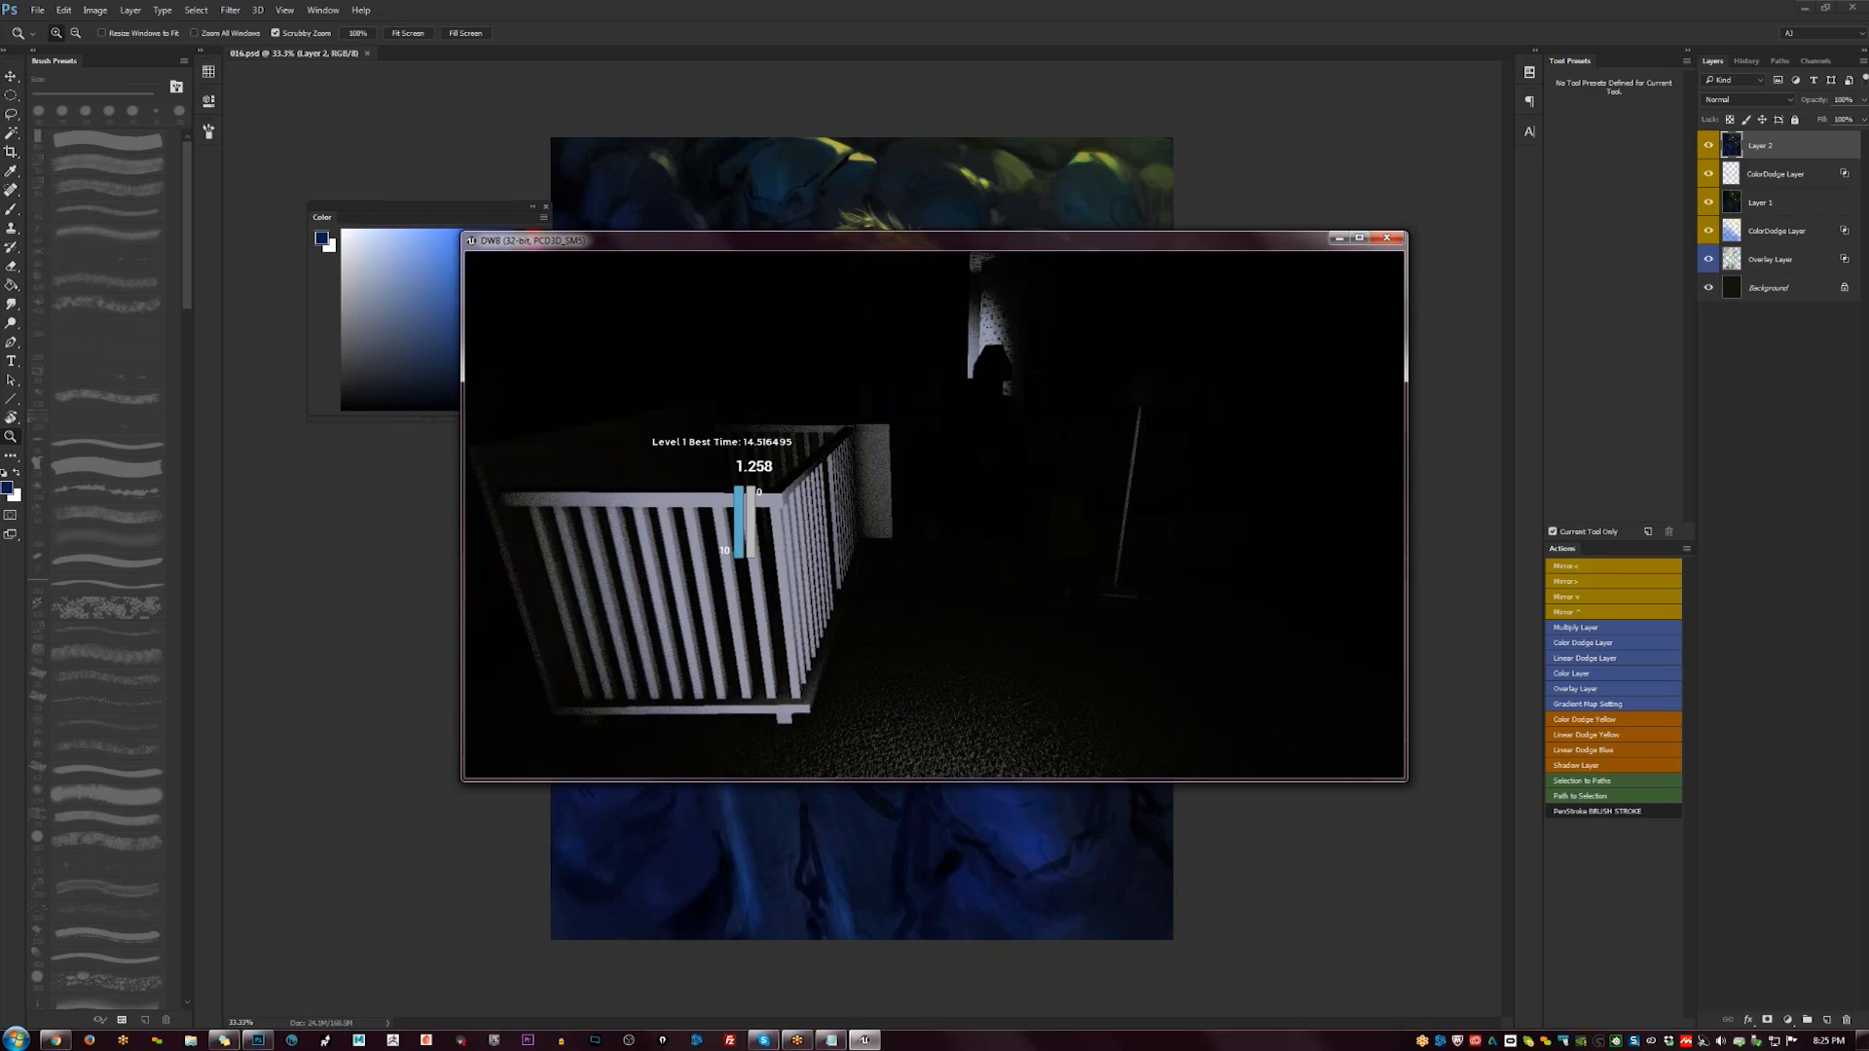
pyautogui.press('w')
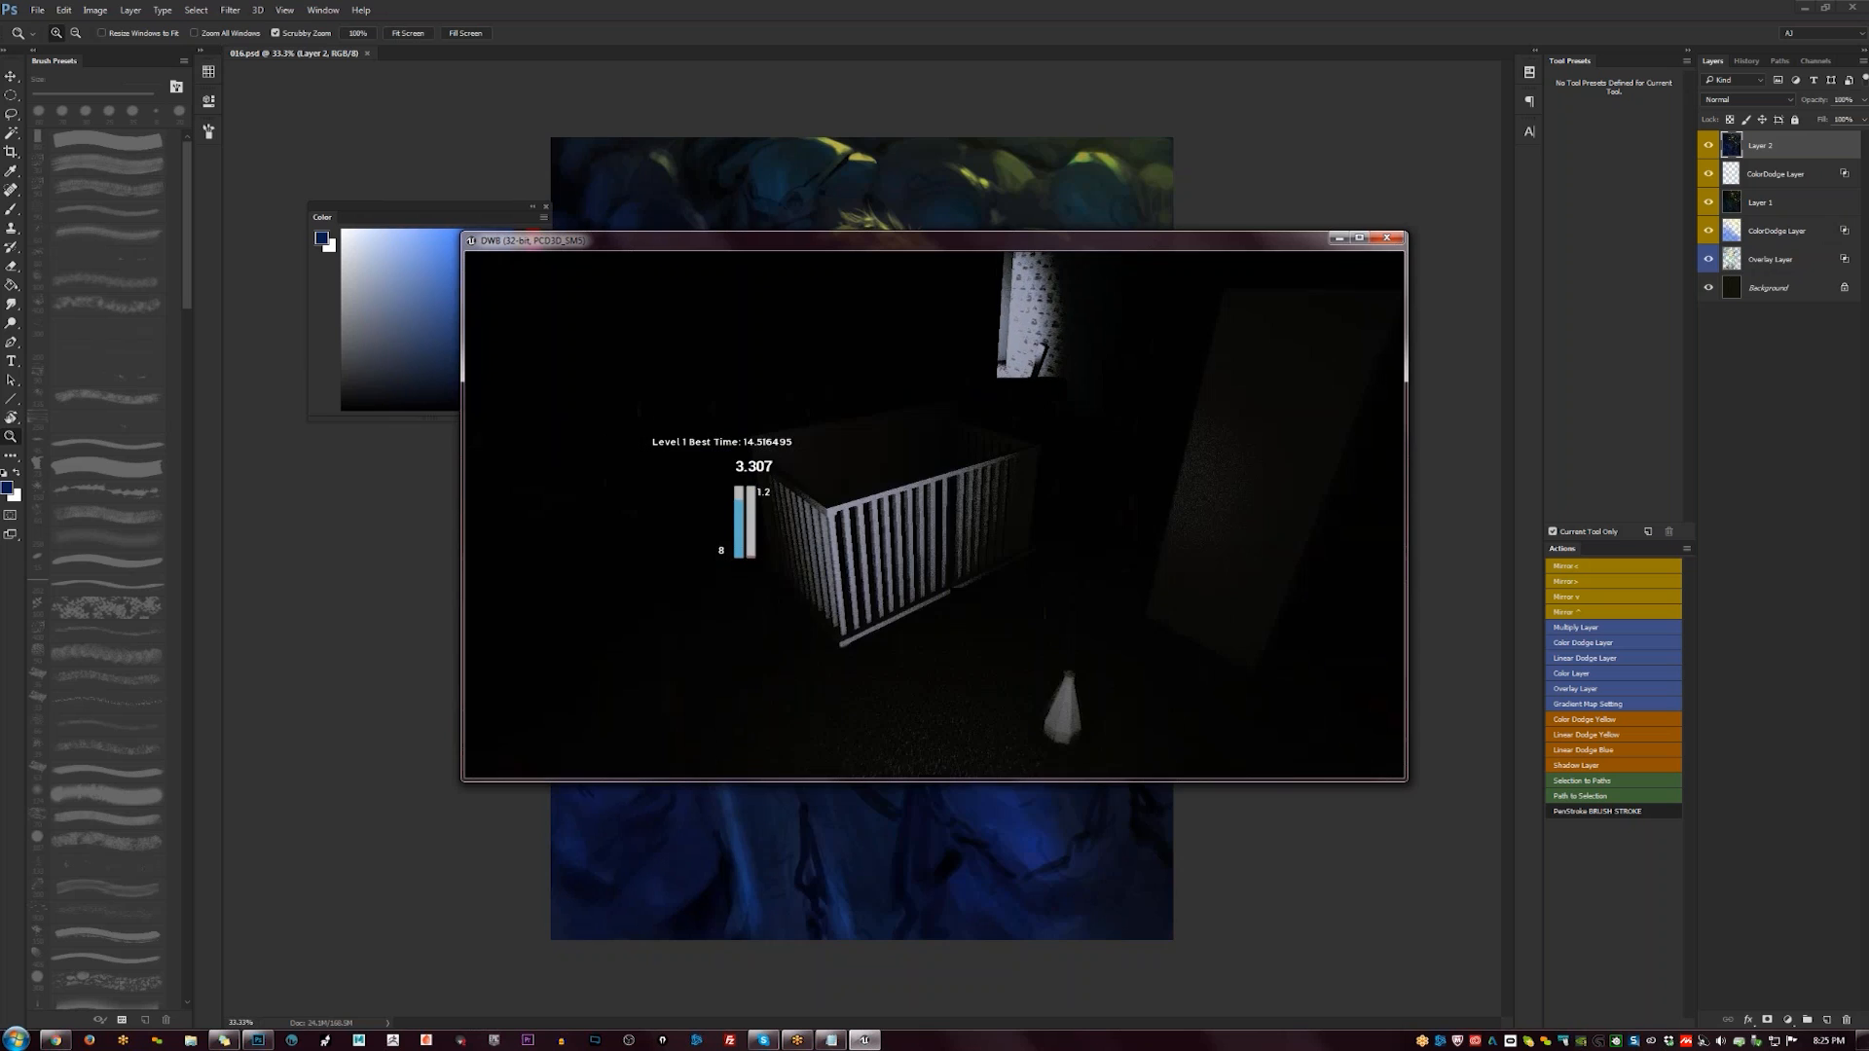
pyautogui.press('w')
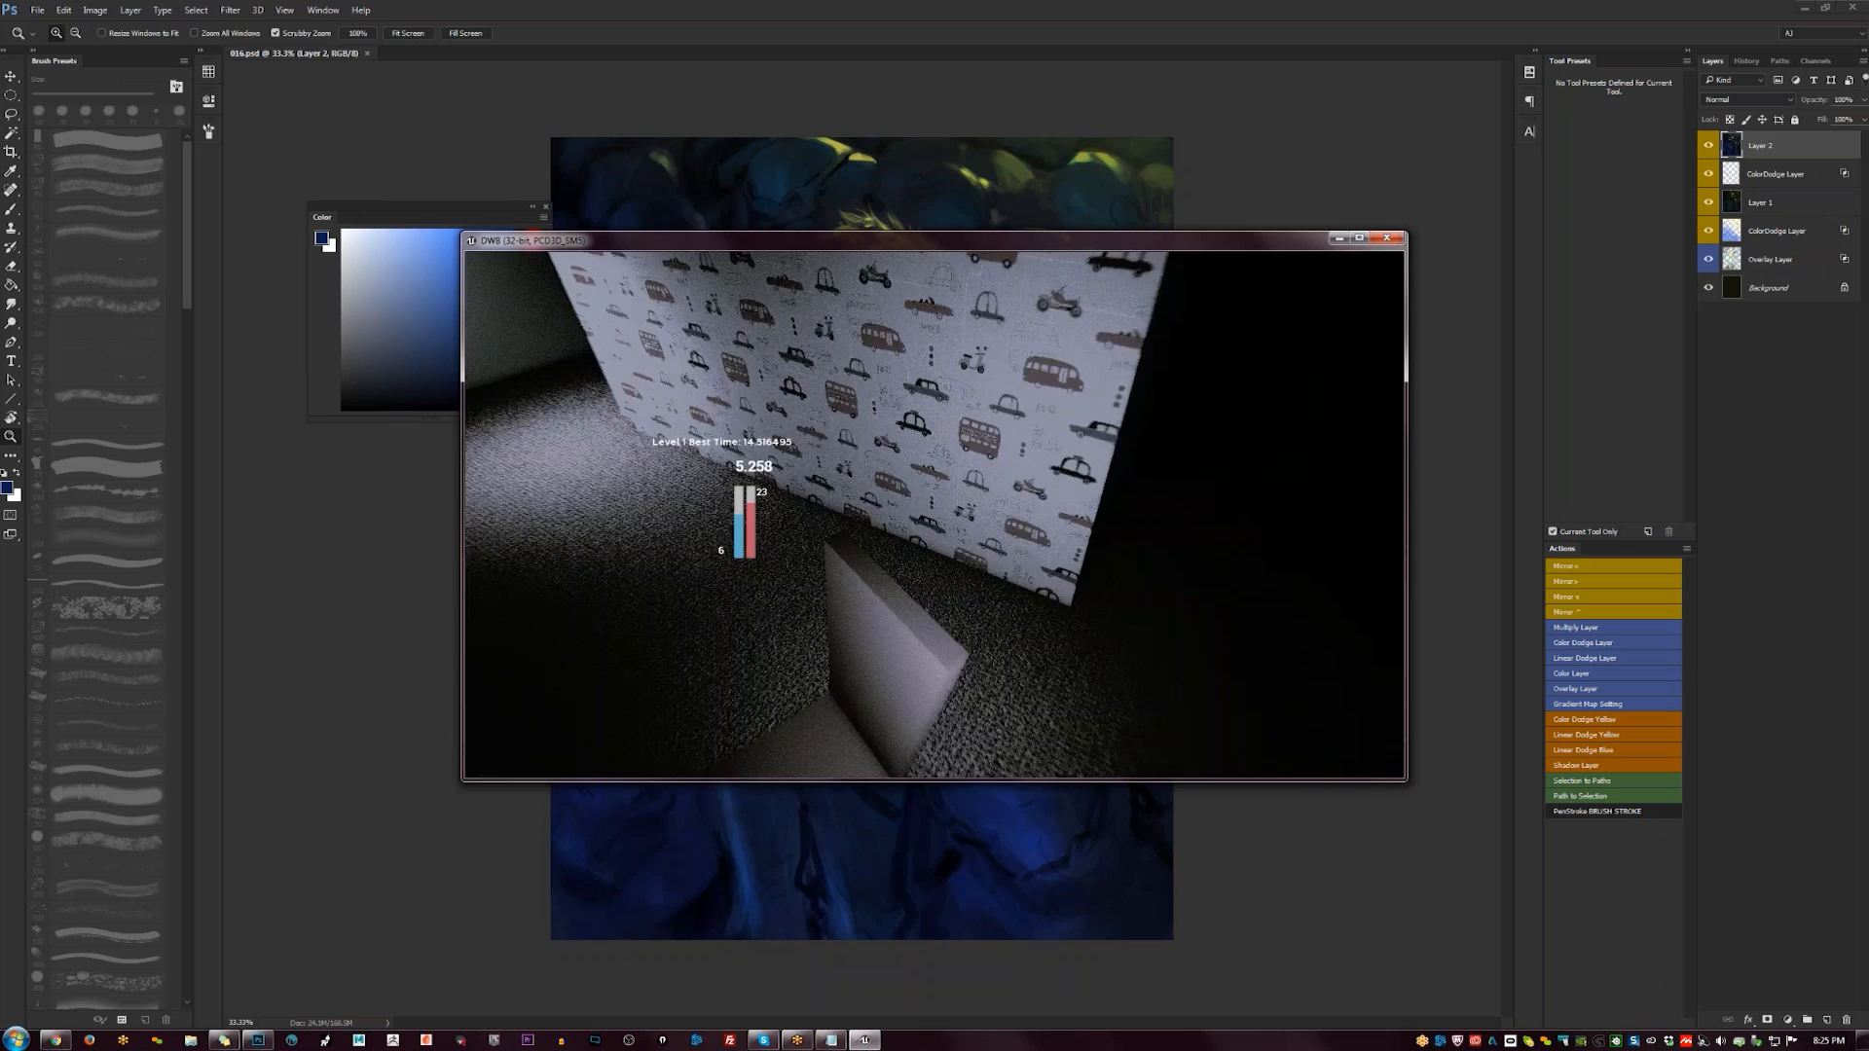
pyautogui.press('w')
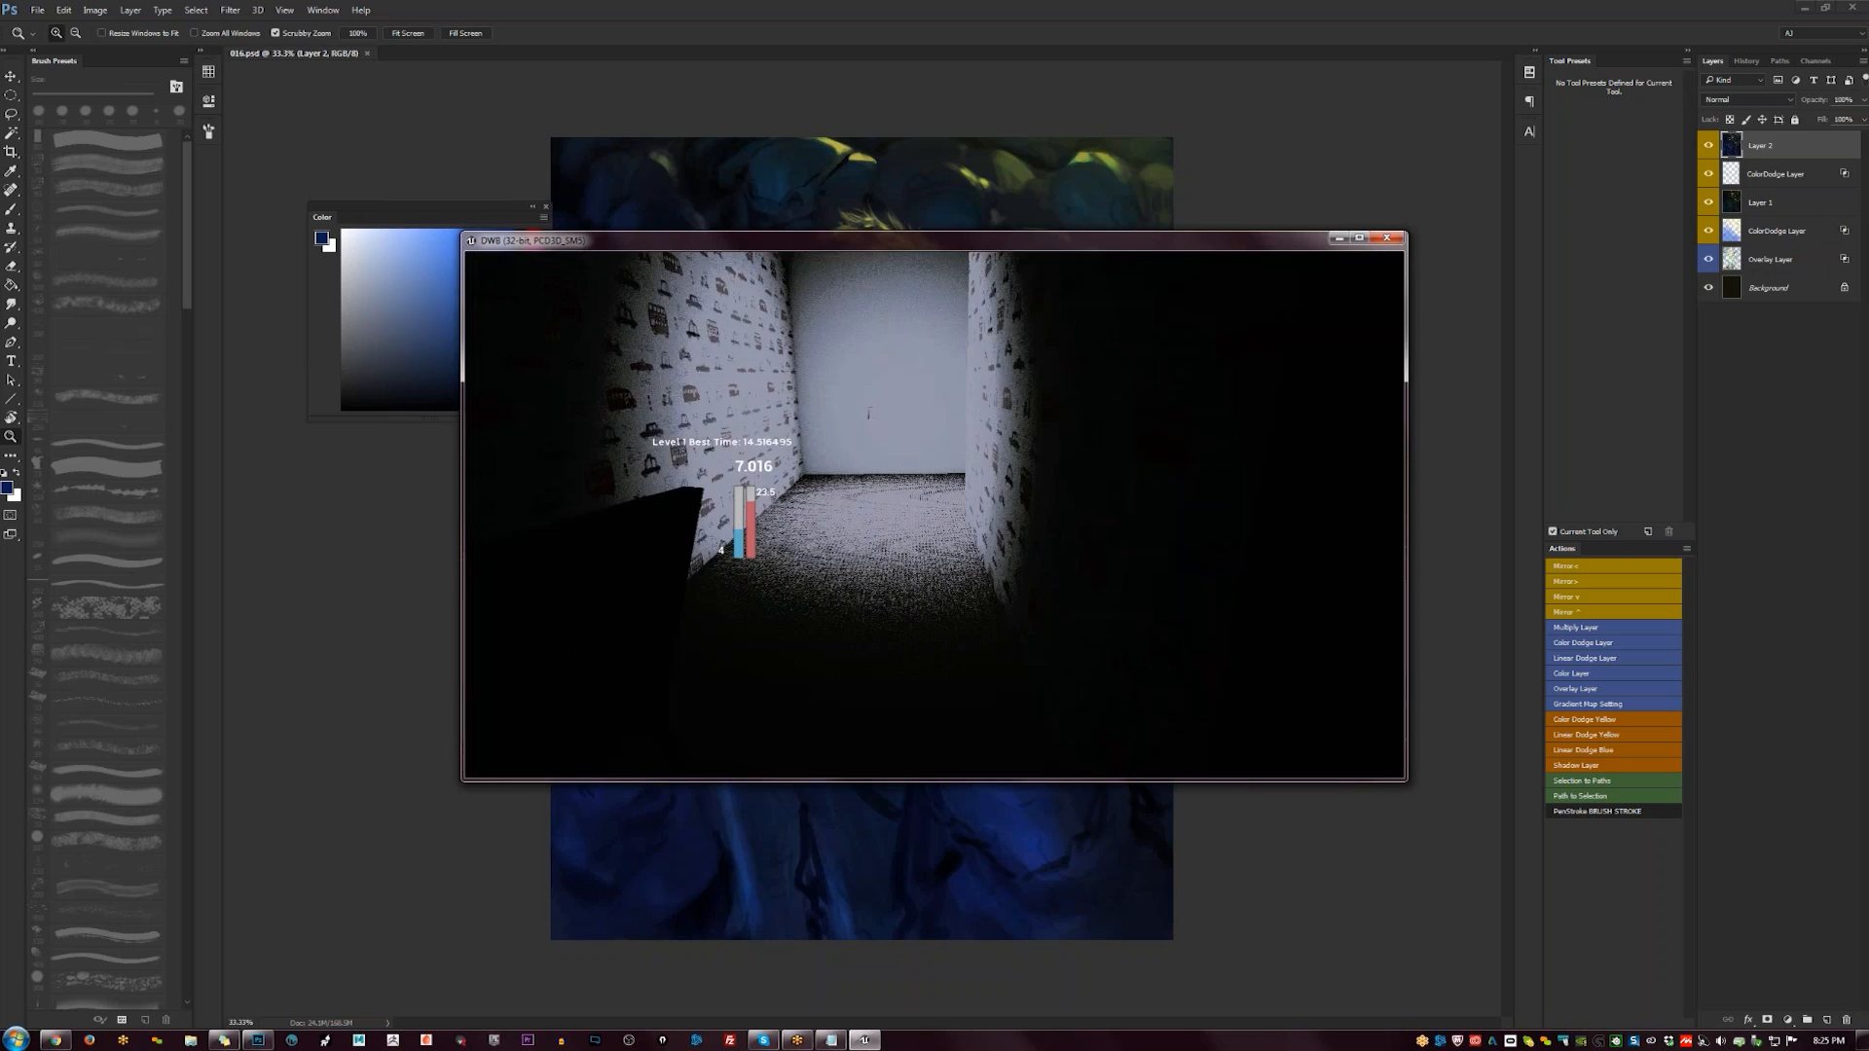
# - Walk through the dark corridors and rooms of level 1 in Don't Wake Baby
pyautogui.press('w')
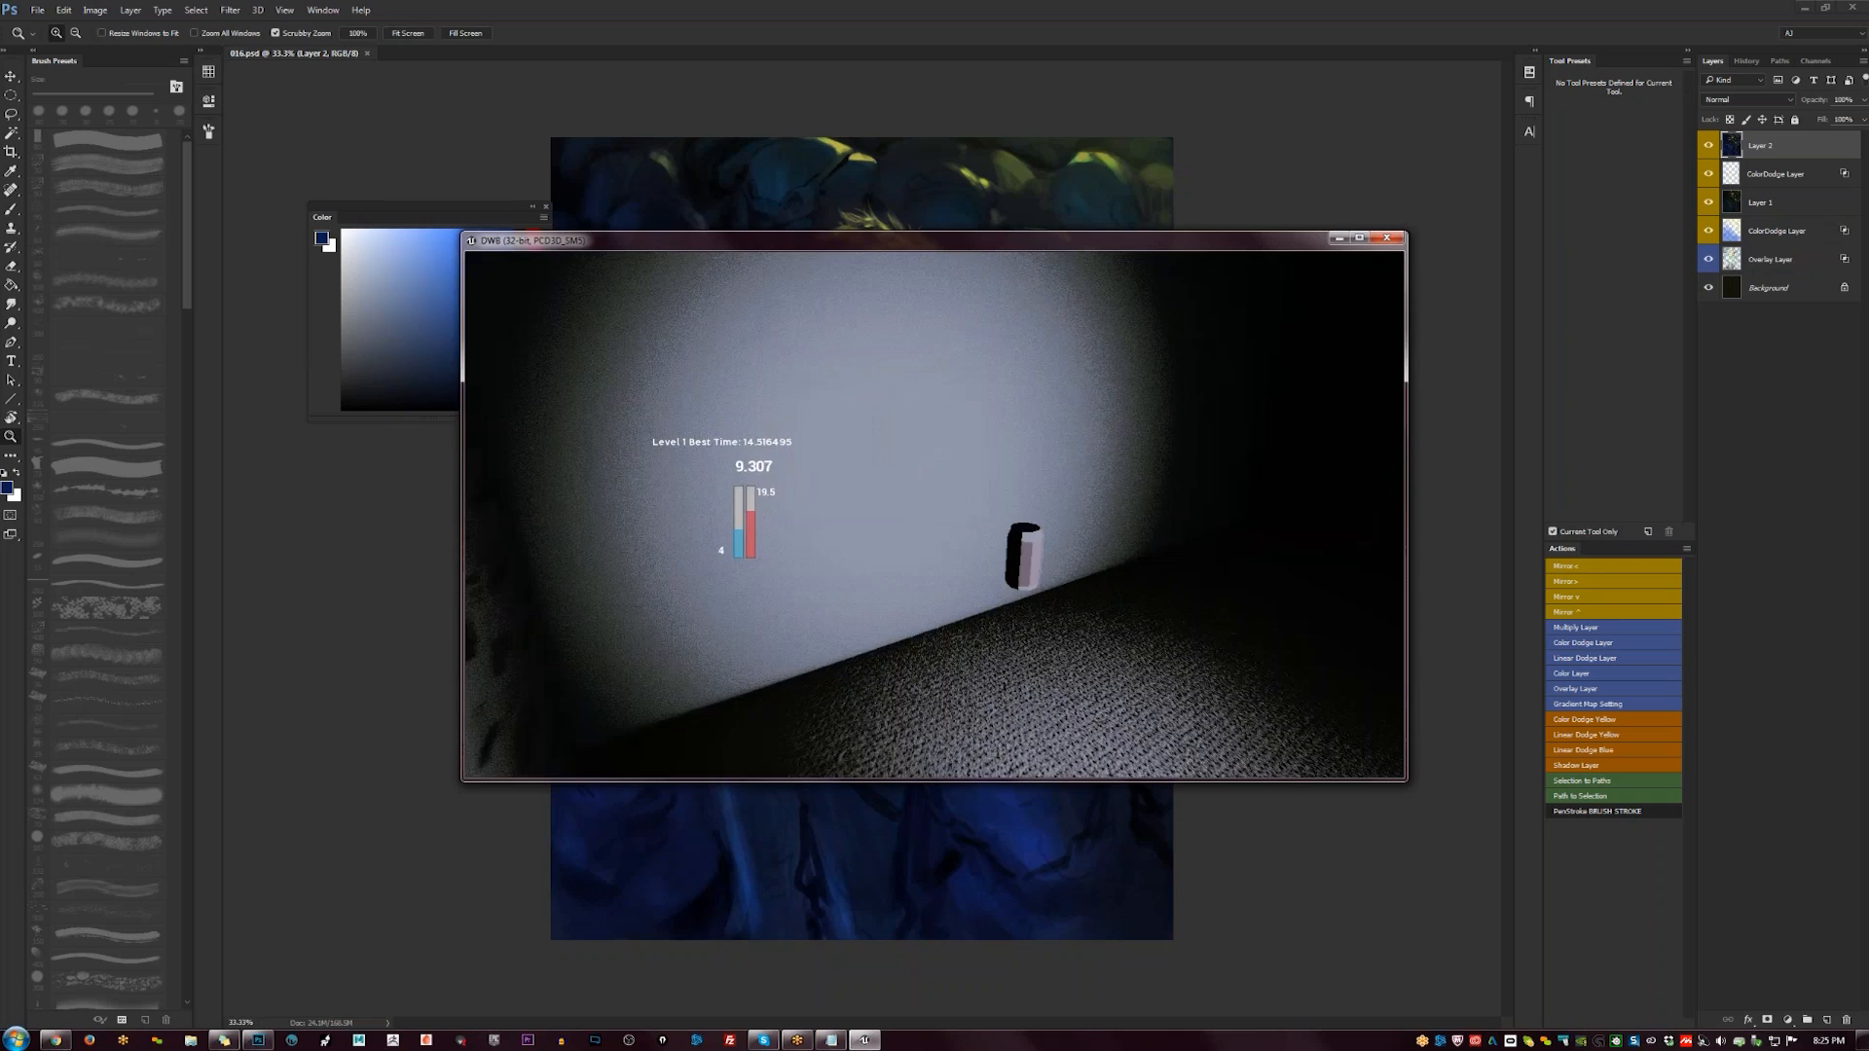
pyautogui.press('w')
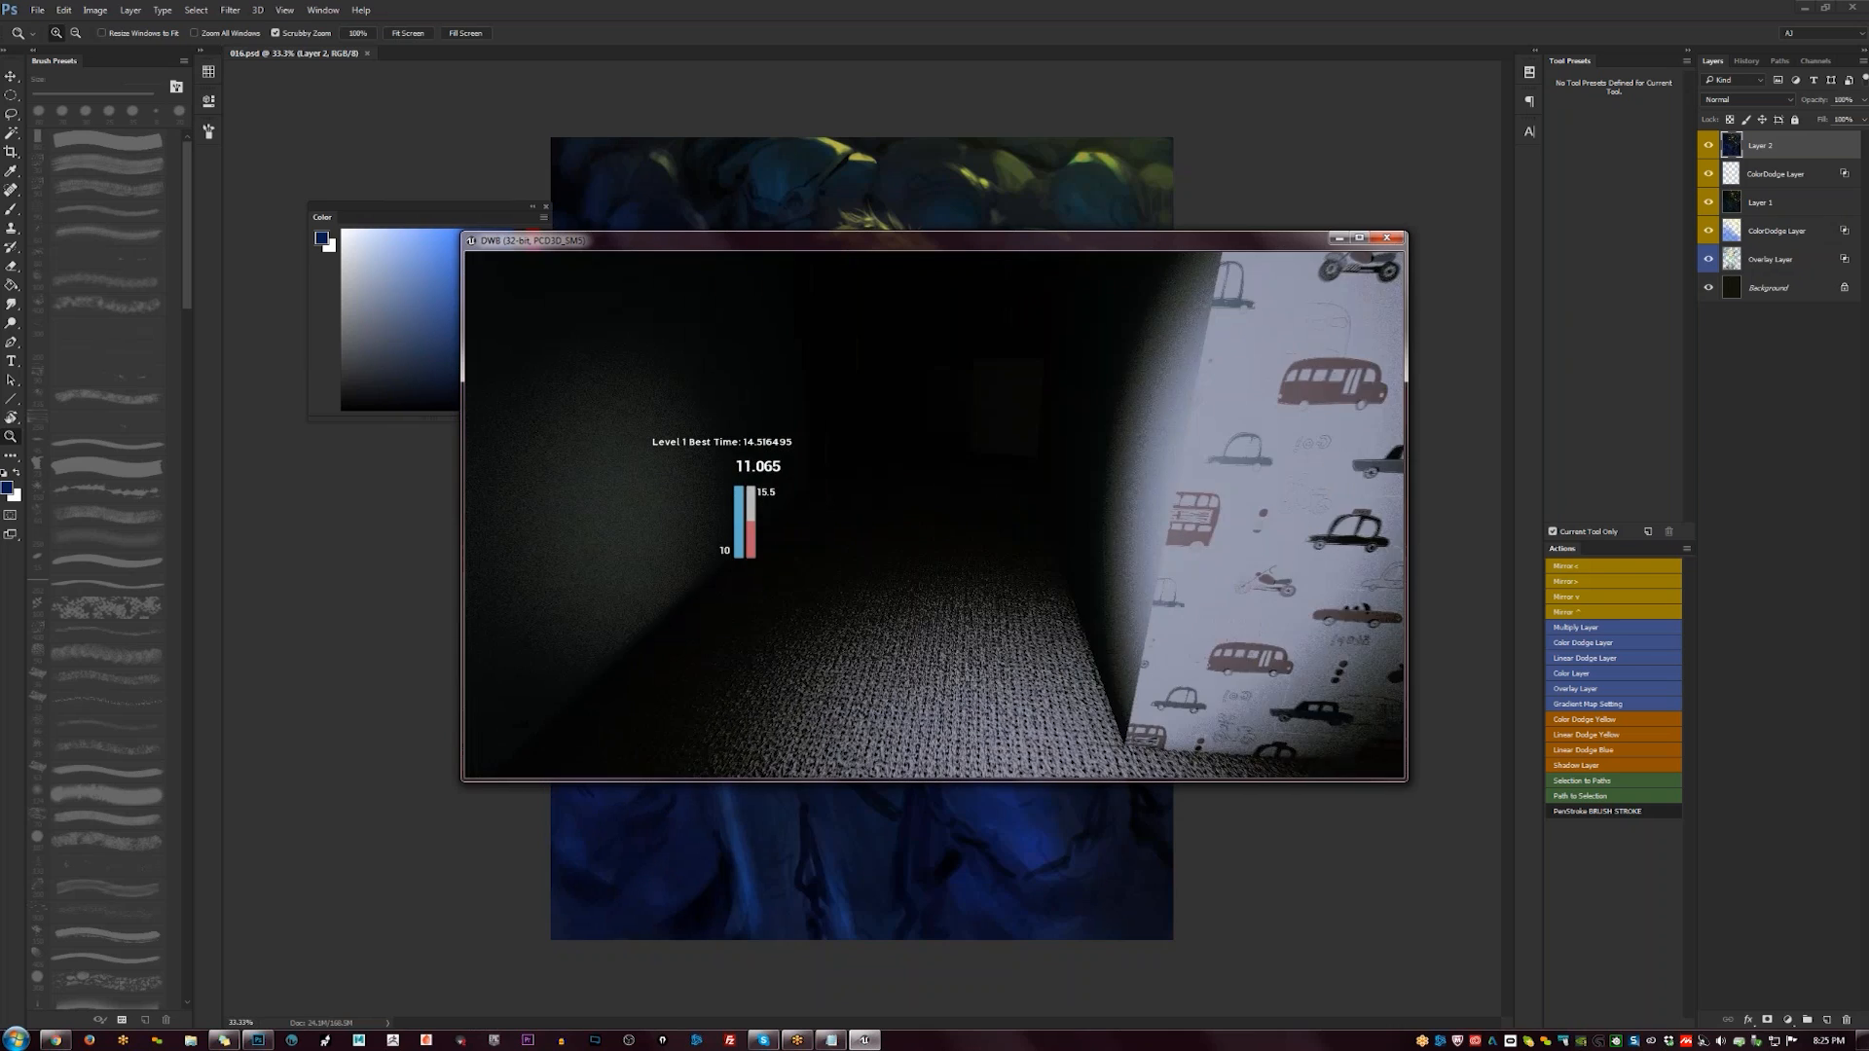
pyautogui.press('w')
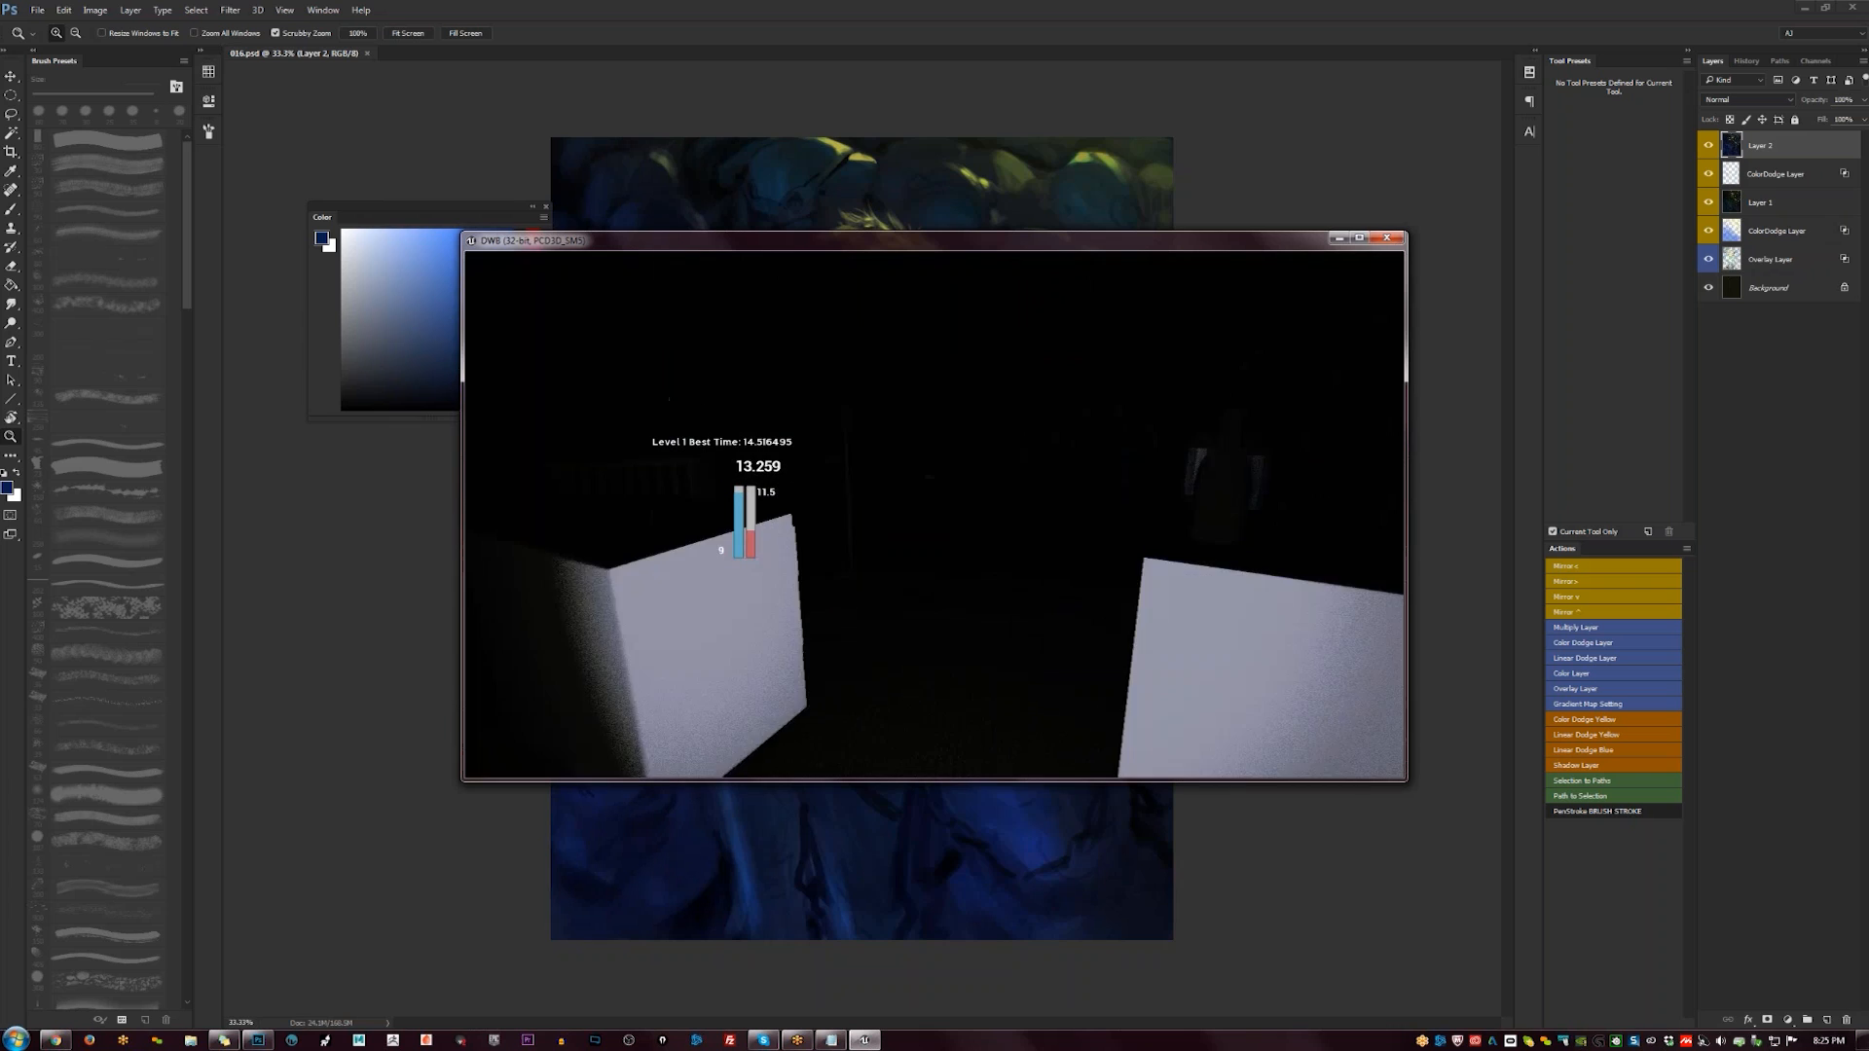
pyautogui.press('w')
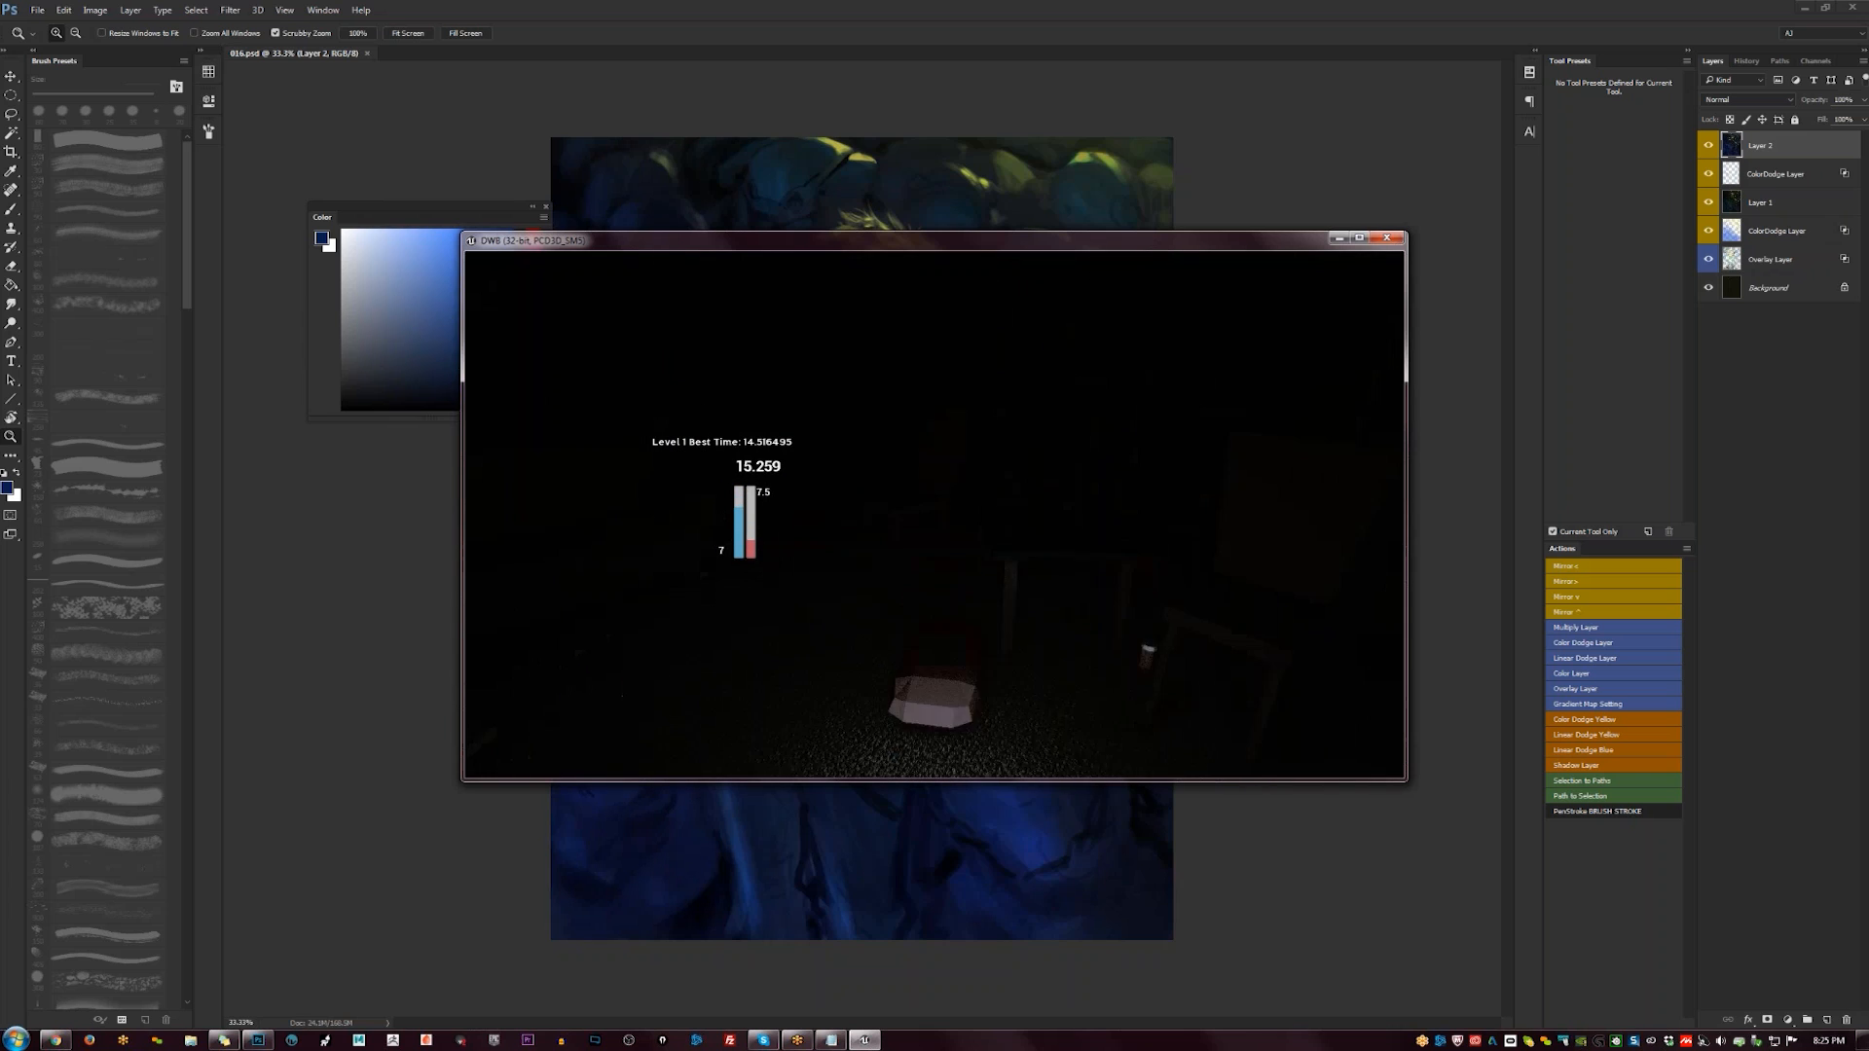
pyautogui.press('w')
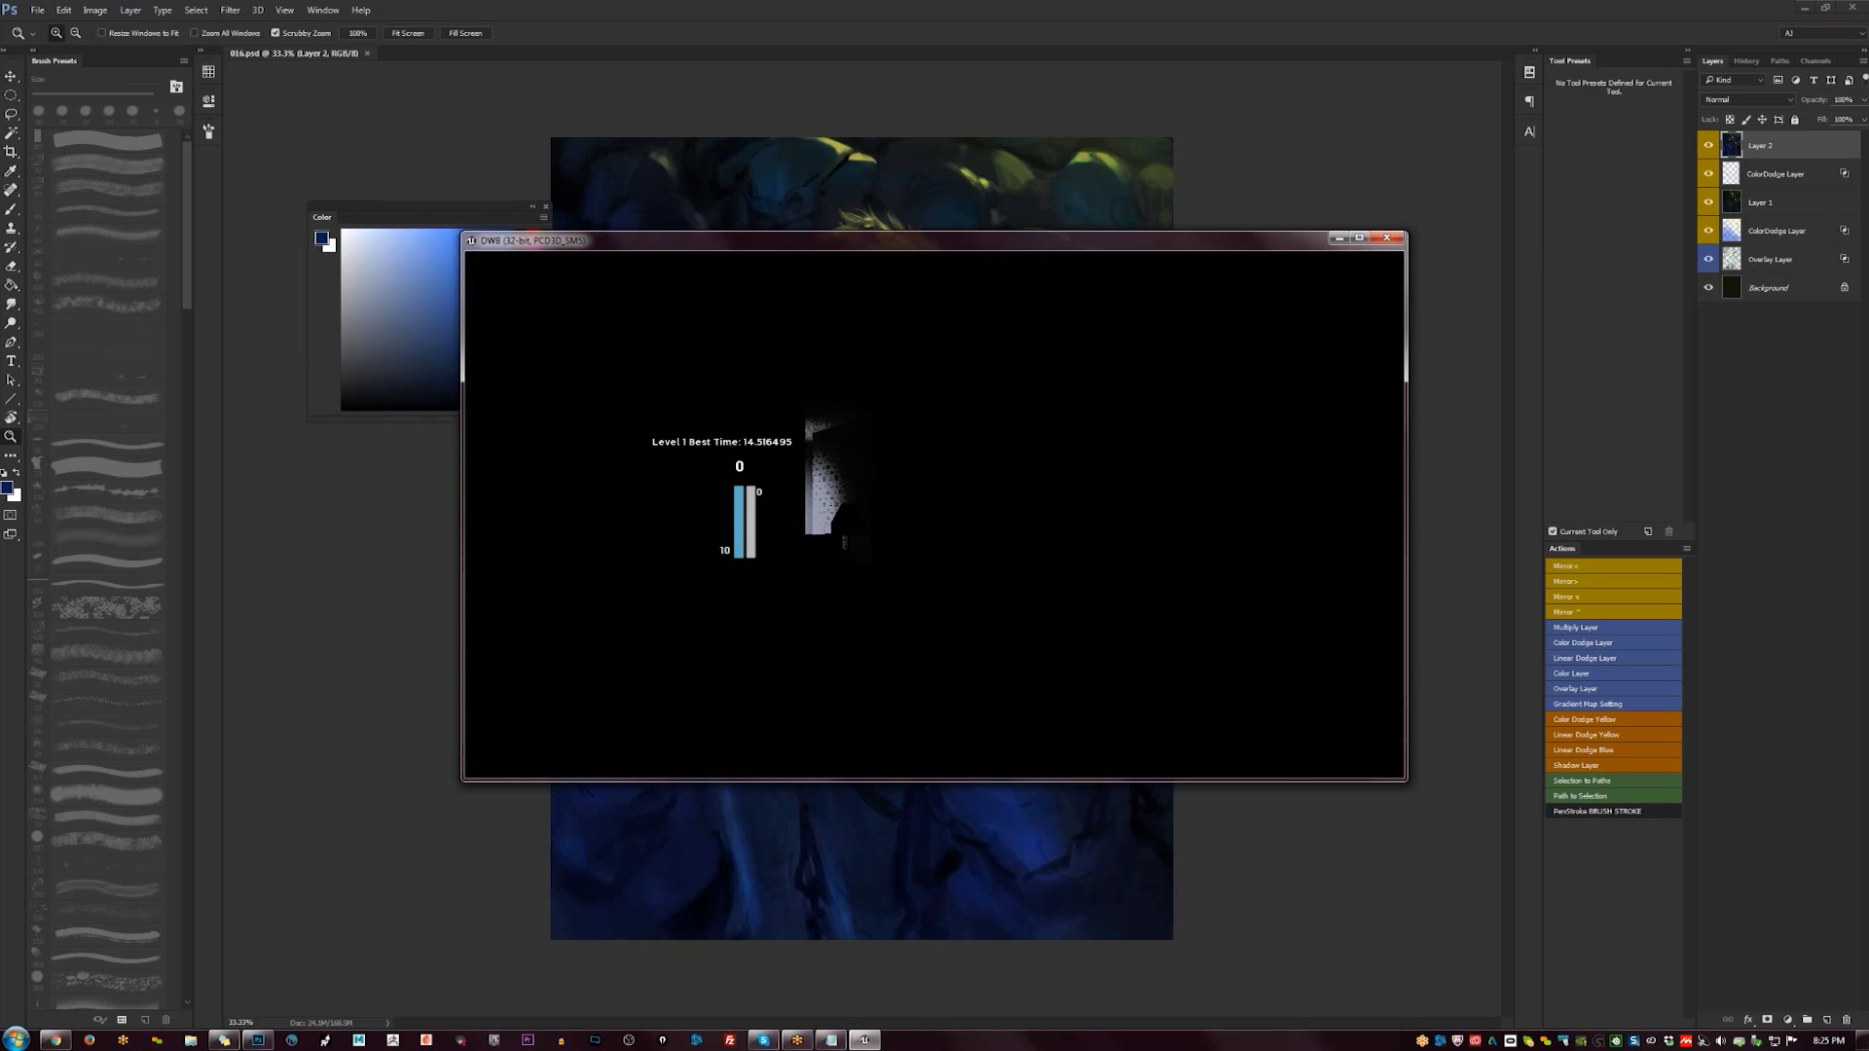
# - Make another attempt at level 1 from its starting room, and return to the Photoshop painting
pyautogui.press('w')
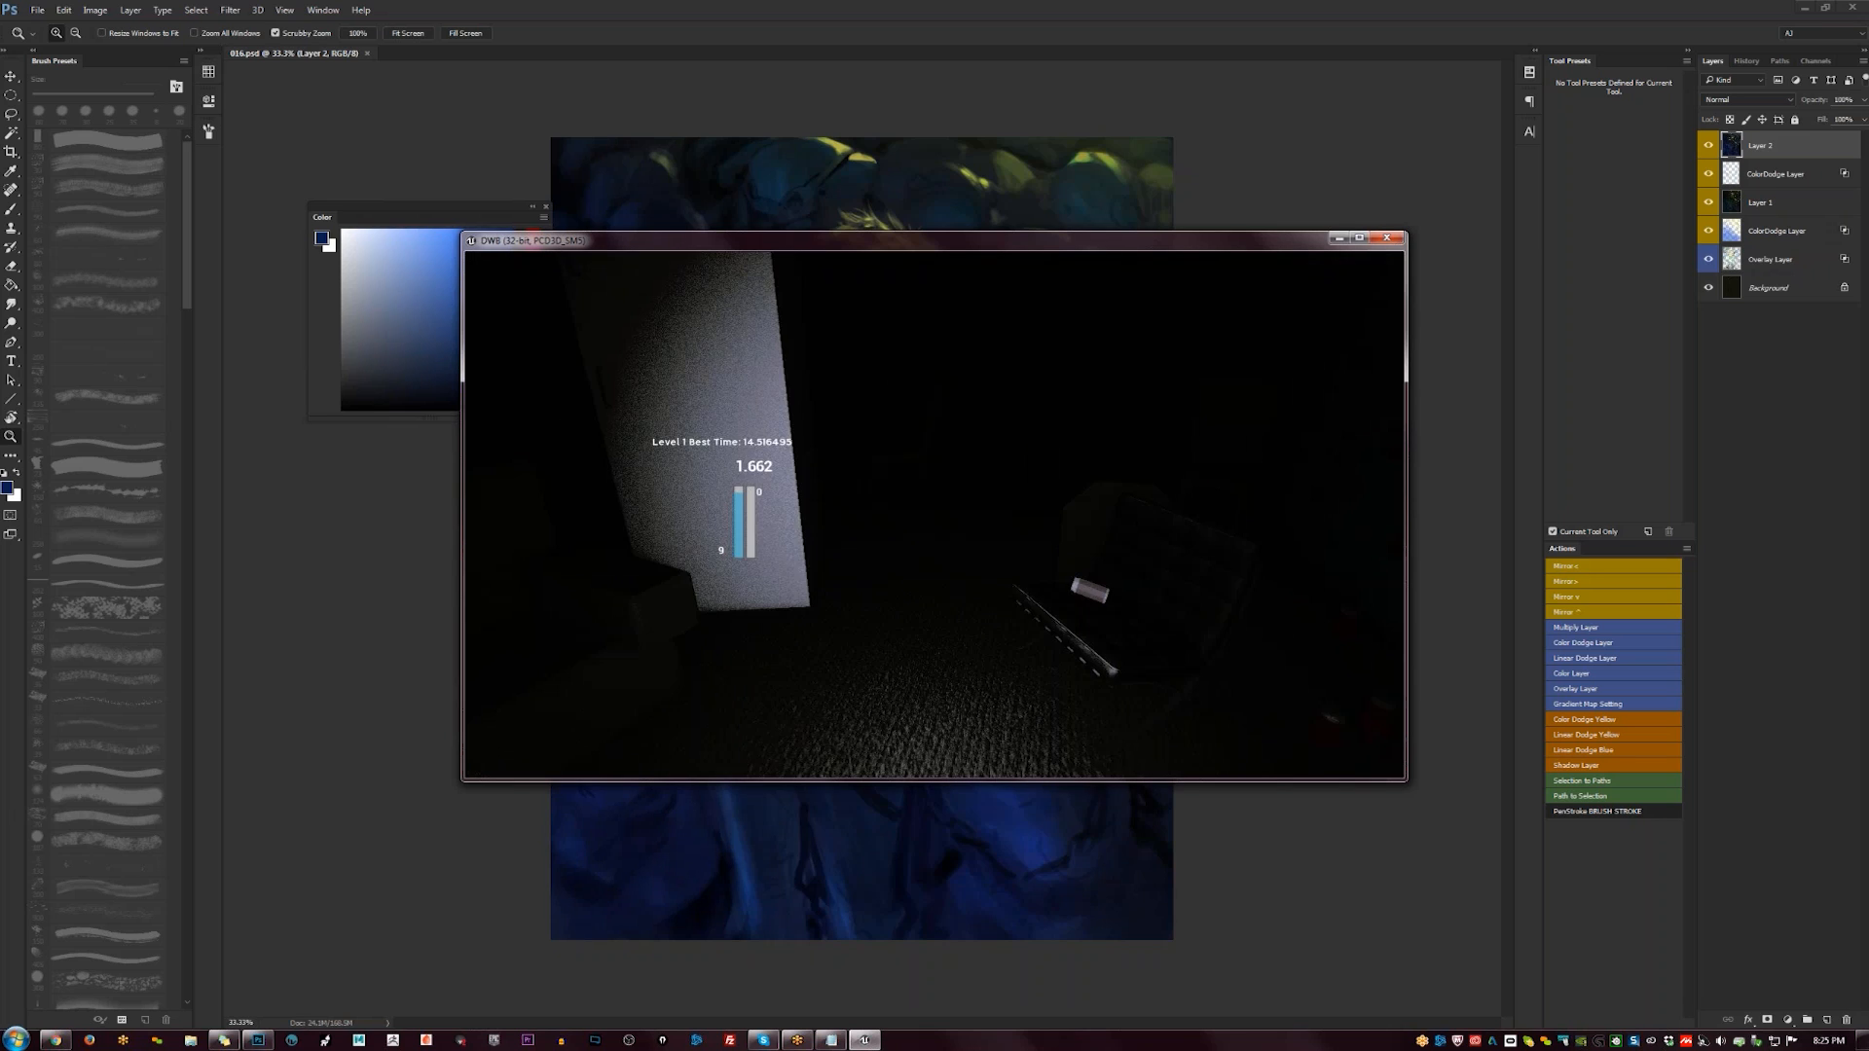
pyautogui.press('w')
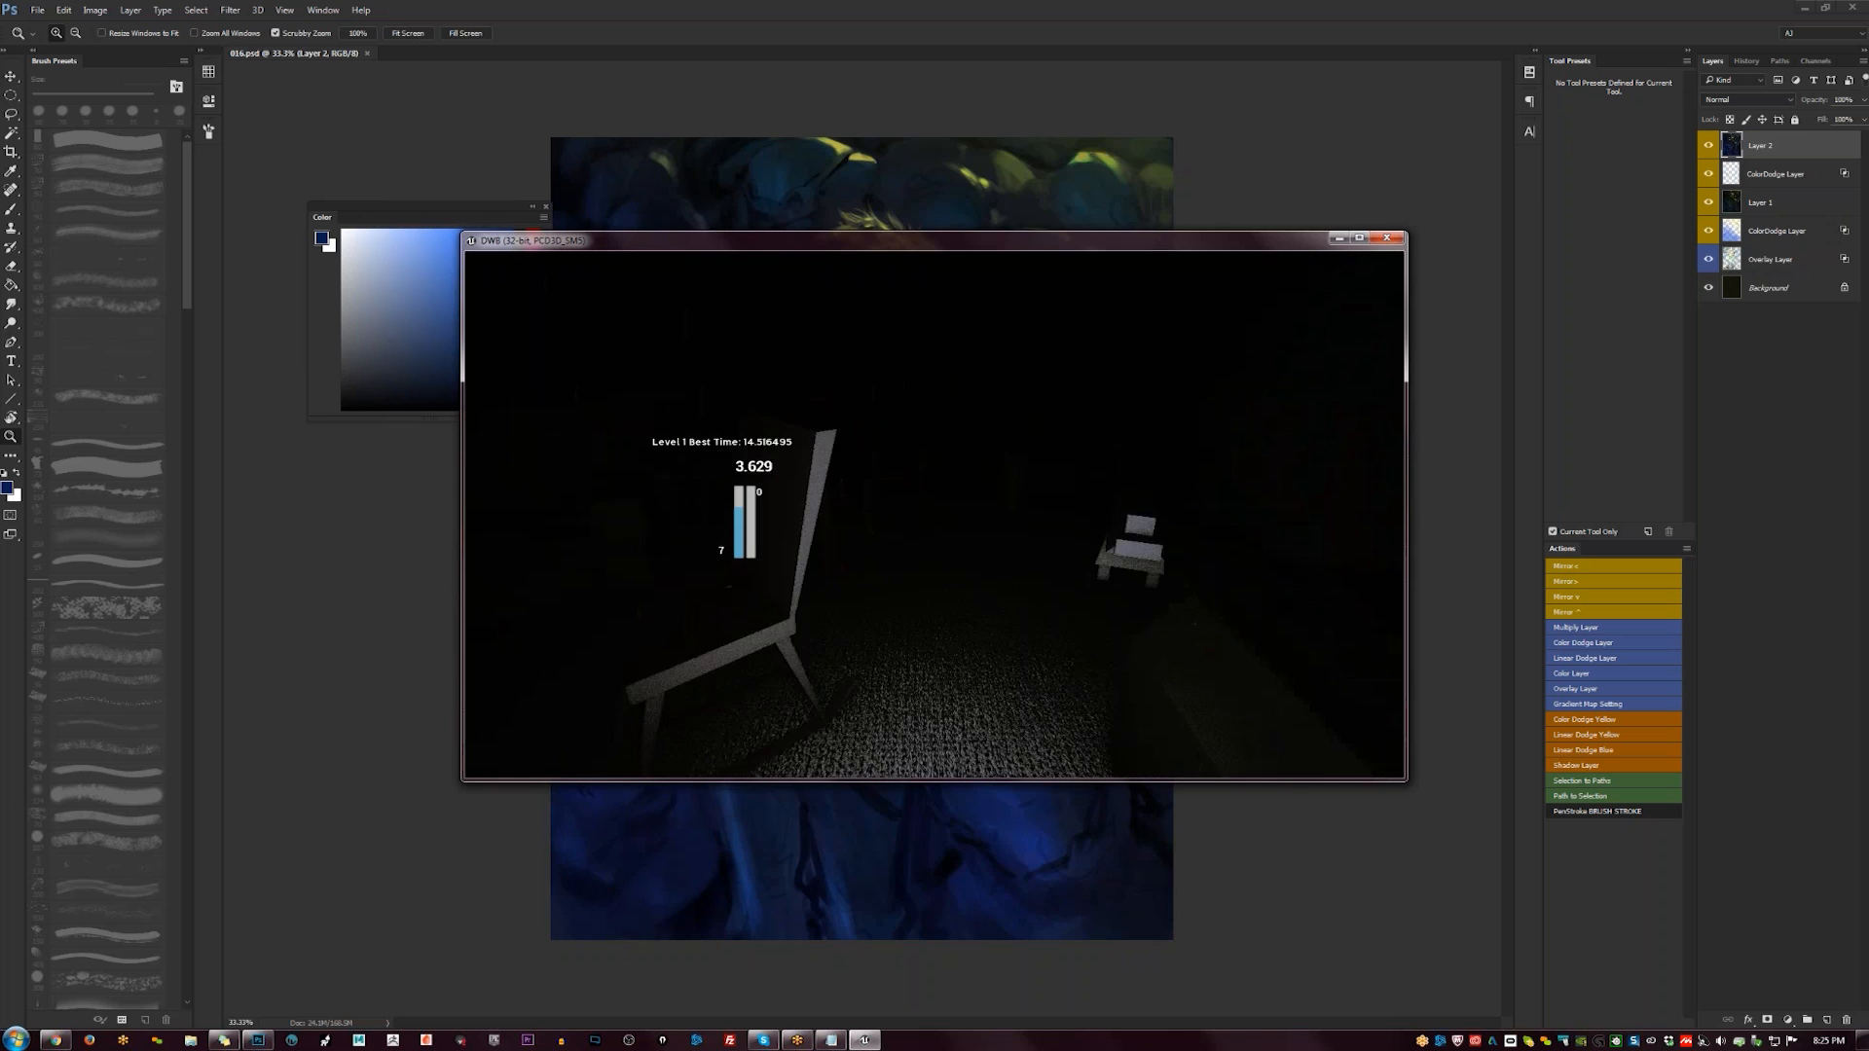
pyautogui.press('w')
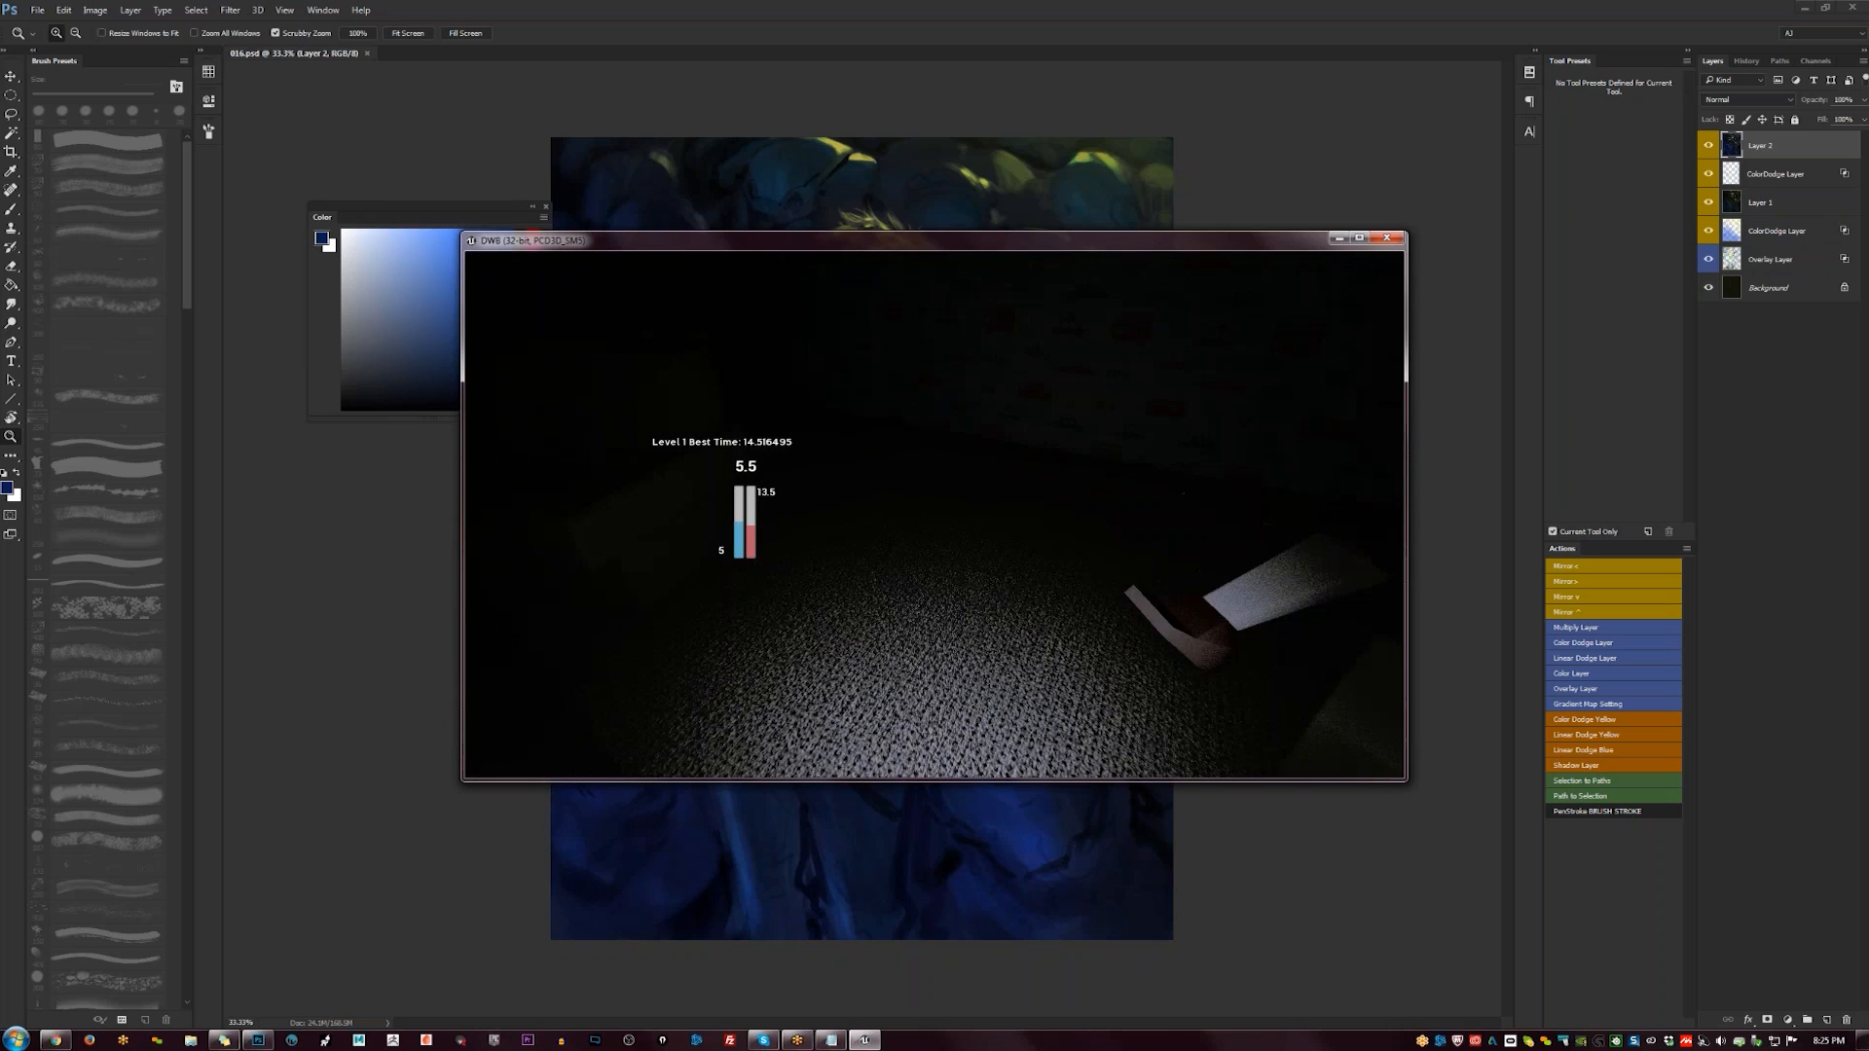
pyautogui.press('w')
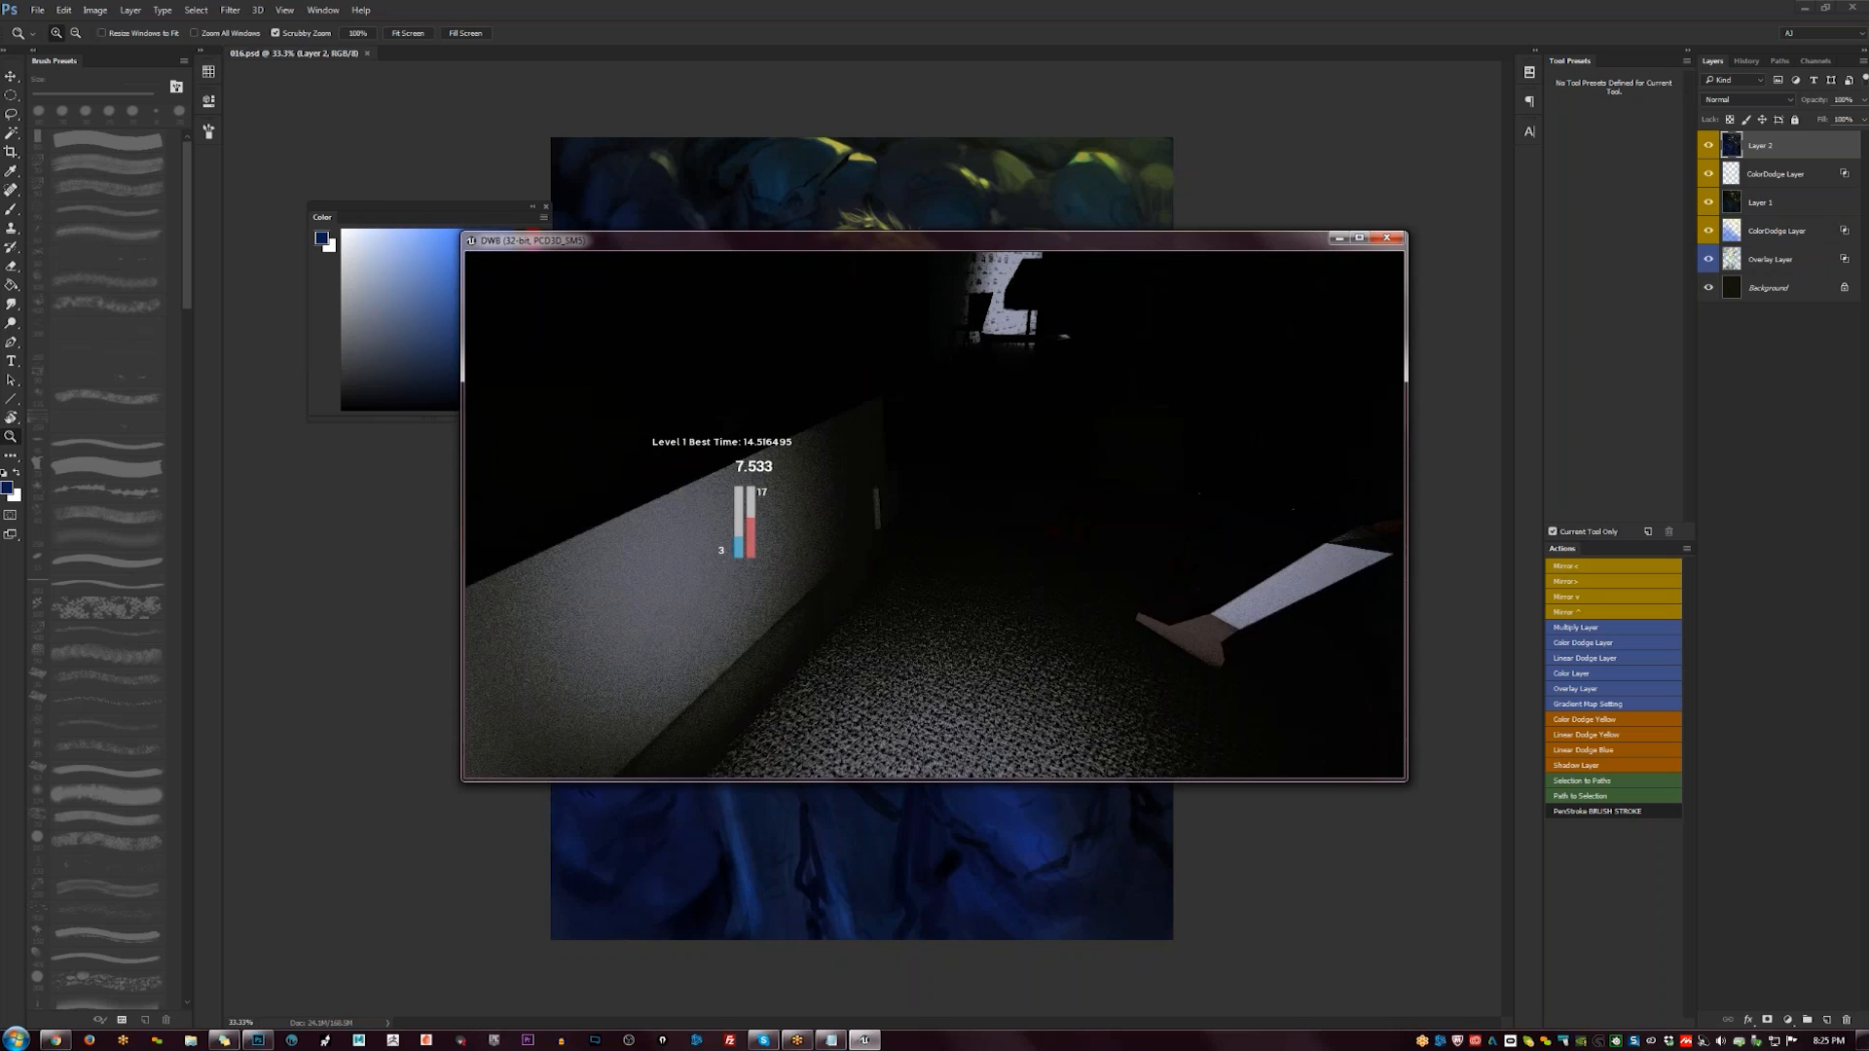
pyautogui.press('w')
pyautogui.press('w')
pyautogui.press('w')
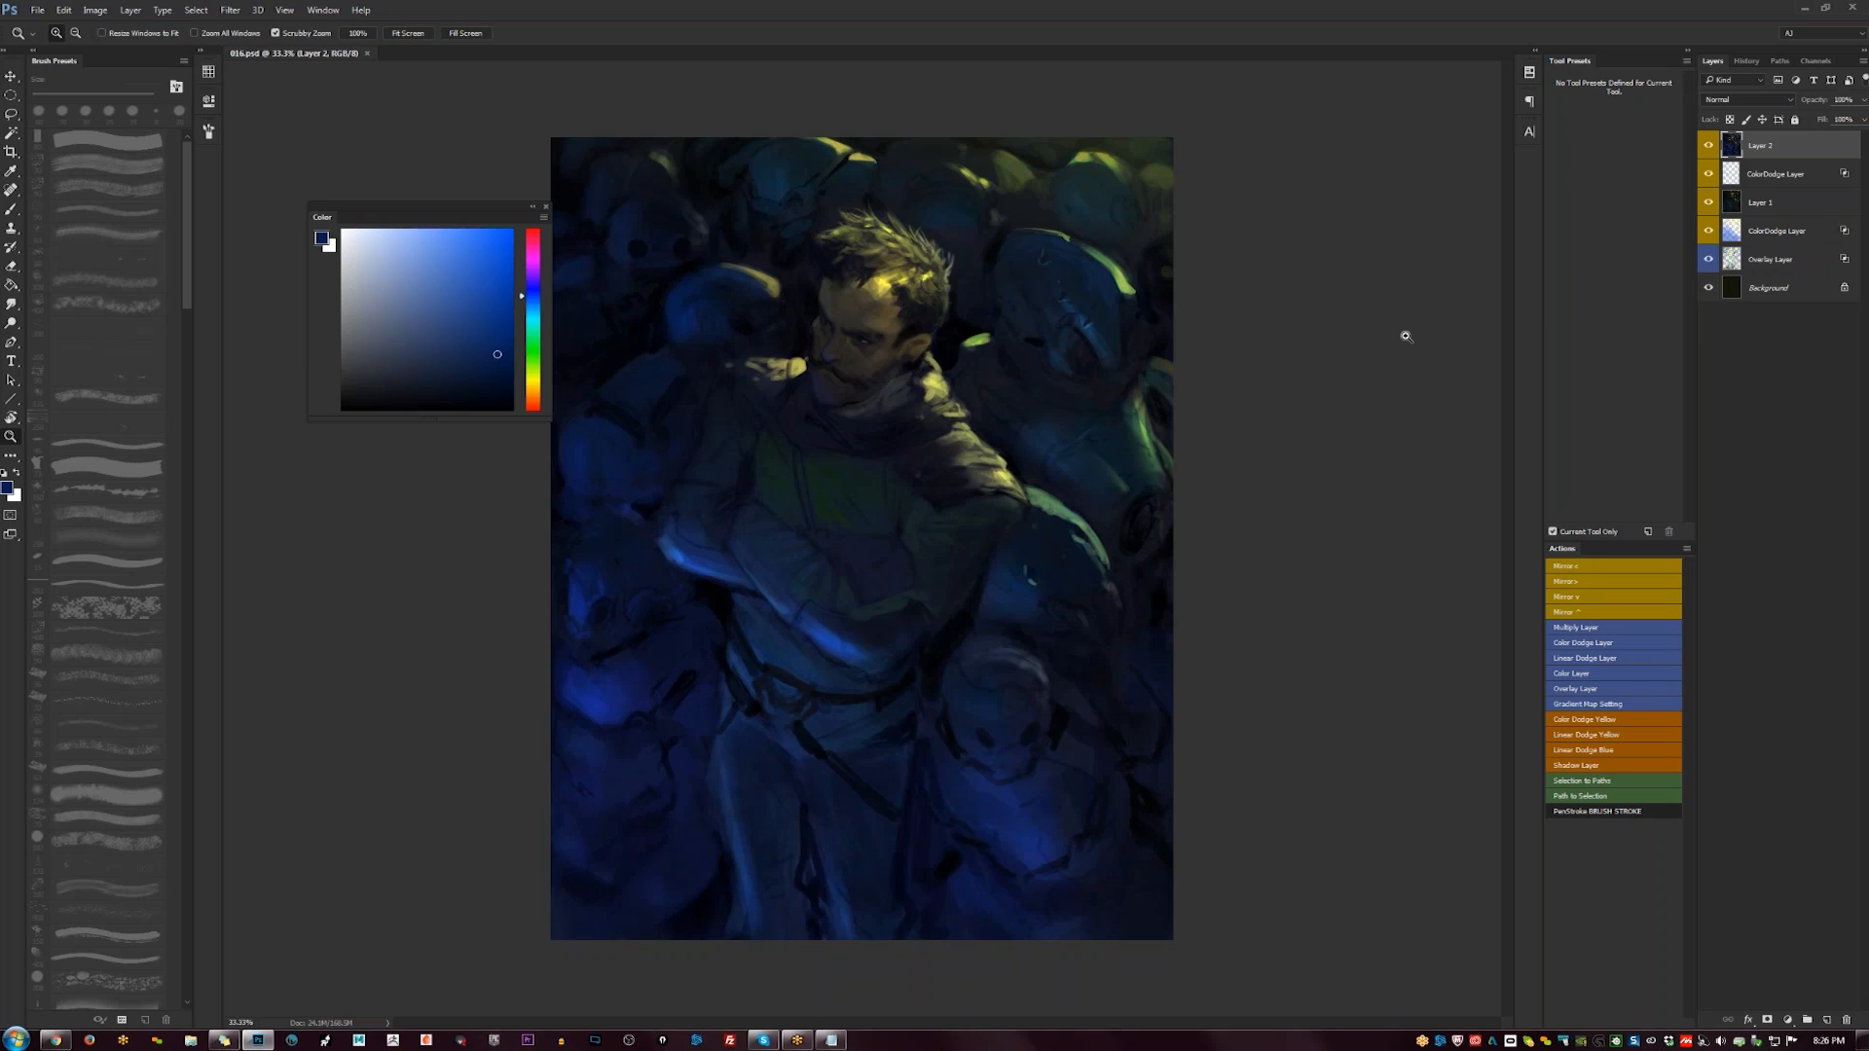
# - Hide the interface panels around the painting and flip the canvas horizontally
pyautogui.click(841, 581)
pyautogui.moveTo(846, 627); pyautogui.dragTo(878, 583)
pyautogui.moveTo(925, 732); pyautogui.dragTo(938, 530)
pyautogui.press('Tab')
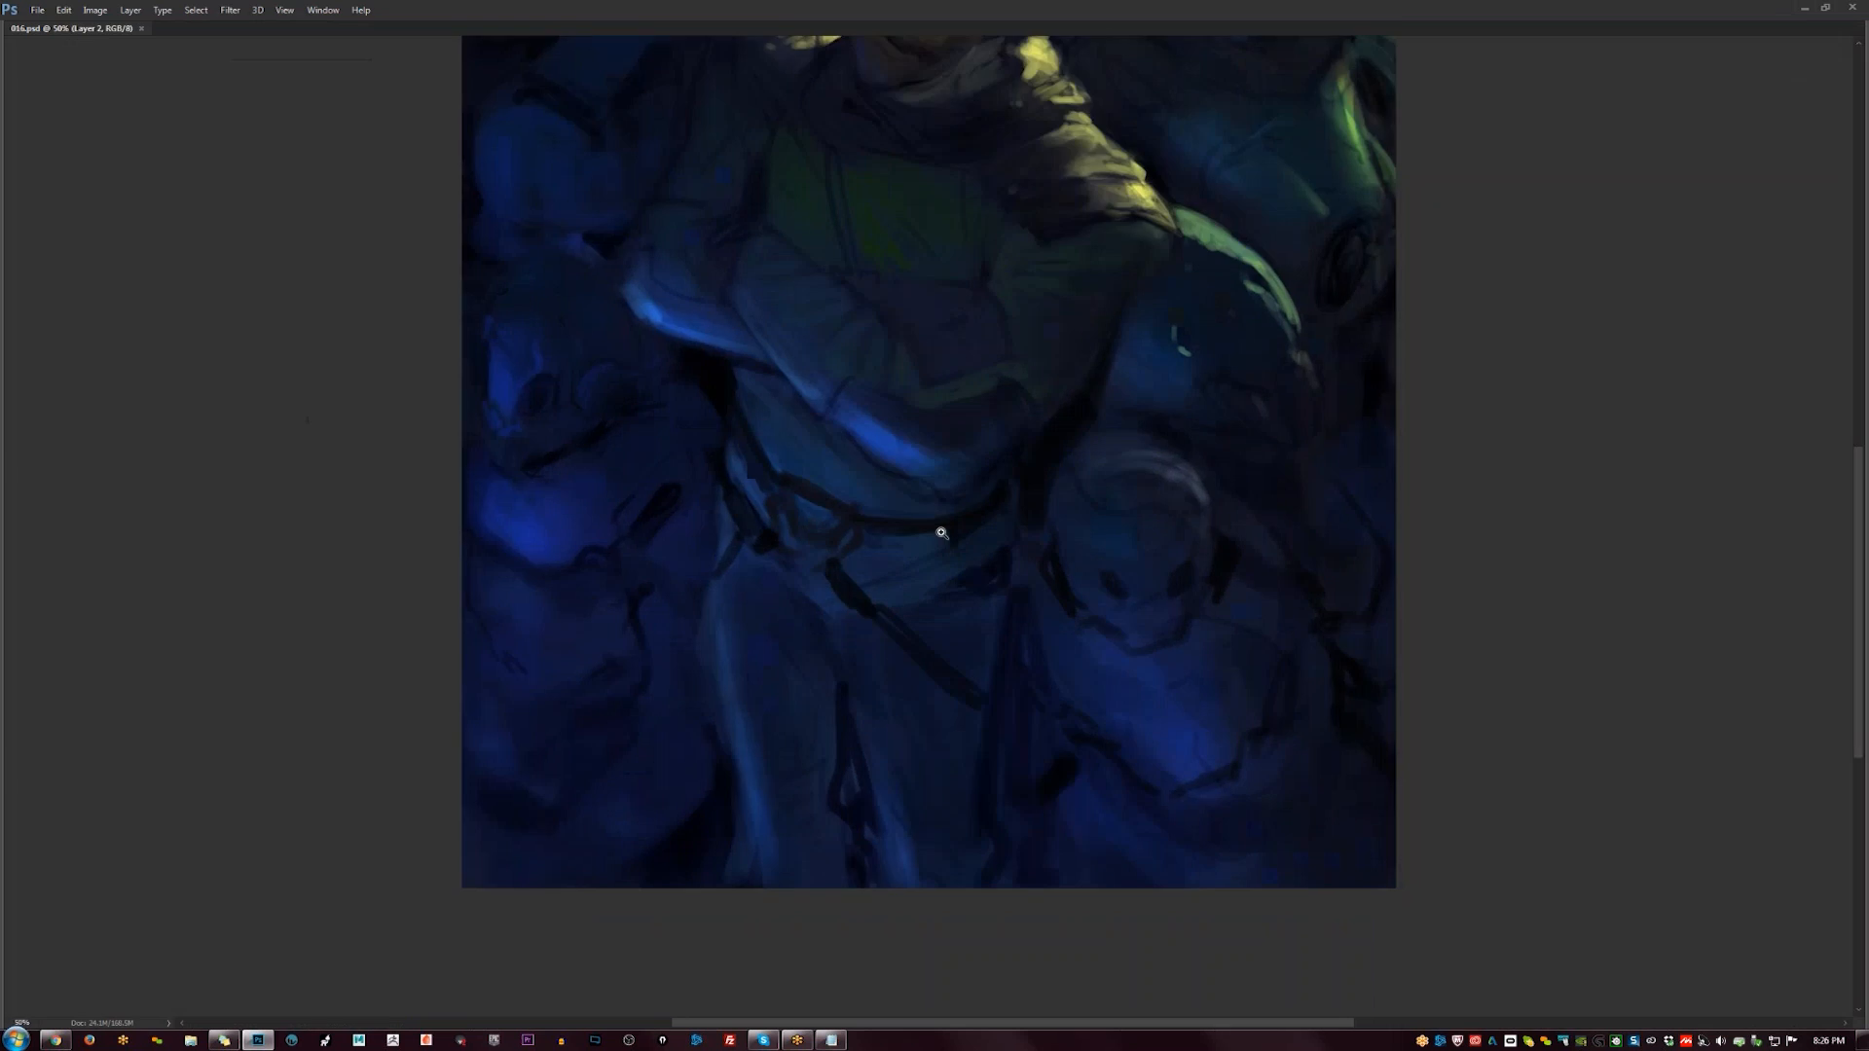
pyautogui.hotkey('ctrl', '-')
pyautogui.hotkey('ctrl', '-')
pyautogui.hotkey('ctrl', 'shift', 'h')
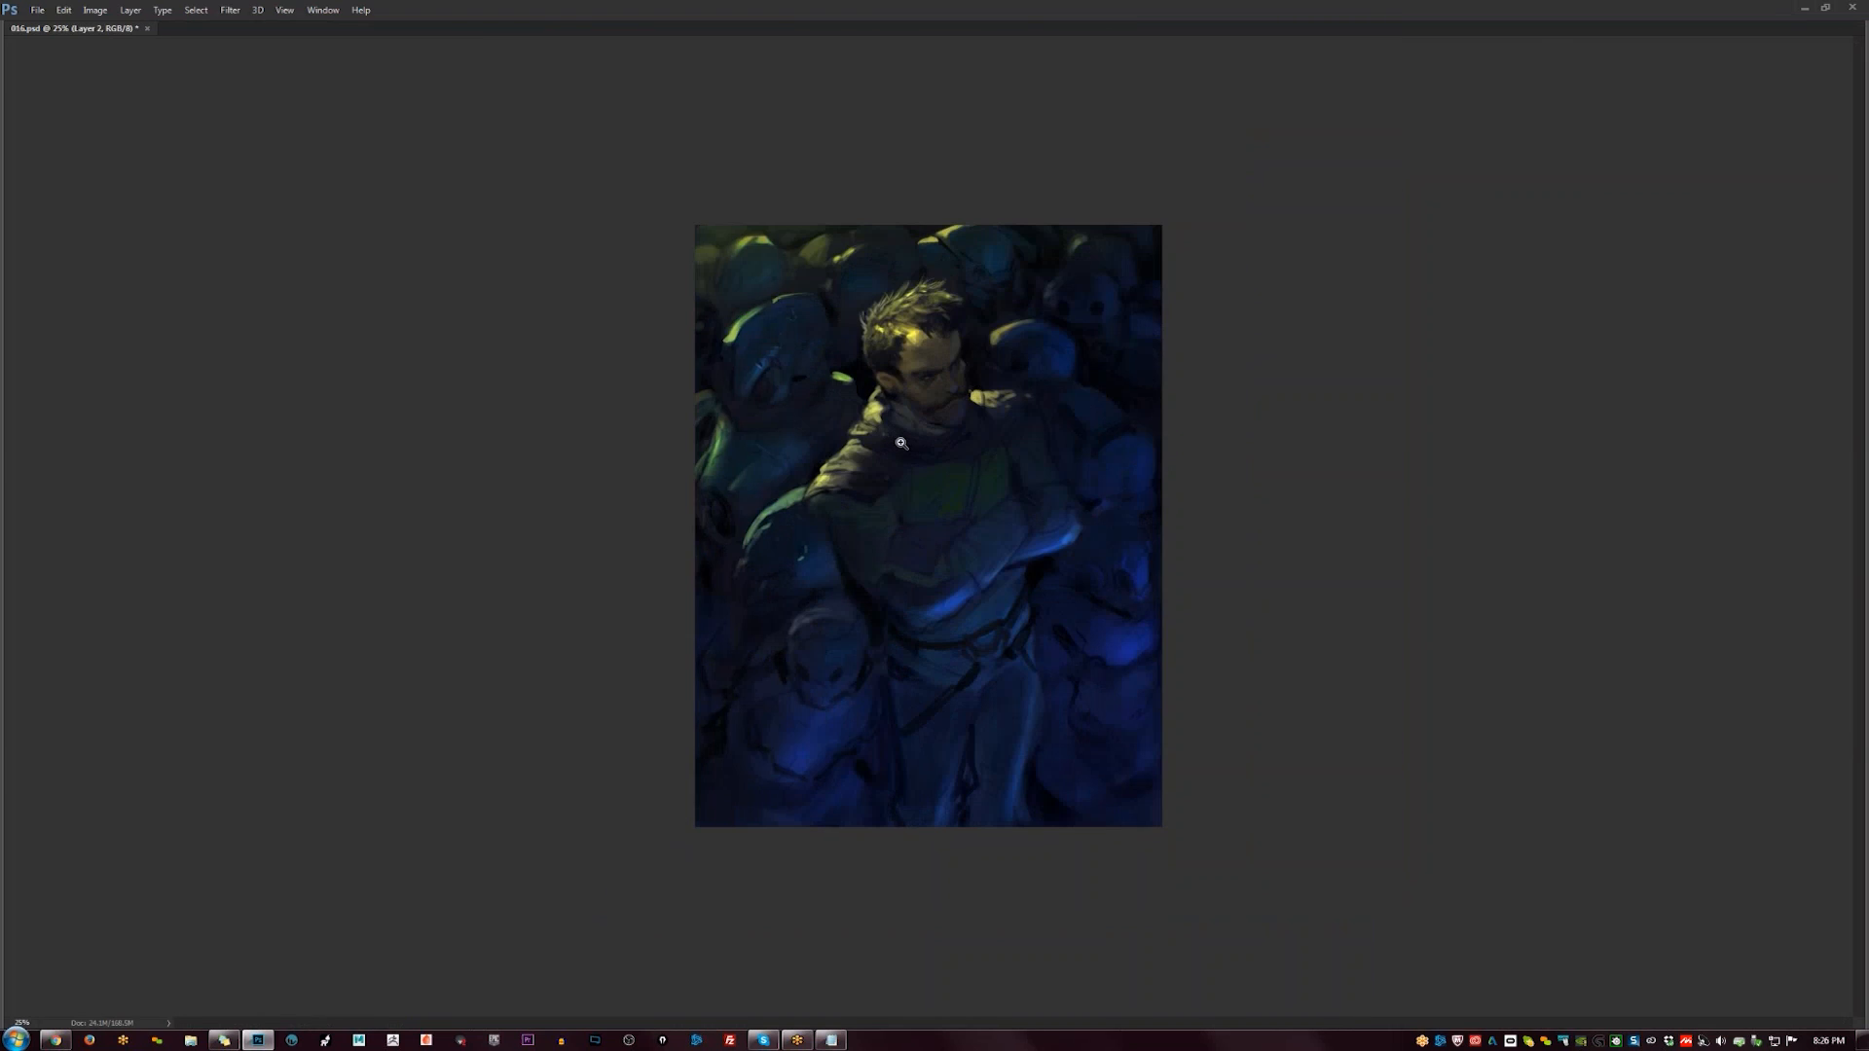
# - Paint goggles and mask details on the helmeted figure beside the man's hip, and mirror the canvas
pyautogui.click(891, 647)
pyautogui.click(891, 647)
pyautogui.moveTo(891, 648); pyautogui.dragTo(978, 504)
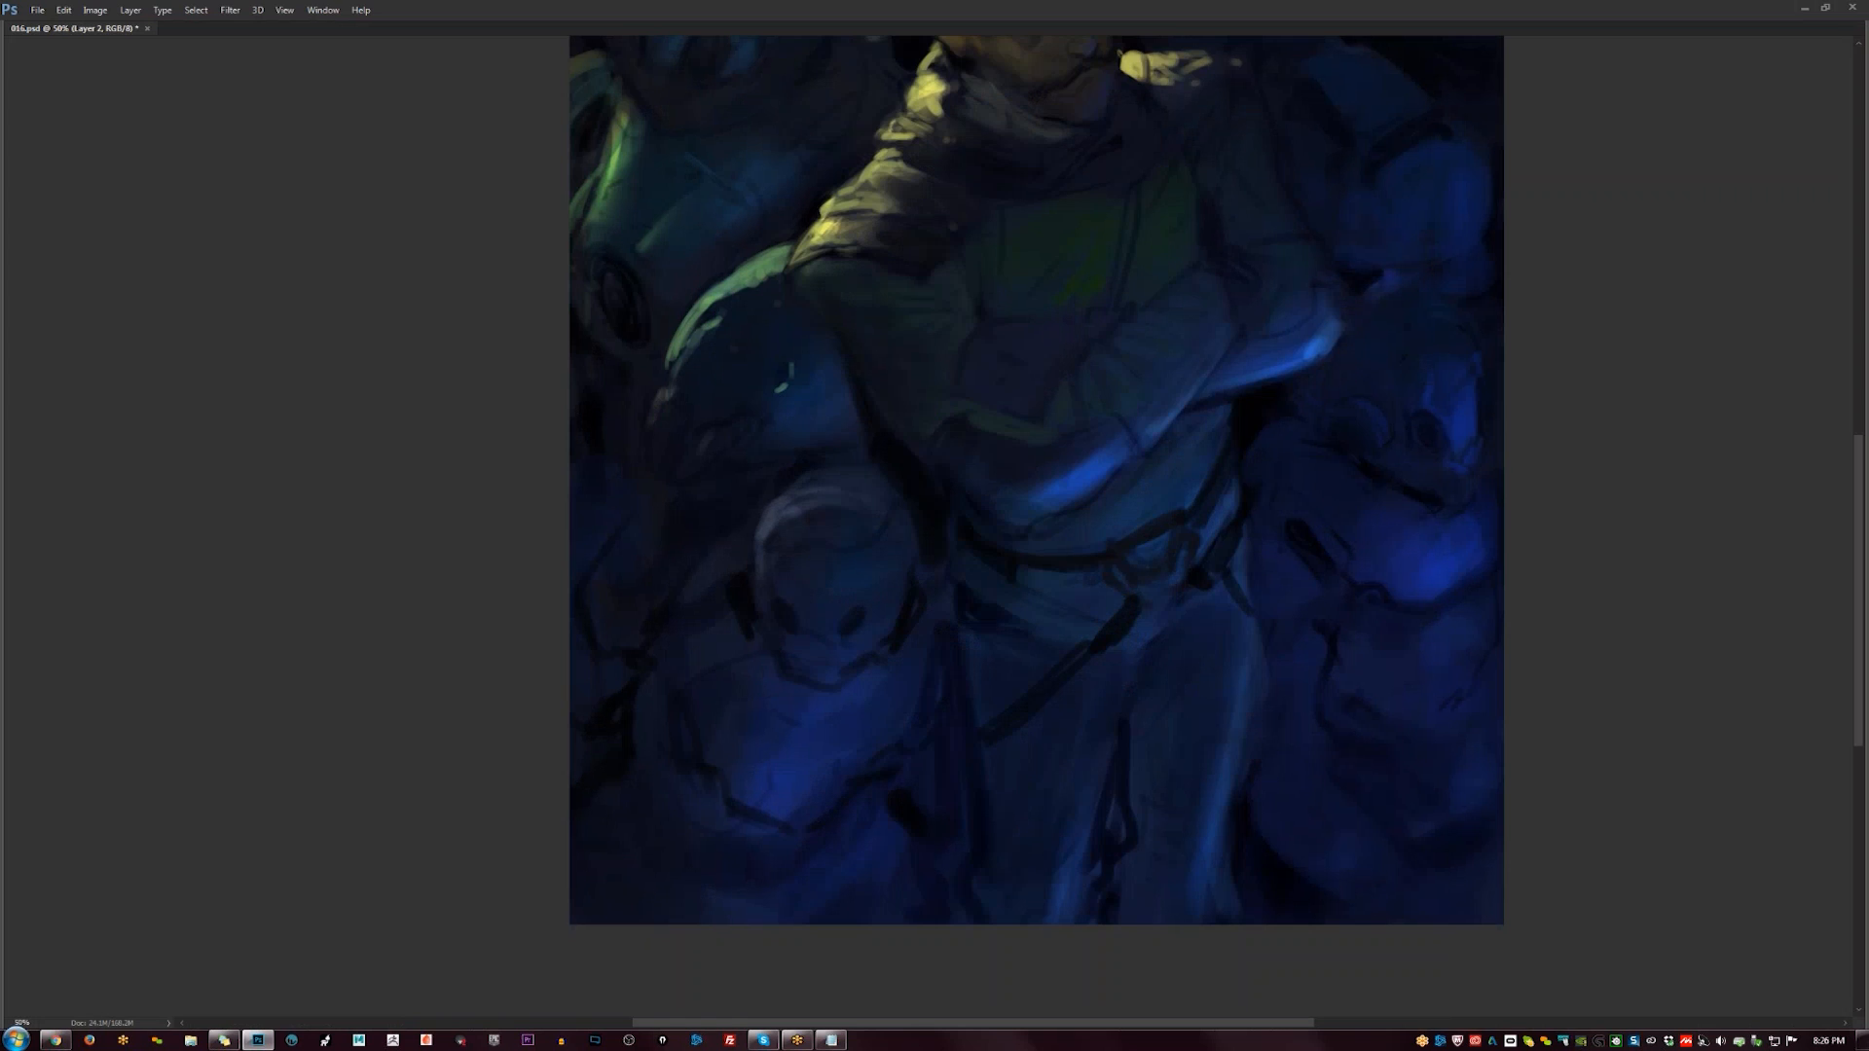
pyautogui.moveTo(857, 465); pyautogui.dragTo(782, 494)
pyautogui.hotkey('ctrl', 'z')
pyautogui.hotkey('ctrl', 'shift', 'h')
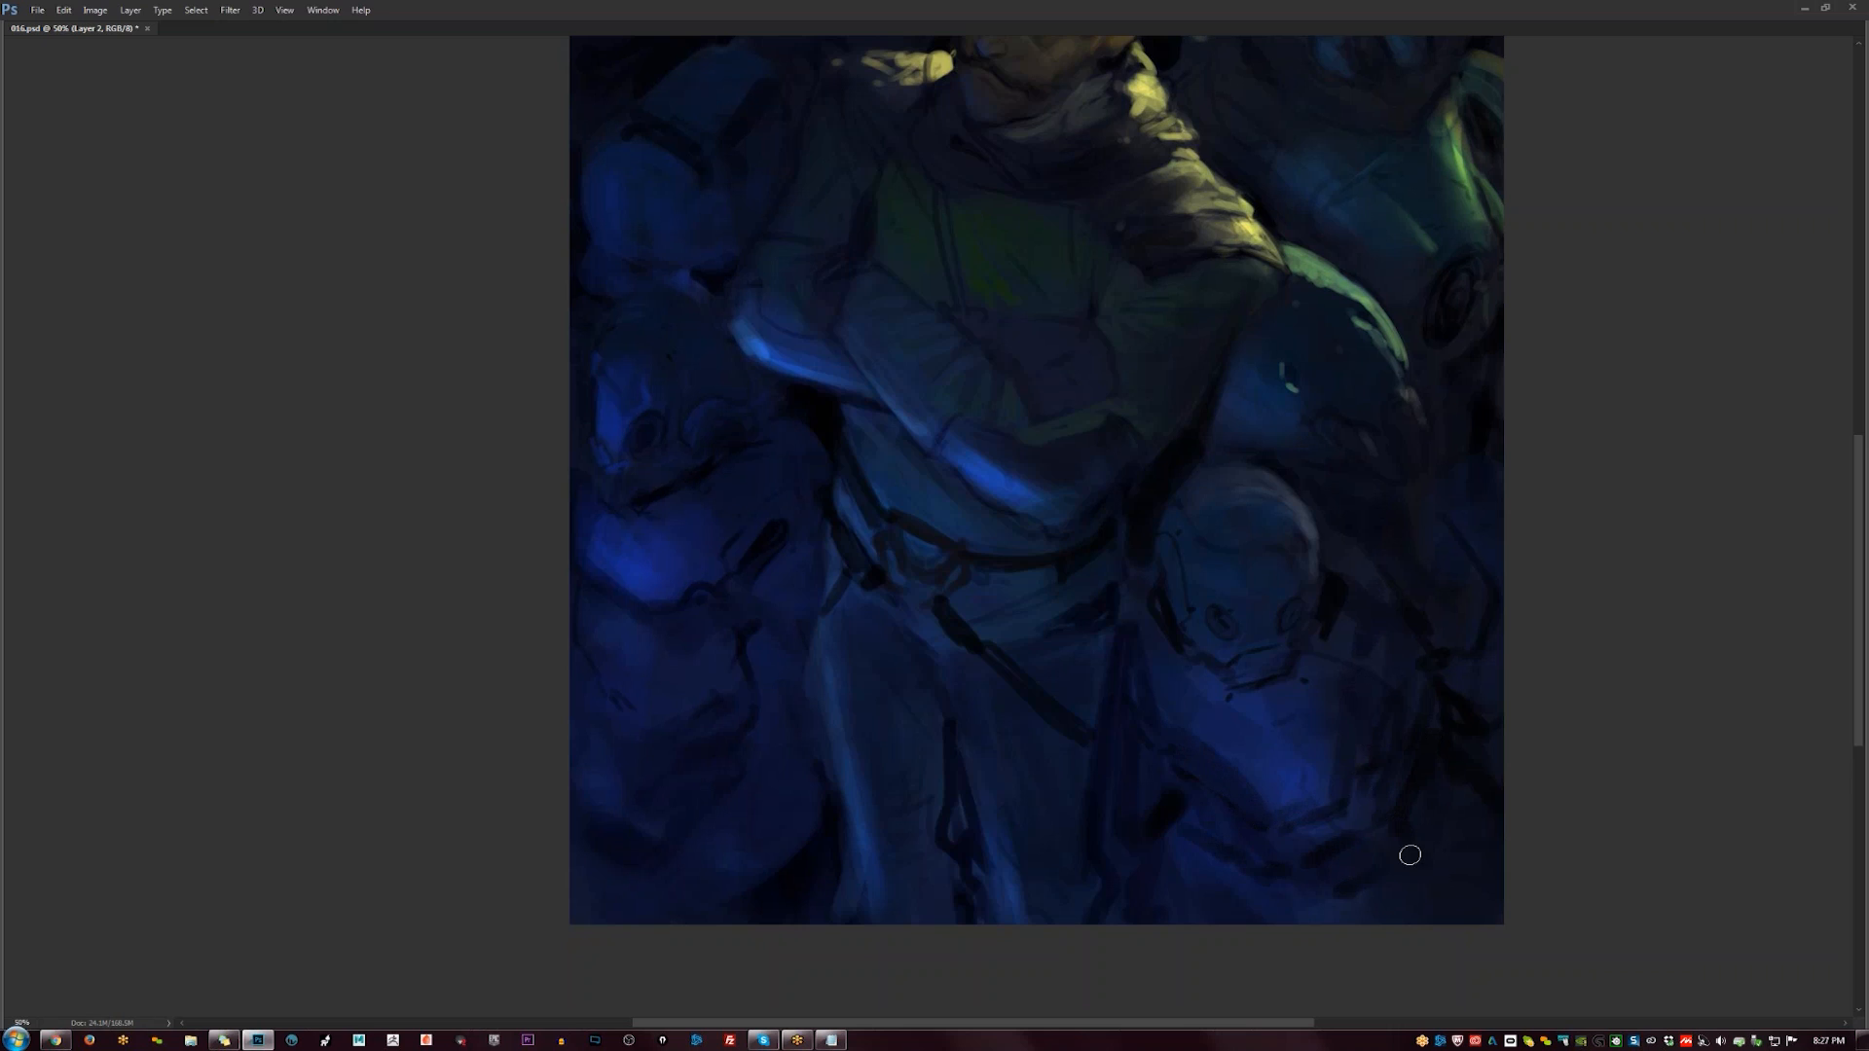
# - Add dark strokes along the lower torso of the helmeted figure beside the man's hip, and mirror the canvas
pyautogui.moveTo(1203, 875); pyautogui.dragTo(1176, 847)
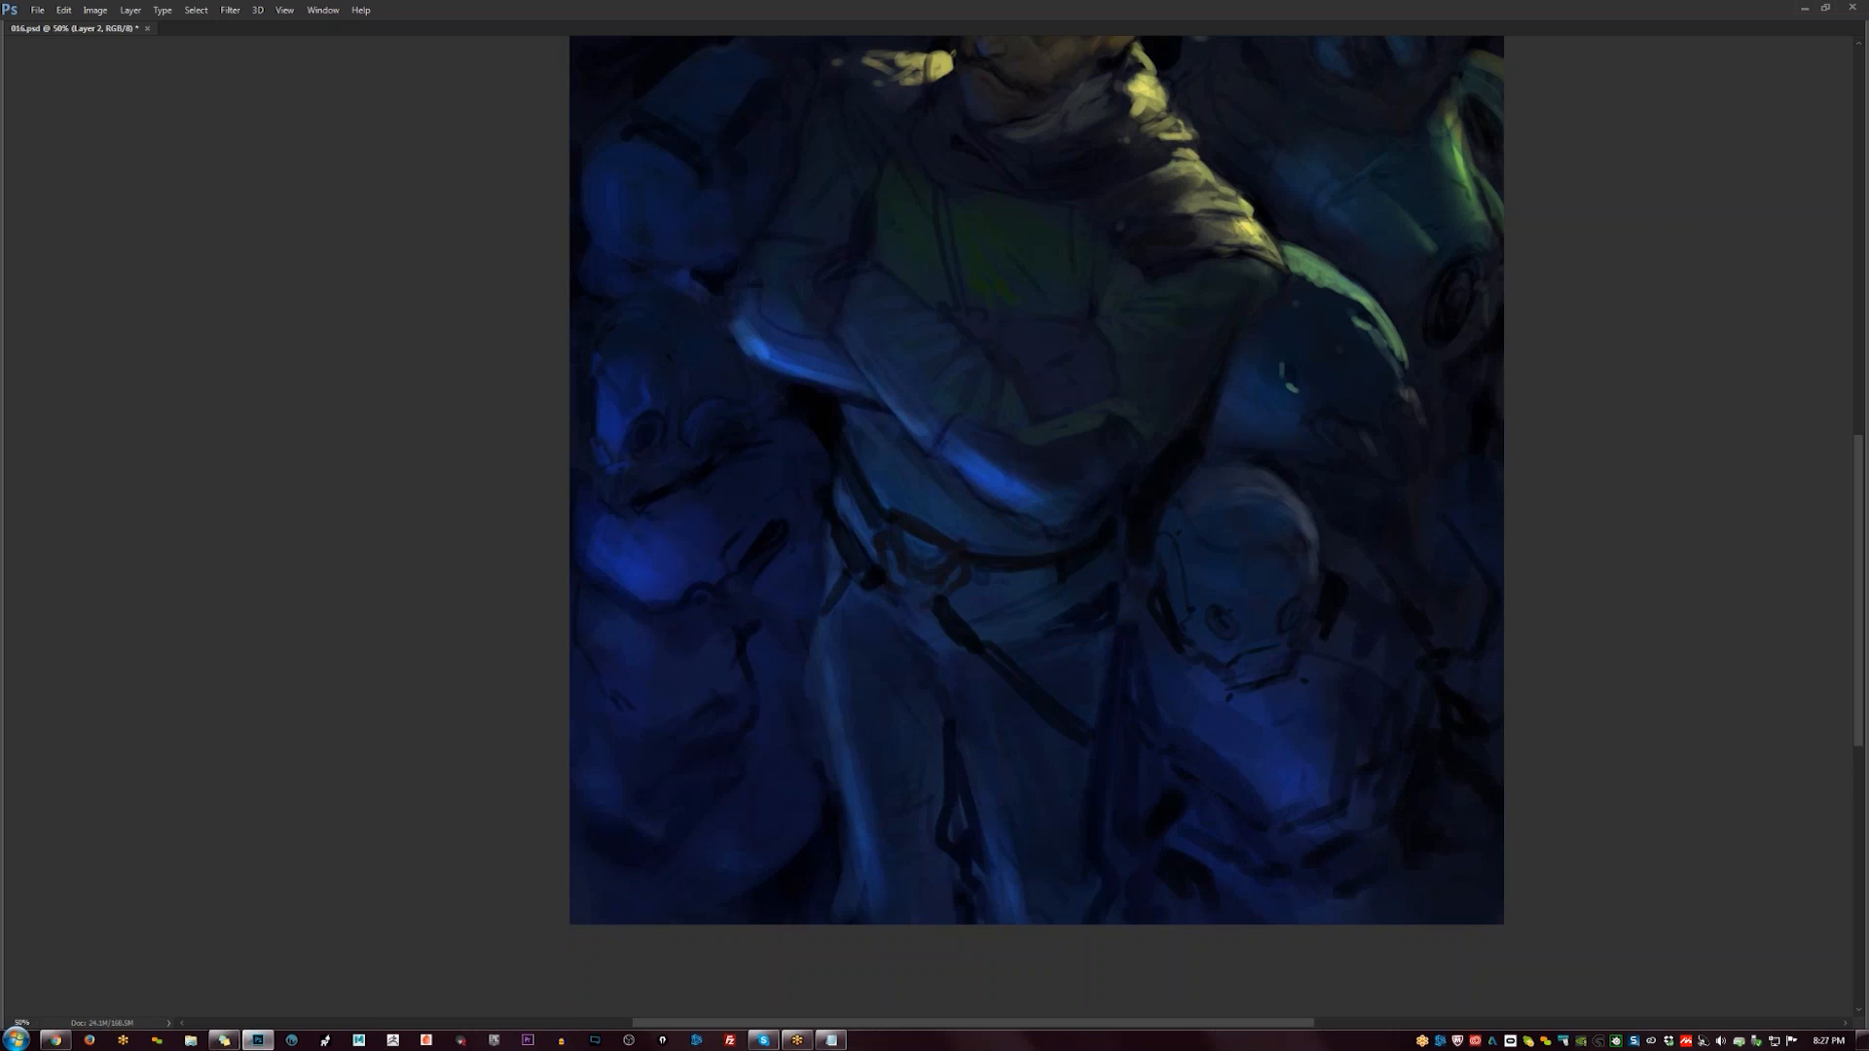
pyautogui.moveTo(1146, 814)
pyautogui.mouseDown()
pyautogui.moveTo(1121, 806)
pyautogui.moveTo(1154, 800)
pyautogui.mouseUp()
pyautogui.hotkey('ctrl', '-')
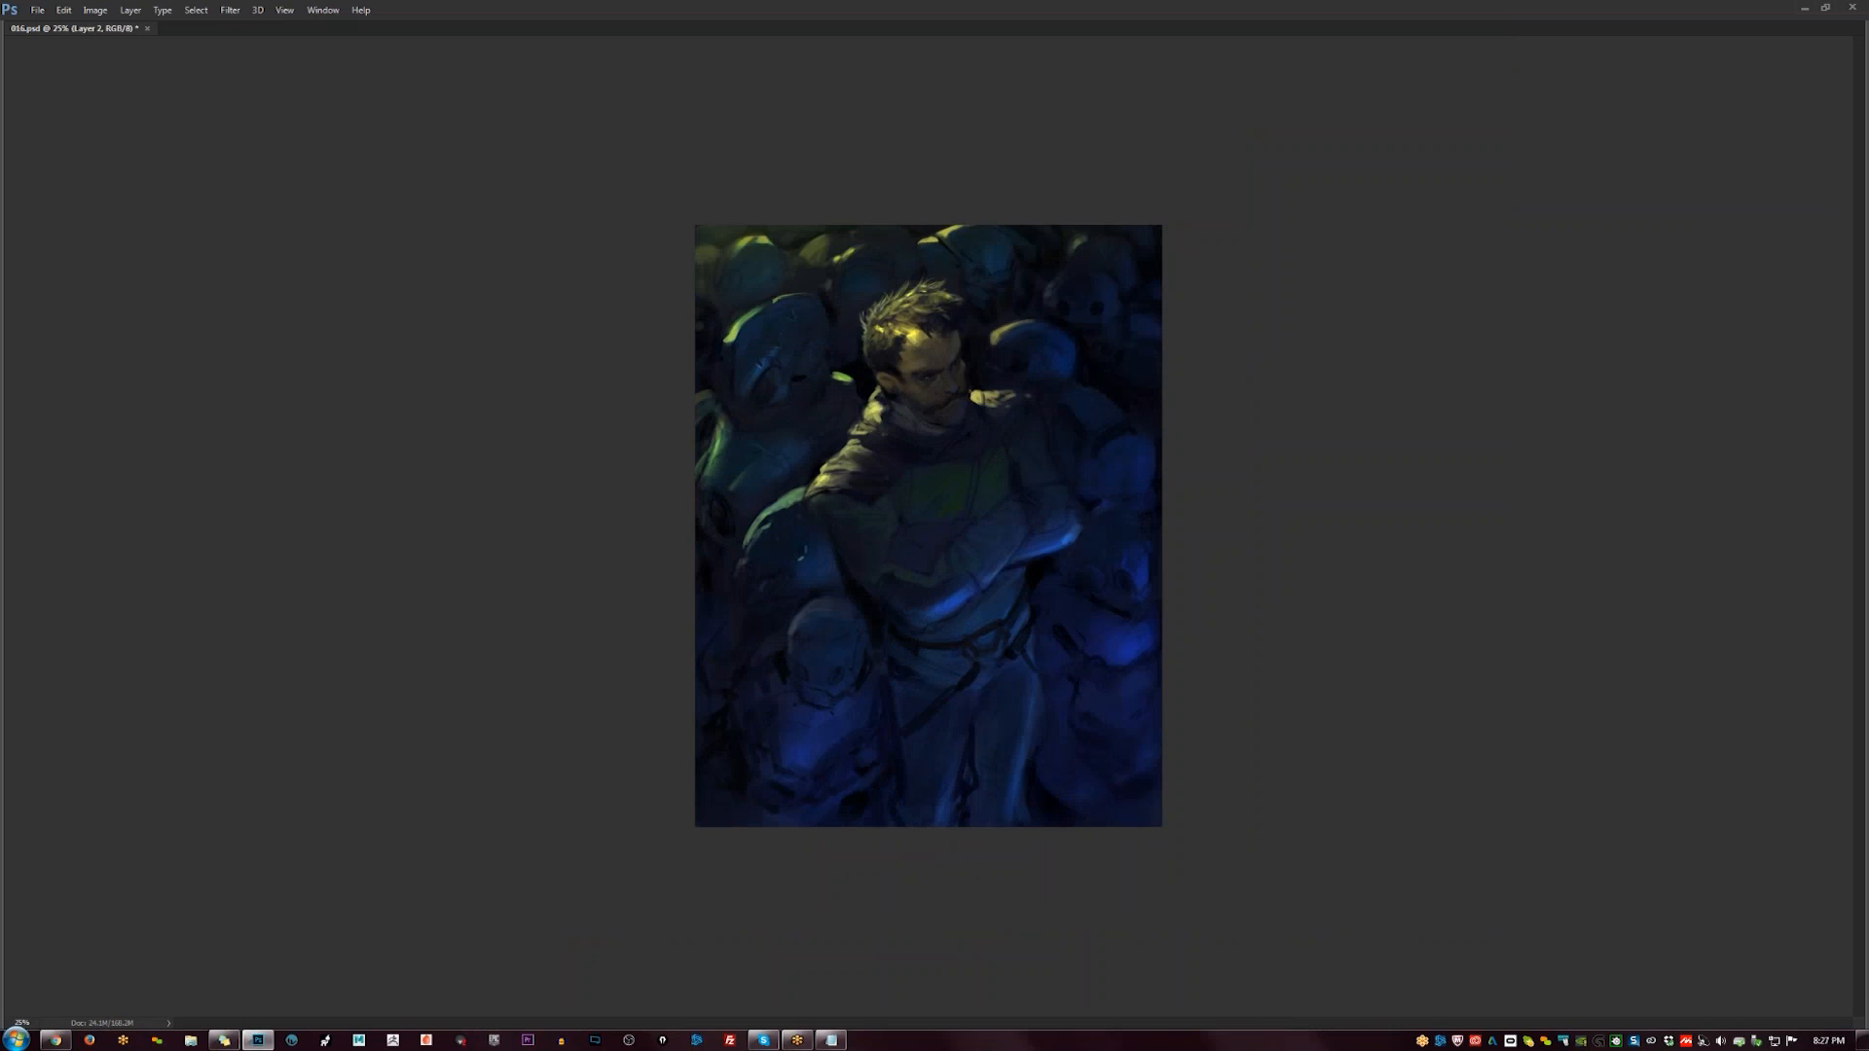
# - Paint green rim light on the shoulder and neighbouring shape beside the lower helmeted figure, and flip the canvas horizontally
pyautogui.hotkey('ctrl', '+')
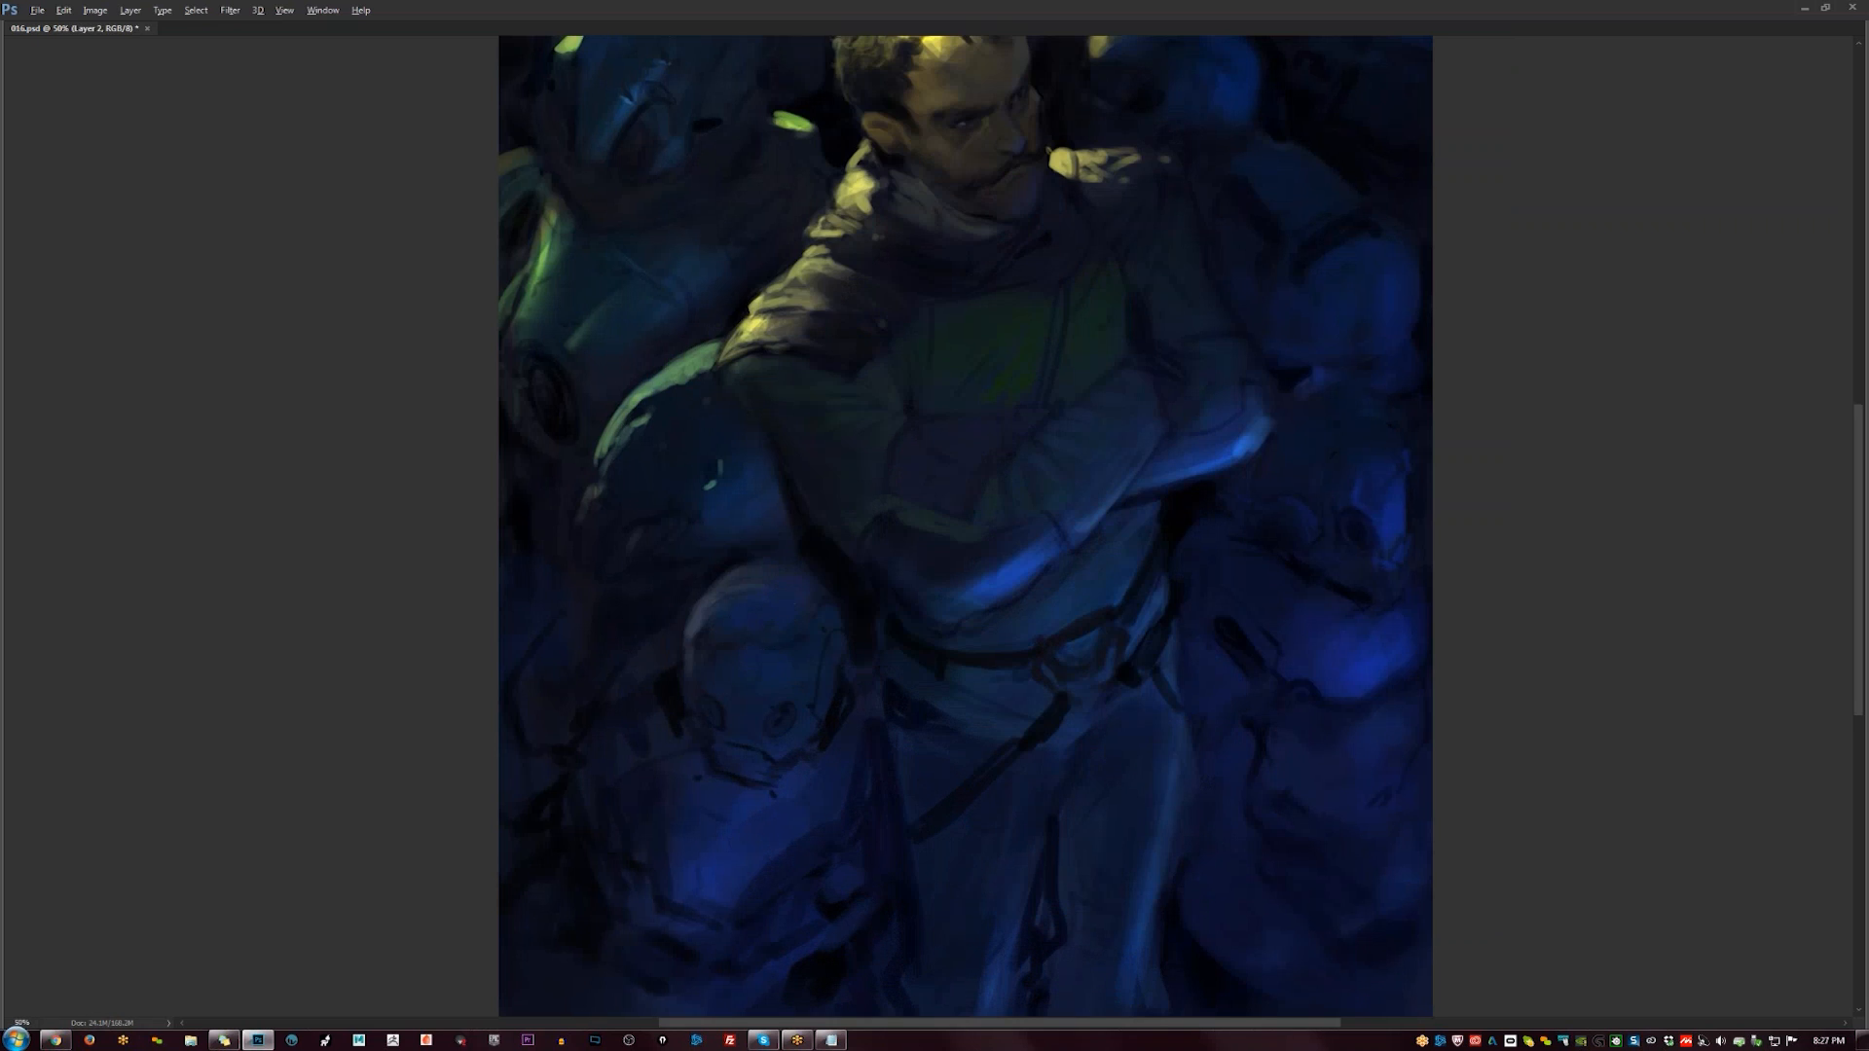
pyautogui.moveTo(694, 638)
pyautogui.mouseDown()
pyautogui.moveTo(732, 574)
pyautogui.moveTo(604, 719)
pyautogui.moveTo(684, 620)
pyautogui.moveTo(631, 675)
pyautogui.moveTo(577, 662)
pyautogui.moveTo(639, 633)
pyautogui.moveTo(510, 716)
pyautogui.moveTo(551, 687)
pyautogui.mouseUp()
pyautogui.moveTo(617, 782); pyautogui.dragTo(672, 756)
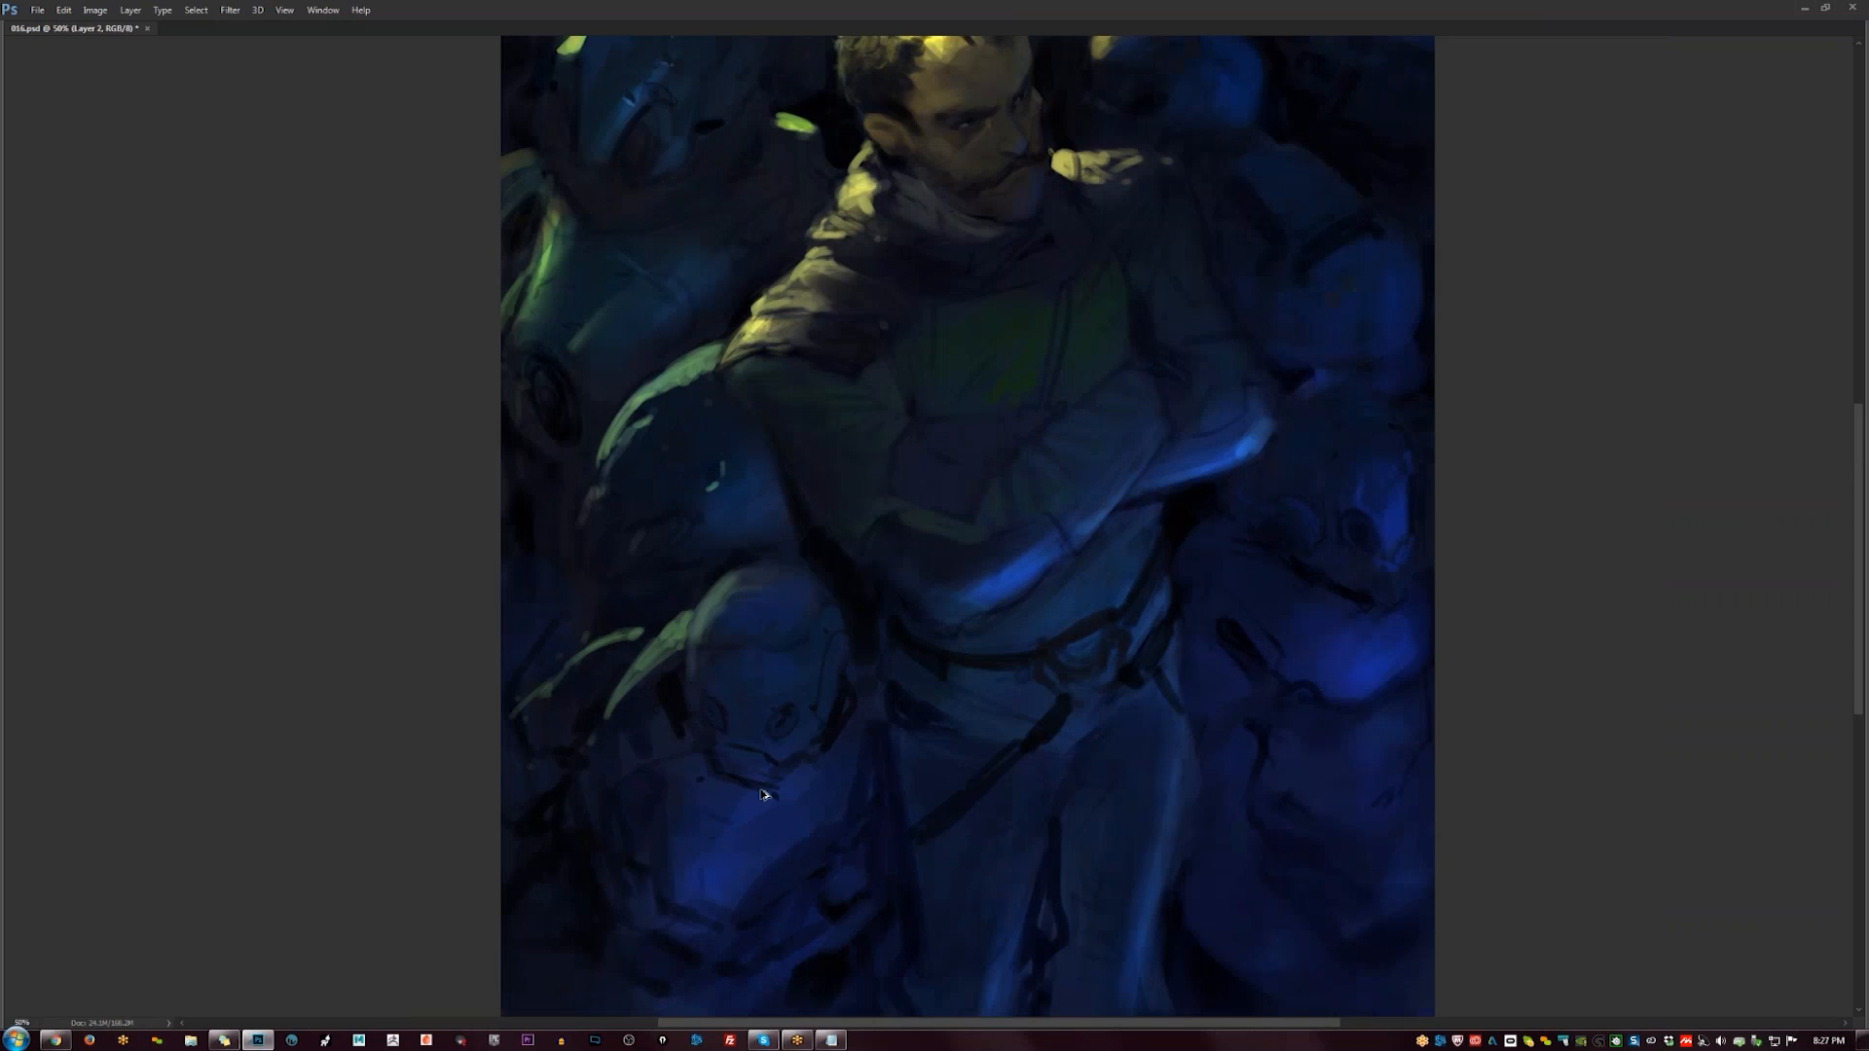
pyautogui.hotkey('ctrl', '-')
pyautogui.hotkey('ctrl', '-')
pyautogui.hotkey('ctrl', 'f')
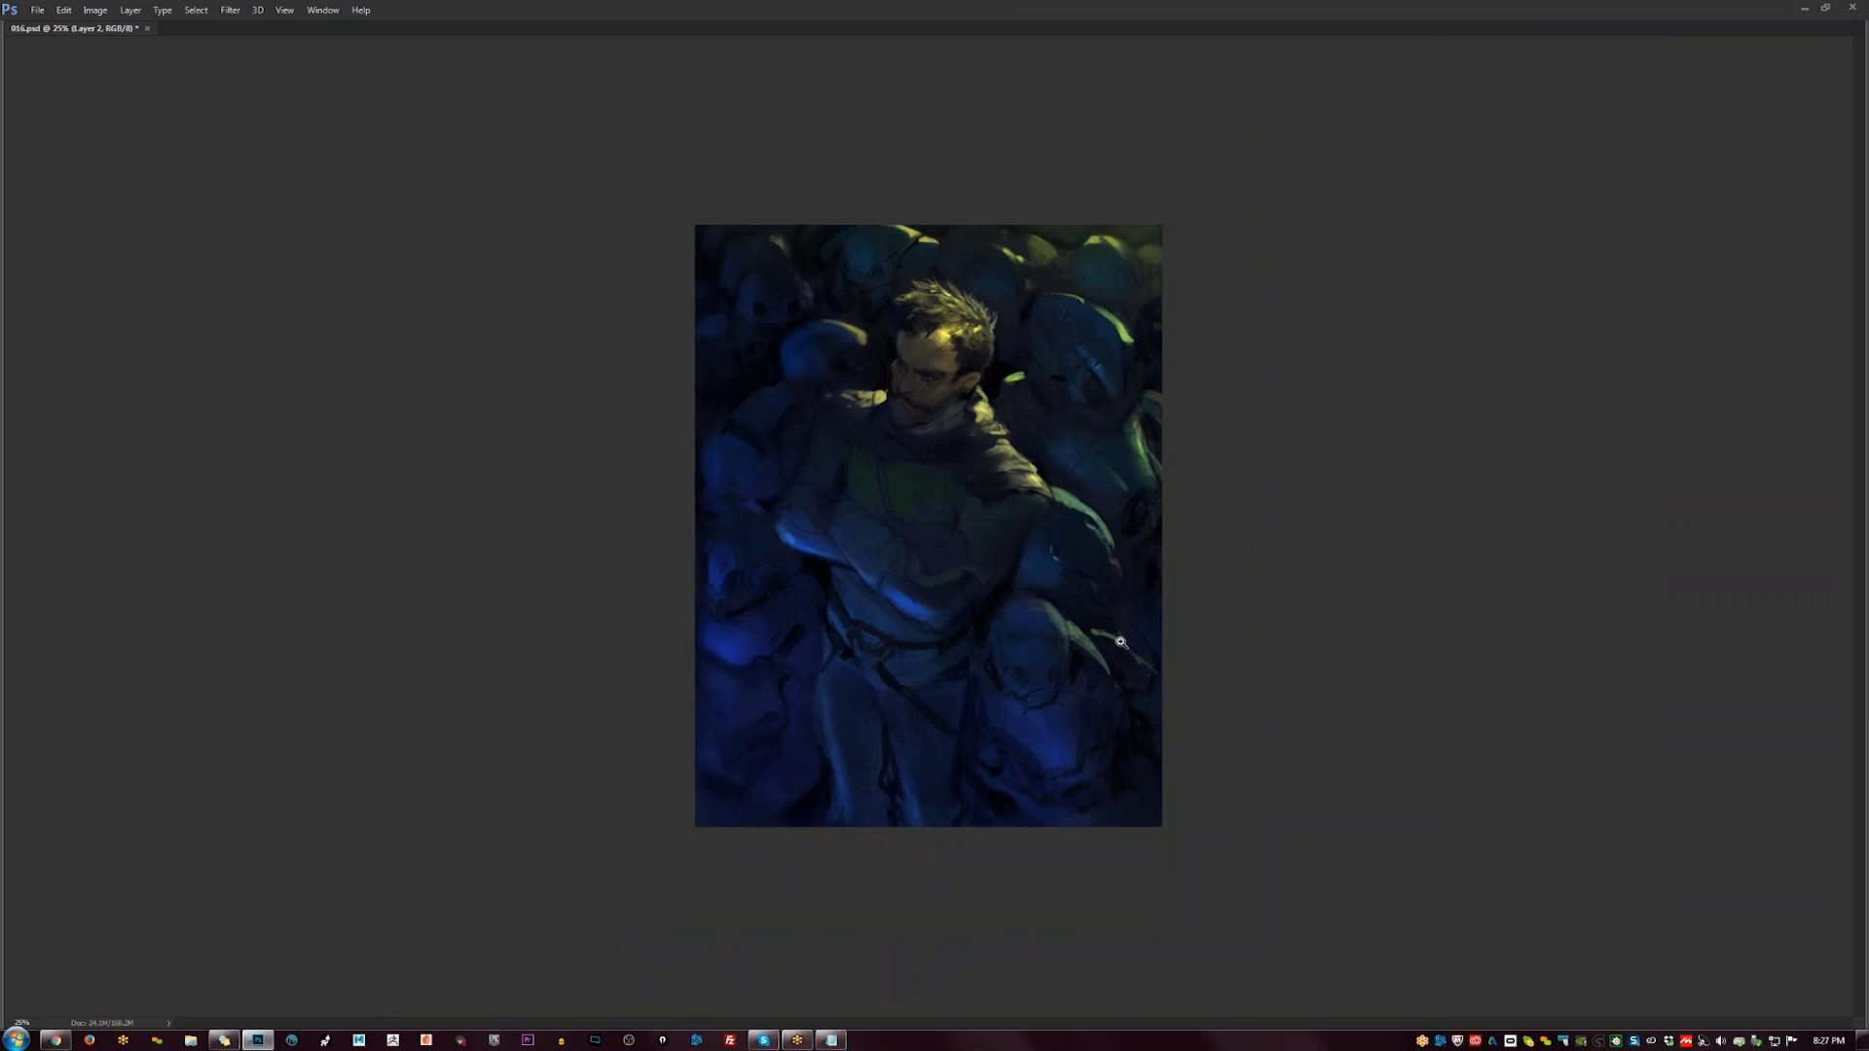
# - Extend the yellowish rim light down the blue helmet beside the man's face, and mirror the canvas
pyautogui.keyDown('ctrl'); pyautogui.click(1131, 623); pyautogui.keyUp('ctrl')
pyautogui.keyDown('ctrl'); pyautogui.click(1139, 623); pyautogui.keyUp('ctrl')
pyautogui.moveTo(1142, 623); pyautogui.dragTo(1367, 886)
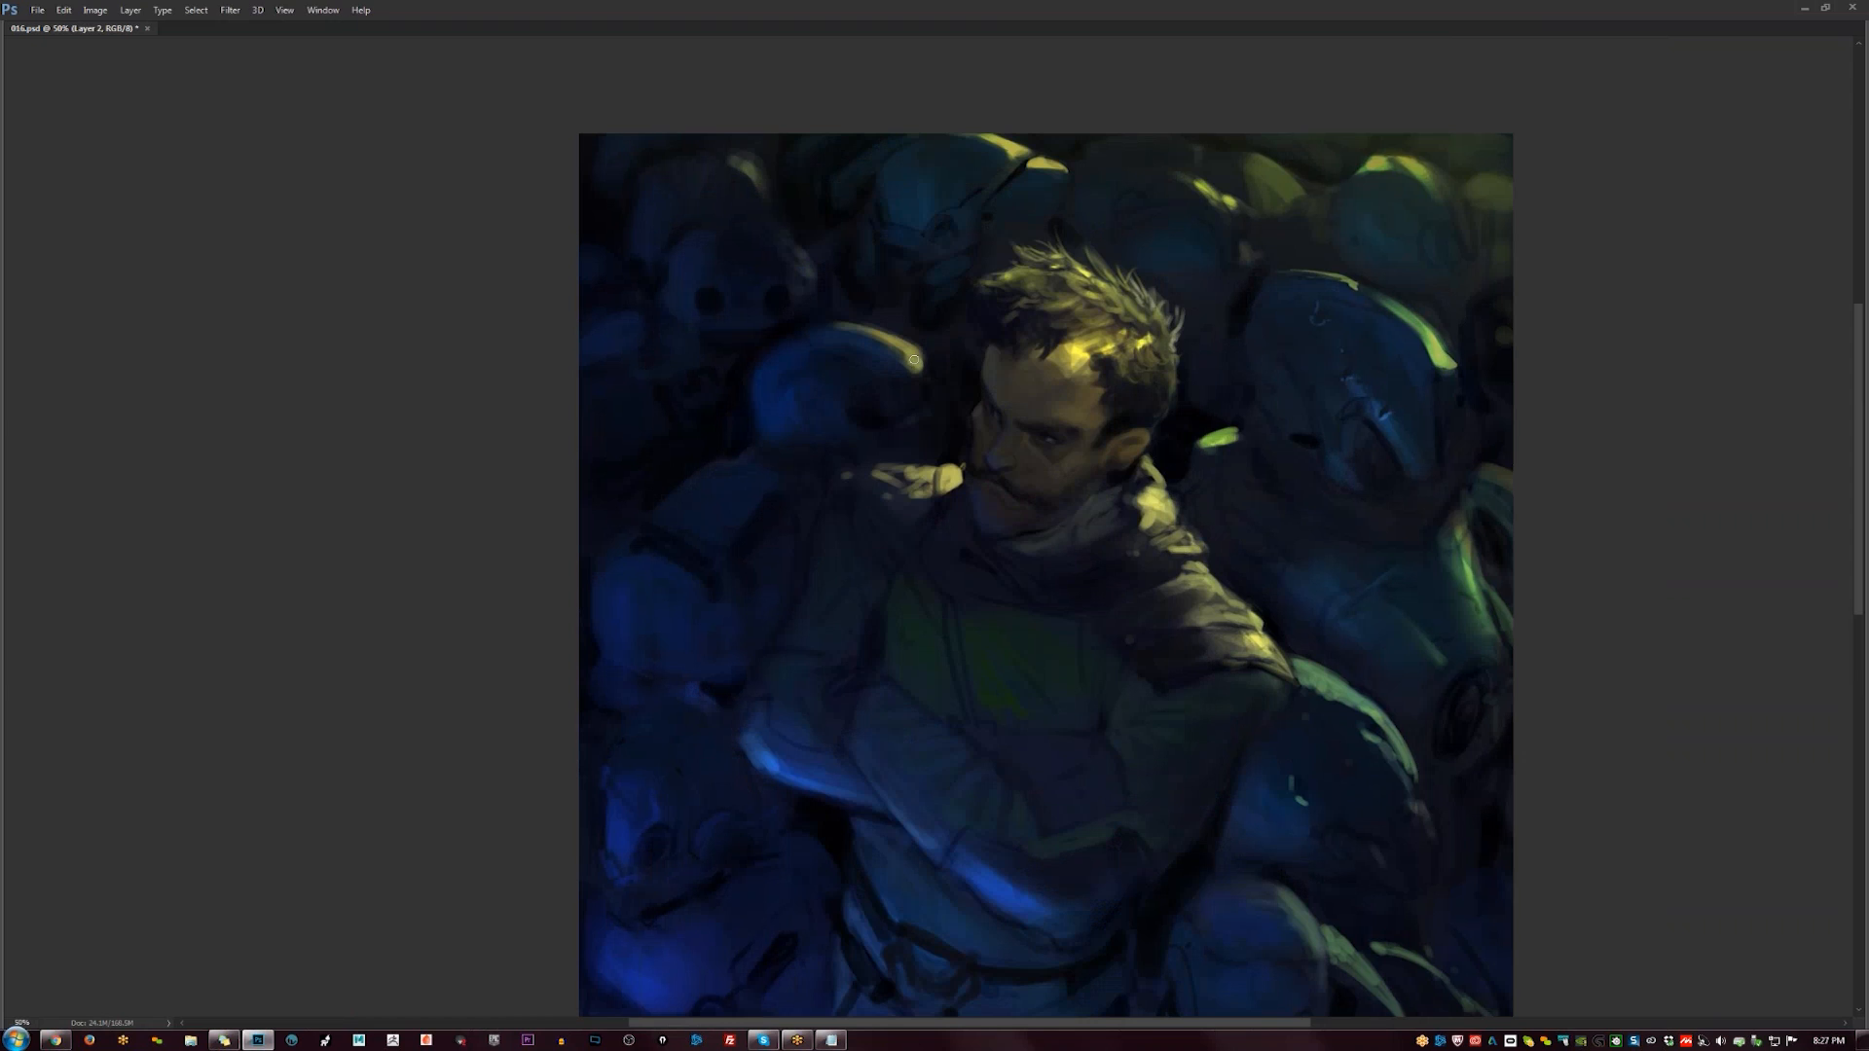
pyautogui.moveTo(921, 352); pyautogui.dragTo(939, 394)
pyautogui.moveTo(921, 377); pyautogui.dragTo(956, 438)
pyautogui.keyDown('alt'); pyautogui.click(951, 474); pyautogui.keyUp('alt')
pyautogui.keyDown('alt'); pyautogui.click(951, 474); pyautogui.keyUp('alt')
pyautogui.keyDown('alt'); pyautogui.click(951, 474); pyautogui.keyUp('alt')
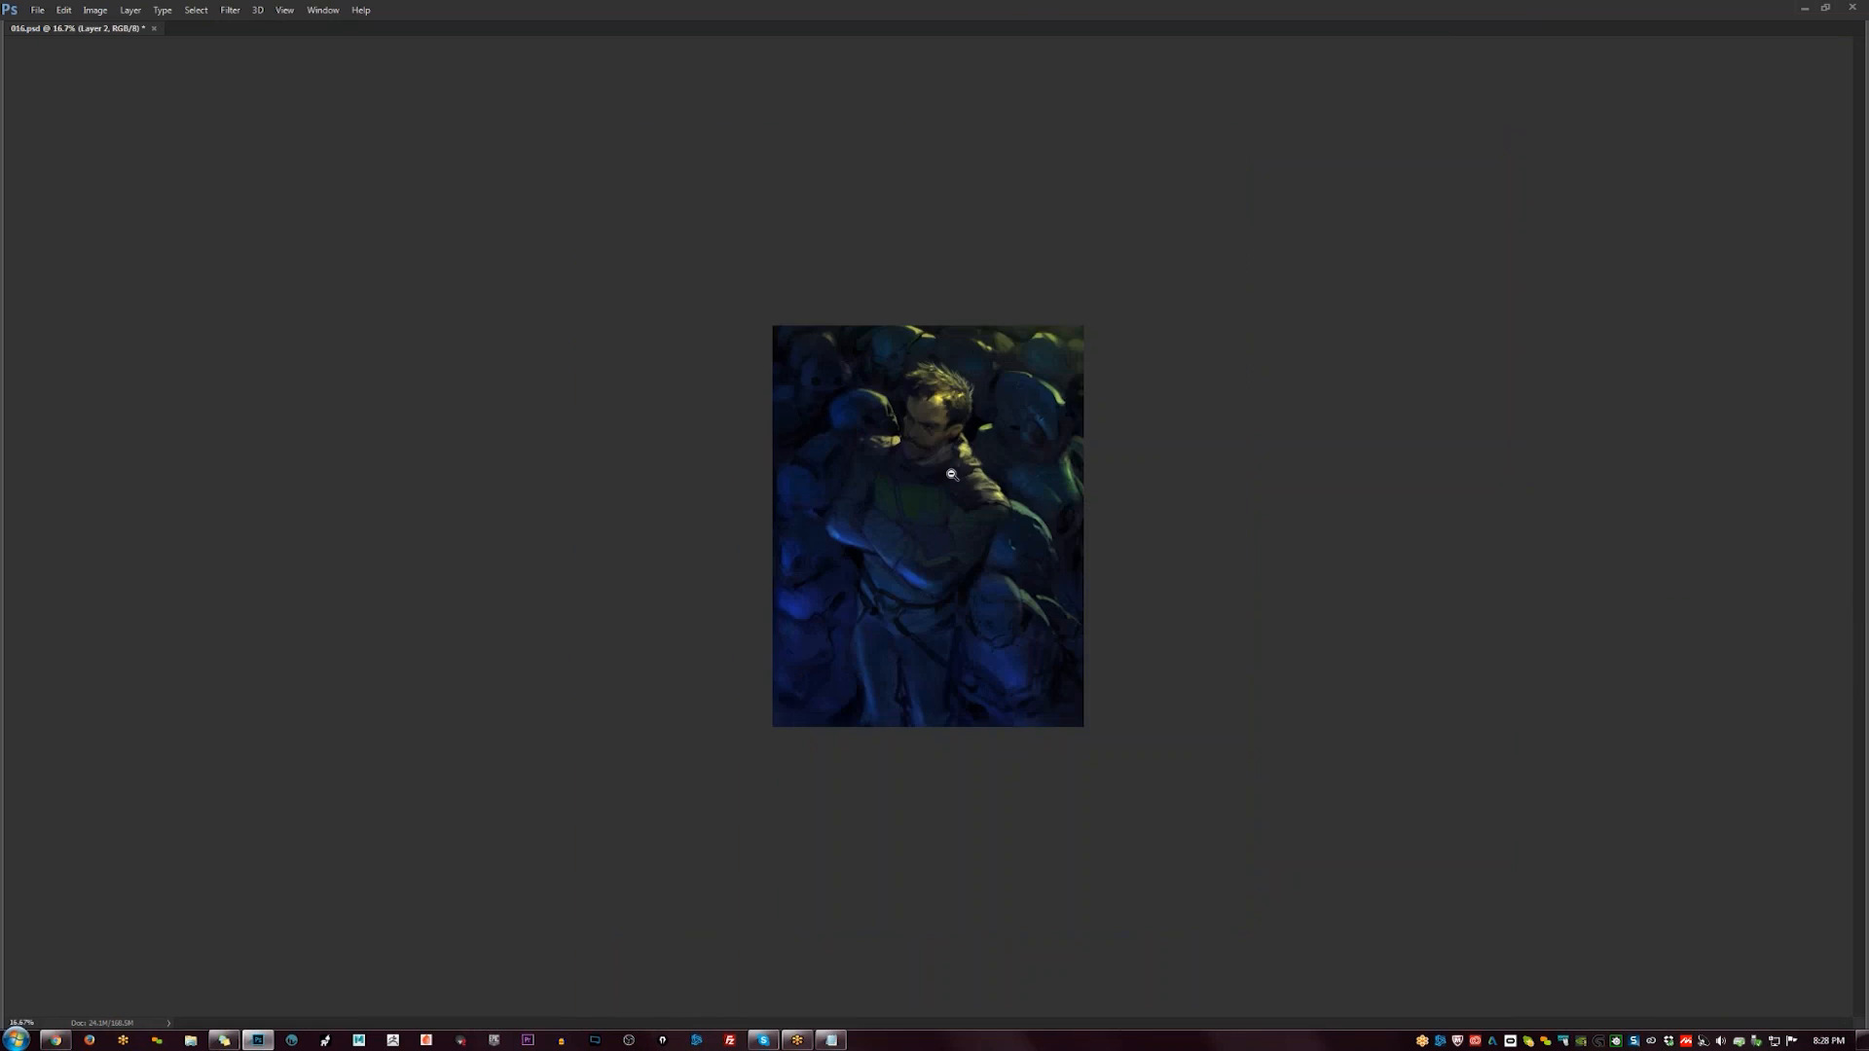
pyautogui.press('F2')
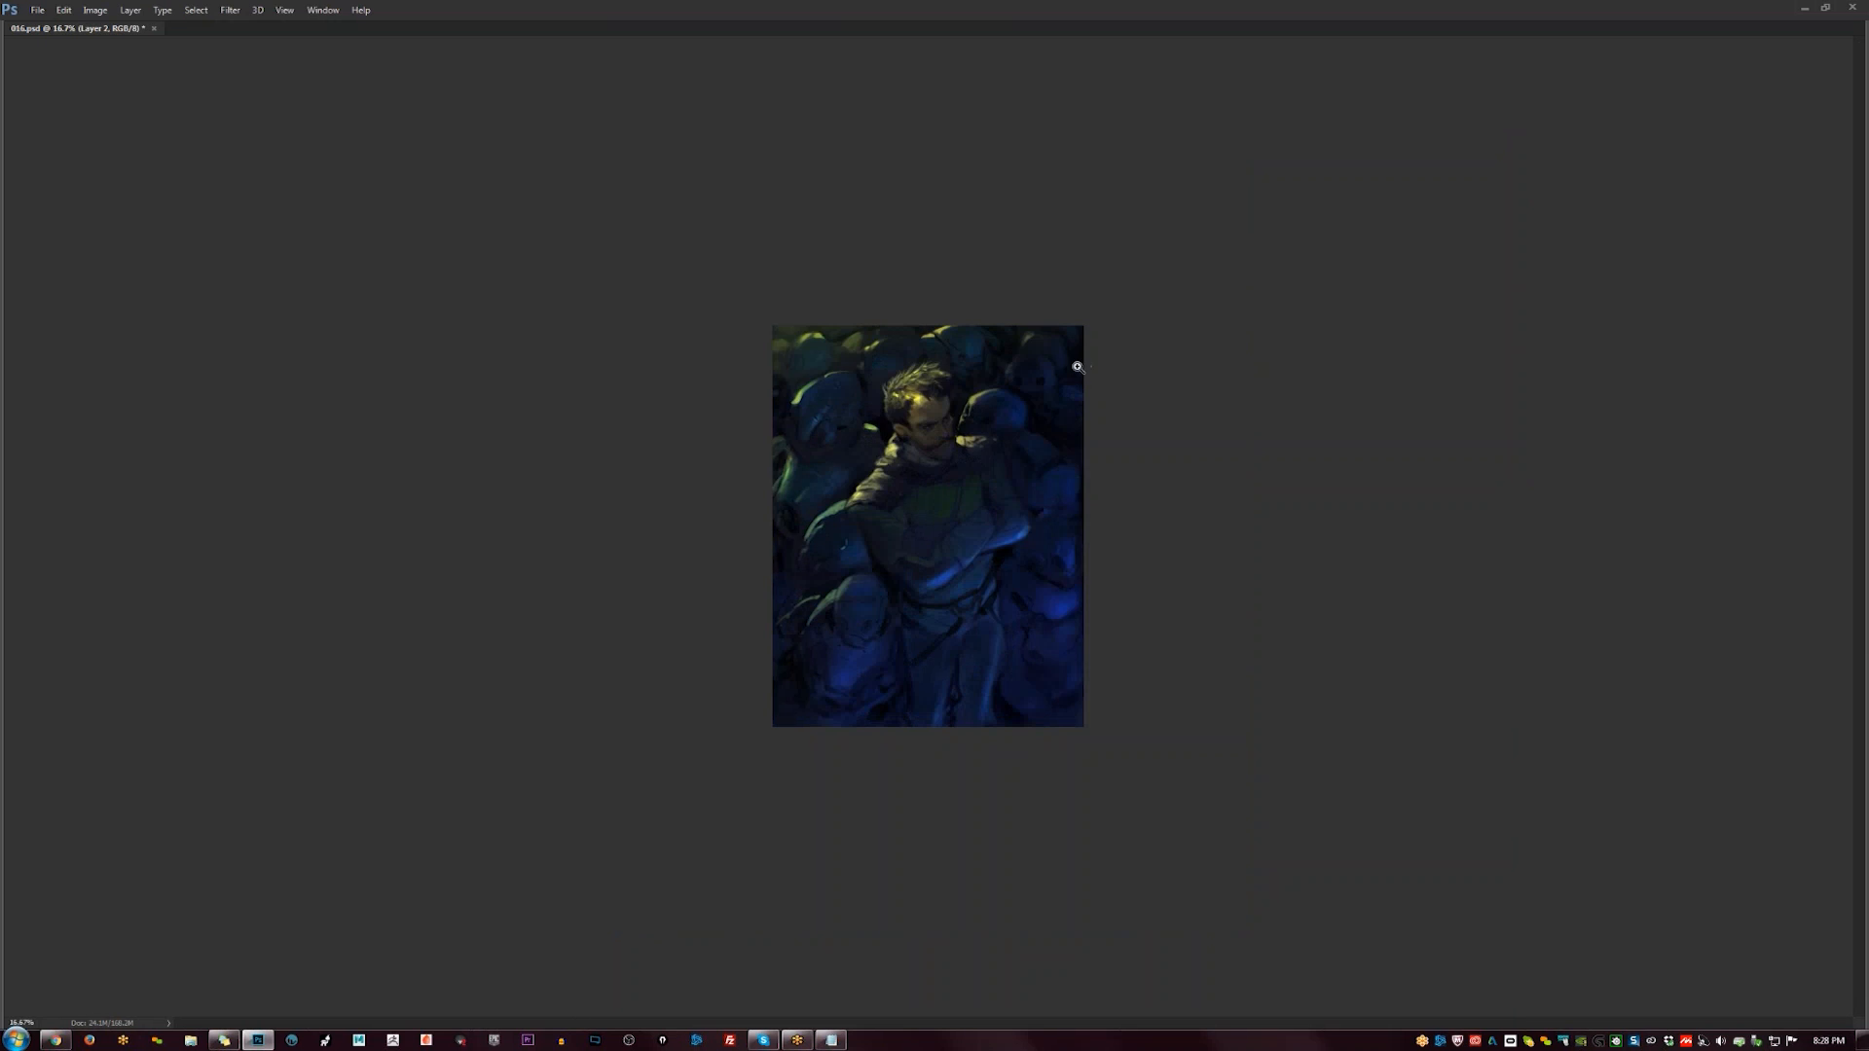
# - Paint yellow rim light and eye details on the two upper background helmets above the blue one, and mirror the canvas
pyautogui.hotkey('ctrl', '+')
pyautogui.hotkey('ctrl', '+')
pyautogui.hotkey('ctrl', '+')
pyautogui.moveTo(1089, 214); pyautogui.dragTo(1073, 247)
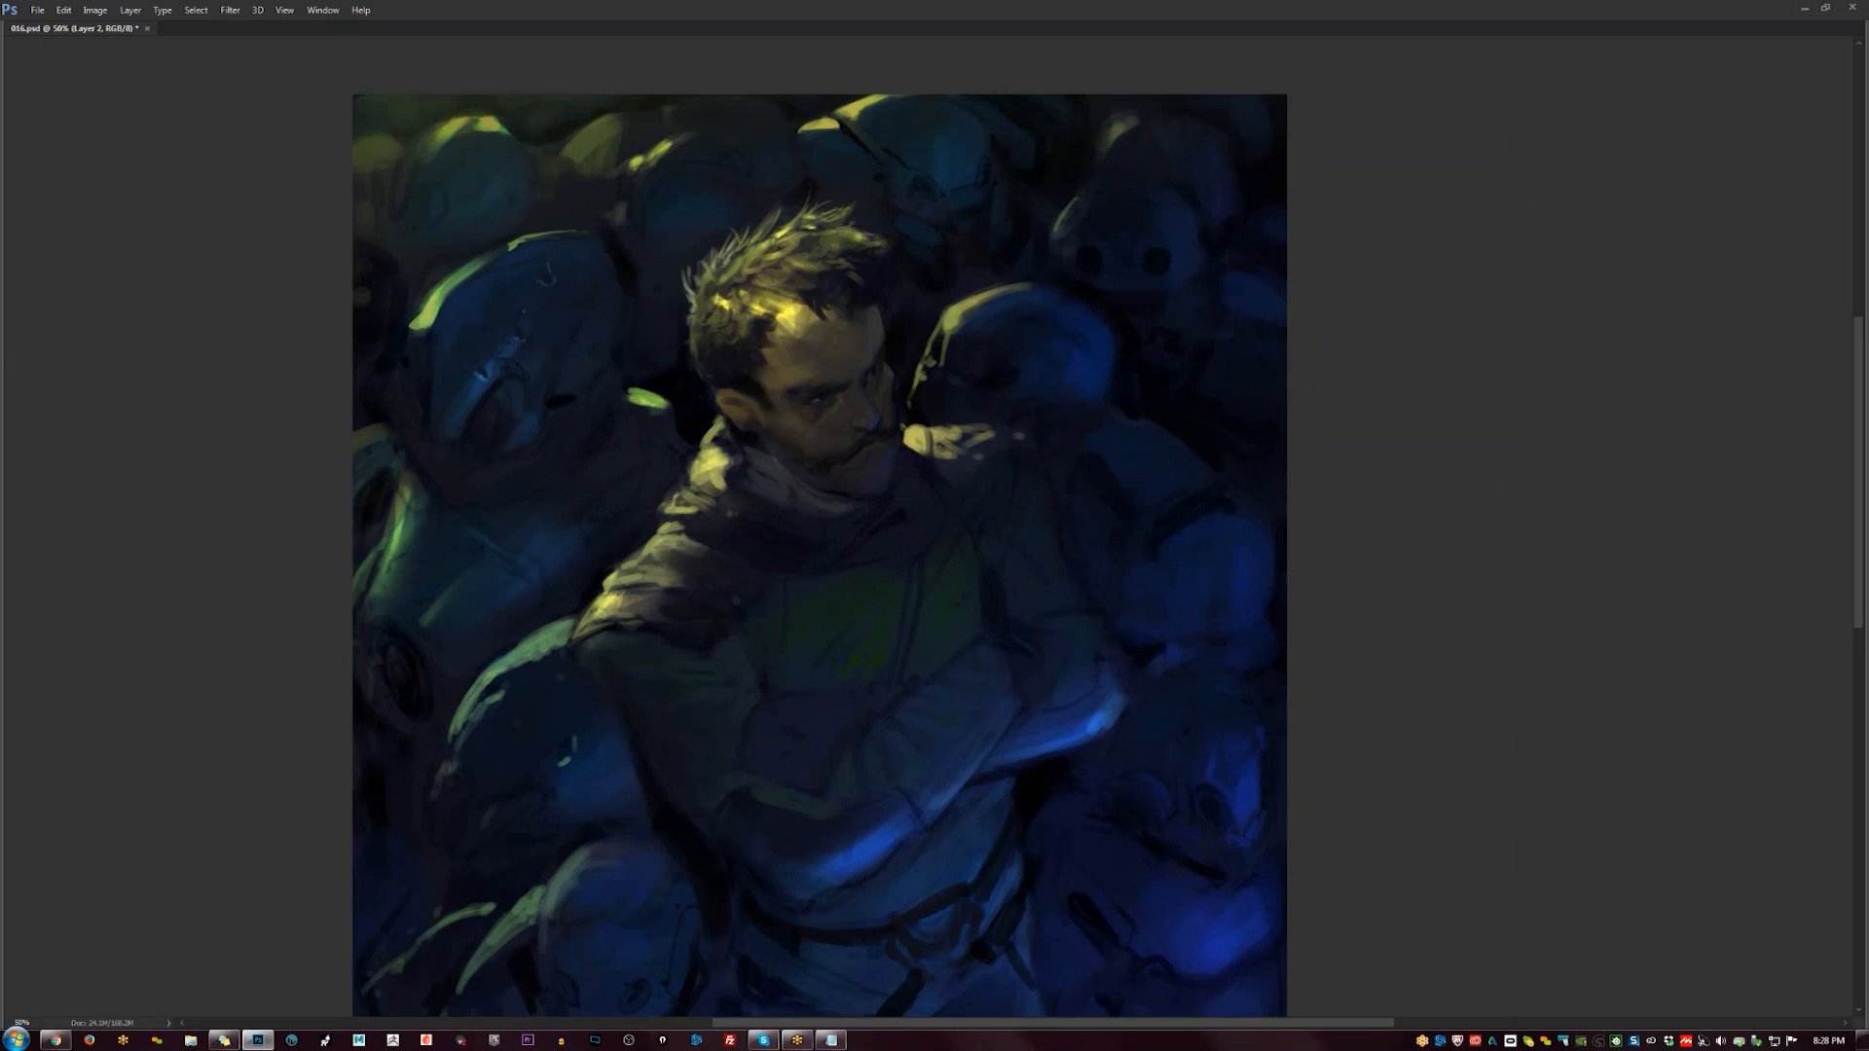
pyautogui.moveTo(1067, 214)
pyautogui.mouseDown()
pyautogui.moveTo(1083, 193)
pyautogui.moveTo(1055, 254)
pyautogui.moveTo(1072, 272)
pyautogui.moveTo(1169, 268)
pyautogui.moveTo(1062, 258)
pyautogui.moveTo(1047, 279)
pyautogui.mouseUp()
pyautogui.moveTo(1048, 279)
pyautogui.mouseDown()
pyautogui.moveTo(1062, 287)
pyautogui.moveTo(1051, 250)
pyautogui.mouseUp()
pyautogui.moveTo(1089, 190)
pyautogui.mouseDown()
pyautogui.moveTo(1115, 178)
pyautogui.moveTo(1125, 120)
pyautogui.moveTo(1151, 114)
pyautogui.moveTo(1101, 149)
pyautogui.mouseUp()
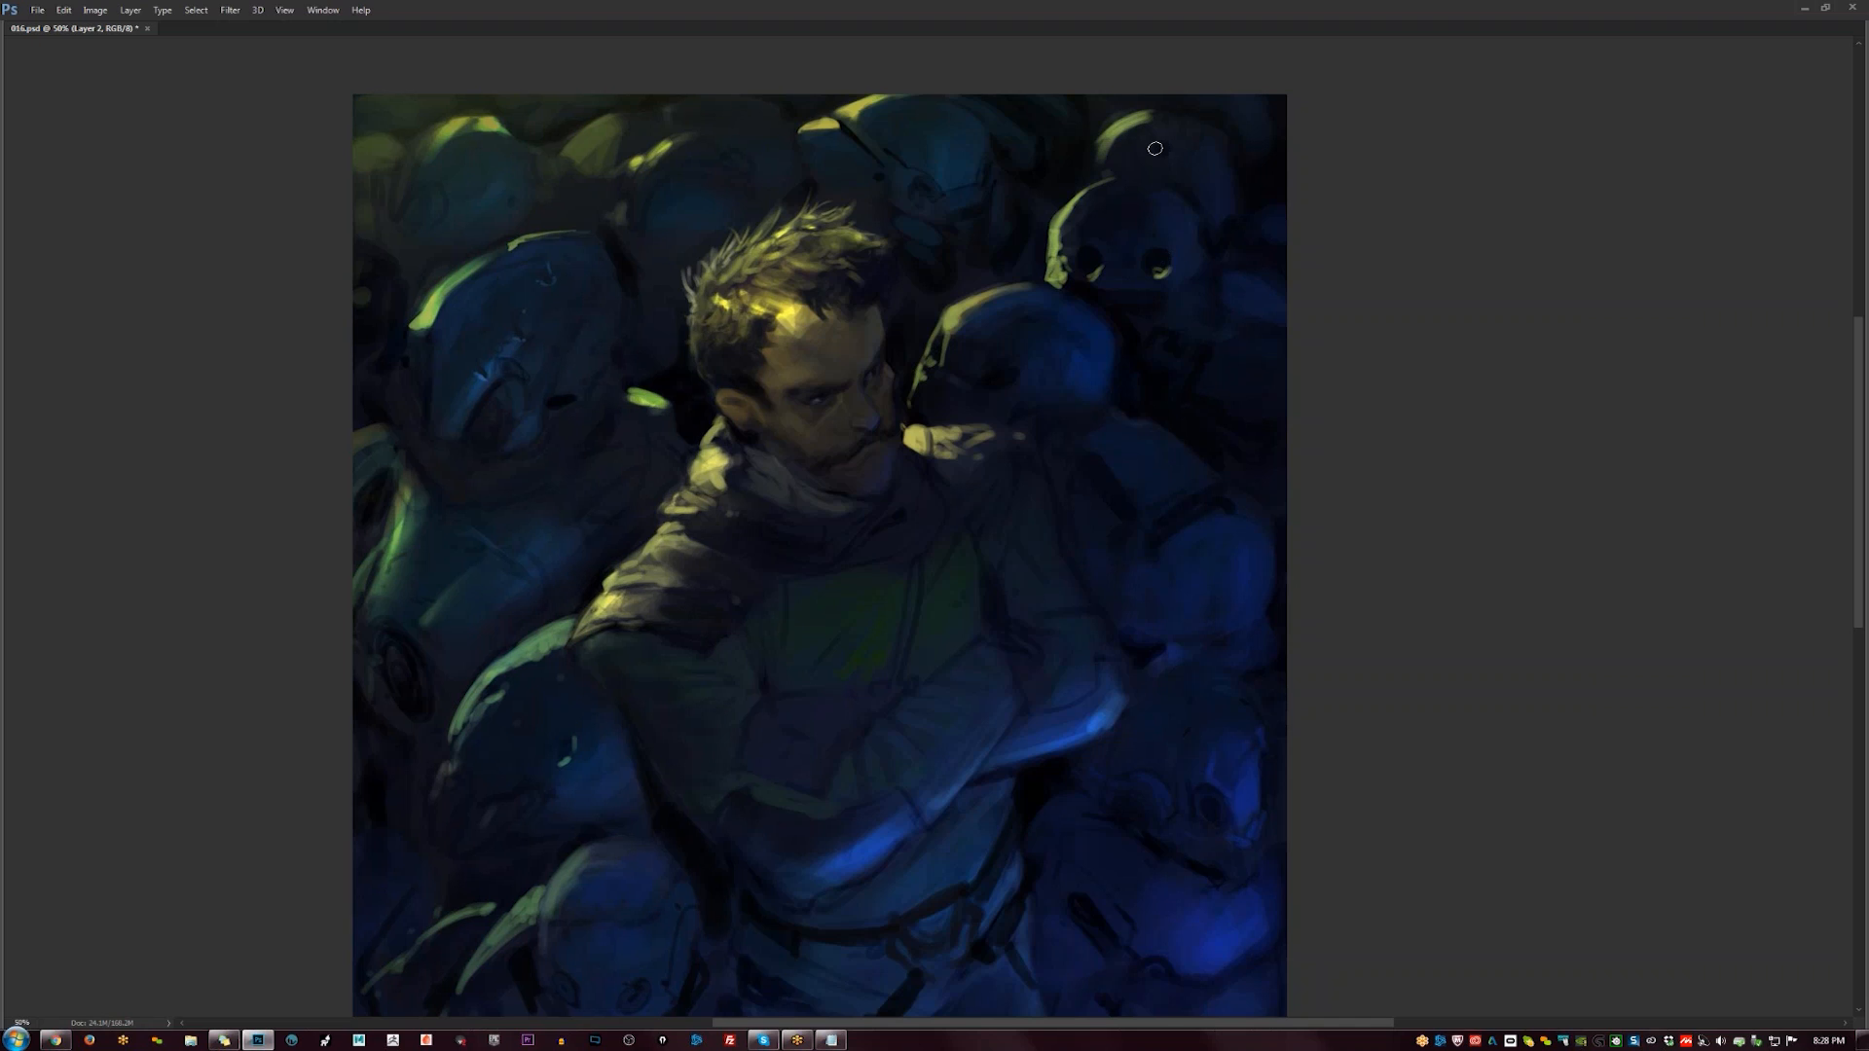
pyautogui.moveTo(1165, 159); pyautogui.dragTo(1212, 144)
pyautogui.moveTo(1104, 156)
pyautogui.mouseDown()
pyautogui.moveTo(1145, 118)
pyautogui.moveTo(1129, 127)
pyautogui.mouseUp()
pyautogui.press('F2')
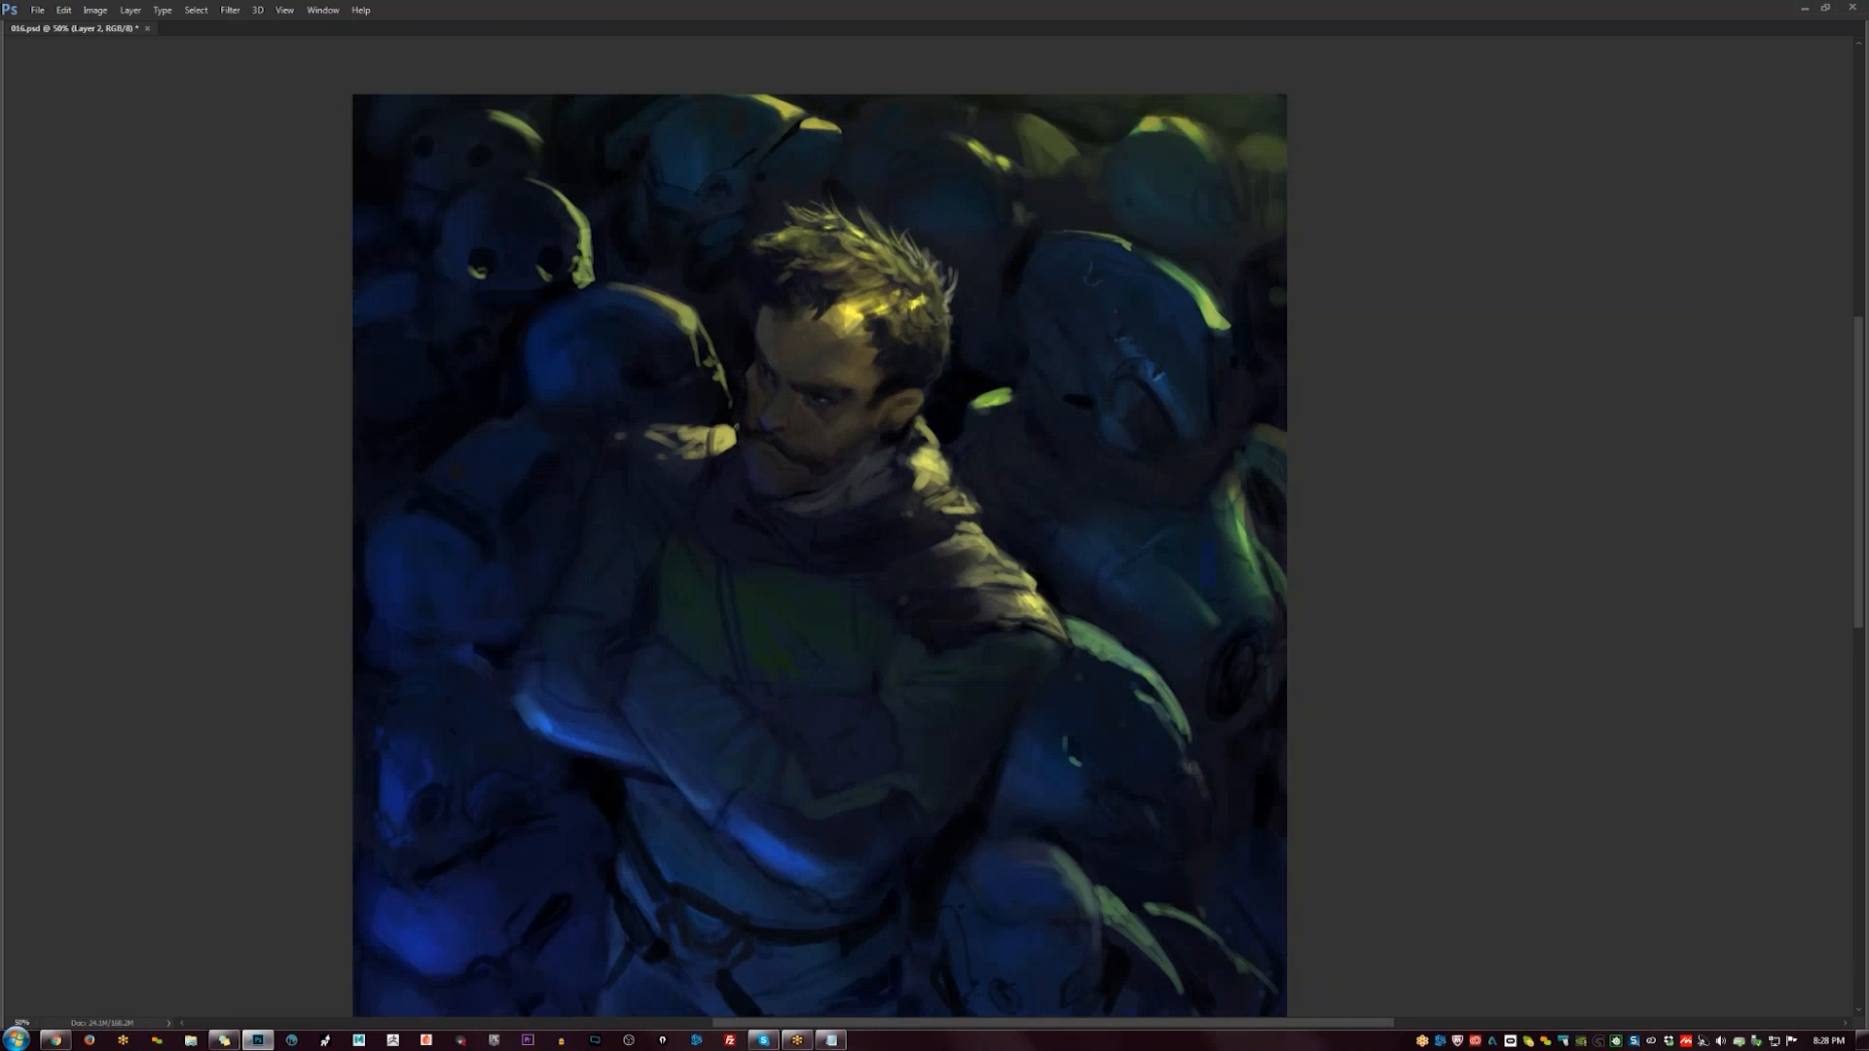
# - Add faint facial details to the background helmet just behind the man's hair, and flip the canvas horizontally
pyautogui.moveTo(411, 106); pyautogui.dragTo(838, 161)
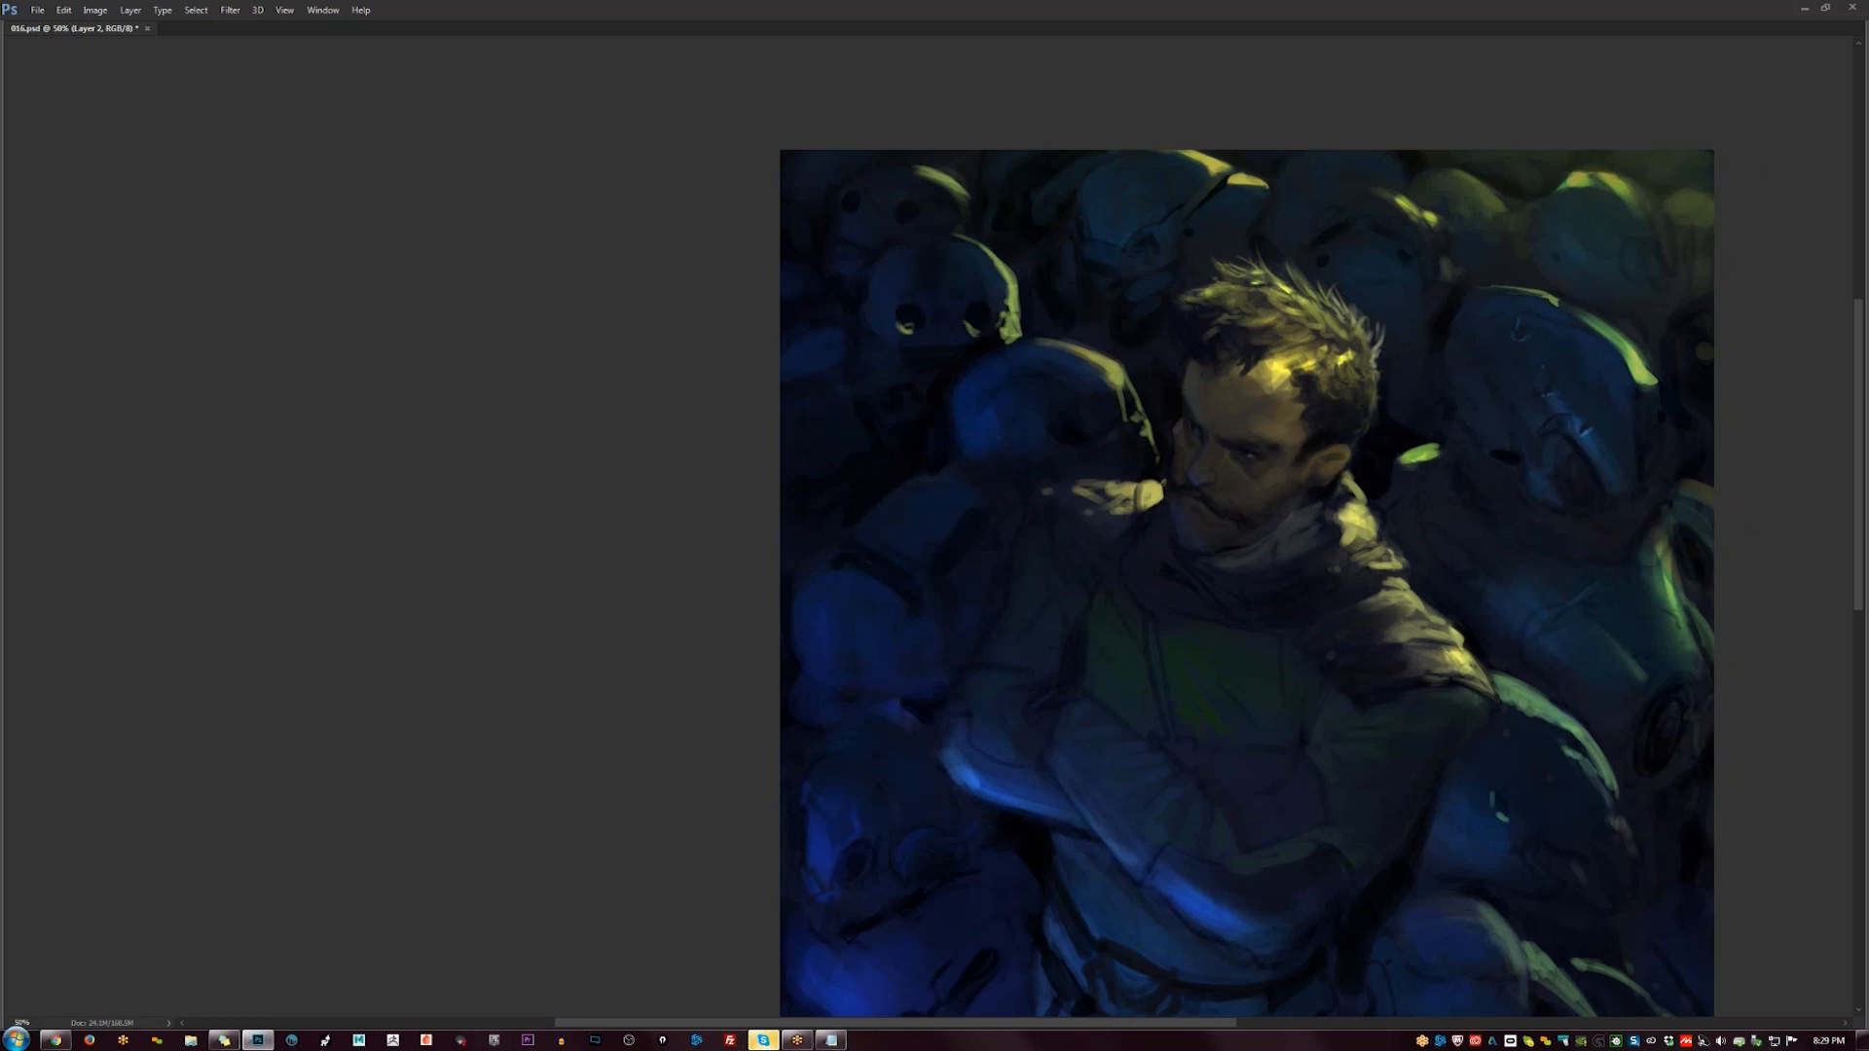
pyautogui.click(1527, 220)
pyautogui.keyDown('alt'); pyautogui.click(1492, 299); pyautogui.keyUp('alt')
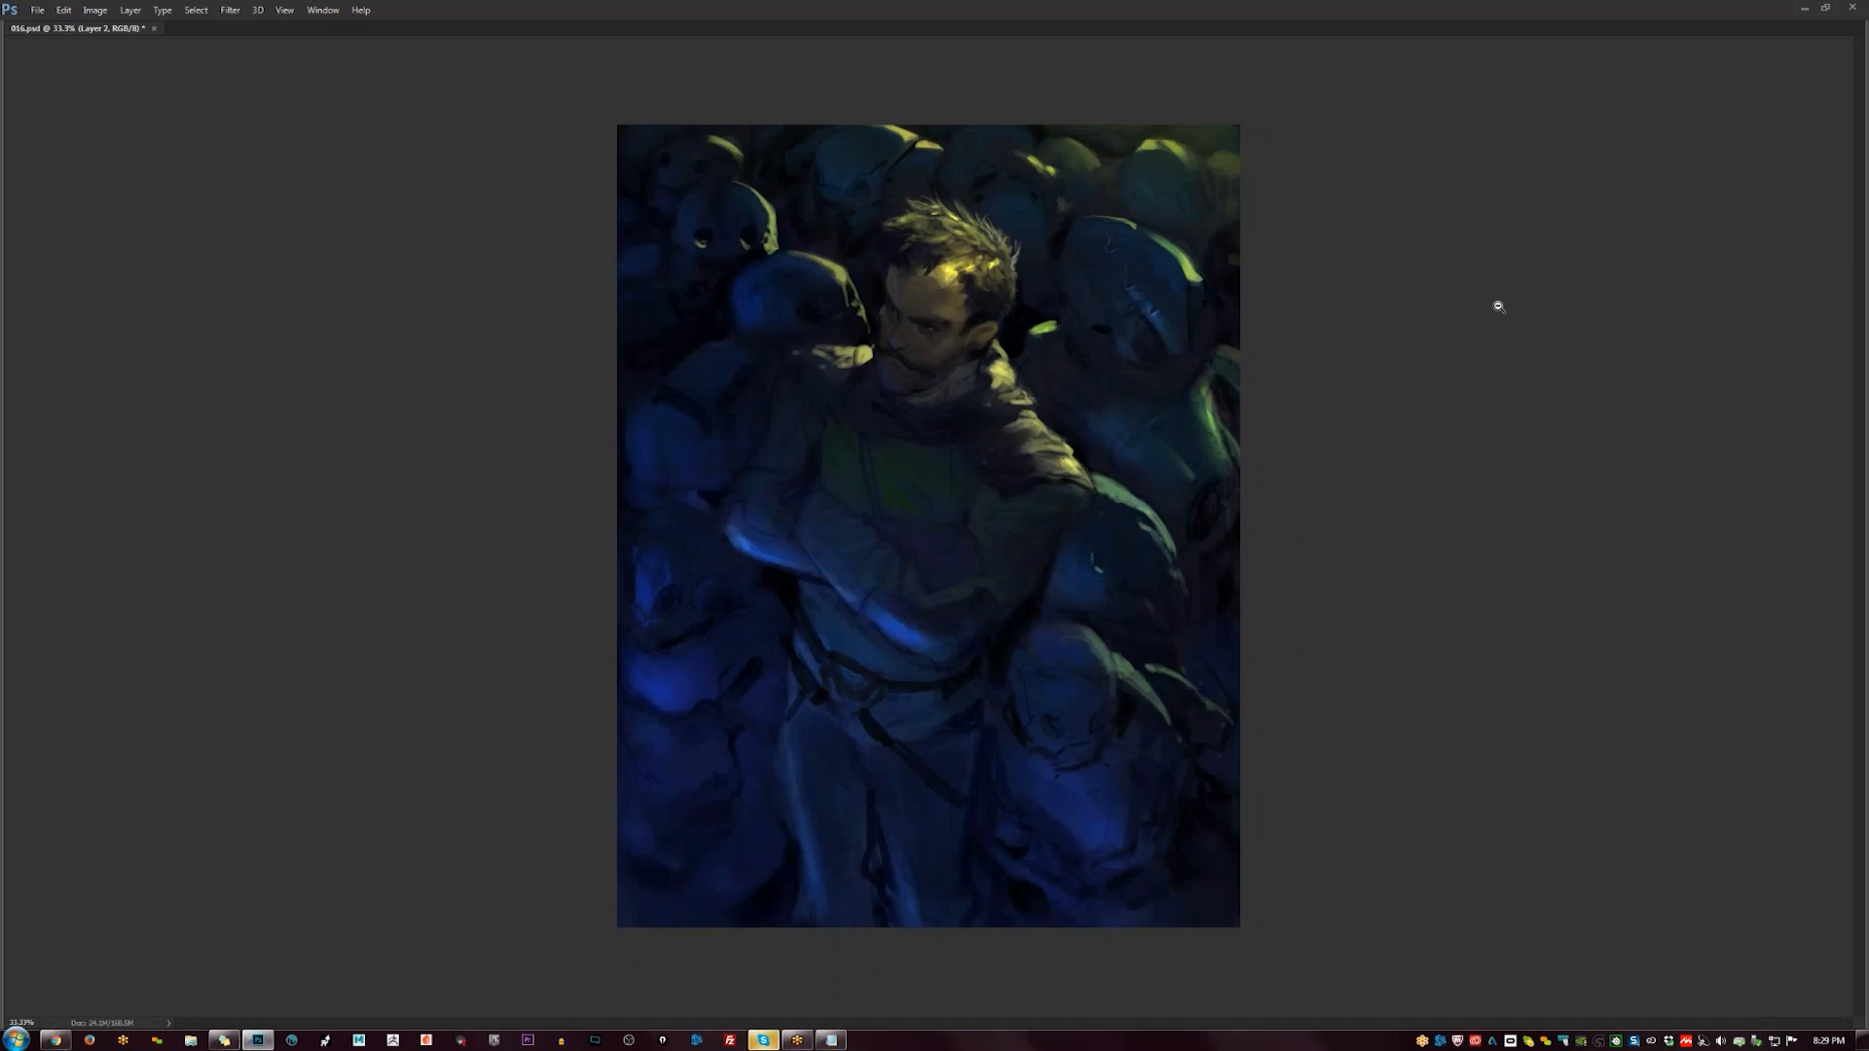
pyautogui.keyDown('alt'); pyautogui.click(1250, 346); pyautogui.keyUp('alt')
pyautogui.click(1043, 402)
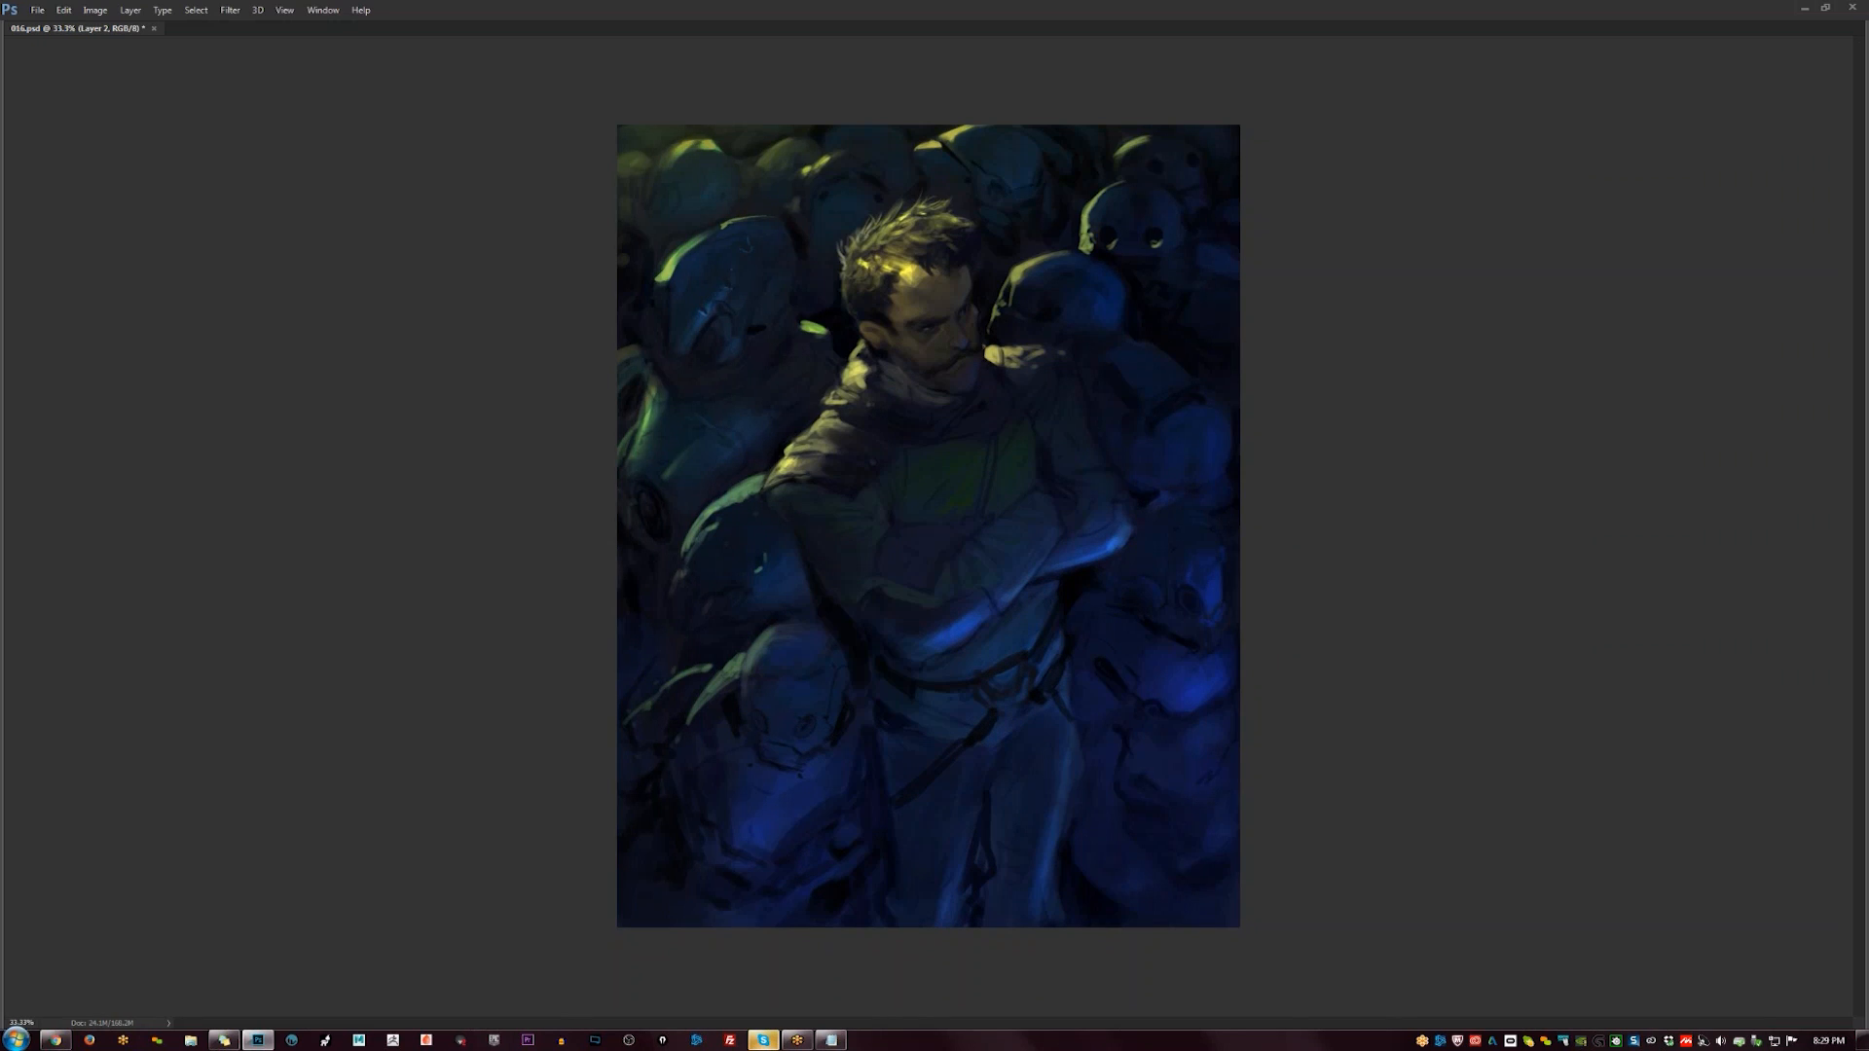
# - Paint green-yellow rim light on the partly cropped background helmets at the painting's upper edge beside the large helmet
pyautogui.moveTo(621, 163); pyautogui.dragTo(639, 156)
pyautogui.moveTo(618, 226); pyautogui.dragTo(652, 253)
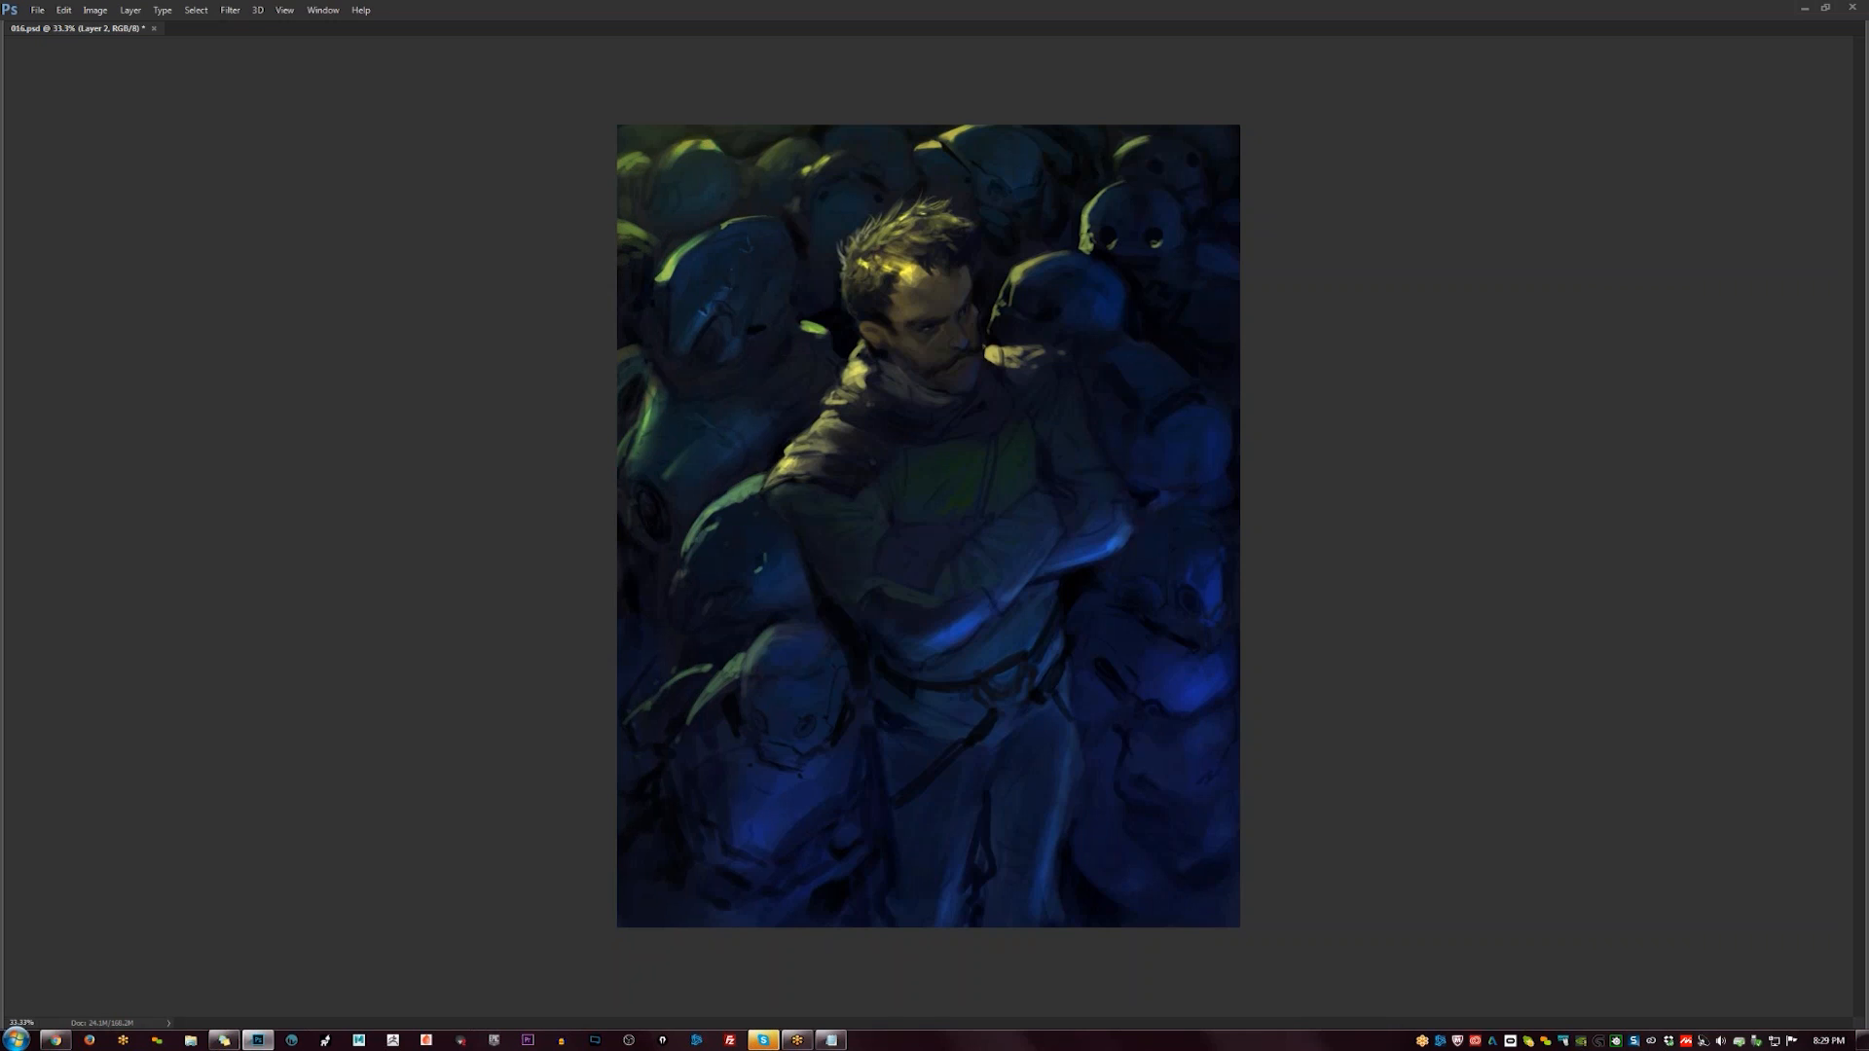
pyautogui.moveTo(633, 262); pyautogui.dragTo(639, 260)
# - Paint a round eye lens and a dark-edged rim on the large helmet behind the man's shoulder
pyautogui.scroll(1, 679, 382)
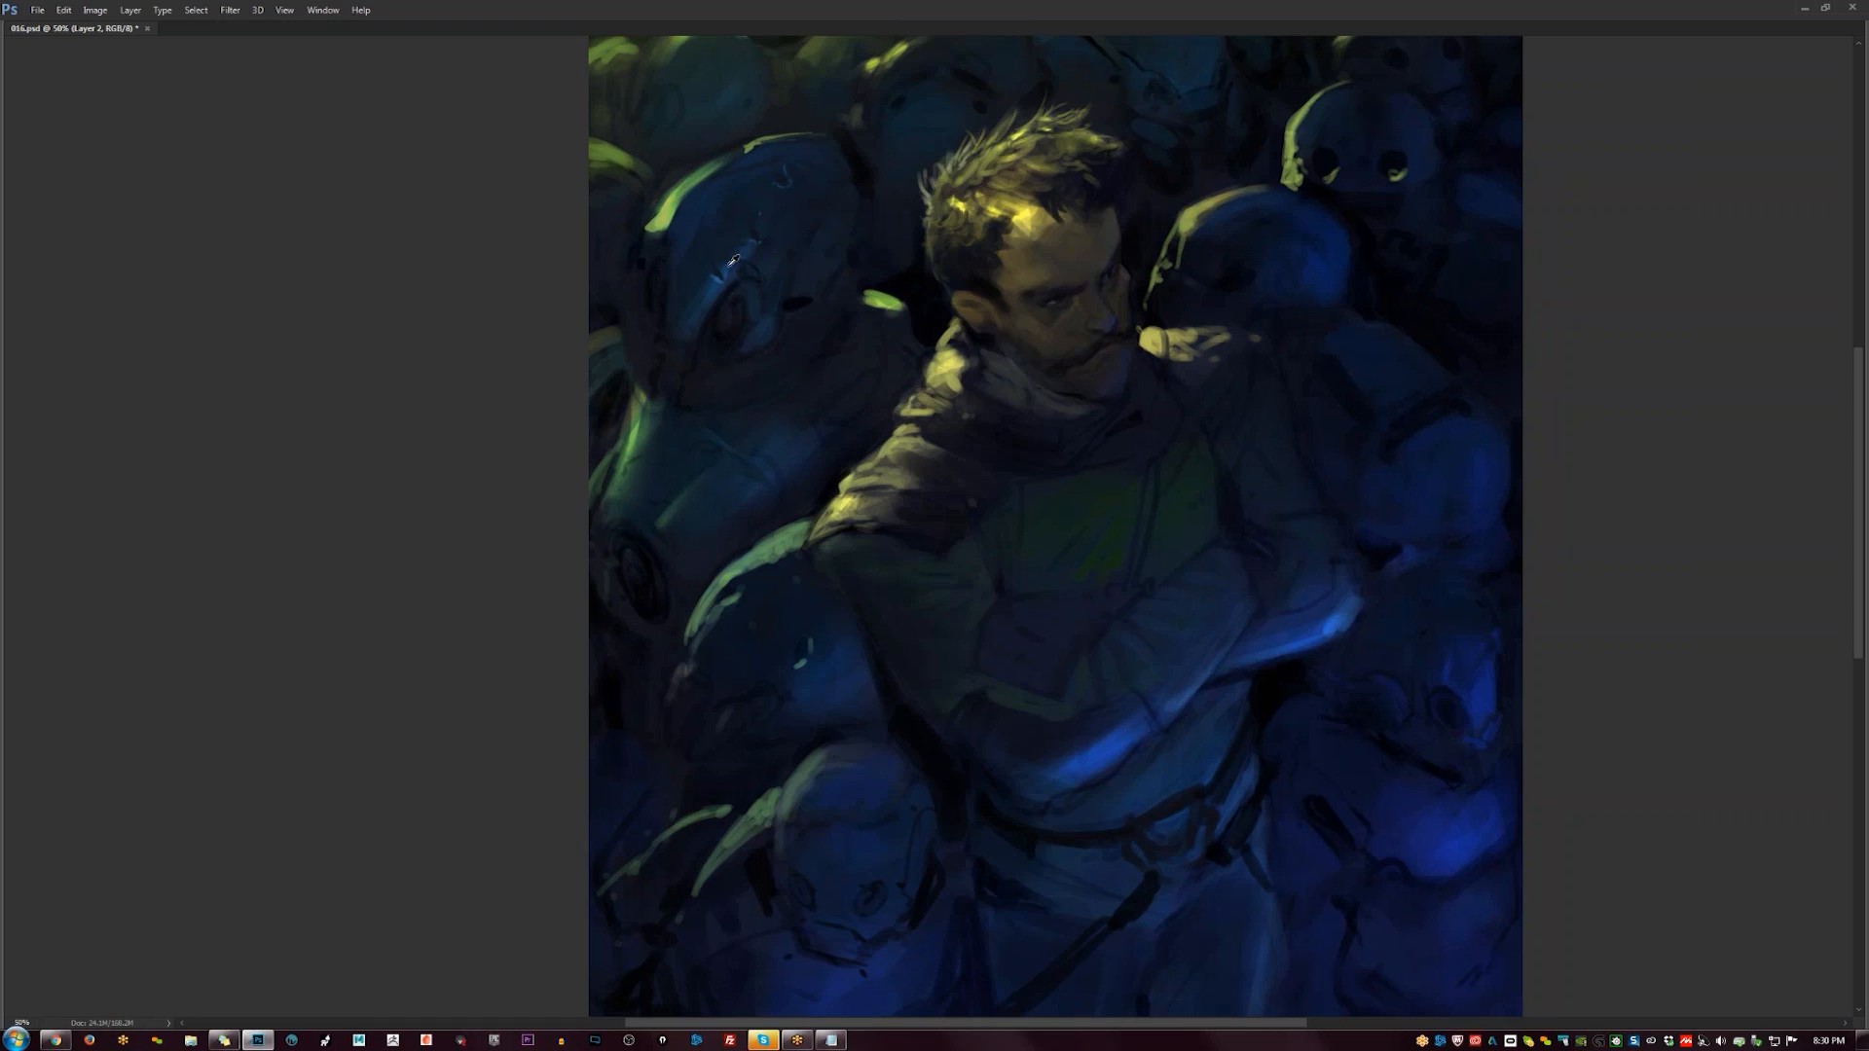
pyautogui.press('Tab')
pyautogui.moveTo(484, 289); pyautogui.dragTo(500, 280)
pyautogui.press('Tab')
pyautogui.moveTo(603, 331); pyautogui.dragTo(610, 319)
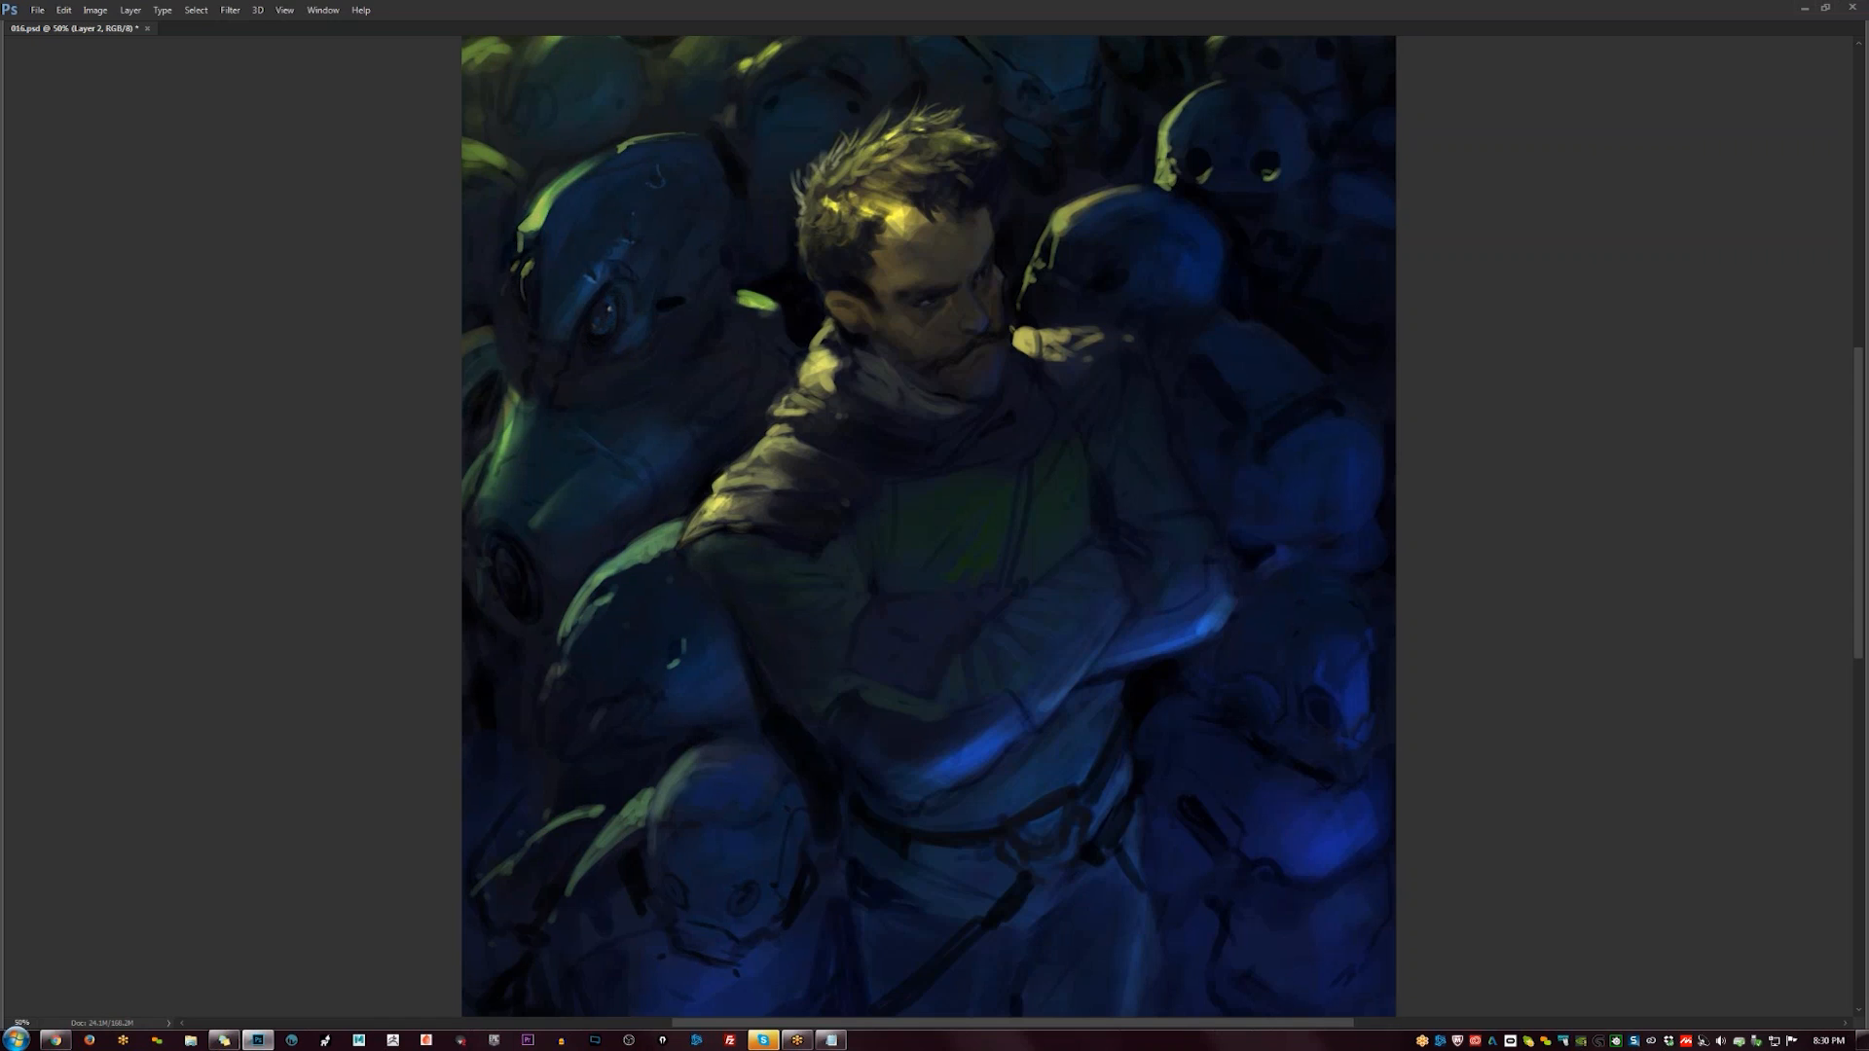
pyautogui.moveTo(496, 298); pyautogui.dragTo(499, 327)
# - Mirror the canvas and darken the shadow beneath the large helmet's jaw
pyautogui.hotkey('ctrl', 'shift', 'h')
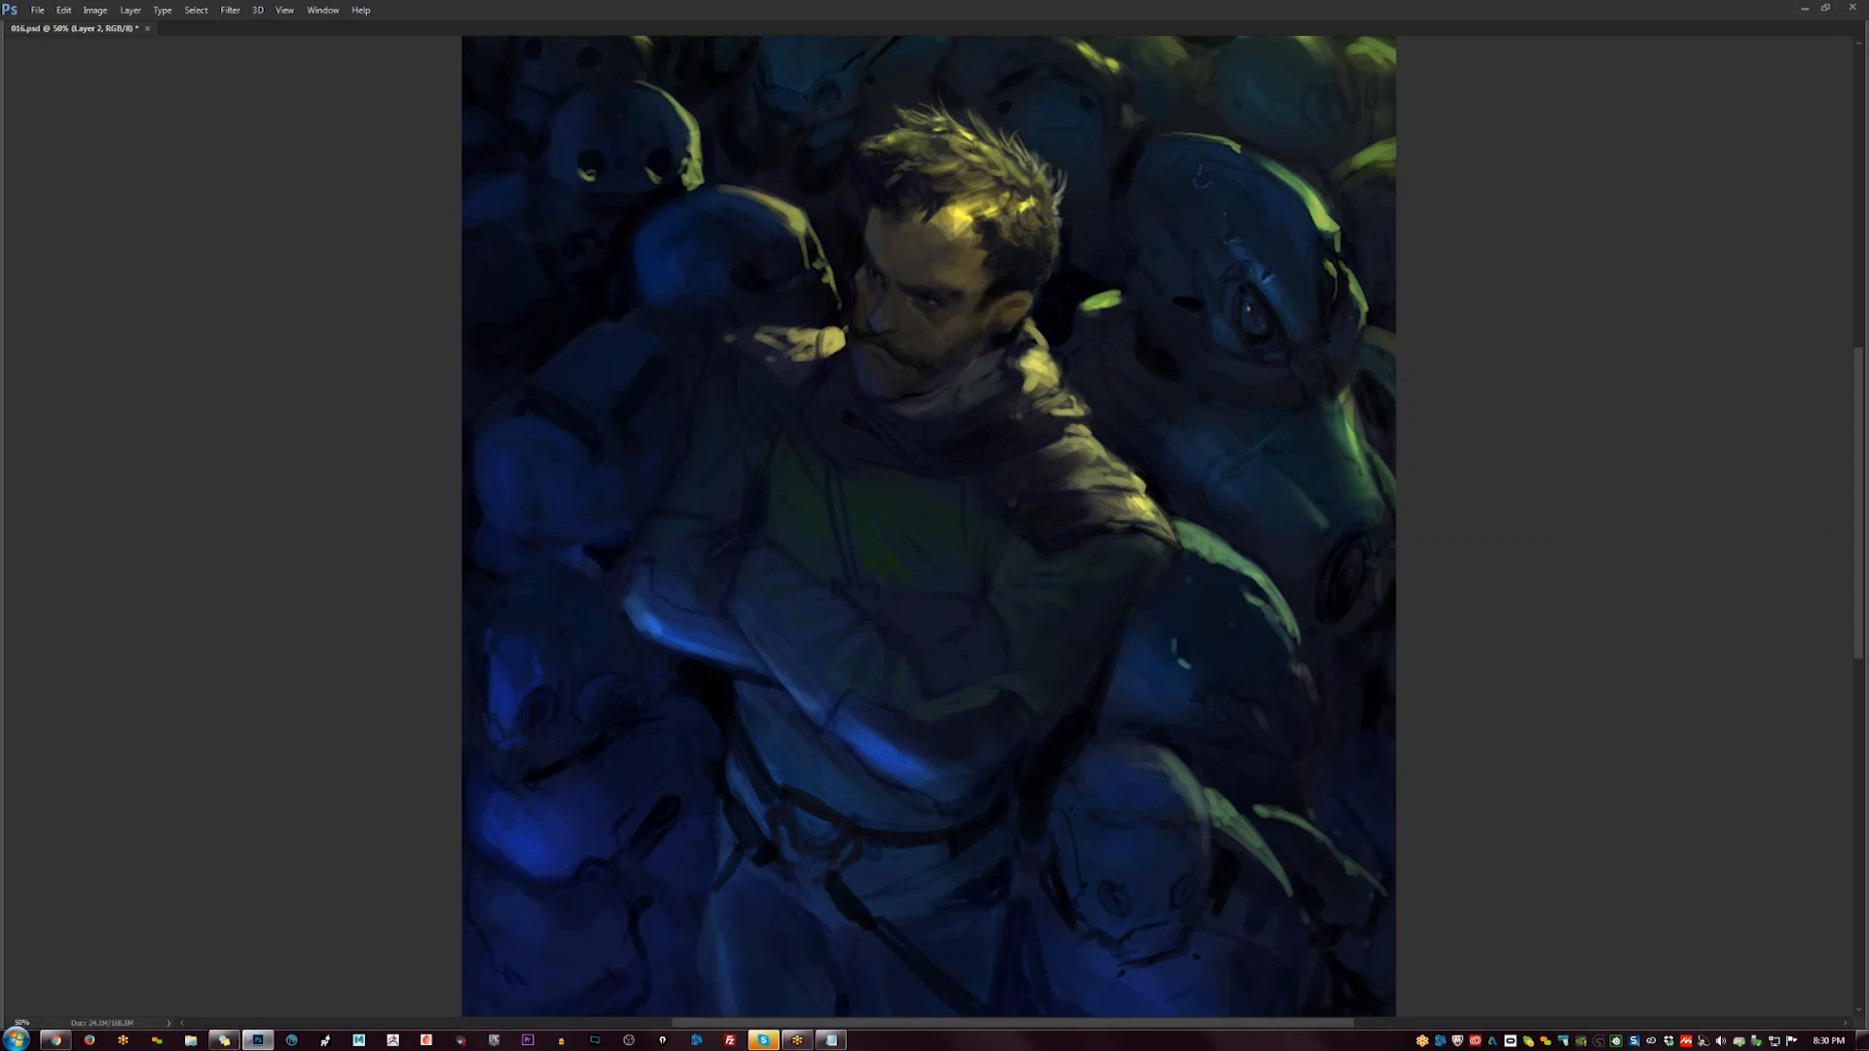
pyautogui.moveTo(1254, 411)
pyautogui.mouseDown()
pyautogui.moveTo(1313, 441)
pyautogui.moveTo(1273, 417)
pyautogui.moveTo(1311, 427)
pyautogui.moveTo(1348, 394)
pyautogui.moveTo(1346, 410)
pyautogui.mouseUp()
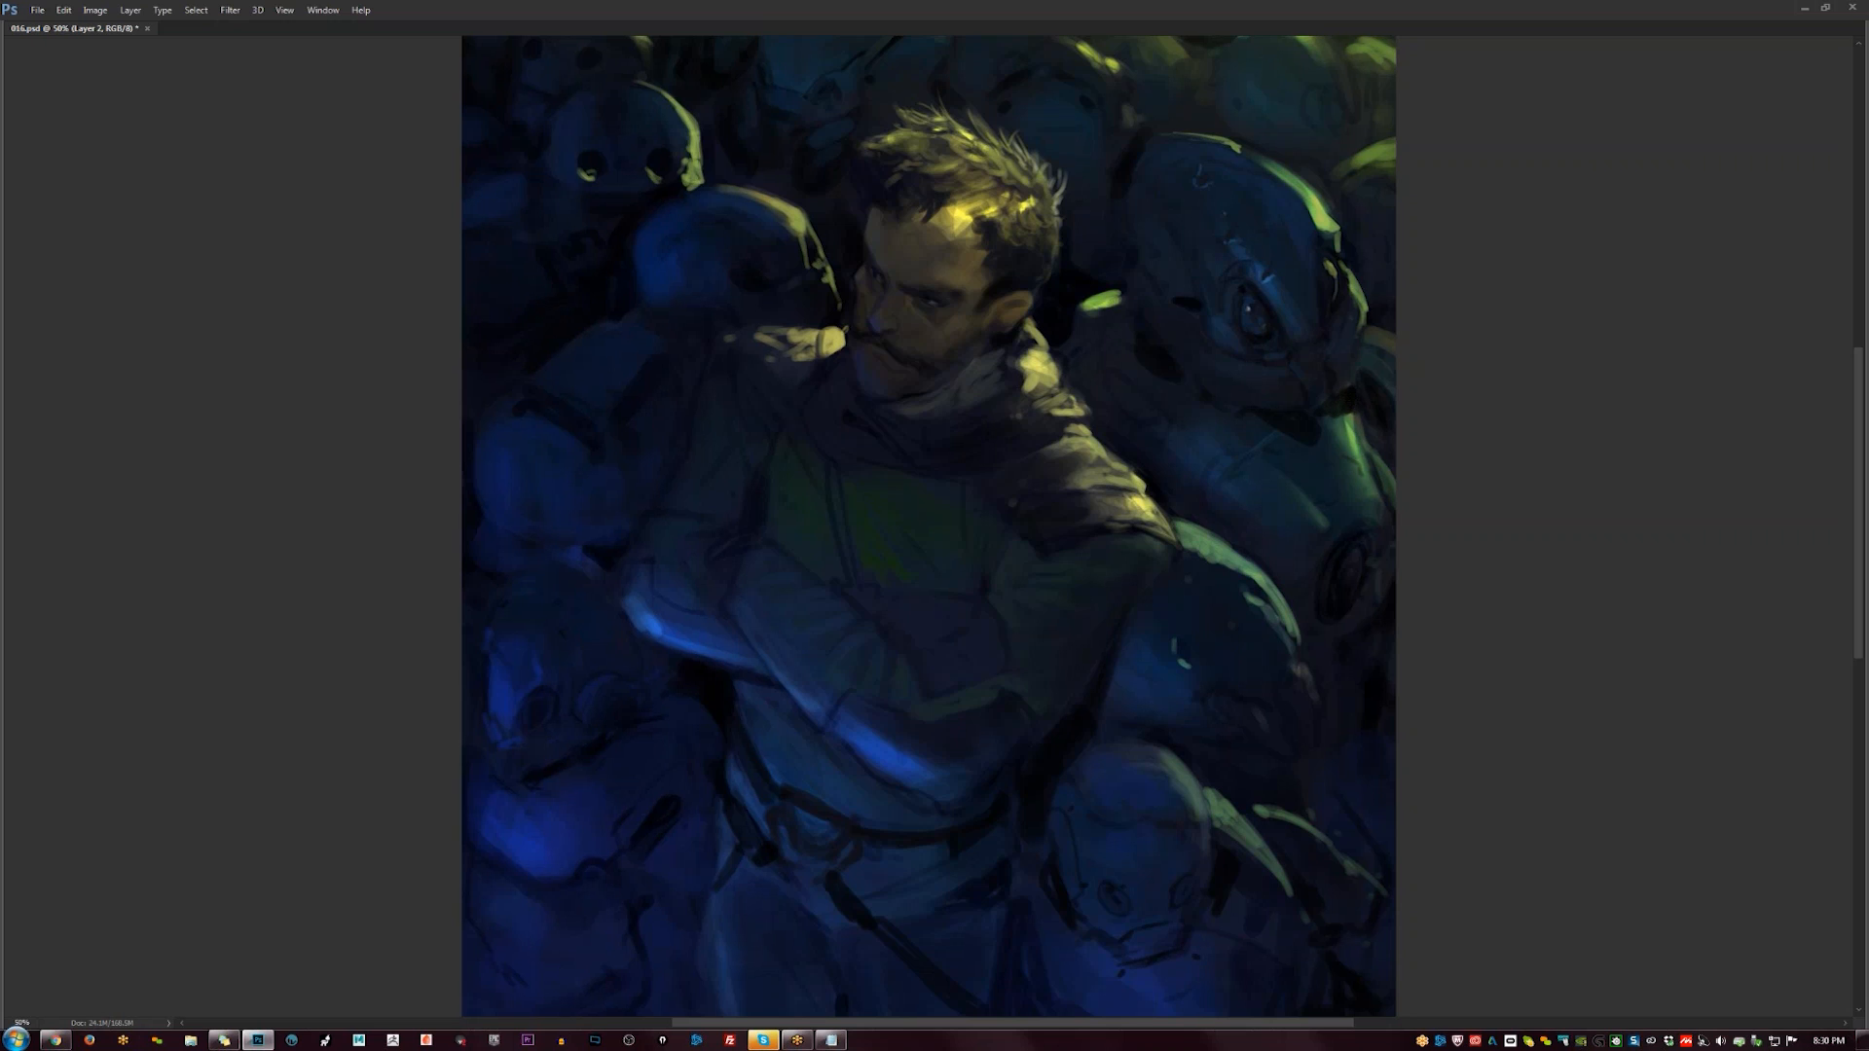
pyautogui.moveTo(1365, 400)
pyautogui.mouseDown()
pyautogui.moveTo(1393, 470)
pyautogui.moveTo(1392, 449)
pyautogui.mouseUp()
# - Flip the canvas back and touch up the edge area below the large helmet, finishing with the whole painting in view
pyautogui.press('F2')
pyautogui.moveTo(975, 477); pyautogui.dragTo(1396, 485)
pyautogui.moveTo(927, 424); pyautogui.dragTo(903, 434)
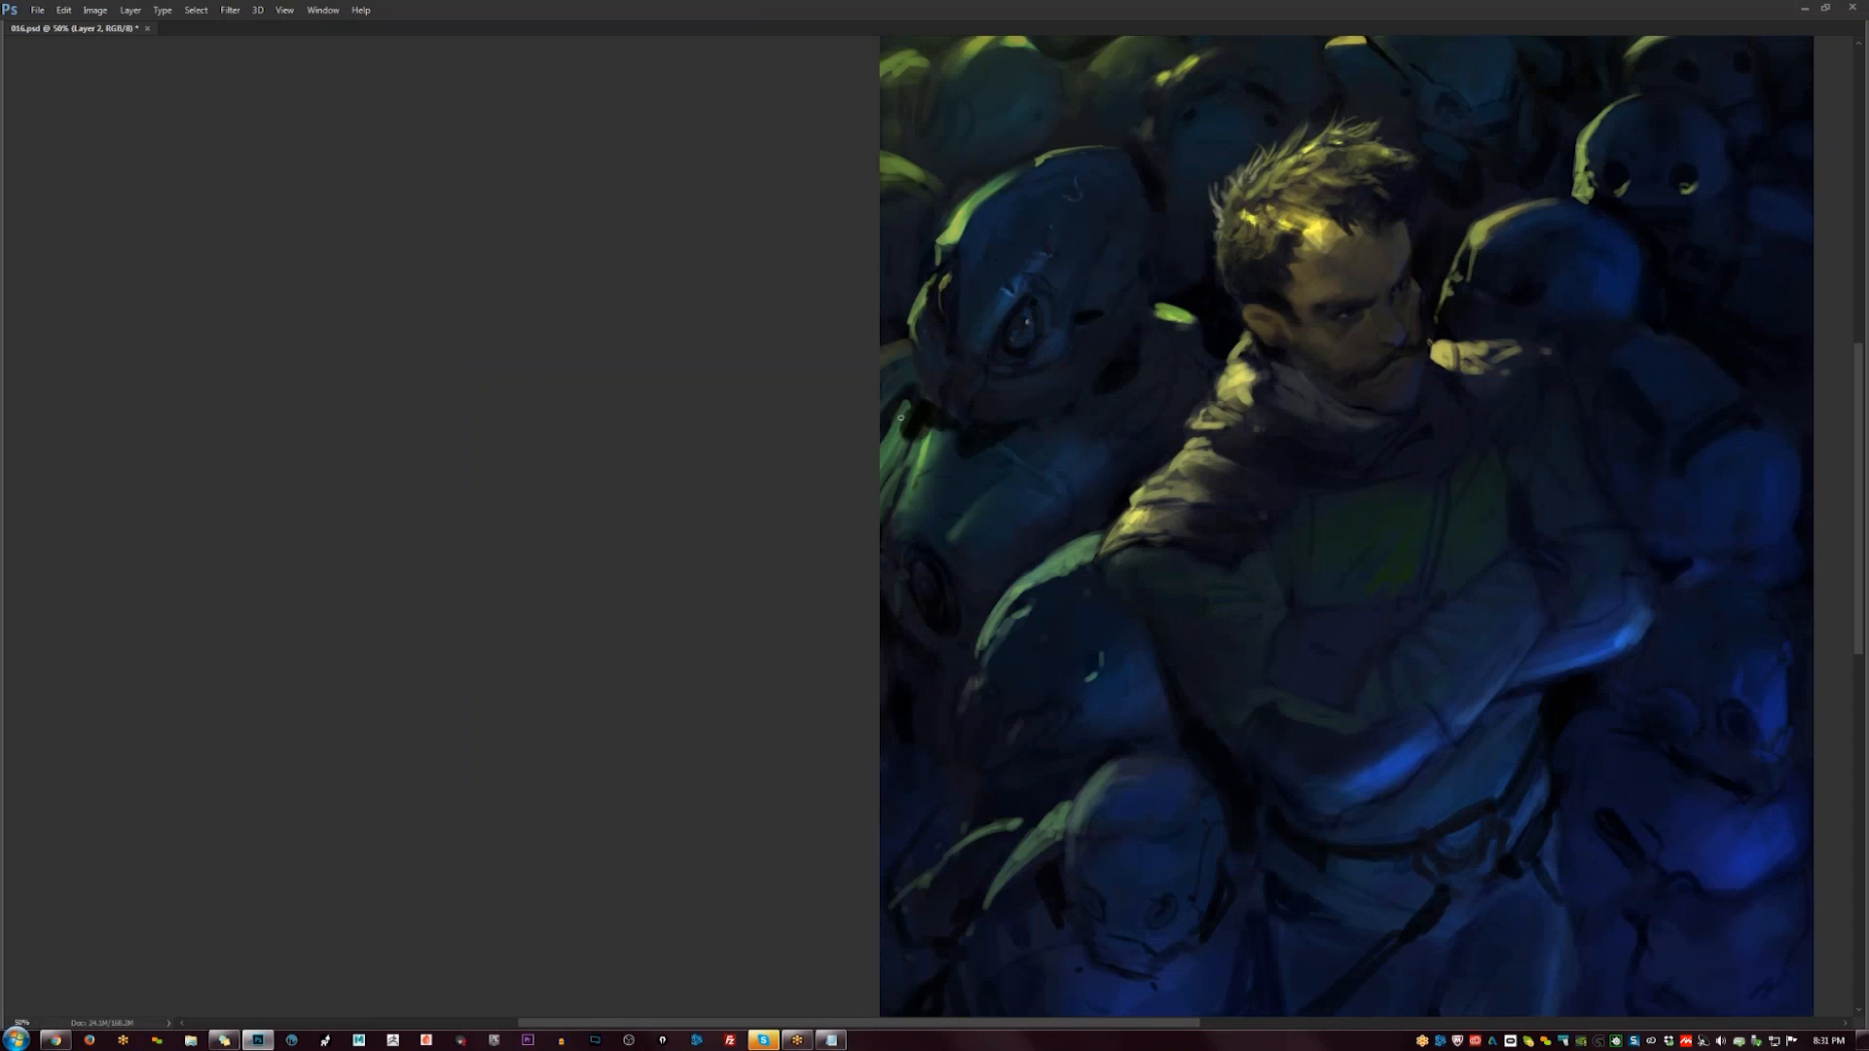
pyautogui.keyDown('alt'); pyautogui.click(1148, 439); pyautogui.keyUp('alt')
pyautogui.keyDown('alt'); pyautogui.click(1148, 440); pyautogui.keyUp('alt')
pyautogui.keyDown('alt'); pyautogui.click(1145, 449); pyautogui.keyUp('alt')
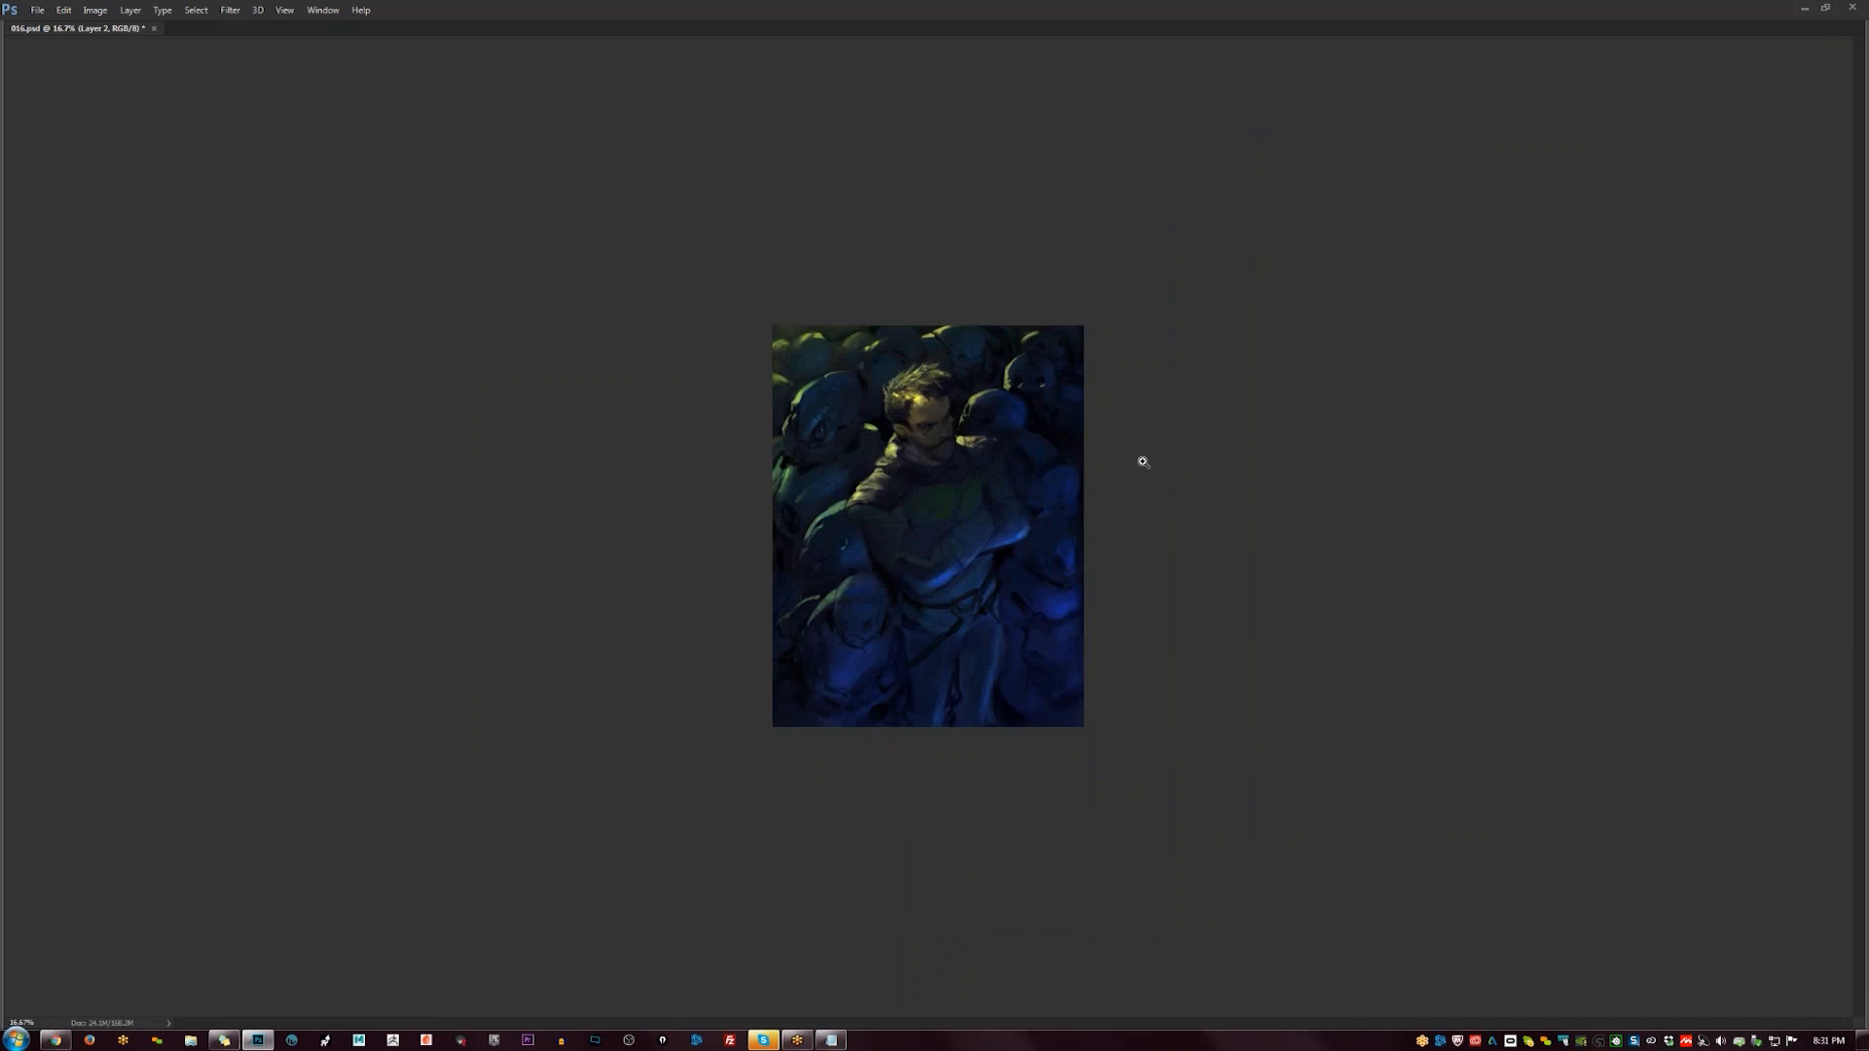
# - Mirror the canvas and paint rim-light edge details and a round eye lens on the helmet beside the man's face
pyautogui.press('F2')
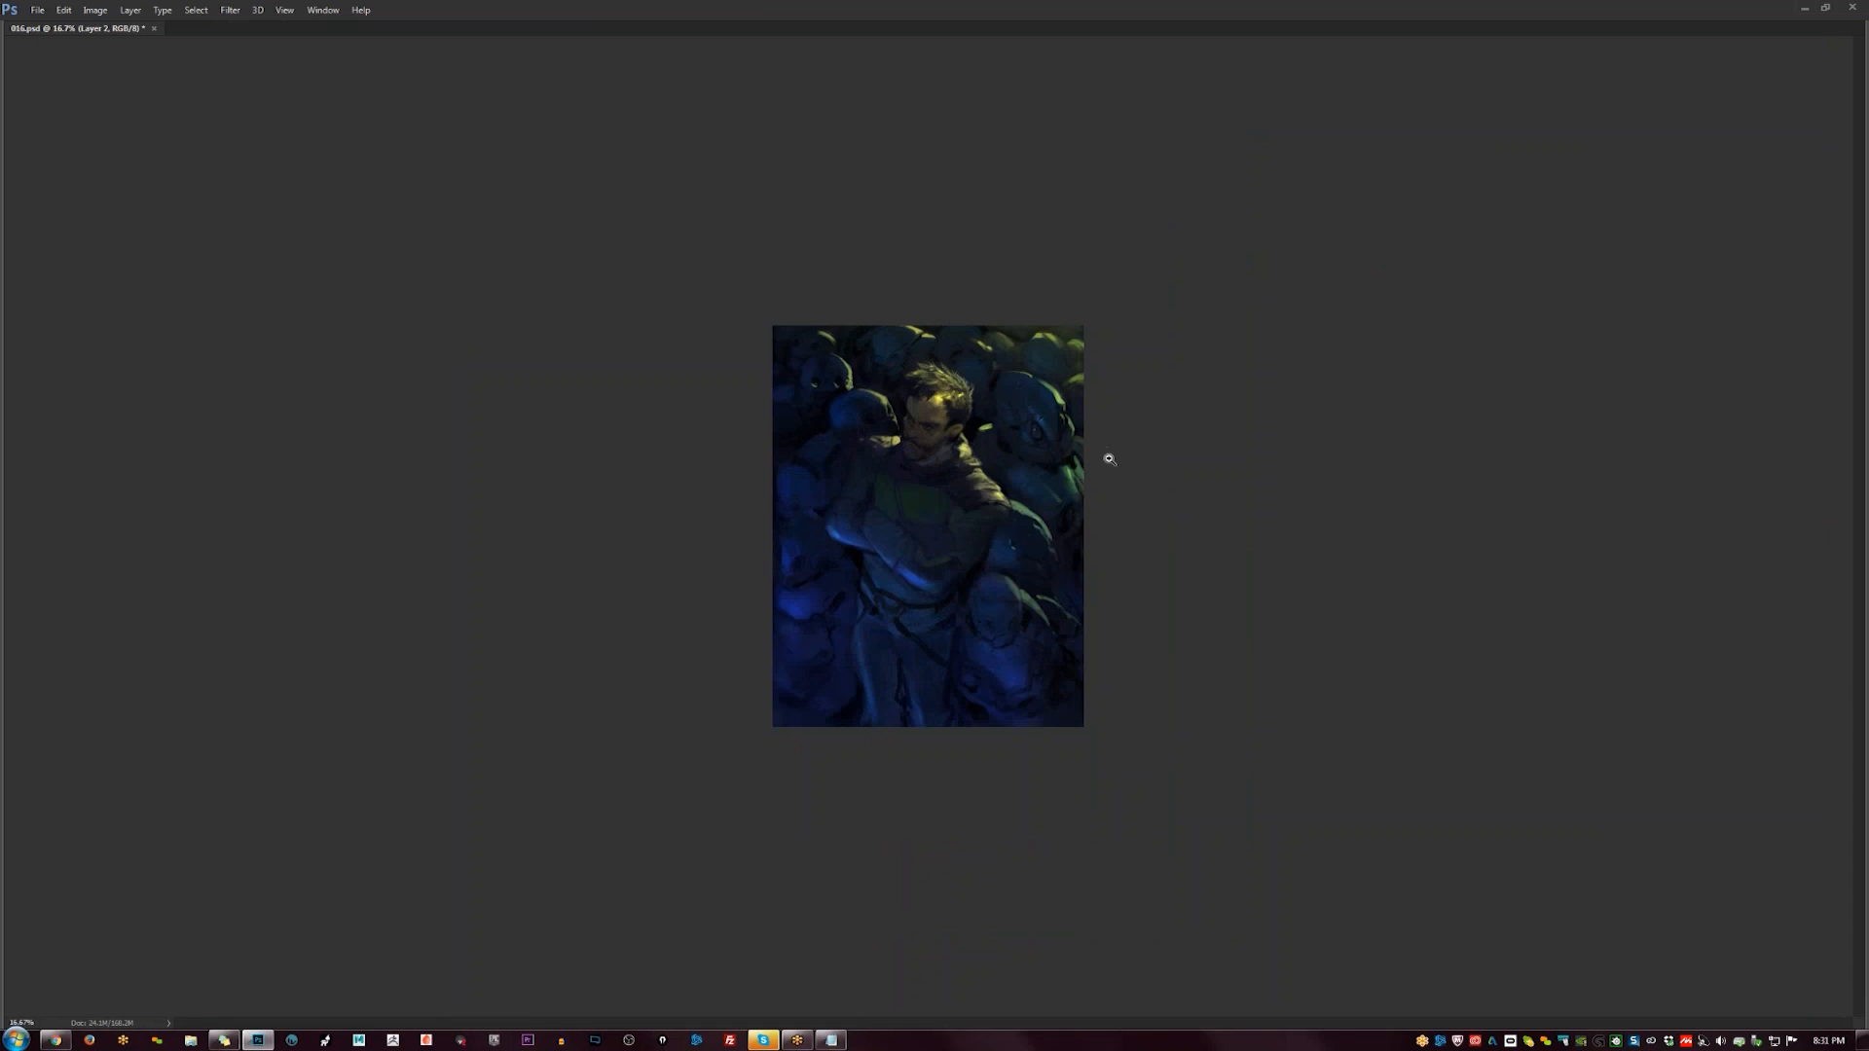
pyautogui.click(996, 410)
pyautogui.click(996, 410)
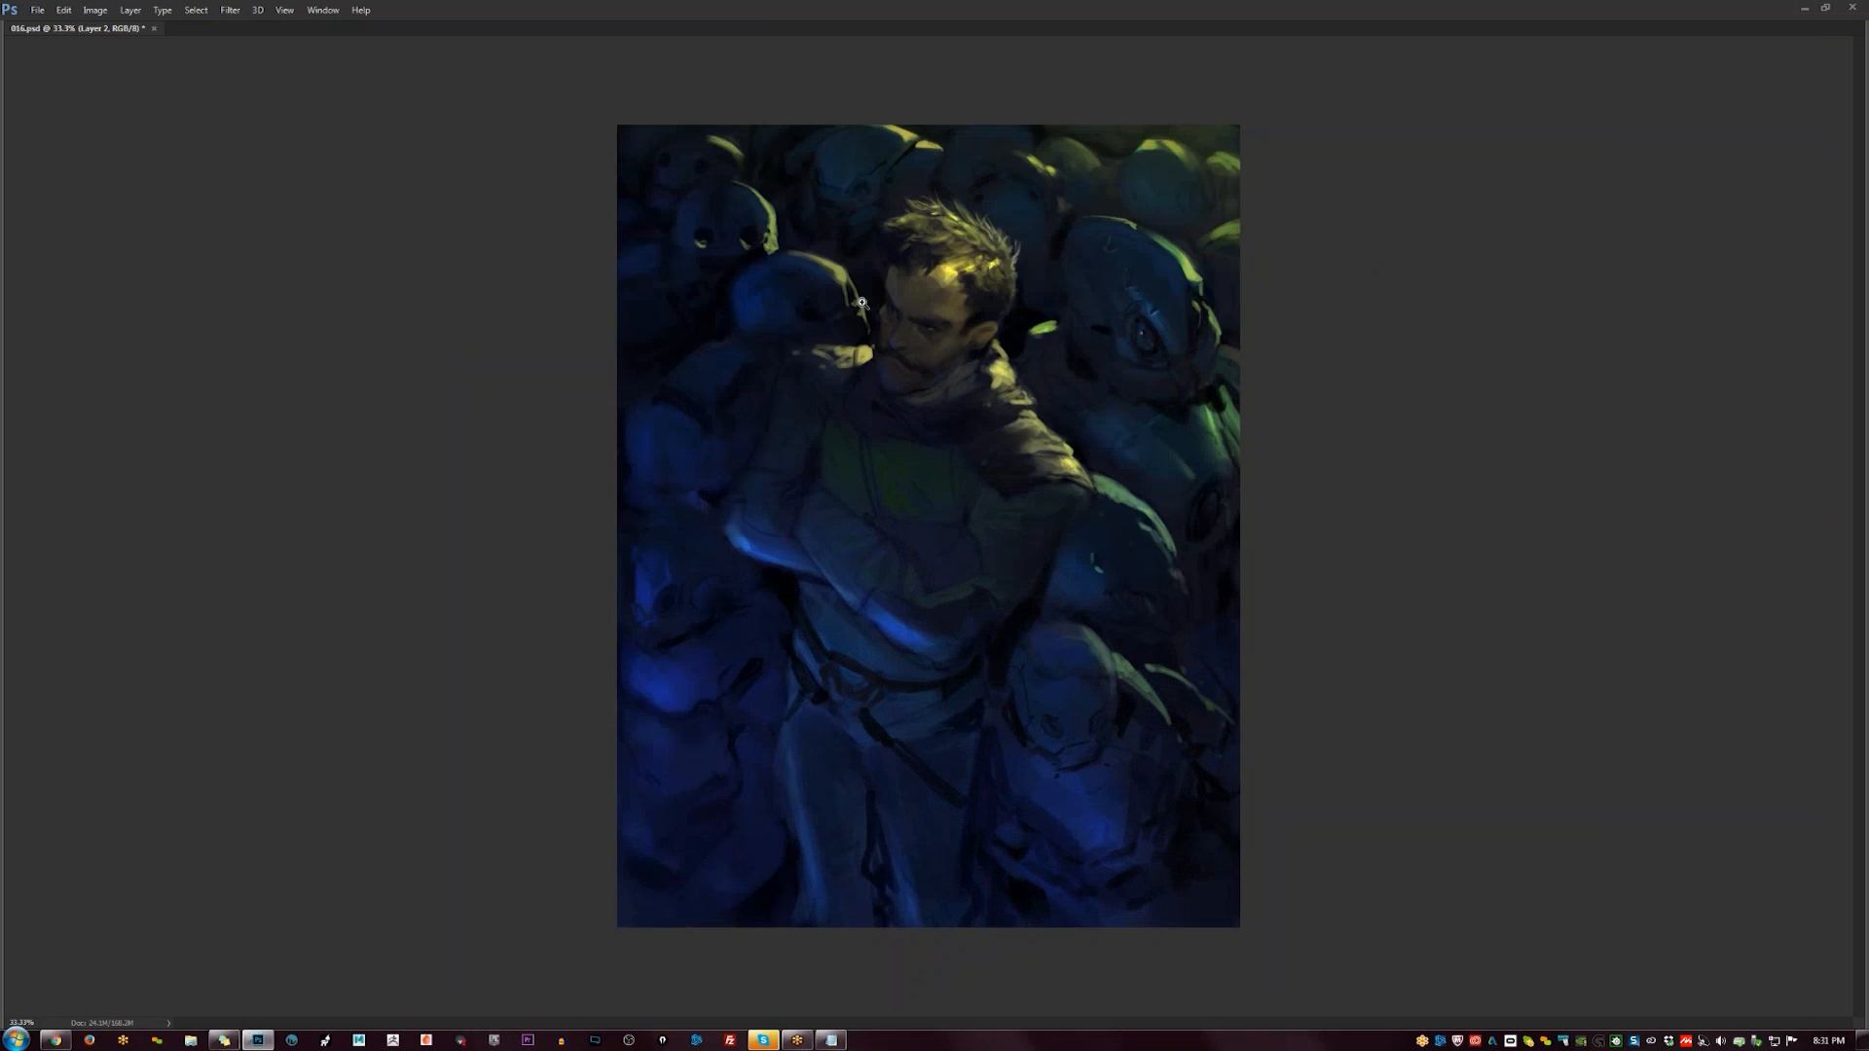
pyautogui.click(794, 298)
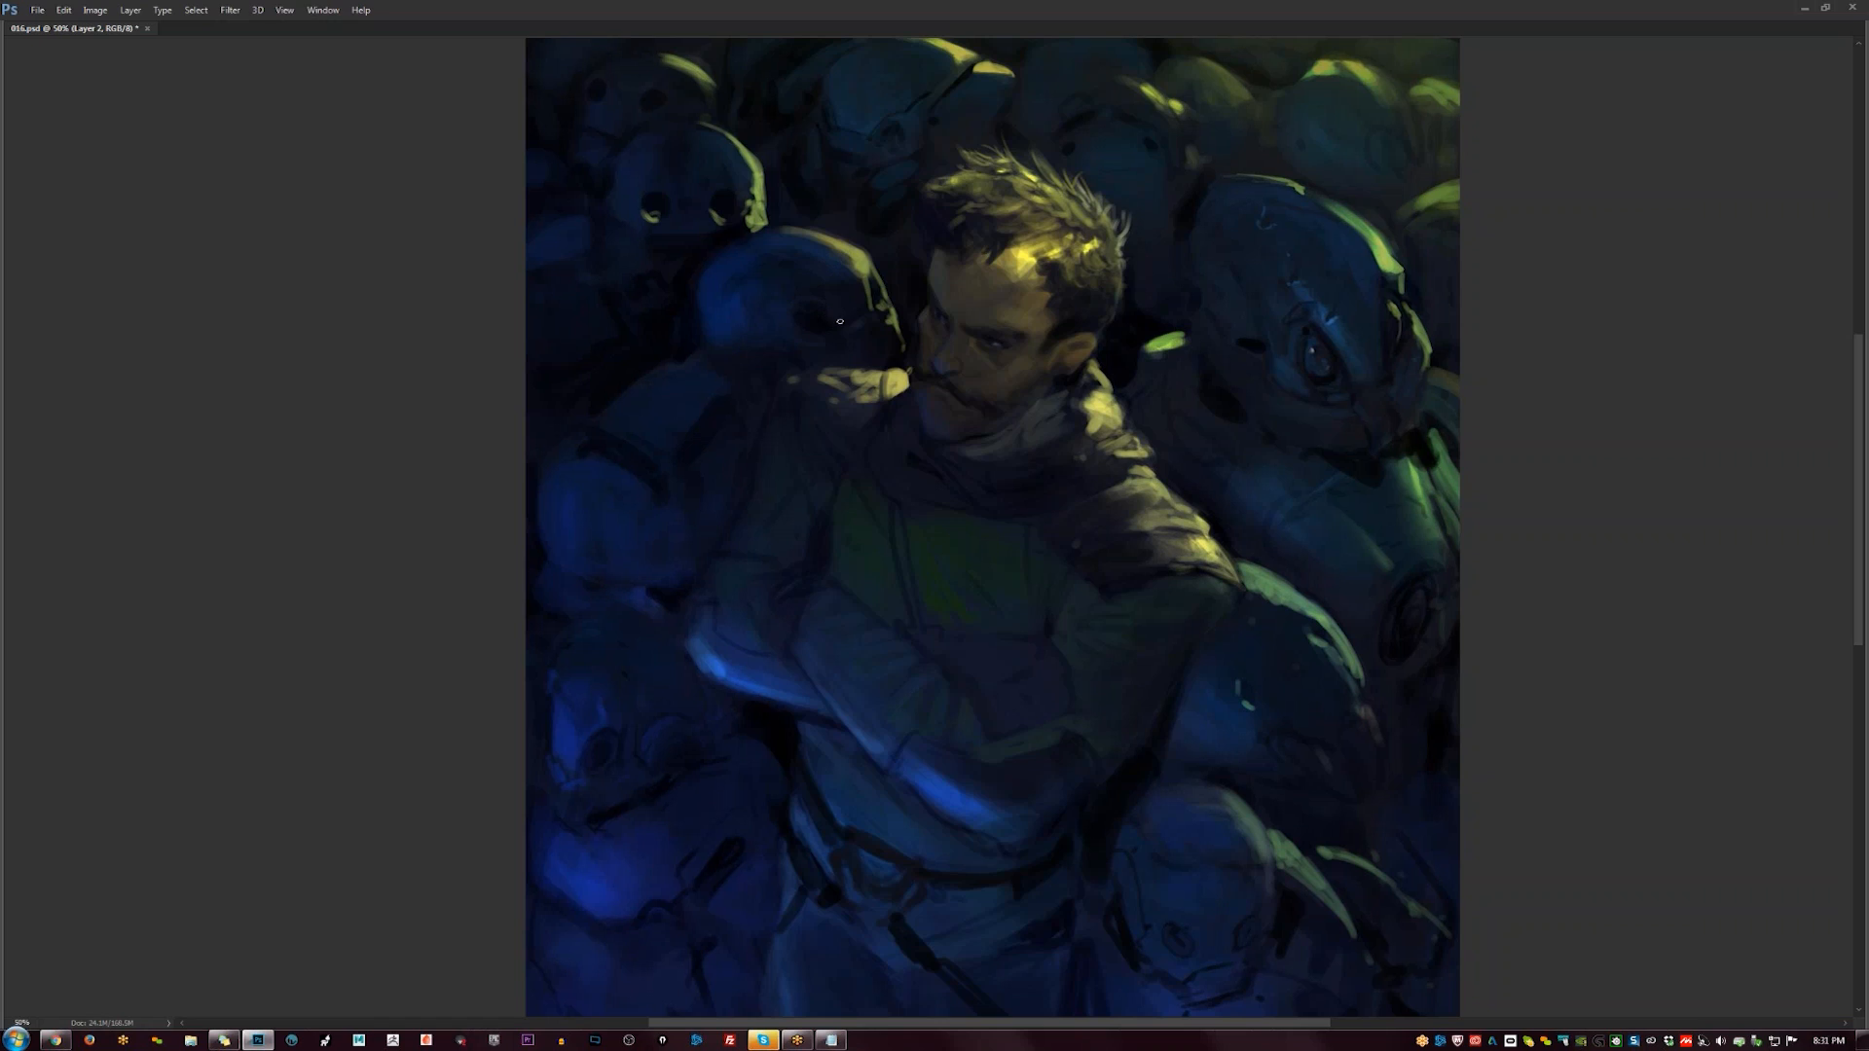
pyautogui.moveTo(866, 268); pyautogui.dragTo(872, 309)
pyautogui.moveTo(857, 336); pyautogui.dragTo(876, 326)
# - Mirror the canvas and brighten the yellow-green rim light on the background helmets along the painting's upper edge
pyautogui.hotkey('ctrl', 'shift', 'h')
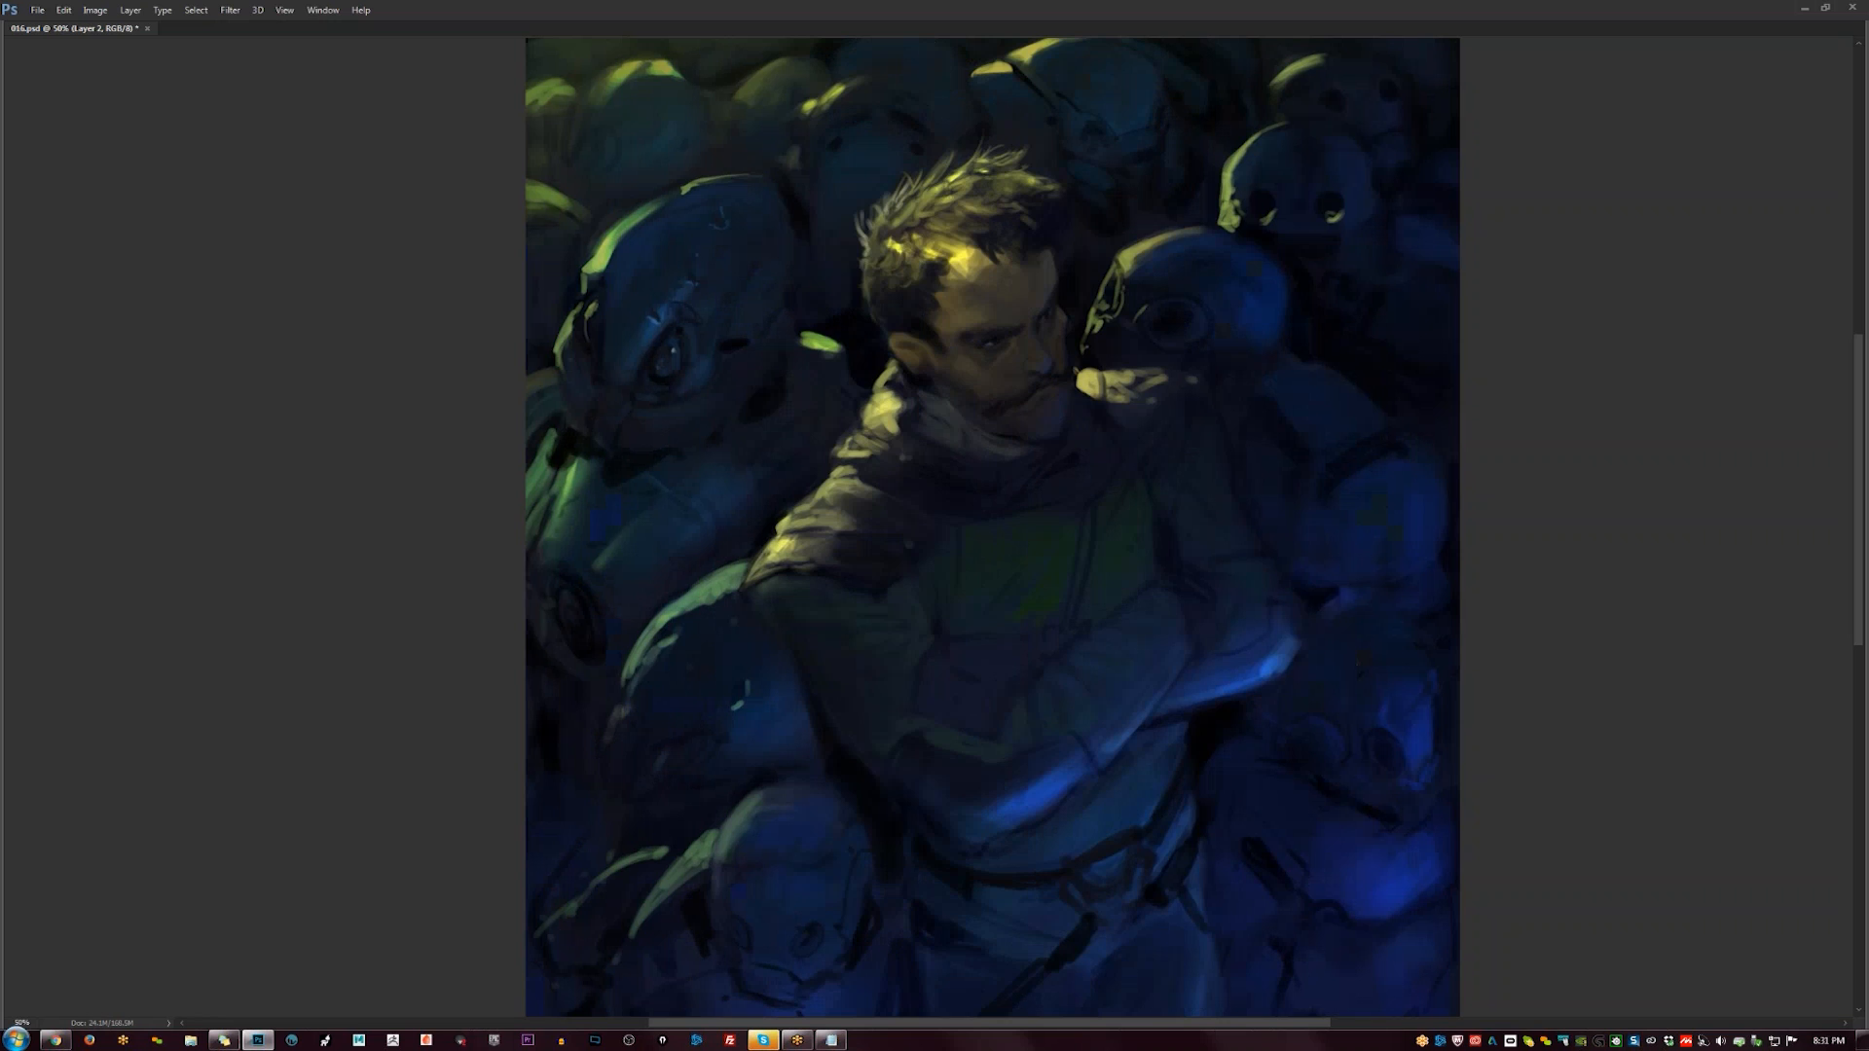
pyautogui.press('Tab')
pyautogui.press('Tab')
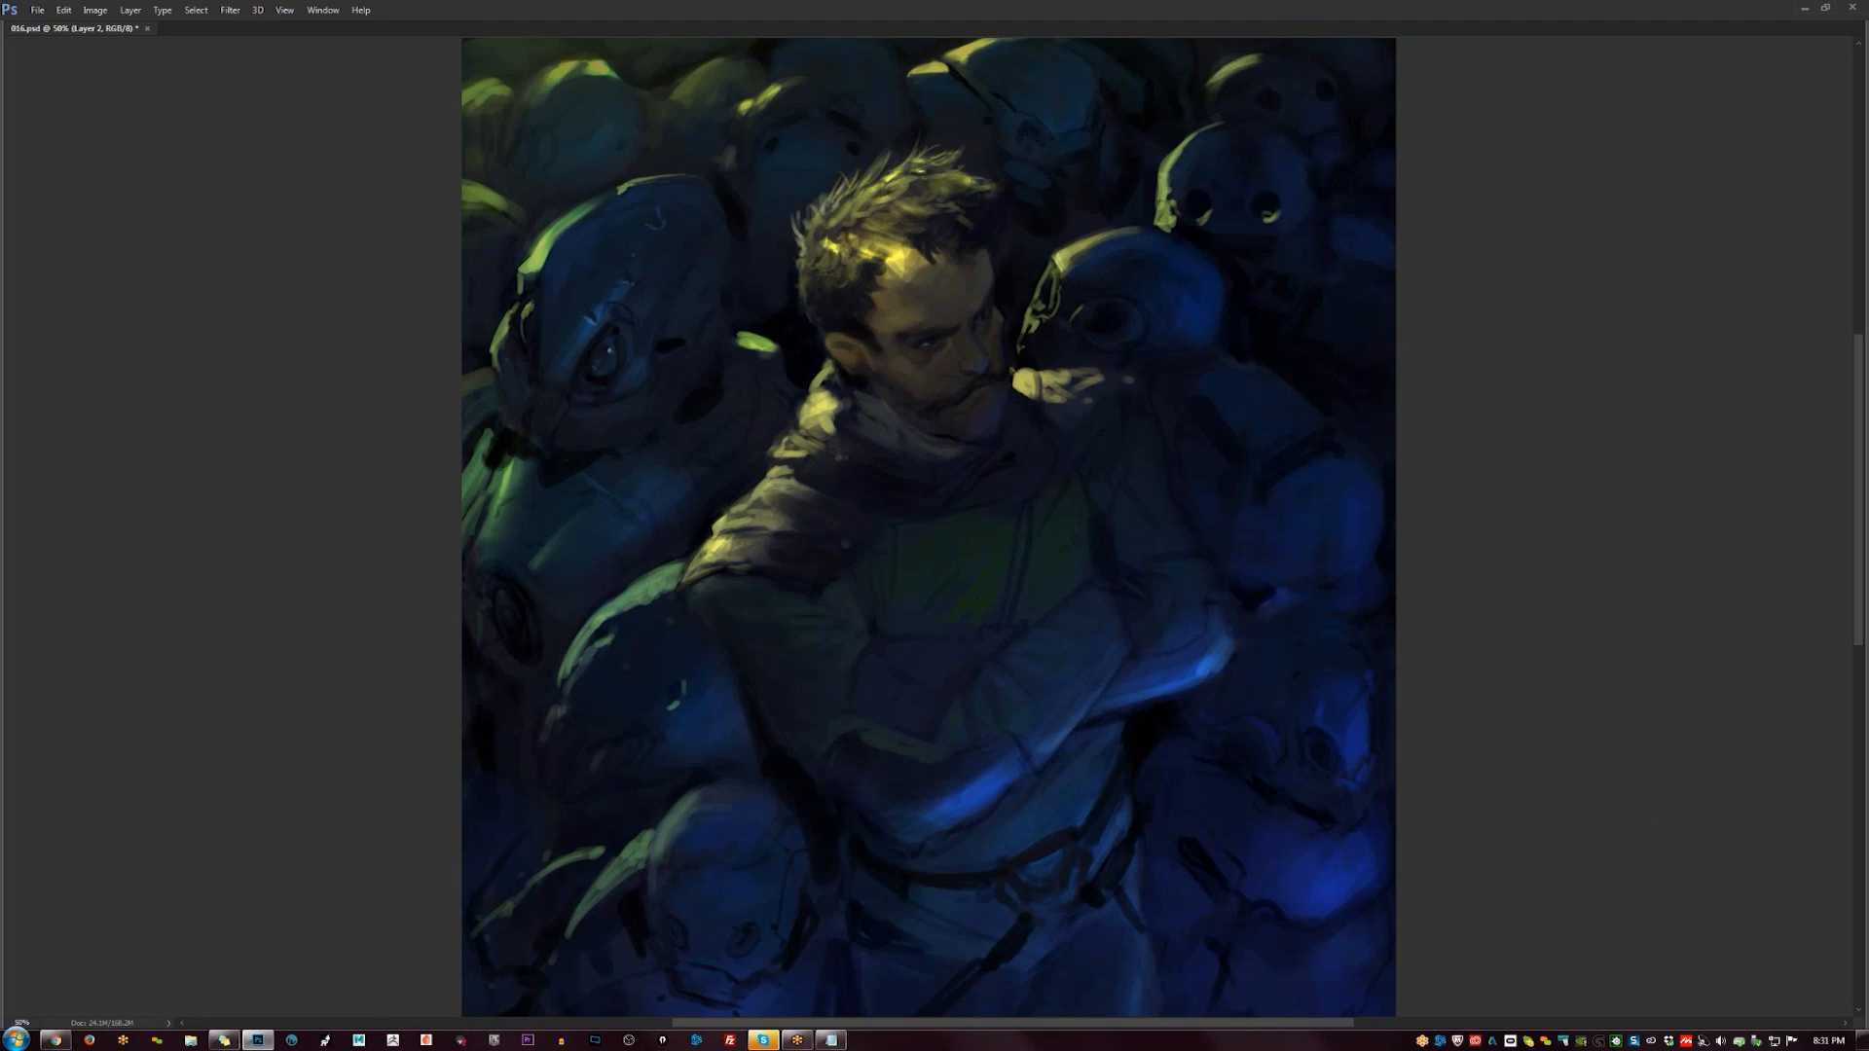
pyautogui.moveTo(1175, 153); pyautogui.dragTo(1160, 206)
pyautogui.moveTo(1245, 62)
pyautogui.mouseDown()
pyautogui.moveTo(1211, 83)
pyautogui.moveTo(1227, 72)
pyautogui.mouseUp()
pyautogui.moveTo(946, 62); pyautogui.dragTo(940, 66)
pyautogui.moveTo(572, 214)
pyautogui.mouseDown()
pyautogui.moveTo(524, 265)
pyautogui.moveTo(667, 175)
pyautogui.moveTo(675, 269)
pyautogui.mouseUp()
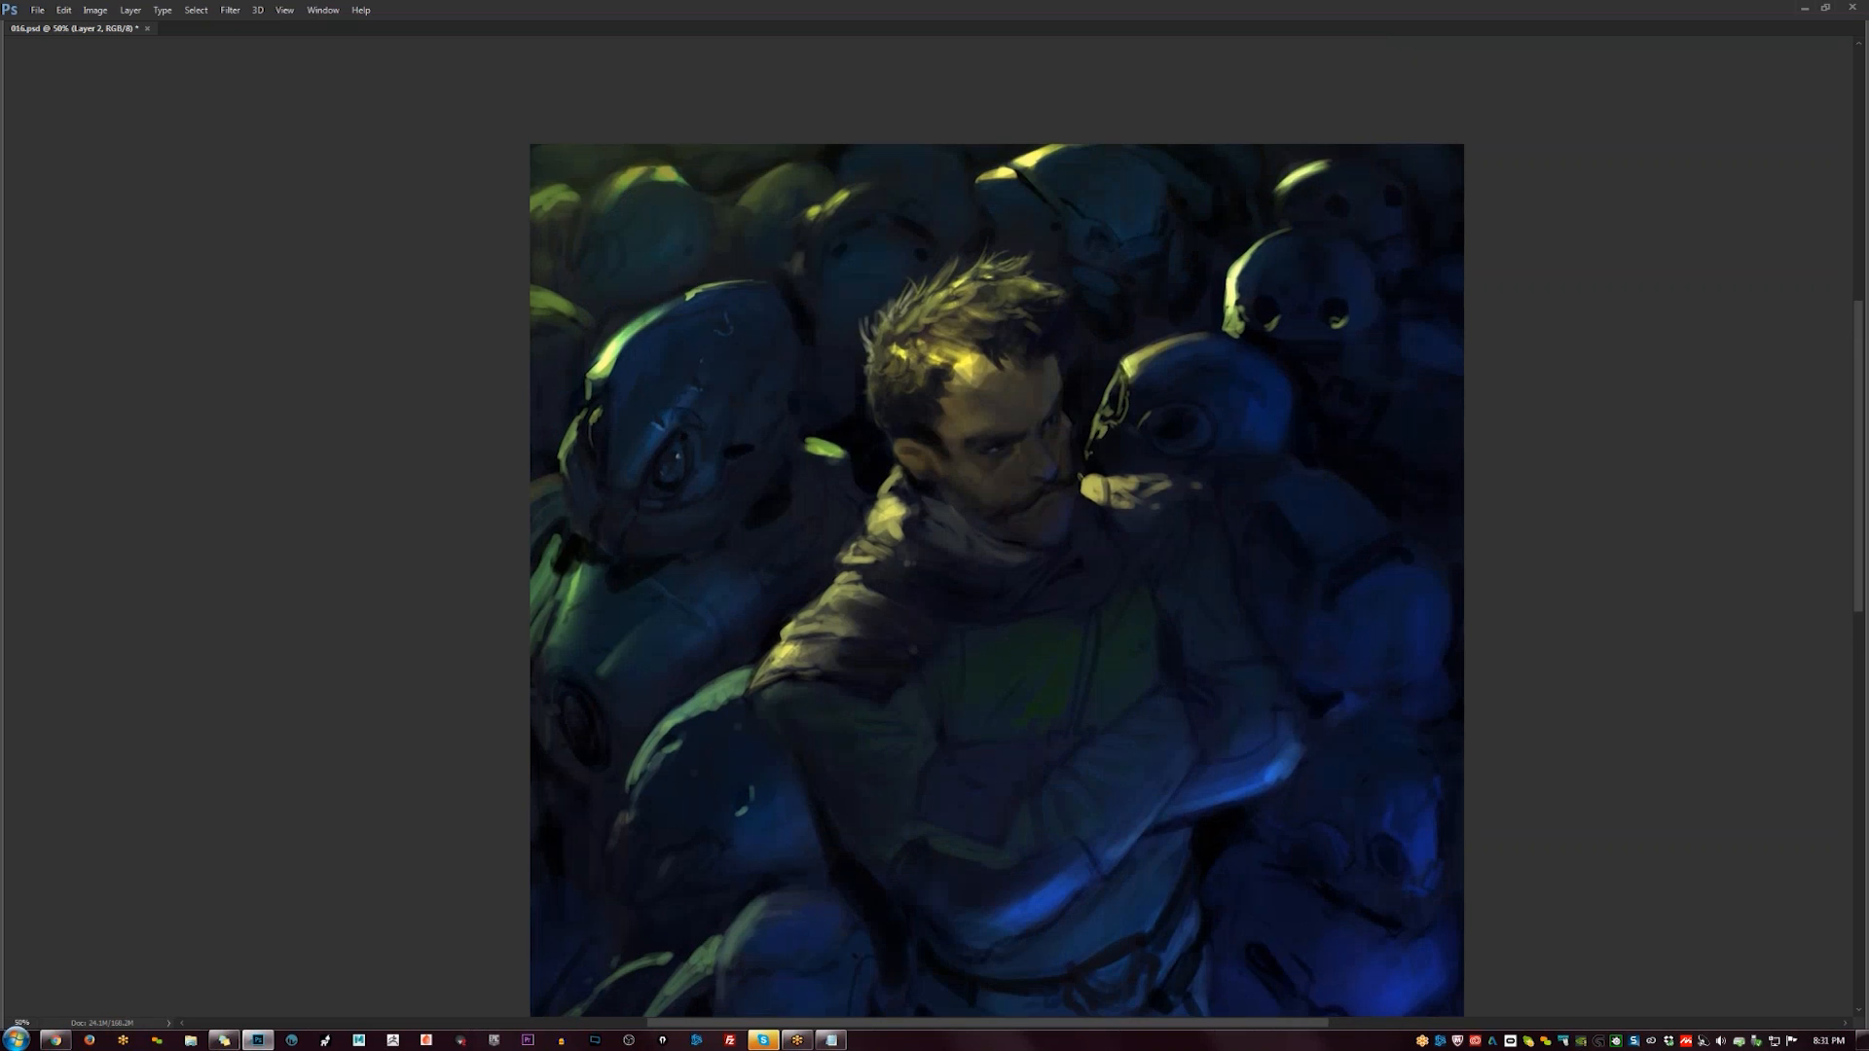
pyautogui.moveTo(783, 170)
pyautogui.mouseDown()
pyautogui.moveTo(744, 201)
pyautogui.moveTo(779, 173)
pyautogui.mouseUp()
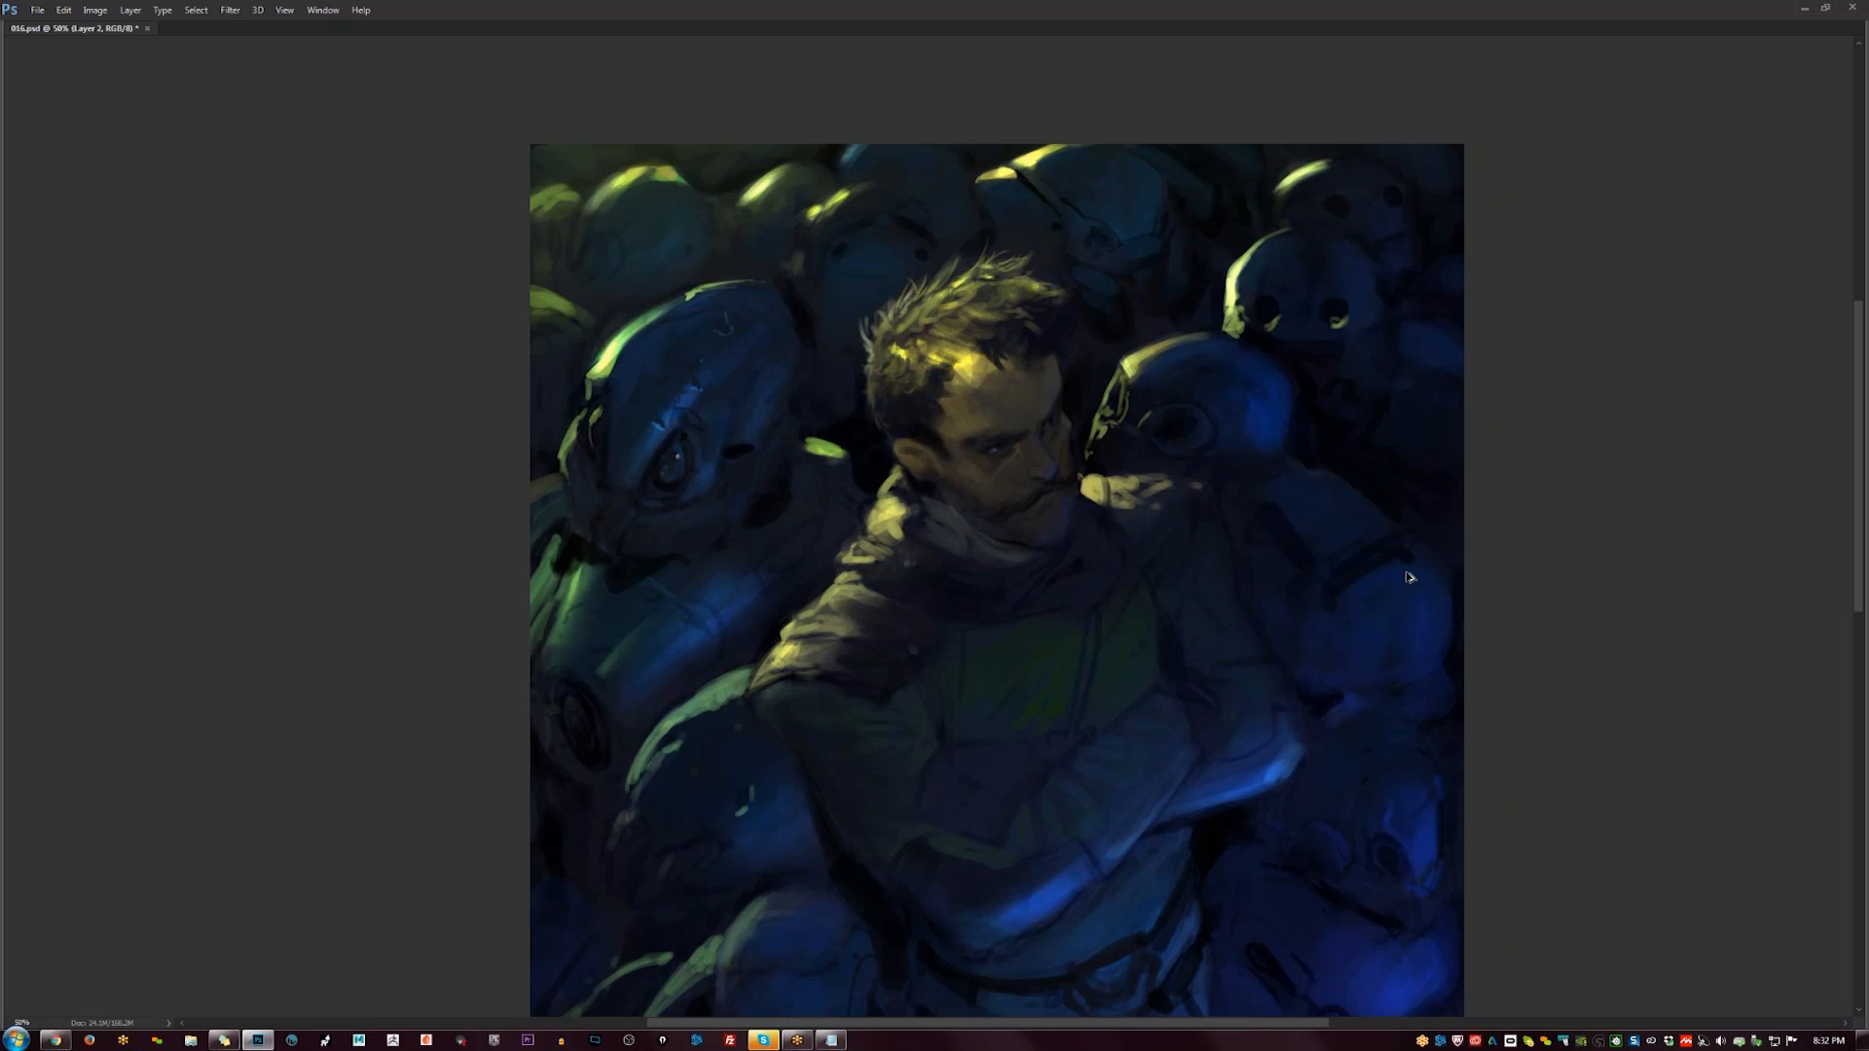
# - Flip the canvas back, add blue reflected light to the helmet beside the man's face, and detail the skull-like helmet's jaw above it
pyautogui.hotkey('ctrl', 'shift', 'h')
pyautogui.moveTo(988, 485); pyautogui.dragTo(1091, 382)
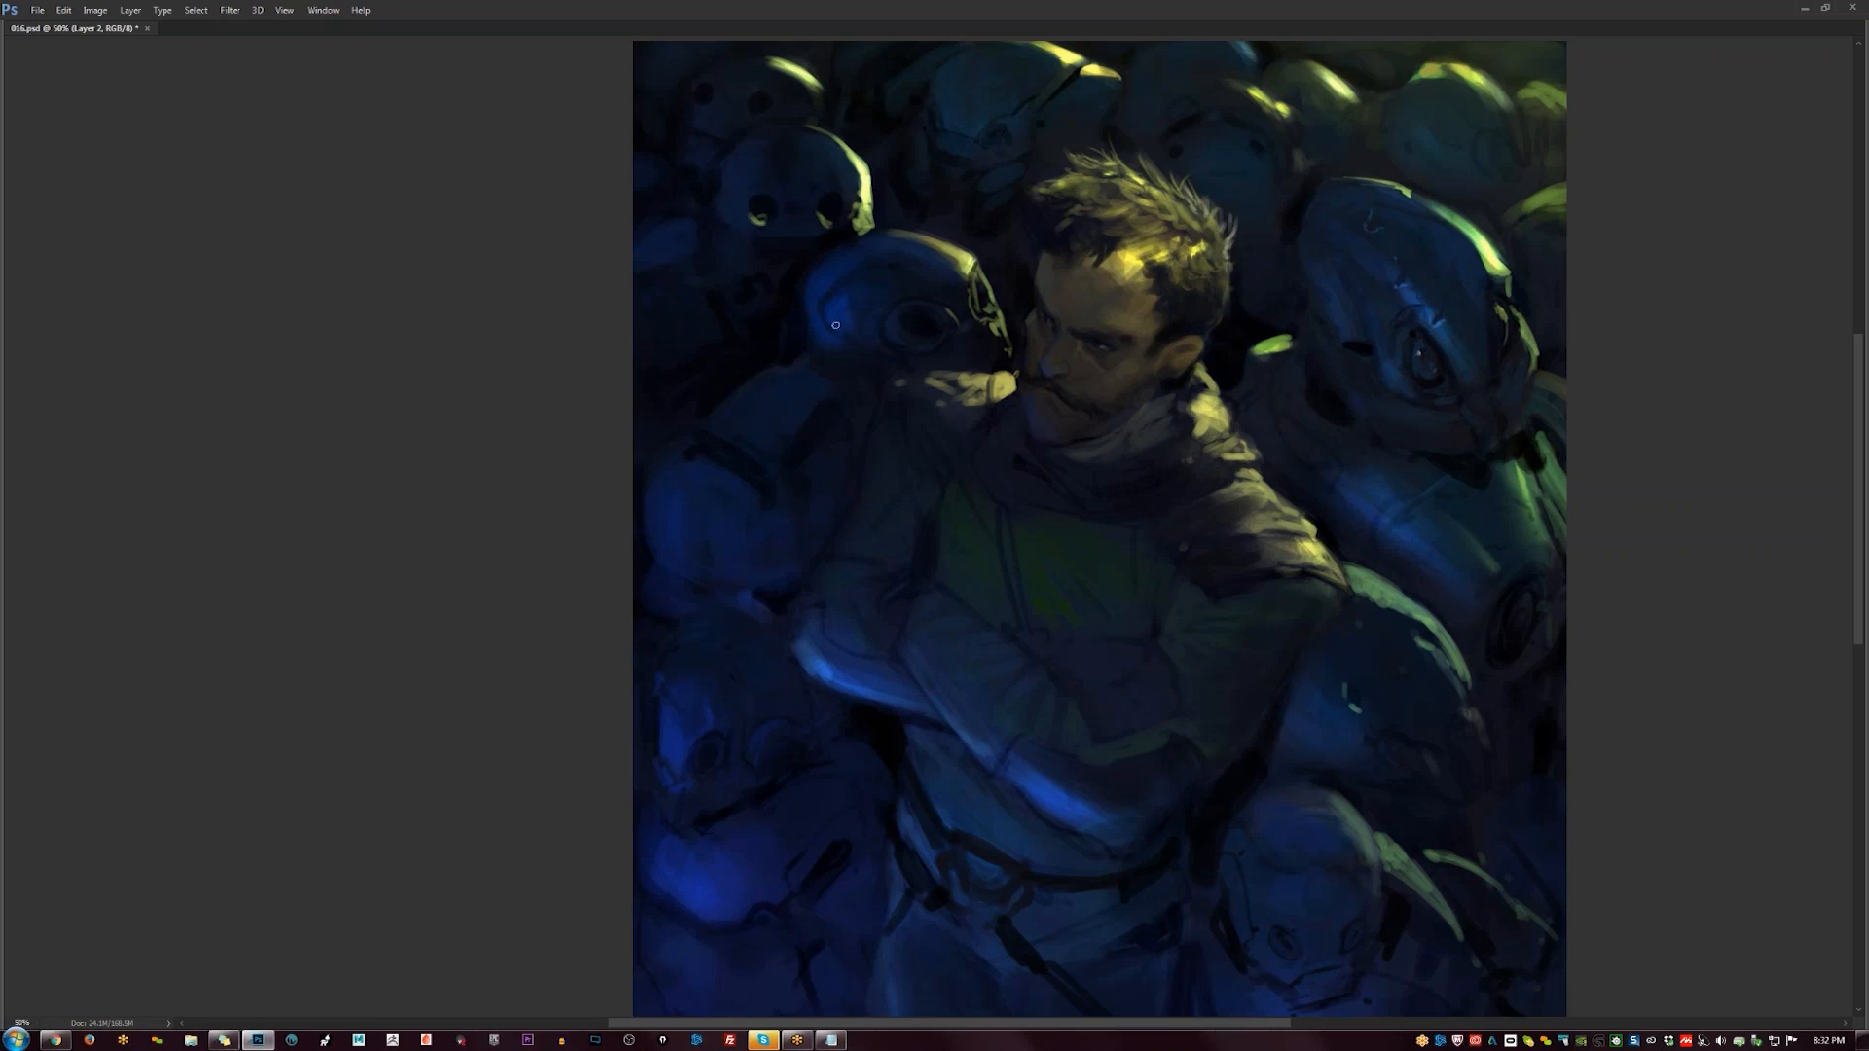
pyautogui.moveTo(805, 306)
pyautogui.mouseDown()
pyautogui.moveTo(814, 342)
pyautogui.moveTo(807, 324)
pyautogui.moveTo(877, 339)
pyautogui.mouseUp()
pyautogui.moveTo(737, 234); pyautogui.dragTo(740, 258)
pyautogui.moveTo(804, 176); pyautogui.dragTo(816, 221)
pyautogui.hotkey('ctrl', '-')
pyautogui.hotkey('ctrl', '-')
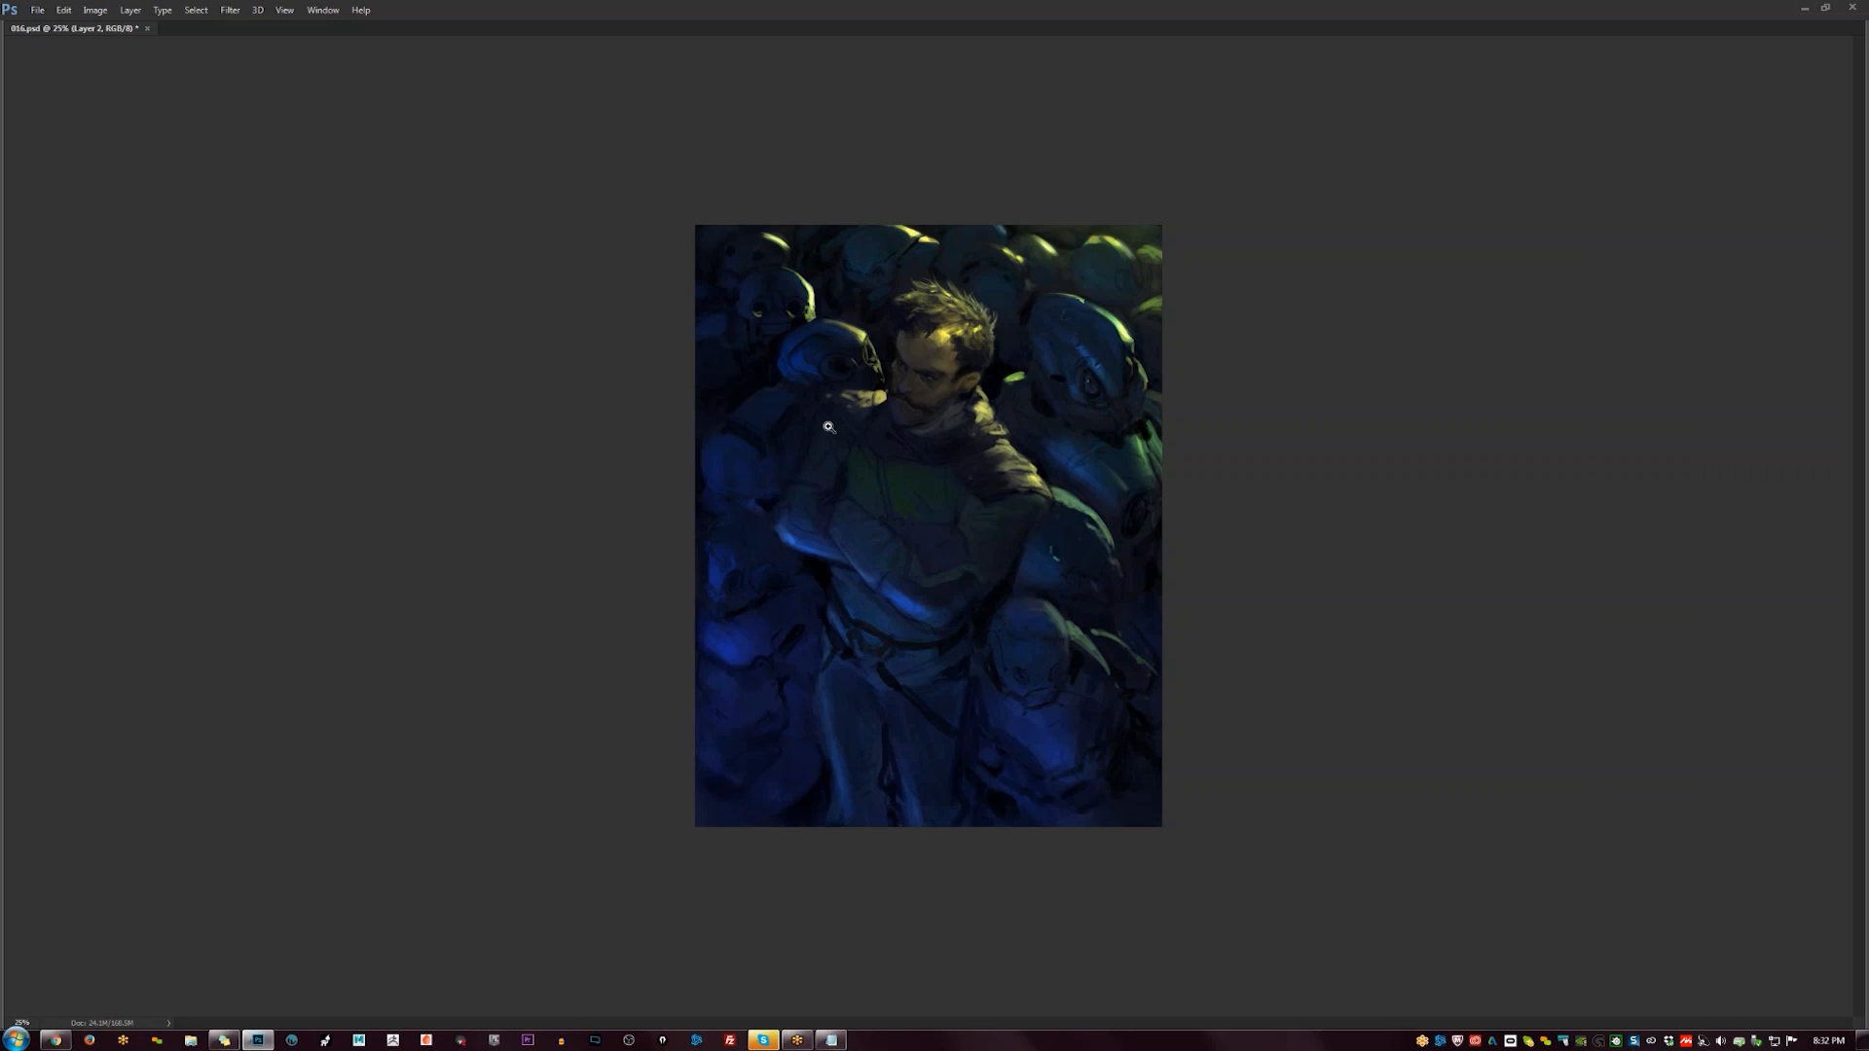
# - Refine the rim-lit edge of the small helmet in the painting's upper corner above the skull-like one
pyautogui.click(744, 390)
pyautogui.click(764, 373)
pyautogui.moveTo(673, 86); pyautogui.dragTo(816, 270)
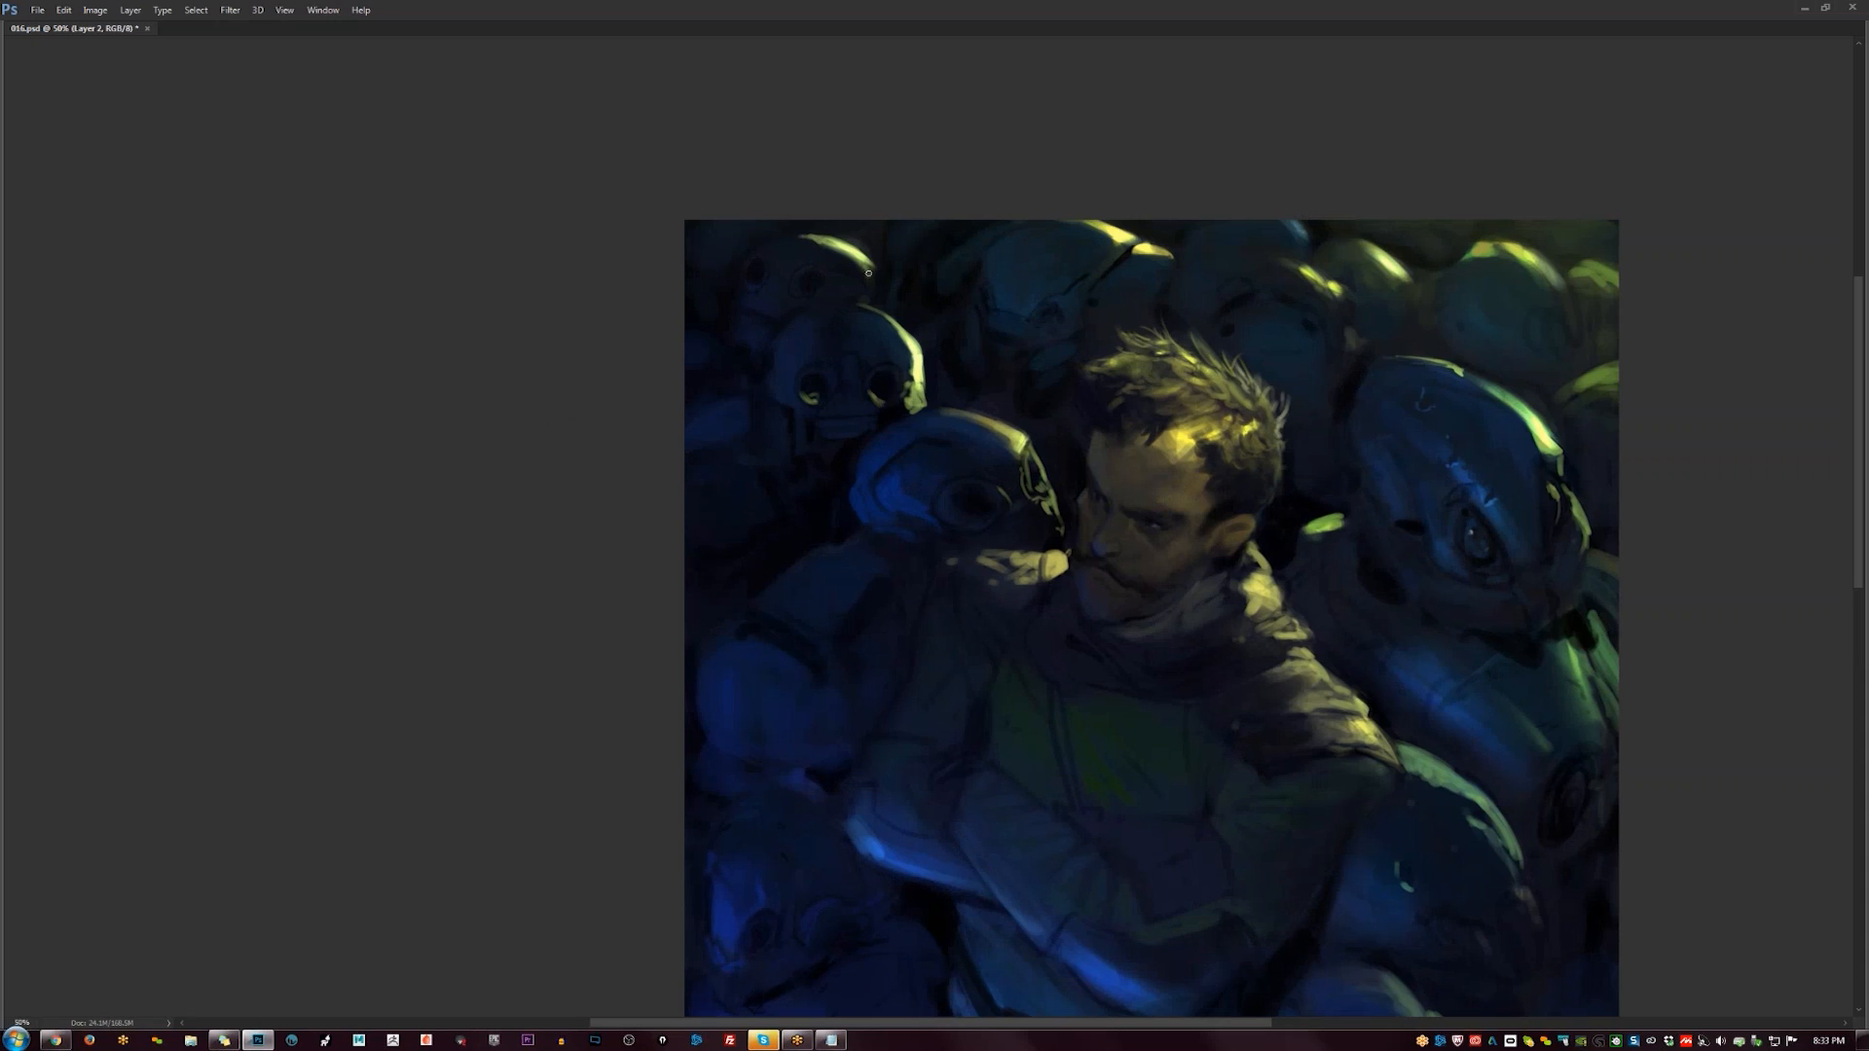
pyautogui.moveTo(853, 257); pyautogui.dragTo(872, 274)
# - Mirror the canvas and paint a brow edge and small eye on the background helmet behind the man's hair
pyautogui.hotkey('ctrl', 'shift', 'h')
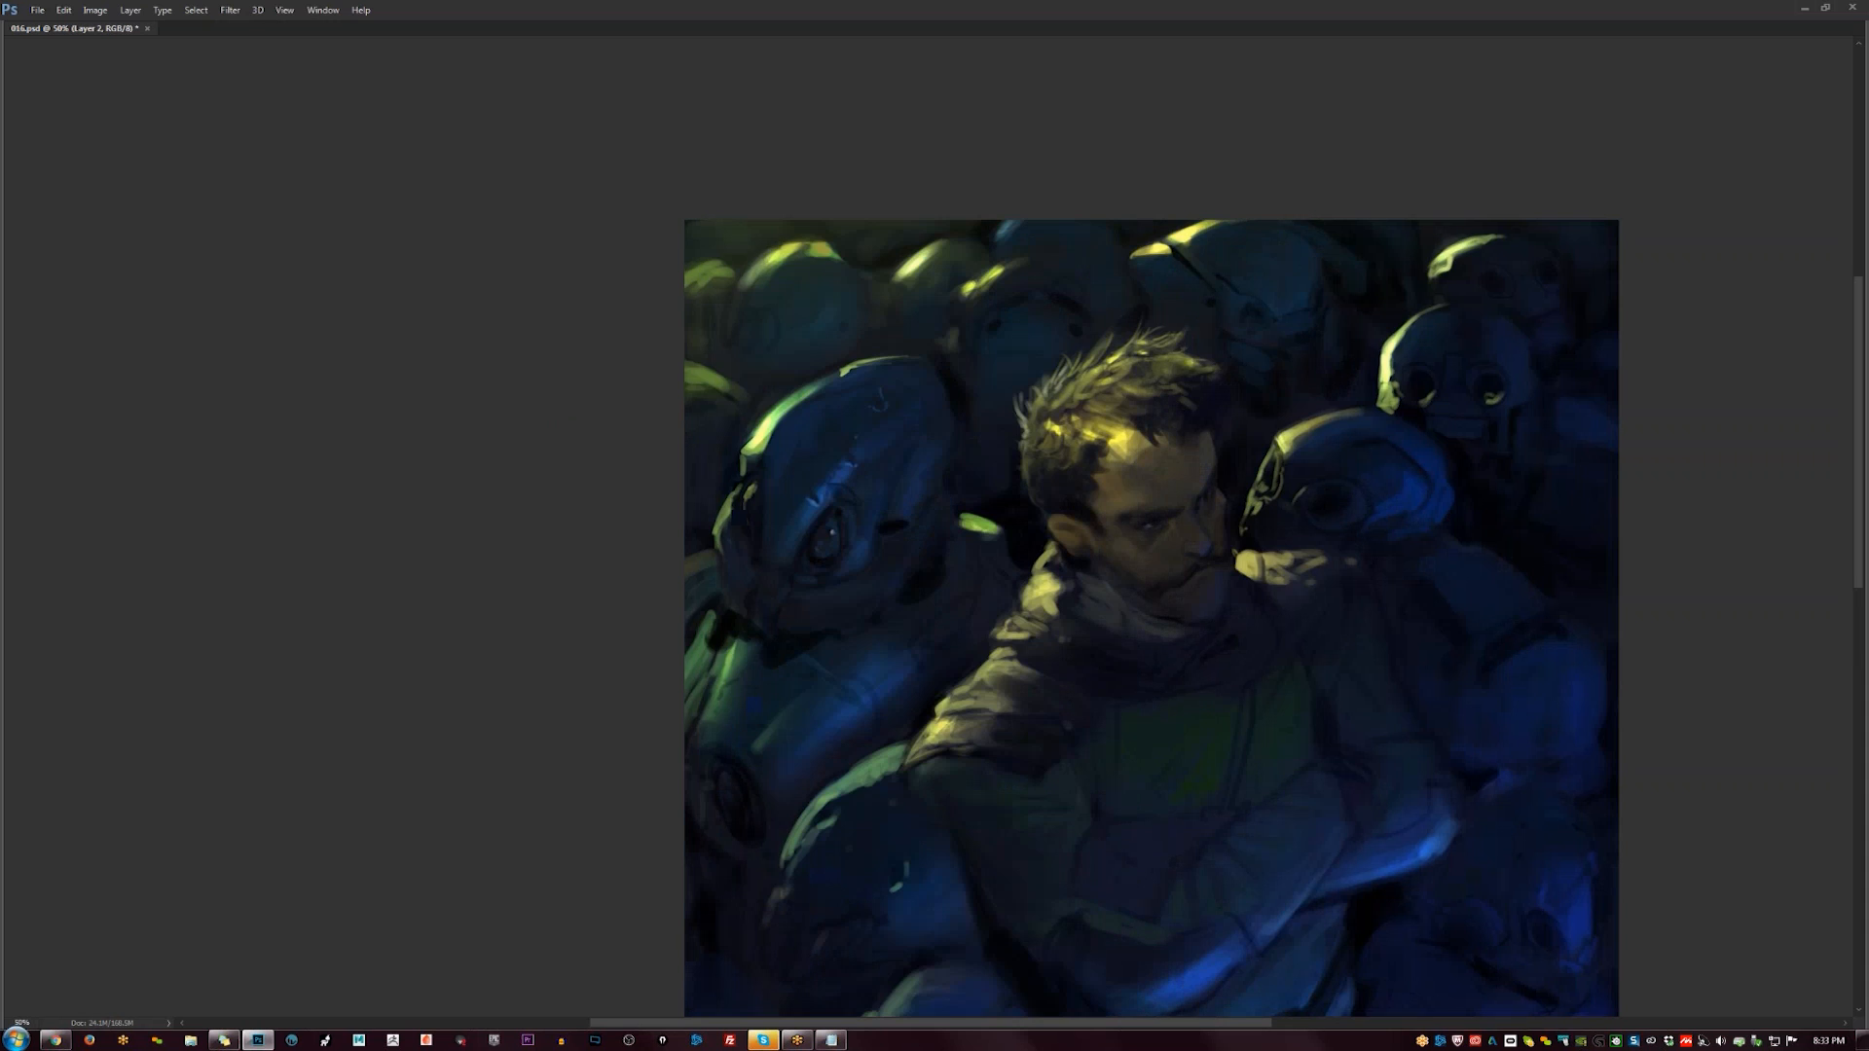
pyautogui.moveTo(1184, 295); pyautogui.dragTo(1064, 265)
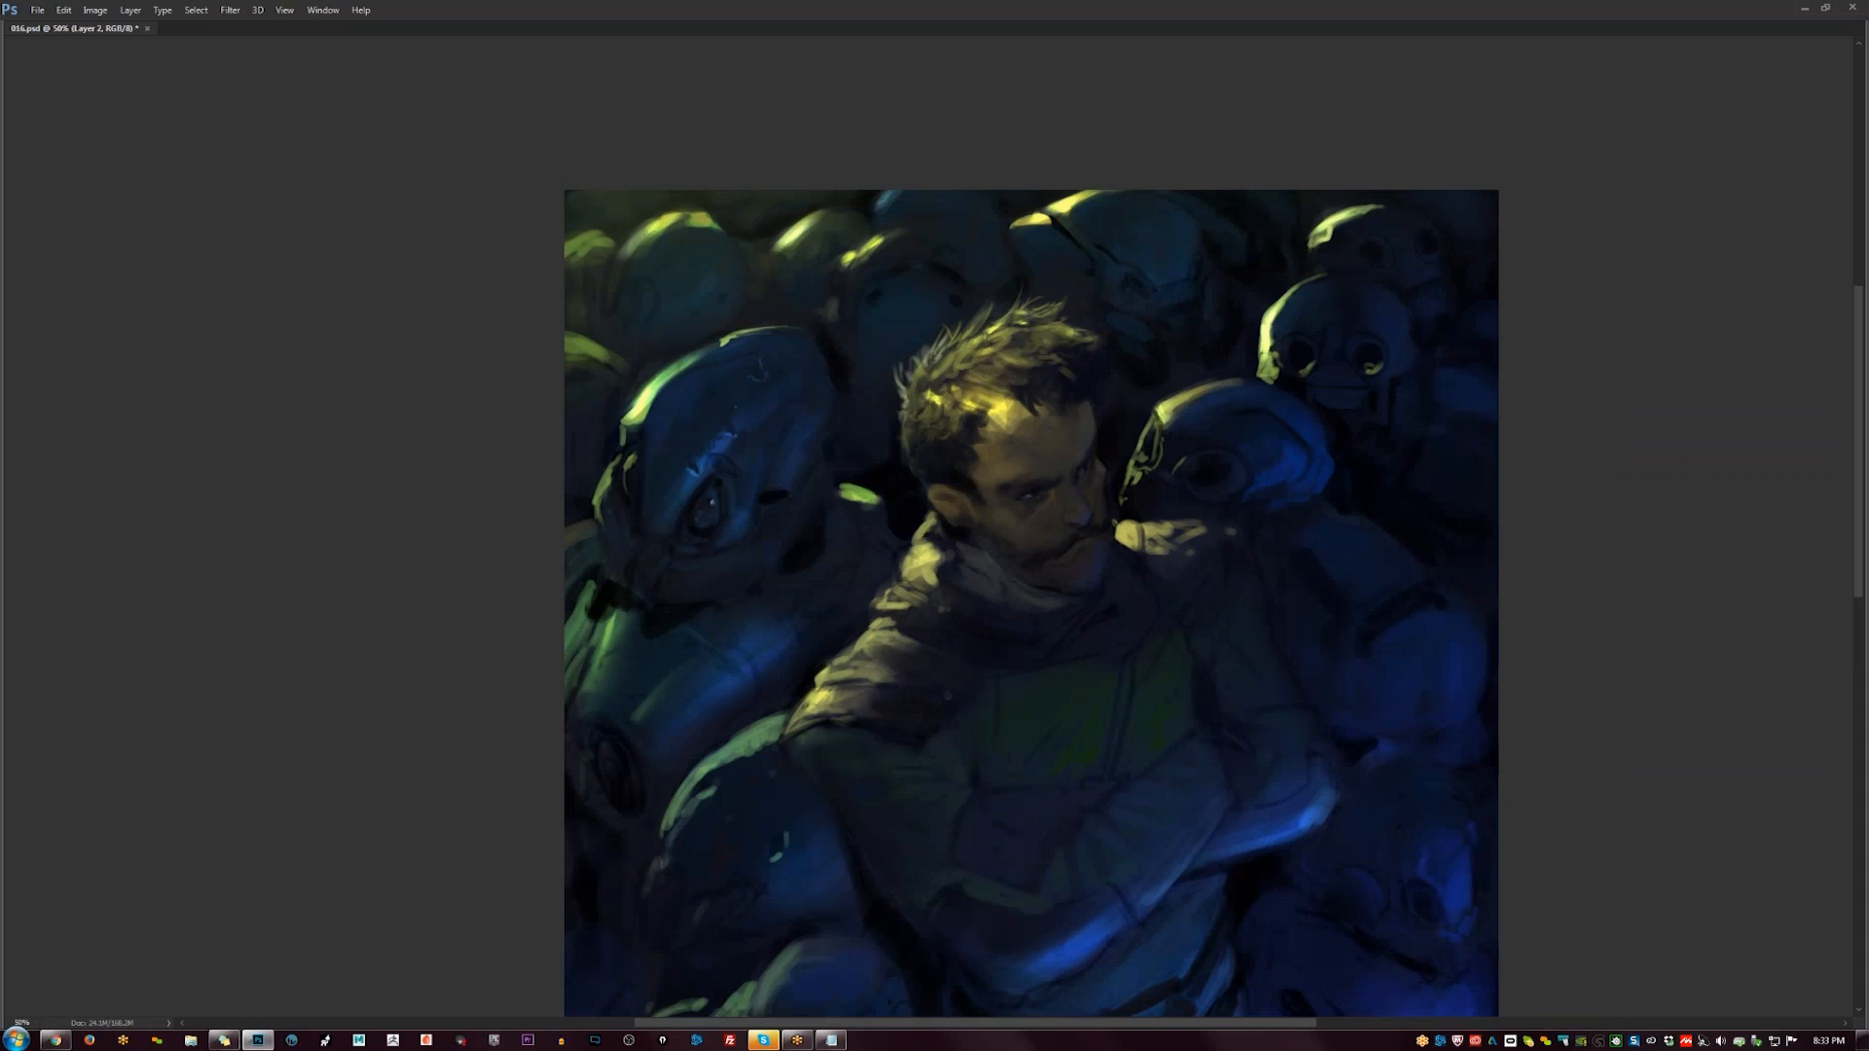
pyautogui.moveTo(876, 208); pyautogui.dragTo(891, 190)
pyautogui.moveTo(886, 275); pyautogui.dragTo(922, 147)
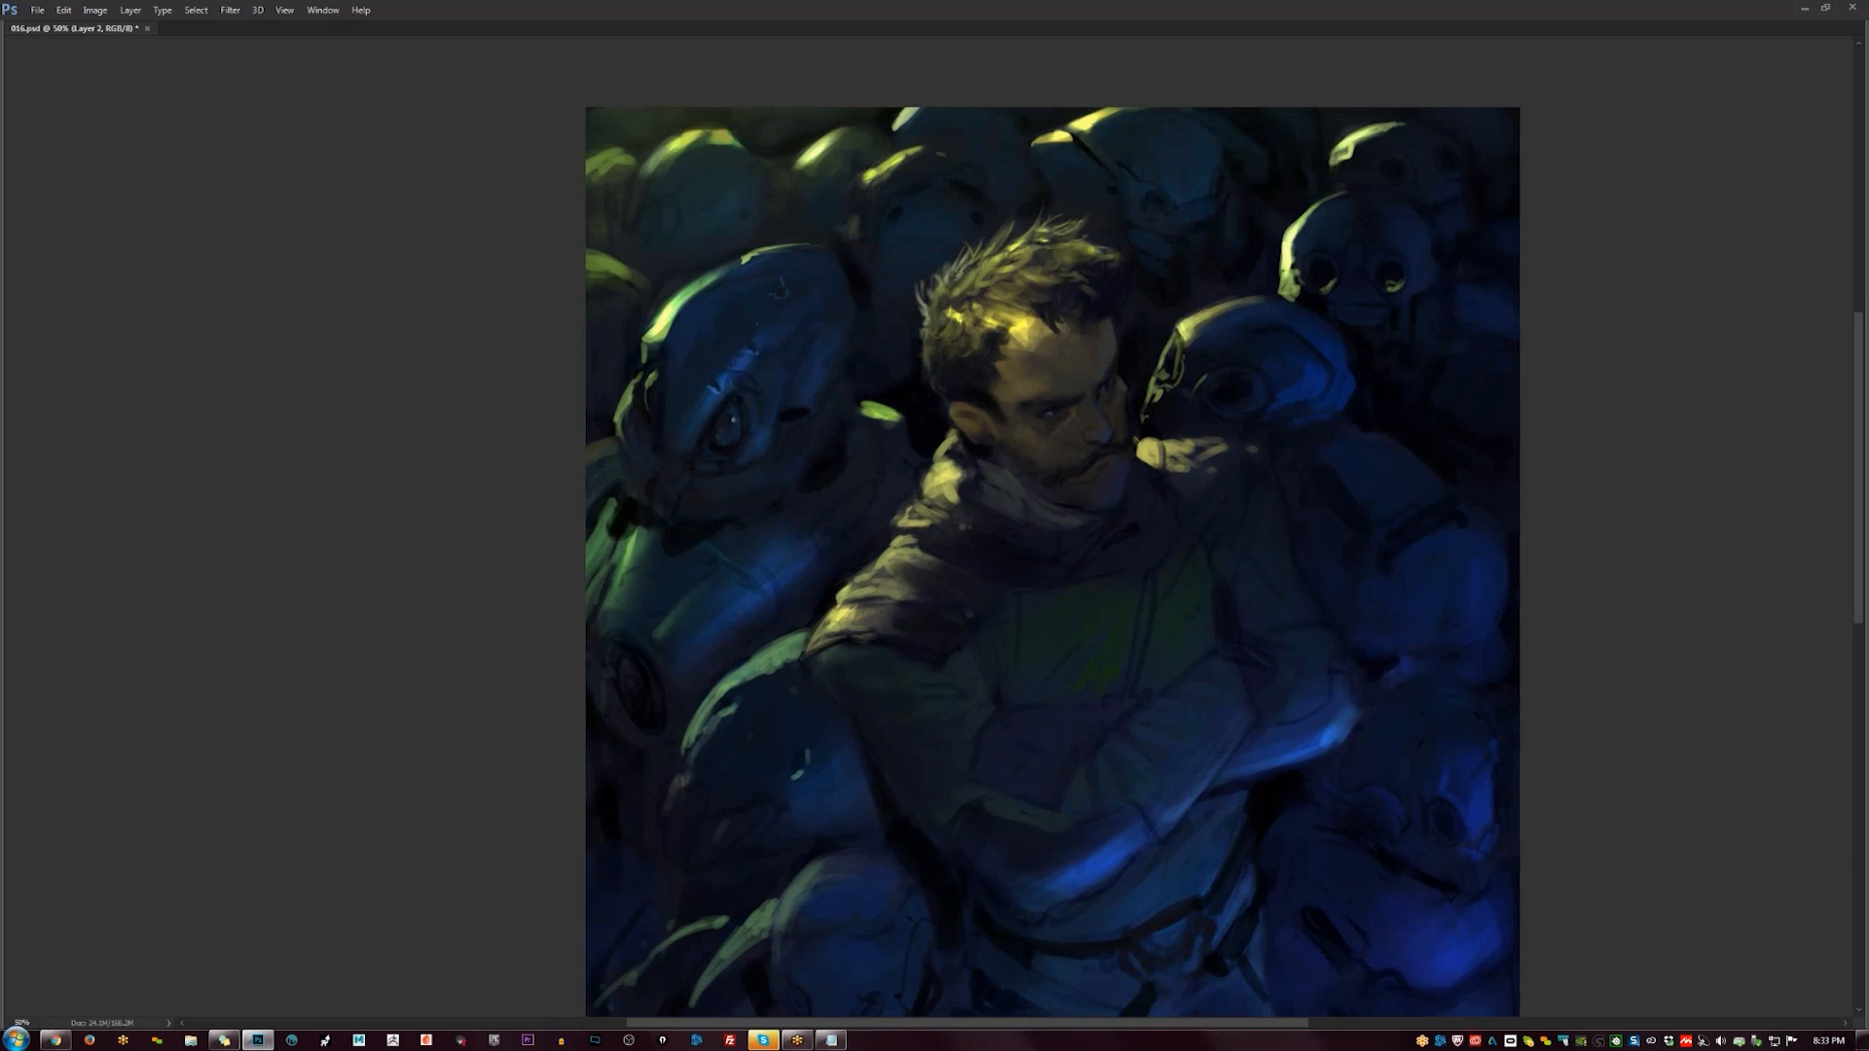
pyautogui.moveTo(881, 215)
pyautogui.mouseDown()
pyautogui.moveTo(909, 197)
pyautogui.moveTo(892, 203)
pyautogui.mouseUp()
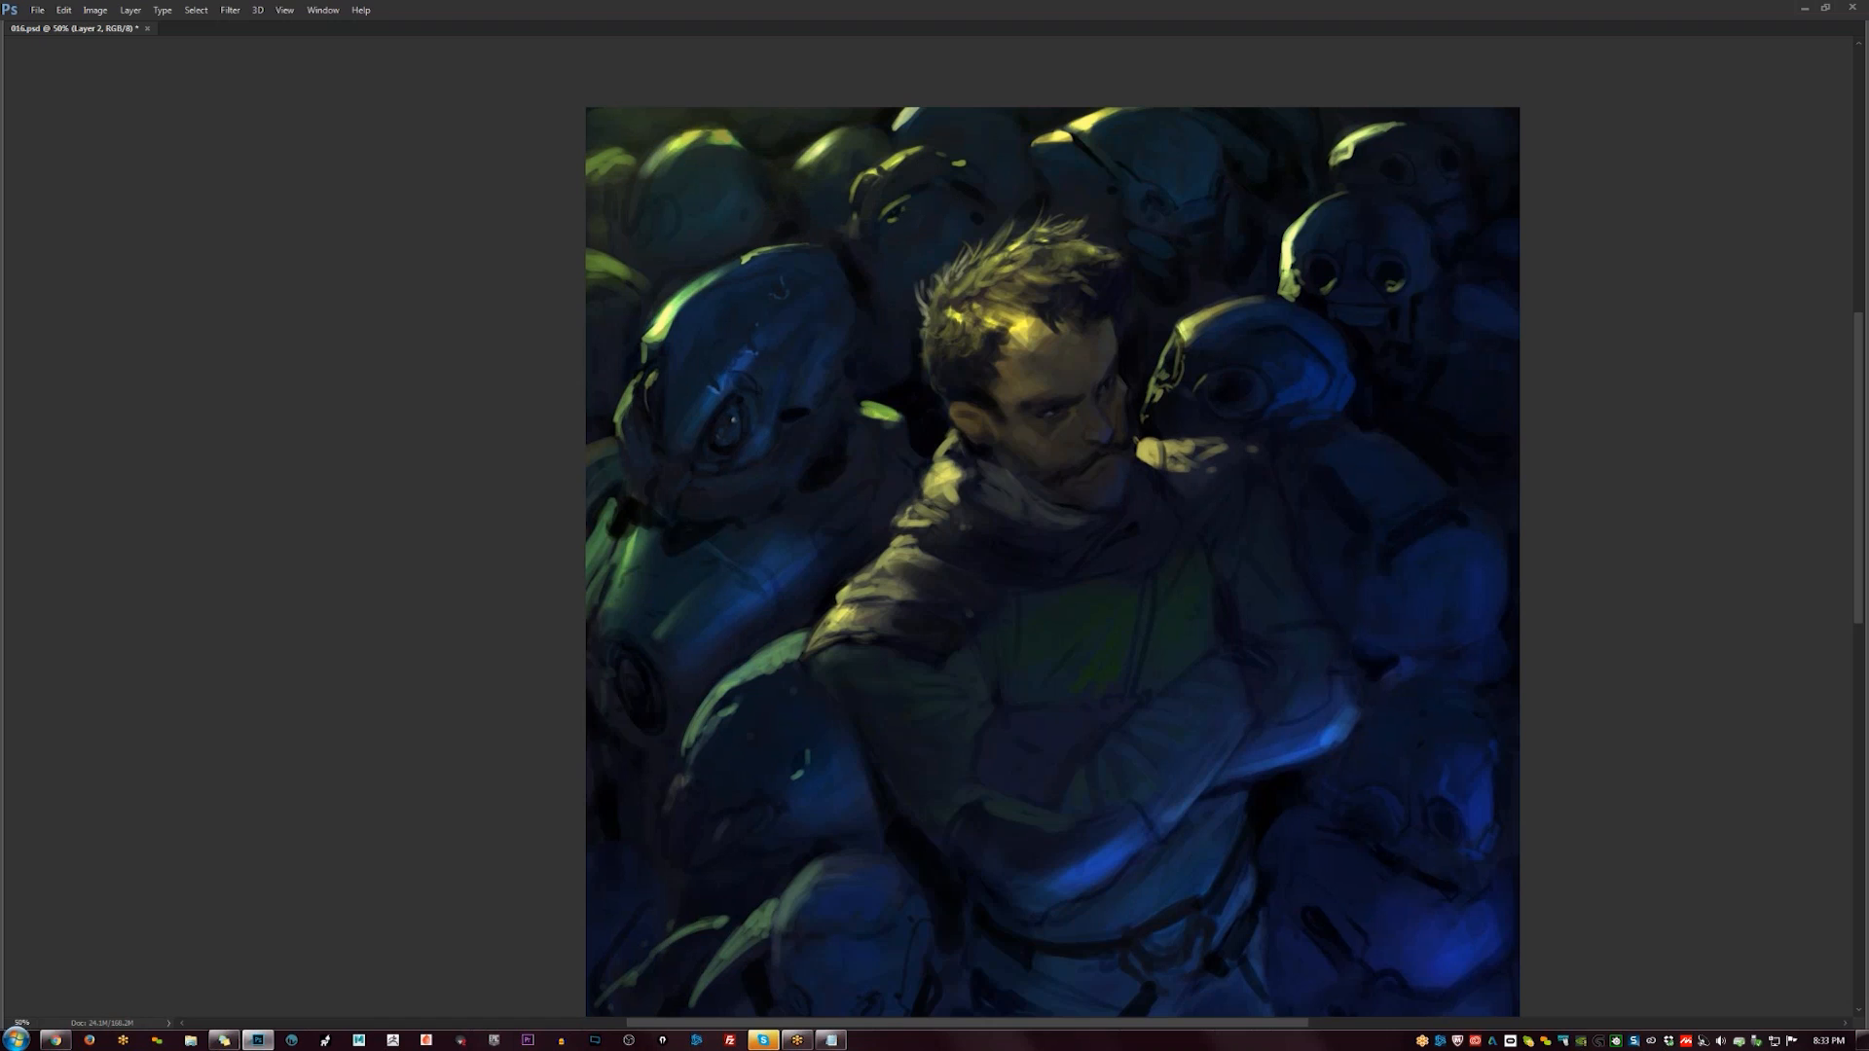
pyautogui.hotkey('ctrl', '-')
pyautogui.hotkey('ctrl', '-')
pyautogui.hotkey('ctrl', '-')
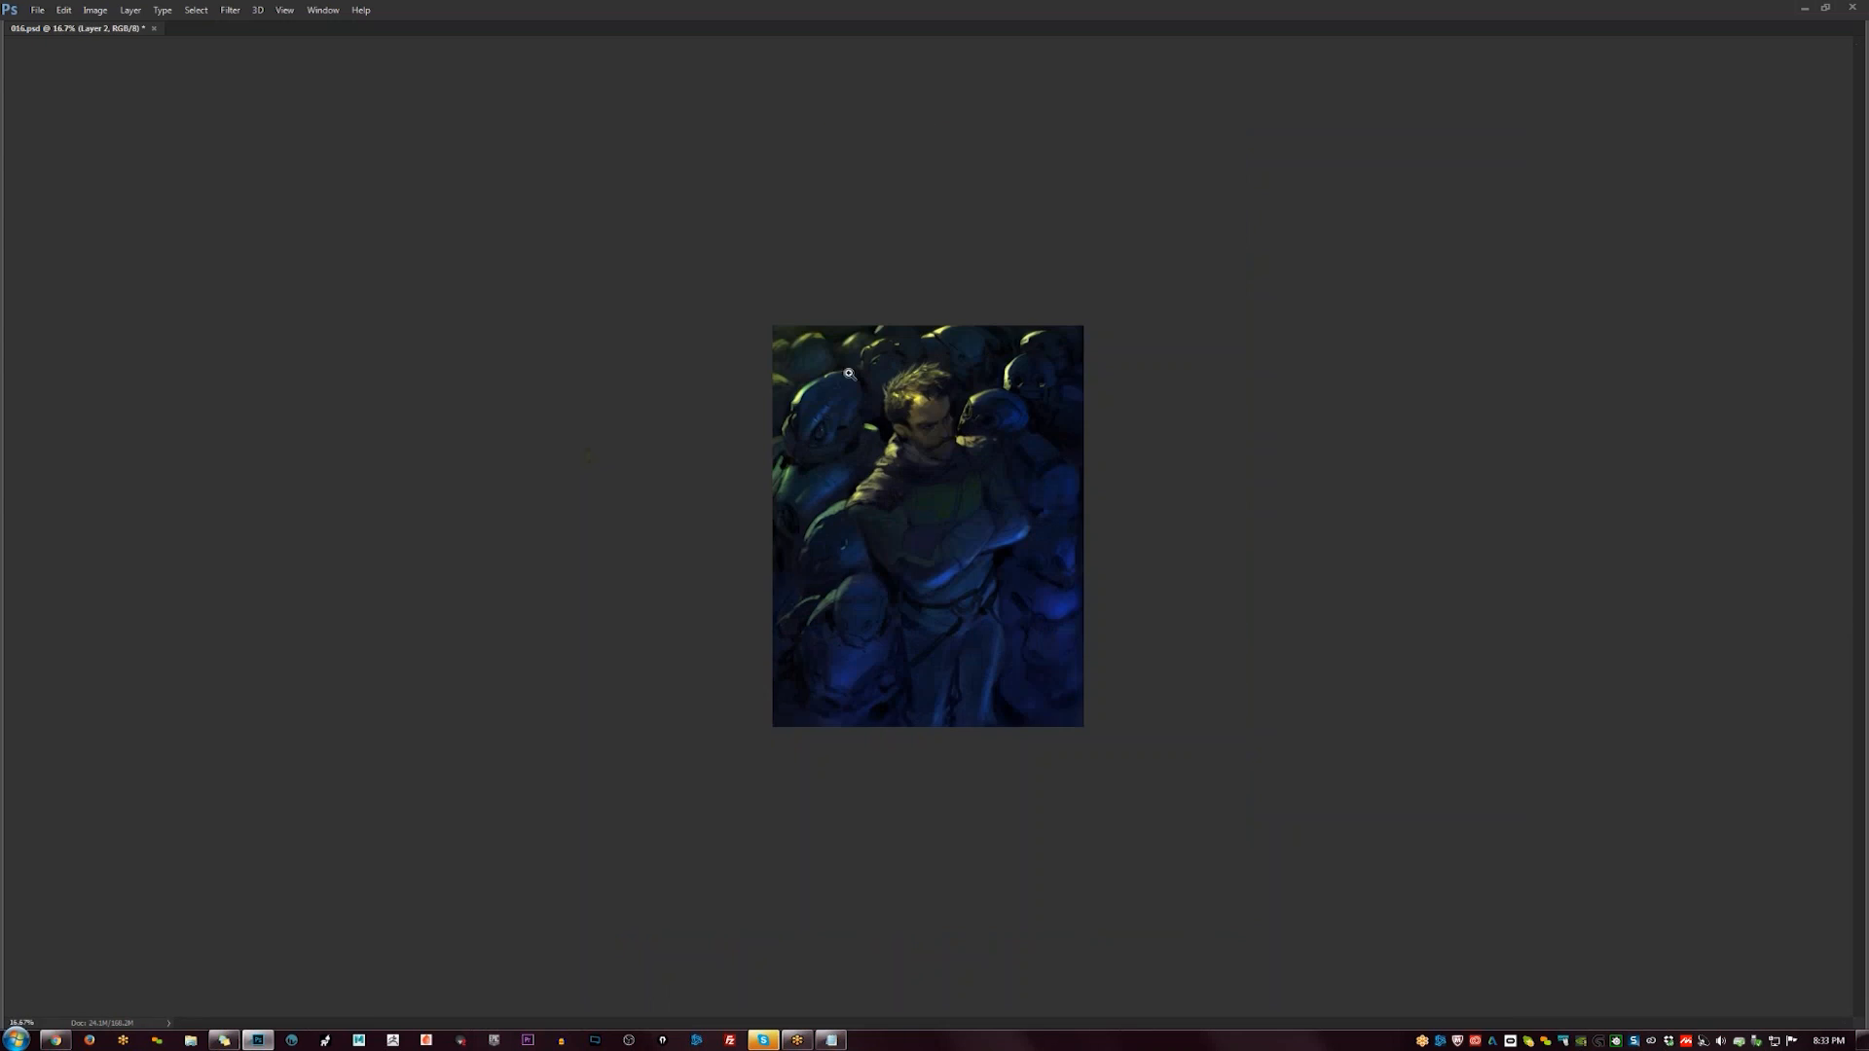
# - Mirror the canvas and block in a large rounded head over the corner beside the man's legs with a sampled dark blue
pyautogui.press('Tab')
pyautogui.hotkey('ctrl', 'shift', 'h')
pyautogui.press('z')
pyautogui.click(898, 486)
pyautogui.press('b')
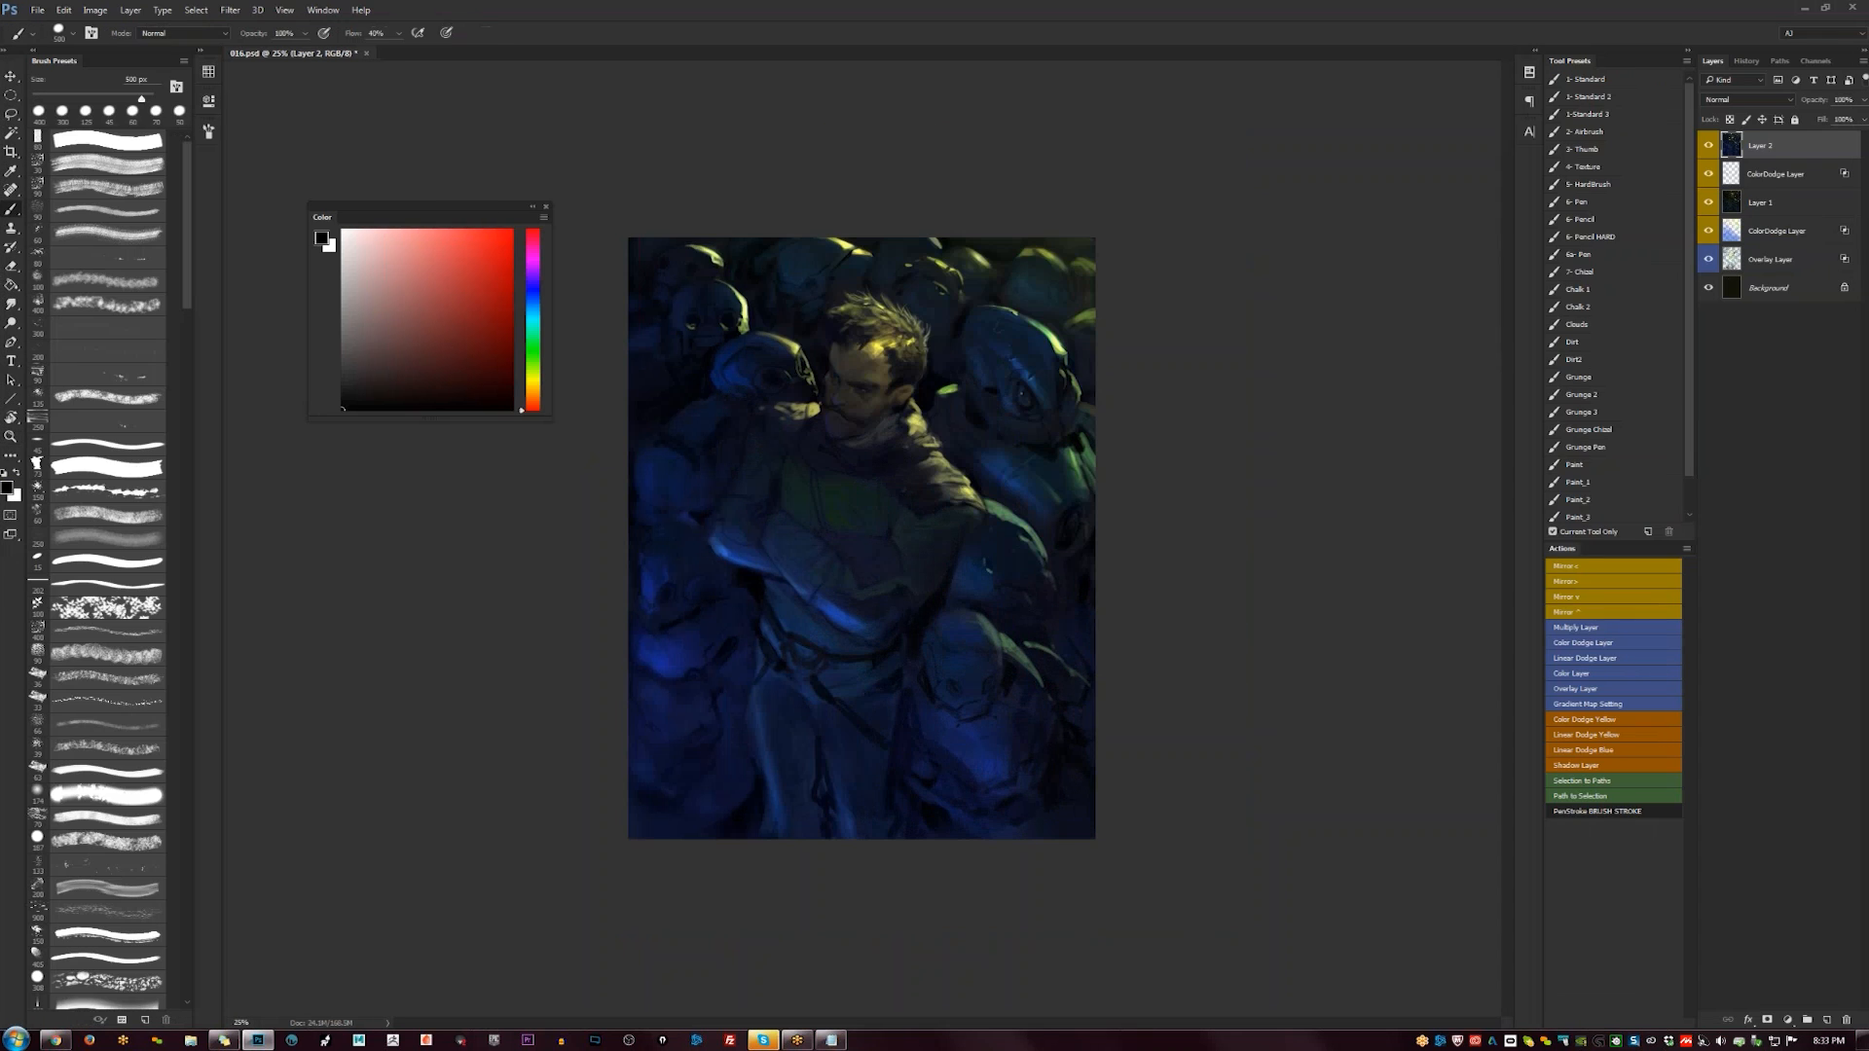
pyautogui.keyDown('alt'); pyautogui.click(1028, 565); pyautogui.keyUp('alt')
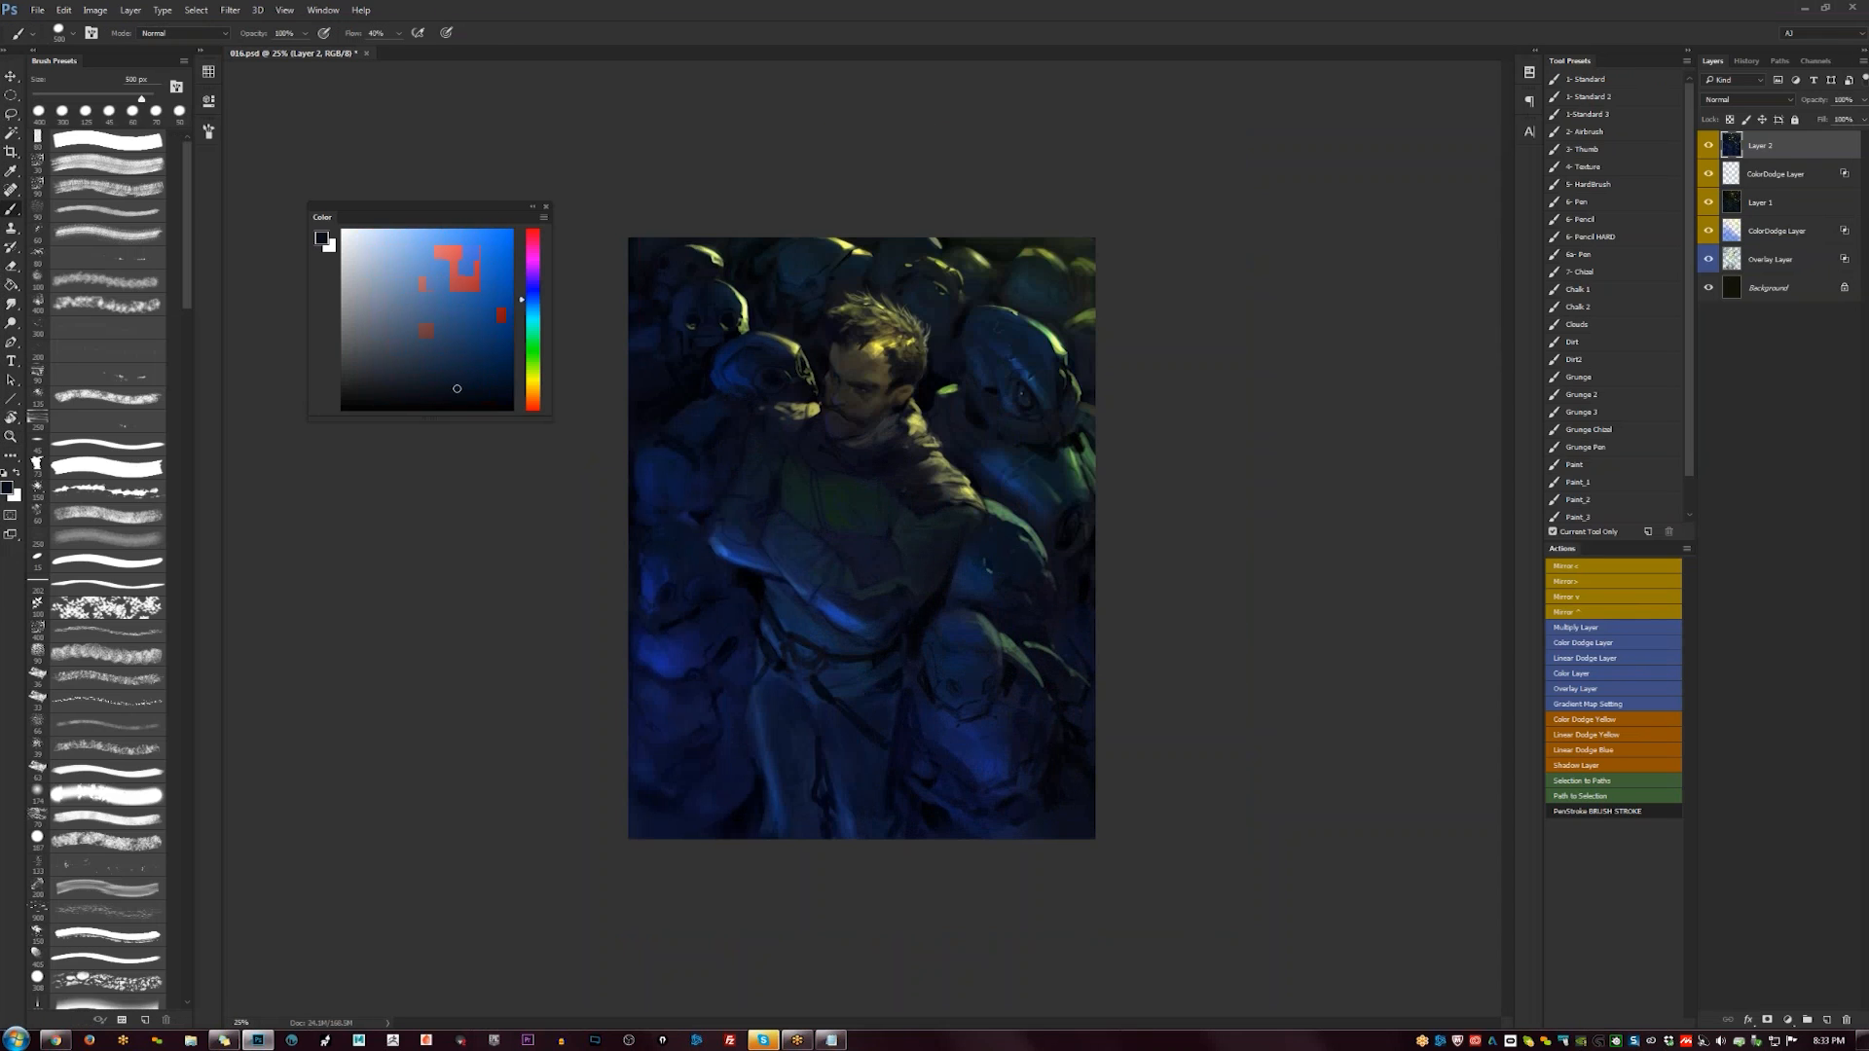
pyautogui.press('[')
pyautogui.press('[')
pyautogui.moveTo(732, 713)
pyautogui.mouseDown()
pyautogui.moveTo(804, 743)
pyautogui.moveTo(798, 721)
pyautogui.moveTo(805, 782)
pyautogui.moveTo(825, 786)
pyautogui.moveTo(769, 794)
pyautogui.mouseUp()
# - Paint a dark contour down the side of the new rounded head against the man's legs using a smaller brush
pyautogui.press('[')
pyautogui.press('[')
pyautogui.press('[')
pyautogui.press('d')
pyautogui.keyDown('alt'); pyautogui.click(804, 715); pyautogui.keyUp('alt')
pyautogui.press(']')
pyautogui.moveTo(804, 713); pyautogui.dragTo(815, 806)
# - Fill the new rounded head in the lower corner with sampled blue tones to form a solid dome
pyautogui.press('d')
pyautogui.keyDown('alt'); pyautogui.click(713, 710); pyautogui.keyUp('alt')
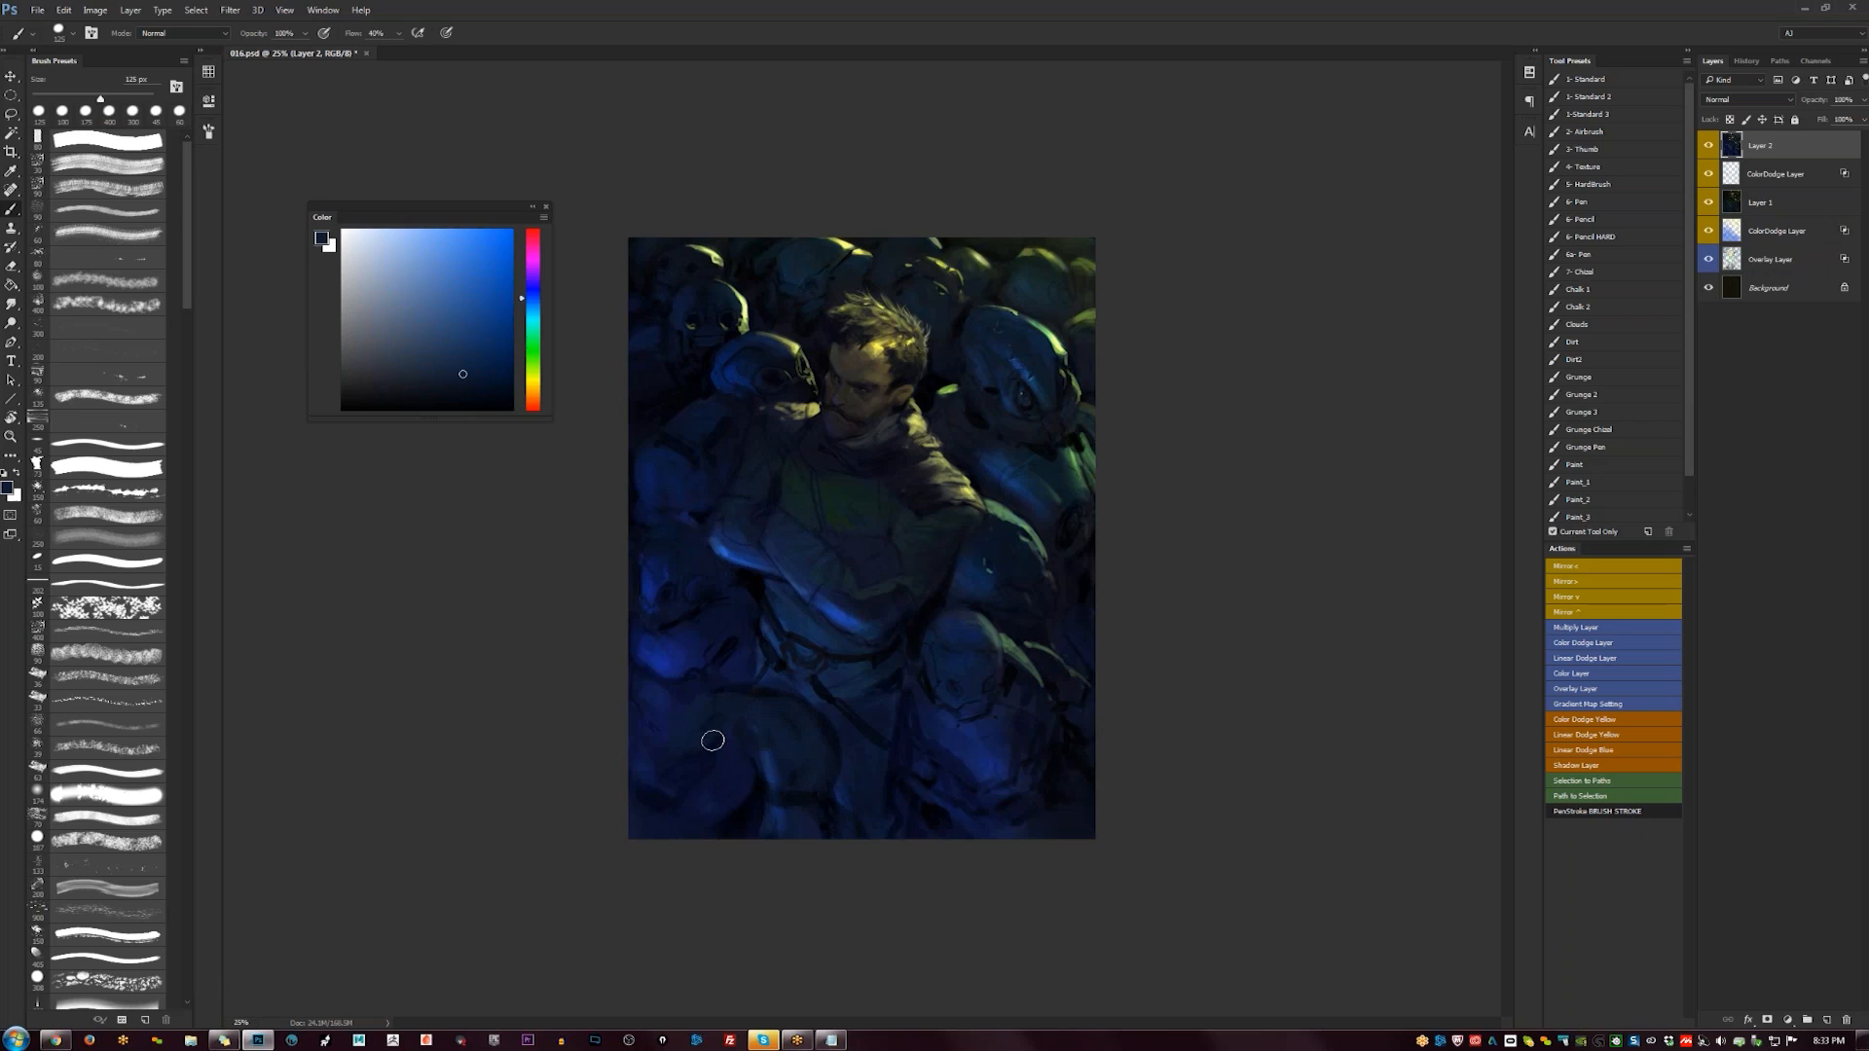
pyautogui.press('d')
pyautogui.keyDown('alt'); pyautogui.click(673, 765); pyautogui.keyUp('alt')
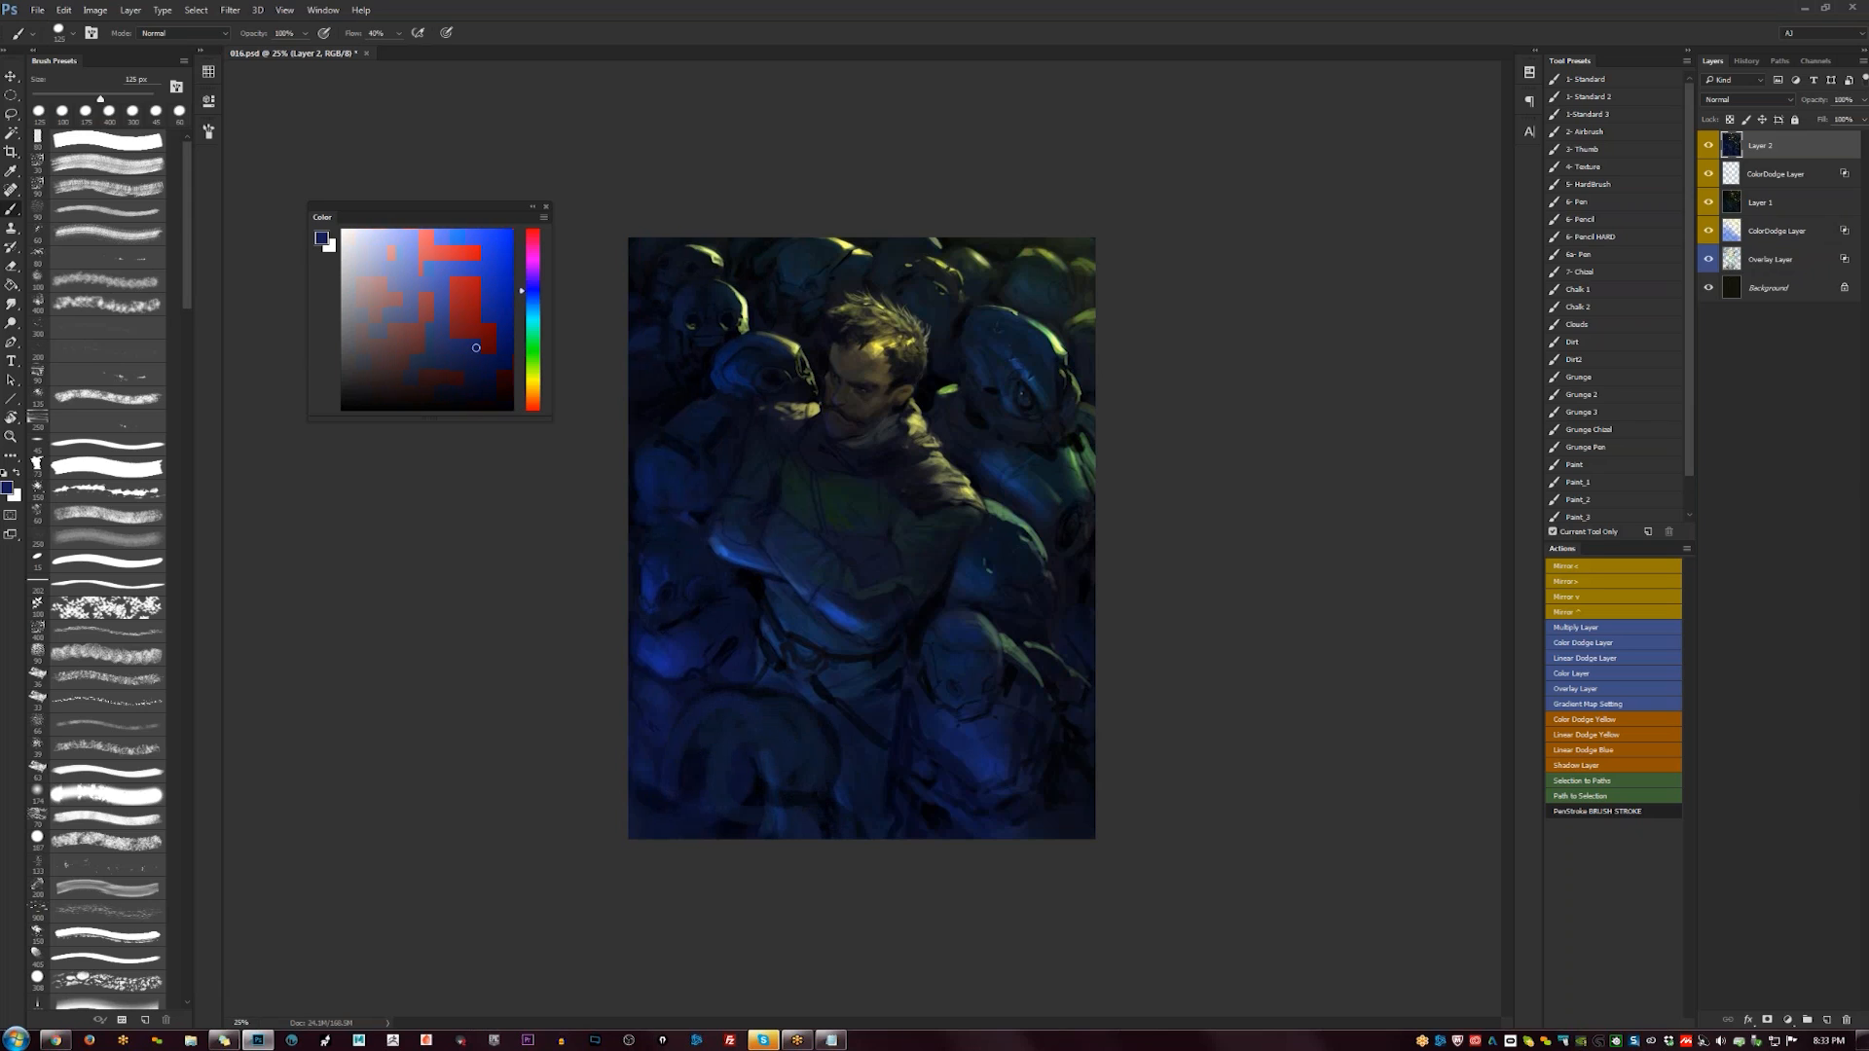
pyautogui.press('[')
pyautogui.press('[')
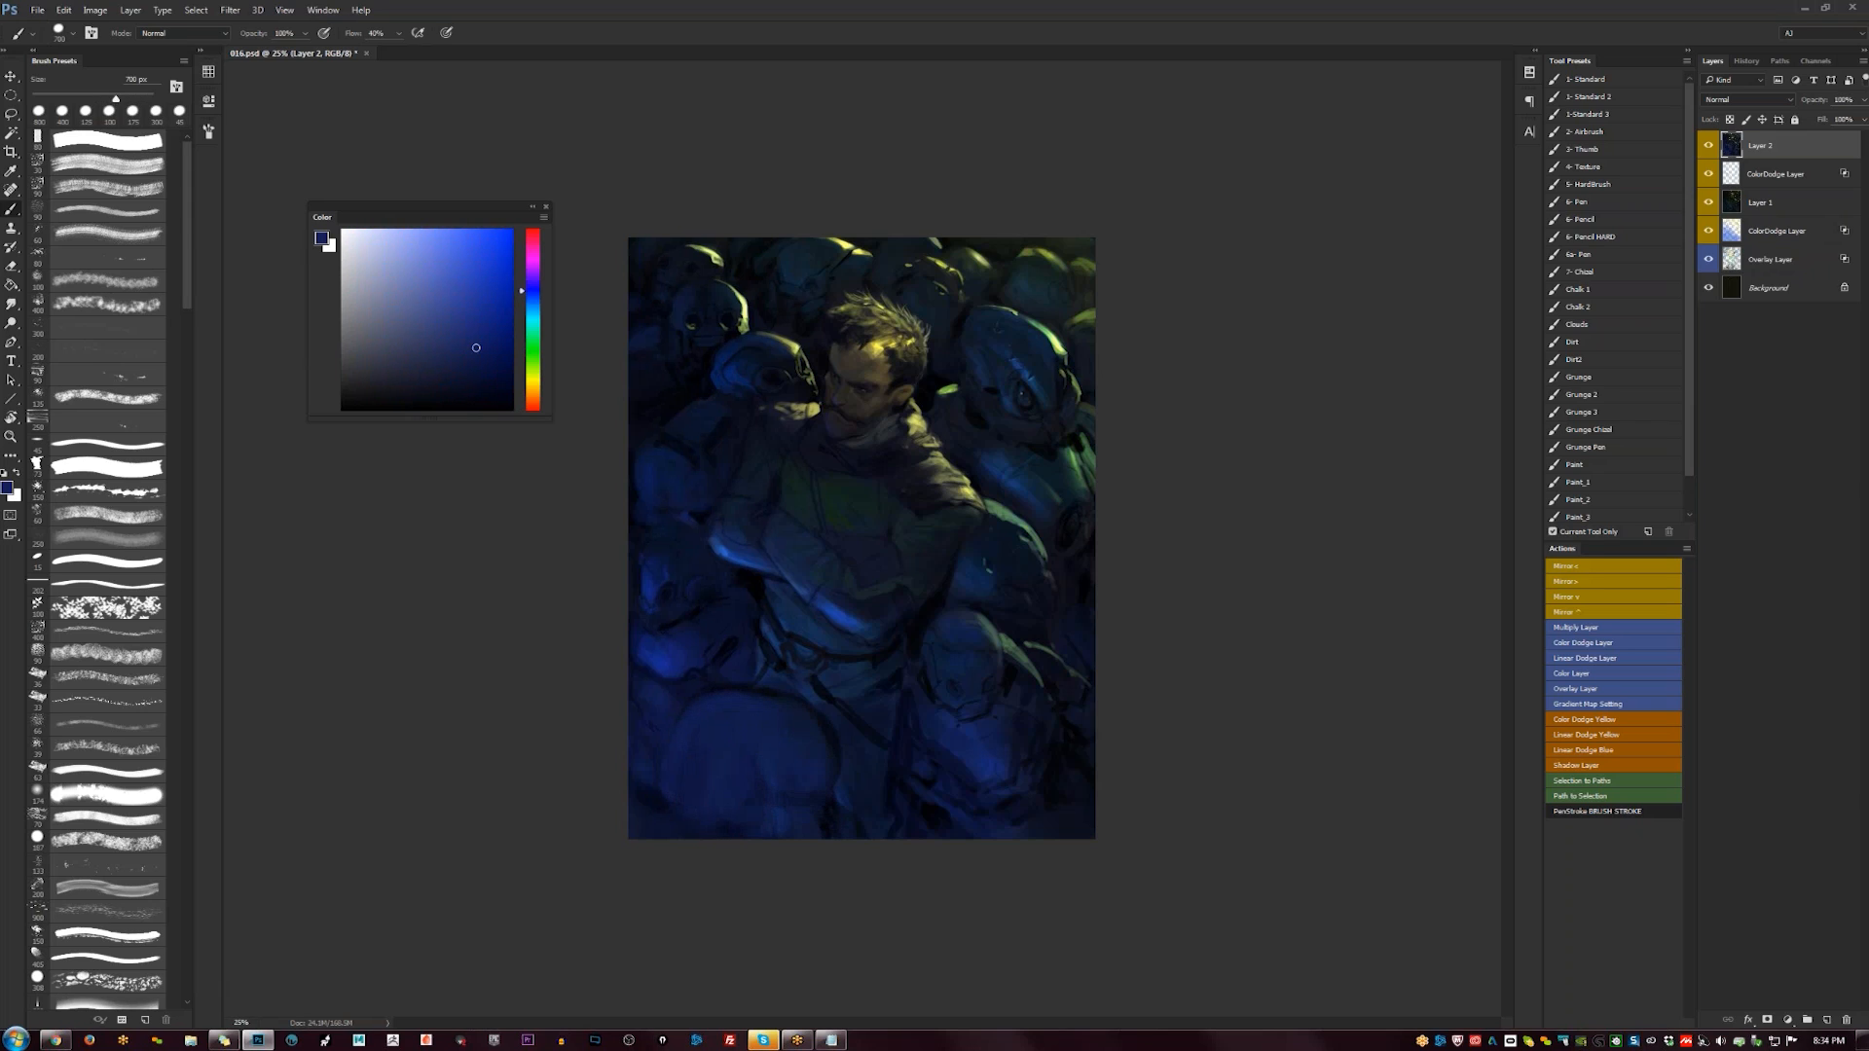
# - Paint two dark eye sockets on the new rounded head and shape the cheek beneath them
pyautogui.press('d')
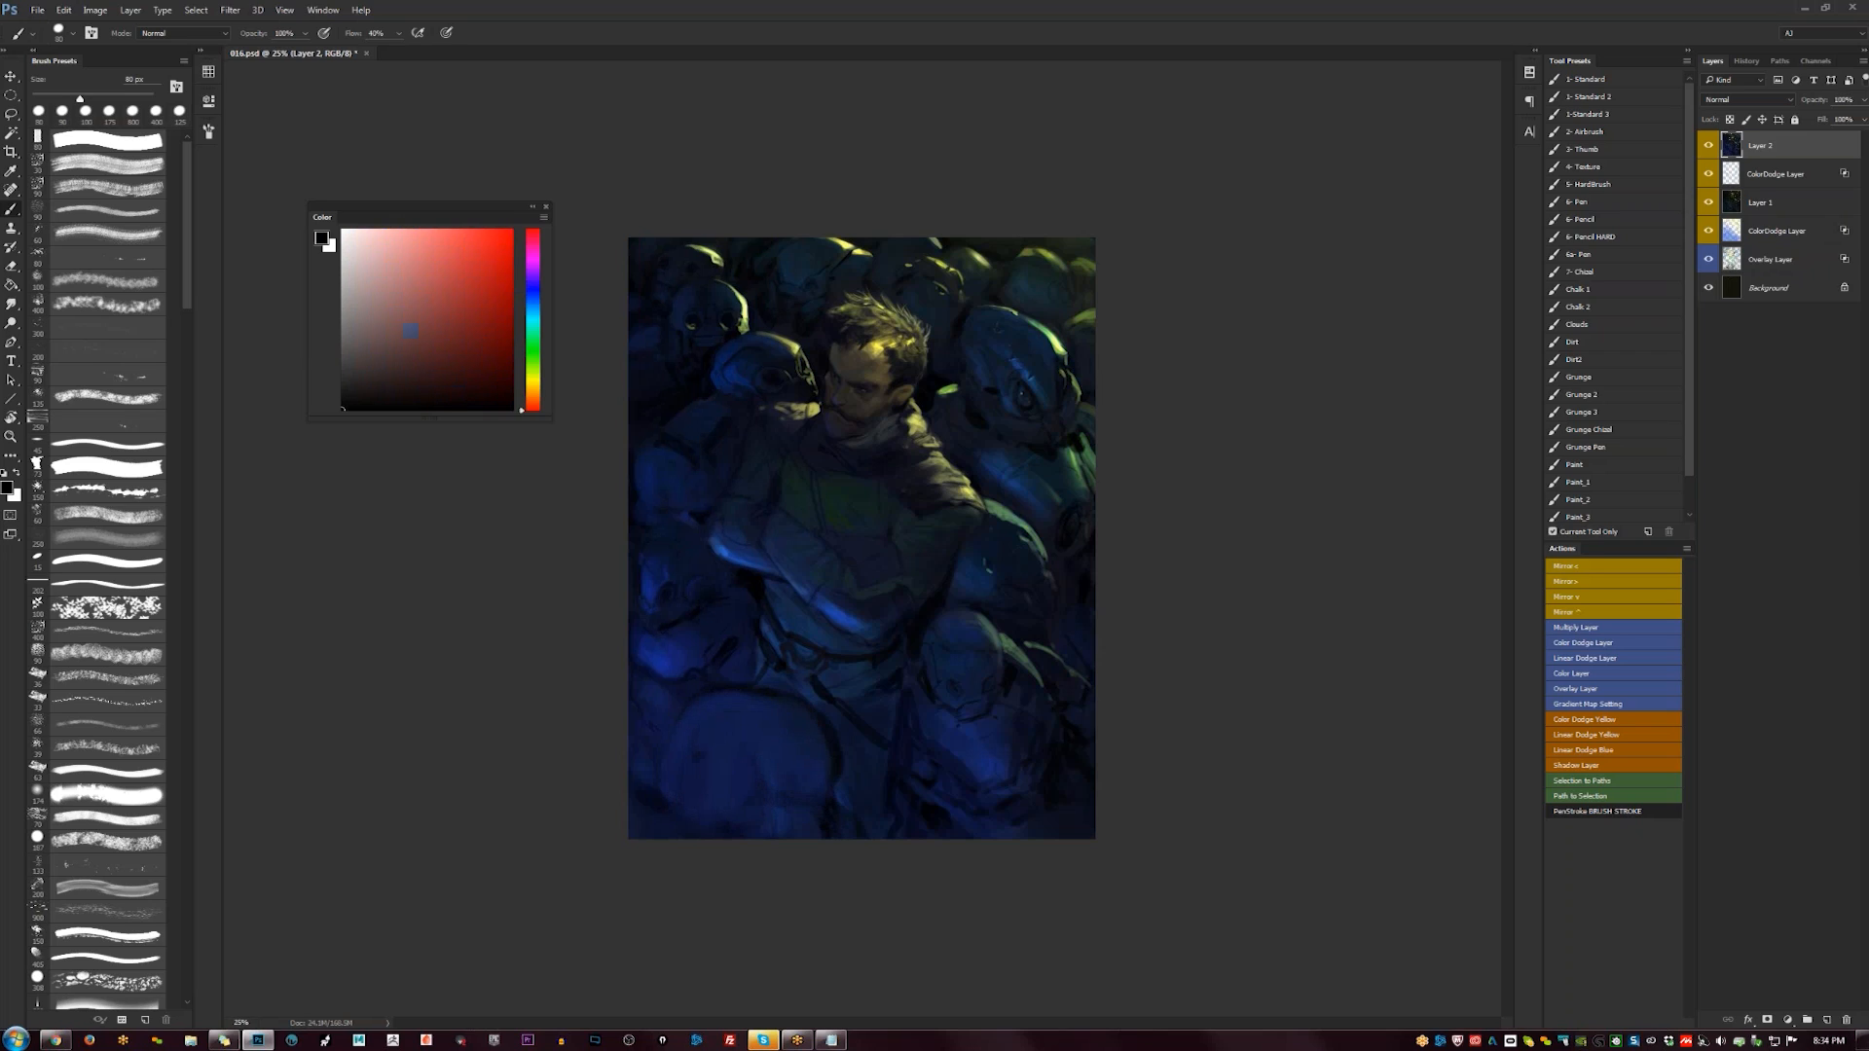
pyautogui.click(703, 774)
pyautogui.click(792, 766)
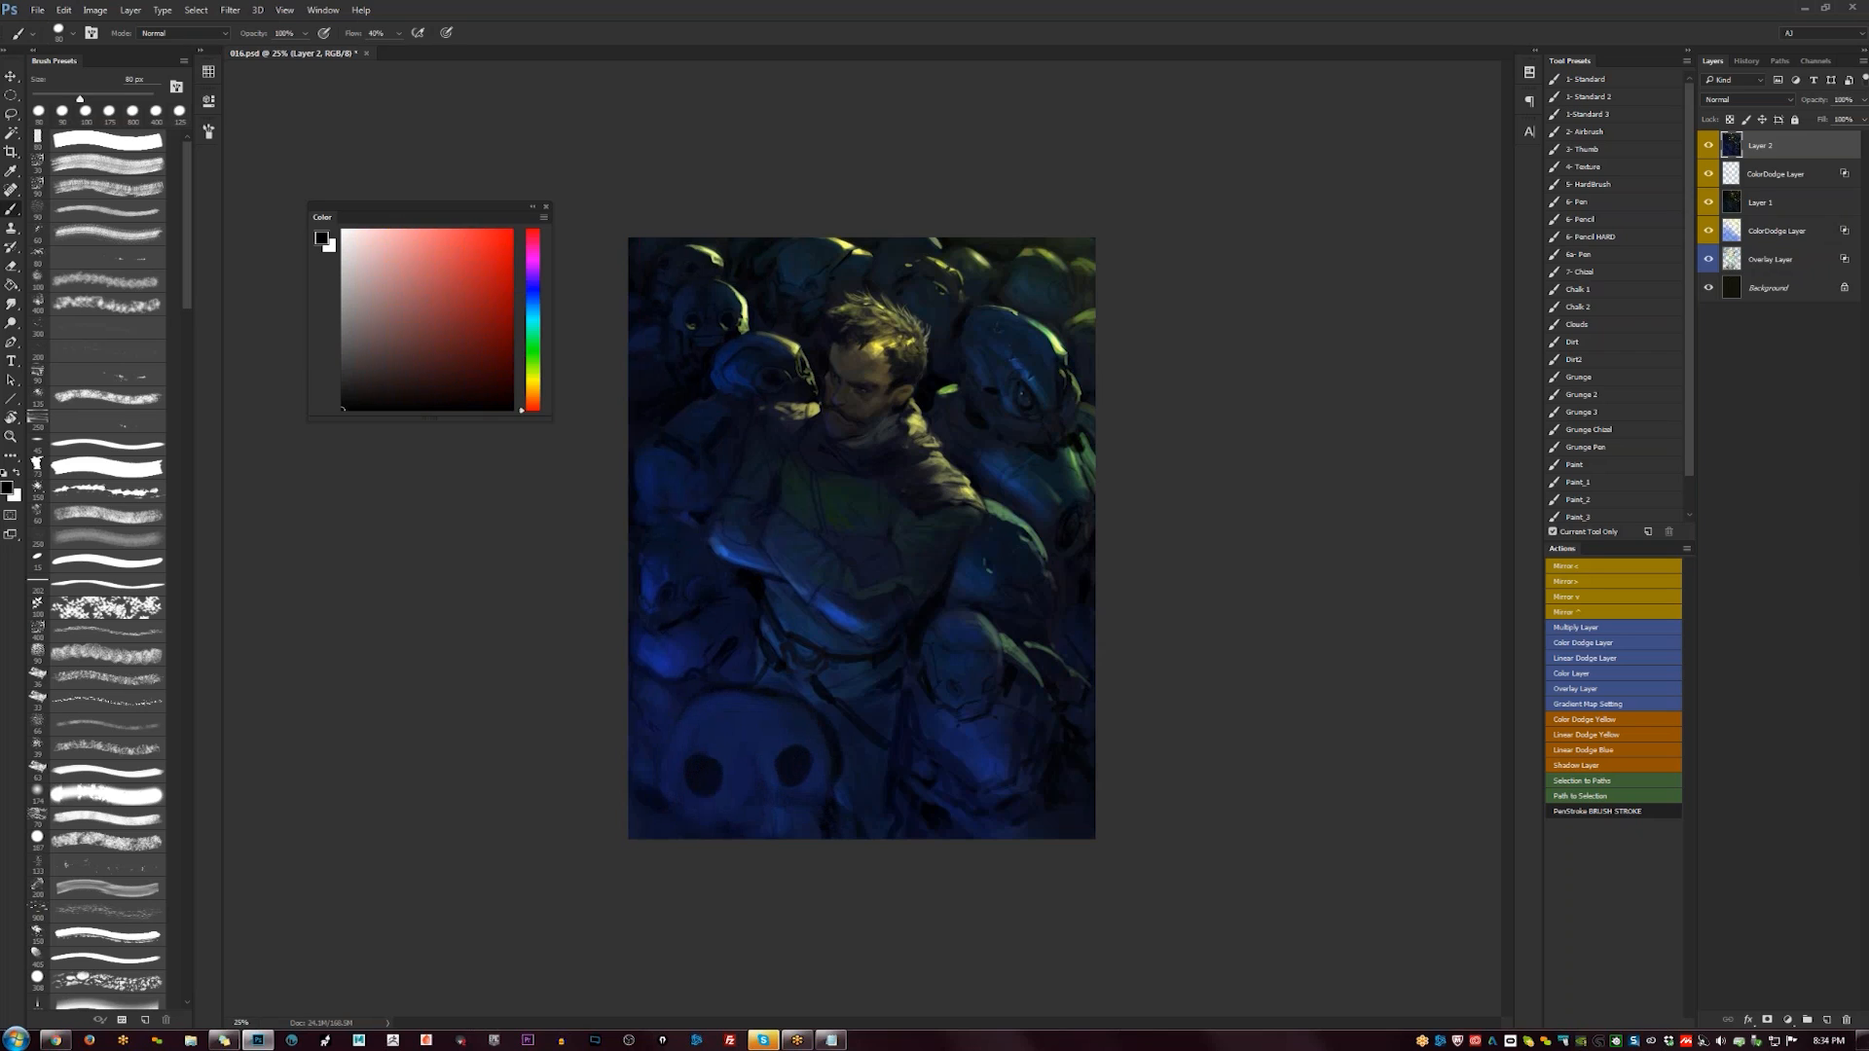
pyautogui.press('[')
pyautogui.press('[')
pyautogui.press('[')
pyautogui.moveTo(727, 786)
pyautogui.mouseDown()
pyautogui.moveTo(689, 751)
pyautogui.moveTo(681, 804)
pyautogui.mouseUp()
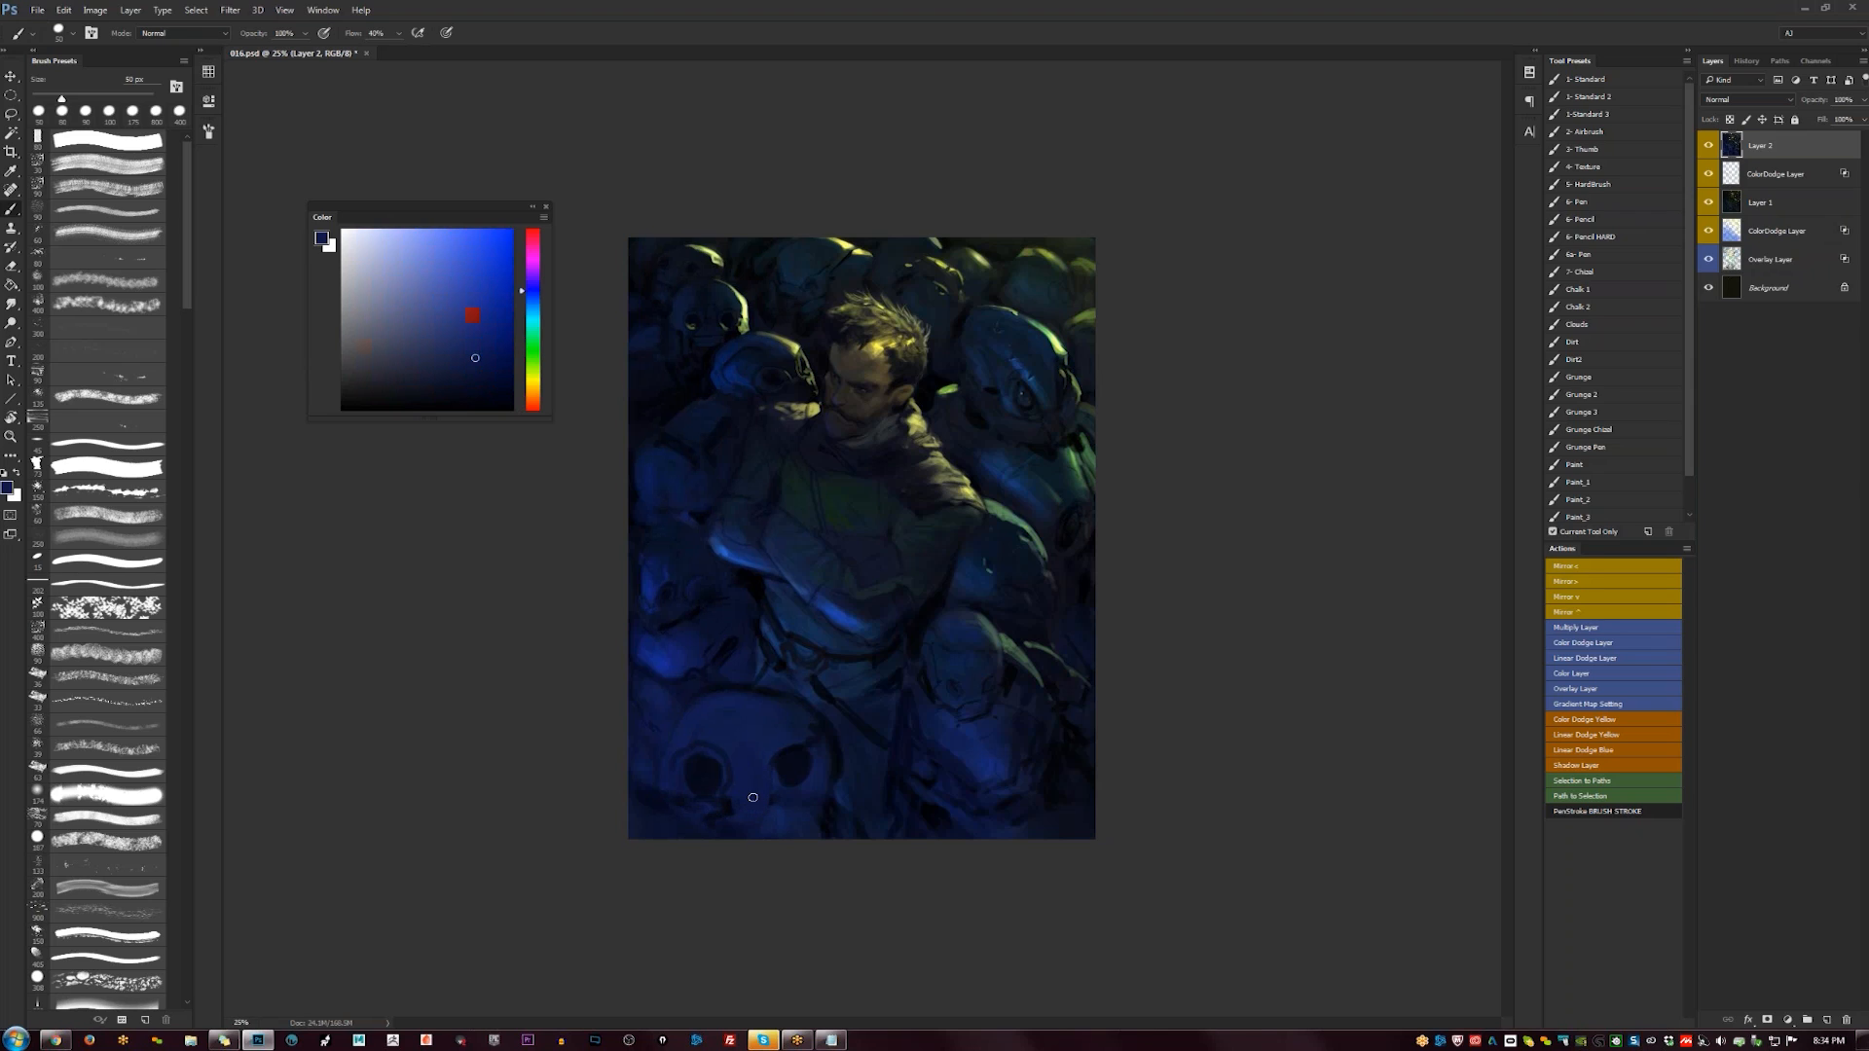
# - Paint the nose of the new skull-like head between the eye sockets with sampled dark blue
pyautogui.moveTo(734, 793); pyautogui.dragTo(735, 820)
pyautogui.press(']')
pyautogui.press(']')
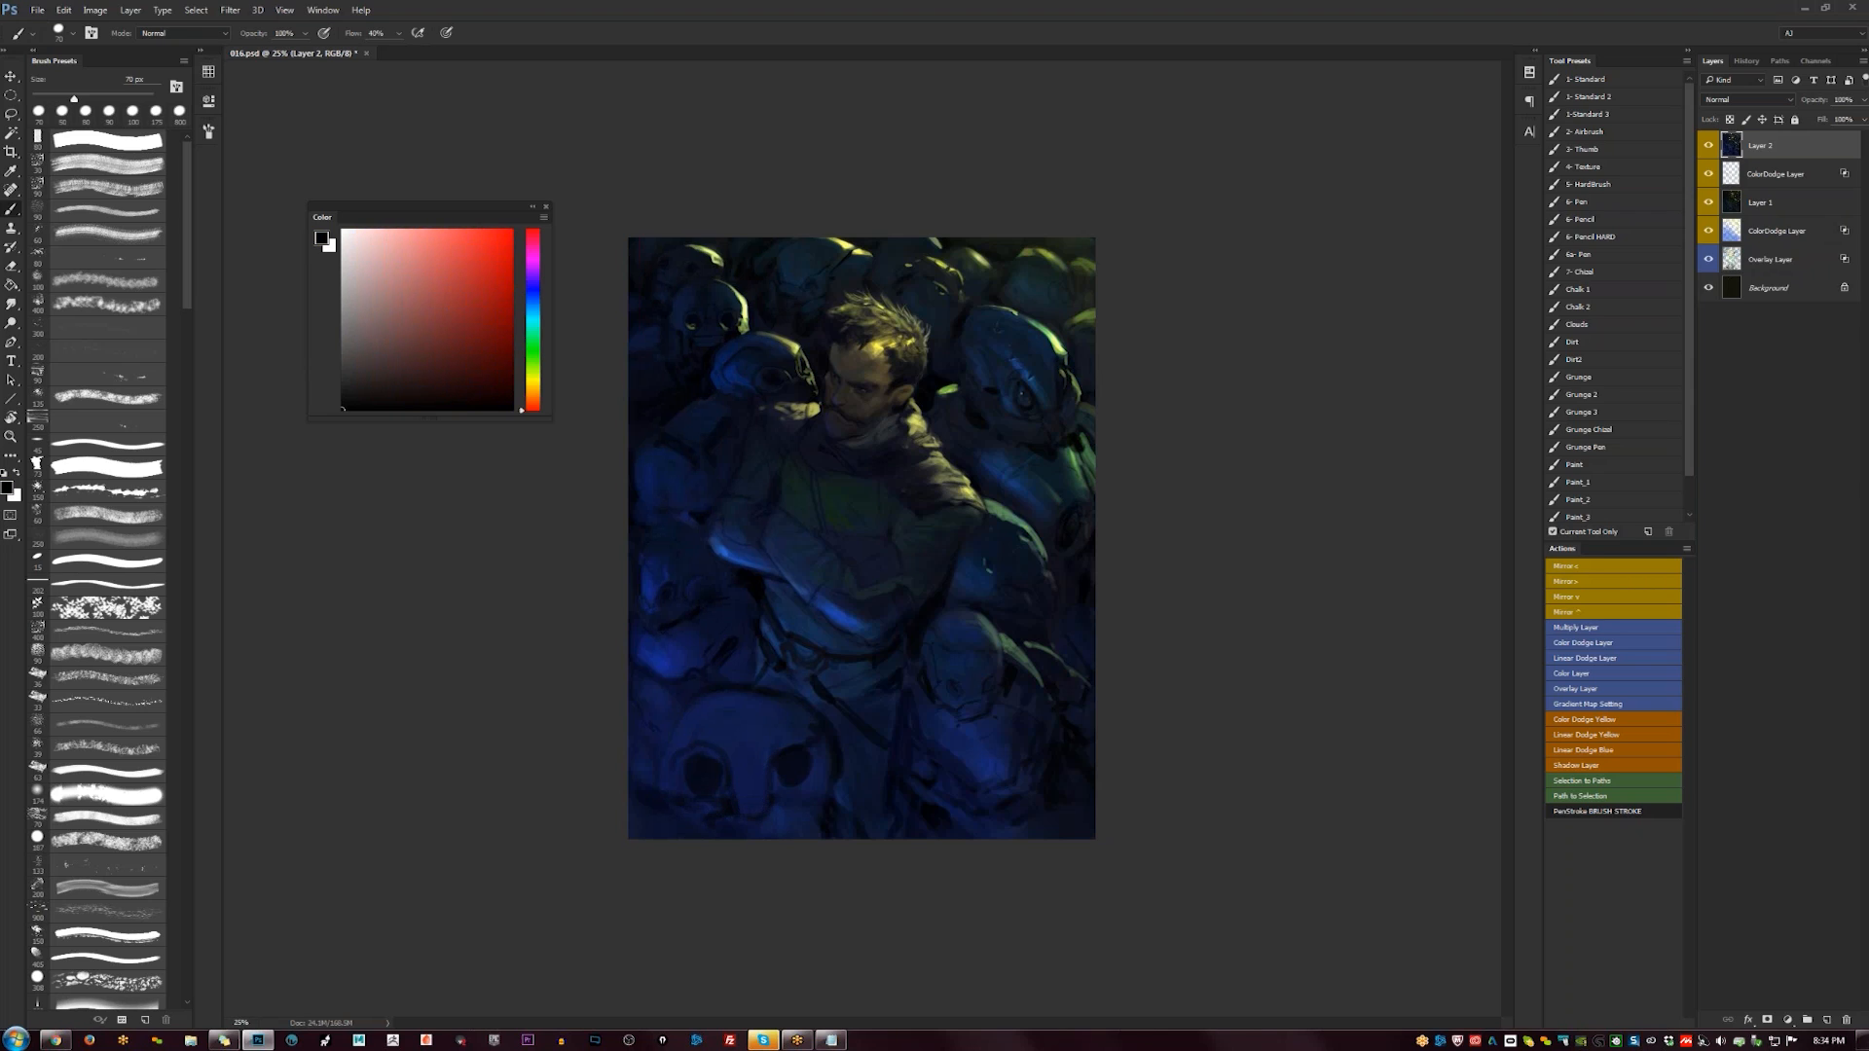
pyautogui.keyDown('alt'); pyautogui.click(746, 801); pyautogui.keyUp('alt')
pyautogui.press(']')
pyautogui.press(']')
pyautogui.press(']')
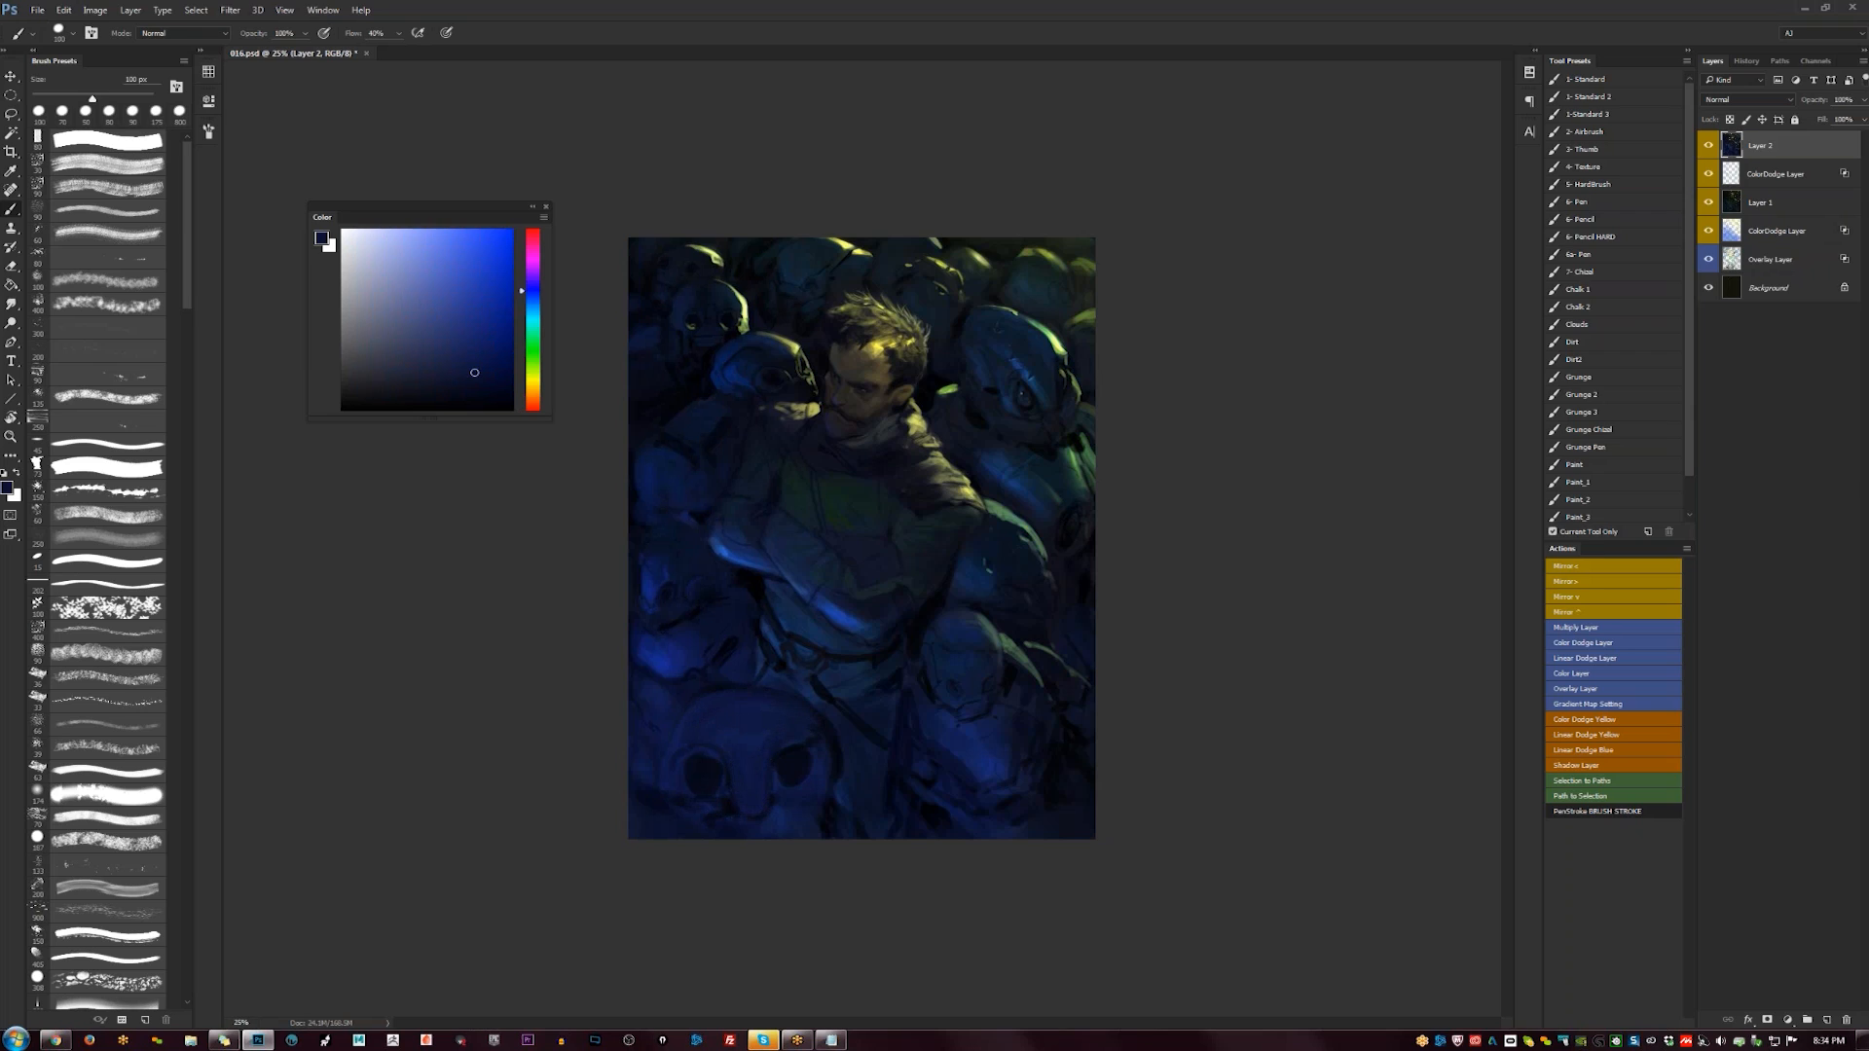
# - Paint a brighter blue highlight along the skull-like head's temple, sampling the color from the lit figure above it
pyautogui.keyDown('alt'); pyautogui.click(706, 776); pyautogui.keyUp('alt')
pyautogui.keyDown('alt'); pyautogui.click(745, 750); pyautogui.keyUp('alt')
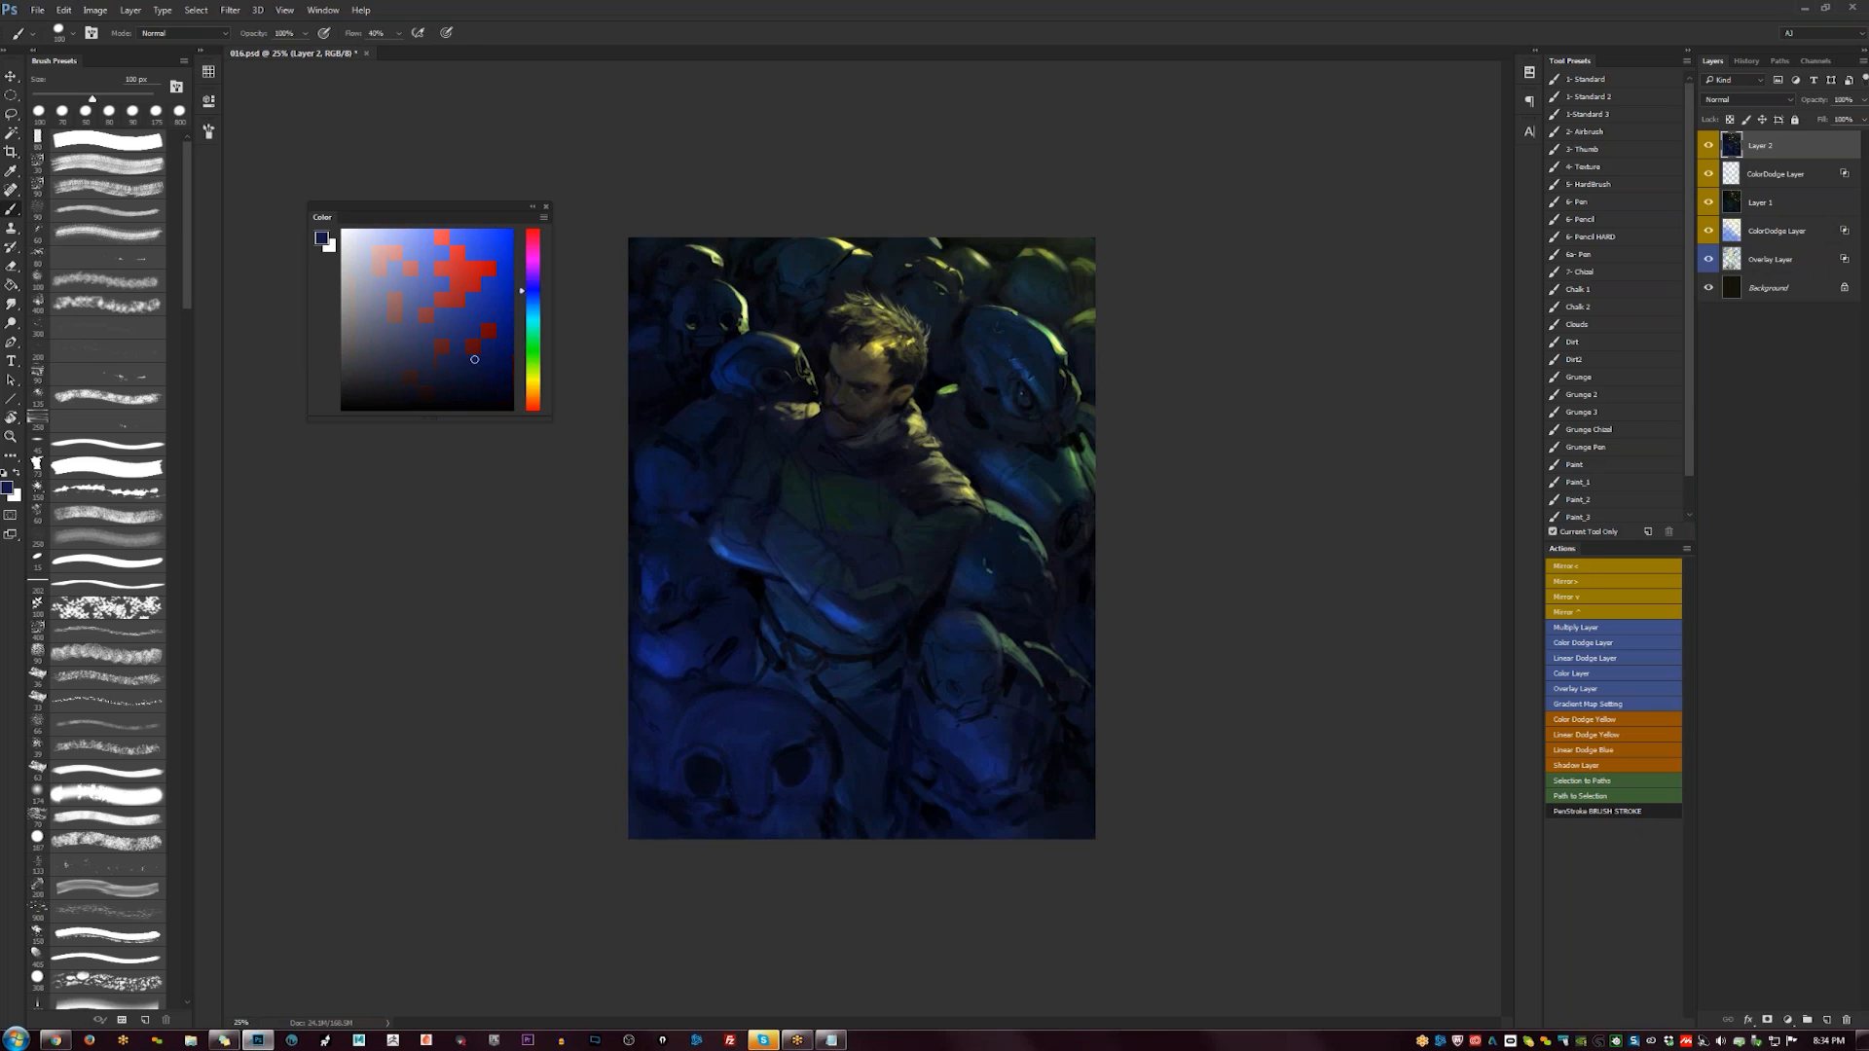
pyautogui.keyDown('alt'); pyautogui.click(703, 776); pyautogui.keyUp('alt')
pyautogui.moveTo(680, 725); pyautogui.dragTo(671, 754)
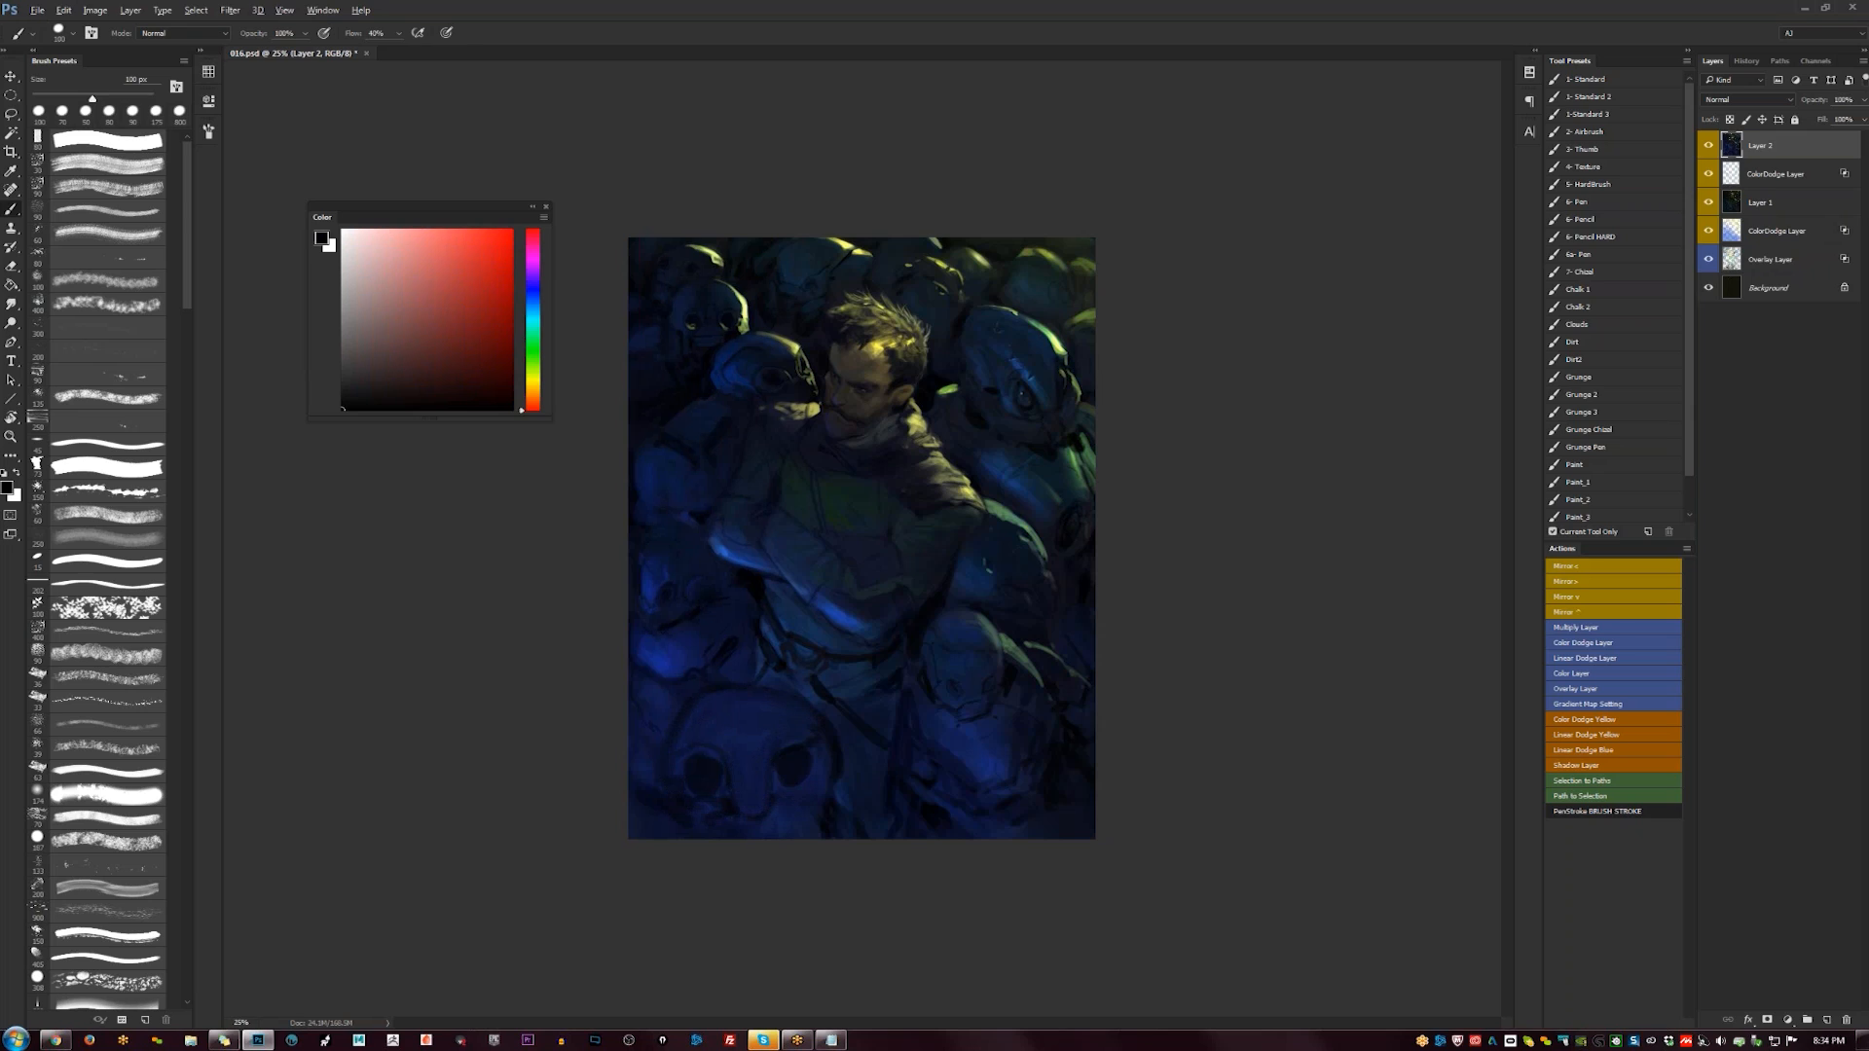
pyautogui.keyDown('alt'); pyautogui.click(693, 732); pyautogui.keyUp('alt')
pyautogui.keyDown('alt'); pyautogui.click(668, 655); pyautogui.keyUp('alt')
pyautogui.press('[')
pyautogui.press('[')
pyautogui.moveTo(685, 716); pyautogui.dragTo(667, 762)
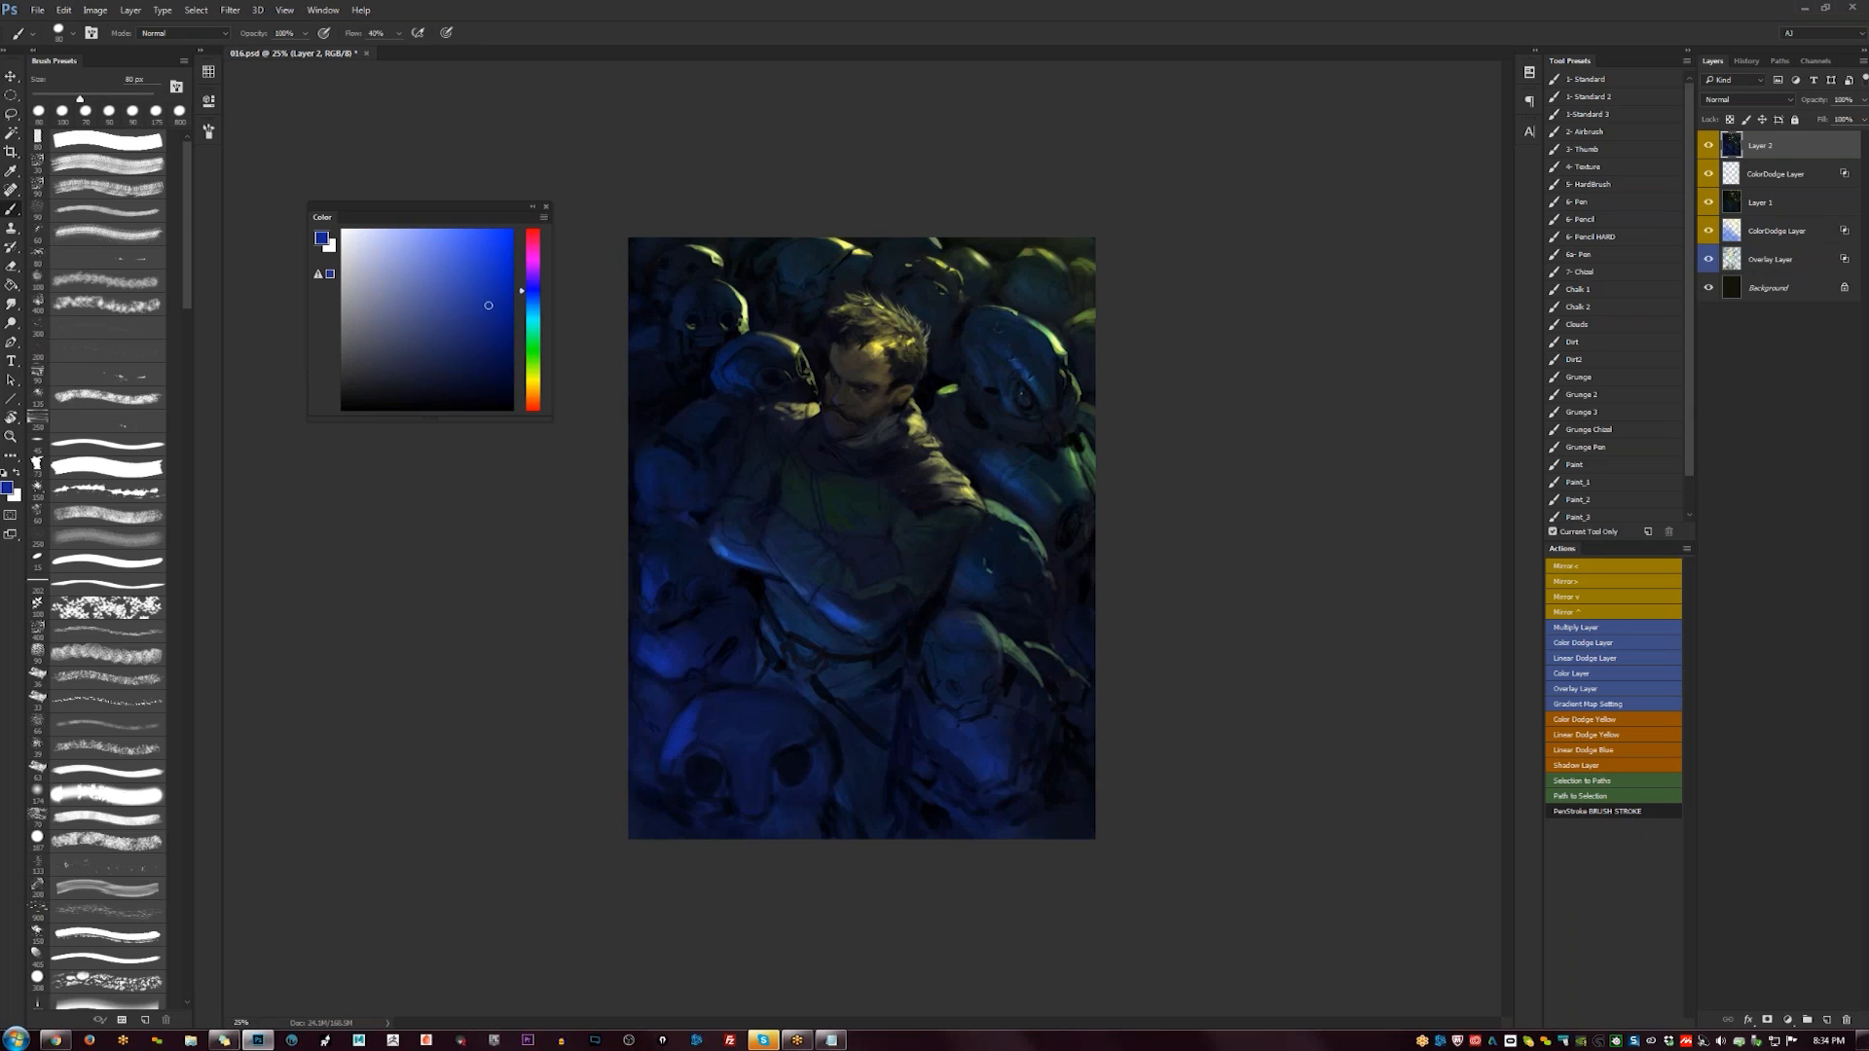
# - Refine the shading around the skull-like head's nose and cheeks with a small brush and sampled dark blue
pyautogui.press('[')
pyautogui.press('[')
pyautogui.press('[')
pyautogui.press('d')
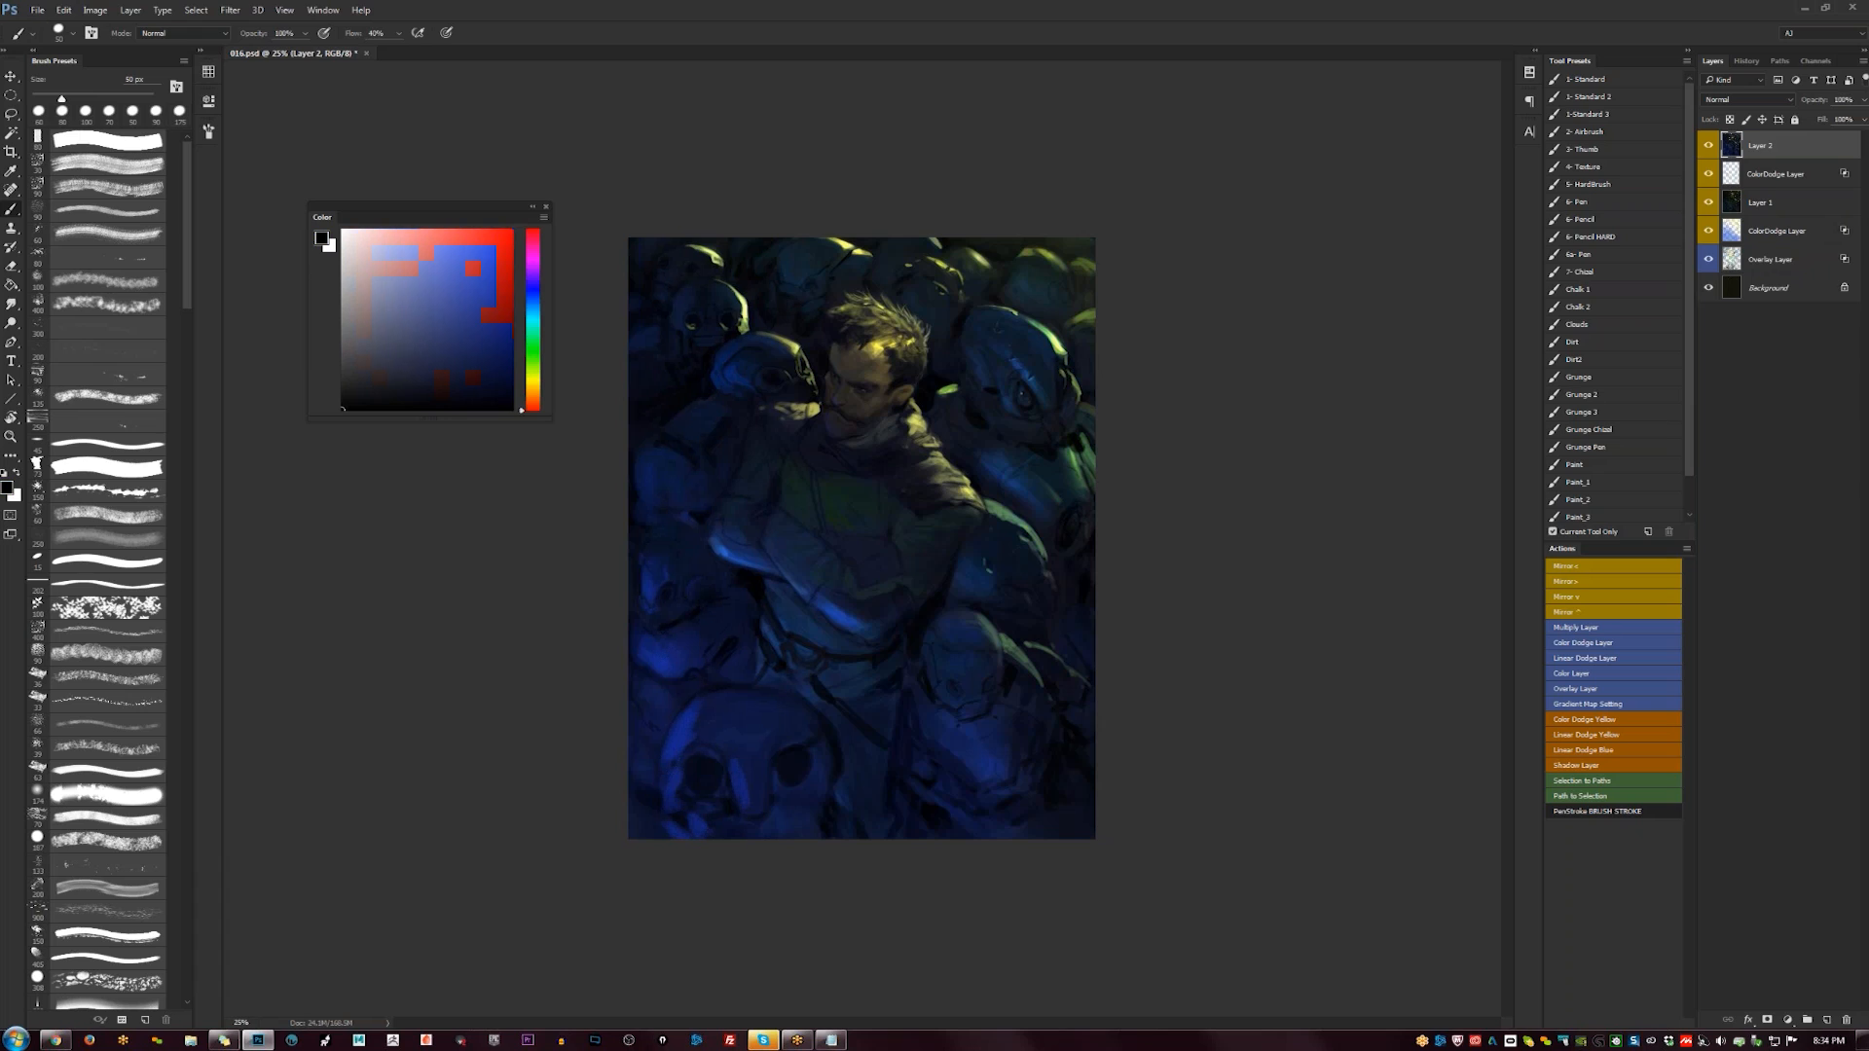
pyautogui.keyDown('alt'); pyautogui.click(820, 822); pyautogui.keyUp('alt')
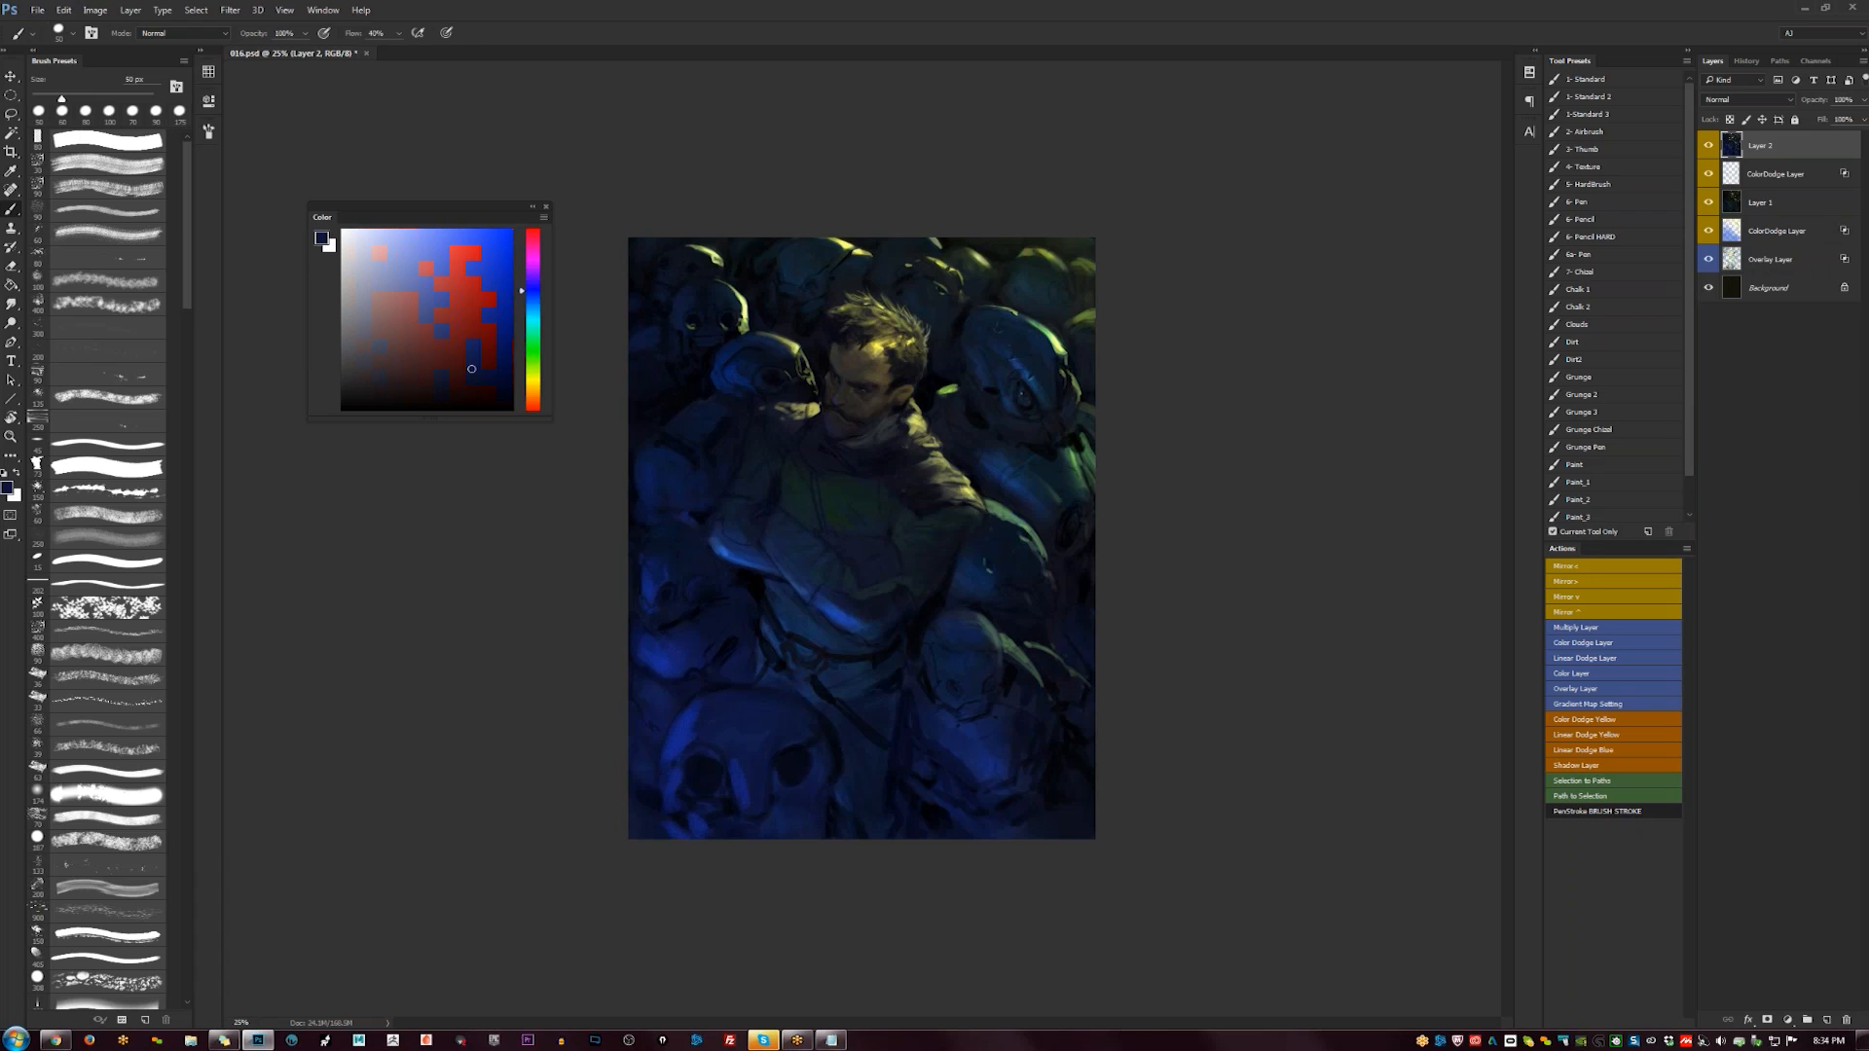
pyautogui.press(']')
pyautogui.press(']')
# - Paint dark mouth details beneath the skull-like head's nose and touch up its forehead with sampled blue
pyautogui.press('d')
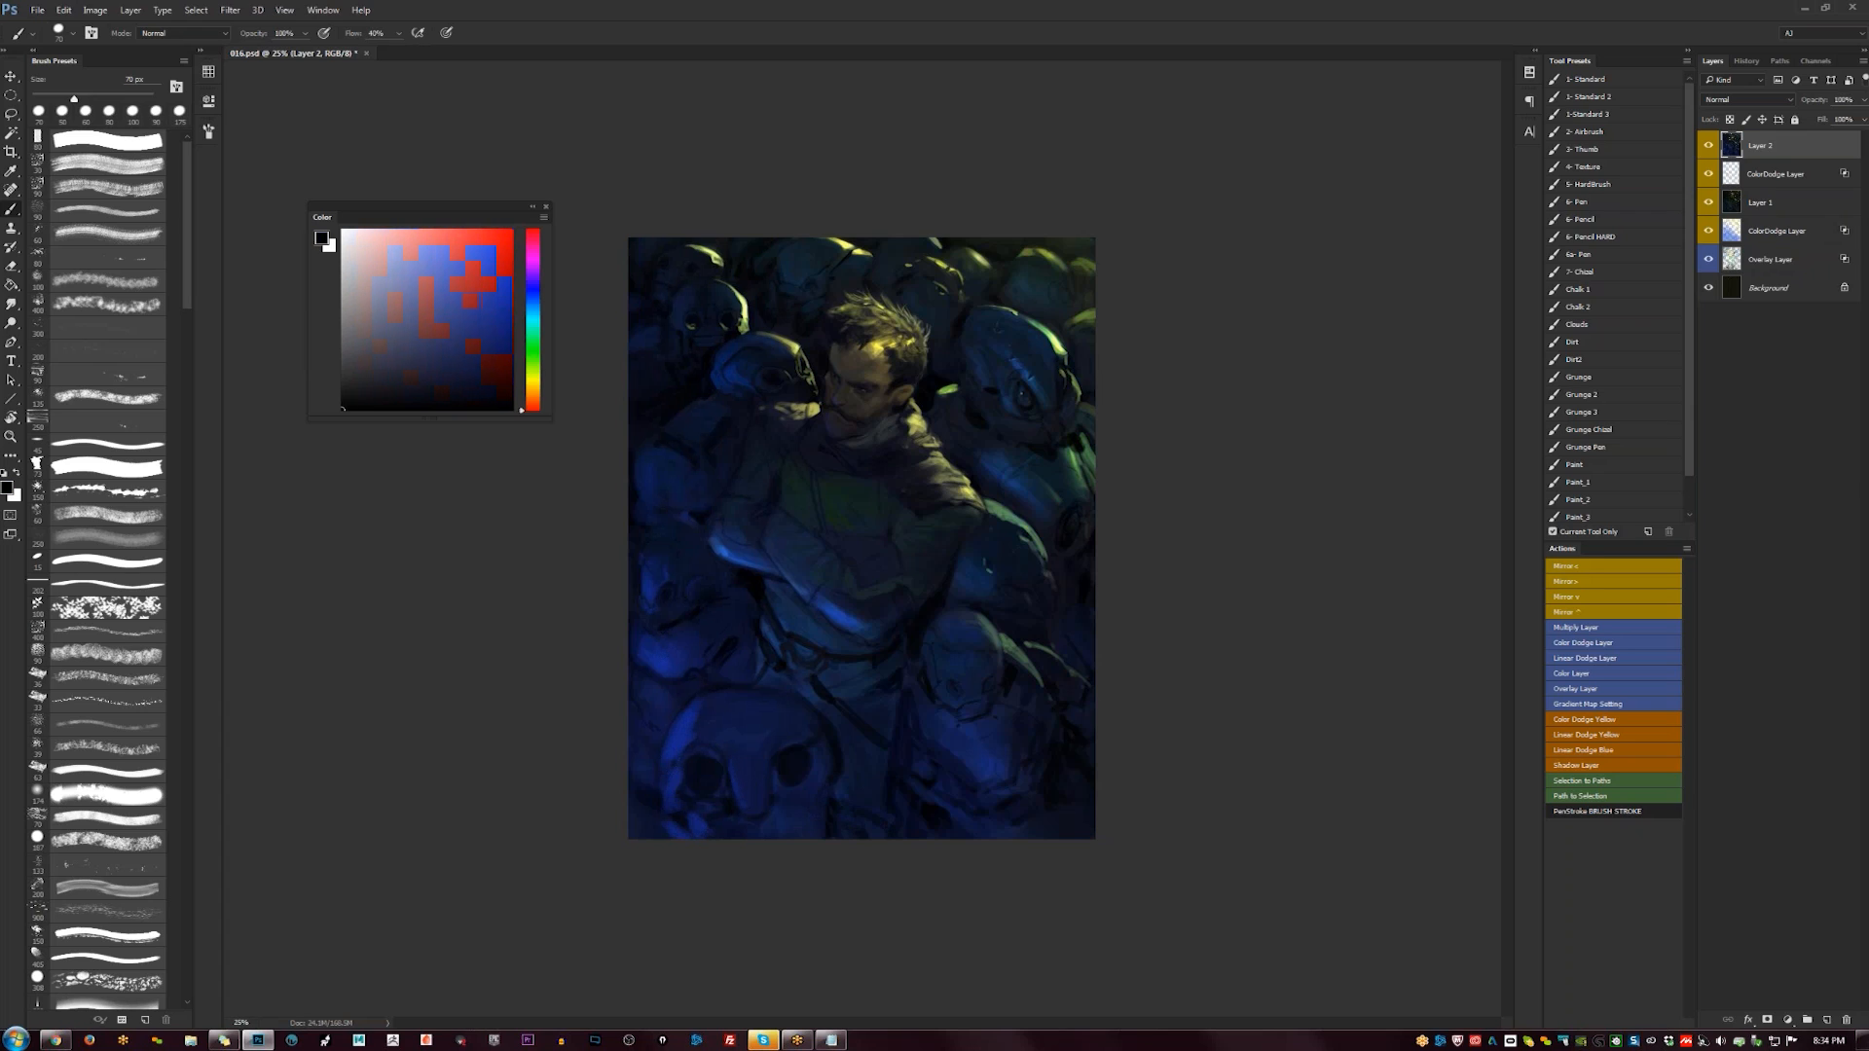
pyautogui.moveTo(742, 817); pyautogui.dragTo(785, 816)
pyautogui.press('[')
pyautogui.press('[')
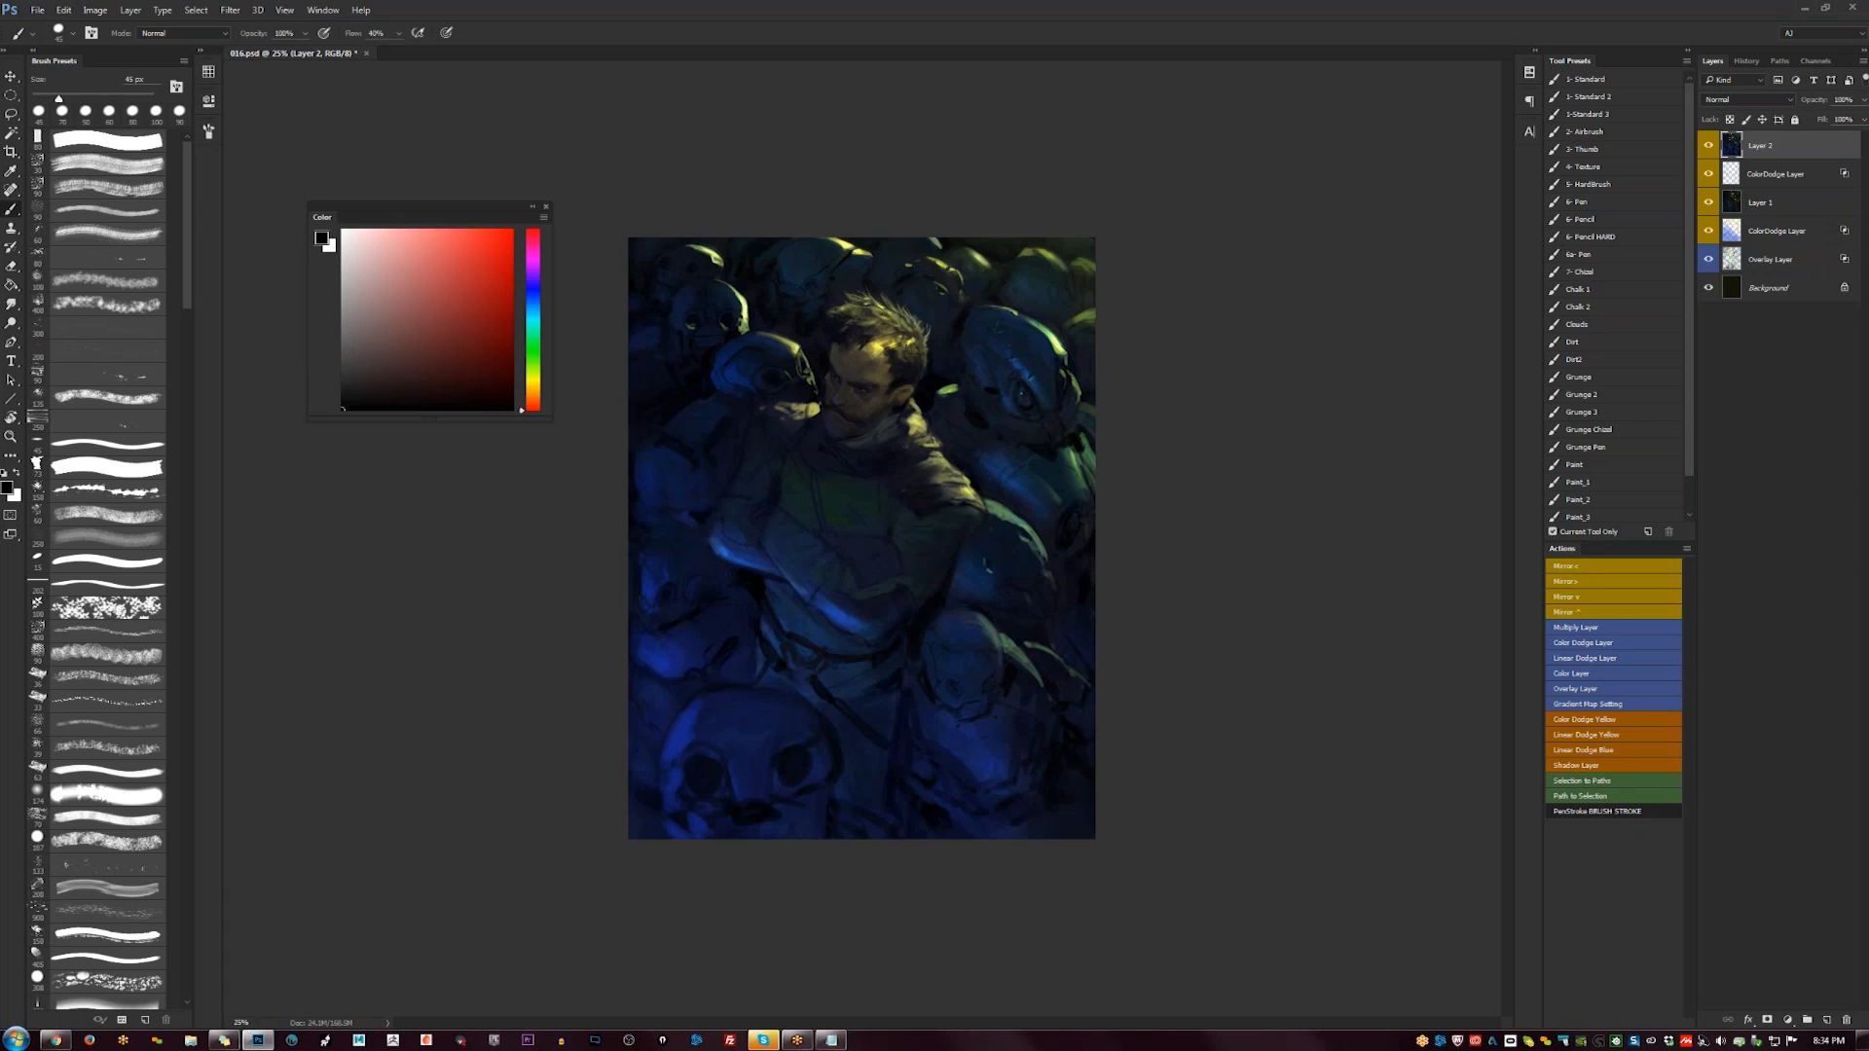
pyautogui.keyDown('alt'); pyautogui.click(707, 720); pyautogui.keyUp('alt')
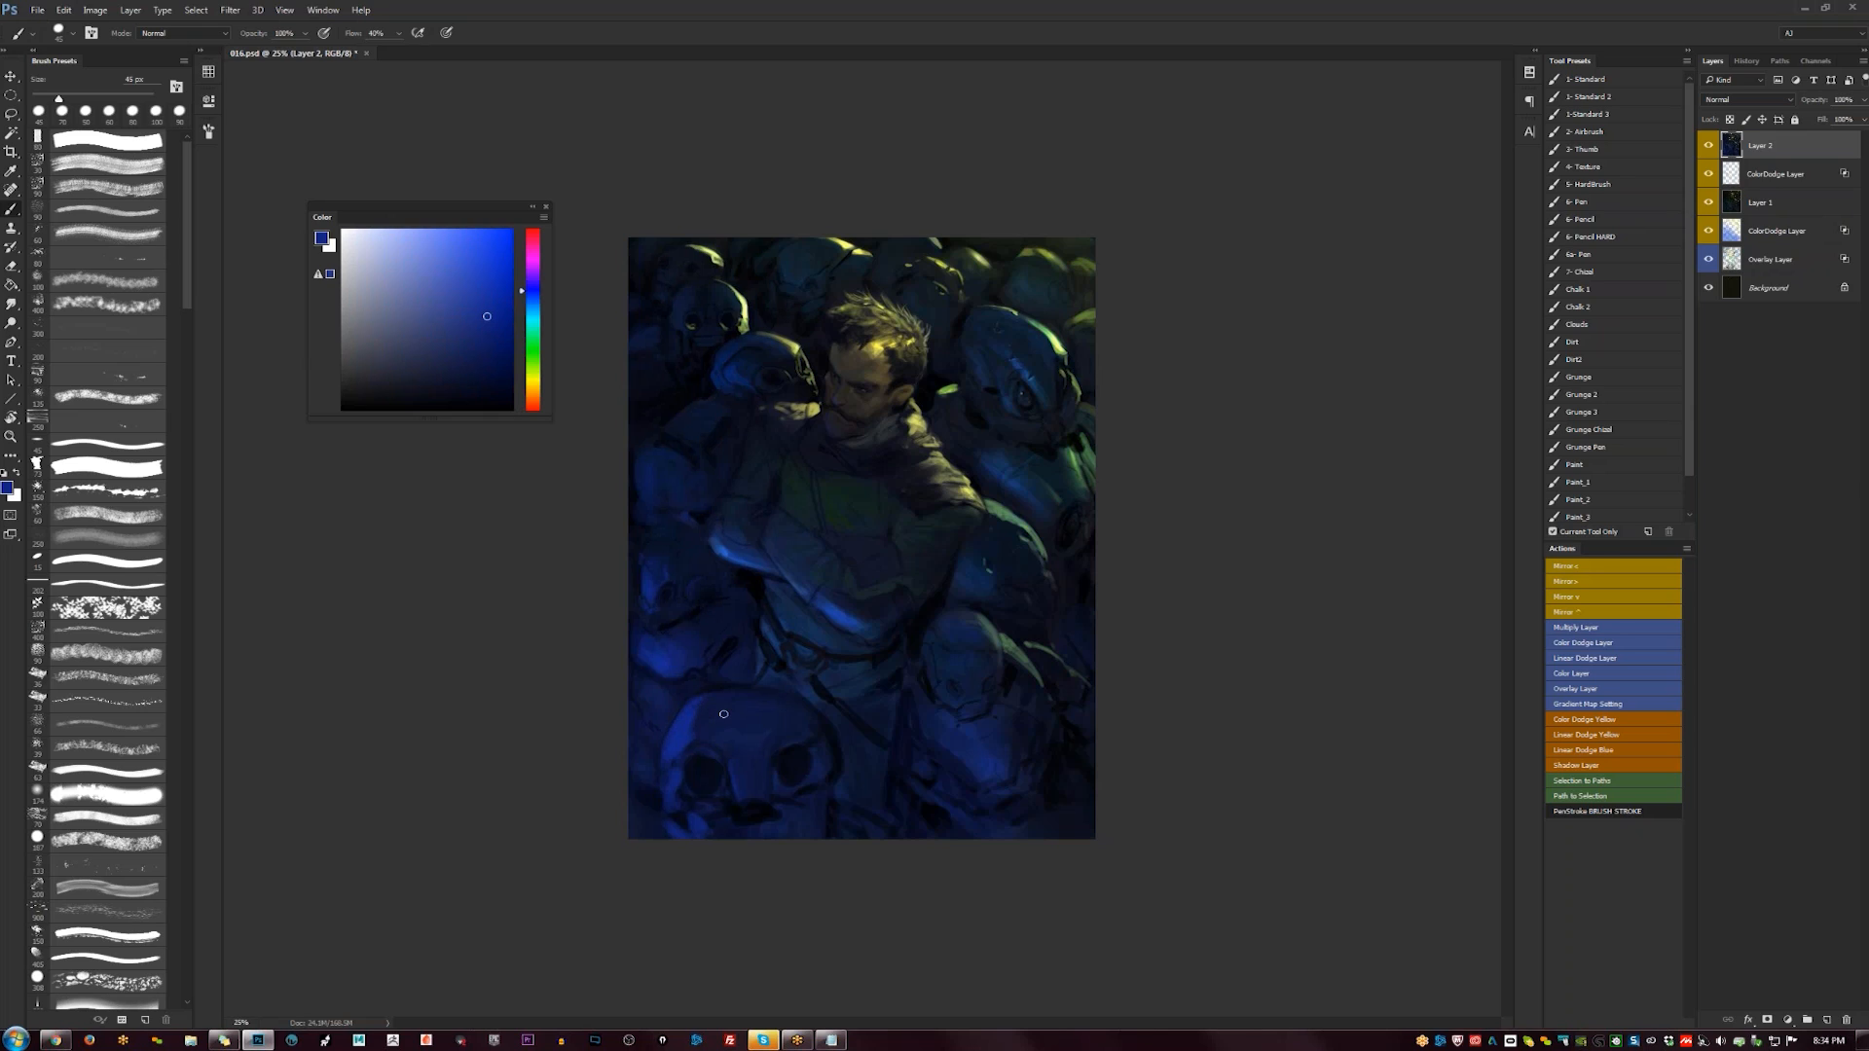
pyautogui.keyDown('alt'); pyautogui.click(687, 720); pyautogui.keyUp('alt')
# - Mirror the canvas and paint sampled dark blue over the man's legs beside the skull-like head with a larger brush
pyautogui.press('d')
pyautogui.press(']')
pyautogui.press(']')
pyautogui.press(']')
pyautogui.press(']')
pyautogui.press(']')
pyautogui.press(']')
pyautogui.hotkey('ctrl', 'shift', 'h')
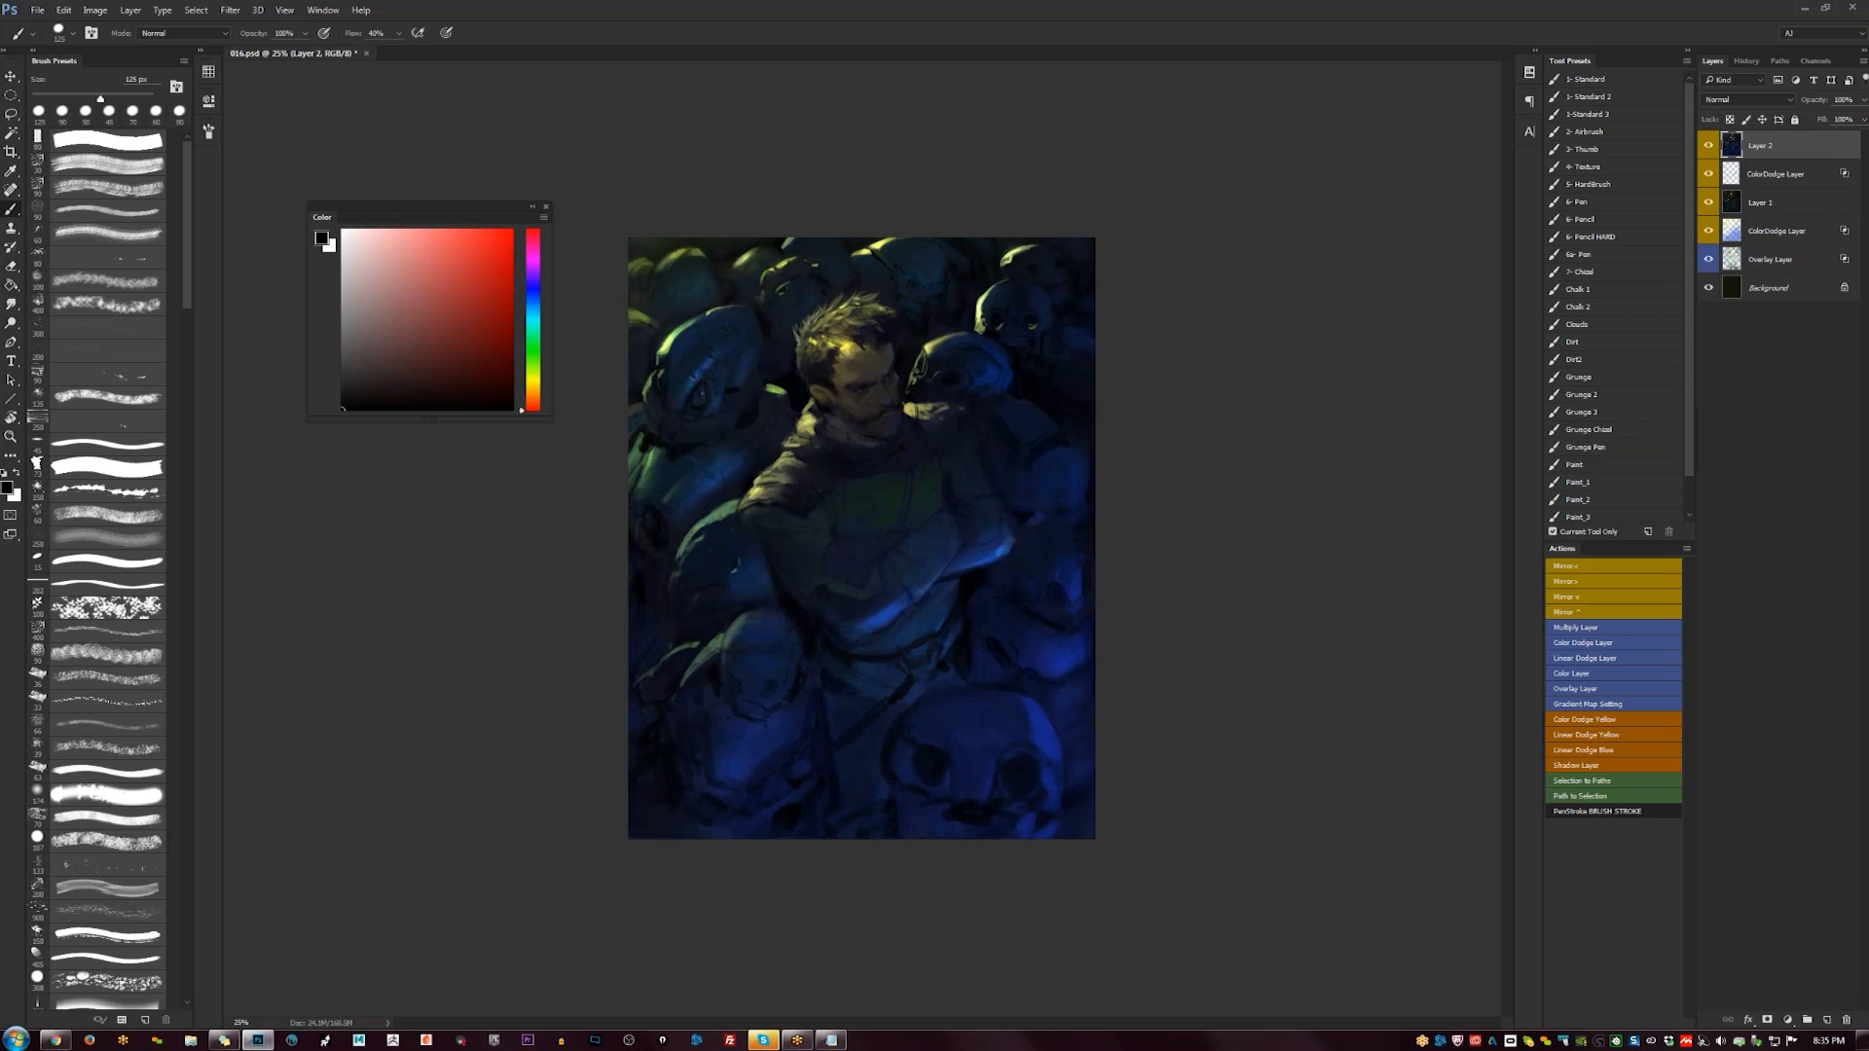
pyautogui.keyDown('alt'); pyautogui.click(794, 711); pyautogui.keyUp('alt')
pyautogui.moveTo(835, 722); pyautogui.dragTo(849, 760)
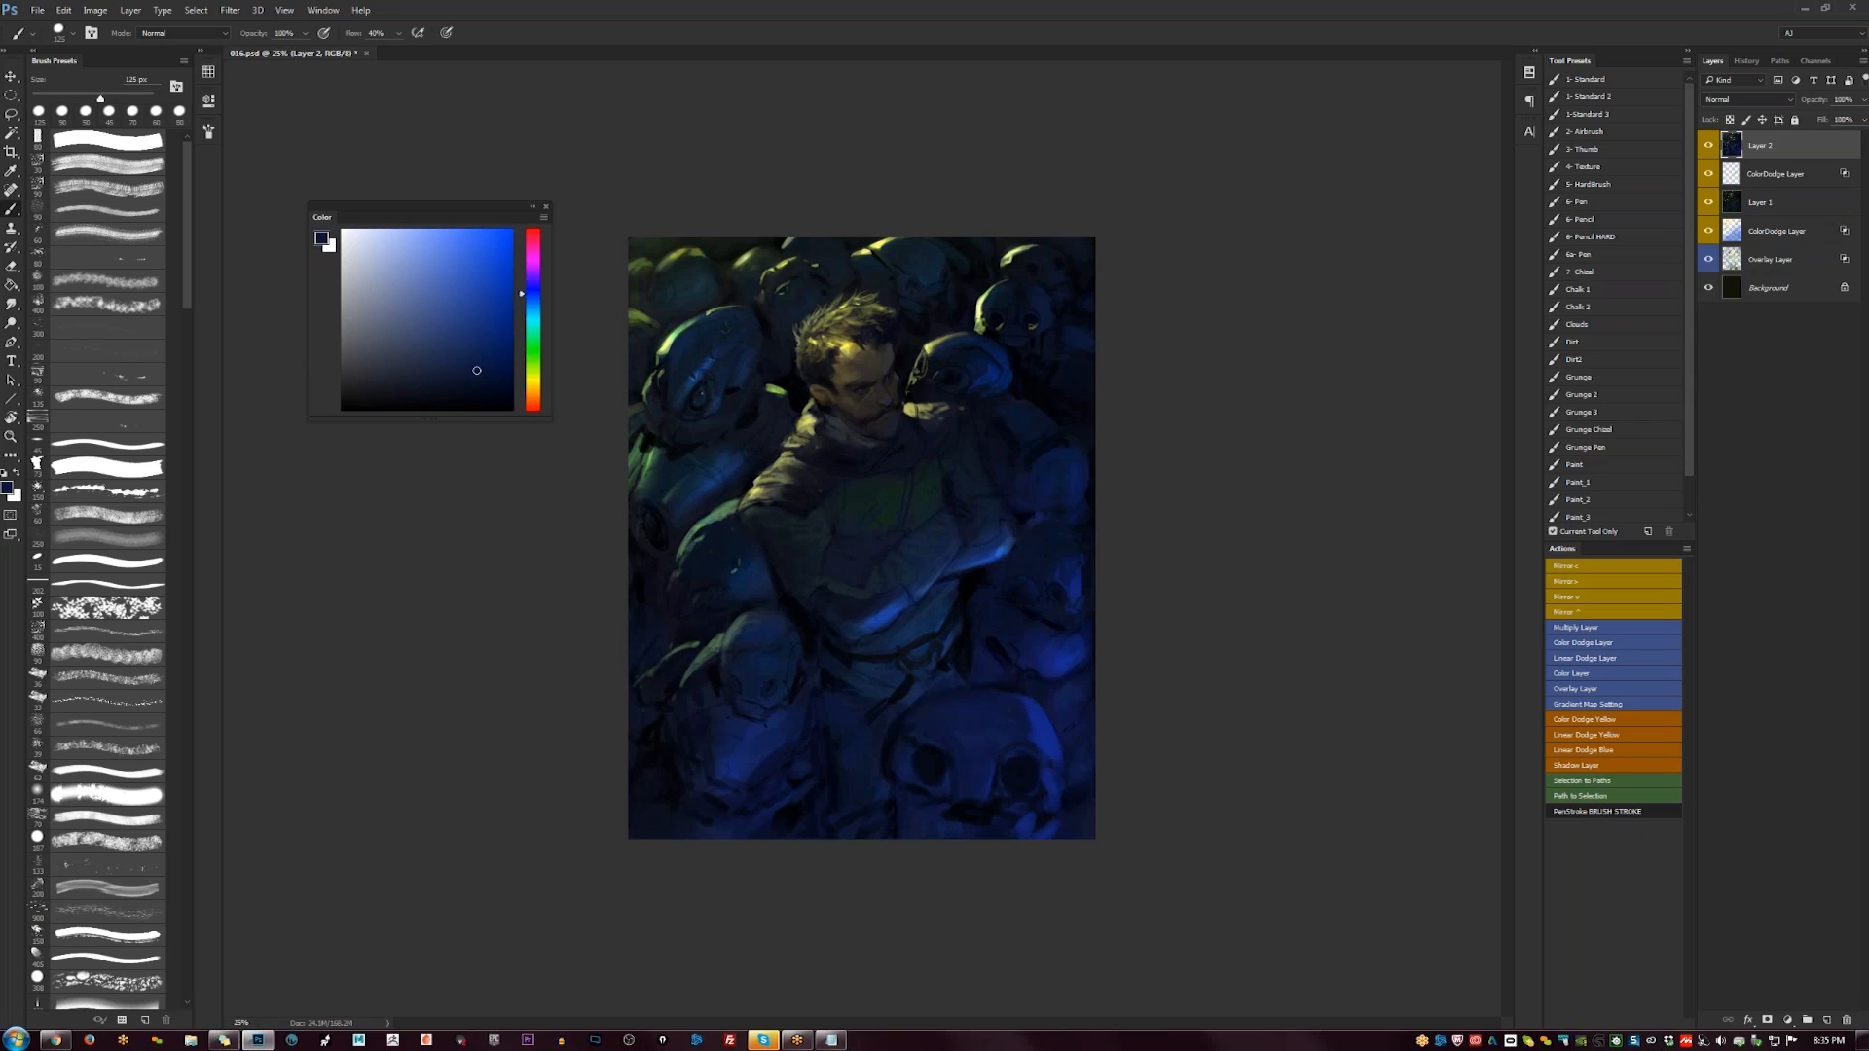
# - Refine the dark area between the skull-like head and the neighboring lower helmeted figure with a 70 px brush, sampled dark blue and black
pyautogui.press('d')
pyautogui.press('[')
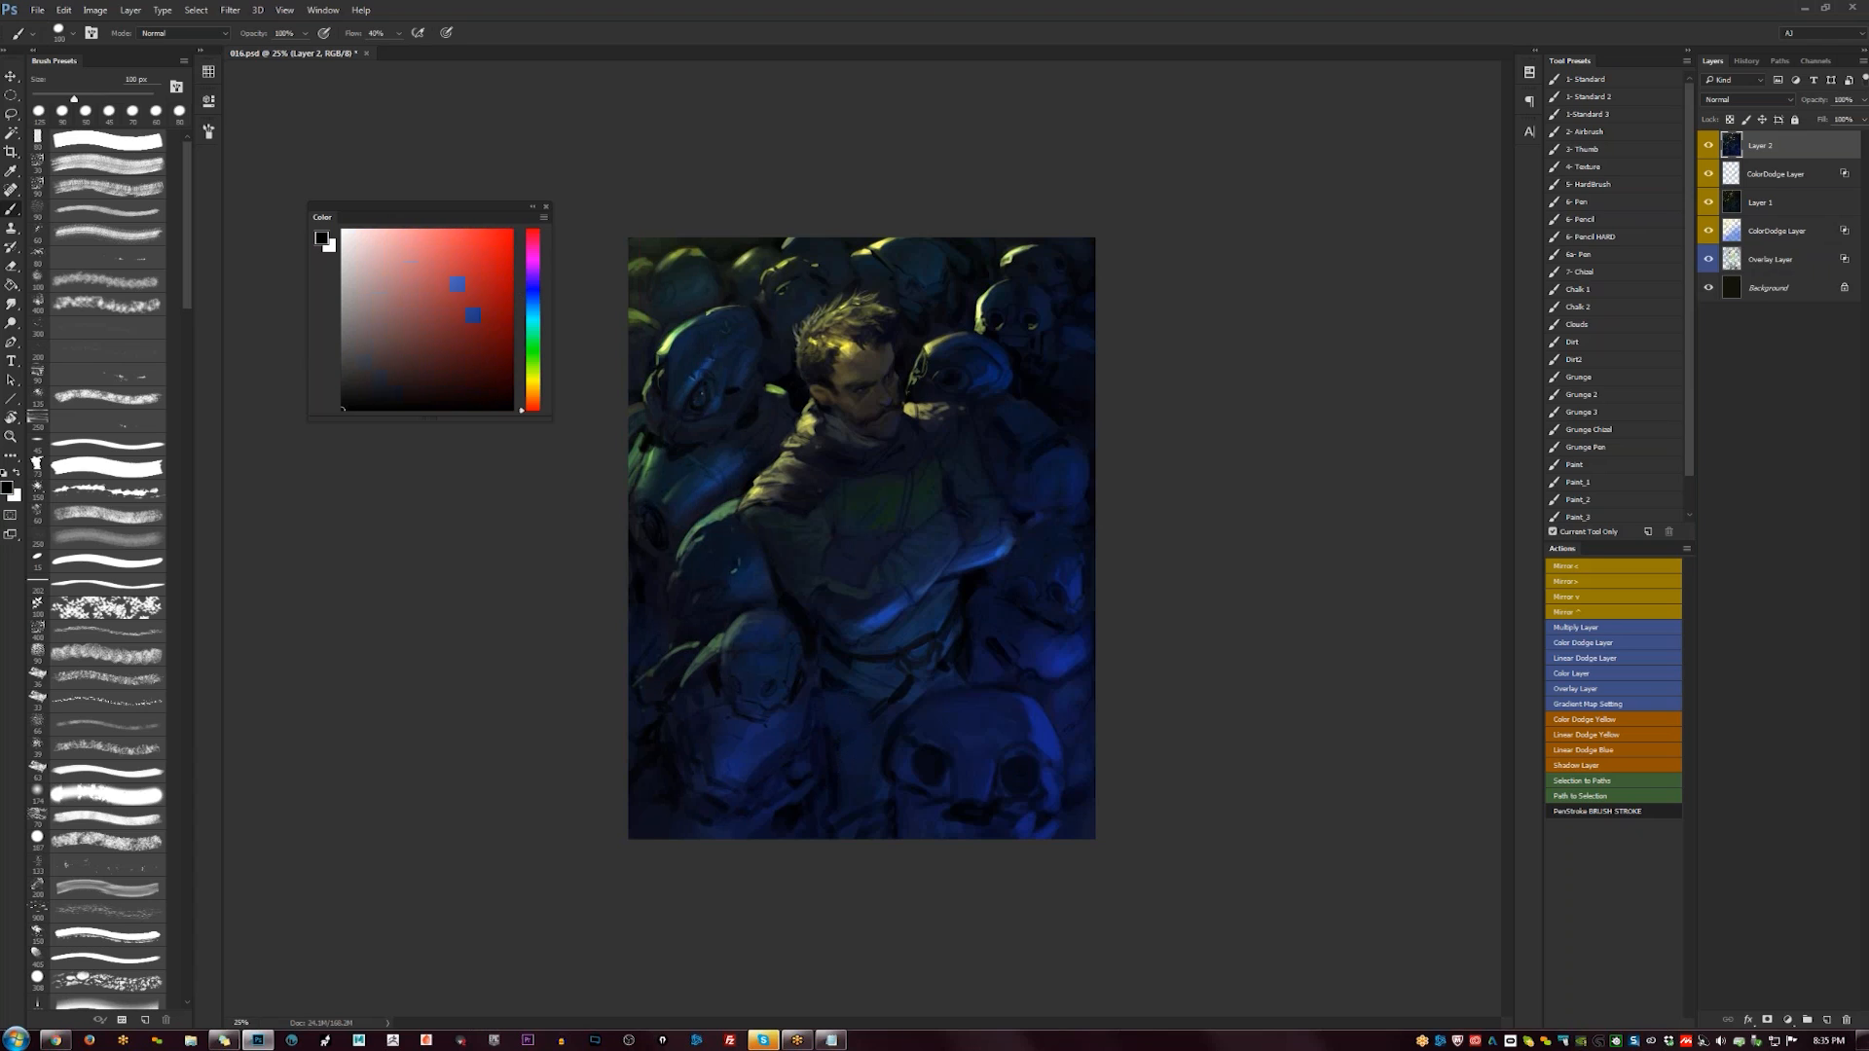
pyautogui.press('[')
pyautogui.press('[')
pyautogui.press('[')
pyautogui.keyDown('alt'); pyautogui.click(848, 710); pyautogui.keyUp('alt')
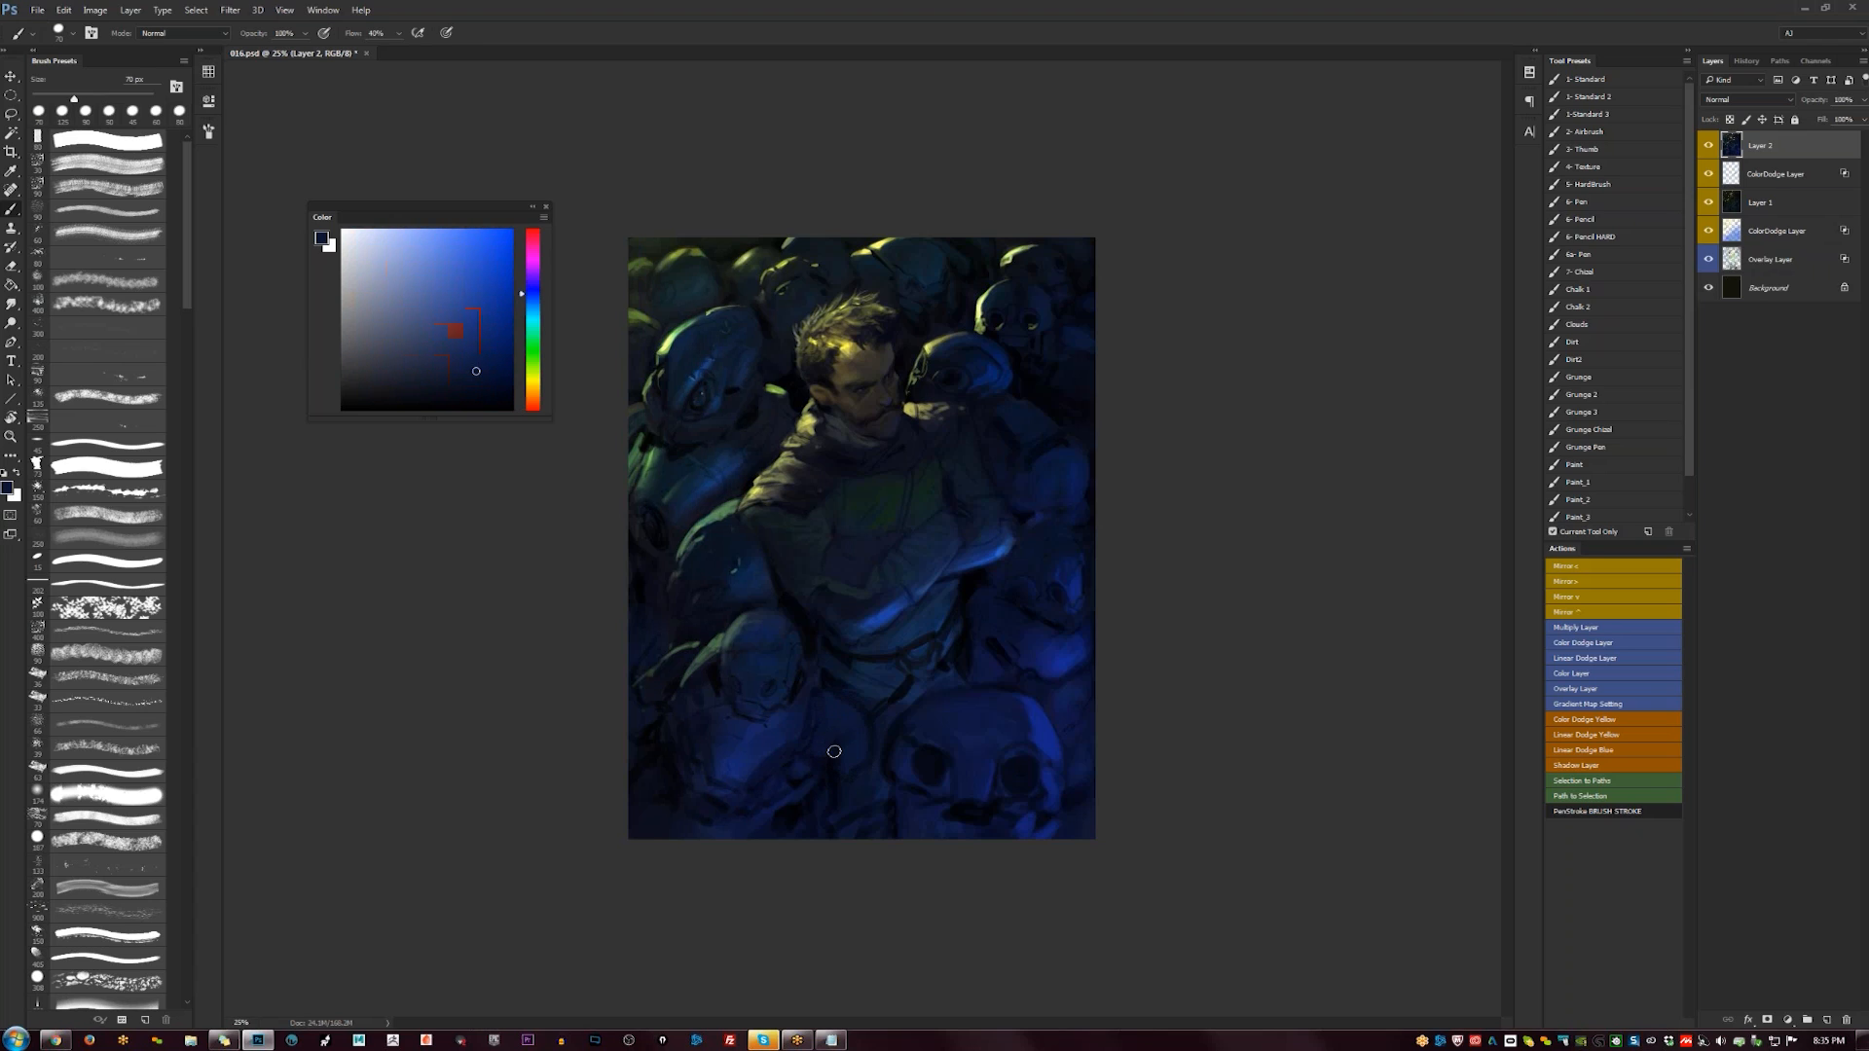
pyautogui.press('d')
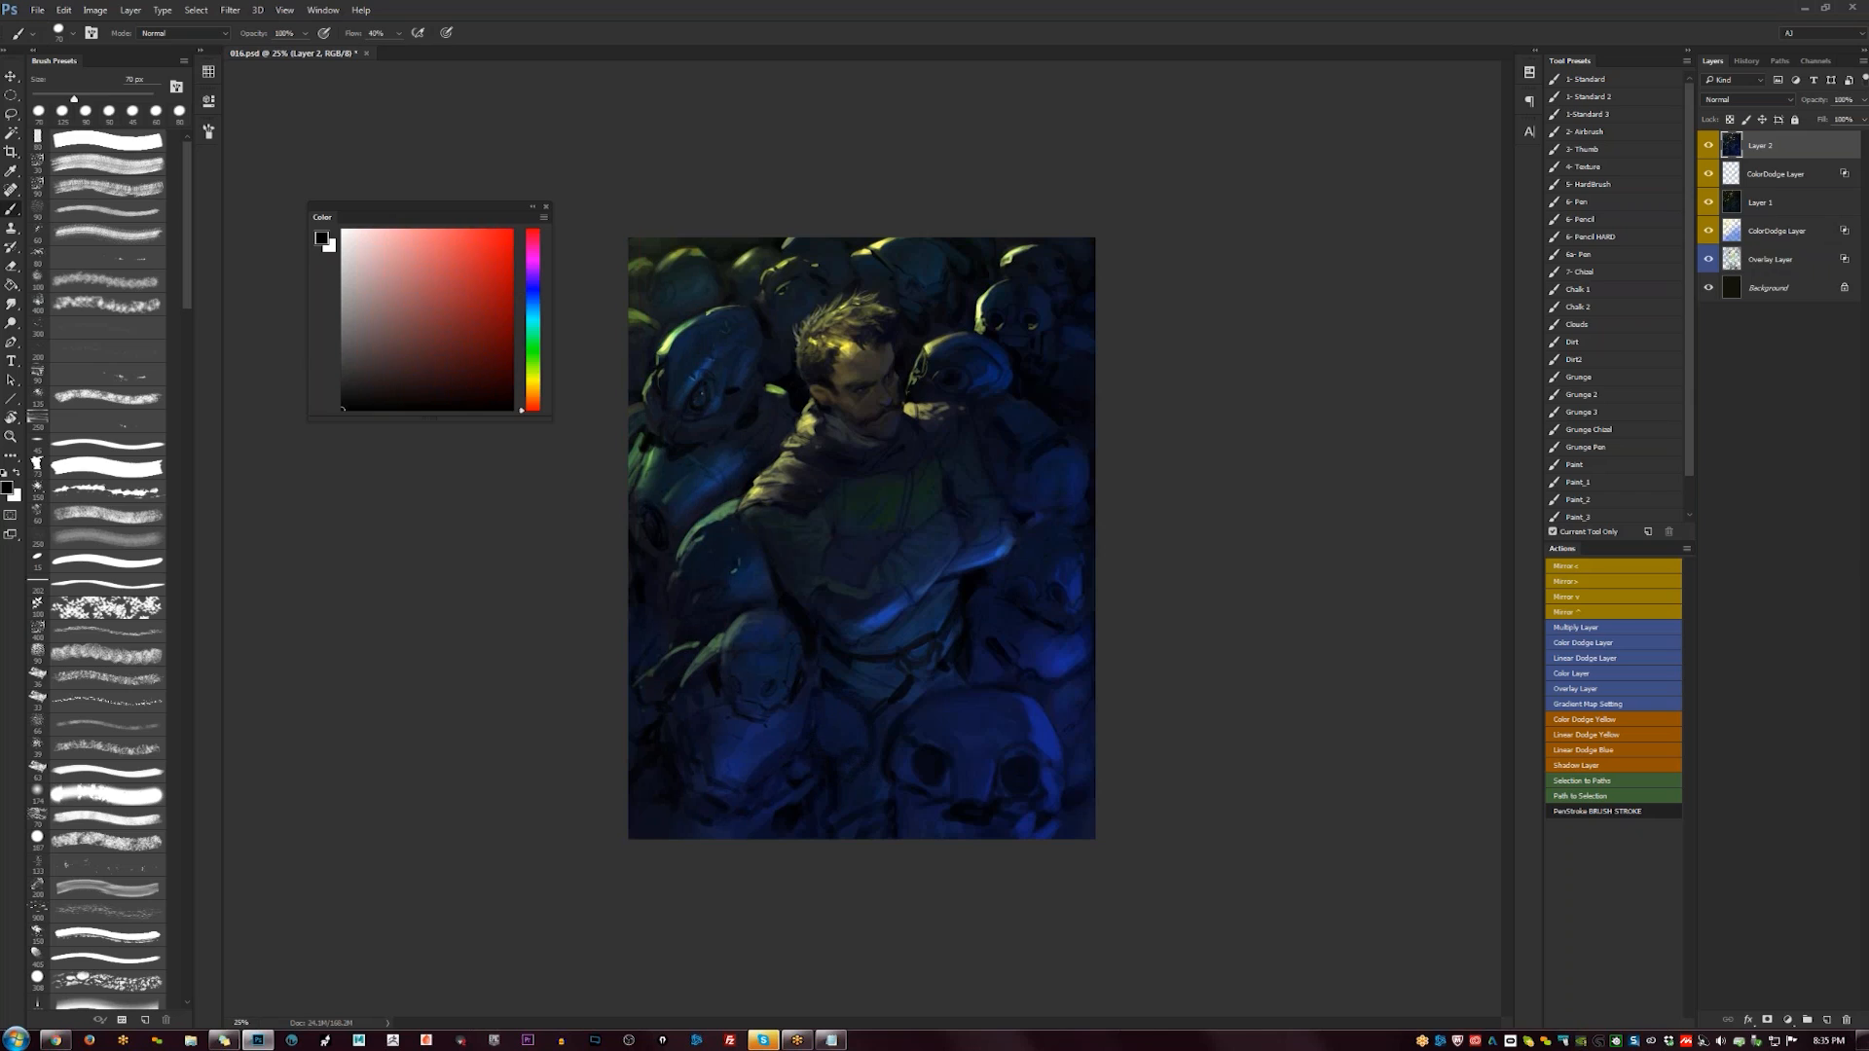
pyautogui.keyDown('alt'); pyautogui.click(826, 769); pyautogui.keyUp('alt')
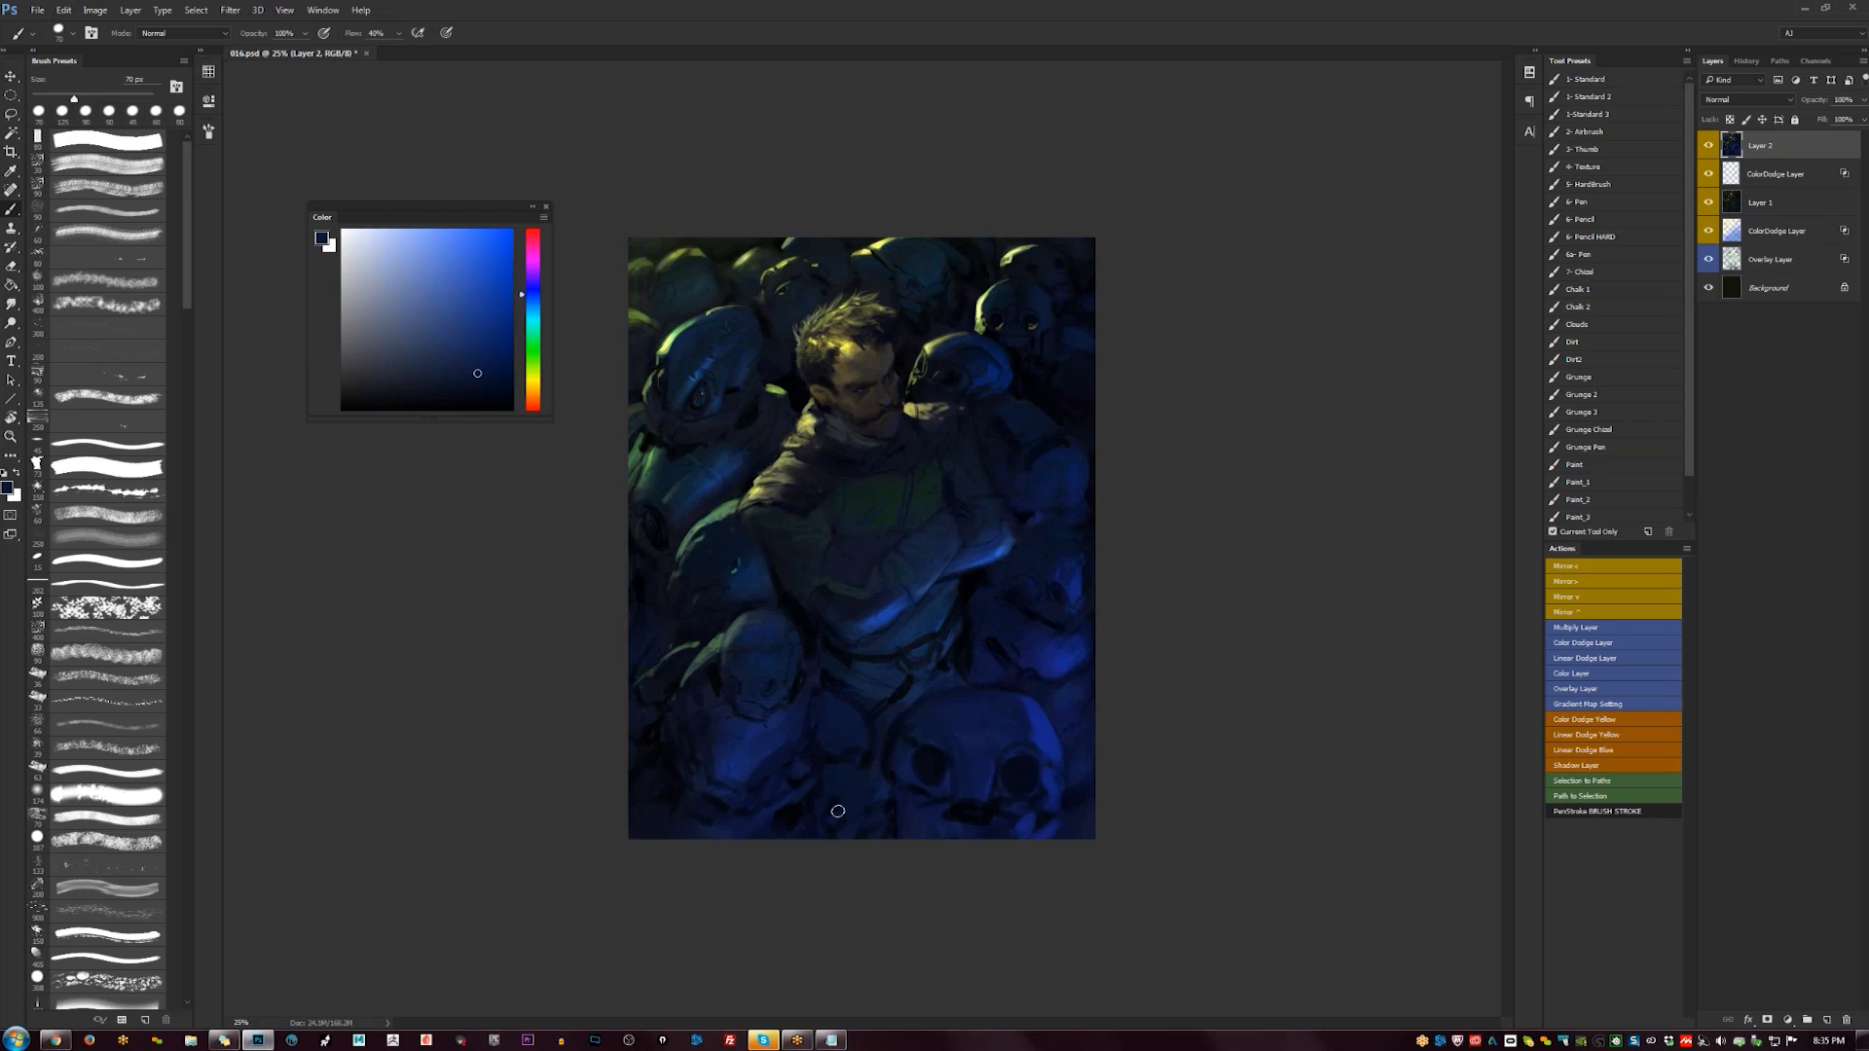
pyautogui.press('d')
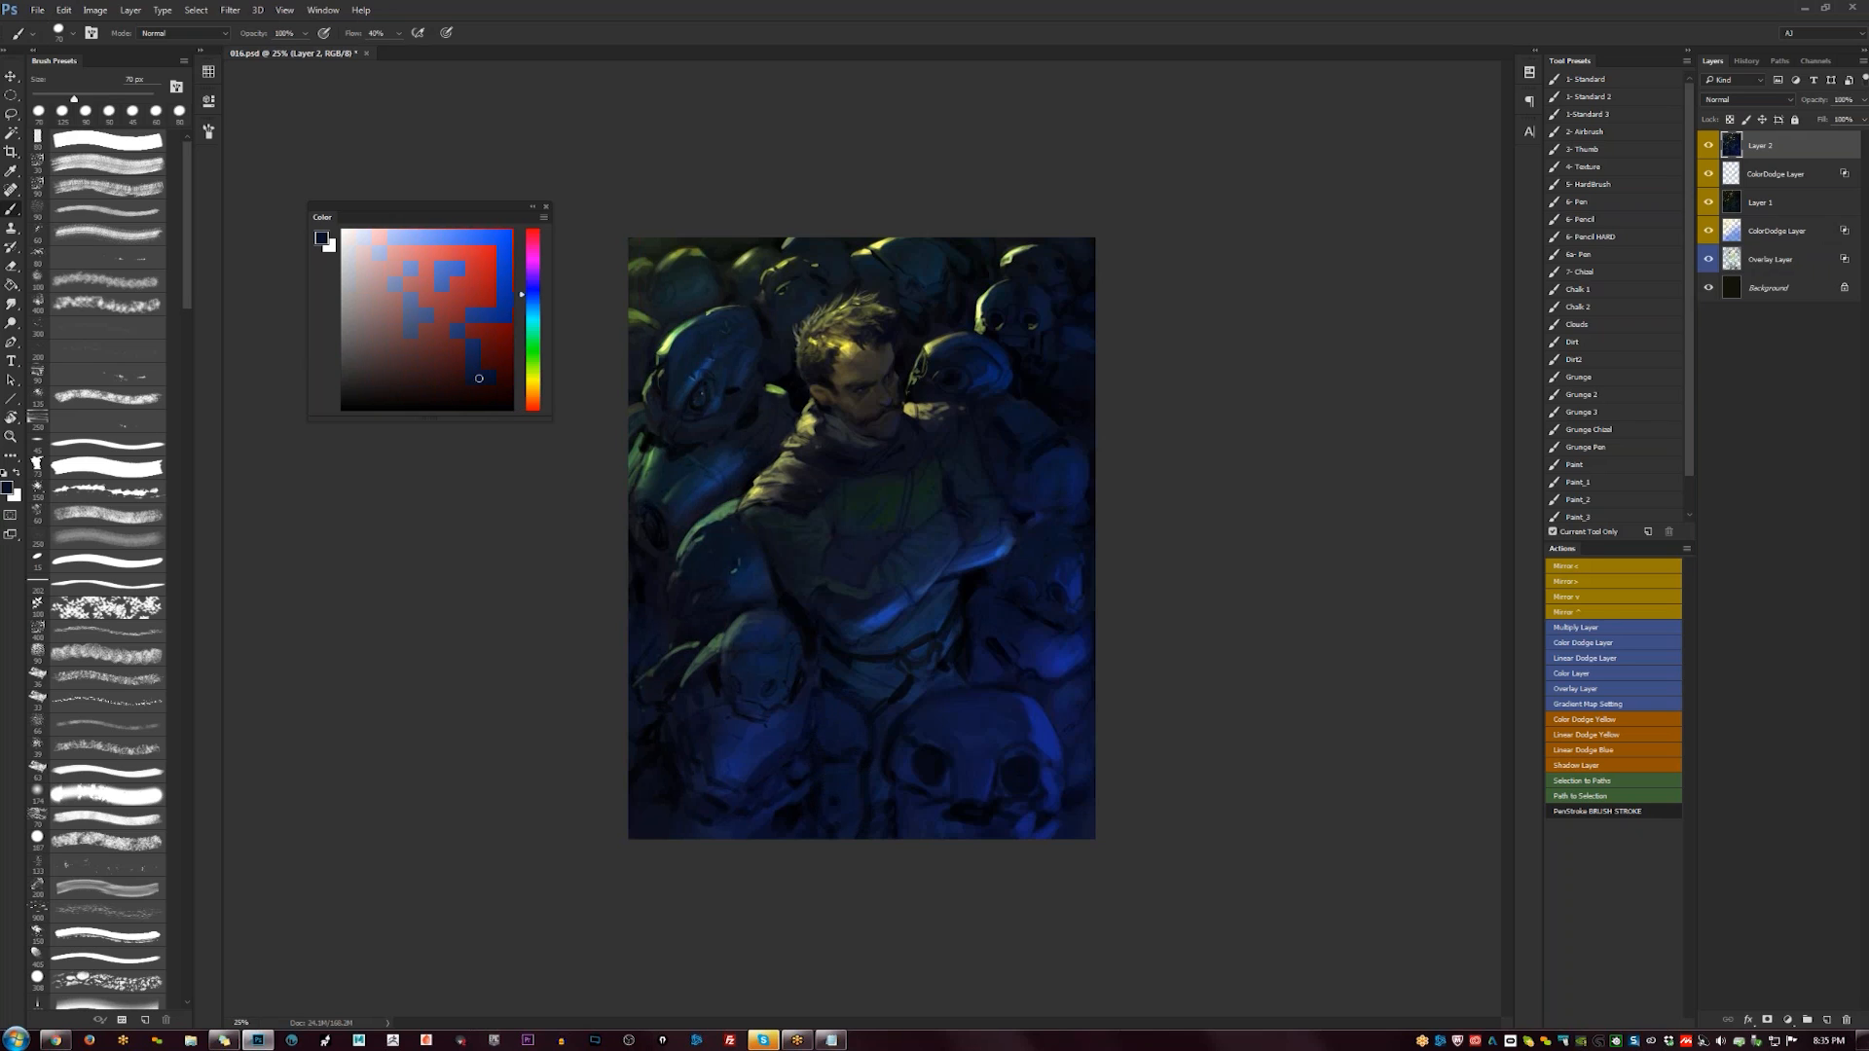
# - Mirror the canvas and paint black shadows around the top of the skull-like head and beside the man's waist with a 90 px brush
pyautogui.press('z')
pyautogui.hotkey('ctrl', '-')
pyautogui.hotkey('ctrl', 'shift', 'h')
pyautogui.press('b')
pyautogui.hotkey('ctrl', '+')
pyautogui.keyDown('alt'); pyautogui.click(869, 689); pyautogui.keyUp('alt')
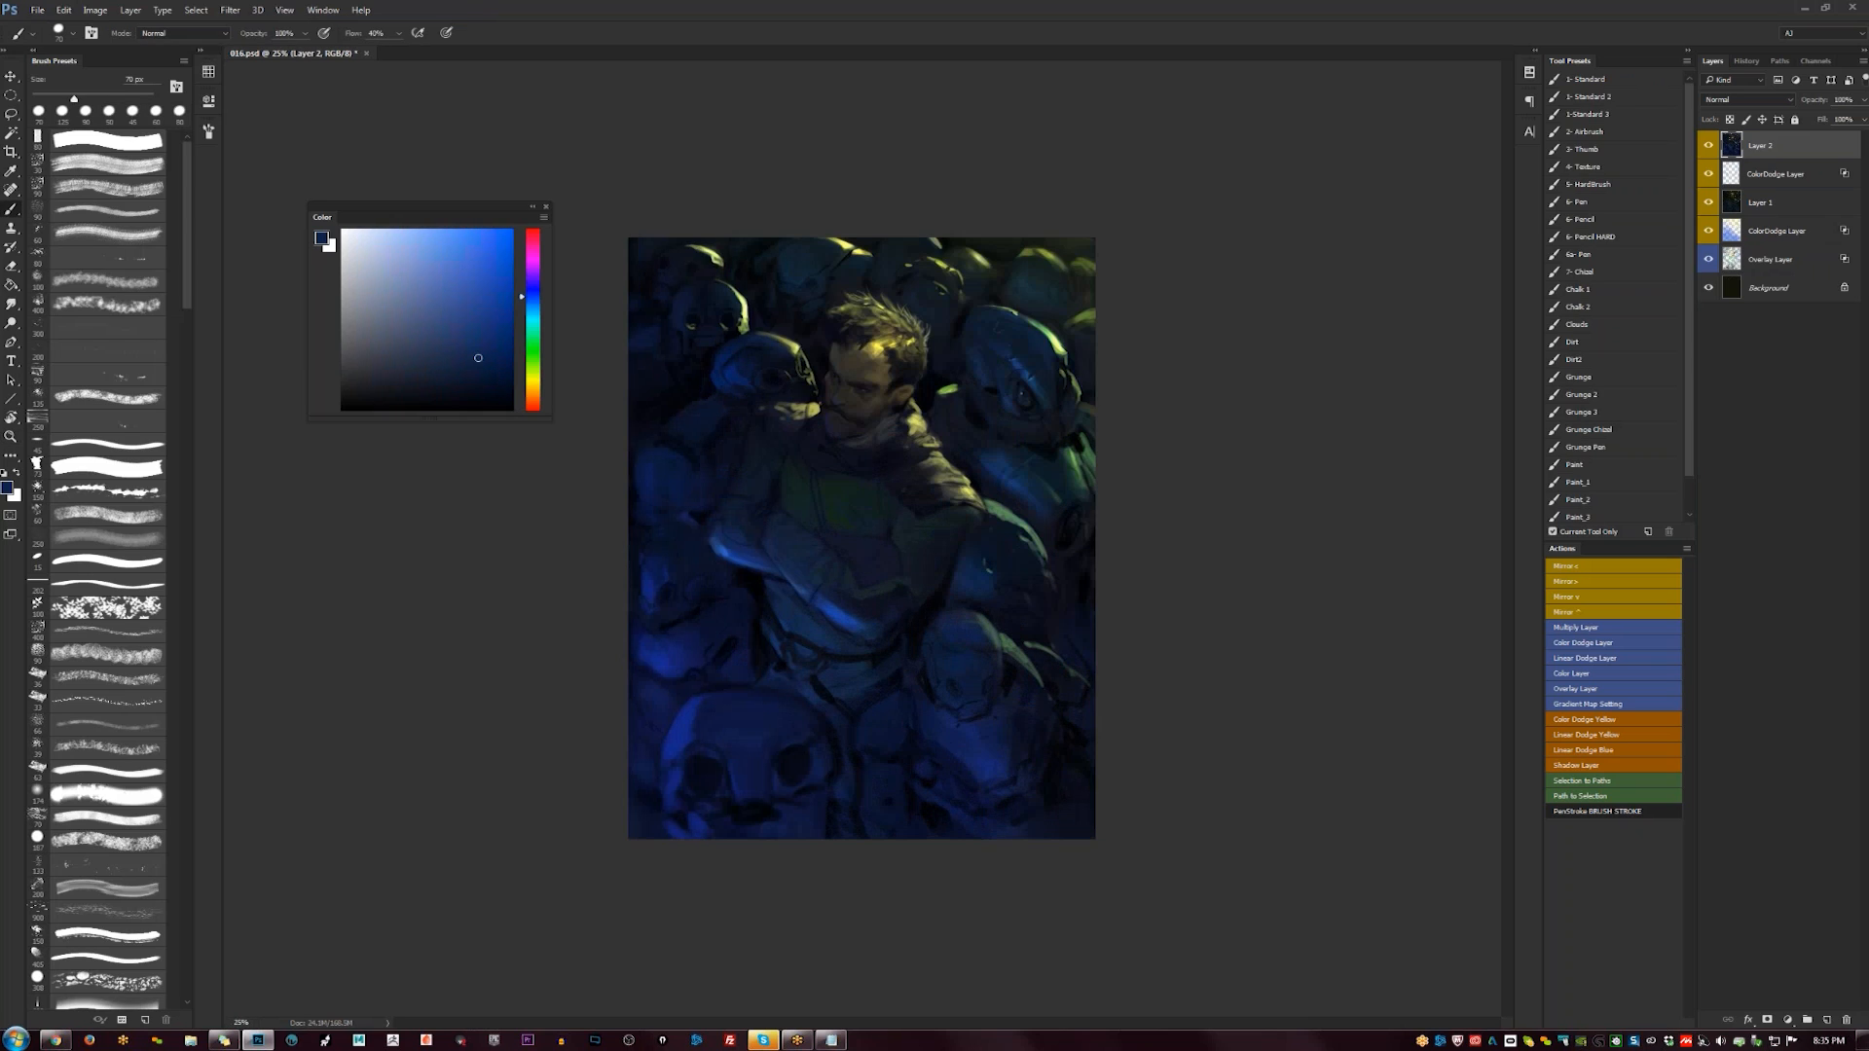
pyautogui.press('d')
pyautogui.press(']')
pyautogui.press(']')
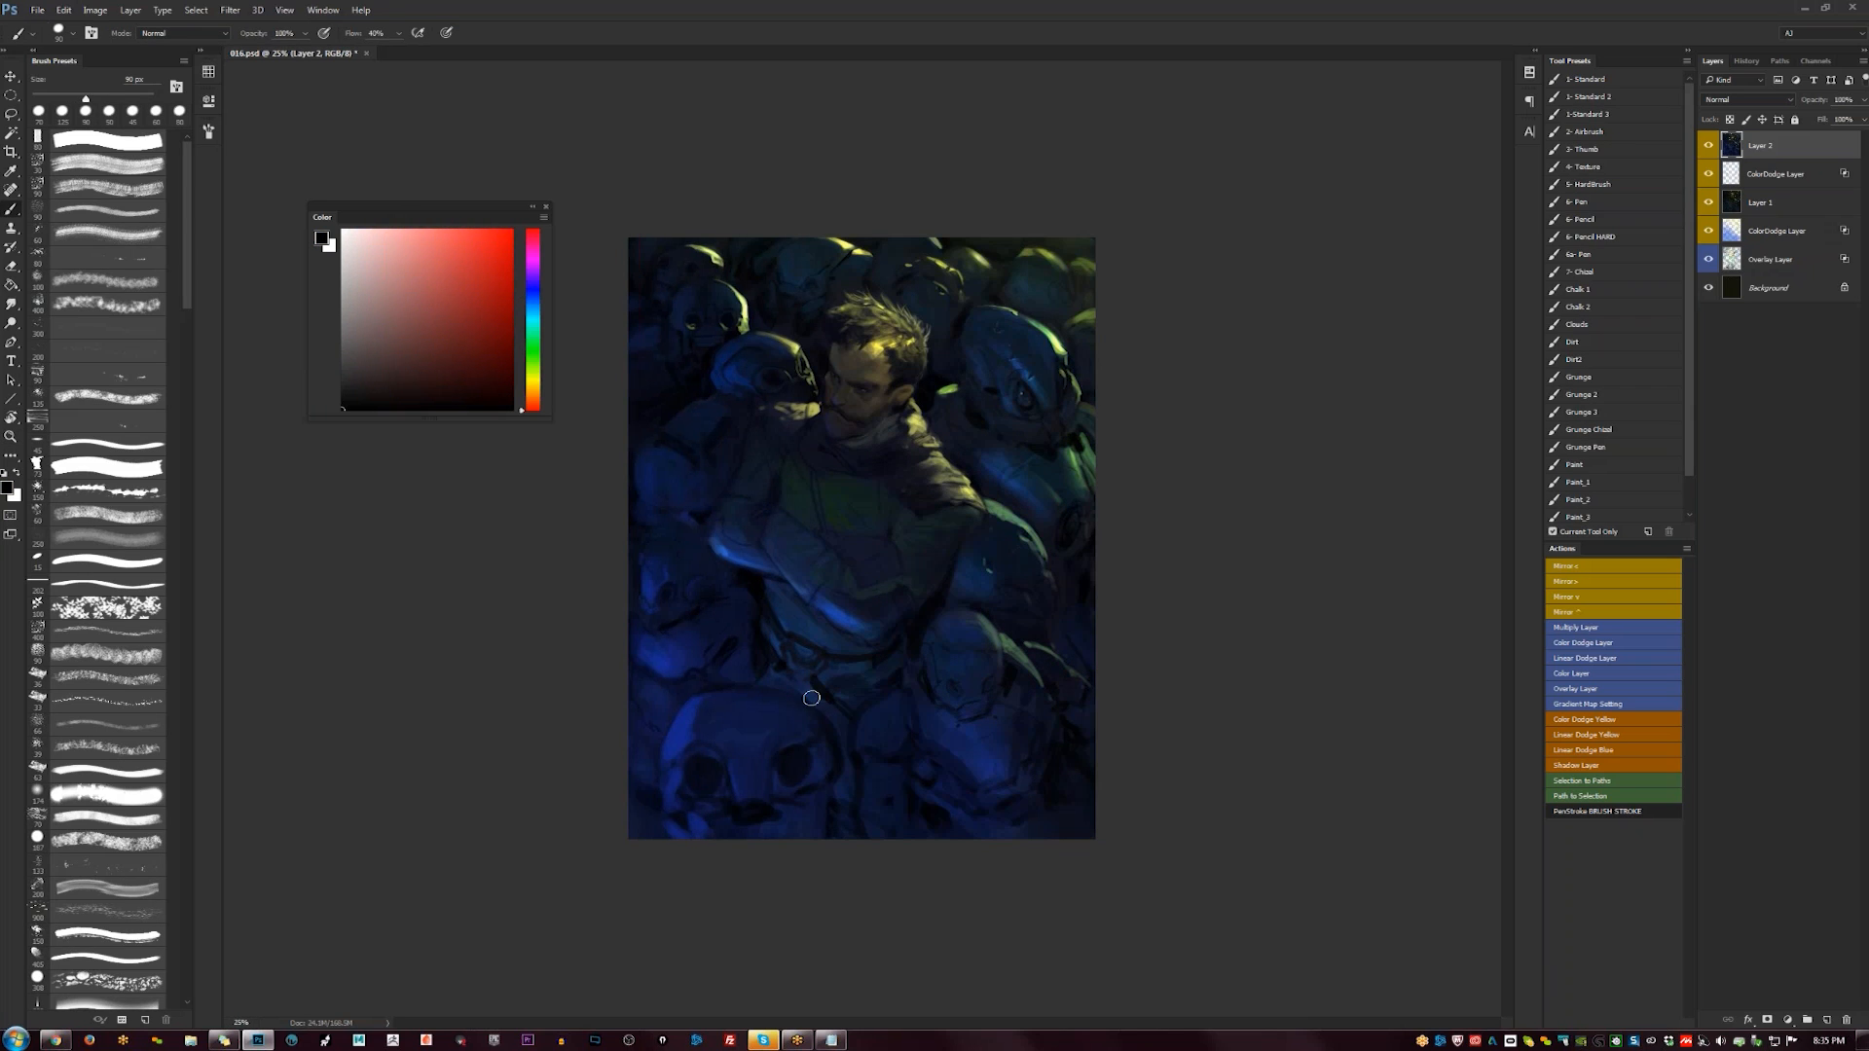
pyautogui.moveTo(841, 694); pyautogui.dragTo(816, 725)
pyautogui.moveTo(770, 636); pyautogui.dragTo(785, 649)
pyautogui.moveTo(767, 584); pyautogui.dragTo(790, 631)
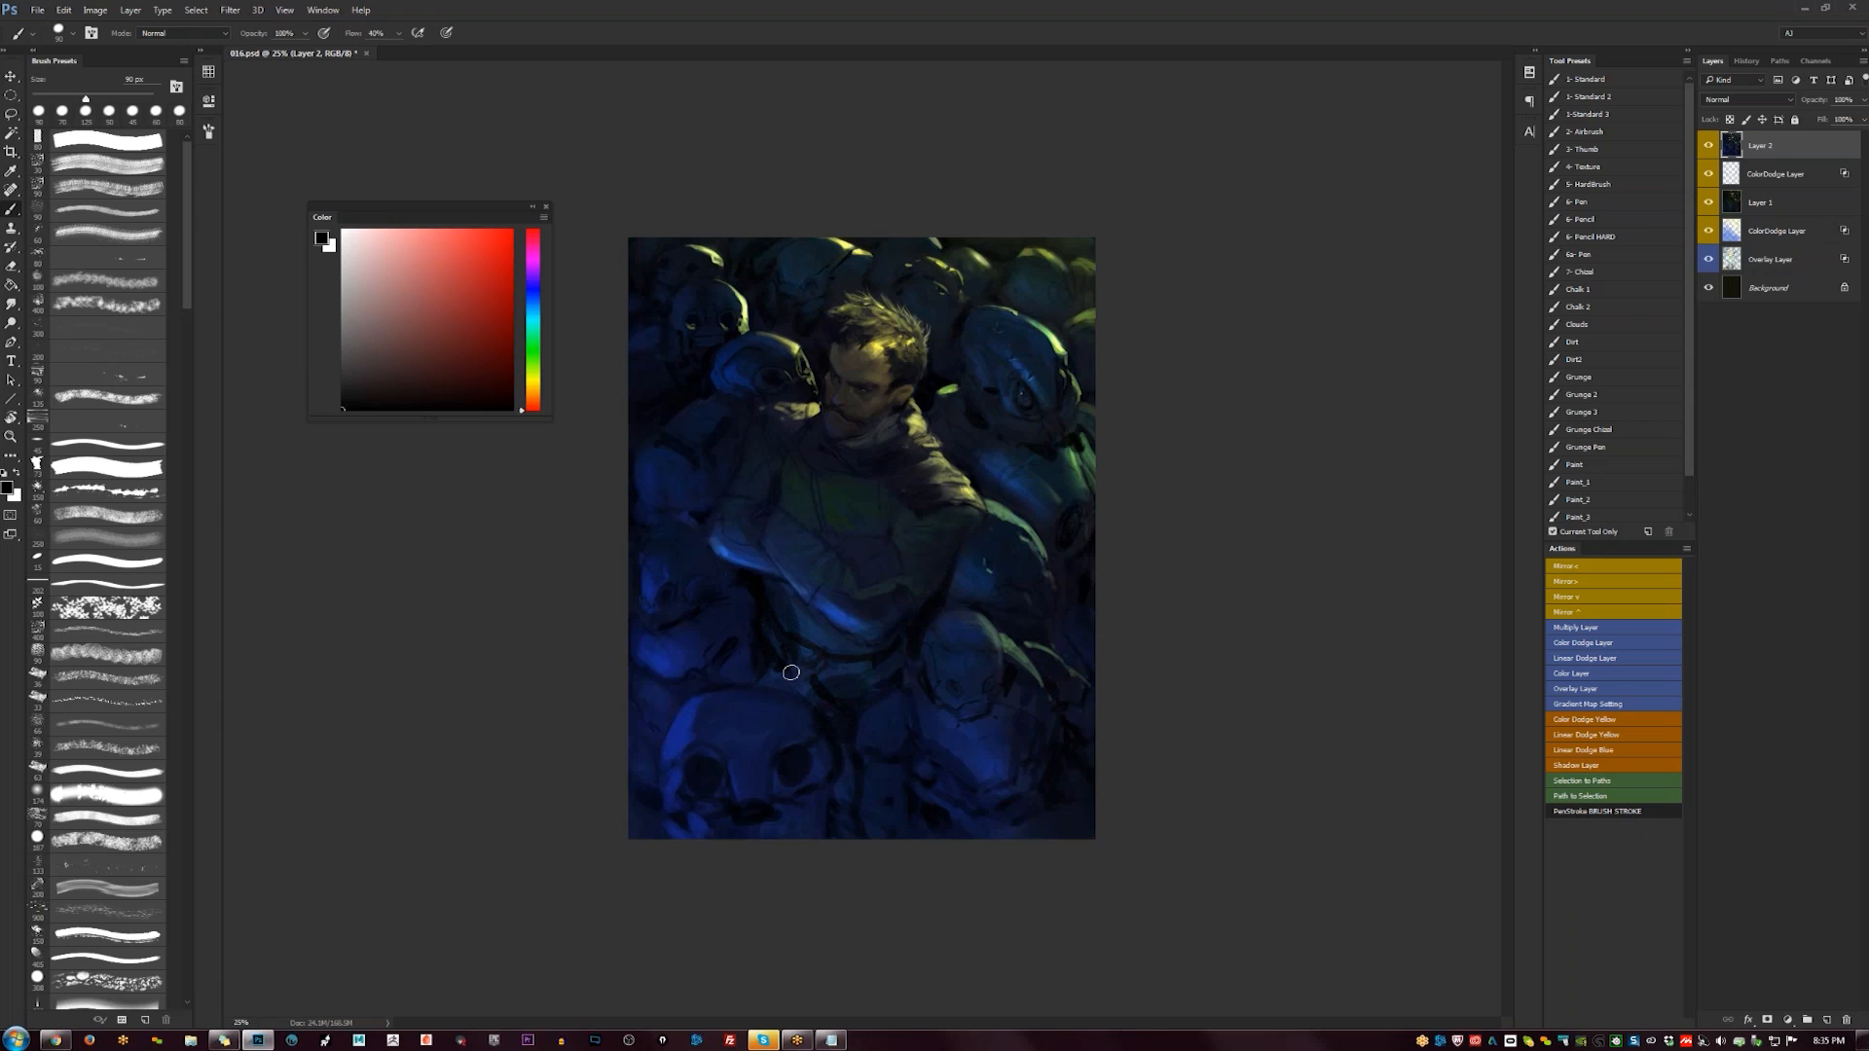
# - Mirror the canvas back and touch up the lit lower edge of the man's shoulder with a small brush and sampled yellow-green tones
pyautogui.press('z')
pyautogui.keyDown('alt'); pyautogui.click(779, 662); pyautogui.keyUp('alt')
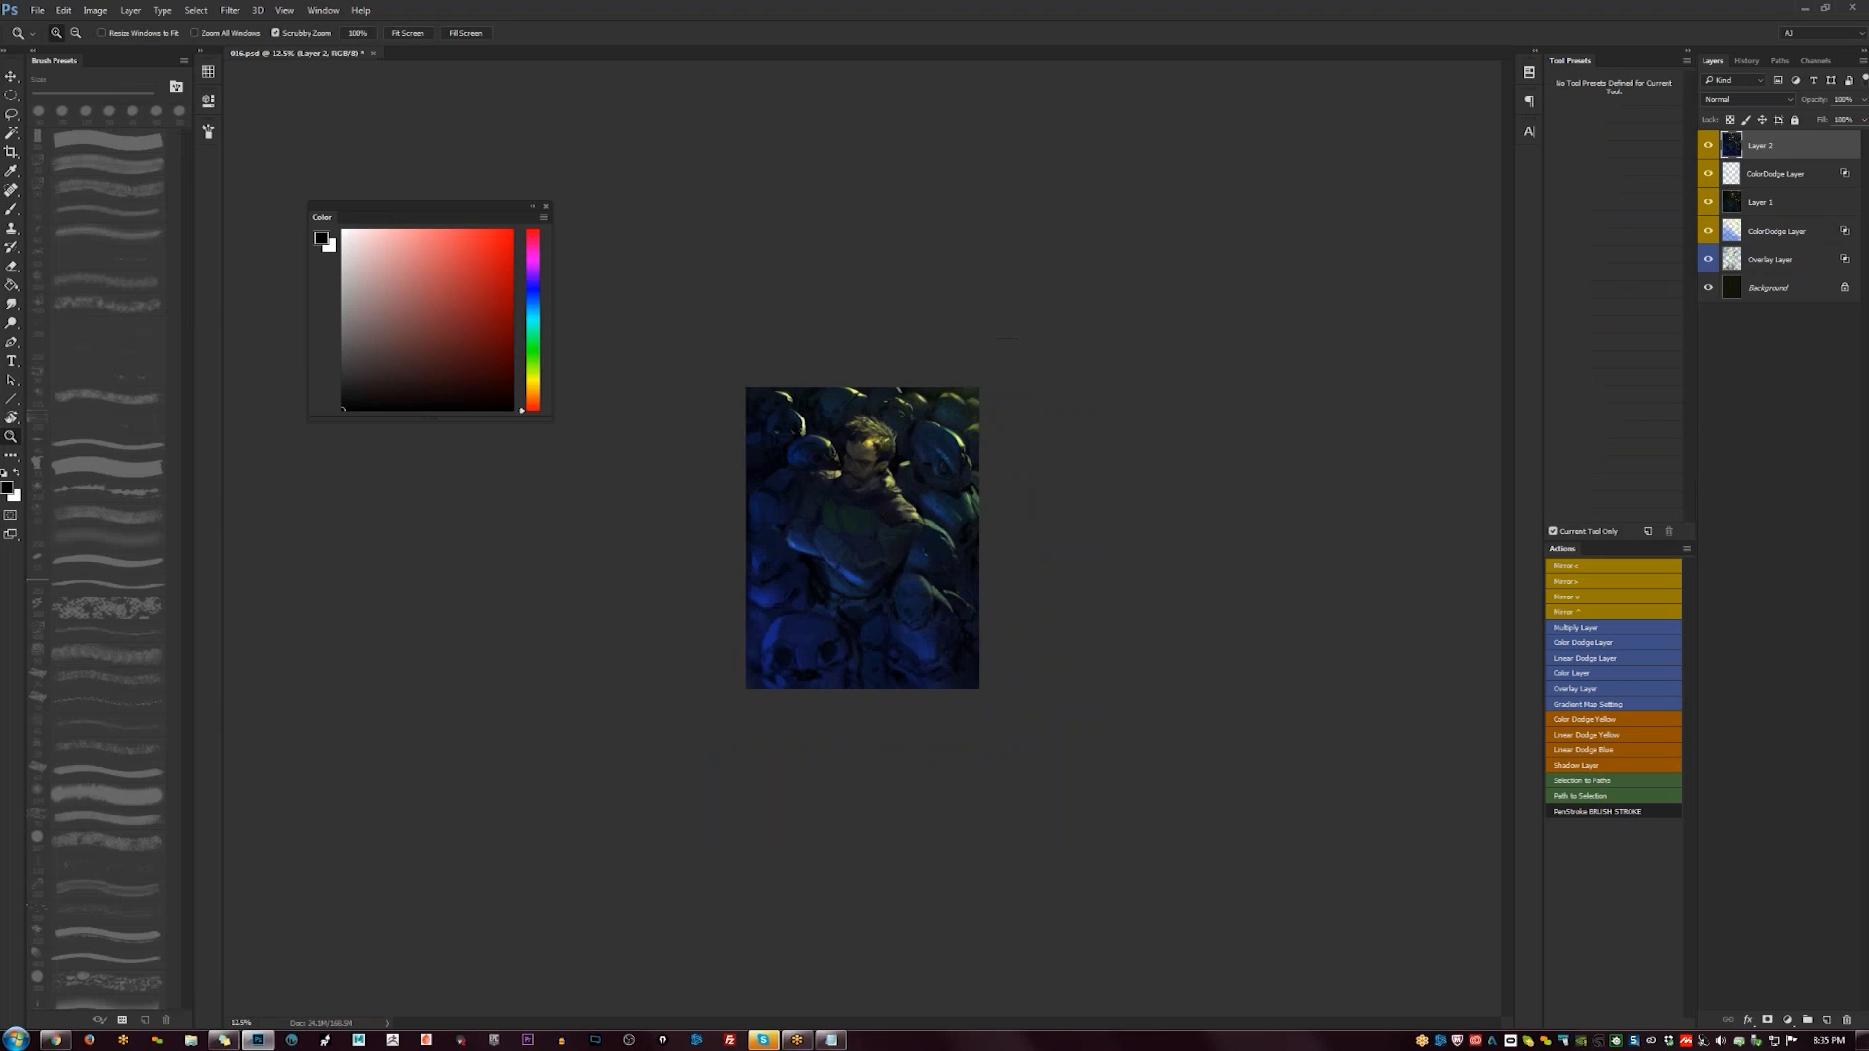
pyautogui.click(840, 701)
pyautogui.click(842, 695)
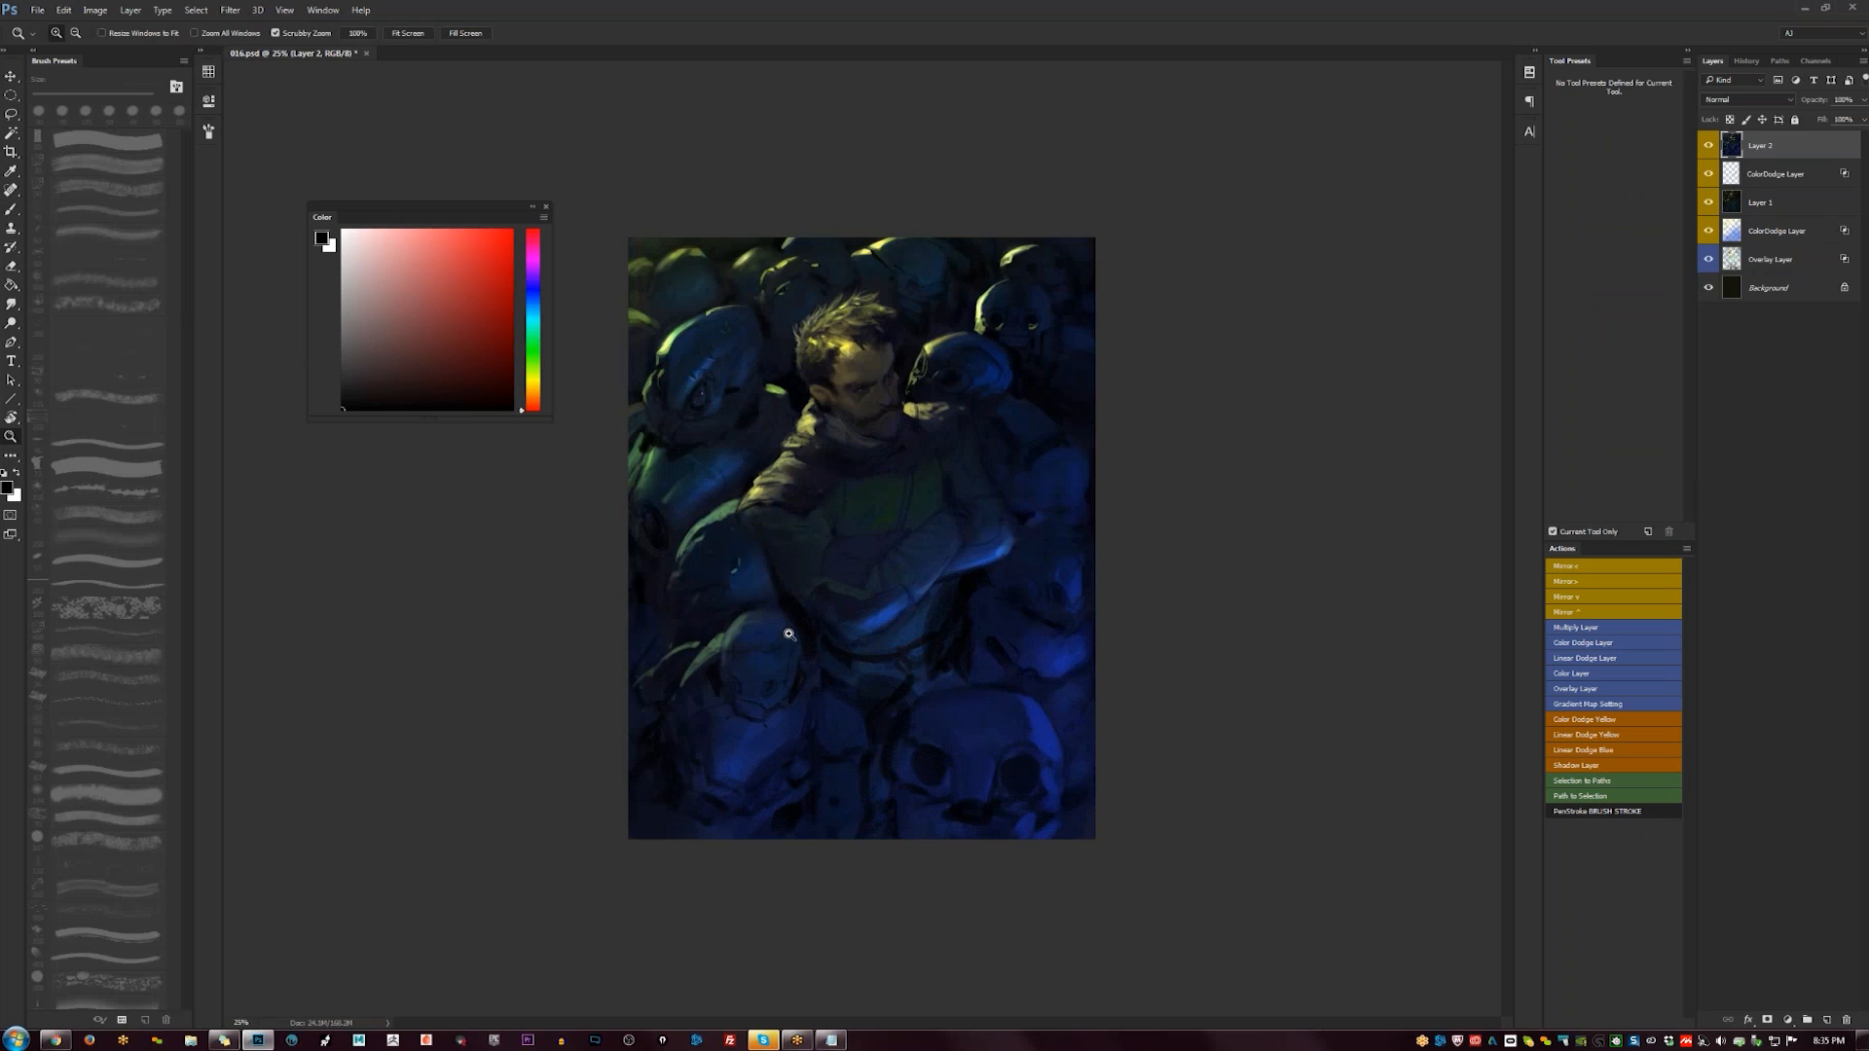
pyautogui.click(985, 556)
pyautogui.press('b')
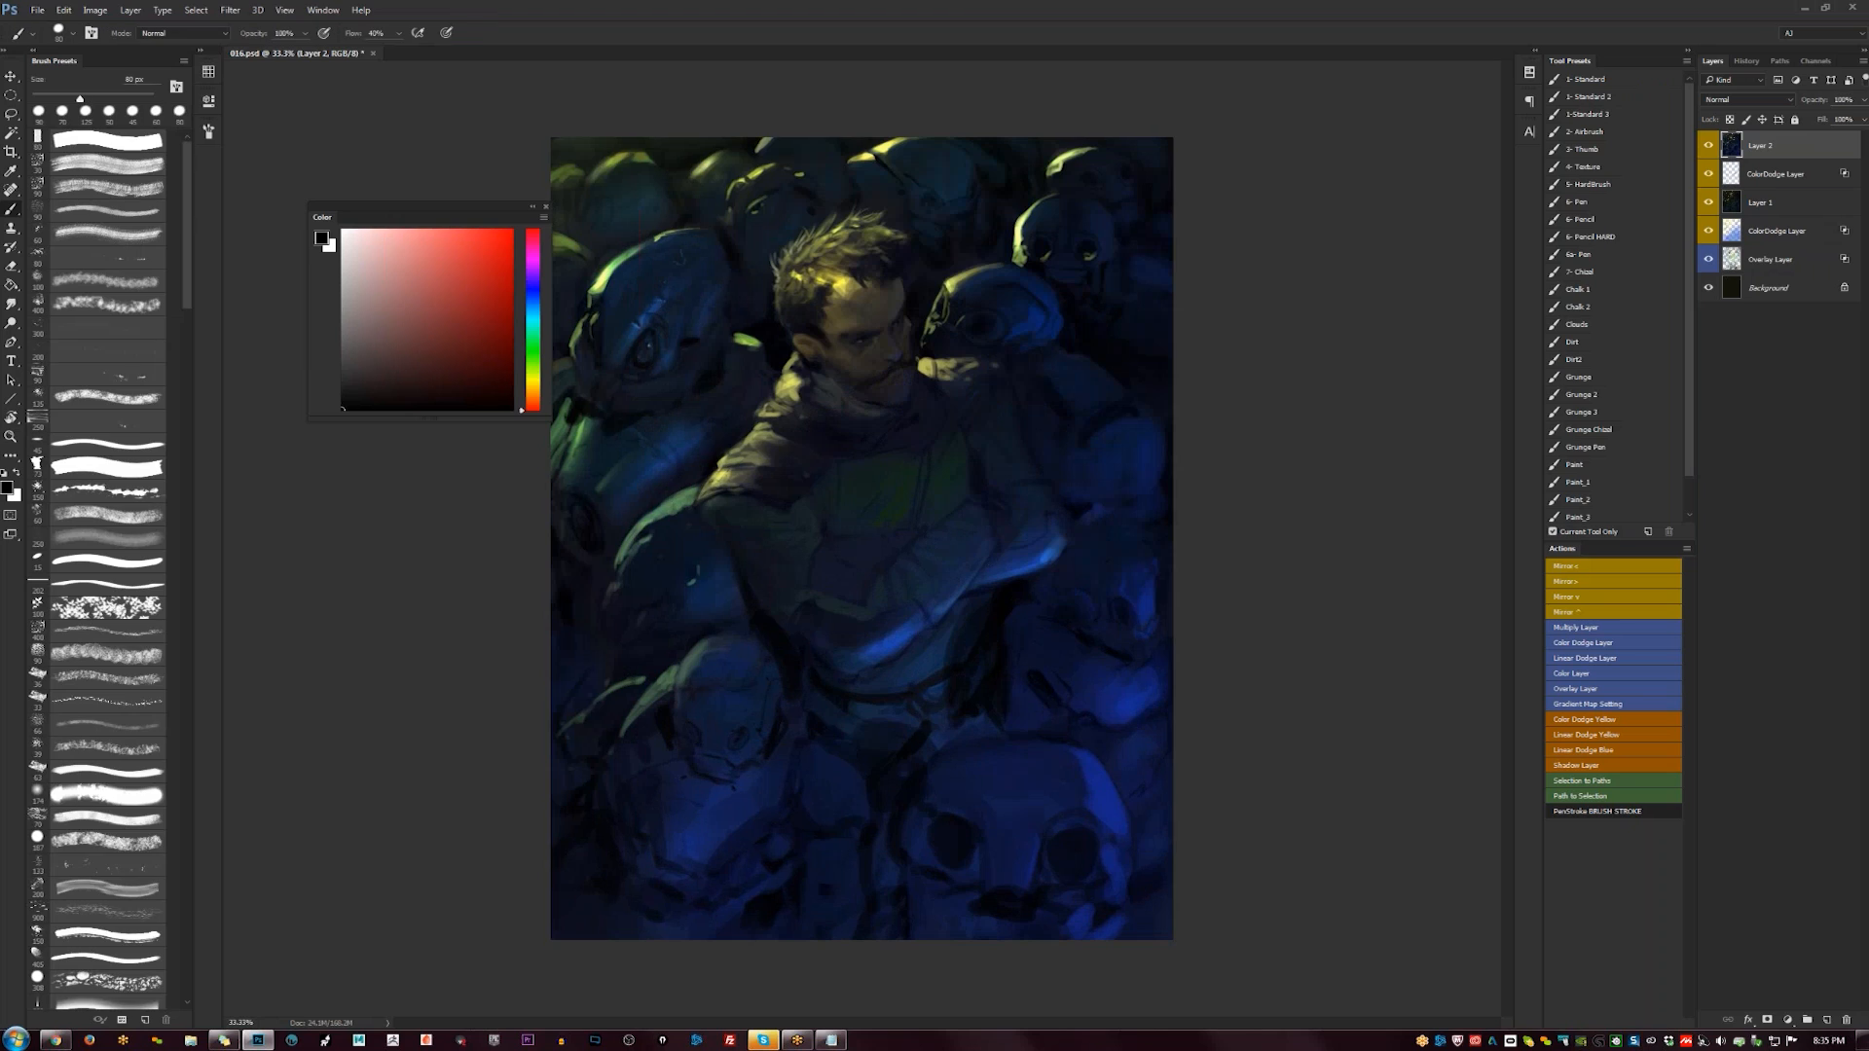
pyautogui.keyDown('alt'); pyautogui.click(977, 283); pyautogui.keyUp('alt')
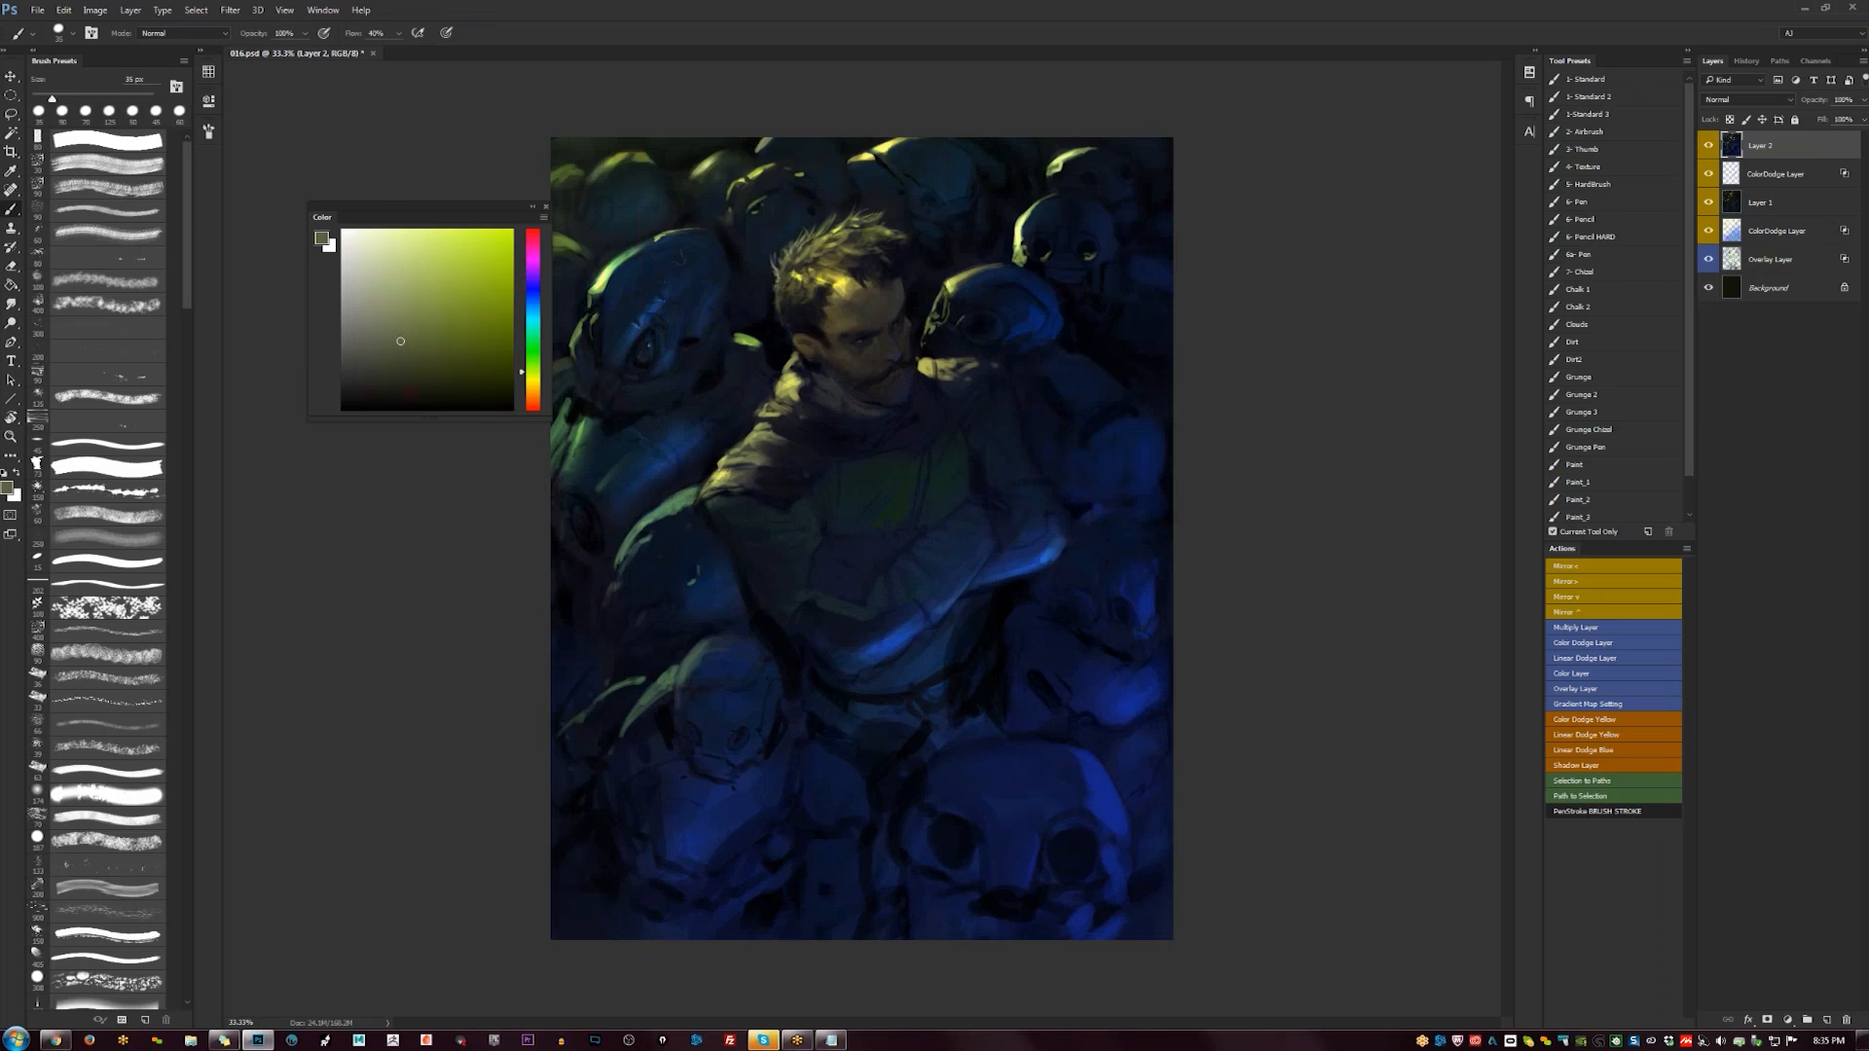
pyautogui.press('[')
pyautogui.press('[')
pyautogui.press('[')
pyautogui.press('[')
pyautogui.press(']')
pyautogui.press(']')
pyautogui.keyDown('alt'); pyautogui.click(721, 519); pyautogui.keyUp('alt')
pyautogui.moveTo(707, 511); pyautogui.dragTo(721, 521)
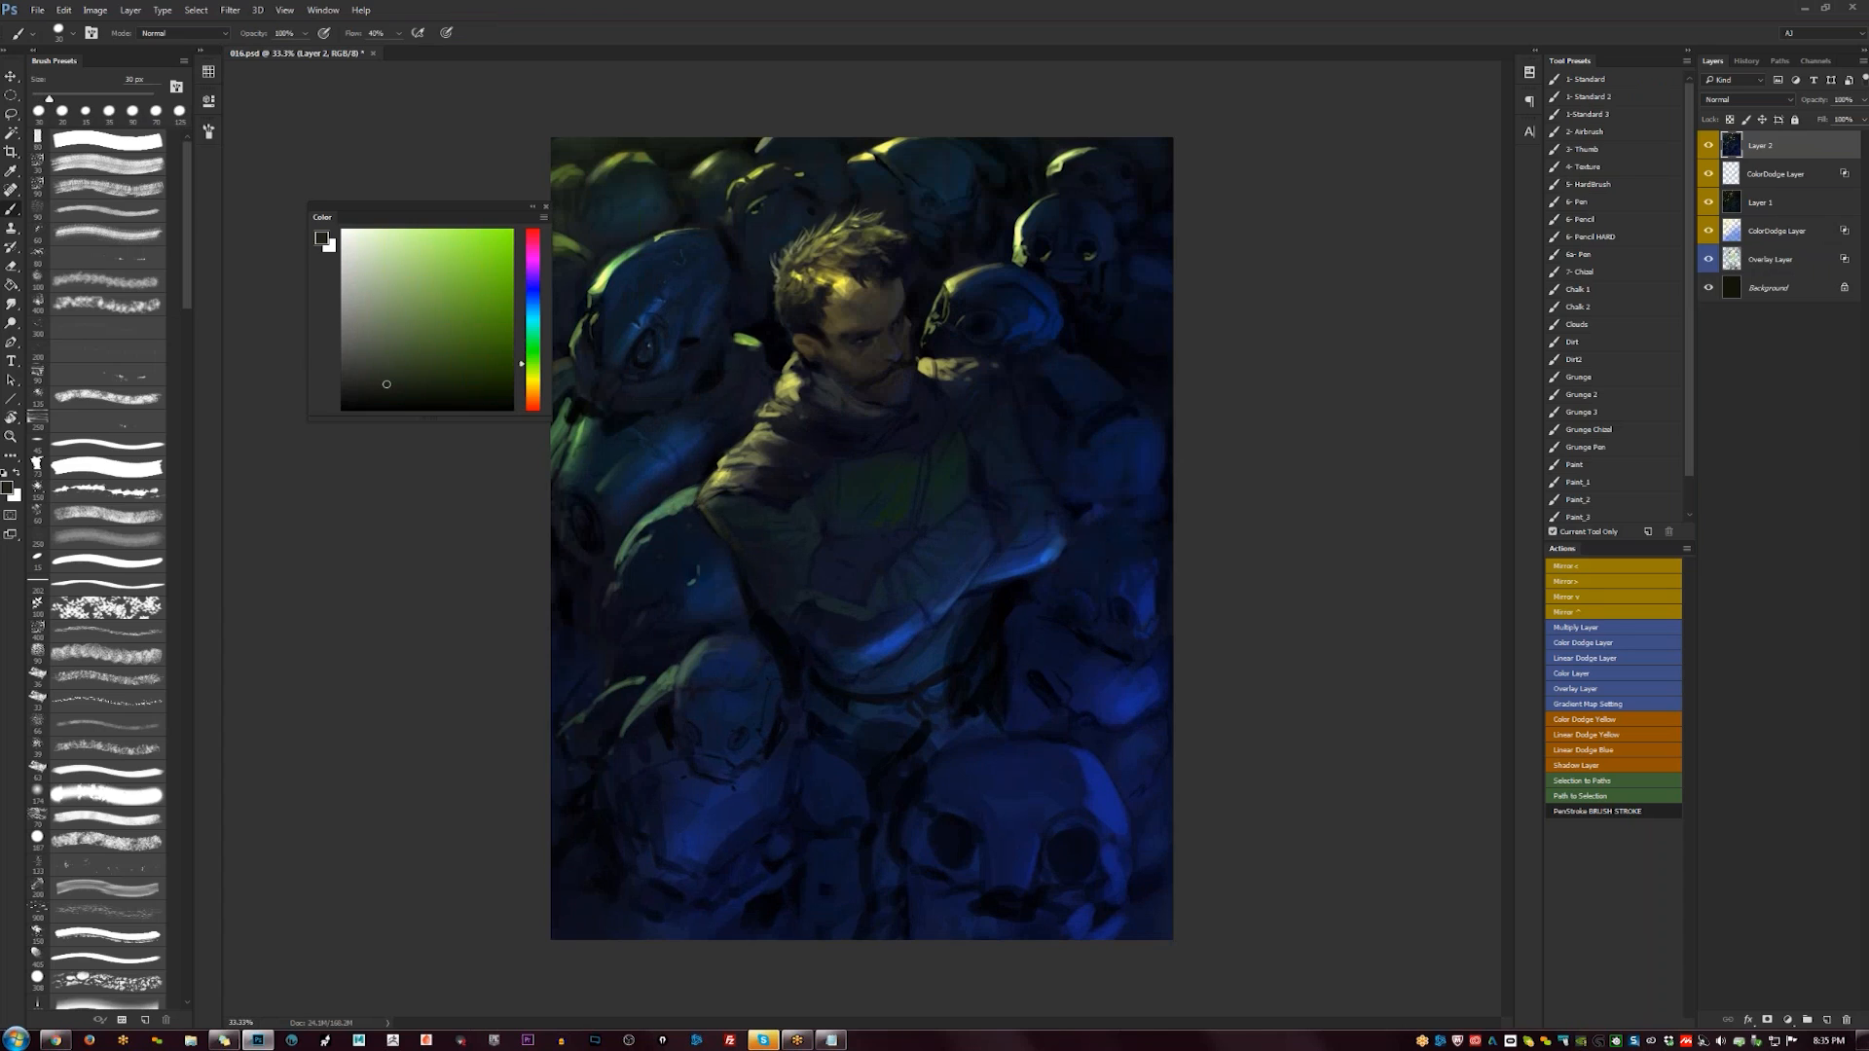
# - Refine the shading of the sleeve below the man's lit shoulder with black and sampled dark green
pyautogui.press('d')
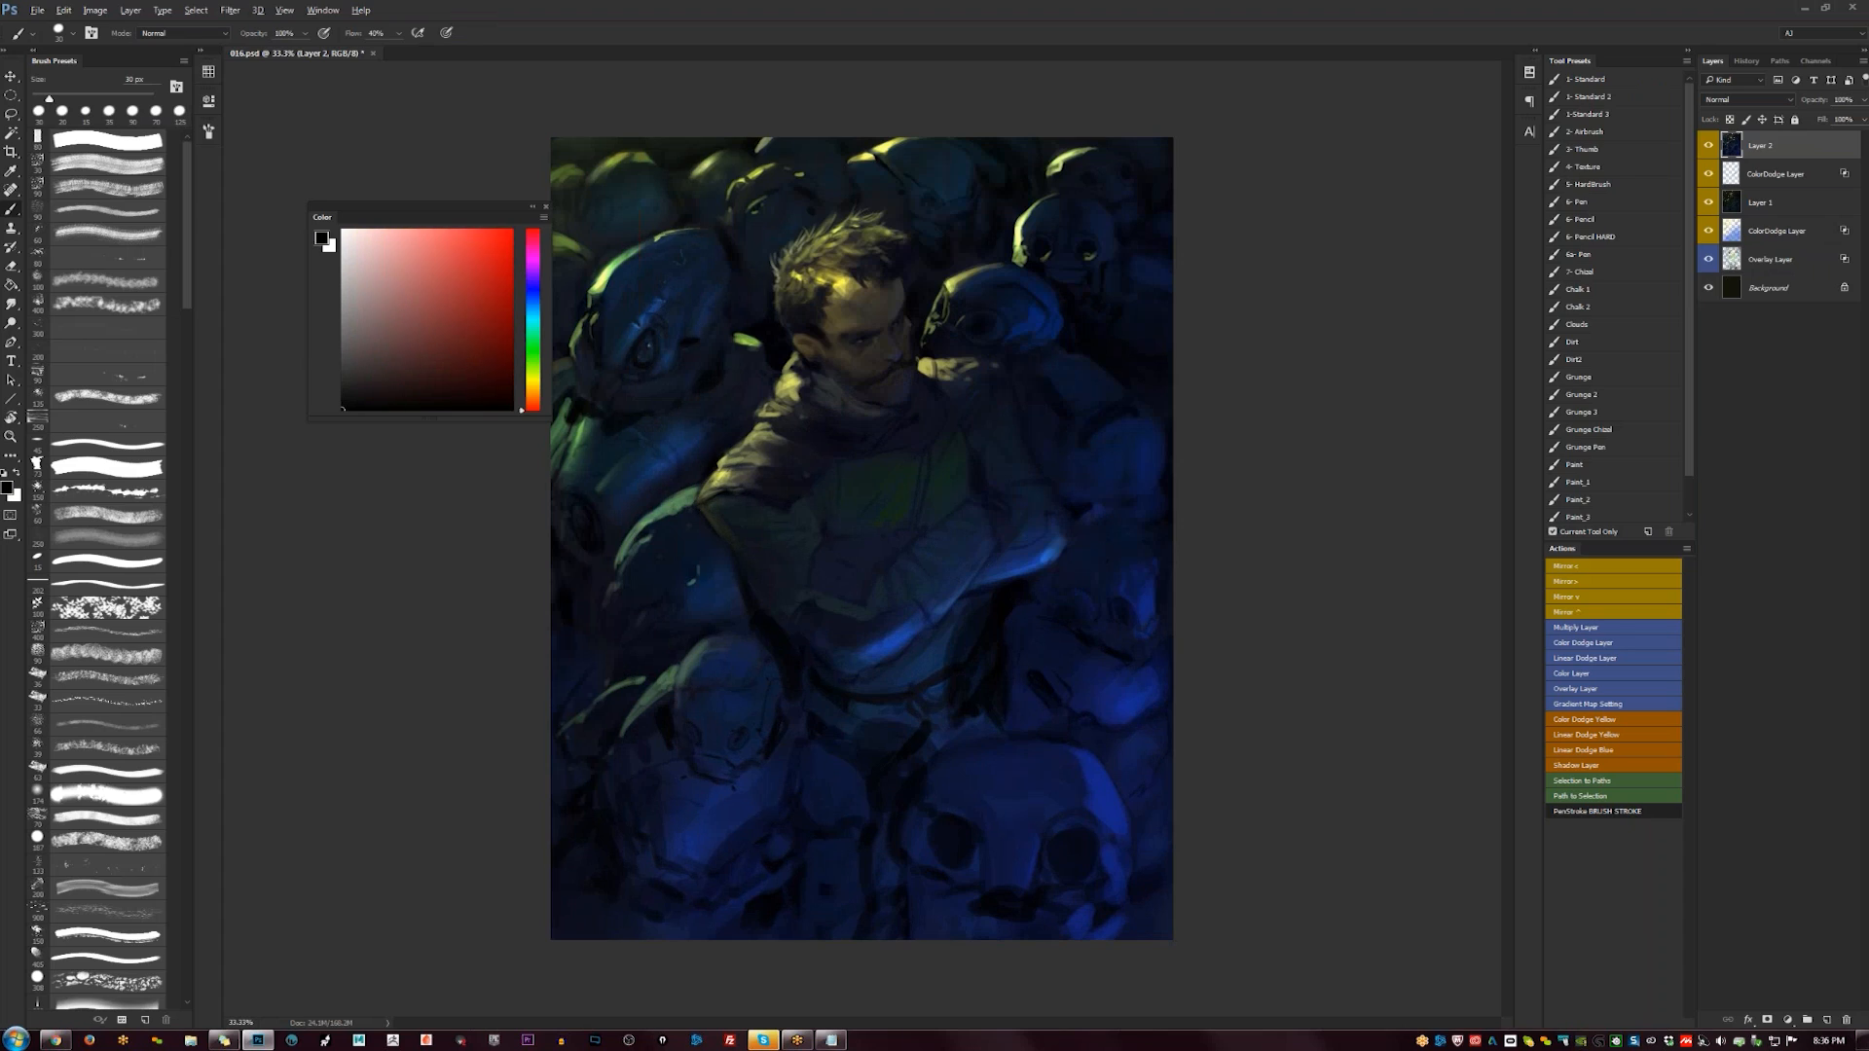
pyautogui.keyDown('alt'); pyautogui.click(728, 523); pyautogui.keyUp('alt')
pyautogui.press(']')
pyautogui.press(']')
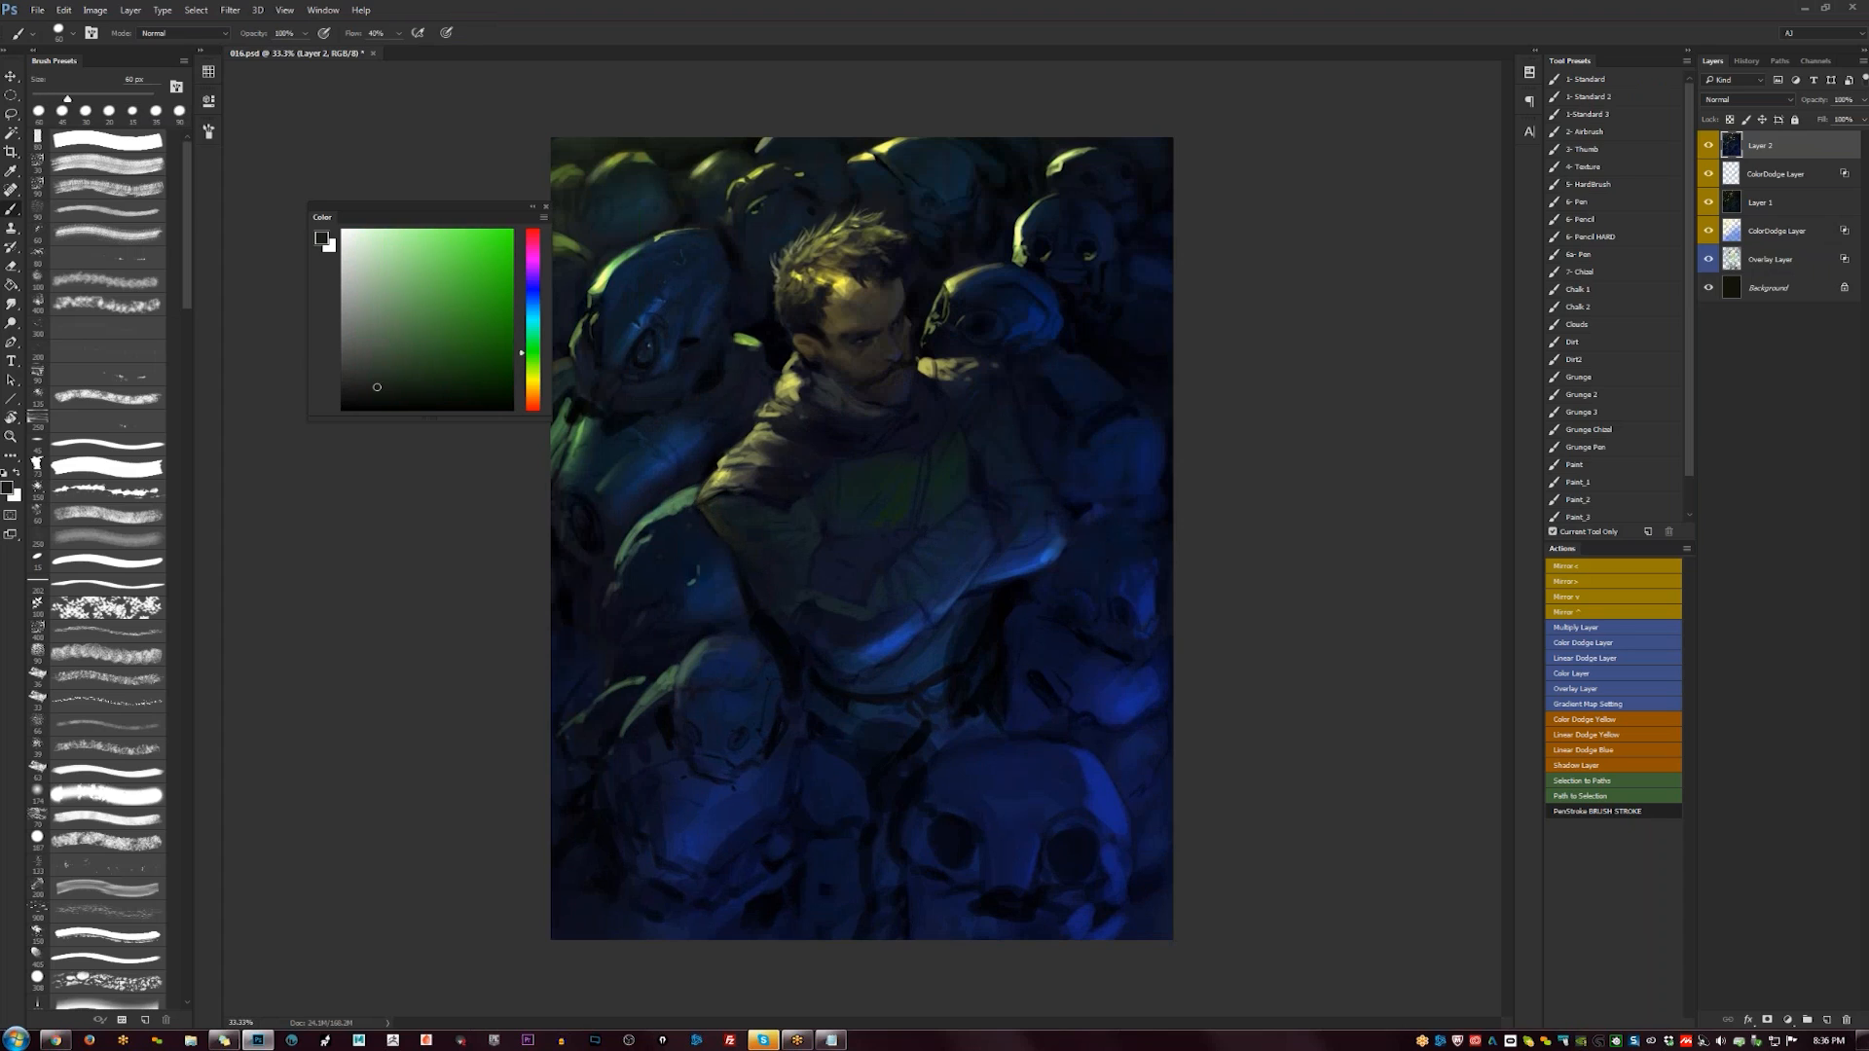
pyautogui.press('[')
pyautogui.press('[')
pyautogui.press('[')
pyautogui.press('[')
# - Mirror the canvas and rework the green chest panel of the man's sweater with sampled dark green and black, using a 40 px brush
pyautogui.press('z')
pyautogui.keyDown('alt'); pyautogui.click(974, 541); pyautogui.keyUp('alt')
pyautogui.keyDown('alt'); pyautogui.click(973, 542); pyautogui.keyUp('alt')
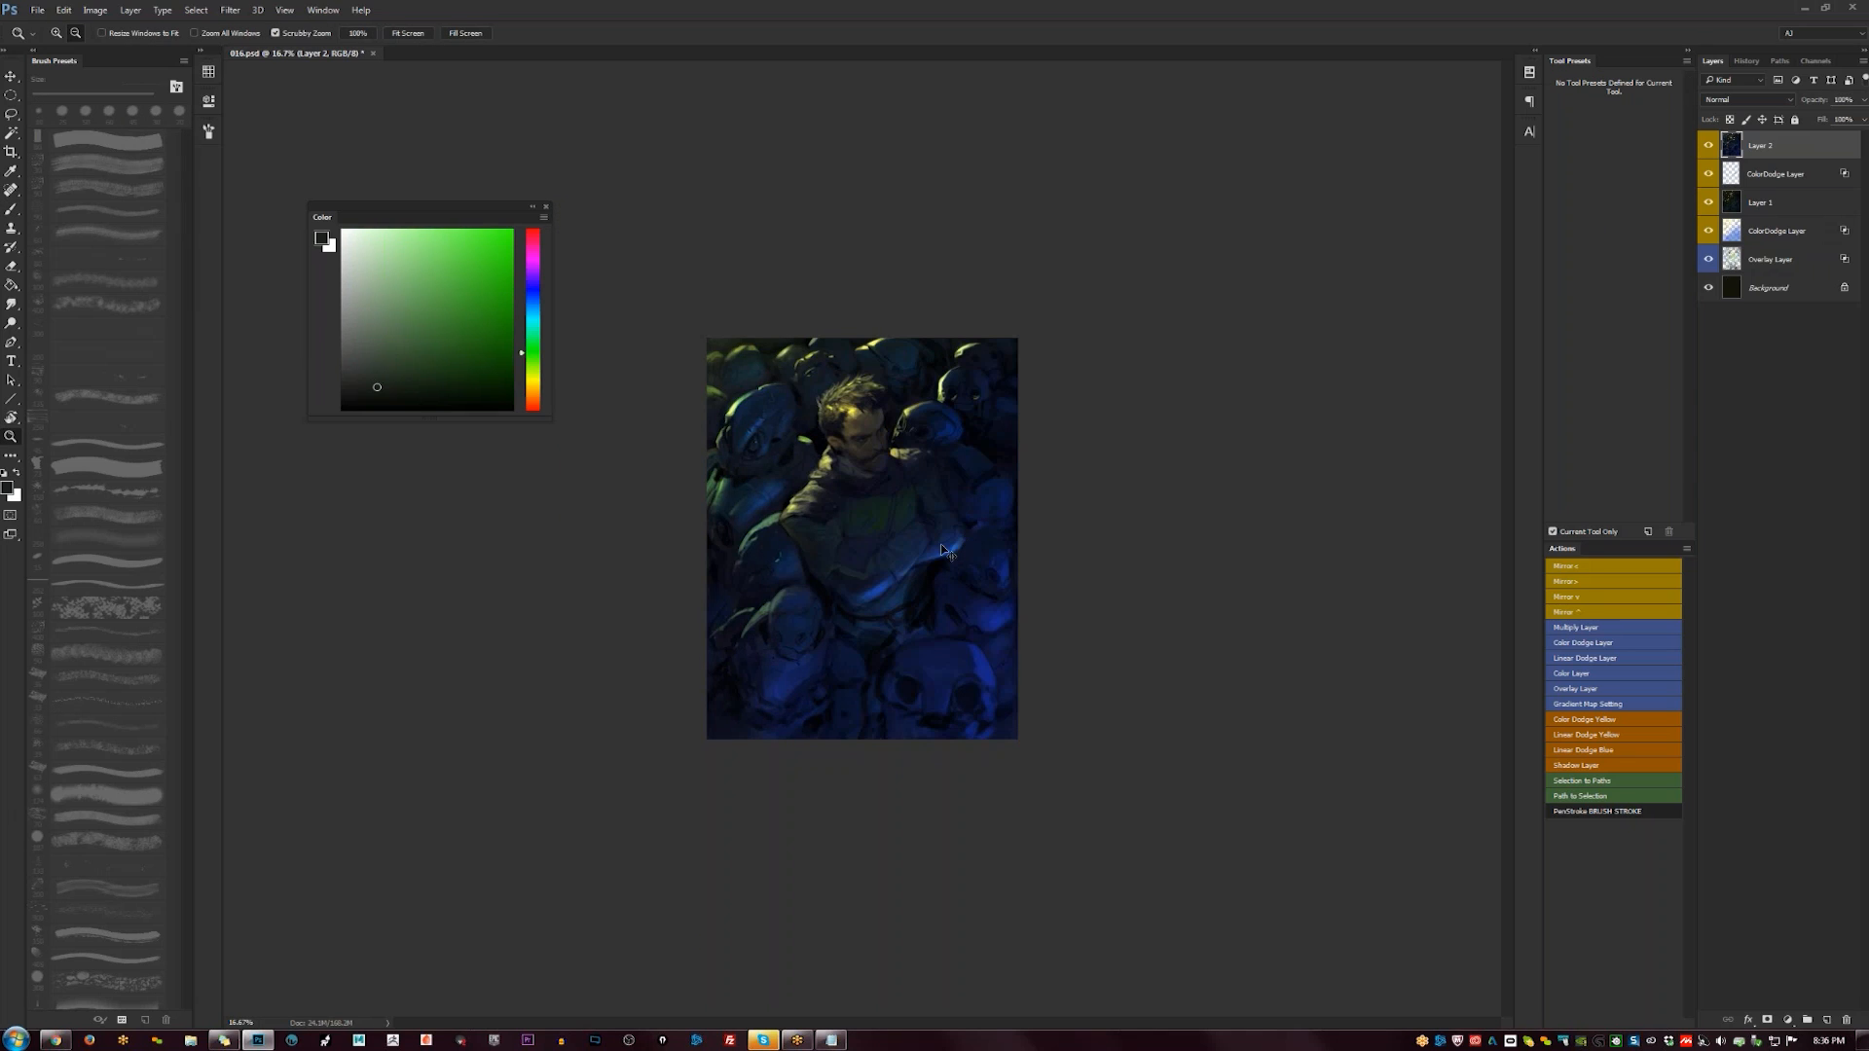
pyautogui.hotkey('ctrl', 'shift', 'h')
pyautogui.click(931, 563)
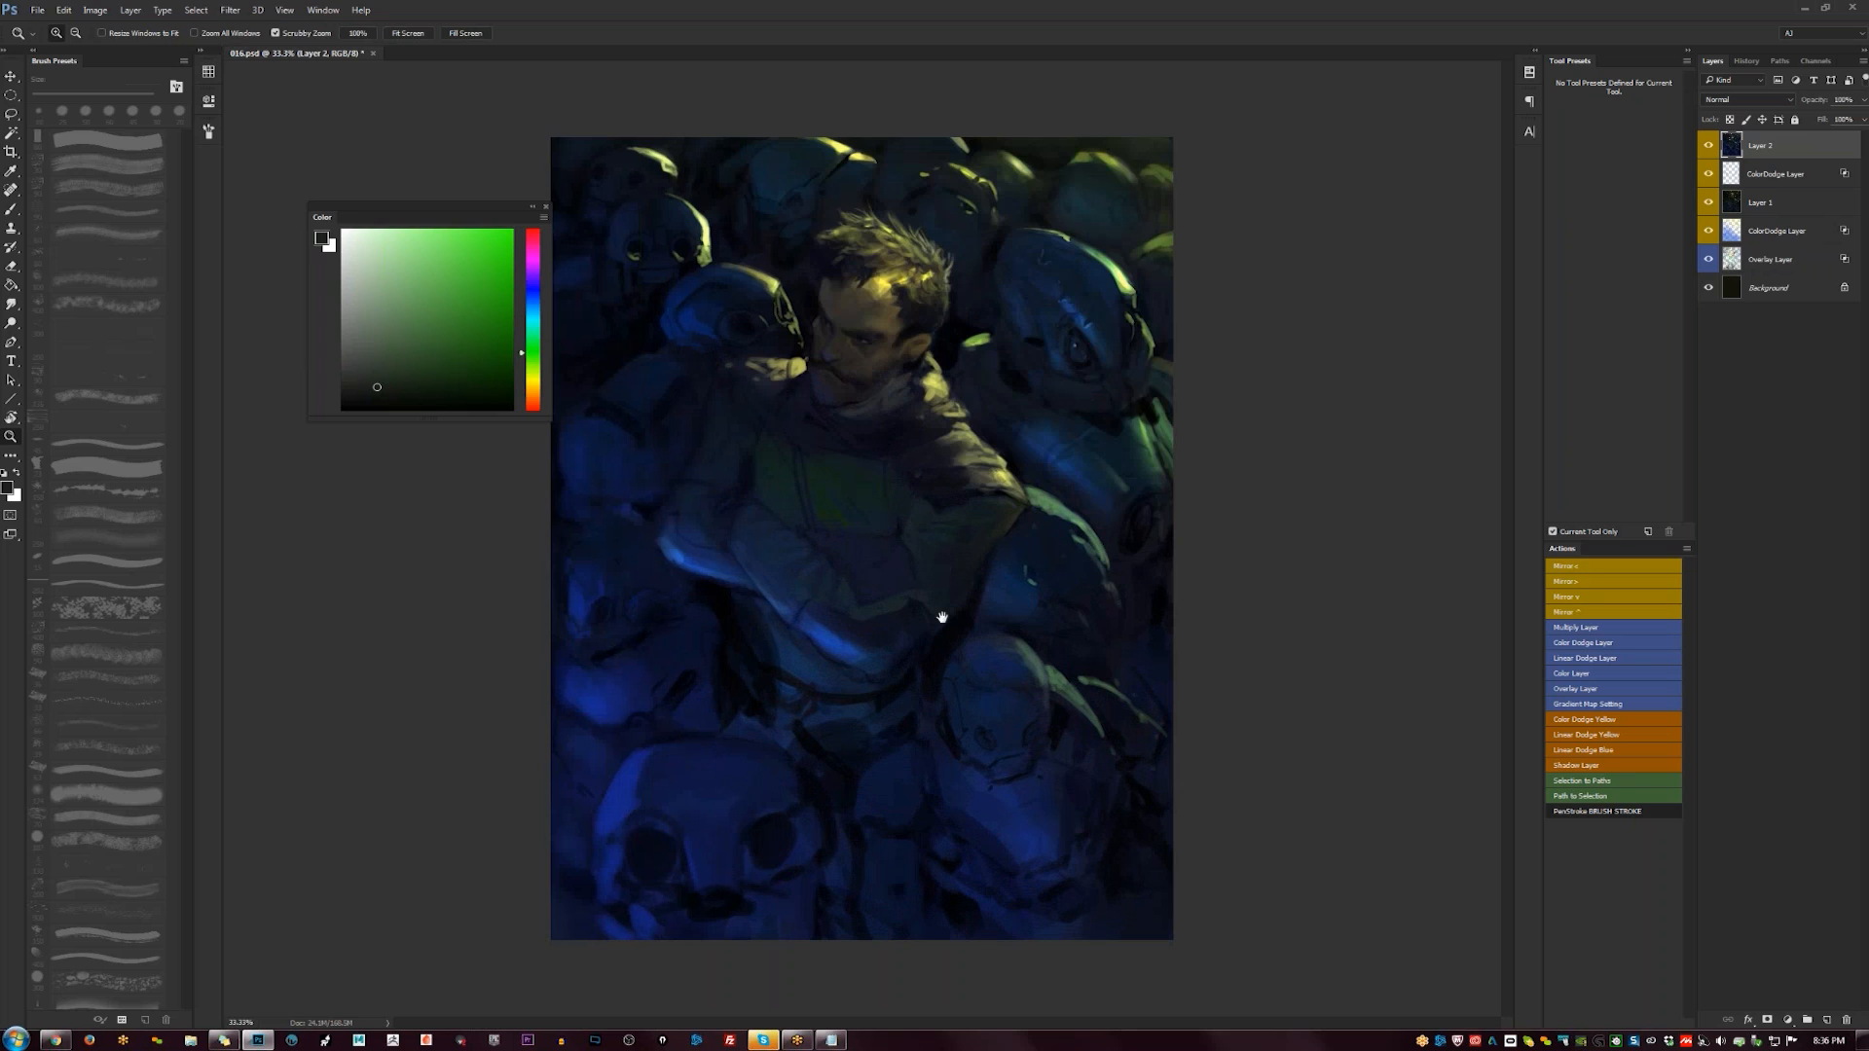
pyautogui.press('b')
pyautogui.press('d')
pyautogui.press(']')
pyautogui.press(']')
pyautogui.press(']')
pyautogui.press(']')
pyautogui.press(']')
pyautogui.press(']')
pyautogui.press(']')
pyautogui.press(']')
pyautogui.press(']')
pyautogui.press(']')
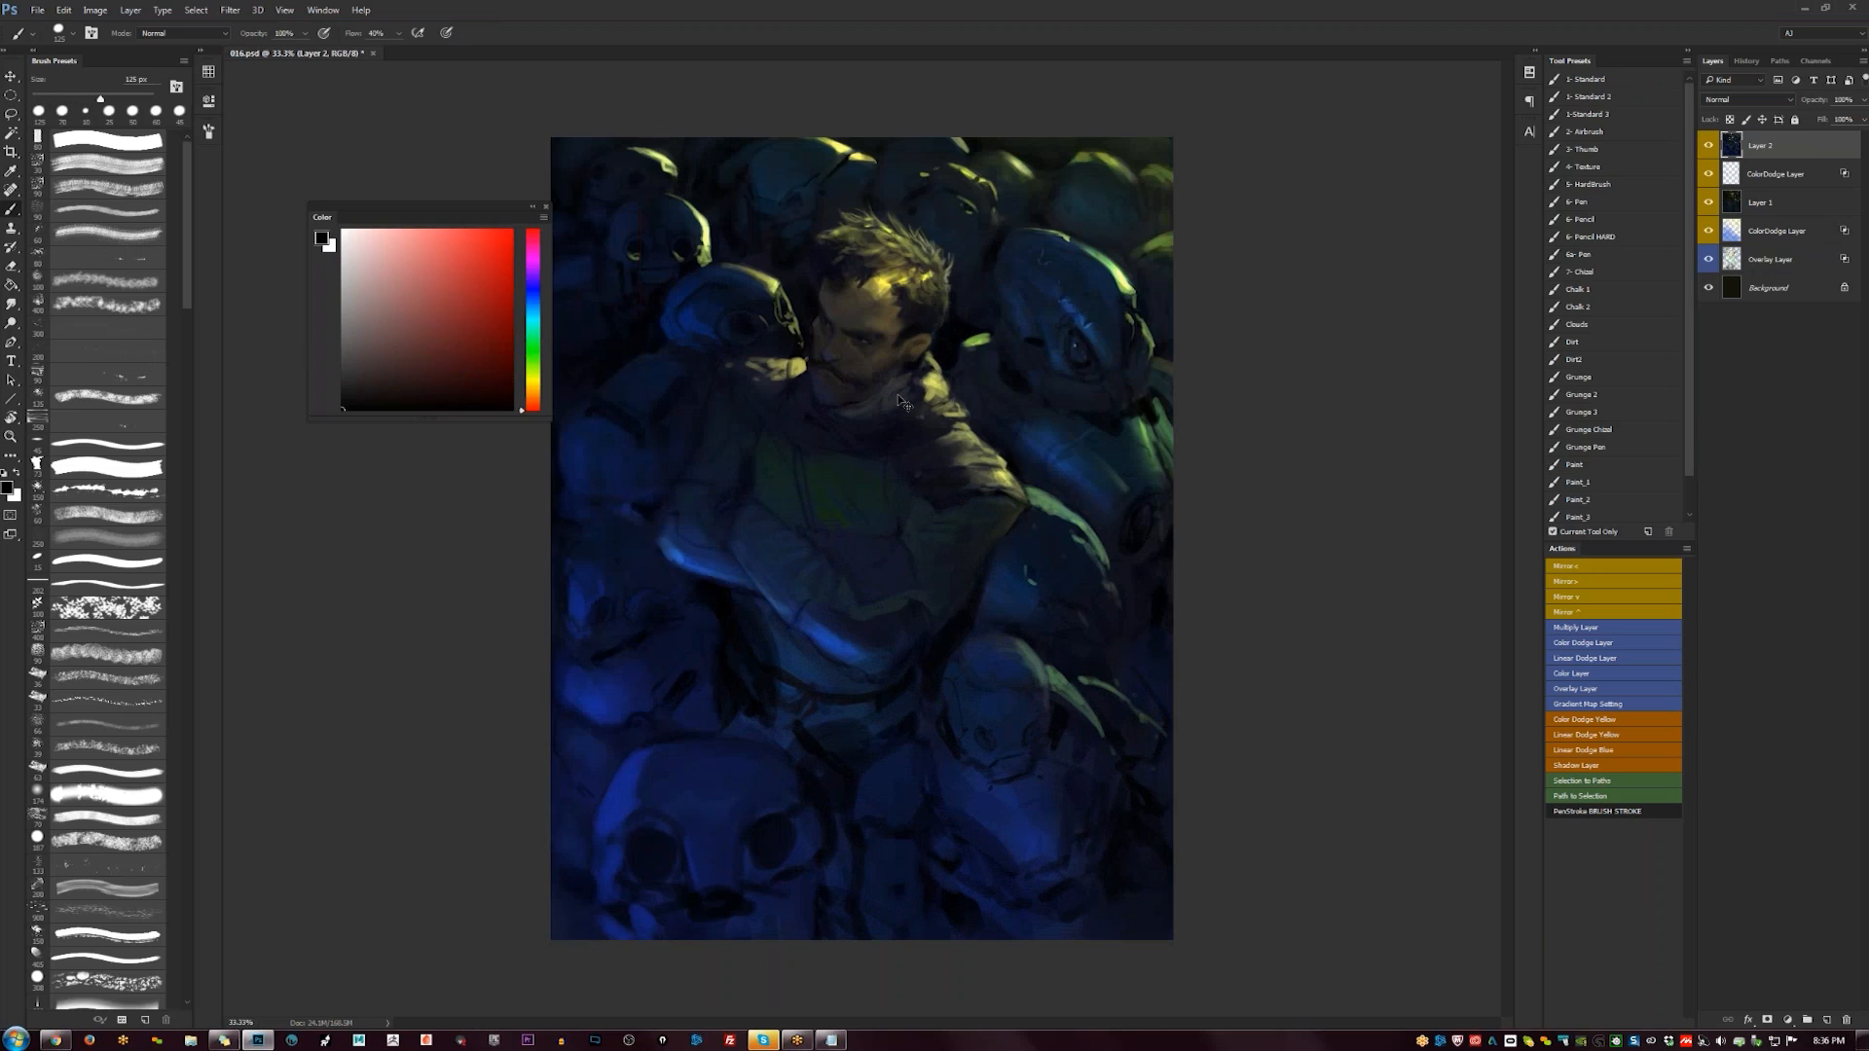
pyautogui.press('[')
pyautogui.press('[')
pyautogui.press('[')
pyautogui.press('[')
pyautogui.press('[')
pyautogui.keyDown('alt'); pyautogui.click(827, 489); pyautogui.keyUp('alt')
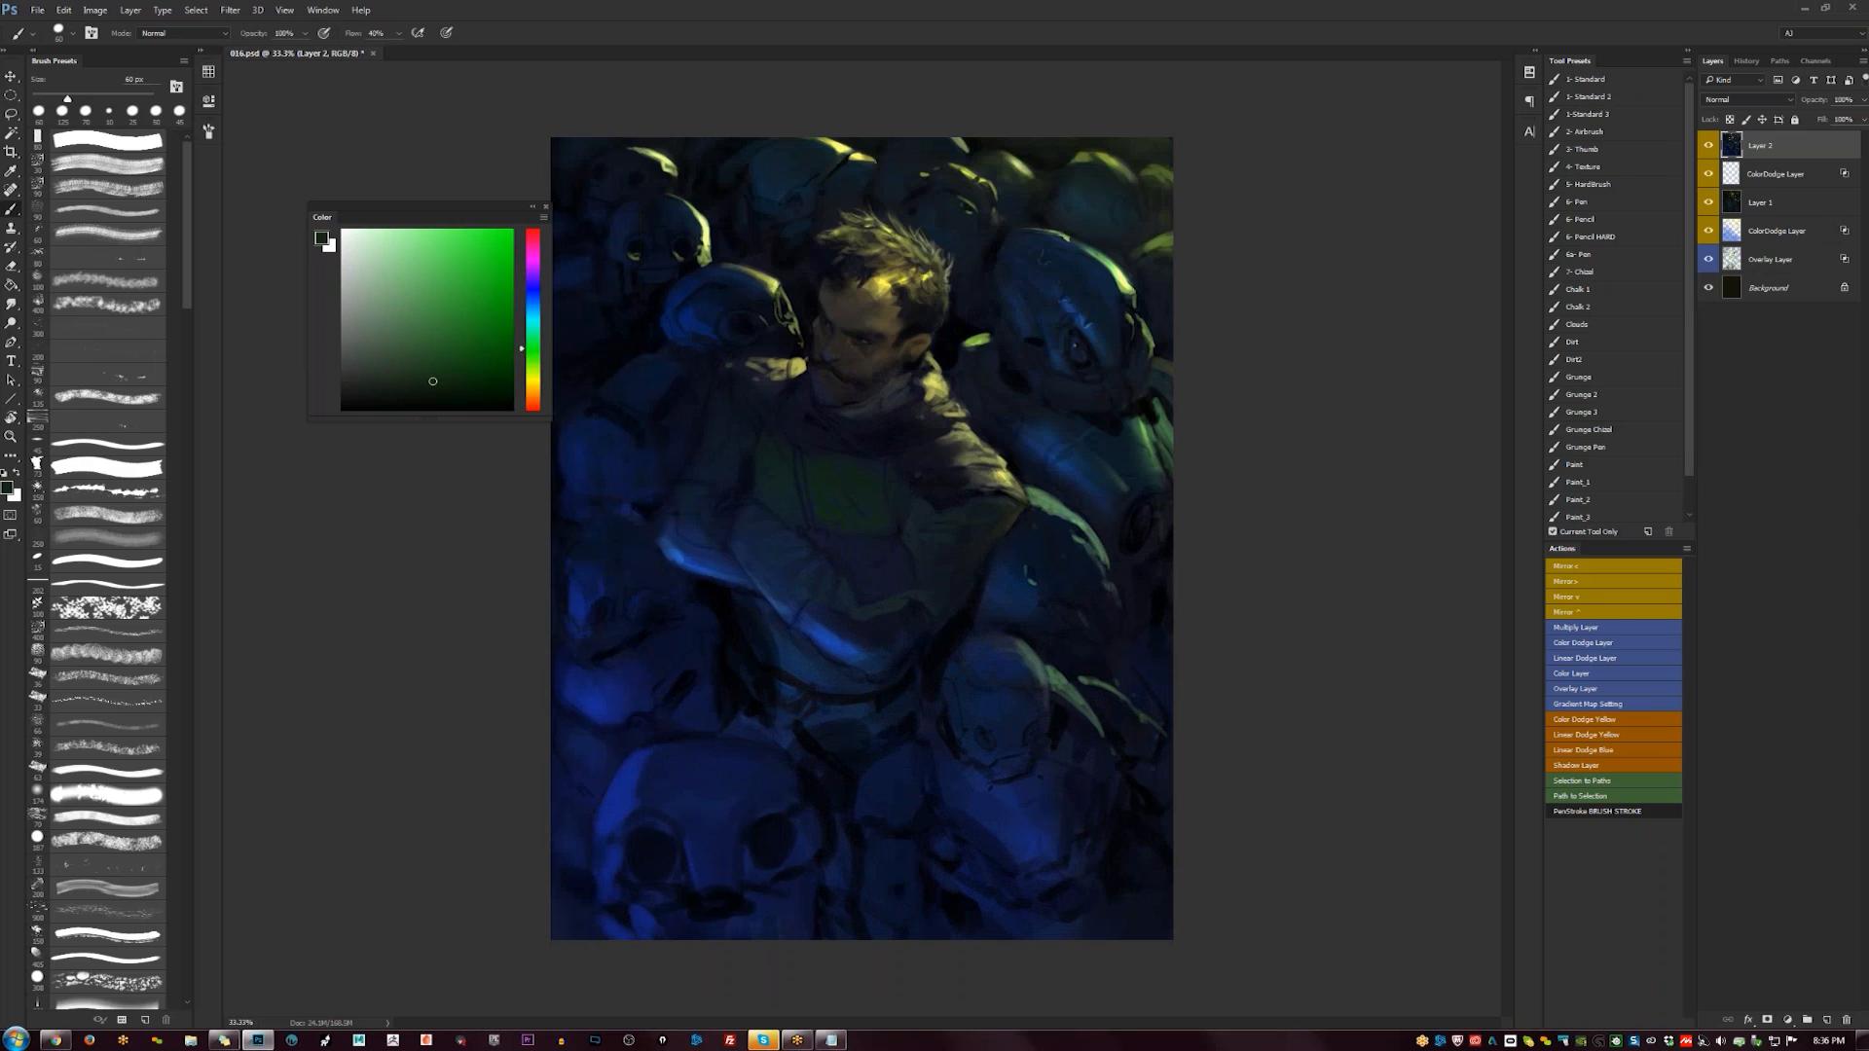
pyautogui.press('d')
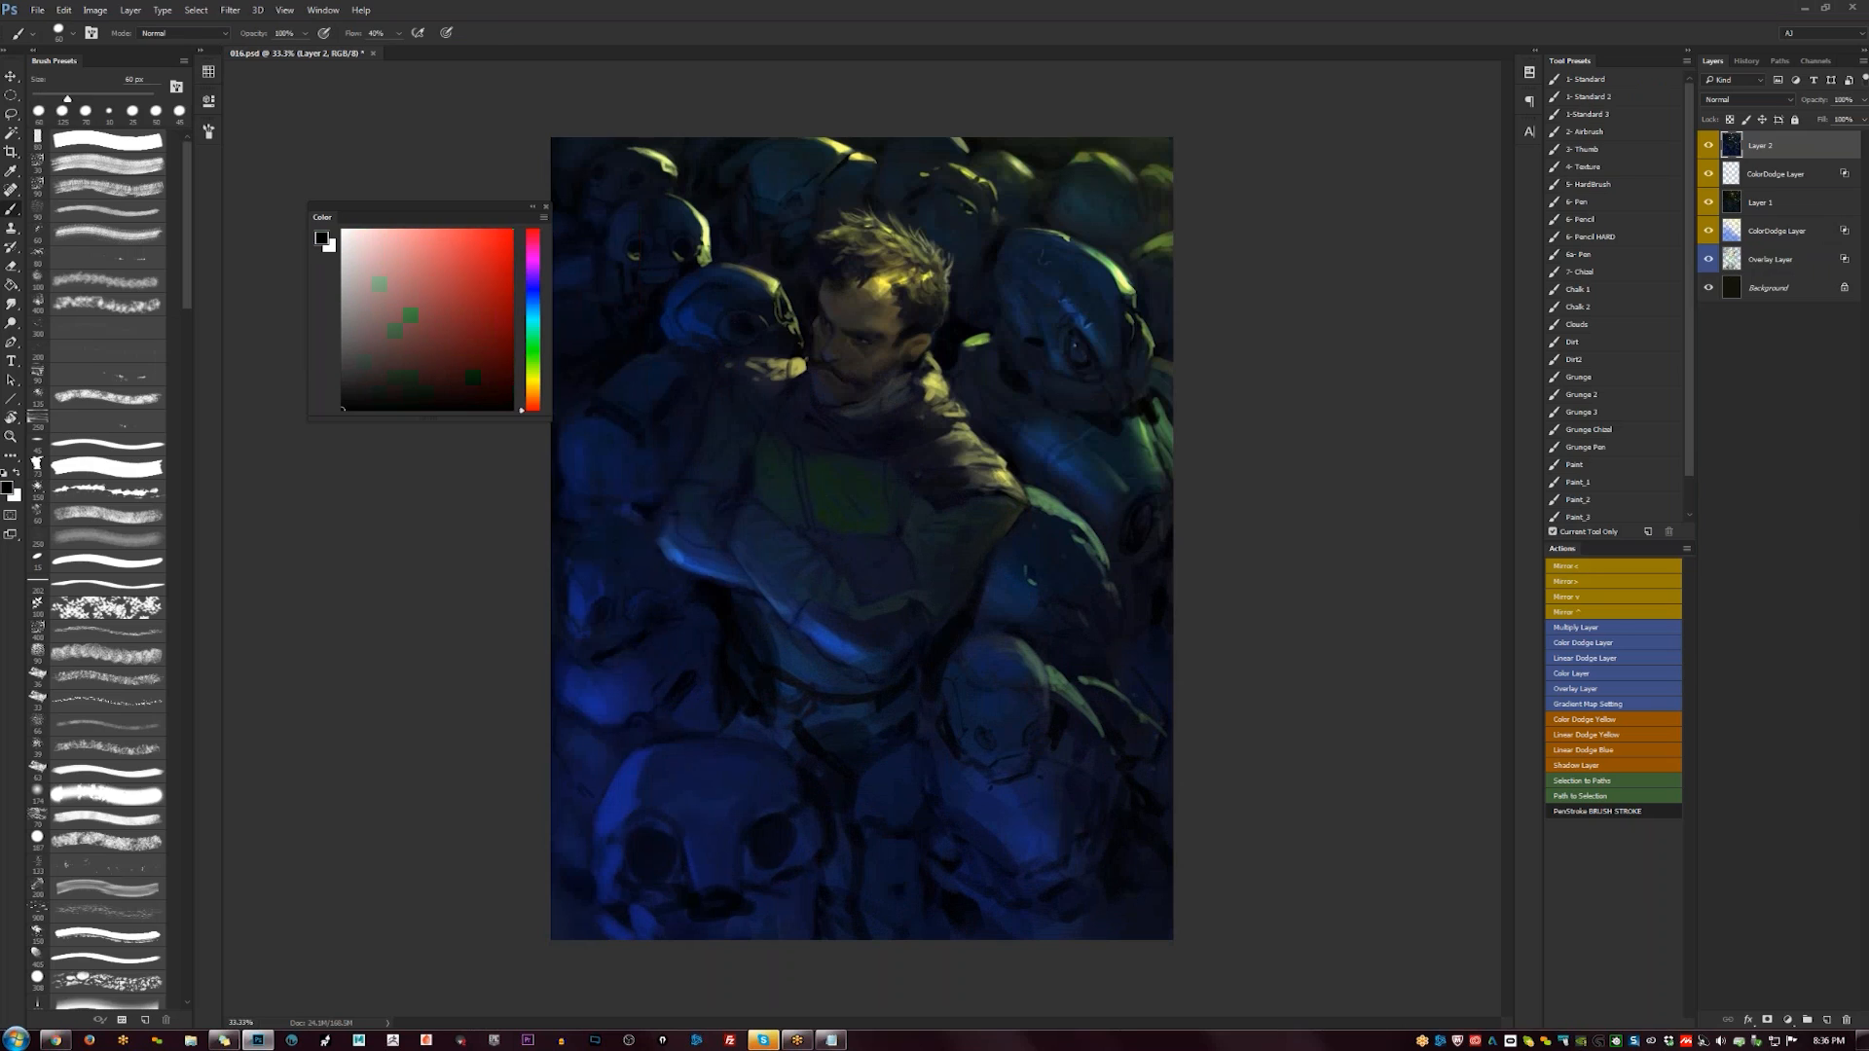
# - Mirror the canvas back and touch up the helmeted figures beside the man with sampled dark blue and black
pyautogui.press('z')
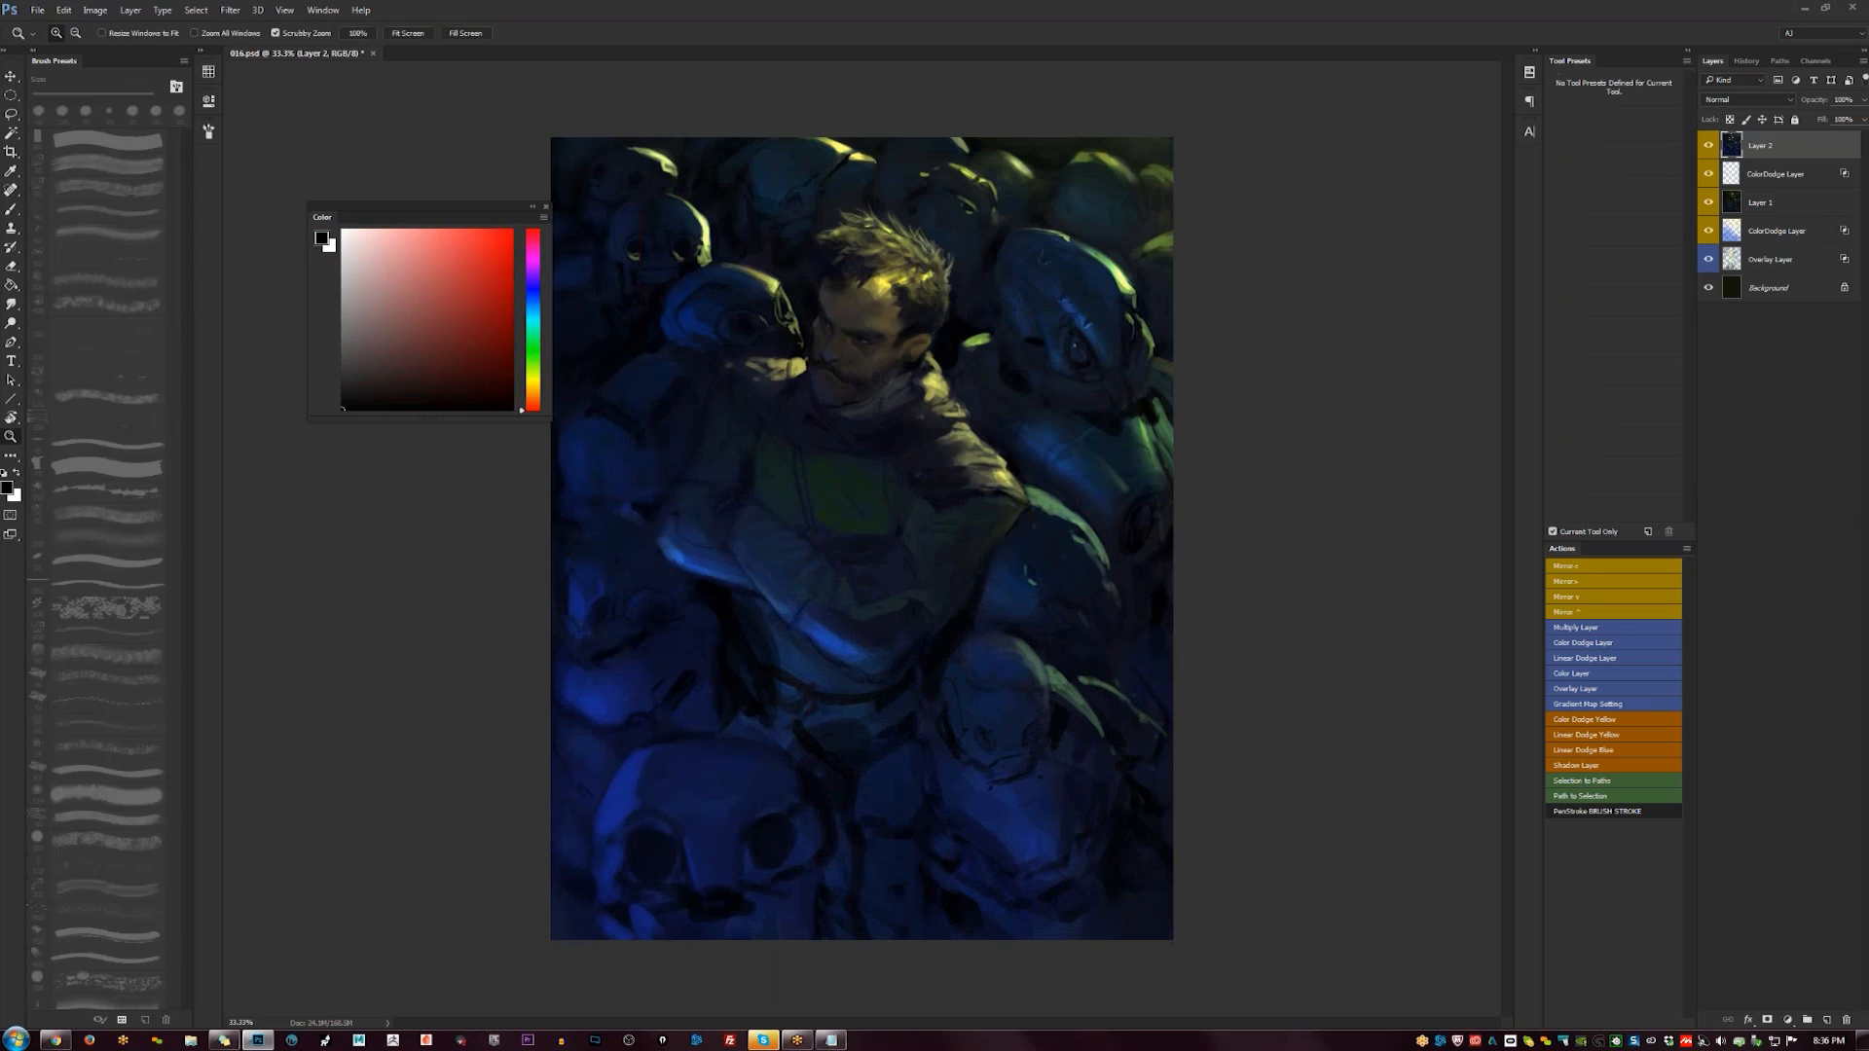
pyautogui.keyDown('alt'); pyautogui.click(916, 629); pyautogui.keyUp('alt')
pyautogui.click(916, 629)
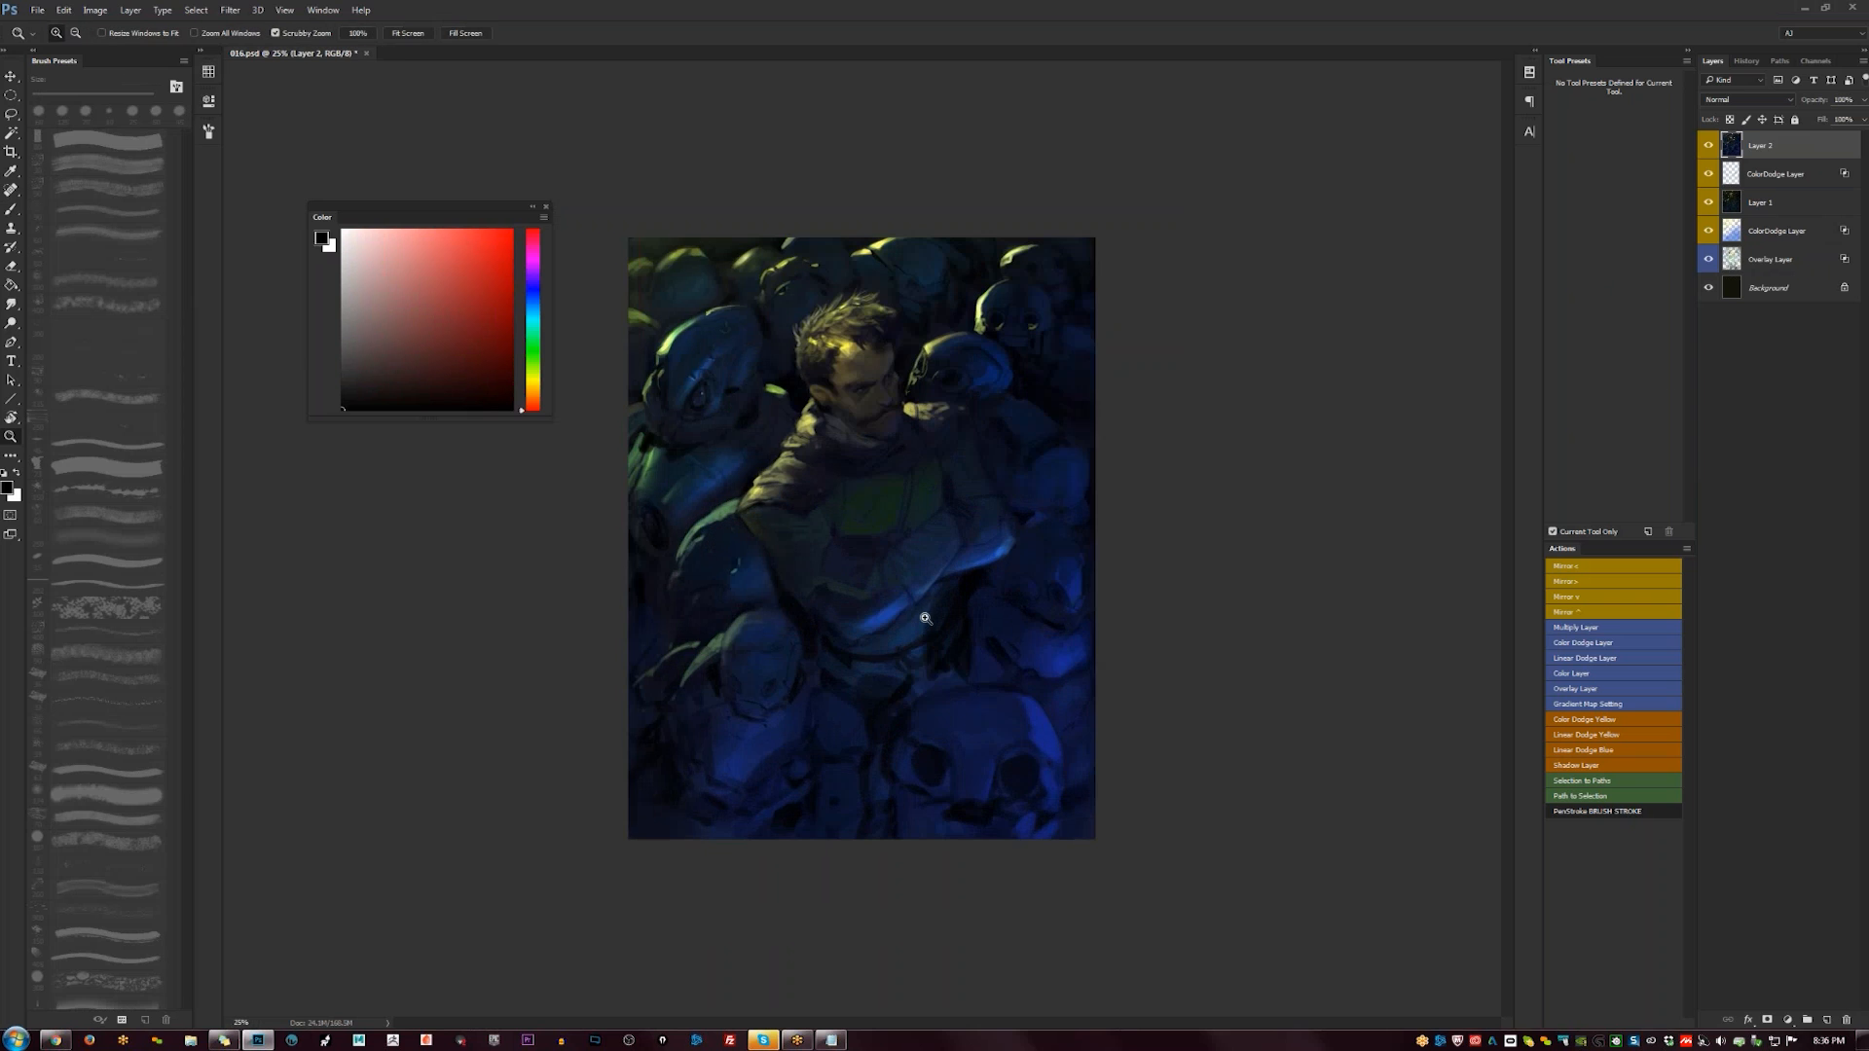
pyautogui.press('b')
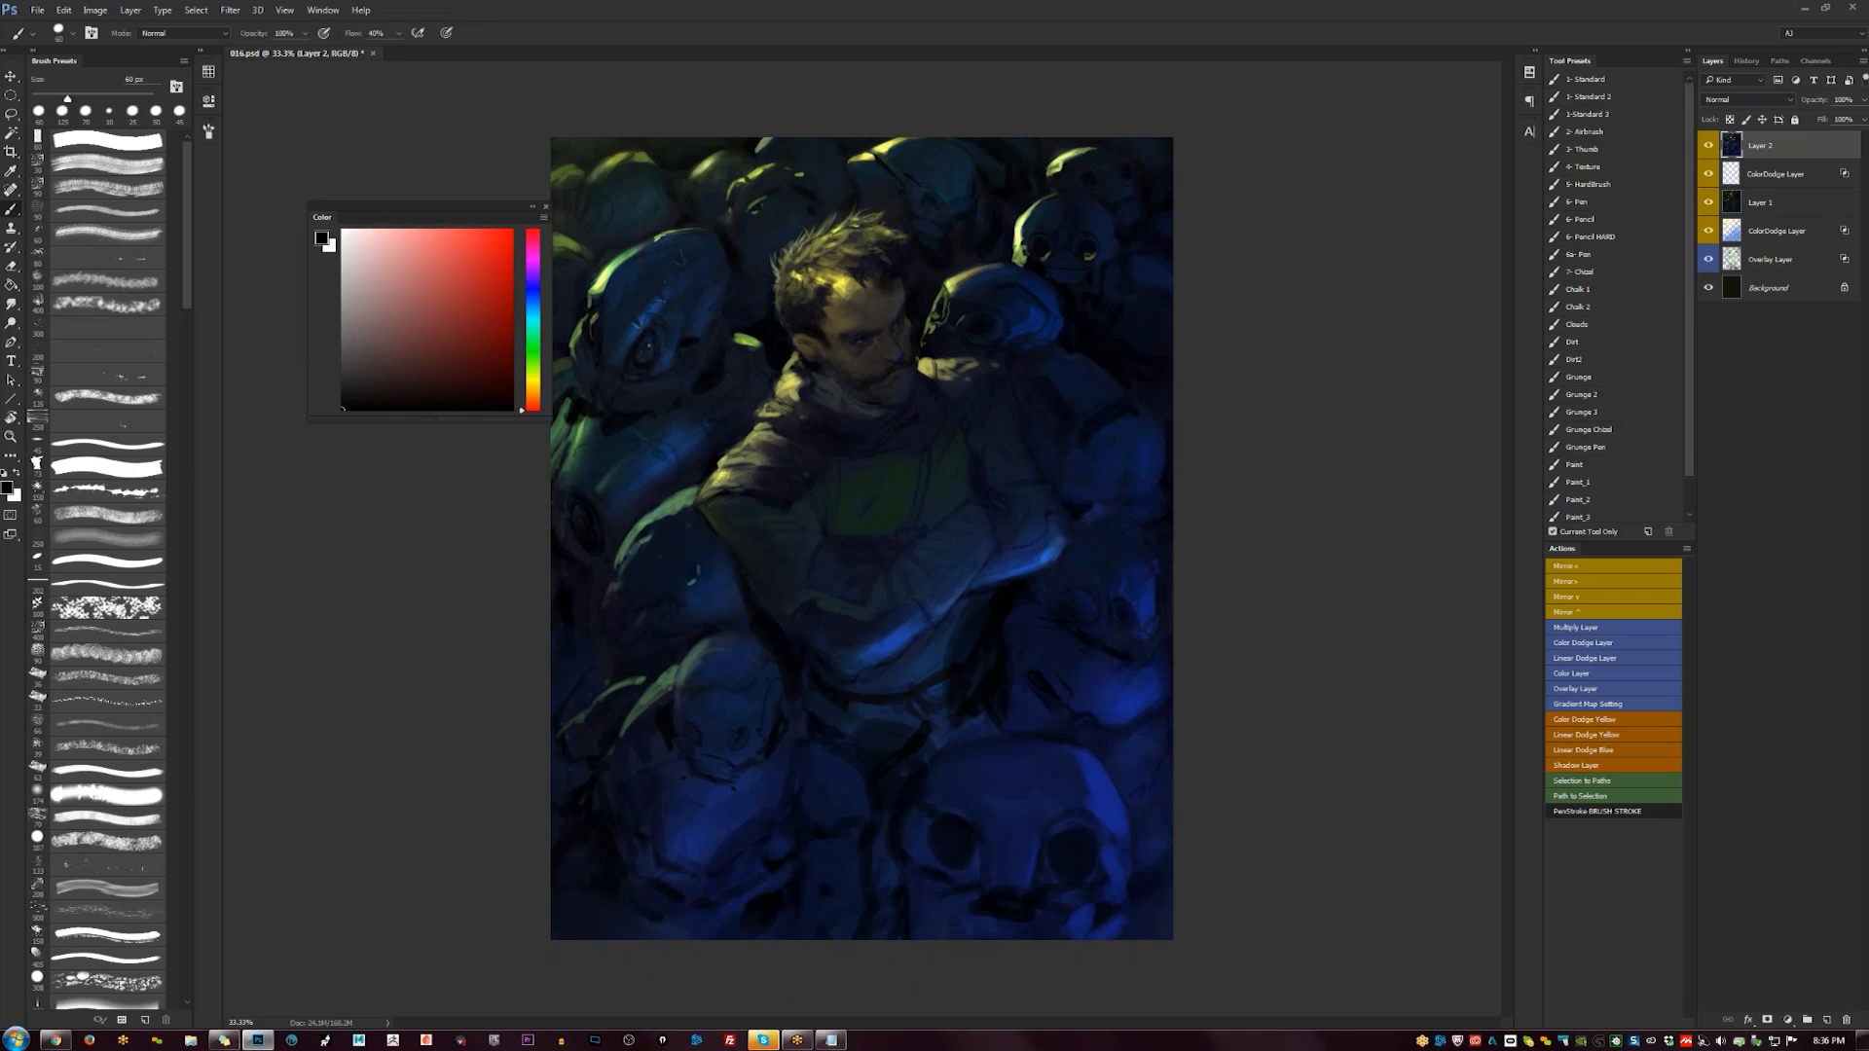
pyautogui.keyDown('alt'); pyautogui.click(1014, 283); pyautogui.keyUp('alt')
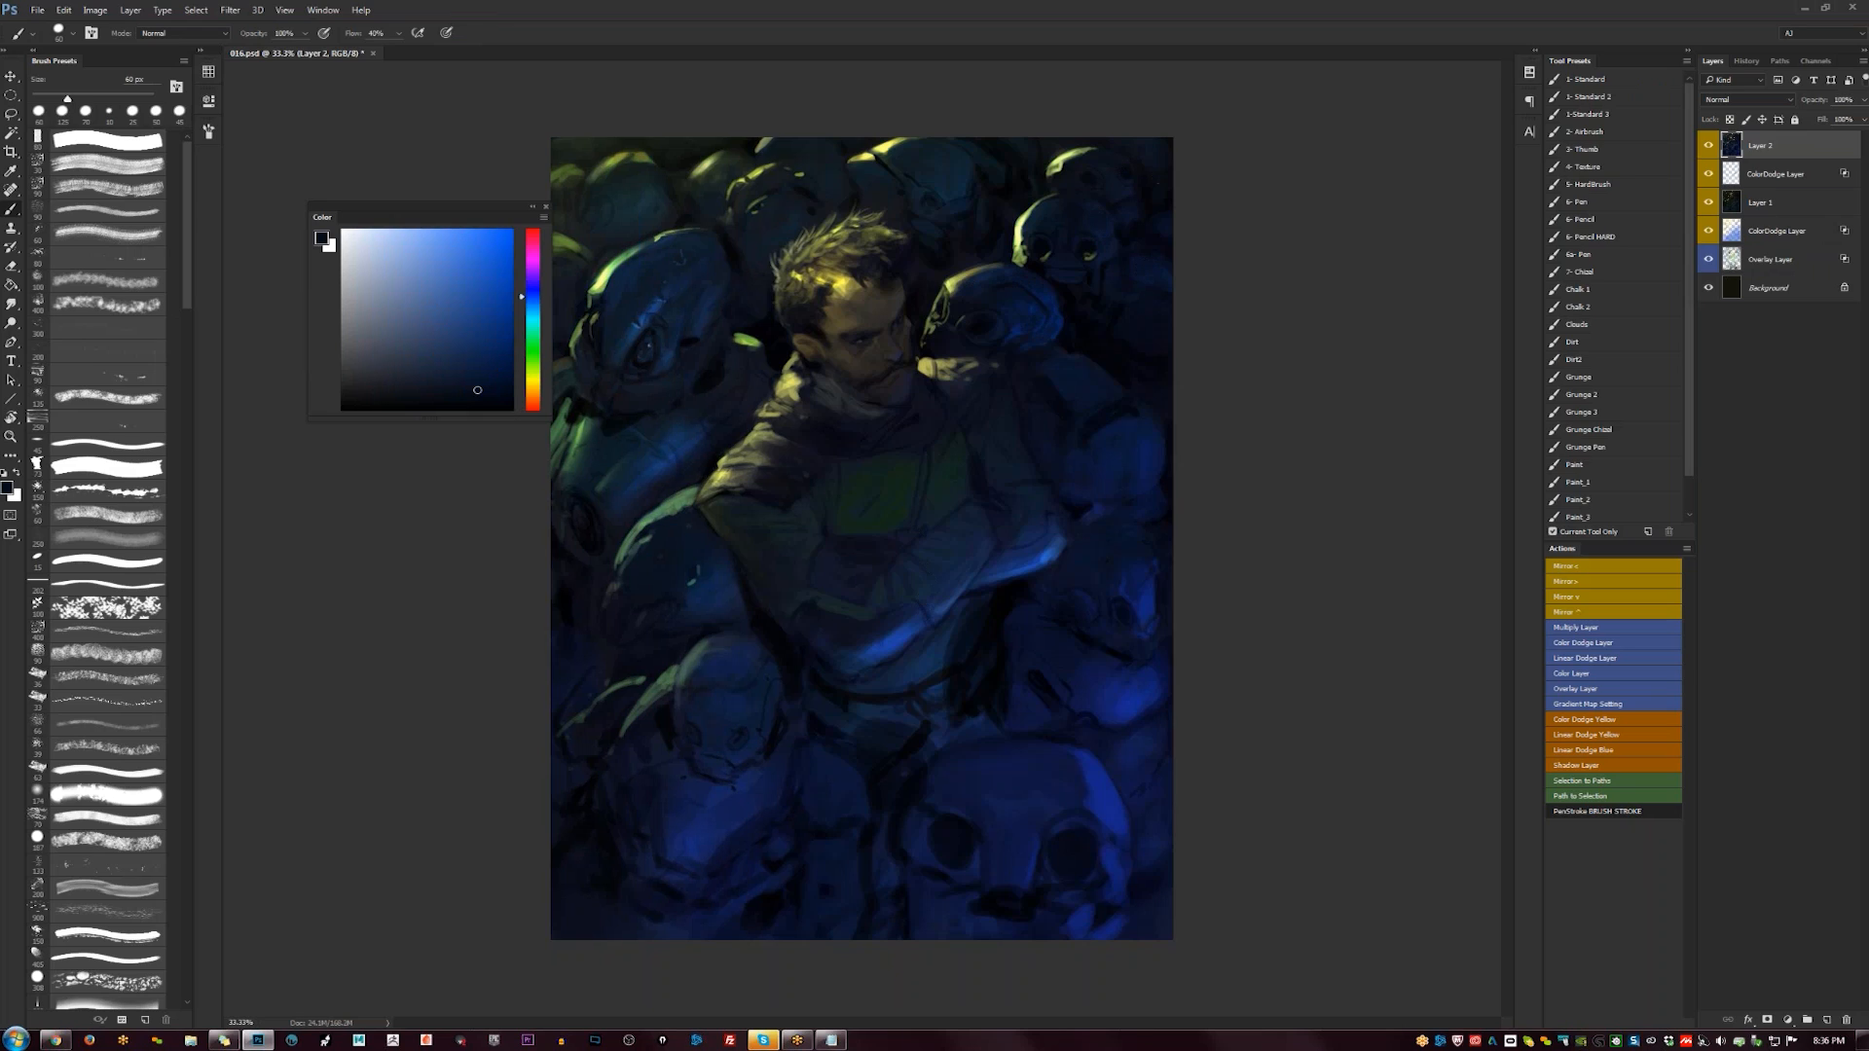
pyautogui.press('d')
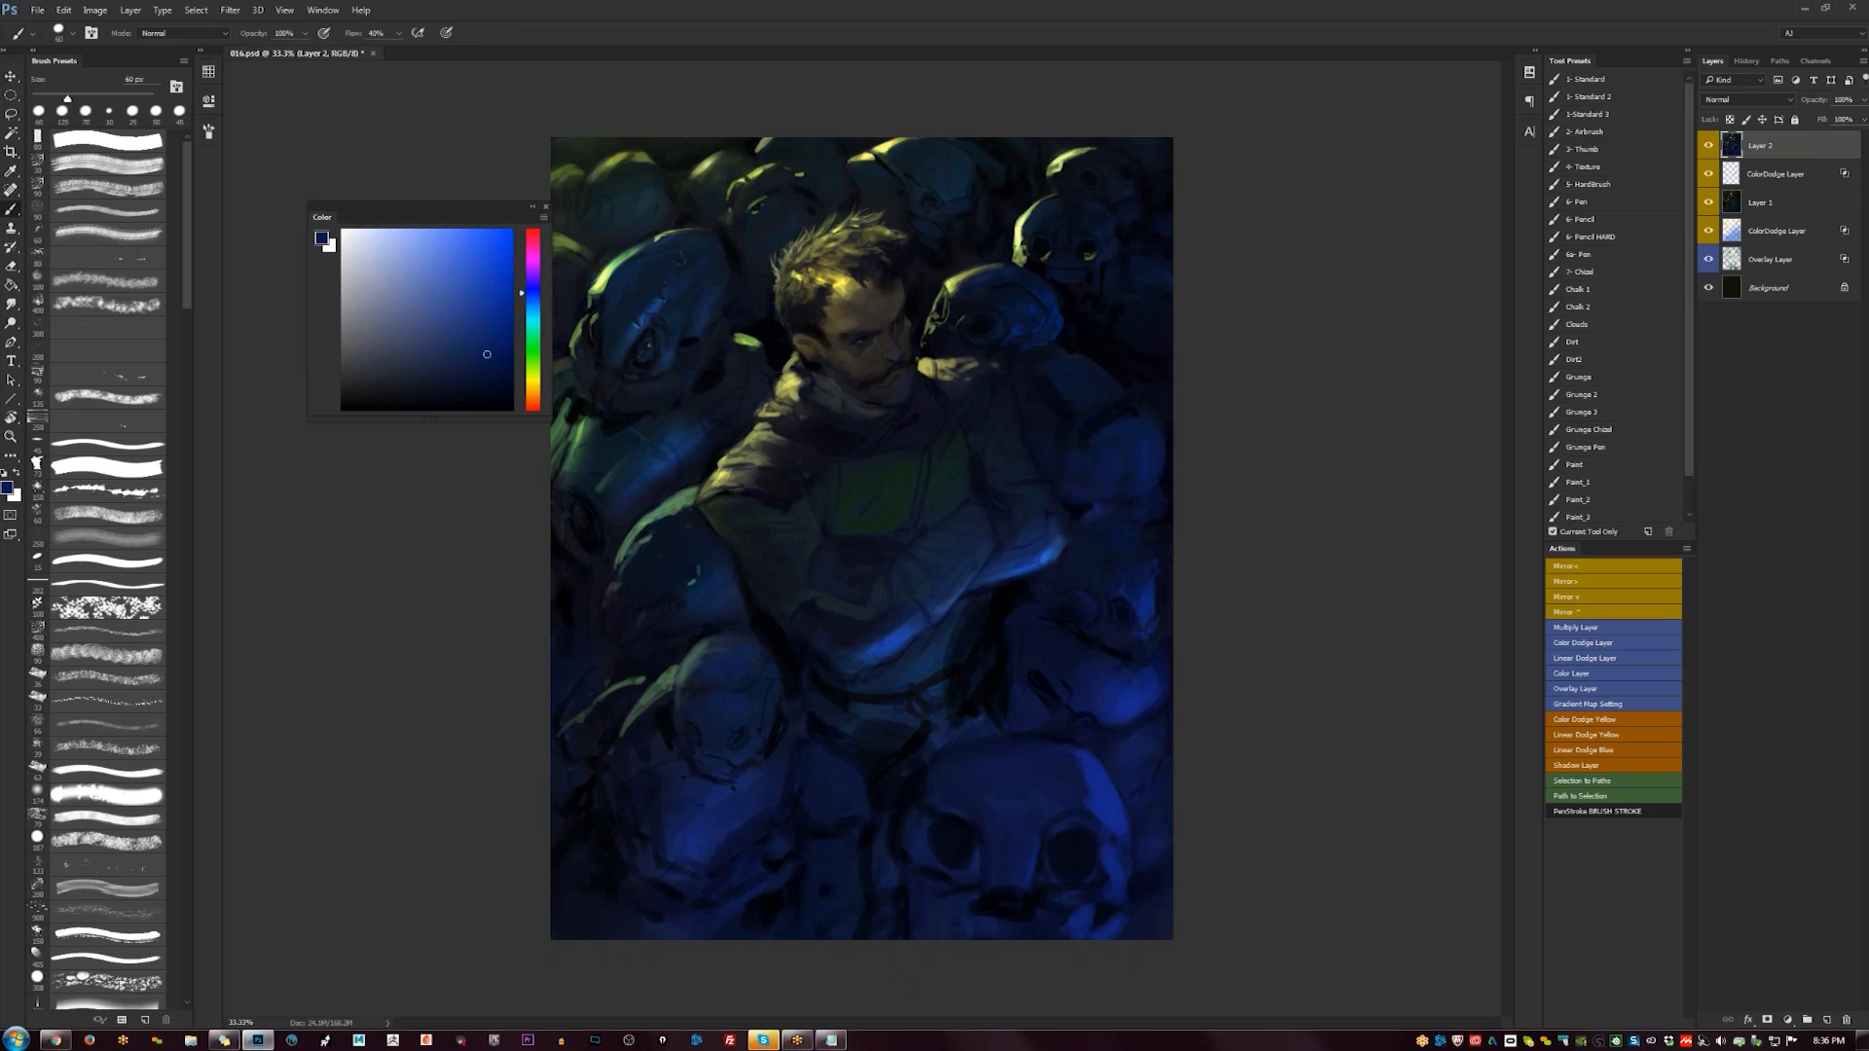
# - Paint a brighter blue rim light along the undersides of the man's crossed forearms with a small brush and sampled blues
pyautogui.moveTo(1068, 537); pyautogui.dragTo(1014, 577)
pyautogui.keyDown('alt'); pyautogui.click(1056, 548); pyautogui.keyUp('alt')
pyautogui.press('[')
pyautogui.press('[')
pyautogui.press('[')
pyautogui.press('[')
pyautogui.press('[')
pyautogui.press('[')
pyautogui.keyDown('alt'); pyautogui.click(1048, 557); pyautogui.keyUp('alt')
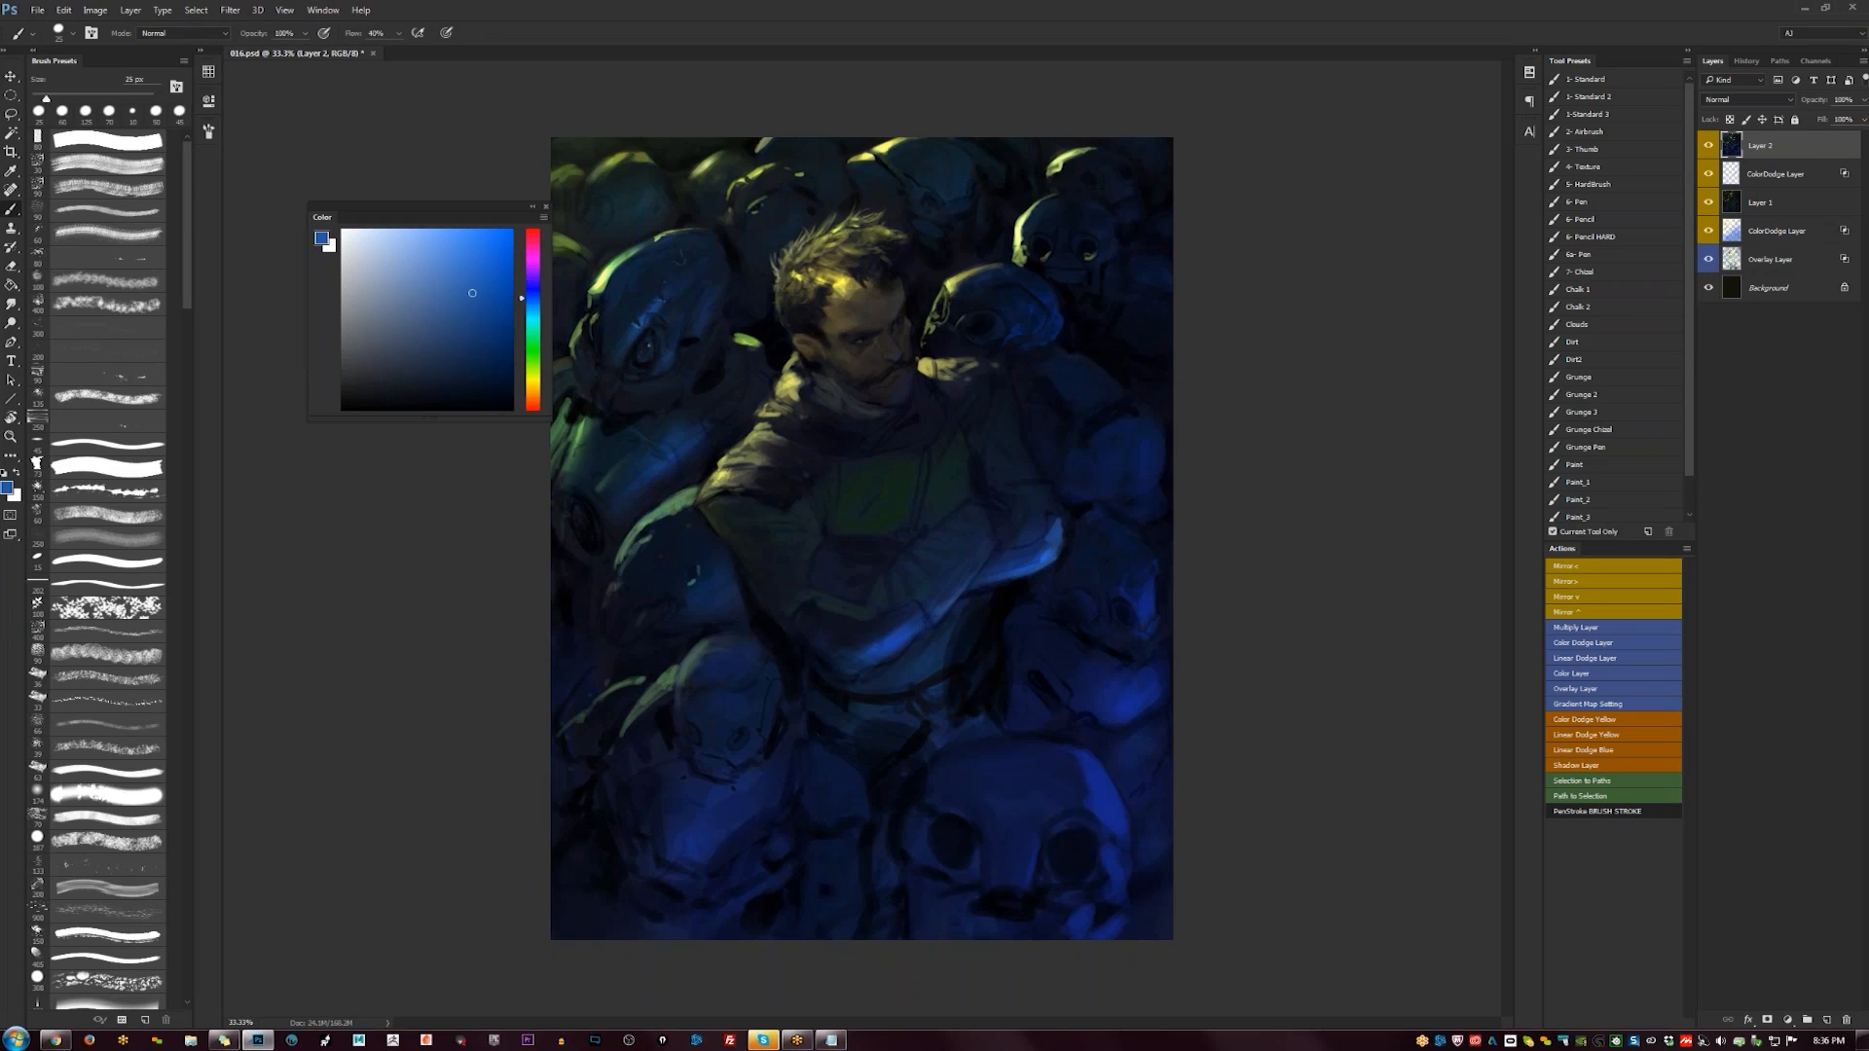
pyautogui.press(']')
pyautogui.keyDown('alt'); pyautogui.click(892, 649); pyautogui.keyUp('alt')
pyautogui.press(']')
# - Mirror the canvas and paint bright blue rim light on the man's jaw and along his nose with a small brush
pyautogui.hotkey('ctrl', 'shift', 'h')
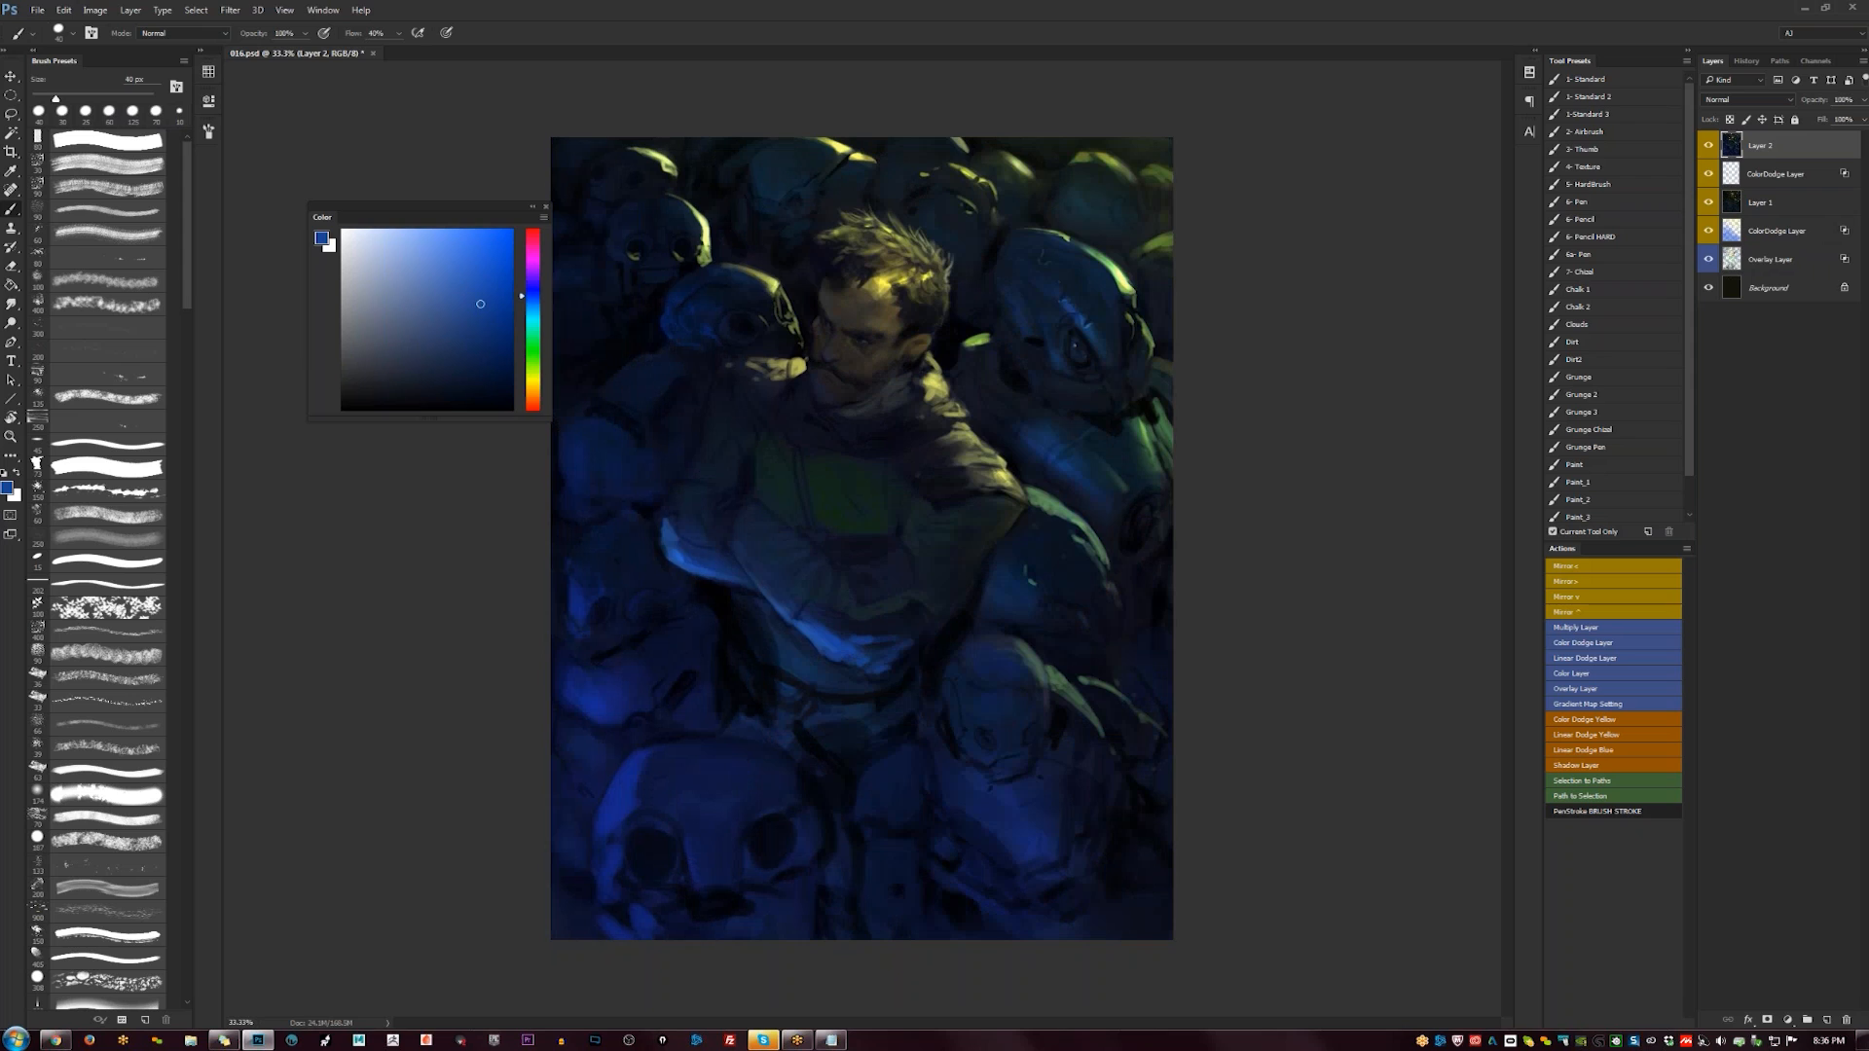
pyautogui.moveTo(816, 381); pyautogui.dragTo(839, 403)
pyautogui.press('z')
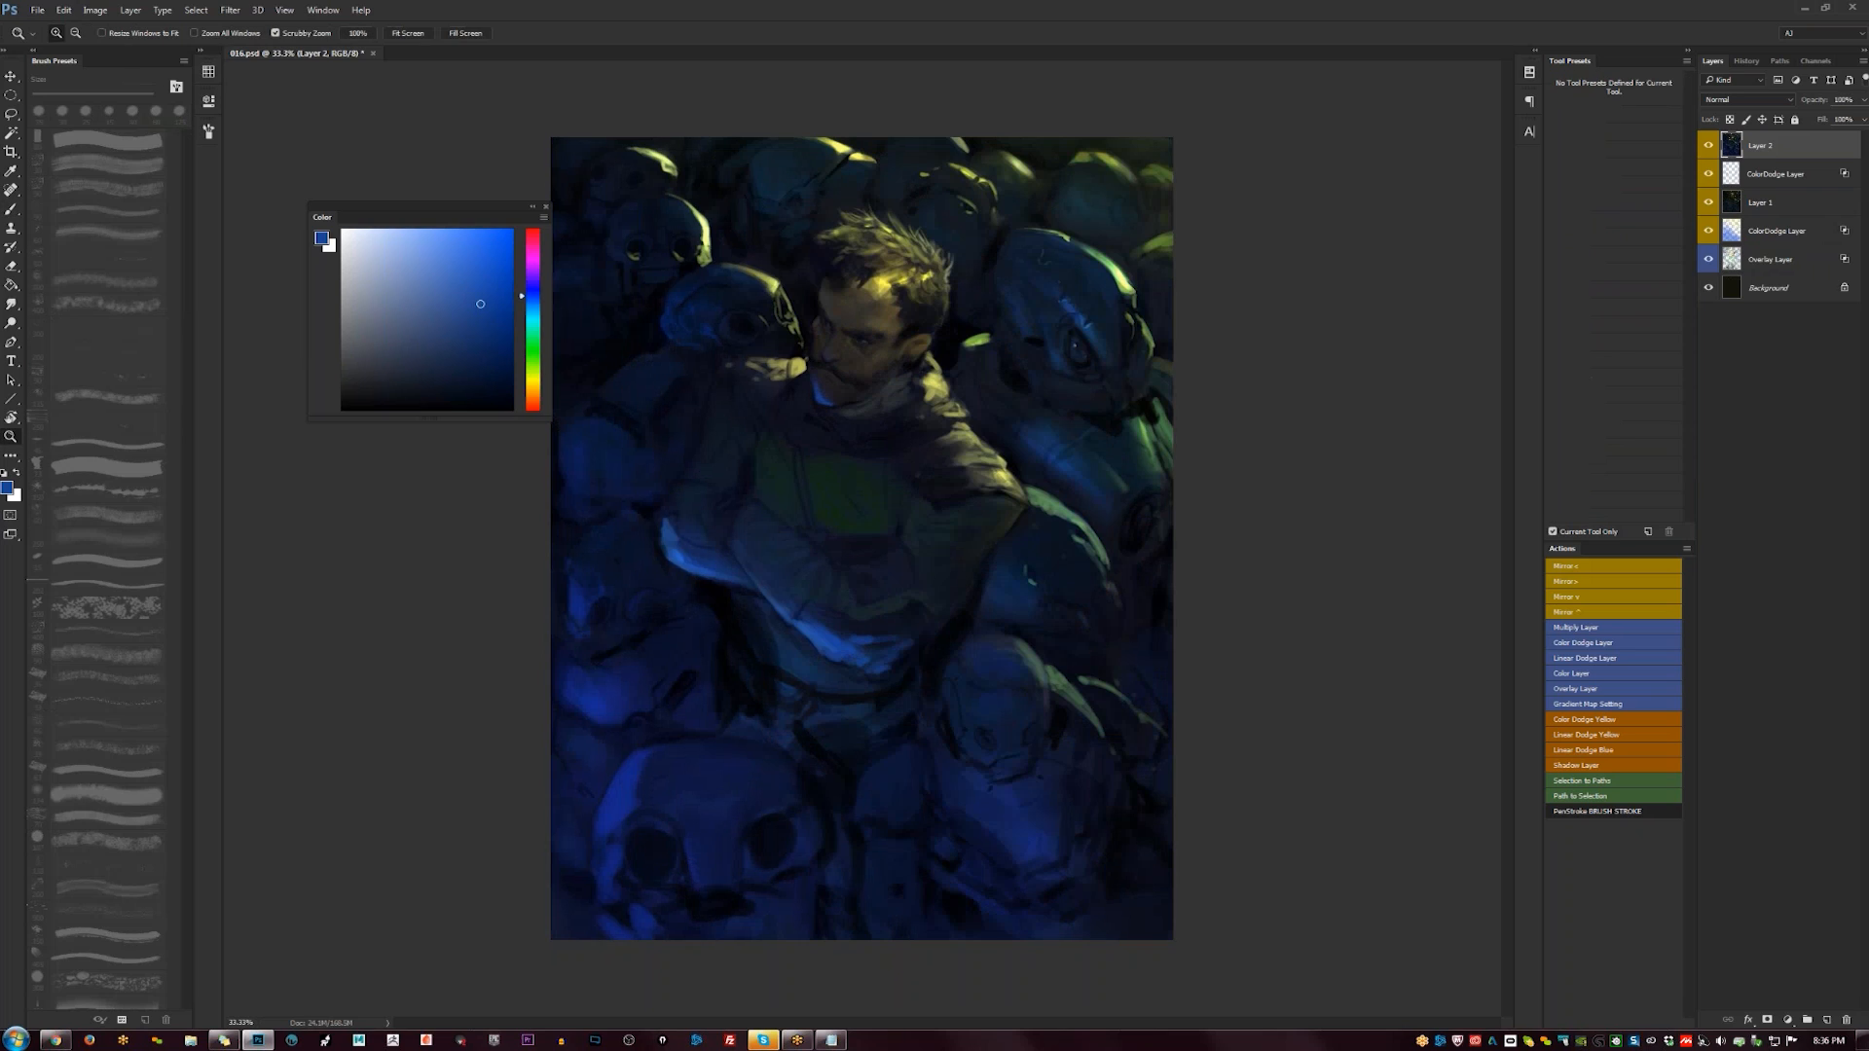
pyautogui.click(849, 388)
pyautogui.click(849, 388)
pyautogui.press('b')
pyautogui.press('[')
pyautogui.press('[')
pyautogui.press('[')
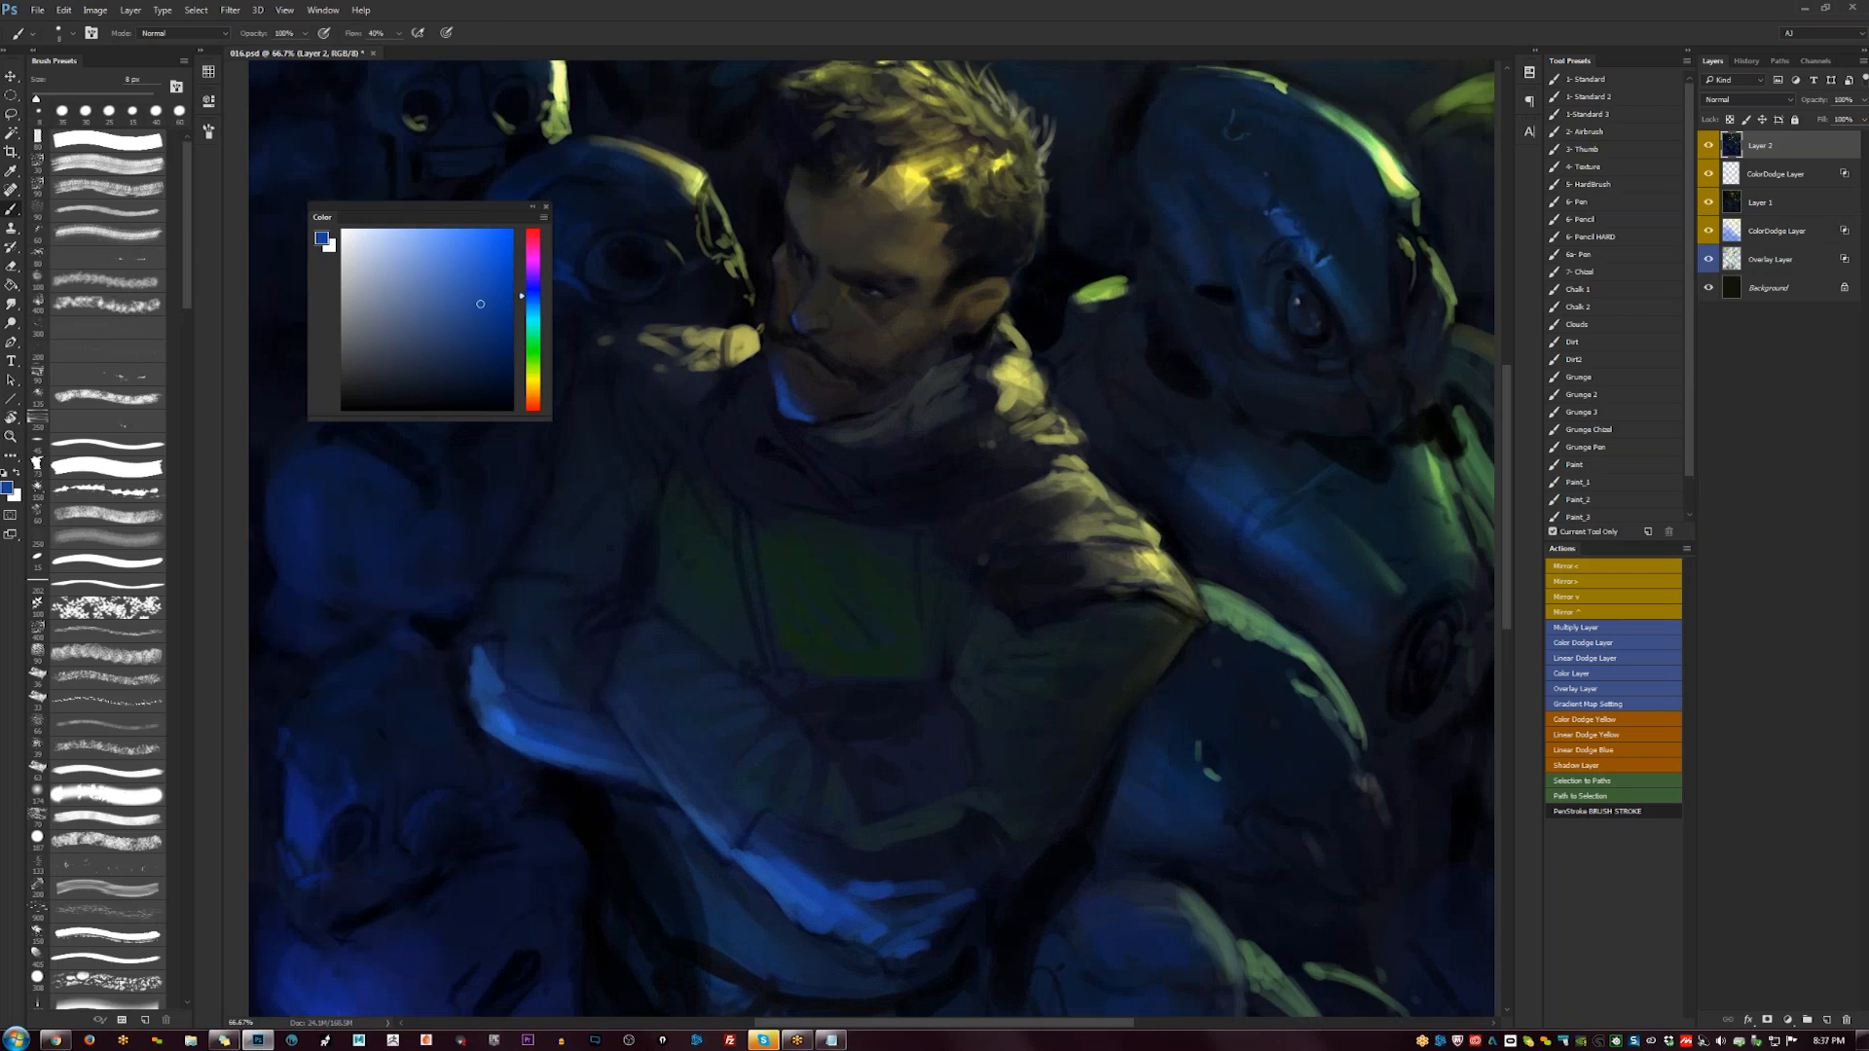
pyautogui.press(']')
pyautogui.press(']')
pyautogui.moveTo(809, 255); pyautogui.dragTo(814, 273)
pyautogui.press('[')
pyautogui.press(']')
pyautogui.press('[')
# - Mirror the canvas back and refine the shadows around the man's blue-lit face with black and a sampled dark tone, using a 20 px brush
pyautogui.press('z')
pyautogui.keyDown('alt'); pyautogui.click(888, 440); pyautogui.keyUp('alt')
pyautogui.keyDown('alt'); pyautogui.click(888, 440); pyautogui.keyUp('alt')
pyautogui.keyDown('alt'); pyautogui.click(888, 440); pyautogui.keyUp('alt')
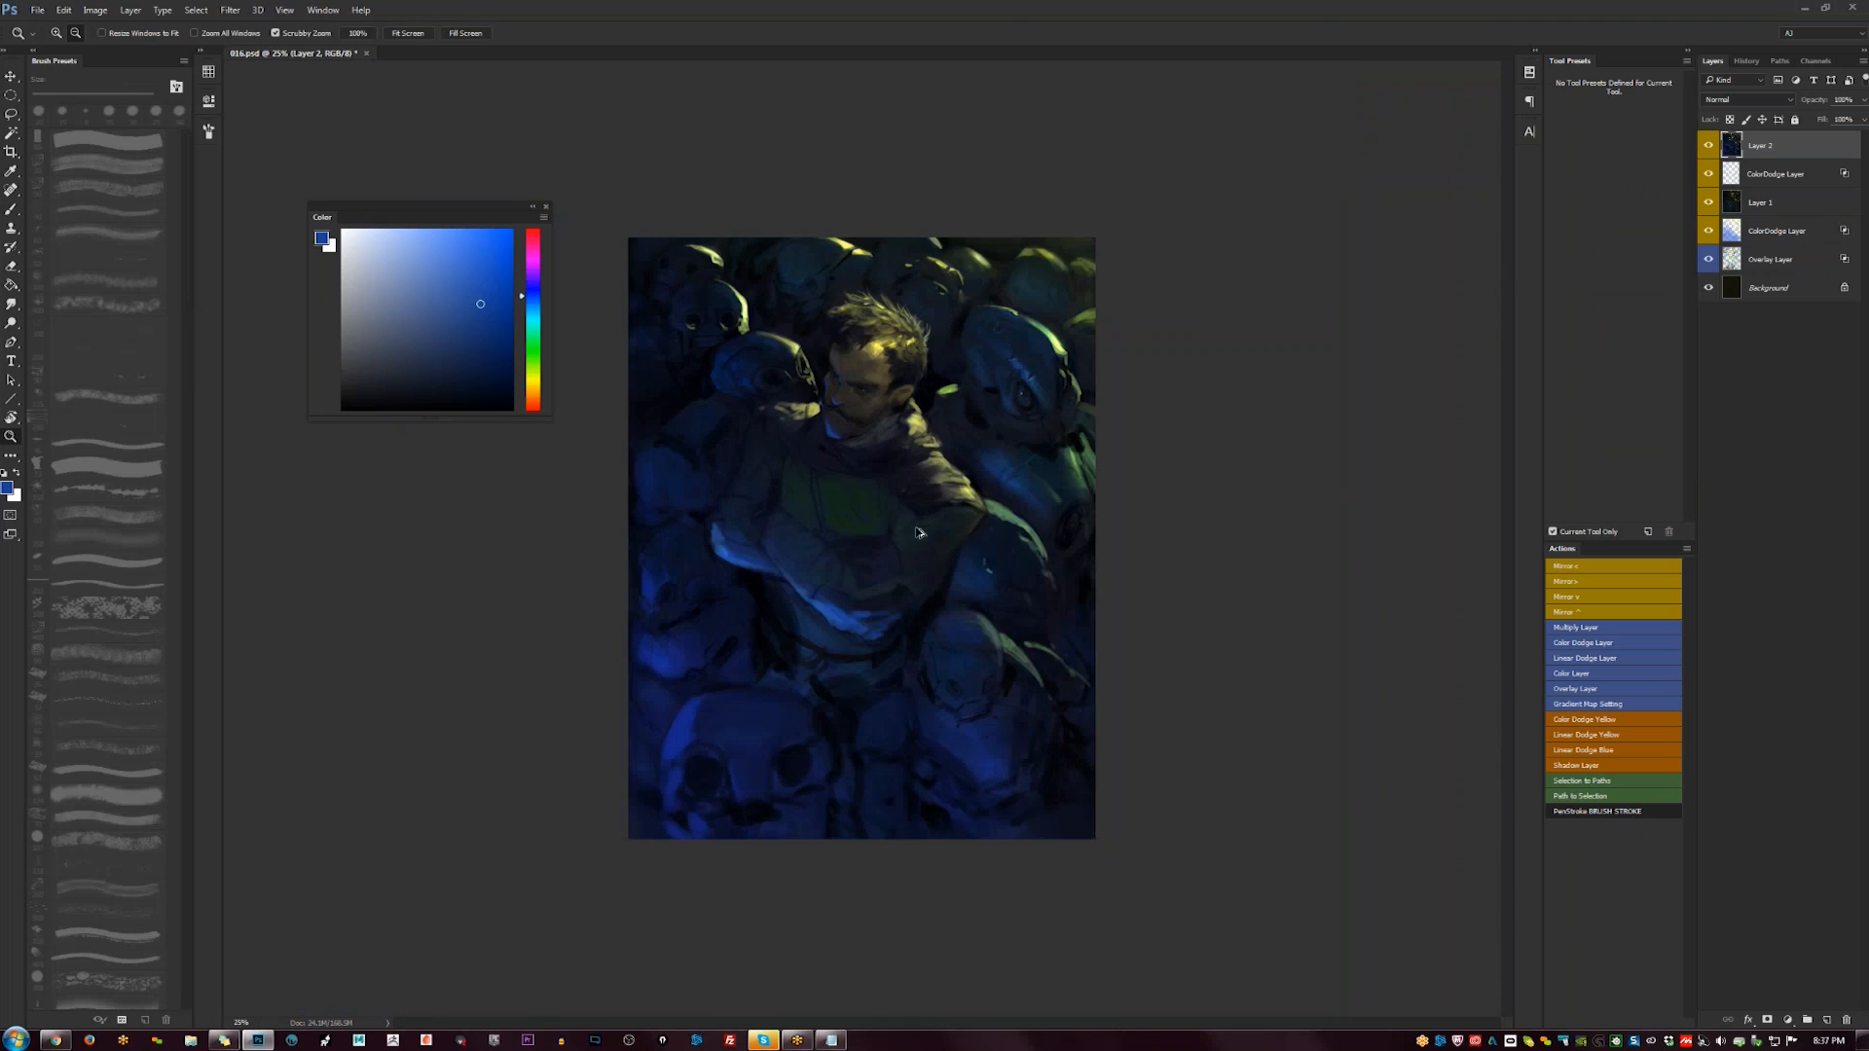
pyautogui.hotkey('ctrl', 'shift', 'h')
pyautogui.click(913, 448)
pyautogui.click(913, 448)
pyautogui.press('b')
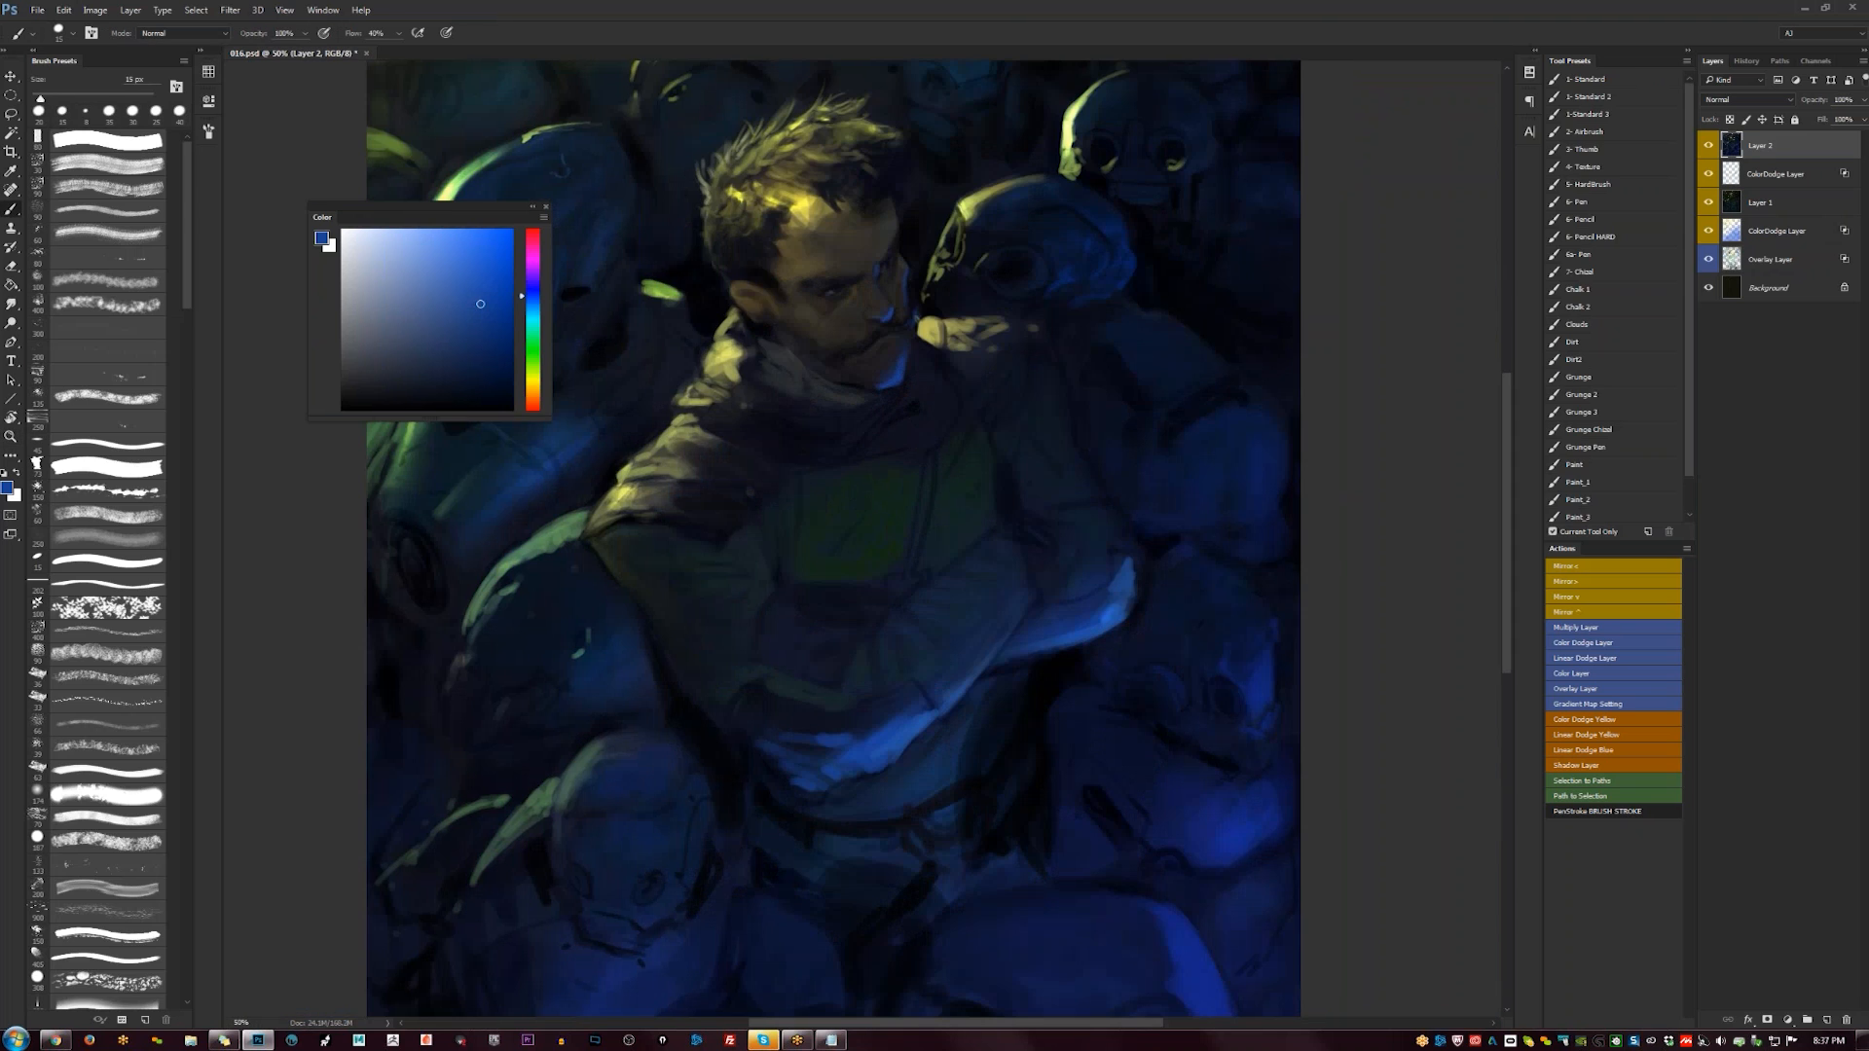
pyautogui.press('d')
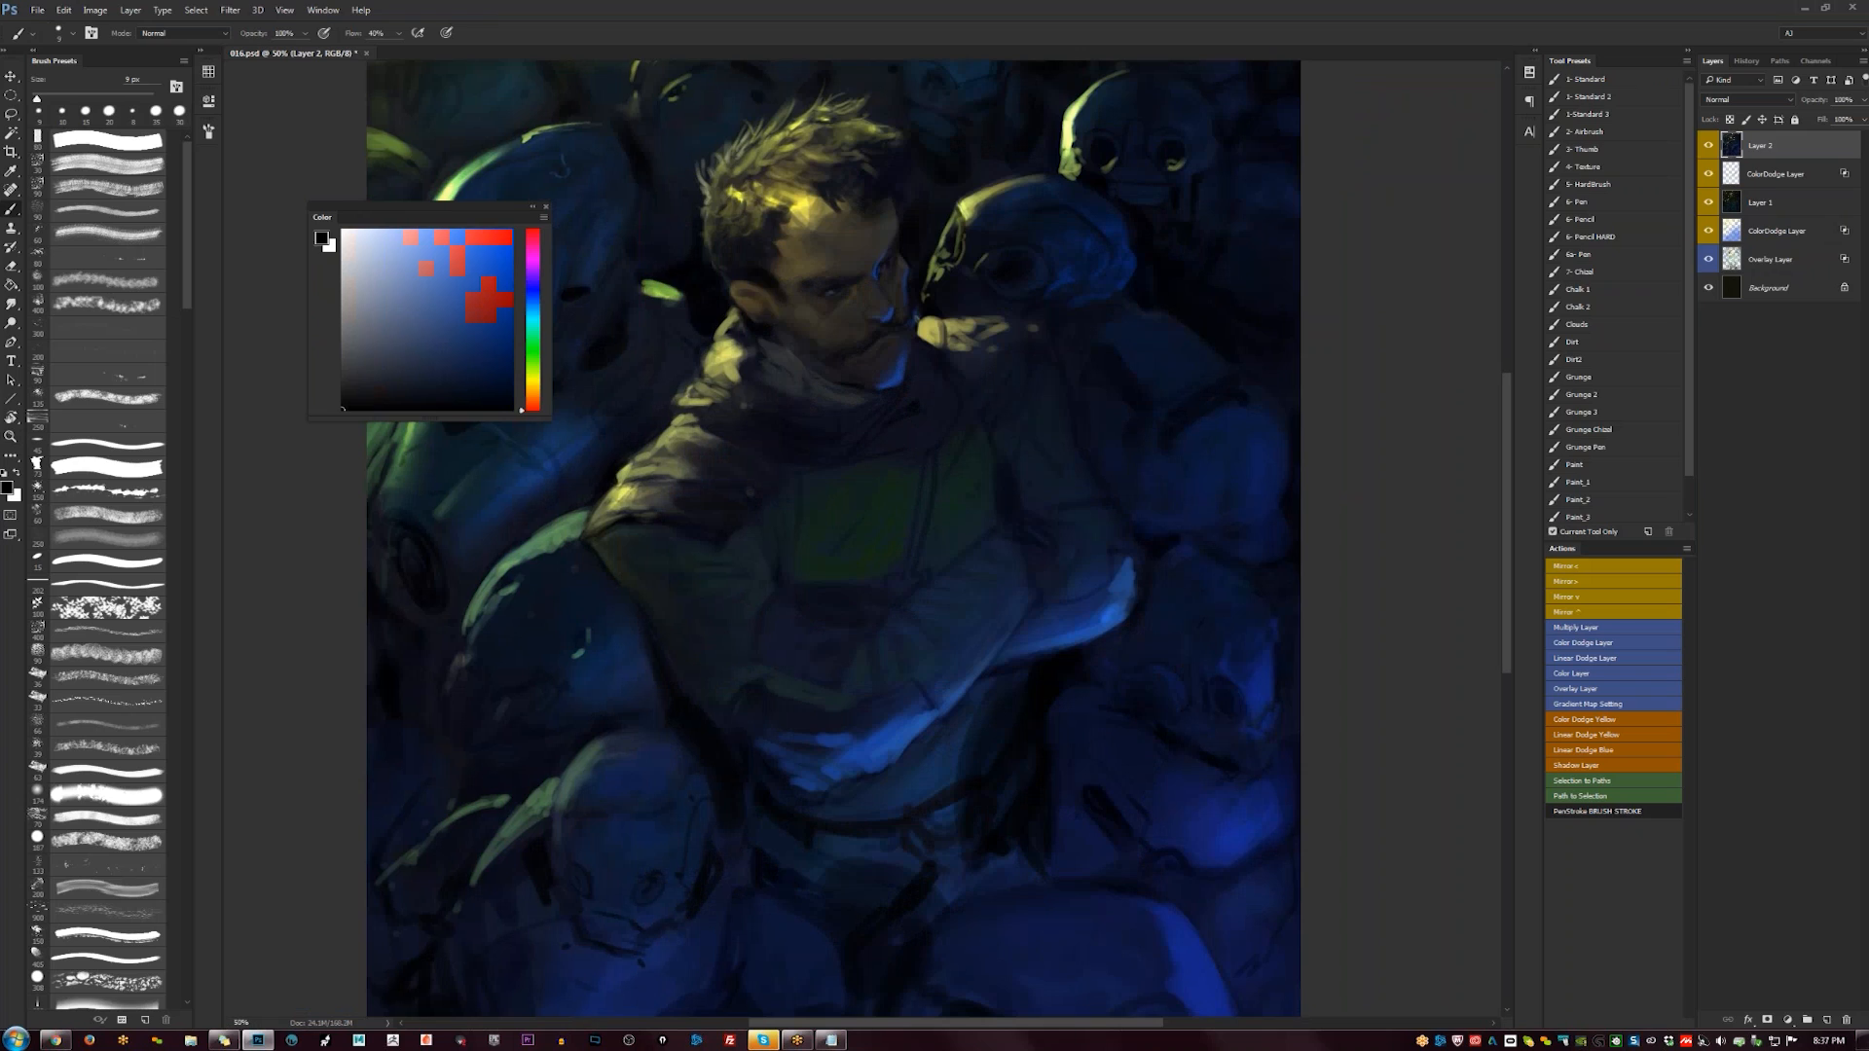
pyautogui.press(']')
pyautogui.press(']')
pyautogui.keyDown('alt'); pyautogui.click(894, 242); pyautogui.keyUp('alt')
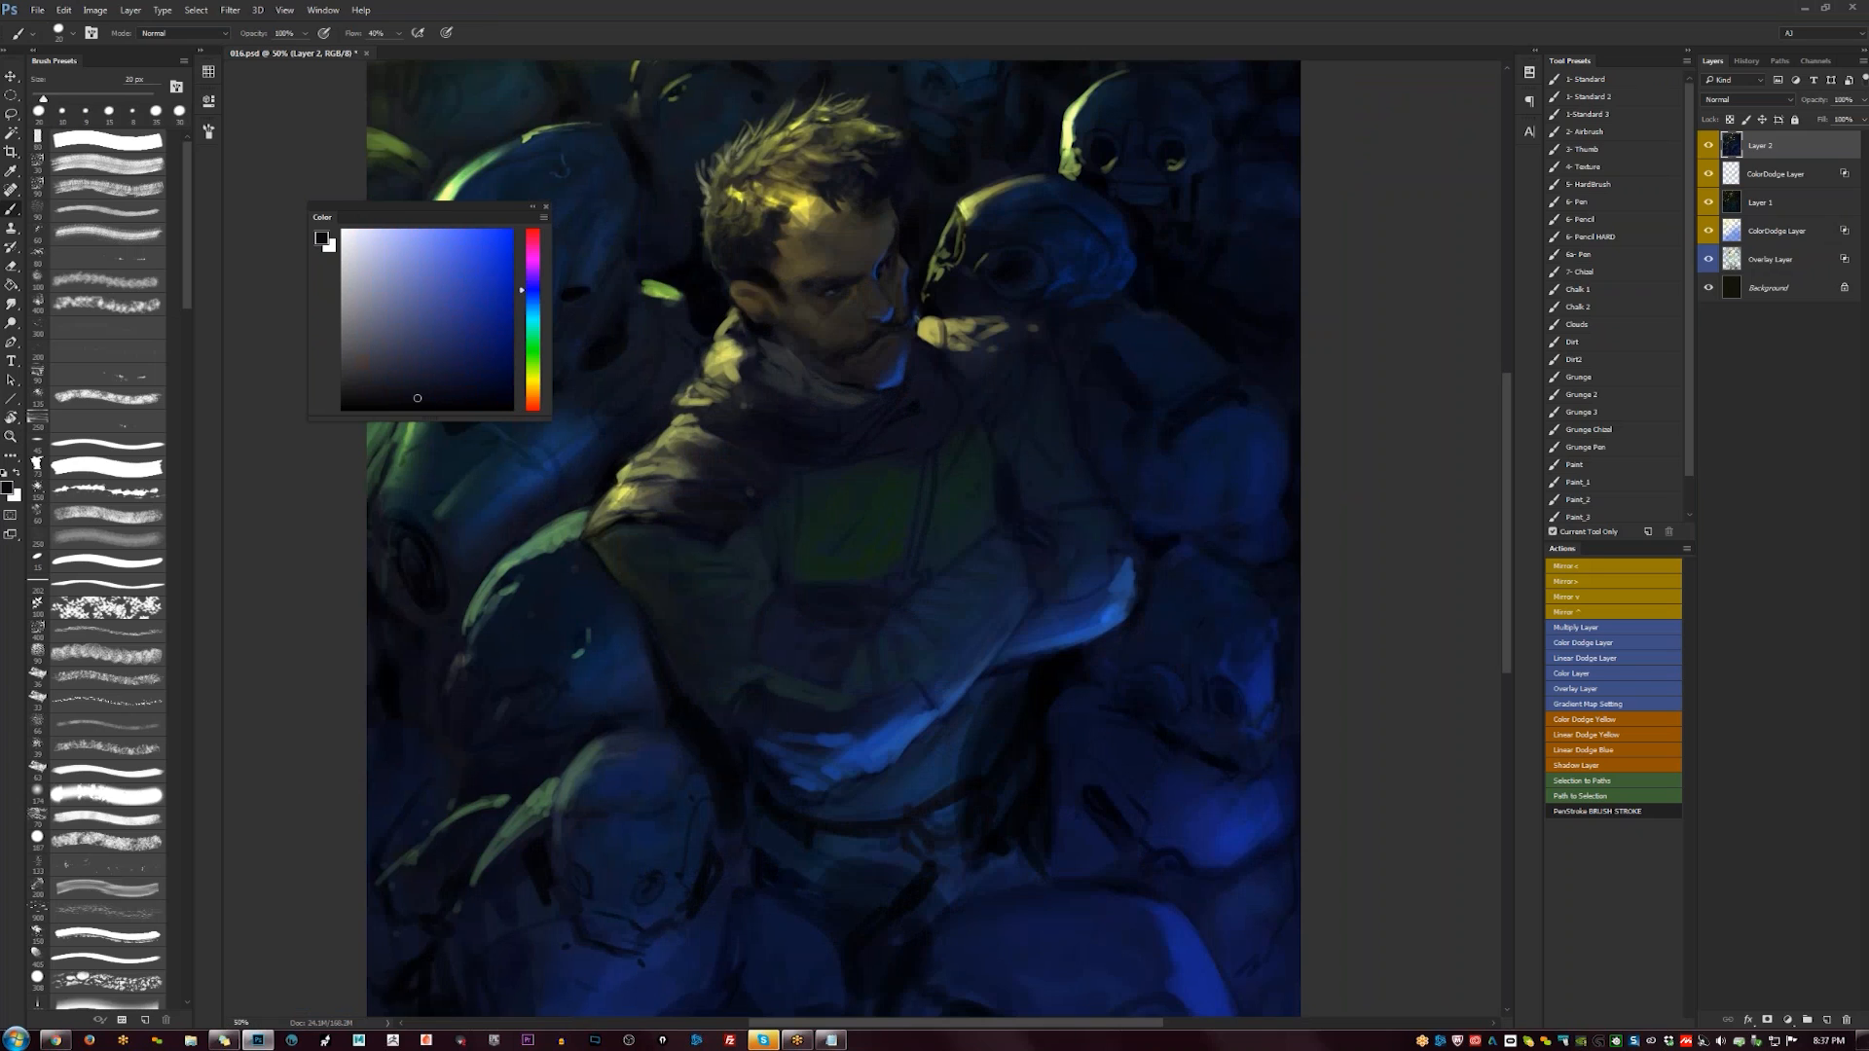
# - Examine the whole painting at reduced size with the interface panels hidden
pyautogui.press('z')
pyautogui.click(885, 358)
pyautogui.keyDown('alt'); pyautogui.click(885, 358); pyautogui.keyUp('alt')
pyautogui.keyDown('alt'); pyautogui.click(885, 358); pyautogui.keyUp('alt')
pyautogui.keyDown('alt'); pyautogui.click(887, 366); pyautogui.keyUp('alt')
pyautogui.keyDown('alt'); pyautogui.click(893, 409); pyautogui.keyUp('alt')
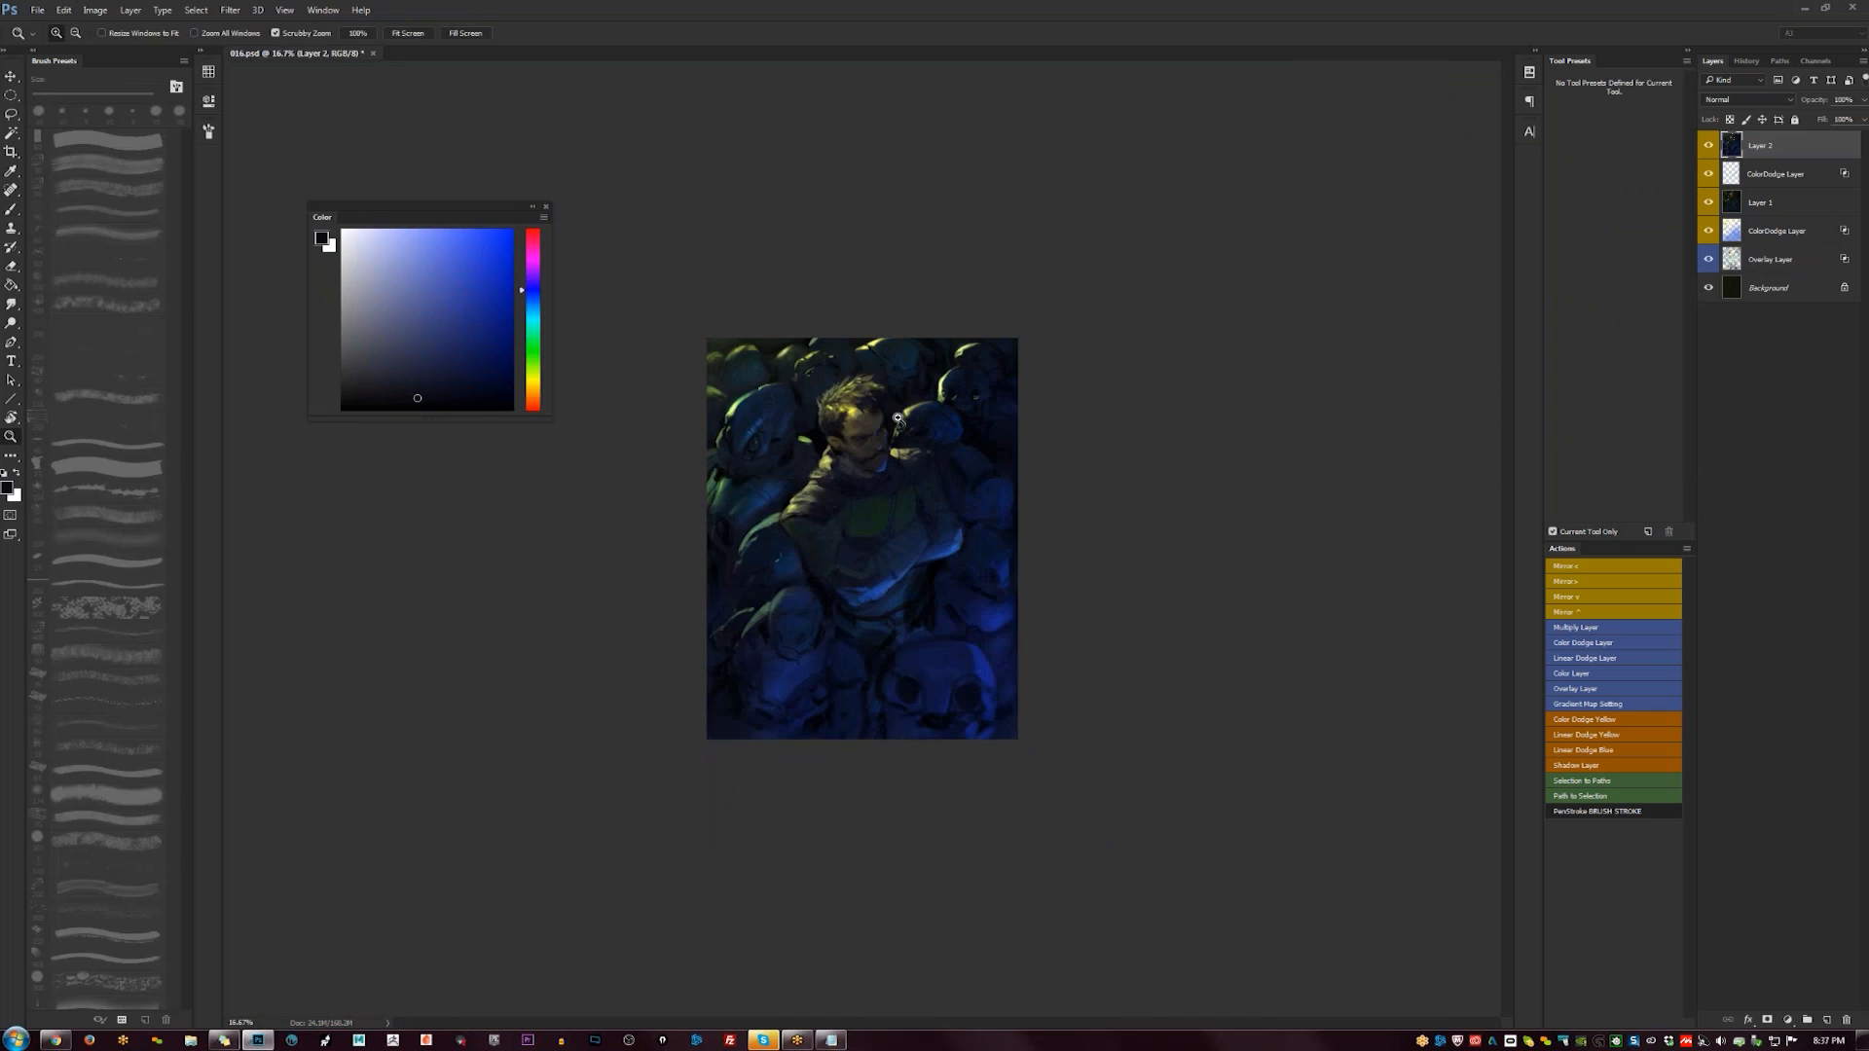
pyautogui.press('Tab')
pyautogui.click(926, 575)
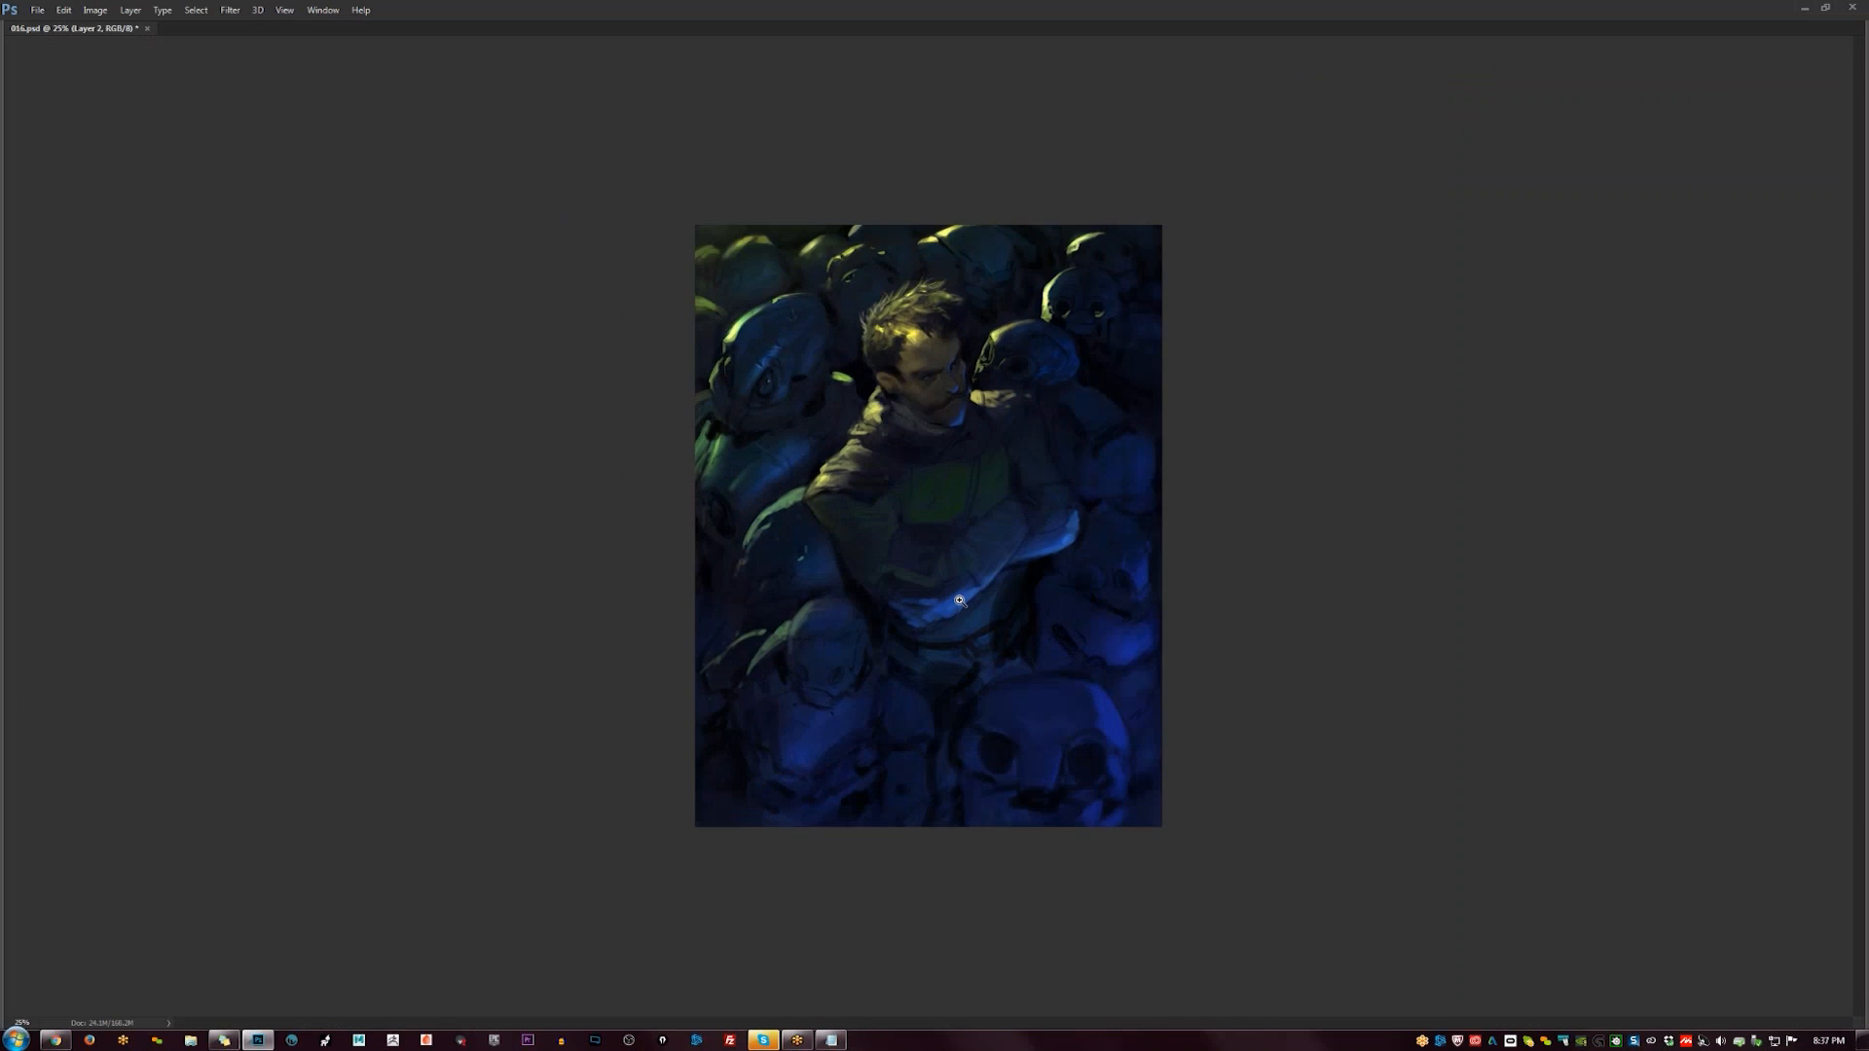
# - Hide every layer above the Background and show them again one by one to review how the painting was built up
pyautogui.click(959, 601)
pyautogui.press('Tab')
pyautogui.keyDown('alt'); pyautogui.click(926, 577); pyautogui.keyUp('alt')
pyautogui.keyDown('alt'); pyautogui.click(926, 577); pyautogui.keyUp('alt')
pyautogui.click(919, 618)
pyautogui.press('b')
pyautogui.keyDown('alt'); pyautogui.click(675, 290); pyautogui.keyUp('alt')
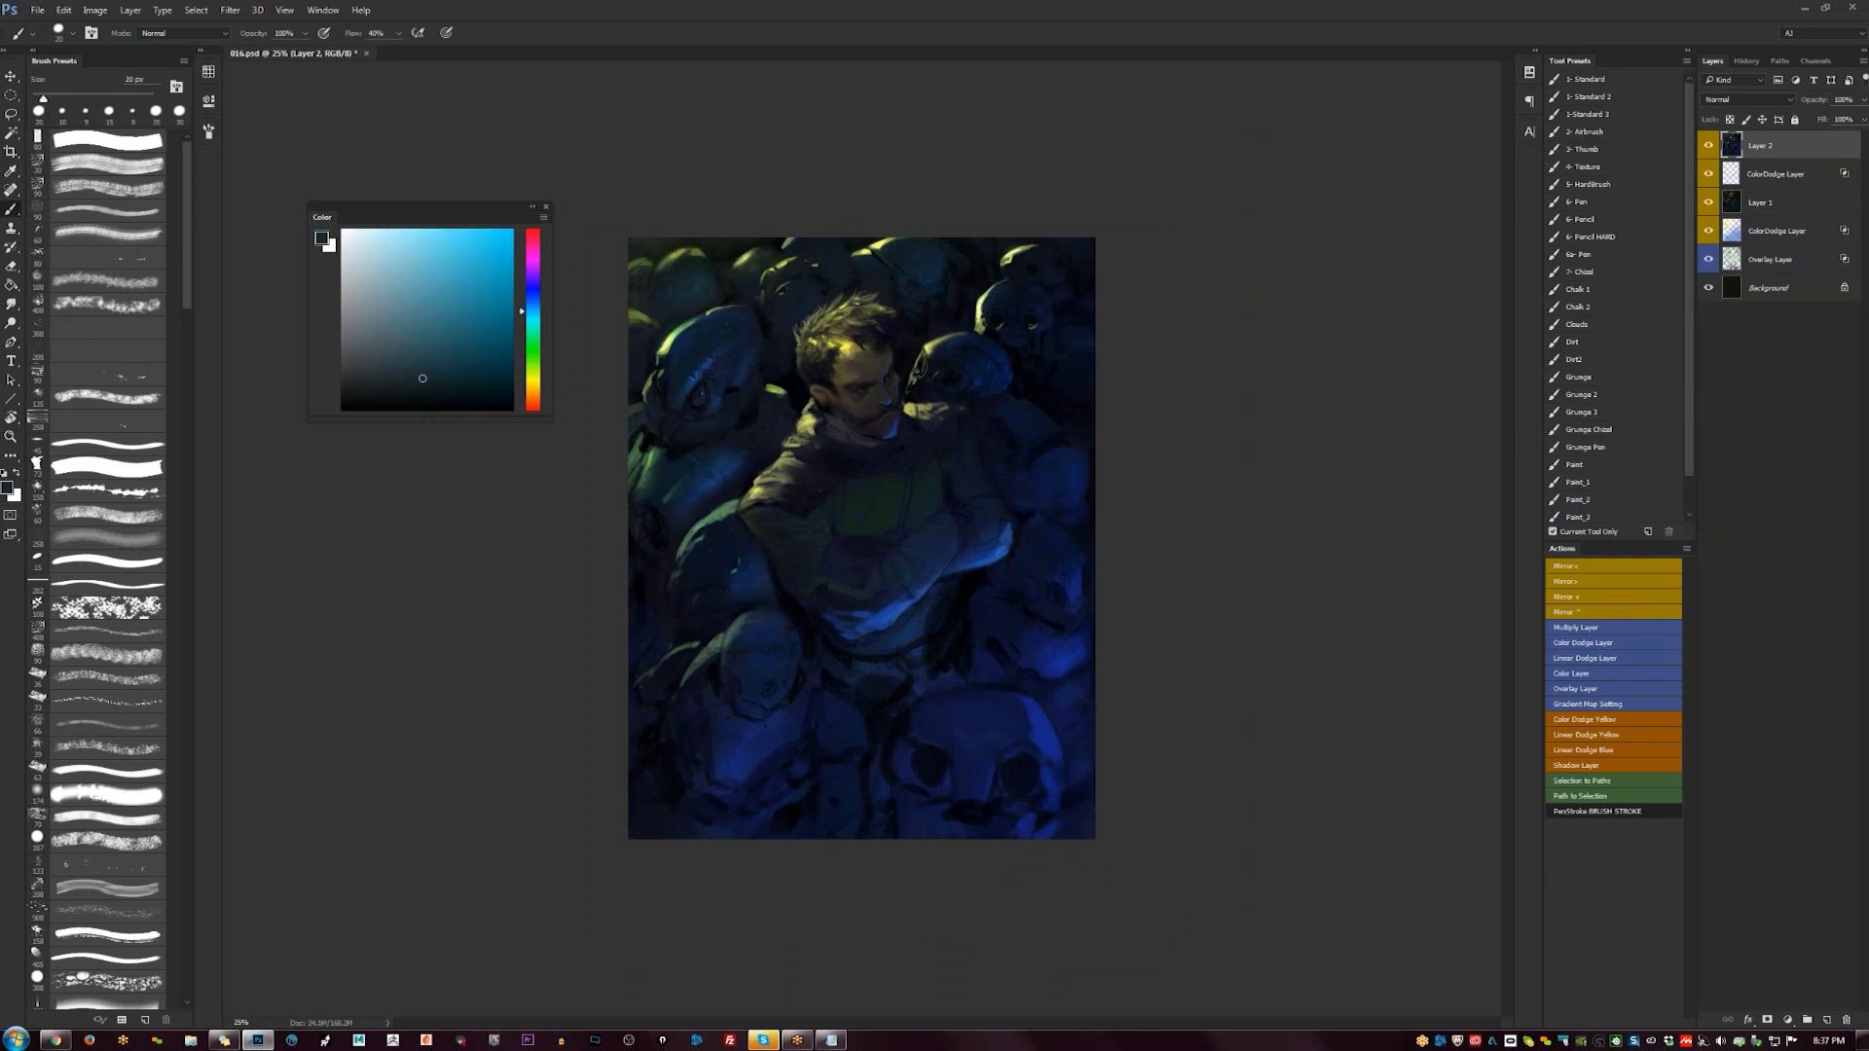
pyautogui.moveTo(1709, 145); pyautogui.dragTo(1711, 261)
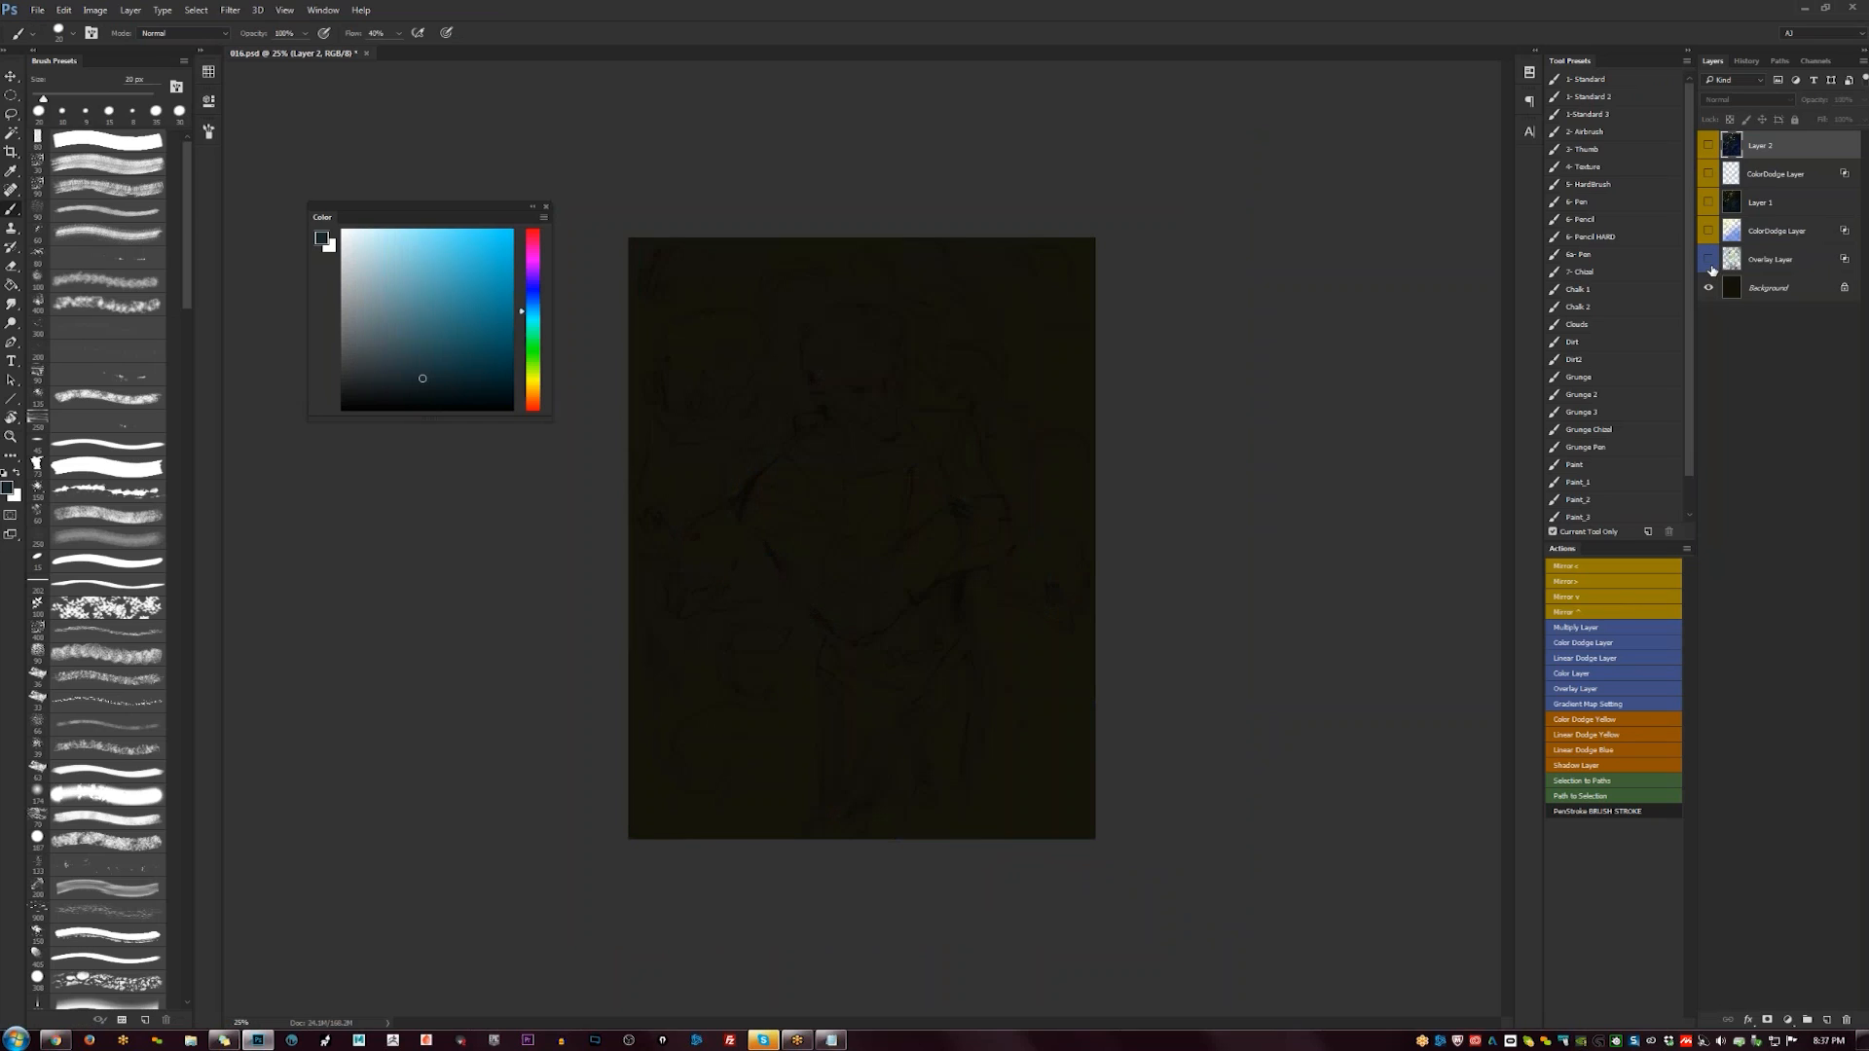
pyautogui.click(1708, 261)
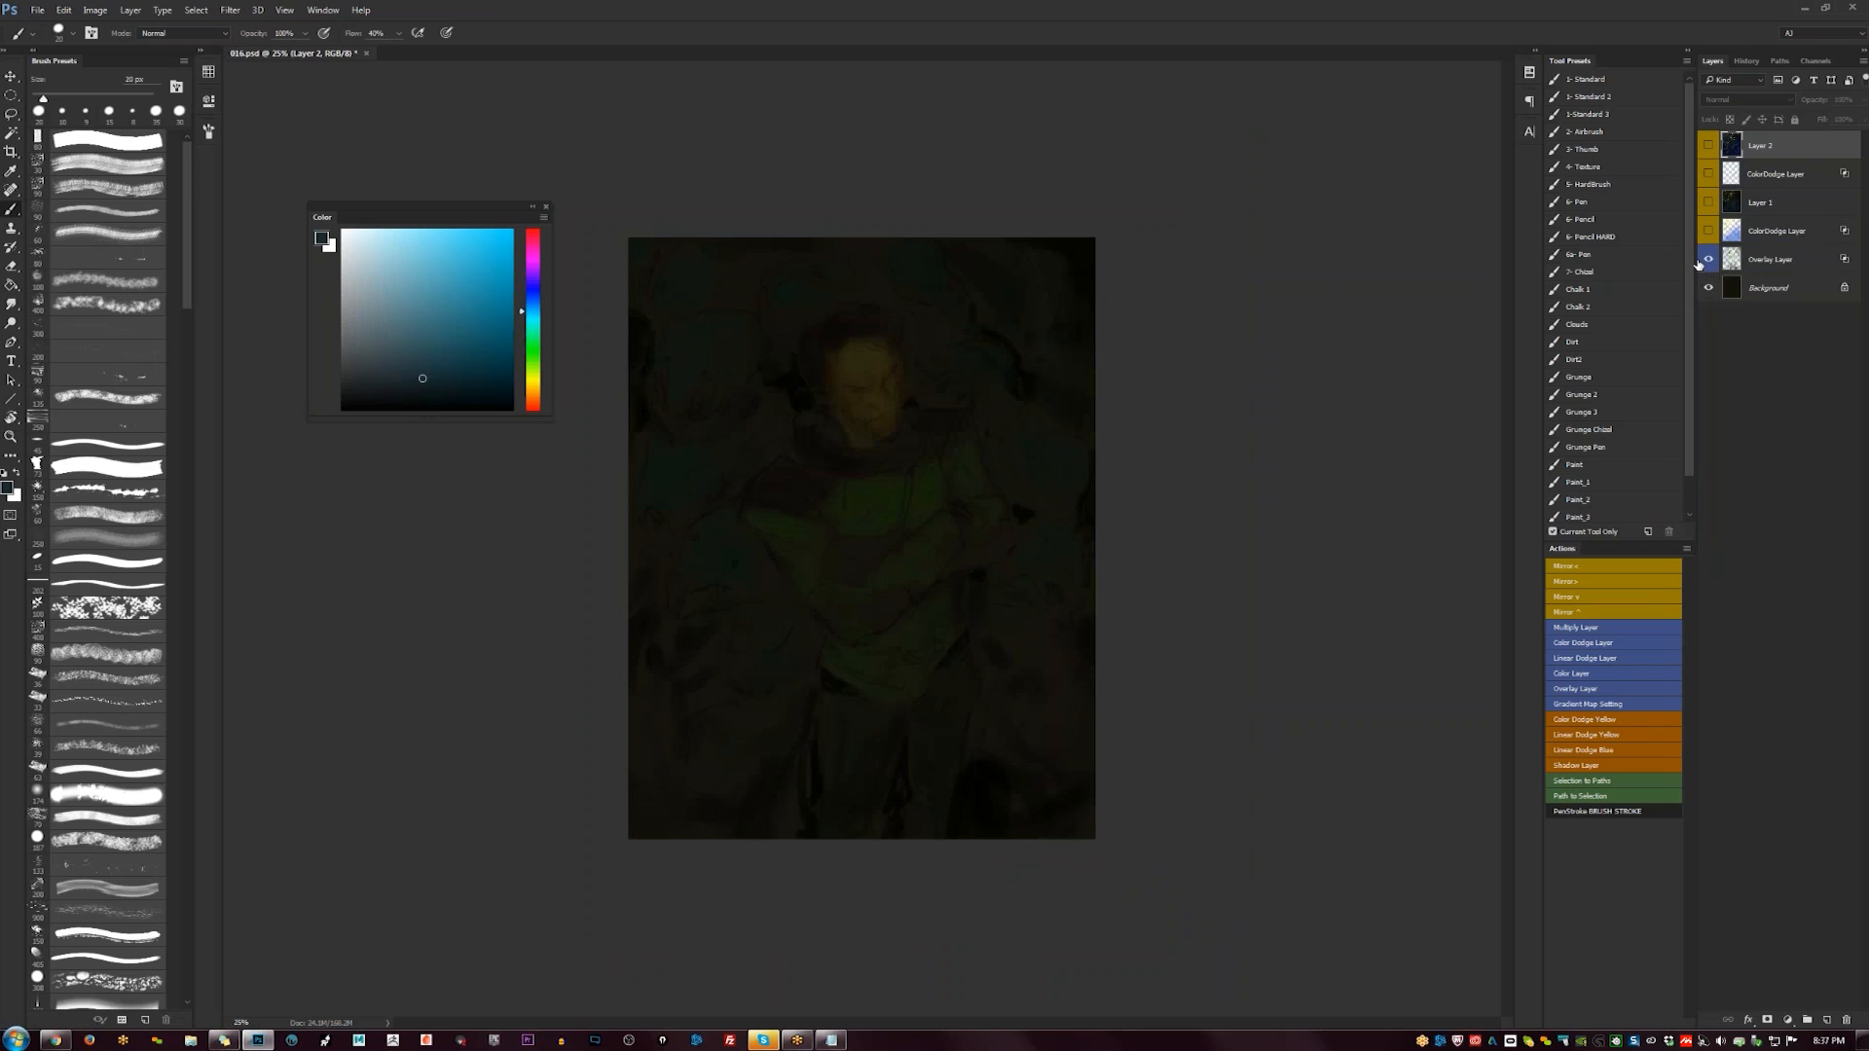
pyautogui.click(1708, 231)
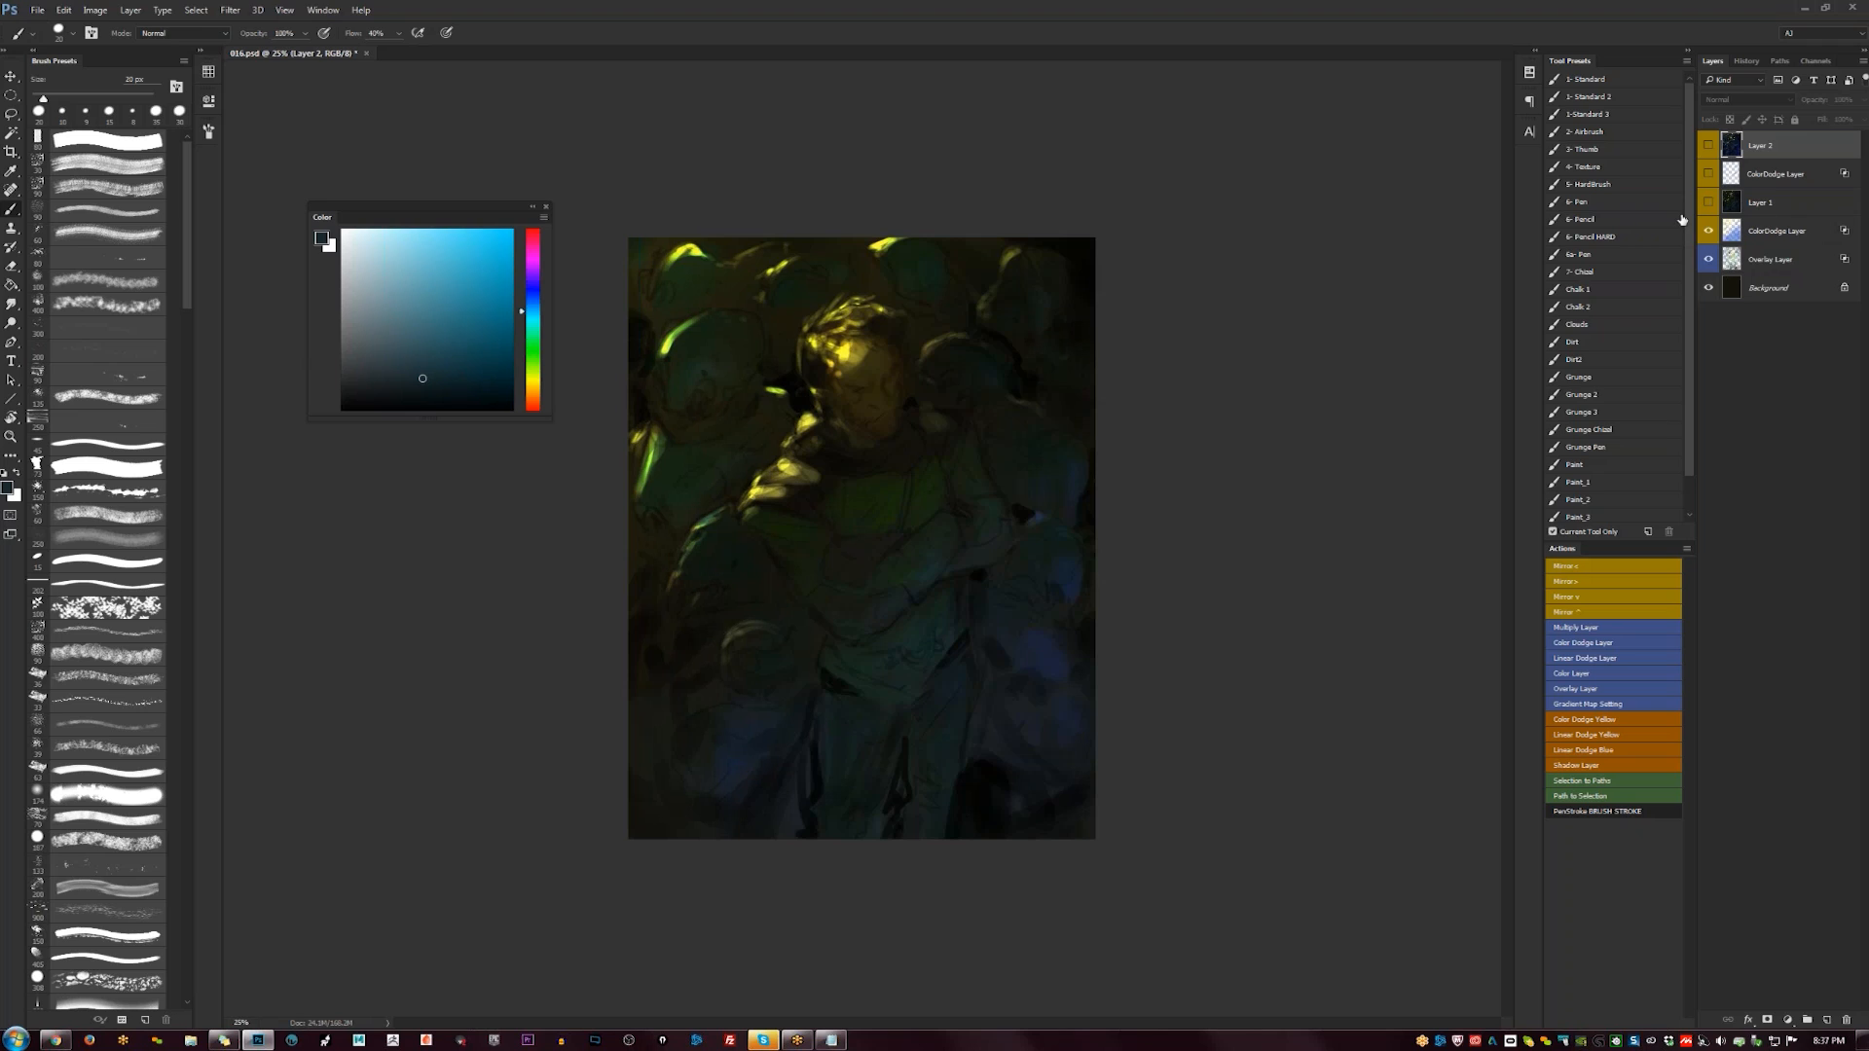
pyautogui.click(1709, 200)
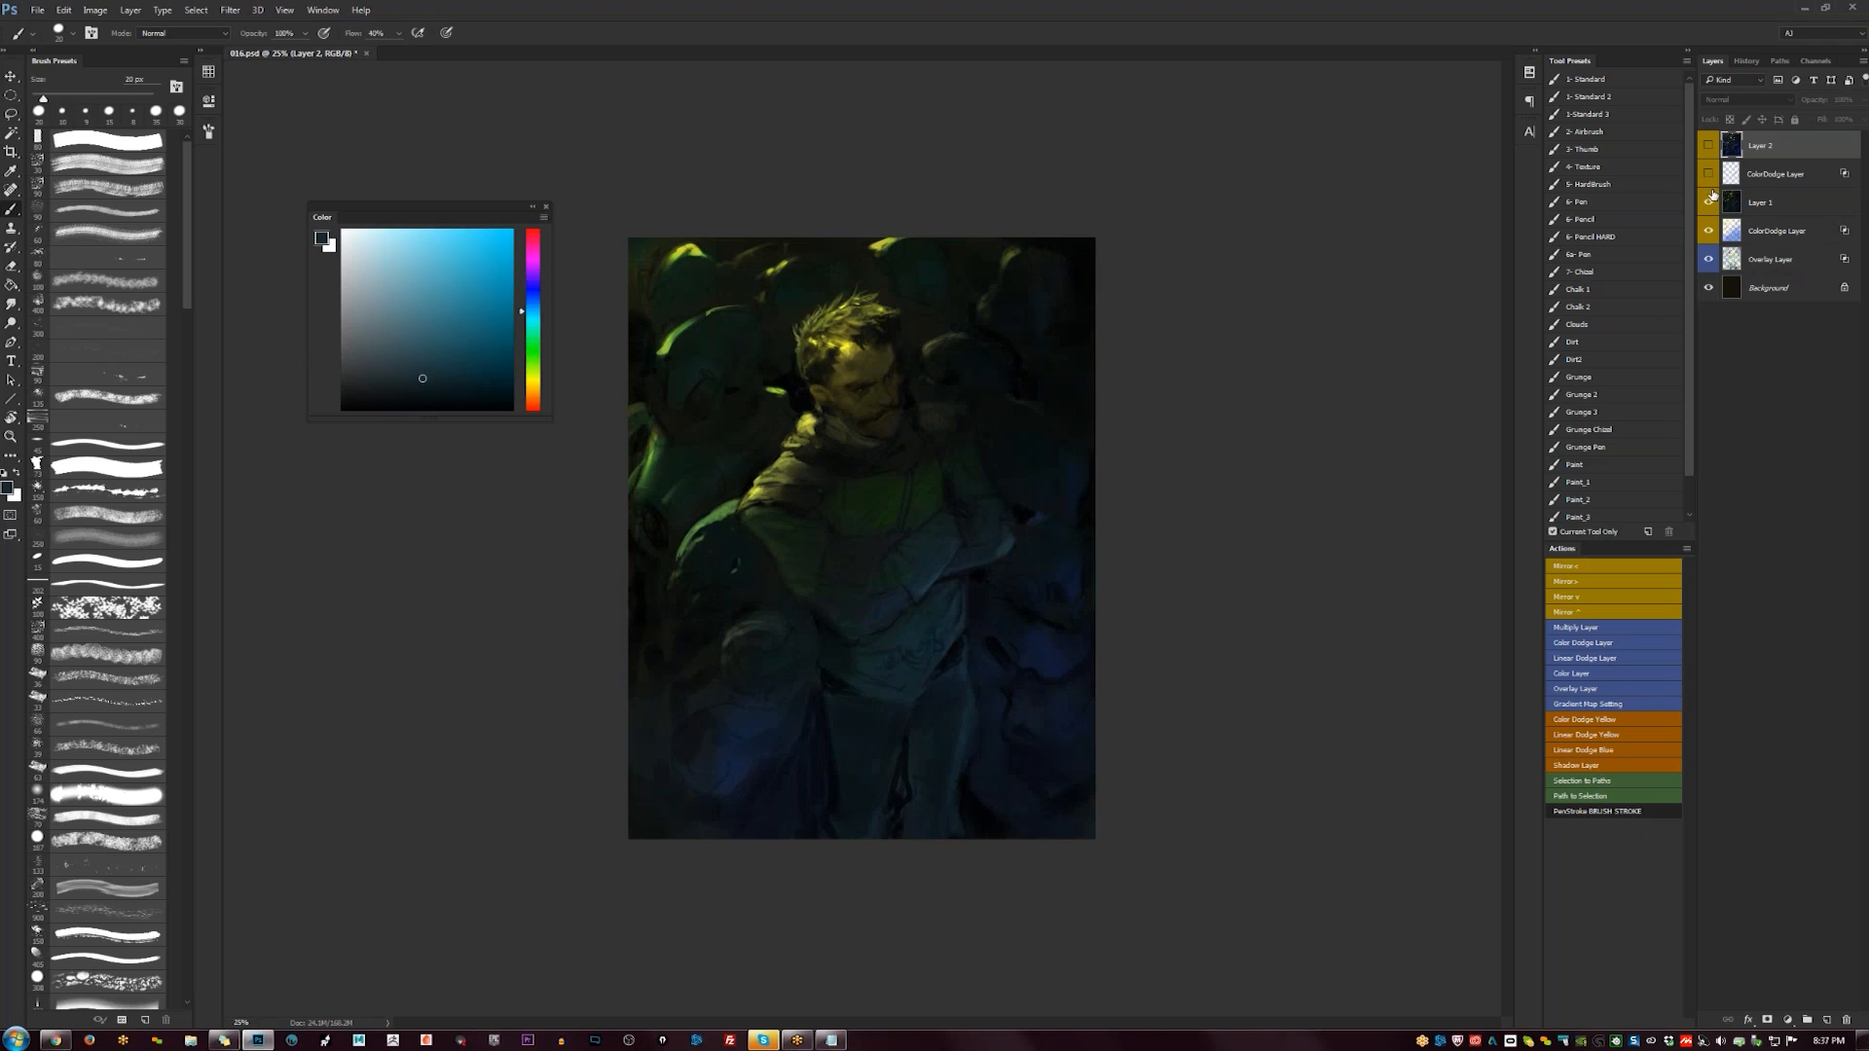
pyautogui.click(1709, 173)
pyautogui.click(1708, 146)
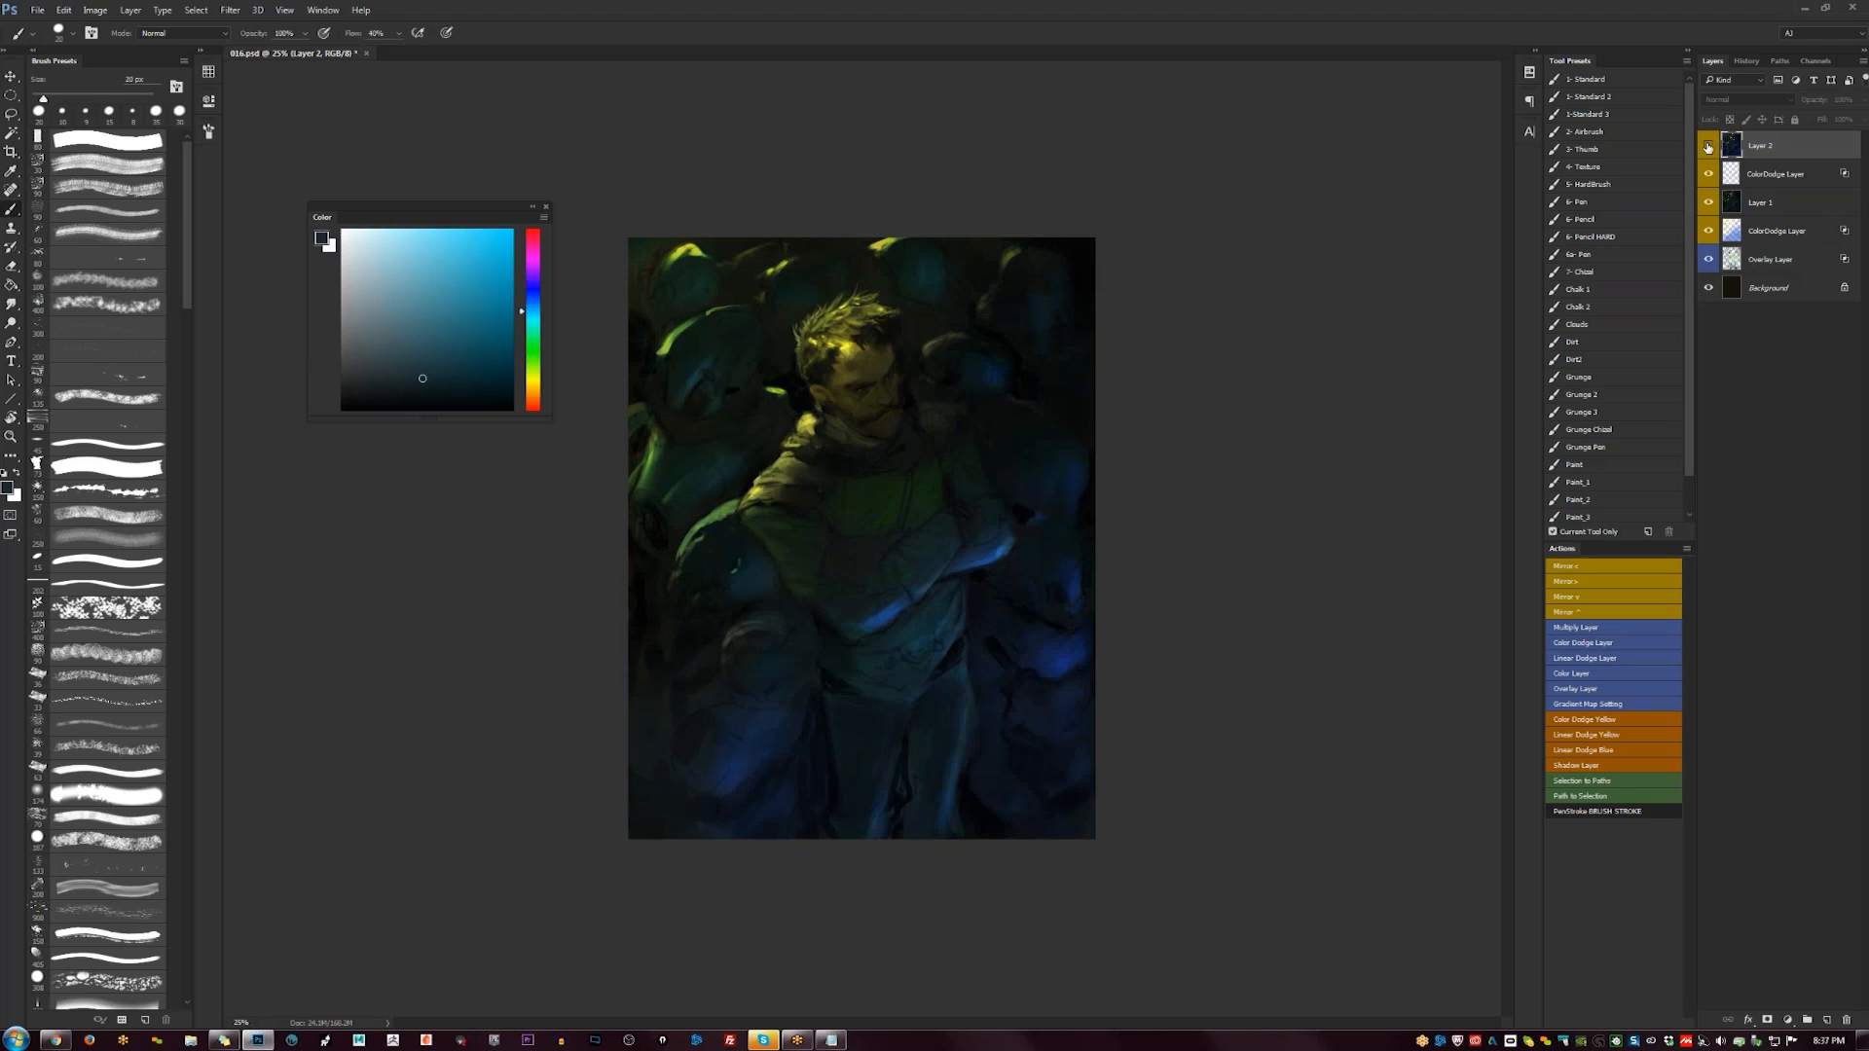
pyautogui.click(1708, 146)
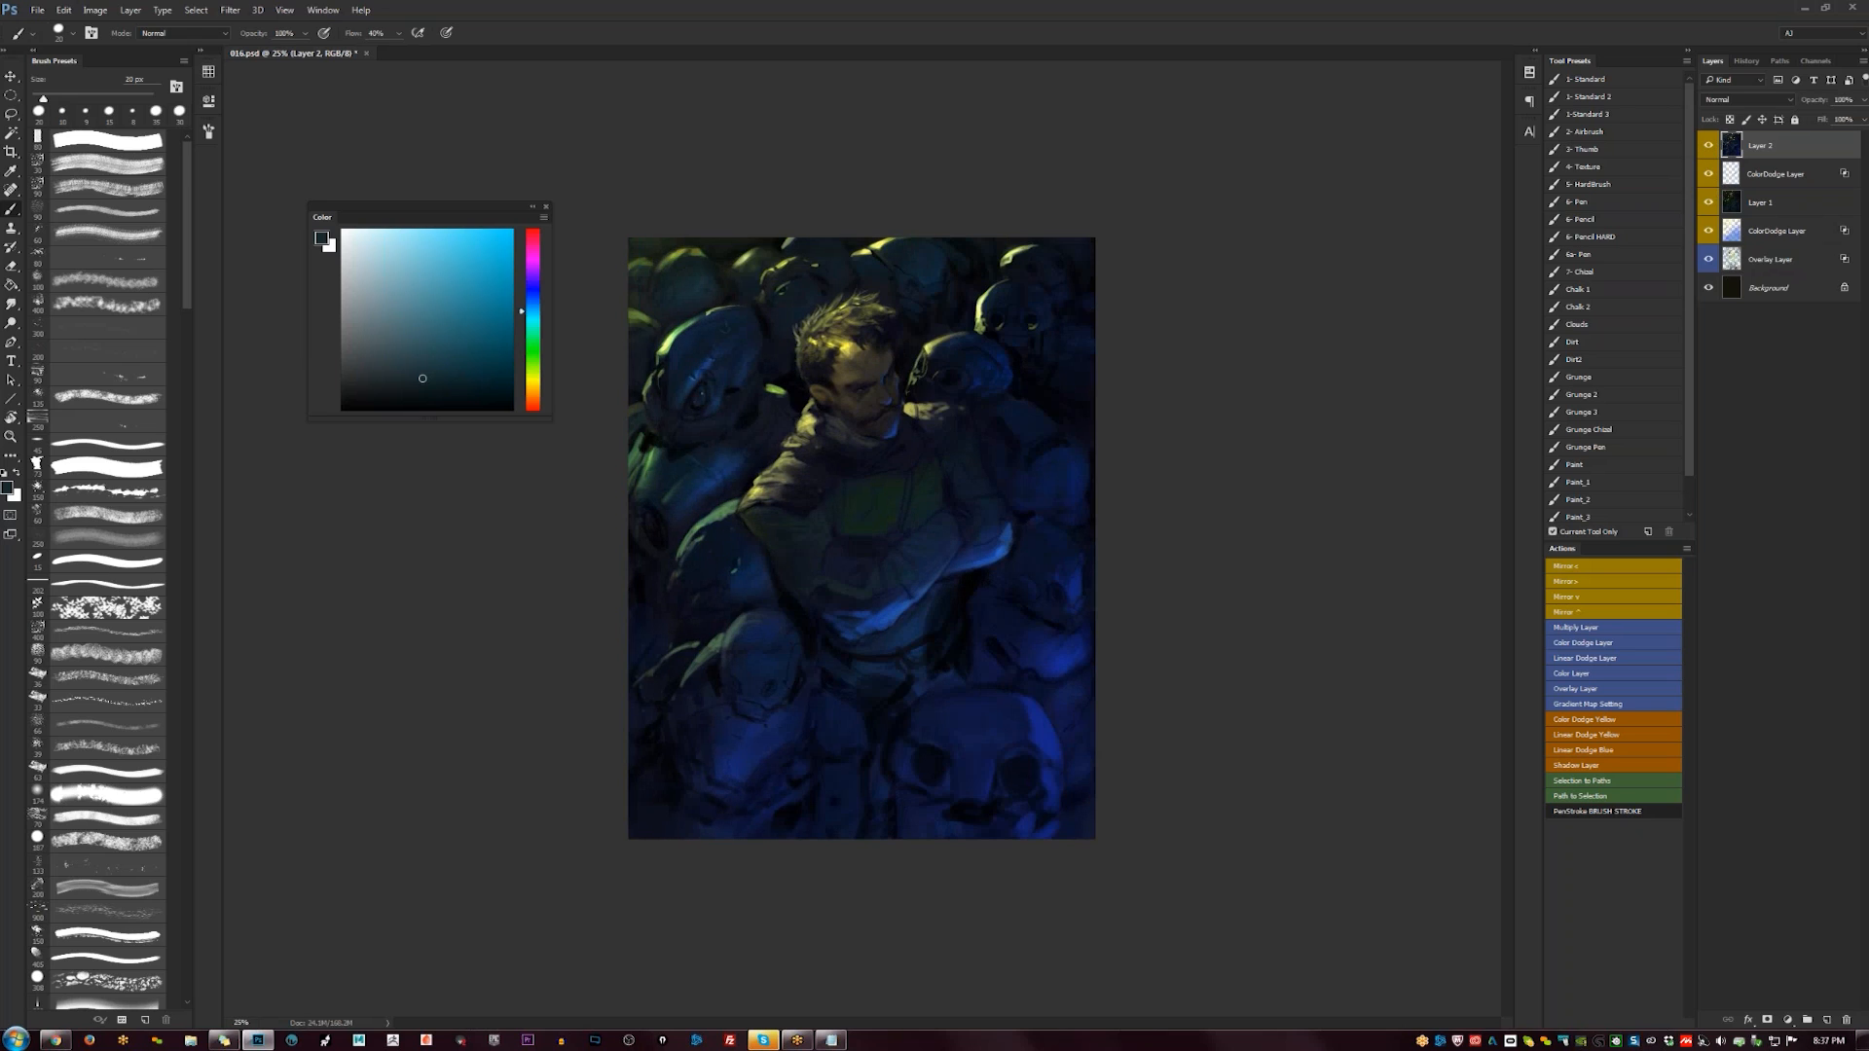
# - Add an Overlay layer and paint soft warm yellow and orange tints over the man's nose, cheek and mouth
pyautogui.hotkey('ctrl', '+')
pyautogui.hotkey('ctrl', '-')
pyautogui.hotkey('ctrl', '+')
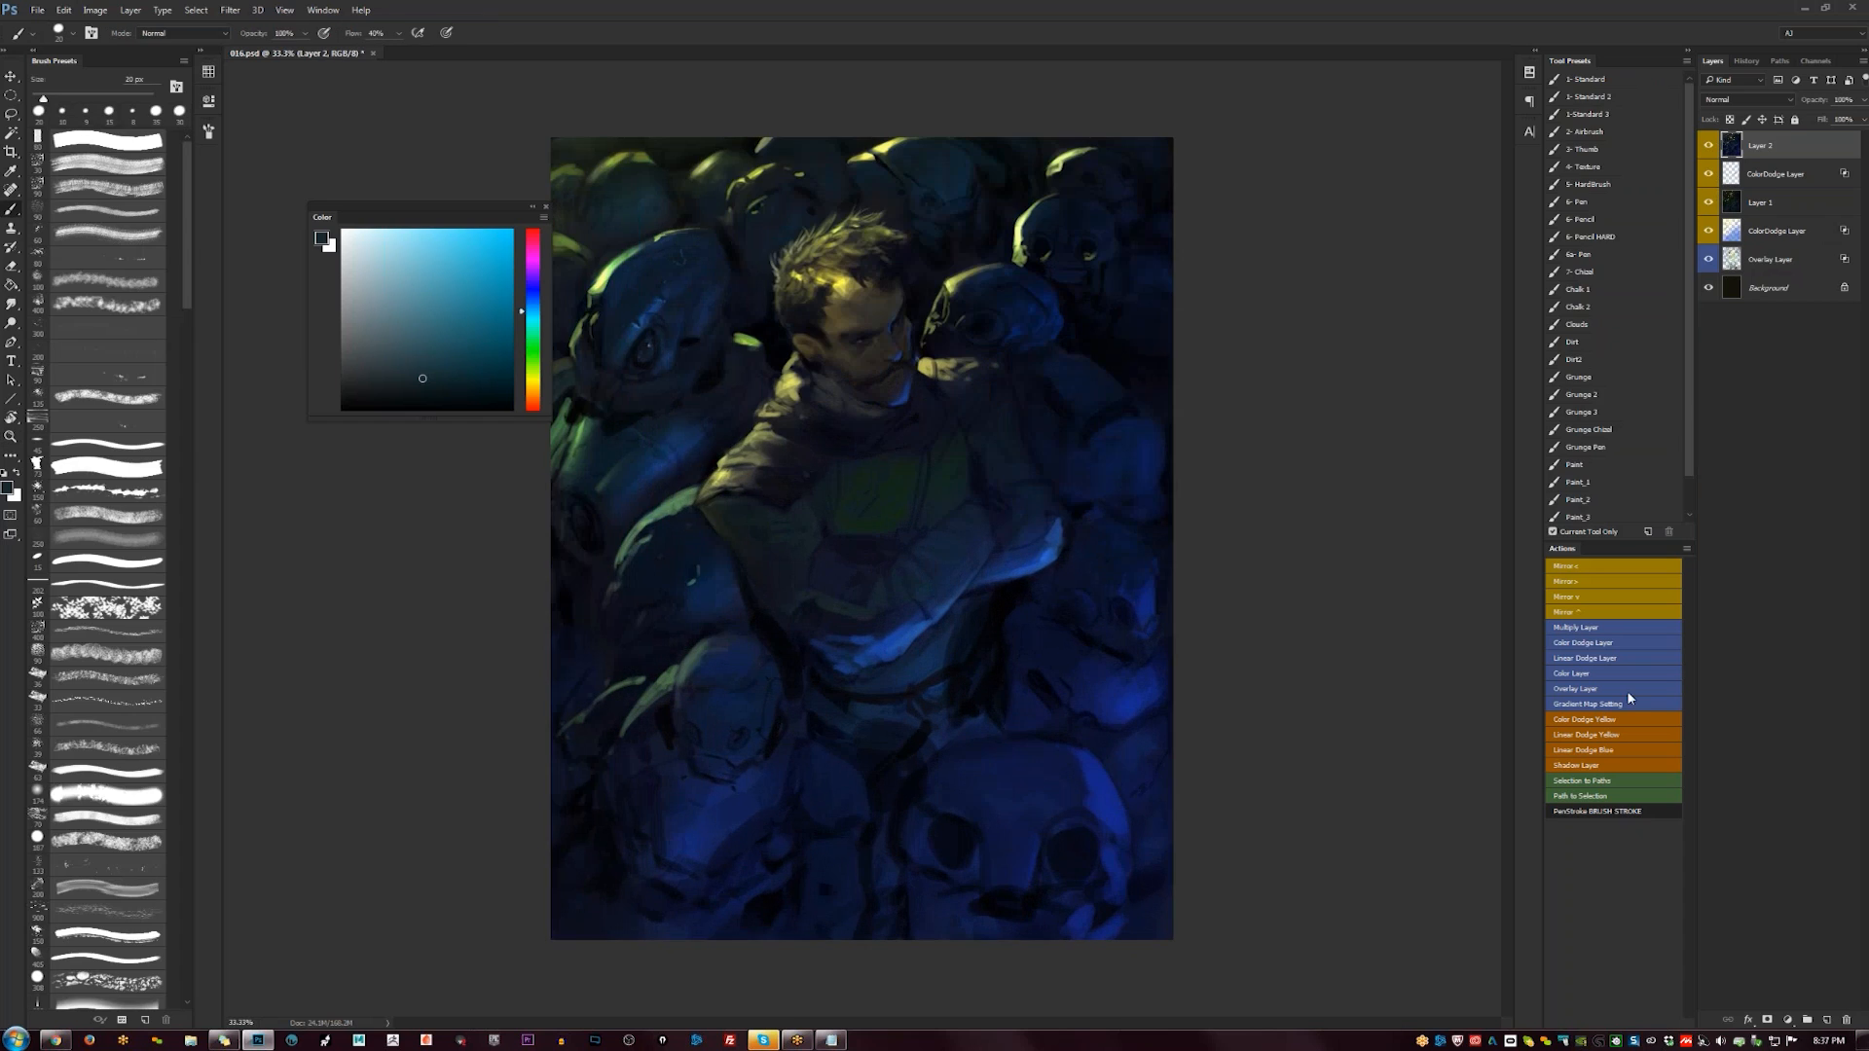
pyautogui.click(1634, 690)
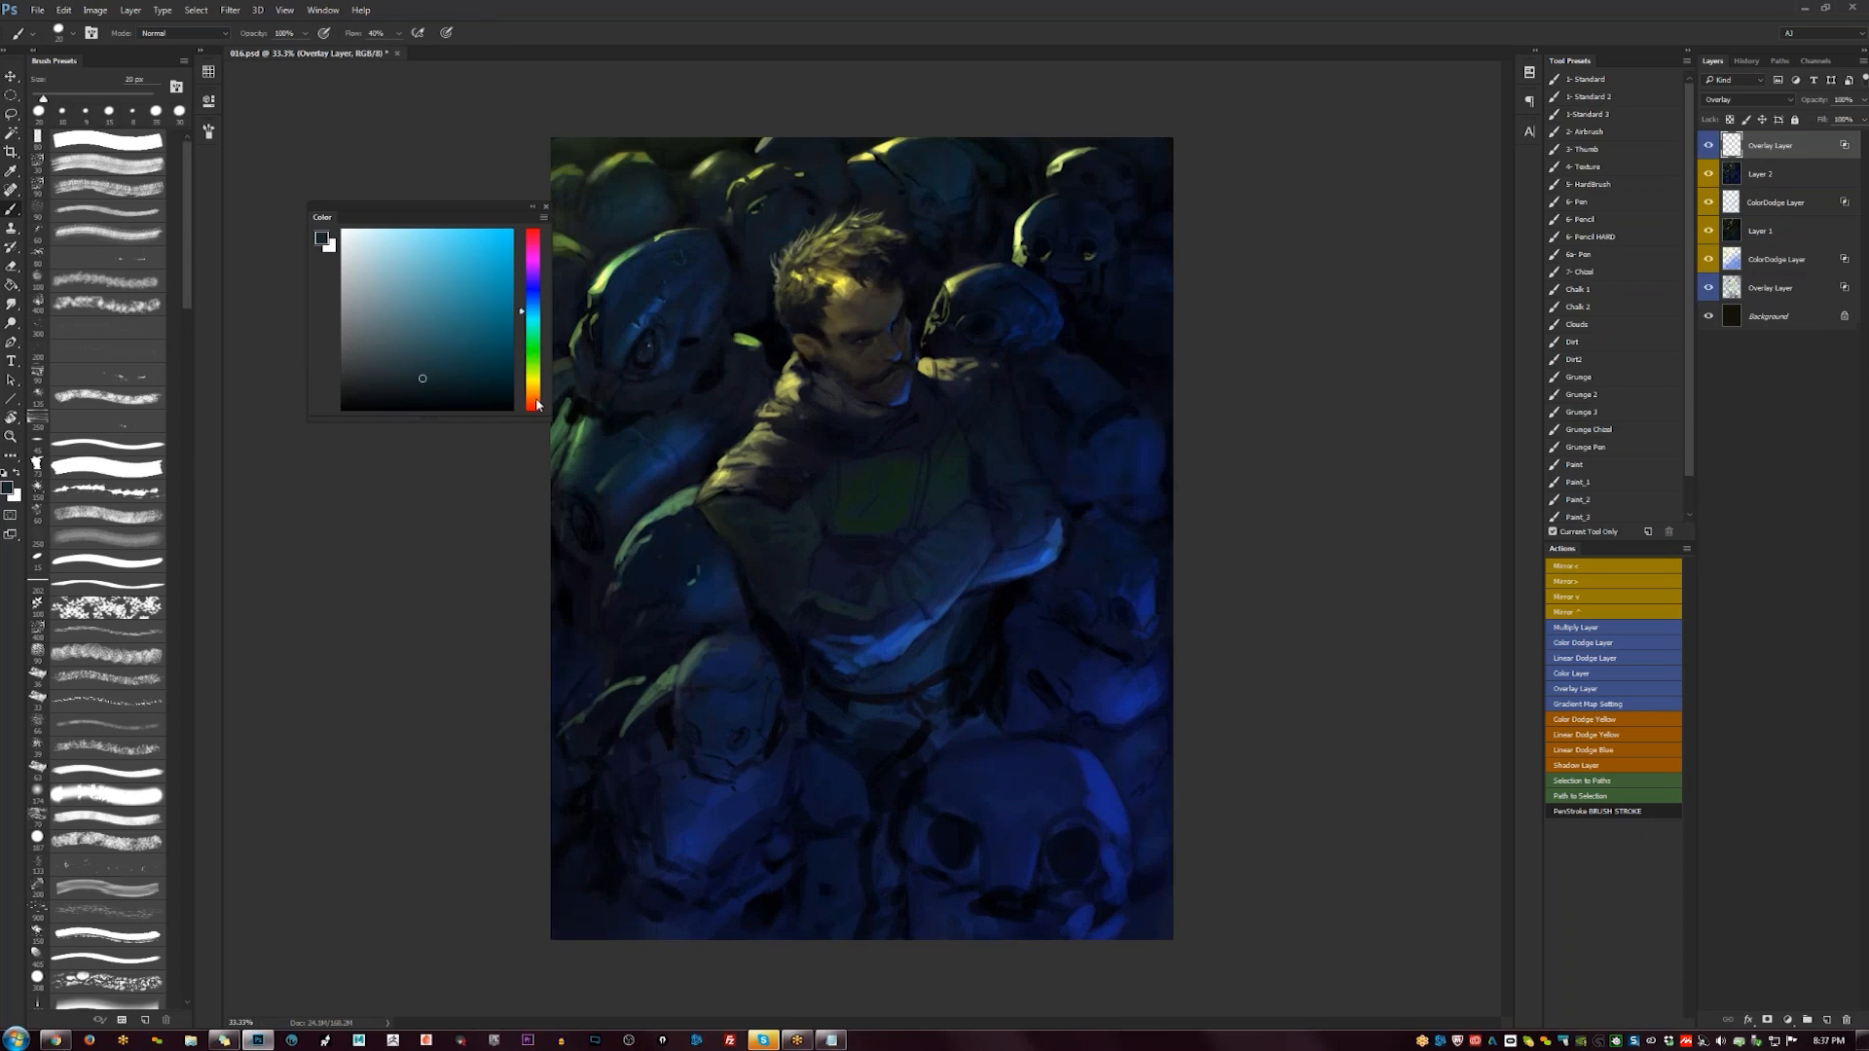
pyautogui.moveTo(537, 405); pyautogui.dragTo(538, 382)
pyautogui.click(471, 266)
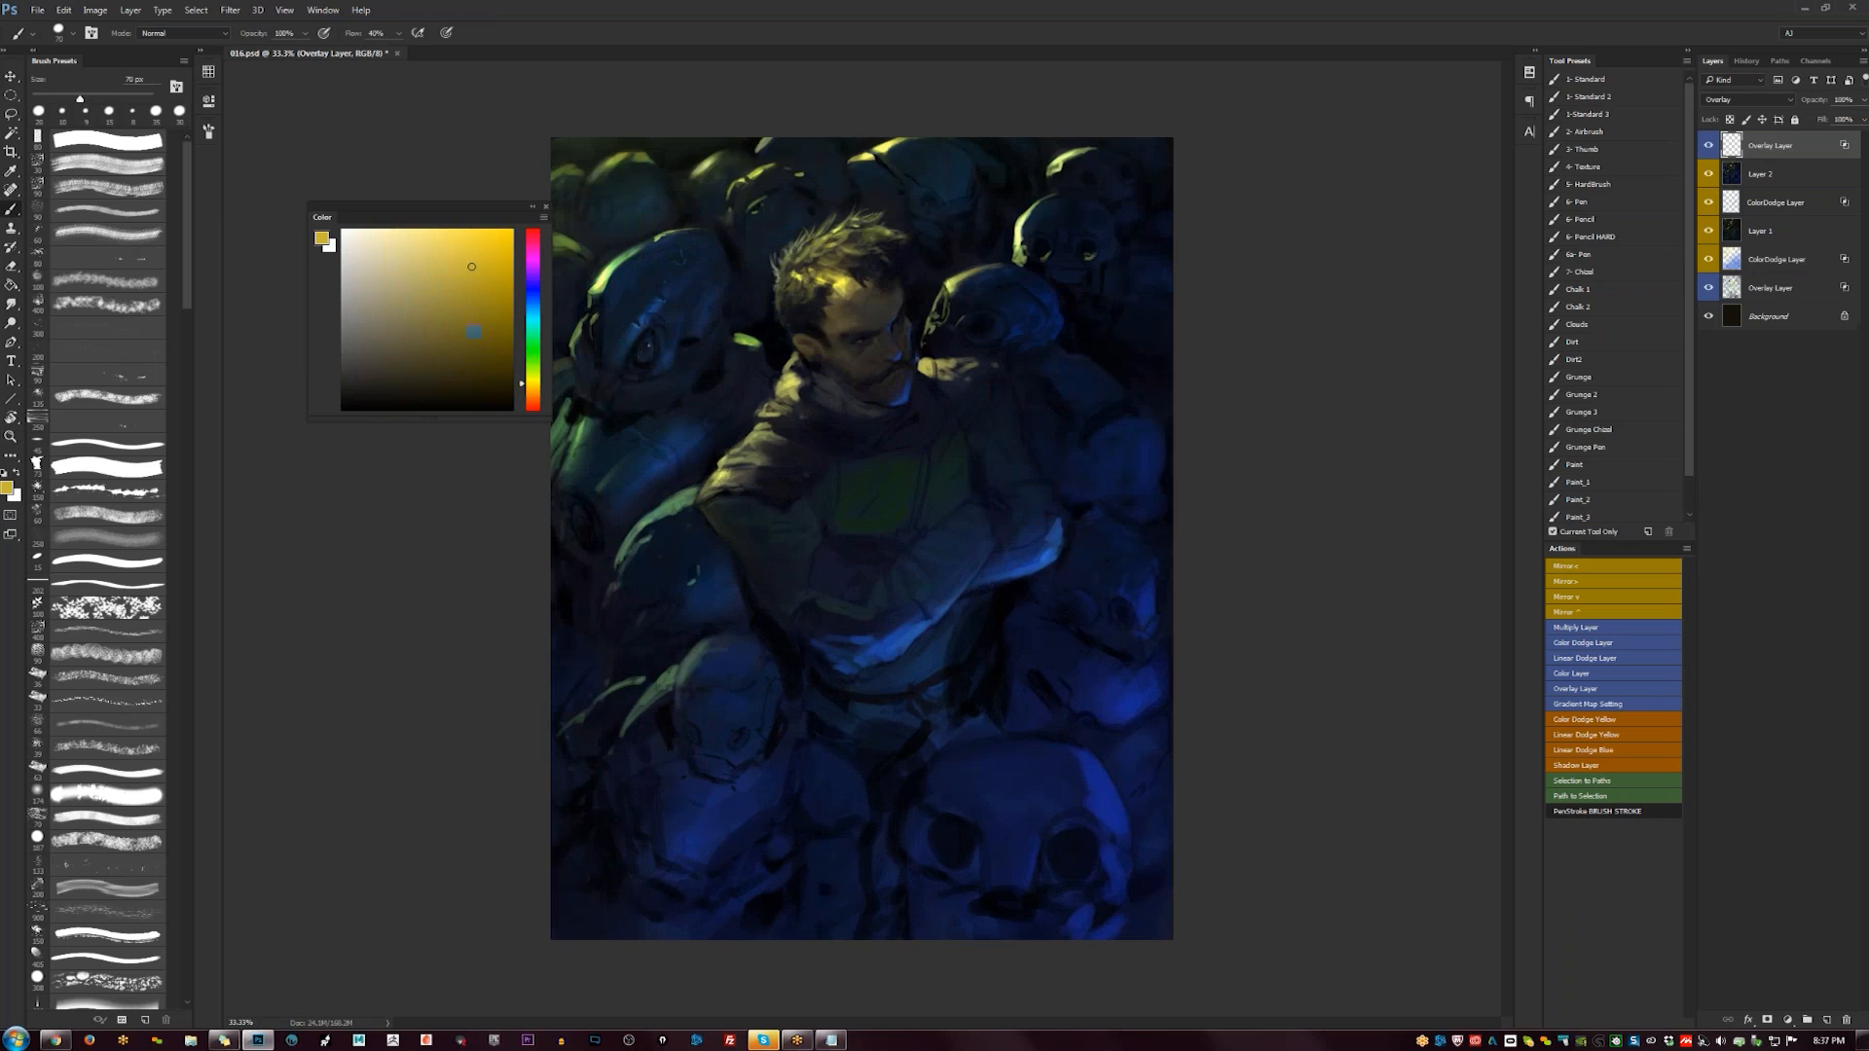
pyautogui.moveTo(874, 349); pyautogui.dragTo(870, 329)
pyautogui.moveTo(536, 402); pyautogui.dragTo(536, 396)
pyautogui.click(500, 255)
pyautogui.press('[')
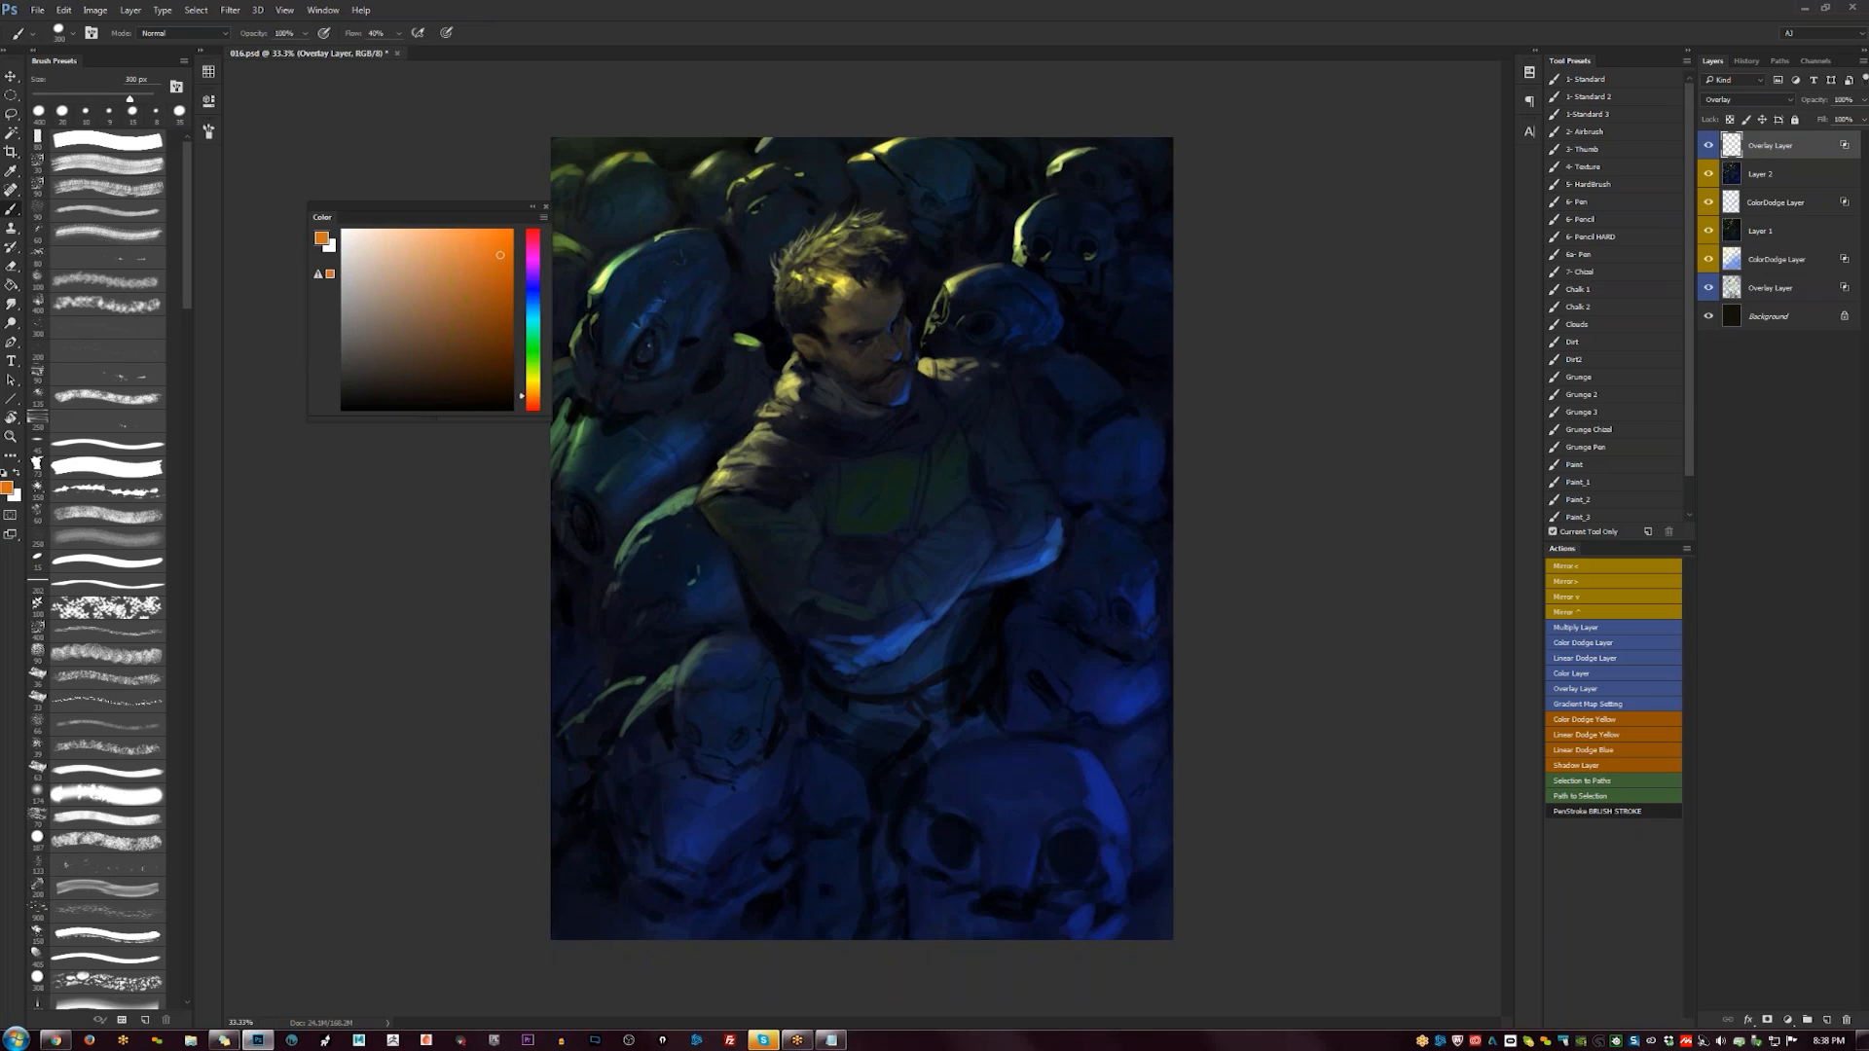
pyautogui.press('[')
pyautogui.press('[')
pyautogui.press('[')
pyautogui.press('[')
pyautogui.press('[')
pyautogui.moveTo(888, 362)
pyautogui.mouseDown()
pyautogui.moveTo(871, 319)
pyautogui.moveTo(897, 387)
pyautogui.mouseUp()
# - Lower the Overlay layer's fill to about half and tint the man's forehead yellow with a 125 px brush
pyautogui.moveTo(1817, 121)
pyautogui.mouseDown()
pyautogui.moveTo(1766, 125)
pyautogui.moveTo(1785, 124)
pyautogui.mouseUp()
pyautogui.click(540, 378)
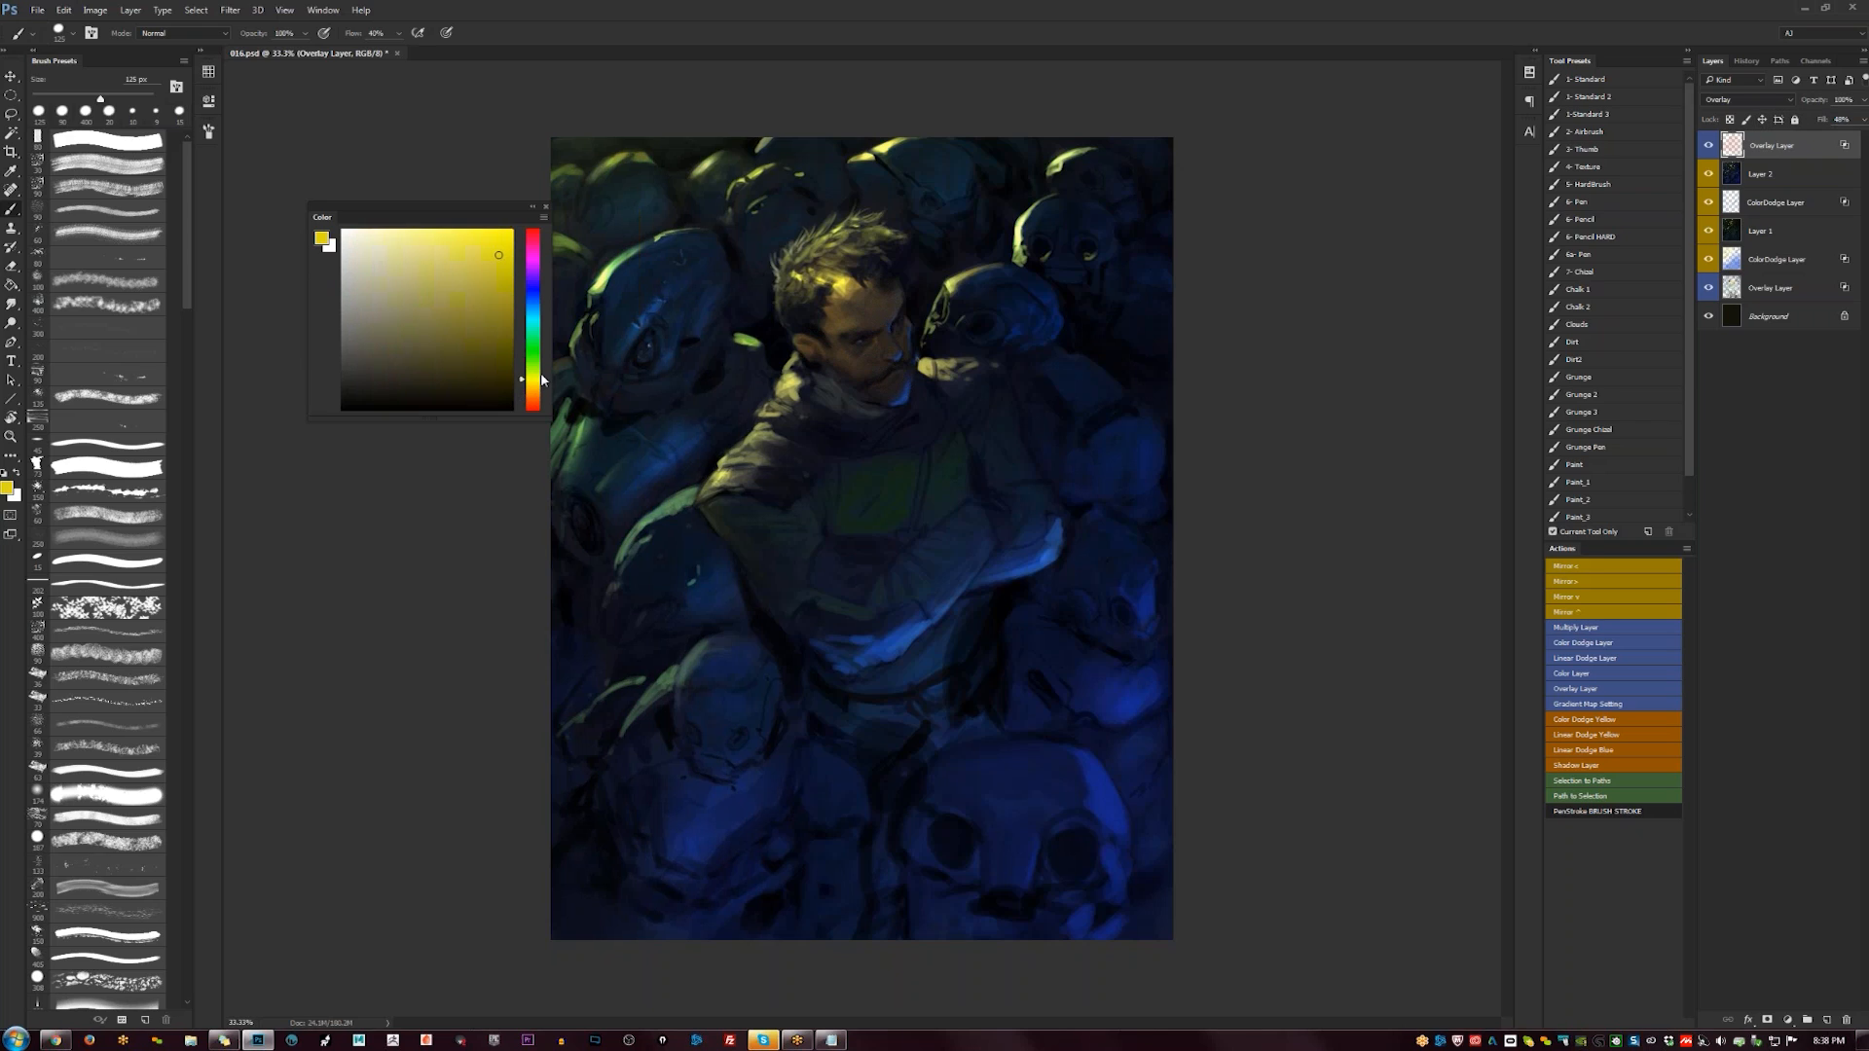
pyautogui.moveTo(851, 289); pyautogui.dragTo(860, 306)
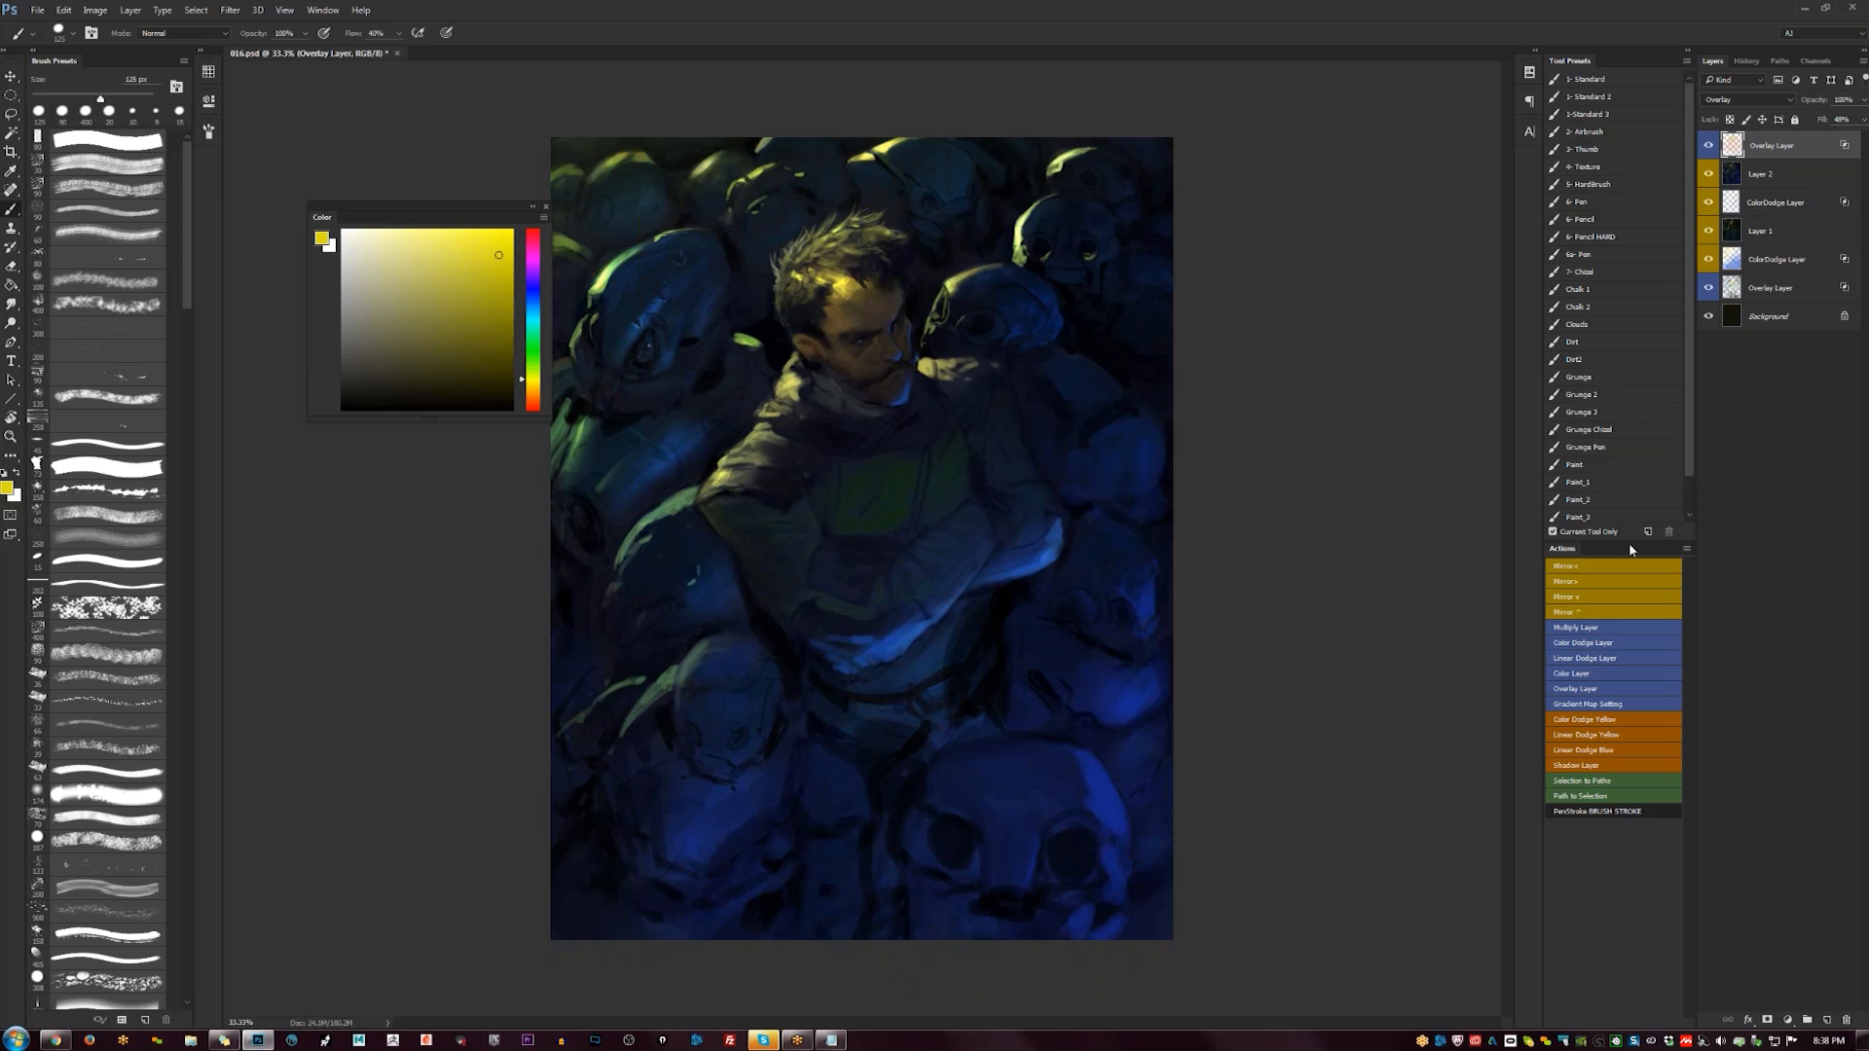
# - Add a new layer in Vivid Light mode and paint golden yellow light on the man's forehead and face, using a 100 px brush
pyautogui.hotkey('ctrl', 'shift', 'alt', 'n')
pyautogui.click(1750, 101)
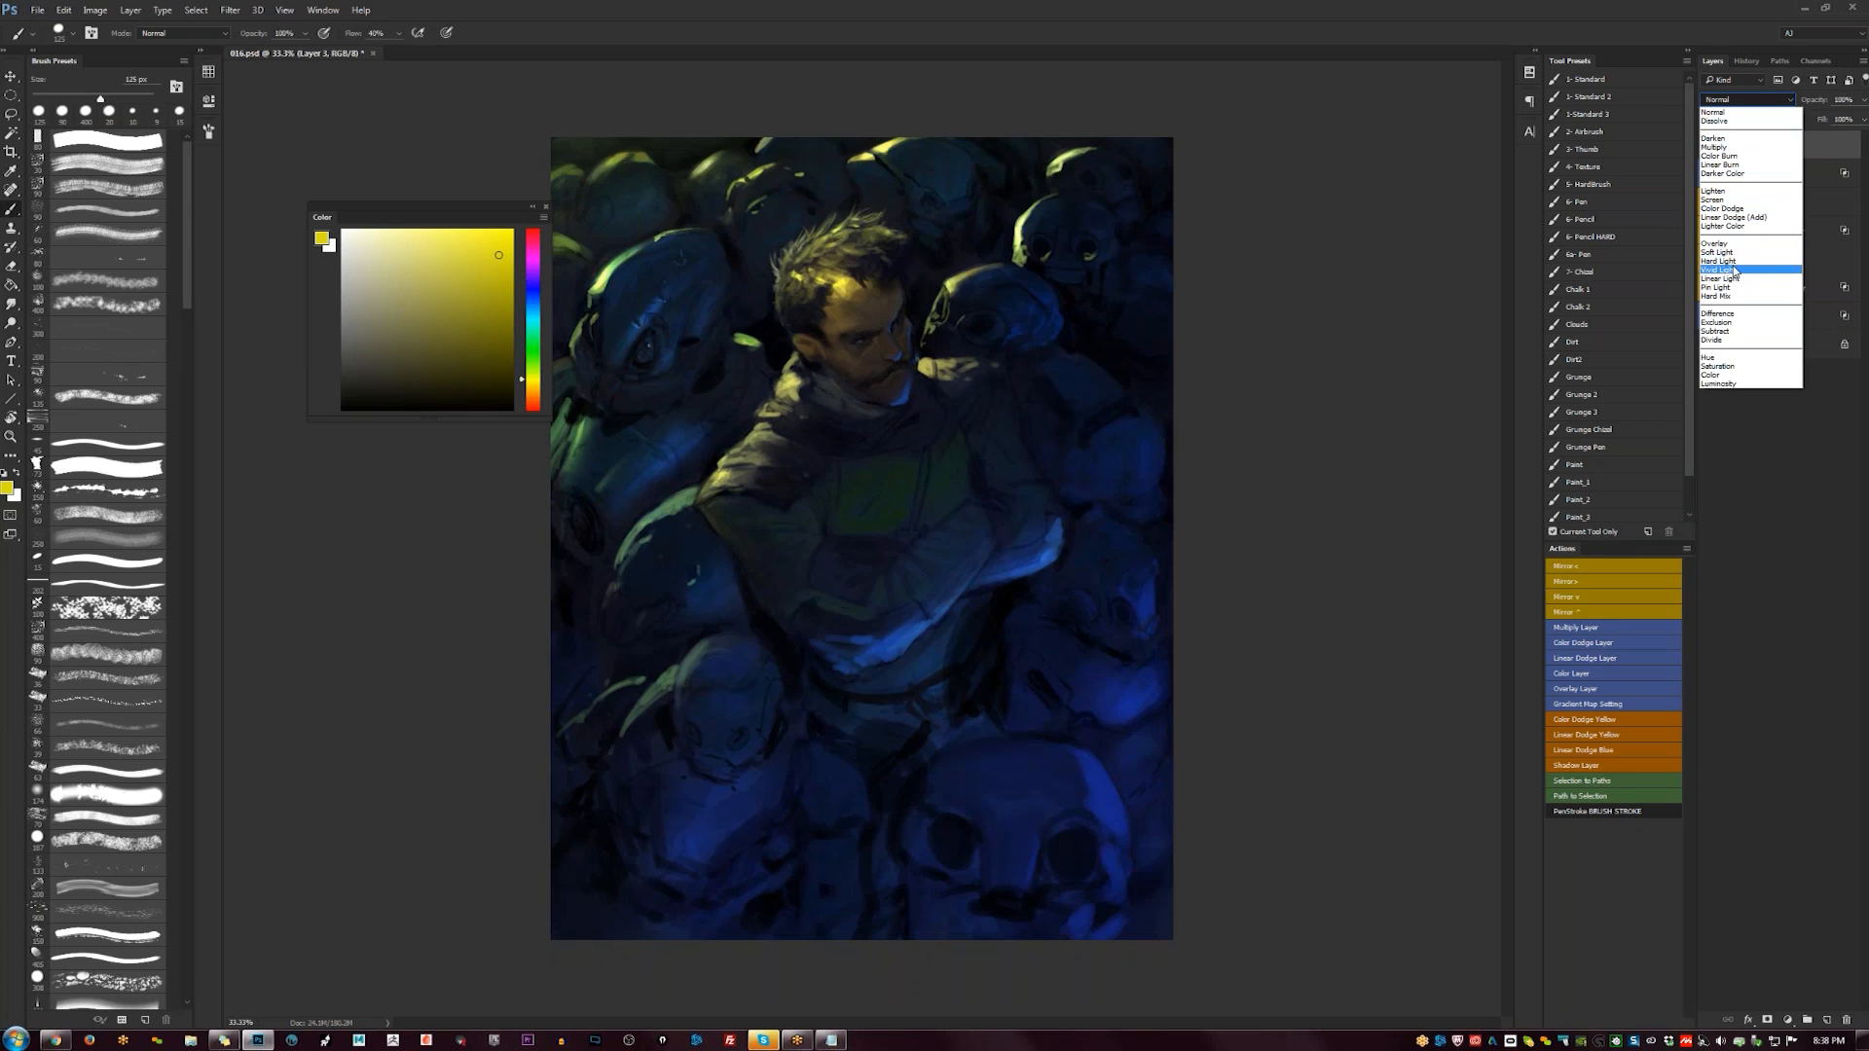
pyautogui.click(1742, 269)
pyautogui.hotkey('ctrl', 'z')
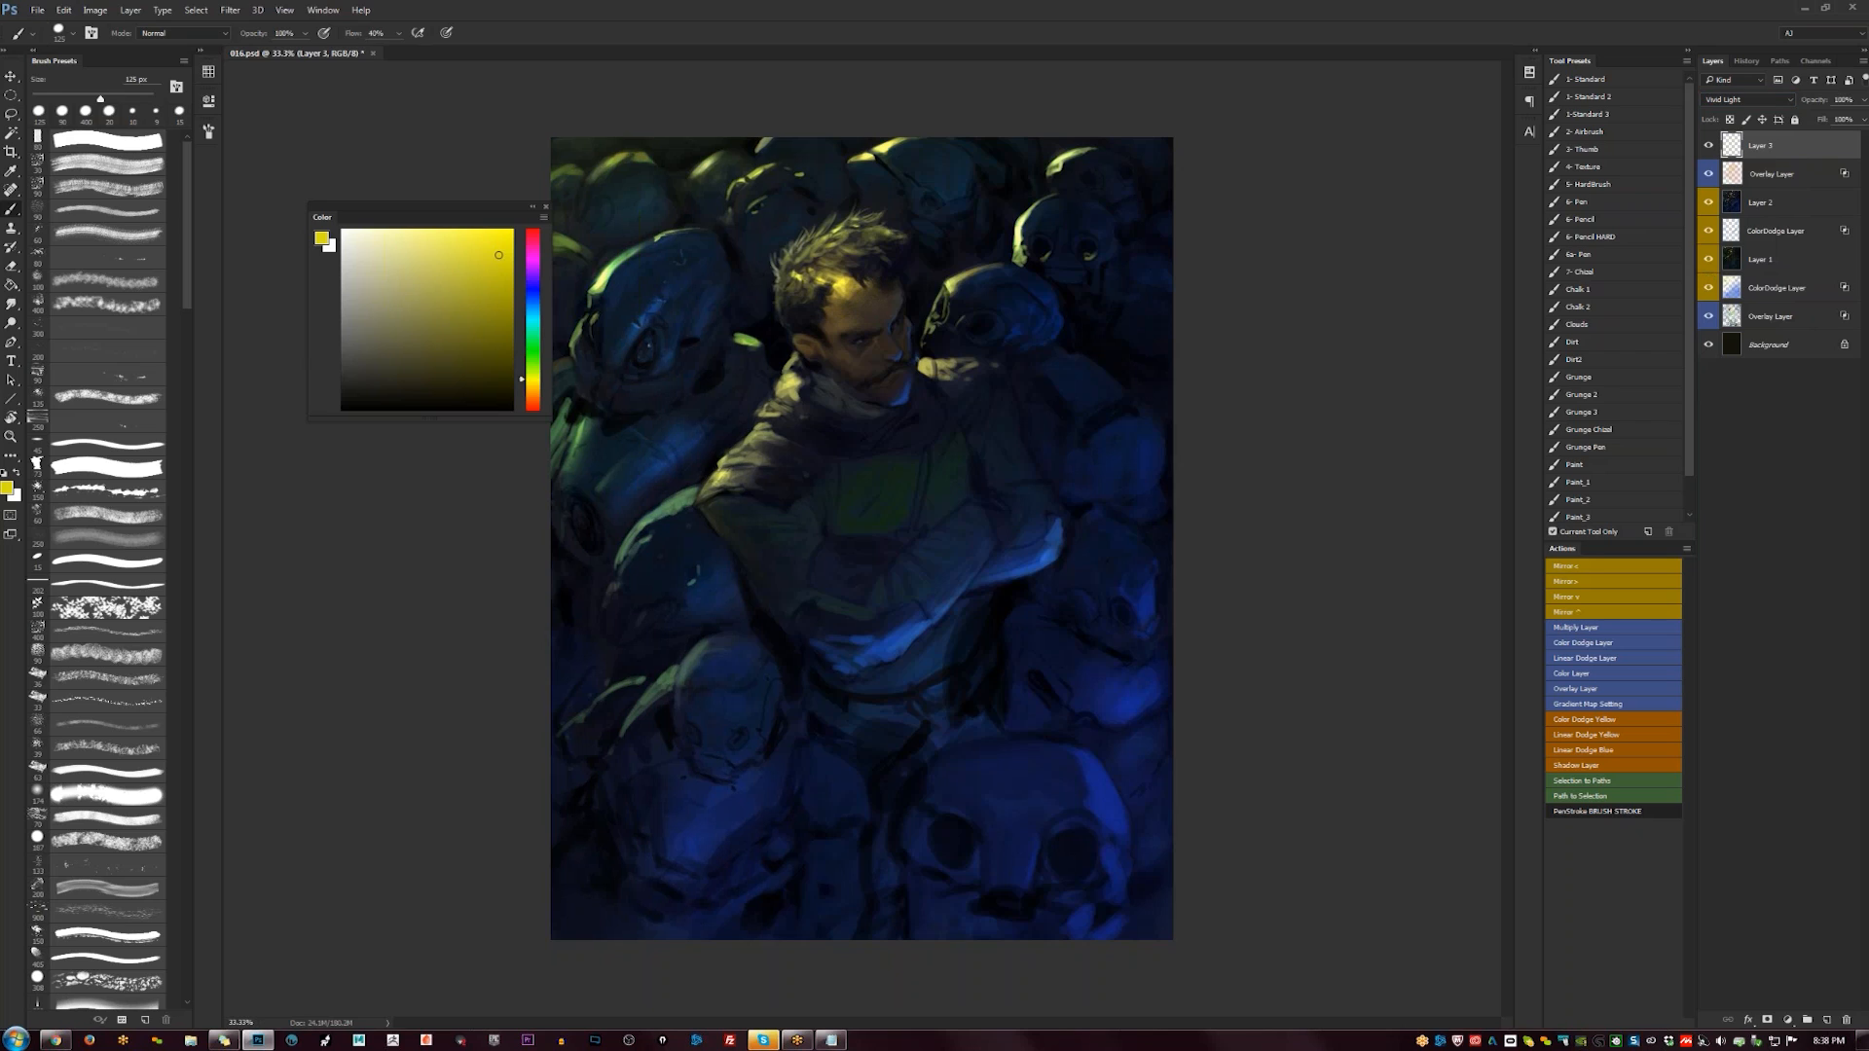
pyautogui.moveTo(533, 394); pyautogui.dragTo(532, 385)
pyautogui.click(845, 301)
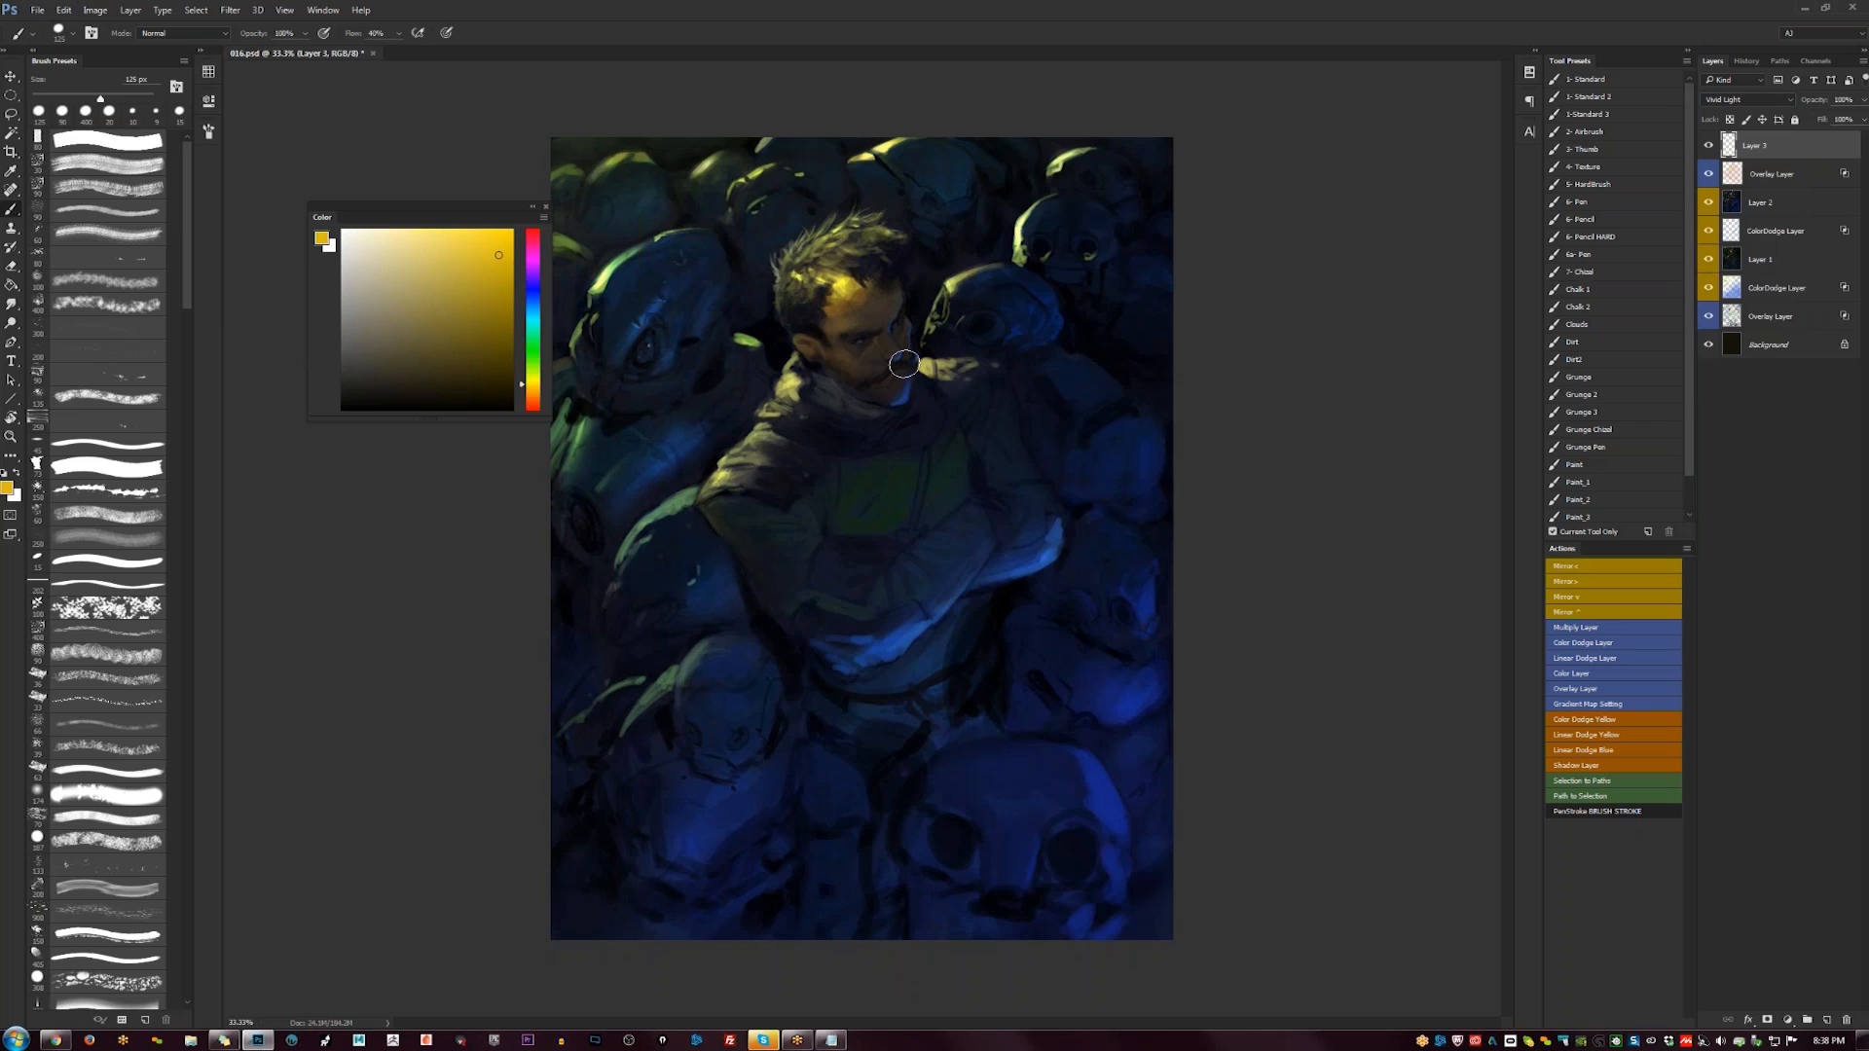
pyautogui.press('[')
pyautogui.moveTo(844, 318); pyautogui.dragTo(876, 298)
# - Mirror the canvas, extend the golden light across the man's forehead and hair, and lower the Vivid Light layer's fill to about half
pyautogui.hotkey('ctrl', 'shift', 'h')
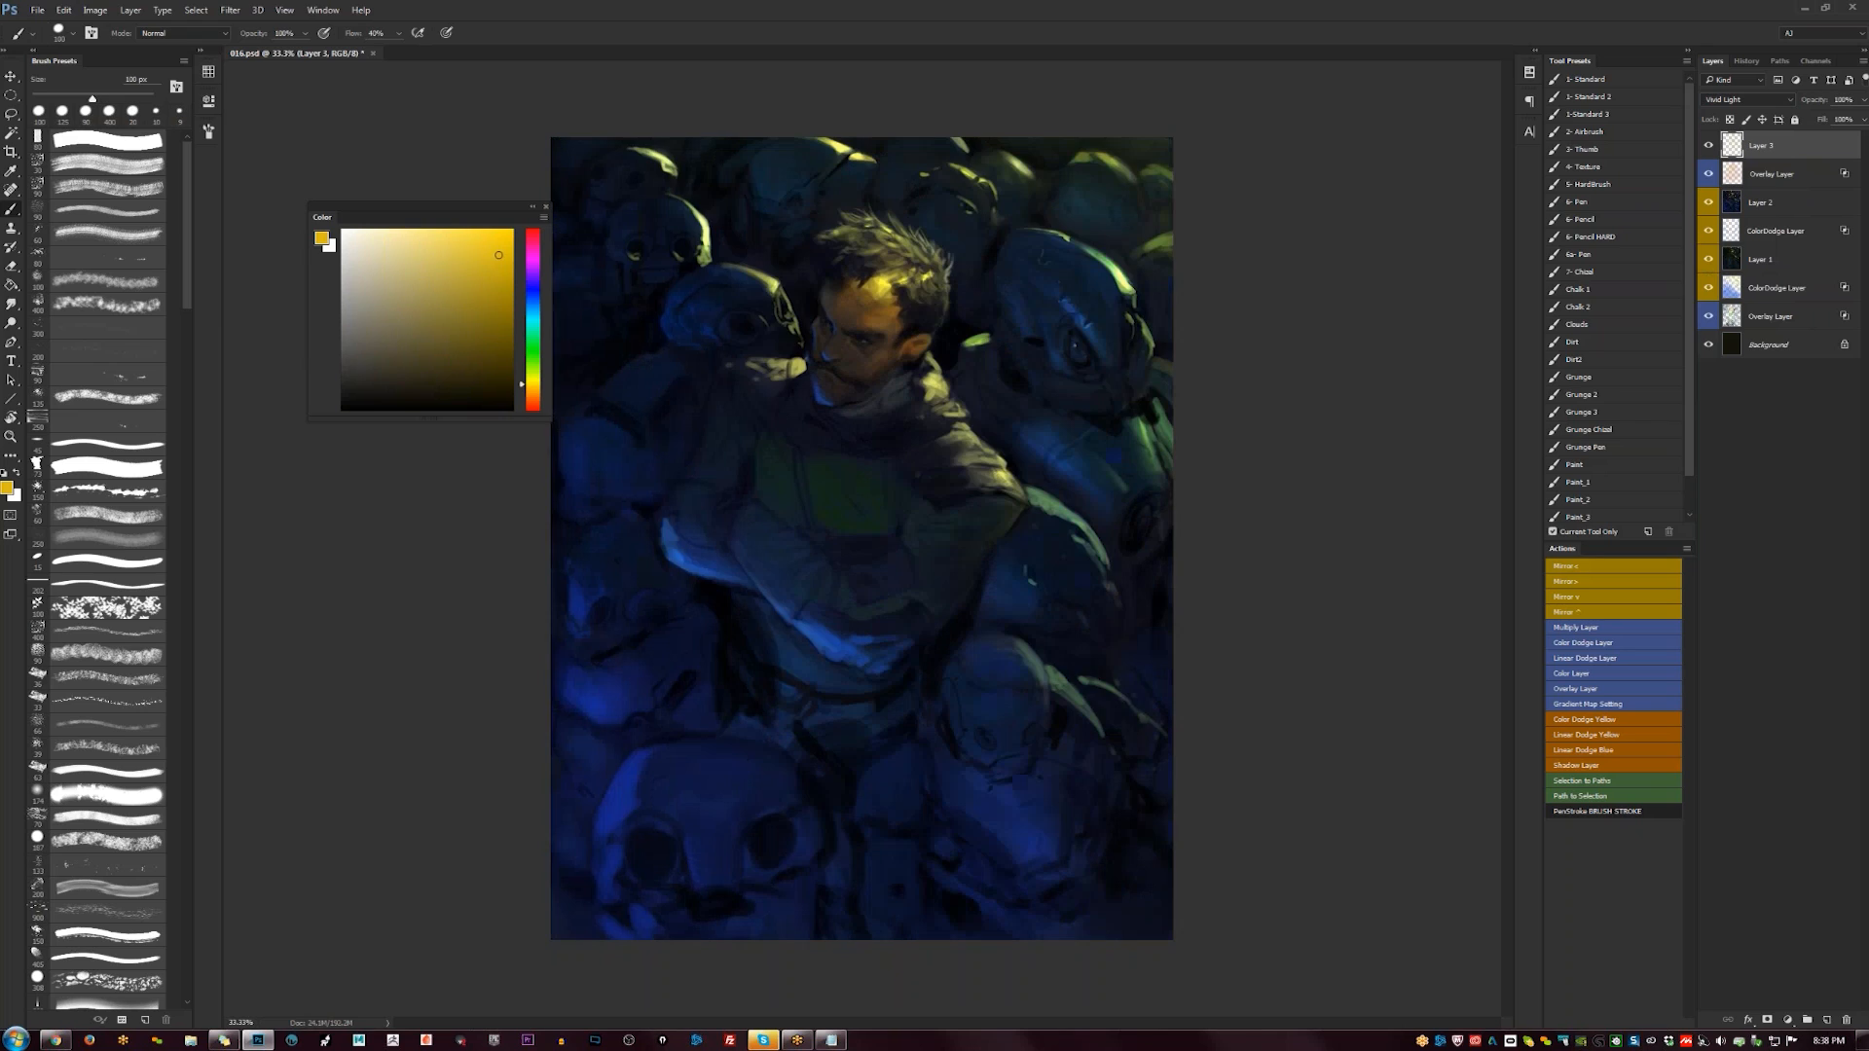
pyautogui.moveTo(884, 268)
pyautogui.mouseDown()
pyautogui.moveTo(920, 272)
pyautogui.moveTo(890, 259)
pyautogui.moveTo(913, 257)
pyautogui.moveTo(938, 296)
pyautogui.mouseUp()
pyautogui.press(']')
pyautogui.press(']')
pyautogui.press(']')
pyautogui.press(']')
pyautogui.moveTo(1822, 120); pyautogui.dragTo(1794, 124)
pyautogui.click(1709, 145)
pyautogui.click(1709, 146)
# - Examine the mirrored painting as a small thumbnail to judge the warm light on the man's face
pyautogui.press('z')
pyautogui.keyDown('alt'); pyautogui.click(947, 514); pyautogui.keyUp('alt')
pyautogui.keyDown('alt'); pyautogui.click(948, 514); pyautogui.keyUp('alt')
pyautogui.keyDown('alt'); pyautogui.click(947, 514); pyautogui.keyUp('alt')
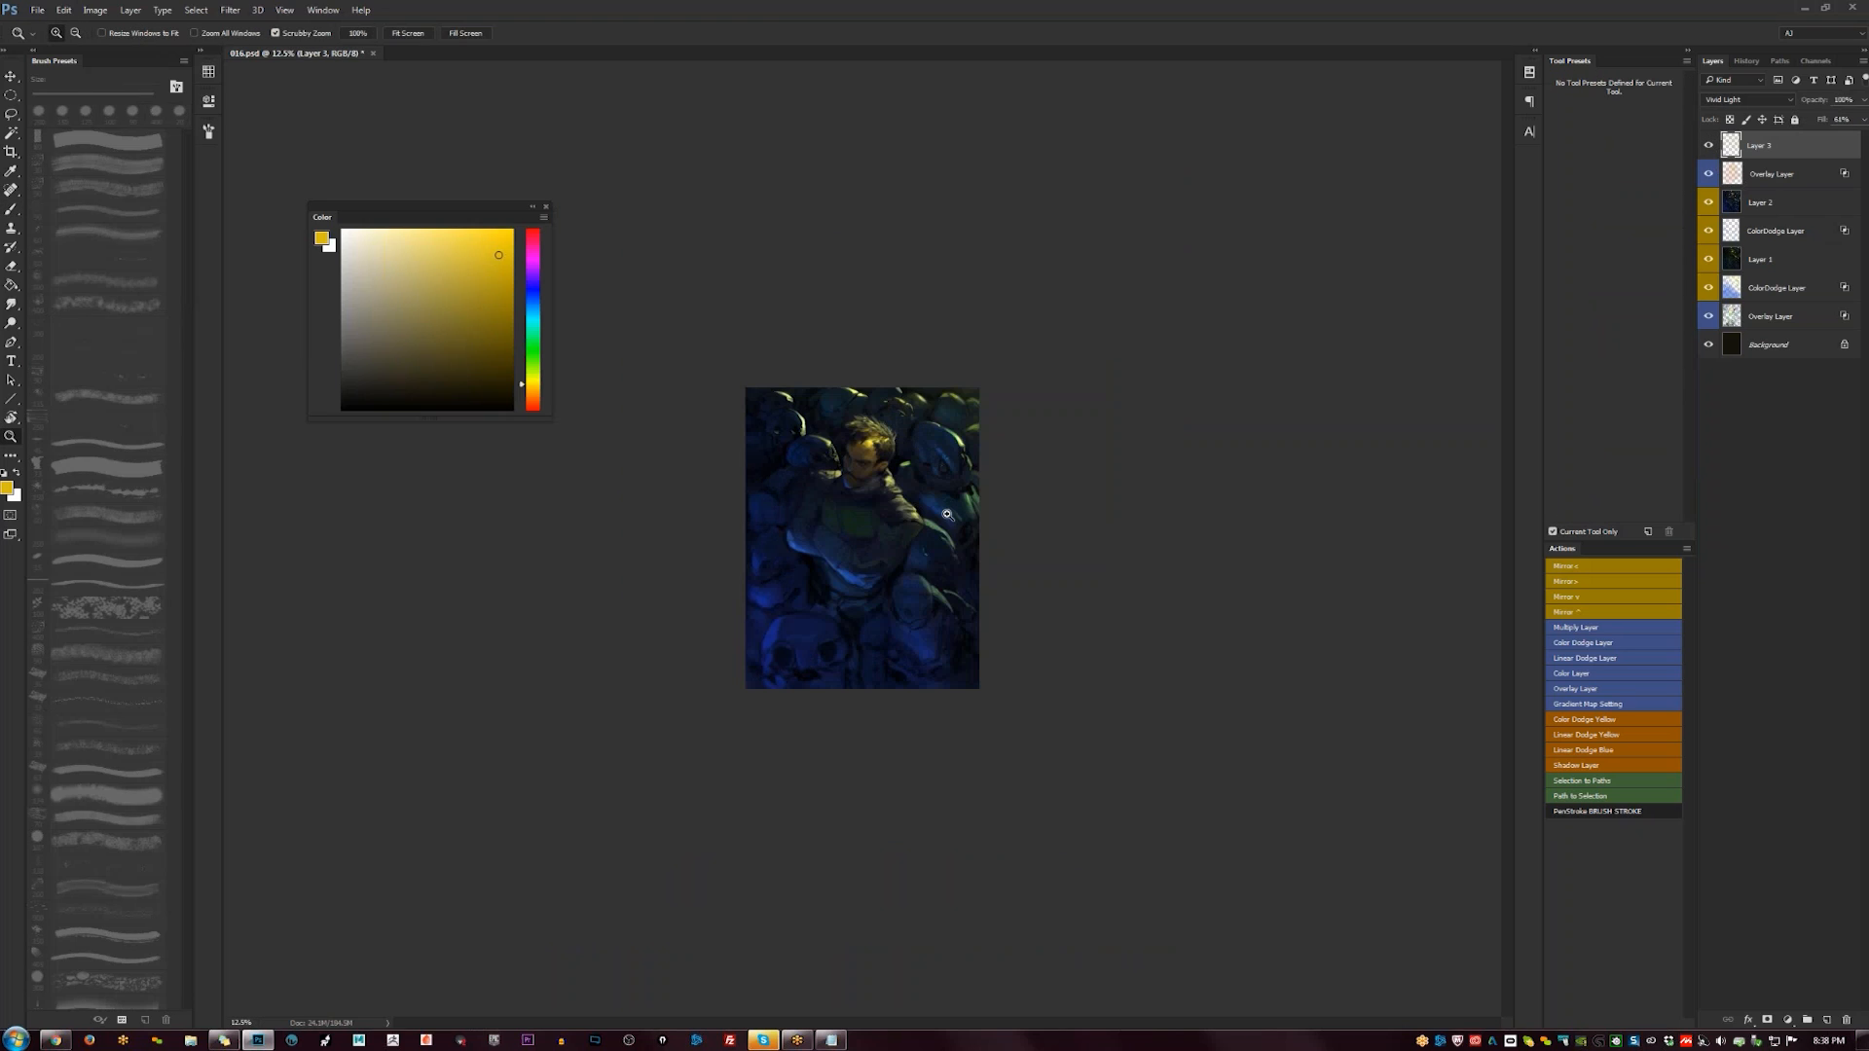
pyautogui.keyDown('alt'); pyautogui.click(945, 516); pyautogui.keyUp('alt')
pyautogui.keyDown('alt'); pyautogui.click(946, 516); pyautogui.keyUp('alt')
pyautogui.keyDown('alt'); pyautogui.click(945, 516); pyautogui.keyUp('alt')
pyautogui.keyDown('alt'); pyautogui.click(945, 516); pyautogui.keyUp('alt')
pyautogui.click(933, 533)
pyautogui.click(934, 527)
pyautogui.click(936, 520)
pyautogui.click(936, 517)
pyautogui.click(935, 517)
pyautogui.press('b')
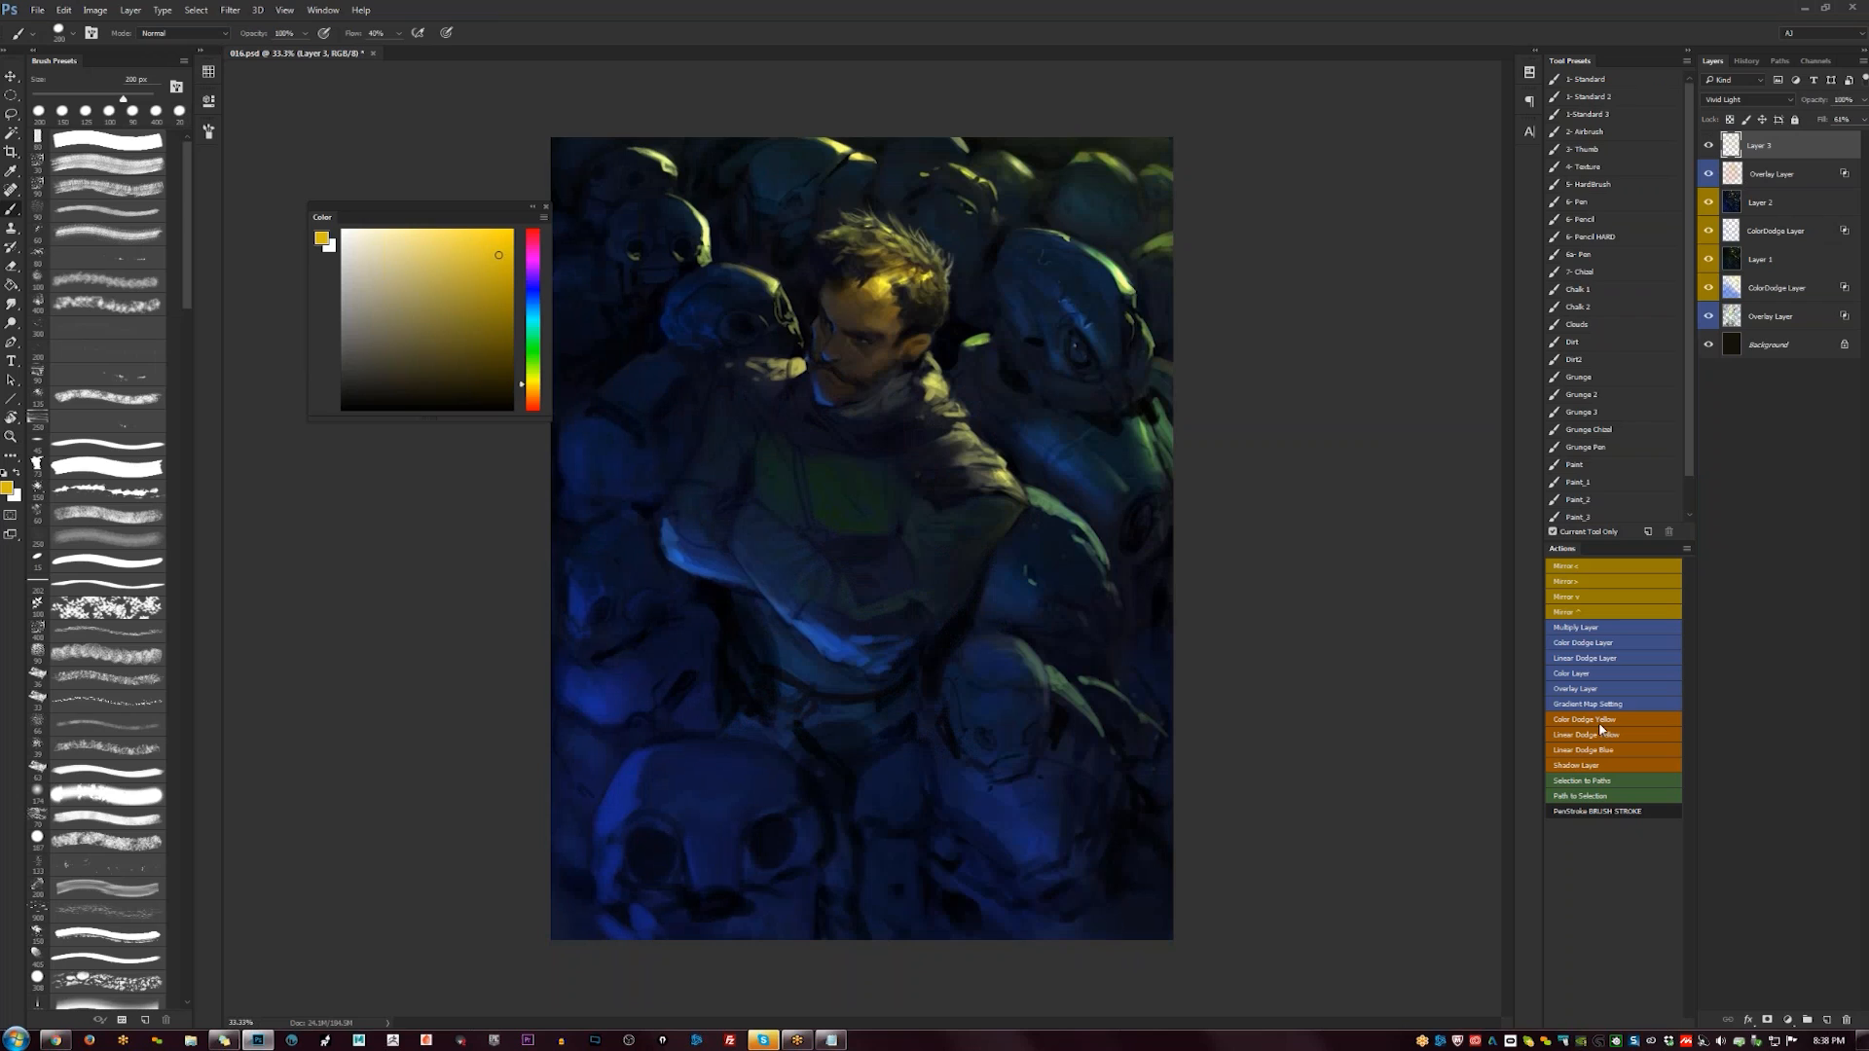
# - Add a Color Dodge layer and brush white highlights over the man's hair and along his yellow-lit shoulder and upper arm
pyautogui.click(1616, 643)
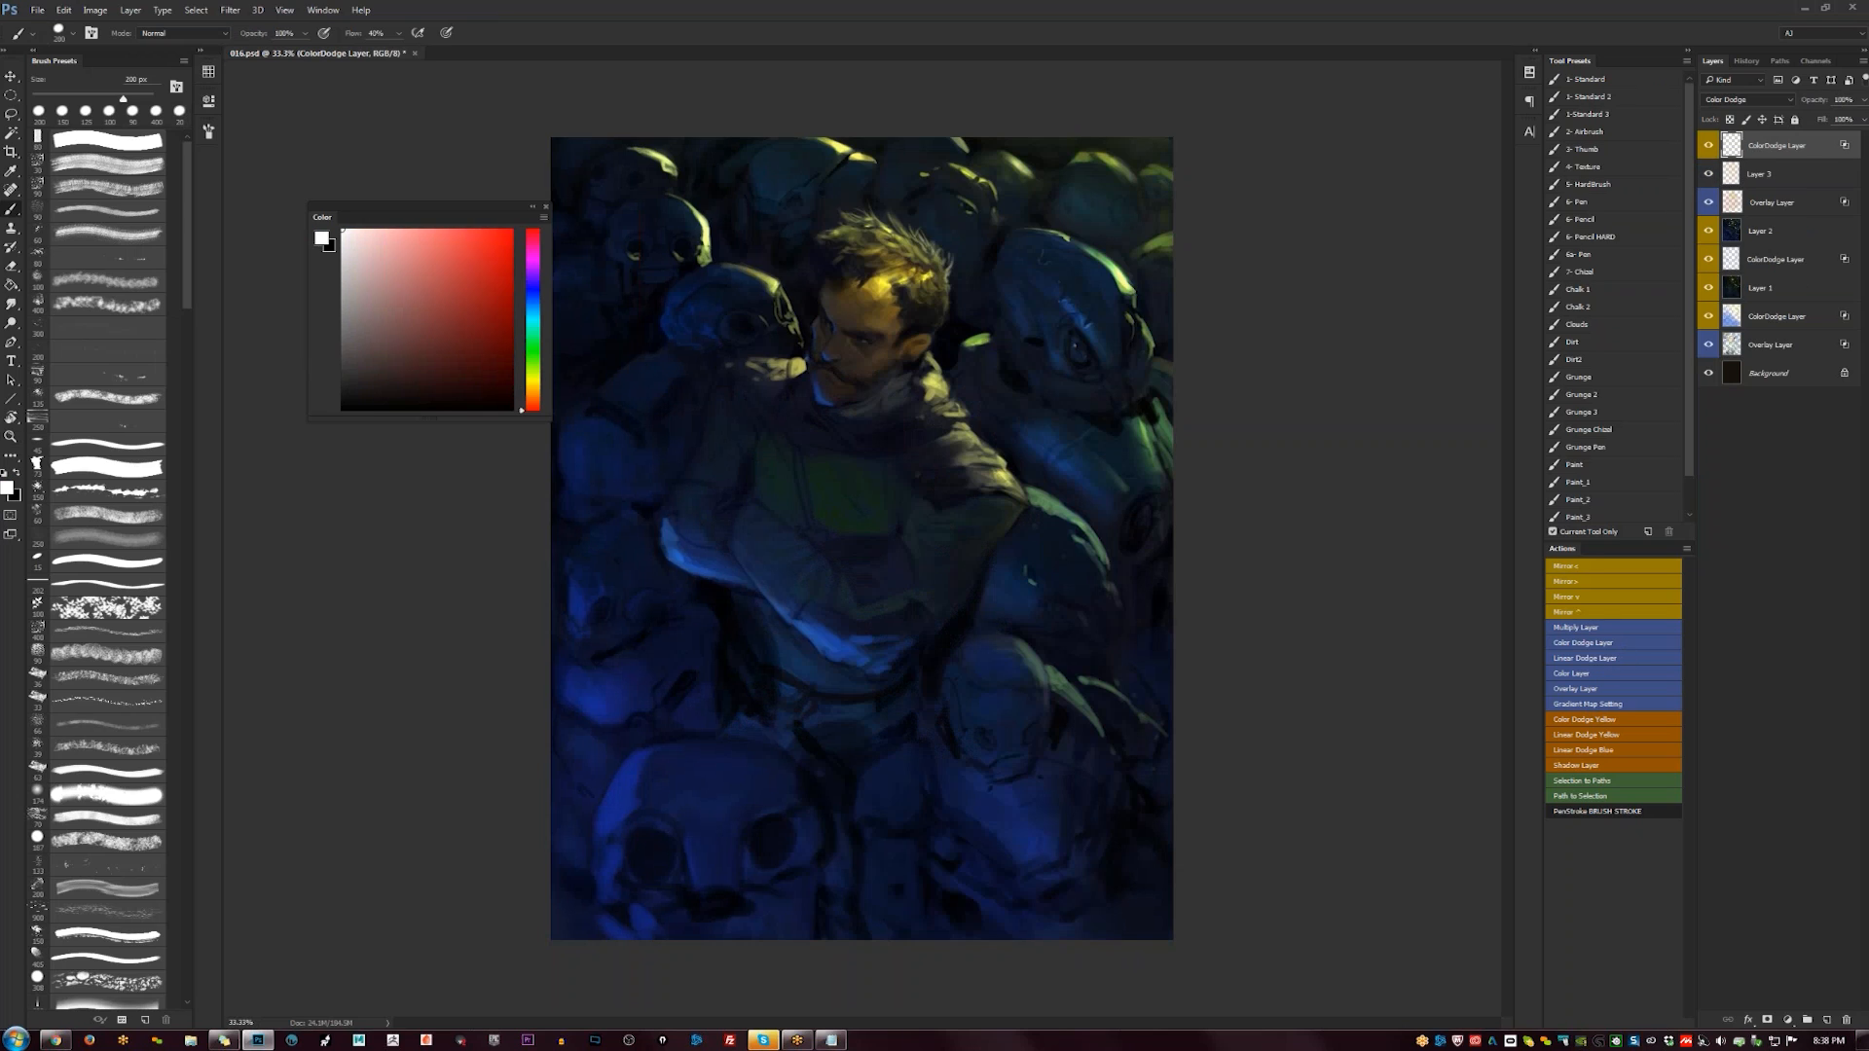
pyautogui.click(1615, 133)
pyautogui.moveTo(884, 236); pyautogui.dragTo(936, 282)
pyautogui.moveTo(931, 372); pyautogui.dragTo(1026, 498)
pyautogui.press(']')
pyautogui.press(']')
pyautogui.press(']')
pyautogui.moveTo(798, 368); pyautogui.dragTo(755, 365)
pyautogui.press(']')
pyautogui.hotkey('ctrl', 'z')
# - Intensify the blue light on the undersides of the man's crossed forearms with soft white Color Dodge strokes
pyautogui.press('[')
pyautogui.press('[')
pyautogui.press('[')
pyautogui.press('[')
pyautogui.press('[')
pyautogui.press('[')
pyautogui.press('[')
pyautogui.press('[')
pyautogui.press('[')
pyautogui.press('[')
pyautogui.press(']')
pyautogui.press(']')
pyautogui.press(']')
pyautogui.press(']')
pyautogui.press(']')
pyautogui.press(']')
pyautogui.moveTo(816, 635); pyautogui.dragTo(841, 651)
pyautogui.press(']')
pyautogui.press(']')
pyautogui.press(']')
pyautogui.press(']')
pyautogui.press(']')
pyautogui.press(']')
pyautogui.moveTo(804, 629); pyautogui.dragTo(825, 643)
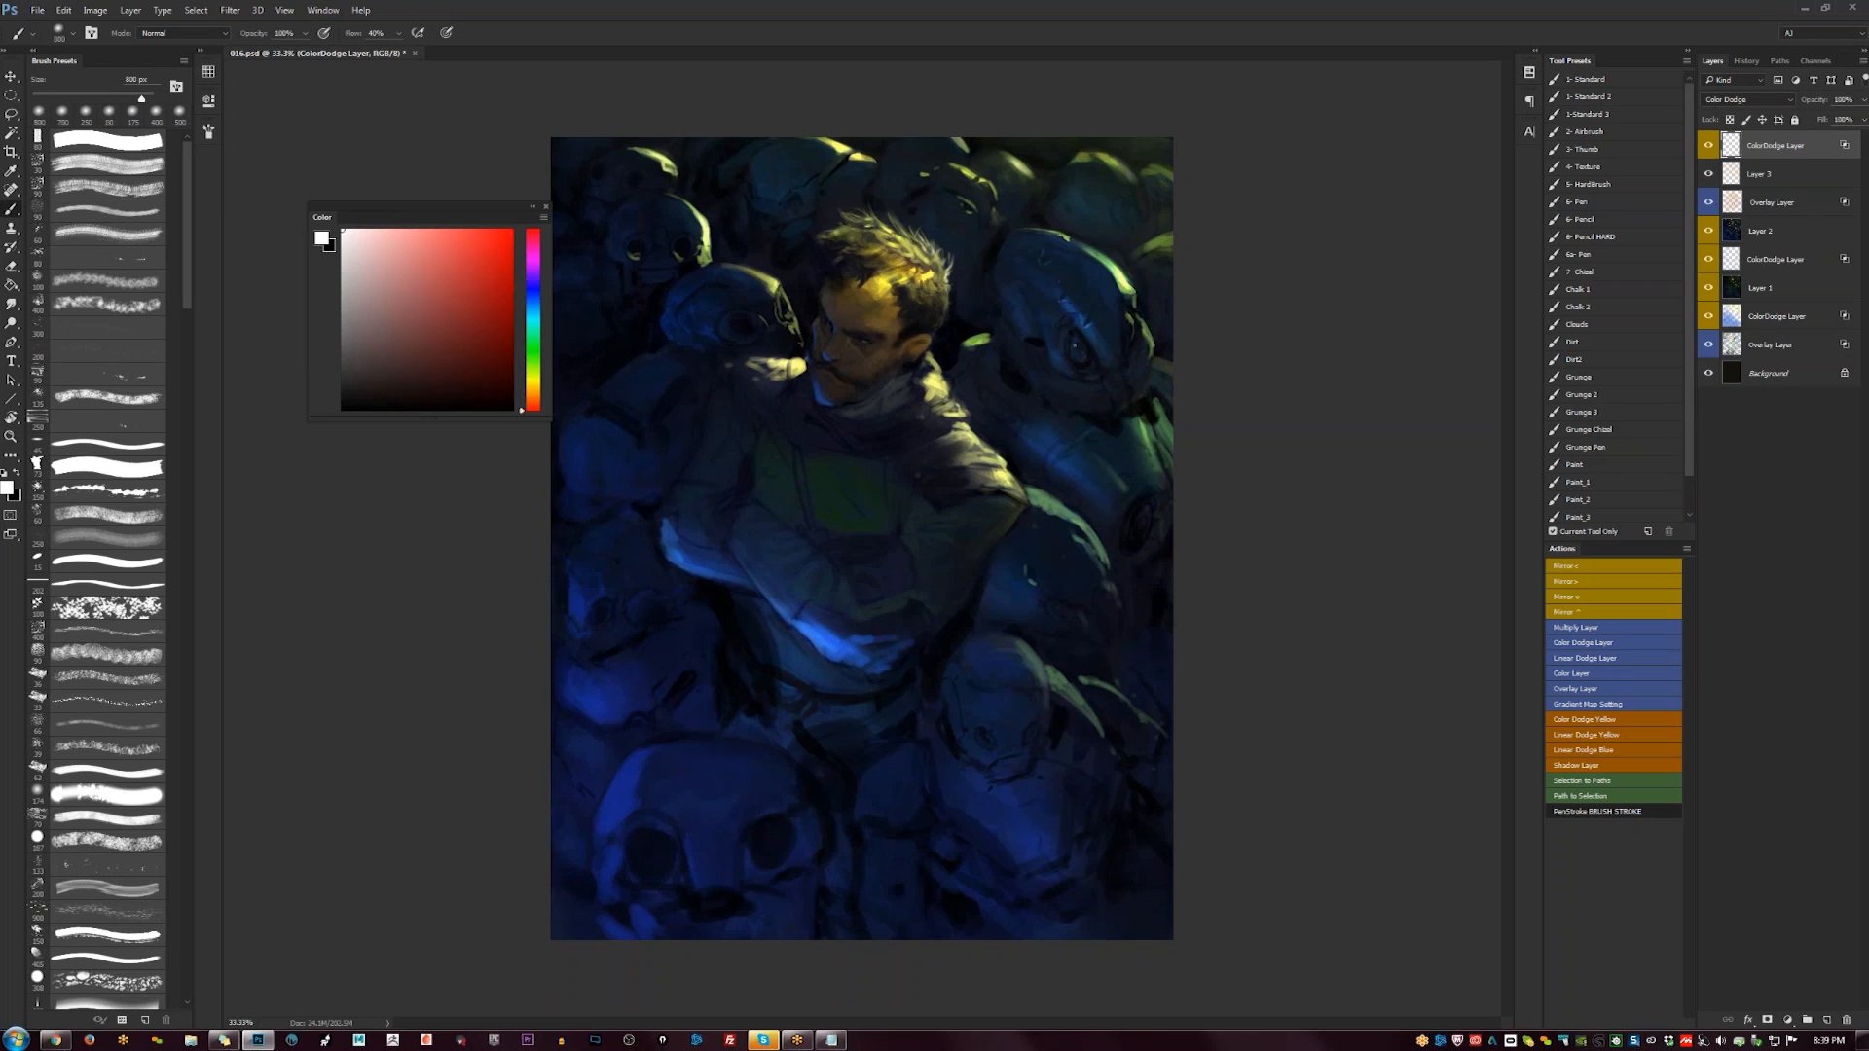
# - Brighten the blue-lit side of the large skull-like head with a big soft Color Dodge dab
pyautogui.press('[')
pyautogui.press('[')
pyautogui.press('[')
pyautogui.press('[')
pyautogui.press('[')
pyautogui.press('[')
pyautogui.press(']')
pyautogui.press(']')
pyautogui.press(']')
pyautogui.press(']')
pyautogui.press(']')
pyautogui.press(']')
pyautogui.press(']')
pyautogui.press(']')
pyautogui.press(']')
pyautogui.press(']')
pyautogui.press(']')
pyautogui.press(']')
pyautogui.click(623, 829)
# - Brighten the helmeted heads along the painting's upper edge with Color Dodge strokes, undoing the last broad stroke above the man's hair
pyautogui.press('[')
pyautogui.press('[')
pyautogui.press('[')
pyautogui.press('[')
pyautogui.press('[')
pyautogui.press('[')
pyautogui.moveTo(695, 216); pyautogui.dragTo(705, 245)
pyautogui.moveTo(1092, 249); pyautogui.dragTo(1123, 286)
pyautogui.click(1034, 155)
pyautogui.moveTo(1098, 158); pyautogui.dragTo(1153, 171)
pyautogui.moveTo(1018, 163); pyautogui.dragTo(969, 173)
pyautogui.press(']')
pyautogui.moveTo(1129, 199); pyautogui.dragTo(988, 166)
pyautogui.moveTo(900, 210)
pyautogui.mouseDown()
pyautogui.moveTo(1018, 166)
pyautogui.moveTo(1090, 215)
pyautogui.mouseUp()
pyautogui.hotkey('ctrl', 'z')
# - Boost the blue glow over the figures near the large skull-like head with a 1000 px Color Dodge dab
pyautogui.press(']')
pyautogui.press(']')
pyautogui.press(']')
pyautogui.press(']')
pyautogui.press(']')
pyautogui.press(']')
pyautogui.press(']')
pyautogui.press(']')
pyautogui.press(']')
pyautogui.press(']')
pyautogui.click(582, 695)
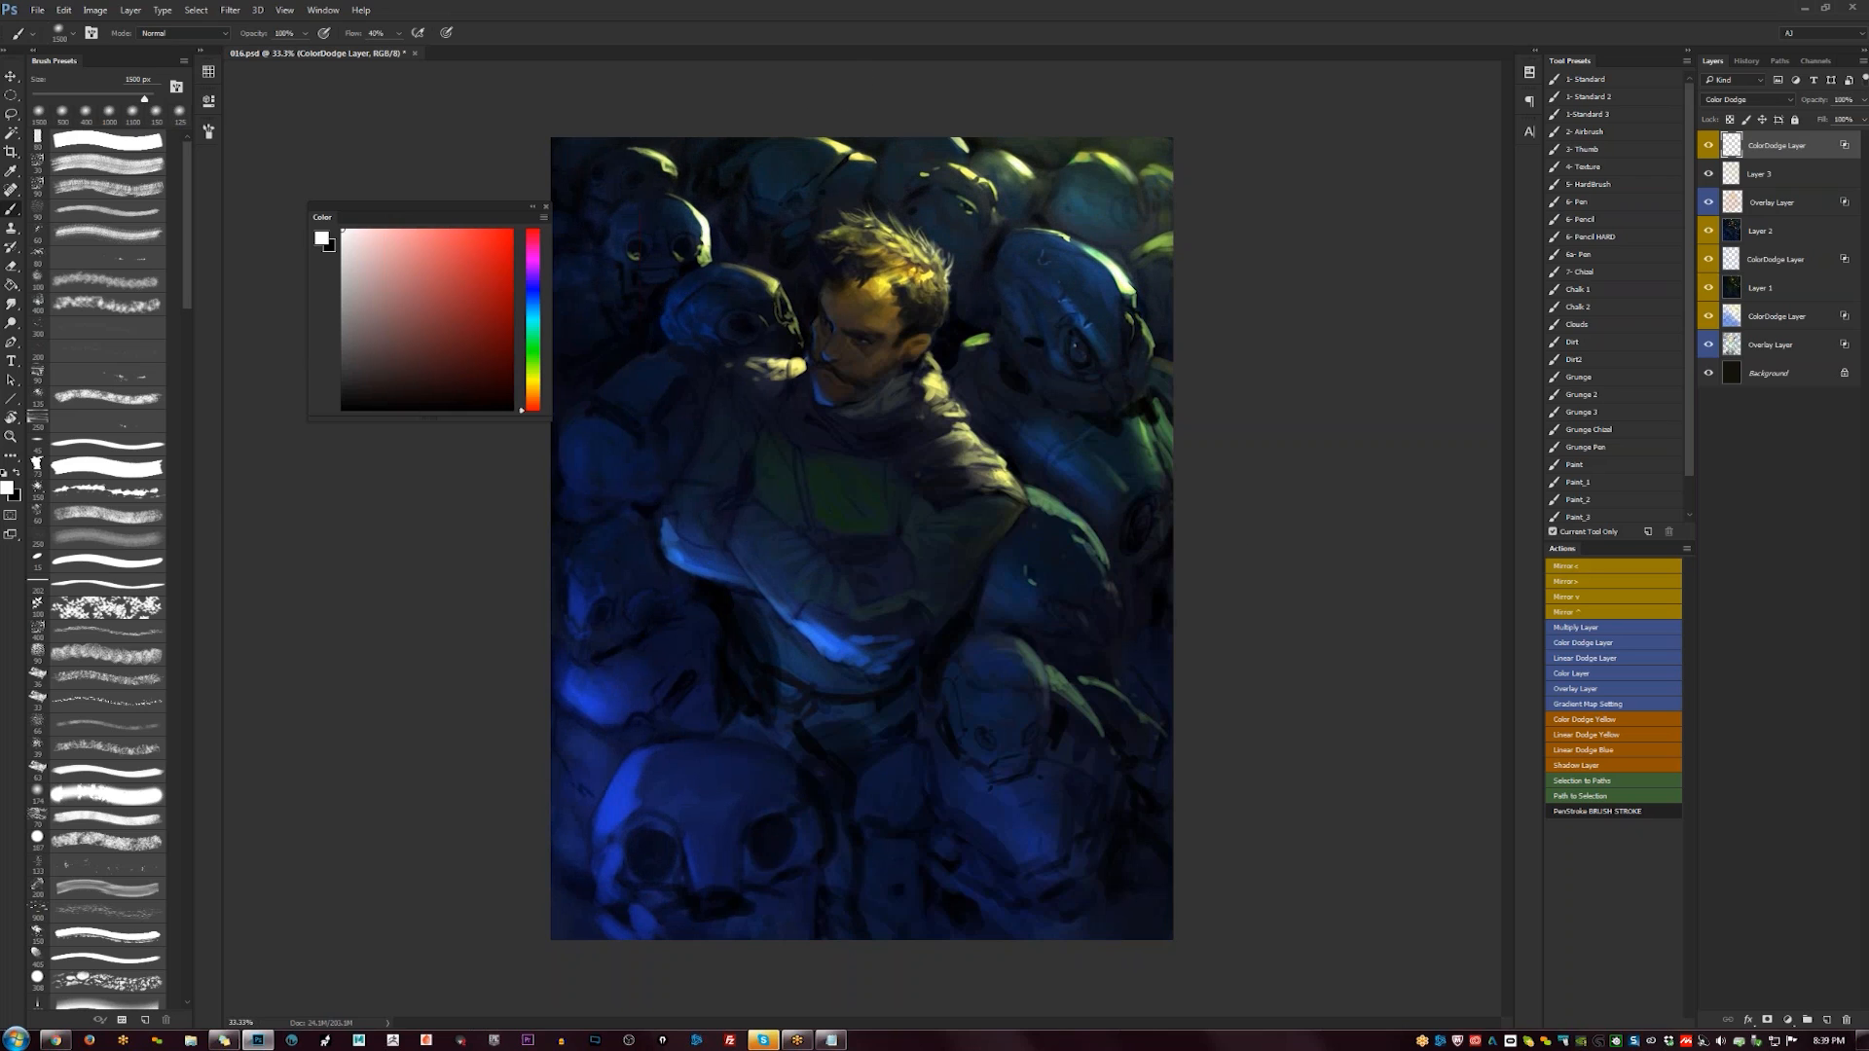
# - Examine the painting at reduced size in both mirrored orientations, and enlarged with the interface panels hidden
pyautogui.press('z')
pyautogui.keyDown('alt'); pyautogui.click(1096, 676); pyautogui.keyUp('alt')
pyautogui.keyDown('alt'); pyautogui.click(1097, 675); pyautogui.keyUp('alt')
pyautogui.hotkey('ctrl', 'shift', 'h')
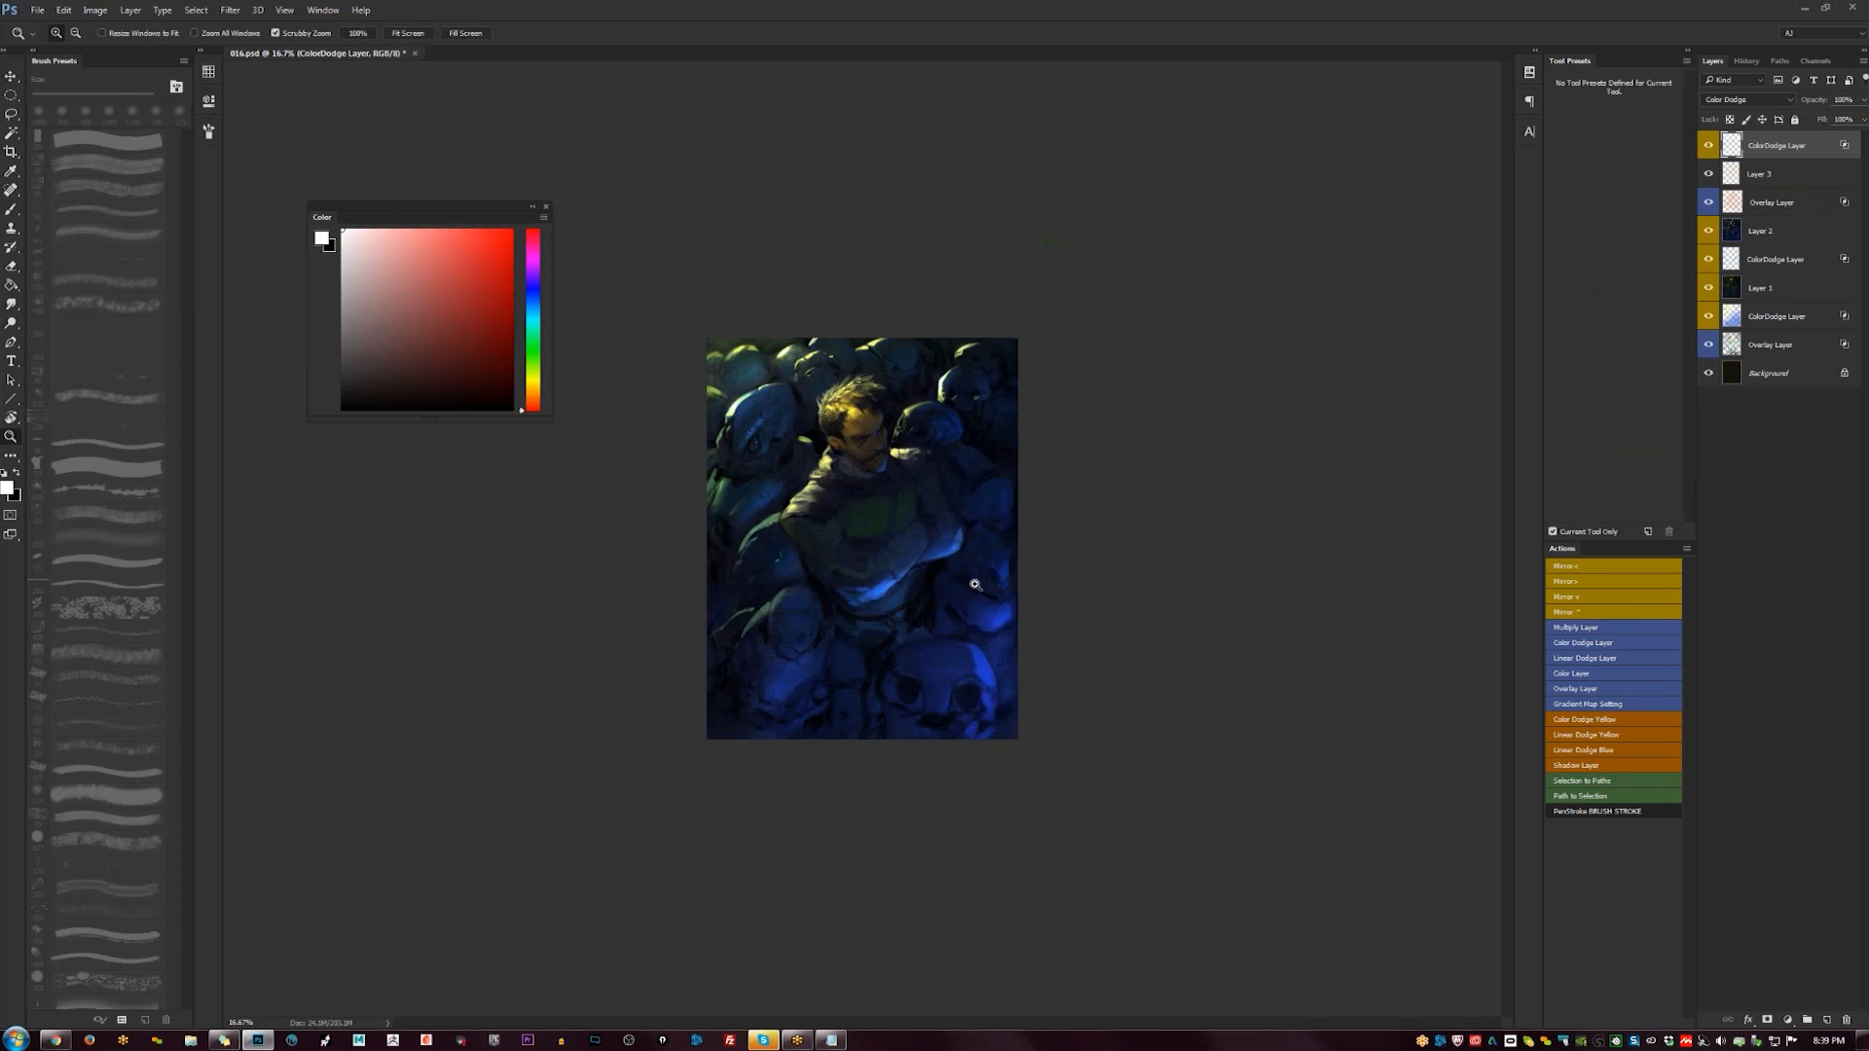
pyautogui.click(986, 585)
pyautogui.hotkey('ctrl', 'shift', 'h')
pyautogui.click(986, 584)
pyautogui.press('Tab')
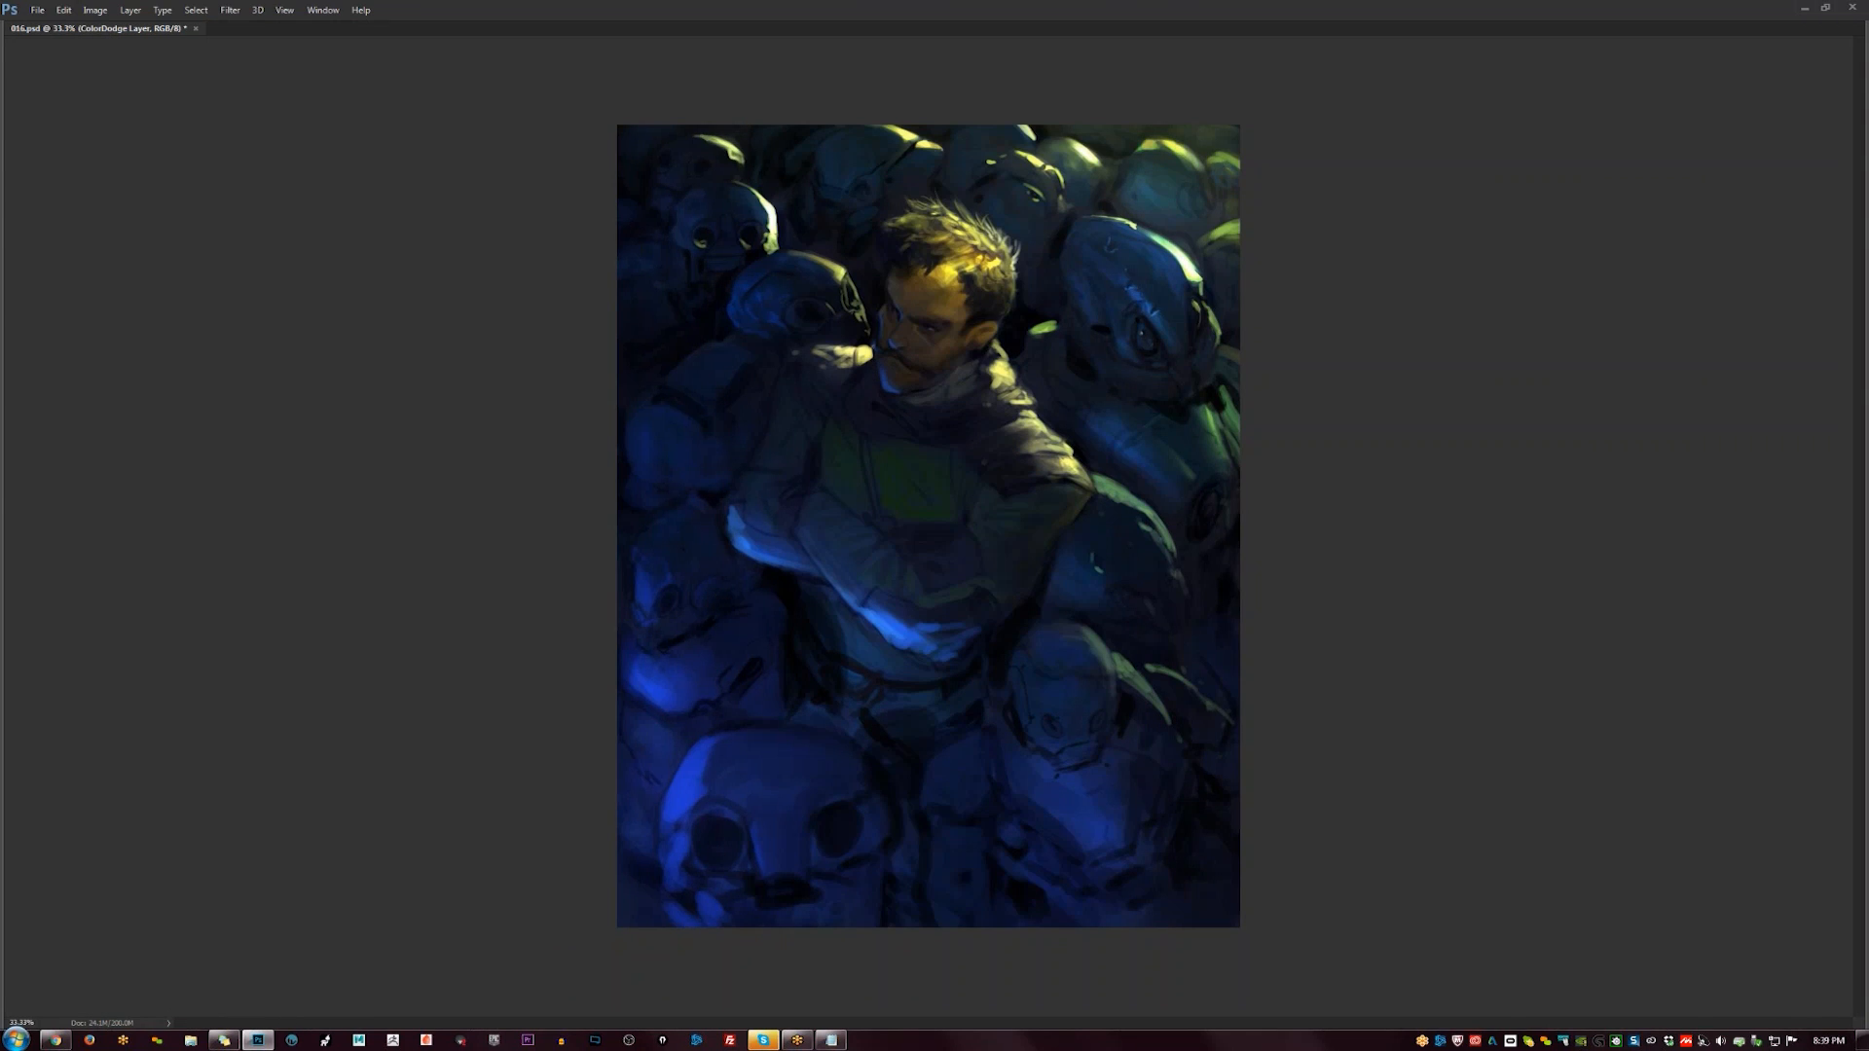
pyautogui.press('Tab')
# - Add a new layer and darken the man's torso and sleeve with black strokes, enlarging the brush to 700 px
pyautogui.press('b')
pyautogui.hotkey('ctrl', 'shift', 'alt', 'n')
pyautogui.press('[')
pyautogui.press('x')
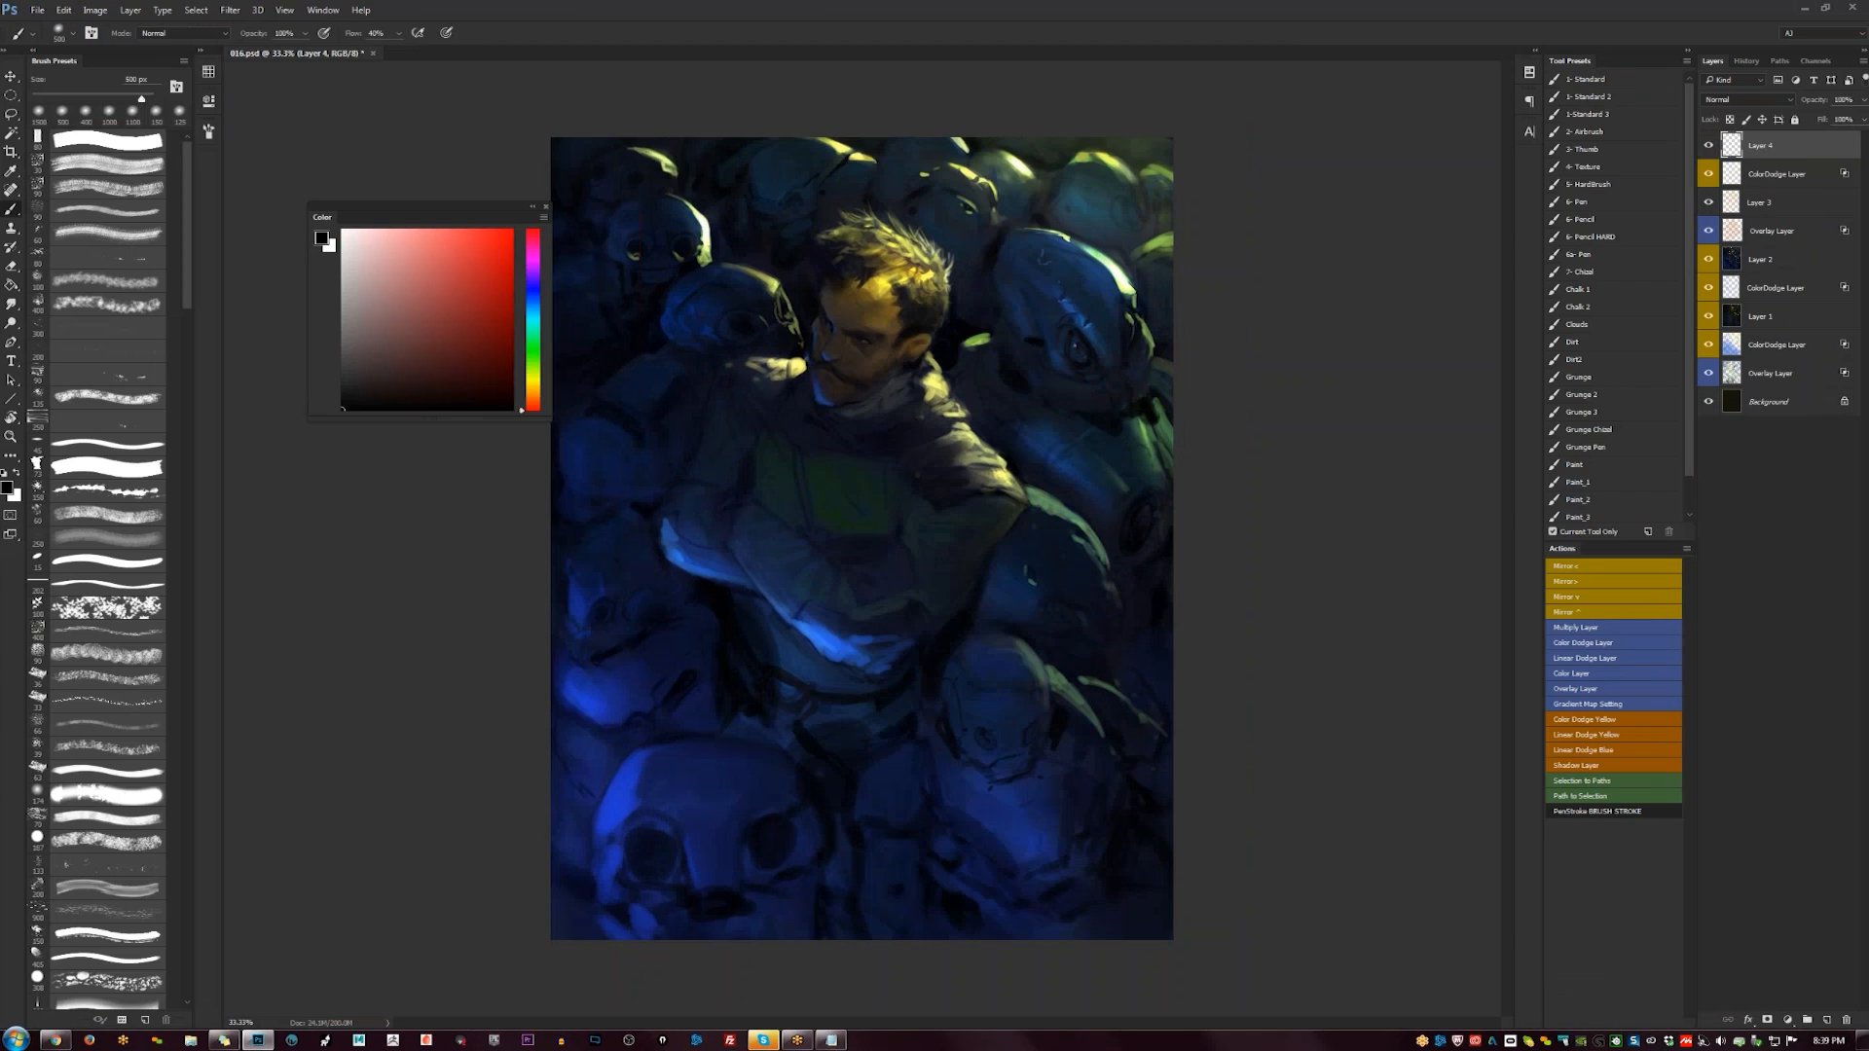
pyautogui.moveTo(750, 487)
pyautogui.mouseDown()
pyautogui.moveTo(818, 546)
pyautogui.moveTo(896, 574)
pyautogui.moveTo(827, 545)
pyautogui.mouseUp()
pyautogui.press(']')
pyautogui.press(']')
pyautogui.press(']')
pyautogui.press(']')
pyautogui.press(']')
pyautogui.press(']')
pyautogui.press(']')
pyautogui.press(']')
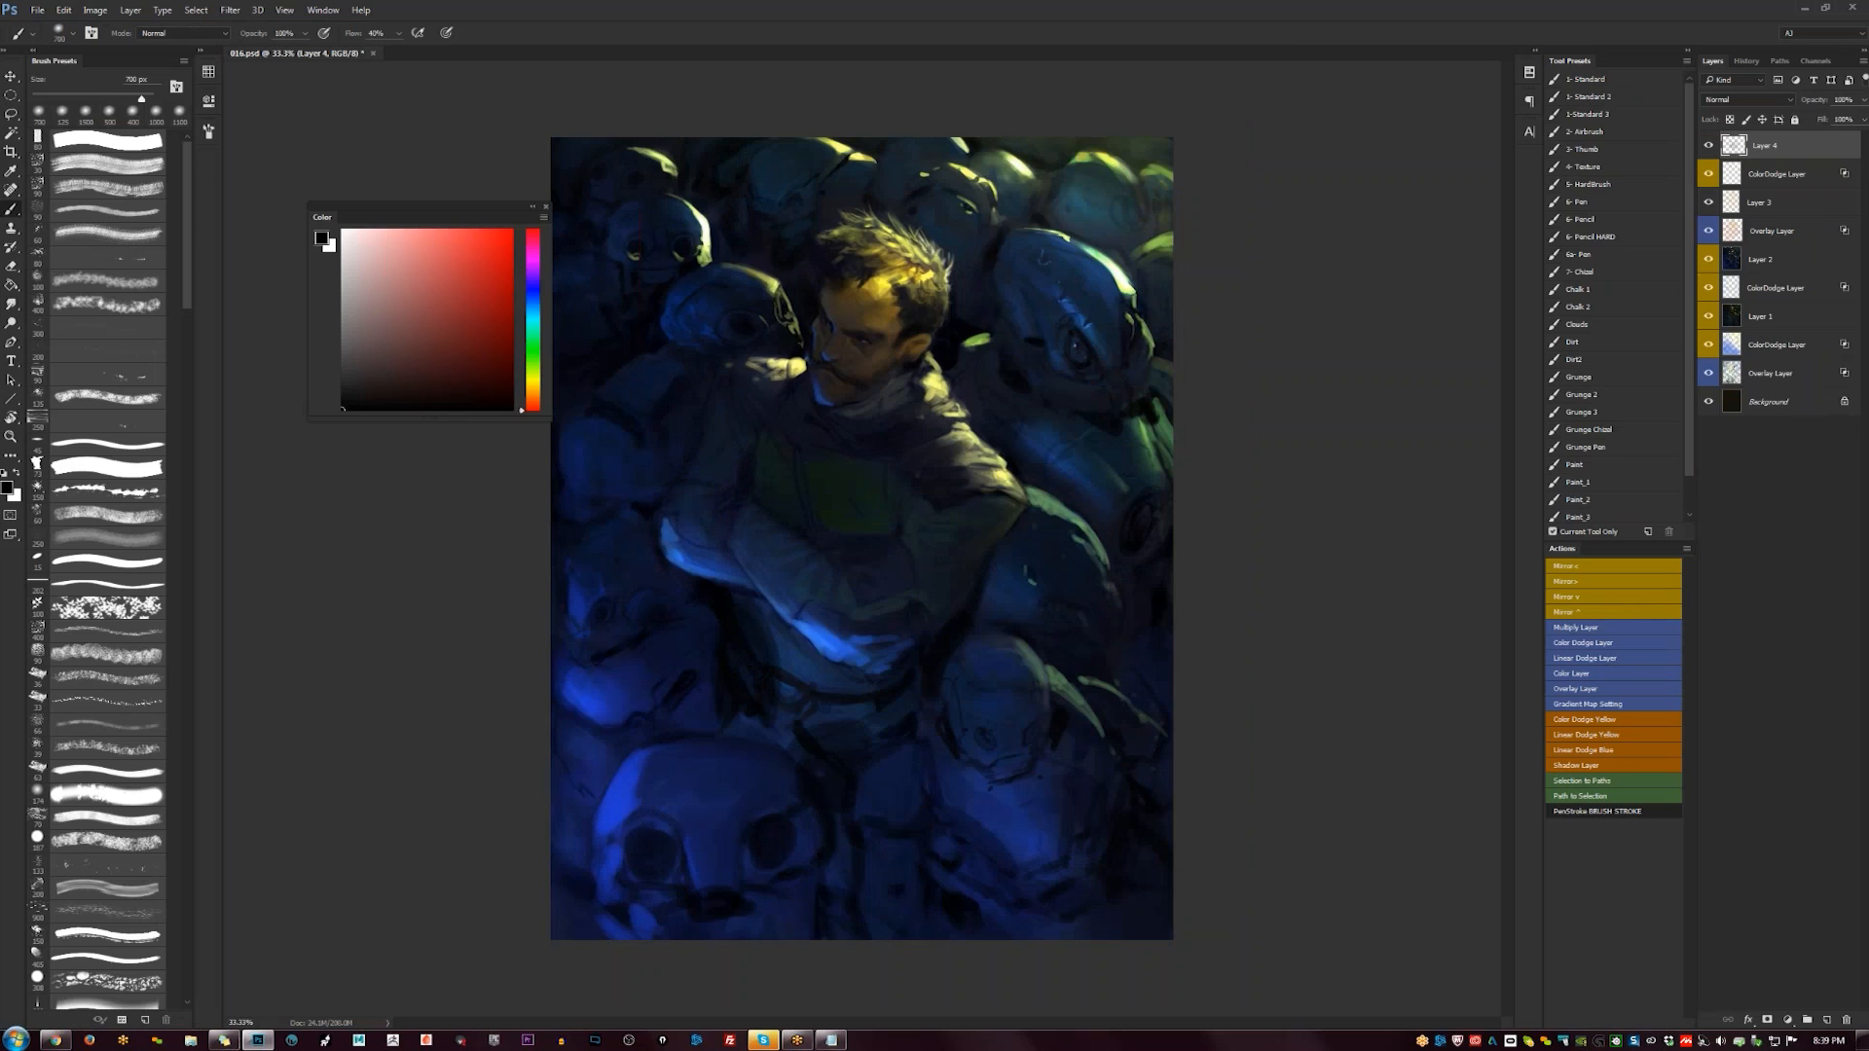
# - Tone down the bright blue highlights on the crossed arms with sampled dark blue at 150 px, and set a 125 px black brush
pyautogui.press('[')
pyautogui.press('[')
pyautogui.press('[')
pyautogui.press('[')
pyautogui.press('[')
pyautogui.press('[')
pyautogui.press('[')
pyautogui.press('[')
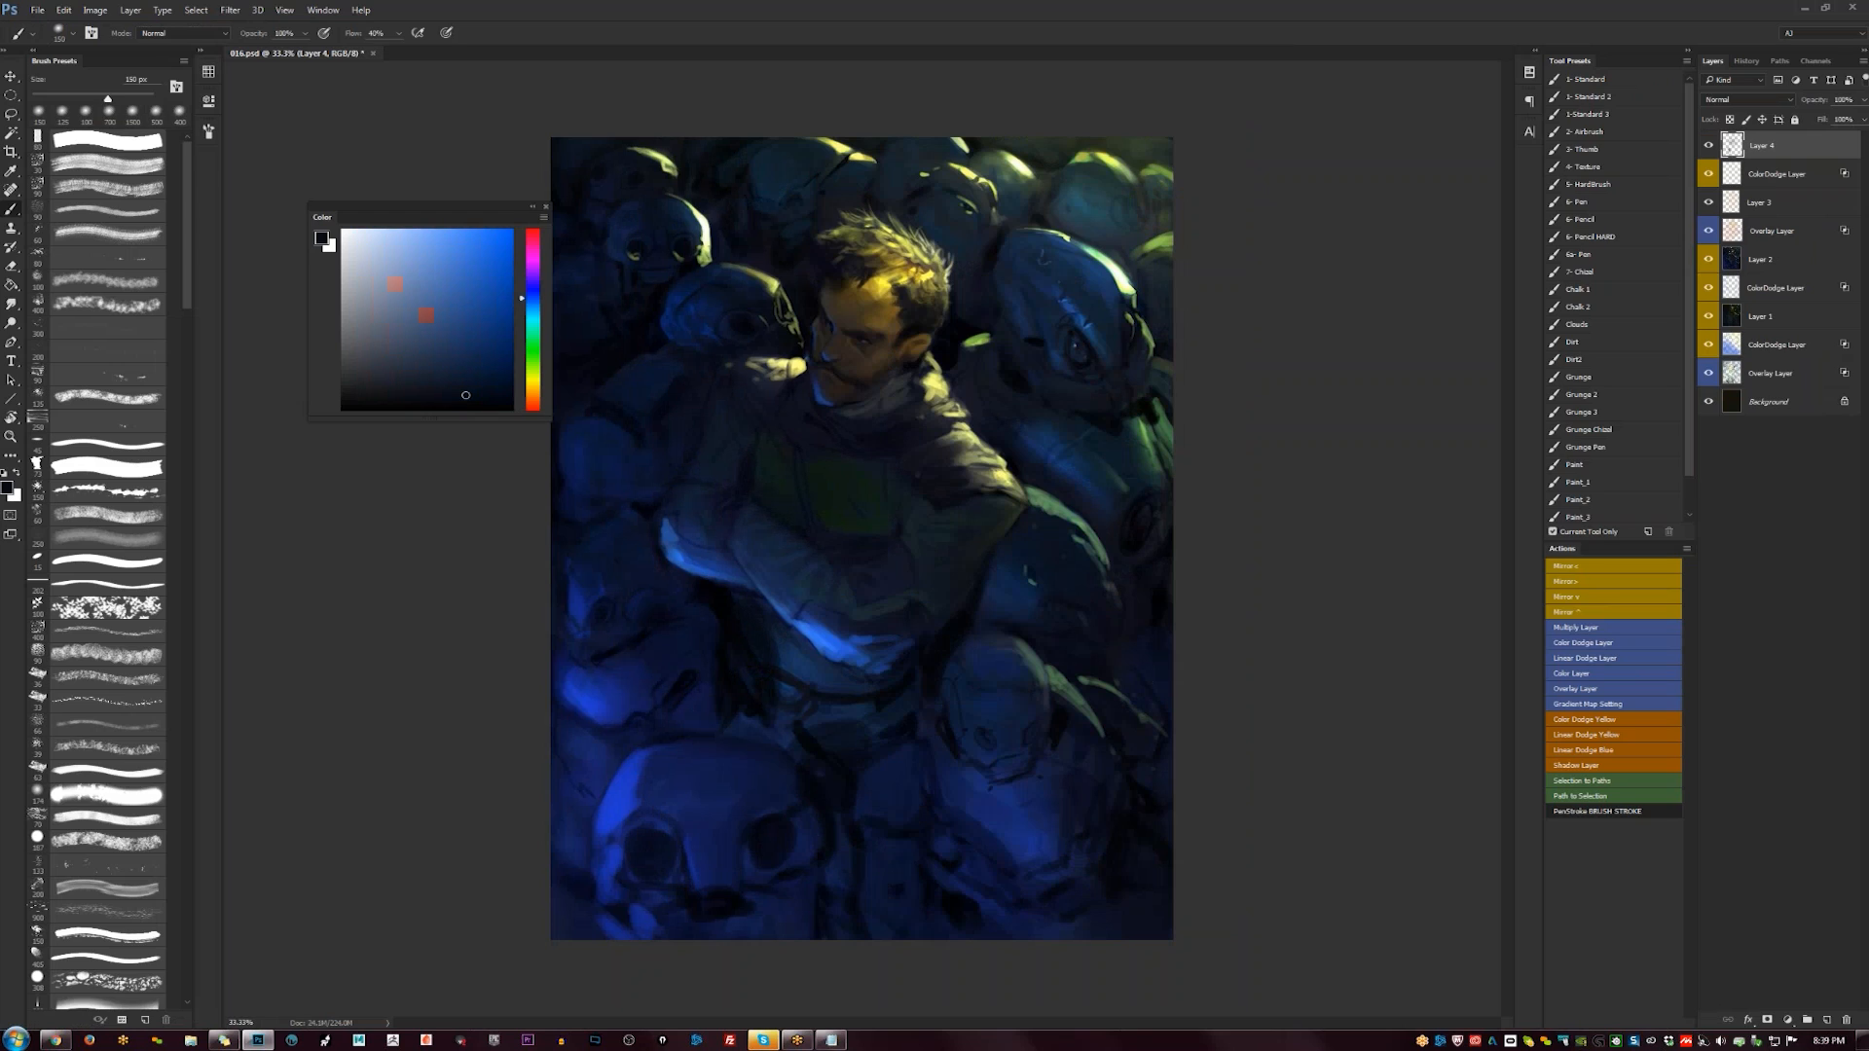
pyautogui.keyDown('alt'); pyautogui.click(860, 650); pyautogui.keyUp('alt')
pyautogui.keyDown('alt'); pyautogui.click(862, 632); pyautogui.keyUp('alt')
pyautogui.moveTo(856, 655)
pyautogui.mouseDown()
pyautogui.moveTo(802, 631)
pyautogui.moveTo(880, 666)
pyautogui.mouseUp()
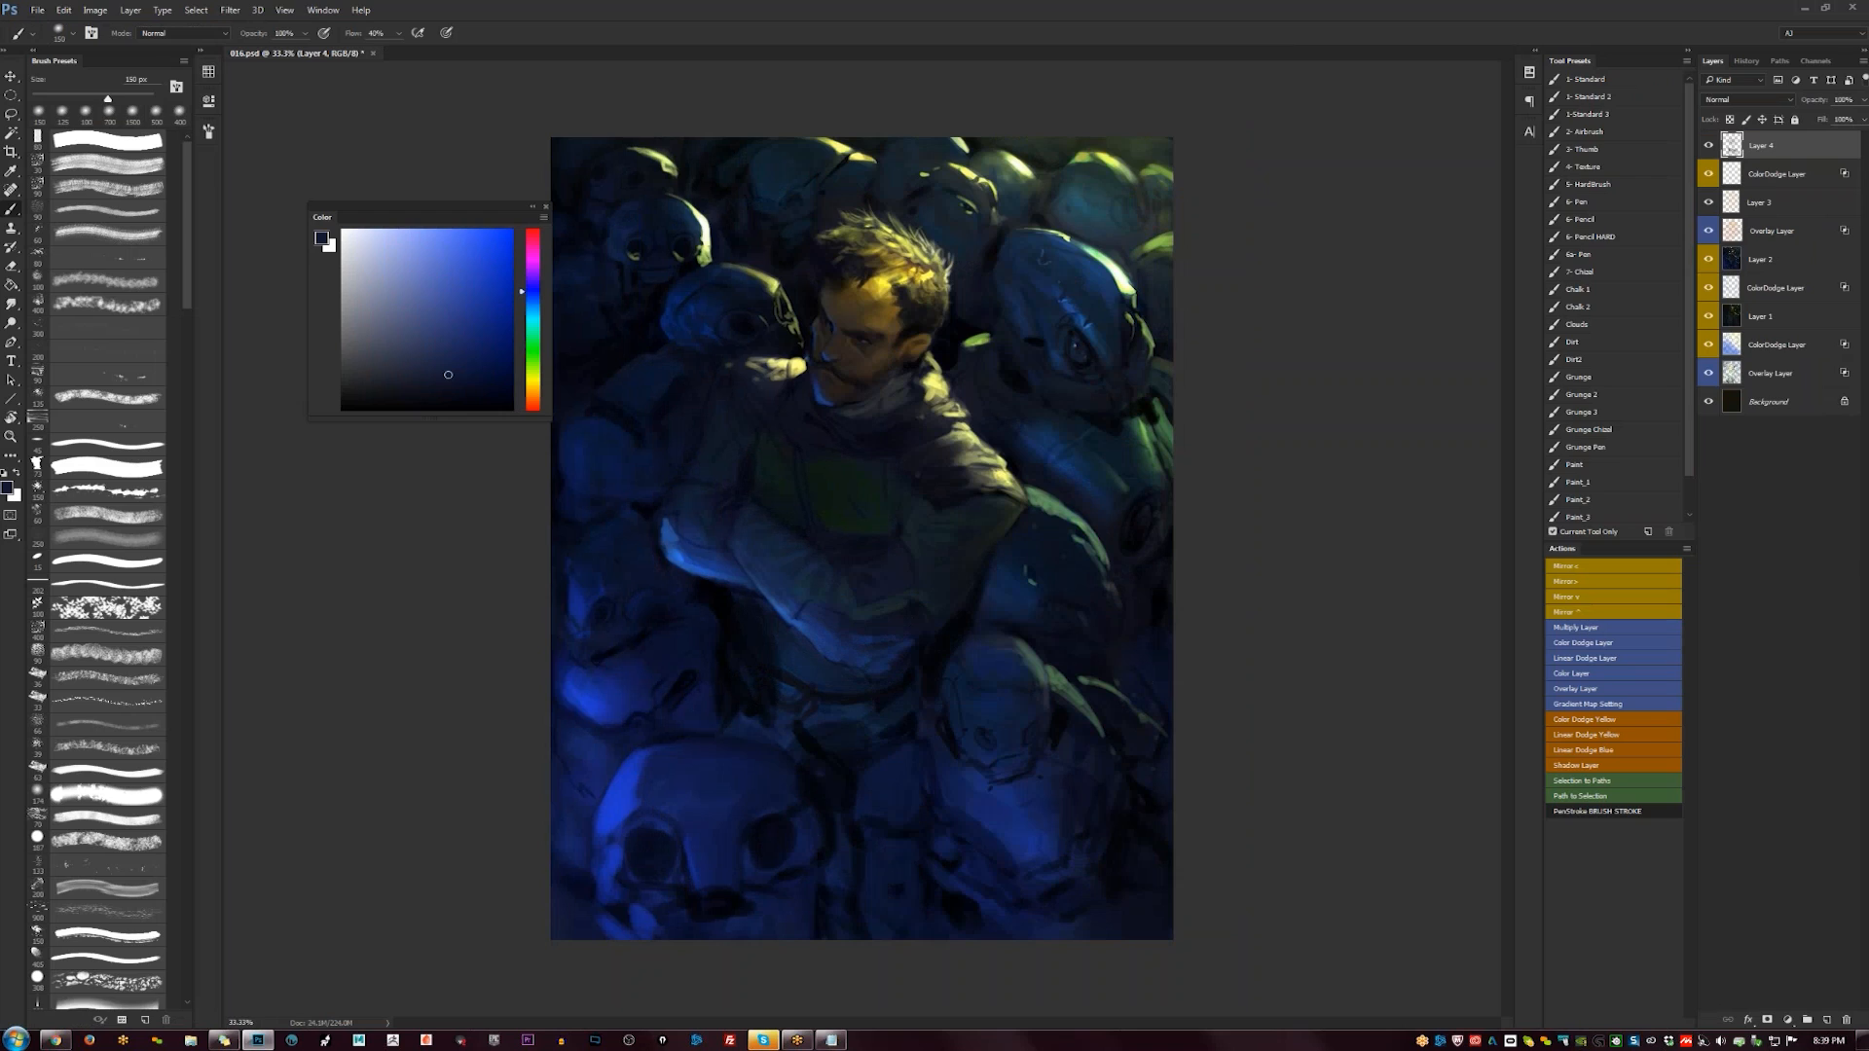
pyautogui.press('d')
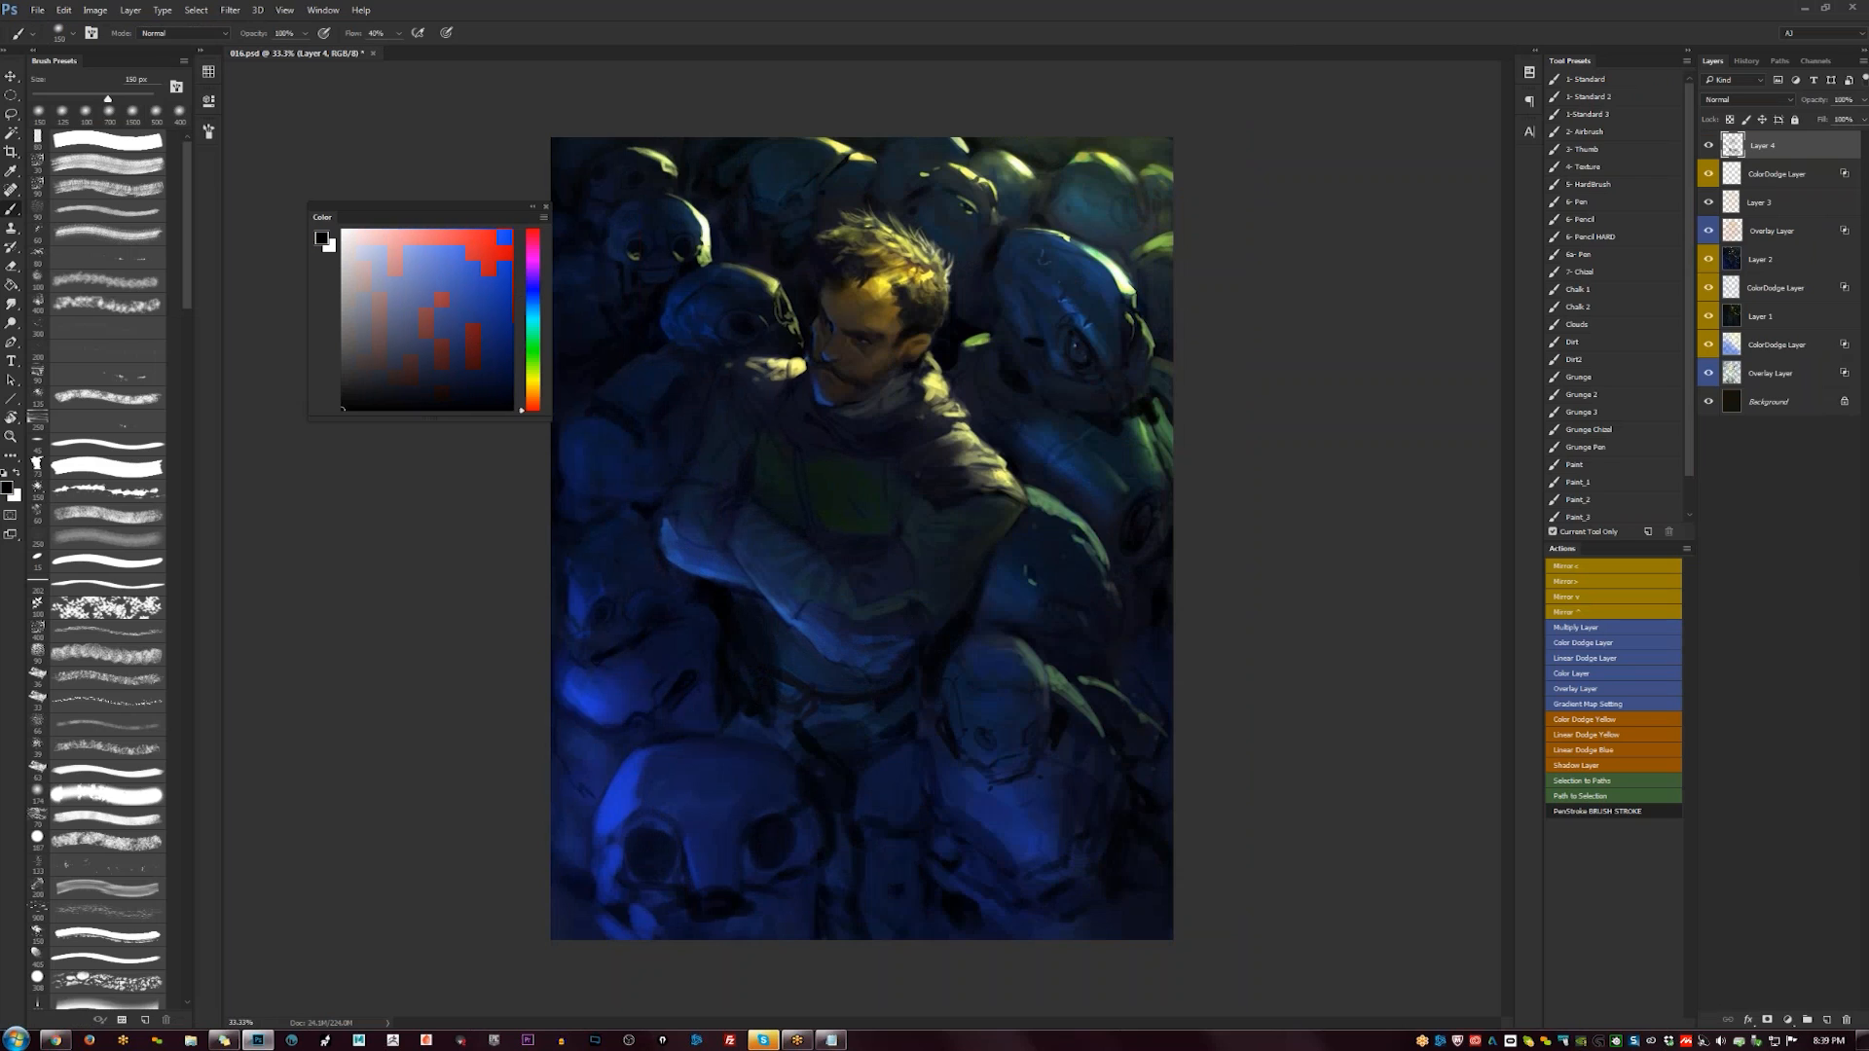
pyautogui.press('[')
pyautogui.press('[')
pyautogui.press('[')
pyautogui.press('[')
pyautogui.press('[')
pyautogui.press('[')
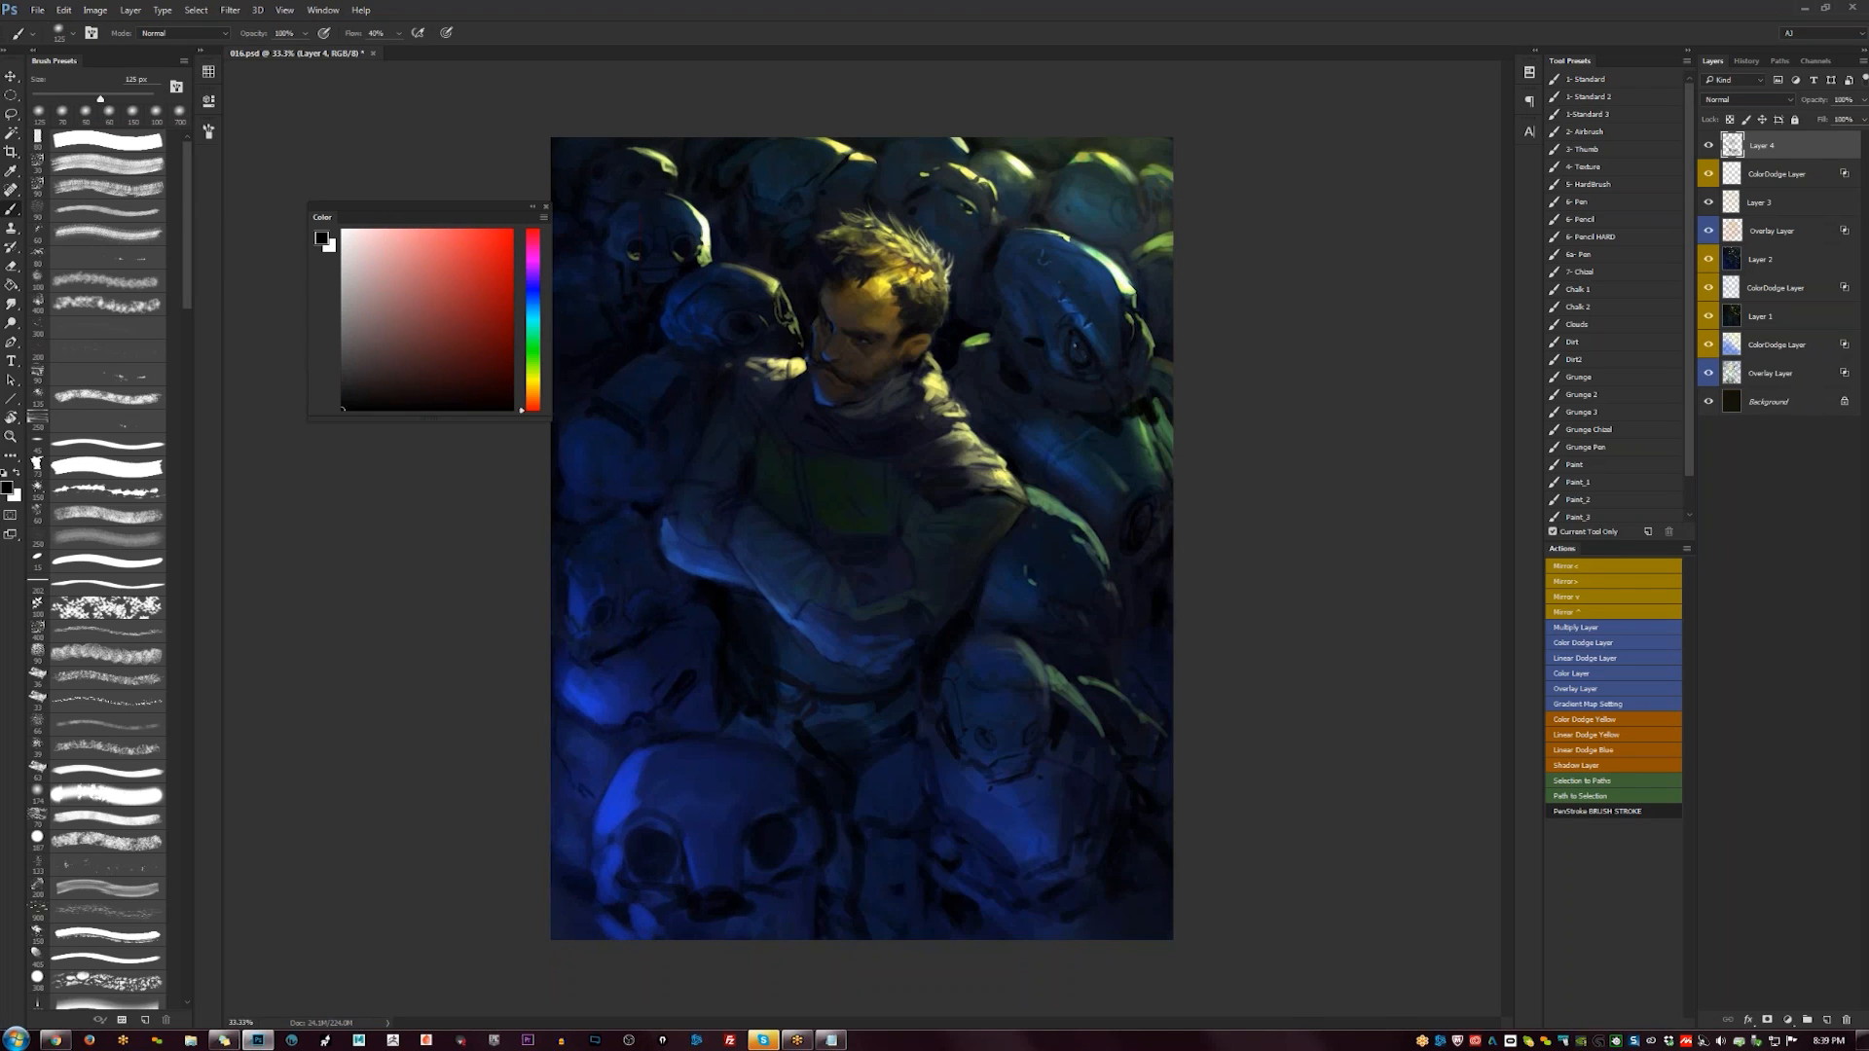
# - Flip the canvas horizontally and repaint the man's forehead and temple with sampled warm tones using a 100 px brush
pyautogui.hotkey('ctrl', 'shift', 'h')
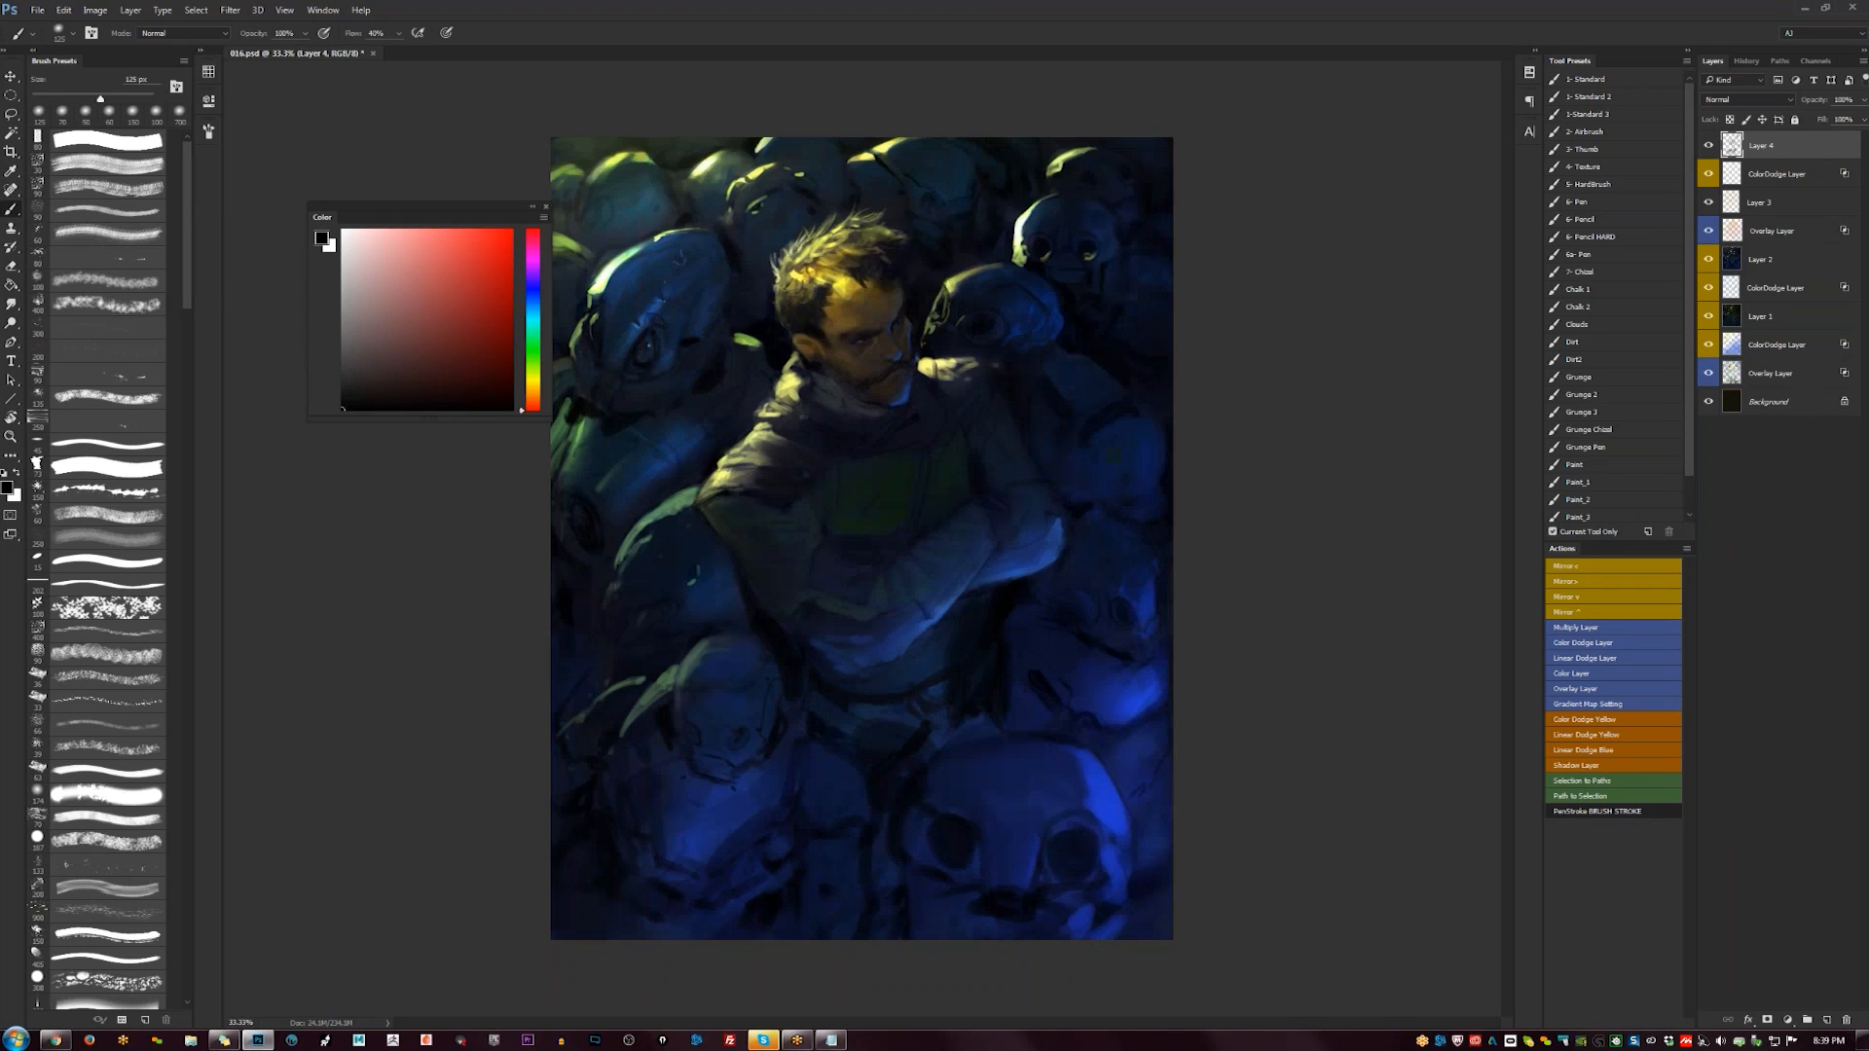
pyautogui.keyDown('ctrl'); pyautogui.click(839, 281); pyautogui.keyUp('ctrl')
pyautogui.keyDown('alt'); pyautogui.click(806, 271); pyautogui.keyUp('alt')
pyautogui.press('[')
pyautogui.moveTo(816, 267)
pyautogui.mouseDown()
pyautogui.moveTo(843, 280)
pyautogui.moveTo(808, 275)
pyautogui.mouseUp()
pyautogui.moveTo(819, 272); pyautogui.dragTo(862, 312)
pyautogui.keyDown('alt'); pyautogui.click(845, 313); pyautogui.keyUp('alt')
pyautogui.keyDown('alt'); pyautogui.click(850, 291); pyautogui.keyUp('alt')
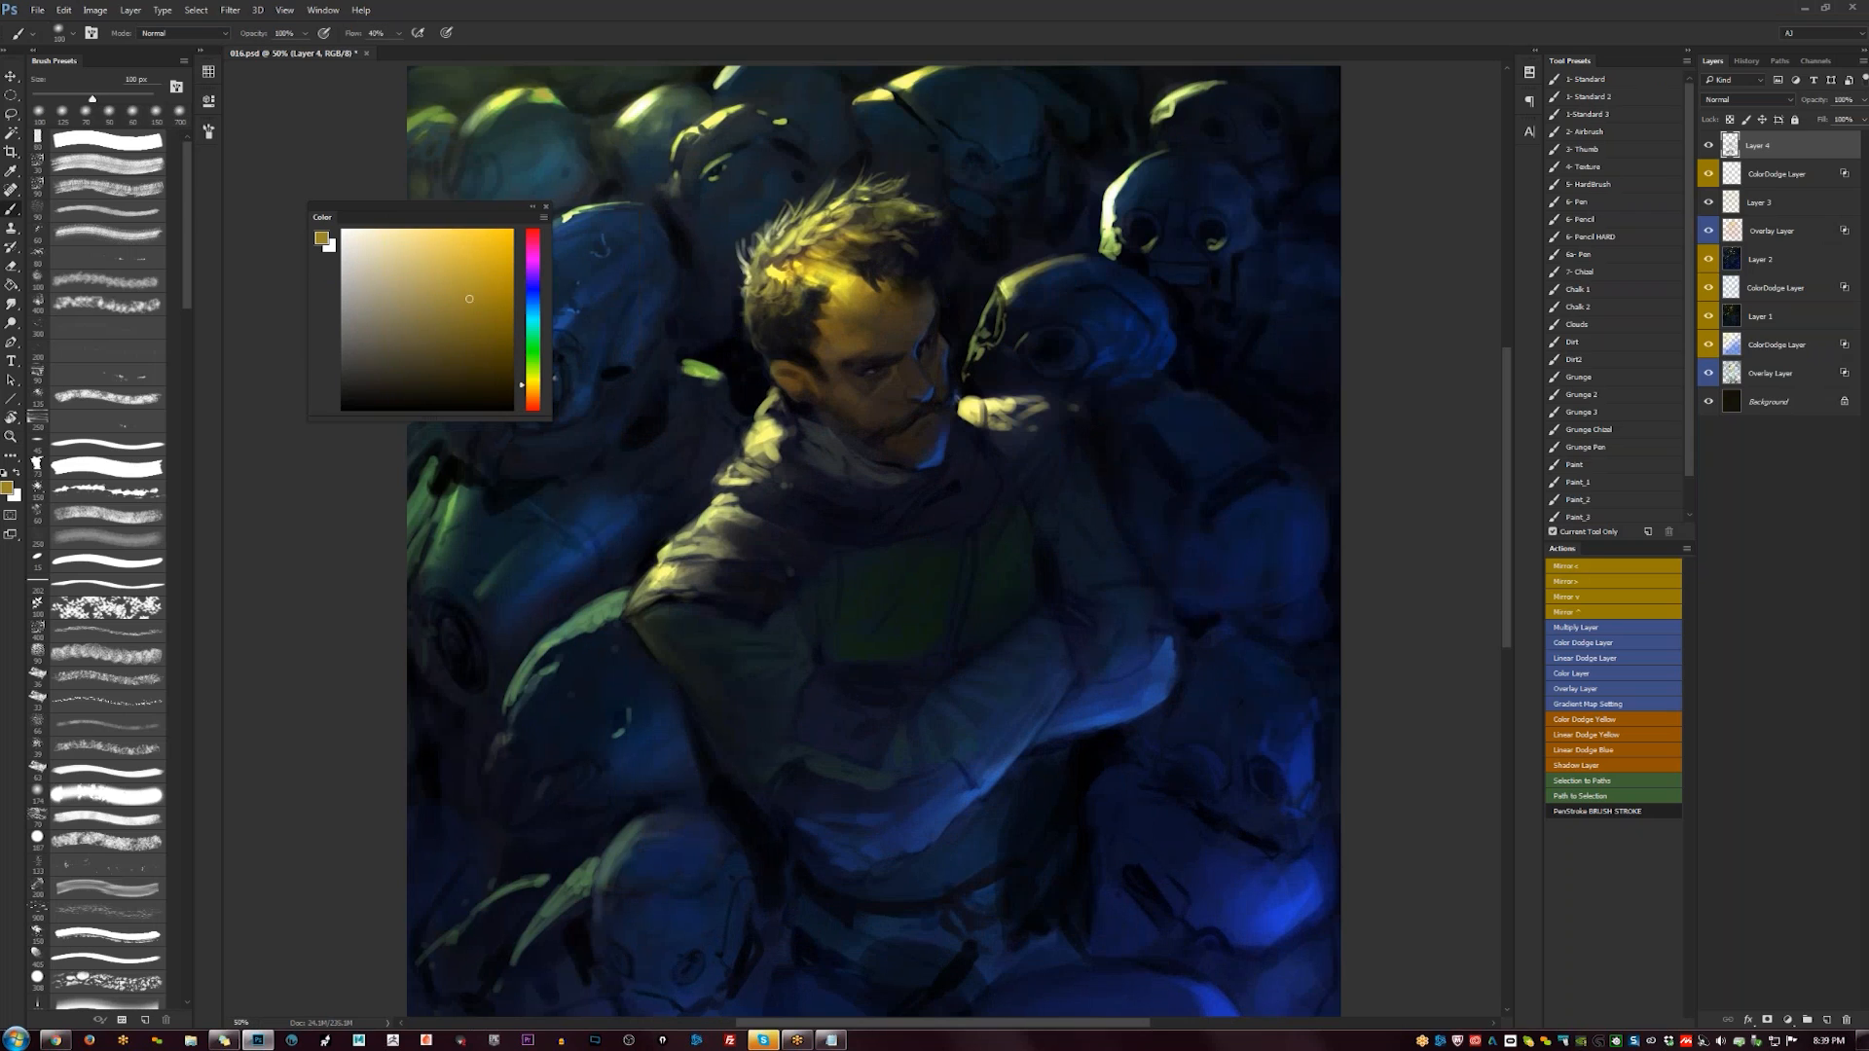
# - Try a brush stroke down the large helmeted head behind the man's shoulder with the panels hidden, and undo it
pyautogui.press('Tab')
pyautogui.moveTo(1055, 317)
pyautogui.mouseDown()
pyautogui.moveTo(1115, 292)
pyautogui.moveTo(1100, 304)
pyautogui.mouseUp()
pyautogui.hotkey('ctrl', 'z')
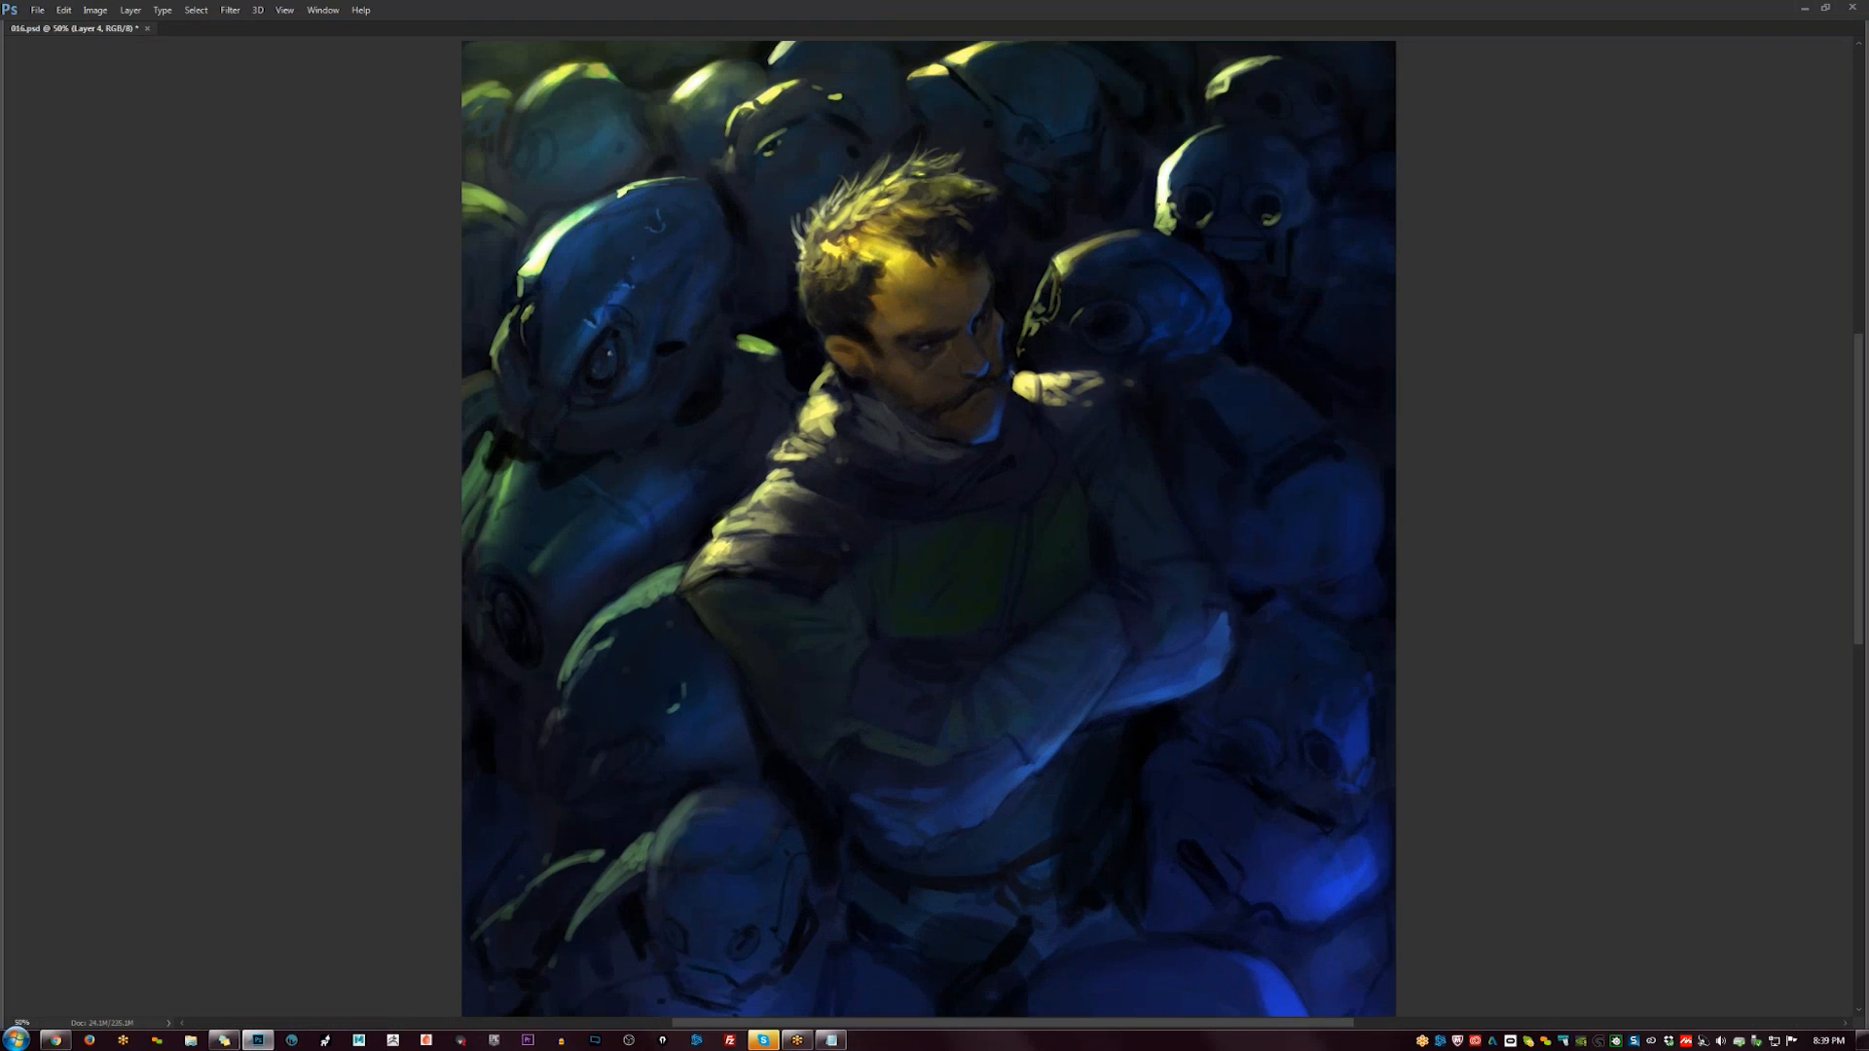
pyautogui.moveTo(1101, 473); pyautogui.dragTo(1182, 504)
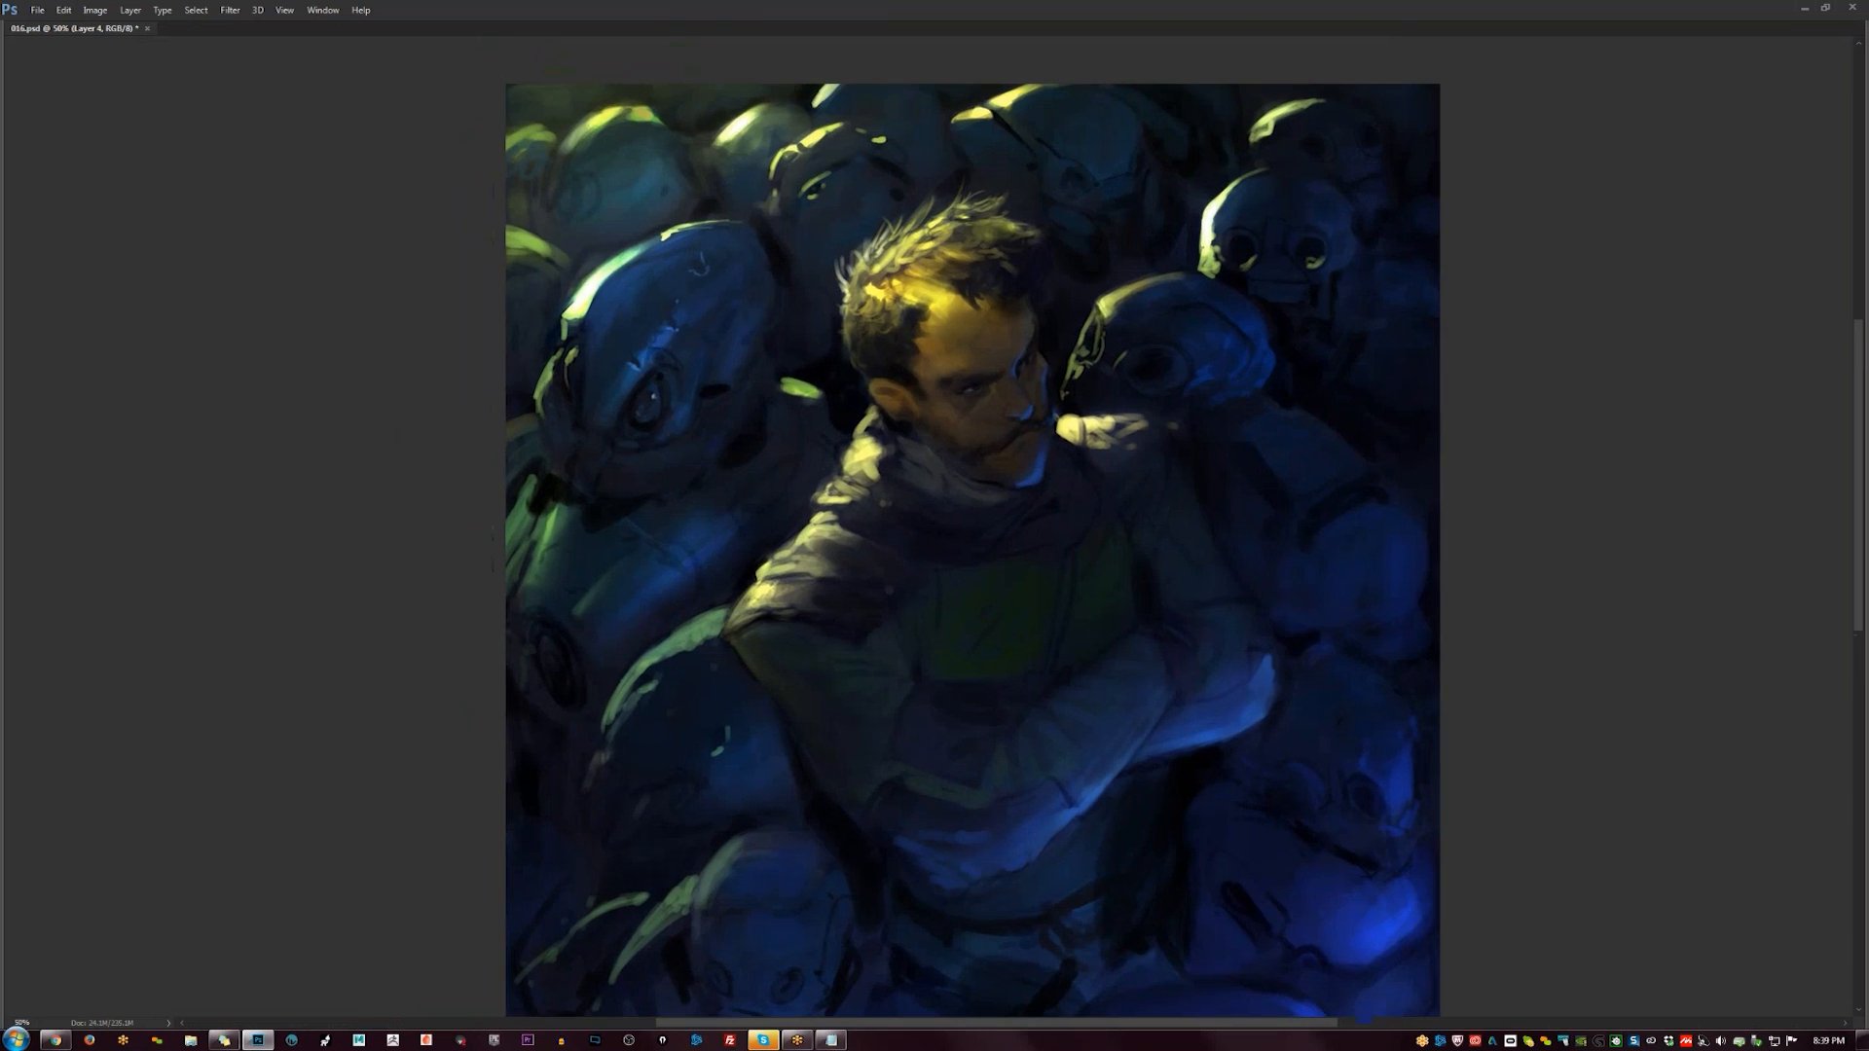
pyautogui.moveTo(677, 244); pyautogui.dragTo(704, 389)
pyautogui.hotkey('ctrl', 'z')
# - Try dabbing amber glows into the eye sockets of the skull-like heads, and undo them
pyautogui.moveTo(1055, 472); pyautogui.dragTo(1031, 500)
pyautogui.moveTo(1052, 632); pyautogui.dragTo(1039, 376)
pyautogui.moveTo(1059, 540); pyautogui.dragTo(1056, 332)
pyautogui.moveTo(1081, 452); pyautogui.dragTo(1074, 443)
pyautogui.moveTo(1047, 687)
pyautogui.mouseDown()
pyautogui.moveTo(1077, 701)
pyautogui.moveTo(1055, 702)
pyautogui.mouseUp()
pyautogui.click(1241, 713)
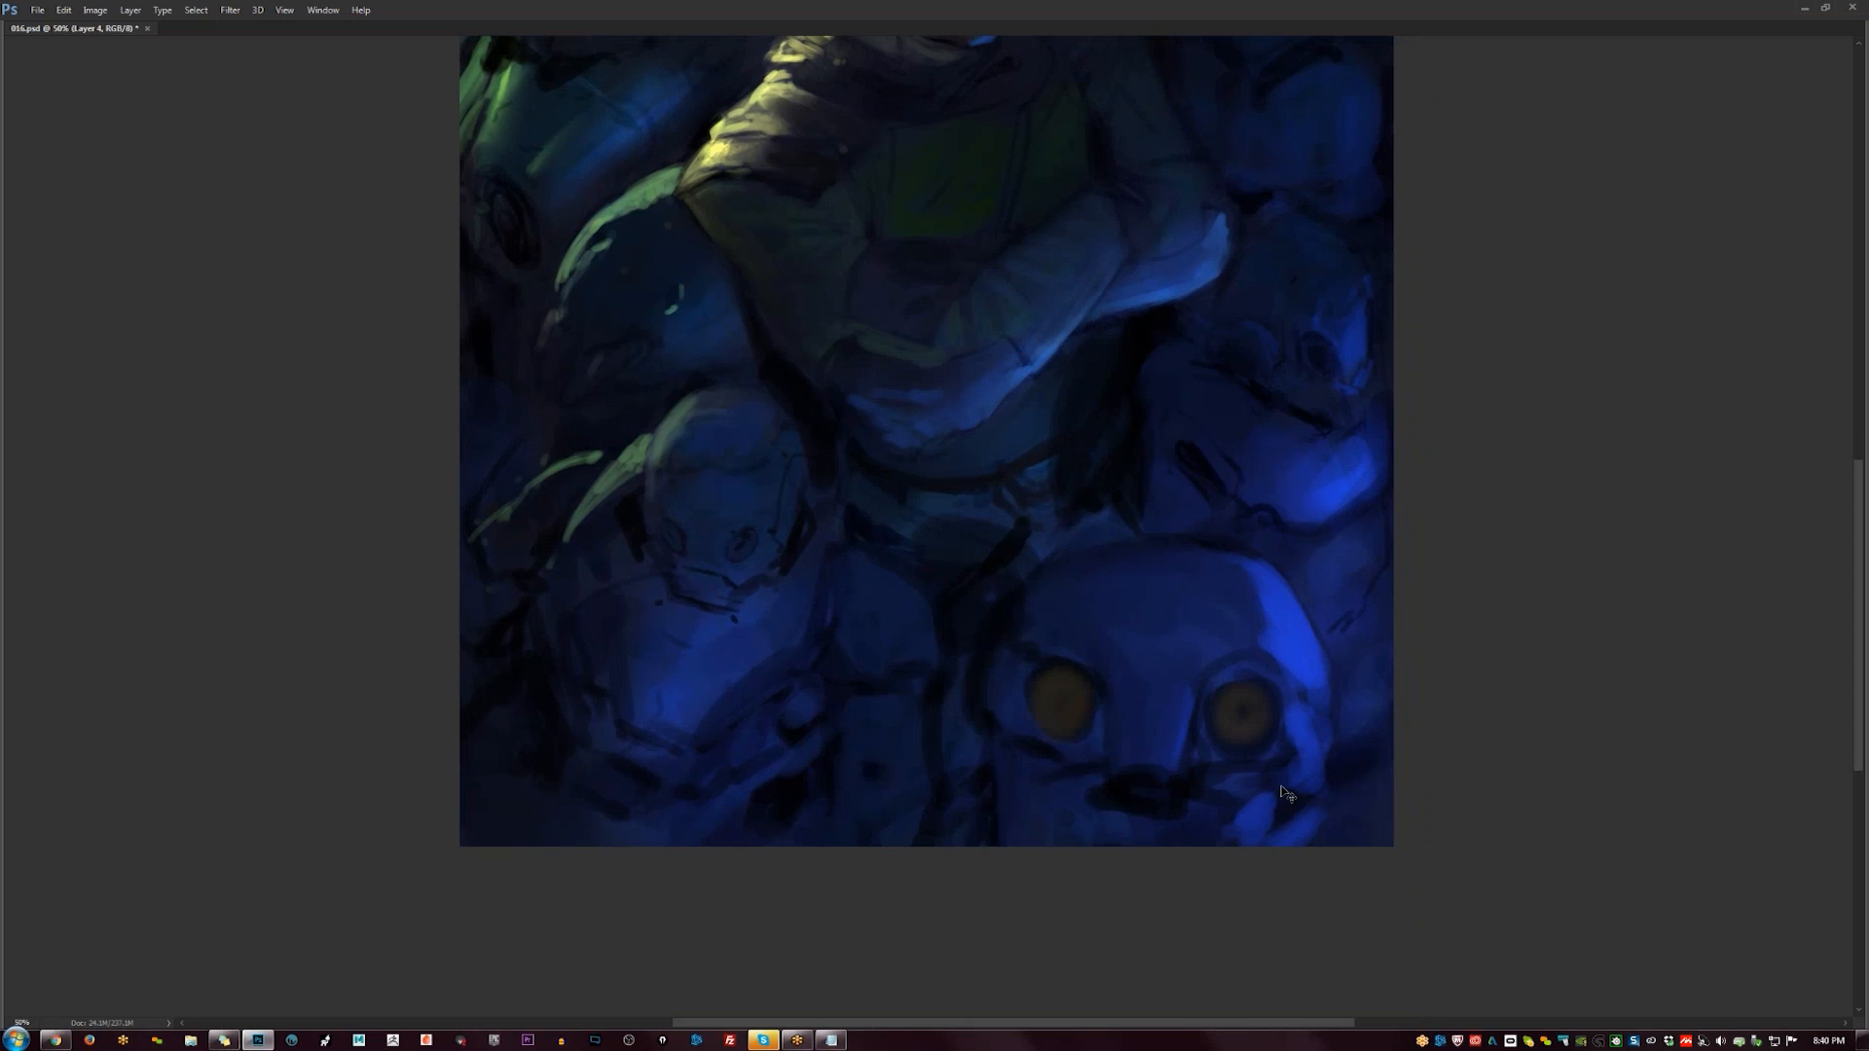
pyautogui.hotkey('ctrl', 'z')
pyautogui.hotkey('ctrl', 'alt', 'z')
pyautogui.moveTo(1099, 433); pyautogui.dragTo(1080, 688)
pyautogui.hotkey('ctrl', 'shift', 'z')
pyautogui.hotkey('ctrl', 'shift', 'z')
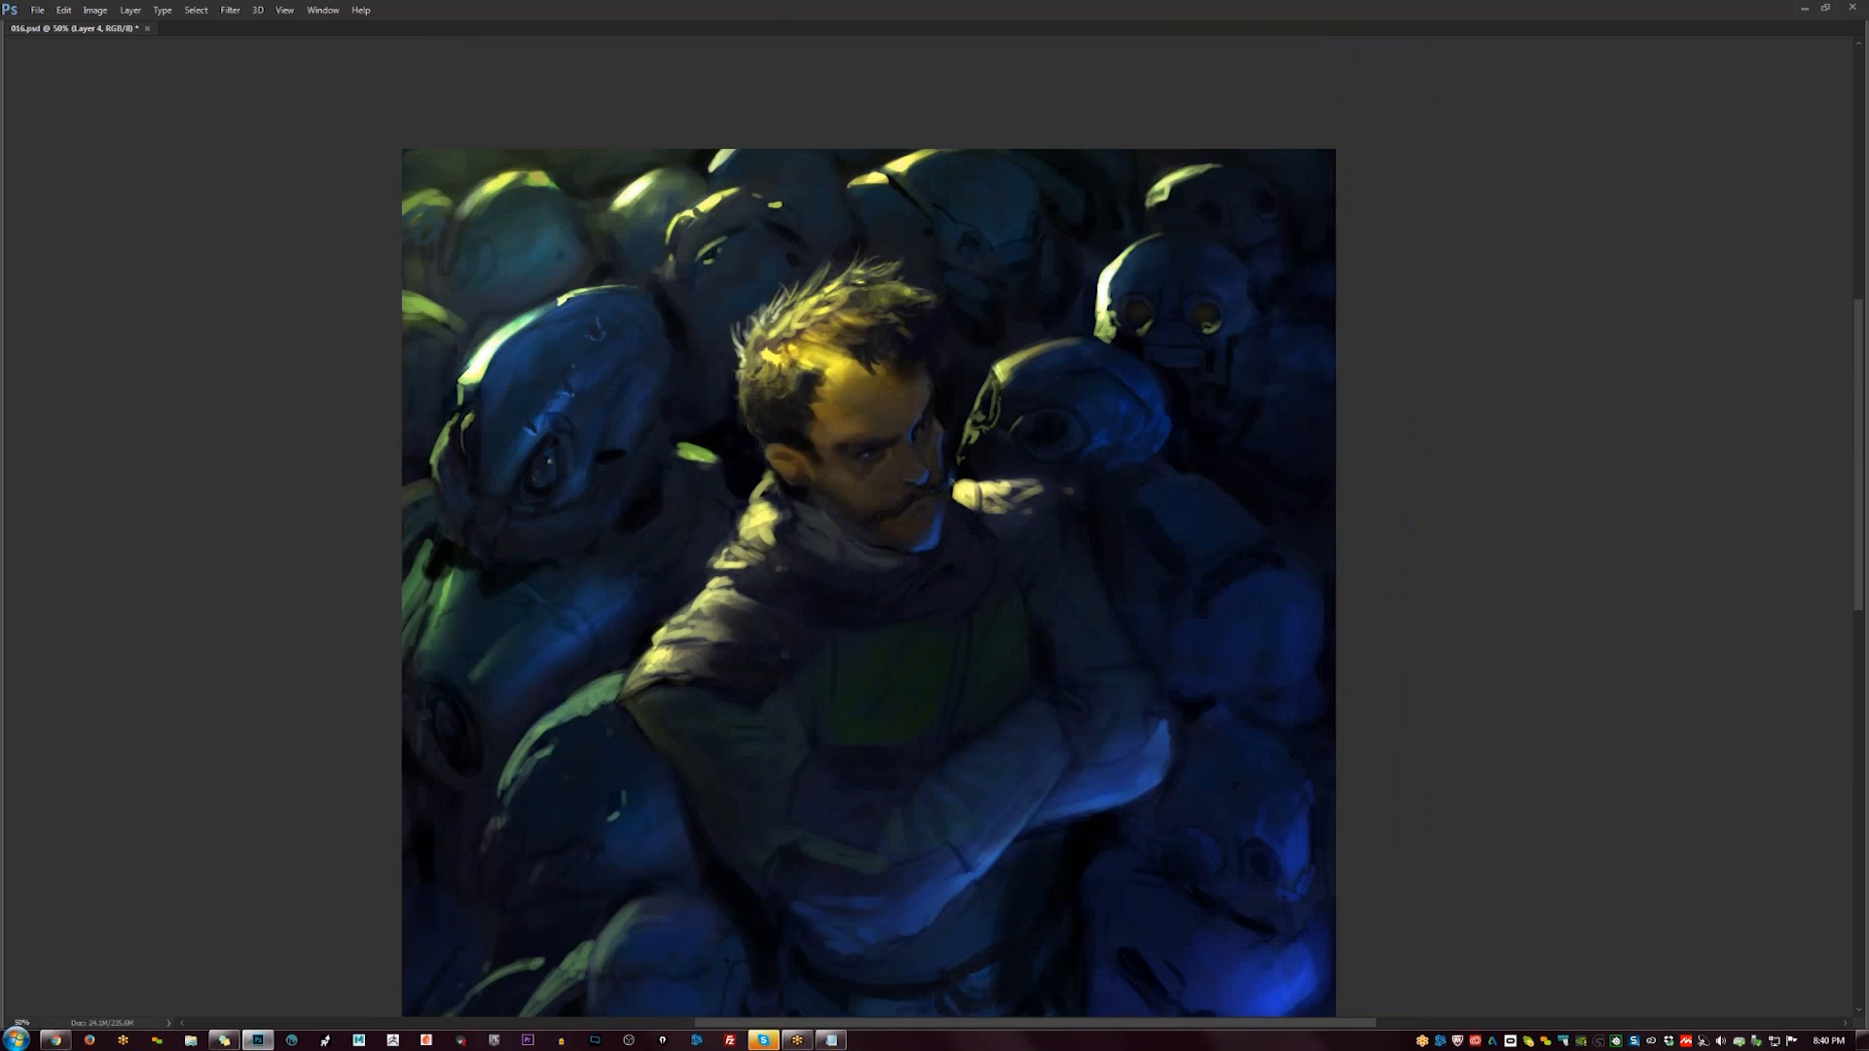
# - Flip the canvas back and darken the figures in the painting's lower right corner with a soft dark stroke
pyautogui.keyDown('ctrl'); pyautogui.keyDown('alt'); pyautogui.click(1189, 613); pyautogui.keyUp('alt'); pyautogui.keyUp('ctrl')
pyautogui.keyDown('ctrl'); pyautogui.keyDown('alt'); pyautogui.click(1190, 633); pyautogui.keyUp('alt'); pyautogui.keyUp('ctrl')
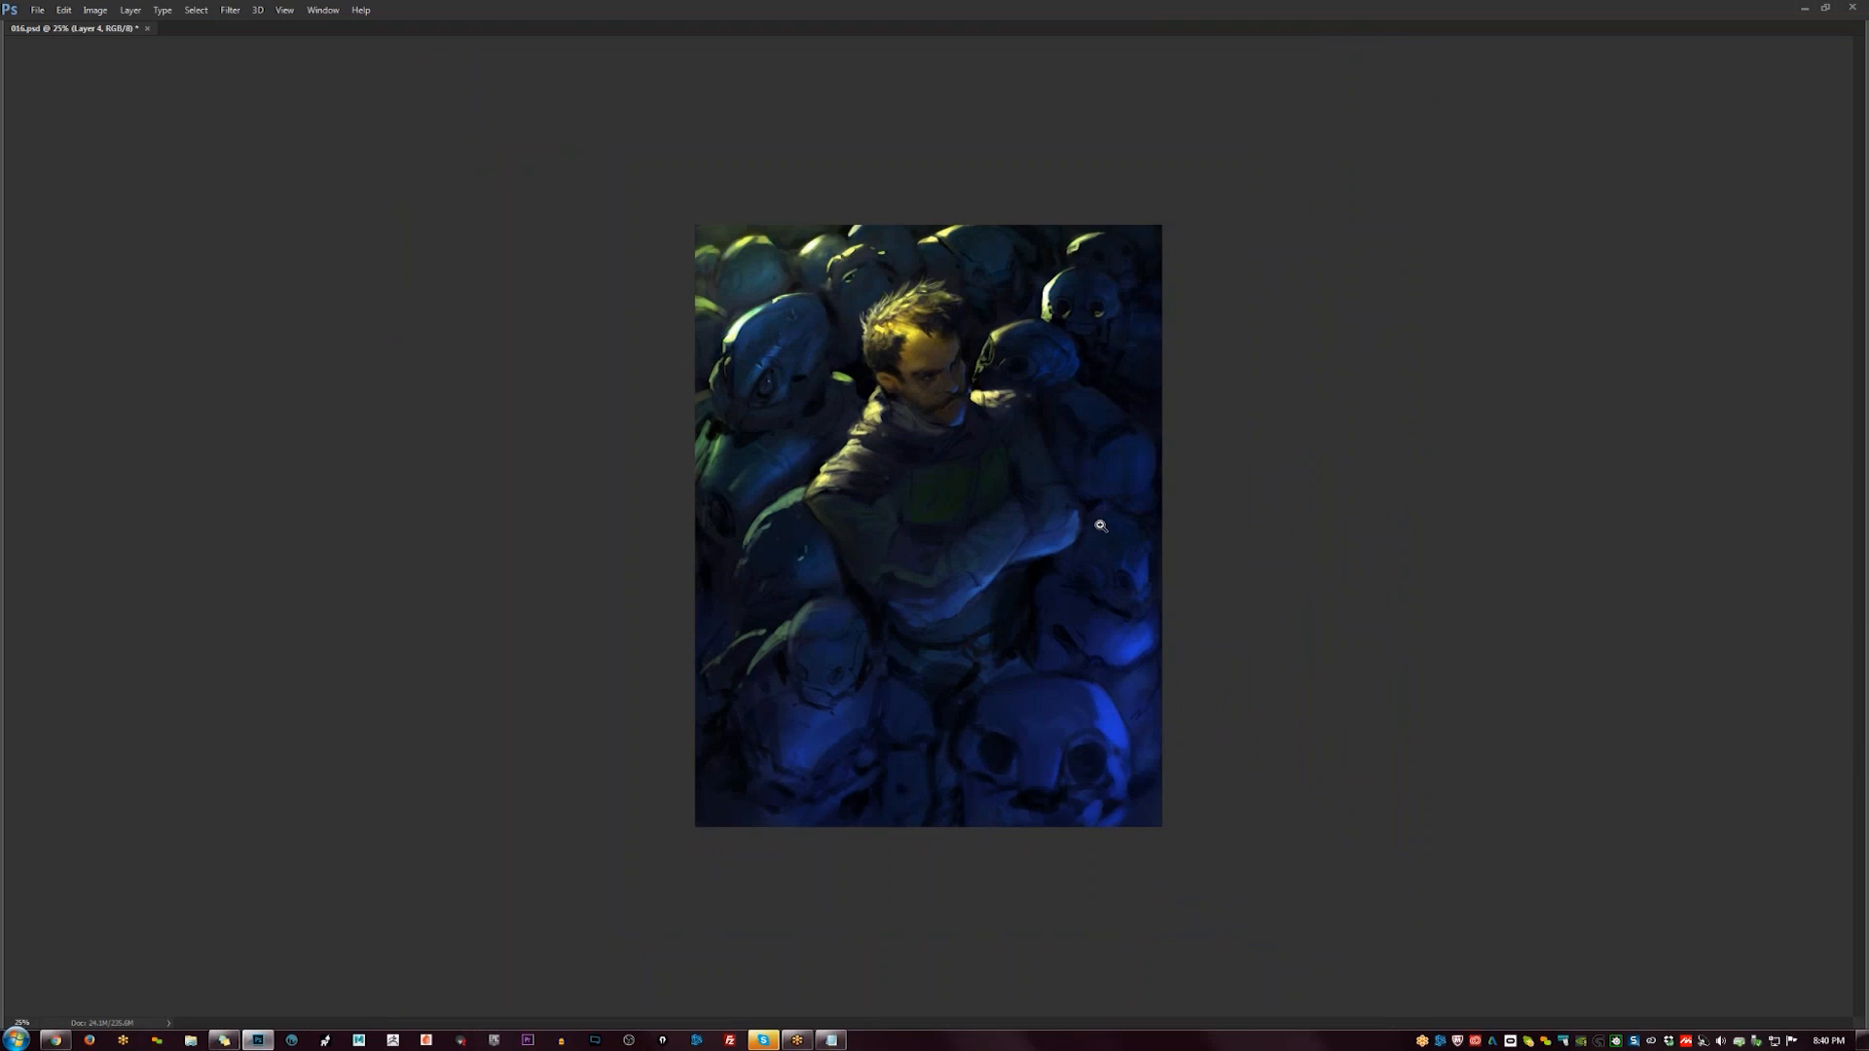
pyautogui.press('F2')
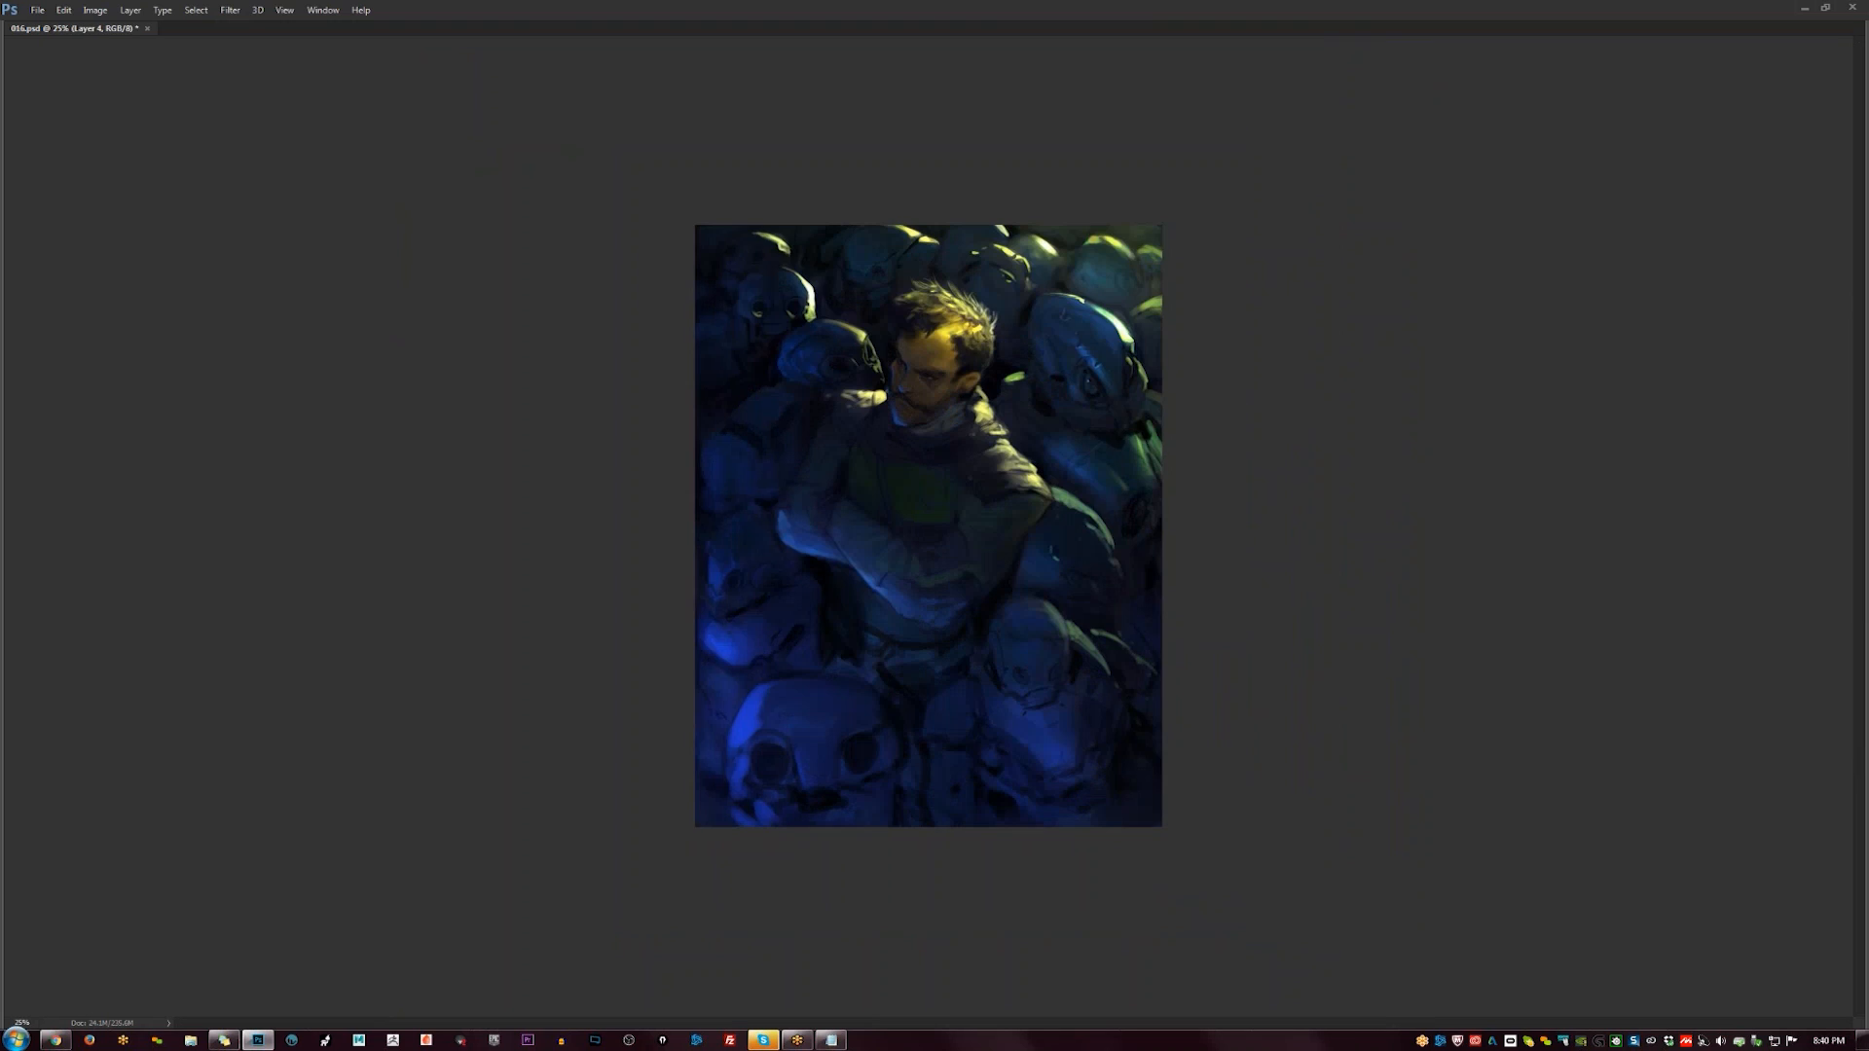
pyautogui.click(1028, 376)
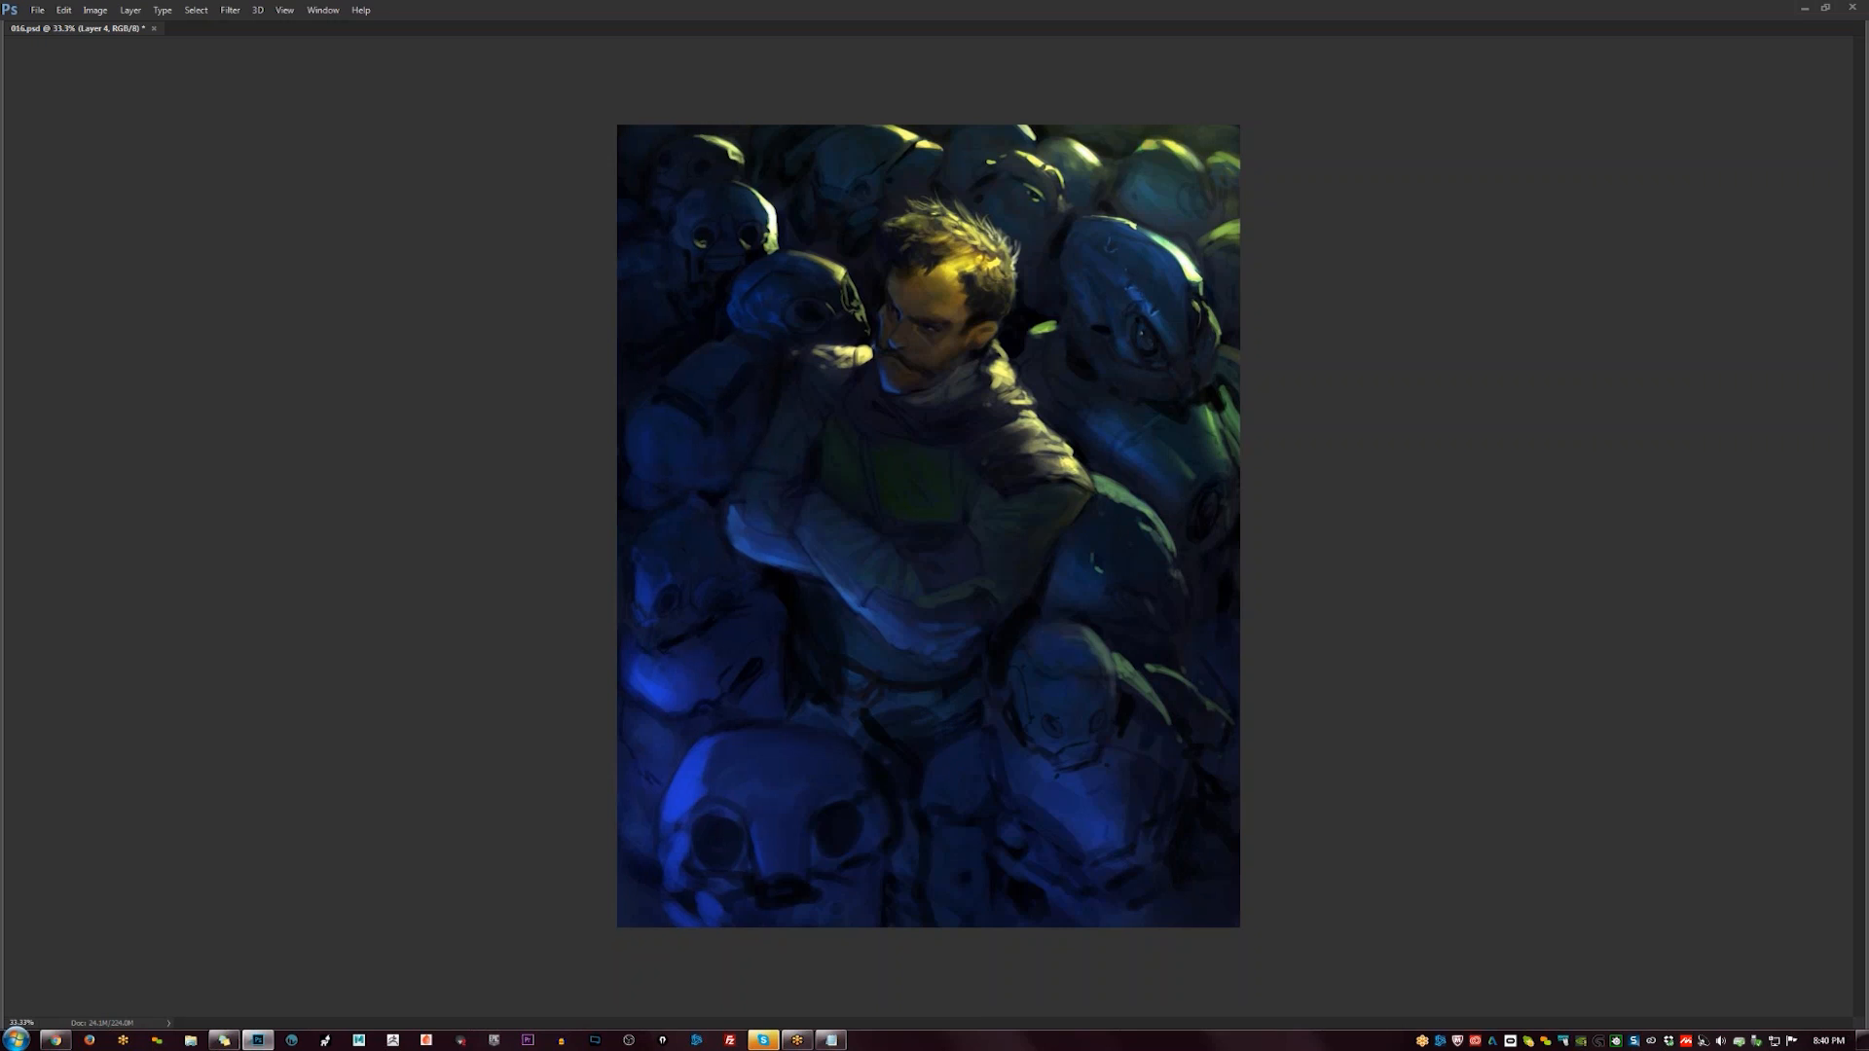
pyautogui.moveTo(934, 856); pyautogui.dragTo(1158, 905)
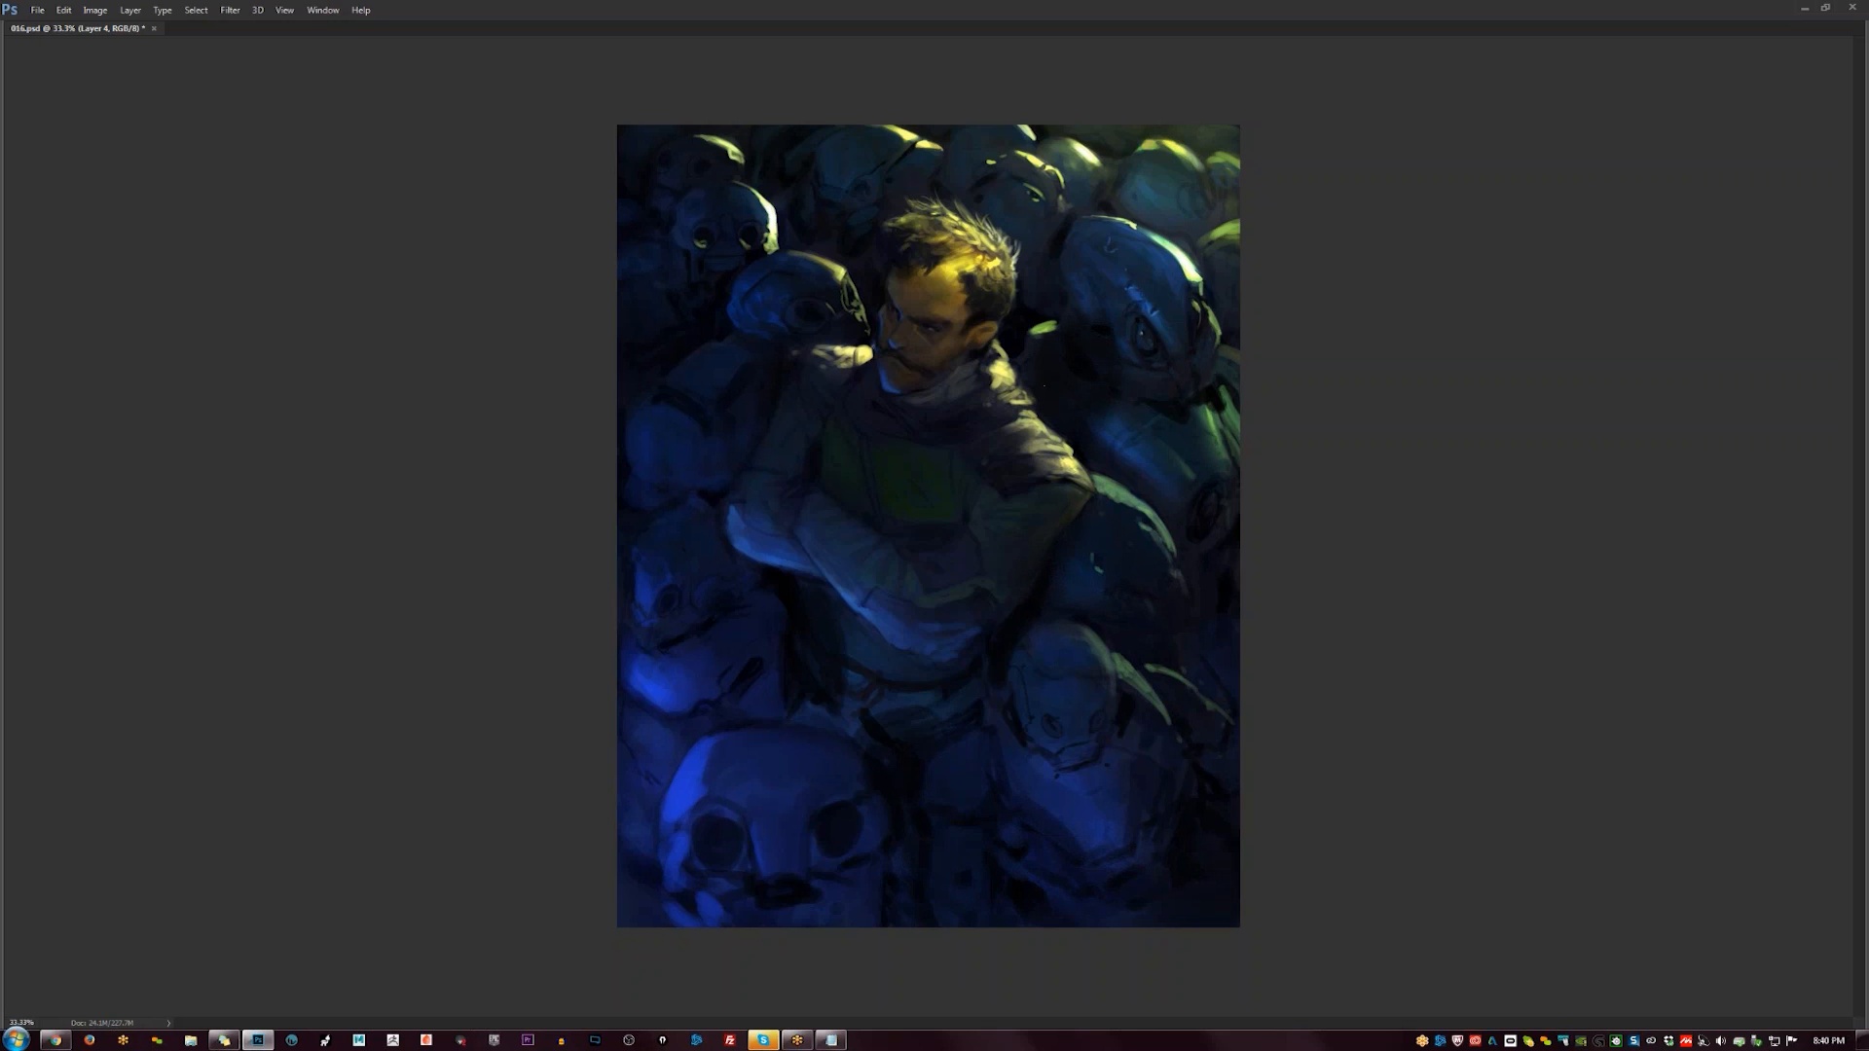
# - Lay a soft blue haze over the skull-like figures beside and below the man's crossed arms
pyautogui.moveTo(761, 583); pyautogui.dragTo(771, 596)
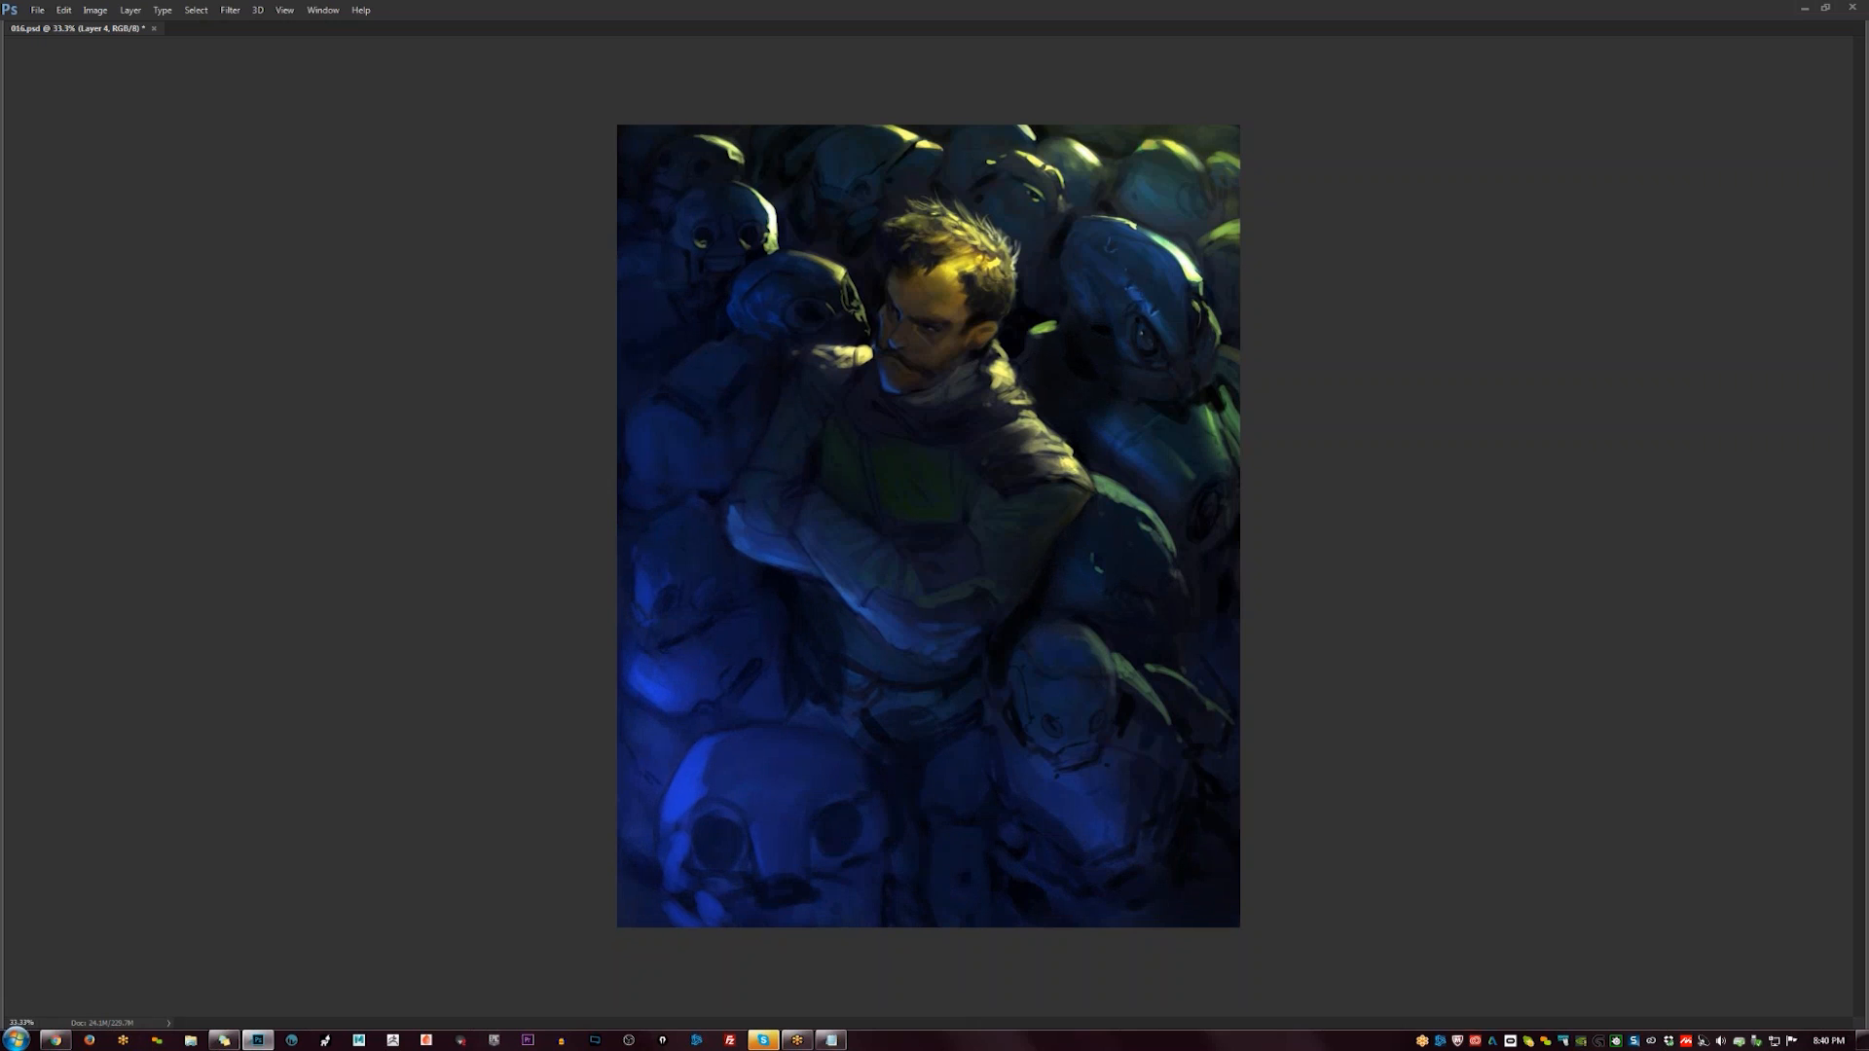
pyautogui.keyDown('alt'); pyautogui.doubleClick(1210, 776); pyautogui.keyUp('alt')
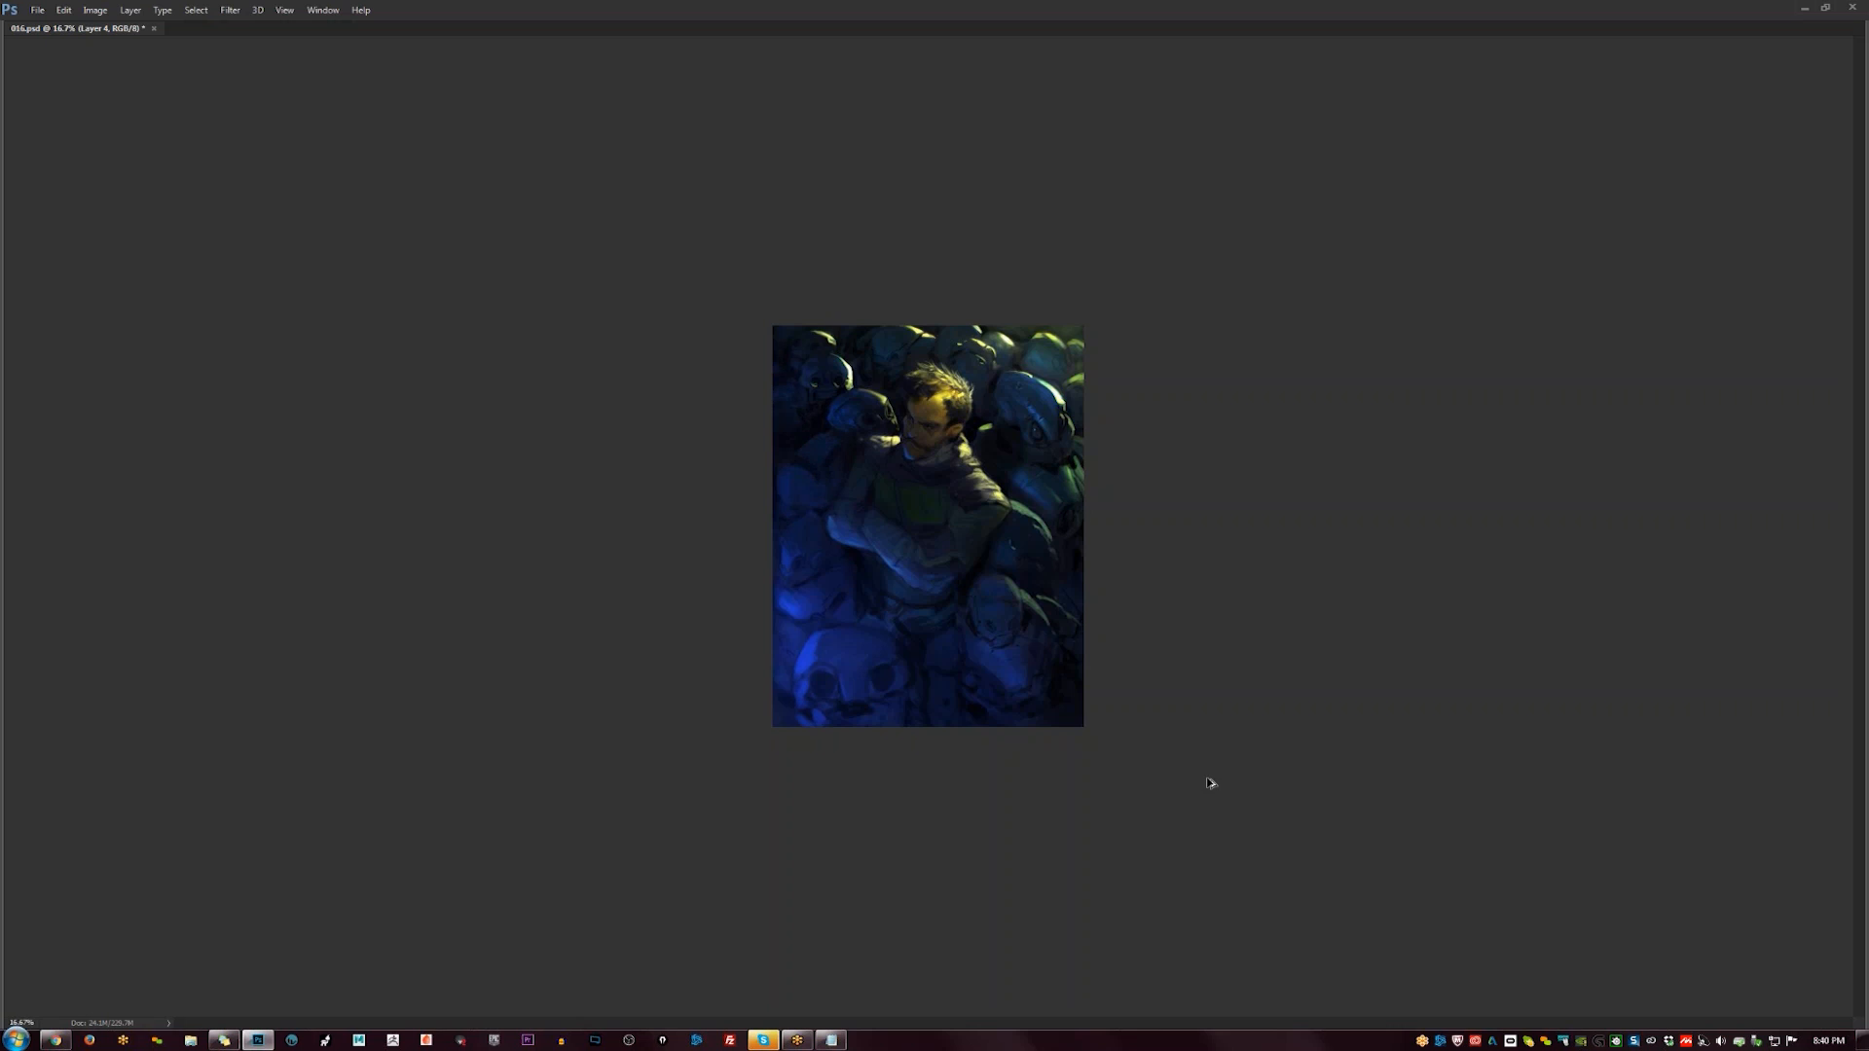
pyautogui.click(960, 718)
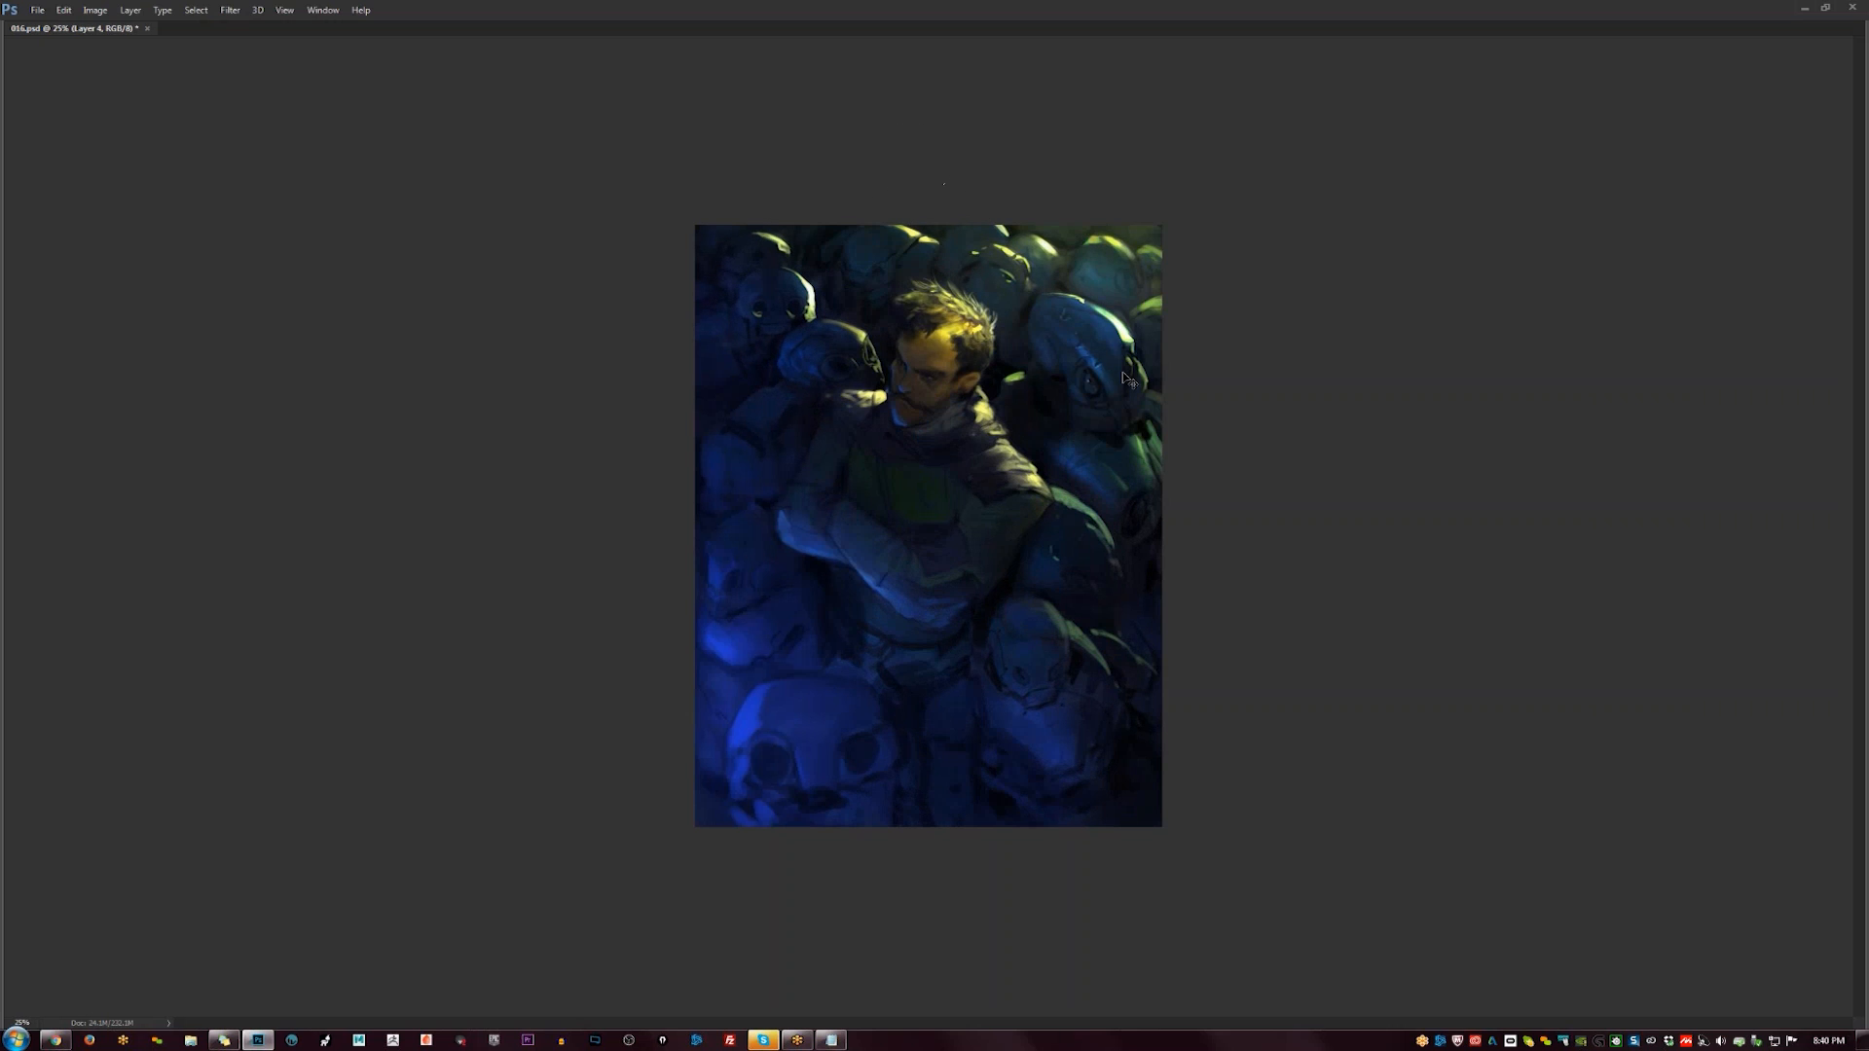
# - Flip the canvas horizontally, check the painting at reduced size, and restore the interface panels
pyautogui.hotkey('ctrl', '-')
pyautogui.press('F2')
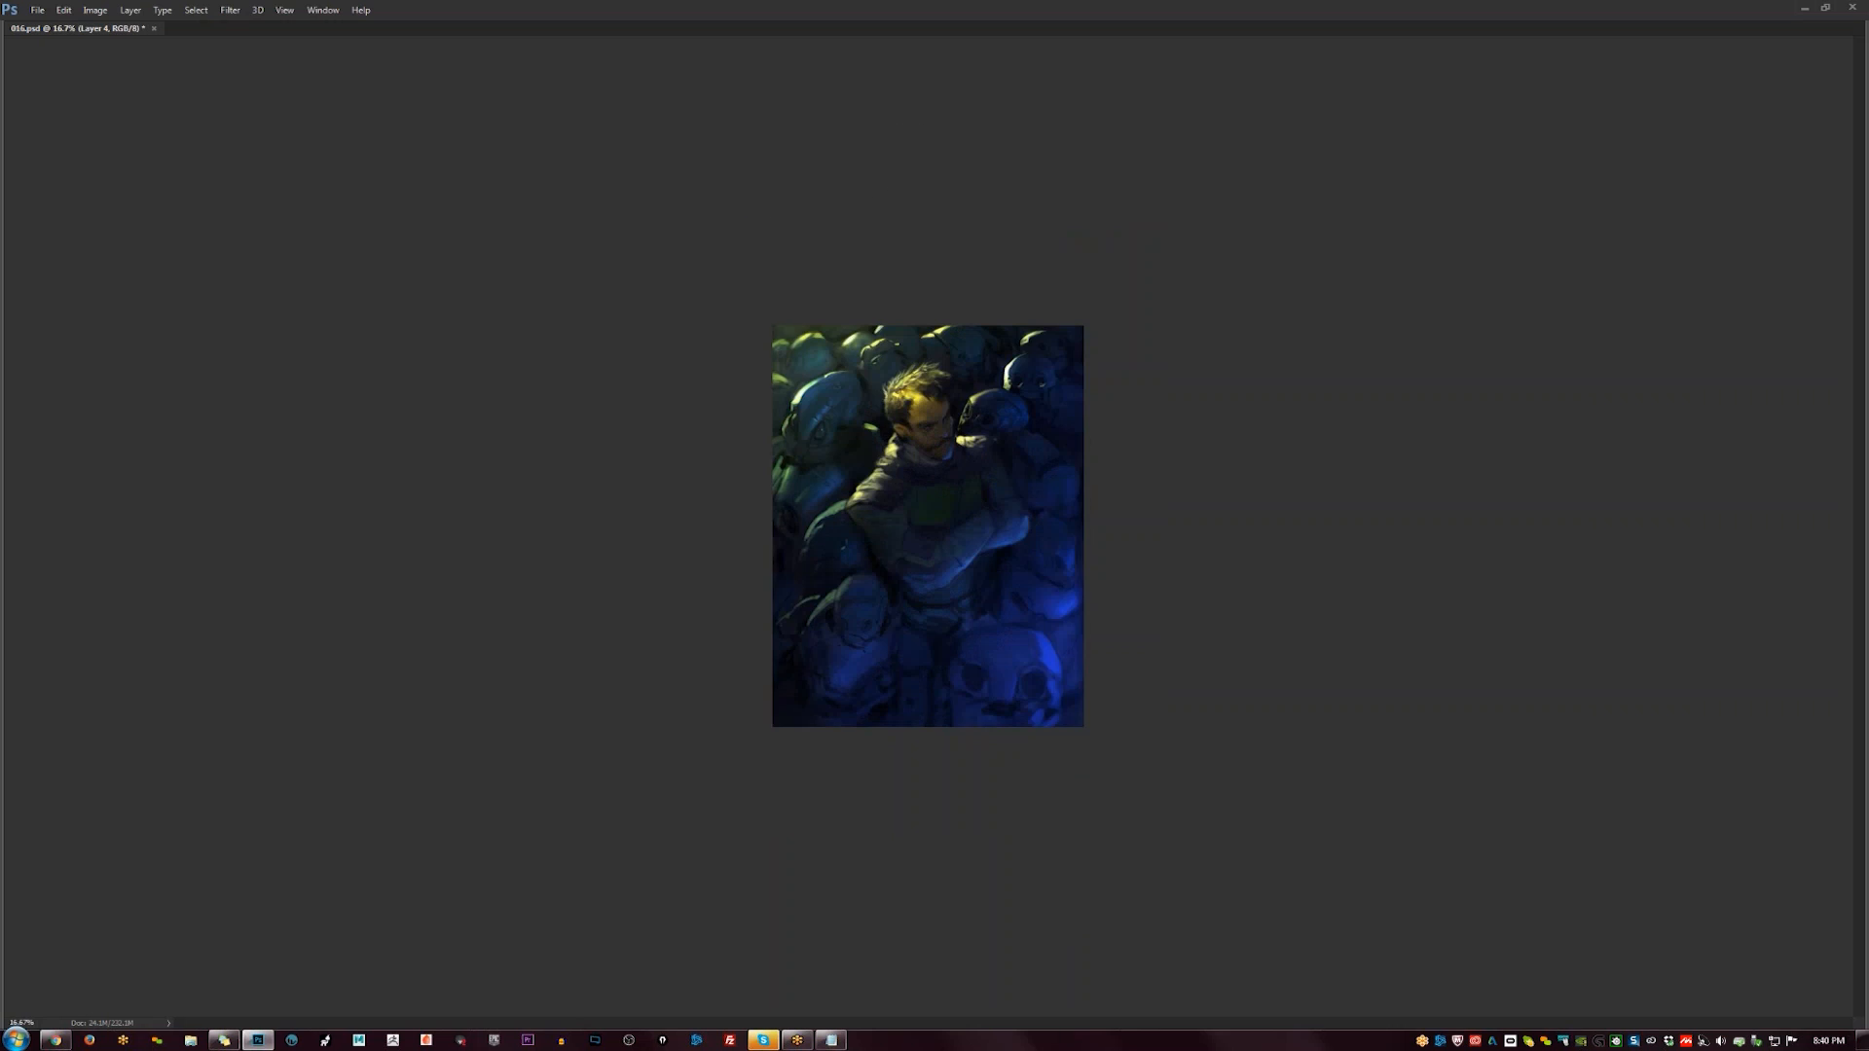
pyautogui.keyDown('ctrl'); pyautogui.click(1042, 639); pyautogui.keyUp('ctrl')
pyautogui.keyDown('ctrl'); pyautogui.click(1041, 635); pyautogui.keyUp('ctrl')
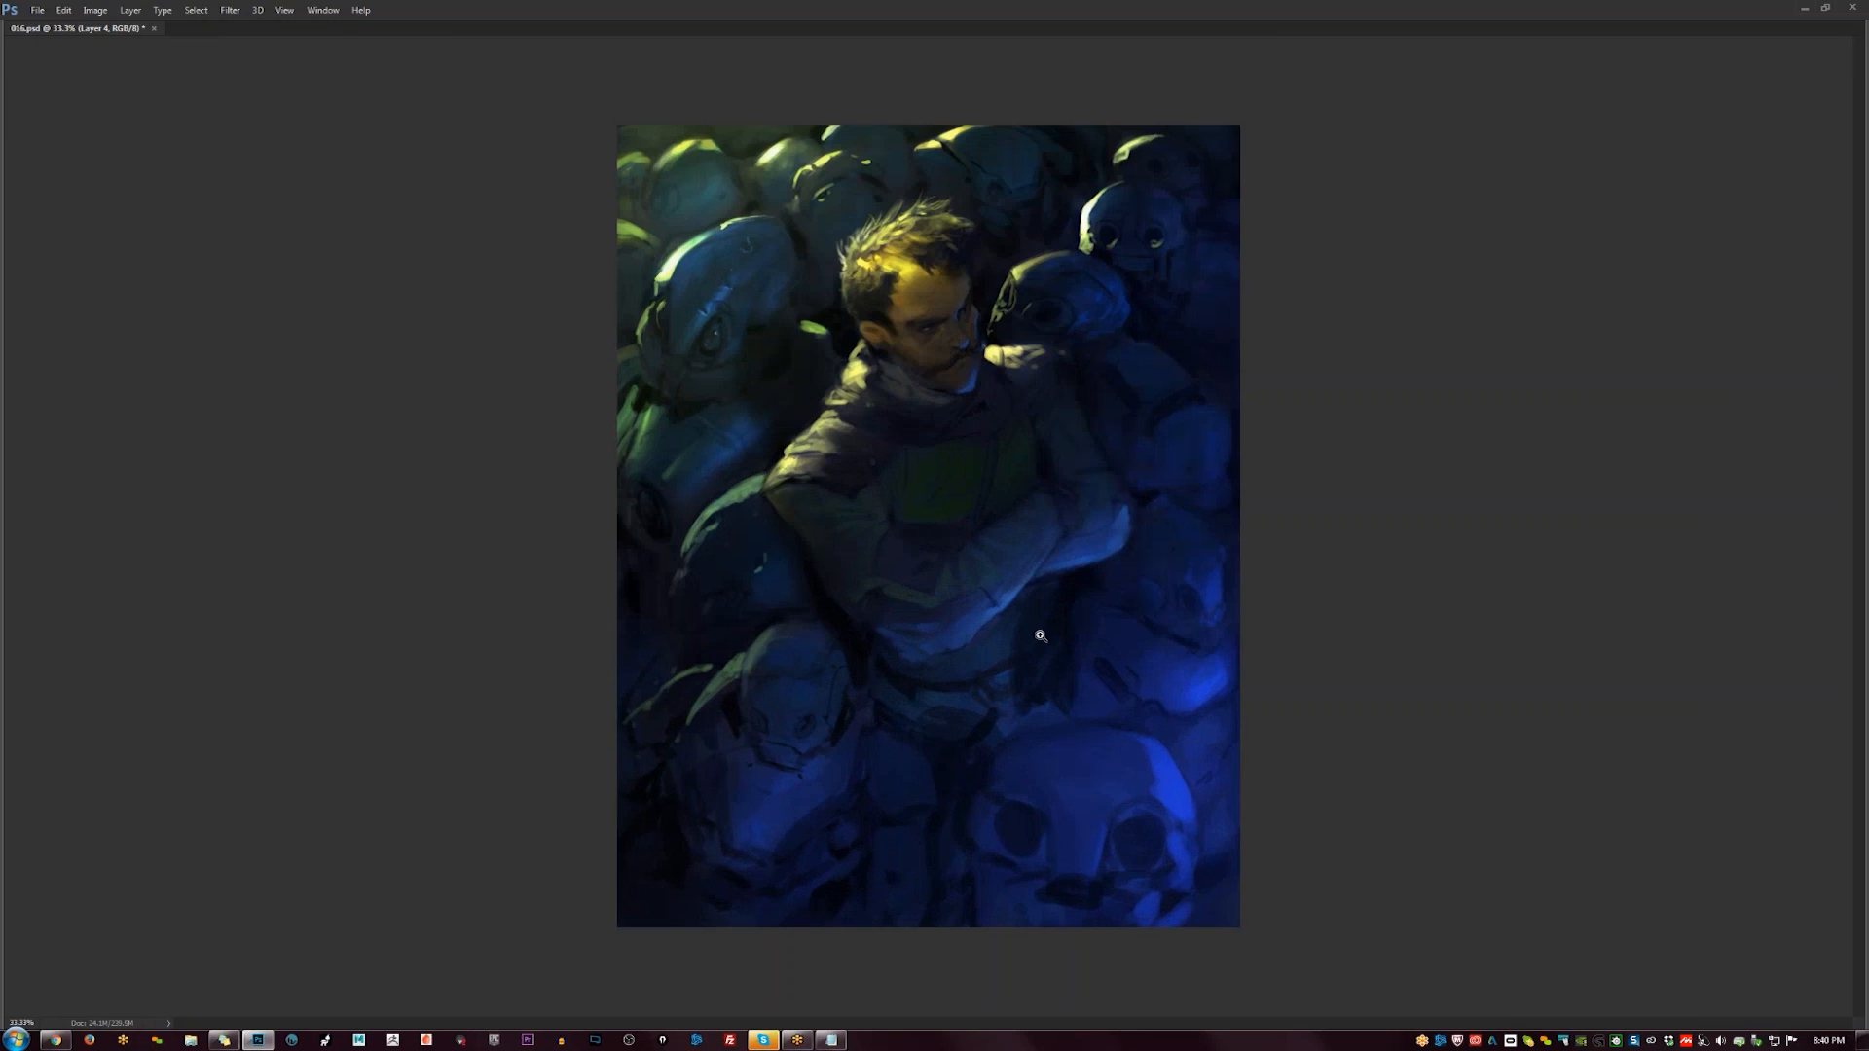
pyautogui.press('Tab')
pyautogui.press('Tab')
pyautogui.press('Tab')
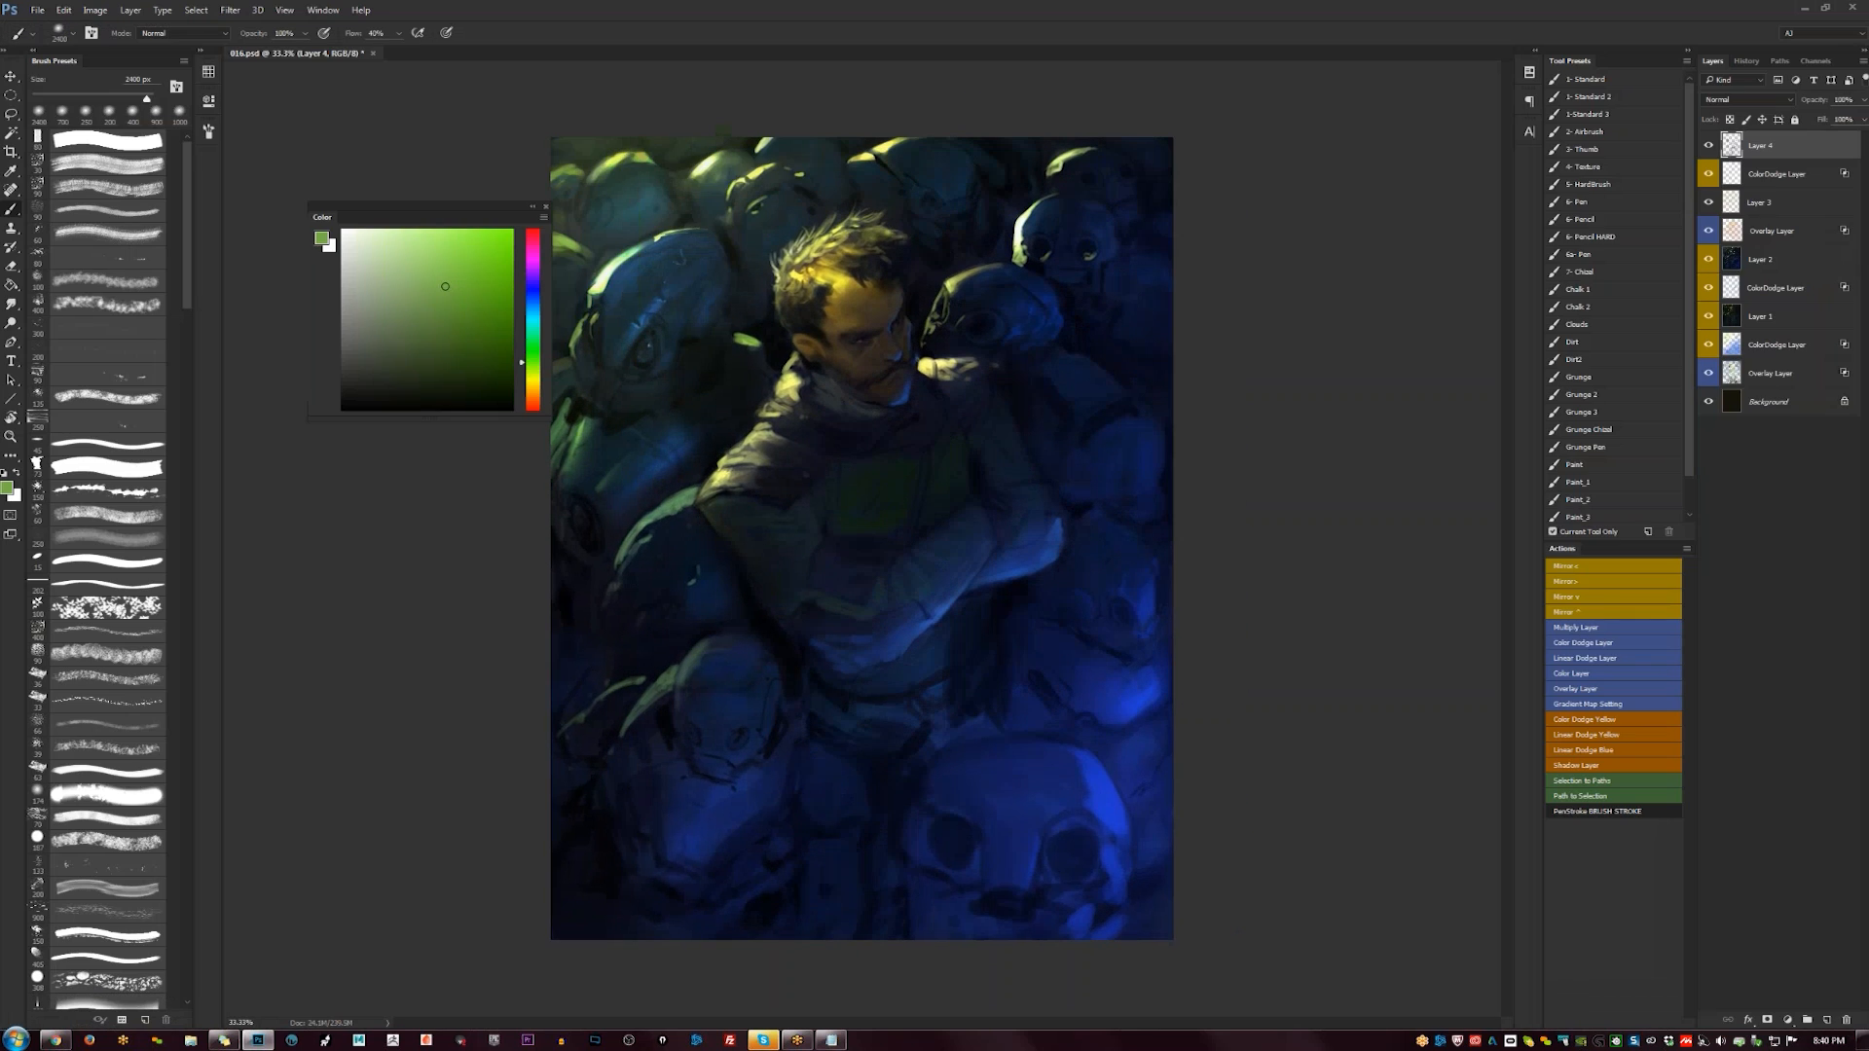
# - Add an Overlay layer and brighten the man's chest with white strokes, reducing the brush to 125 px
pyautogui.click(1585, 688)
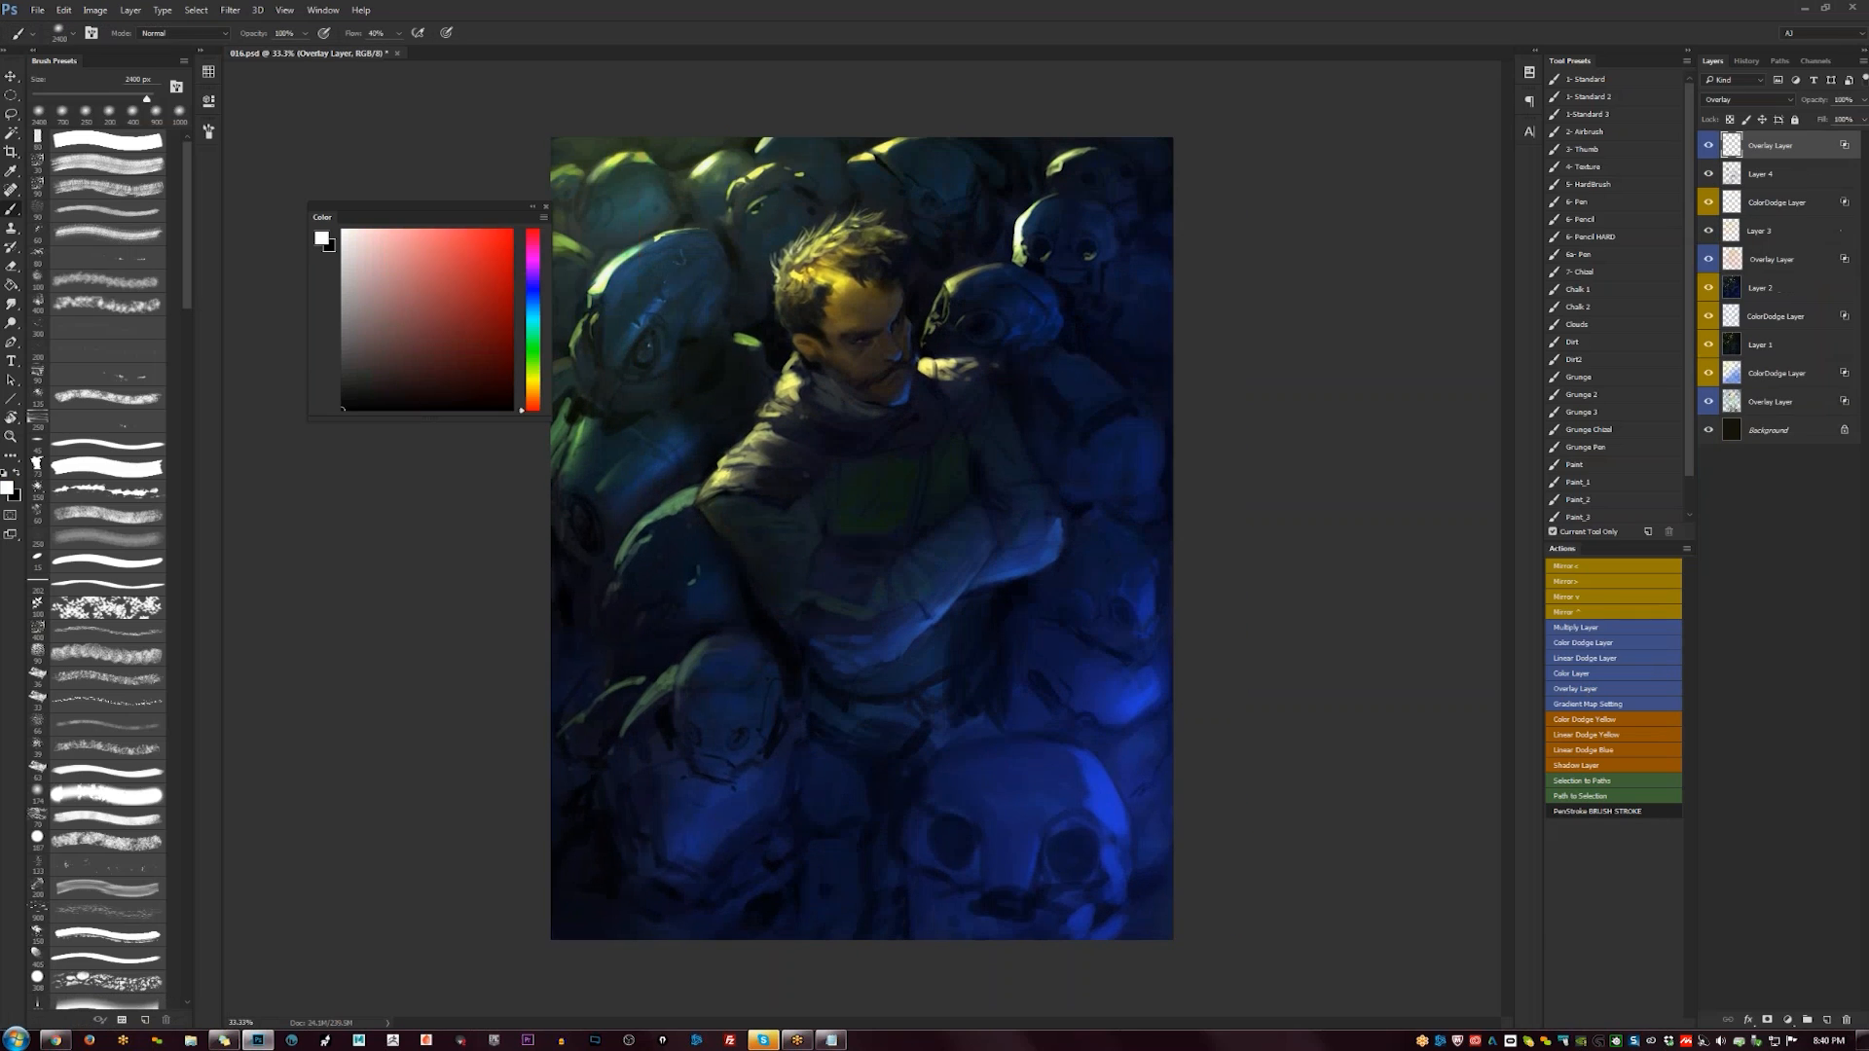
pyautogui.press('[')
pyautogui.press('[')
pyautogui.press('[')
pyautogui.press('[')
pyautogui.press('[')
pyautogui.press('[')
pyautogui.press('[')
pyautogui.press('[')
pyautogui.press('[')
pyautogui.press('[')
pyautogui.press('[')
pyautogui.press('[')
pyautogui.press('[')
pyautogui.press('[')
pyautogui.press('[')
pyautogui.press('[')
pyautogui.press('[')
pyautogui.moveTo(843, 496); pyautogui.dragTo(1014, 464)
pyautogui.press('[')
pyautogui.press('[')
pyautogui.press(']')
pyautogui.press(']')
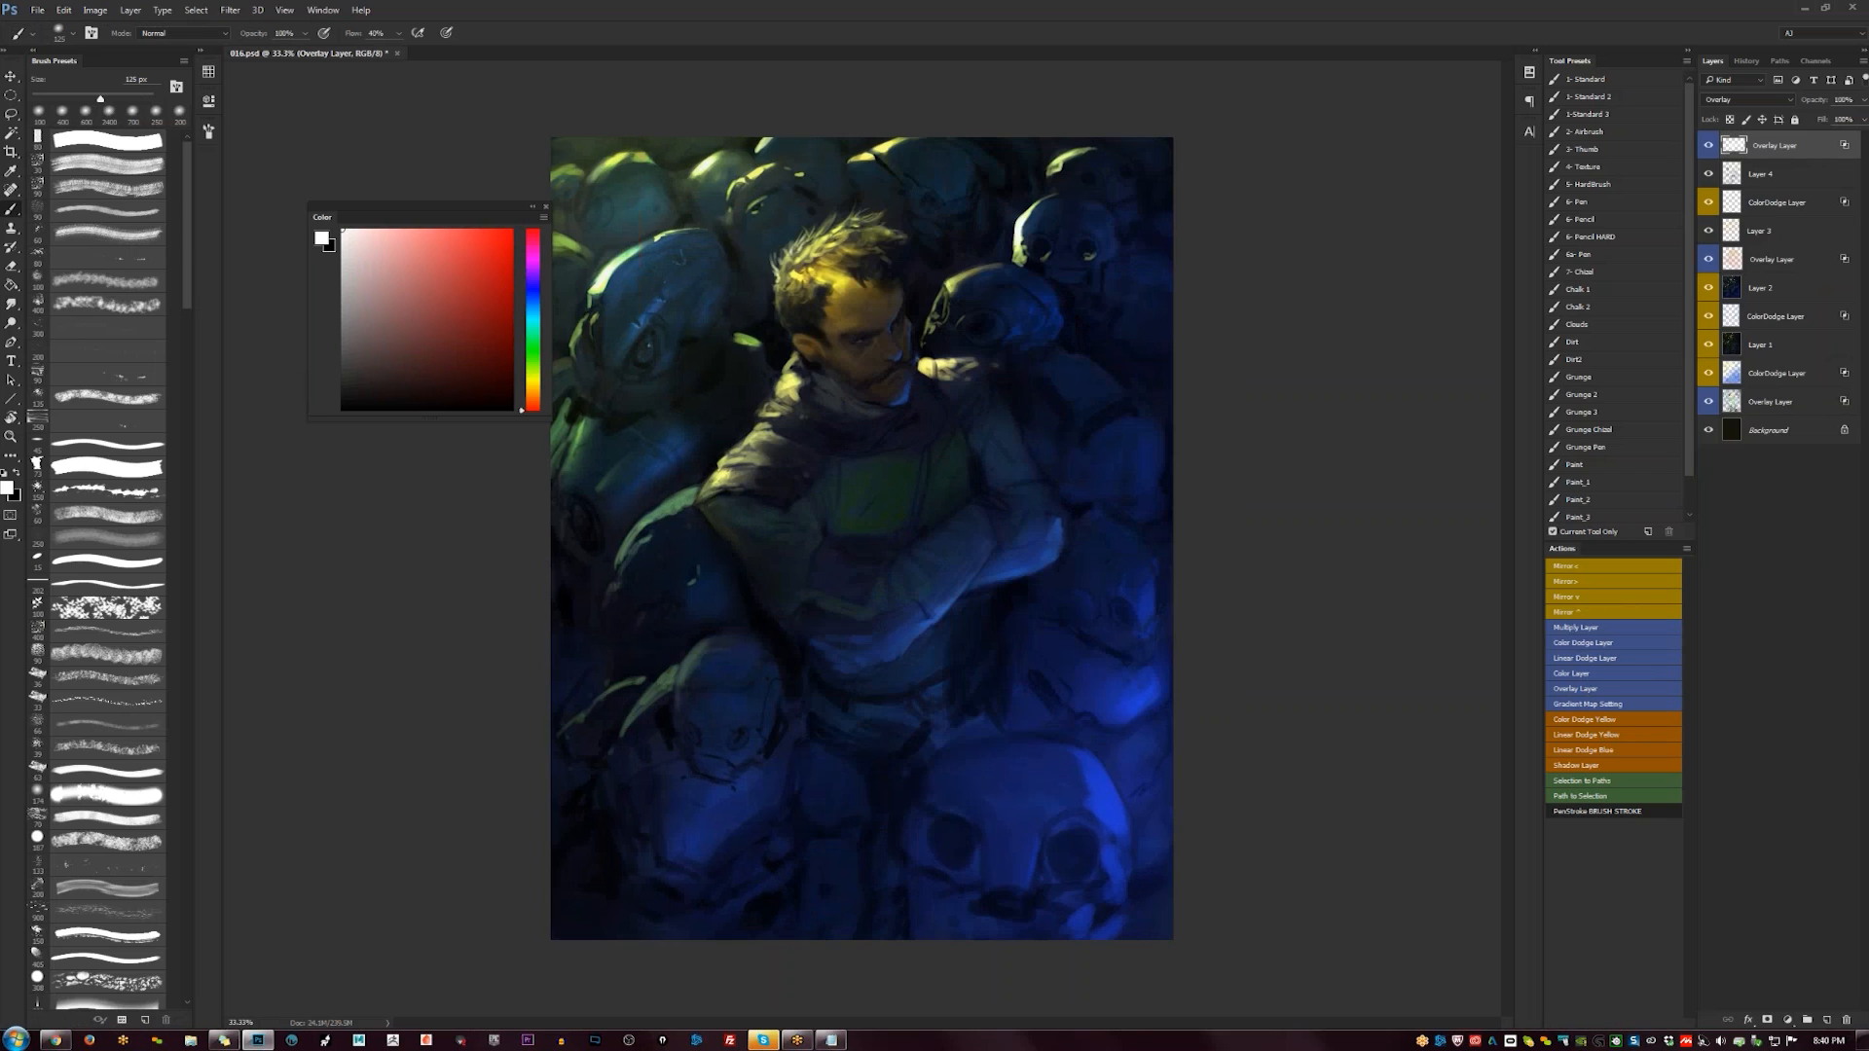
# - Brighten the man's crossed arms on the Overlay layer and lower the layer's fill to 23%
pyautogui.moveTo(769, 516)
pyautogui.mouseDown()
pyautogui.moveTo(892, 585)
pyautogui.moveTo(949, 565)
pyautogui.mouseUp()
pyautogui.click(534, 348)
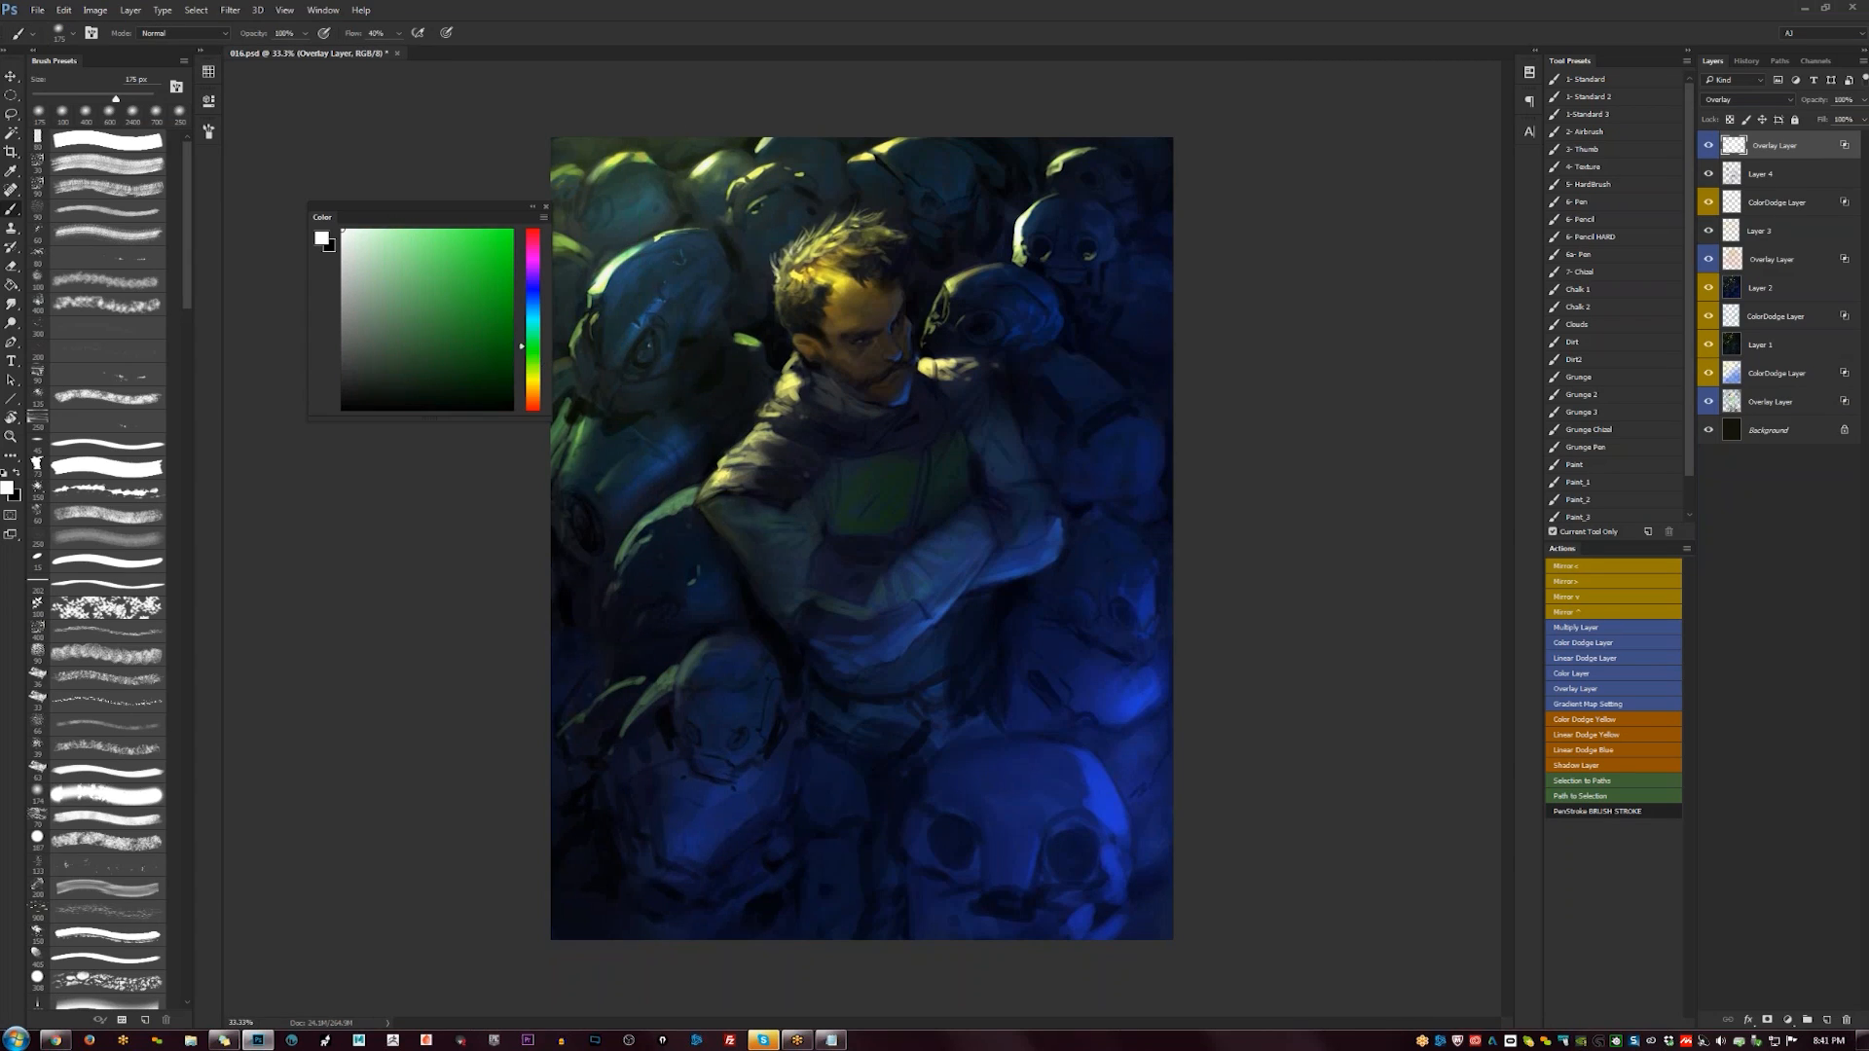
pyautogui.moveTo(971, 547); pyautogui.dragTo(915, 588)
pyautogui.moveTo(1822, 119); pyautogui.dragTo(1767, 126)
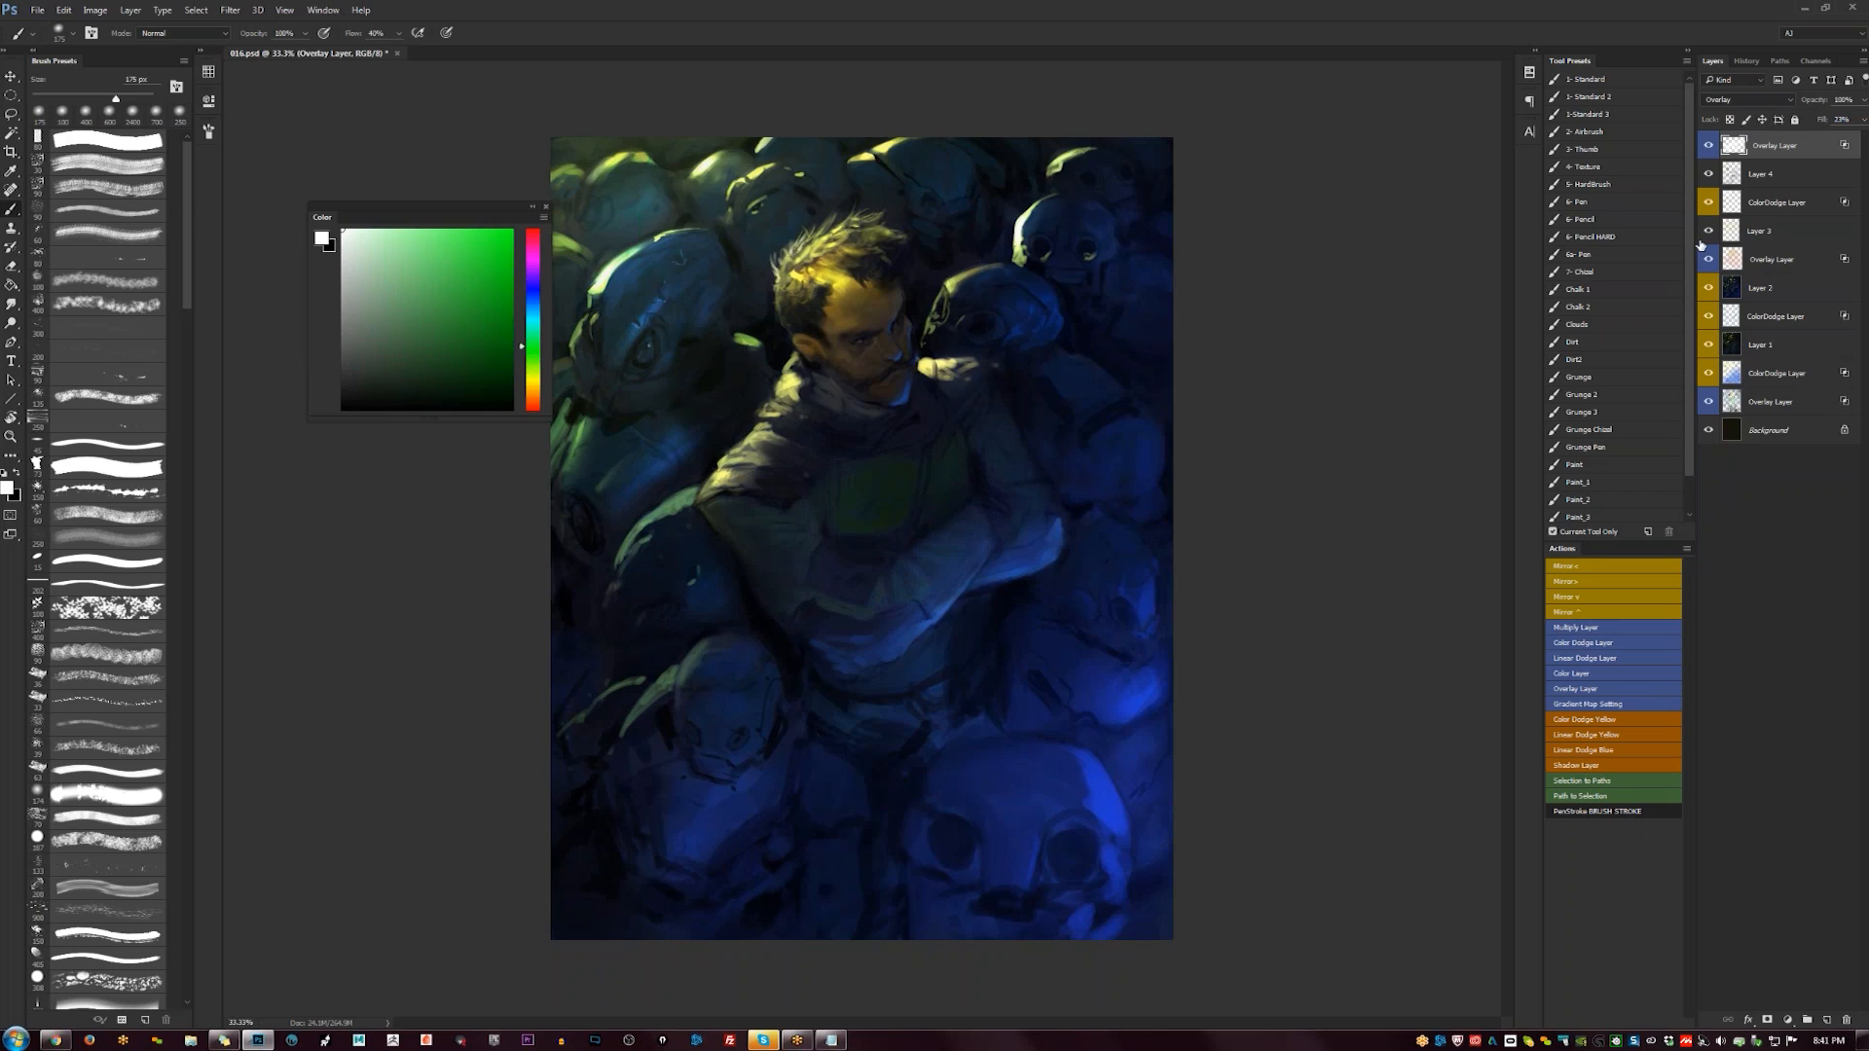
# - Add a new normal layer and paint dark green onto the man's sleeve beside the chest panel
pyautogui.hotkey('ctrl', 'shift', 'alt', 'n')
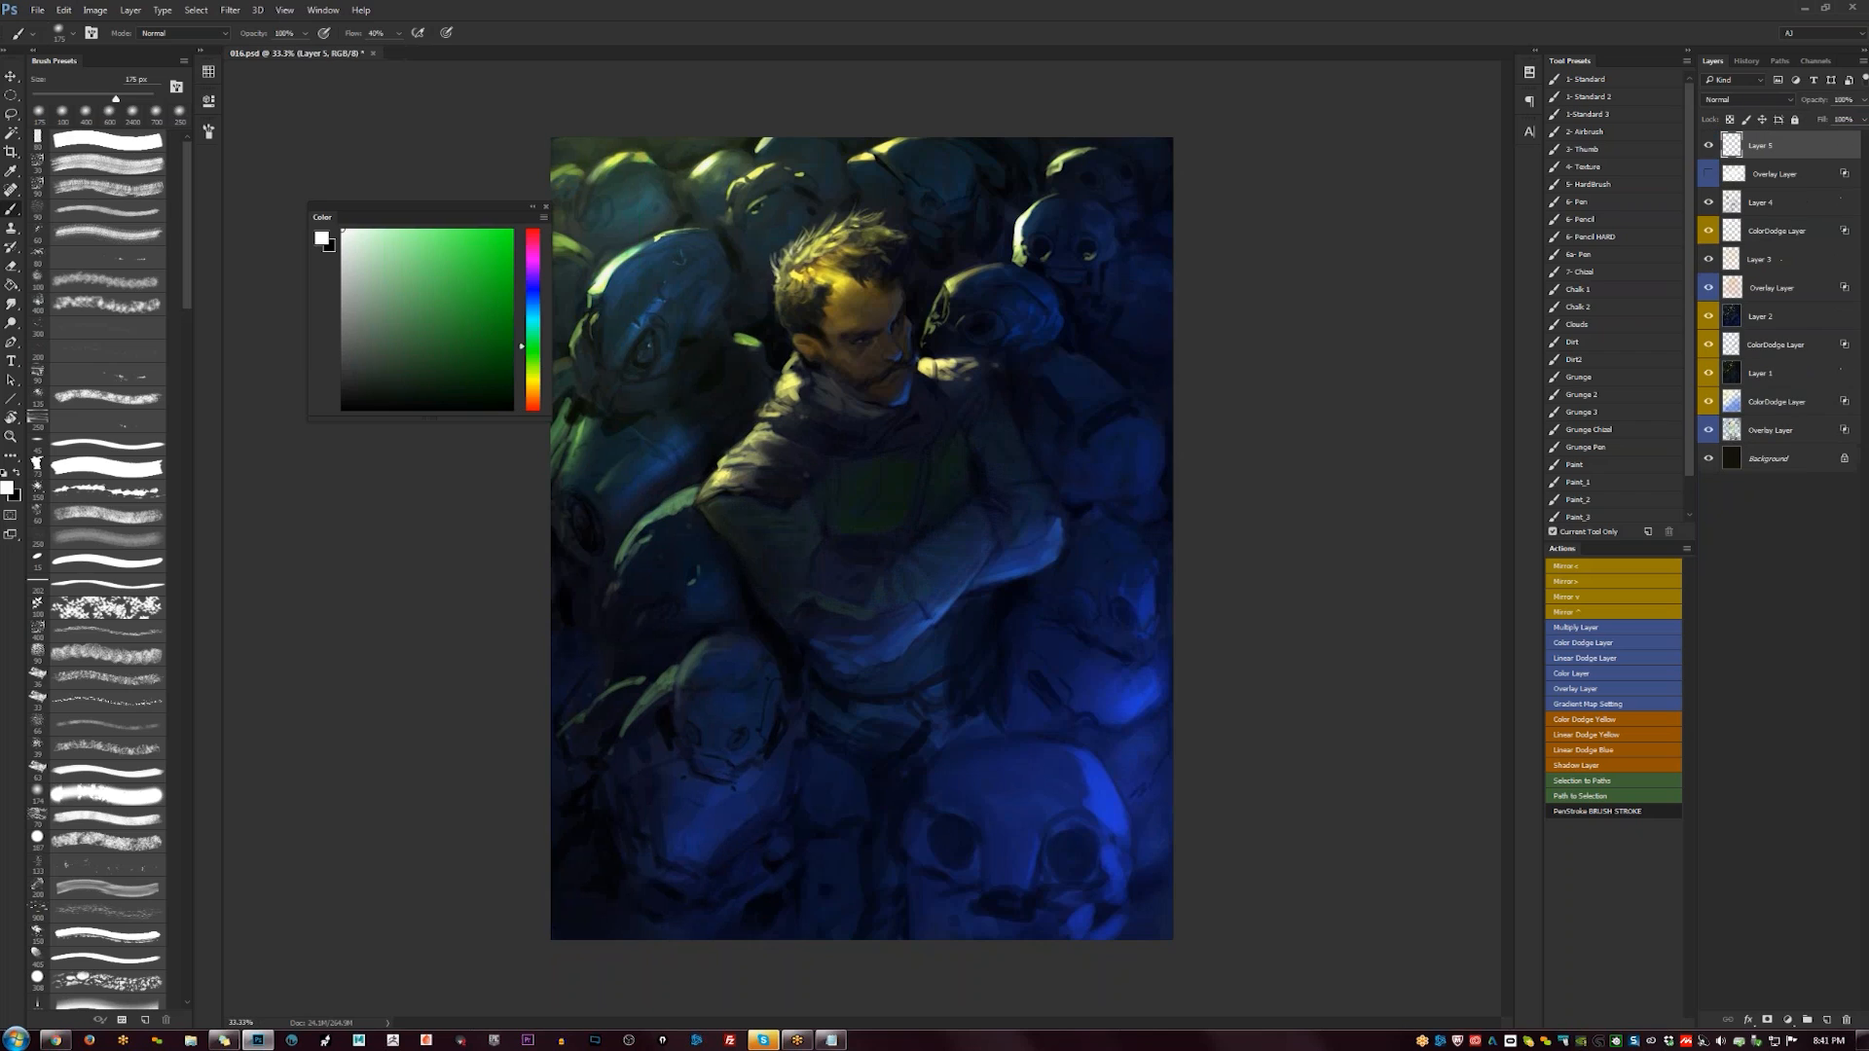
pyautogui.click(491, 287)
pyautogui.press(']')
pyautogui.press(']')
pyautogui.moveTo(492, 287); pyautogui.dragTo(445, 373)
pyautogui.moveTo(786, 511)
pyautogui.mouseDown()
pyautogui.moveTo(737, 505)
pyautogui.moveTo(767, 518)
pyautogui.moveTo(800, 482)
pyautogui.mouseUp()
pyautogui.press(']')
pyautogui.press(']')
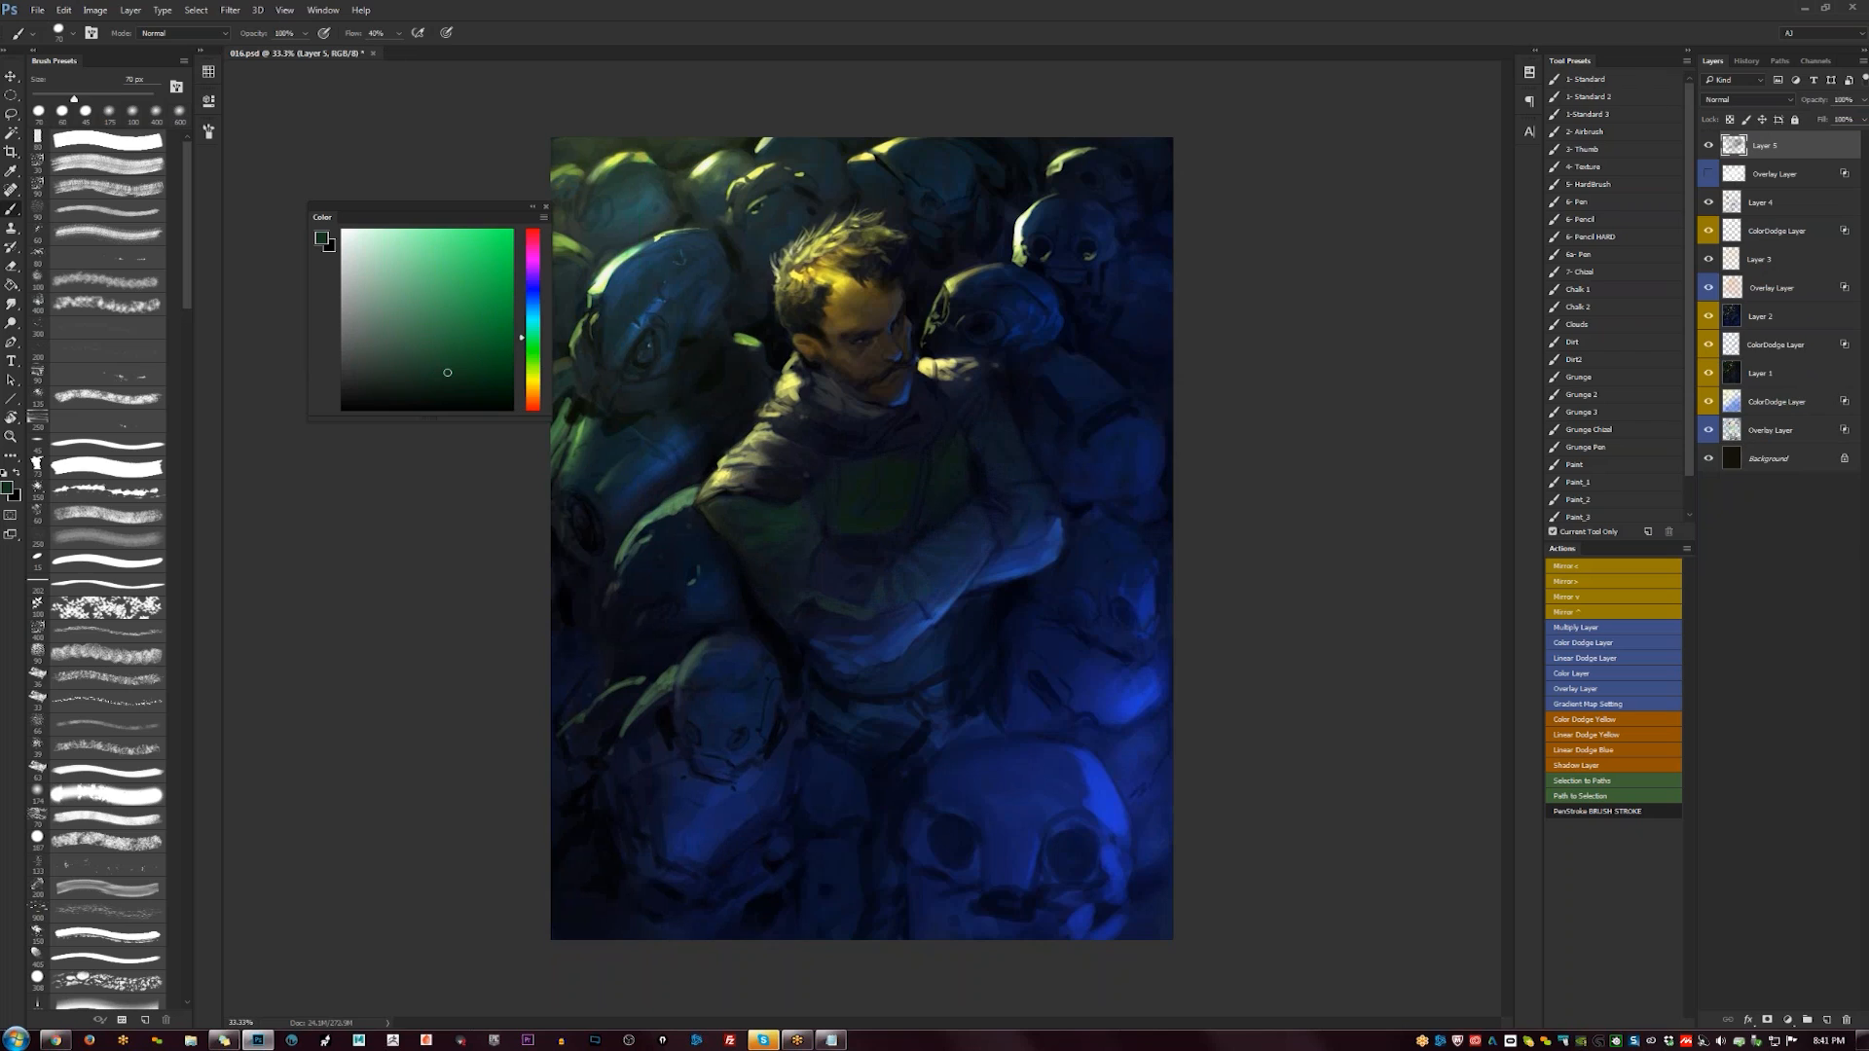
# - Paint a green band along the man's front forearm with a 35 px brush, and reset the colours to black and white
pyautogui.press('[')
pyautogui.press('[')
pyautogui.press('[')
pyautogui.press('[')
pyautogui.press('[')
pyautogui.press('[')
pyautogui.press('[')
pyautogui.press(']')
pyautogui.moveTo(797, 595); pyautogui.dragTo(820, 596)
pyautogui.press('d')
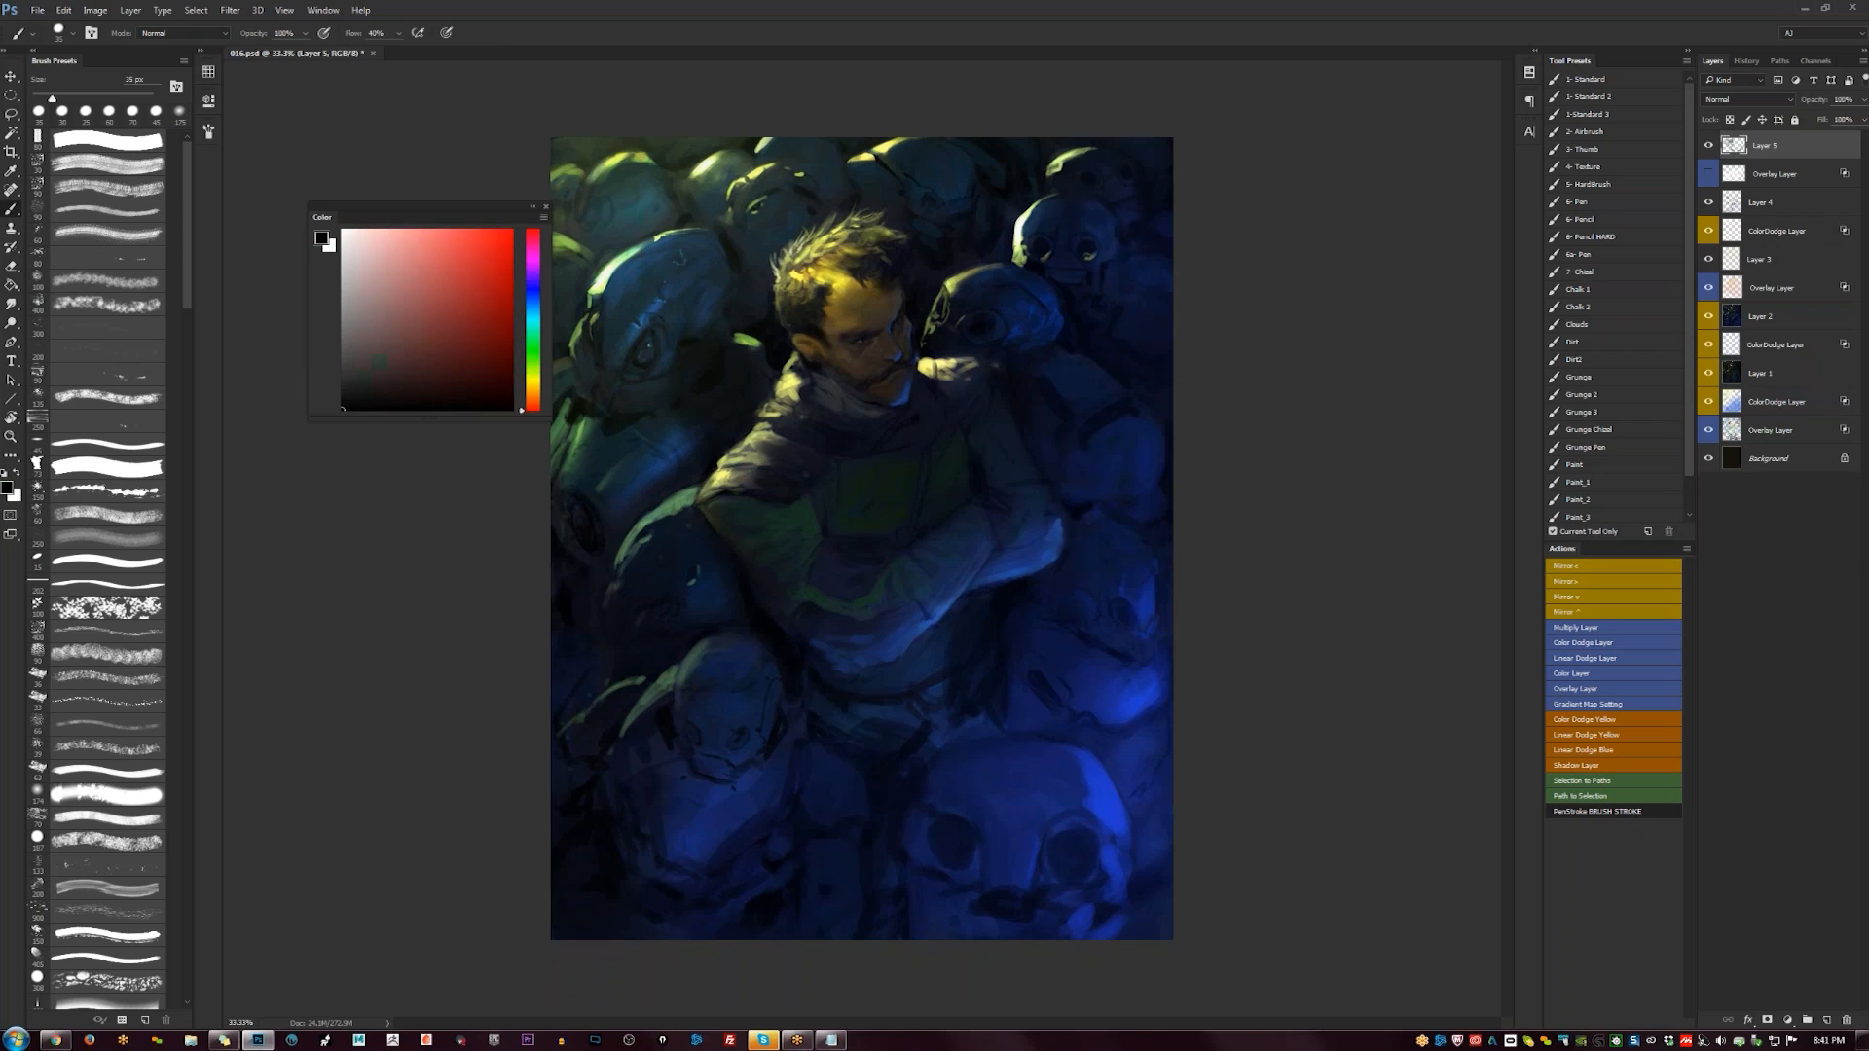
# - Rework the man's hand and front forearm with a 35 px brush, using black and the dark blues and greens sampled around them
pyautogui.moveTo(839, 586); pyautogui.dragTo(837, 596)
pyautogui.keyDown('alt'); pyautogui.click(839, 584); pyautogui.keyUp('alt')
pyautogui.keyDown('alt'); pyautogui.click(866, 546); pyautogui.keyUp('alt')
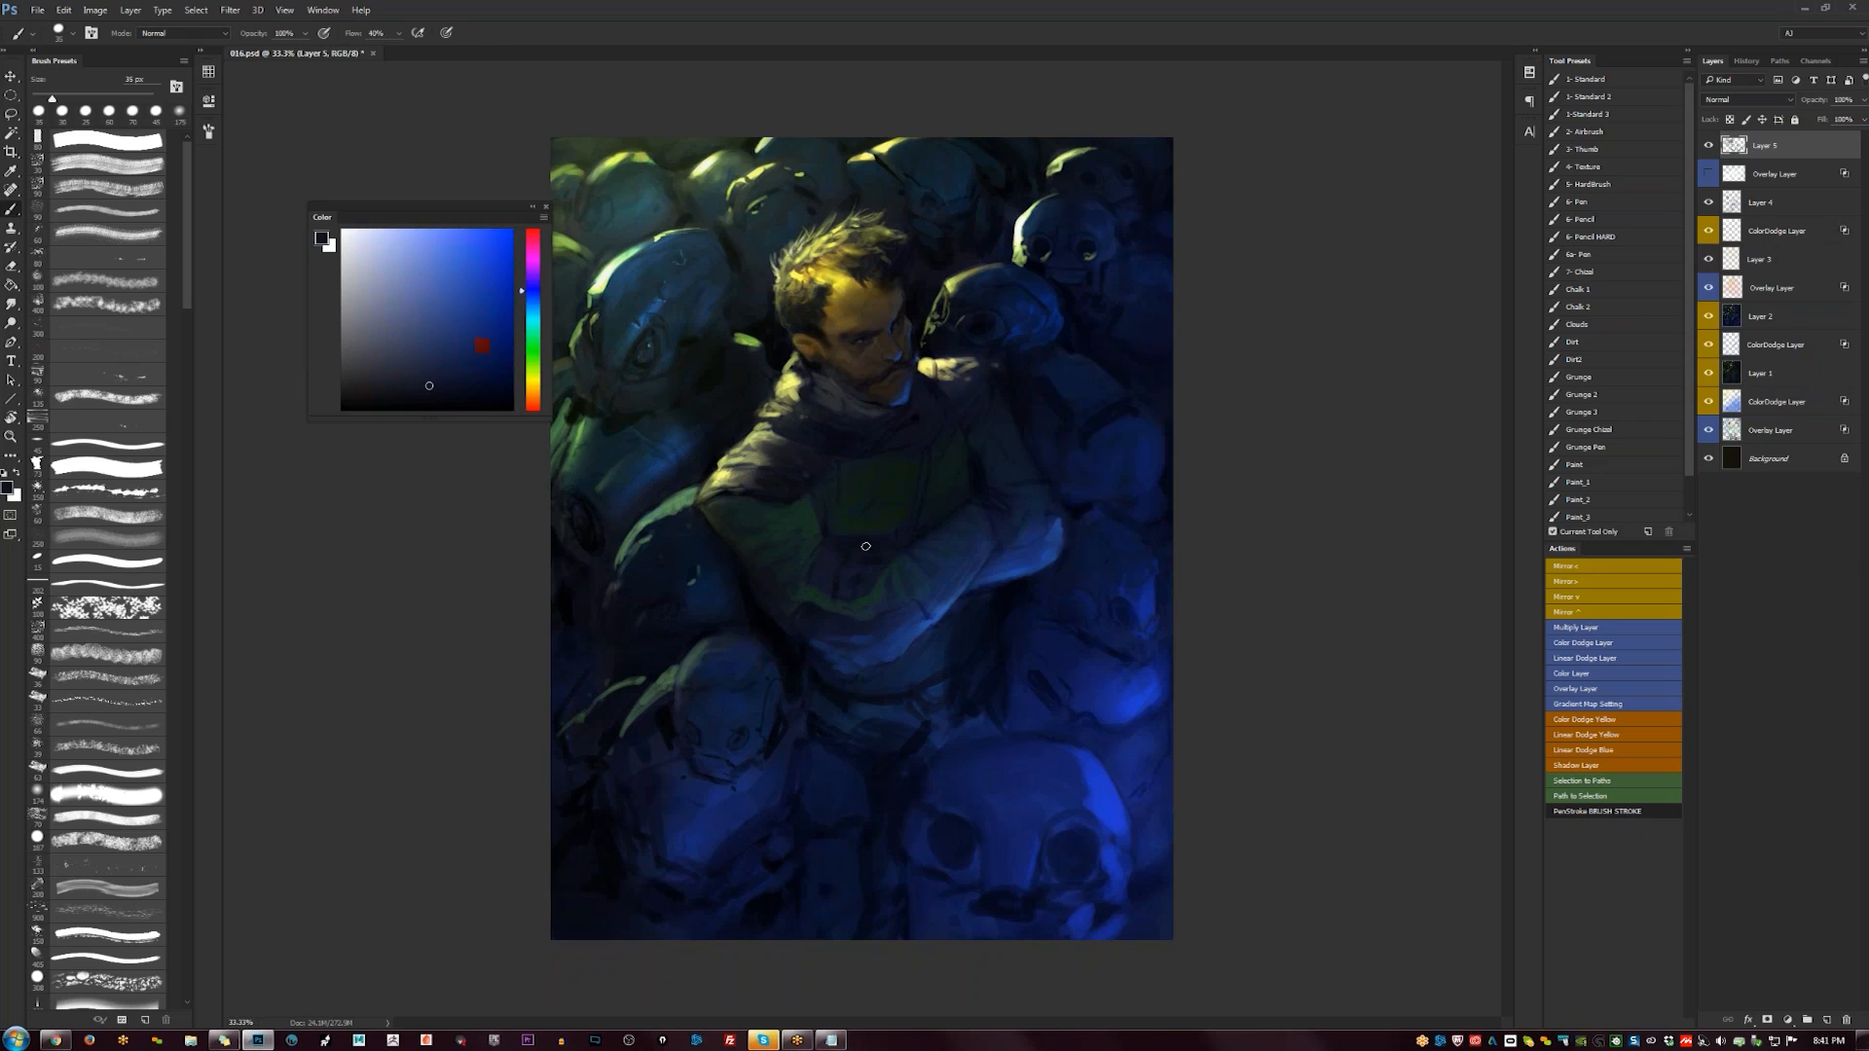
pyautogui.press('d')
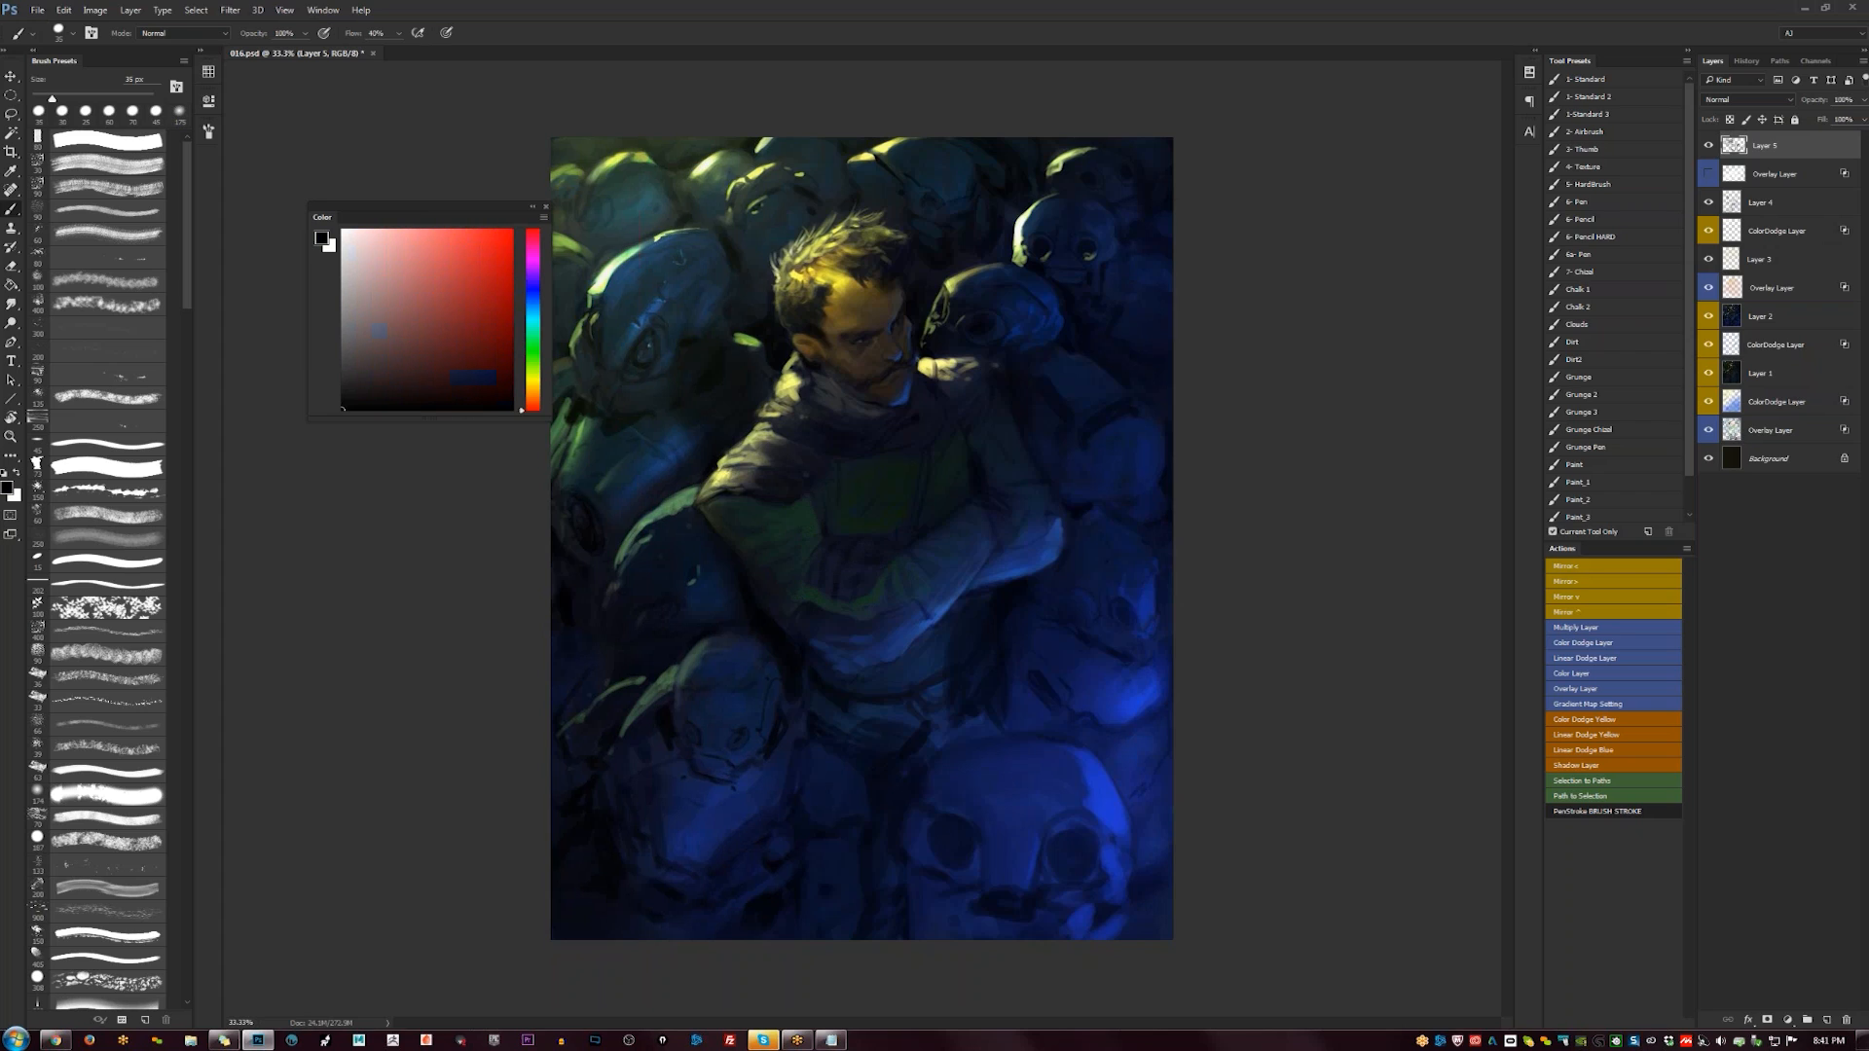
pyautogui.keyDown('alt'); pyautogui.click(819, 575); pyautogui.keyUp('alt')
pyautogui.press('d')
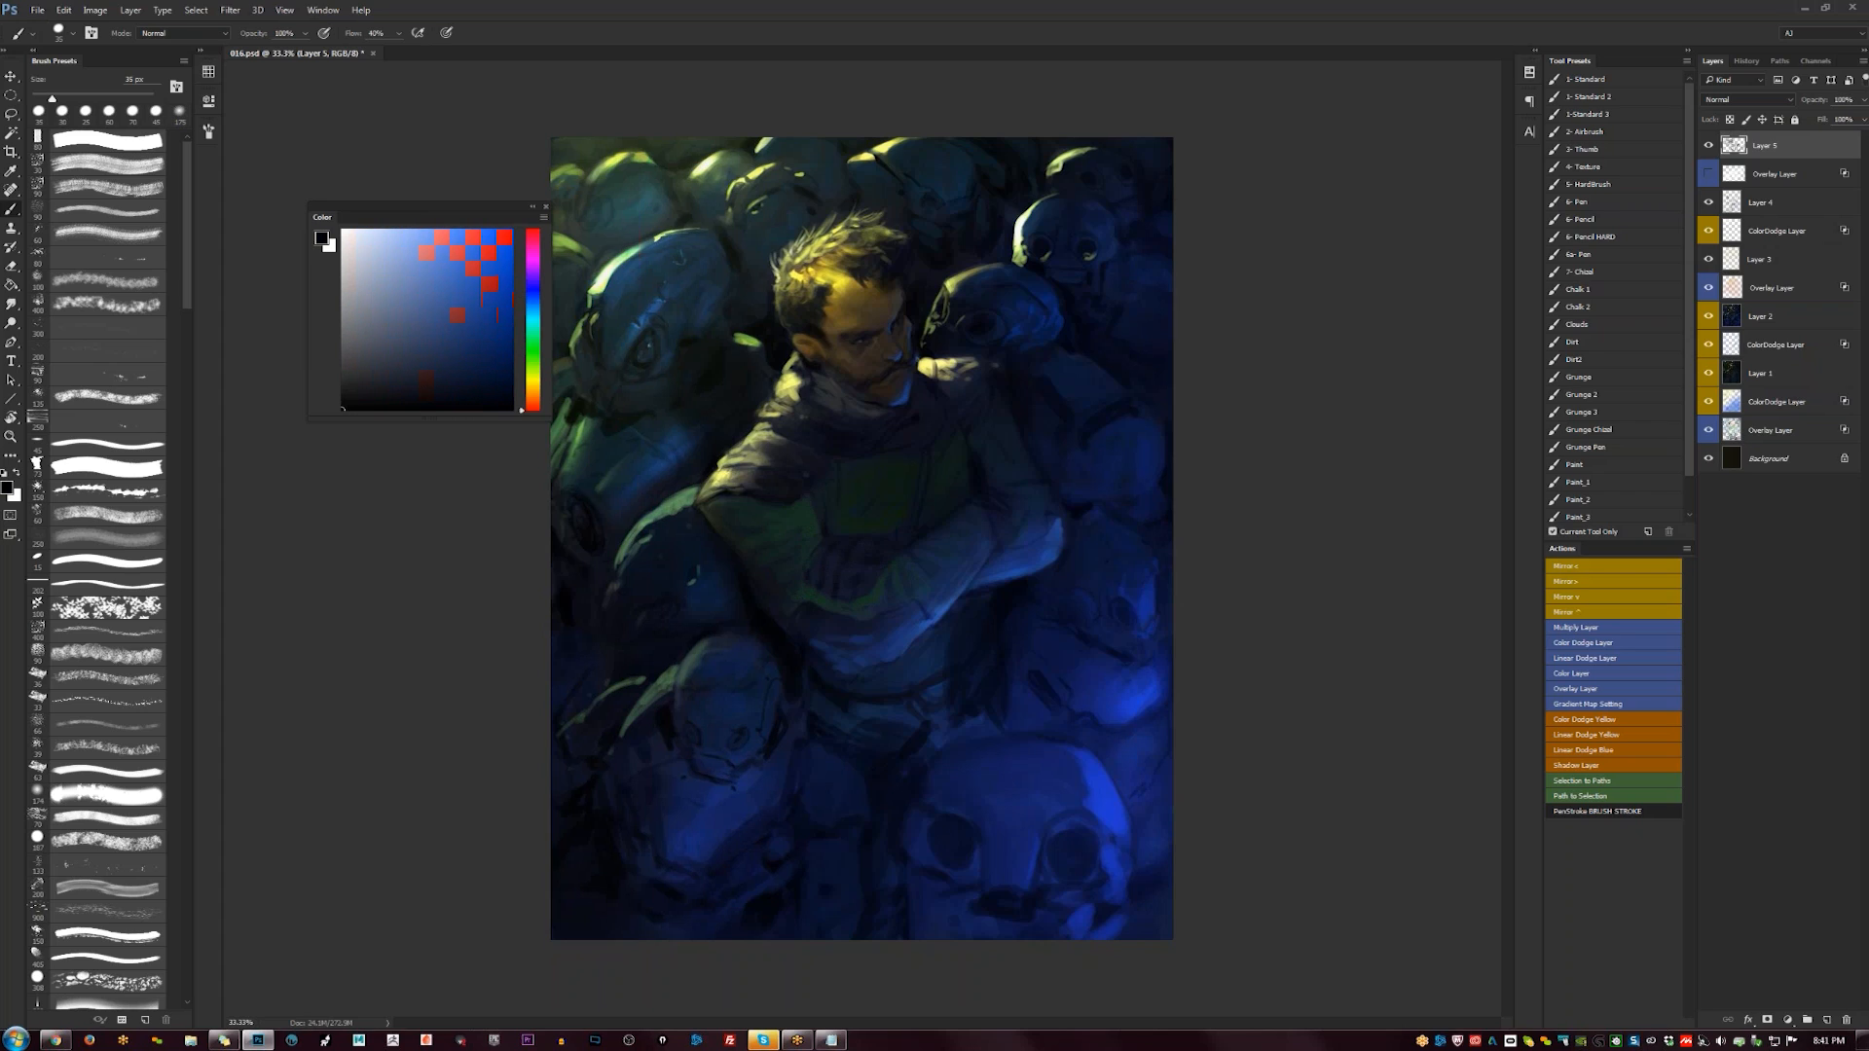
pyautogui.keyDown('alt'); pyautogui.click(809, 588); pyautogui.keyUp('alt')
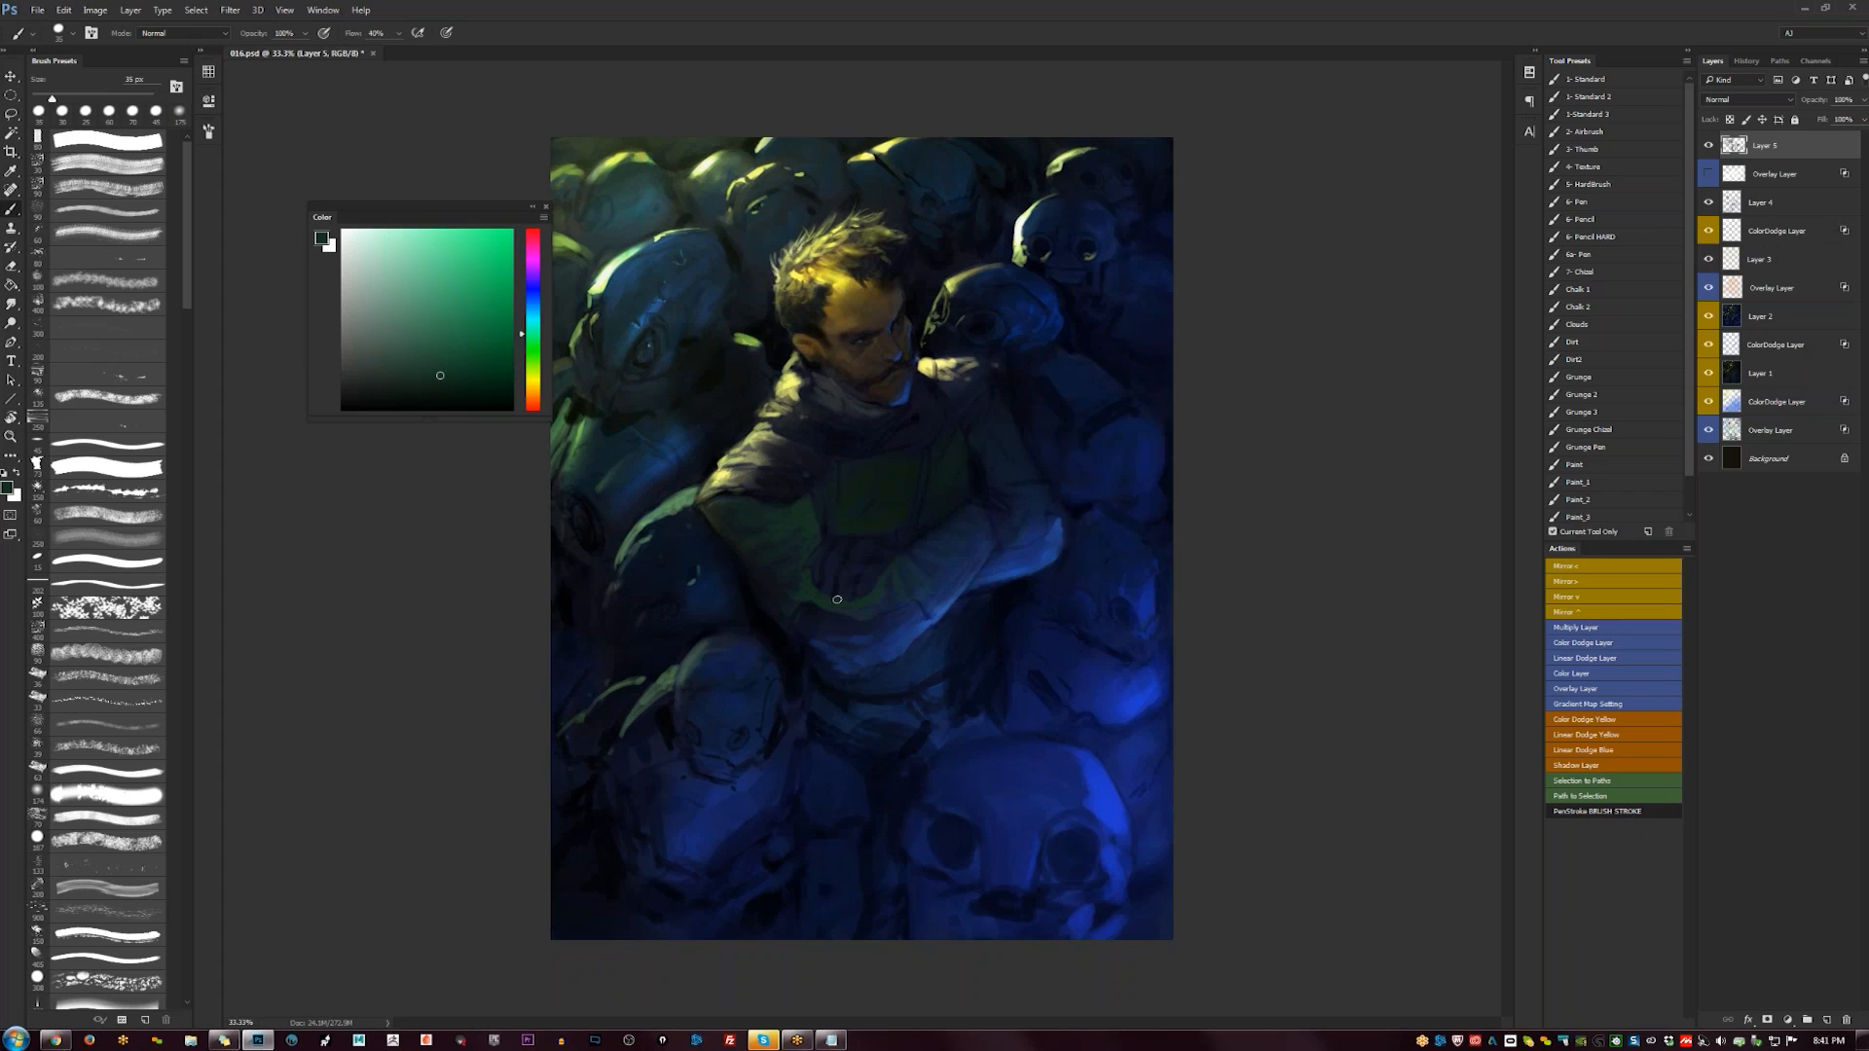
pyautogui.press('d')
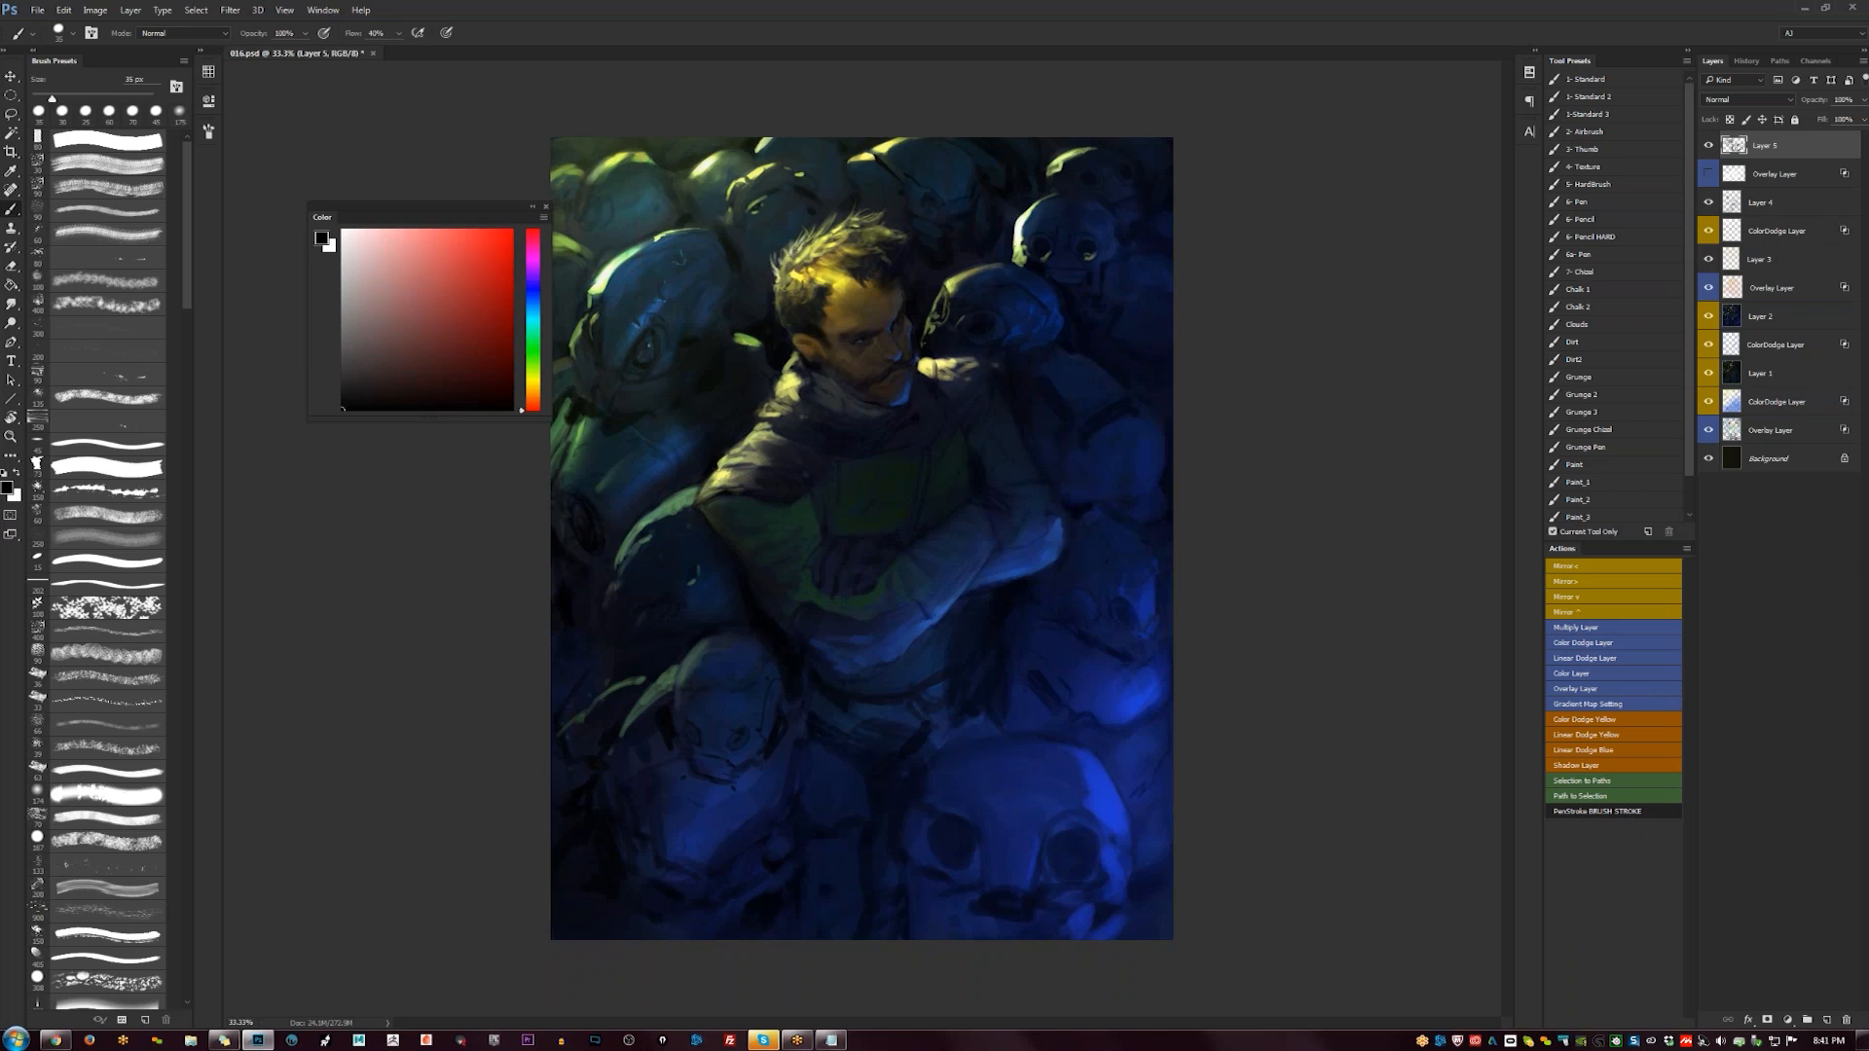
# - Shade the man's chest and sleeves with sampled dark blue, black and dark teal, enlarging the brush to 60 px
pyautogui.keyDown('alt'); pyautogui.click(988, 465); pyautogui.keyUp('alt')
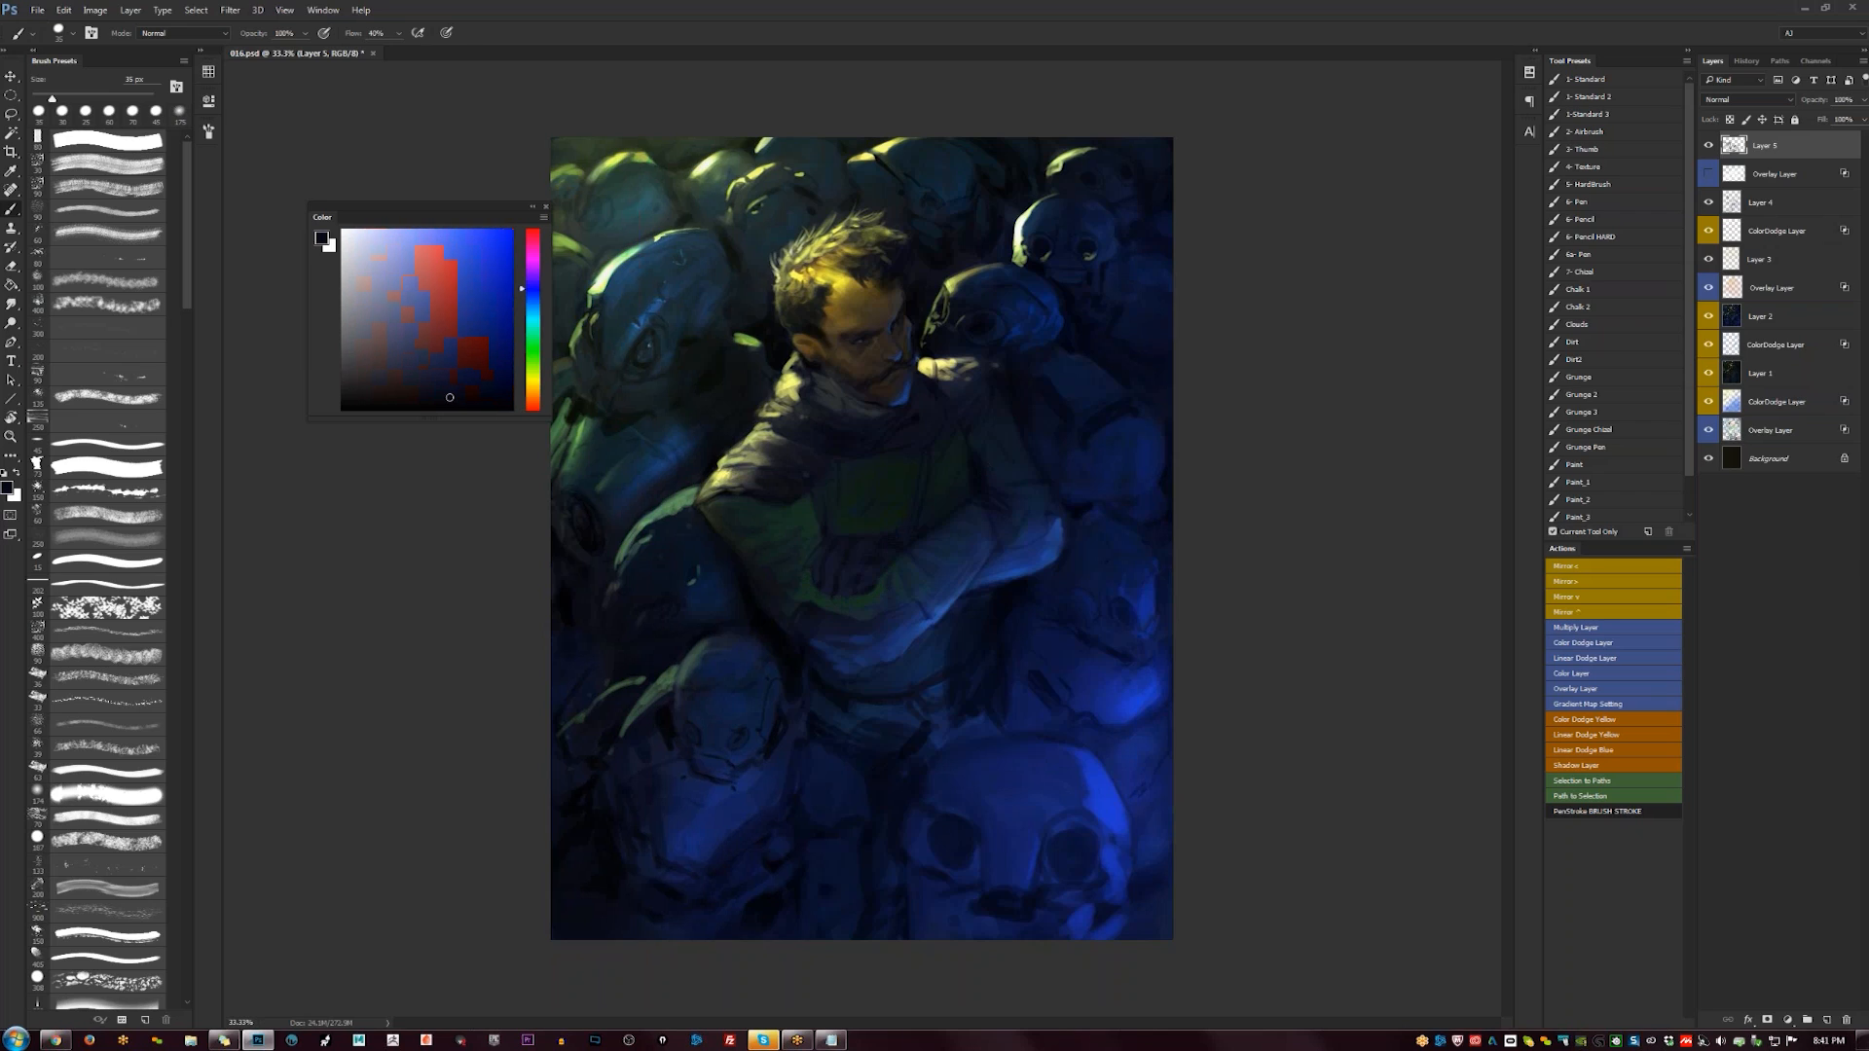
pyautogui.keyDown('alt'); pyautogui.click(826, 479); pyautogui.keyUp('alt')
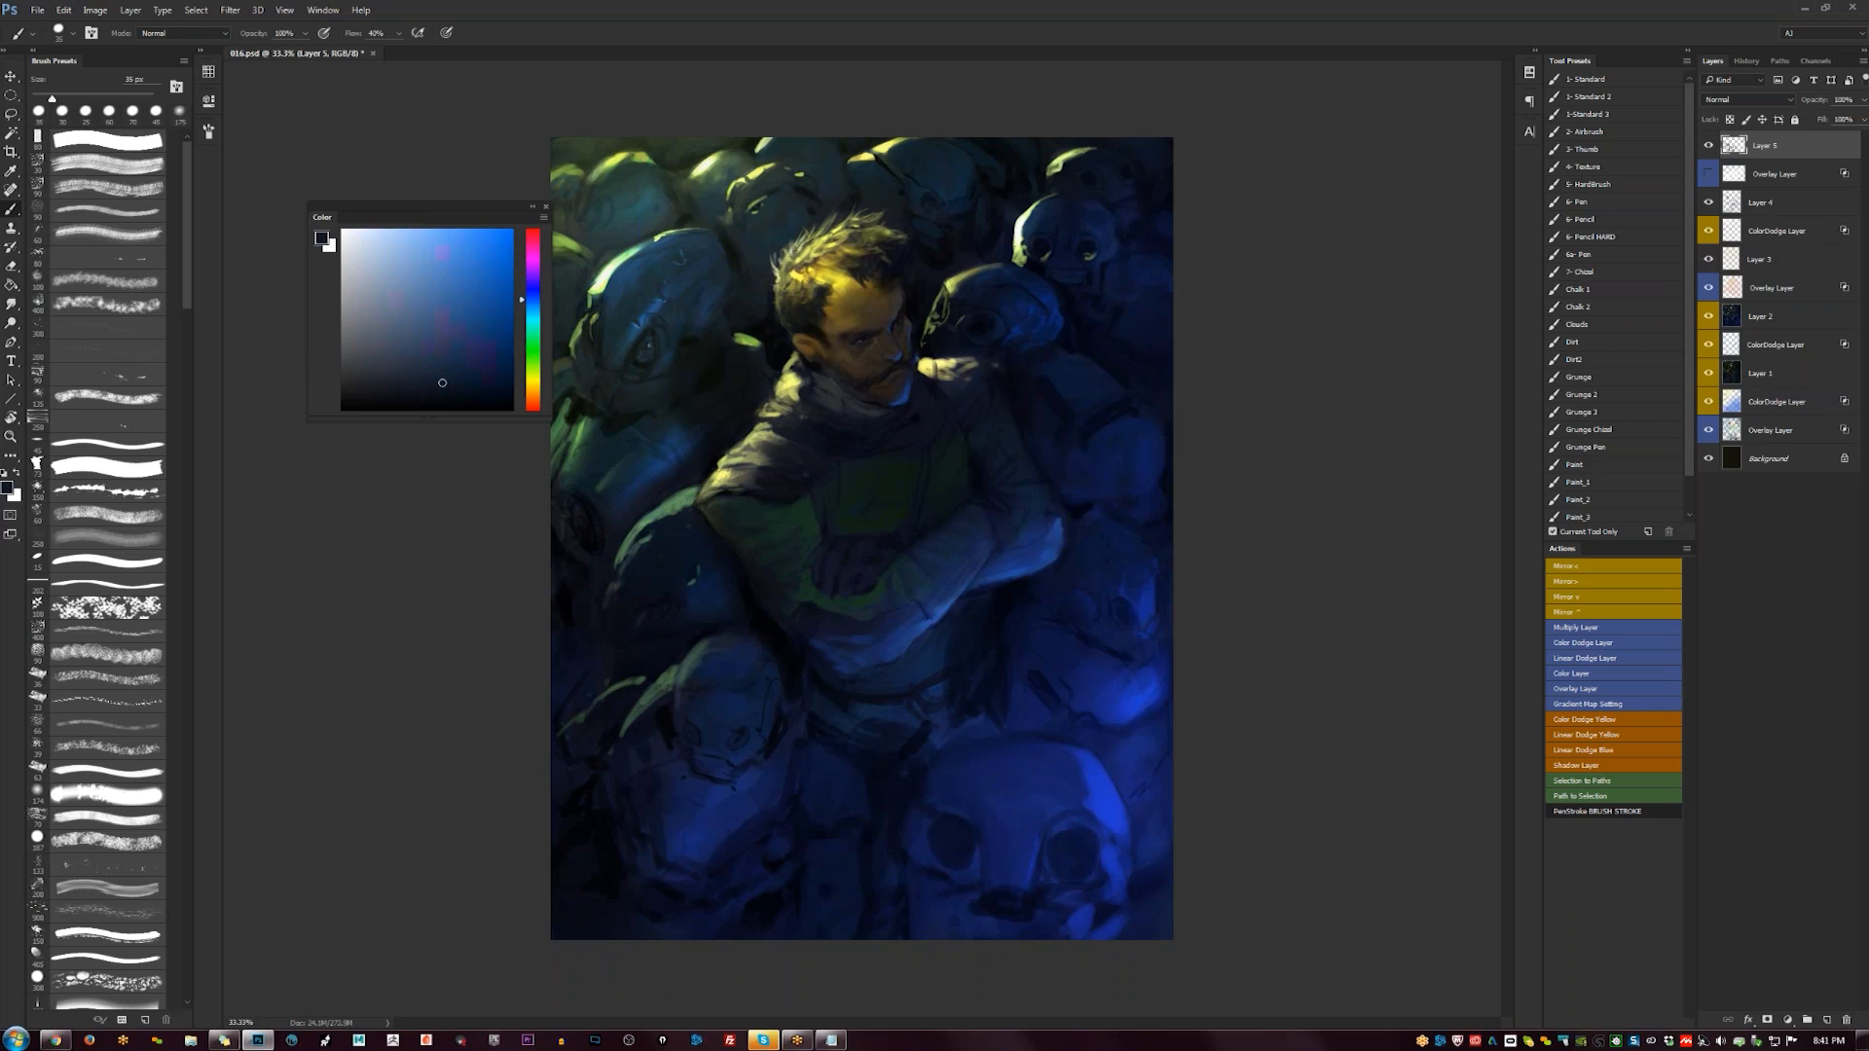
pyautogui.keyDown('alt'); pyautogui.click(1029, 439); pyautogui.keyUp('alt')
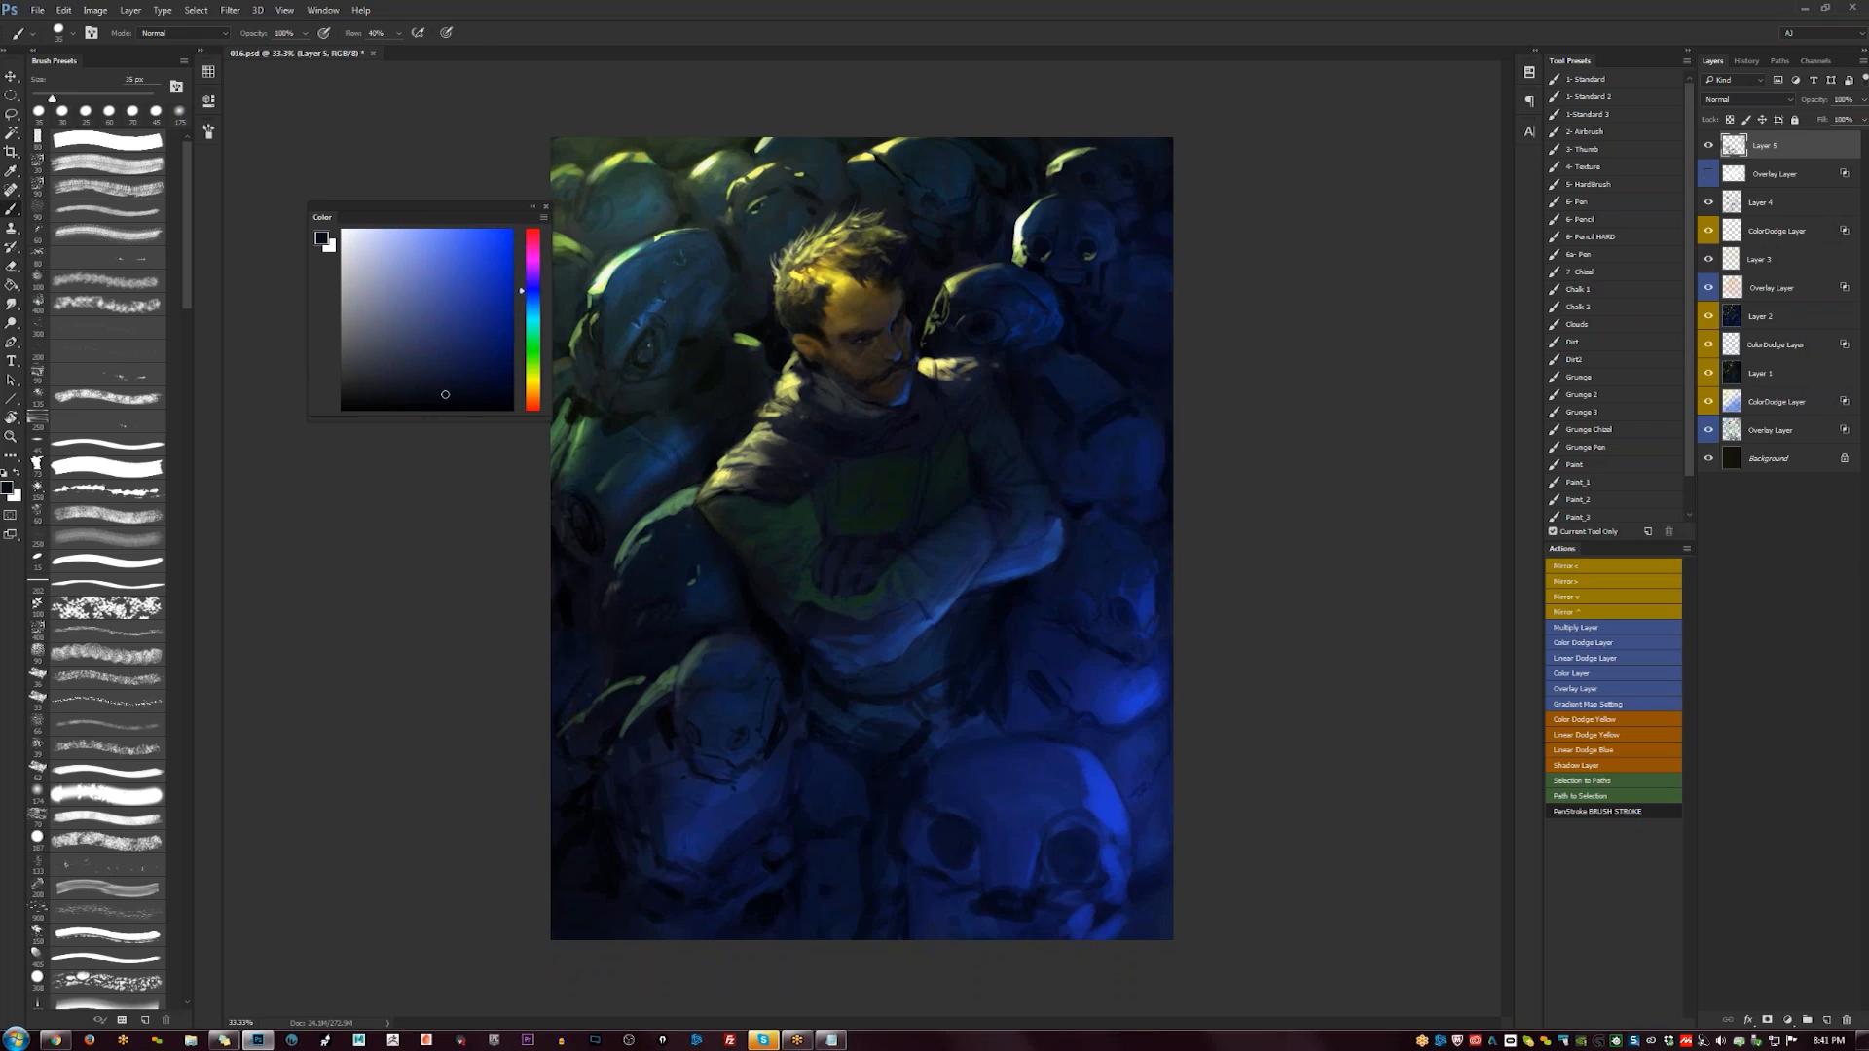
pyautogui.press('d')
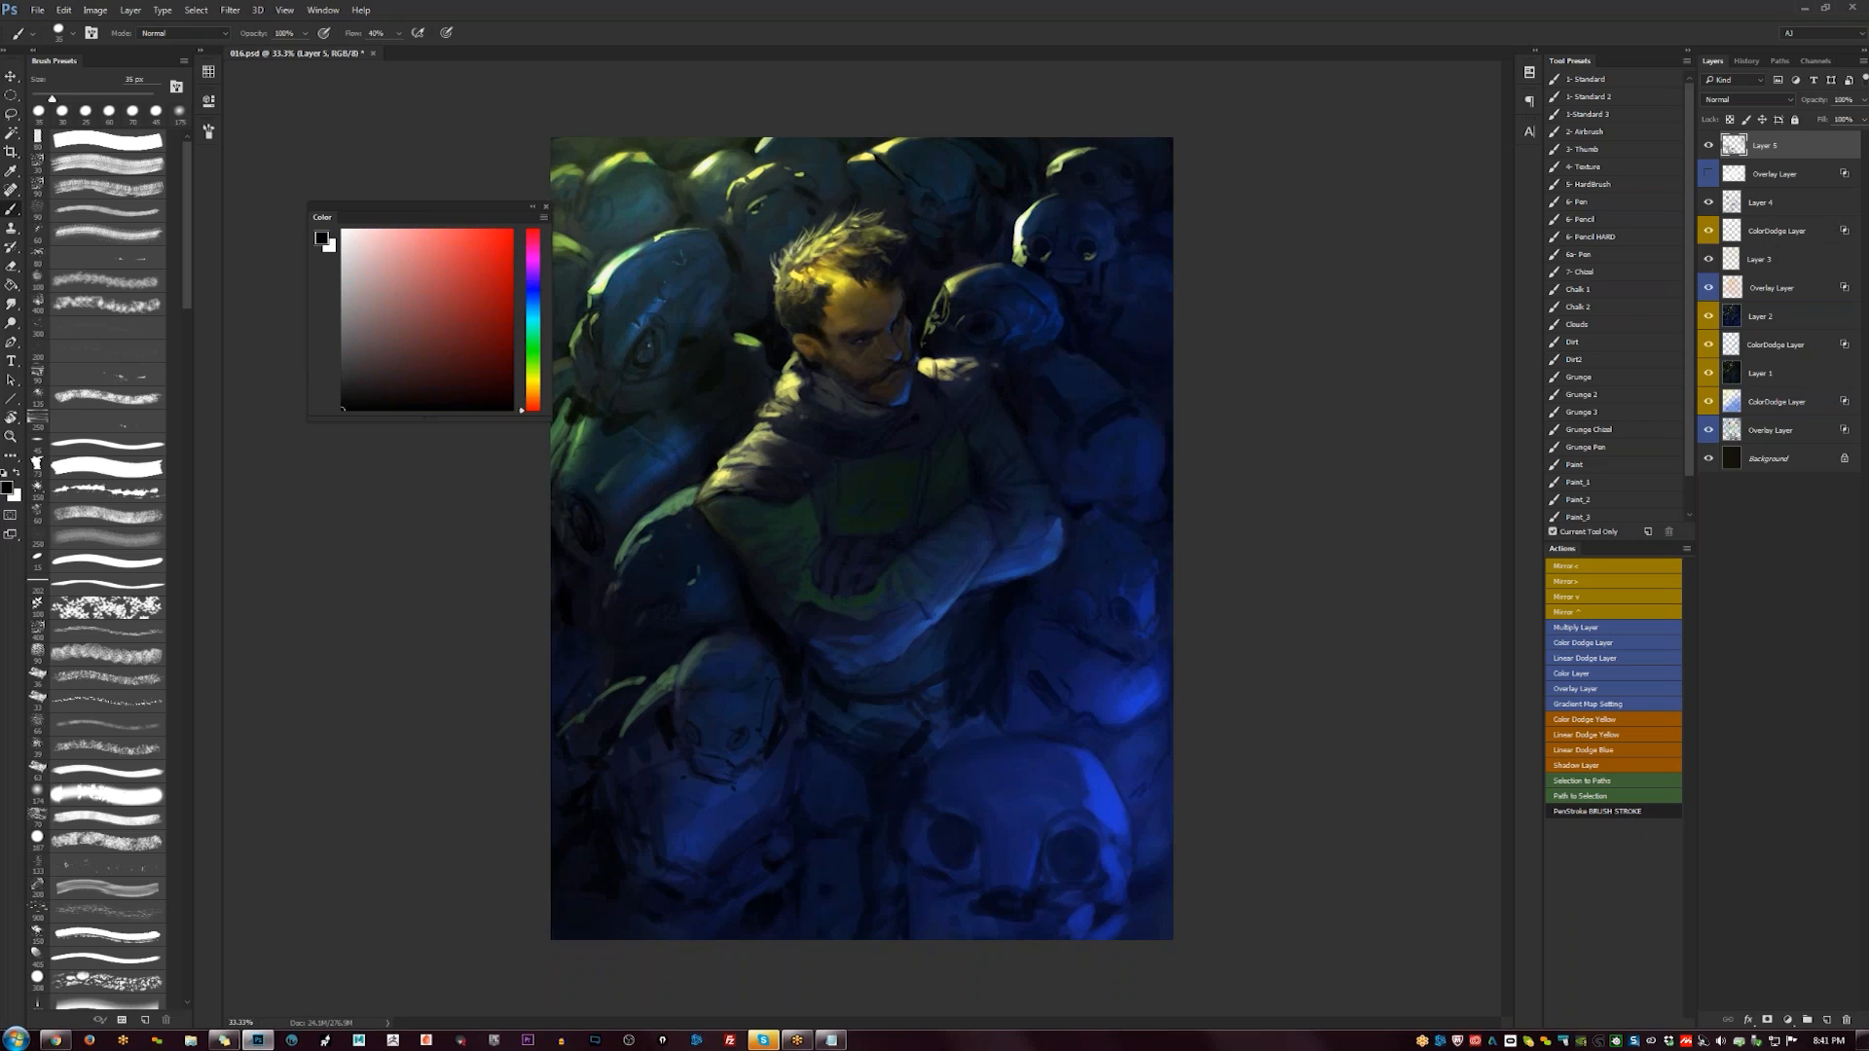
pyautogui.keyDown('alt'); pyautogui.click(732, 553); pyautogui.keyUp('alt')
pyautogui.press(']')
pyautogui.press(']')
pyautogui.keyDown('alt'); pyautogui.click(712, 506); pyautogui.keyUp('alt')
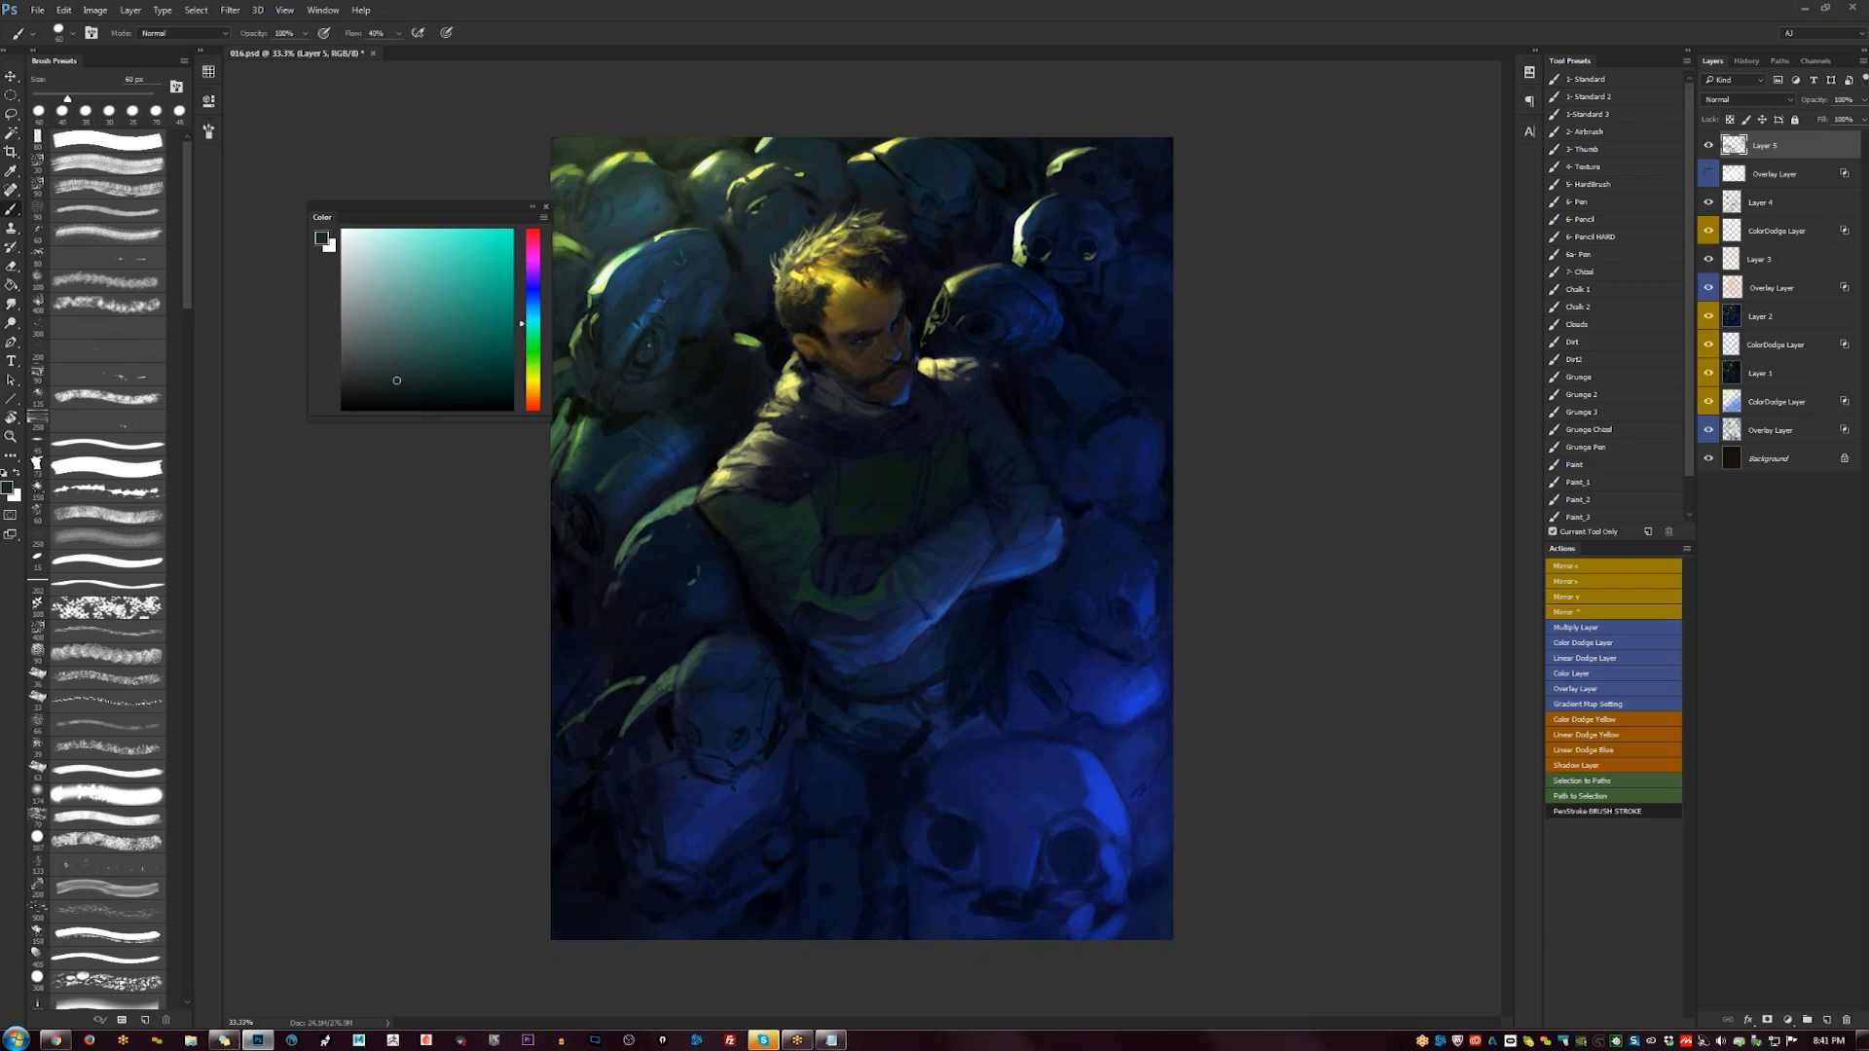
# - Mirror the canvas and deepen the shadows around the chest panel and hand in black with a 25 px brush
pyautogui.keyDown('ctrl'); pyautogui.keyDown('alt'); pyautogui.click(915, 532); pyautogui.keyUp('alt'); pyautogui.keyUp('ctrl')
pyautogui.keyDown('ctrl'); pyautogui.keyDown('alt'); pyautogui.click(915, 532); pyautogui.keyUp('alt'); pyautogui.keyUp('ctrl')
pyautogui.press('F2')
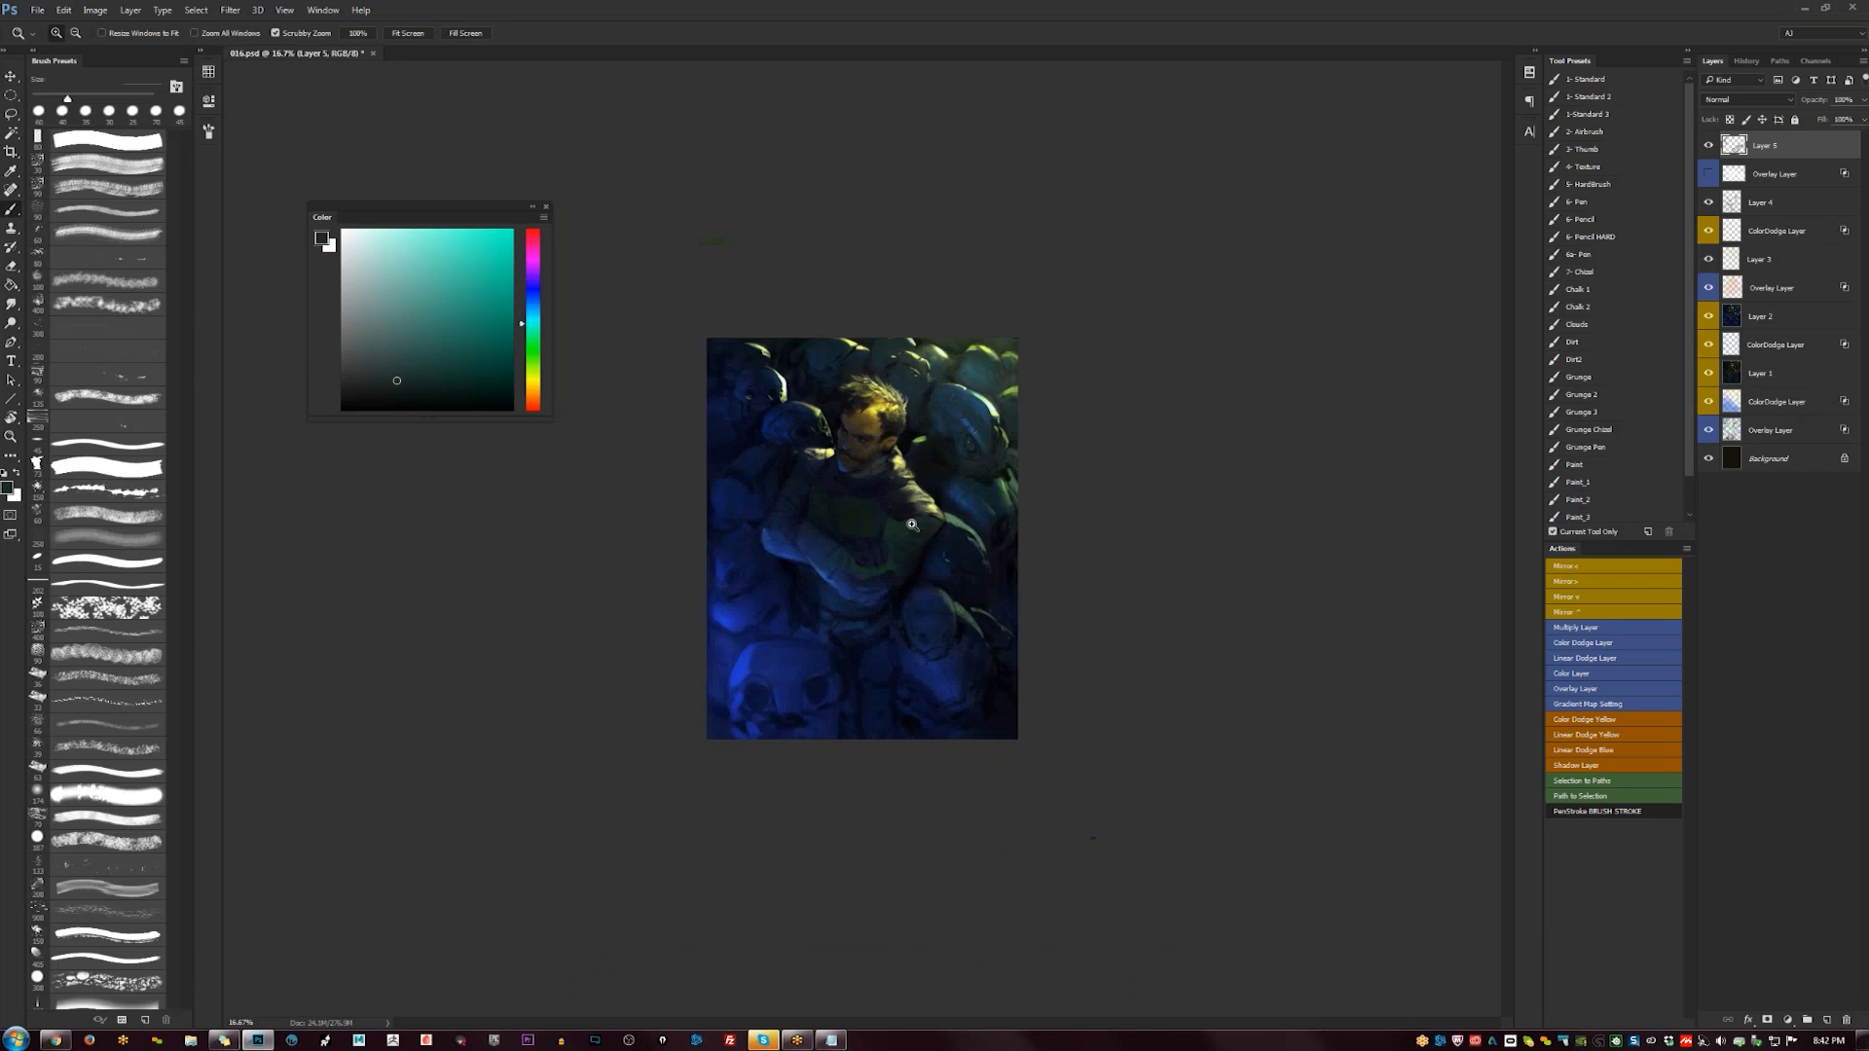
pyautogui.keyDown('ctrl'); pyautogui.click(915, 531); pyautogui.keyUp('ctrl')
pyautogui.hotkey('ctrl', '+')
pyautogui.press('d')
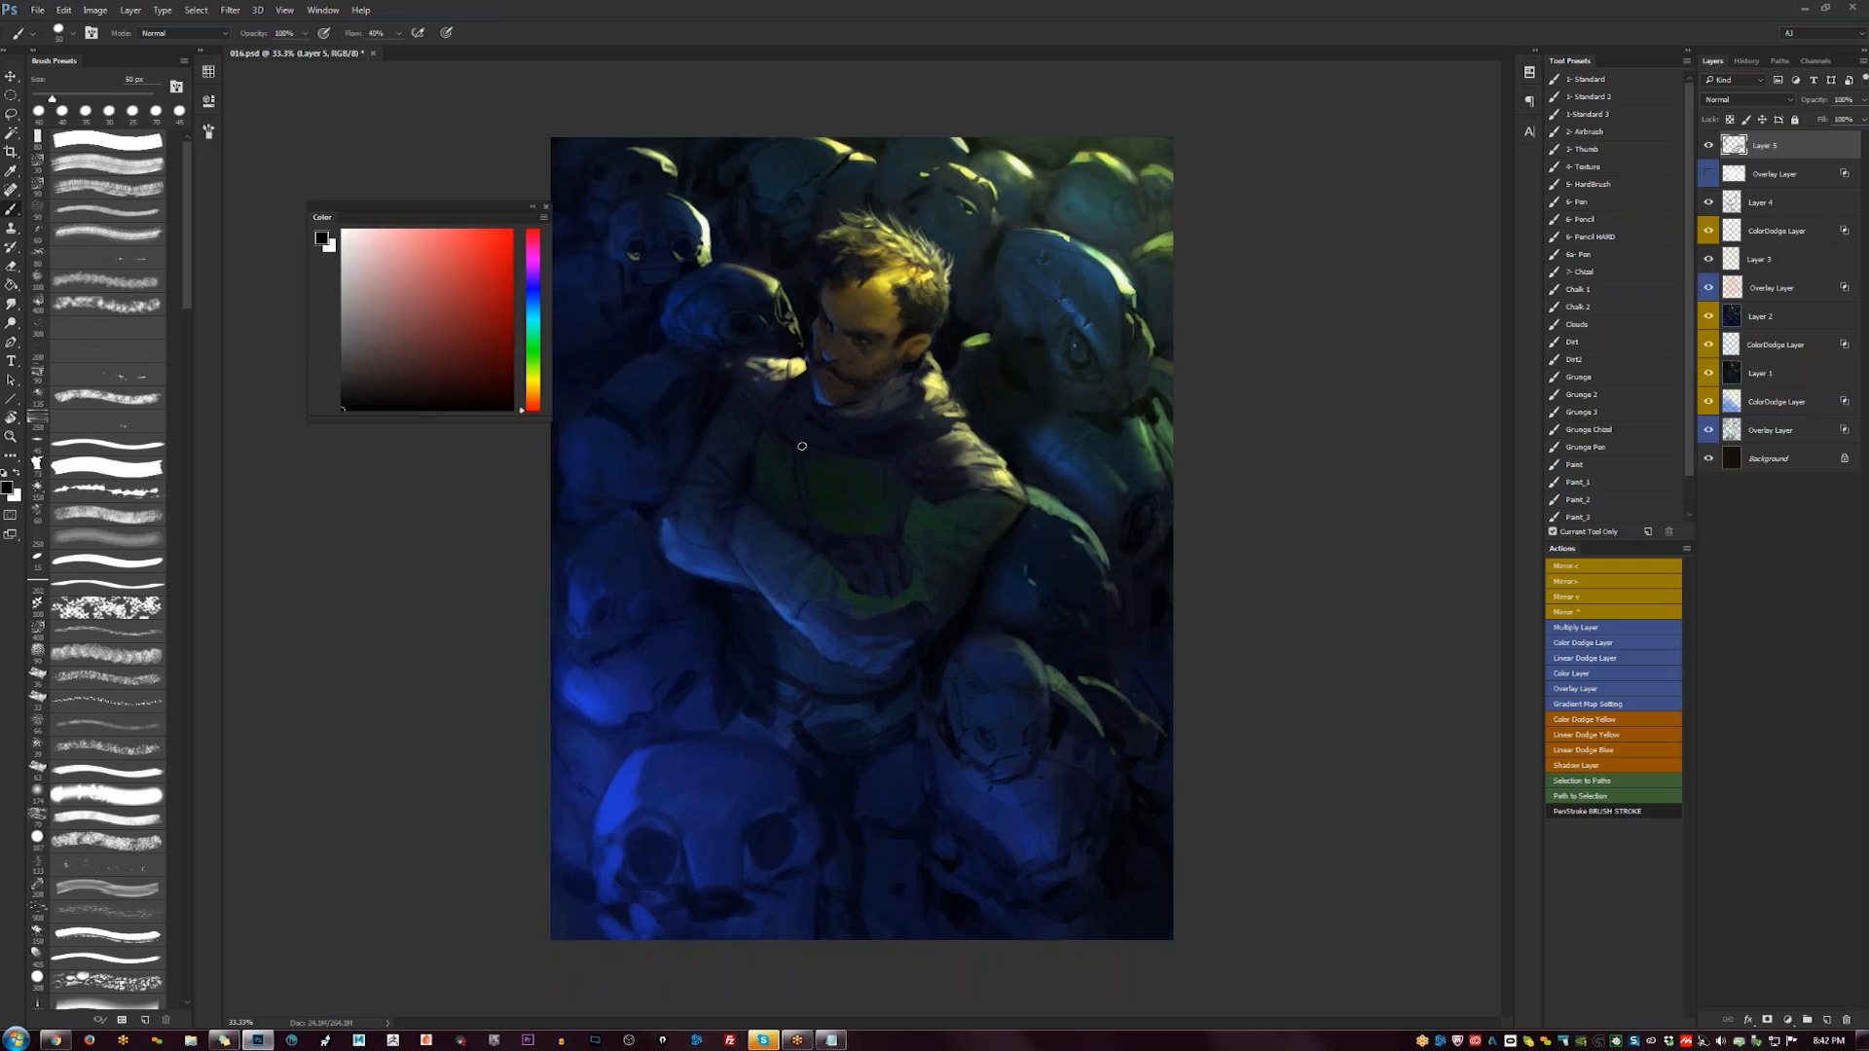
pyautogui.press('[')
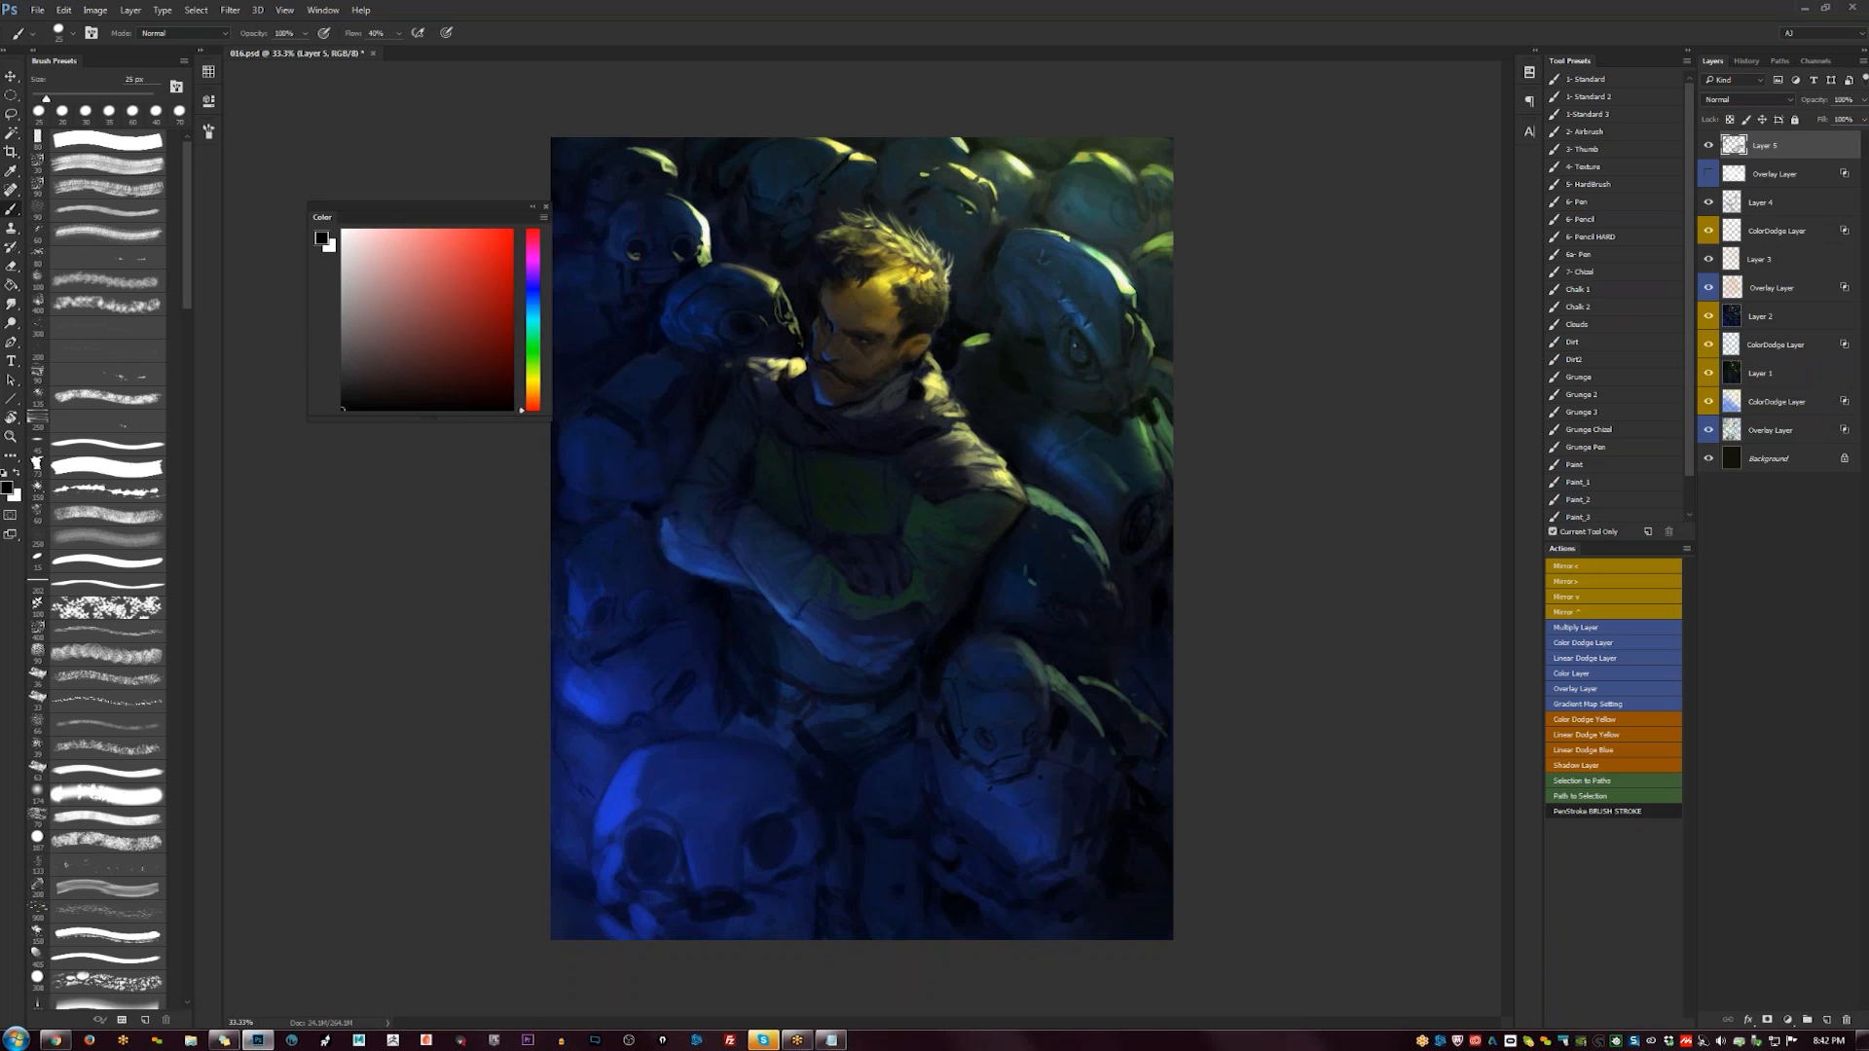
# - Mirror the canvas back and touch up the man's scarf and chin with the grey-blue and blue sampled there
pyautogui.scroll(1, 841, 409)
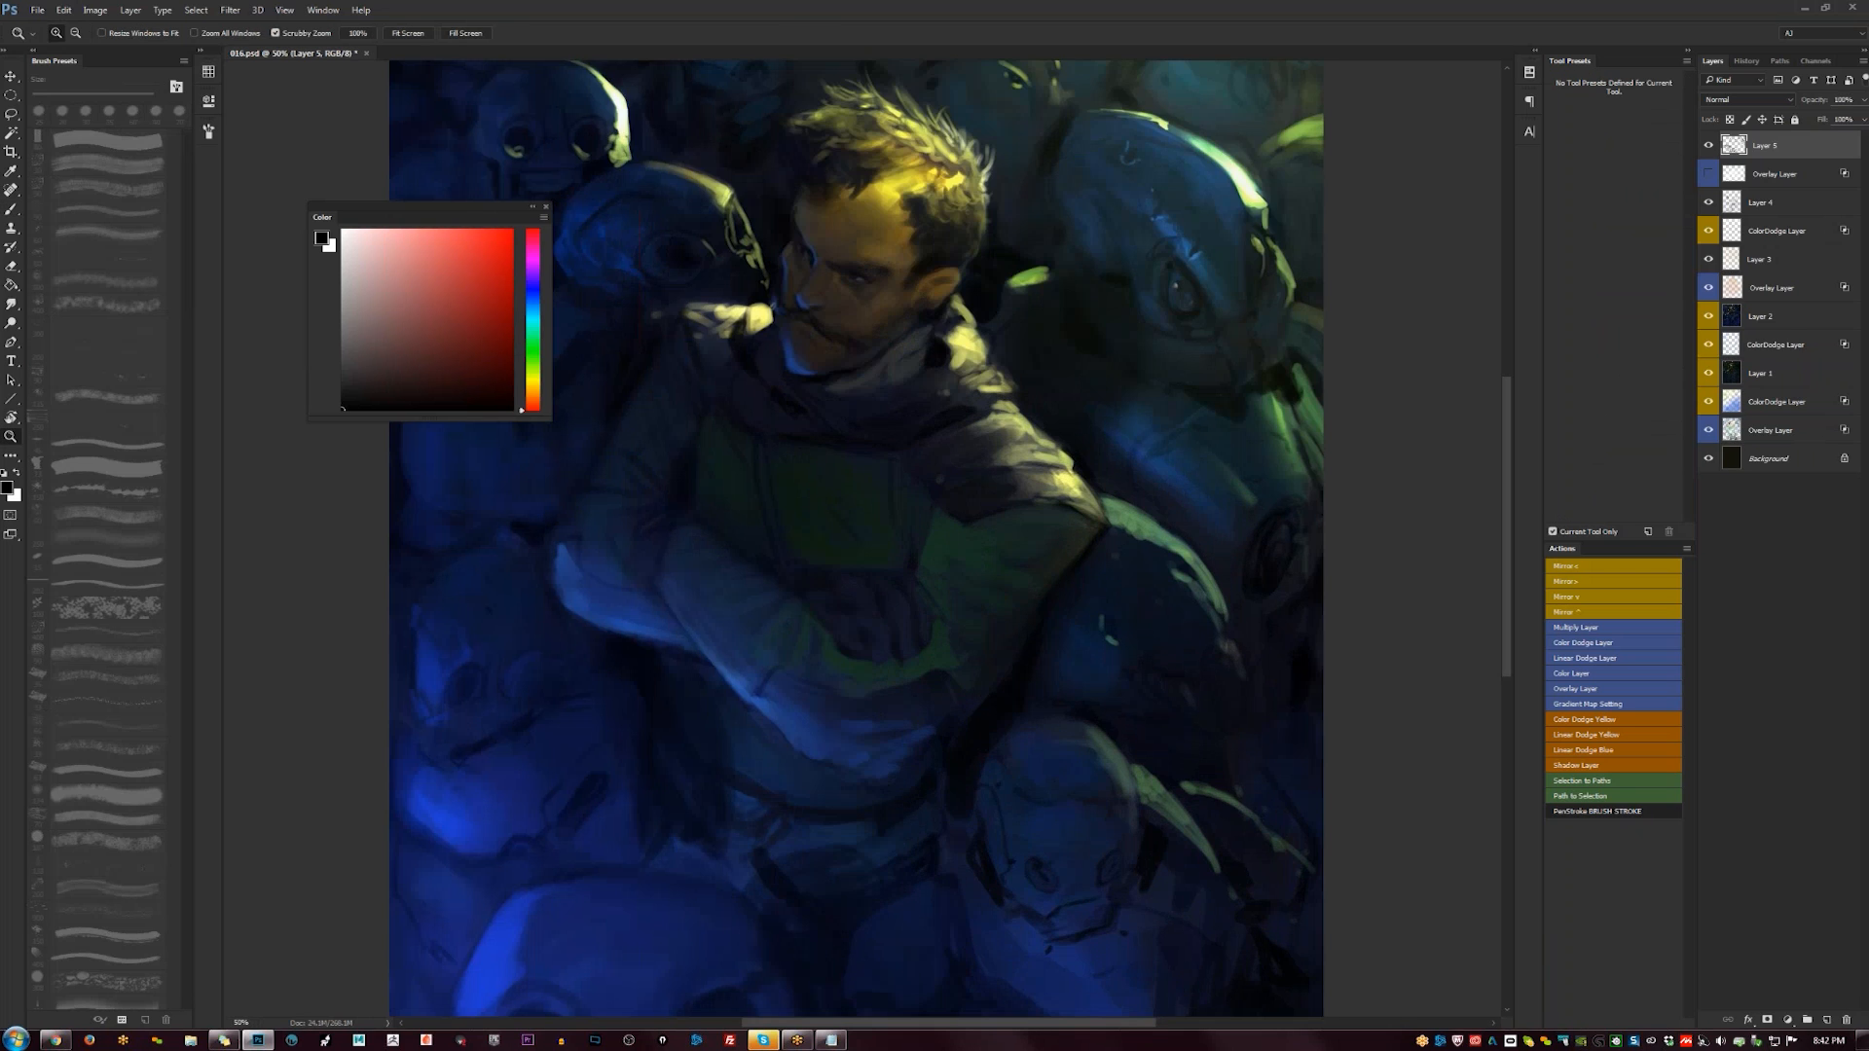
pyautogui.keyDown('alt'); pyautogui.click(768, 392); pyautogui.keyUp('alt')
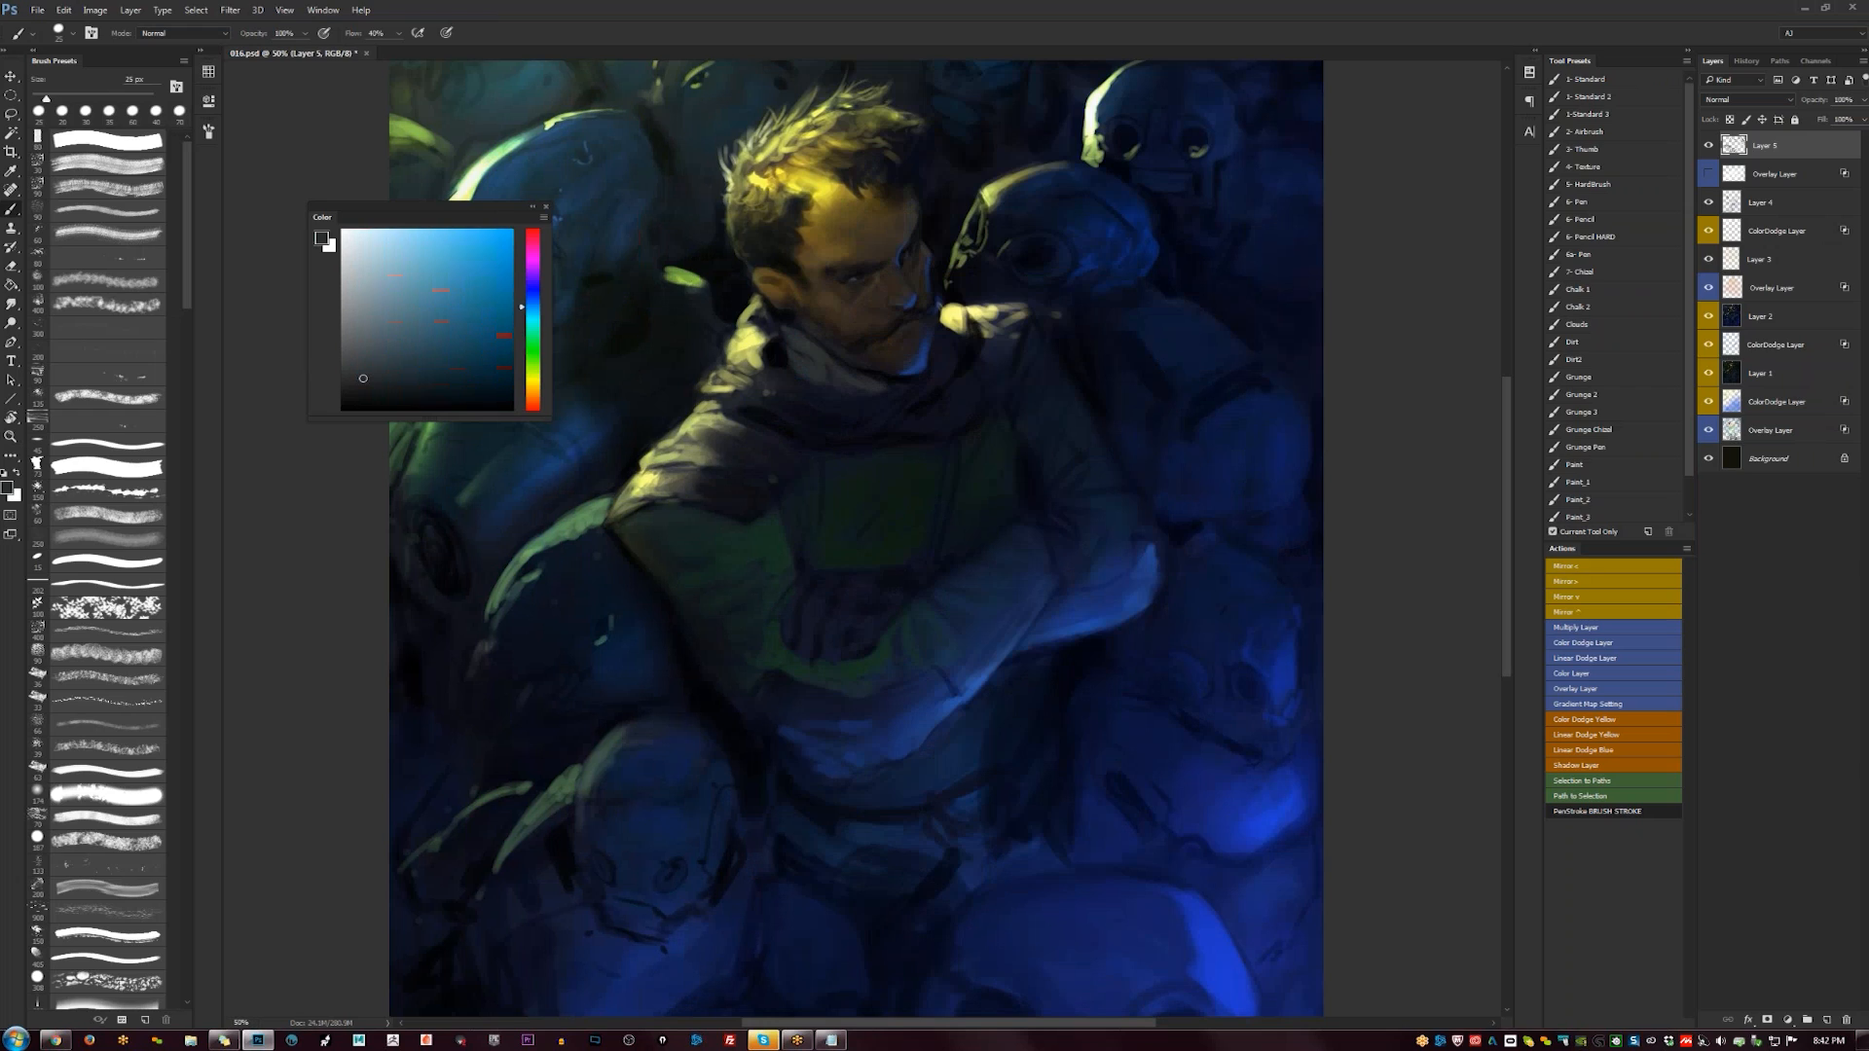
pyautogui.press('[')
pyautogui.keyDown('alt'); pyautogui.click(918, 360); pyautogui.keyUp('alt')
pyautogui.press(']')
pyautogui.press(']')
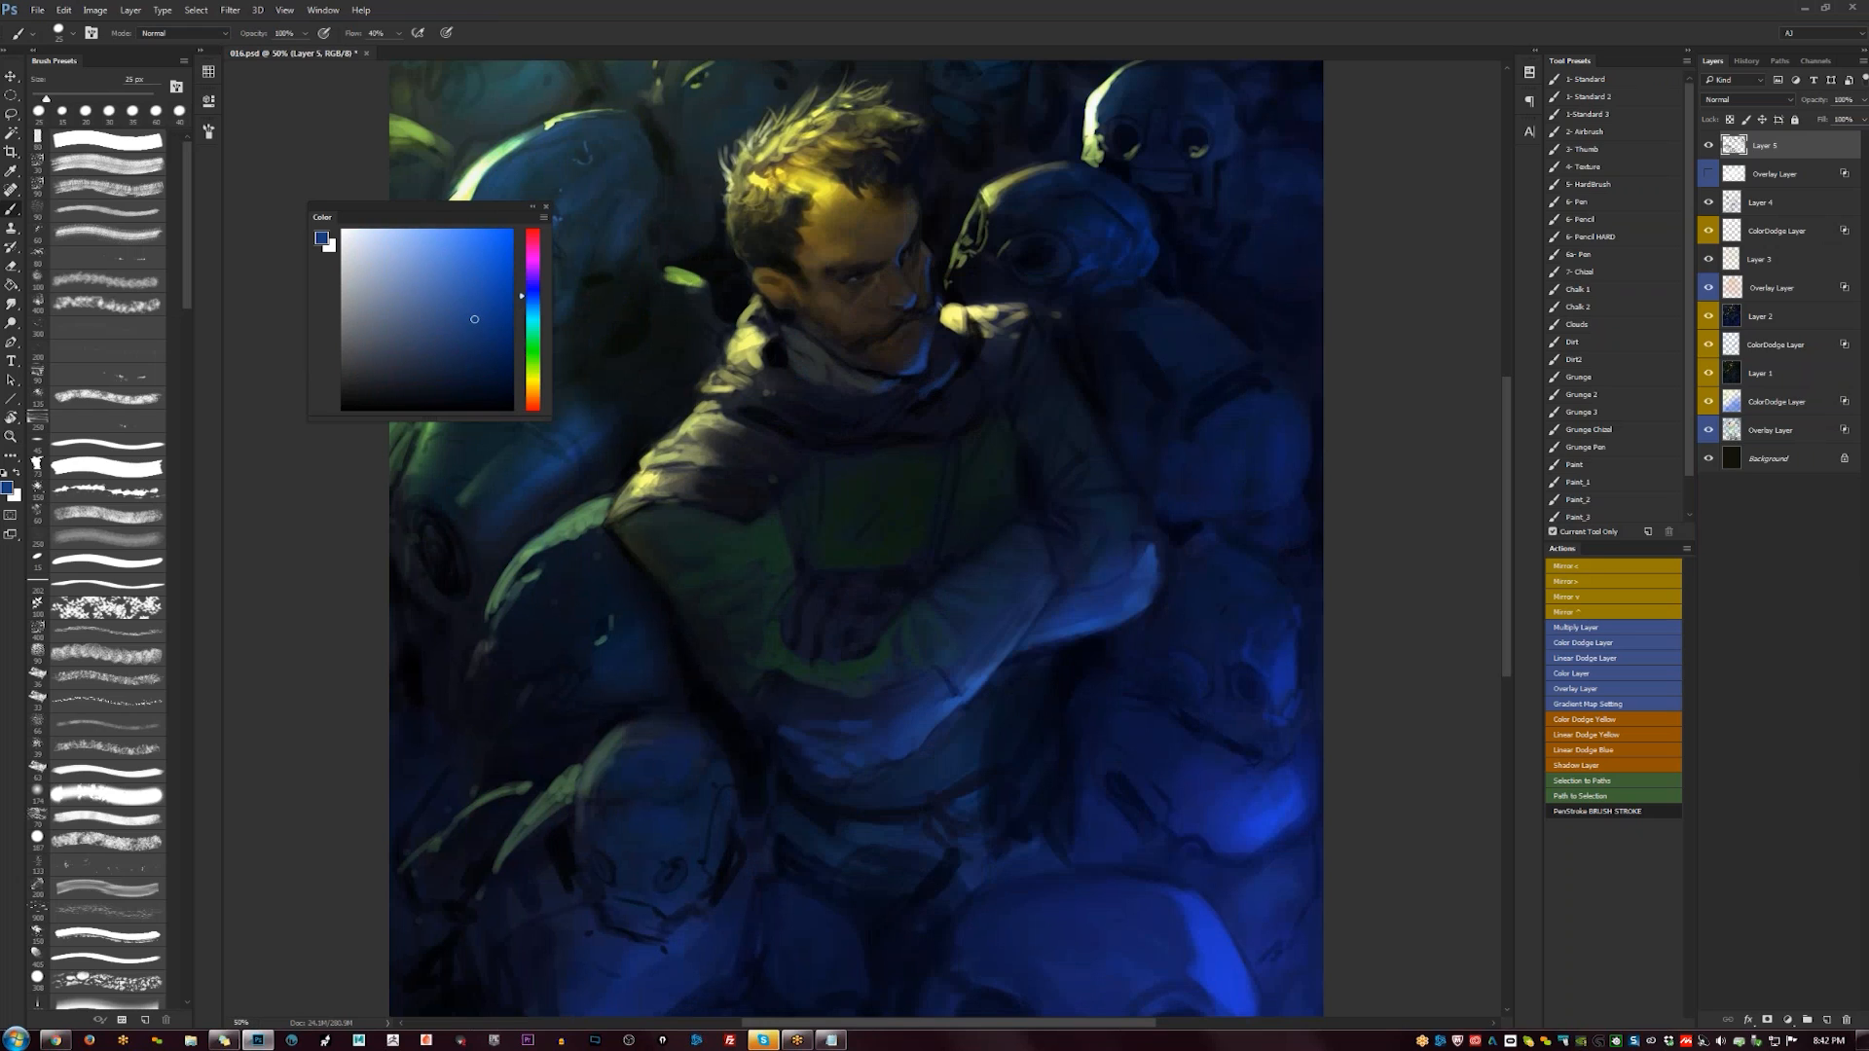
pyautogui.press('[')
# - Mirror the canvas, check the whole composition and the man up close, and return to the Brush tool
pyautogui.press('z')
pyautogui.keyDown('alt'); pyautogui.click(933, 568); pyautogui.keyUp('alt')
pyautogui.keyDown('alt'); pyautogui.click(932, 567); pyautogui.keyUp('alt')
pyautogui.keyDown('alt'); pyautogui.click(933, 568); pyautogui.keyUp('alt')
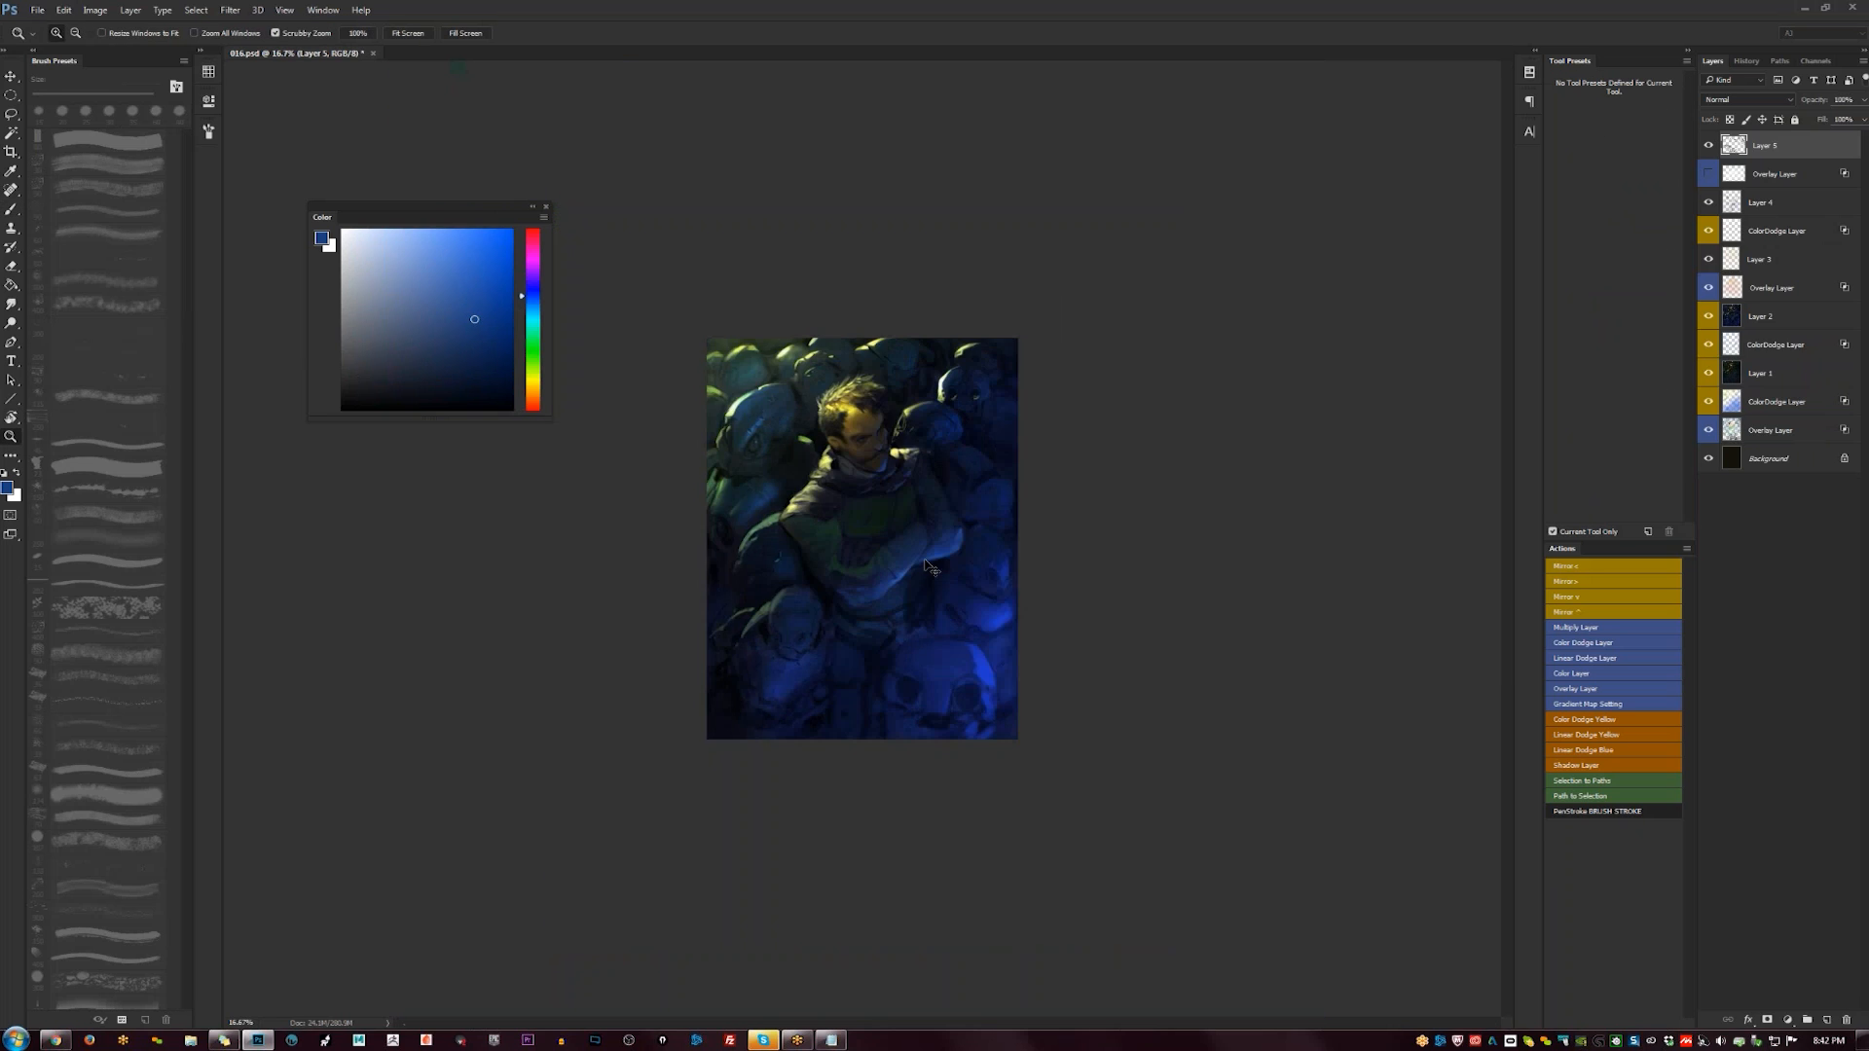
pyautogui.hotkey('ctrl', 'shift', 'h')
pyautogui.click(890, 503)
pyautogui.click(890, 503)
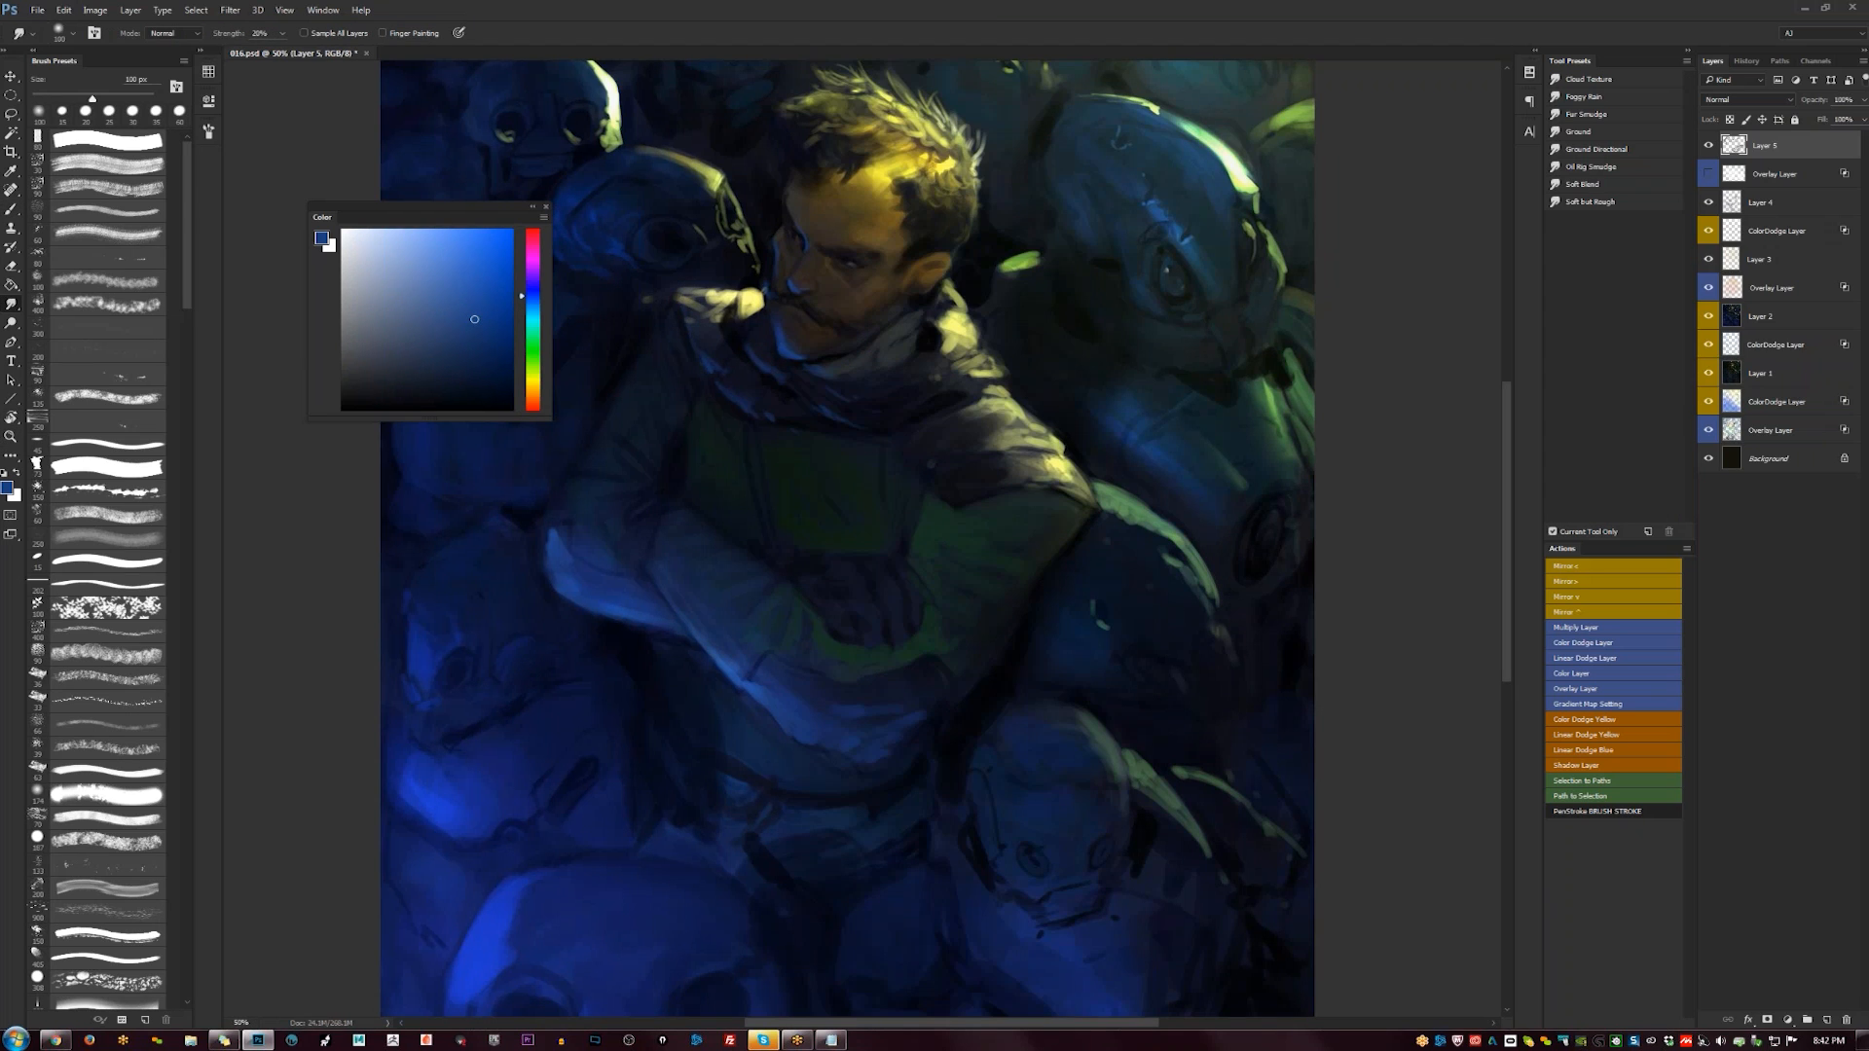
pyautogui.press('[')
pyautogui.press('b')
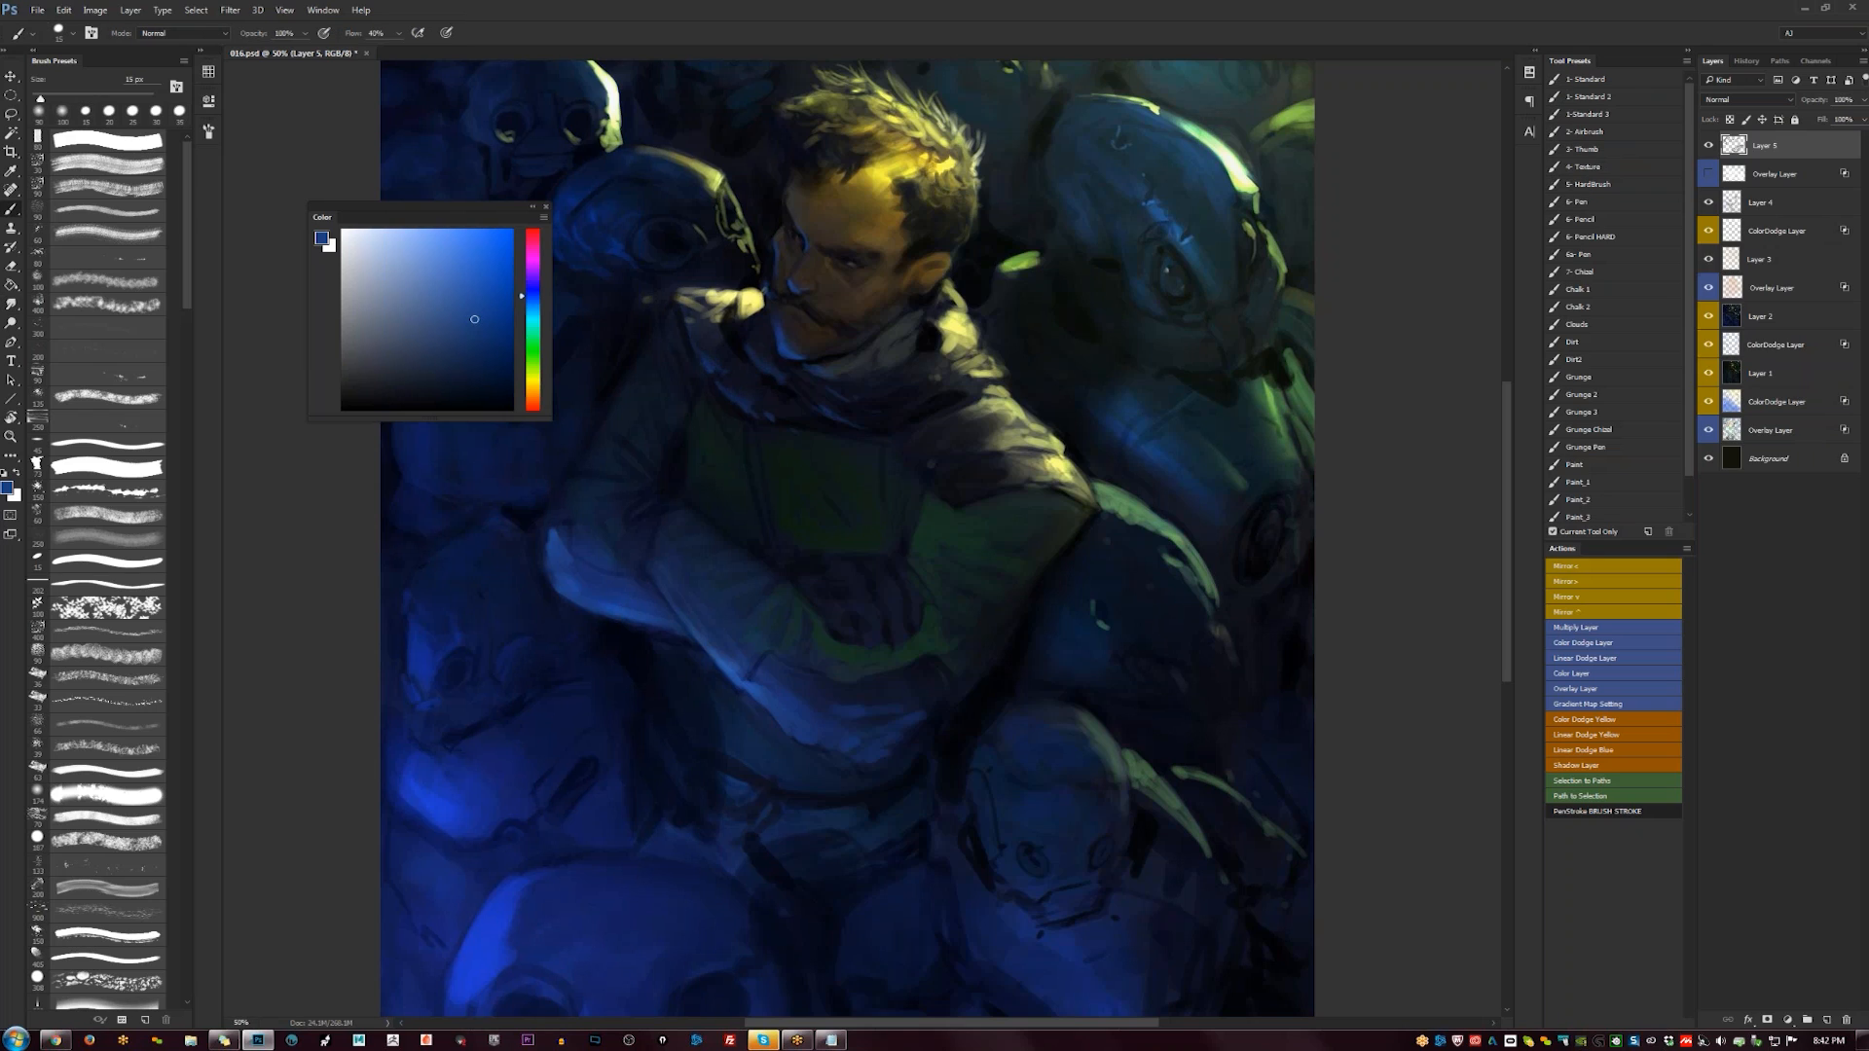
# - Paint the man's chest beside the far shoulder with sampled dark teal and dark blue, using a brush of about 45 px
pyautogui.press(']')
pyautogui.press(']')
pyautogui.press(']')
pyautogui.press(']')
pyautogui.press(']')
pyautogui.press(']')
pyautogui.keyDown('alt'); pyautogui.click(731, 459); pyautogui.keyUp('alt')
pyautogui.click(468, 360)
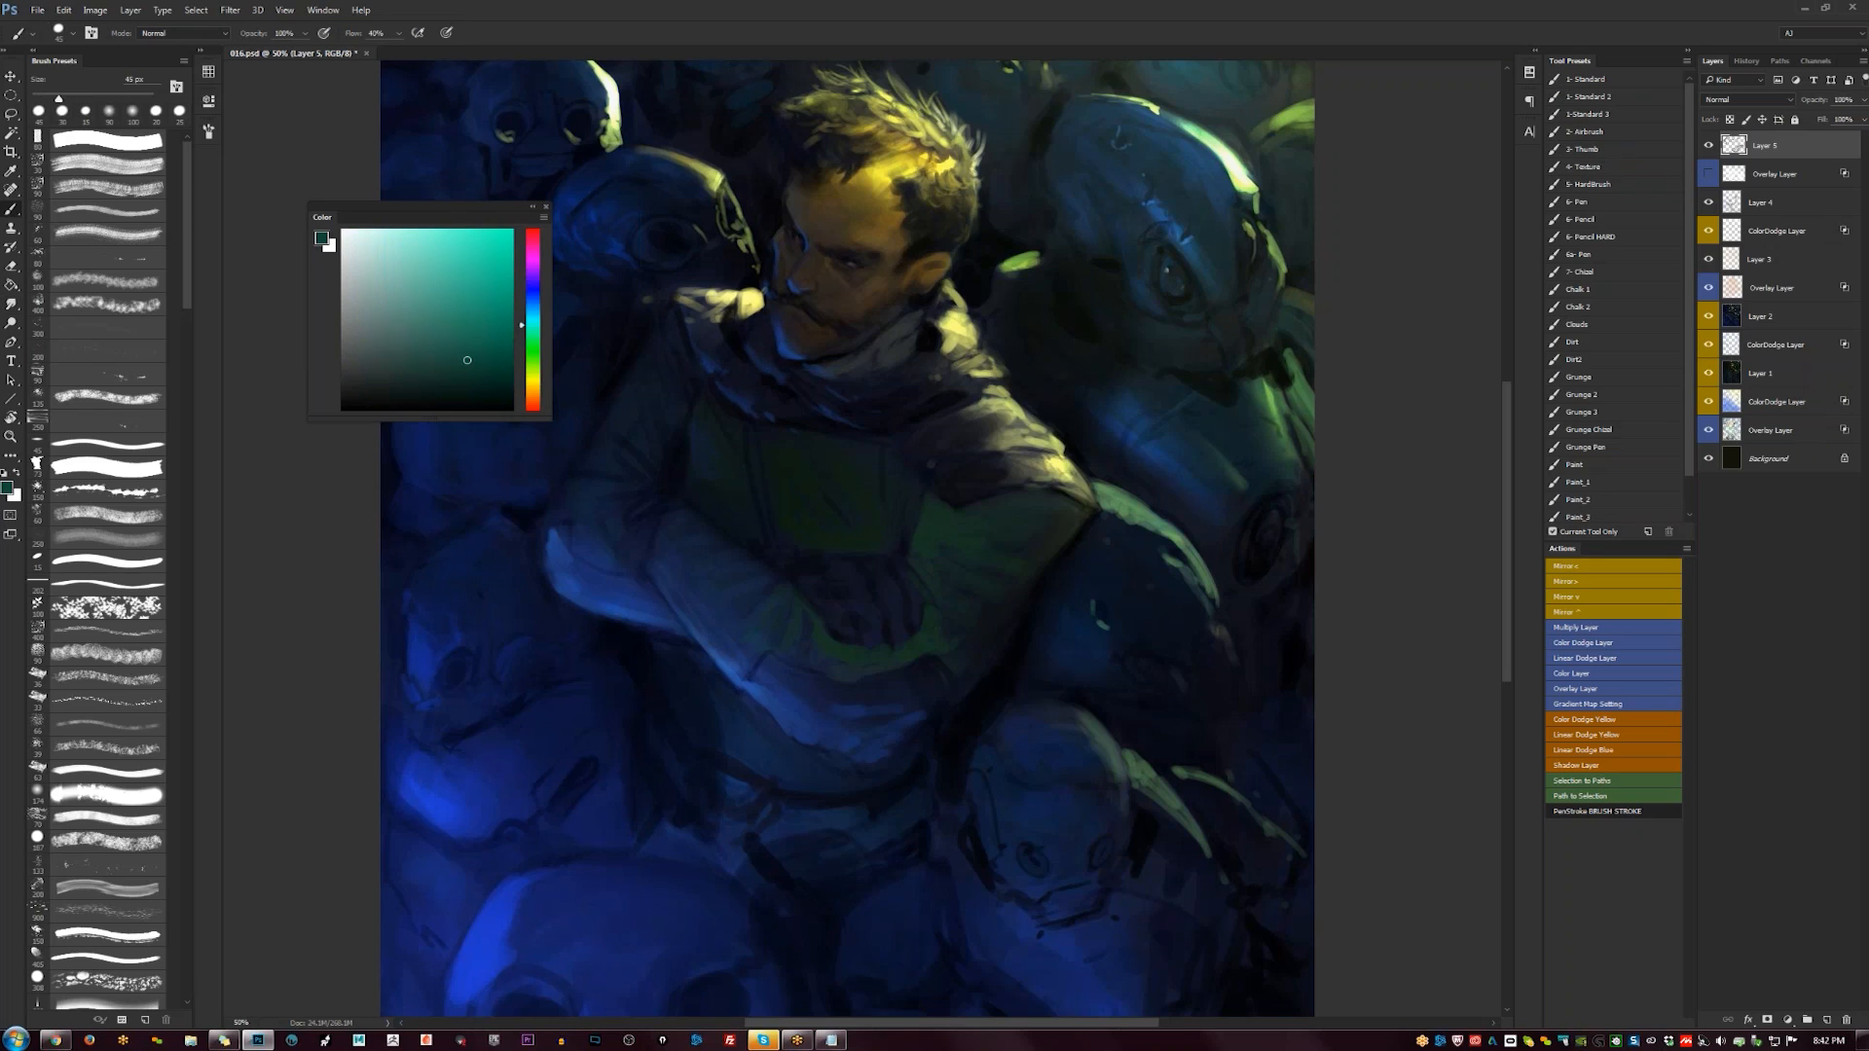
pyautogui.keyDown('alt'); pyautogui.click(698, 441); pyautogui.keyUp('alt')
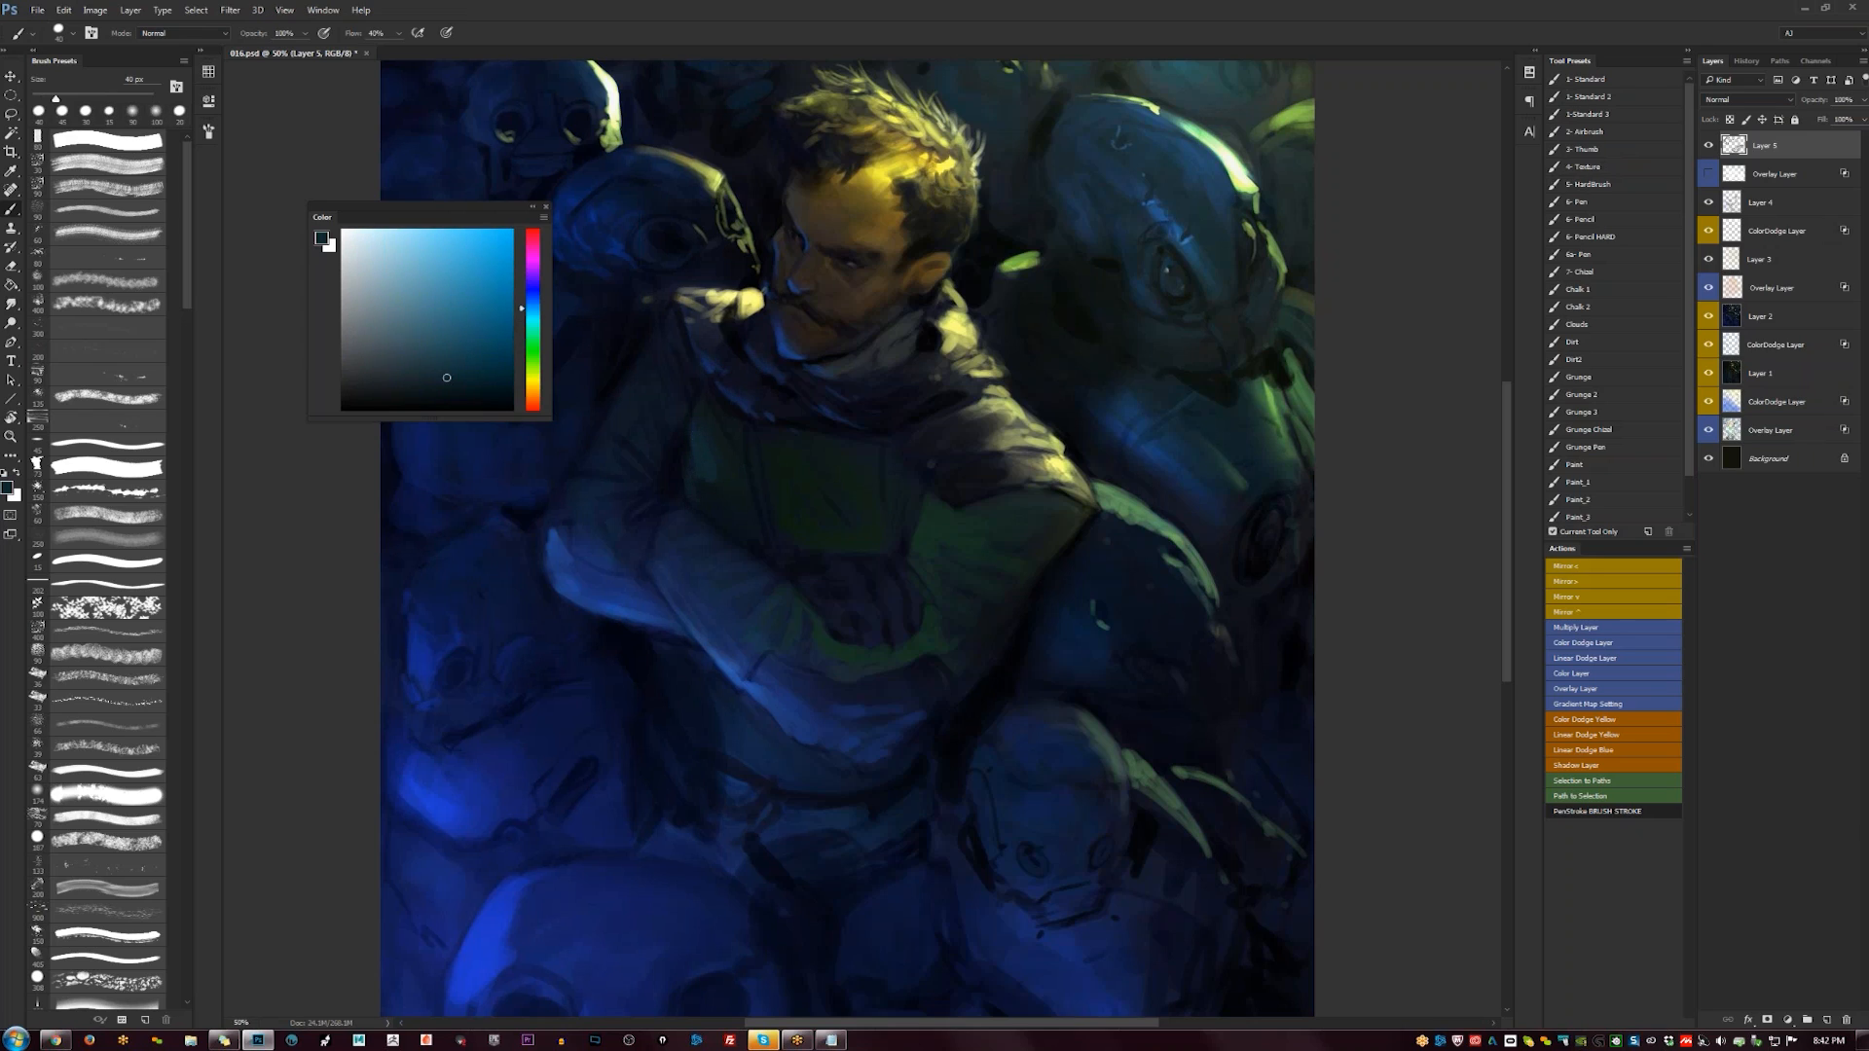
# - Blend the front forearm with dark green sampled from the sleeve, enlarging the brush to 60 px
pyautogui.press('[')
pyautogui.keyDown('alt'); pyautogui.click(803, 633); pyautogui.keyUp('alt')
pyautogui.press(']')
pyautogui.press(']')
pyautogui.press(']')
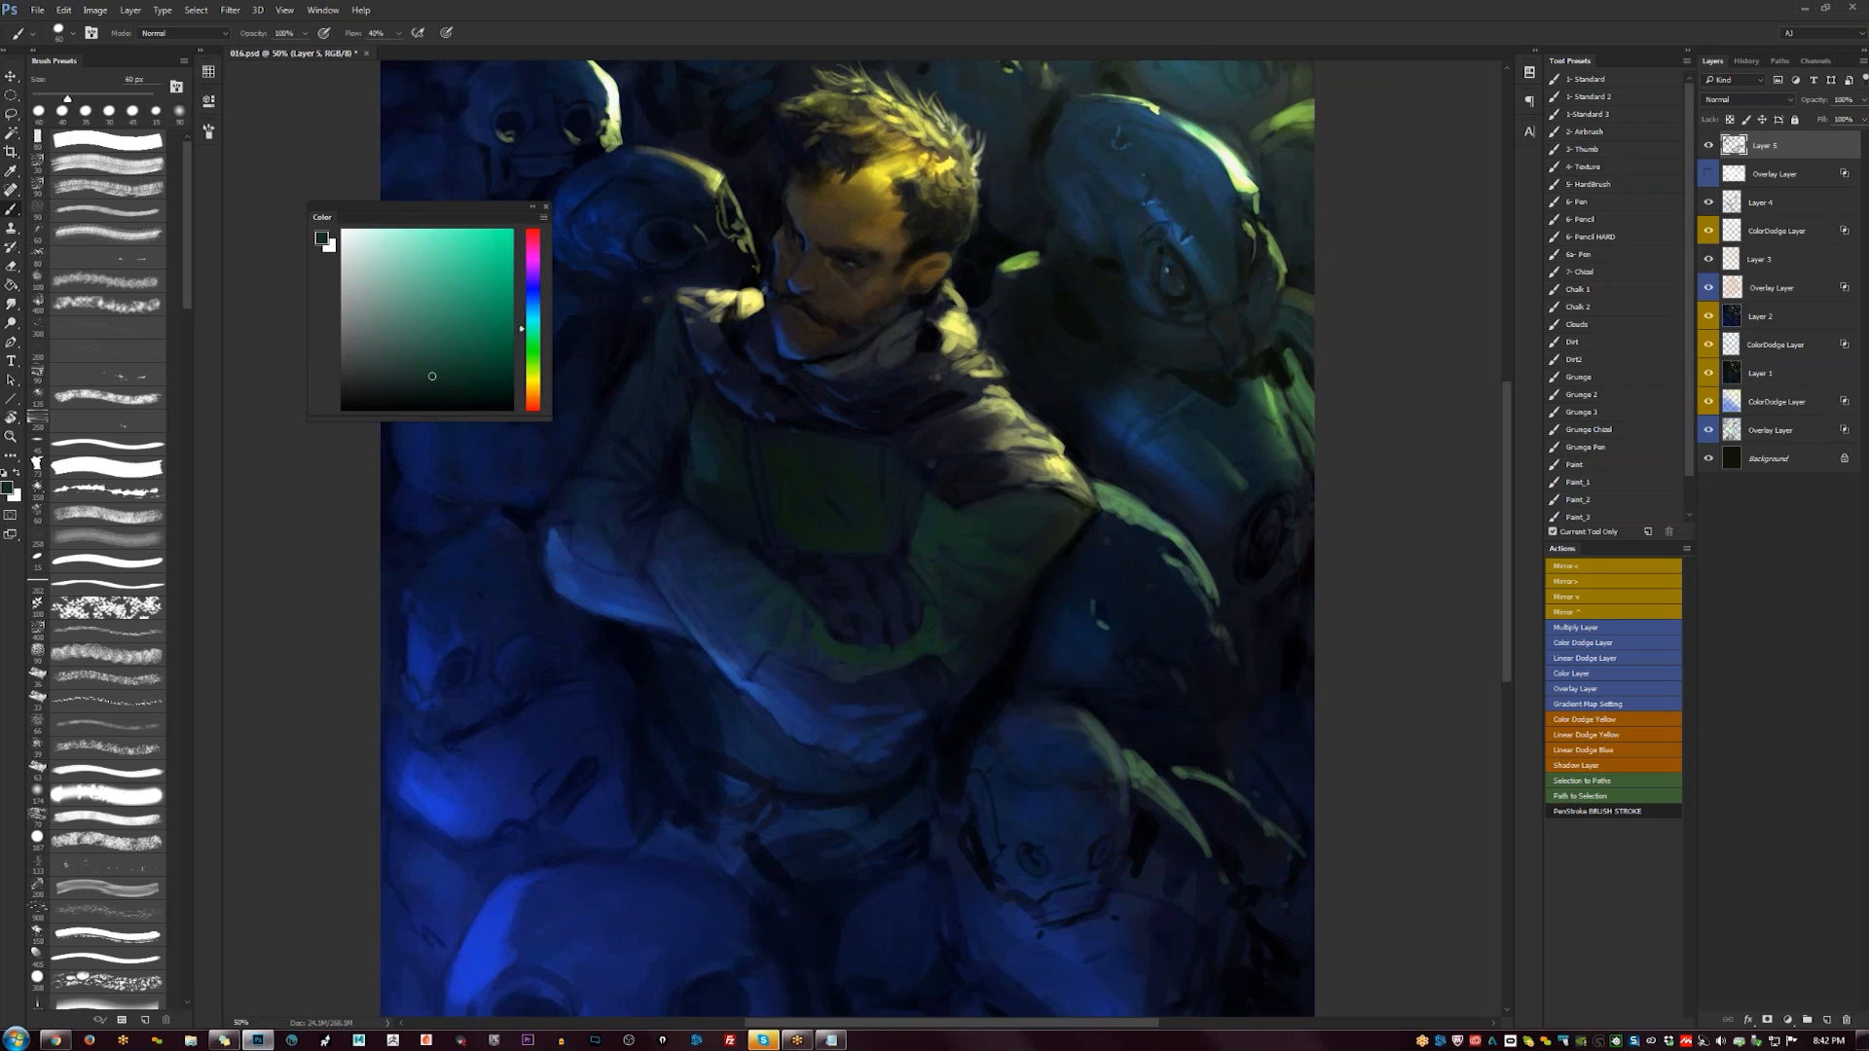
# - Darken the far upper arm and inner elbow with black and sampled dark blue, reducing the brush to 35 px
pyautogui.press('d')
pyautogui.press('[')
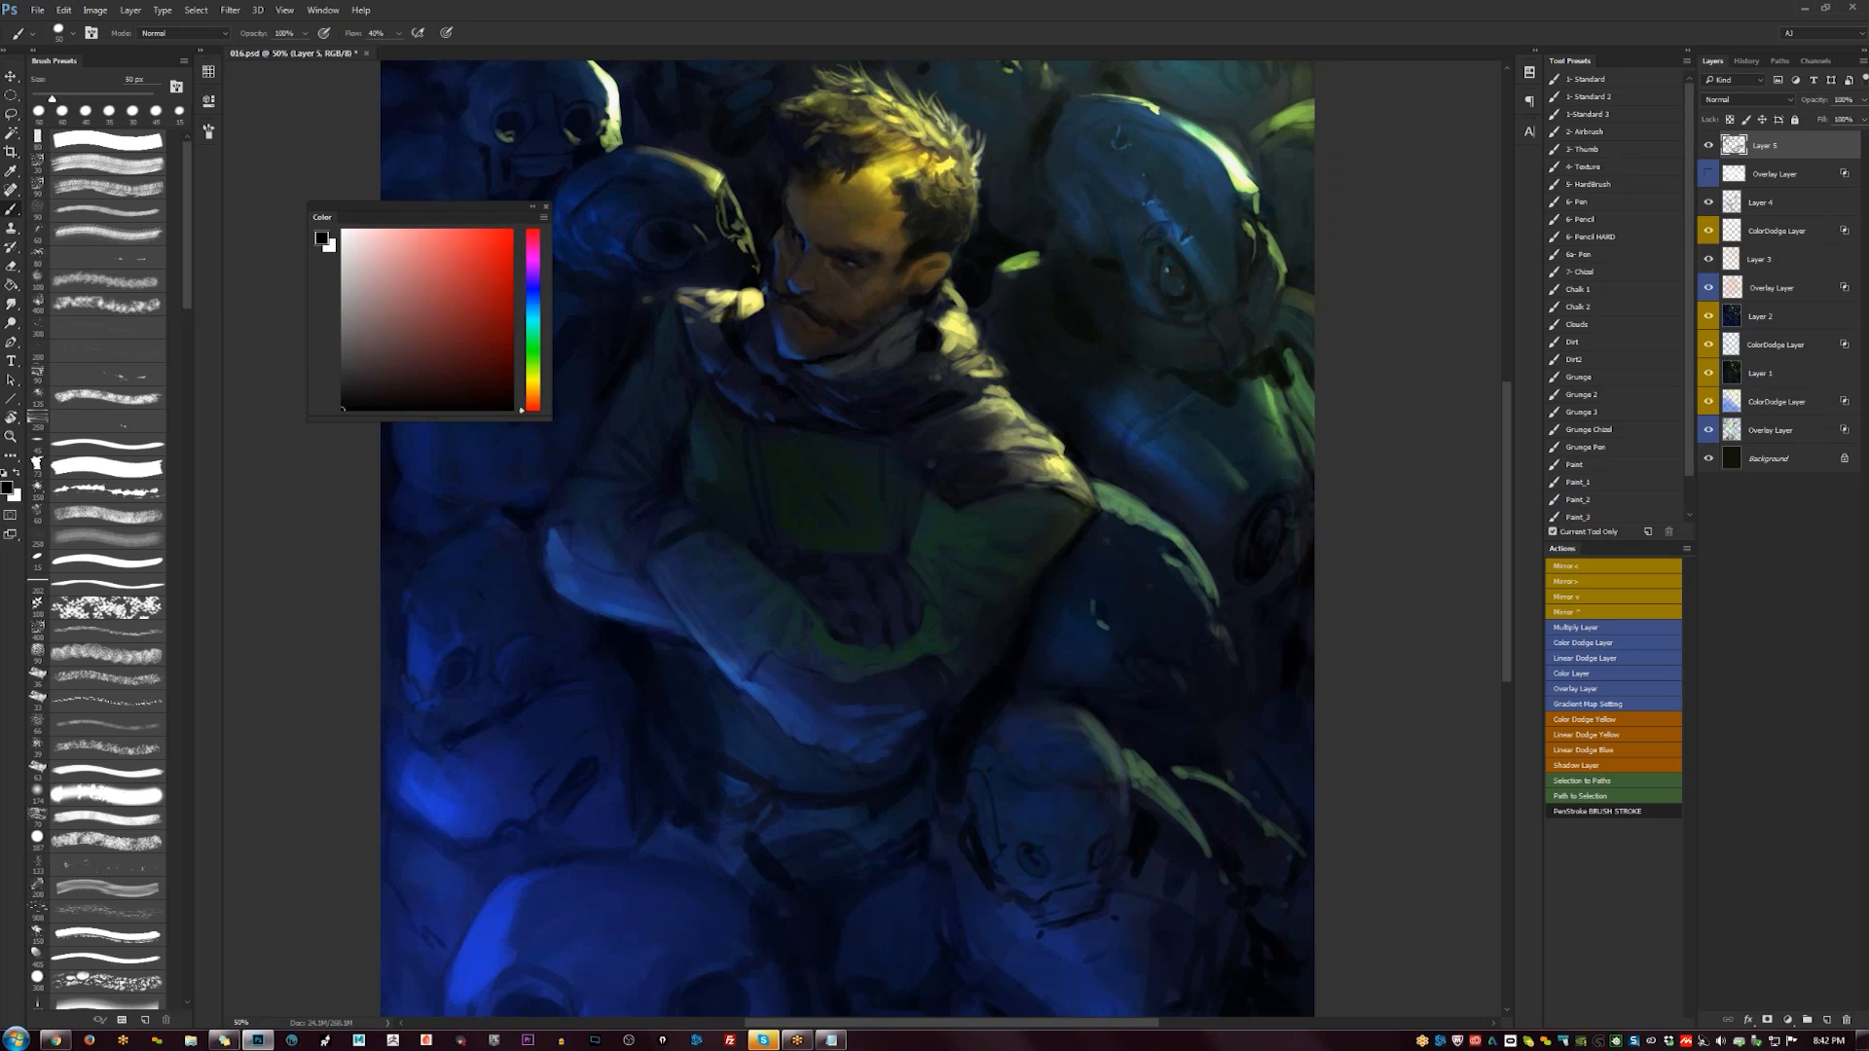
pyautogui.keyDown('alt'); pyautogui.click(705, 516); pyautogui.keyUp('alt')
pyautogui.press('d')
pyautogui.moveTo(584, 466); pyautogui.dragTo(565, 484)
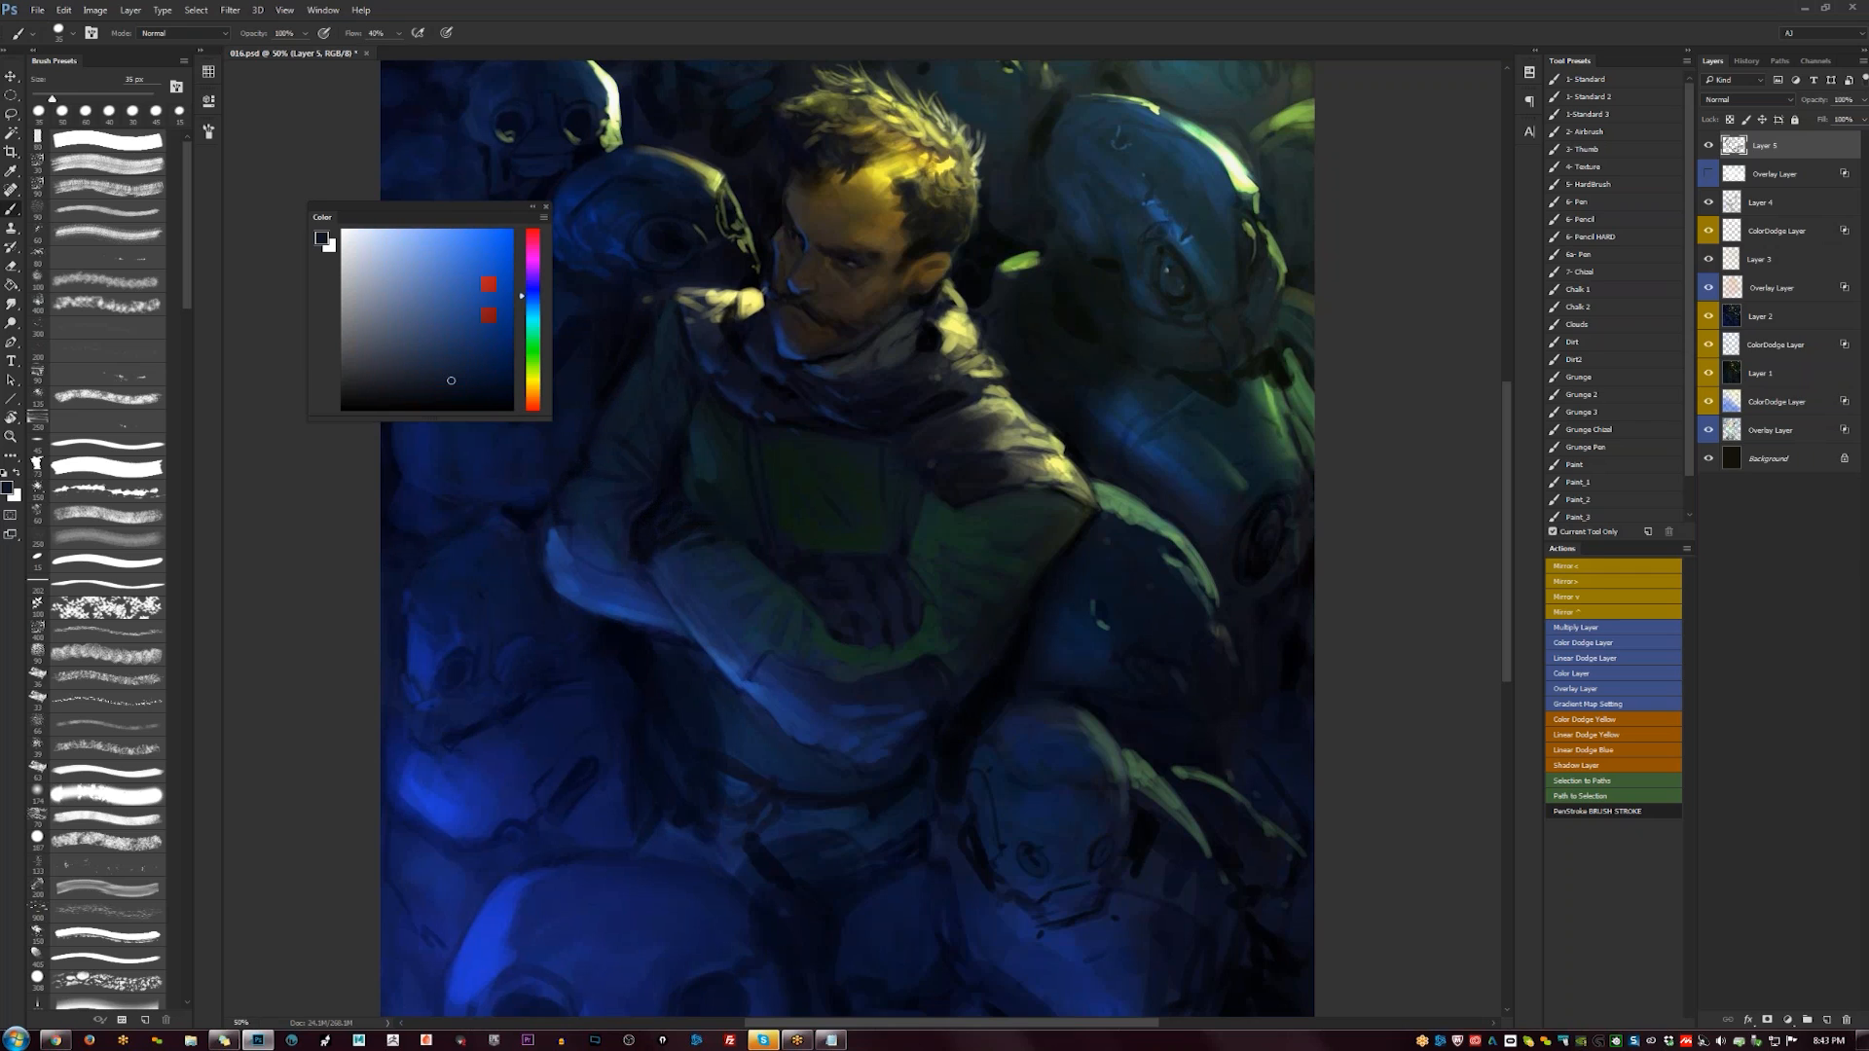
# - Tone down the bright blue light on the far elbow and the underside of the front forearm with a darker blue
pyautogui.keyDown('alt'); pyautogui.click(577, 574); pyautogui.keyUp('alt')
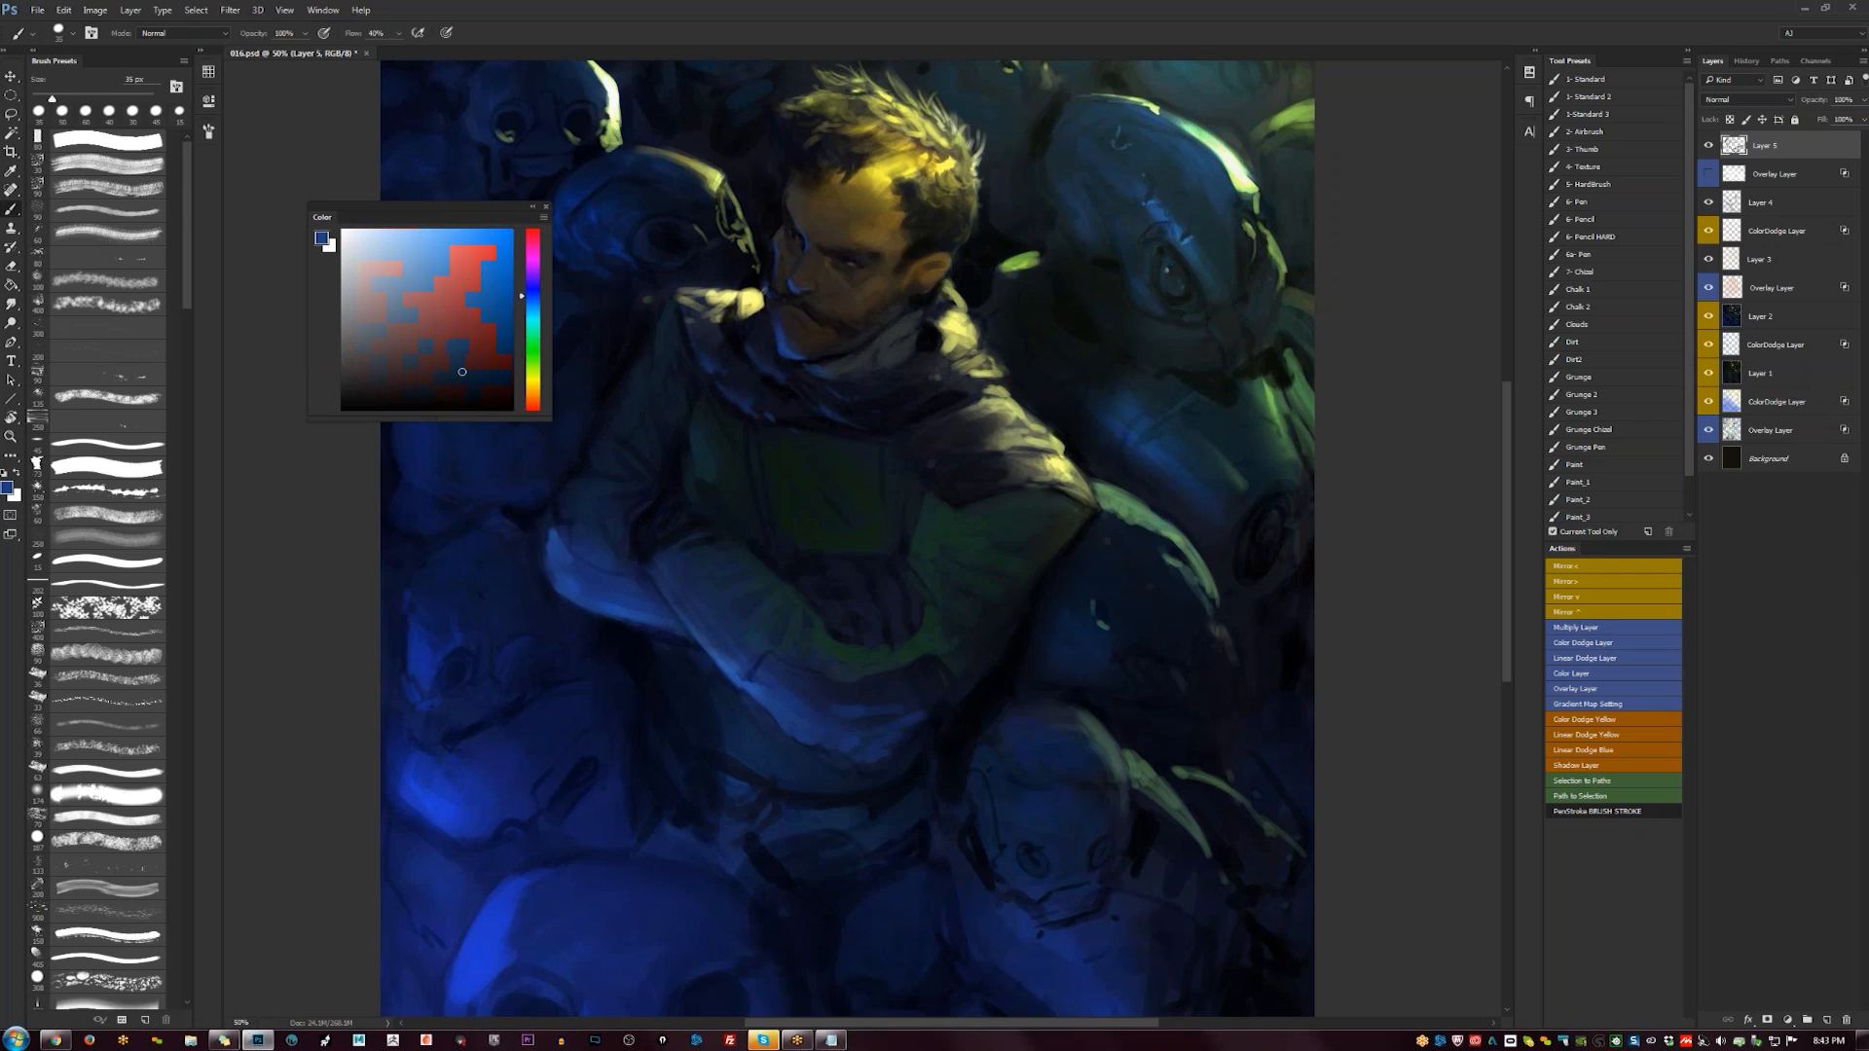
pyautogui.keyDown('alt'); pyautogui.click(576, 574); pyautogui.keyUp('alt')
pyautogui.moveTo(484, 365); pyautogui.dragTo(477, 361)
pyautogui.moveTo(552, 537)
pyautogui.mouseDown()
pyautogui.moveTo(570, 584)
pyautogui.moveTo(615, 613)
pyautogui.mouseUp()
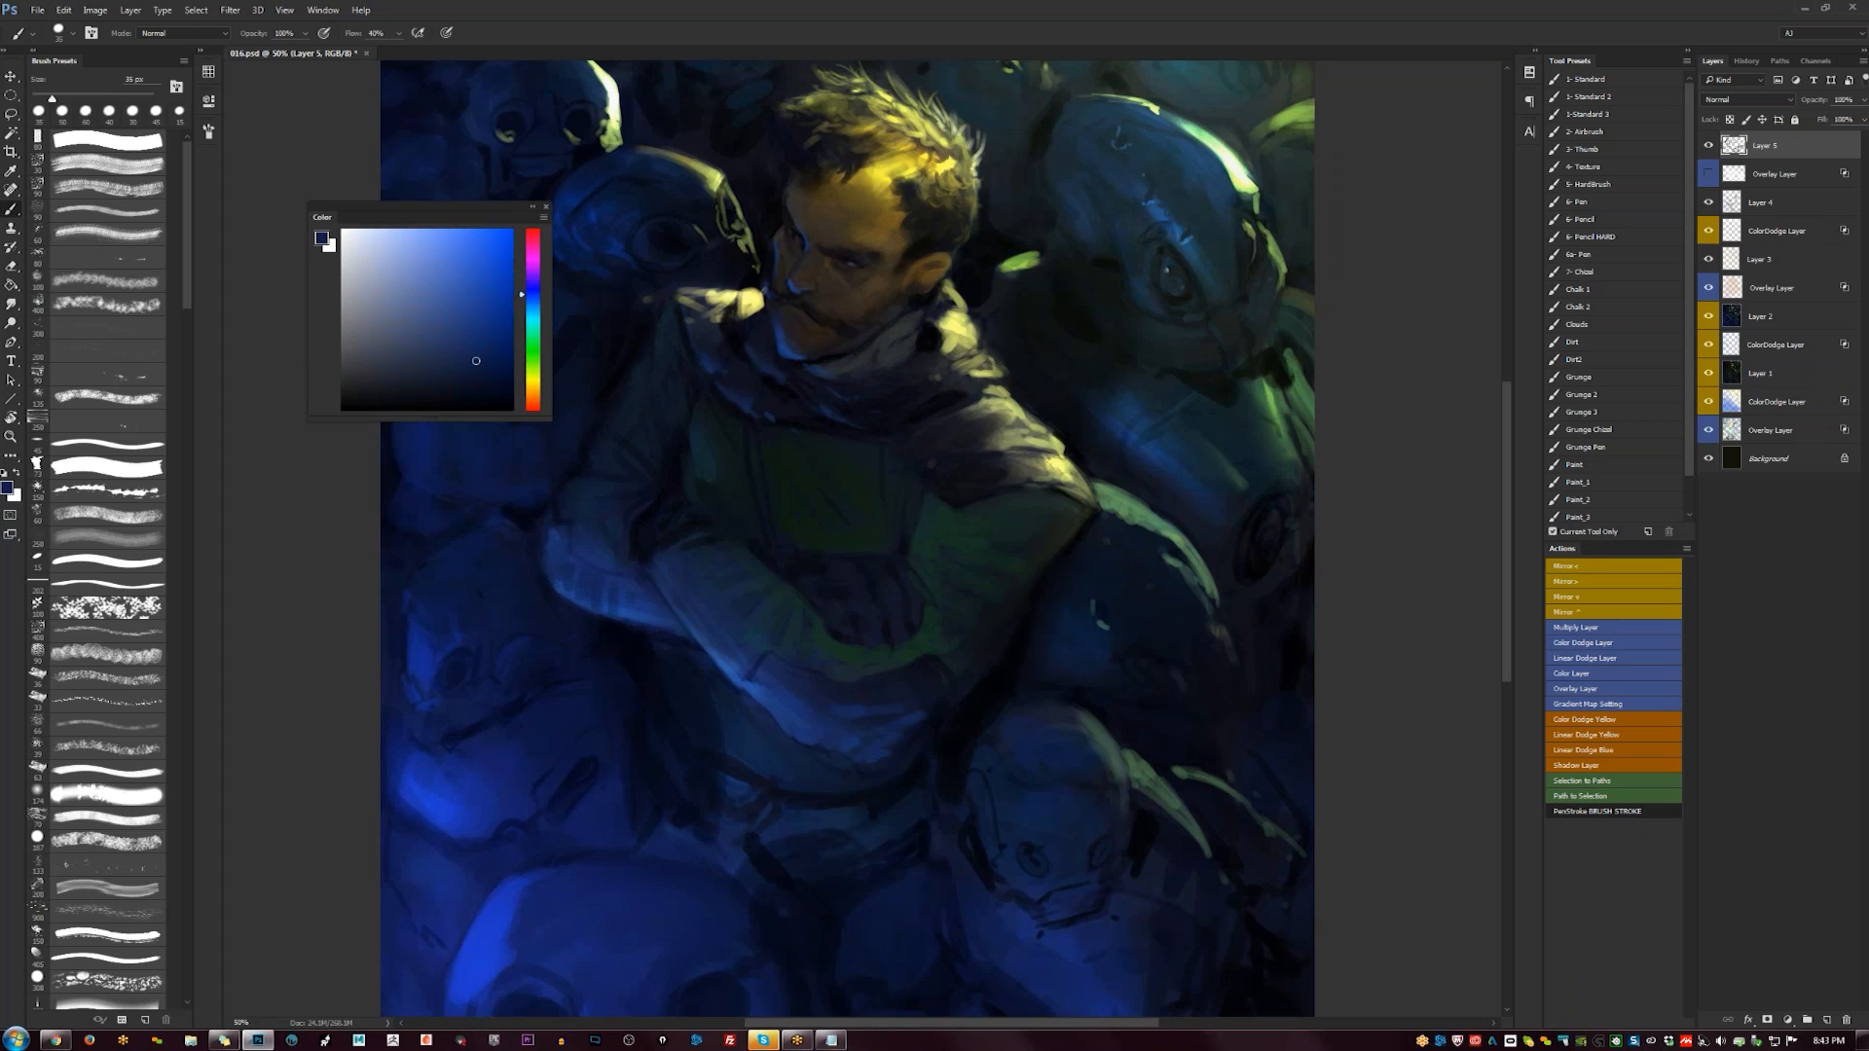
pyautogui.moveTo(760, 689)
pyautogui.mouseDown()
pyautogui.moveTo(816, 718)
pyautogui.moveTo(804, 734)
pyautogui.mouseUp()
pyautogui.press('d')
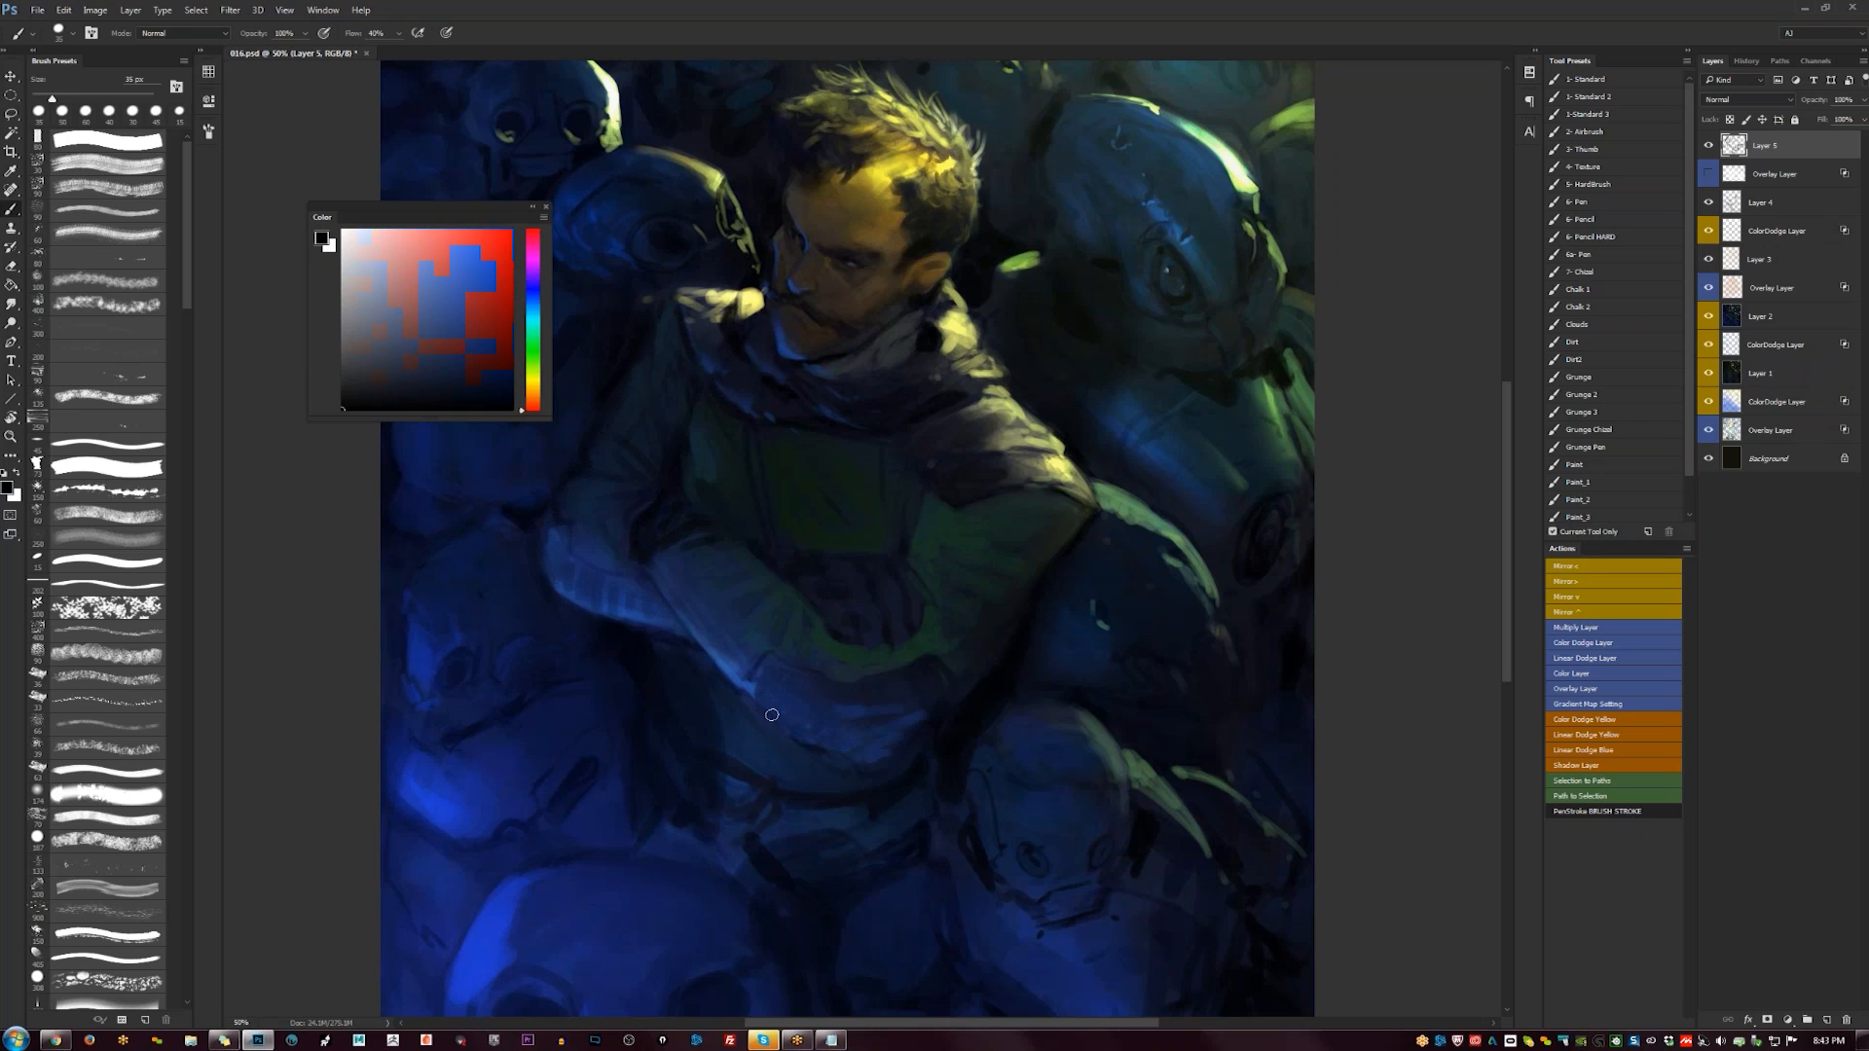
# - Adjust the front forearm's underside with sampled blue and draw thin black seam lines across it with a 10 px brush
pyautogui.keyDown('alt'); pyautogui.click(769, 712); pyautogui.keyUp('alt')
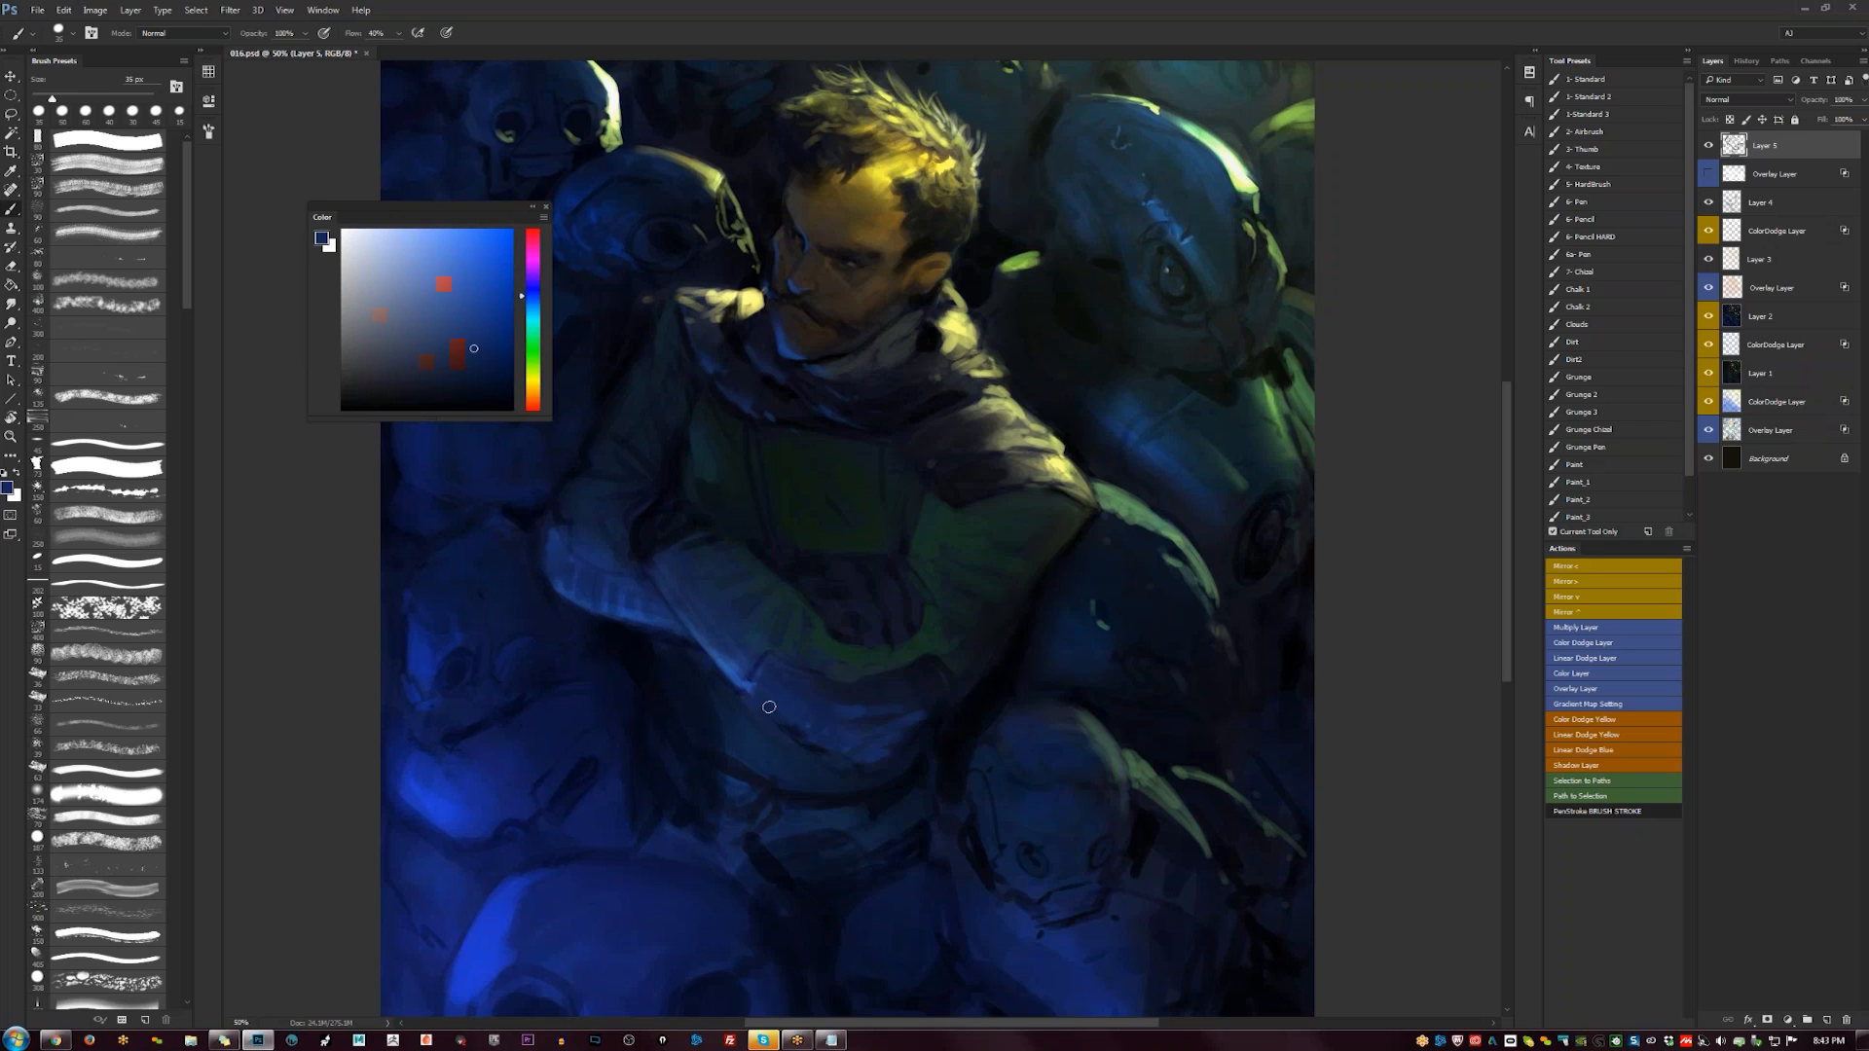
pyautogui.press('d')
pyautogui.press('[')
pyautogui.press('[')
pyautogui.press('[')
pyautogui.press('[')
pyautogui.press('[')
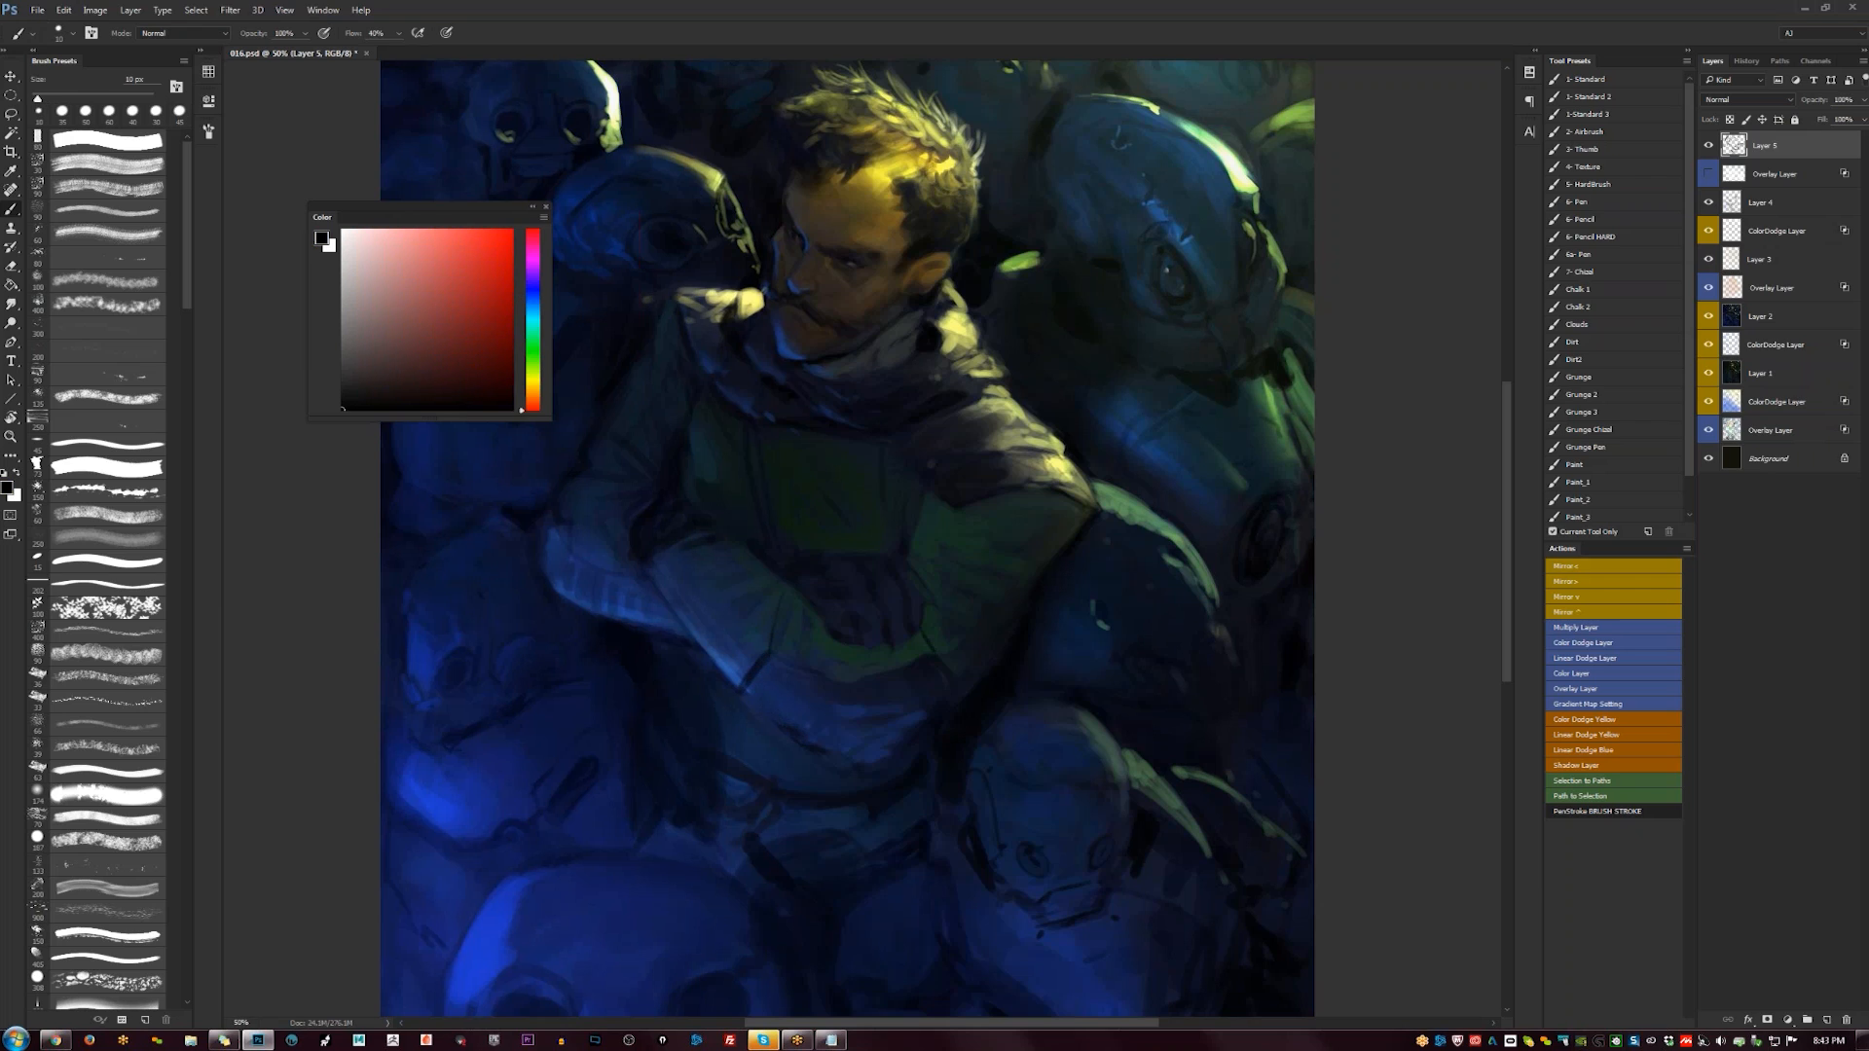
# - Mirror the canvas back and touch up the crossed forearms and cuff with sampled blue and dark teal
pyautogui.press('z')
pyautogui.keyDown('alt'); pyautogui.click(938, 697); pyautogui.keyUp('alt')
pyautogui.keyDown('alt'); pyautogui.click(939, 697); pyautogui.keyUp('alt')
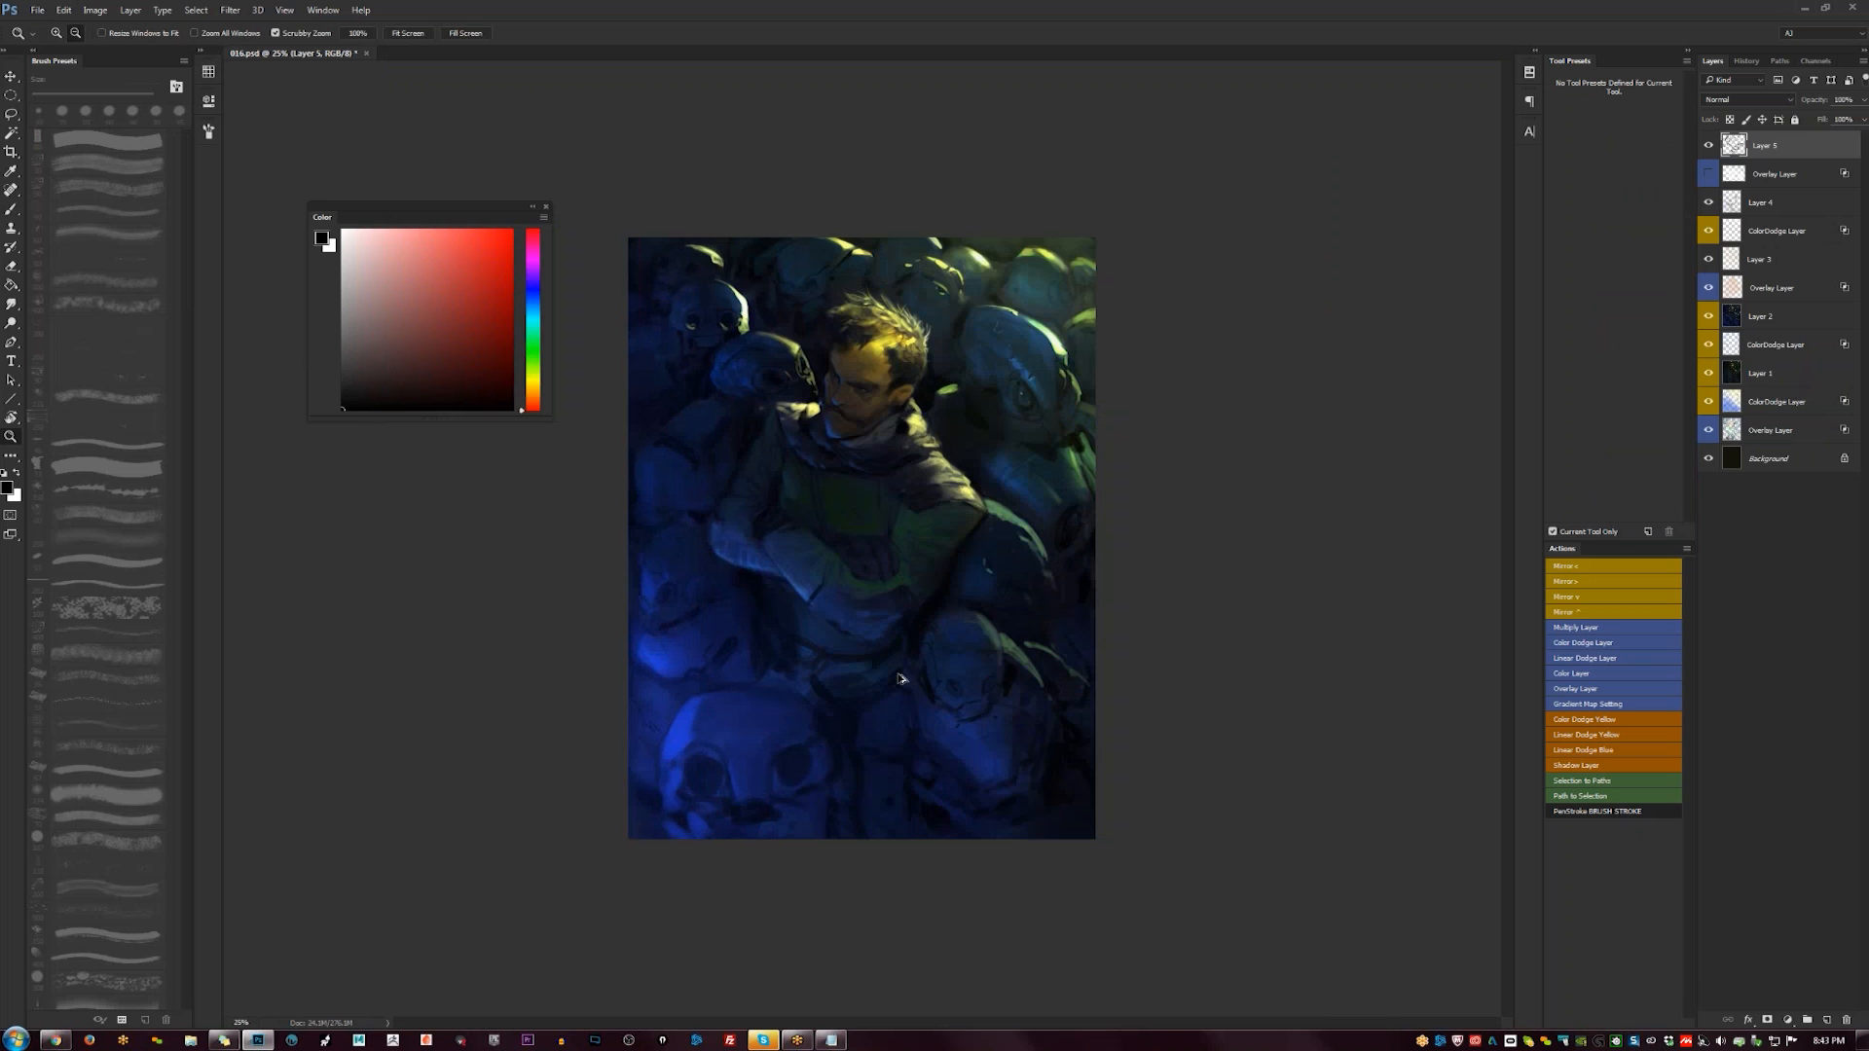
pyautogui.press('b')
pyautogui.hotkey('ctrl', '+')
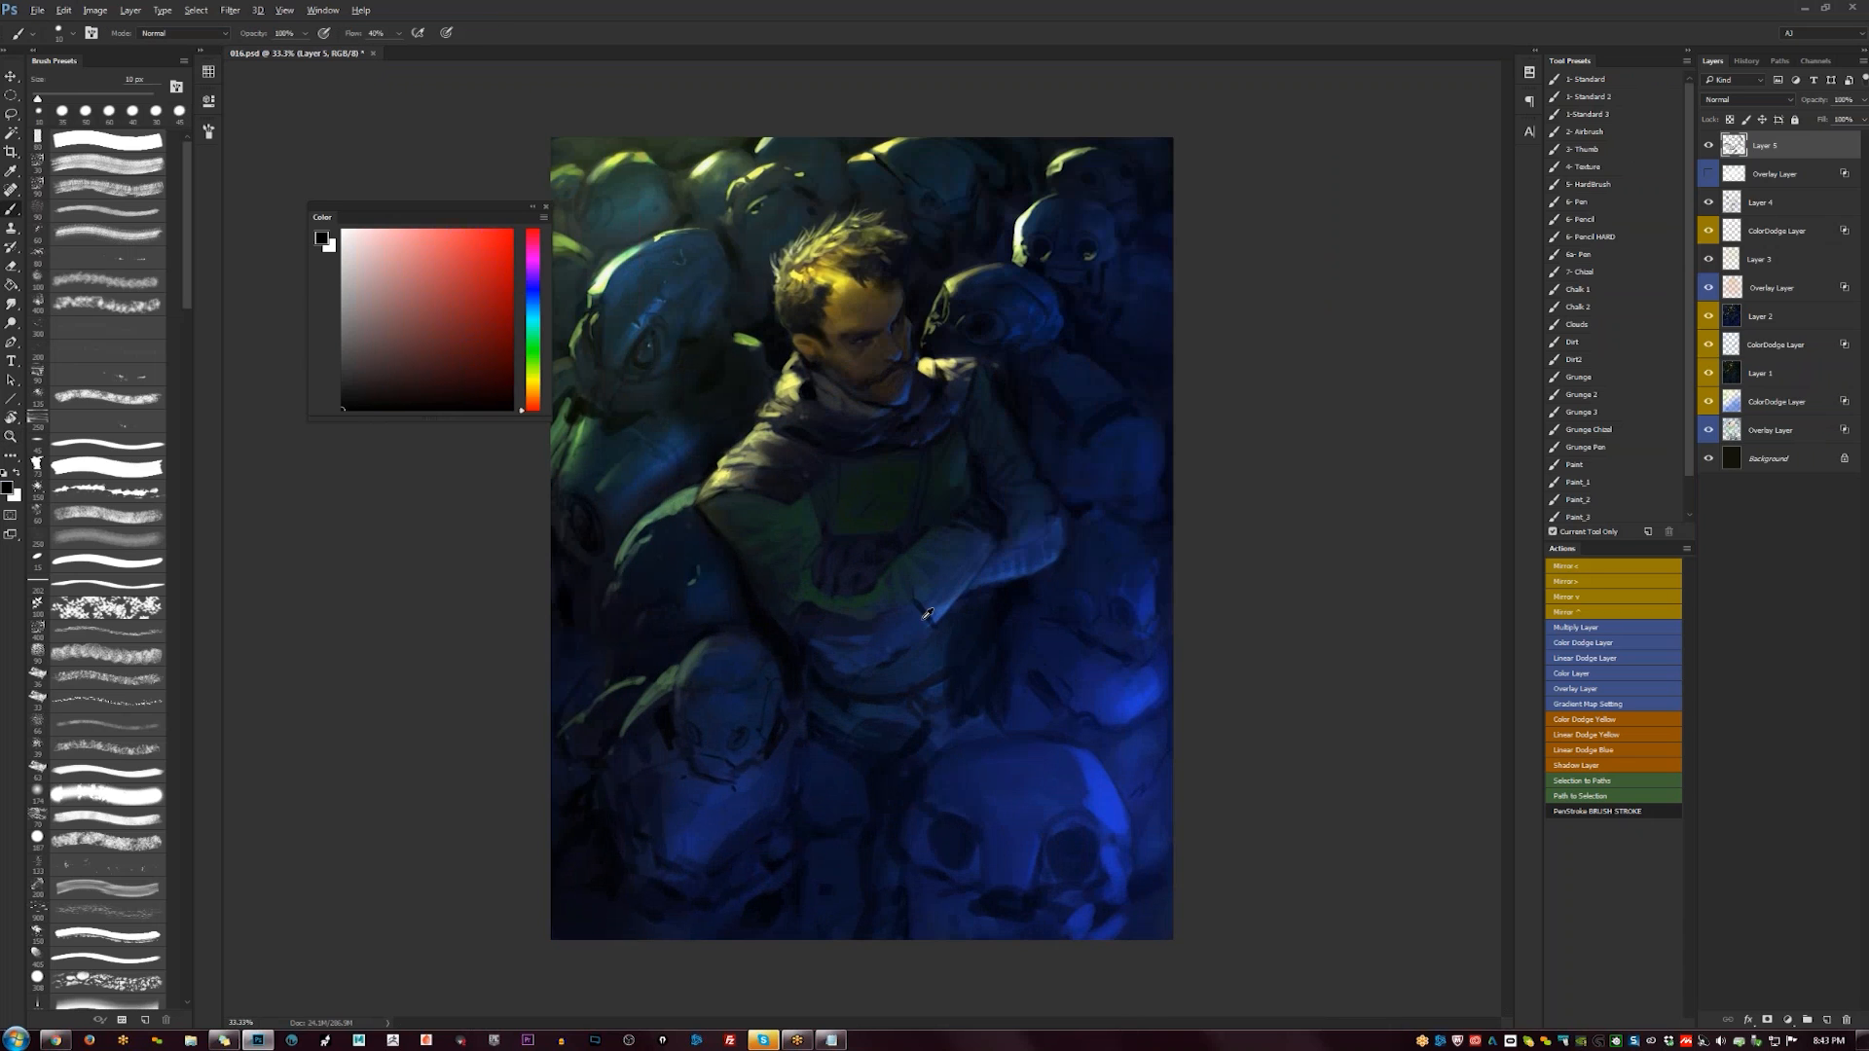
pyautogui.keyDown('alt'); pyautogui.click(928, 613); pyautogui.keyUp('alt')
pyautogui.press(']')
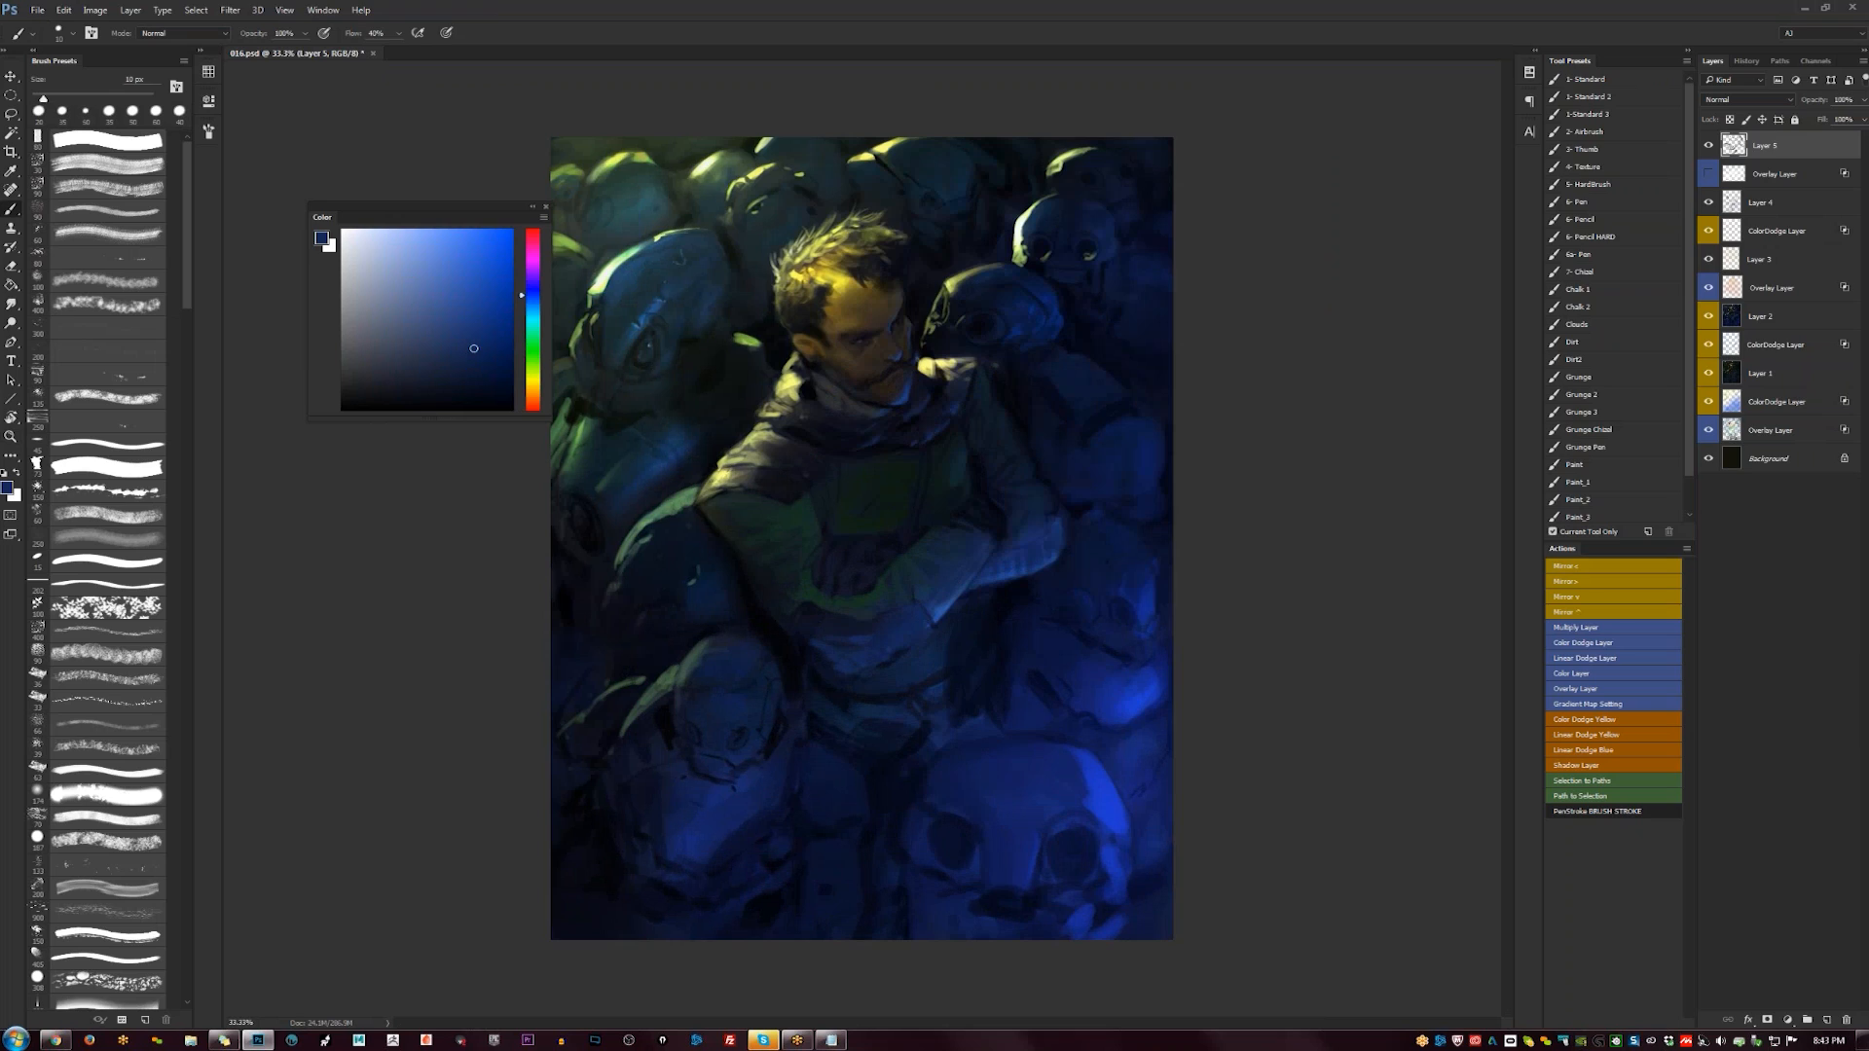
pyautogui.keyDown('alt'); pyautogui.click(904, 565); pyautogui.keyUp('alt')
pyautogui.keyDown('alt'); pyautogui.click(902, 565); pyautogui.keyUp('alt')
pyautogui.moveTo(905, 560); pyautogui.dragTo(882, 583)
# - Darken the folds of the near sleeve and forearm with black and sampled dark teal, using a 50 px brush
pyautogui.press(']')
pyautogui.press(']')
pyautogui.press(']')
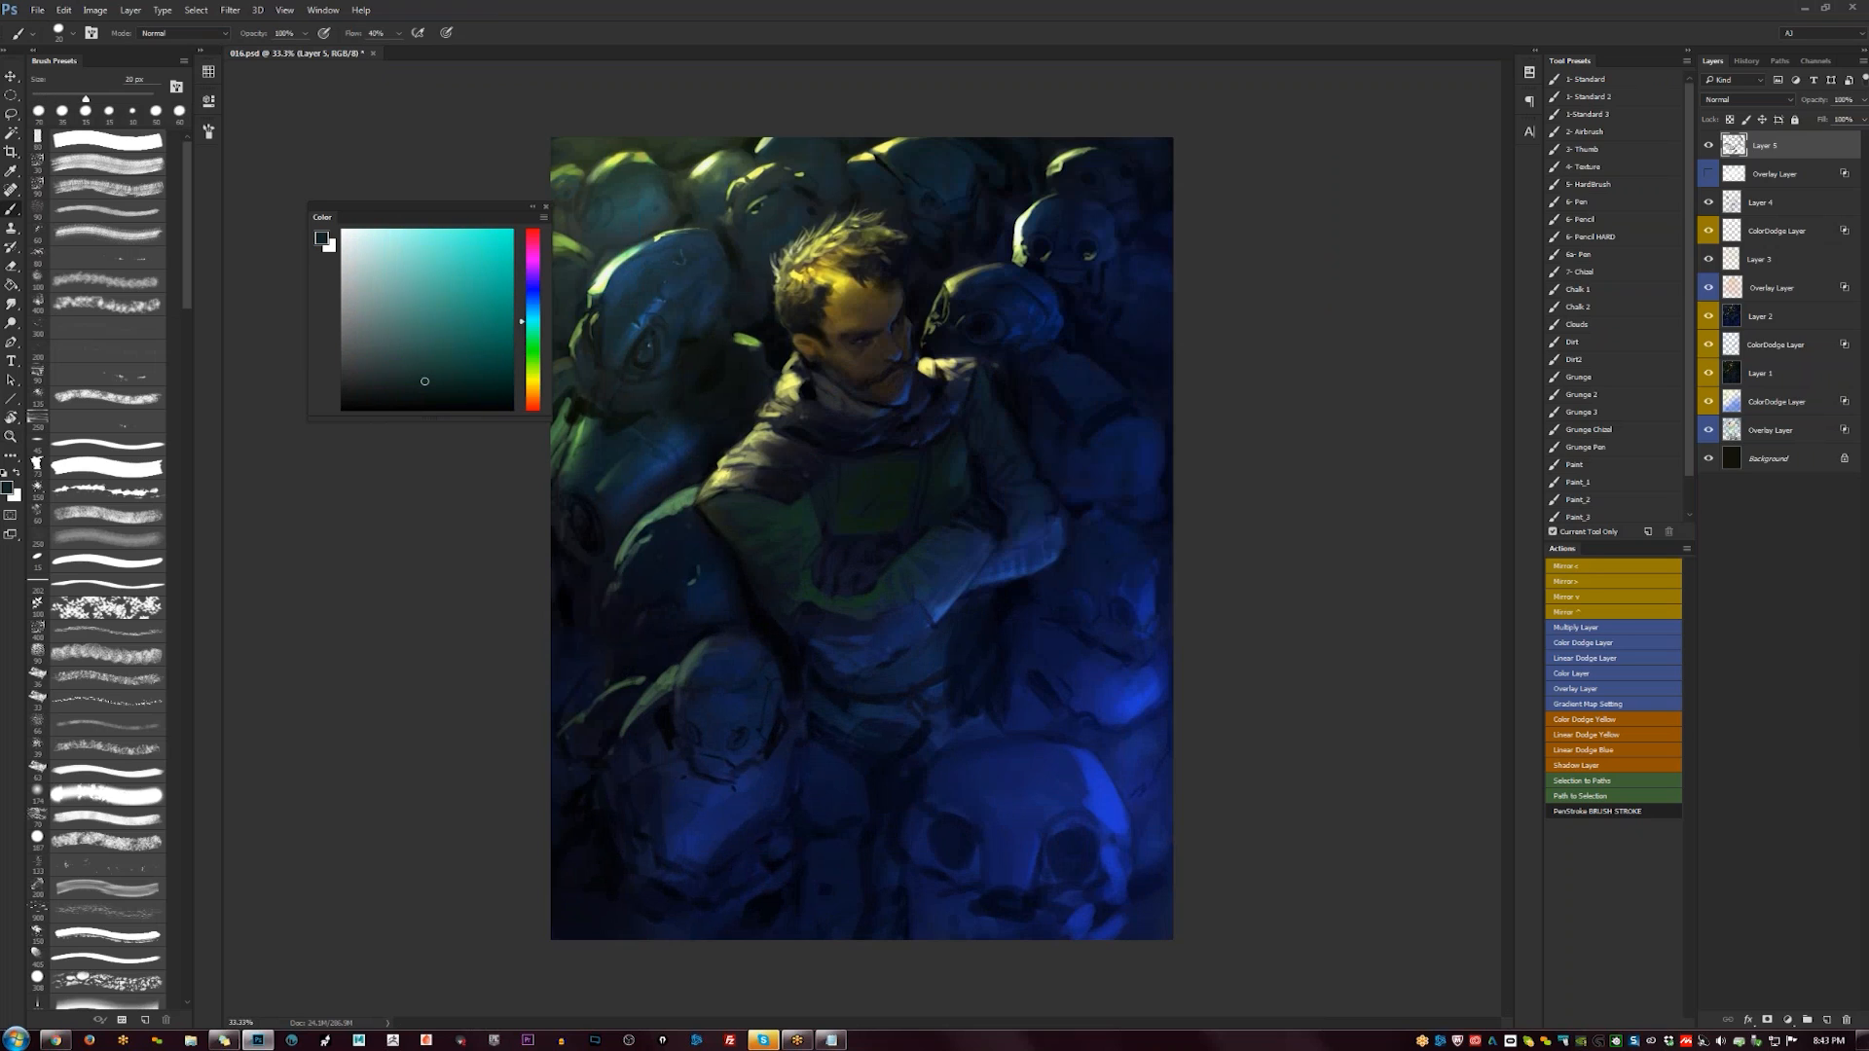
pyautogui.press('d')
pyautogui.press(']')
pyautogui.press(']')
pyautogui.press(']')
pyautogui.press('[')
pyautogui.press('[')
pyautogui.press('[')
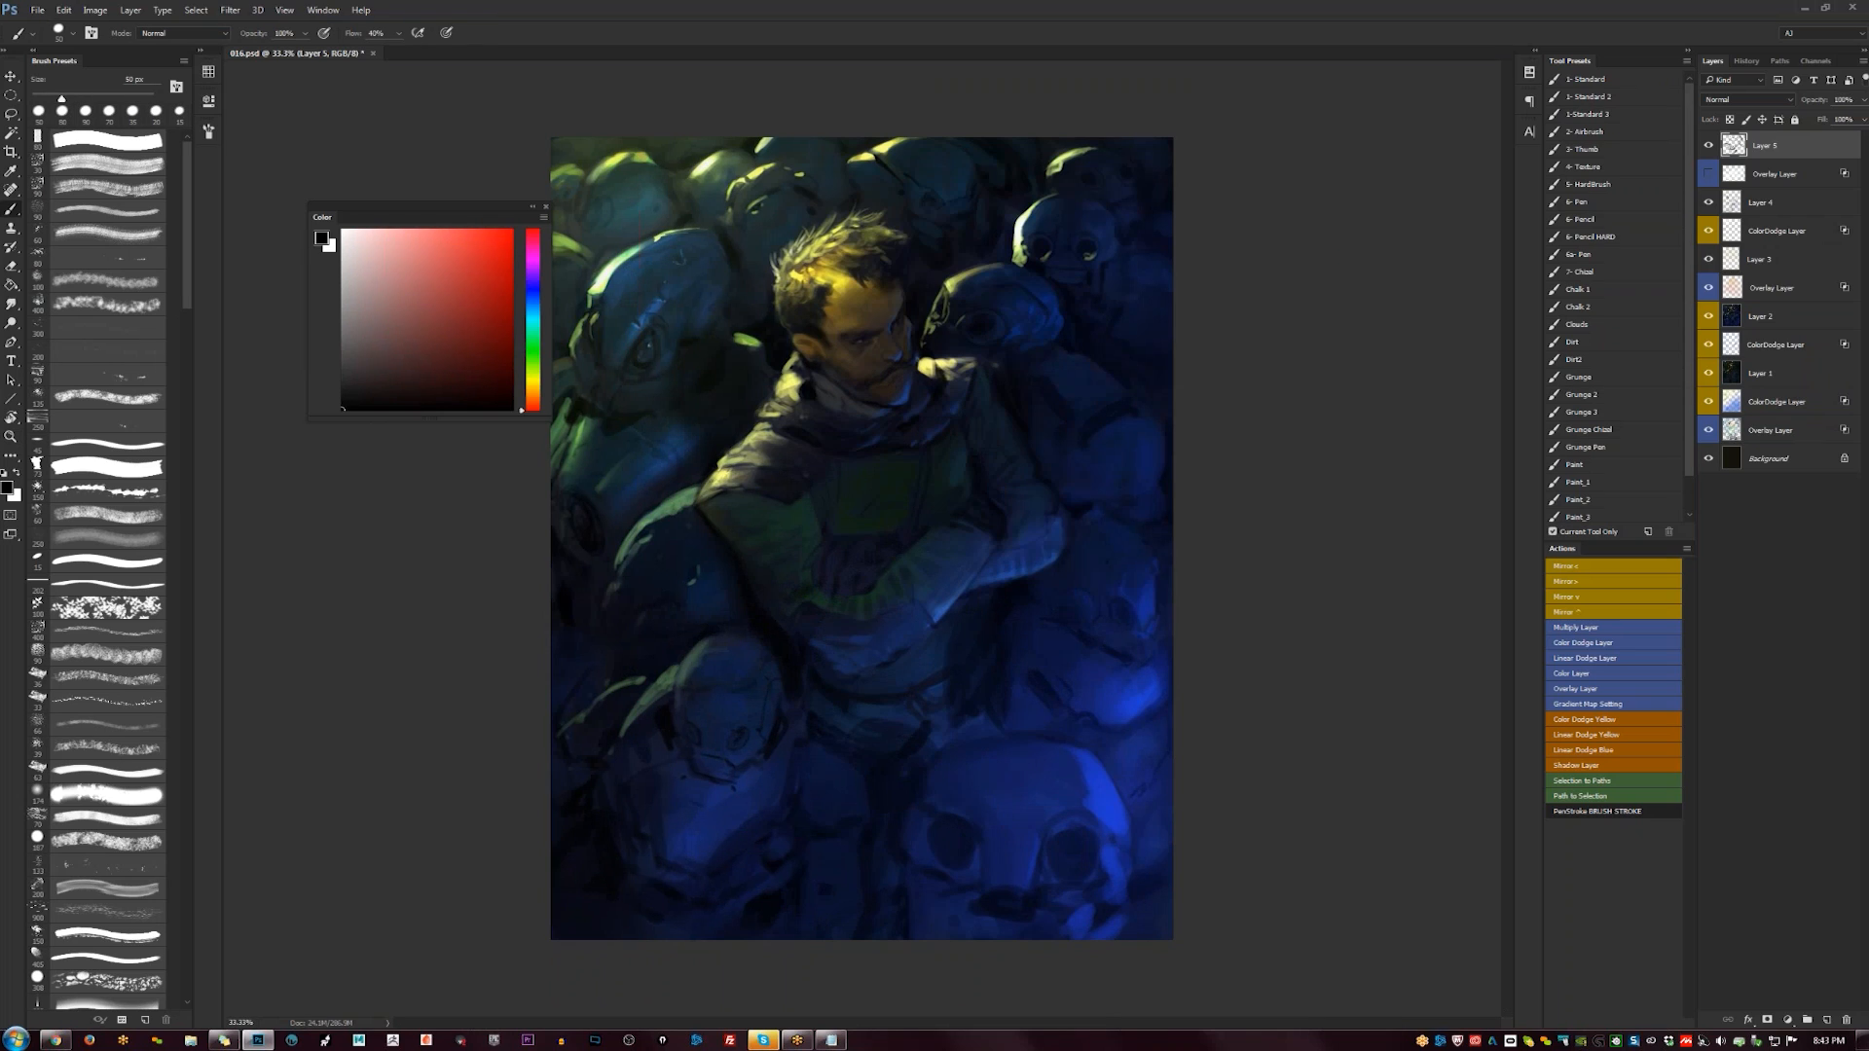
pyautogui.keyDown('alt'); pyautogui.click(784, 561); pyautogui.keyUp('alt')
pyautogui.moveTo(736, 533); pyautogui.dragTo(769, 587)
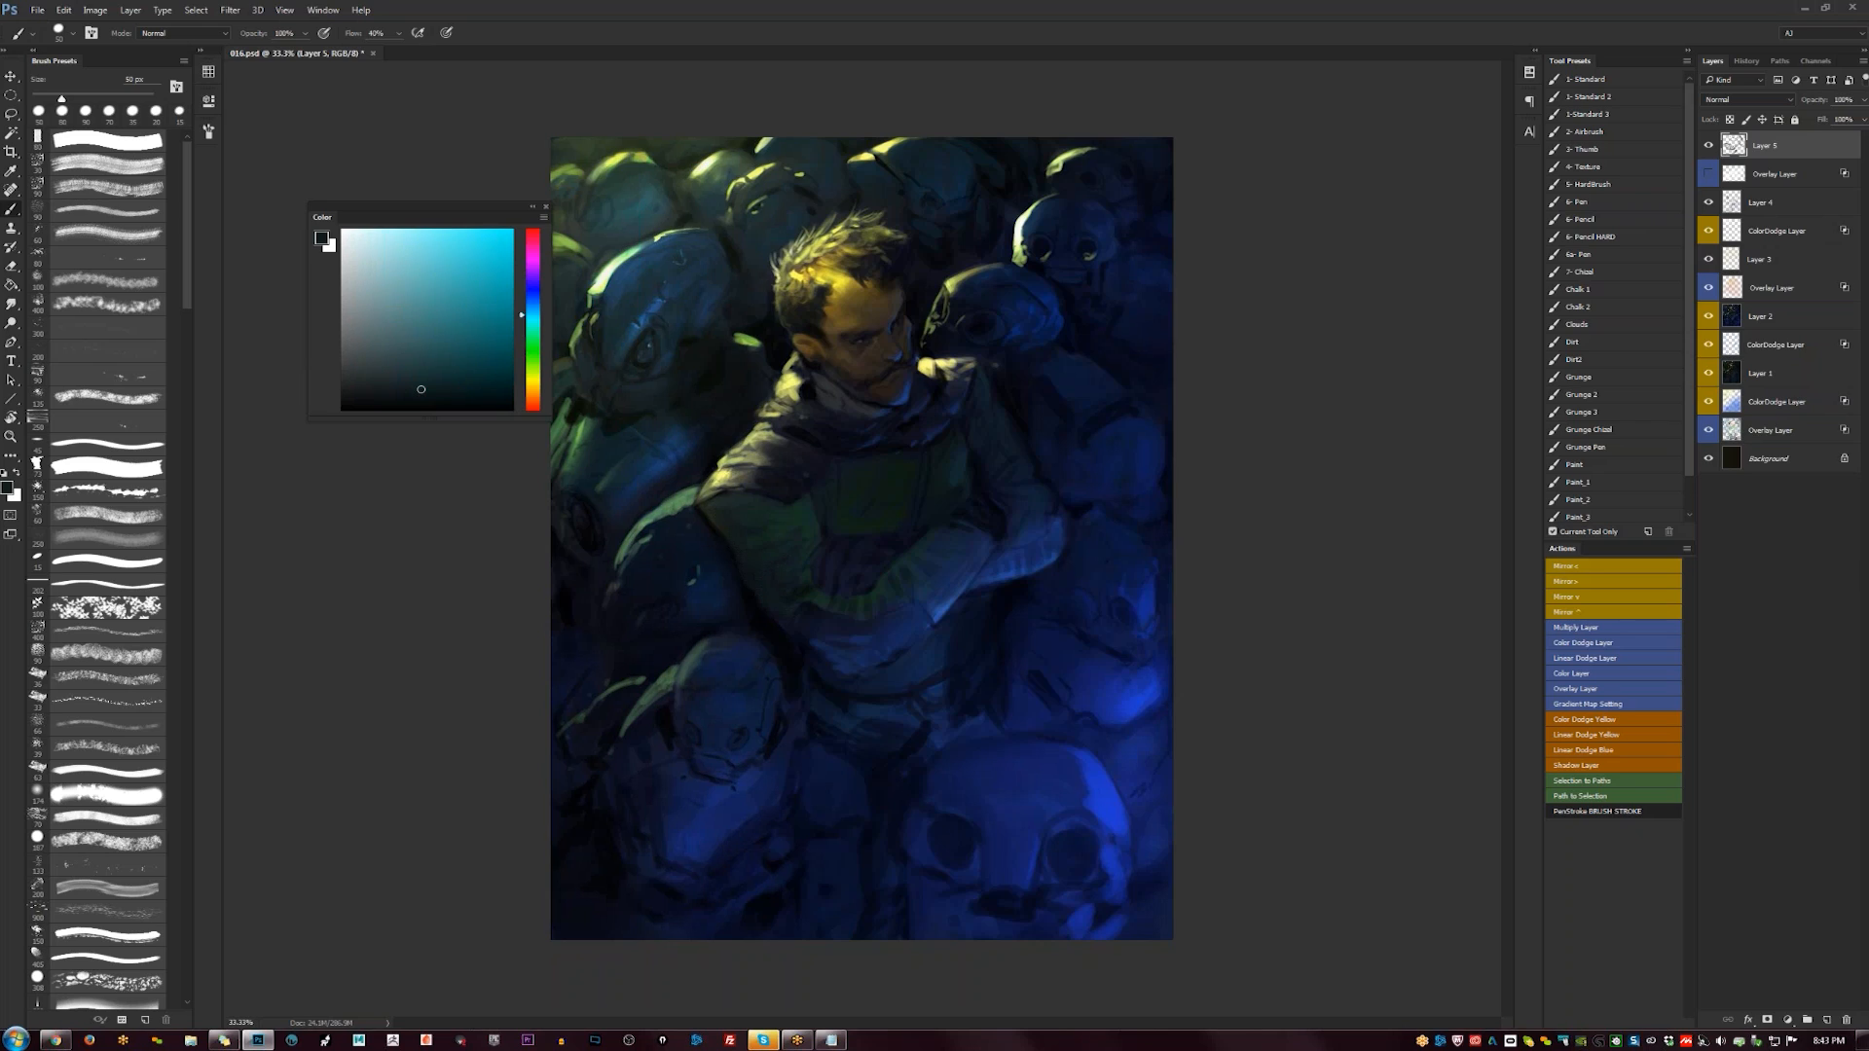
# - Darken the underside of the front forearm and the shirt just below it with sampled dark blue and black
pyautogui.keyDown('alt'); pyautogui.click(791, 627); pyautogui.keyUp('alt')
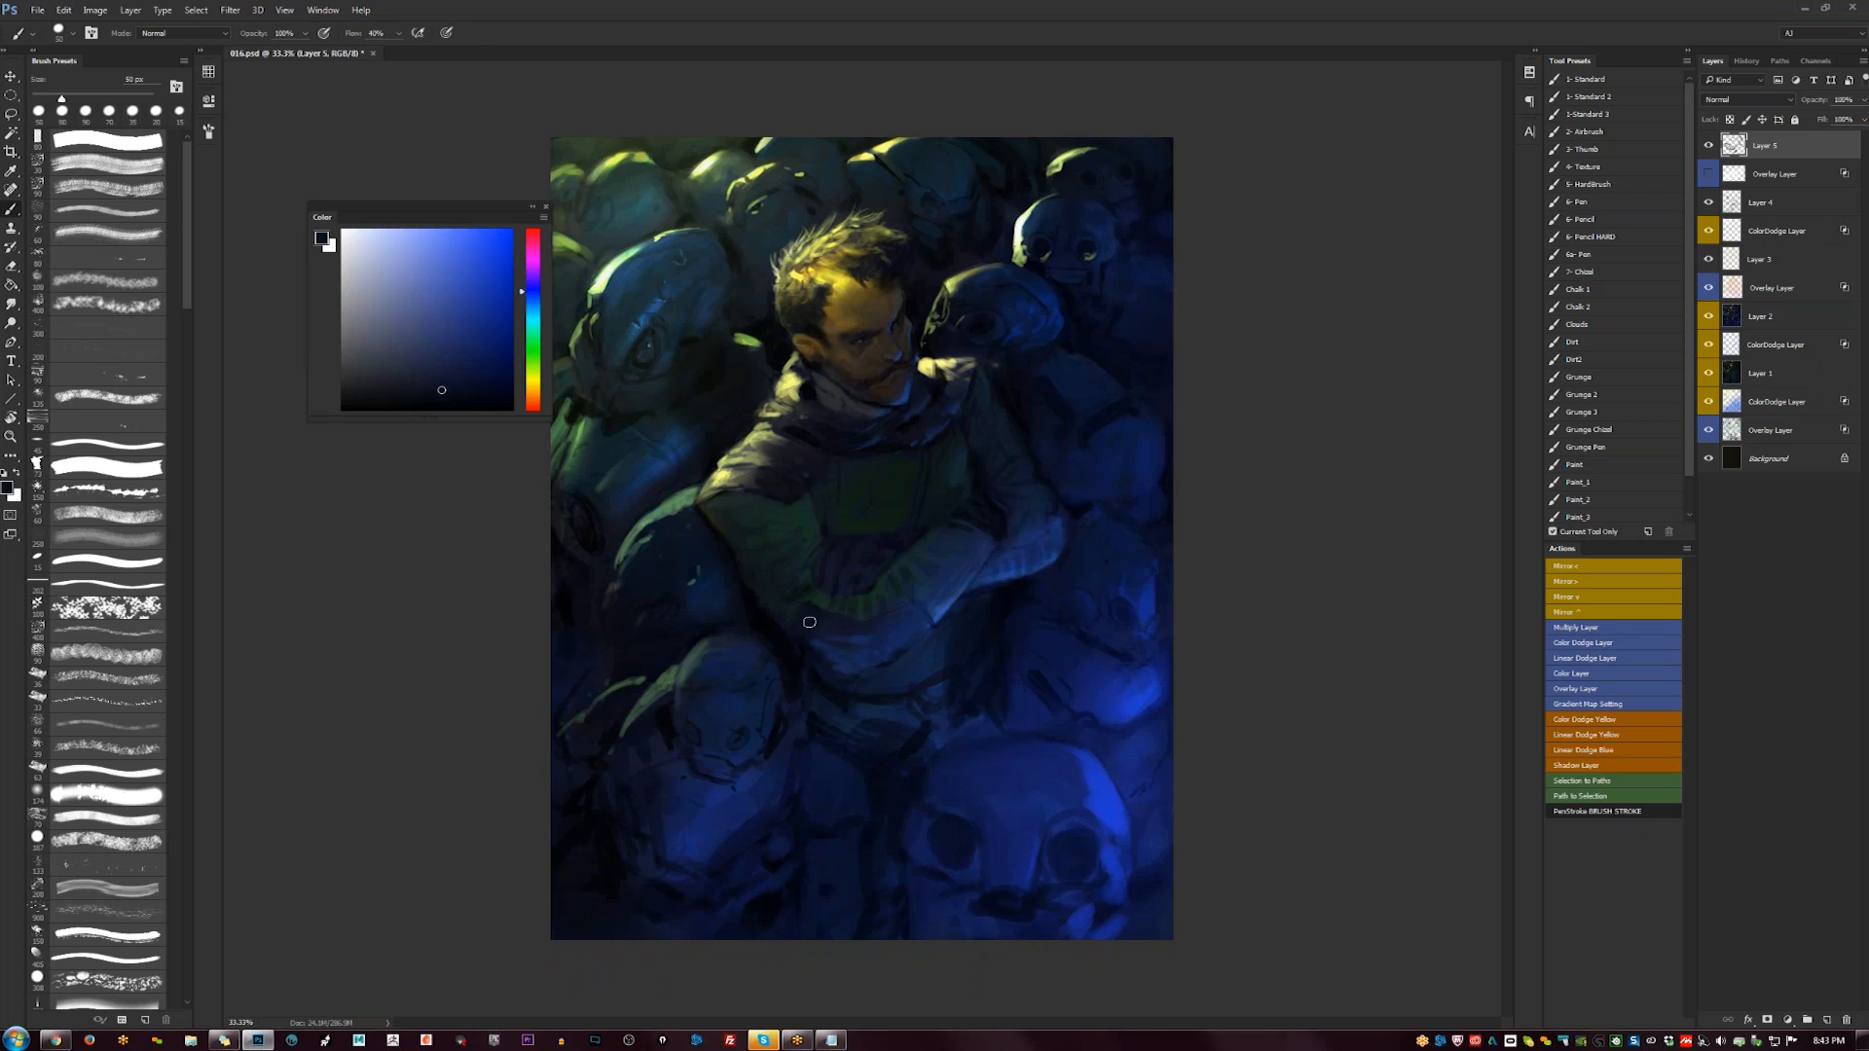
pyautogui.keyDown('alt'); pyautogui.click(804, 635); pyautogui.keyUp('alt')
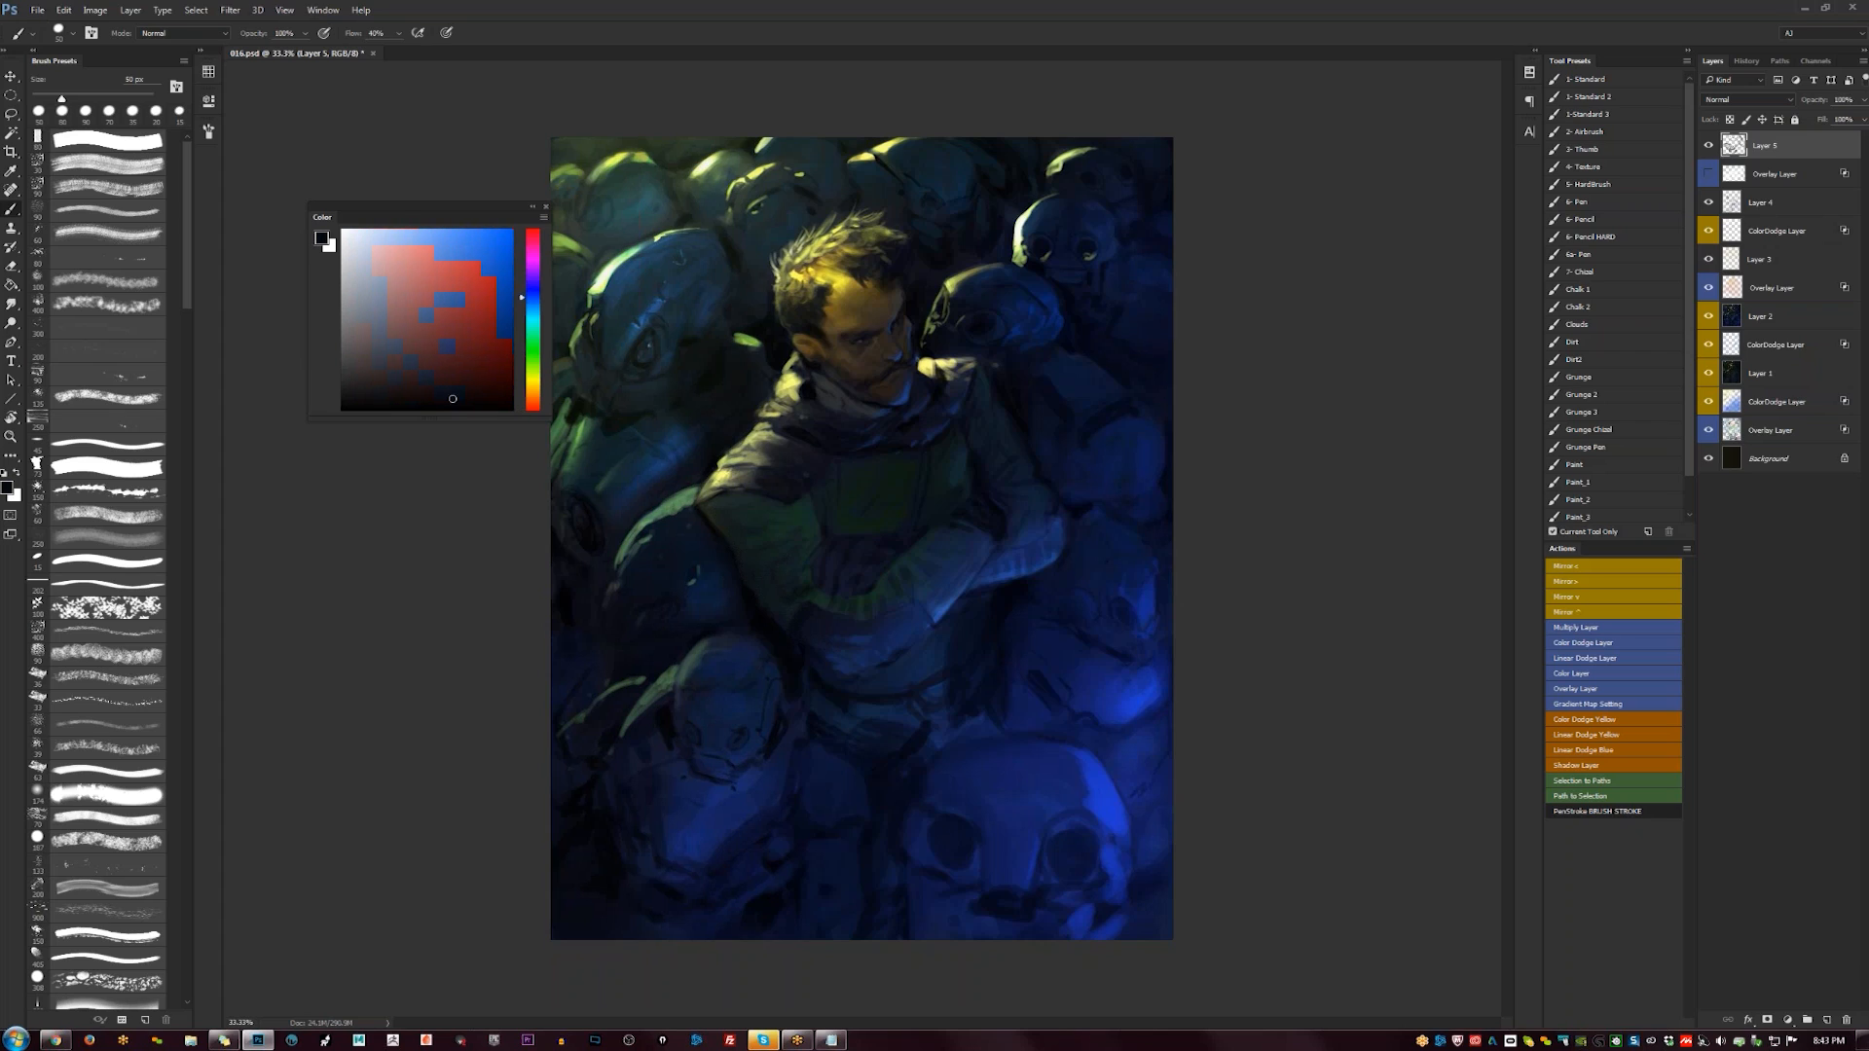
pyautogui.moveTo(804, 643)
pyautogui.mouseDown()
pyautogui.moveTo(827, 633)
pyautogui.moveTo(847, 678)
pyautogui.moveTo(872, 673)
pyautogui.mouseUp()
pyautogui.keyDown('alt'); pyautogui.click(827, 664); pyautogui.keyUp('alt')
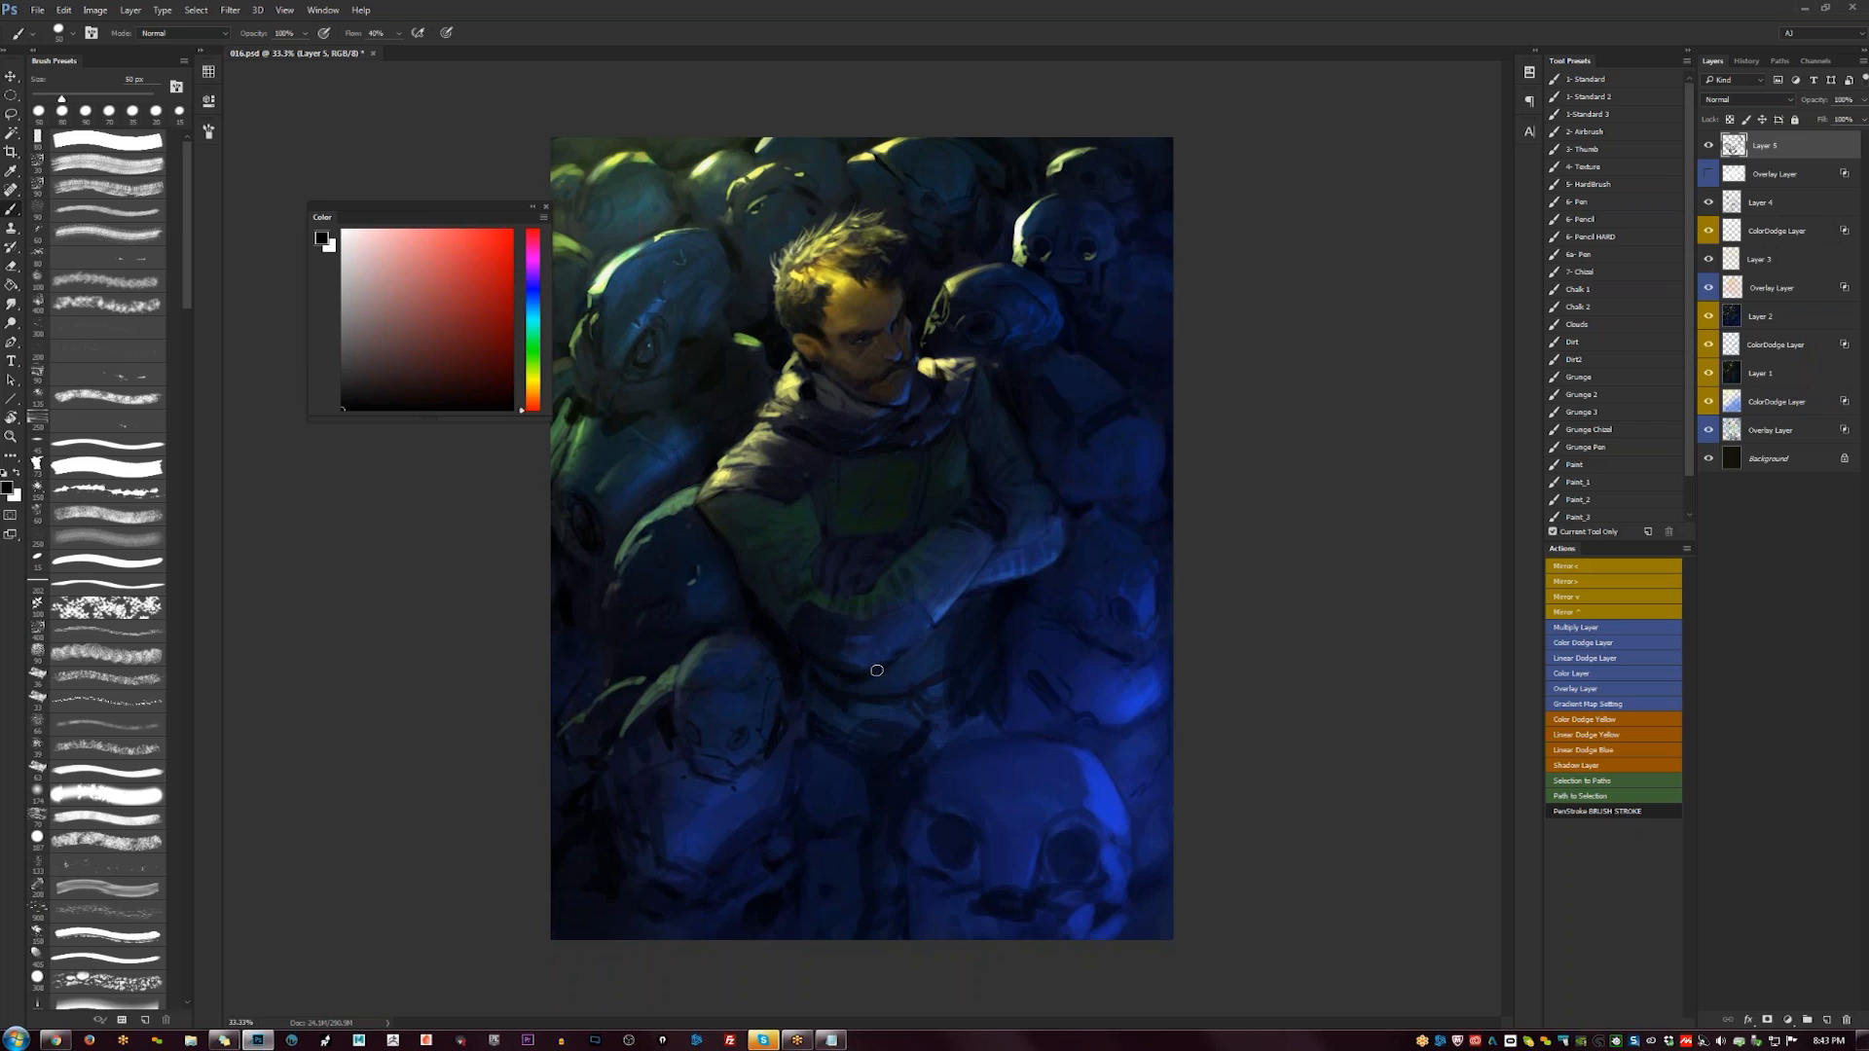
pyautogui.keyDown('alt'); pyautogui.click(804, 661); pyautogui.keyUp('alt')
pyautogui.keyDown('alt'); pyautogui.click(806, 665); pyautogui.keyUp('alt')
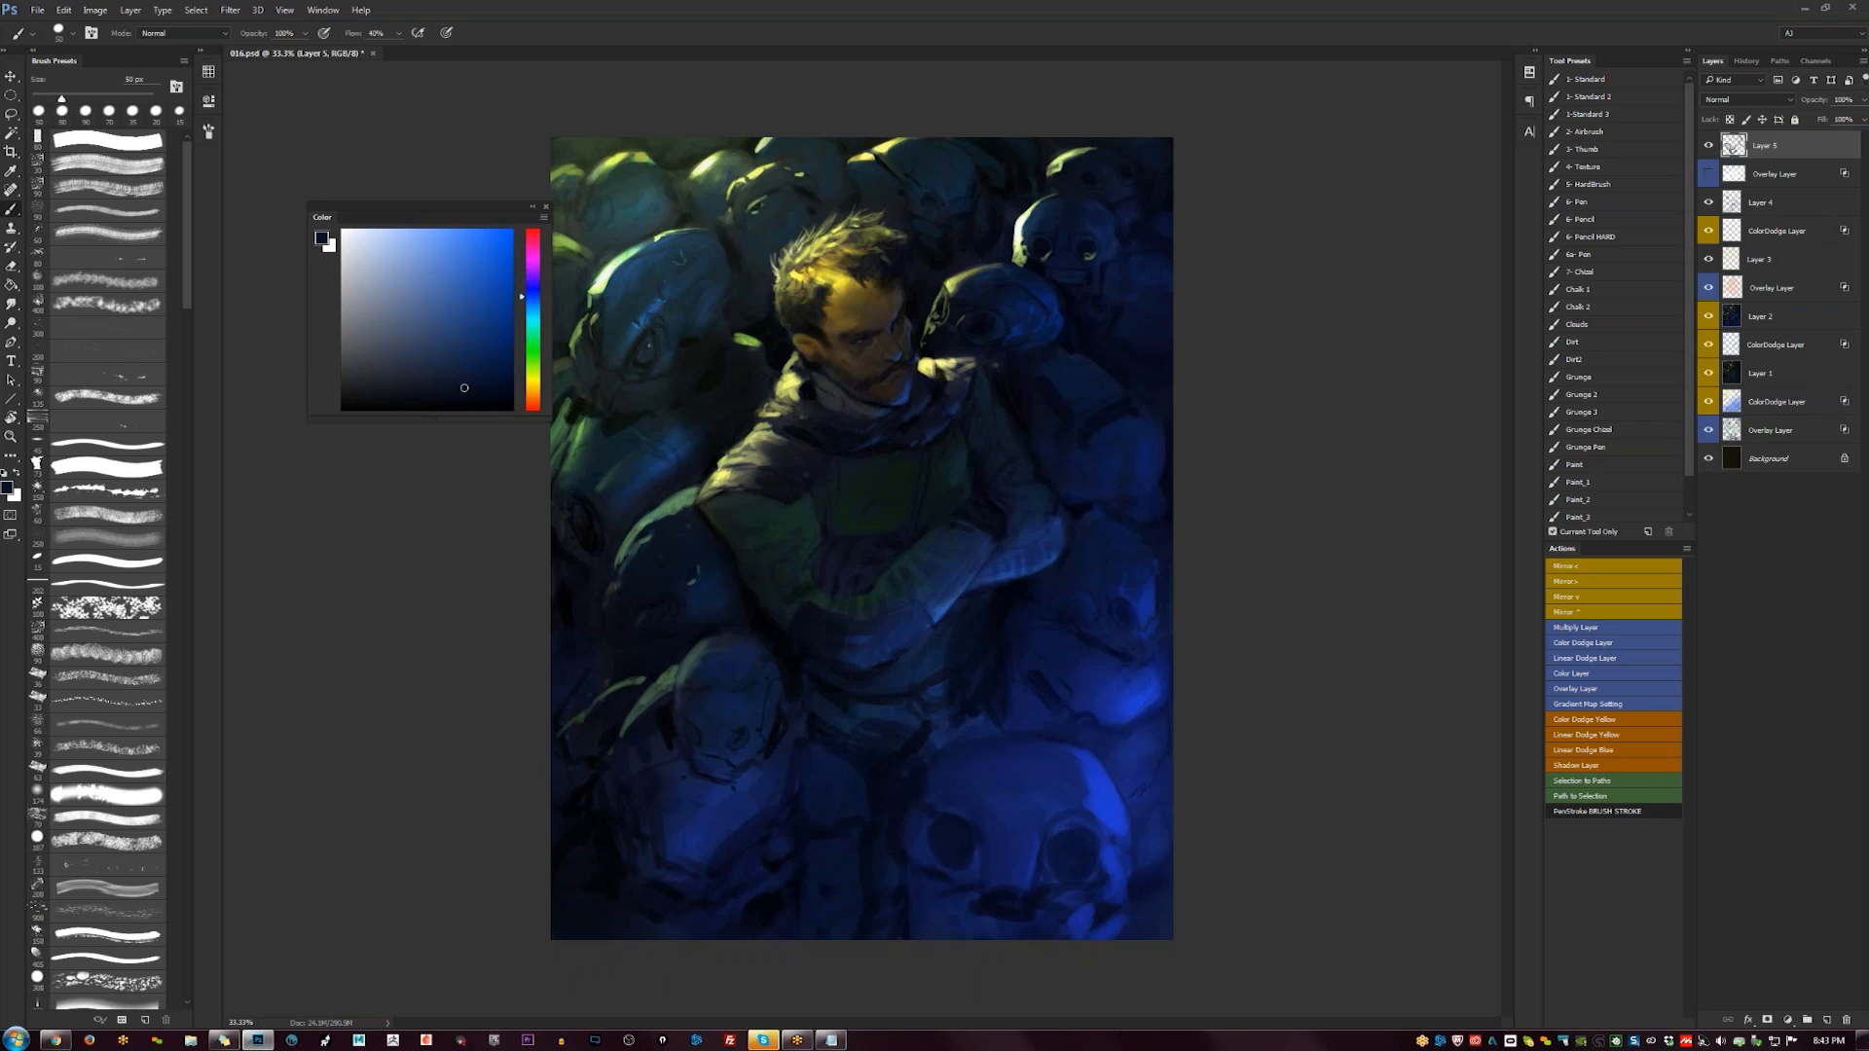
# - Mirror the canvas and soften the crossed forearms and cuff with sampled dark teal, using a 60 px brush
pyautogui.press('z')
pyautogui.hotkey('ctrl', '-')
pyautogui.hotkey('ctrl', '-')
pyautogui.hotkey('ctrl', '-')
pyautogui.hotkey('ctrl', '+')
pyautogui.hotkey('ctrl', '+')
pyautogui.hotkey('ctrl', '+')
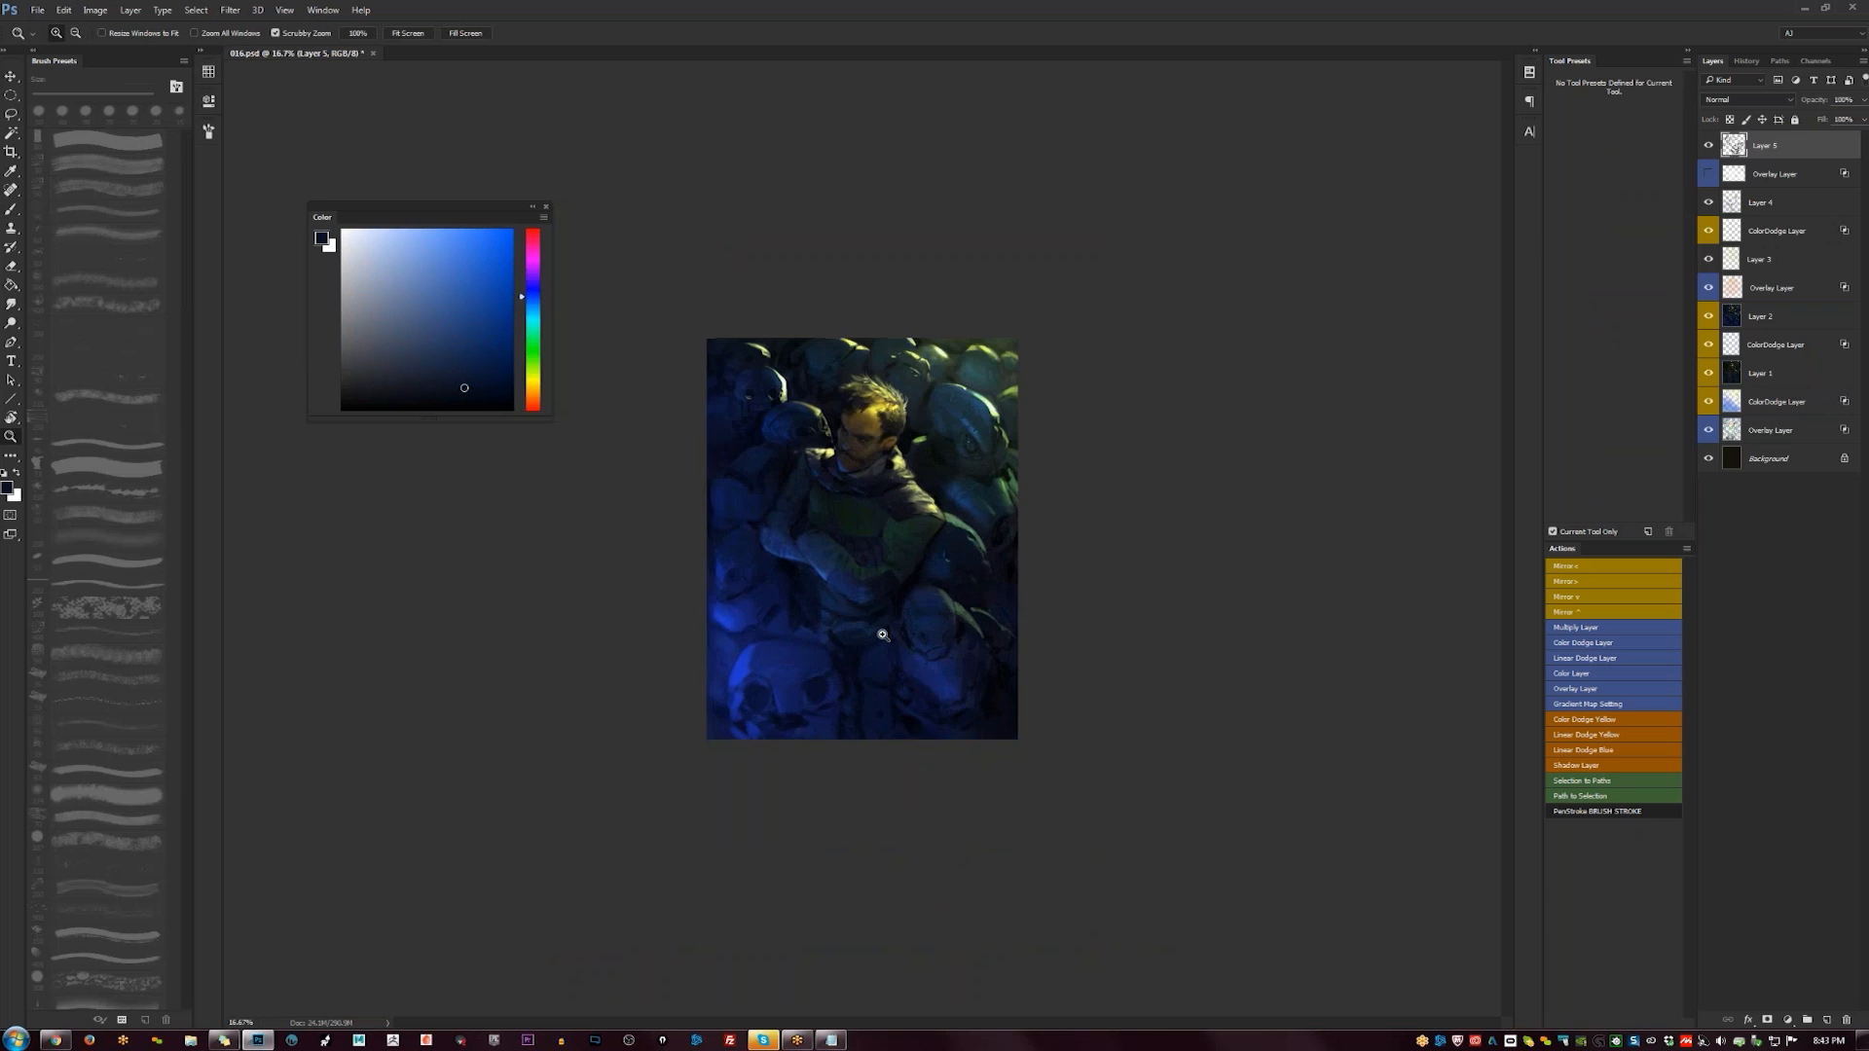
pyautogui.press('b')
pyautogui.keyDown('alt'); pyautogui.click(815, 566); pyautogui.keyUp('alt')
pyautogui.keyDown('alt'); pyautogui.click(814, 573); pyautogui.keyUp('alt')
pyautogui.keyDown('alt'); pyautogui.click(813, 561); pyautogui.keyUp('alt')
pyautogui.press(']')
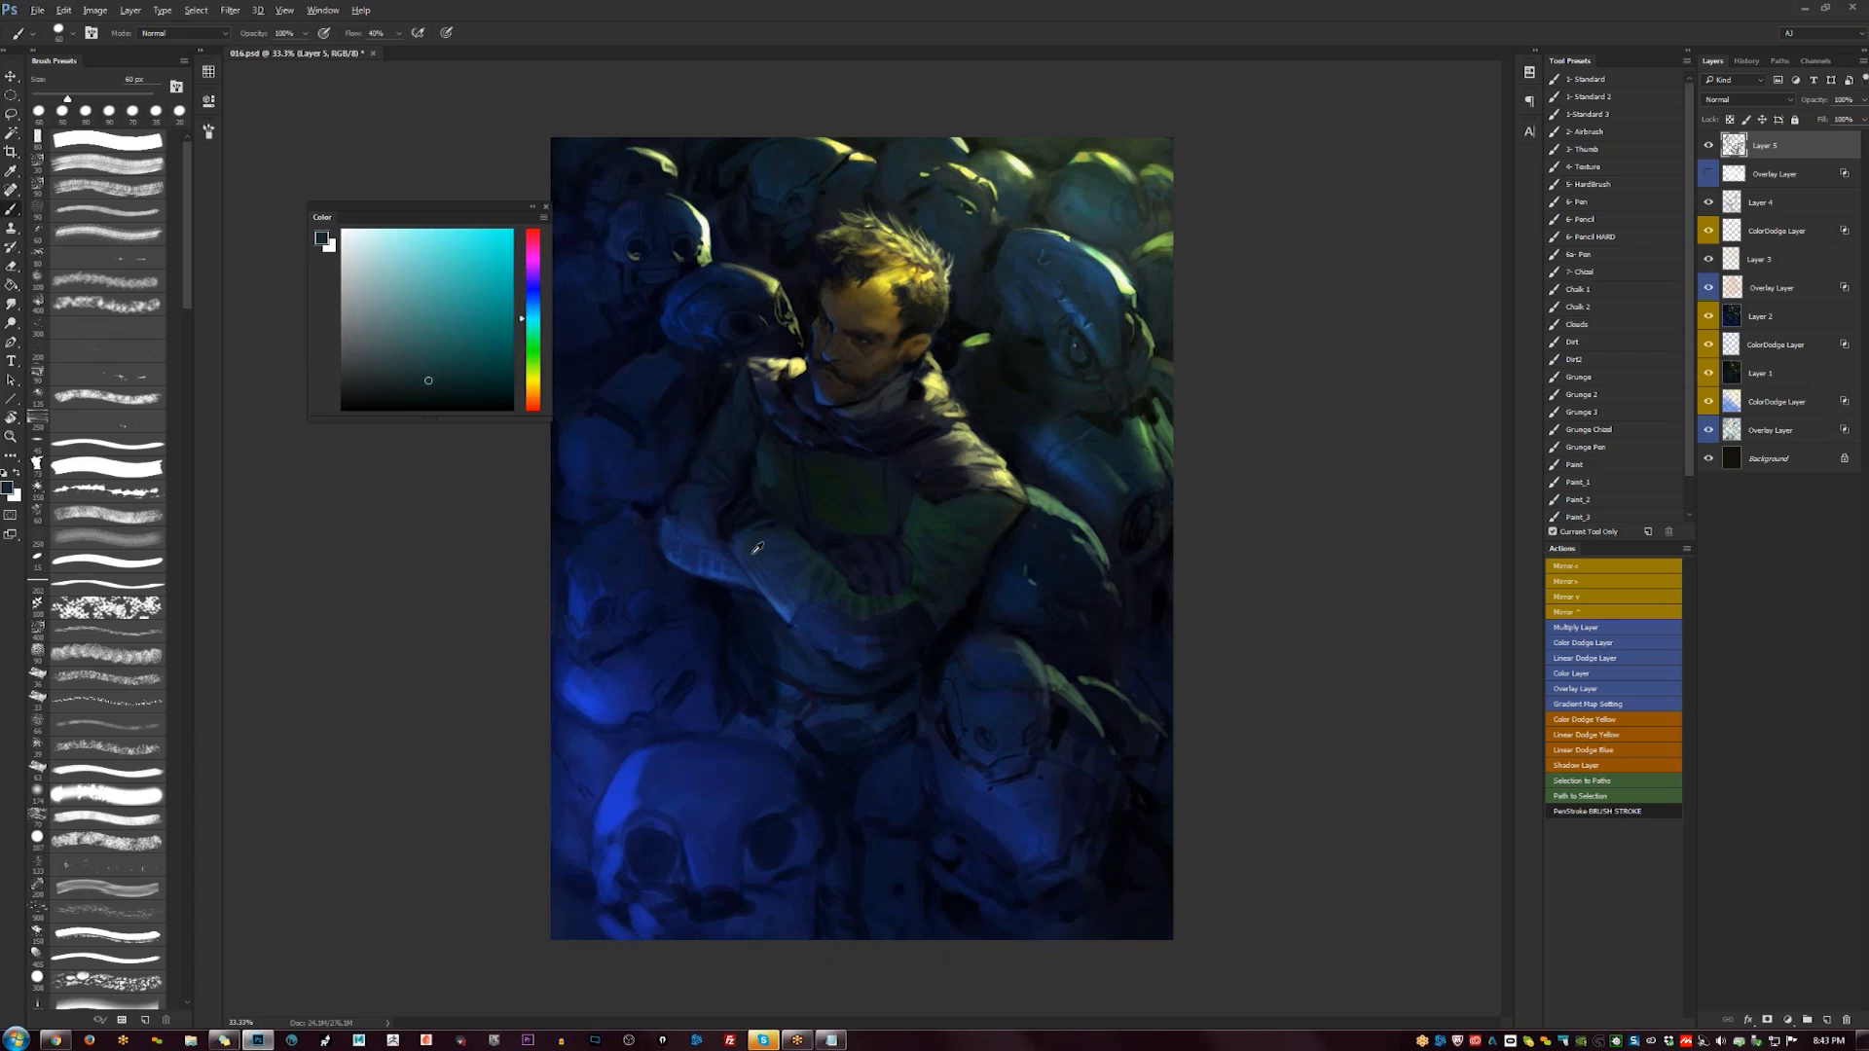
# - Paint the far sleeve with a more saturated dark teal and mirror the canvas back
pyautogui.keyDown('alt'); pyautogui.click(757, 547); pyautogui.keyUp('alt')
pyautogui.moveTo(532, 310); pyautogui.dragTo(531, 320)
pyautogui.click(482, 384)
pyautogui.press('z')
pyautogui.moveTo(1056, 606); pyautogui.dragTo(939, 563)
pyautogui.hotkey('ctrl', 'shift', 'h')
pyautogui.click(939, 564)
pyautogui.press('b')
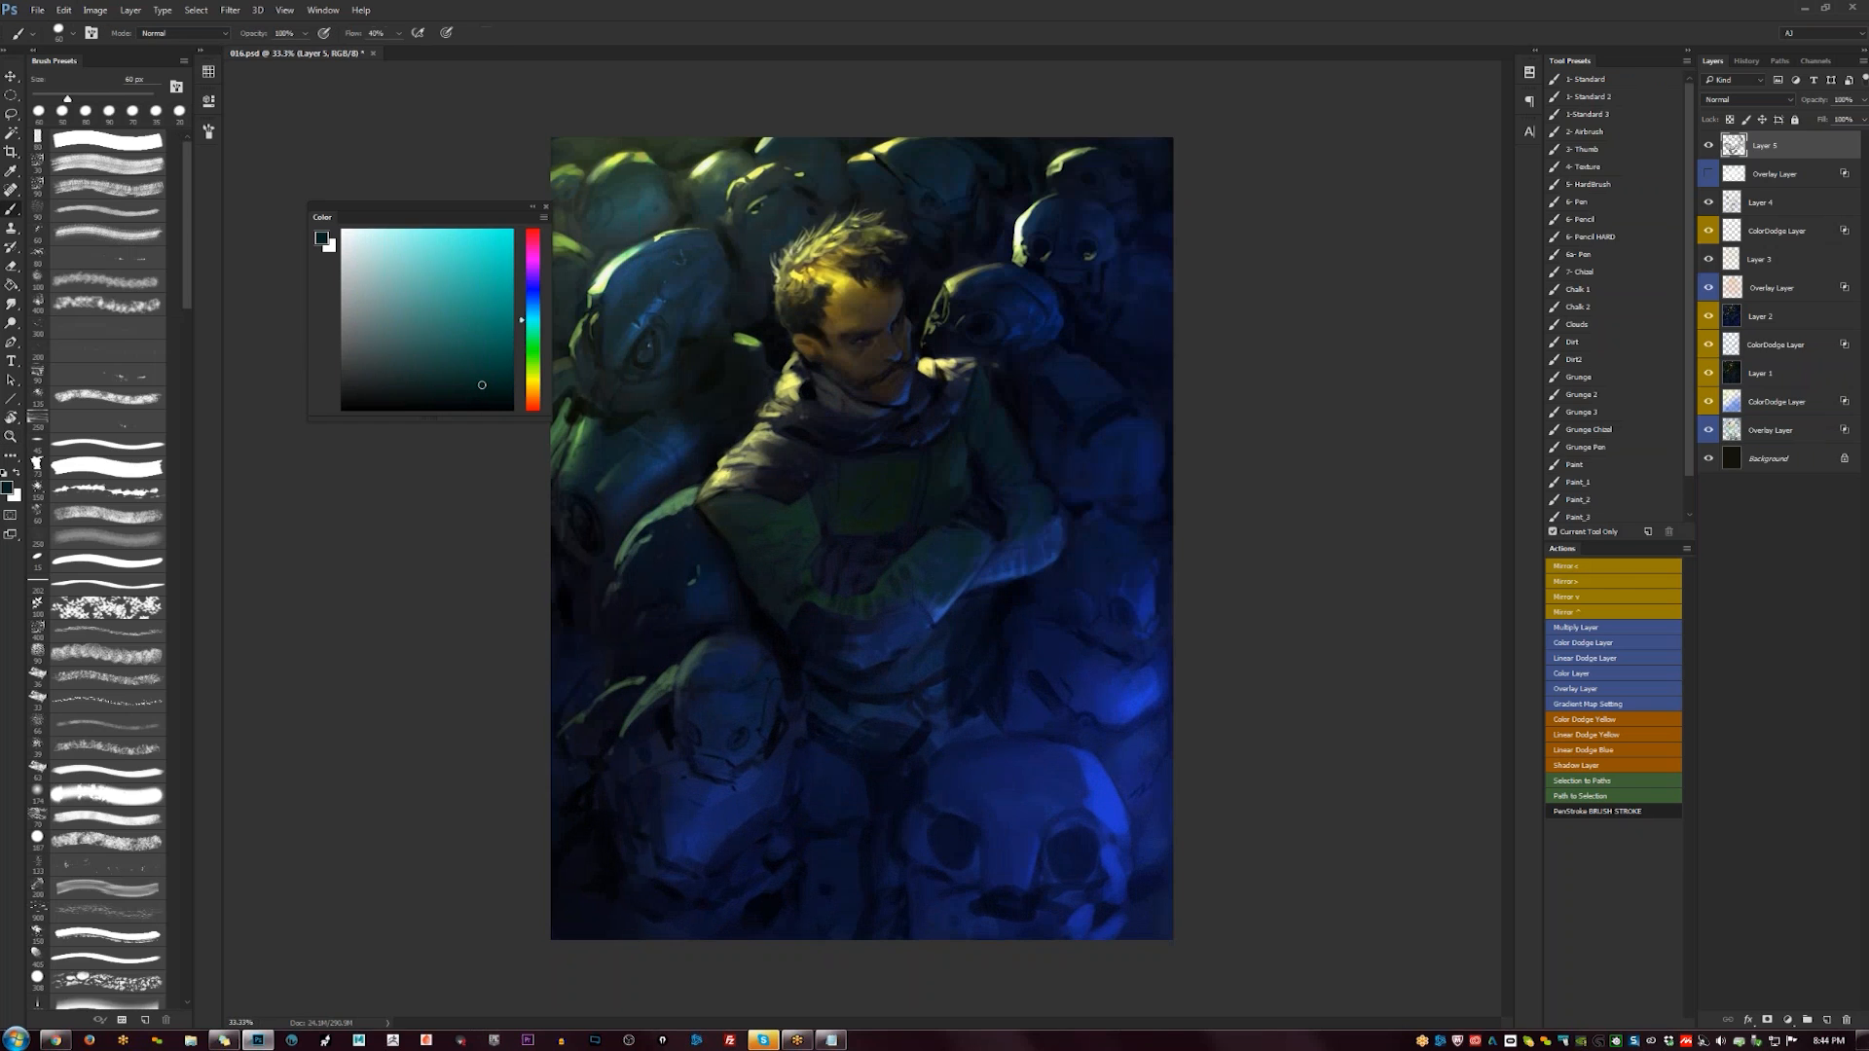
# - Deepen the shadows around the far elbow and crossed forearms with a sampled tone and black, and mirror the canvas
pyautogui.keyDown('alt'); pyautogui.click(847, 621); pyautogui.keyUp('alt')
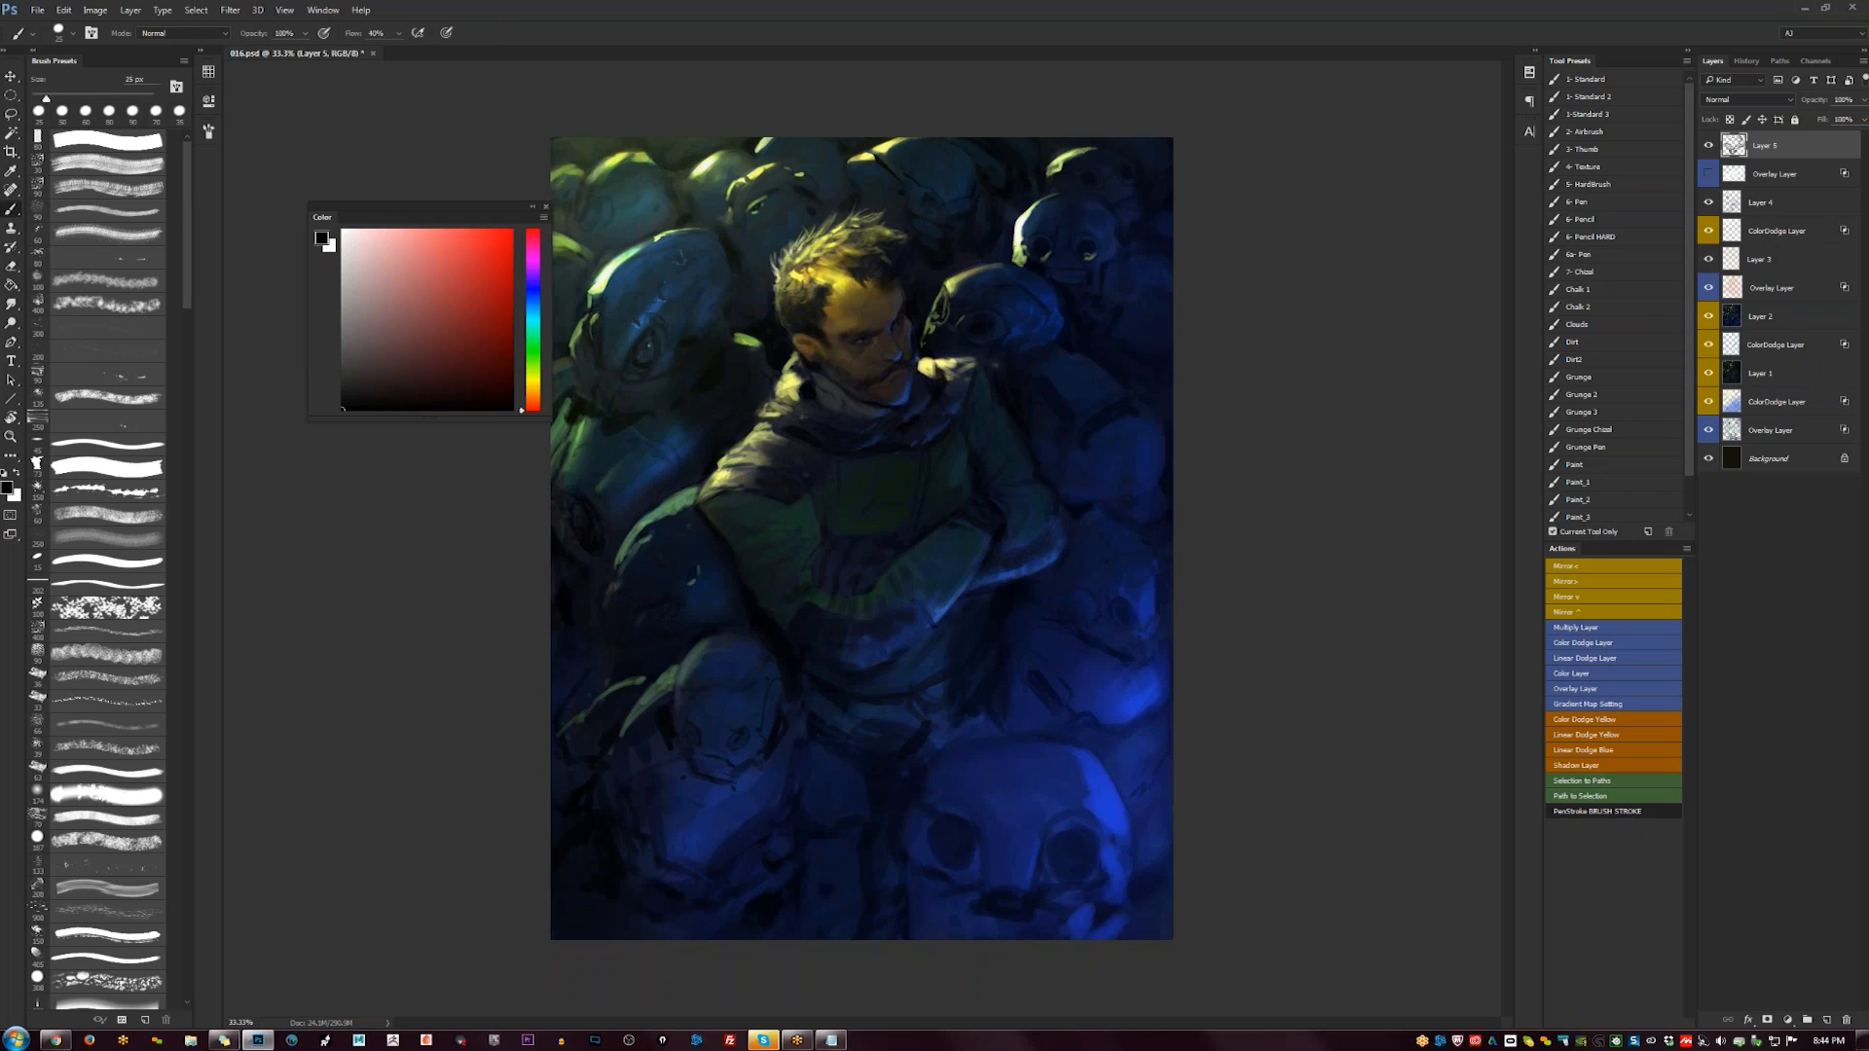
pyautogui.press('z')
pyautogui.keyDown('alt'); pyautogui.click(981, 638); pyautogui.keyUp('alt')
pyautogui.keyDown('alt'); pyautogui.click(981, 638); pyautogui.keyUp('alt')
pyautogui.keyDown('alt'); pyautogui.click(980, 642); pyautogui.keyUp('alt')
pyautogui.hotkey('ctrl', 'shift', 'h')
pyautogui.click(919, 593)
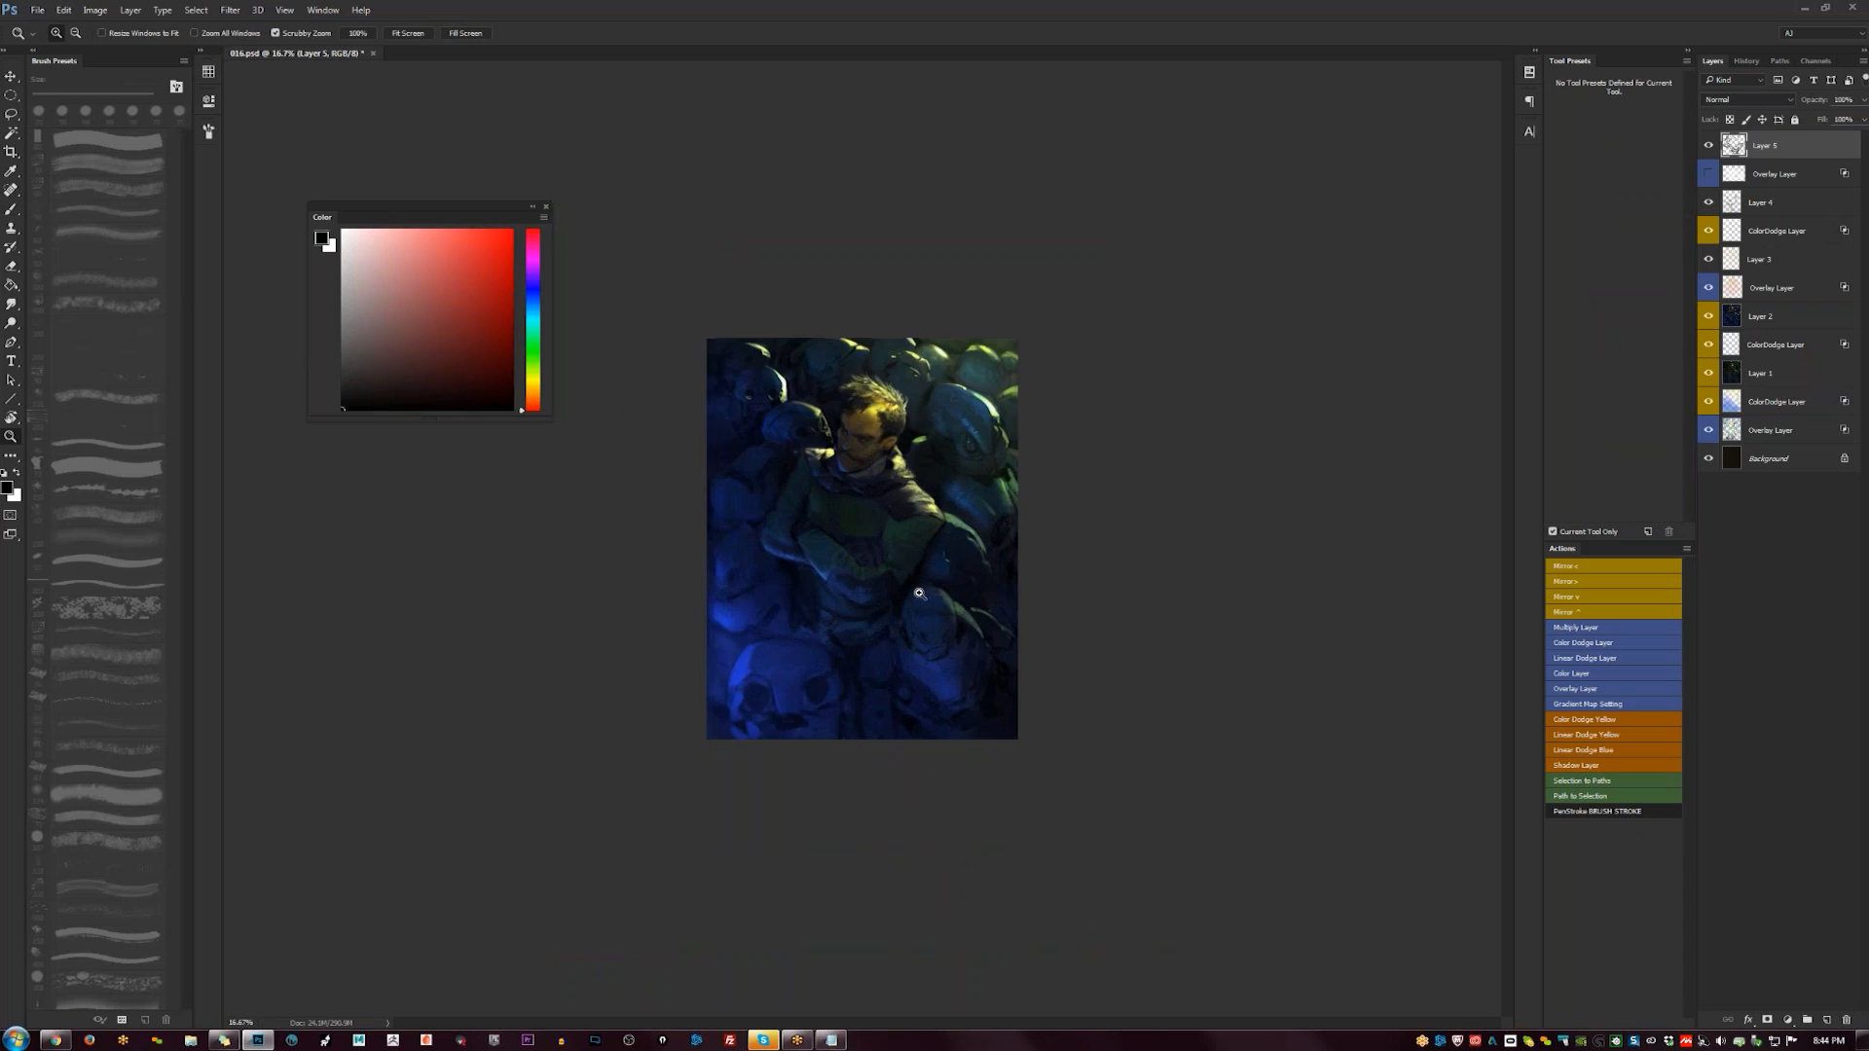
pyautogui.click(919, 593)
pyautogui.click(919, 593)
pyautogui.press('b')
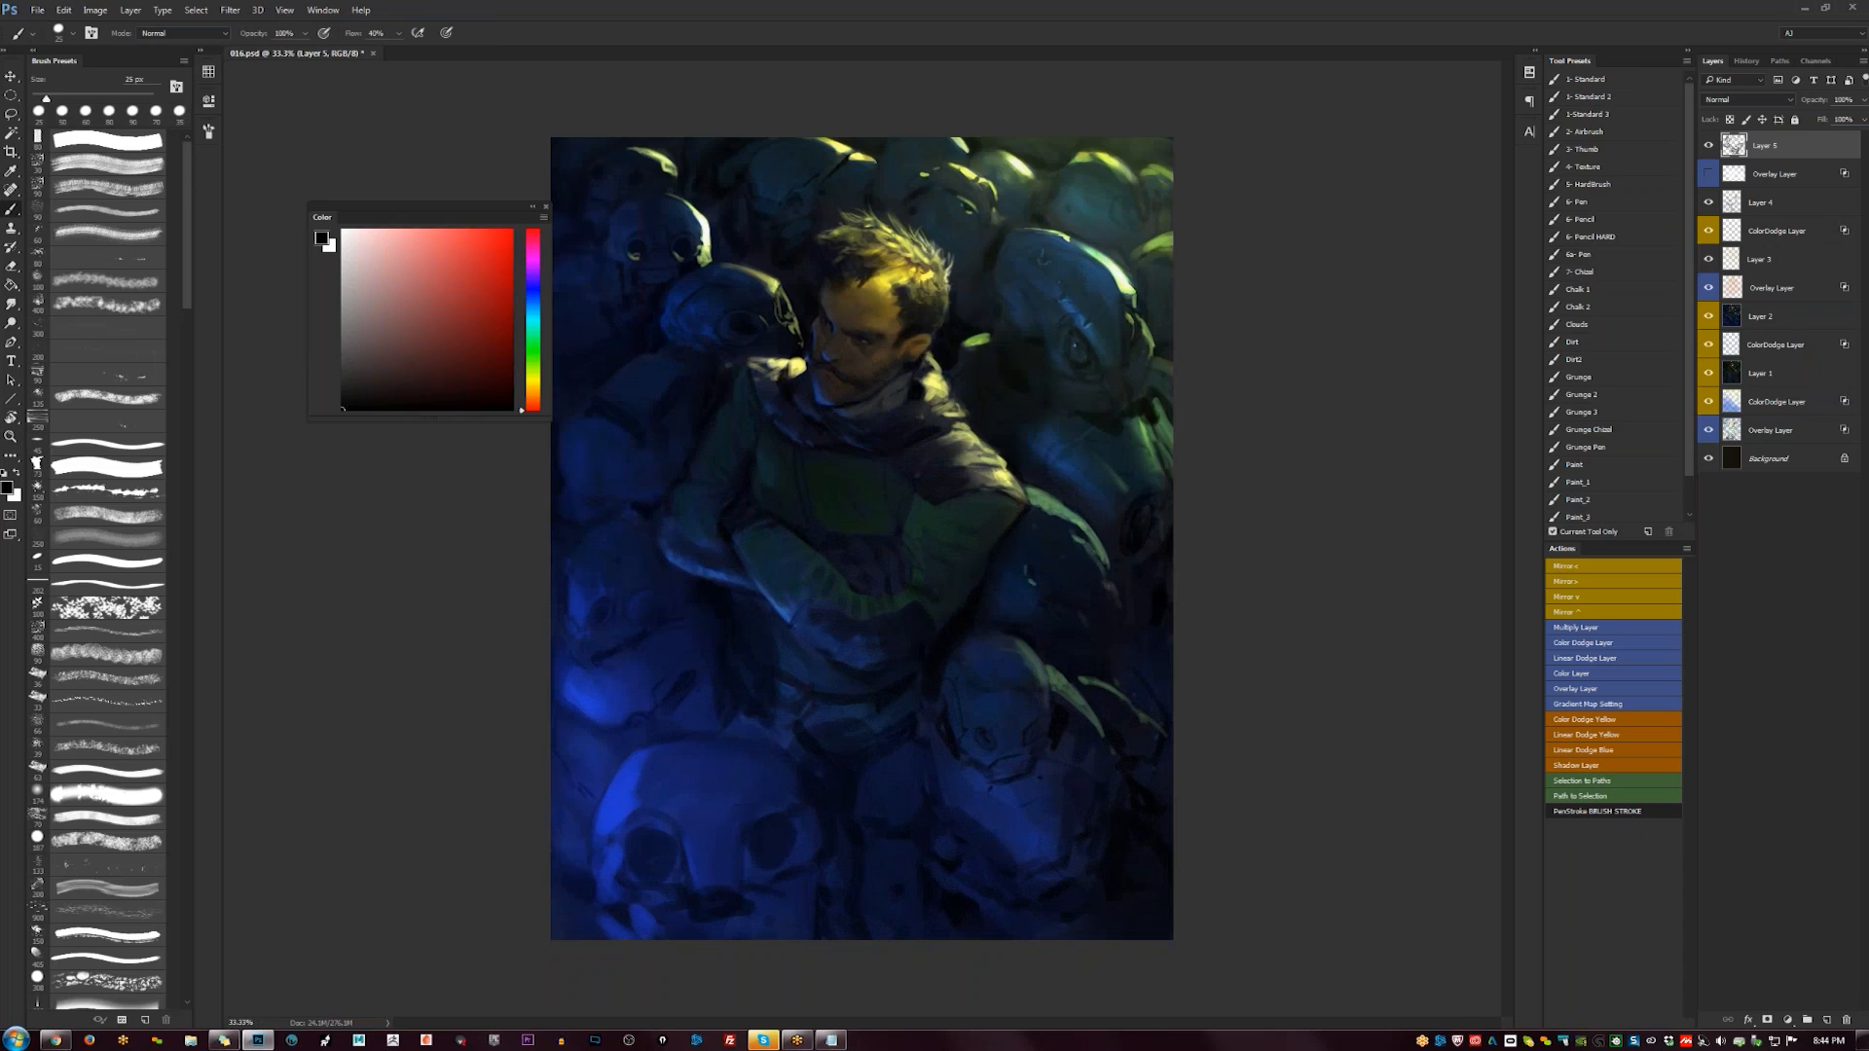
# - Paint blue reflections into the eye and rim of the helmet beside the man's face with sampled blue and a 20 px brush
pyautogui.hotkey('ctrl', '+')
pyautogui.hotkey('ctrl', '+')
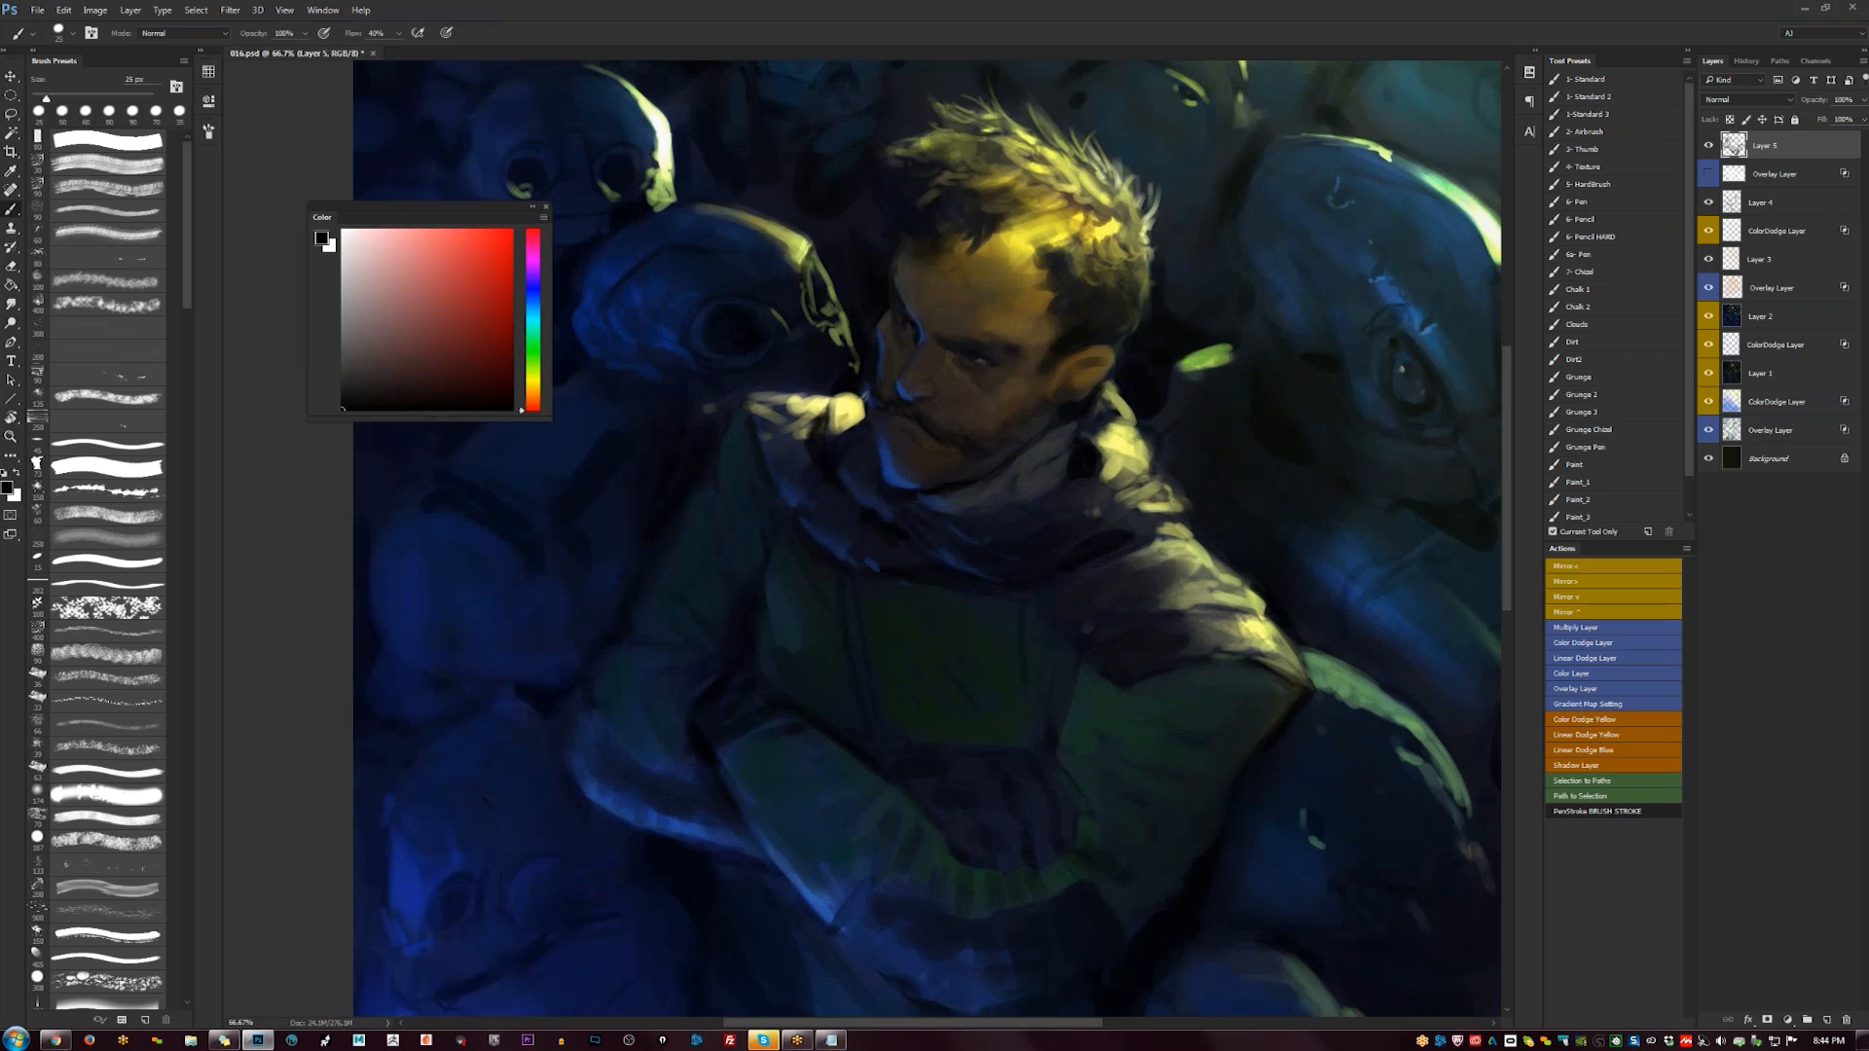
pyautogui.hotkey('ctrl', '+')
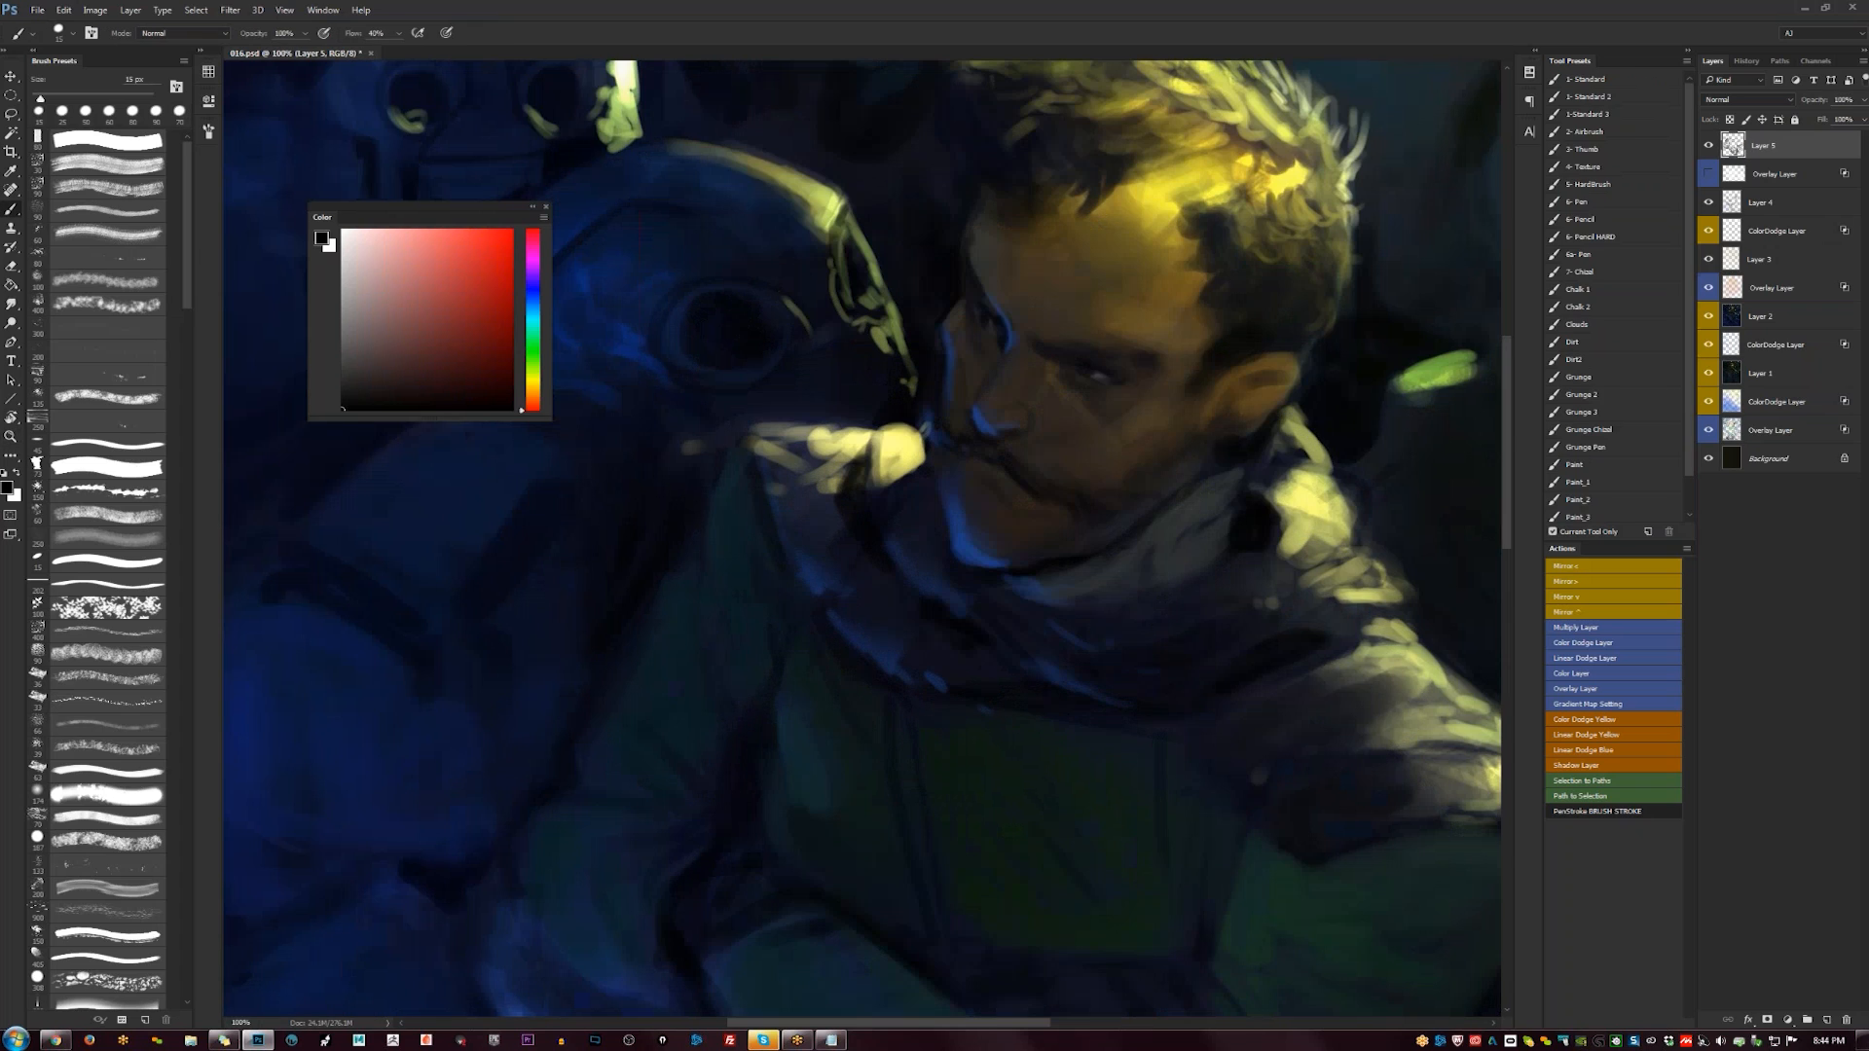
pyautogui.keyDown('alt'); pyautogui.click(643, 334); pyautogui.keyUp('alt')
pyautogui.press(']')
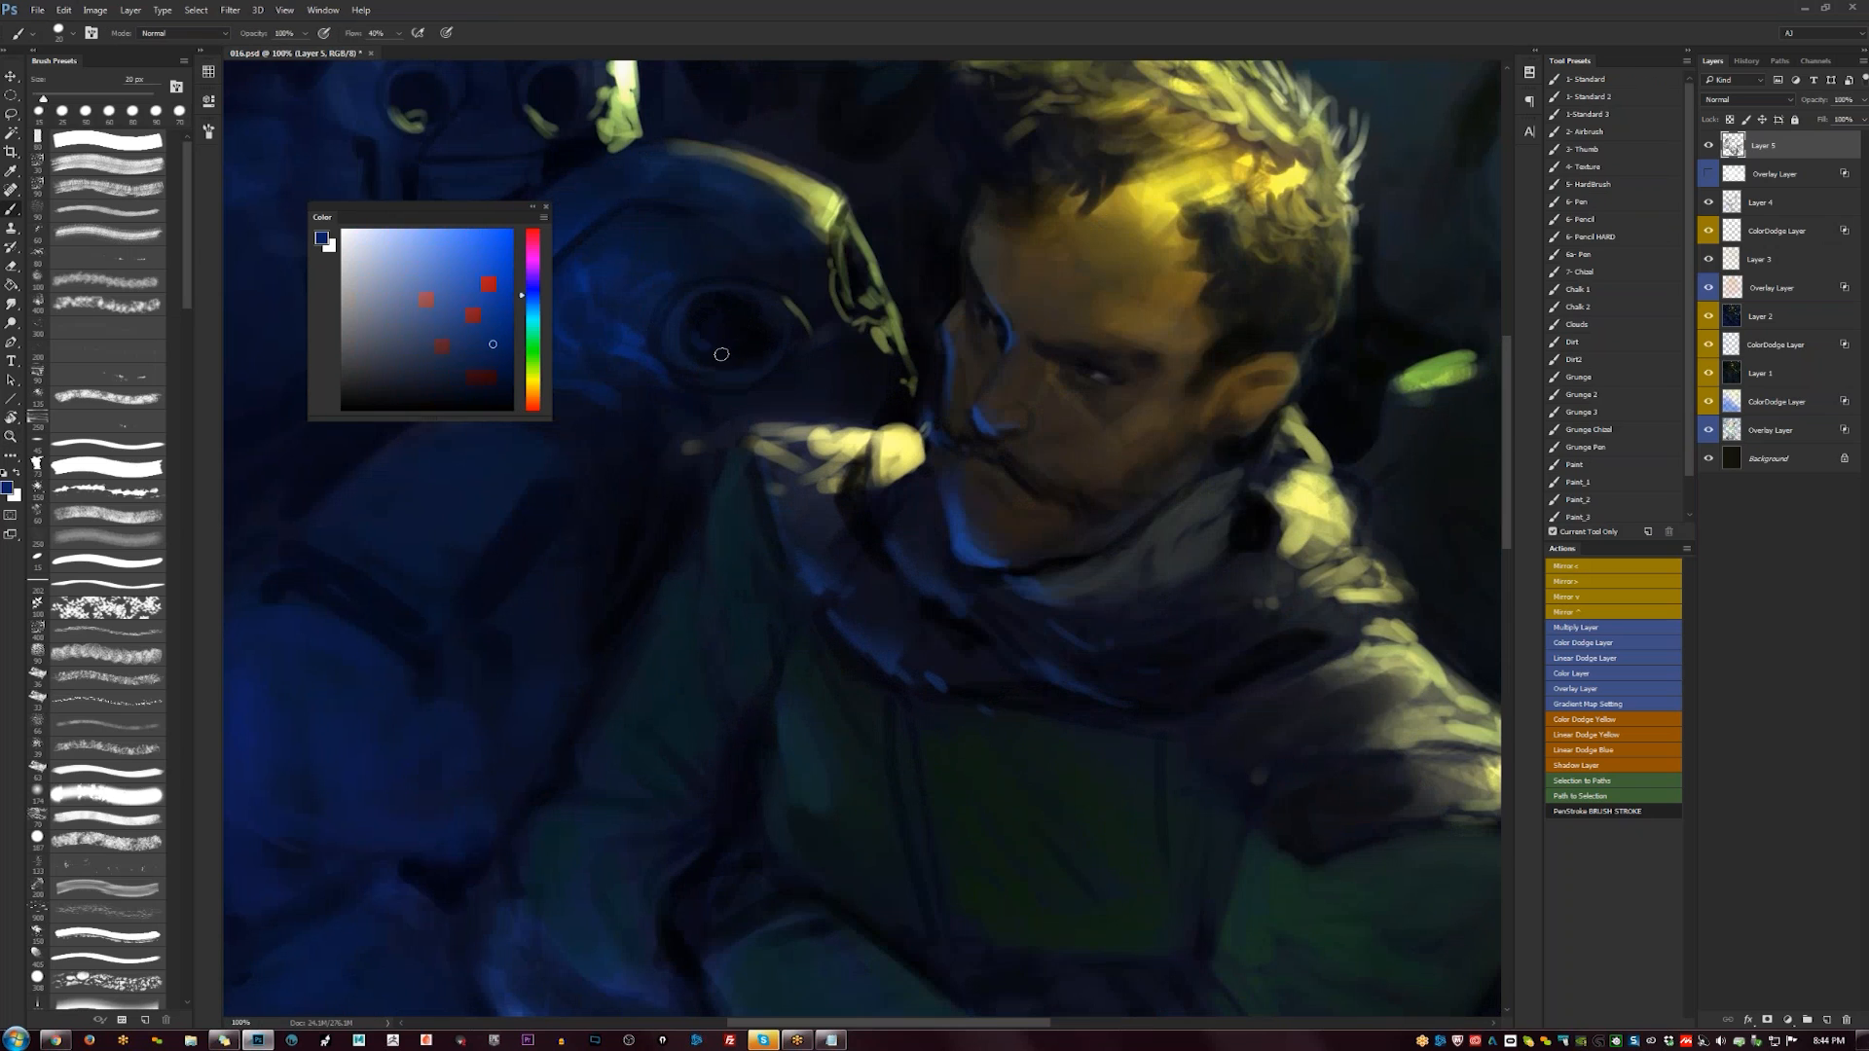
pyautogui.press('[')
# - Add a pale yellow-green glint to that helmet's eye with a 7 px brush, sampling the color from the man's hair
pyautogui.press('d')
pyautogui.press('x')
pyautogui.press('[')
pyautogui.keyDown('alt'); pyautogui.click(1348, 216); pyautogui.keyUp('alt')
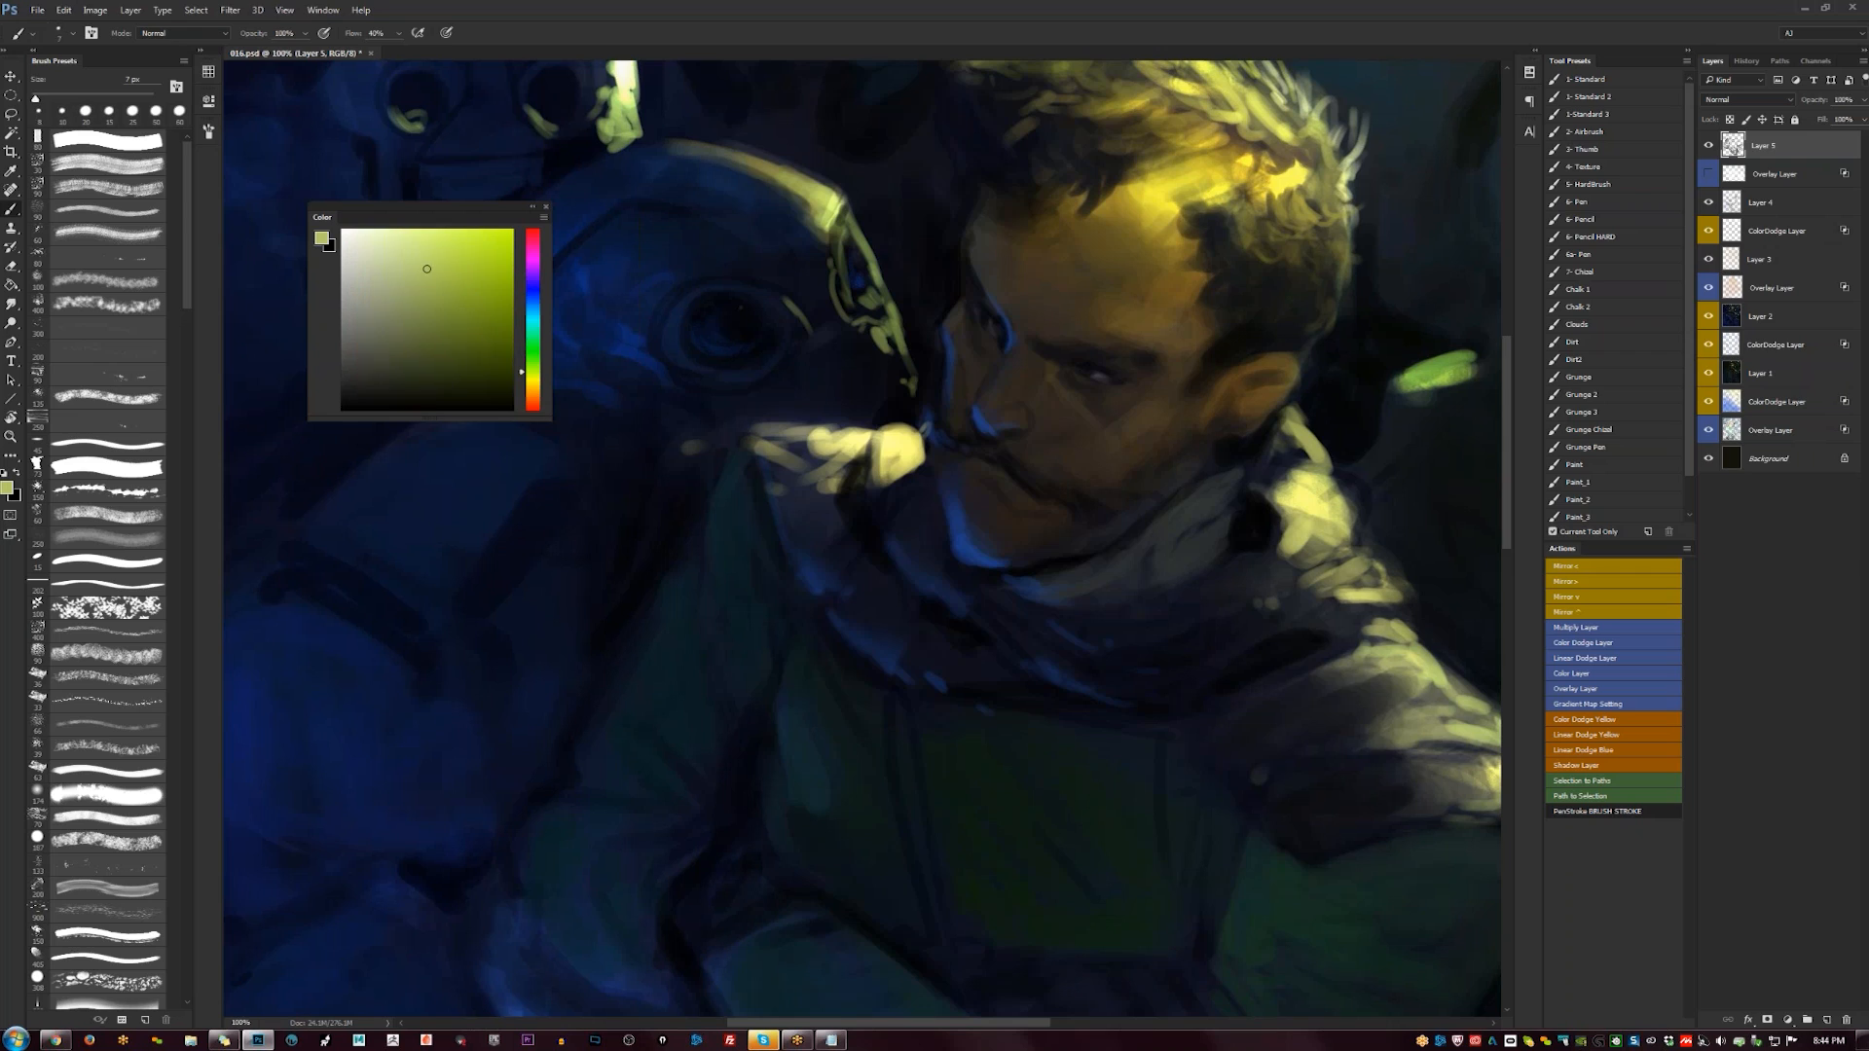
pyautogui.moveTo(747, 307); pyautogui.dragTo(754, 308)
# - Detail the rings inside the helmet's eye with blue, green and black, using a 10 px brush
pyautogui.keyDown('alt'); pyautogui.click(737, 324); pyautogui.keyUp('alt')
pyautogui.click(496, 344)
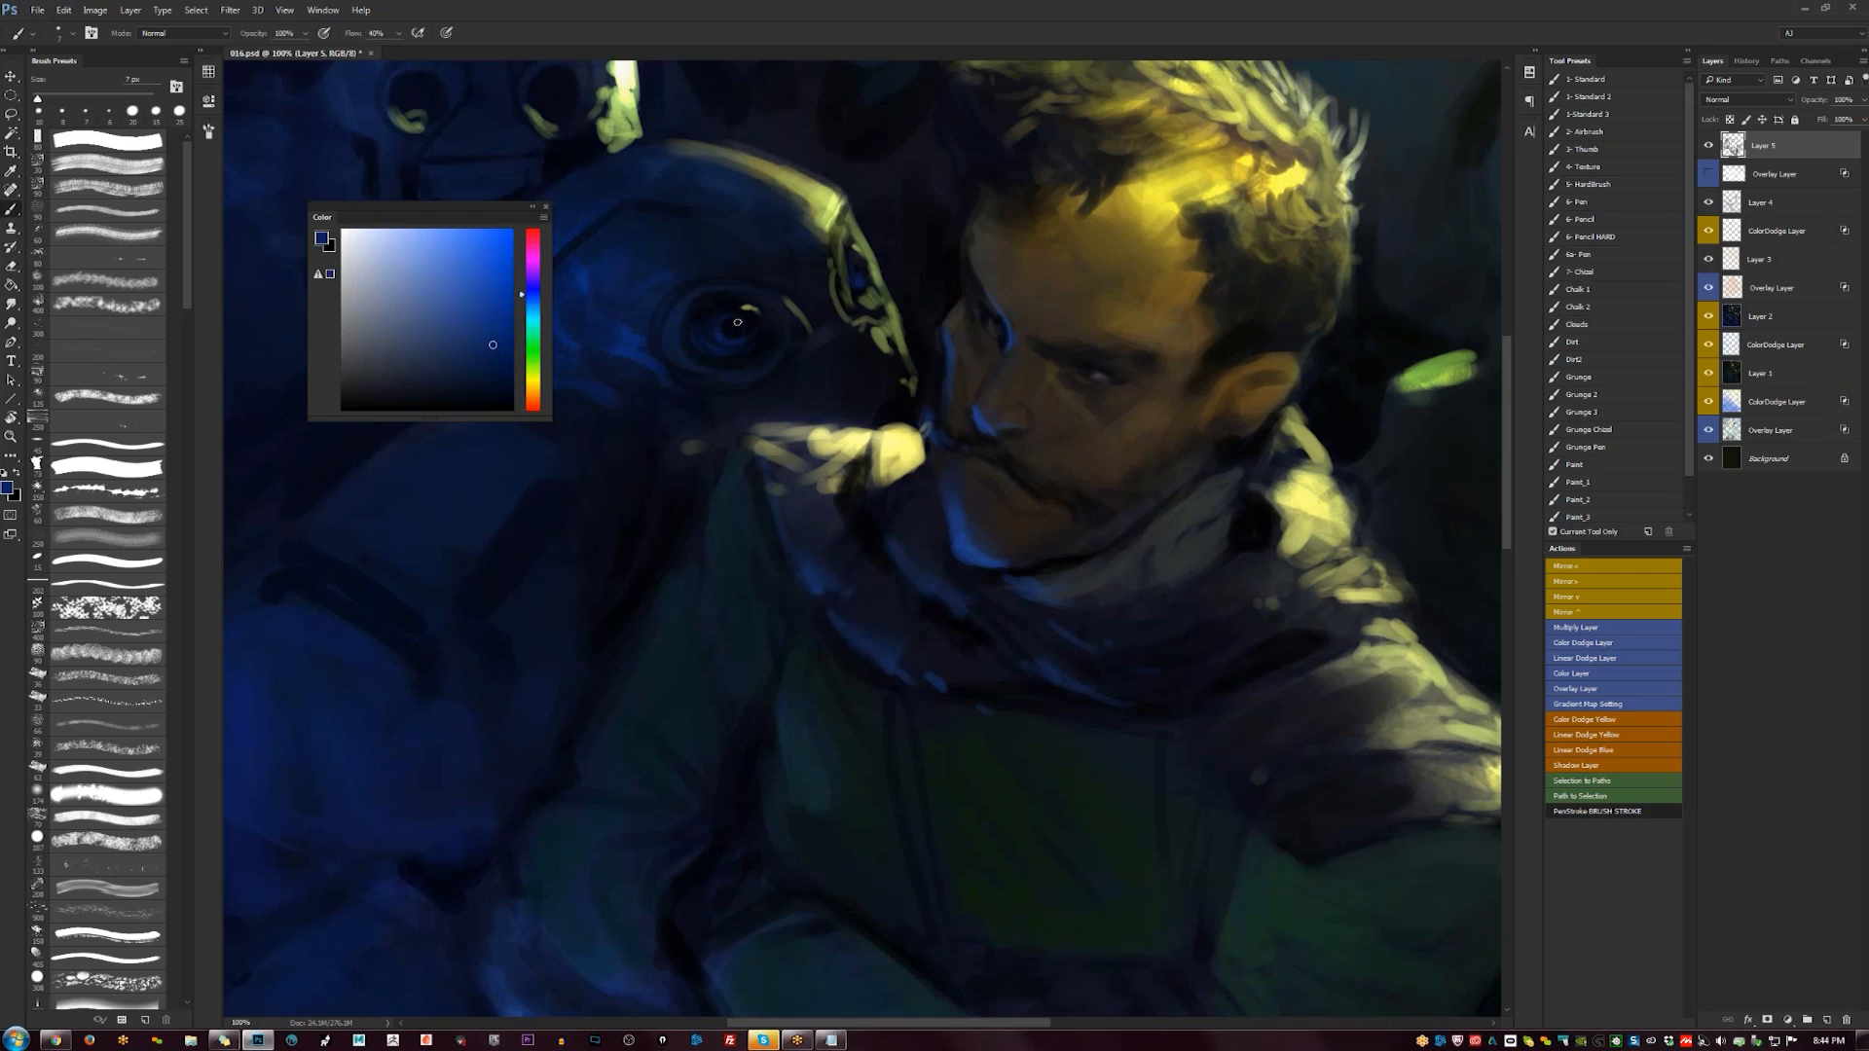
pyautogui.moveTo(731, 340); pyautogui.dragTo(744, 348)
pyautogui.press('d')
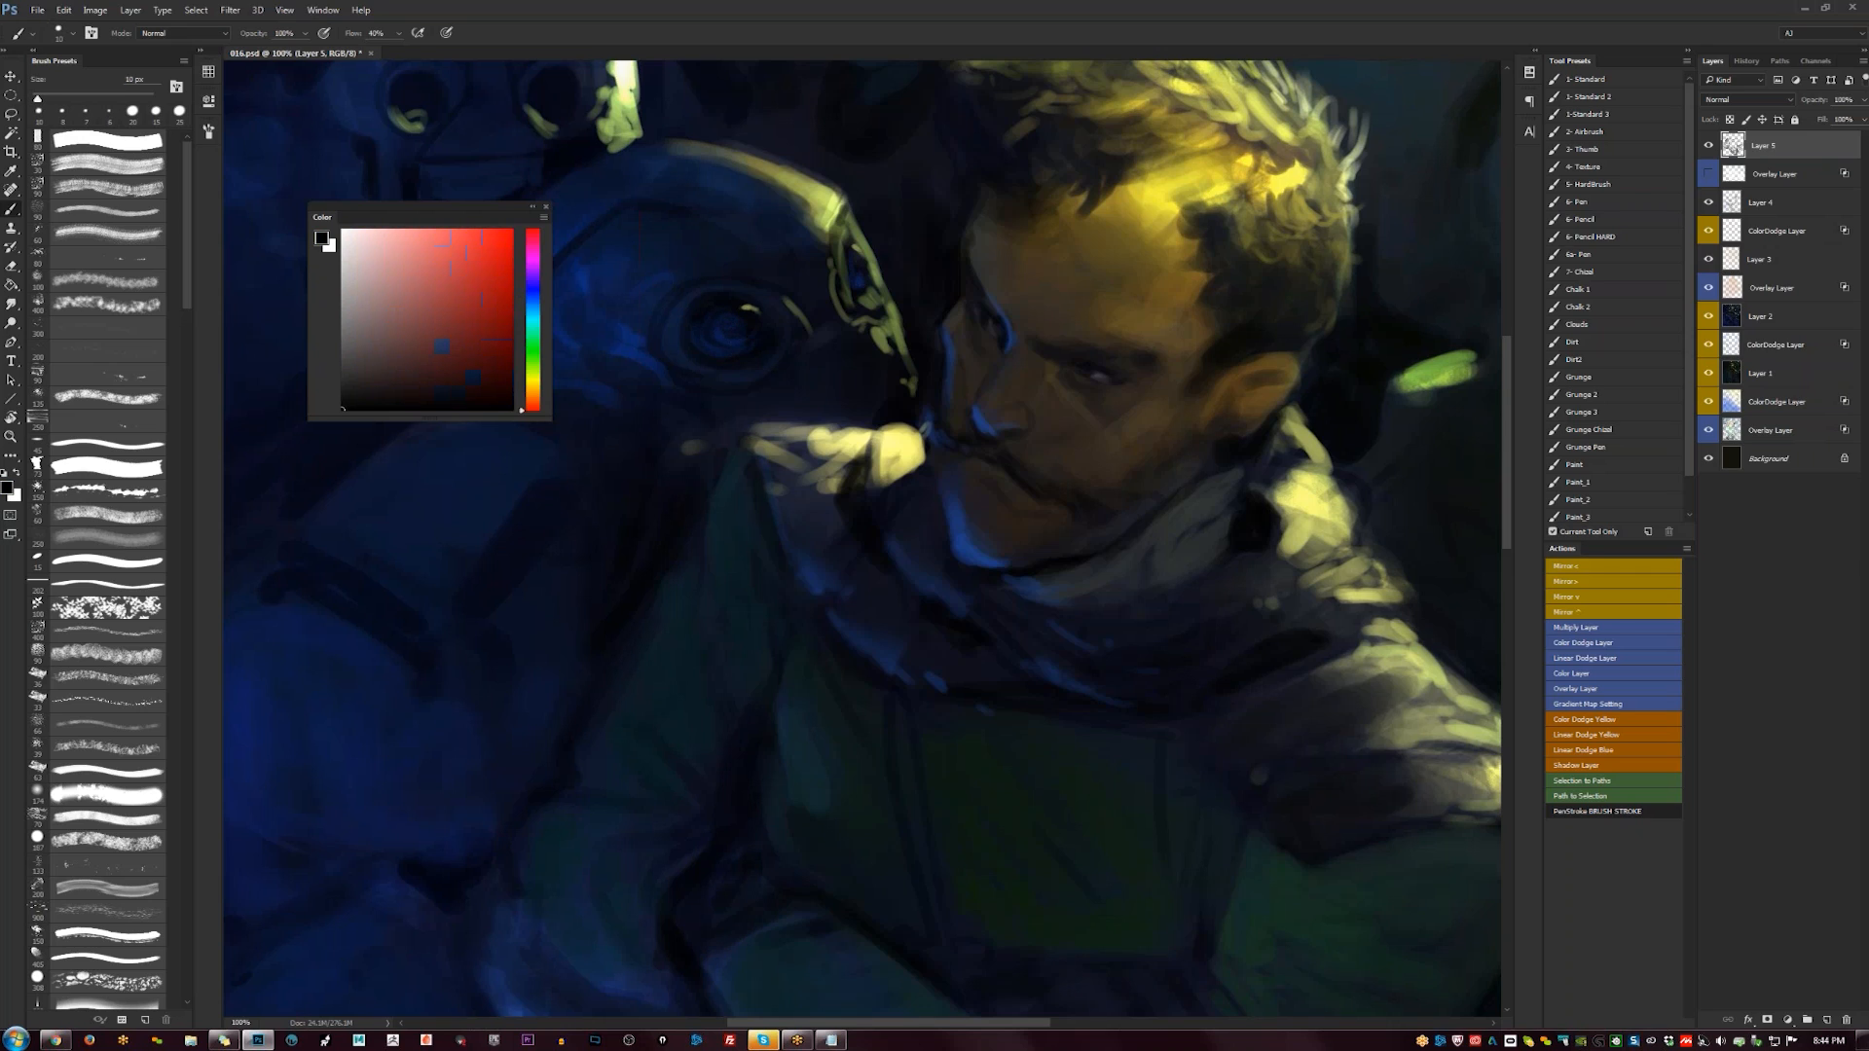
pyautogui.click(490, 379)
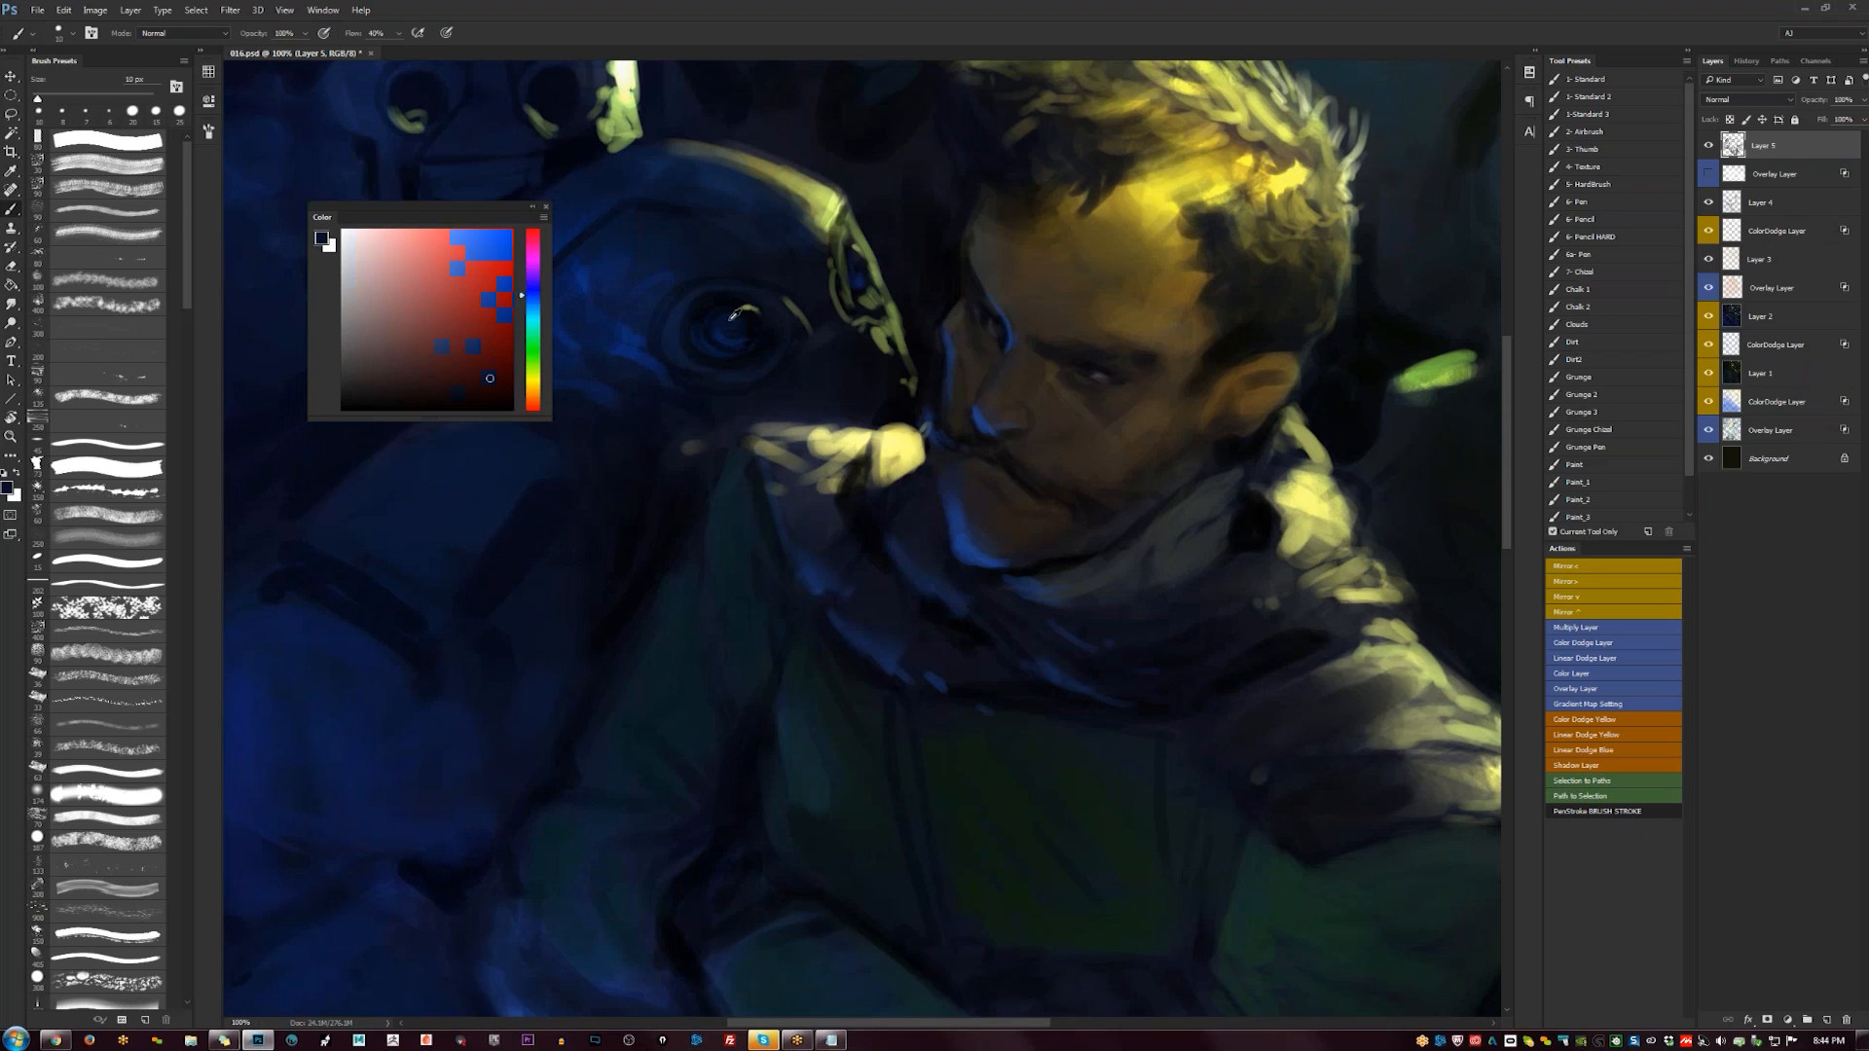
pyautogui.click(534, 342)
pyautogui.click(472, 303)
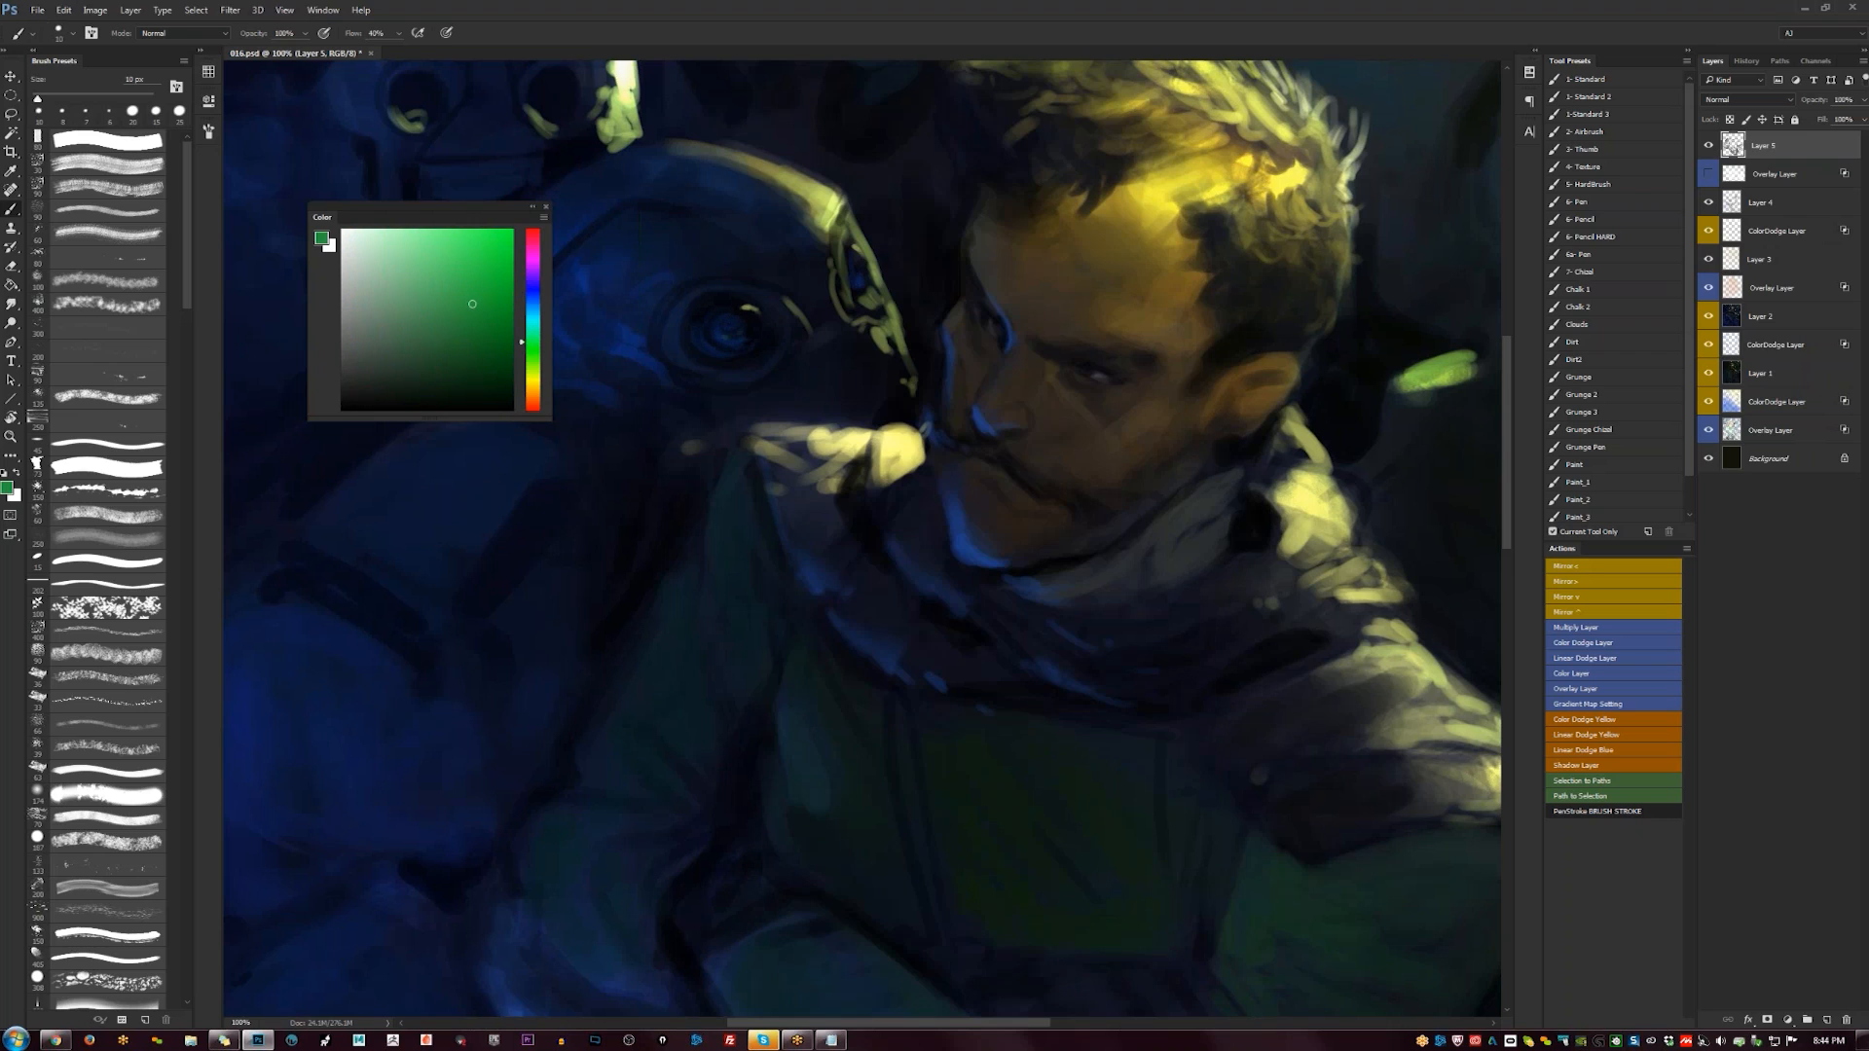
pyautogui.press('d')
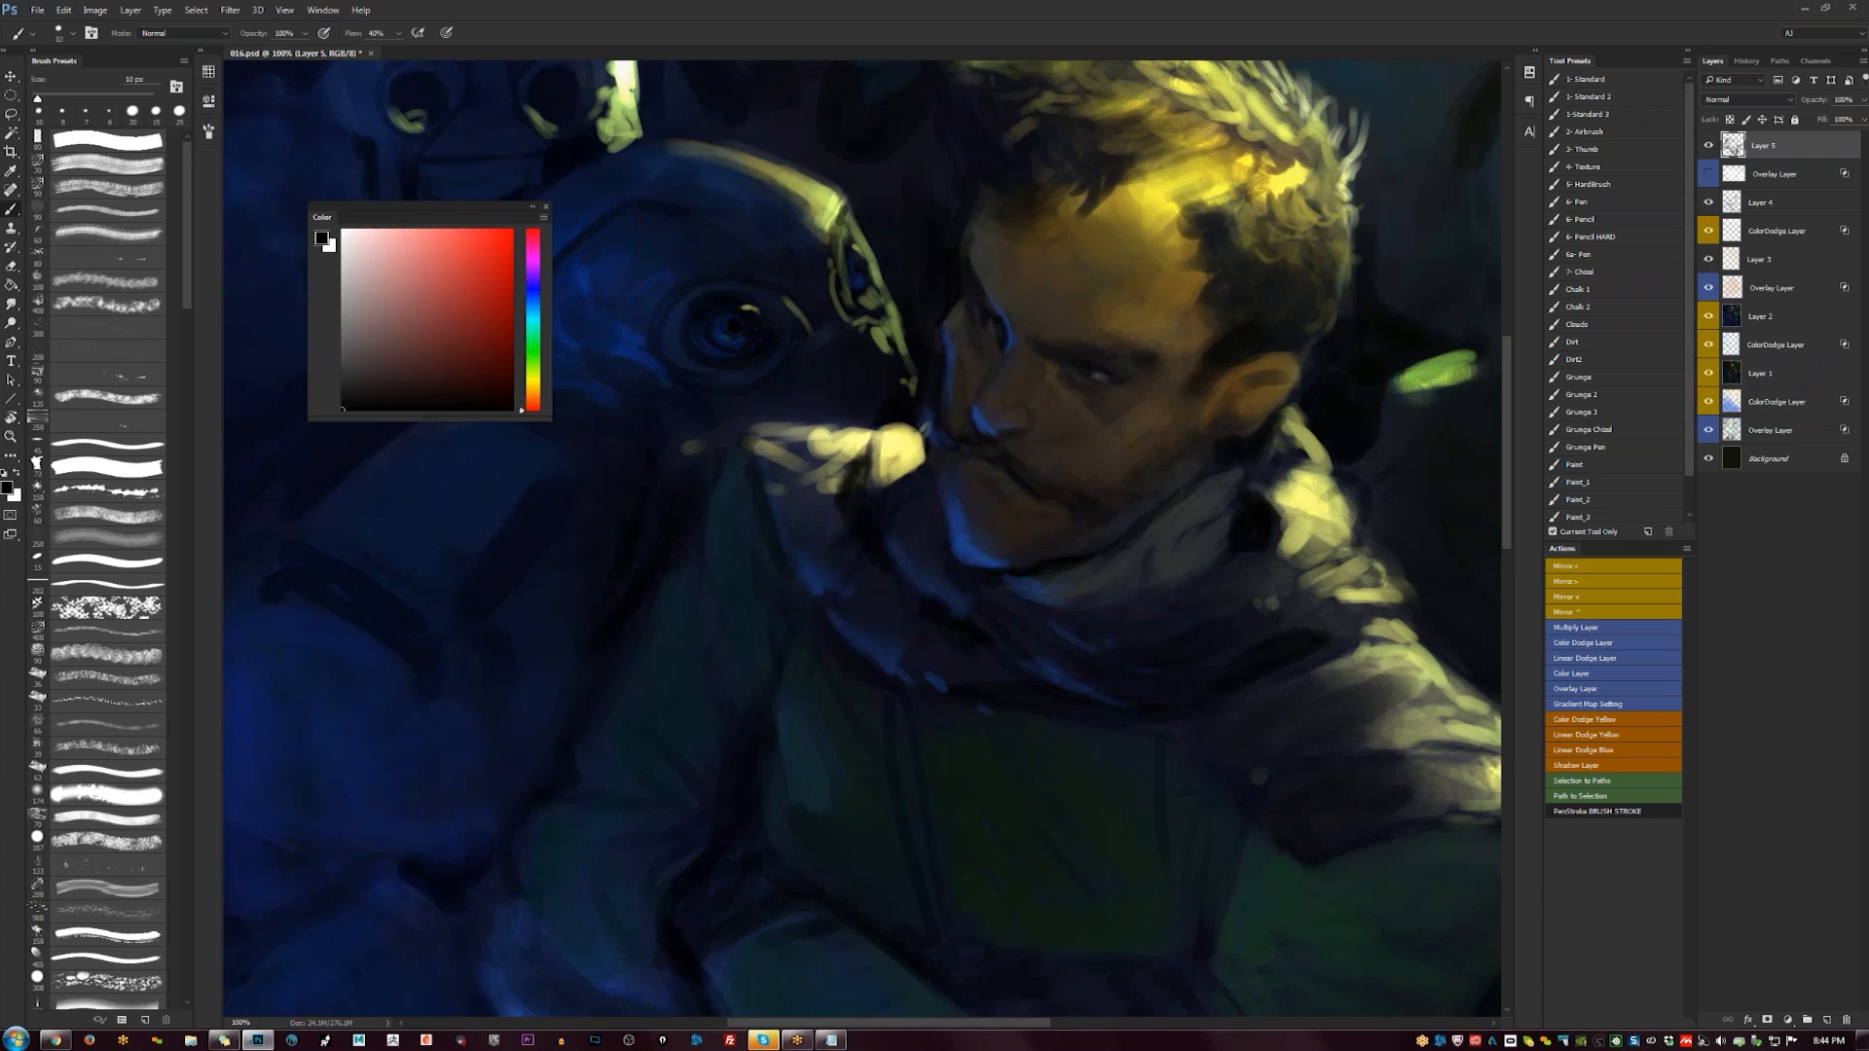
# - Hide the panels and draw thin black seam lines around the eye and across the face of the same helmet
pyautogui.hotkey('ctrl', '-')
pyautogui.hotkey('ctrl', '-')
pyautogui.hotkey('ctrl', '-')
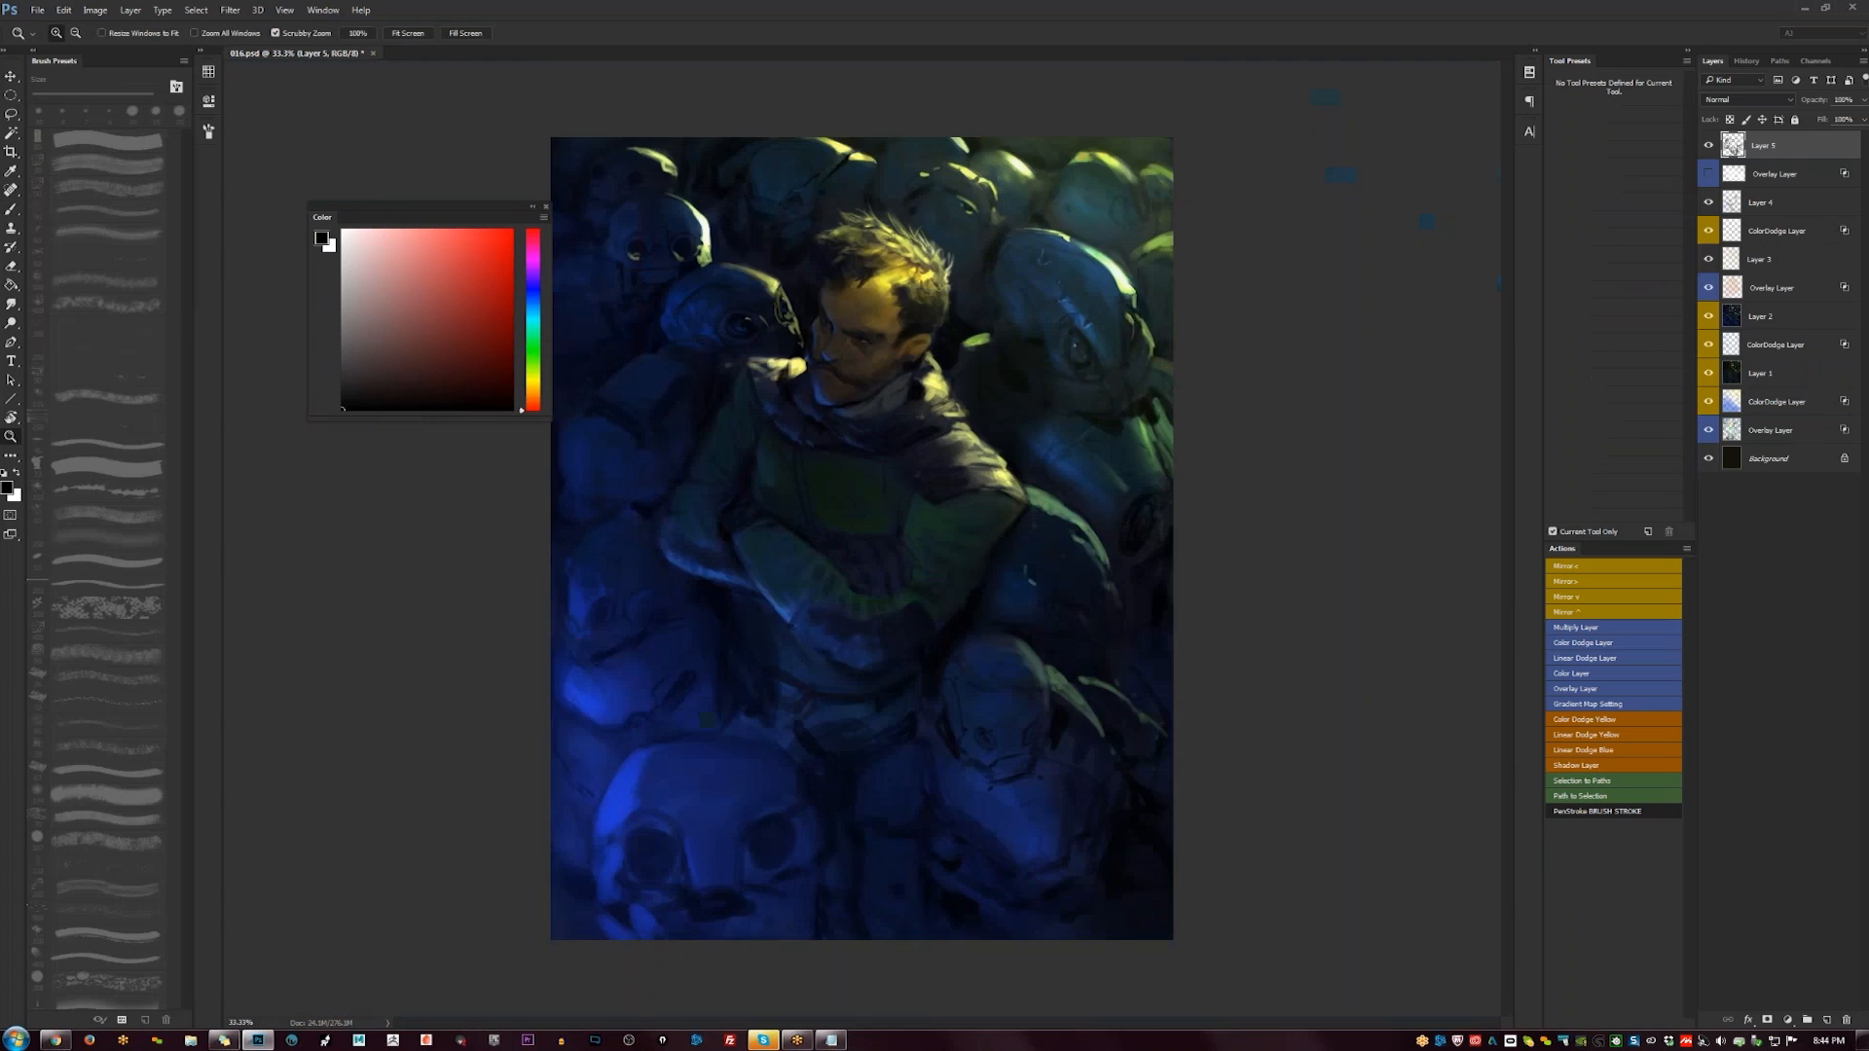
pyautogui.press('Tab')
pyautogui.hotkey('ctrl', '+')
pyautogui.hotkey('ctrl', '+')
pyautogui.hotkey('ctrl', '+')
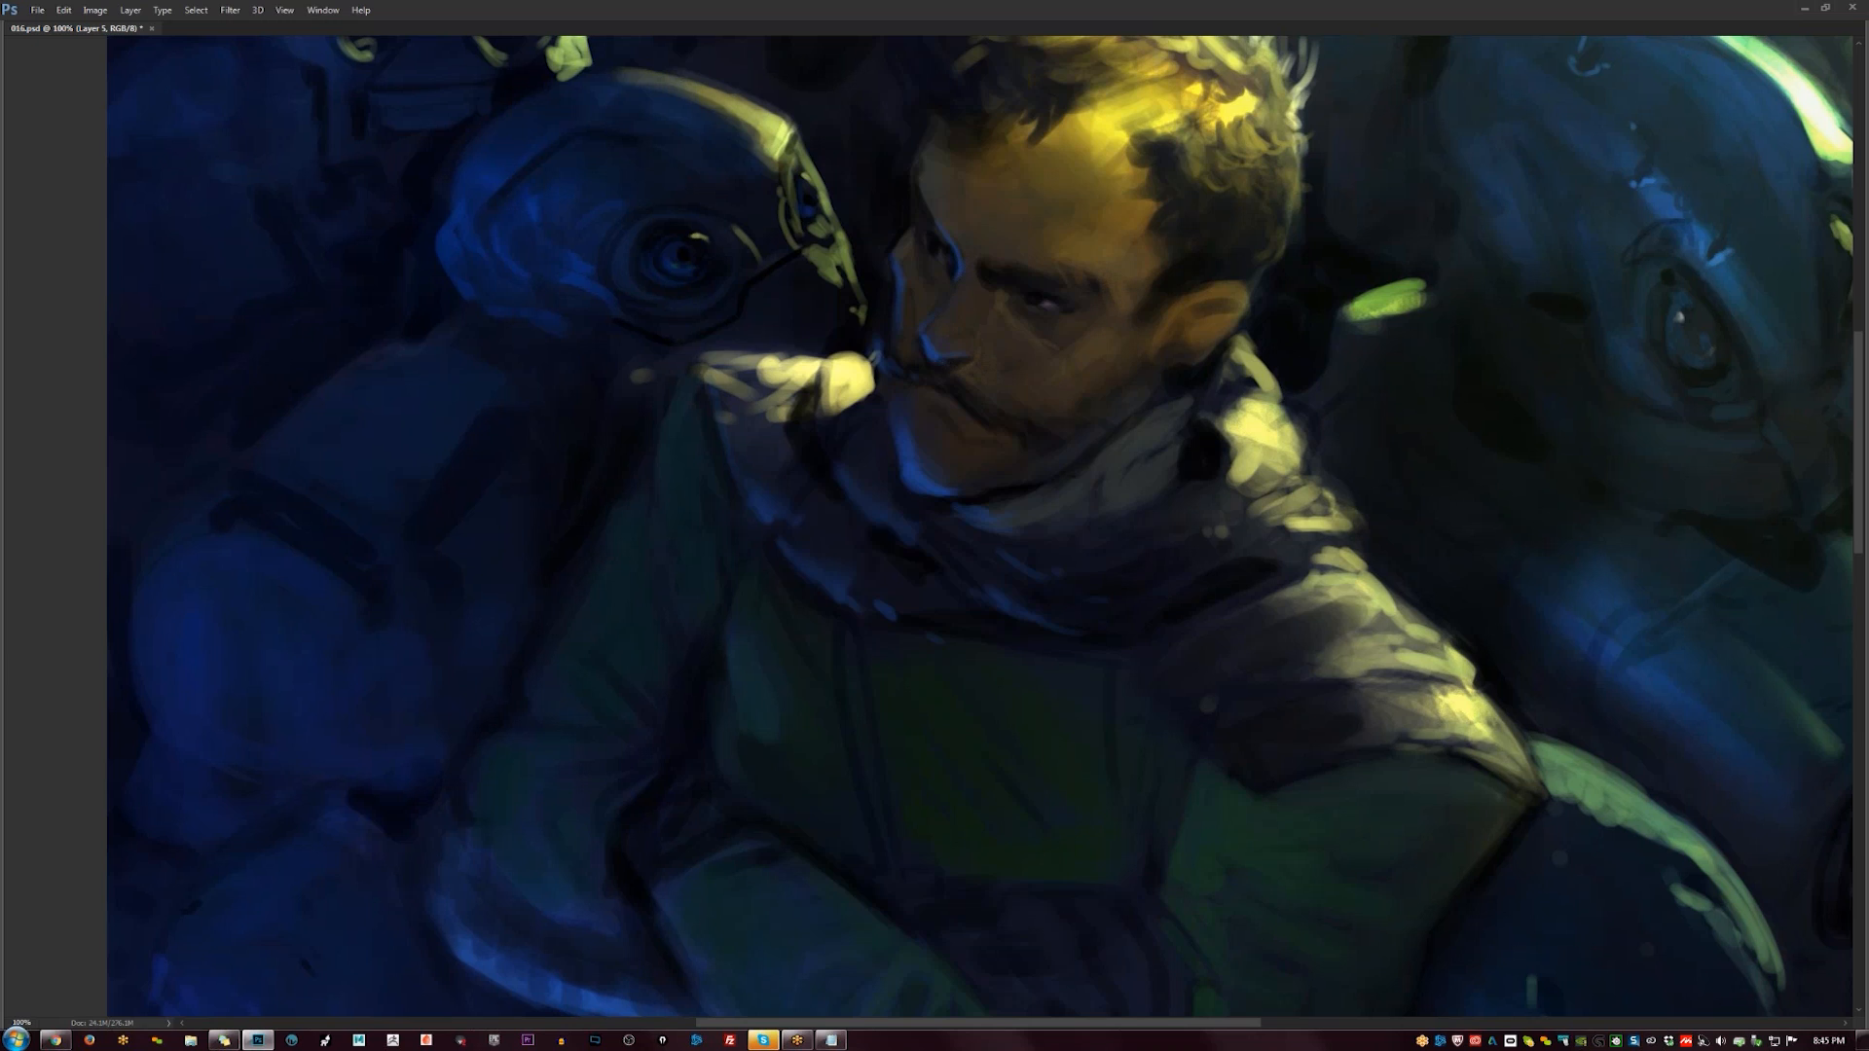
pyautogui.moveTo(954, 274); pyautogui.dragTo(952, 250)
pyautogui.hotkey('ctrl', '-')
pyautogui.hotkey('ctrl', '-')
pyautogui.hotkey('ctrl', '-')
pyautogui.hotkey('ctrl', '-')
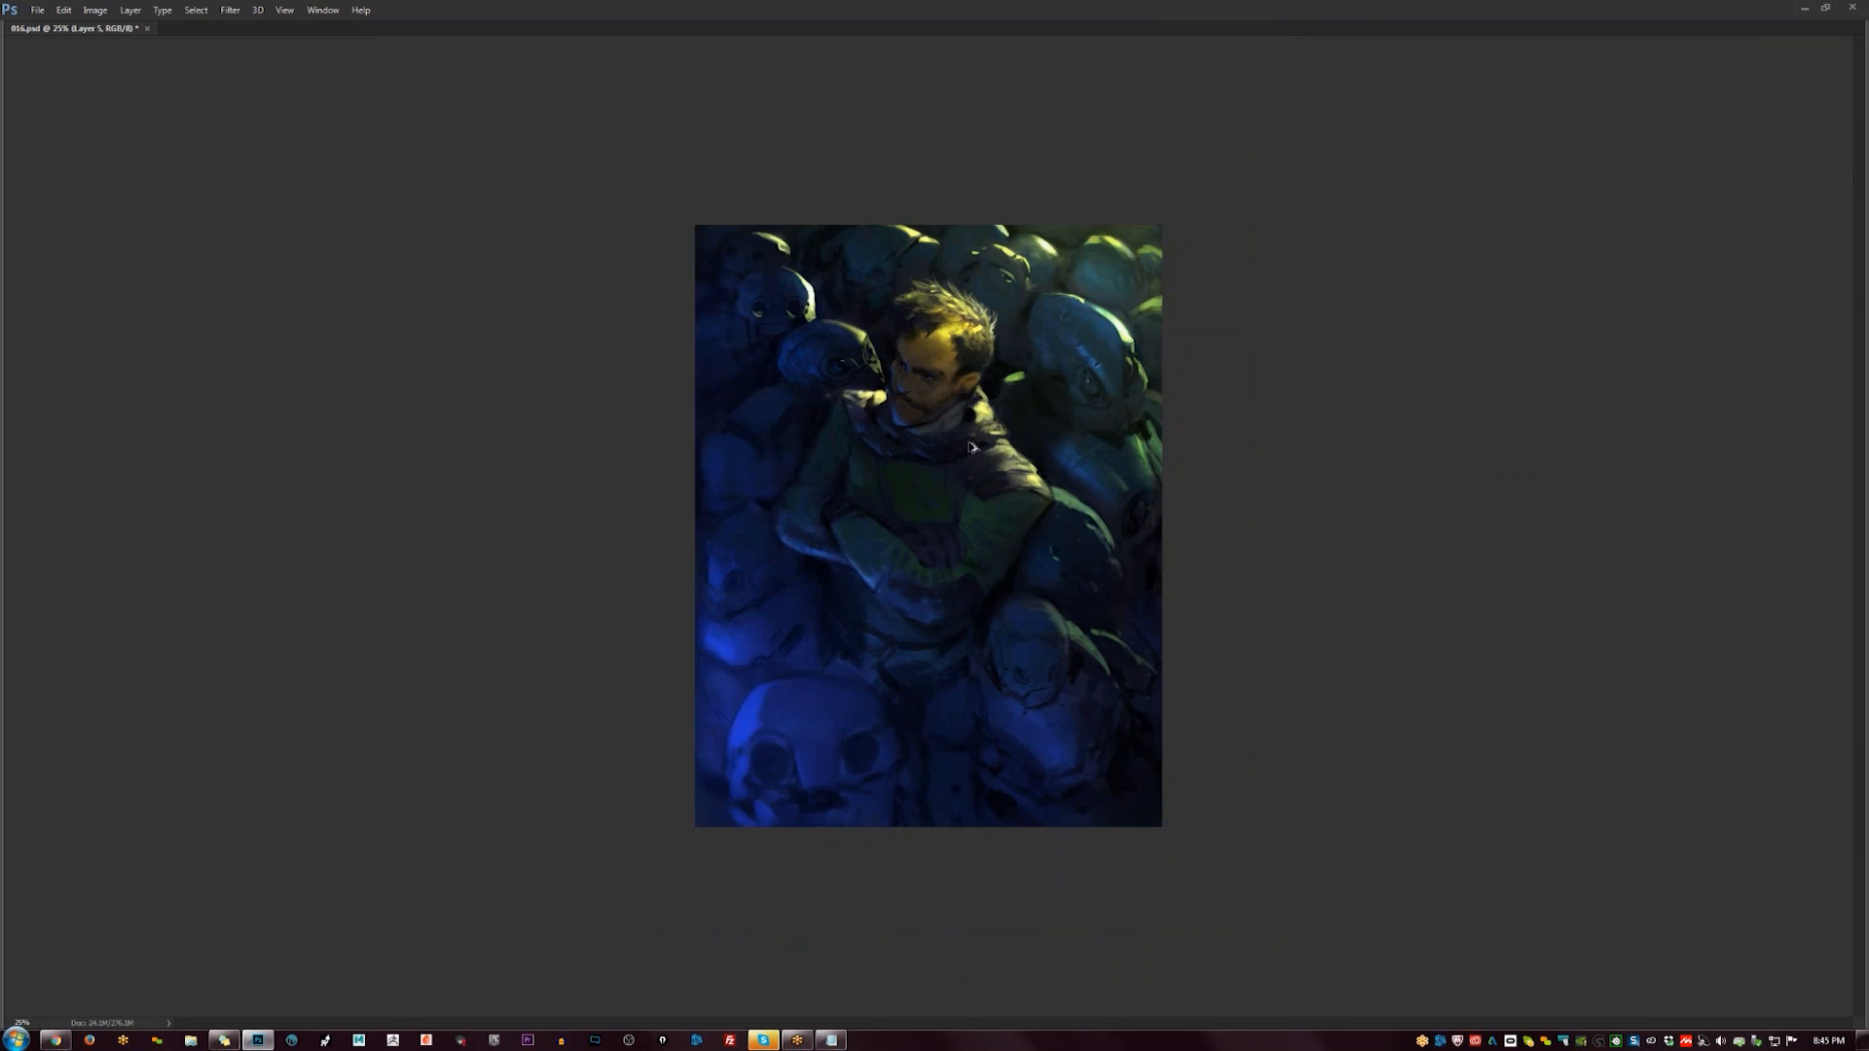
# - Mirror the canvas, touch up the man's forehead and hairline with sampled brown, and bring the panels back
pyautogui.hotkey('ctrl', 'shift', 'h')
pyautogui.scroll(2, 1005, 377)
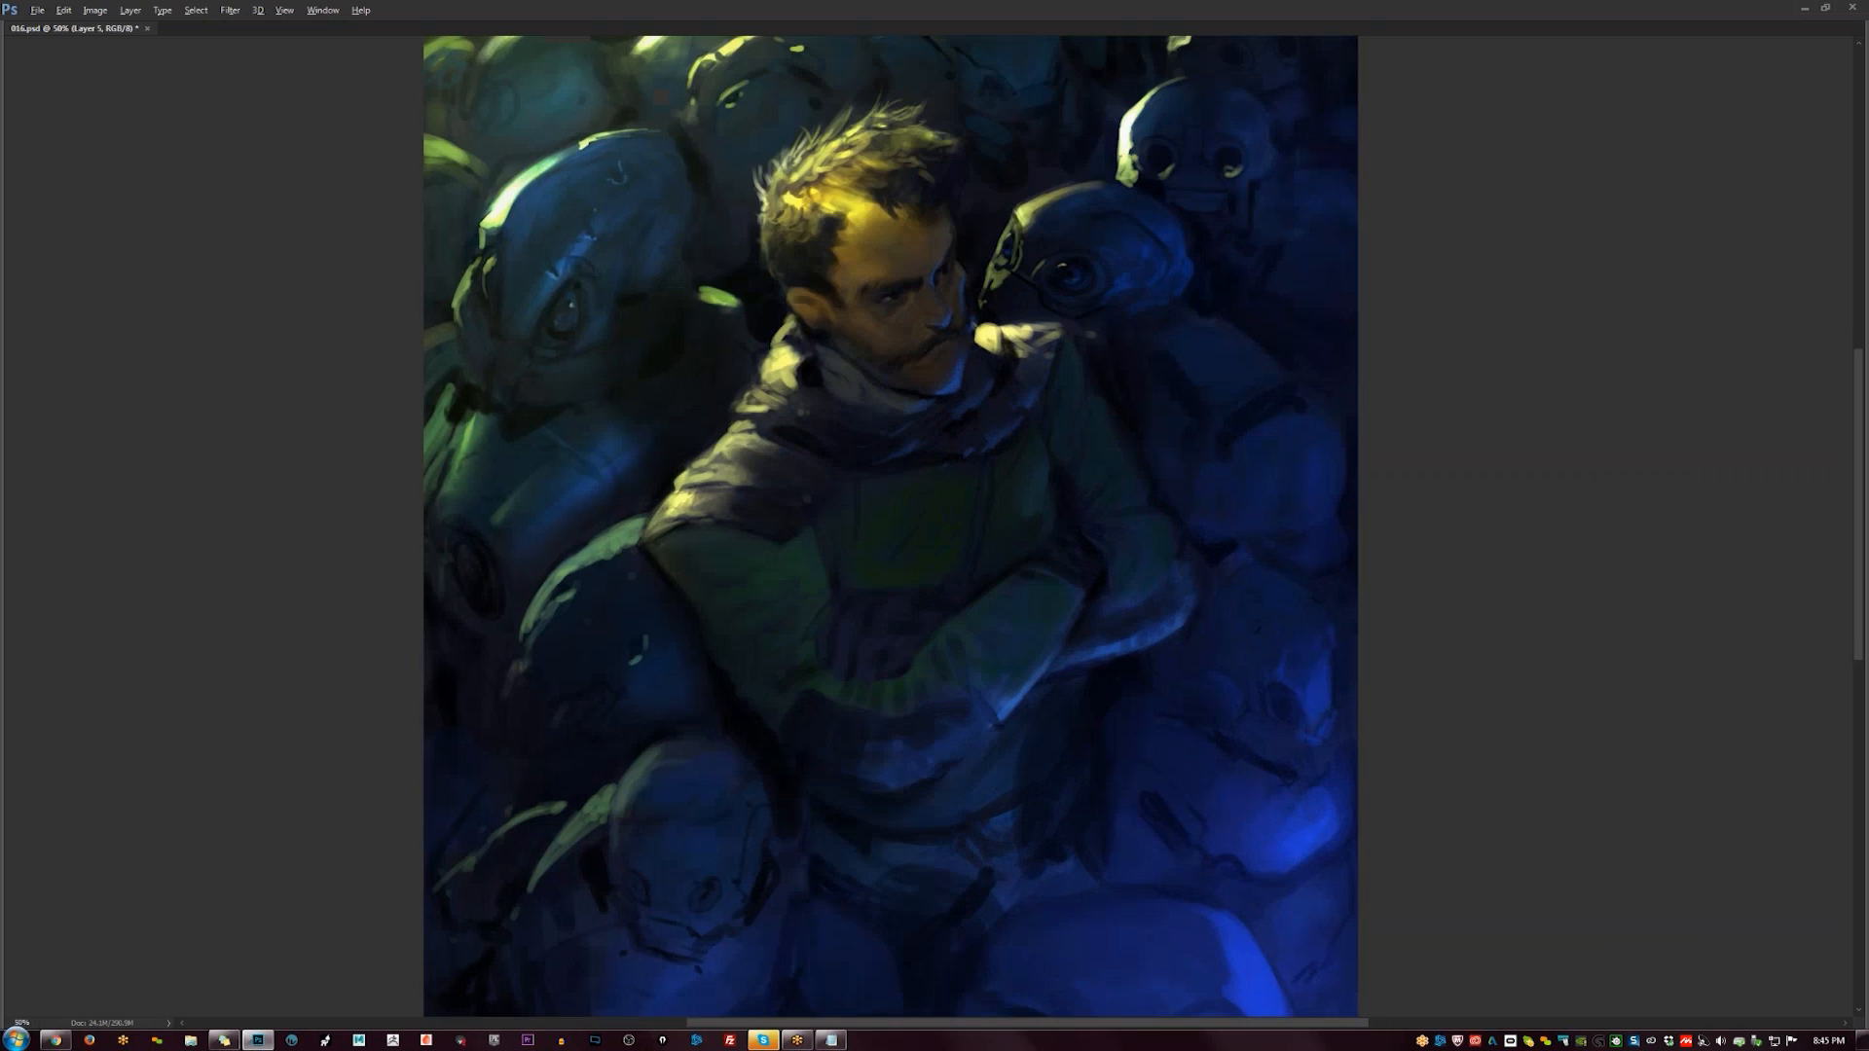
pyautogui.keyDown('alt'); pyautogui.click(908, 252); pyautogui.keyUp('alt')
pyautogui.moveTo(871, 209)
pyautogui.mouseDown()
pyautogui.moveTo(865, 251)
pyautogui.moveTo(861, 224)
pyautogui.mouseUp()
pyautogui.press('Tab')
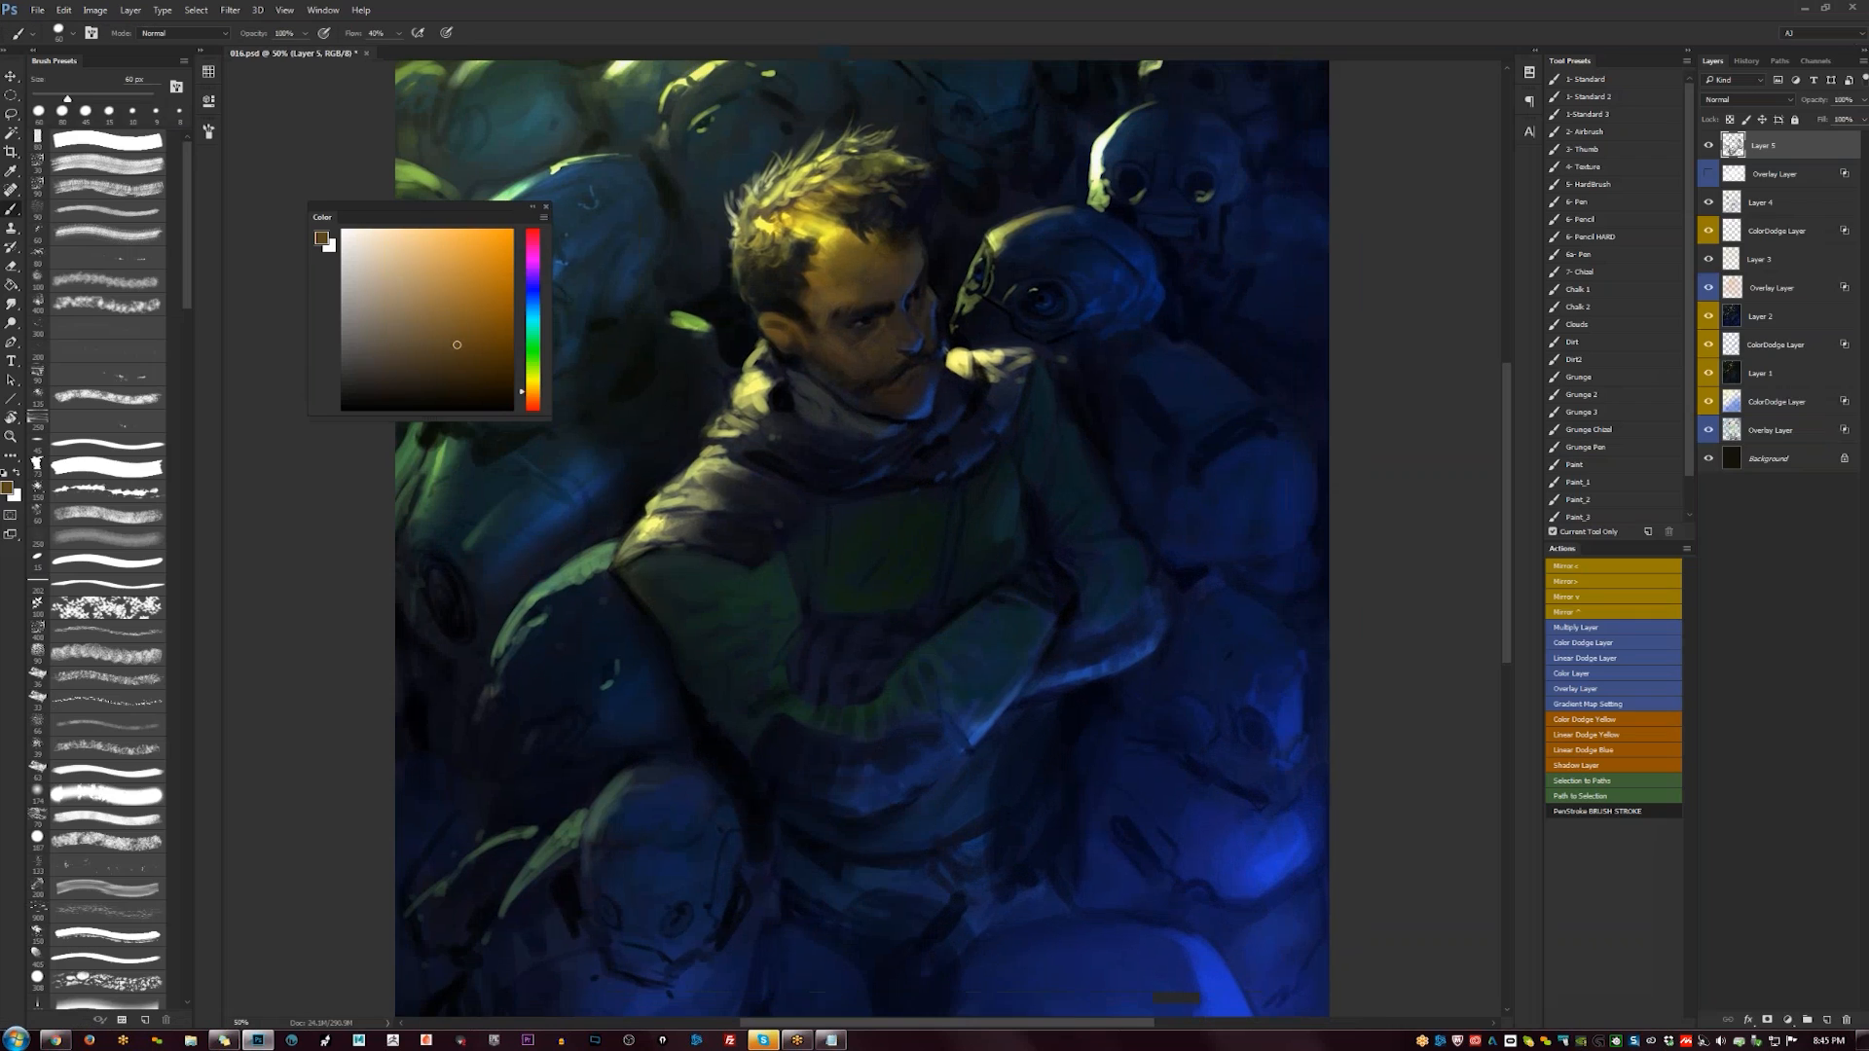
# - Paint a bright orange highlight on the man's ear with a smaller brush and undo the last stroke
pyautogui.click(491, 247)
pyautogui.press('[')
pyautogui.press('[')
pyautogui.moveTo(776, 322); pyautogui.dragTo(787, 331)
pyautogui.press('[')
pyautogui.press('[')
pyautogui.press('[')
pyautogui.press('[')
pyautogui.hotkey('ctrl', 'z')
# - Refine the ear's shading with browns sampled from the ear and the hair around it
pyautogui.keyDown('alt'); pyautogui.click(761, 310); pyautogui.keyUp('alt')
pyautogui.keyDown('alt'); pyautogui.click(794, 319); pyautogui.keyUp('alt')
pyautogui.keyDown('alt'); pyautogui.click(792, 314); pyautogui.keyUp('alt')
pyautogui.keyDown('alt'); pyautogui.click(756, 299); pyautogui.keyUp('alt')
pyautogui.press('[')
pyautogui.press('[')
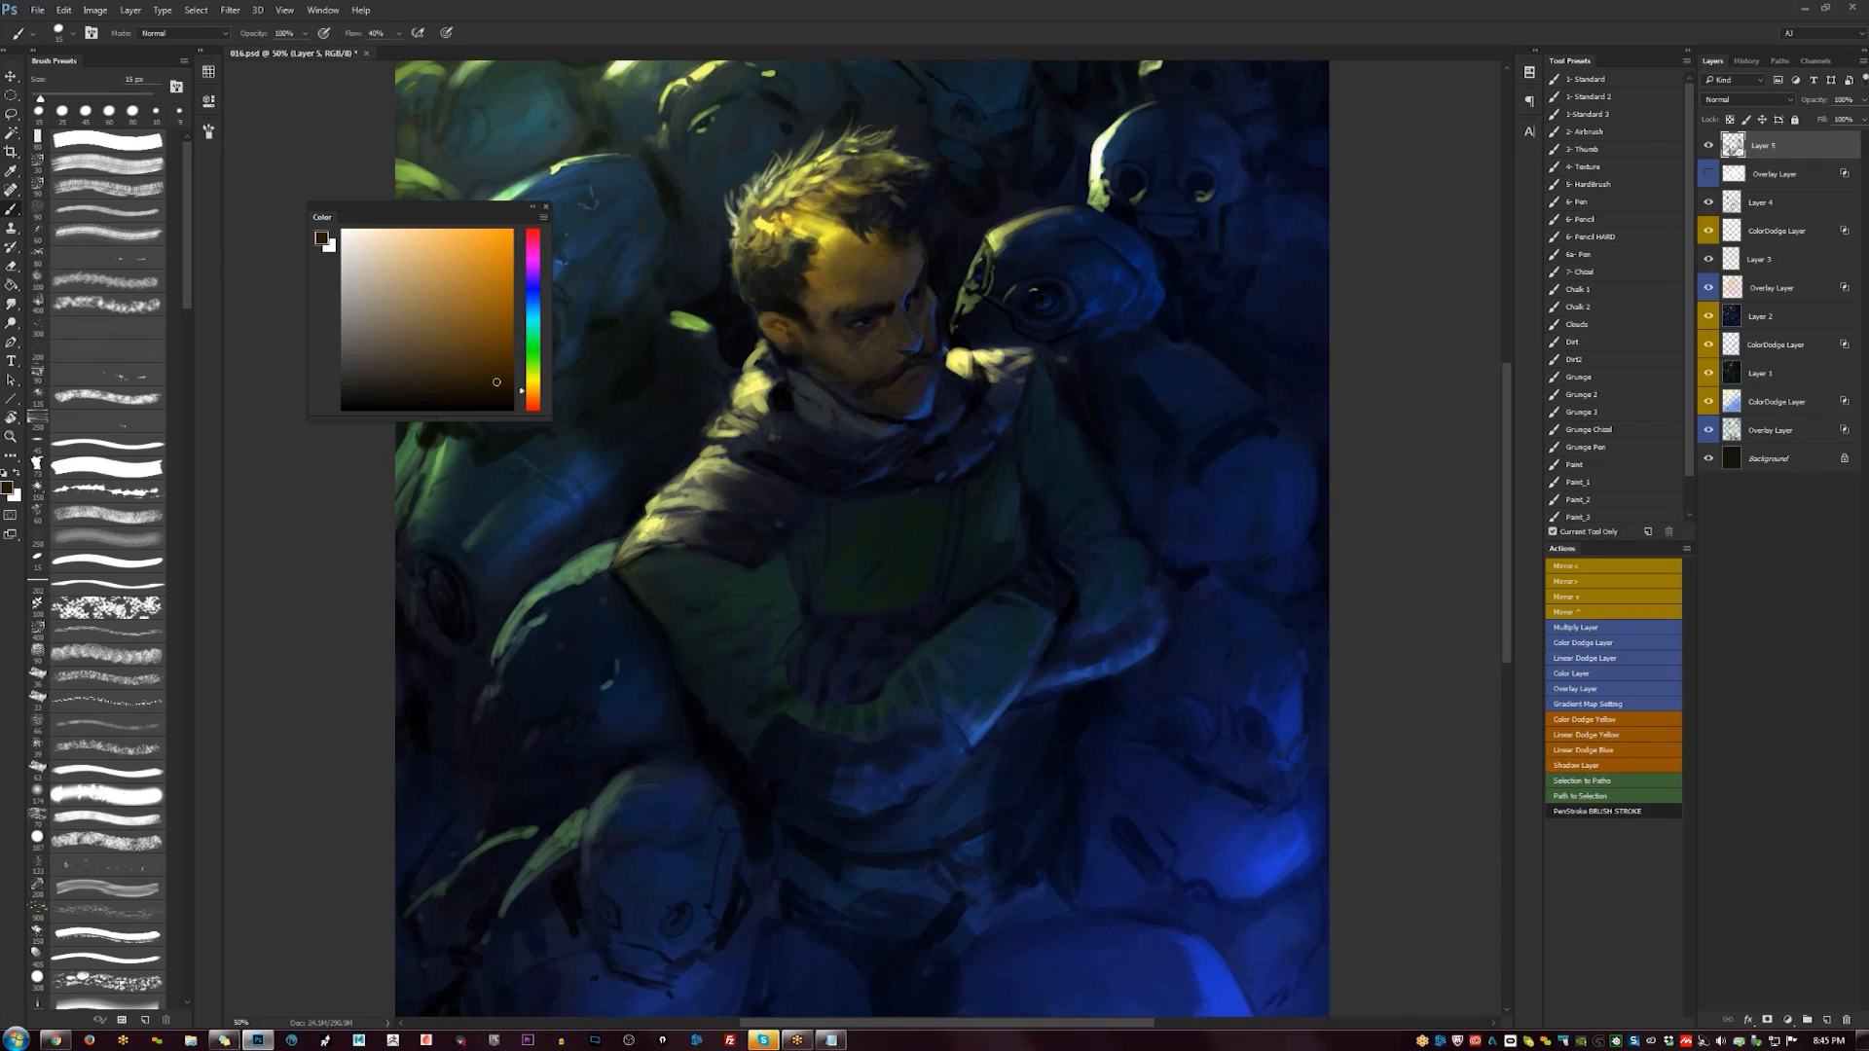
# - Shade the jaw and neck below the ear with sampled skin tones and black, using a 20 px brush
pyautogui.keyDown('alt'); pyautogui.click(790, 348); pyautogui.keyUp('alt')
pyautogui.keyDown('alt'); pyautogui.click(839, 345); pyautogui.keyUp('alt')
pyautogui.keyDown('alt'); pyautogui.click(794, 348); pyautogui.keyUp('alt')
pyautogui.press('d')
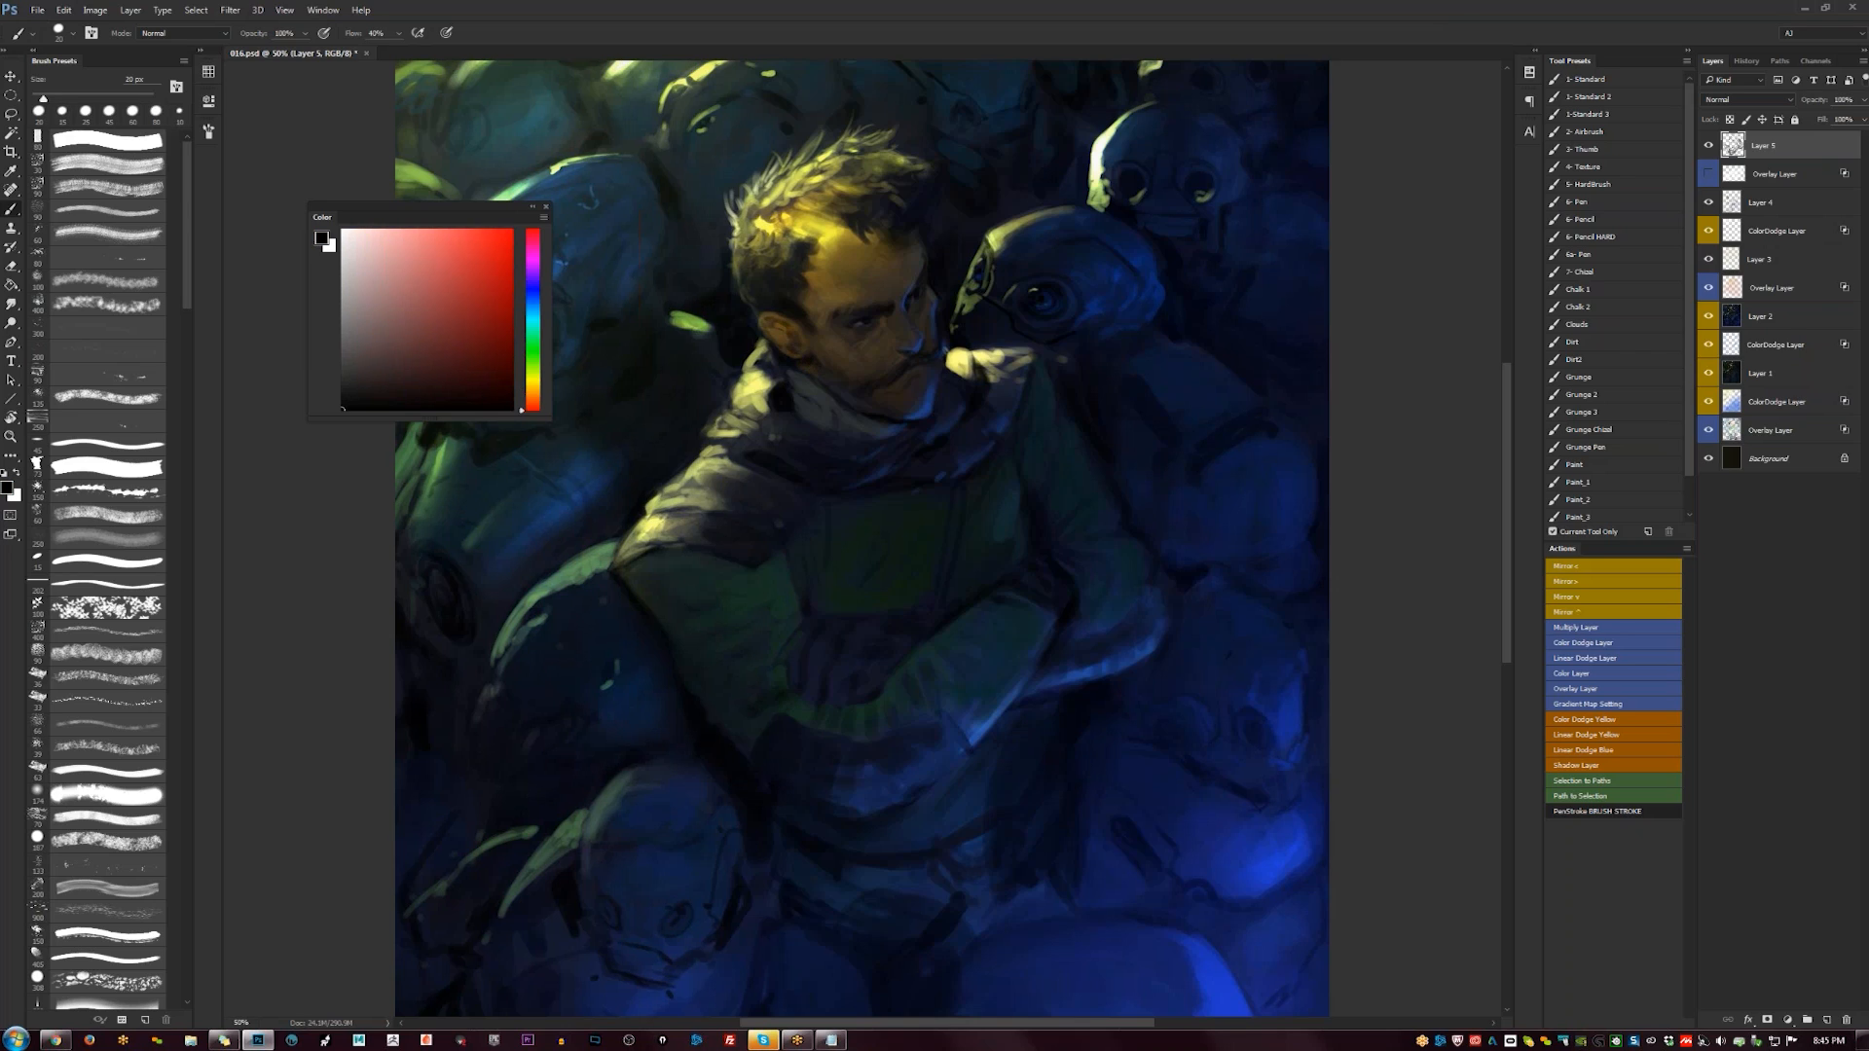
pyautogui.press('z')
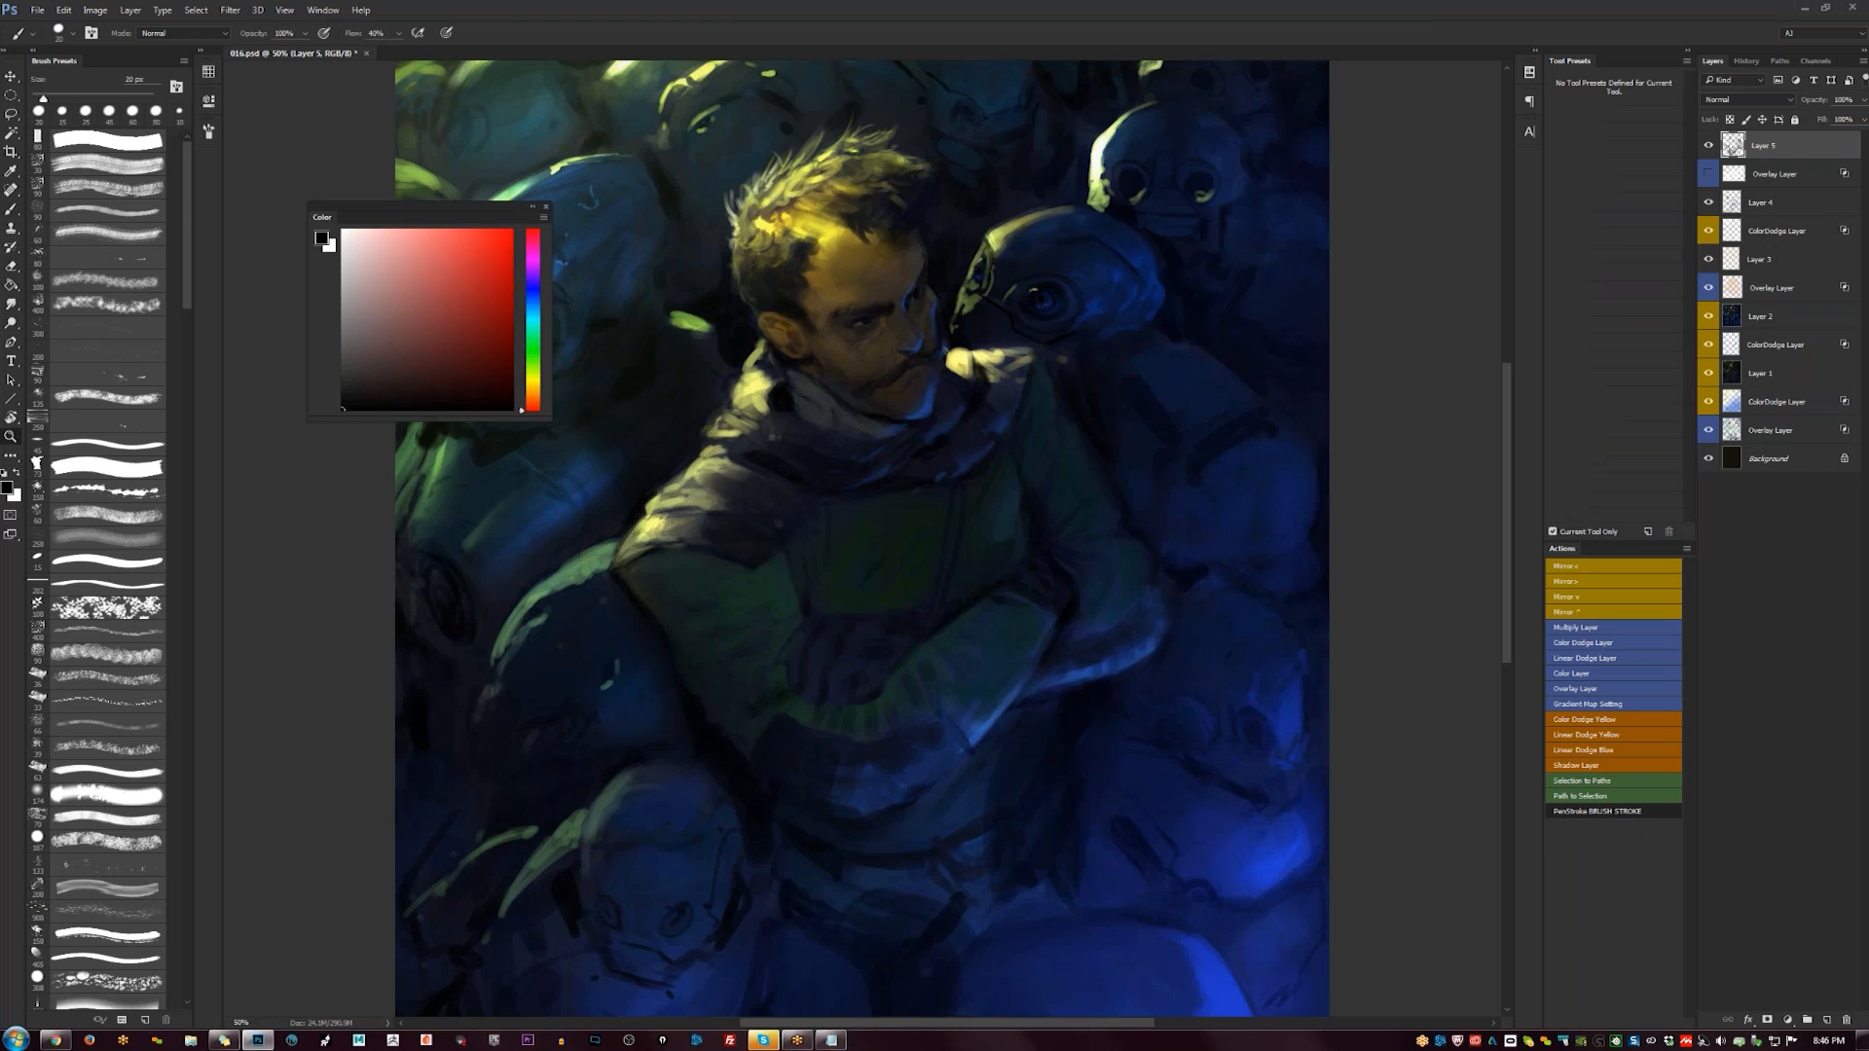
pyautogui.keyDown('alt'); pyautogui.click(840, 414); pyautogui.keyUp('alt')
pyautogui.keyDown('alt'); pyautogui.click(839, 413); pyautogui.keyUp('alt')
pyautogui.keyDown('alt'); pyautogui.click(839, 414); pyautogui.keyUp('alt')
pyautogui.click(839, 414)
pyautogui.click(839, 414)
pyautogui.click(839, 404)
pyautogui.press('b')
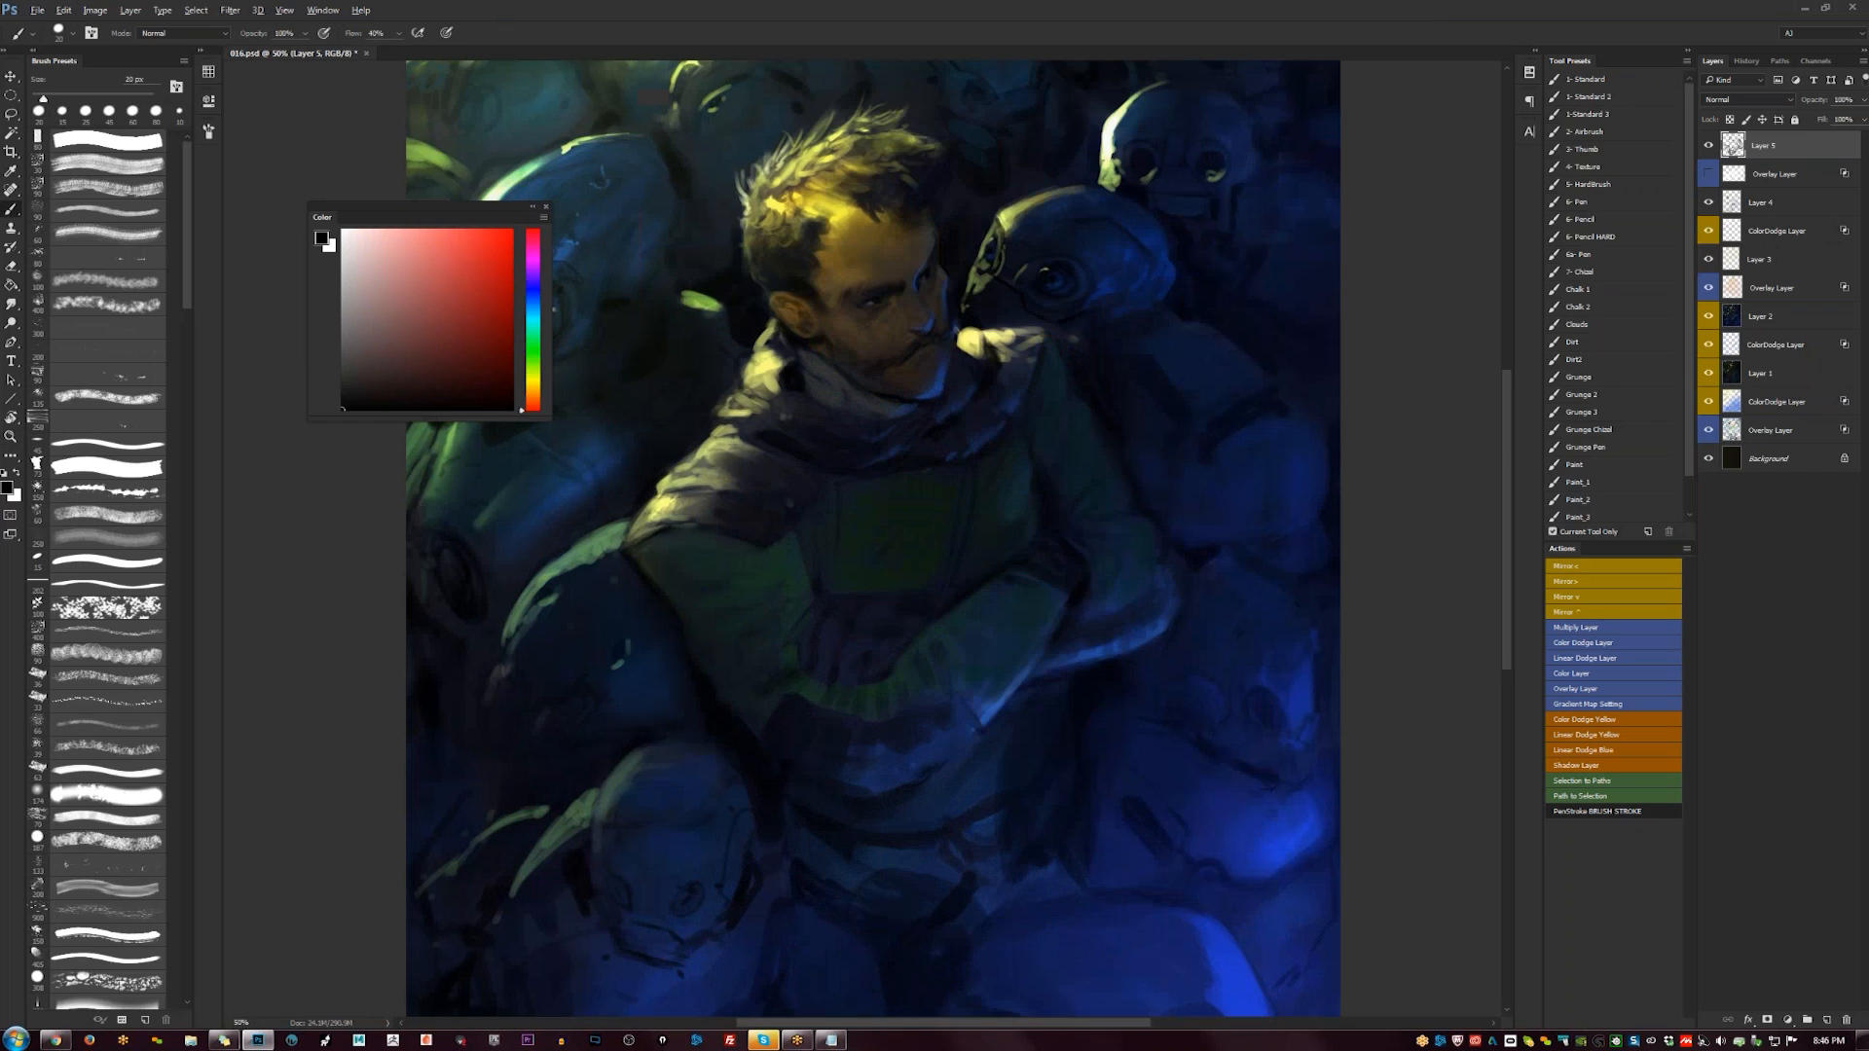
# - Smooth the shading of the man's cheek and temple with sampled browns and a 40 px brush
pyautogui.keyDown('alt'); pyautogui.click(839, 332); pyautogui.keyUp('alt')
pyautogui.press(']')
pyautogui.press(']')
pyautogui.keyDown('alt'); pyautogui.click(853, 330); pyautogui.keyUp('alt')
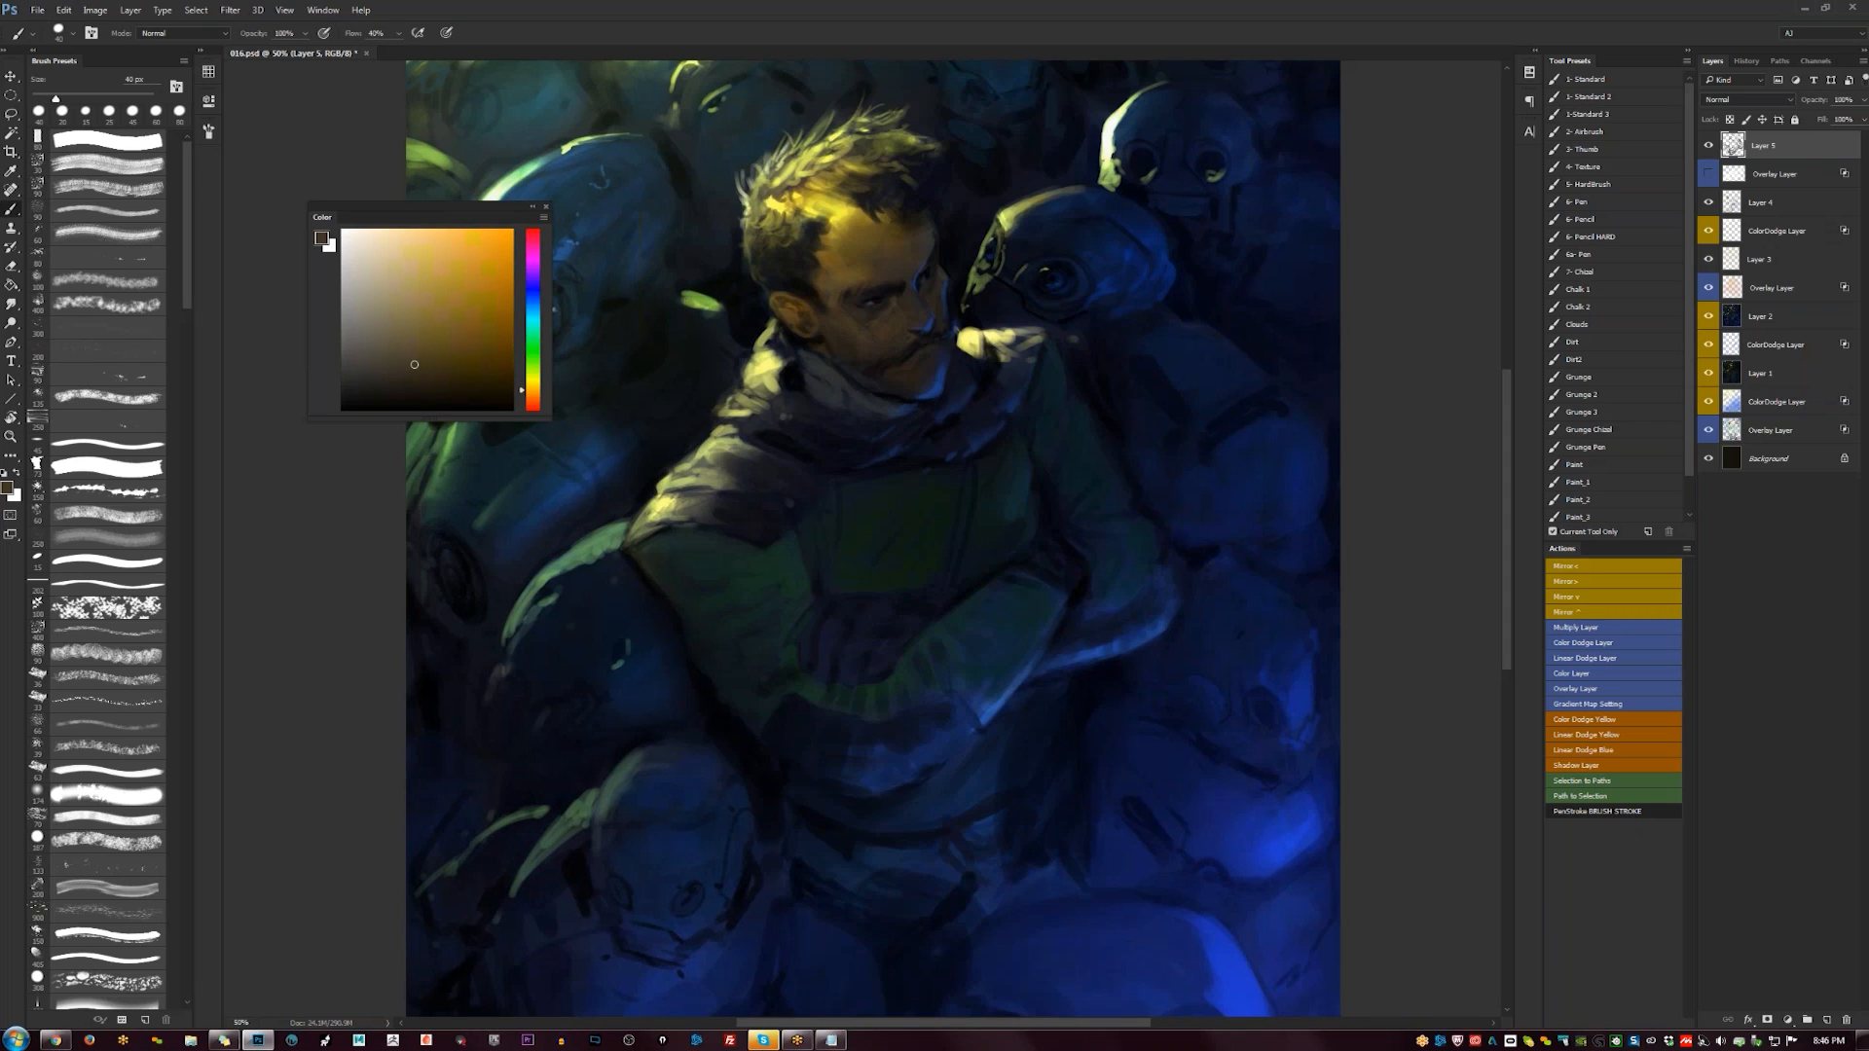
pyautogui.keyDown('alt'); pyautogui.click(849, 264); pyautogui.keyUp('alt')
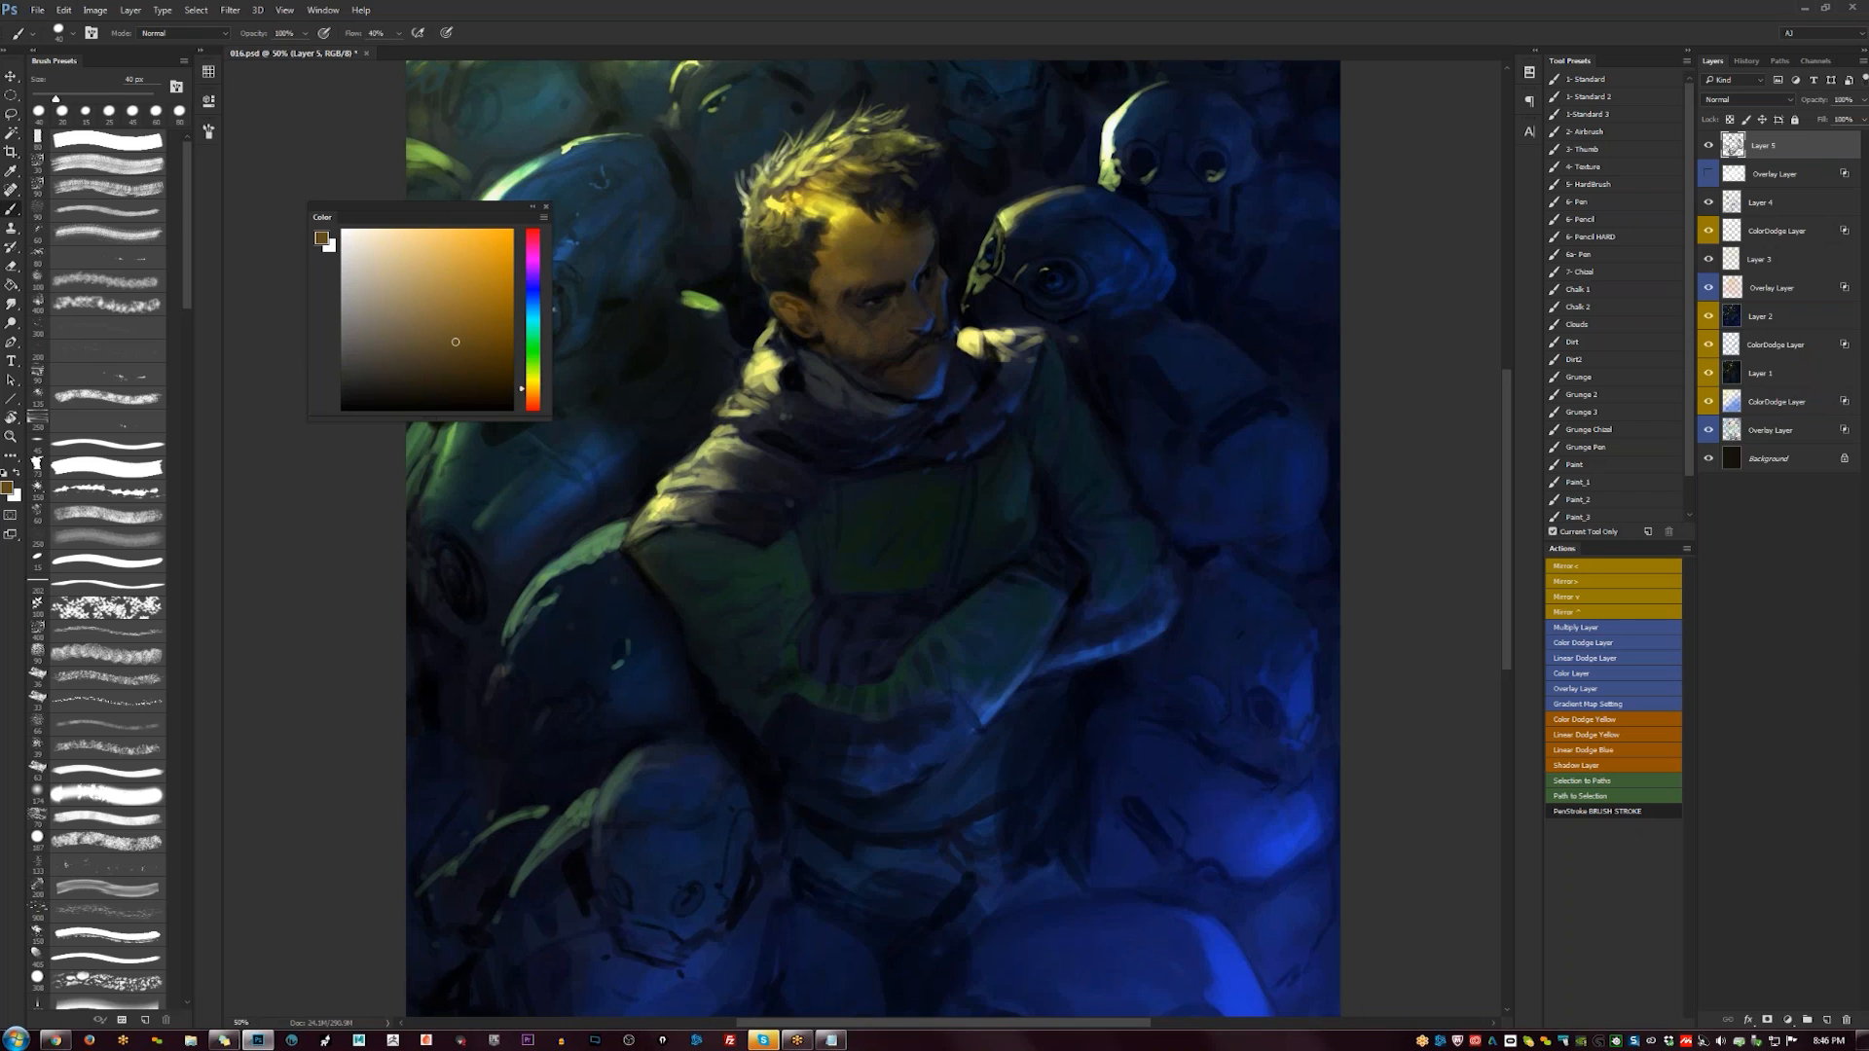
pyautogui.keyDown('alt'); pyautogui.click(837, 321); pyautogui.keyUp('alt')
pyautogui.keyDown('alt'); pyautogui.click(828, 310); pyautogui.keyUp('alt')
pyautogui.keyDown('alt'); pyautogui.click(829, 309); pyautogui.keyUp('alt')
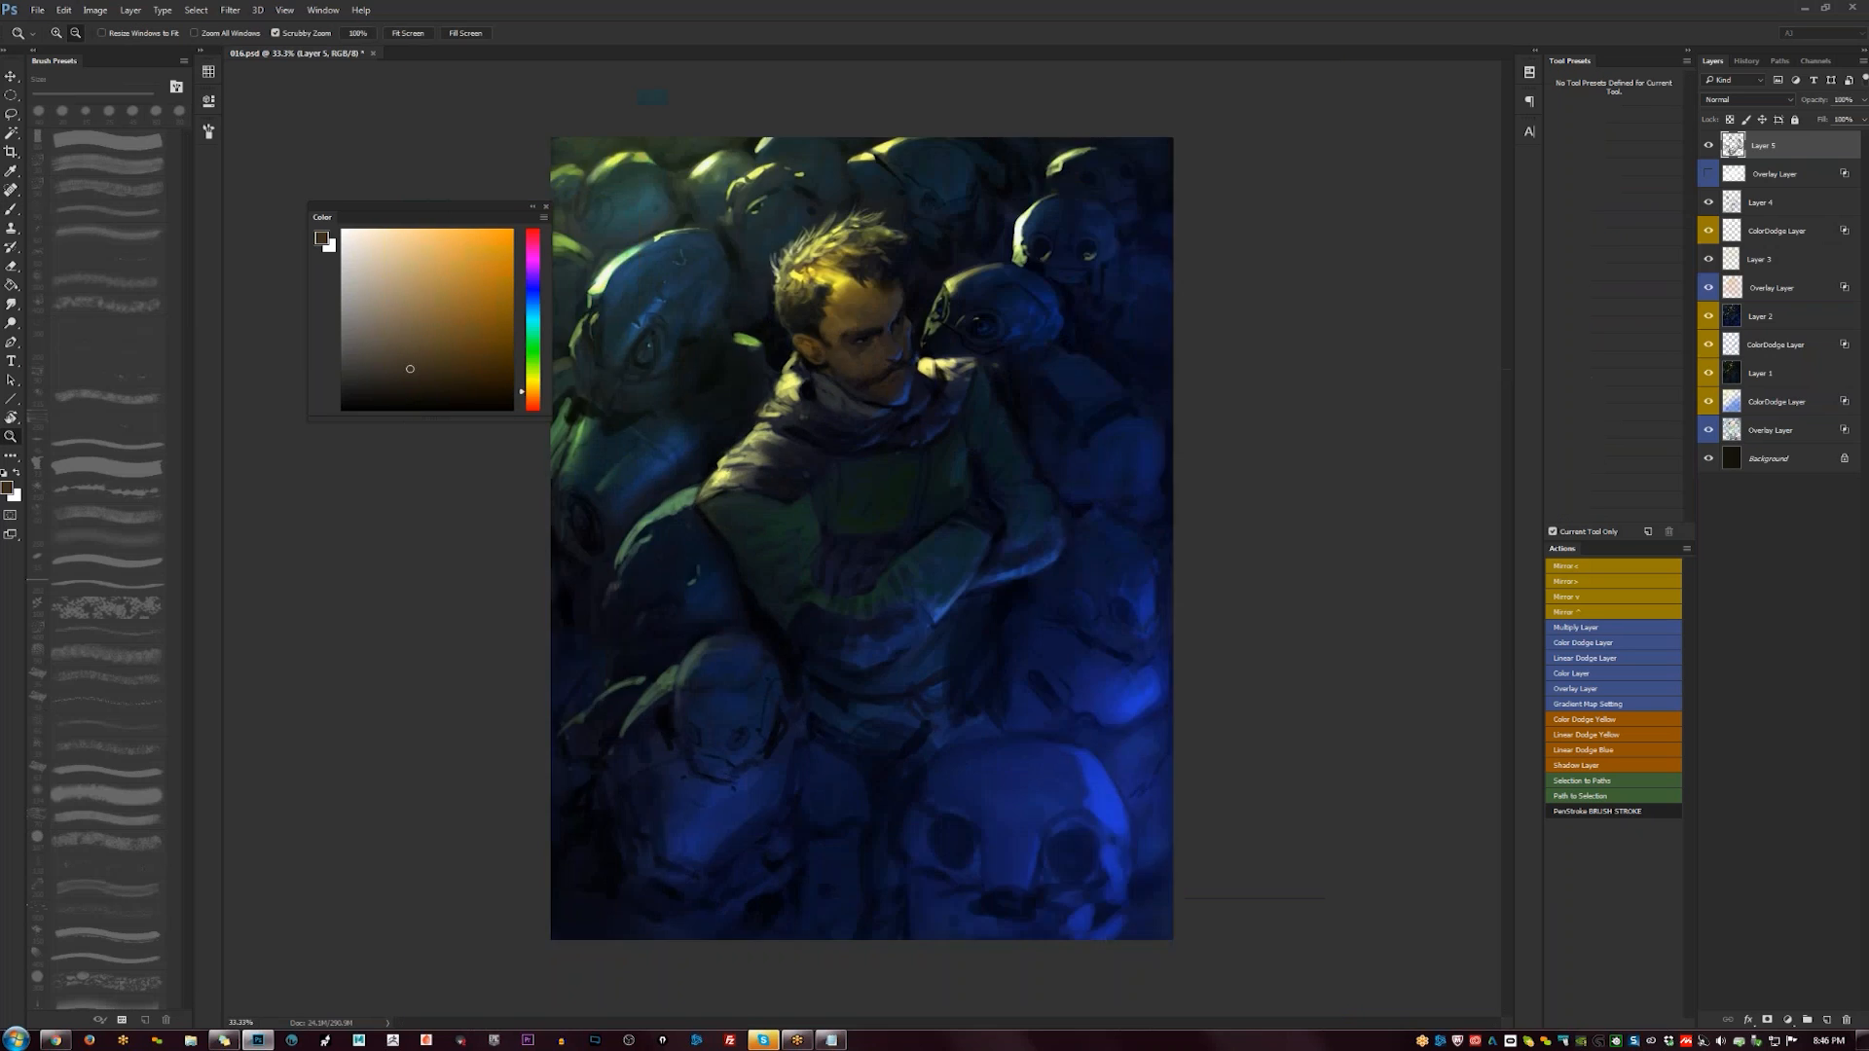
# - Mirror the canvas, hide the panels and examine the whole painting and the man's face and arms up close
pyautogui.keyDown('alt'); pyautogui.click(883, 544); pyautogui.keyUp('alt')
pyautogui.keyDown('alt'); pyautogui.click(883, 544); pyautogui.keyUp('alt')
pyautogui.hotkey('ctrl', 'shift', 'h')
pyautogui.press('Tab')
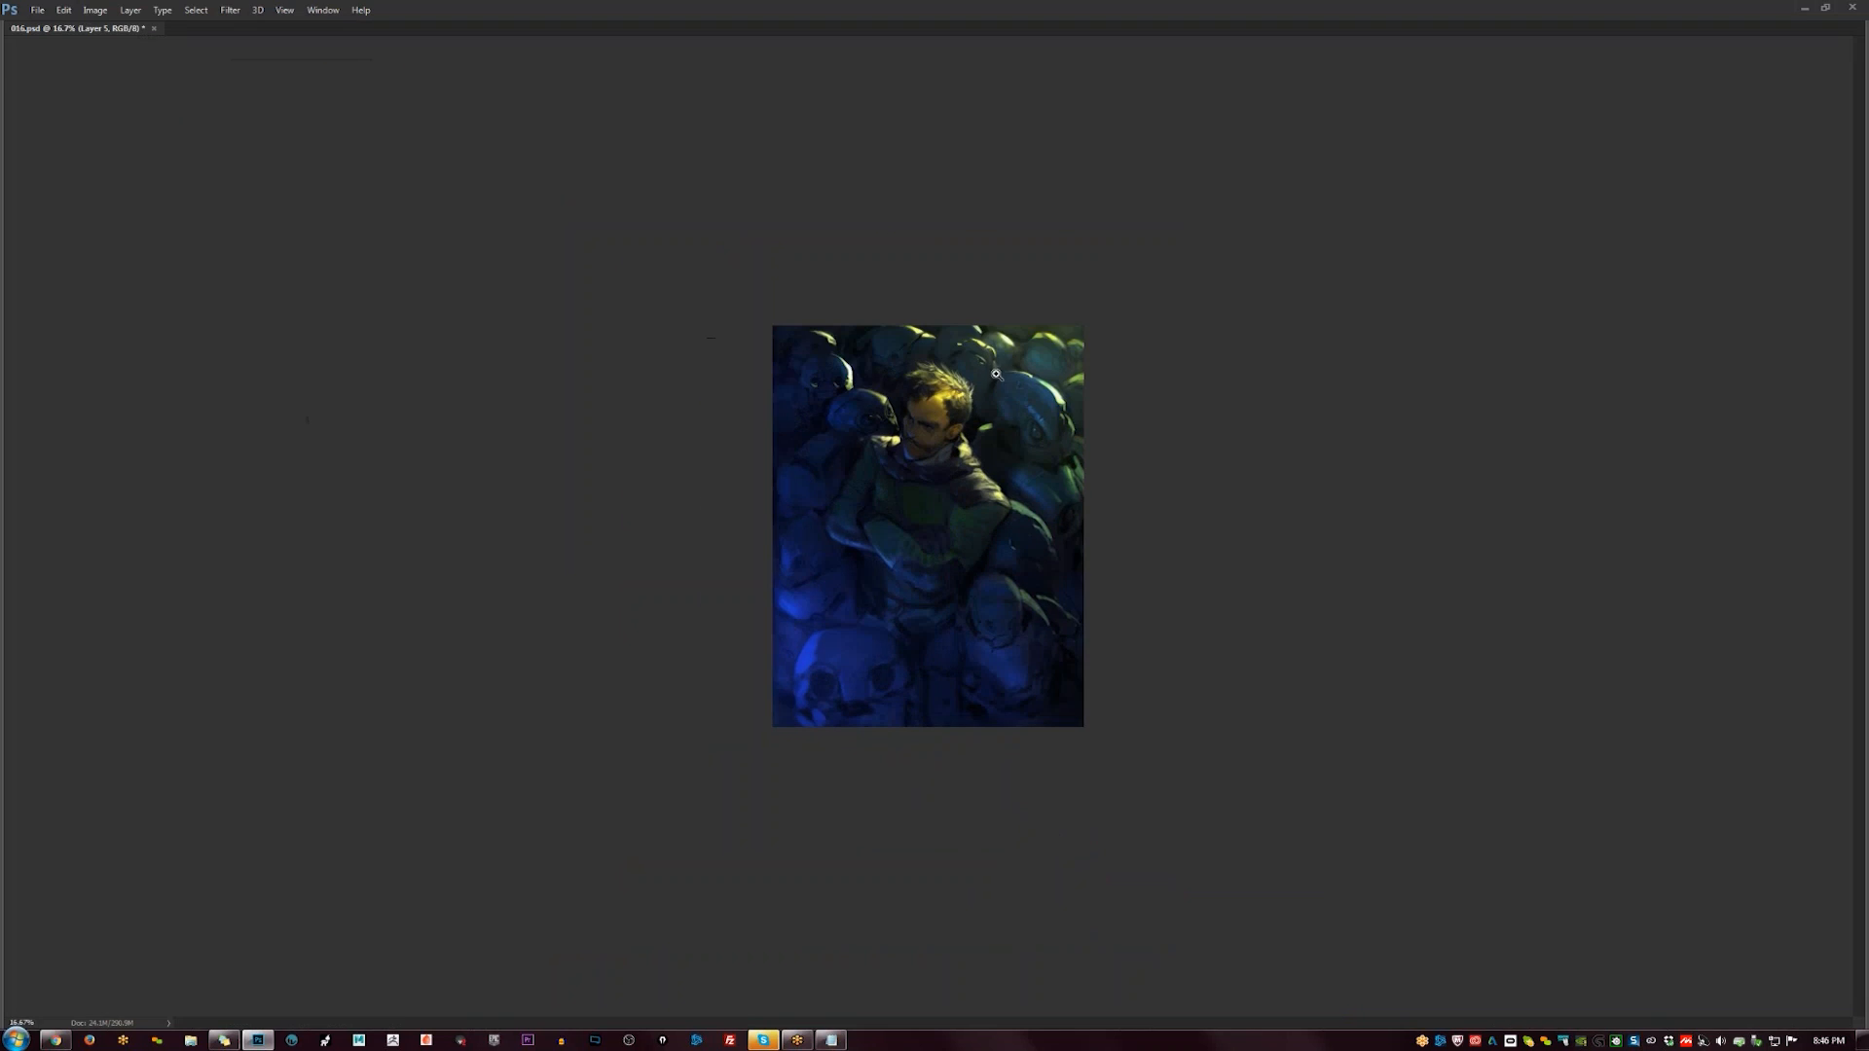
pyautogui.keyDown('ctrl'); pyautogui.click(981, 490); pyautogui.keyUp('ctrl')
pyautogui.keyDown('ctrl'); pyautogui.click(981, 489); pyautogui.keyUp('ctrl')
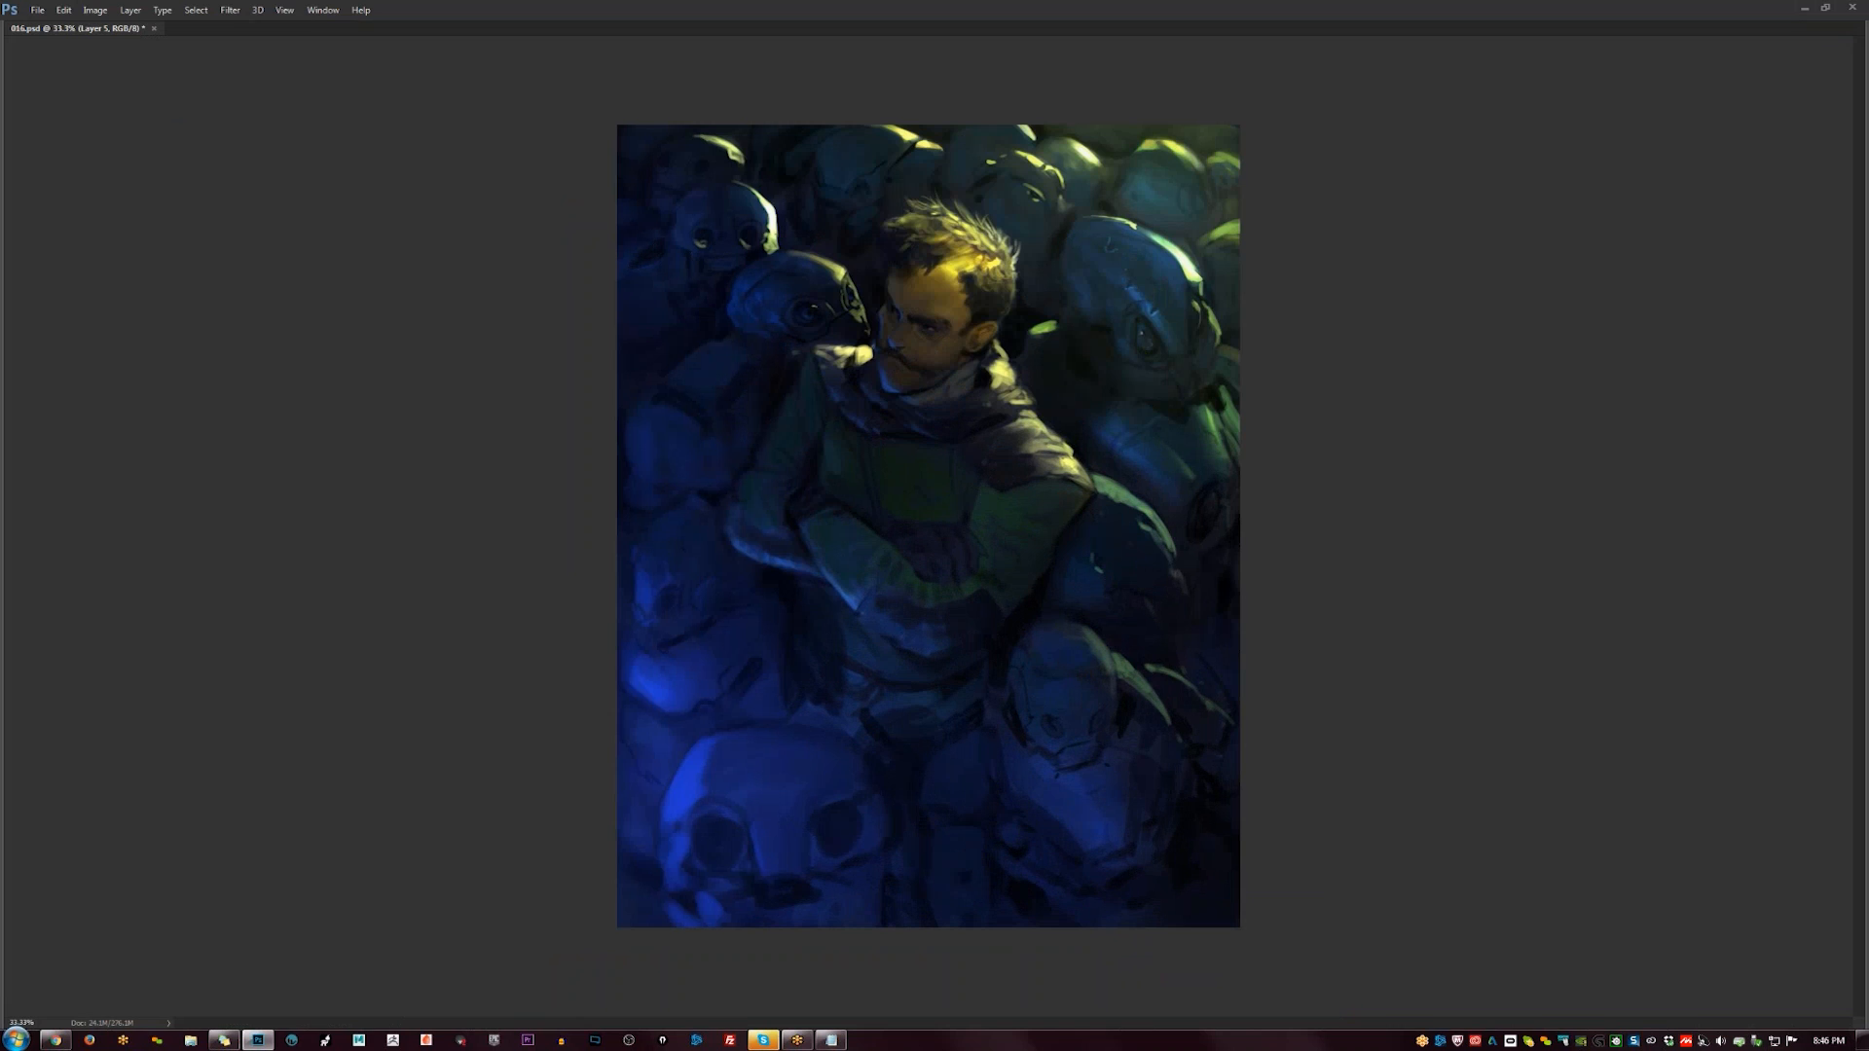
pyautogui.keyDown('ctrl'); pyautogui.click(722, 419); pyautogui.keyUp('ctrl')
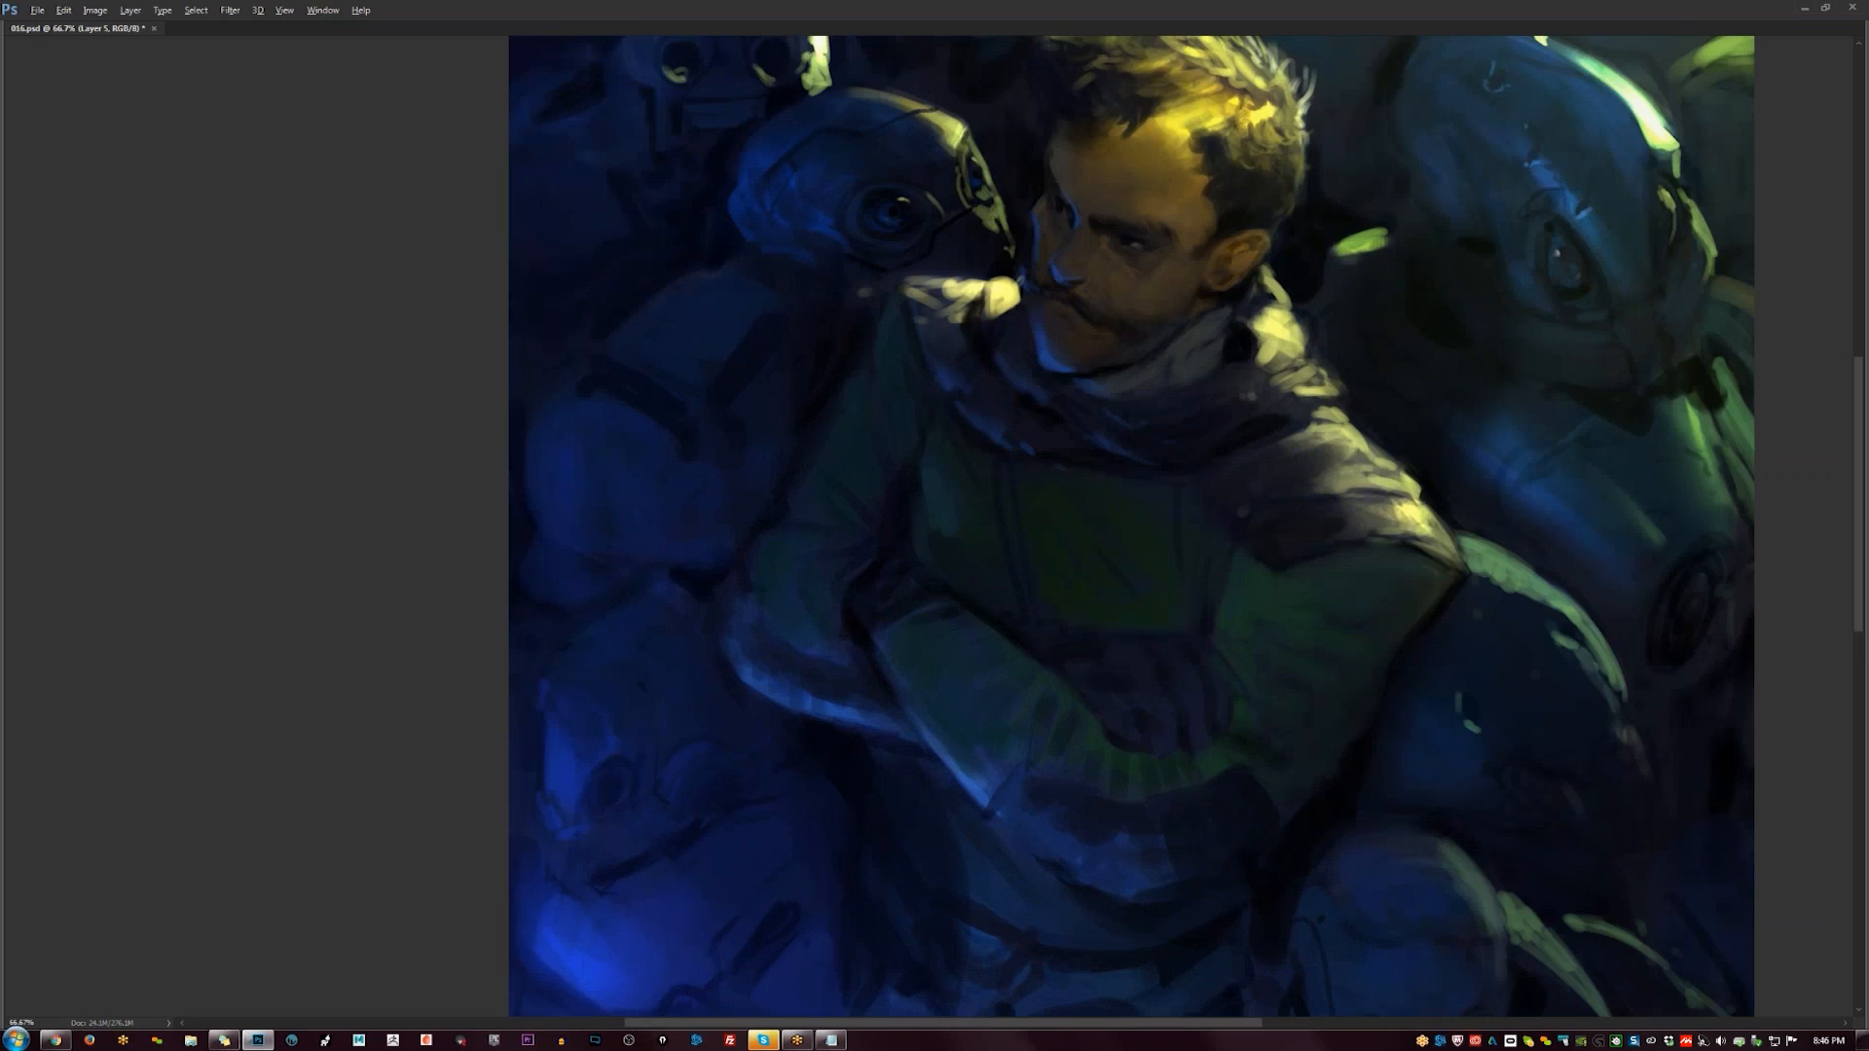
pyautogui.moveTo(966, 214)
pyautogui.mouseDown()
pyautogui.moveTo(986, 219)
pyautogui.moveTo(999, 192)
pyautogui.mouseUp()
pyautogui.press('z')
pyautogui.click(1007, 302)
pyautogui.keyDown('alt'); pyautogui.click(1008, 302); pyautogui.keyUp('alt')
pyautogui.keyDown('alt'); pyautogui.click(1008, 311); pyautogui.keyUp('alt')
pyautogui.keyDown('alt'); pyautogui.click(1017, 375); pyautogui.keyUp('alt')
pyautogui.keyDown('alt'); pyautogui.click(1017, 377); pyautogui.keyUp('alt')
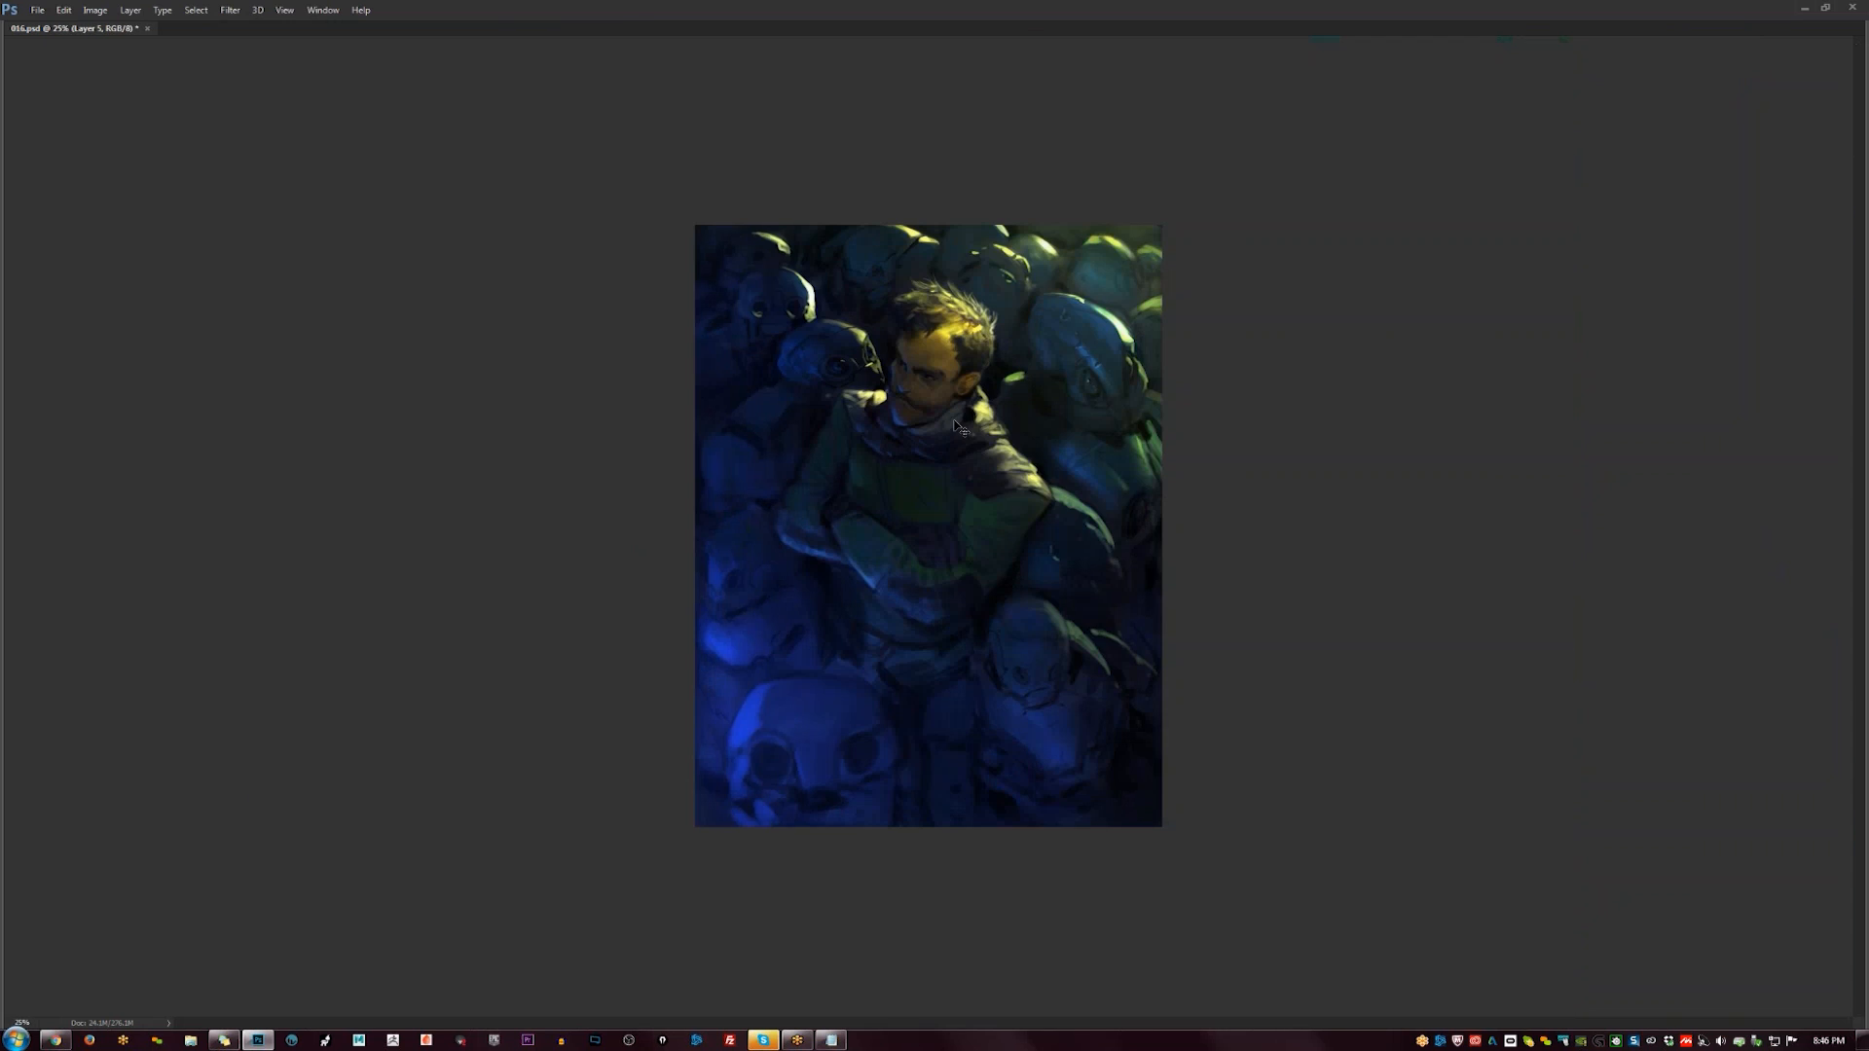
# - Mirror the canvas and touch up the shading around the man's shadowed eye
pyautogui.click(871, 378)
pyautogui.click(871, 378)
pyautogui.click(871, 378)
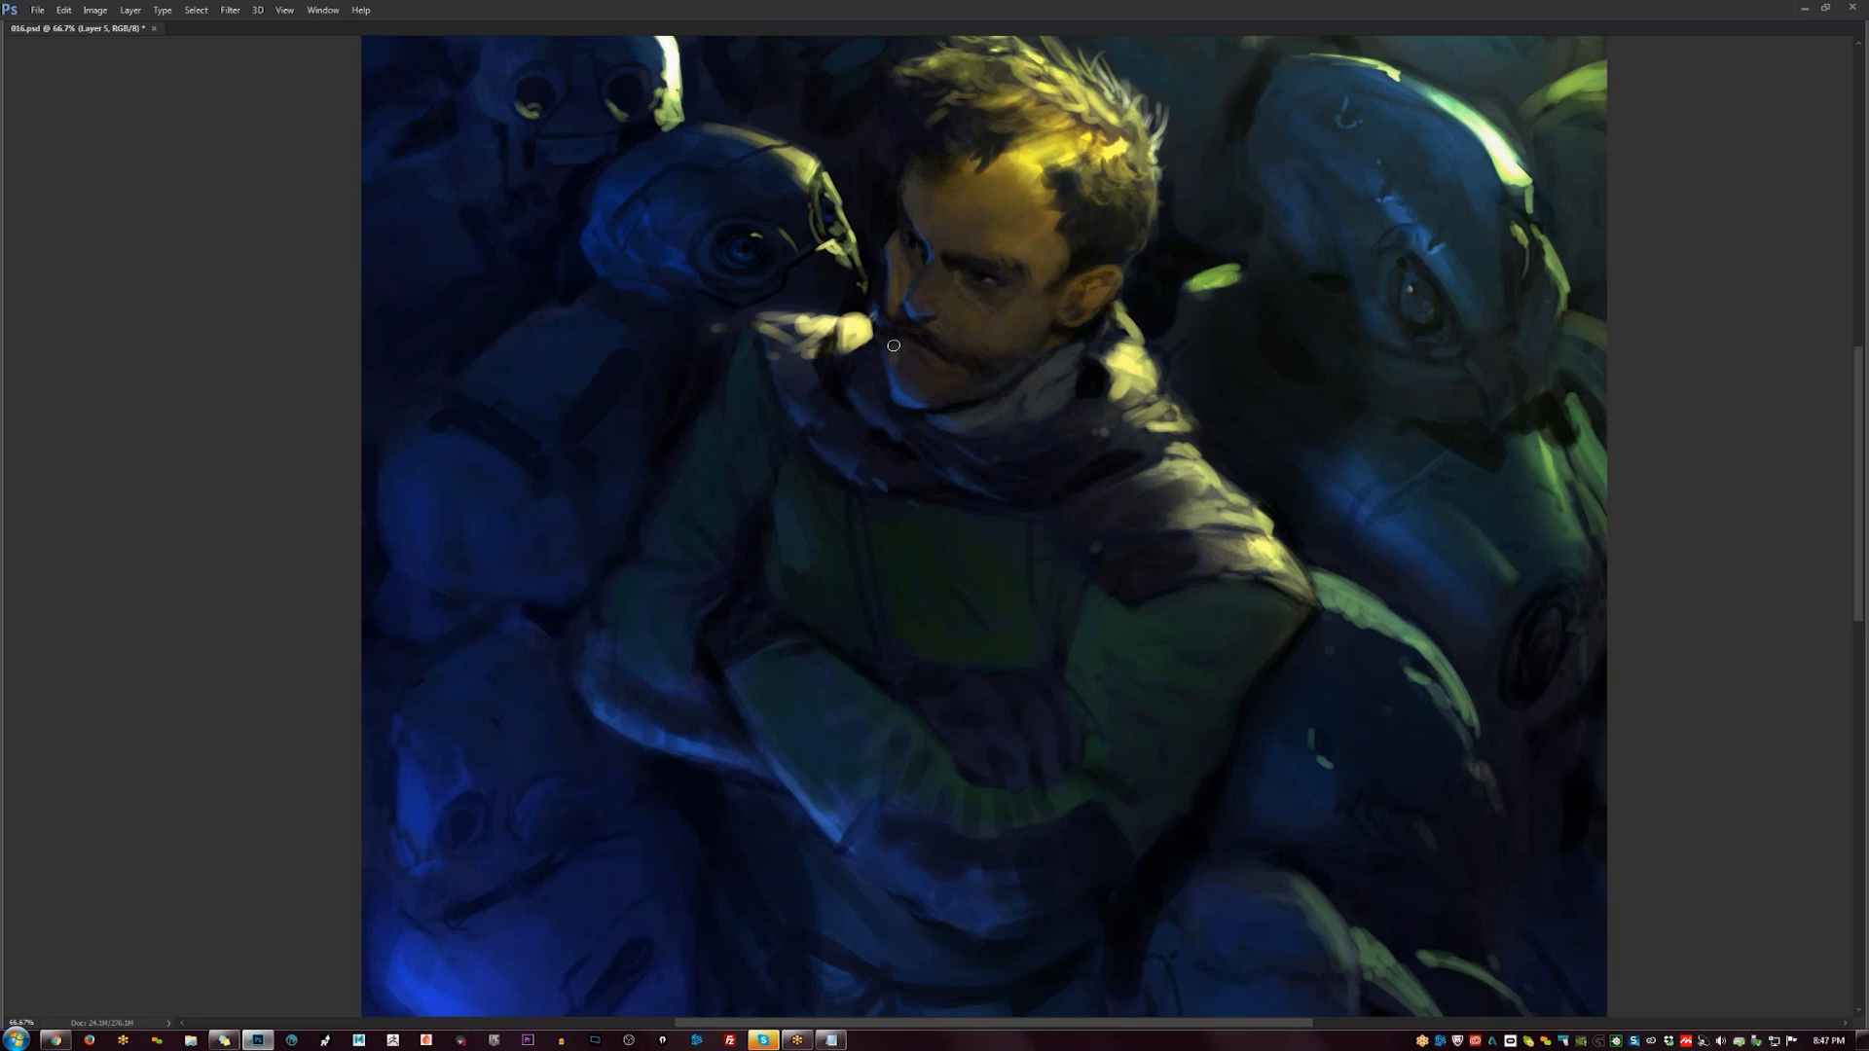
pyautogui.hotkey('ctrl', 'shift', 'h')
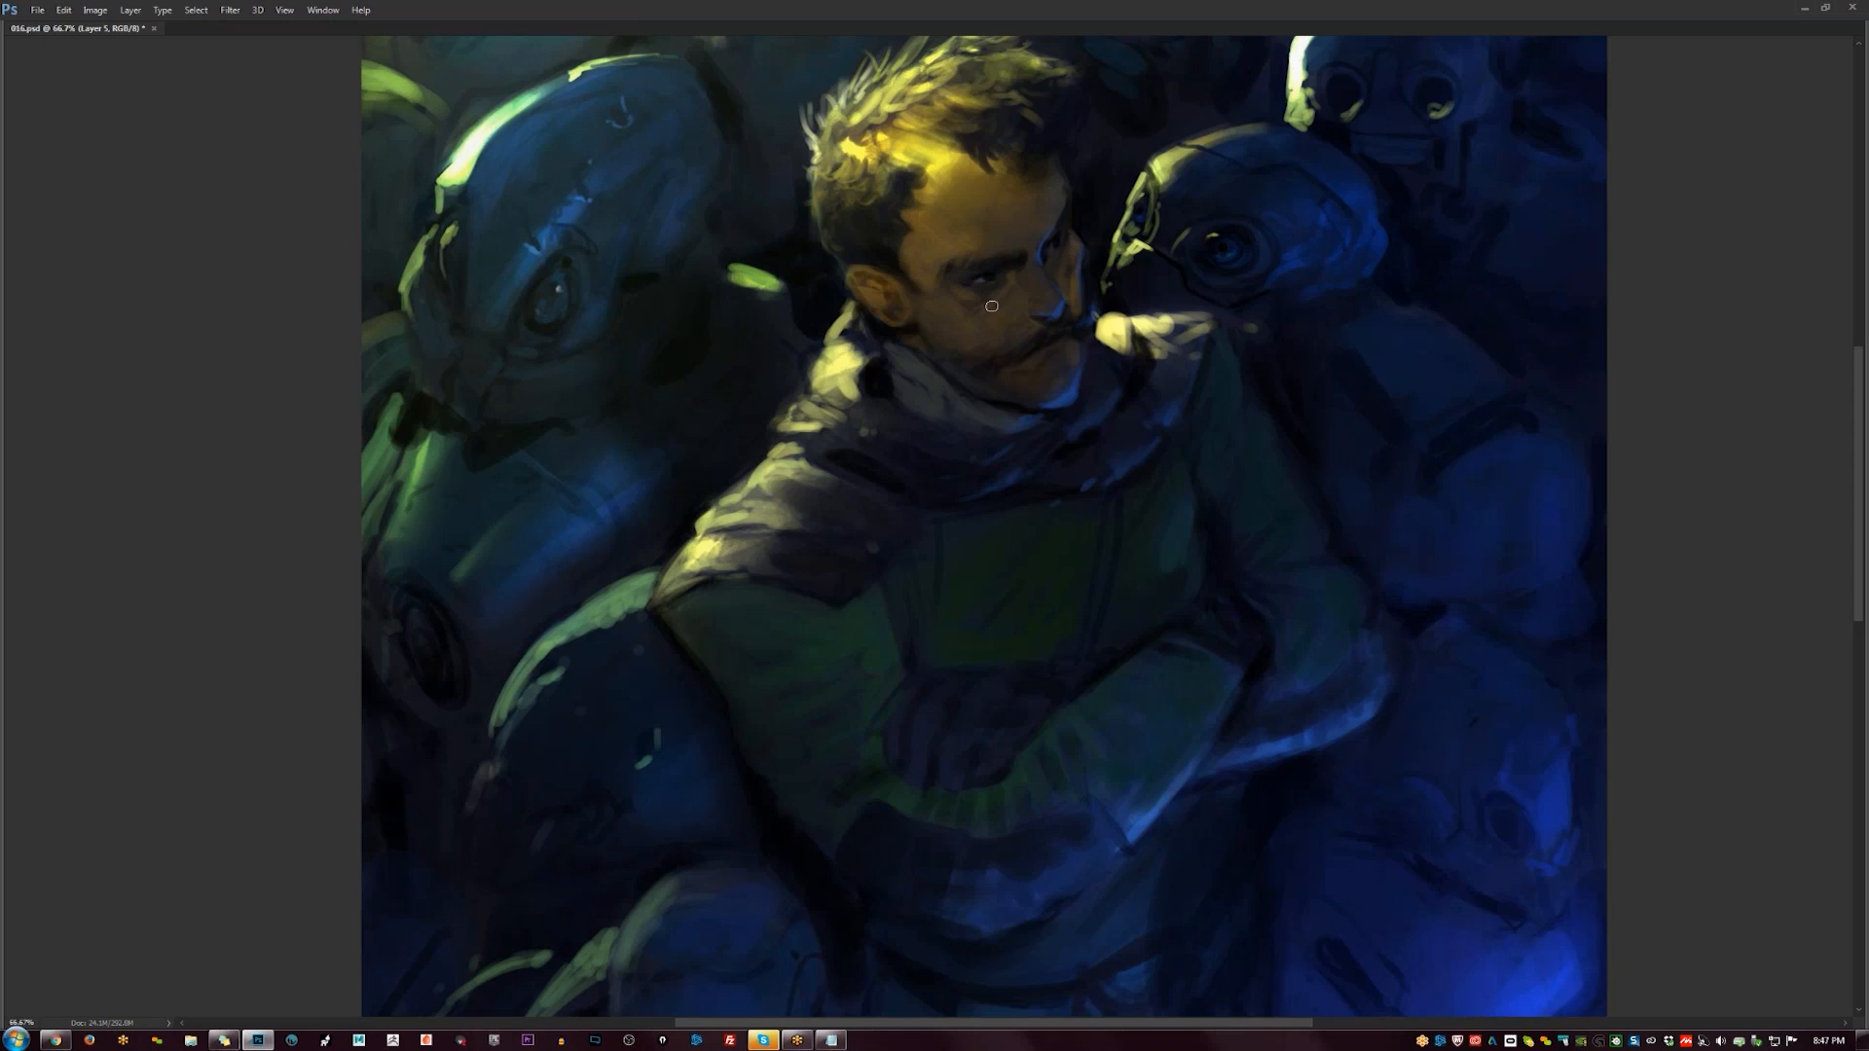
pyautogui.moveTo(958, 274); pyautogui.dragTo(971, 272)
pyautogui.keyDown('alt'); pyautogui.click(1051, 433); pyautogui.keyUp('alt')
pyautogui.keyDown('alt'); pyautogui.click(1061, 433); pyautogui.keyUp('alt')
pyautogui.keyDown('alt'); pyautogui.click(1063, 438); pyautogui.keyUp('alt')
pyautogui.keyDown('ctrl'); pyautogui.click(1002, 382); pyautogui.keyUp('ctrl')
pyautogui.keyDown('ctrl'); pyautogui.click(1001, 377); pyautogui.keyUp('ctrl')
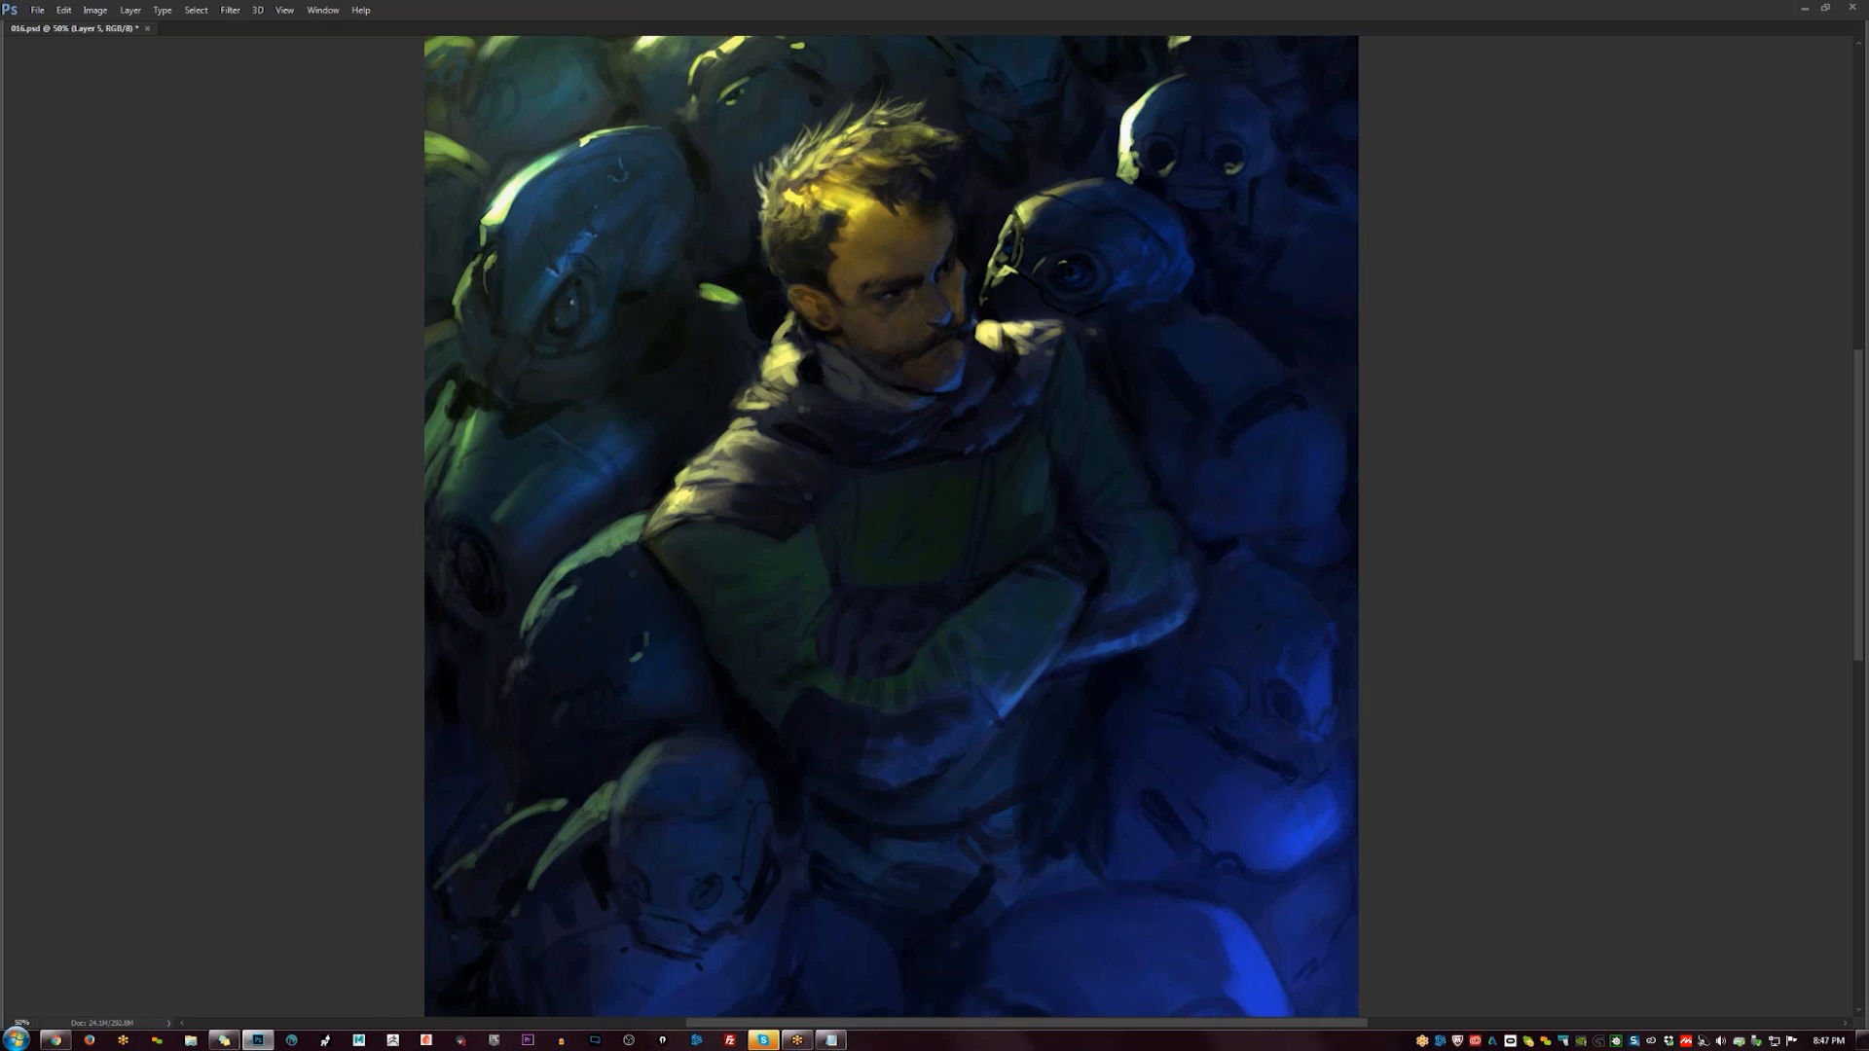
pyautogui.hotkey('ctrl', 'shift', 'alt', 'n')
pyautogui.scroll(-3, 937, 430)
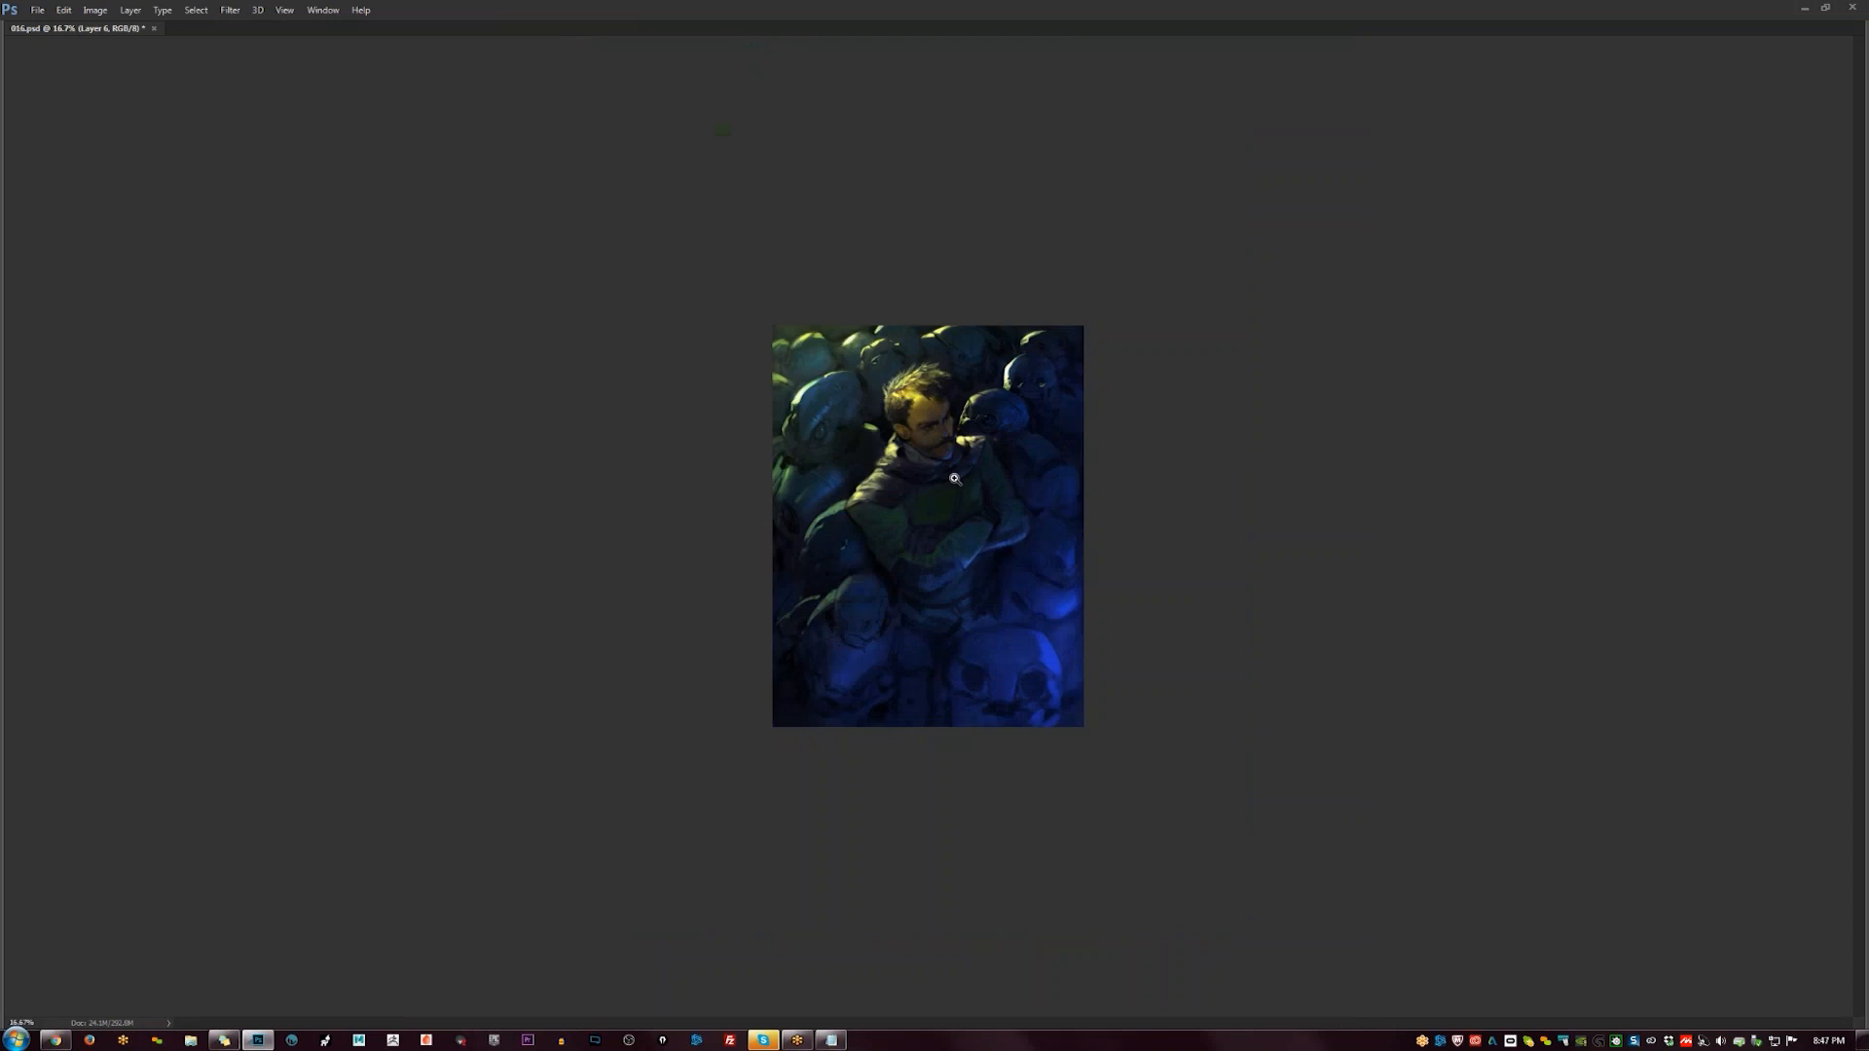
pyautogui.scroll(3, 959, 473)
pyautogui.hotkey('ctrl', 'e')
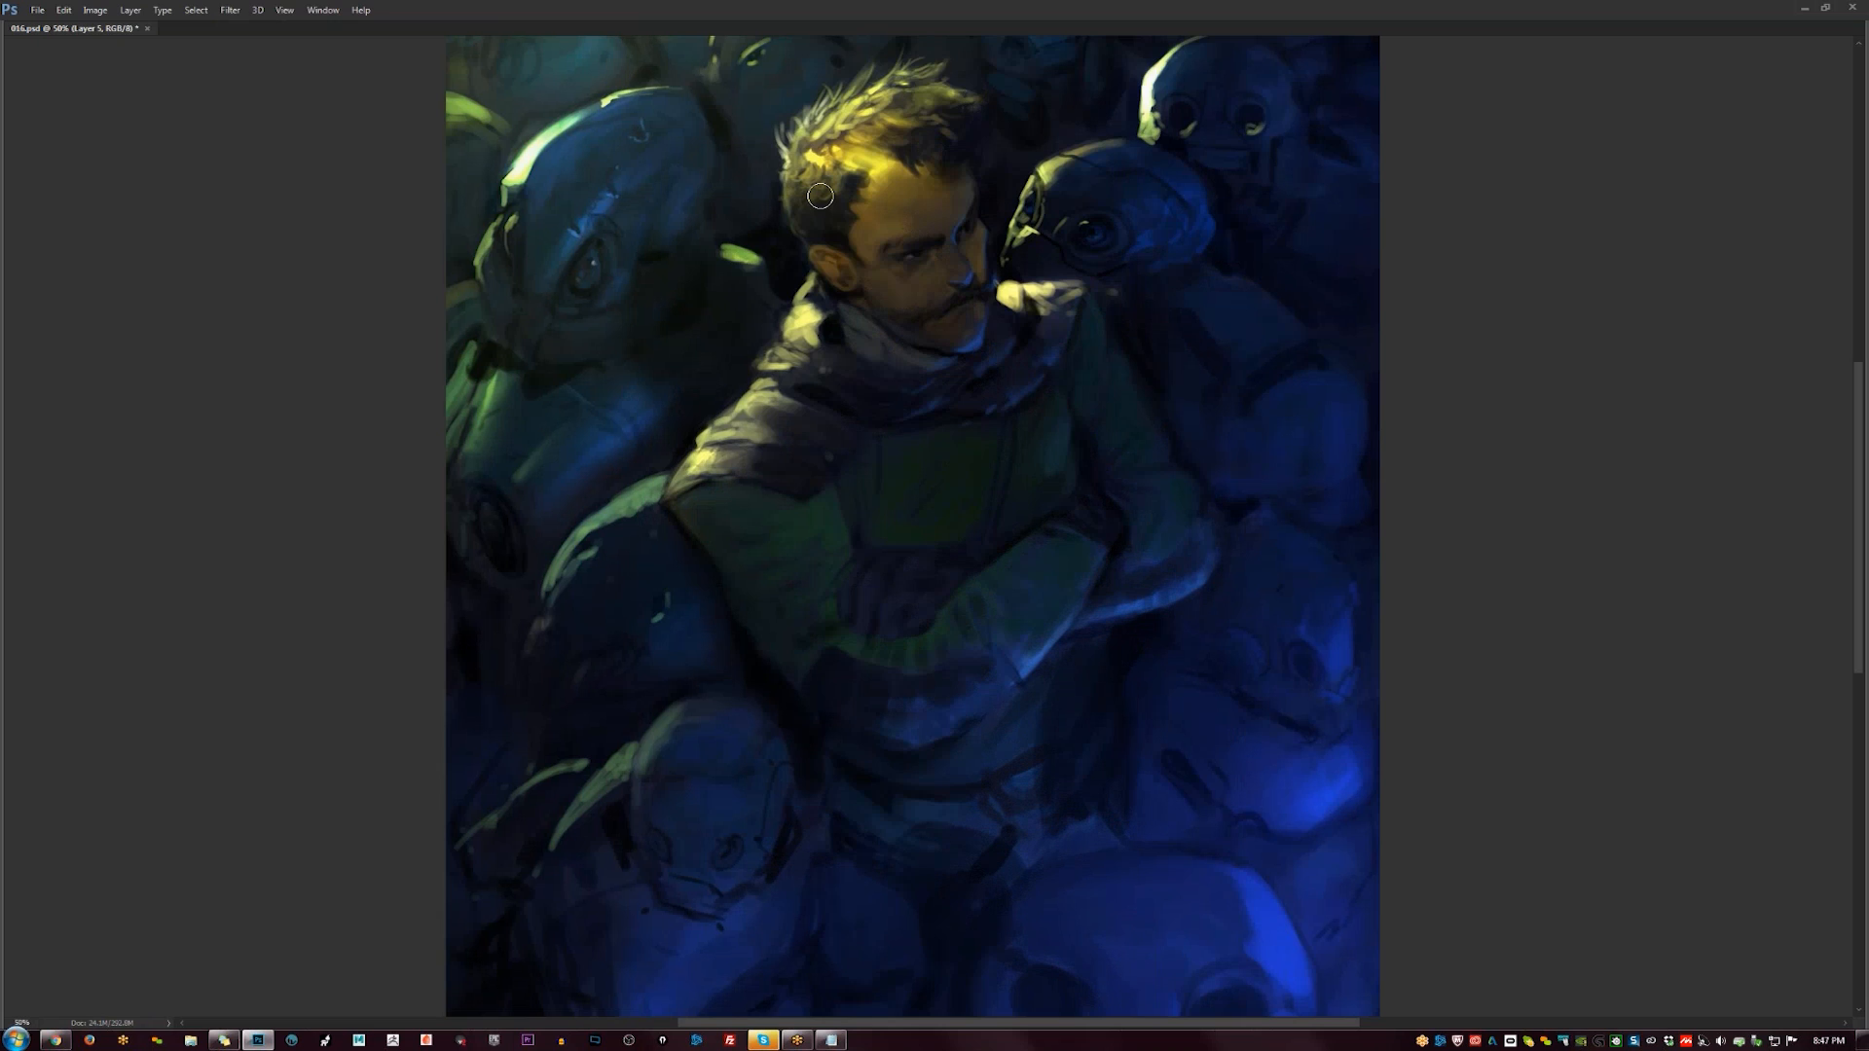
# - Stamp all visible layers into a new layer on top of the stack and show the panels again
pyautogui.hotkey('ctrl', 'shift', 'alt', 'n')
pyautogui.hotkey('ctrl', '-')
pyautogui.hotkey('ctrl', '-')
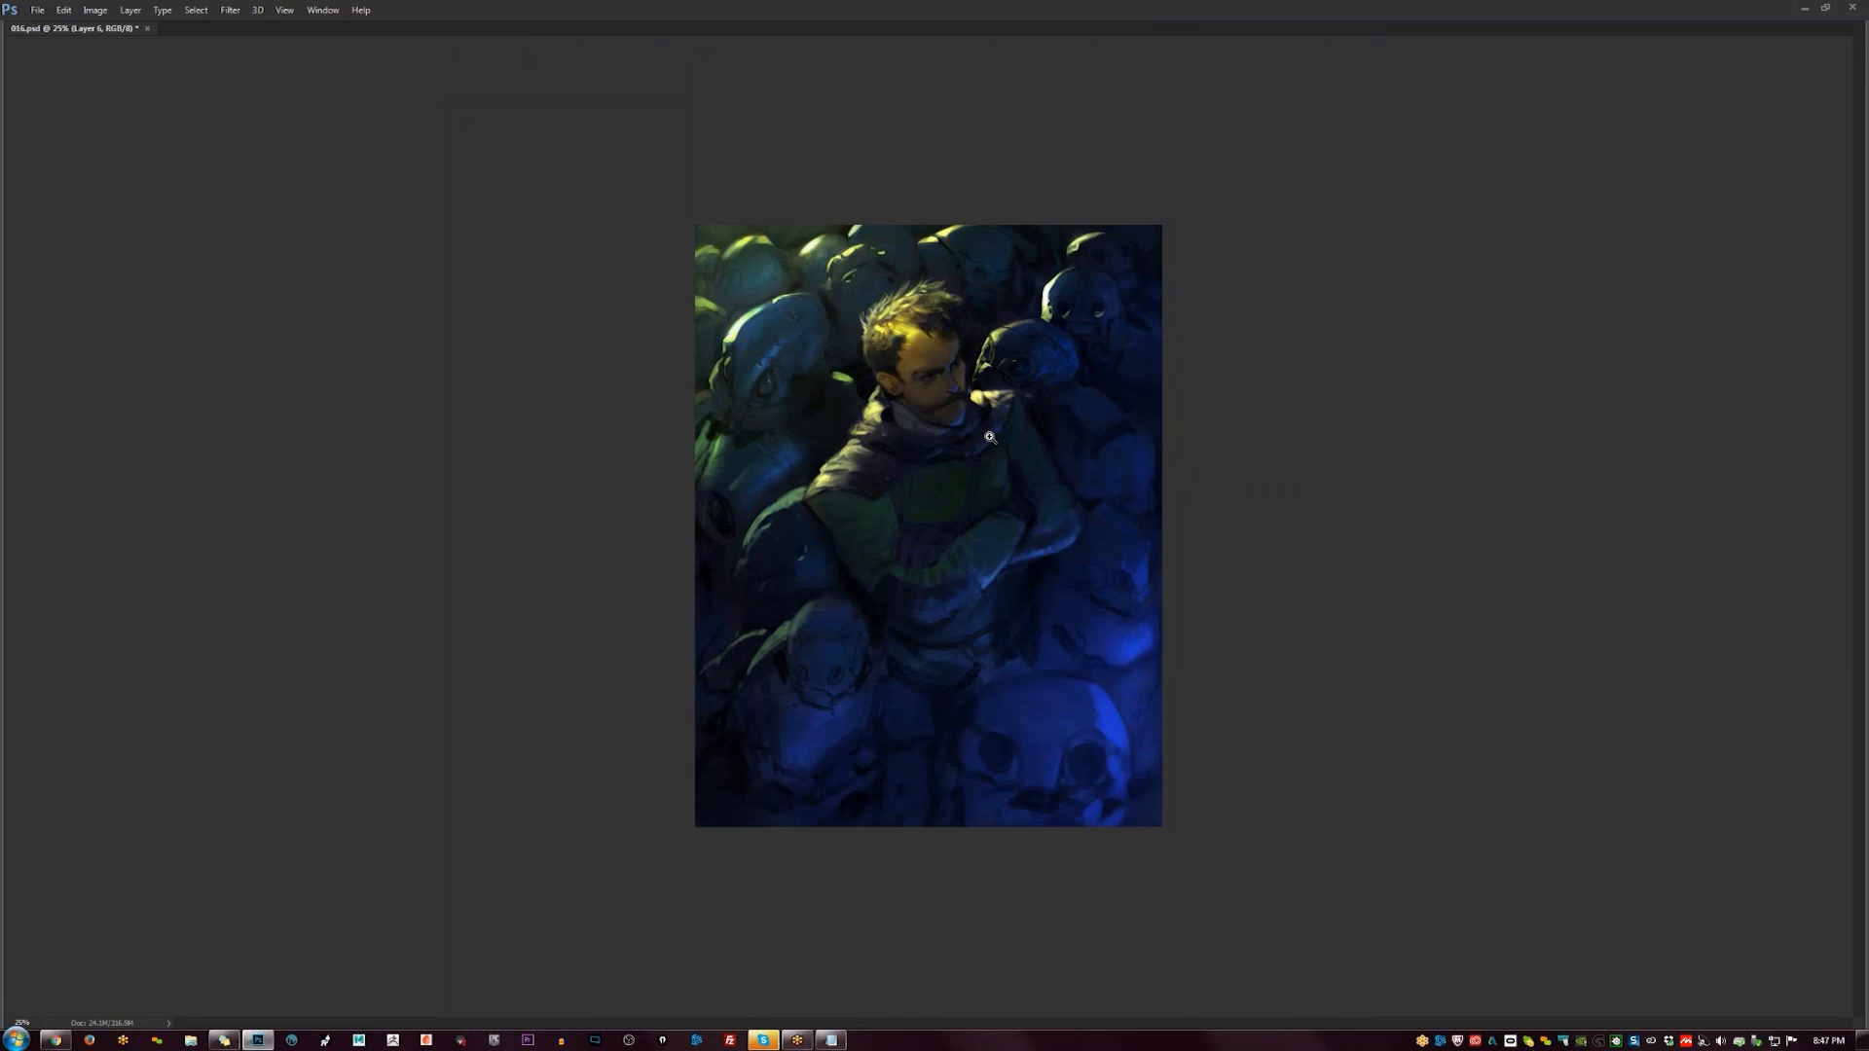
pyautogui.hotkey('ctrl', '+')
pyautogui.press('Tab')
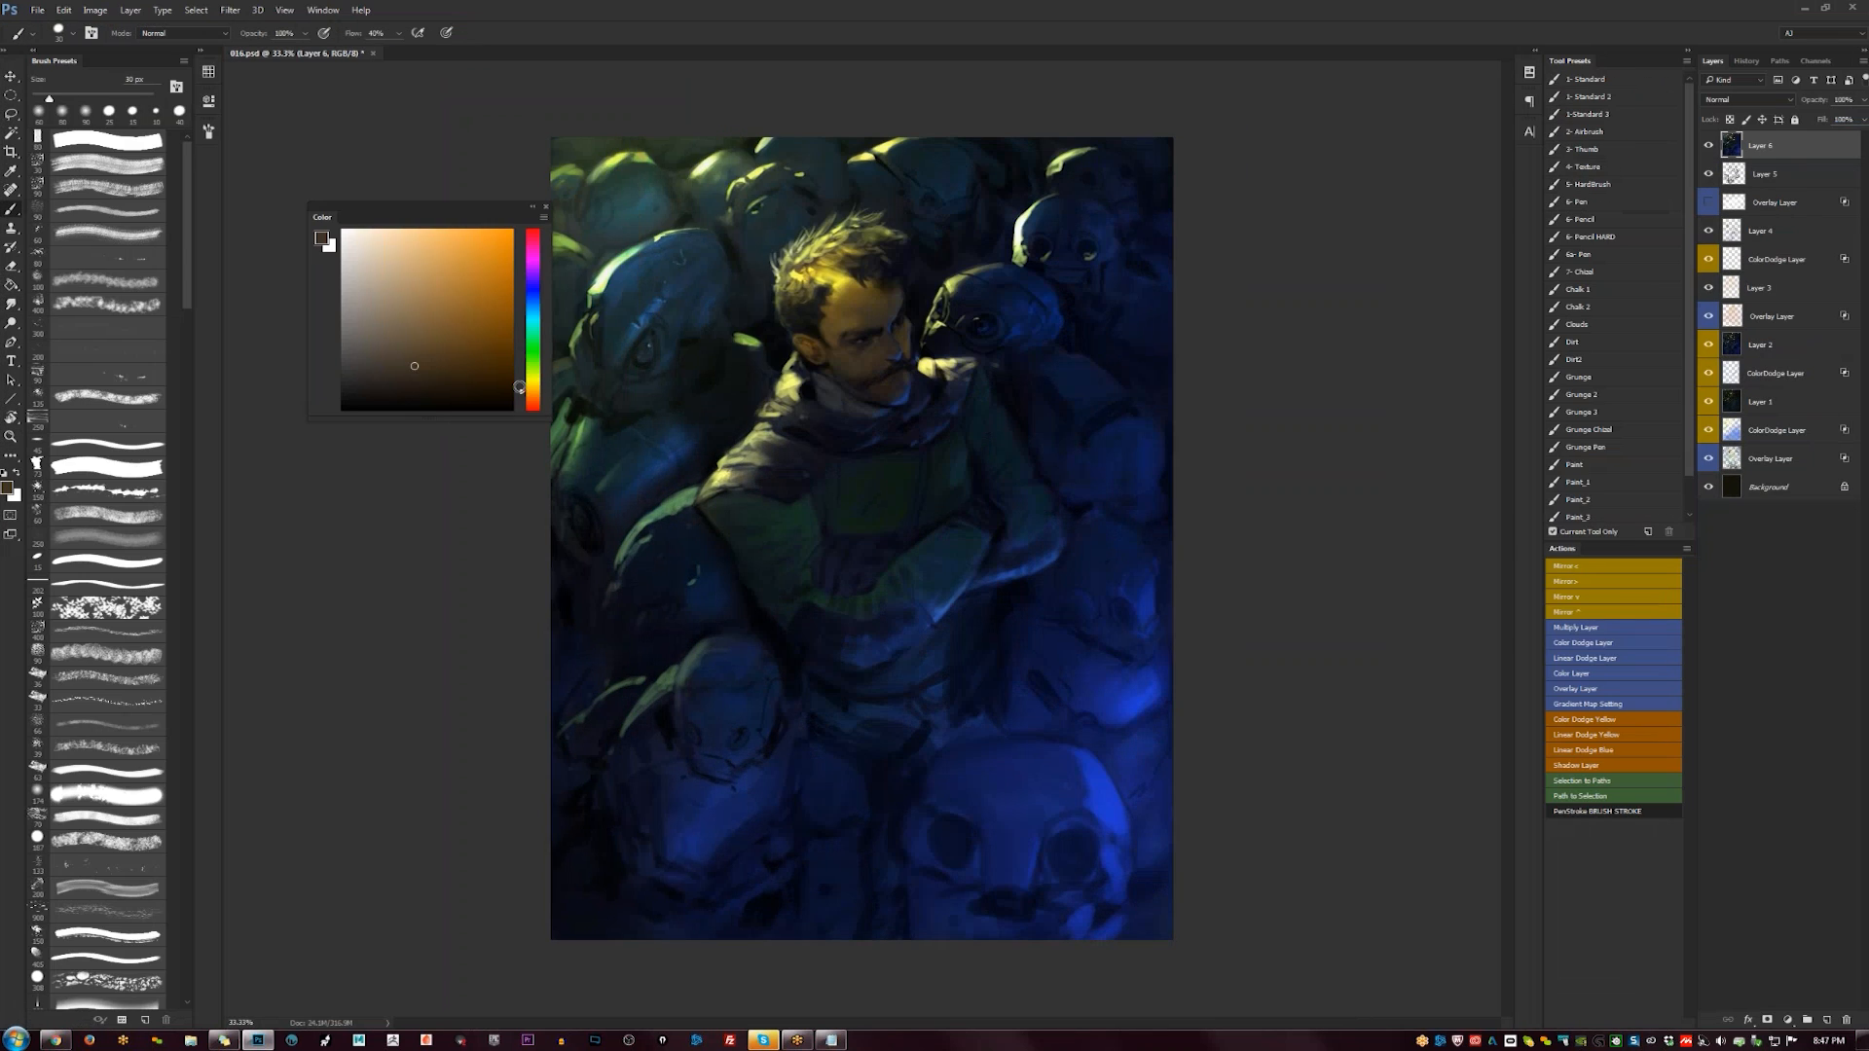
# - Paint thin light-blue rim highlights along the edge of the man's chin and face with an 8 px brush
pyautogui.hotkey('ctrl', 'space')
pyautogui.keyDown('ctrl'); pyautogui.click(838, 374); pyautogui.keyUp('ctrl')
pyautogui.keyDown('ctrl'); pyautogui.click(838, 374); pyautogui.keyUp('ctrl')
pyautogui.keyDown('alt'); pyautogui.click(977, 430); pyautogui.keyUp('alt')
pyautogui.moveTo(473, 268); pyautogui.dragTo(427, 264)
pyautogui.click(532, 302)
pyautogui.press('[')
pyautogui.press('[')
pyautogui.press('[')
pyautogui.press('[')
pyautogui.press('[')
pyautogui.press('[')
pyautogui.moveTo(983, 373); pyautogui.dragTo(980, 413)
pyautogui.moveTo(983, 276); pyautogui.dragTo(981, 290)
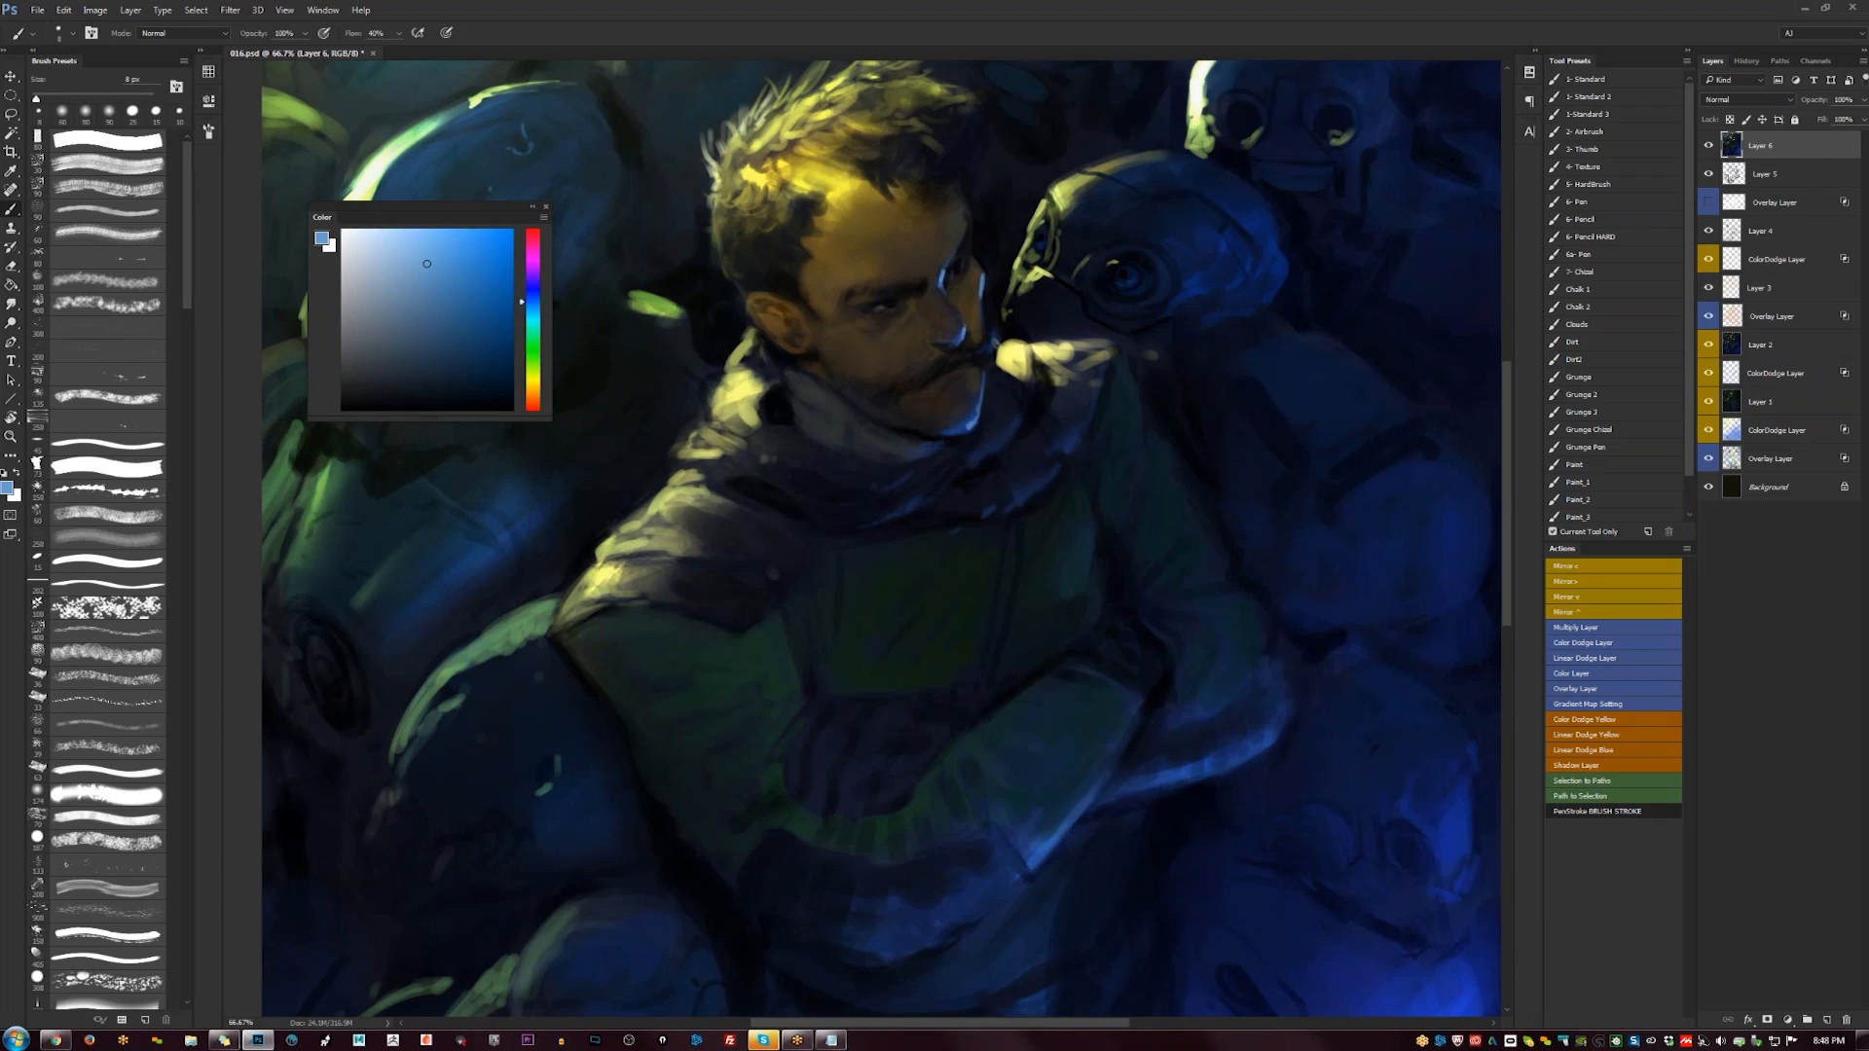
# - Mirror the canvas and check the new blue highlights against the whole painting
pyautogui.press('z')
pyautogui.keyDown('alt'); pyautogui.click(967, 428); pyautogui.keyUp('alt')
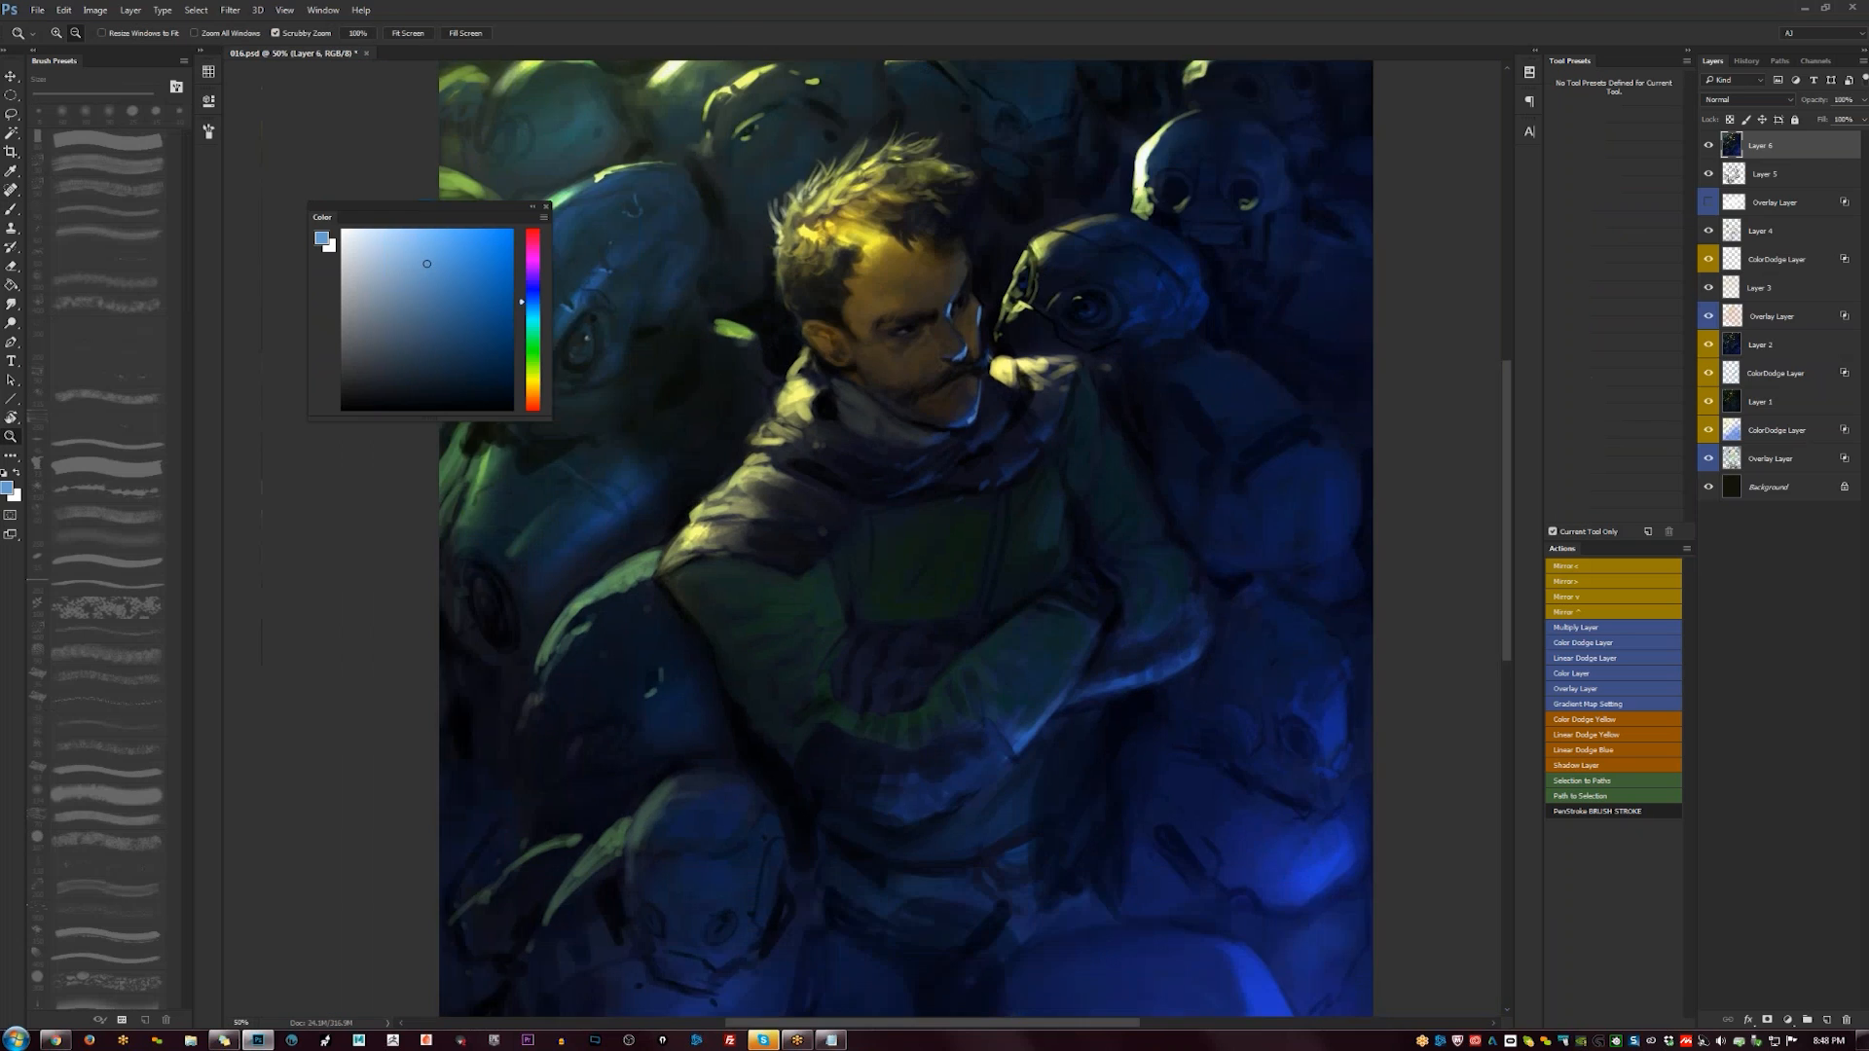
pyautogui.keyDown('alt'); pyautogui.click(968, 433); pyautogui.keyUp('alt')
pyautogui.keyDown('alt'); pyautogui.click(969, 436); pyautogui.keyUp('alt')
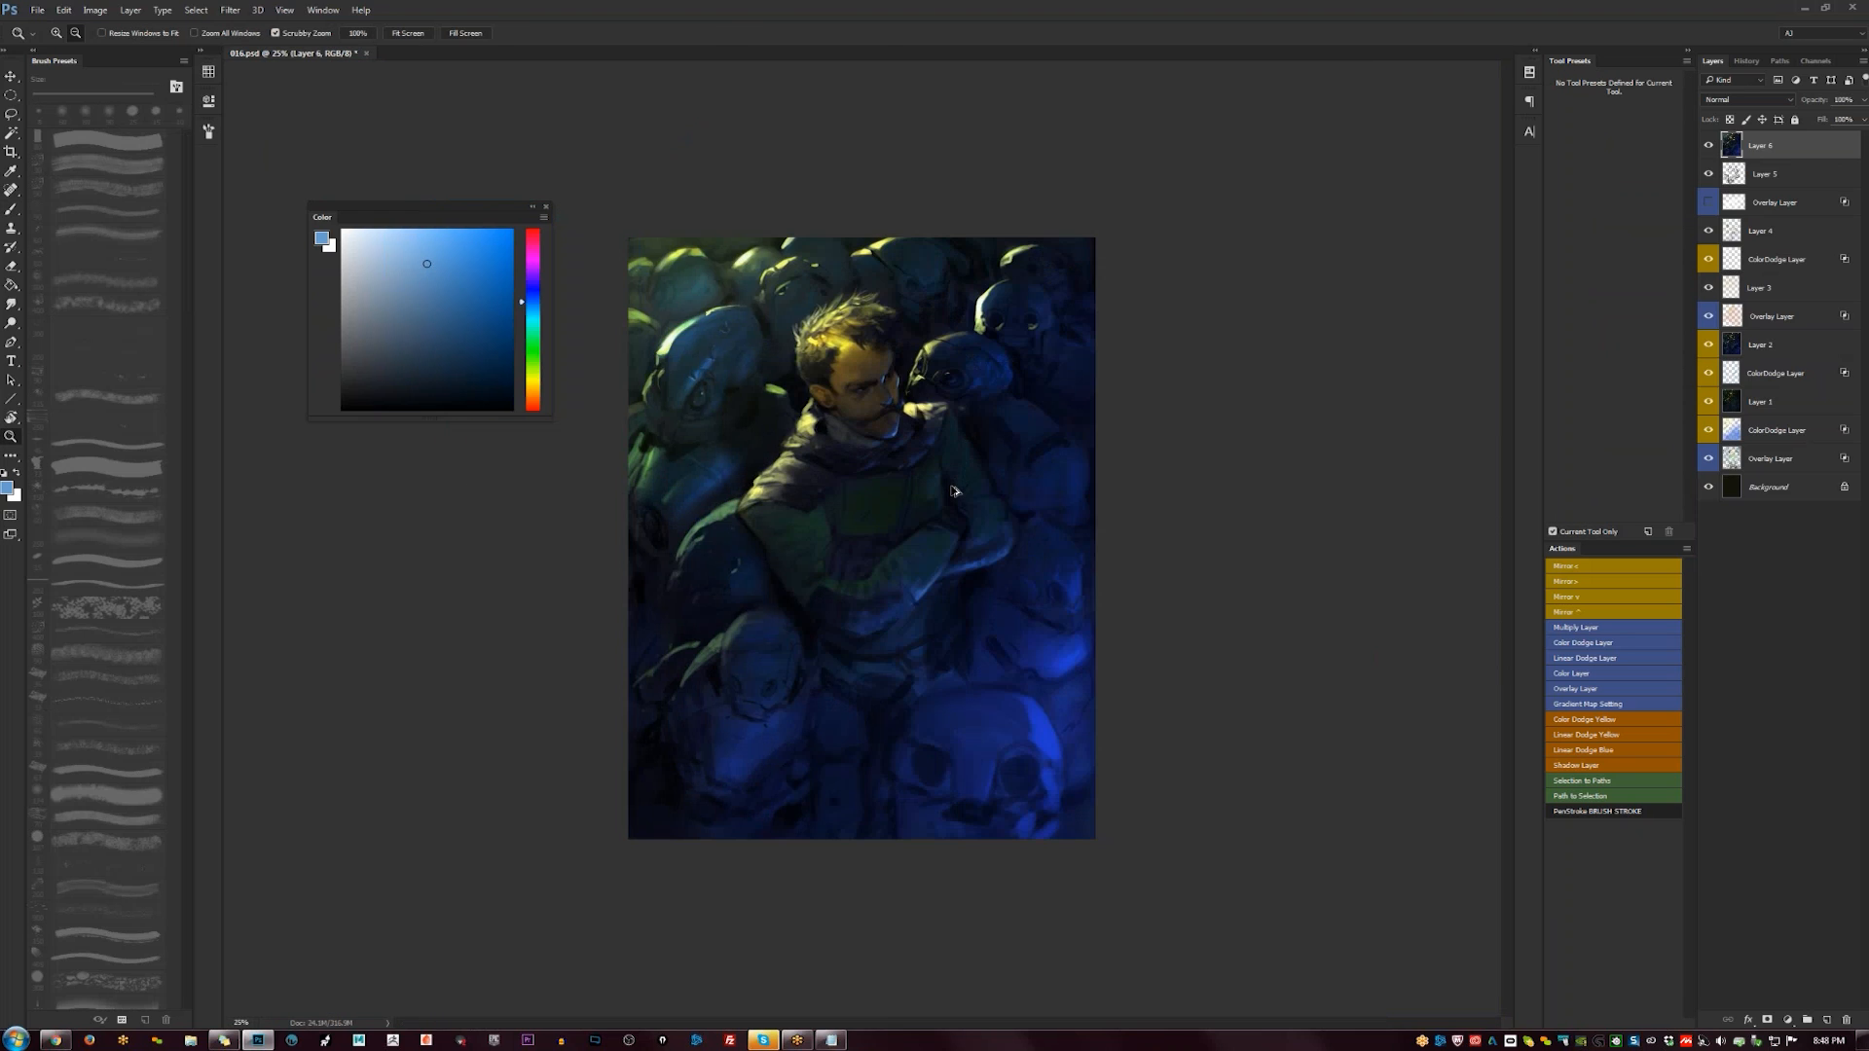
pyautogui.hotkey('ctrl', 'f')
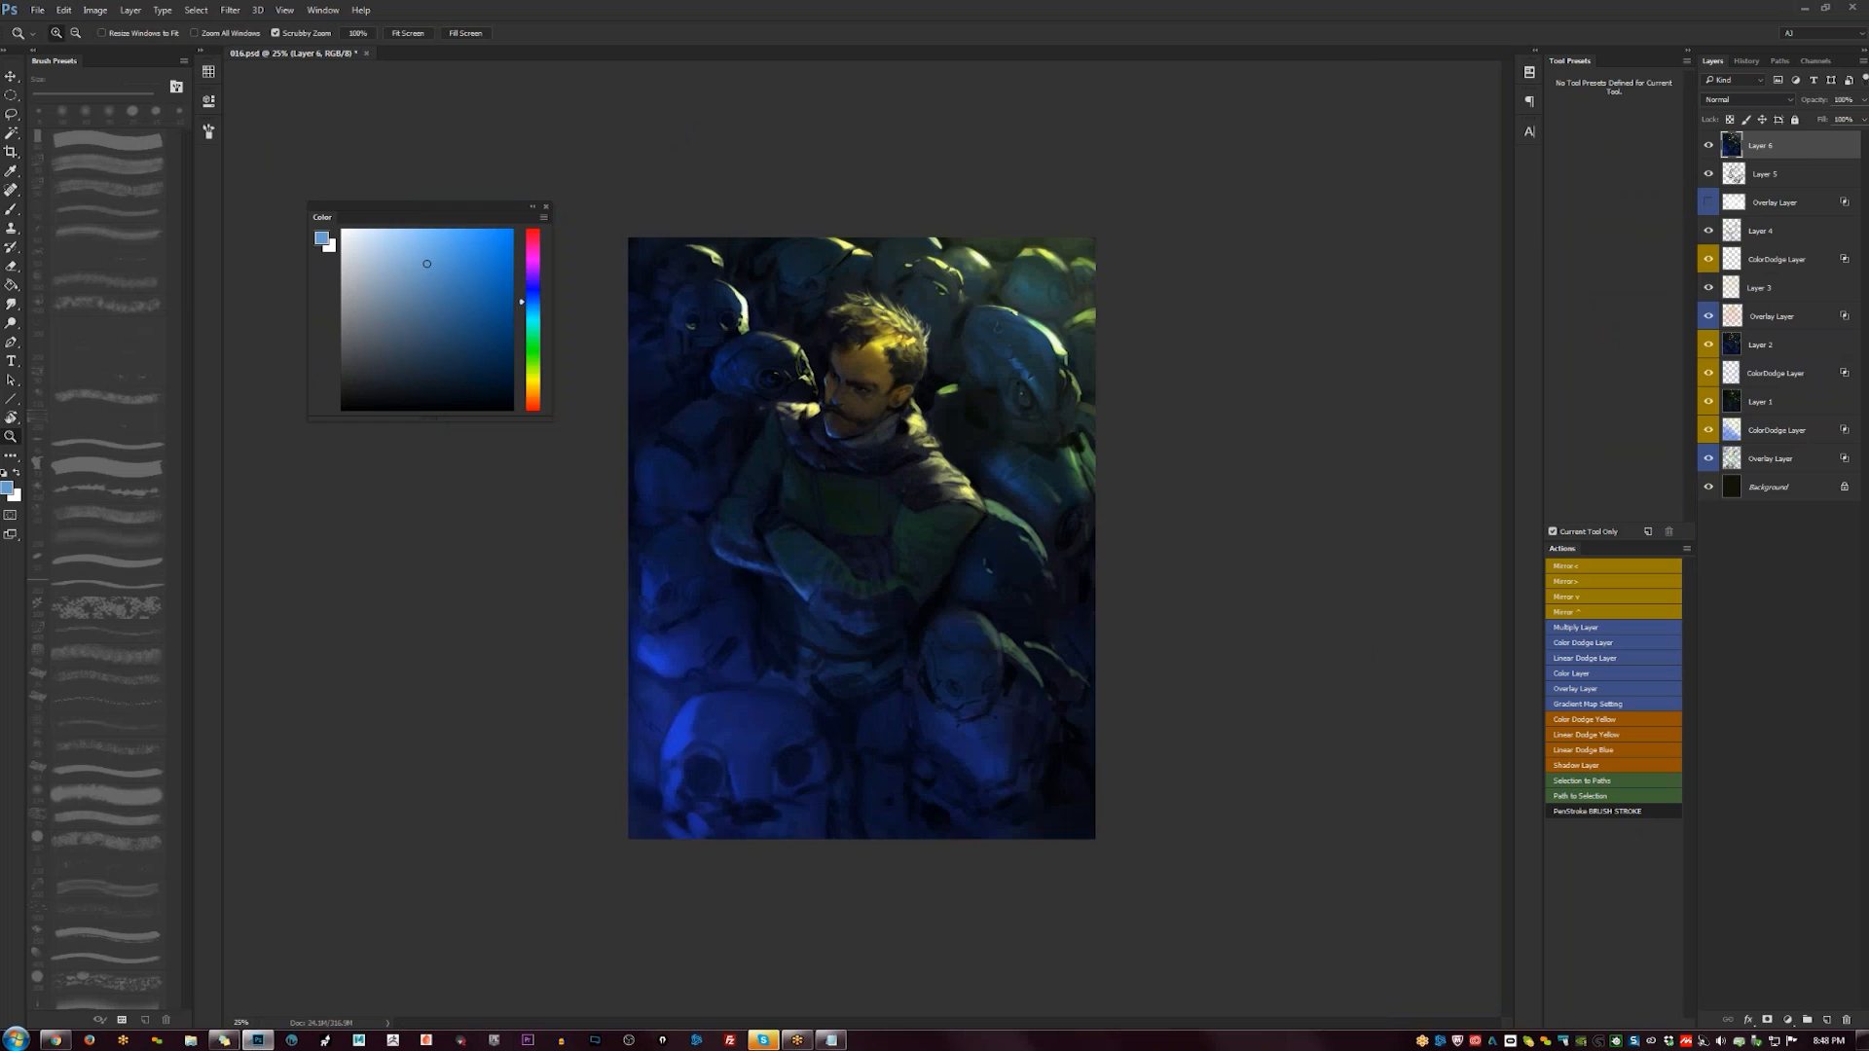
pyautogui.click(897, 459)
pyautogui.click(897, 458)
# - Add light-blue rim strokes to the man's collar and outer elbow with a slightly larger brush
pyautogui.press('b')
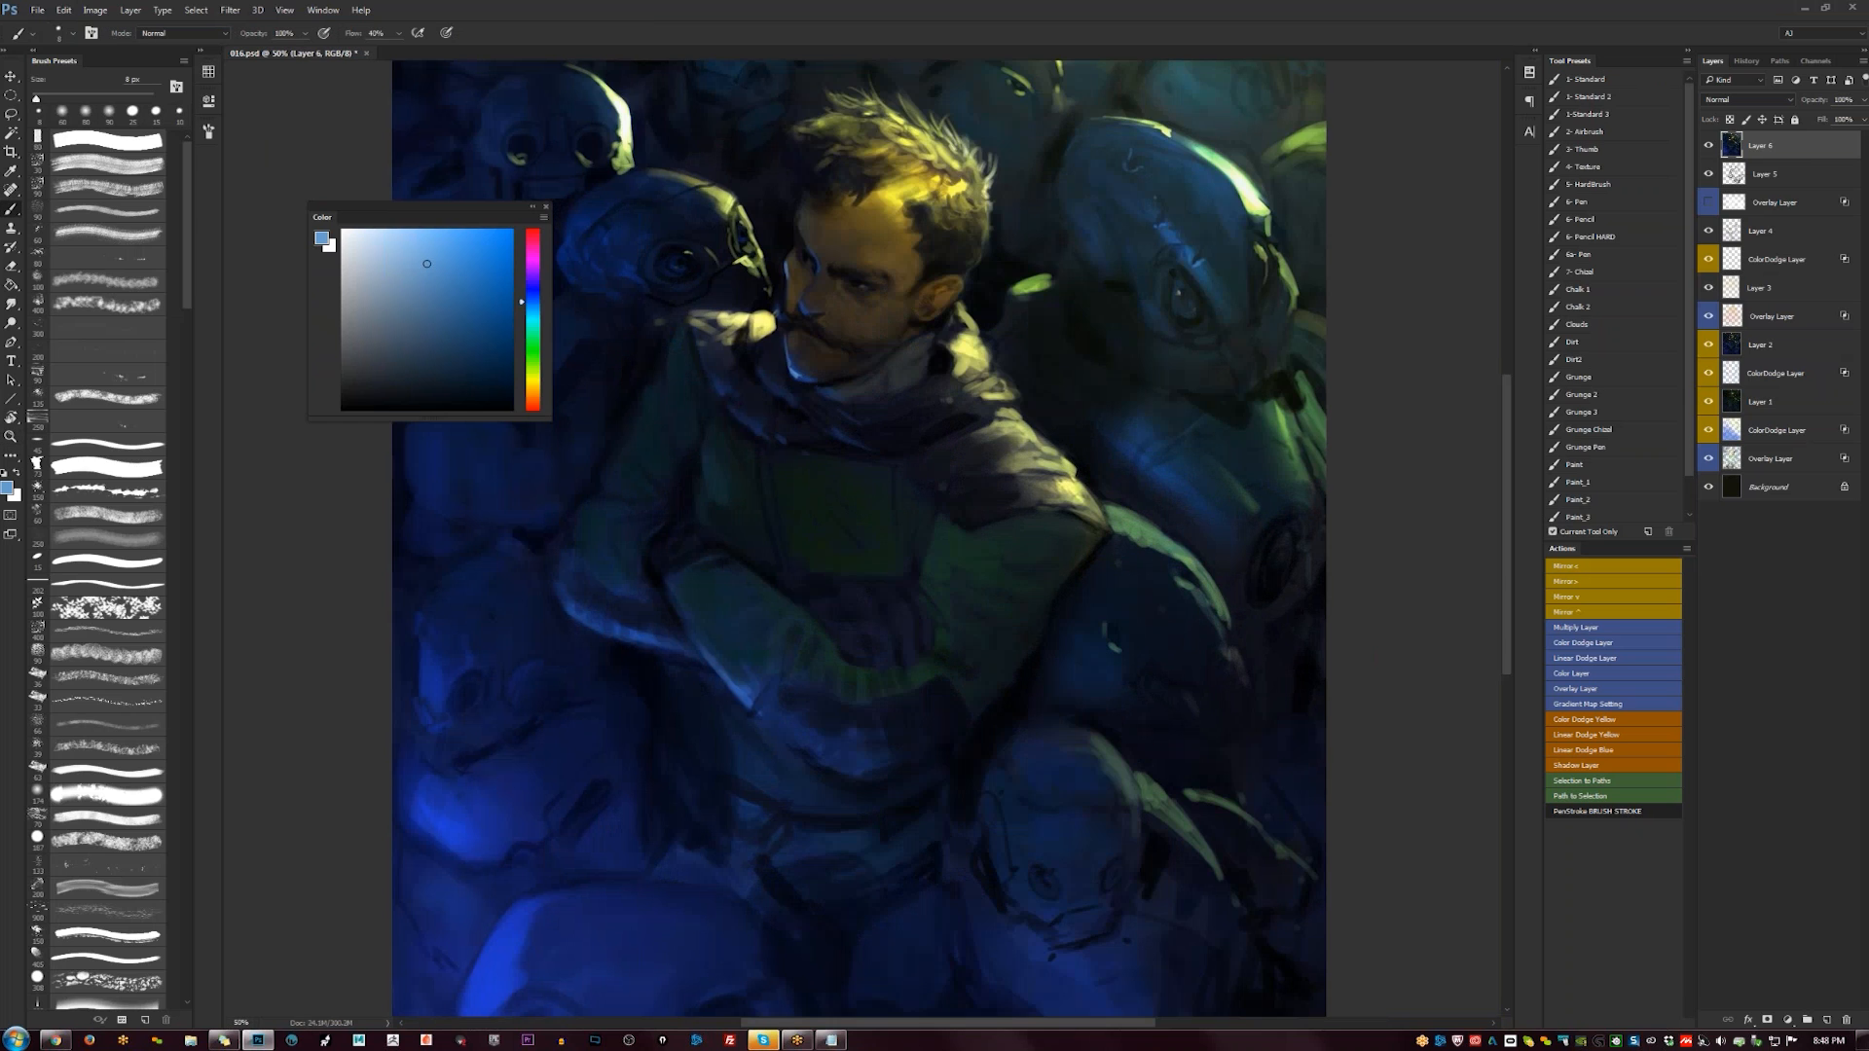
pyautogui.press(']')
pyautogui.press(']')
pyautogui.press(']')
pyautogui.moveTo(725, 385); pyautogui.dragTo(737, 407)
pyautogui.moveTo(554, 577); pyautogui.dragTo(559, 600)
pyautogui.moveTo(567, 532); pyautogui.dragTo(570, 519)
# - Mirror the canvas again, switch to full-screen view and examine the overall light and composition
pyautogui.hotkey('alt', 'space')
pyautogui.keyDown('alt'); pyautogui.click(689, 568); pyautogui.keyUp('alt')
pyautogui.keyDown('alt'); pyautogui.click(688, 567); pyautogui.keyUp('alt')
pyautogui.keyDown('alt'); pyautogui.click(689, 567); pyautogui.keyUp('alt')
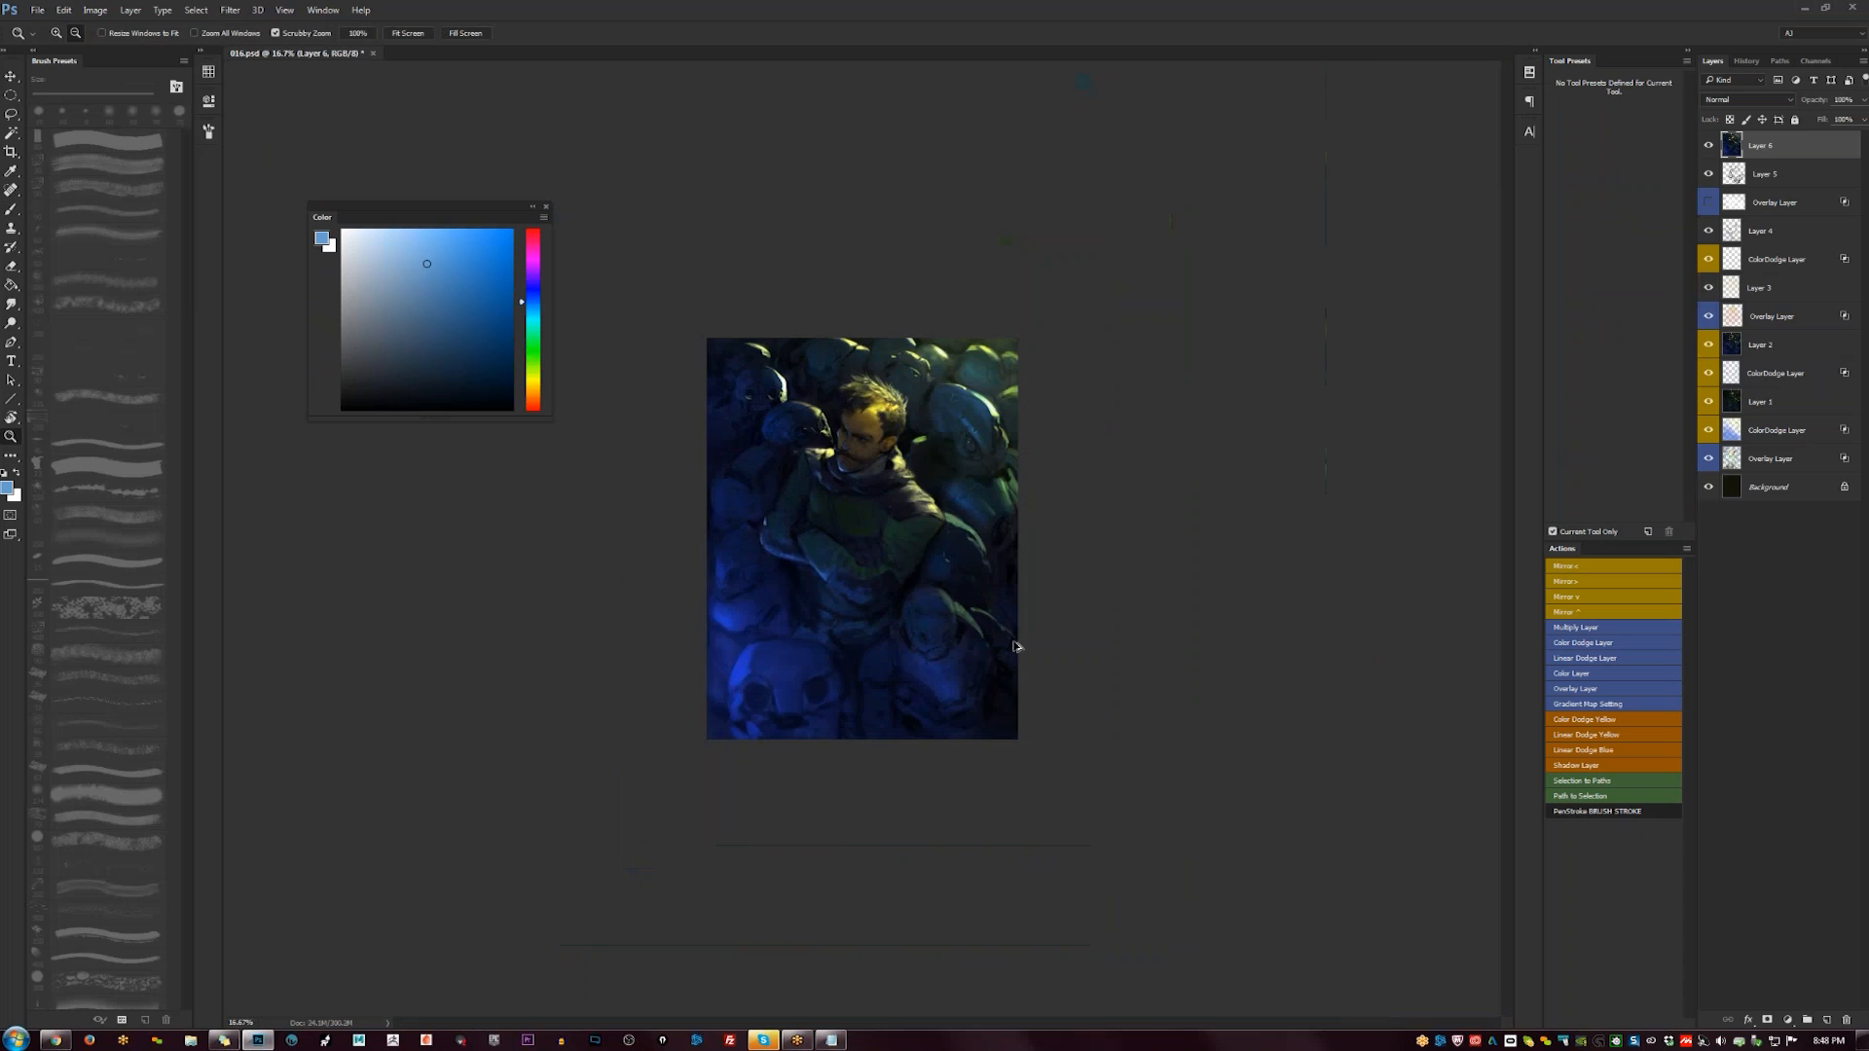
pyautogui.hotkey('ctrl', 'shift', 'h')
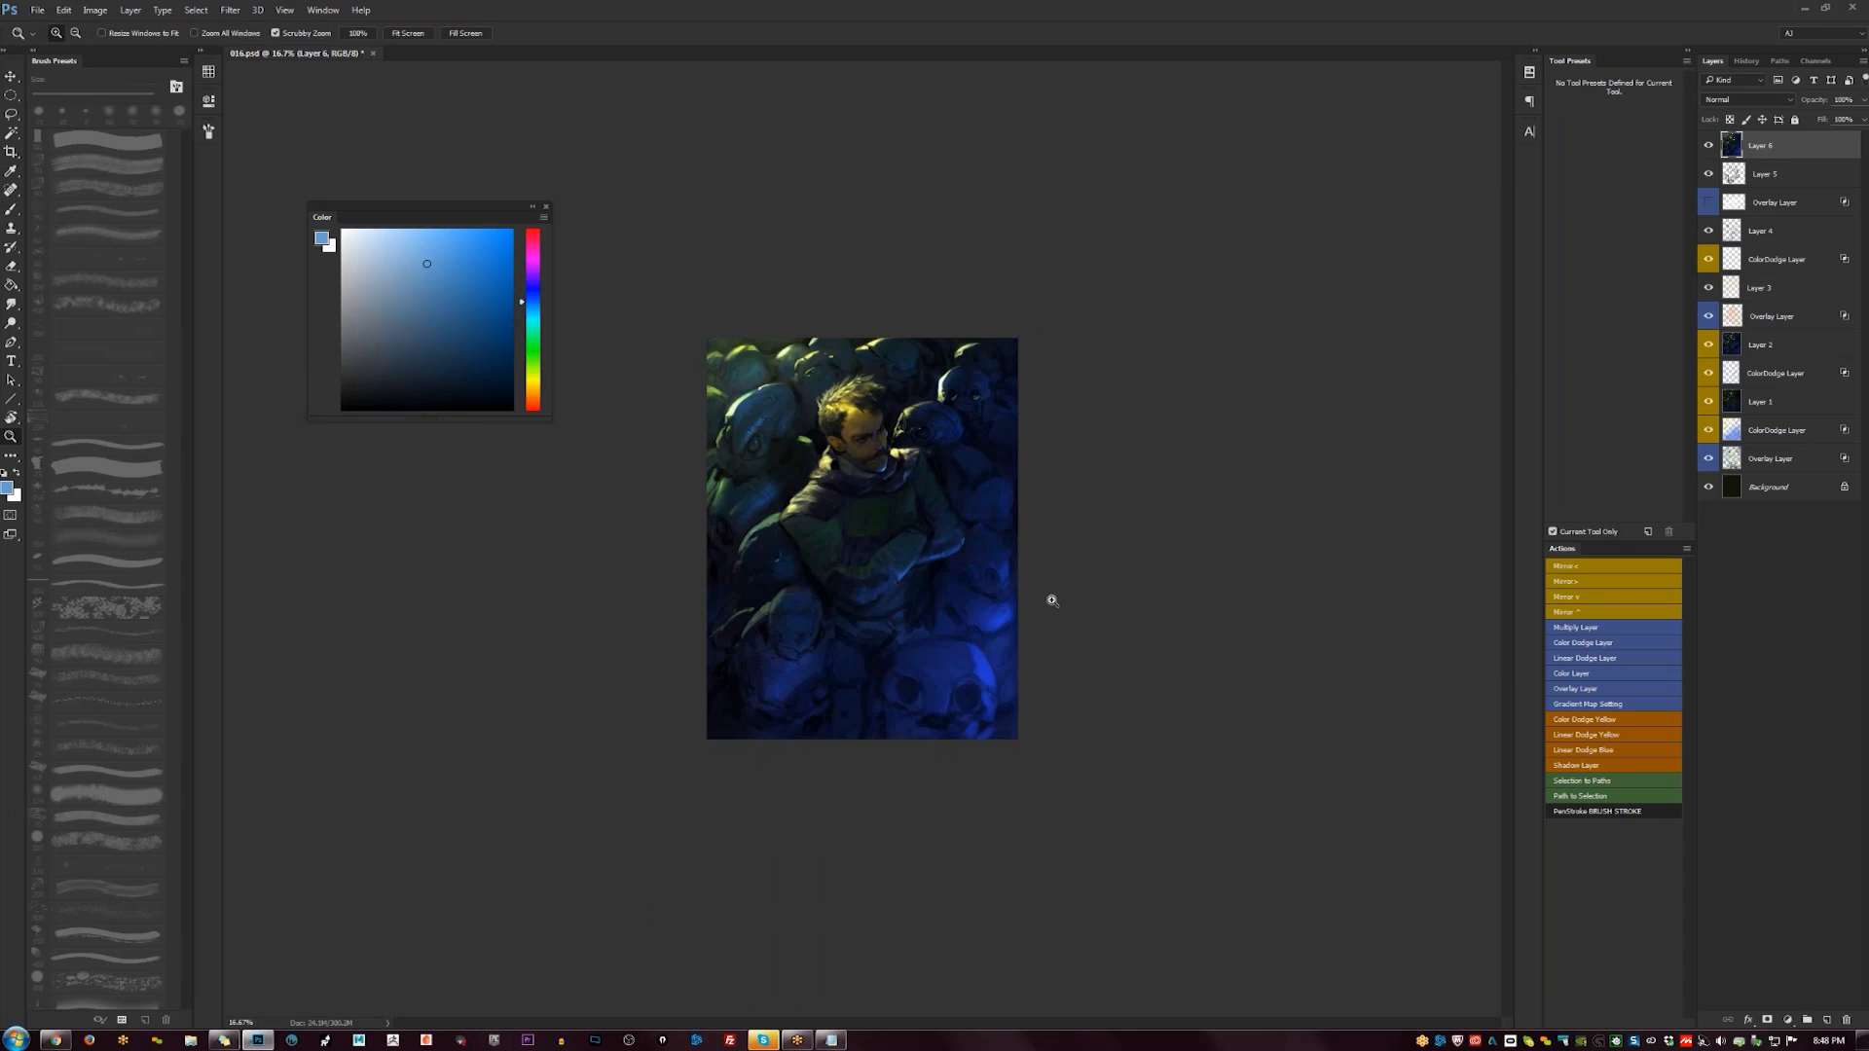
pyautogui.press('f')
pyautogui.keyDown('ctrl'); pyautogui.click(1049, 609); pyautogui.keyUp('ctrl')
pyautogui.keyDown('ctrl'); pyautogui.click(1048, 609); pyautogui.keyUp('ctrl')
pyautogui.moveTo(1081, 555); pyautogui.dragTo(1123, 625)
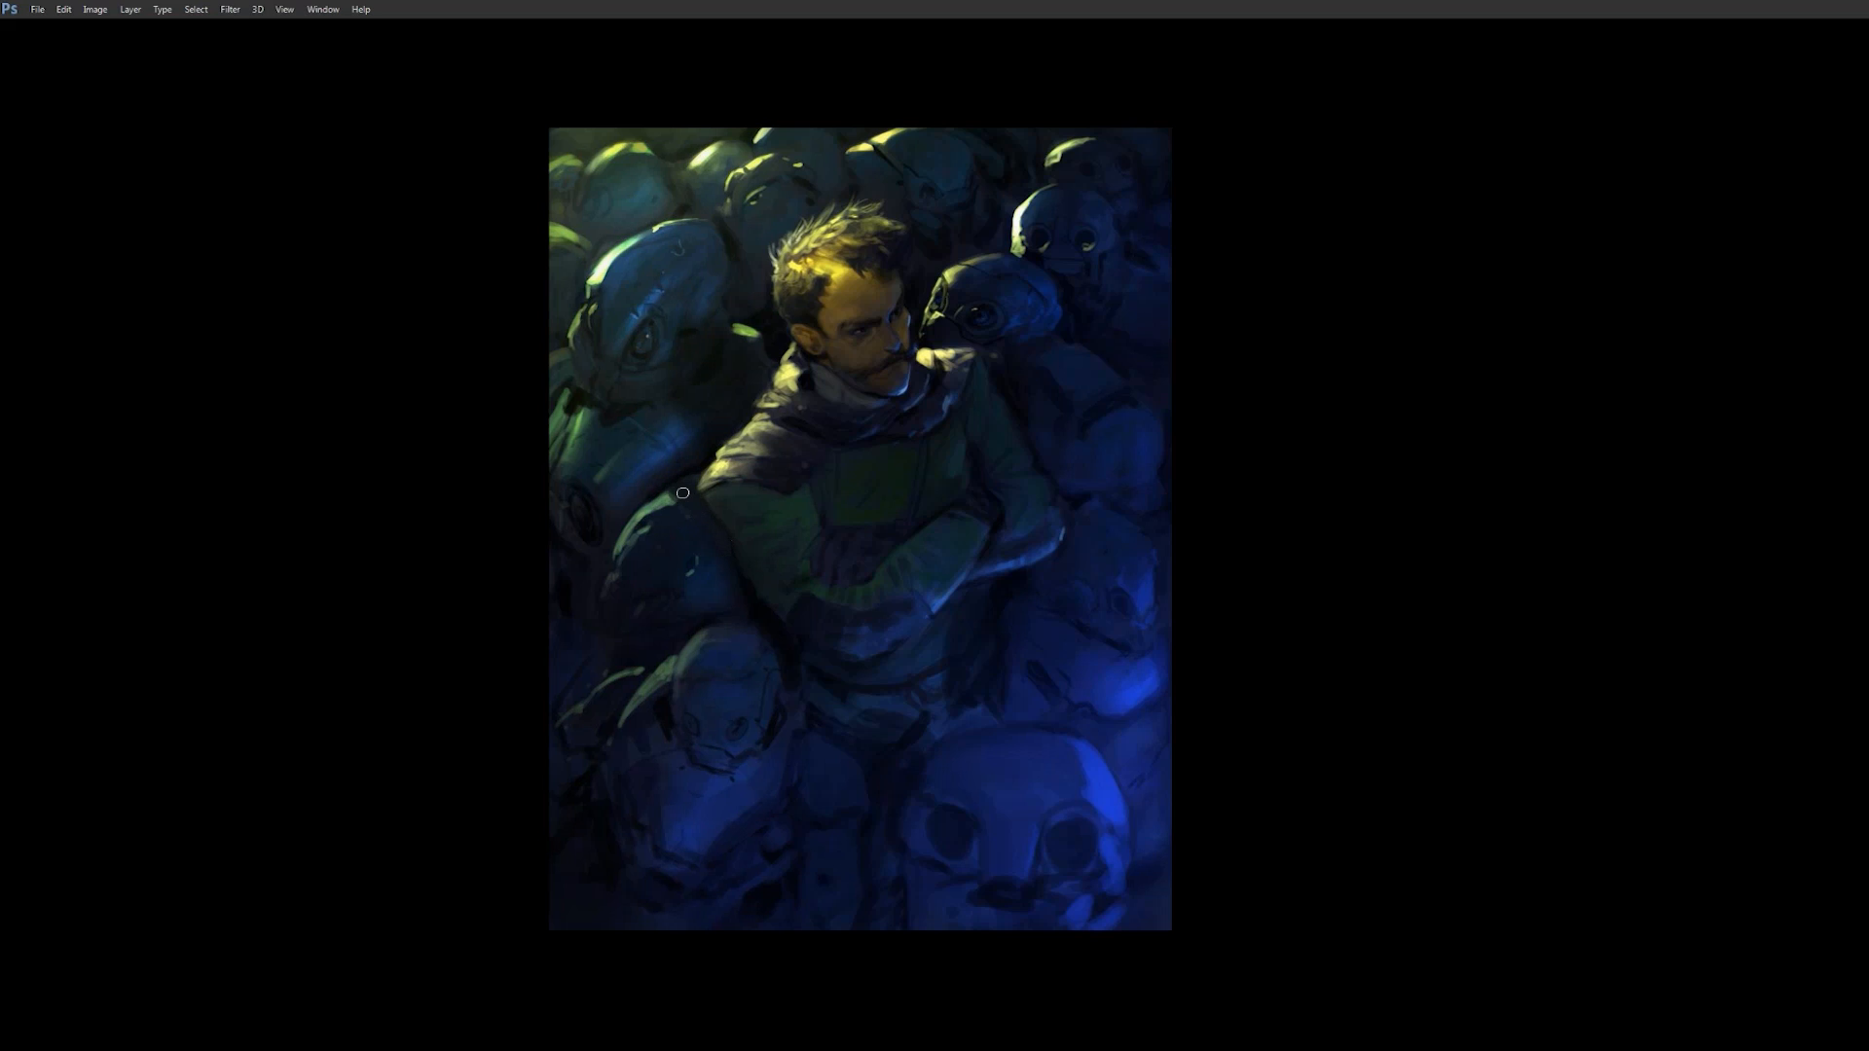
pyautogui.keyDown('alt'); pyautogui.click(736, 635); pyautogui.keyUp('alt')
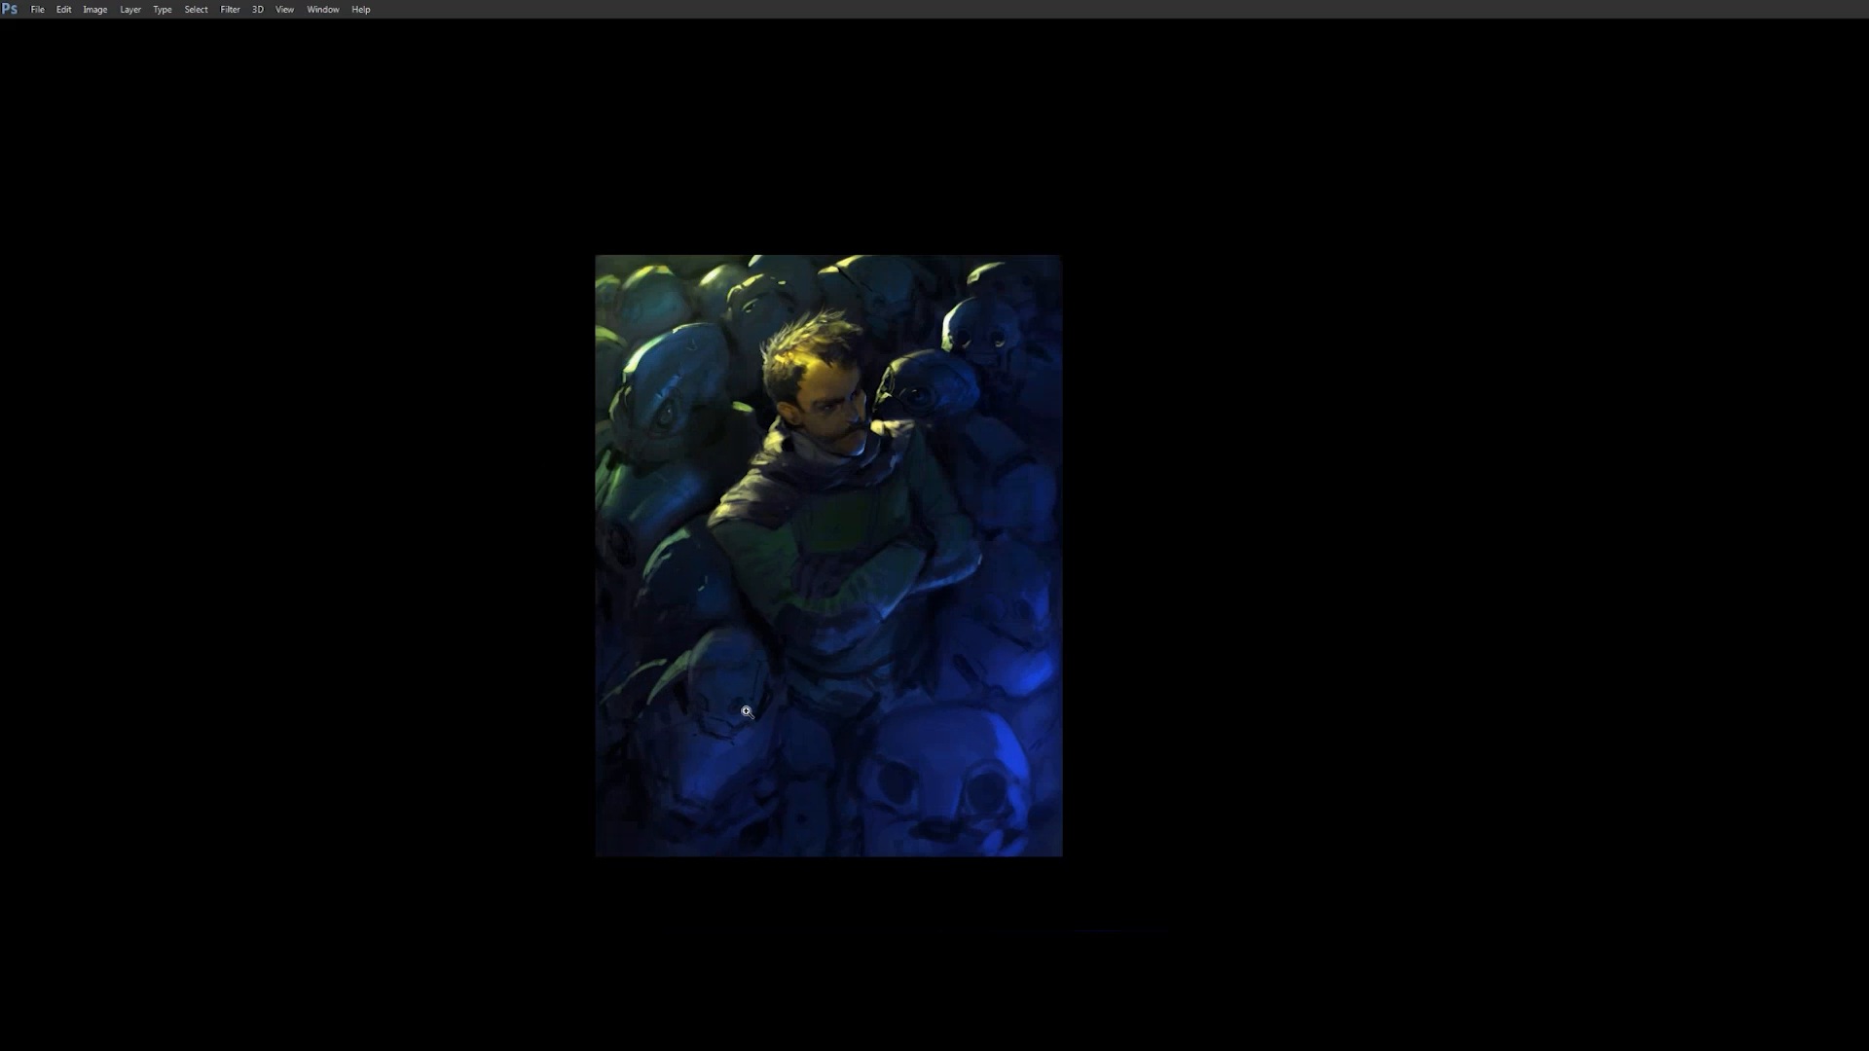
pyautogui.click(788, 635)
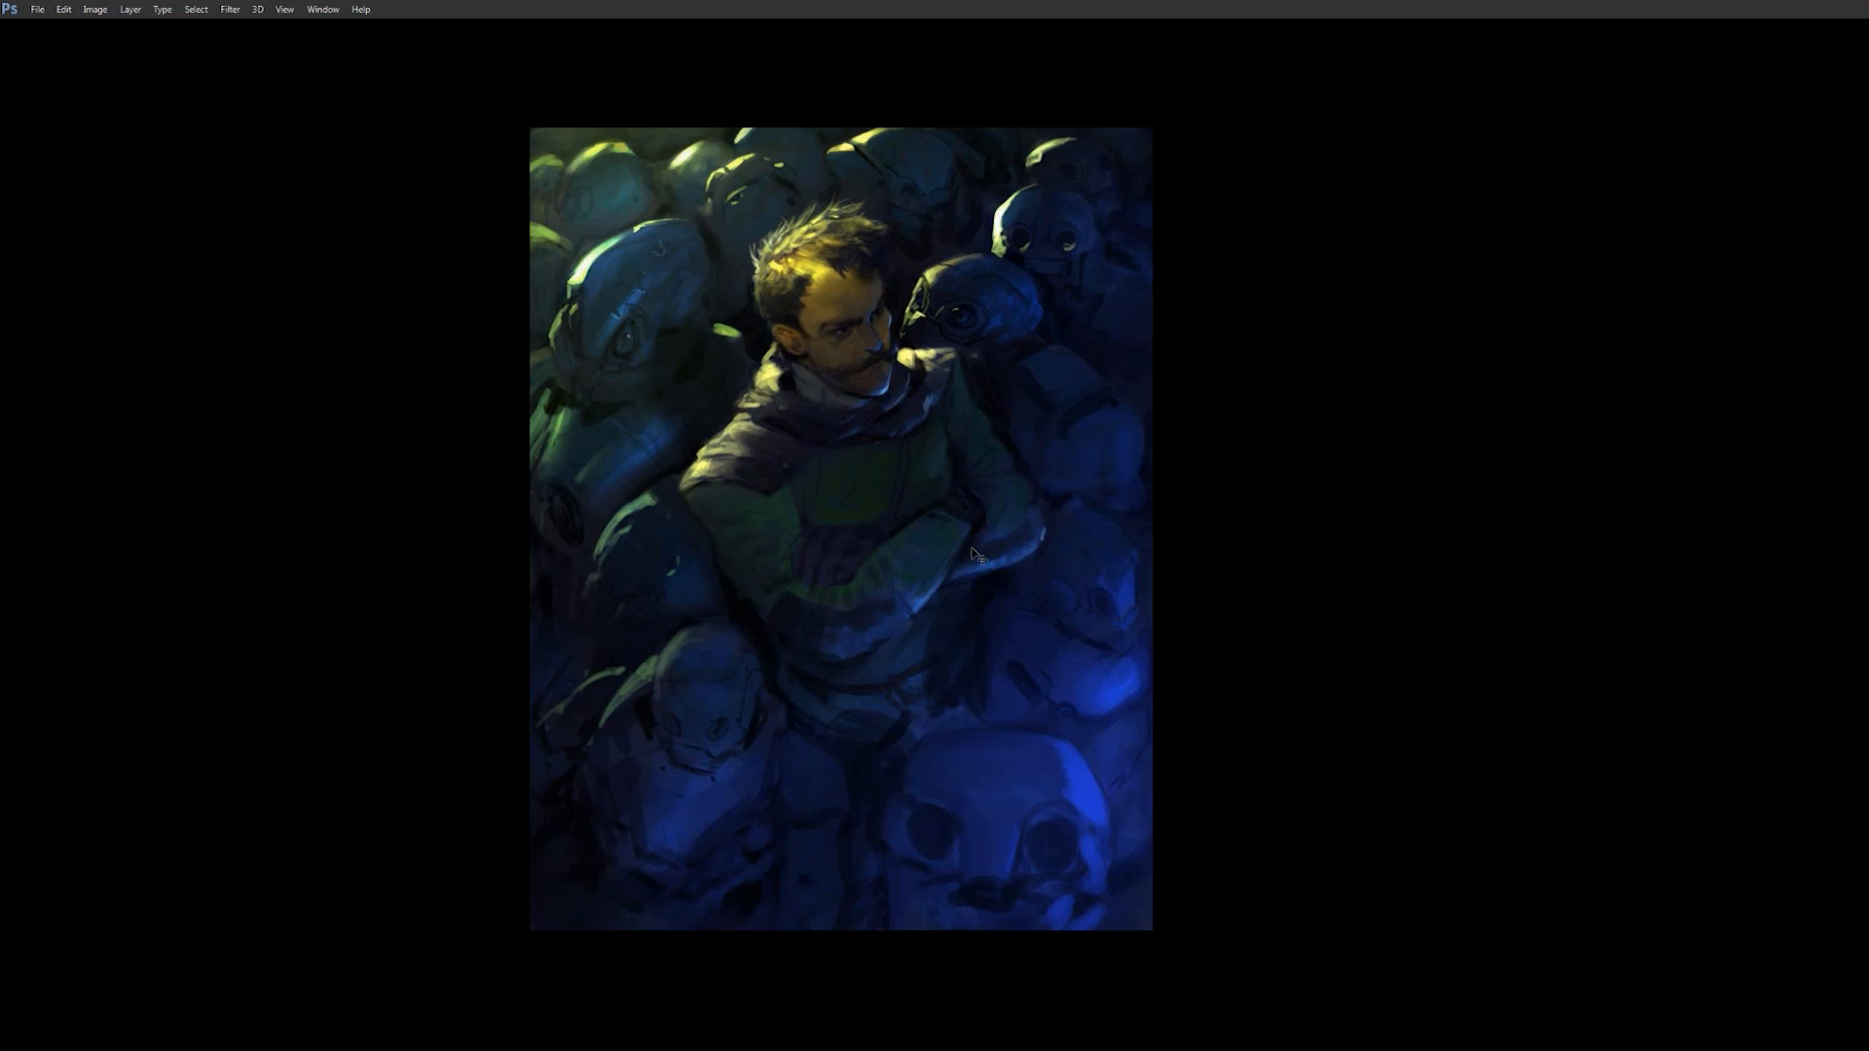
# - Flip the canvas back and forth and compare both orientations of the painting at several zoom levels
pyautogui.hotkey('ctrl', 'shift', 'h')
pyautogui.hotkey('ctrl', 'shift', 'h')
pyautogui.moveTo(702, 490); pyautogui.dragTo(685, 497)
pyautogui.hotkey('ctrl', '-')
pyautogui.hotkey('ctrl', 'shift', 'h')
pyautogui.hotkey('ctrl', 'shift', 'h')
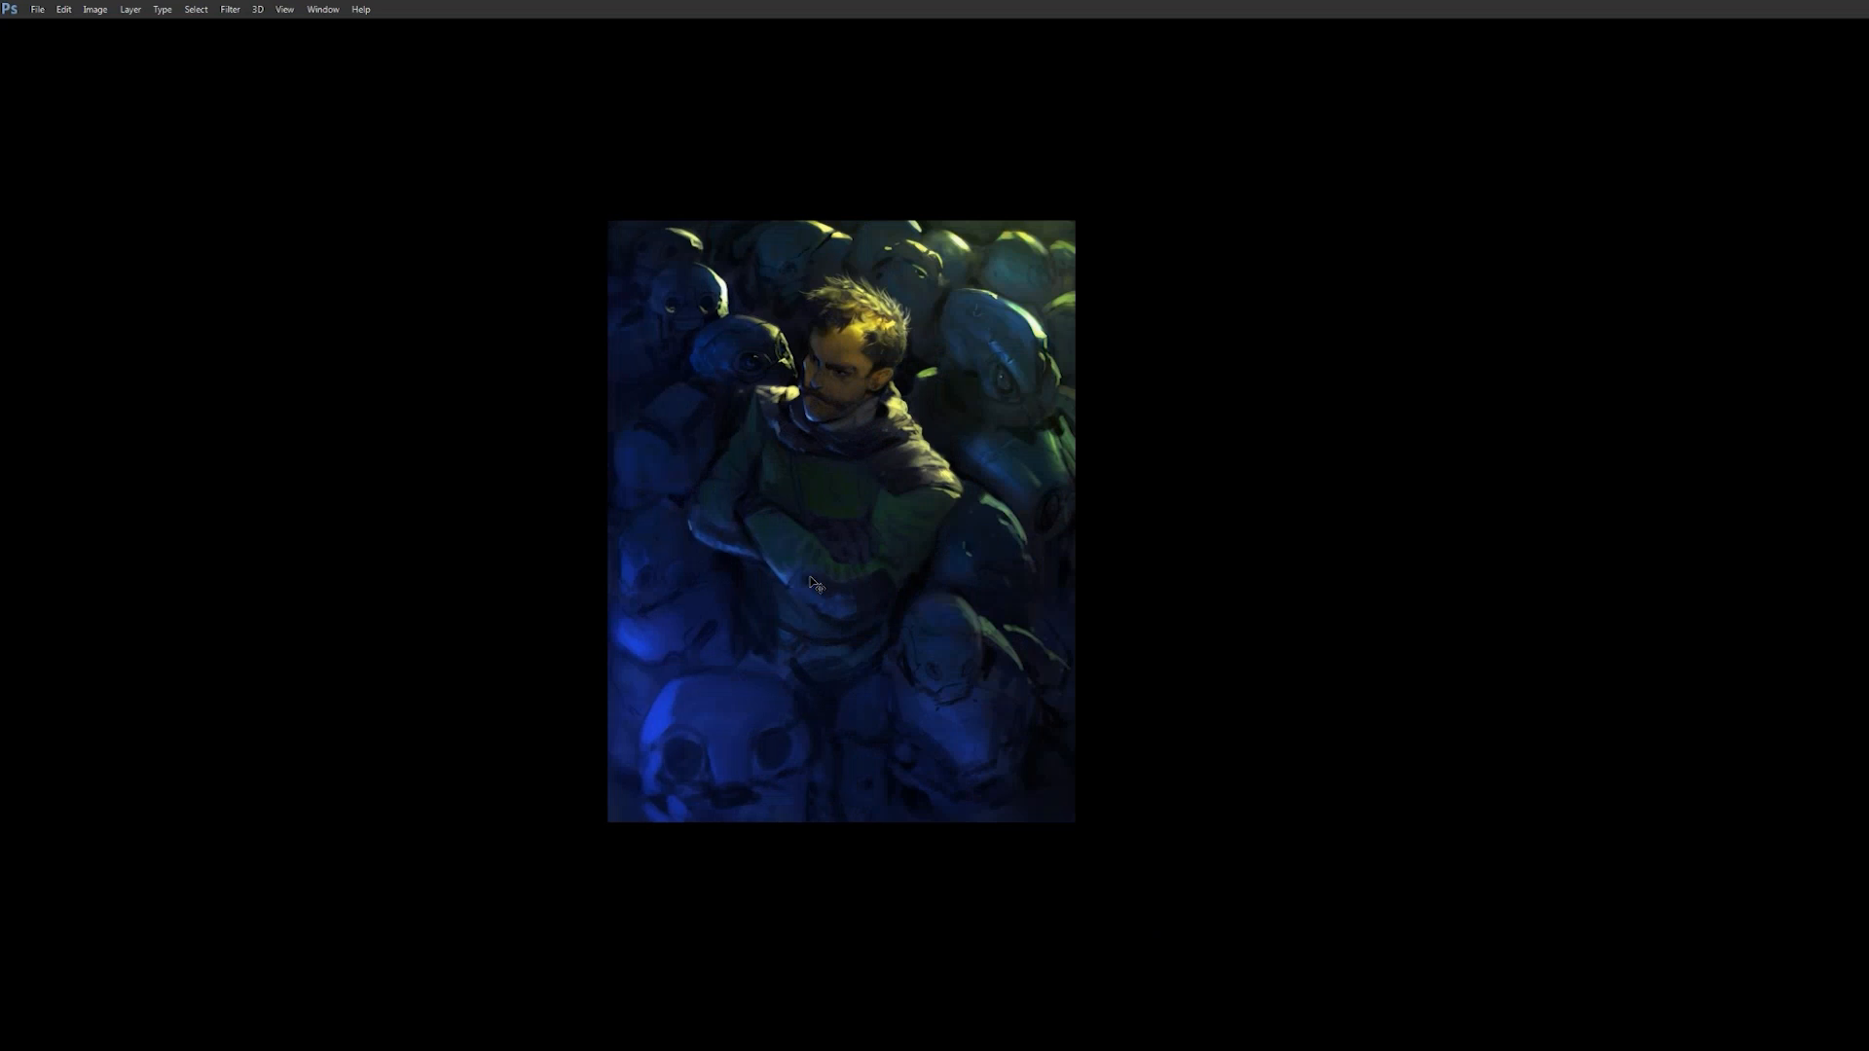
pyautogui.hotkey('ctrl', 'shift', 'h')
pyautogui.hotkey('ctrl', 'shift', 'h')
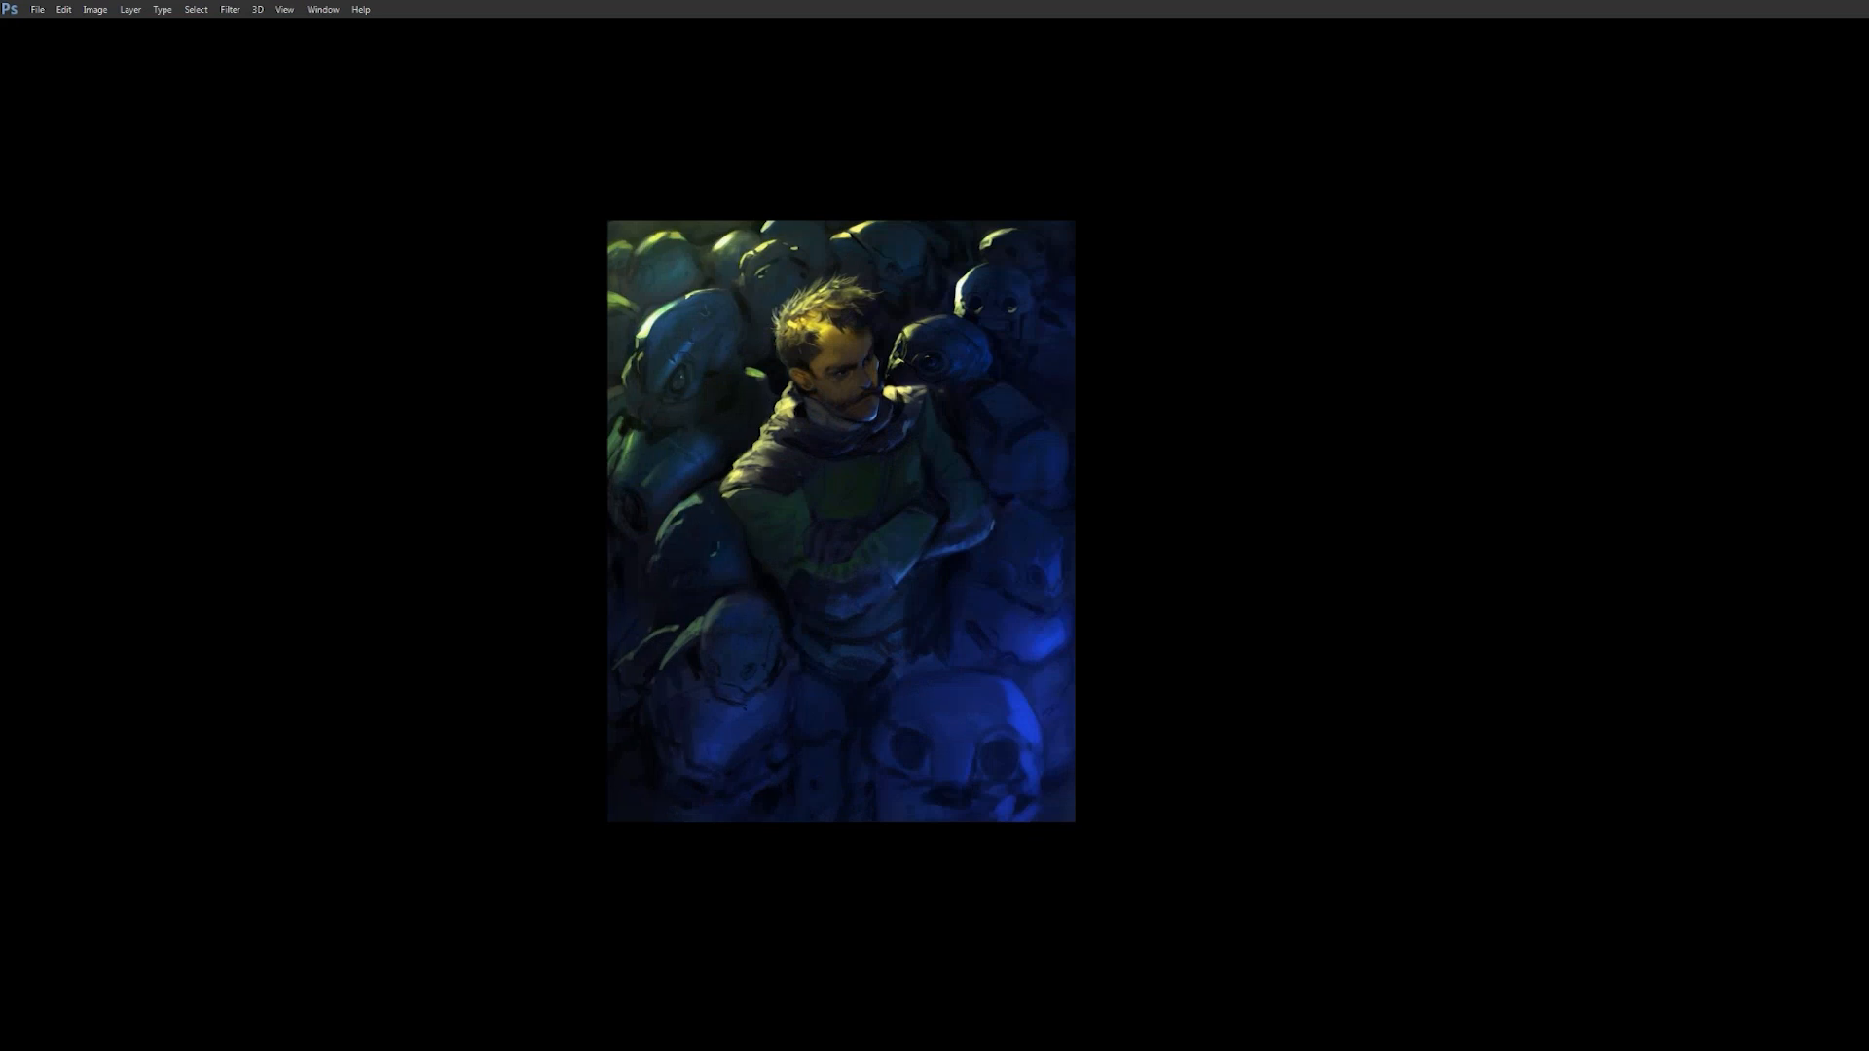
pyautogui.hotkey('ctrl', 'shift', 'h')
pyautogui.hotkey('ctrl', '+')
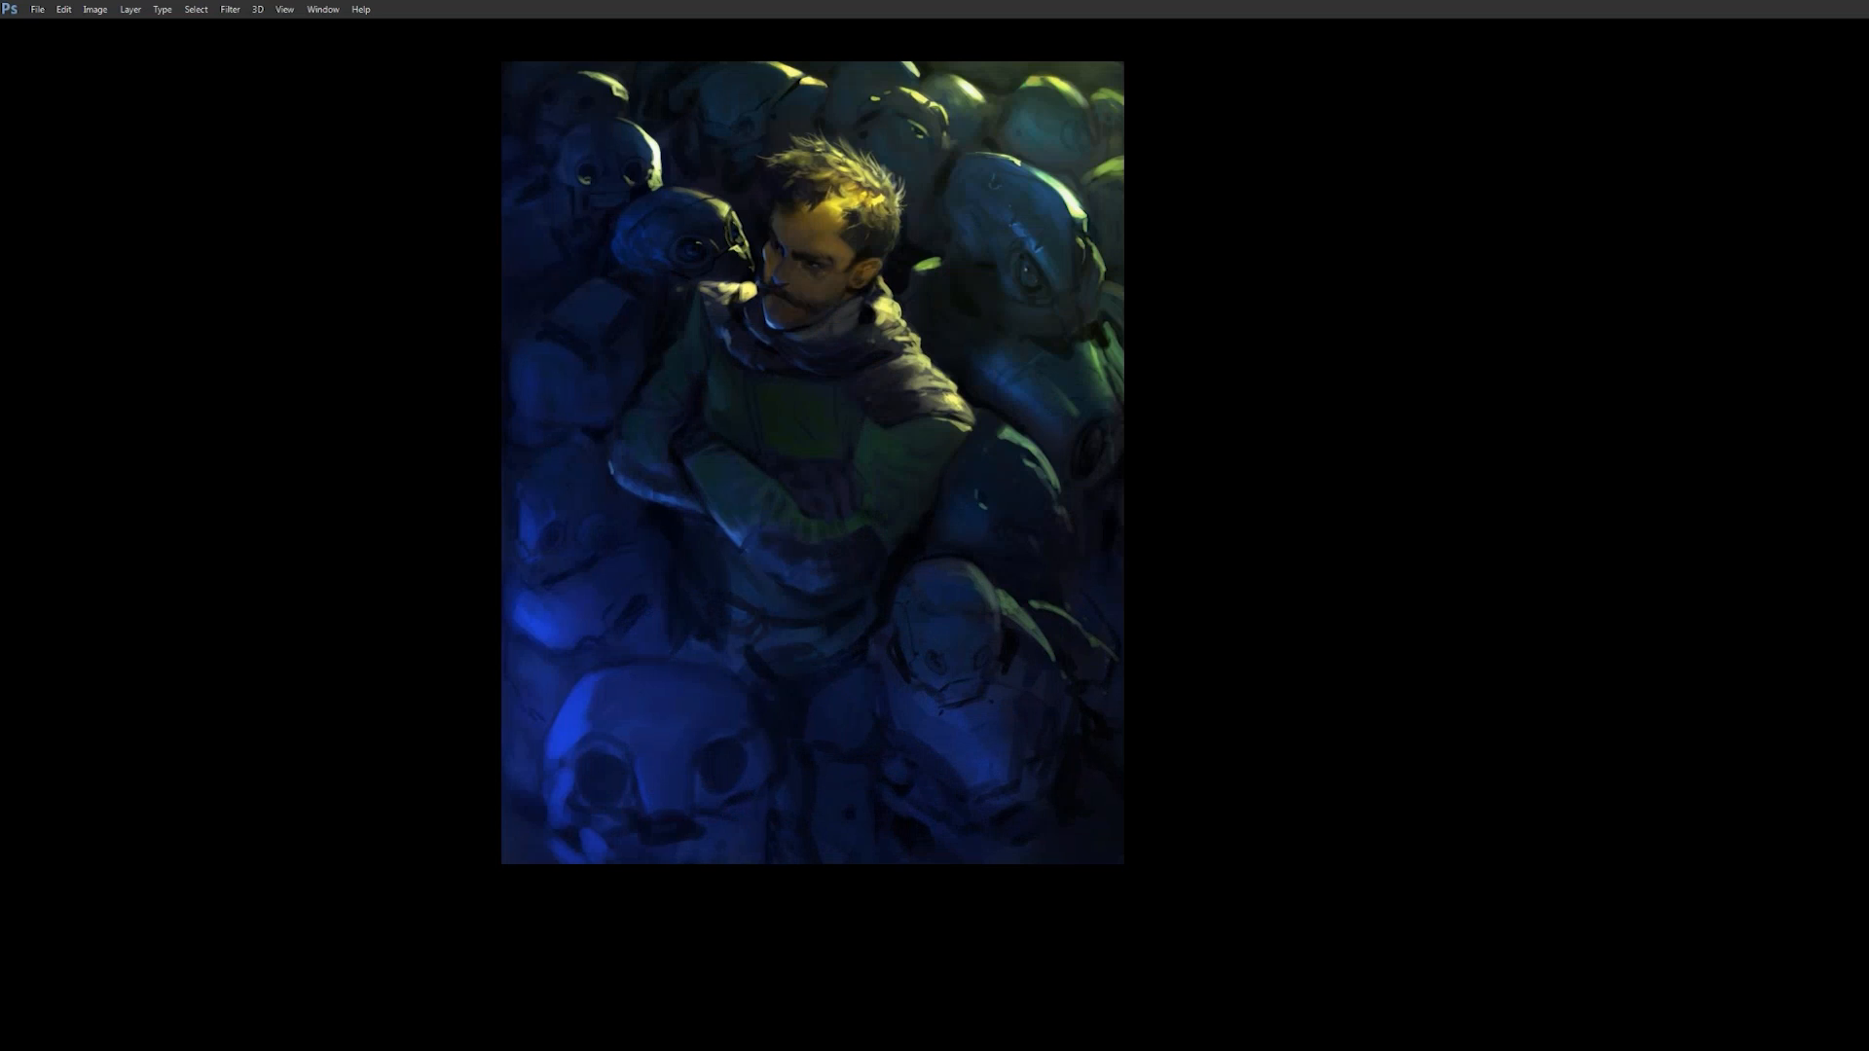
pyautogui.hotkey('ctrl', '-')
pyautogui.hotkey('ctrl', '+')
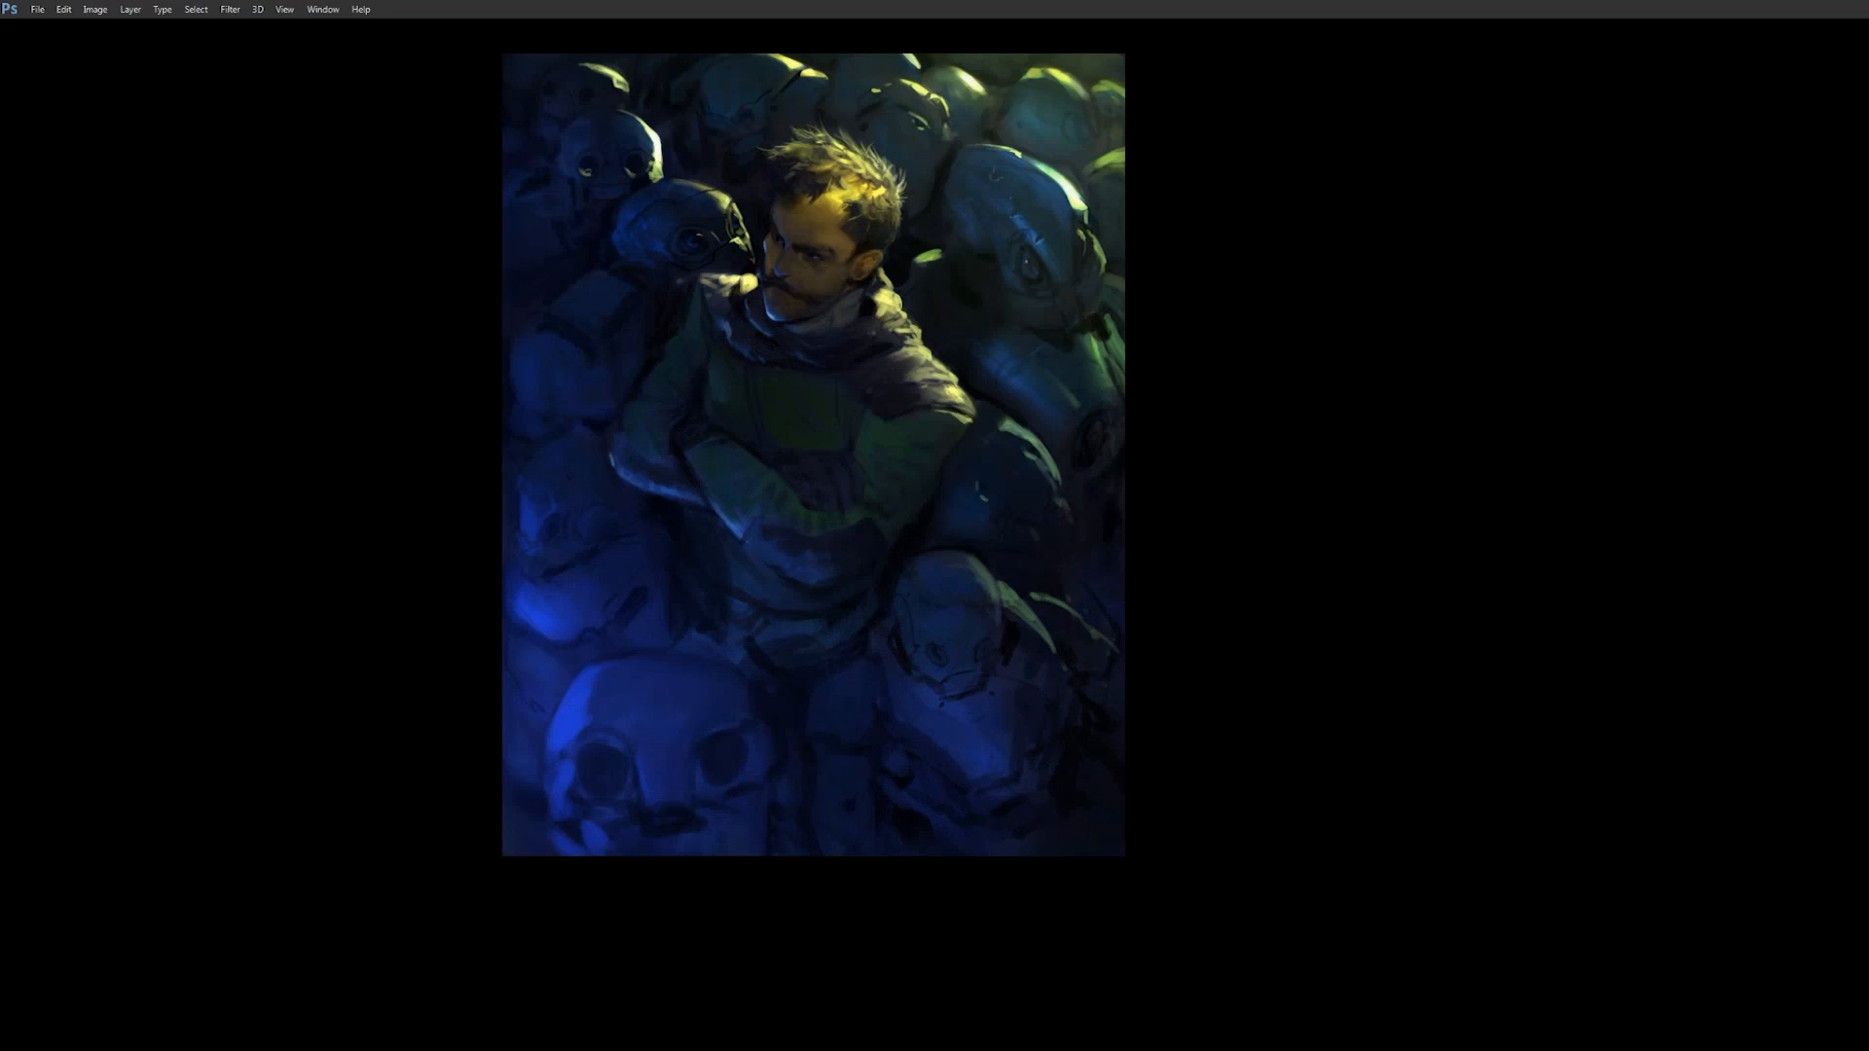
pyautogui.moveTo(955, 152); pyautogui.dragTo(941, 191)
pyautogui.keyDown('alt'); pyautogui.click(939, 277); pyautogui.keyUp('alt')
pyautogui.keyDown('alt'); pyautogui.click(939, 276); pyautogui.keyUp('alt')
pyautogui.keyDown('ctrl'); pyautogui.click(943, 341); pyautogui.keyUp('ctrl')
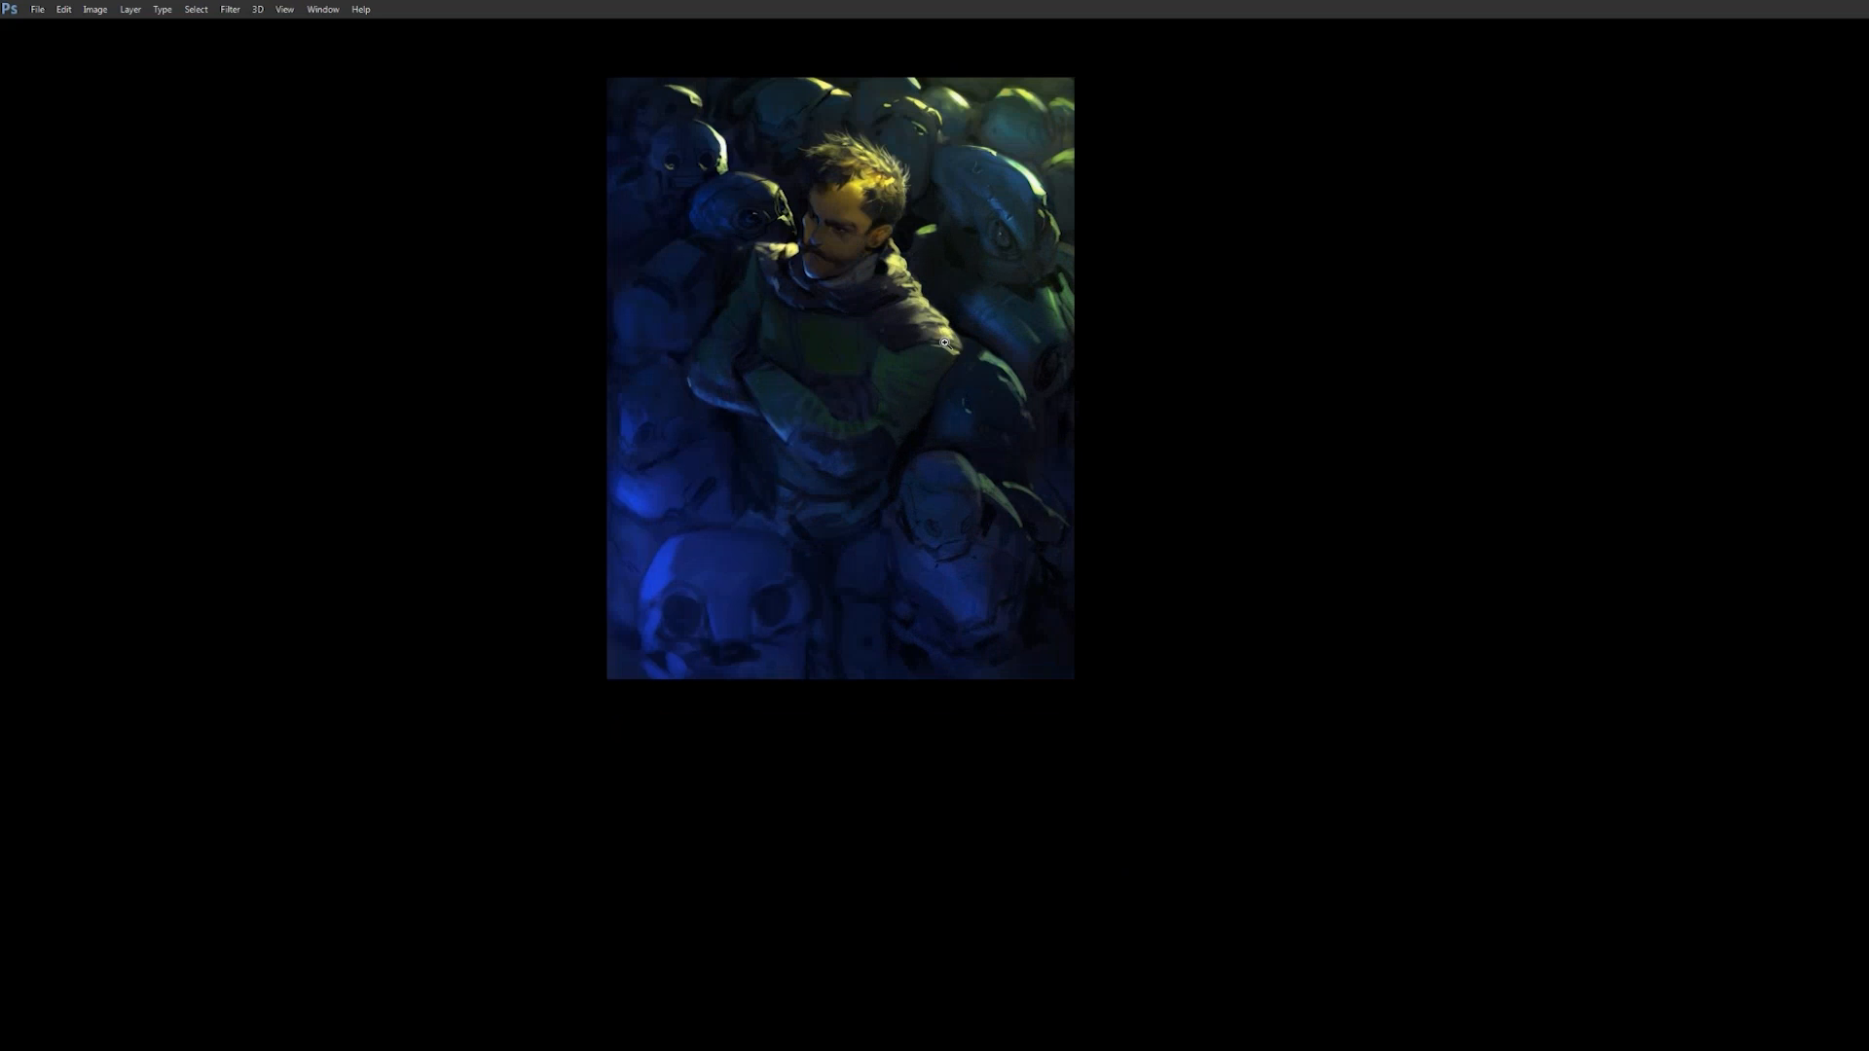
pyautogui.keyDown('ctrl'); pyautogui.click(934, 364); pyautogui.keyUp('ctrl')
pyautogui.keyDown('ctrl'); pyautogui.click(934, 364); pyautogui.keyUp('ctrl')
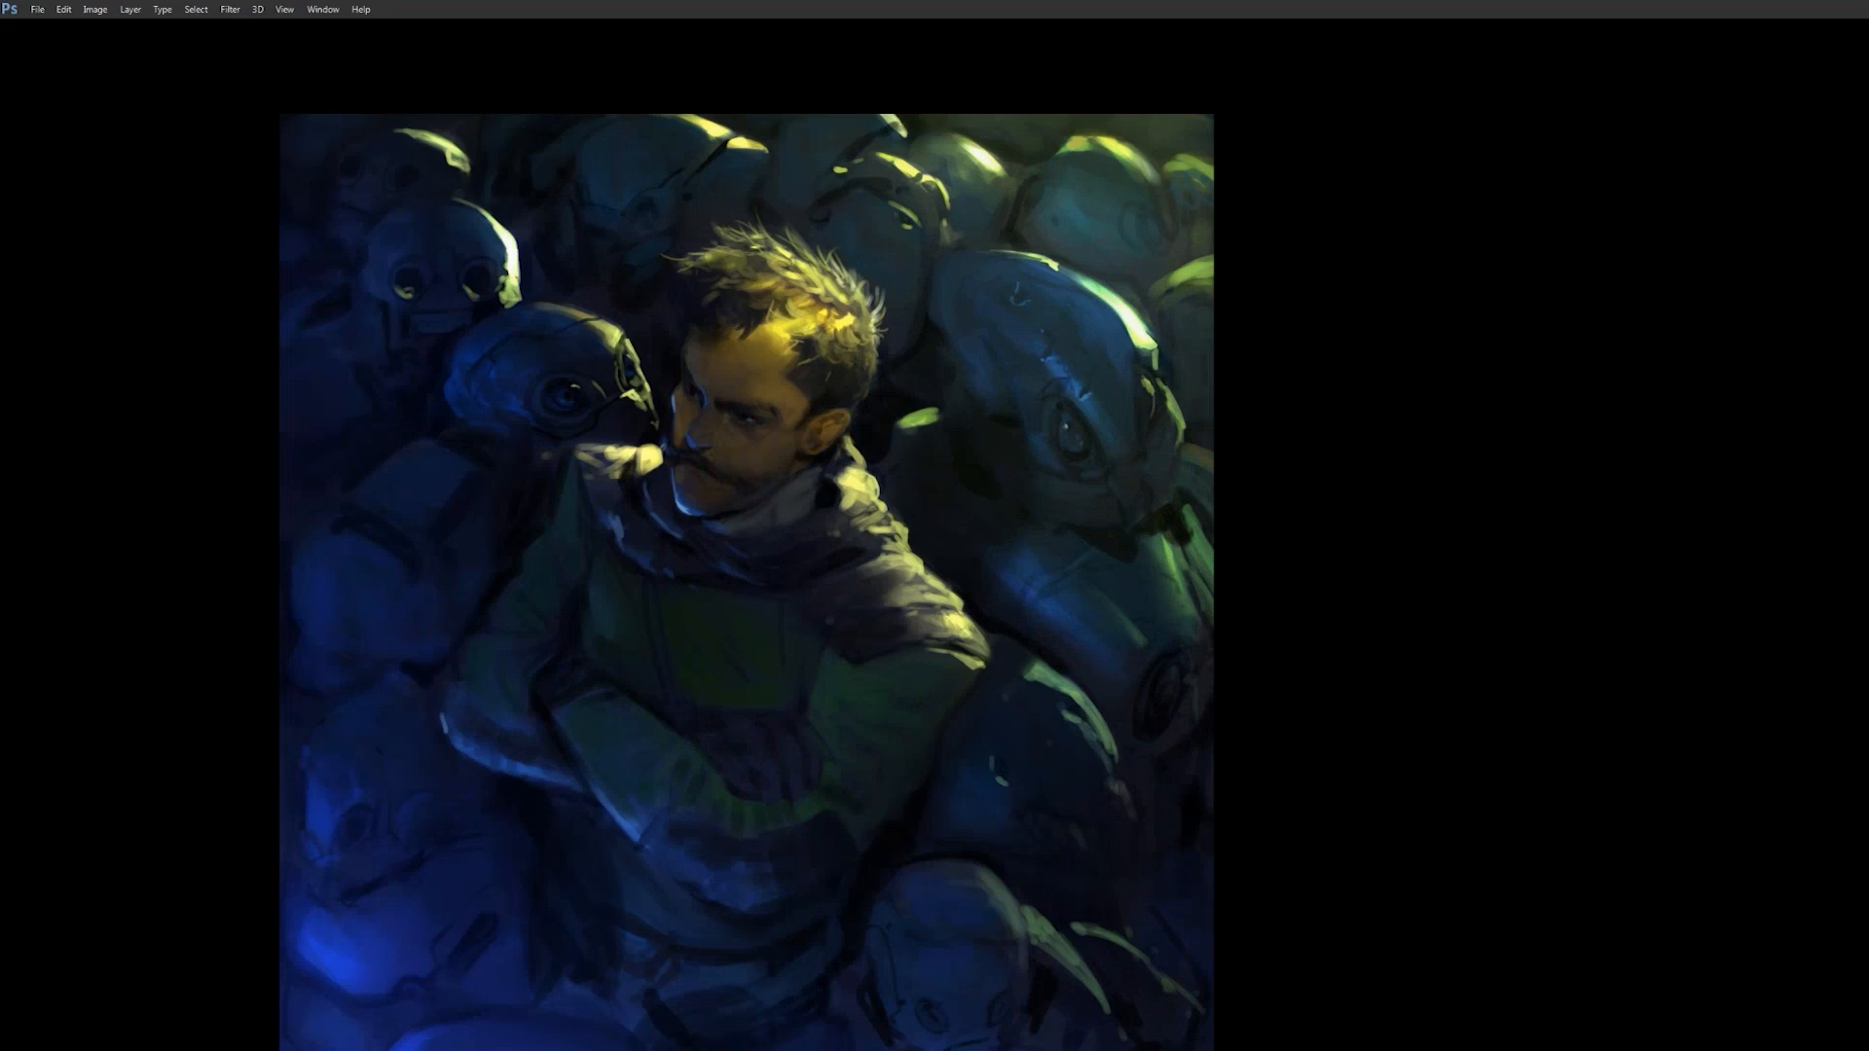
# - Try a soft pale highlight on top of the helmet behind the man's head, then undo it
pyautogui.moveTo(960, 133)
pyautogui.mouseDown()
pyautogui.moveTo(1012, 156)
pyautogui.moveTo(1001, 138)
pyautogui.moveTo(1028, 151)
pyautogui.moveTo(1018, 137)
pyautogui.mouseUp()
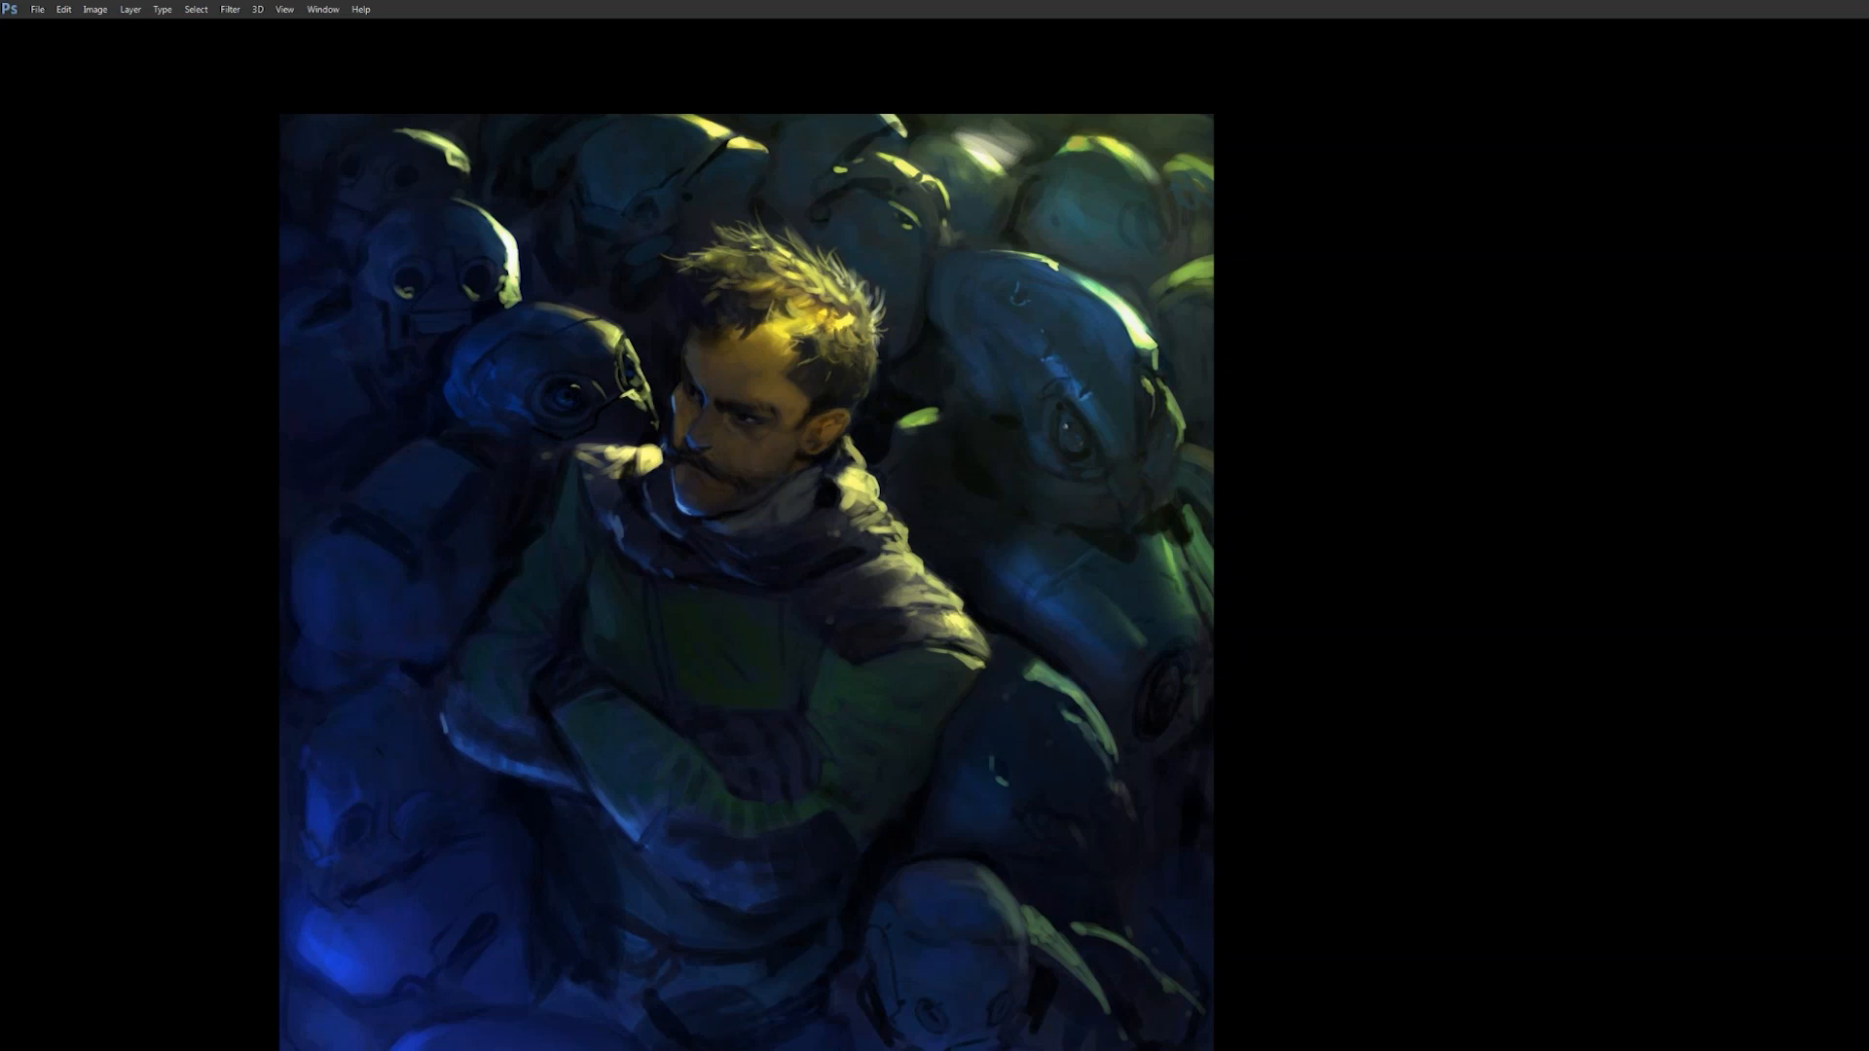
pyautogui.keyDown('alt'); pyautogui.click(1028, 205); pyautogui.keyUp('alt')
pyautogui.keyDown('alt'); pyautogui.click(1028, 204); pyautogui.keyUp('alt')
pyautogui.keyDown('alt'); pyautogui.click(1029, 219); pyautogui.keyUp('alt')
pyautogui.click(1028, 285)
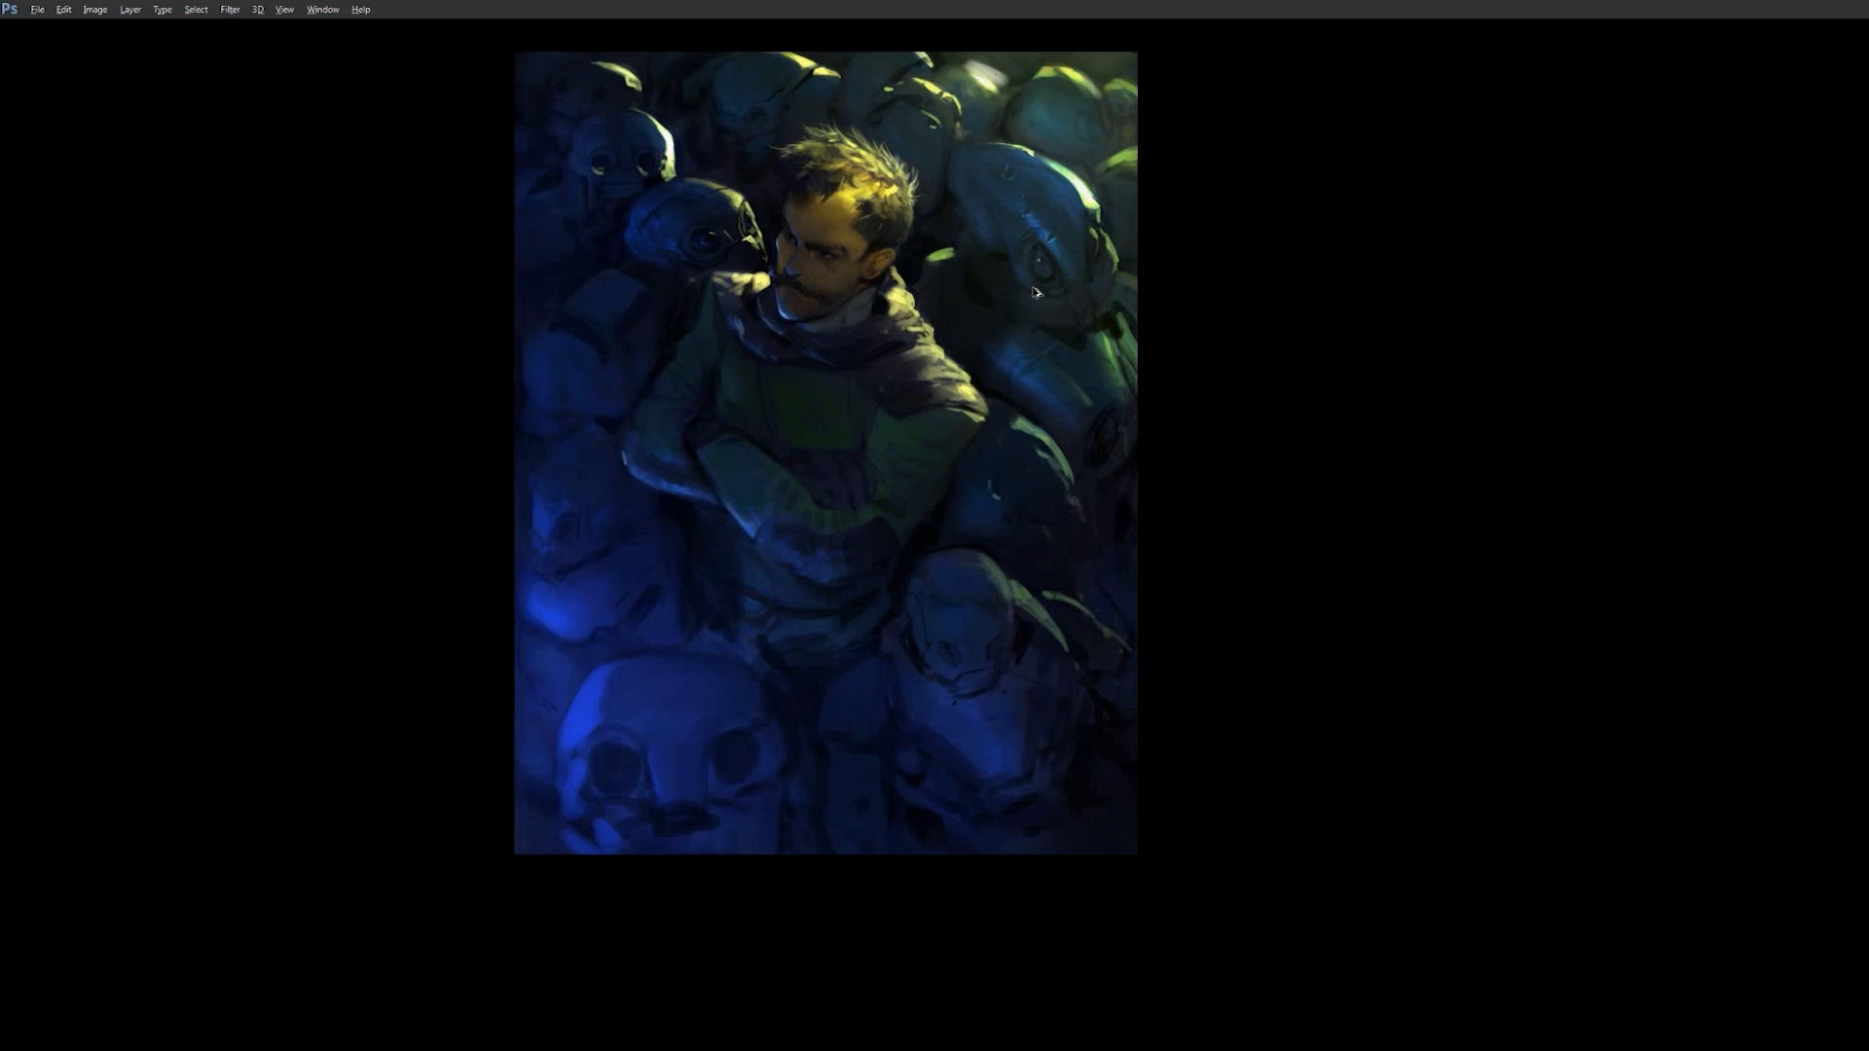
pyautogui.hotkey('ctrl', 'alt', 'z')
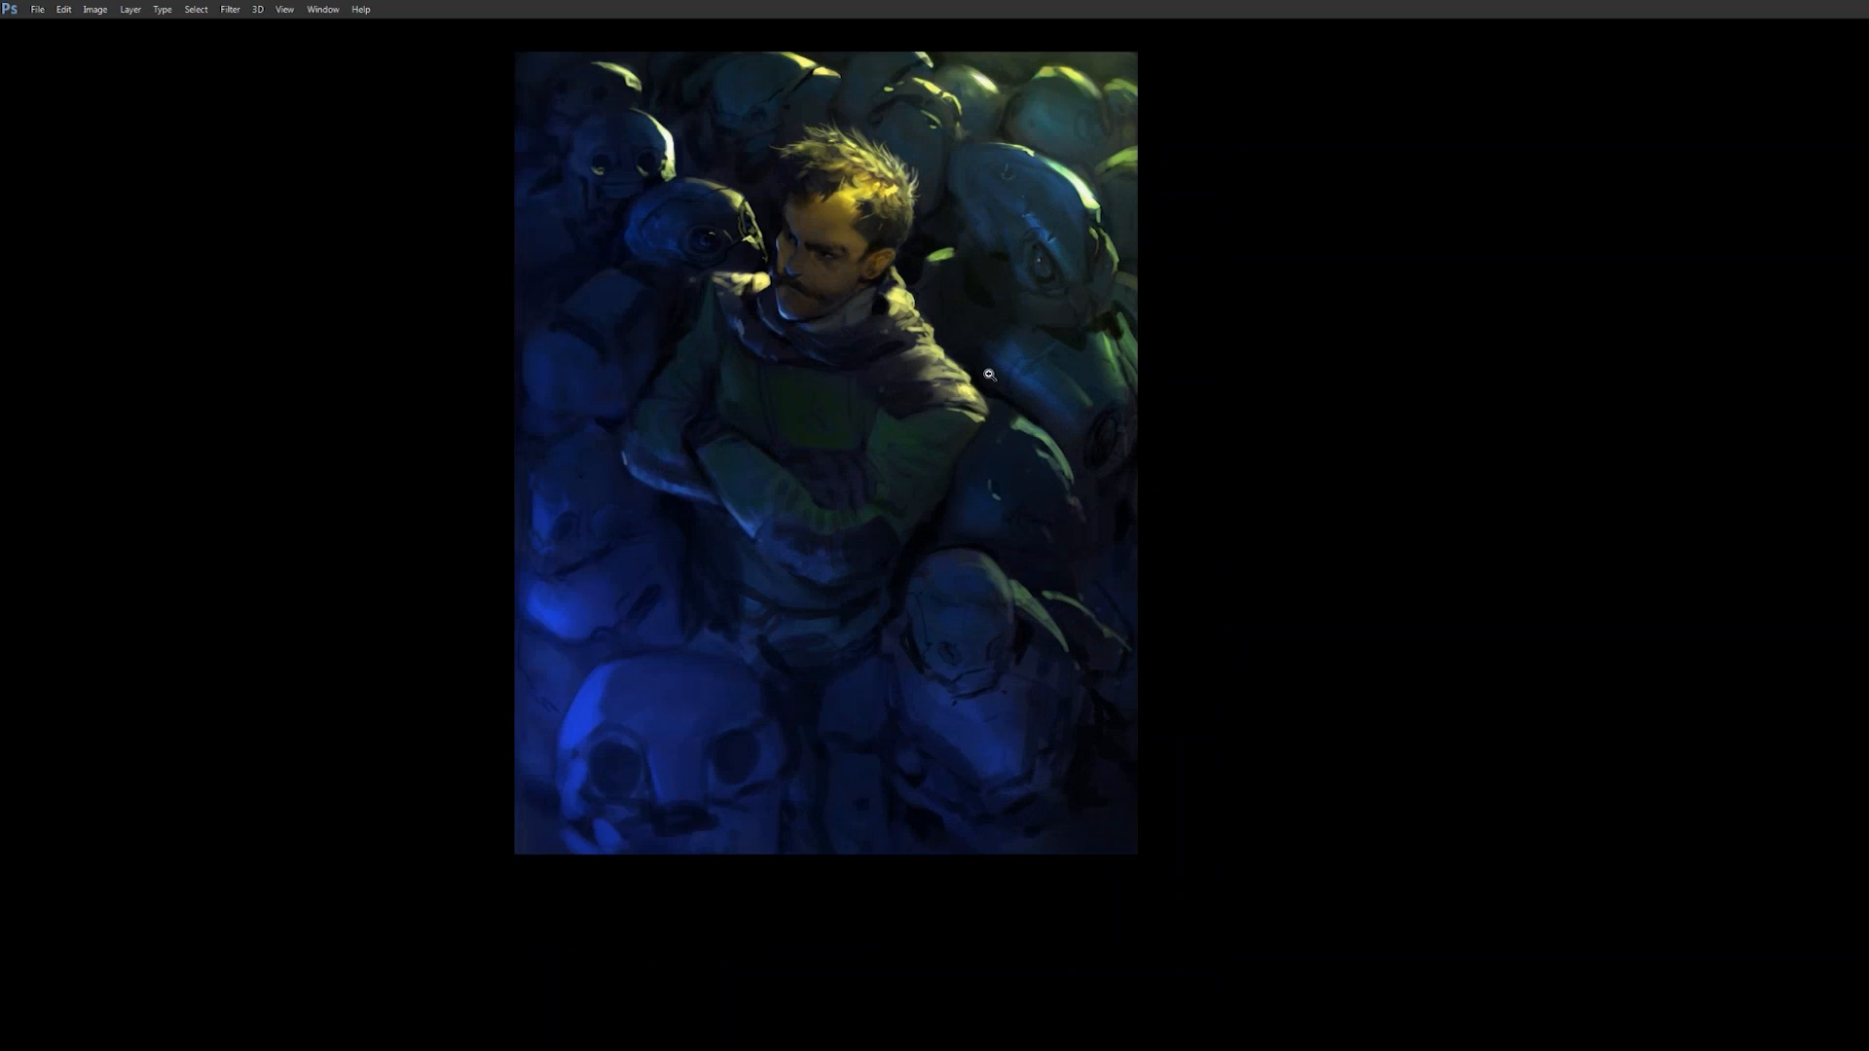